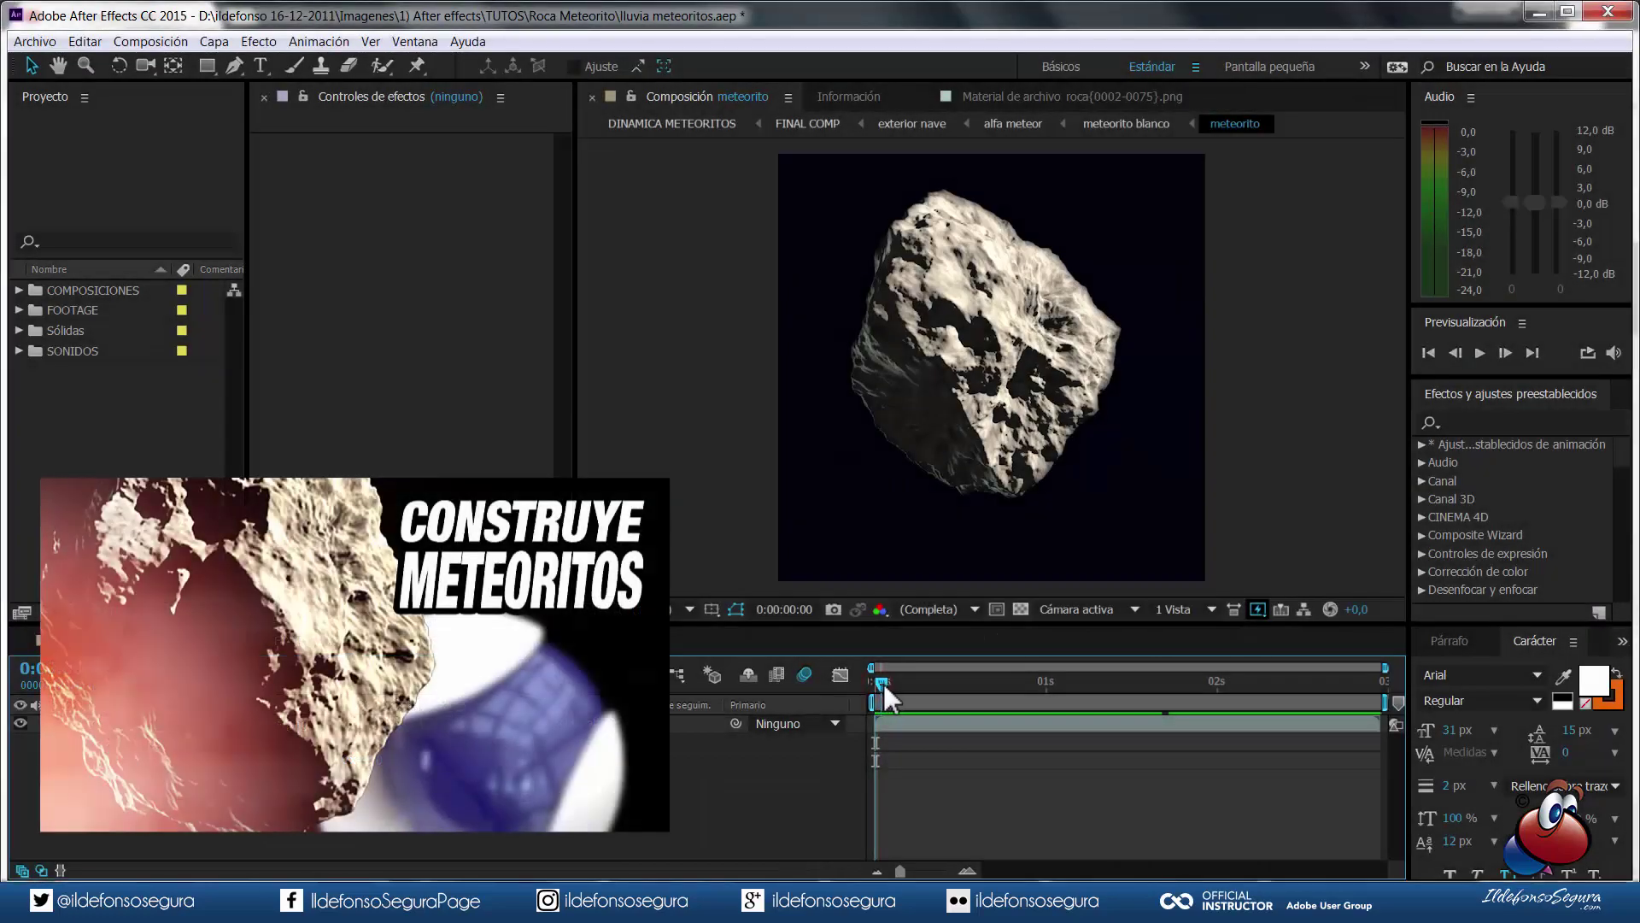
- Skip past the intro to the 'Asteroid Field! After Effects + Softimage Tutorial-Part 2' video, paused at 8:53
{"action": "left_click_drag", "start_coordinate": [876, 686], "coordinate": [1063, 683]}
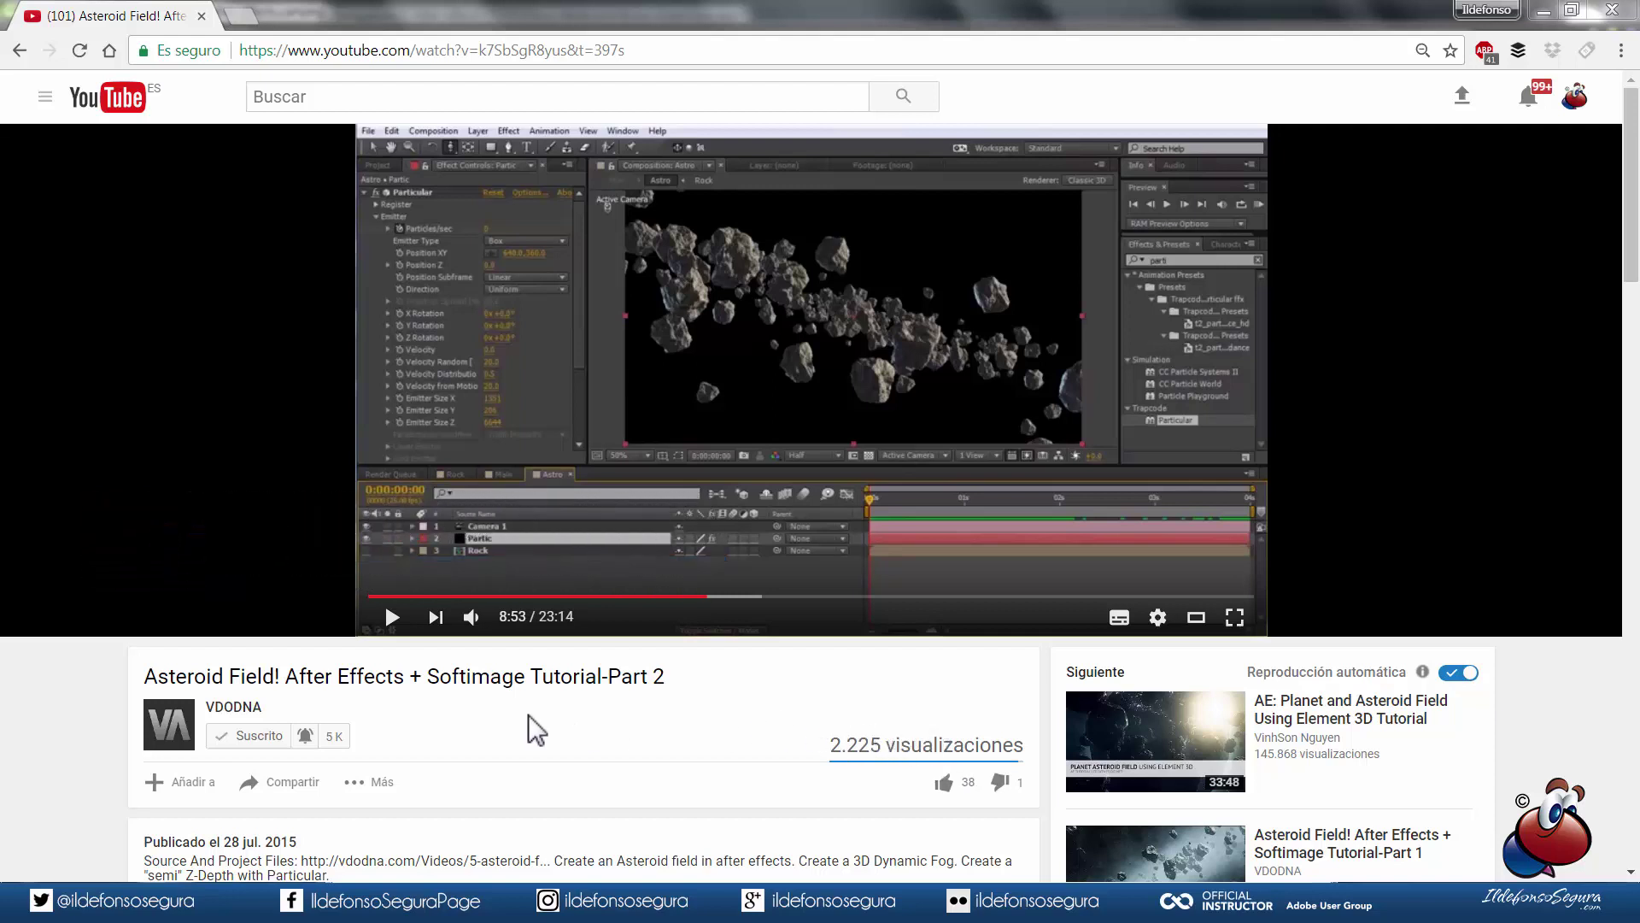
- Open the tutorial author's channel from the YouTube page, then return to the lluvia meteoritos project
{"action": "left_click", "coordinate": [248, 707]}
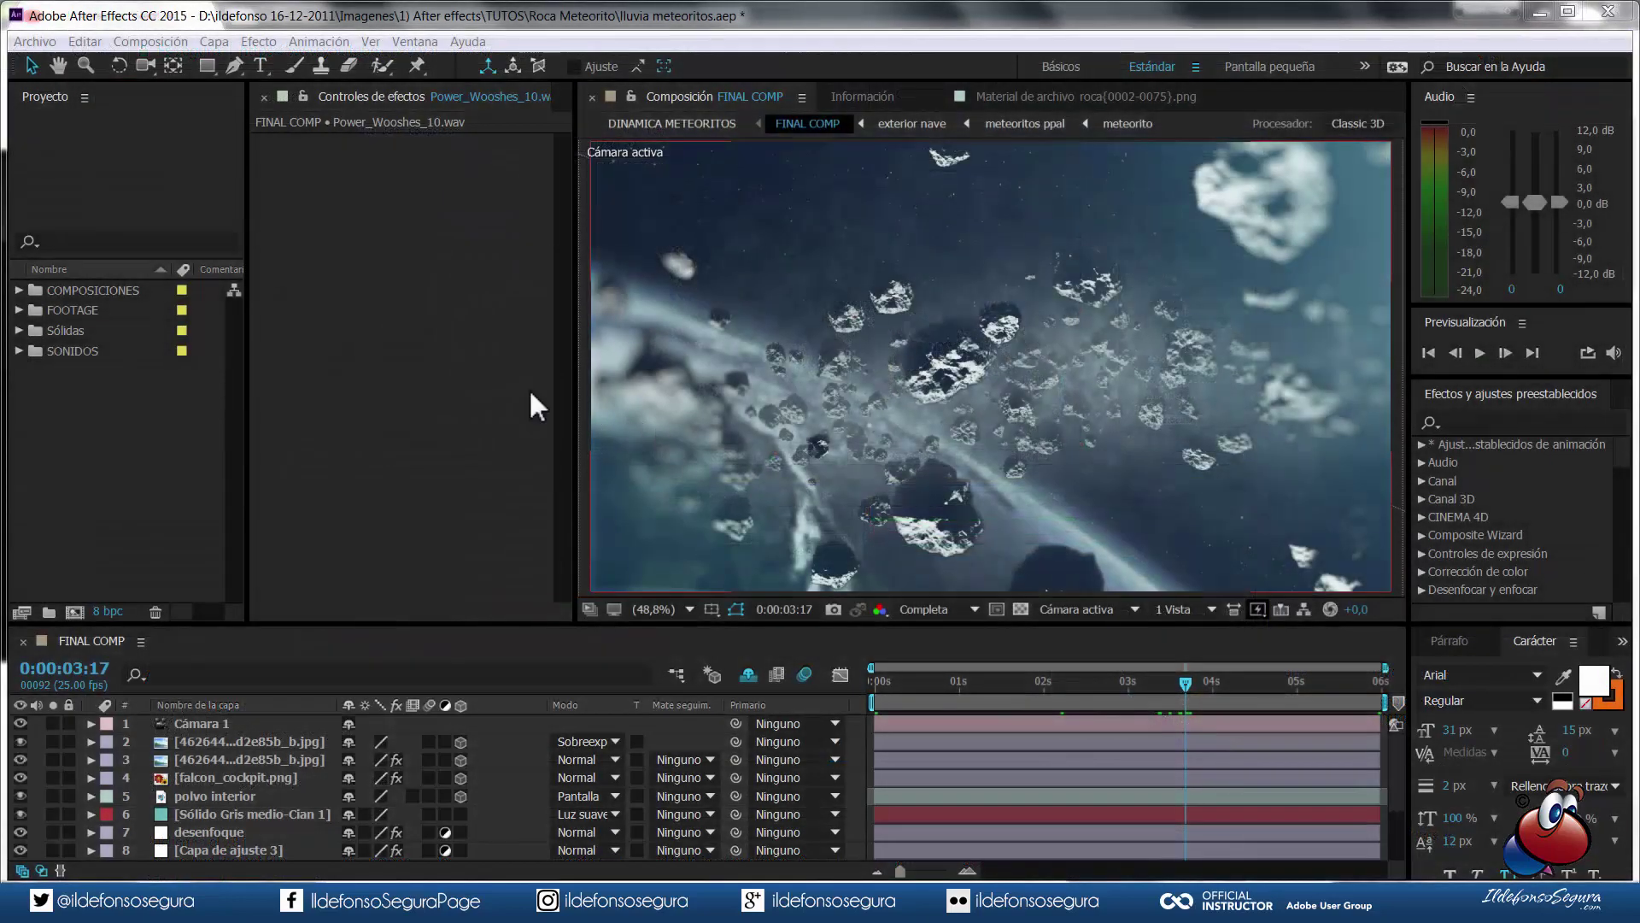
- Import all the roca PNGs from the ROCAS folder as a single PNG sequence
{"action": "left_click", "coordinate": [96, 419]}
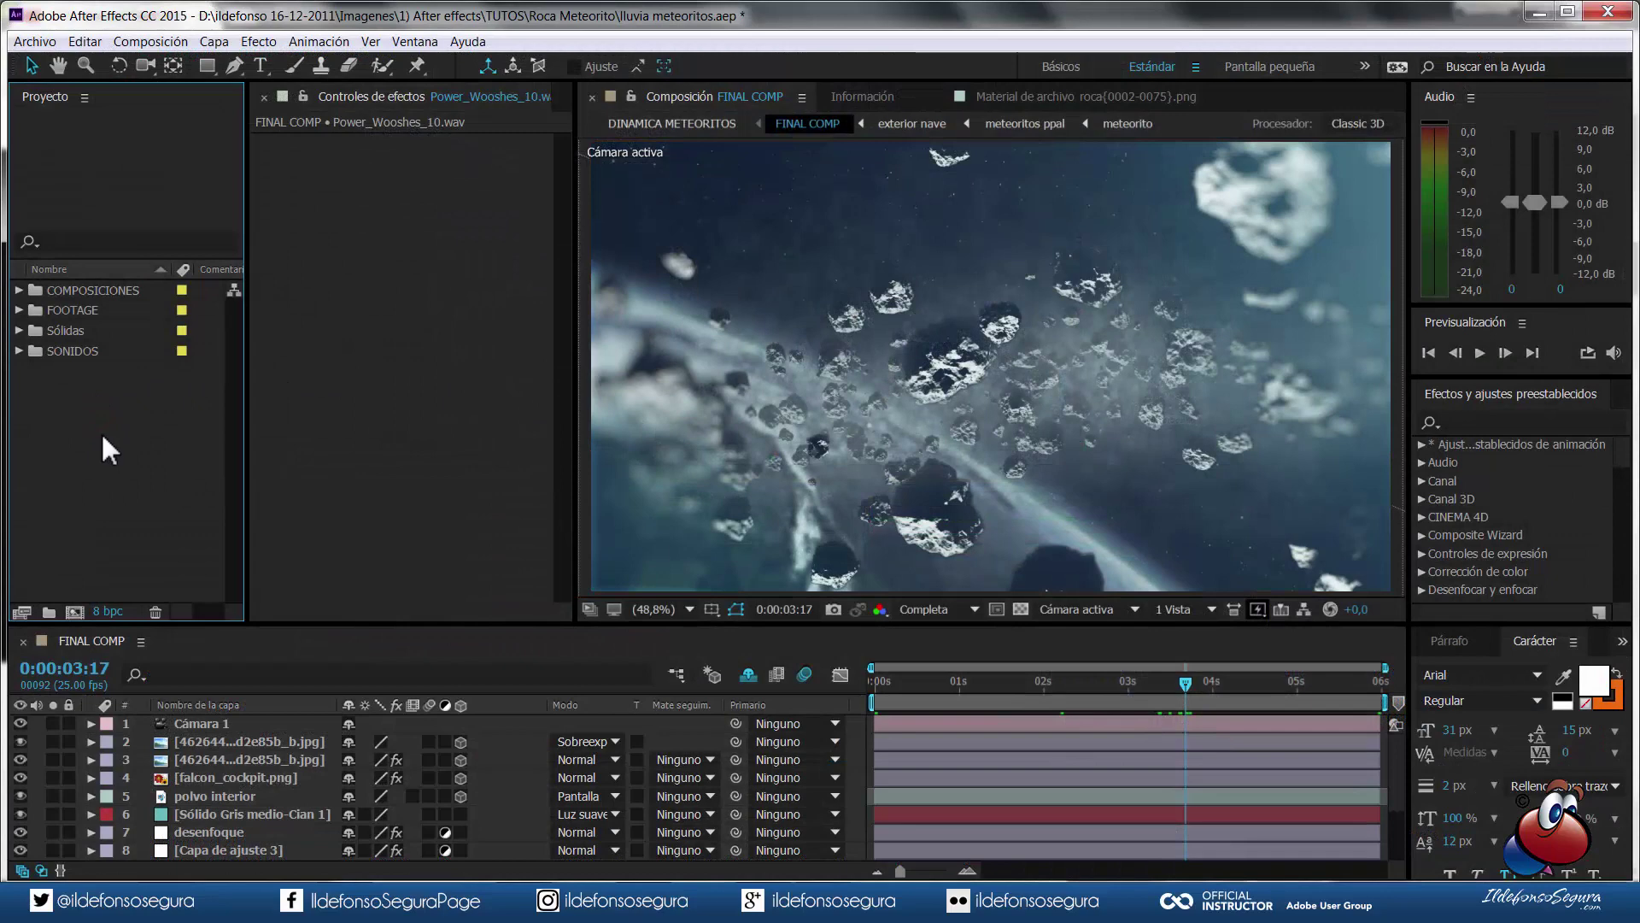
{"action": "right_click", "coordinate": [102, 436]}
{"action": "left_click", "coordinate": [190, 527]}
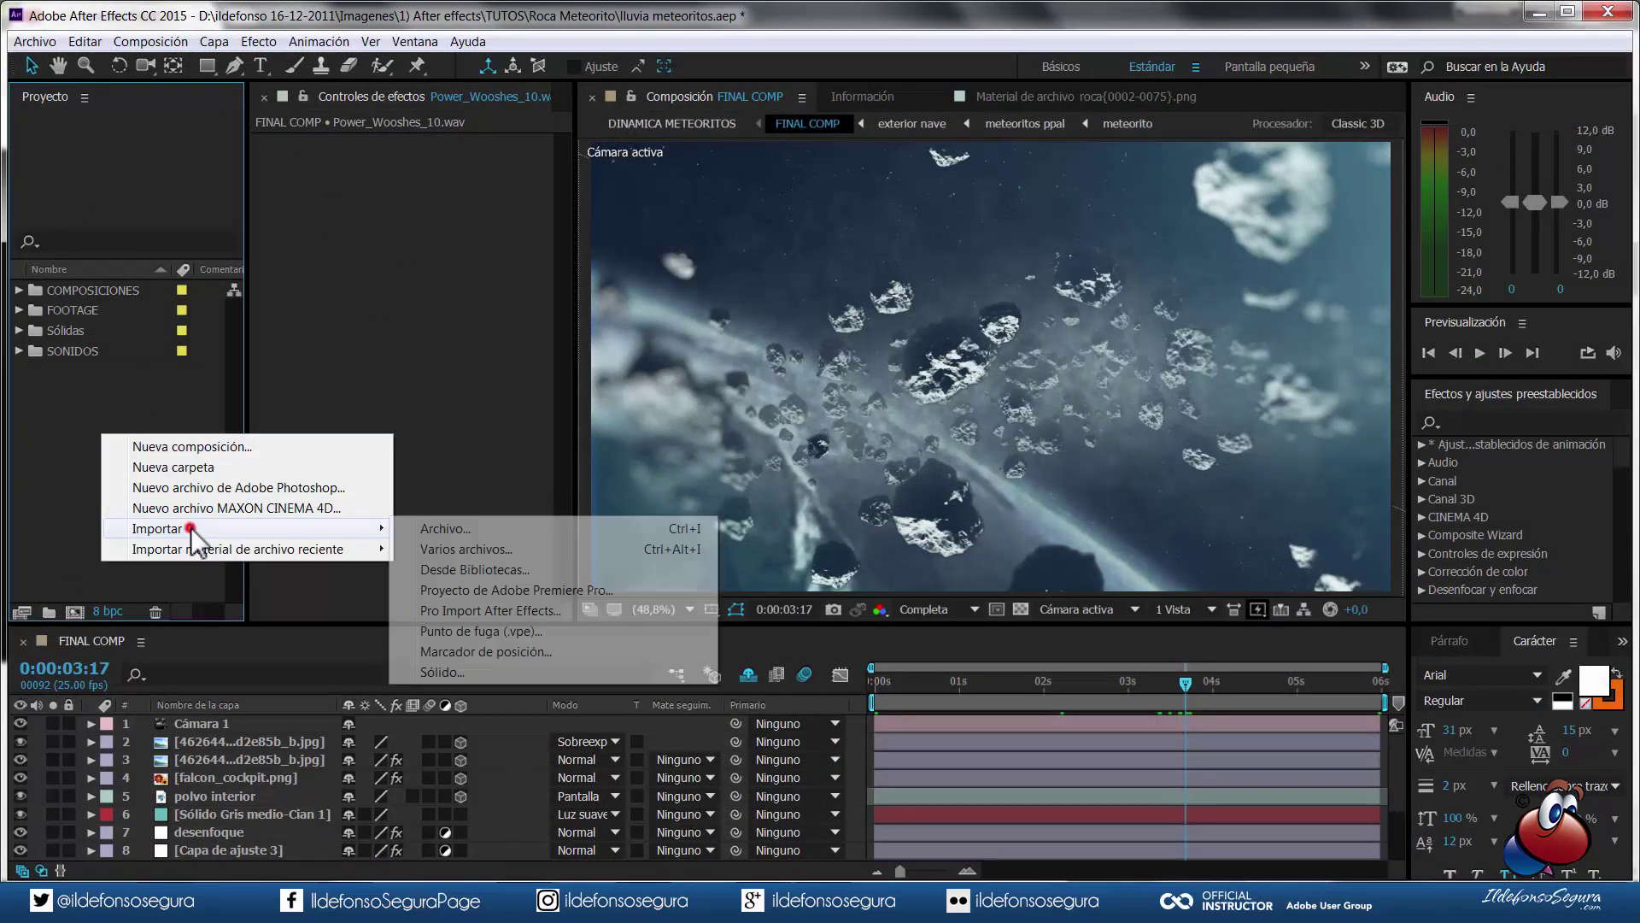
{"action": "left_click", "coordinate": [456, 529]}
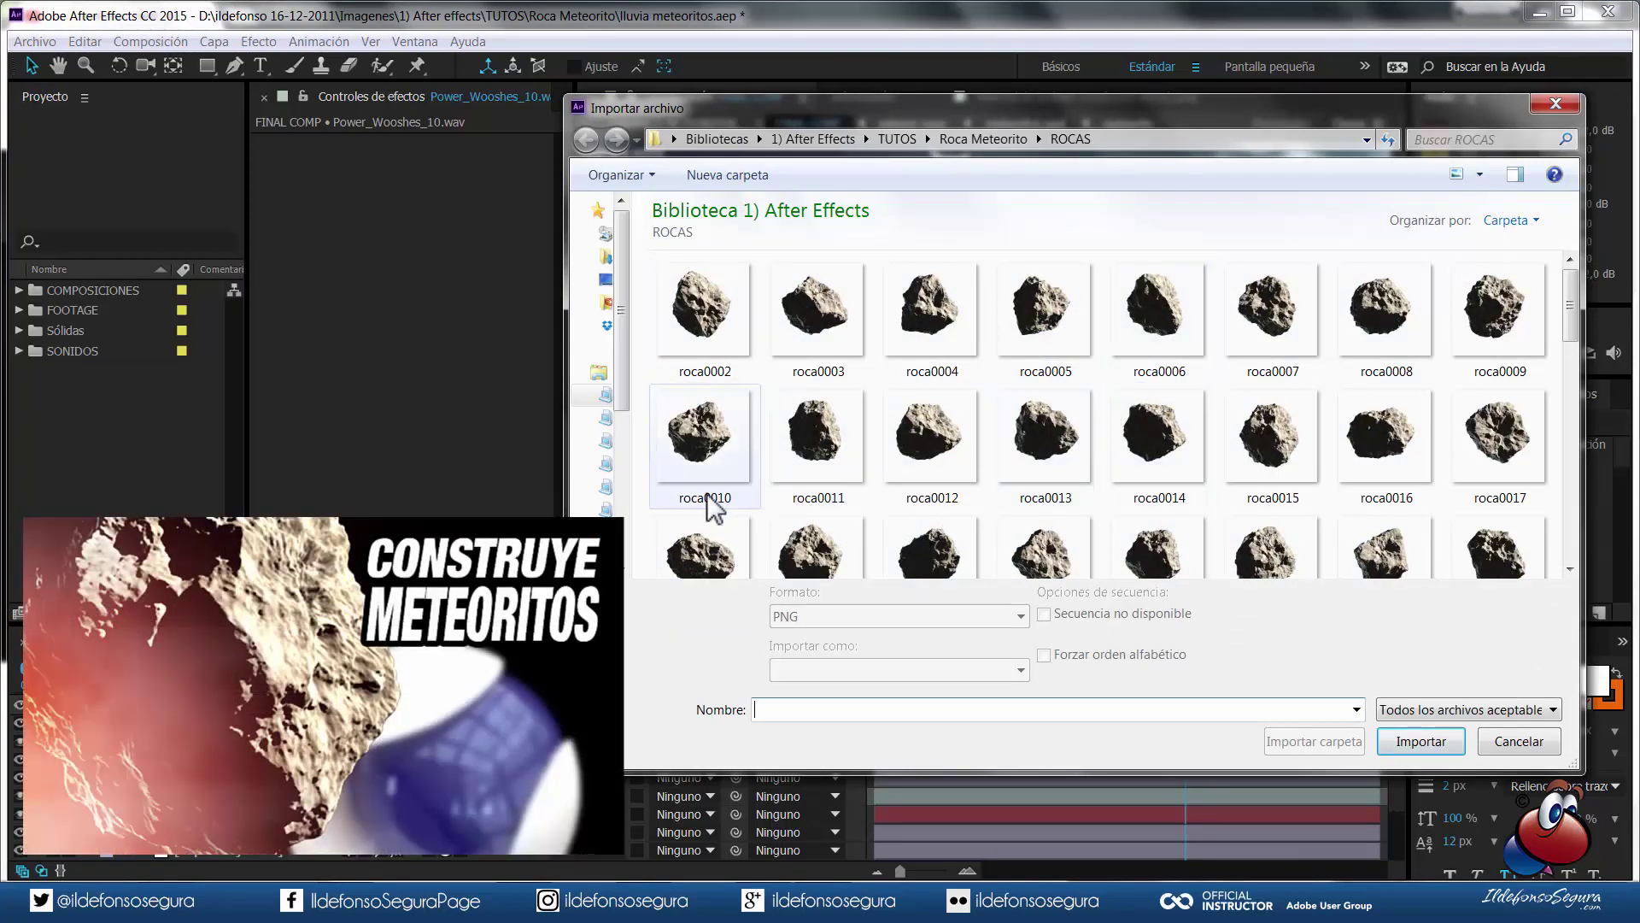
{"action": "left_click", "coordinate": [642, 177]}
{"action": "left_click", "coordinate": [653, 323]}
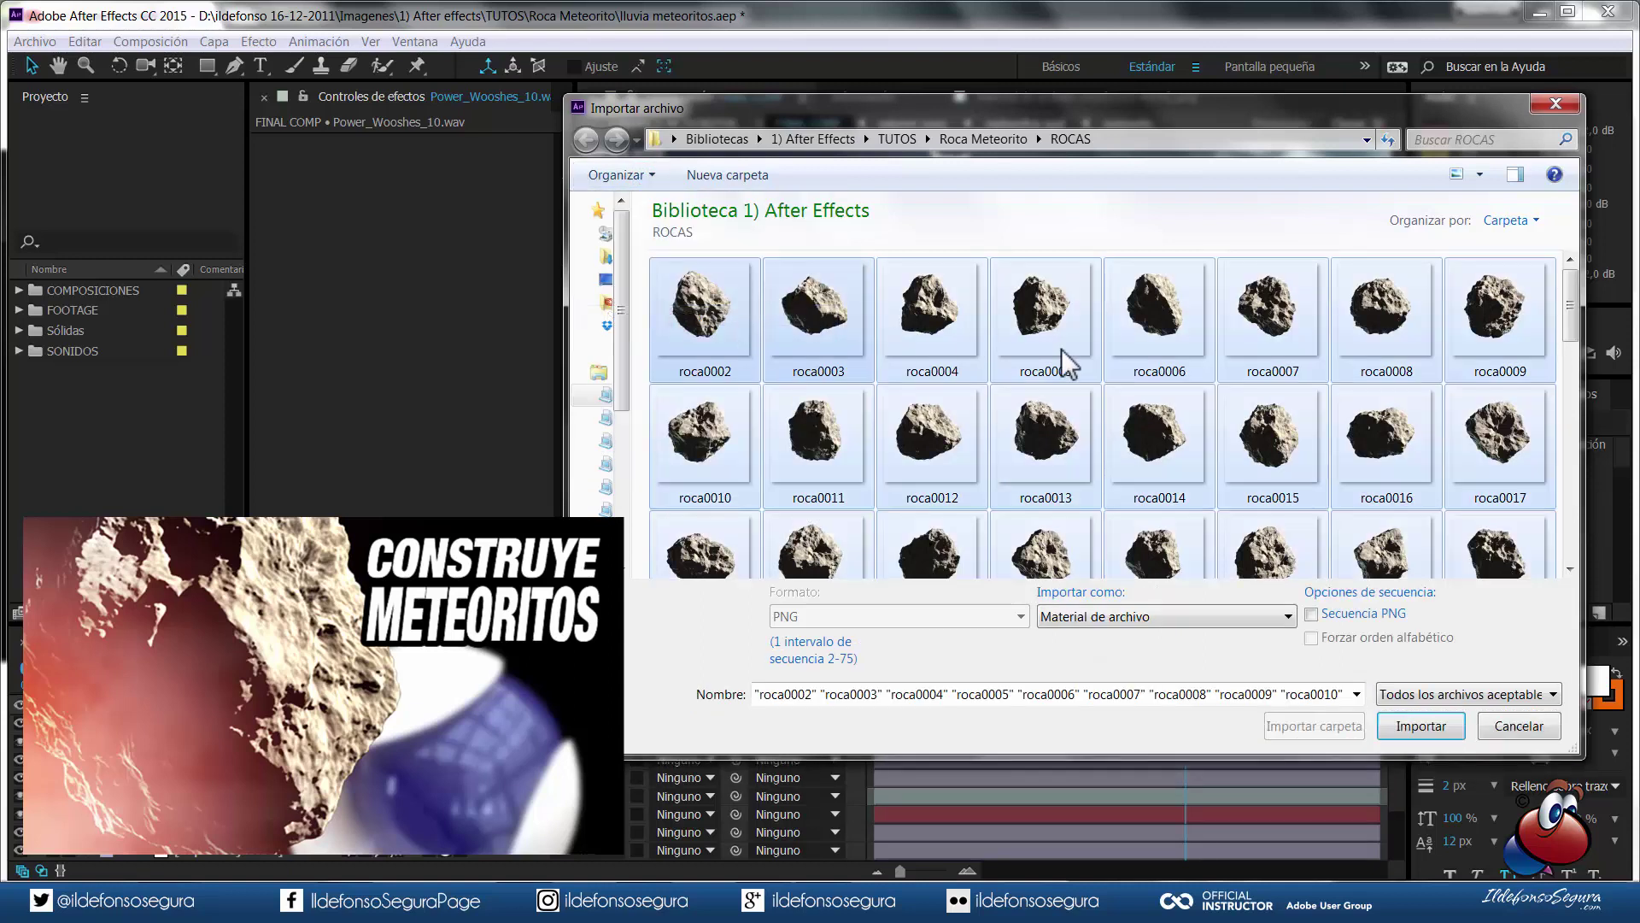
{"action": "left_click", "coordinate": [1312, 616]}
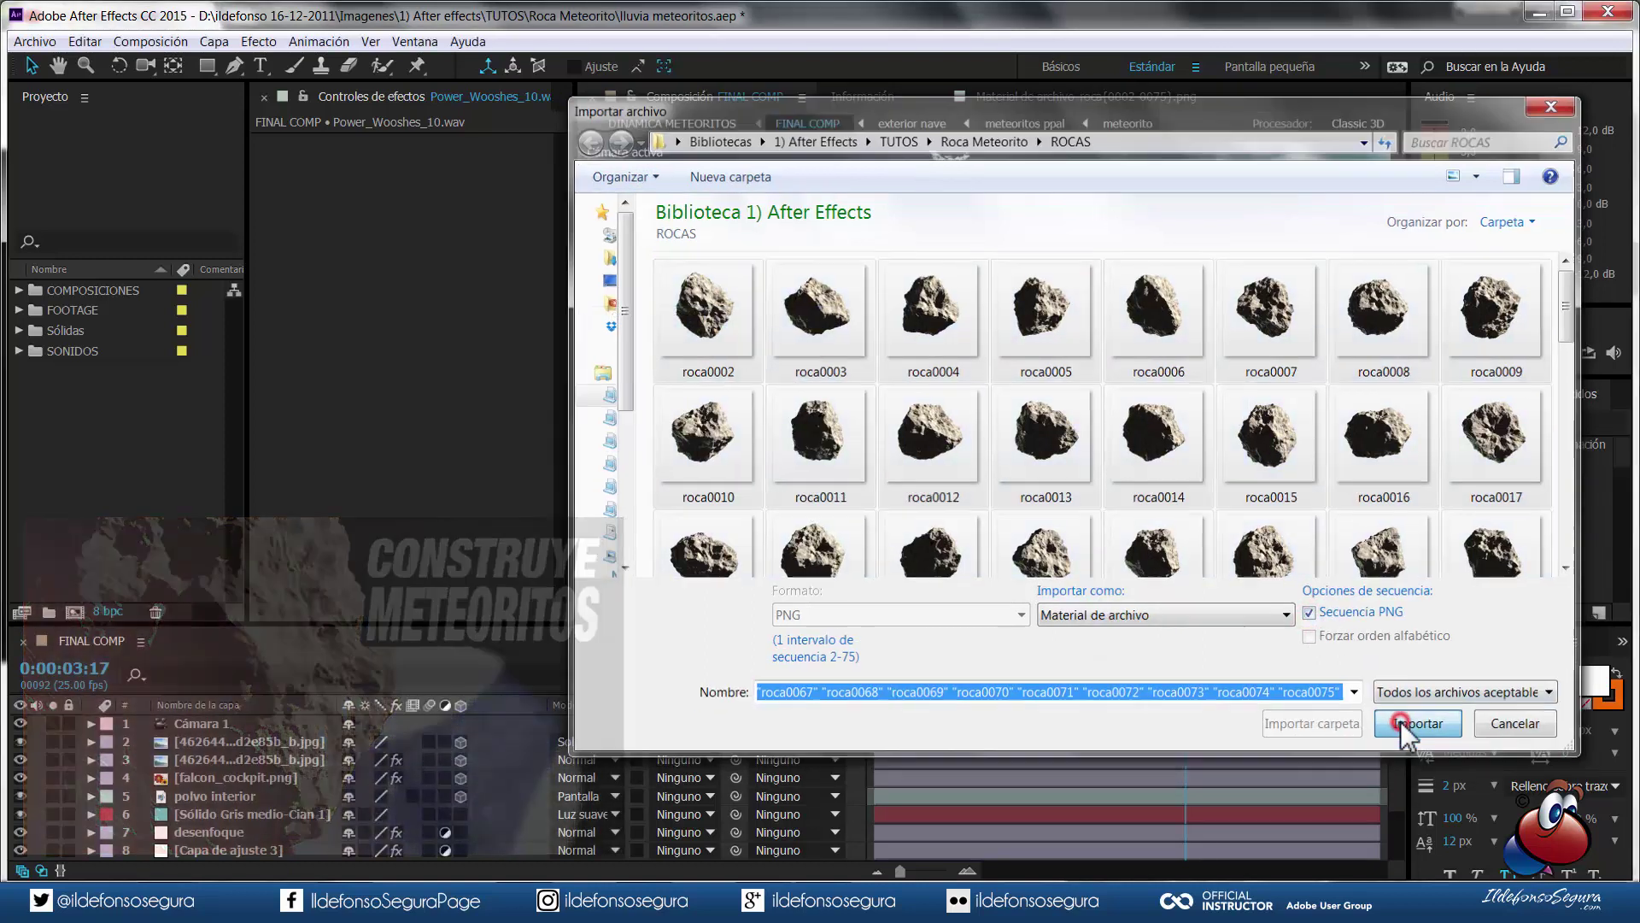
{"action": "left_click", "coordinate": [1405, 724]}
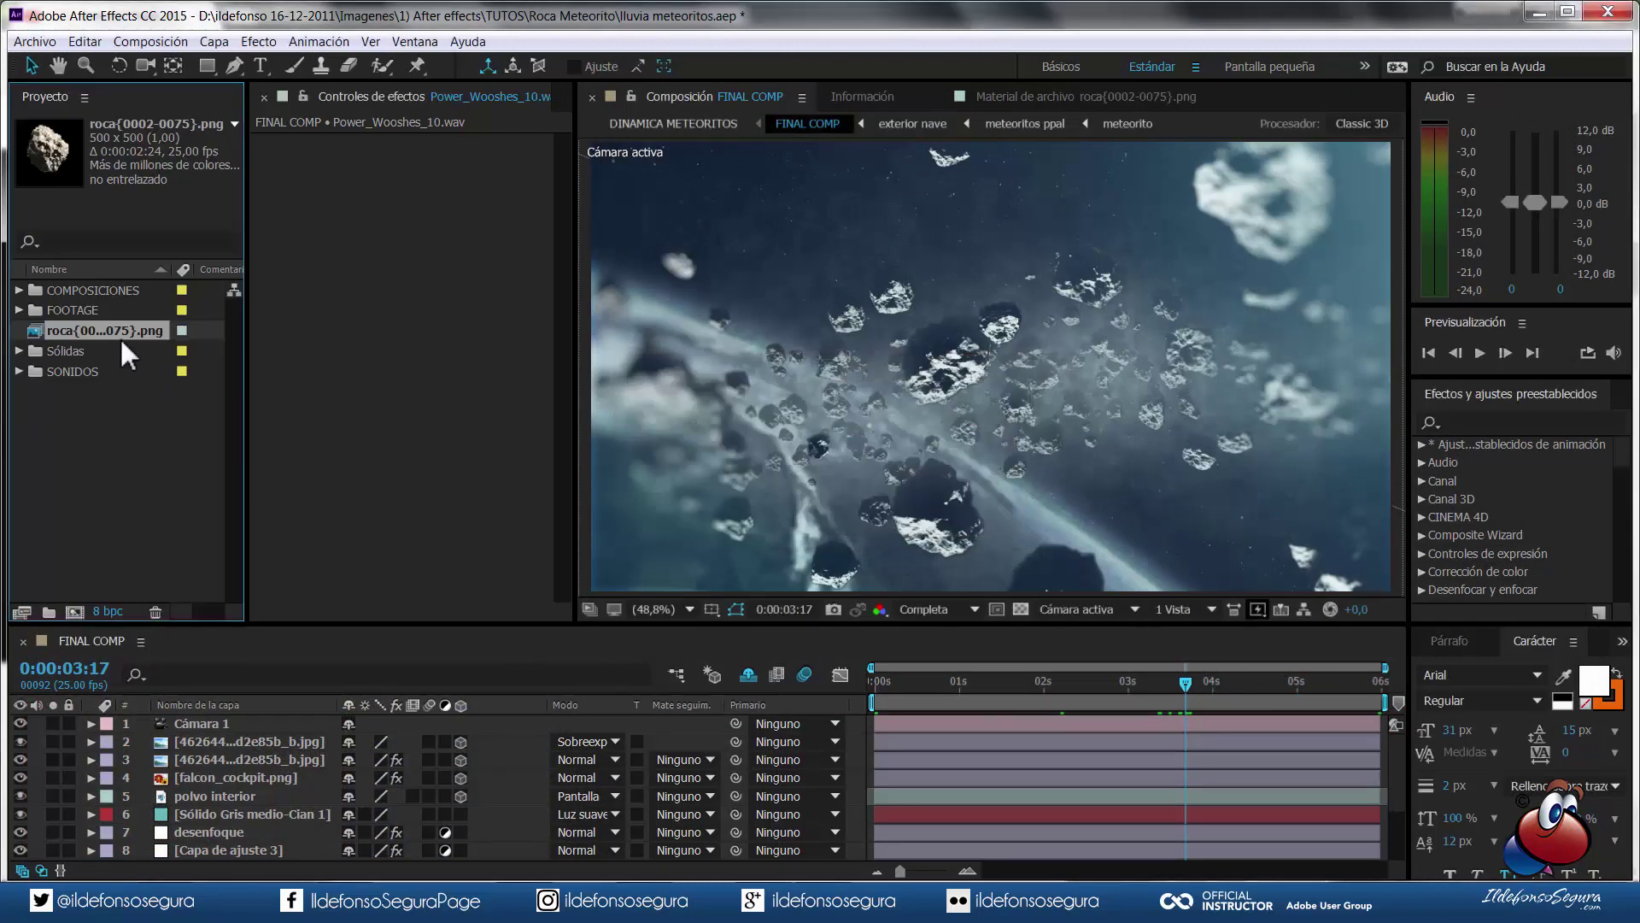
- Make a roca composition from the sequence and confirm its 500×500, 25 fps settings
{"action": "left_click_drag", "start_coordinate": [105, 331], "coordinate": [78, 607]}
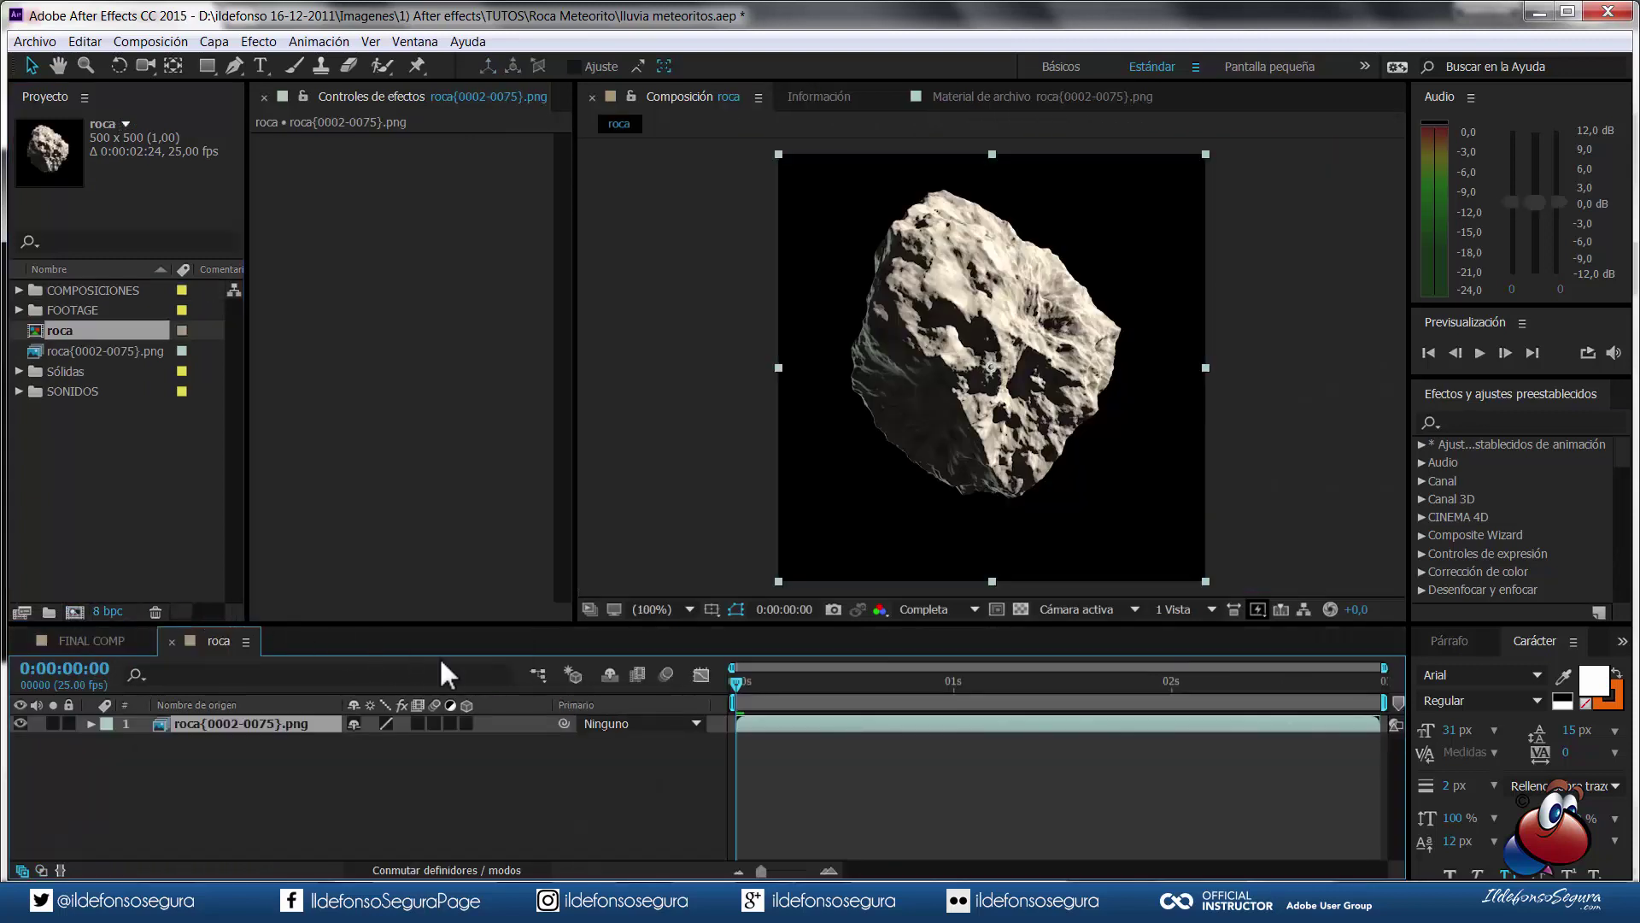
{"action": "left_click", "coordinate": [150, 41]}
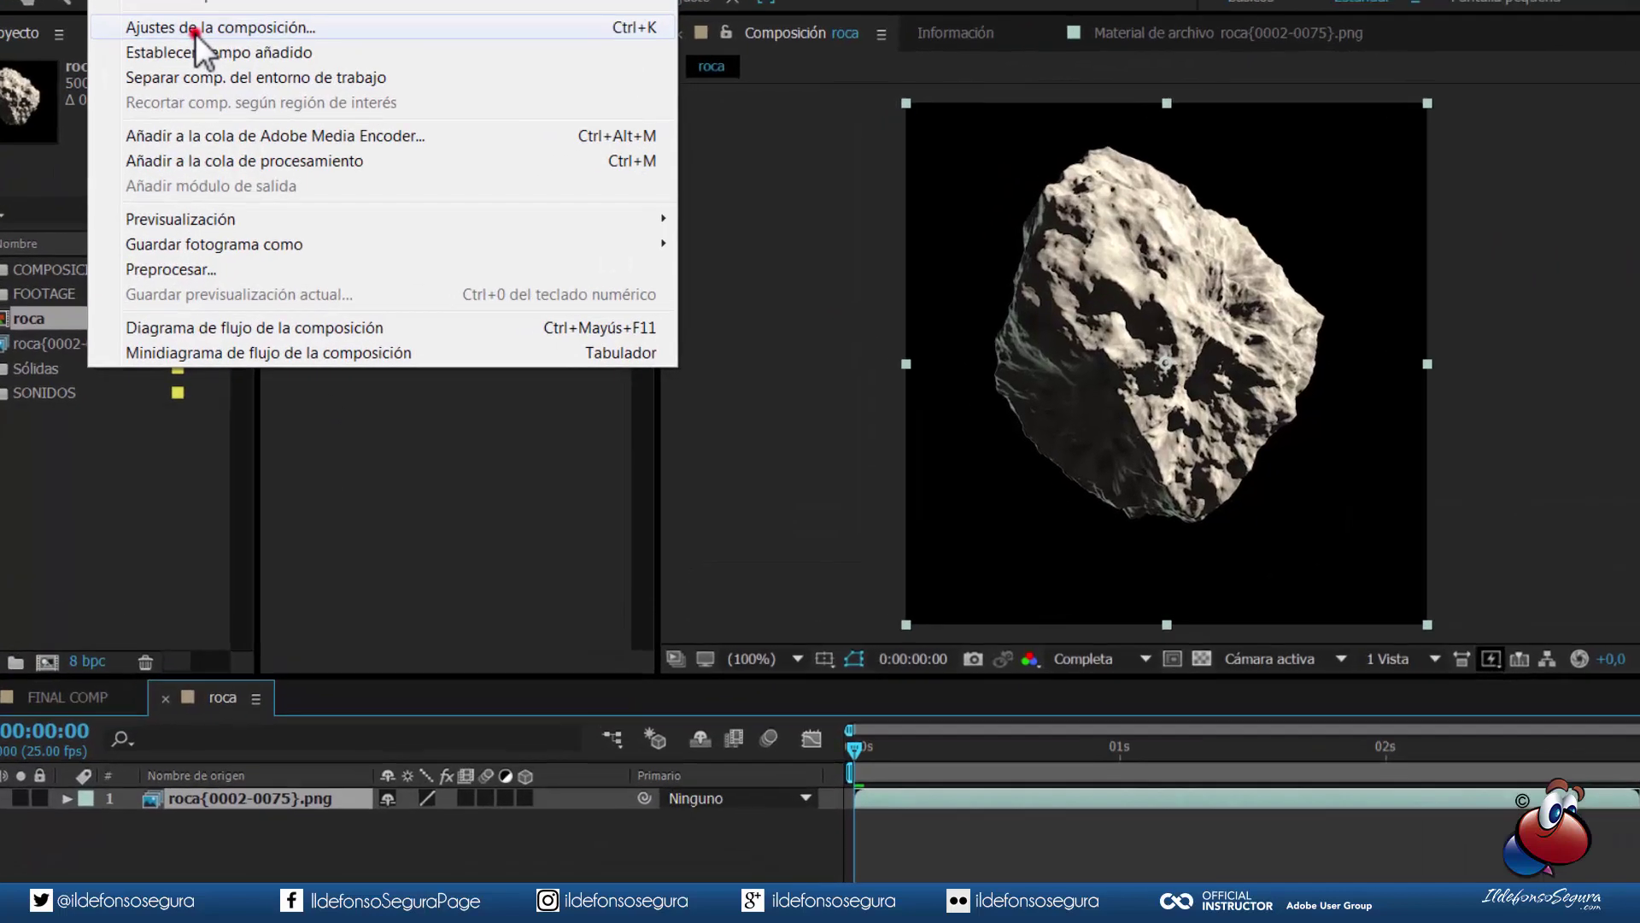
{"action": "left_click", "coordinate": [193, 94]}
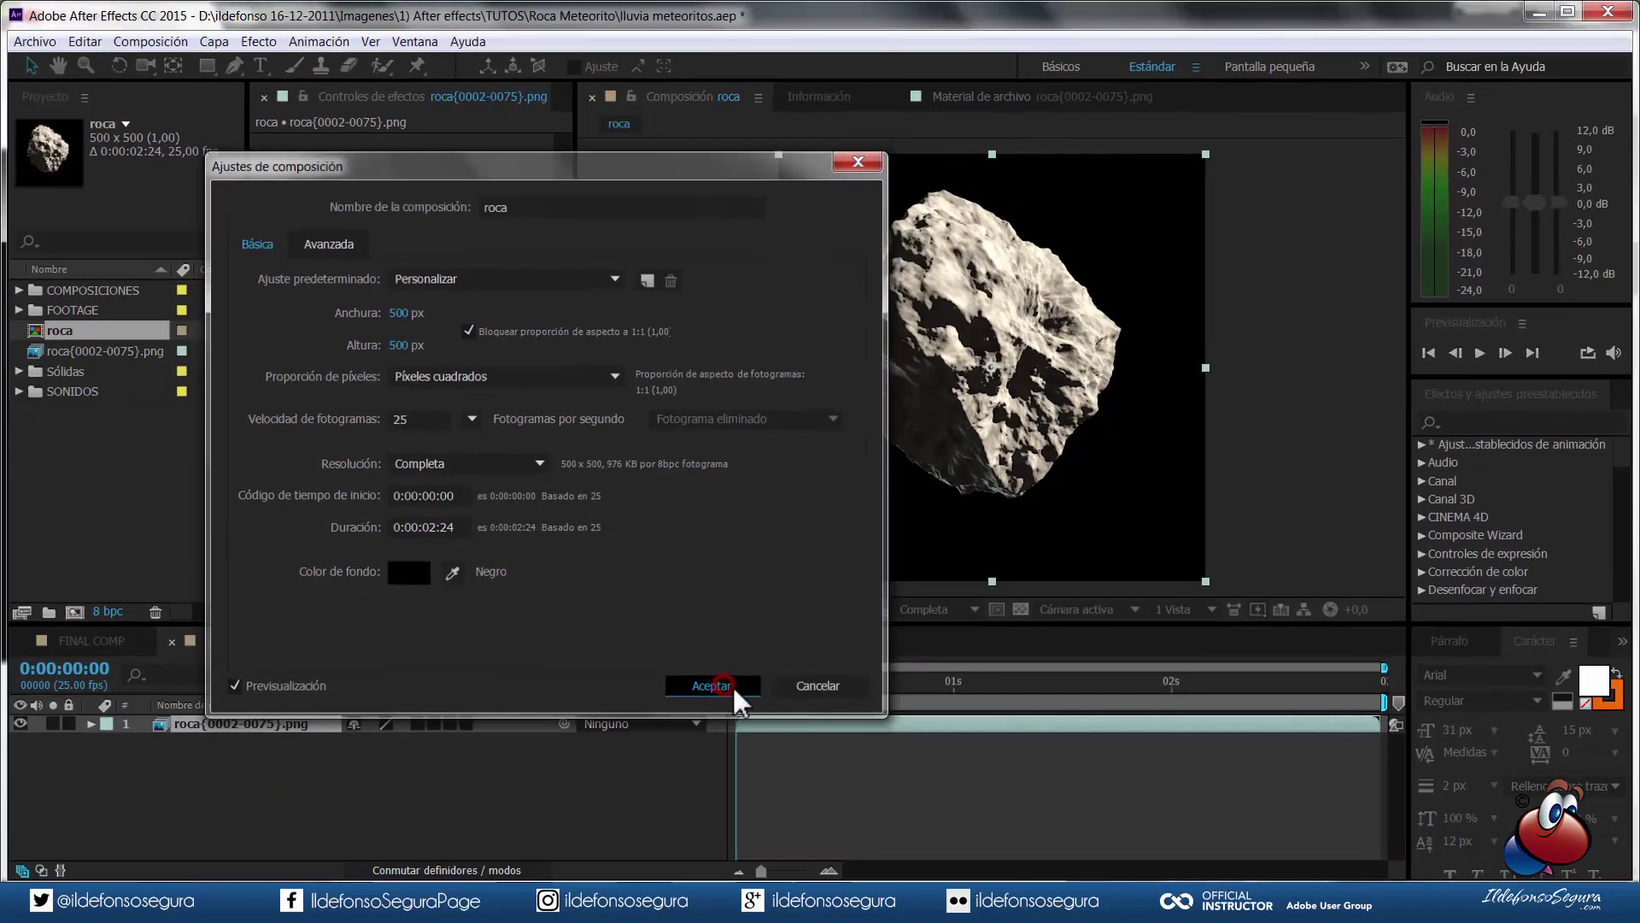
{"action": "left_click", "coordinate": [833, 763]}
- Scrub the rock's rotation over the first two seconds at Auto preview resolution
{"action": "left_click_drag", "start_coordinate": [742, 694], "coordinate": [951, 681]}
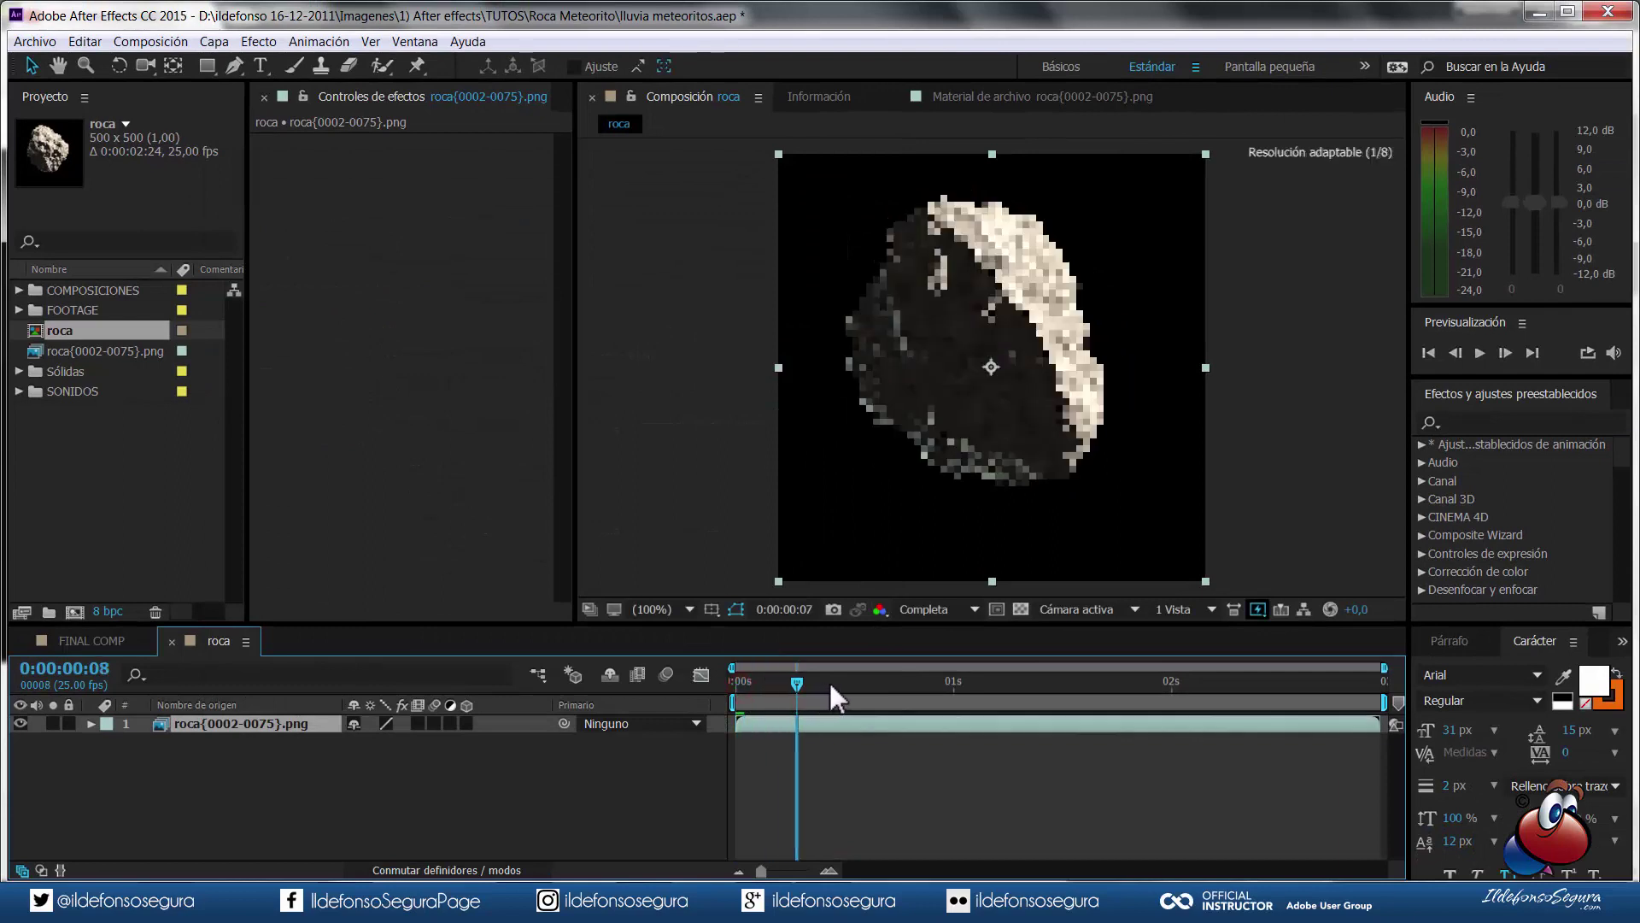
{"action": "left_click", "coordinate": [951, 607]}
{"action": "left_click", "coordinate": [961, 633]}
{"action": "left_click", "coordinate": [951, 682]}
{"action": "mouse_move", "coordinate": [950, 682]}
{"action": "left_mouse_down"}
{"action": "mouse_move", "coordinate": [1182, 700]}
{"action": "mouse_move", "coordinate": [722, 696]}
{"action": "left_mouse_up"}
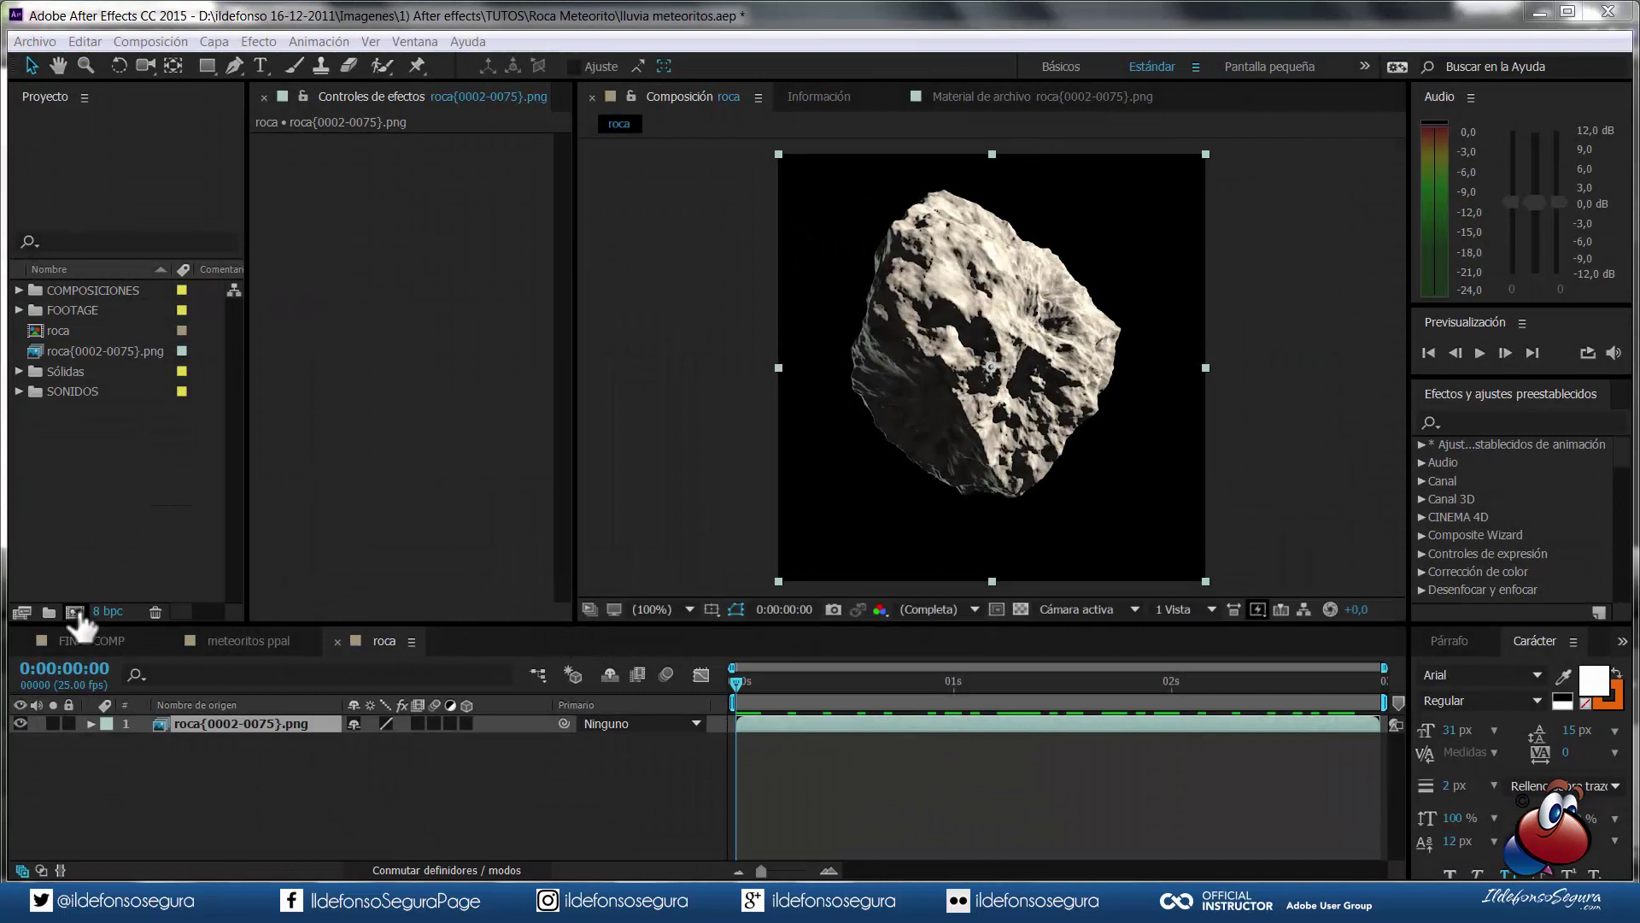
- Create a 1920×1080, 0:00:06:00 composition named CAMPO DE ROCAS
{"action": "left_click", "coordinate": [74, 611]}
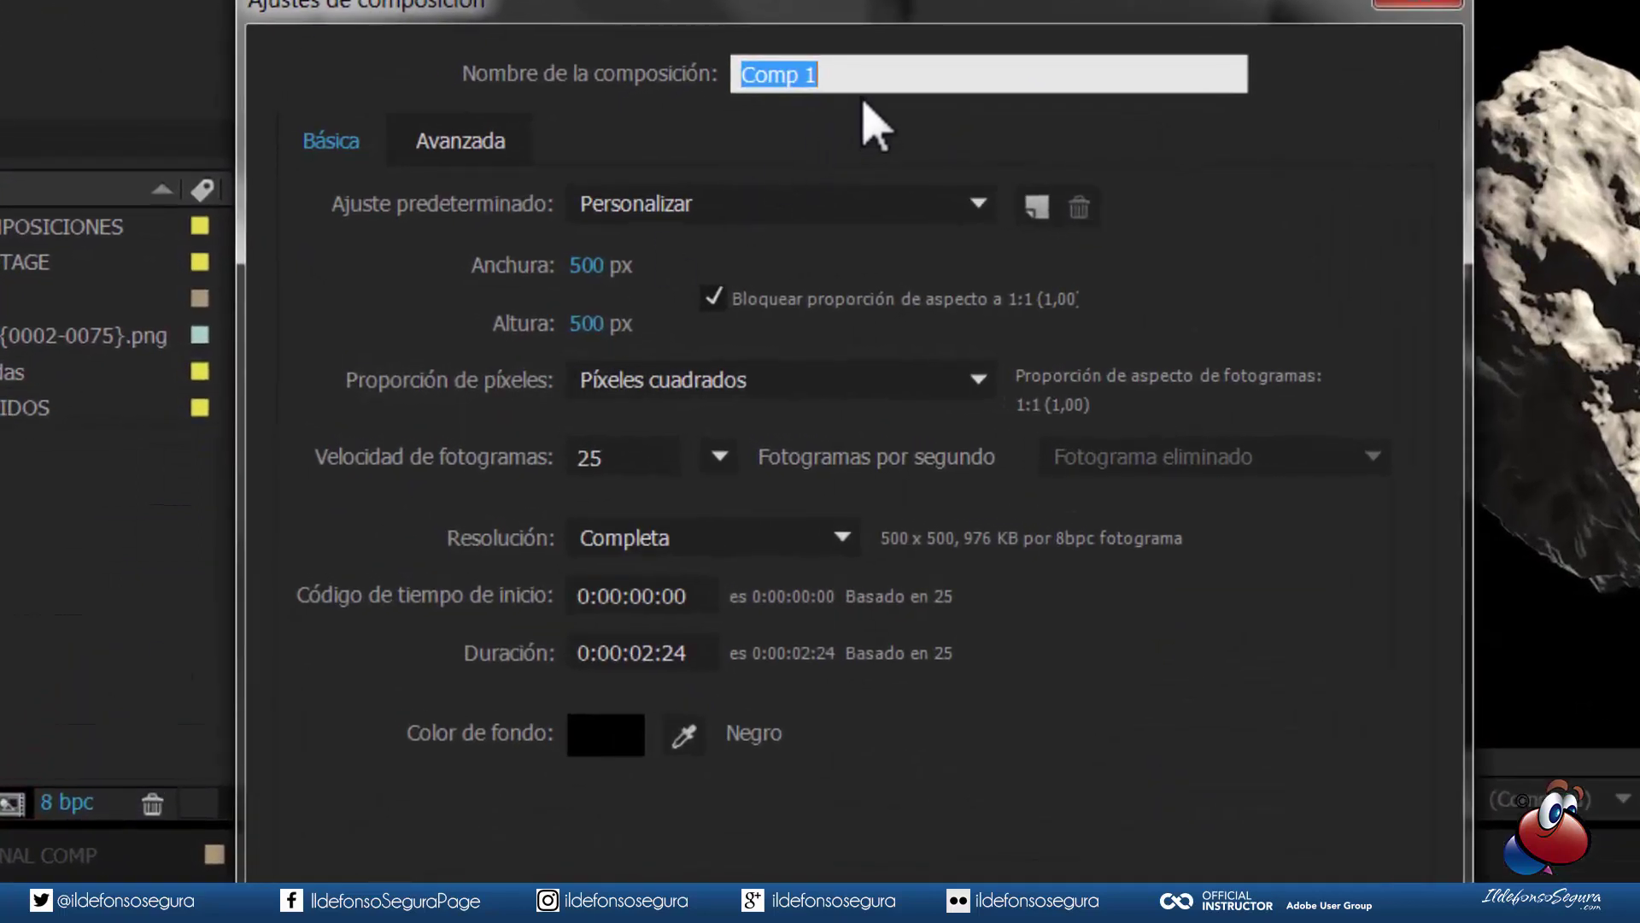
{"action": "type", "text": "CAMPO DE ROCAS"}
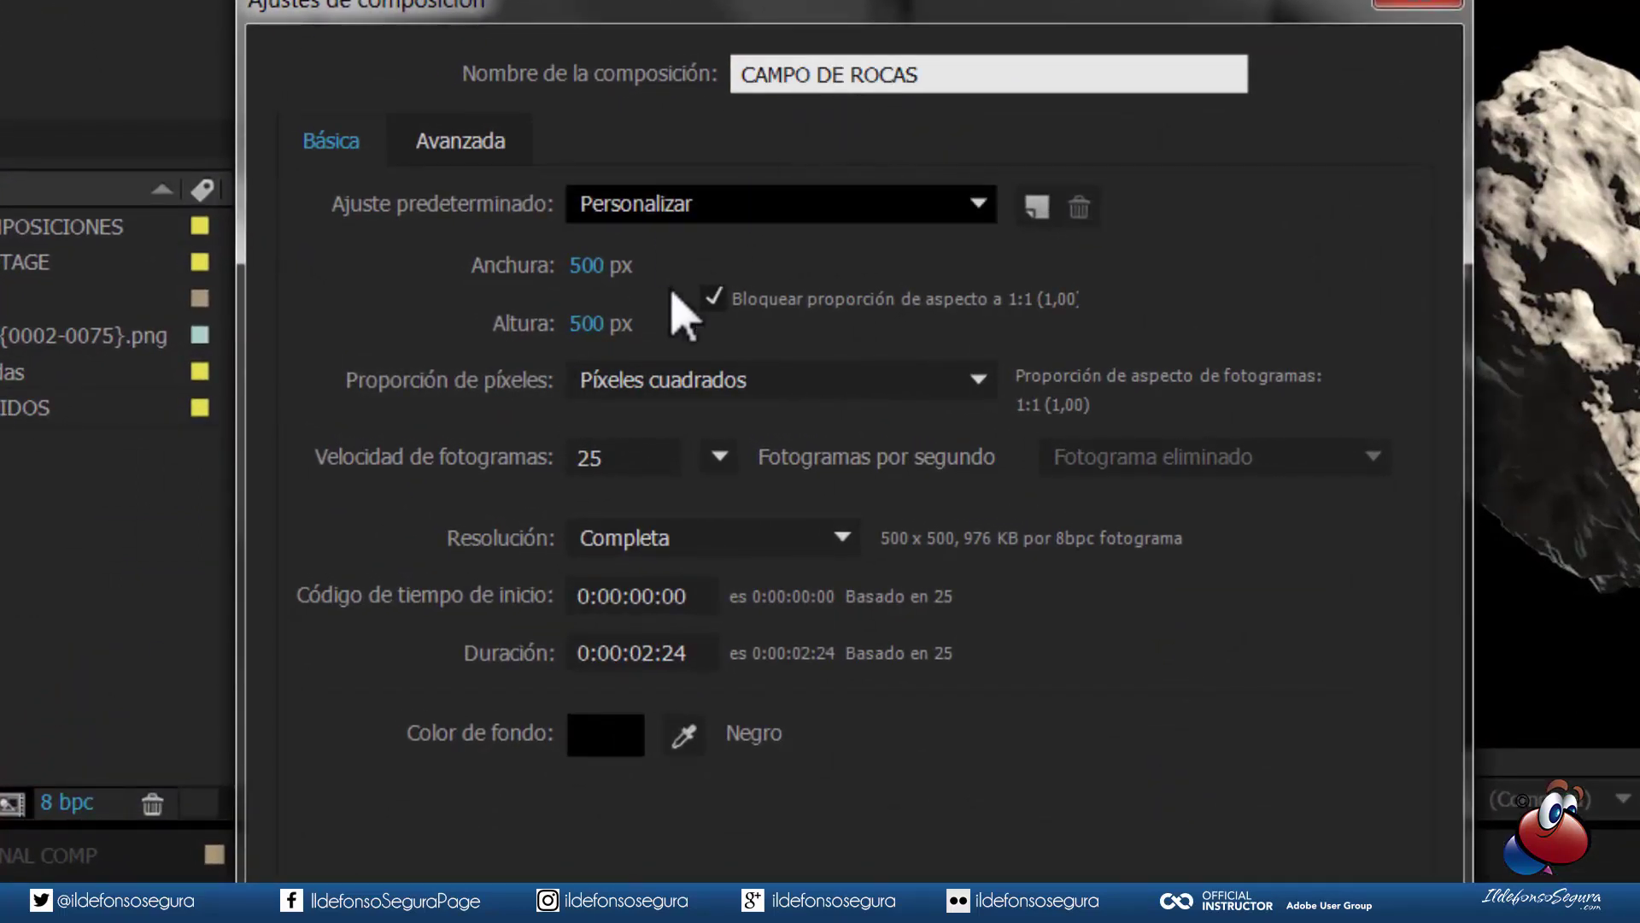
{"action": "left_click", "coordinate": [713, 299]}
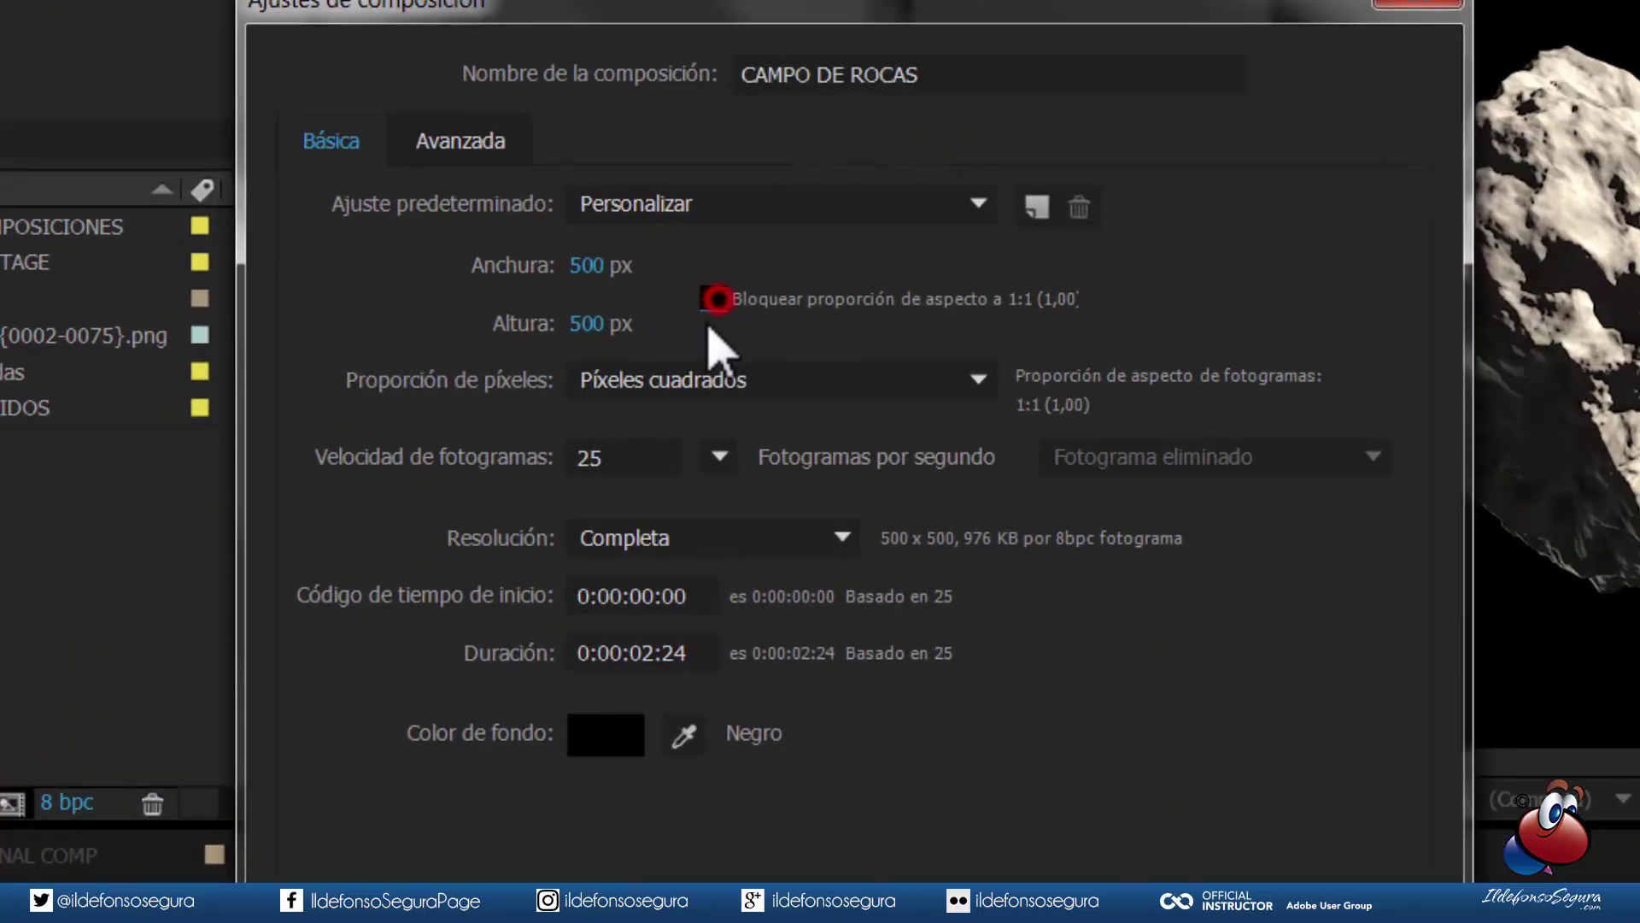
{"action": "left_click", "coordinate": [586, 266]}
{"action": "type", "text": "1920"}
{"action": "key", "text": "Tab"}
{"action": "type", "text": "1080"}
{"action": "key", "text": "Tab"}
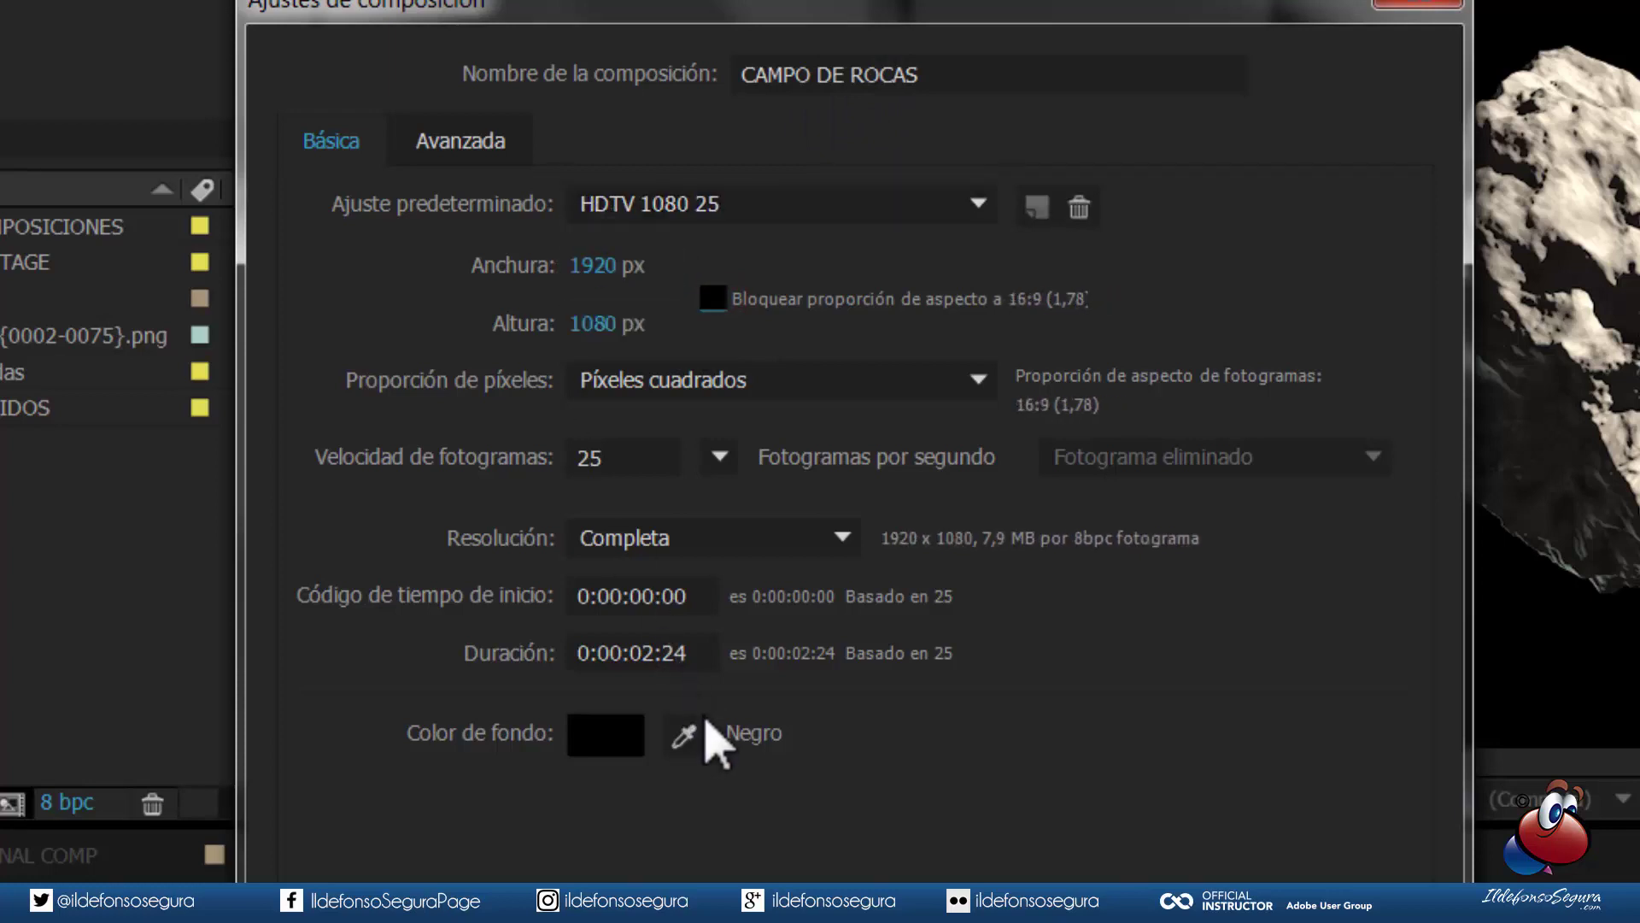
{"action": "left_click", "coordinate": [649, 655]}
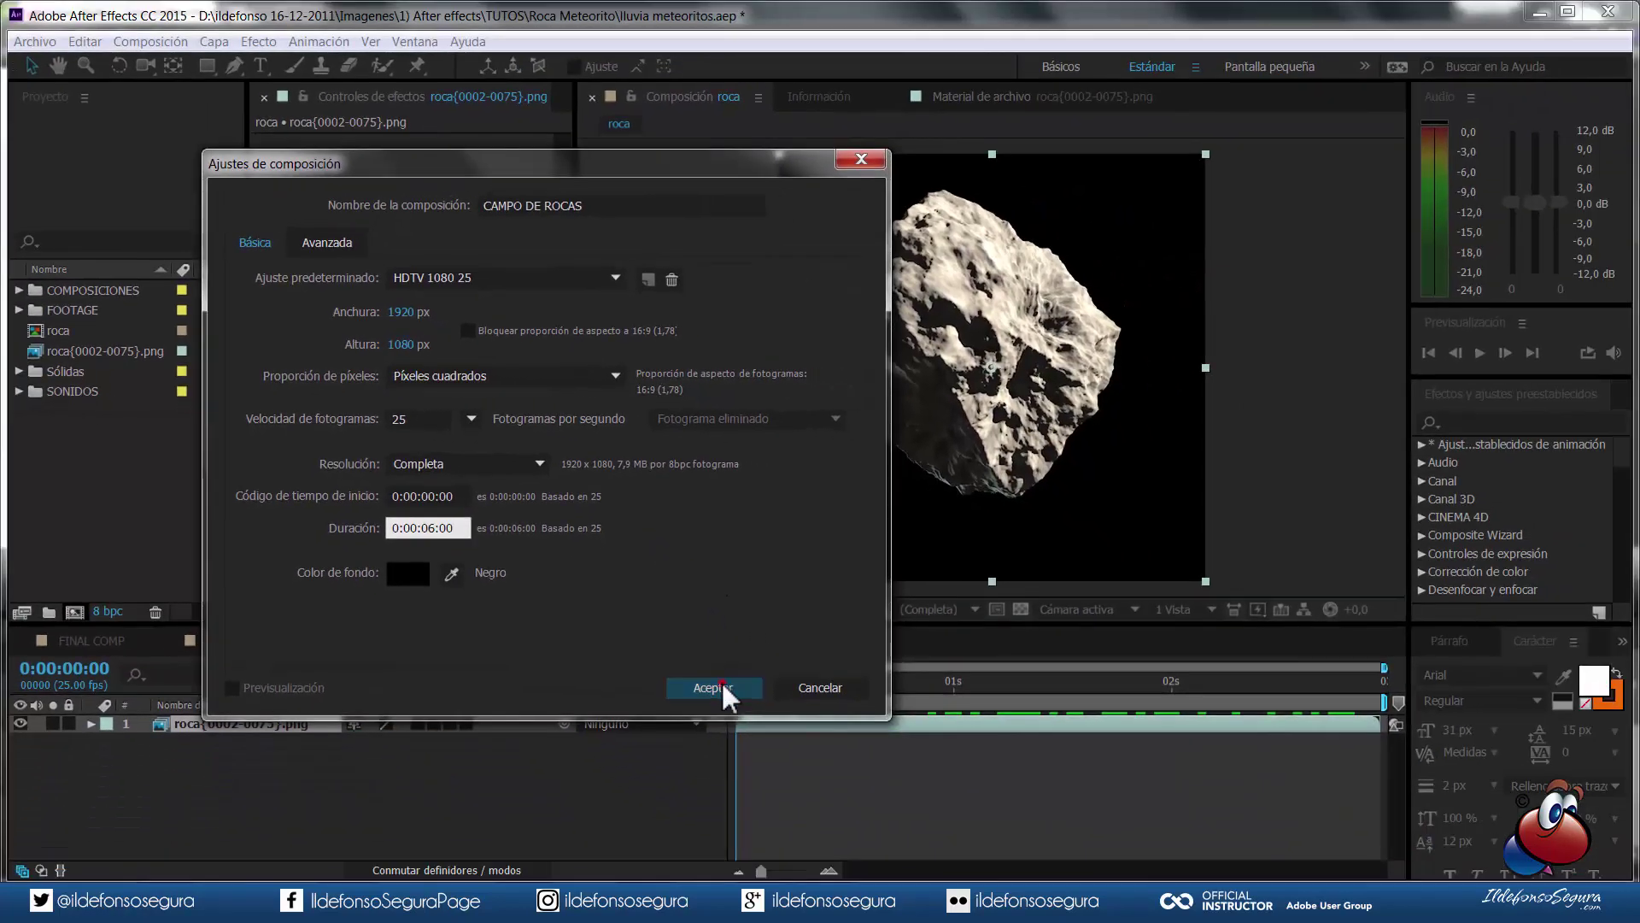
{"action": "left_click", "coordinate": [721, 681]}
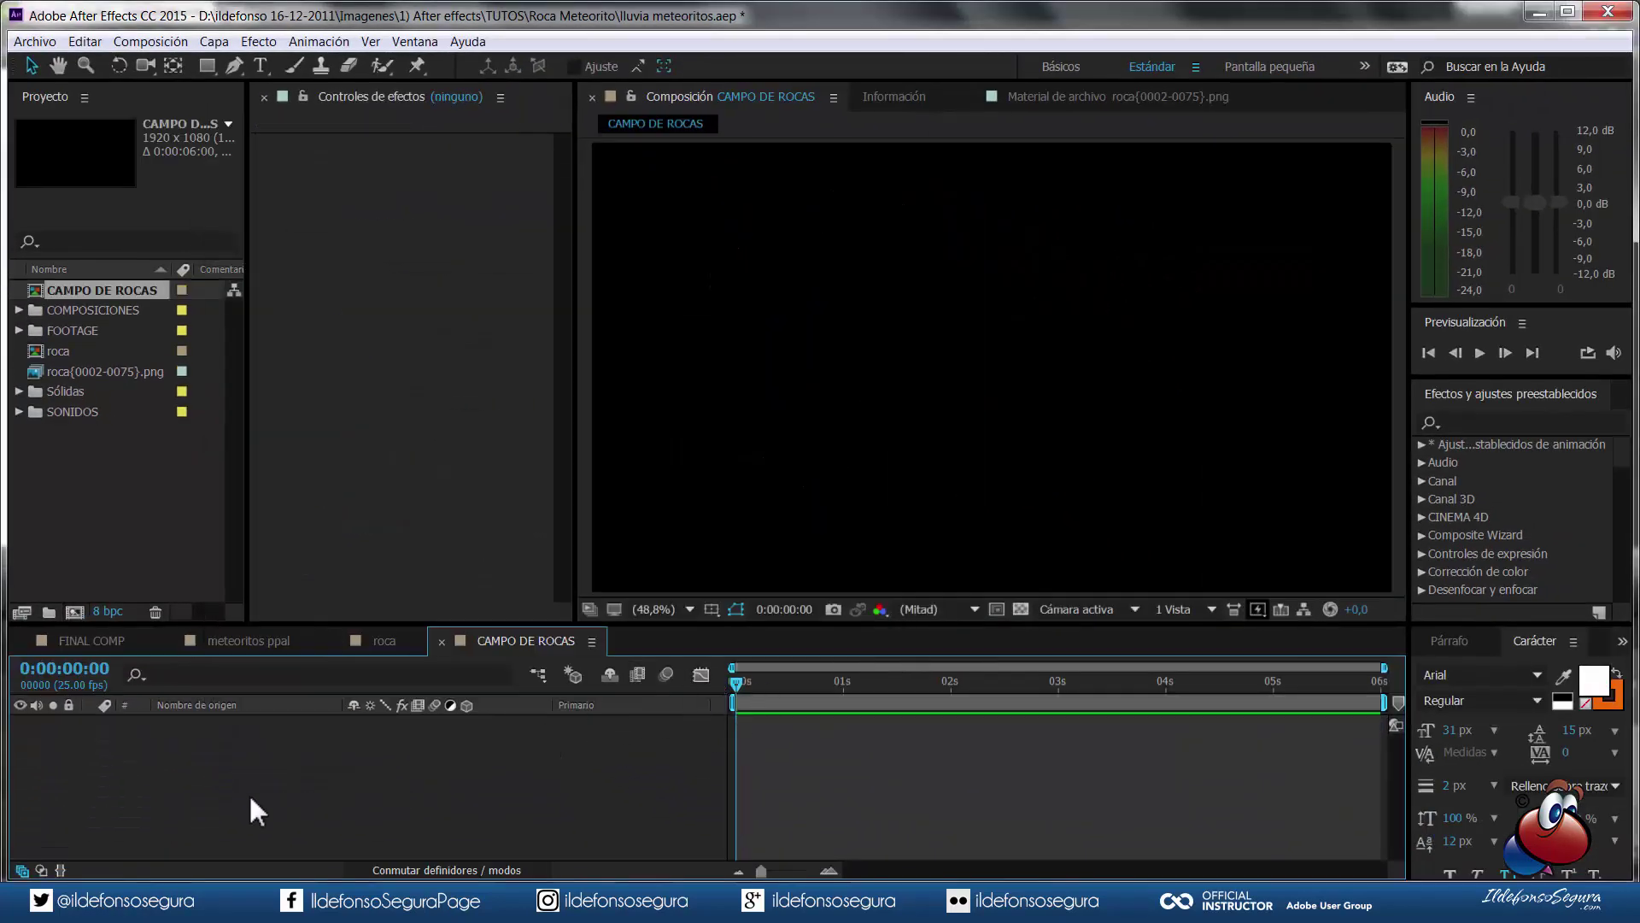
- Add a red (FF0000) solid named PARTICULAS ROCAS to the timeline
{"action": "right_click", "coordinate": [241, 769]}
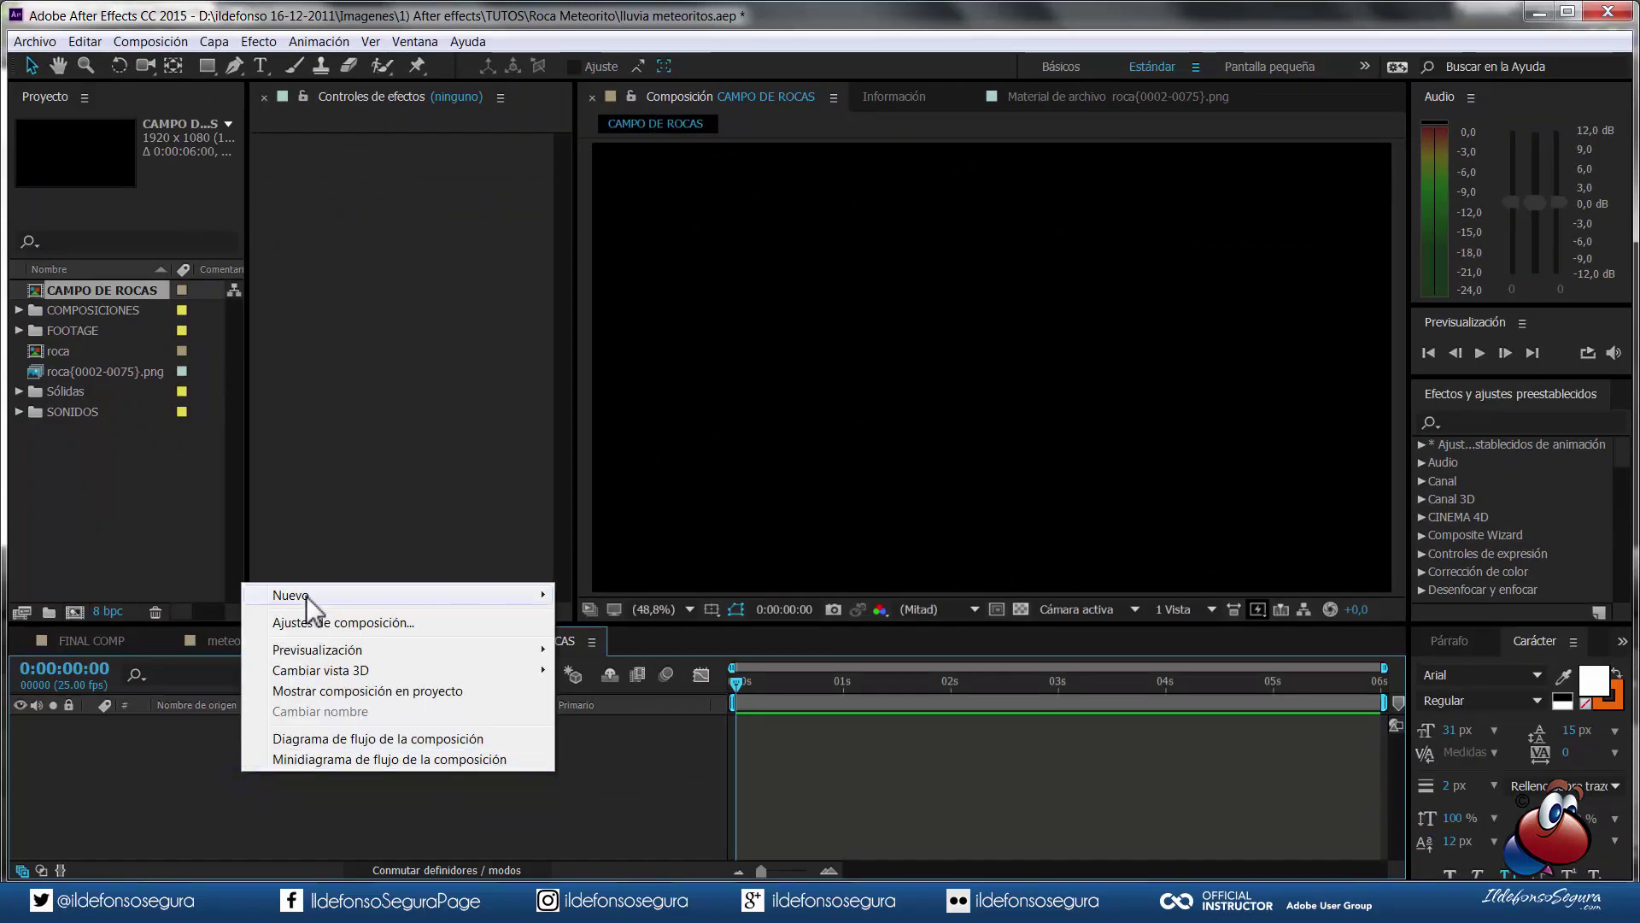
{"action": "mouse_move", "coordinate": [305, 596]}
{"action": "left_click", "coordinate": [624, 645]}
{"action": "type", "text": "PARTICULAS ROCAS"}
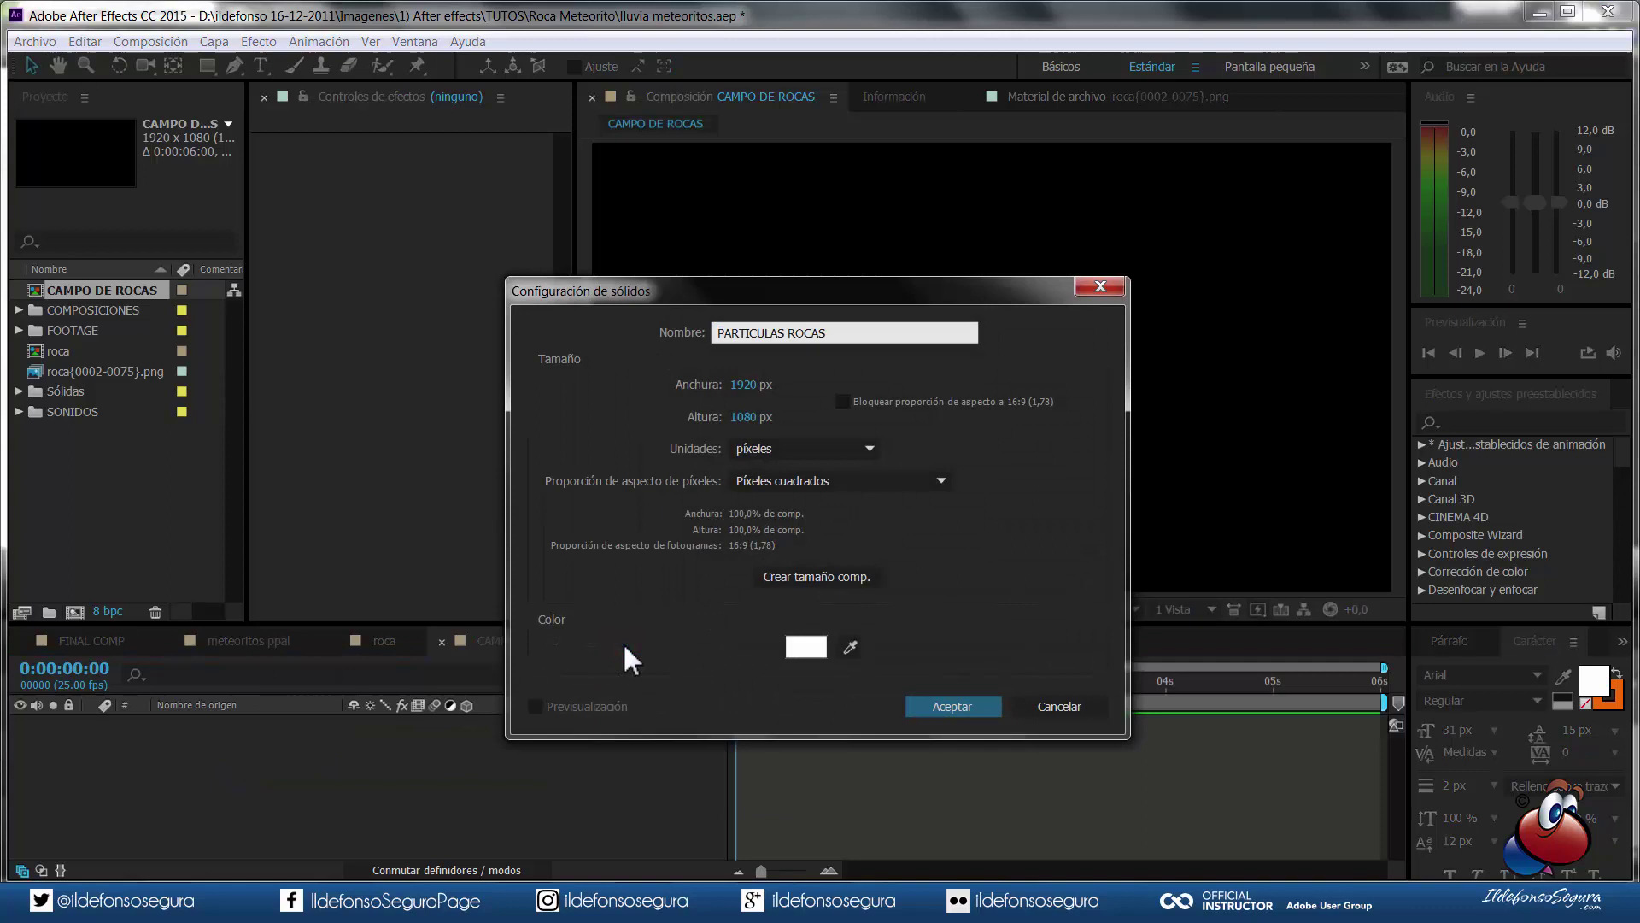
{"action": "left_click", "coordinate": [815, 648]}
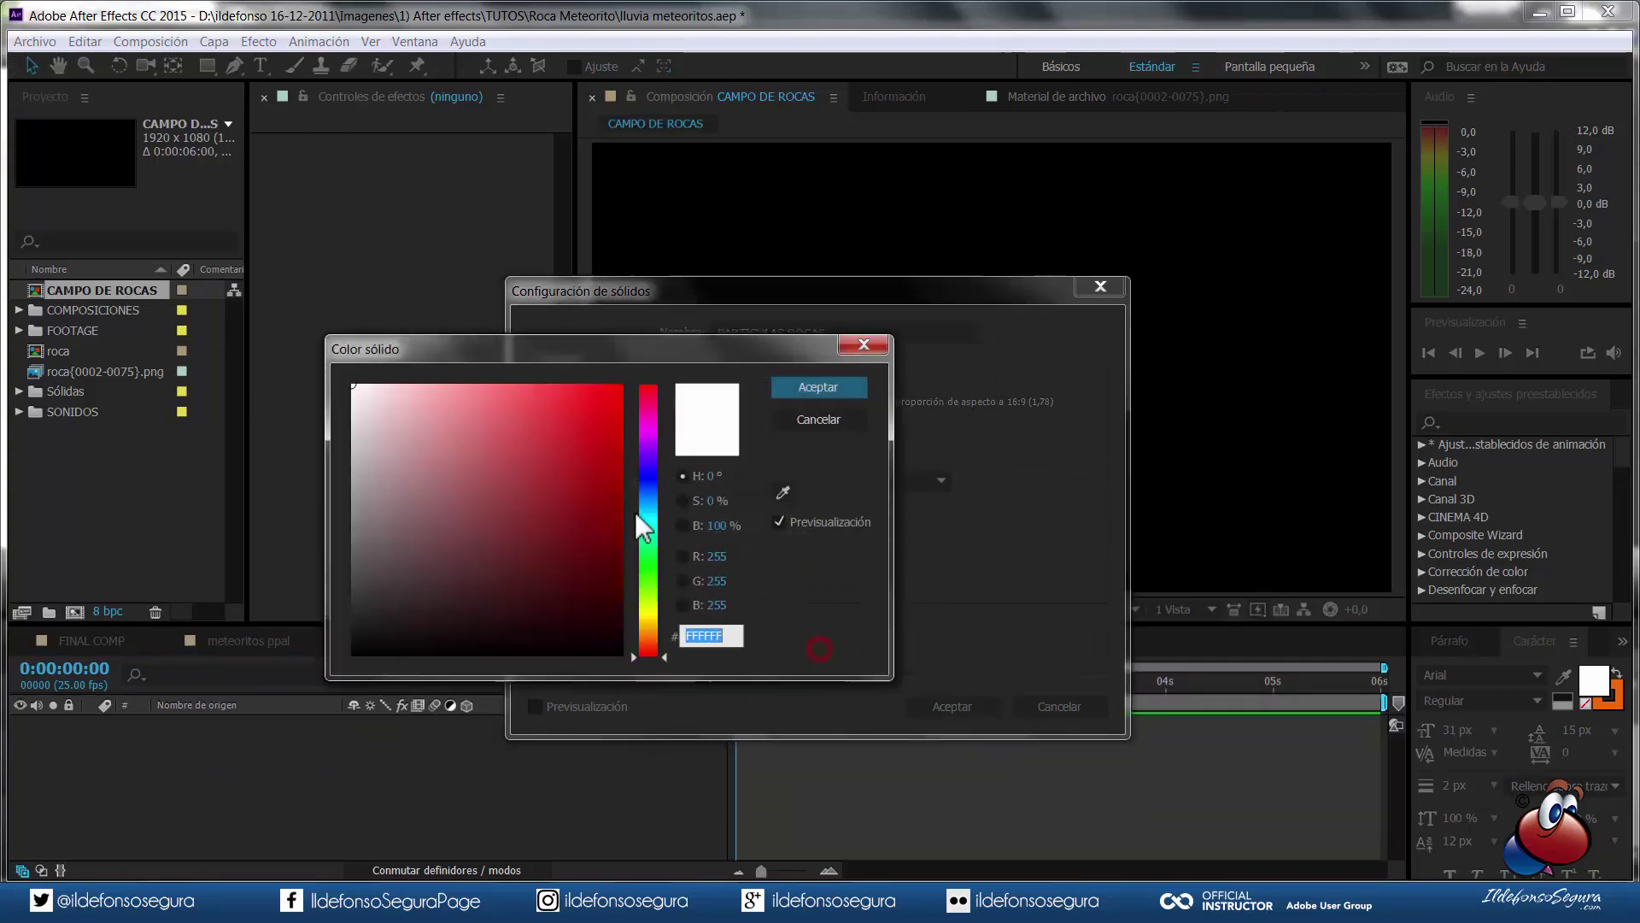
{"action": "left_click", "coordinate": [851, 395]}
{"action": "left_click", "coordinate": [956, 706]}
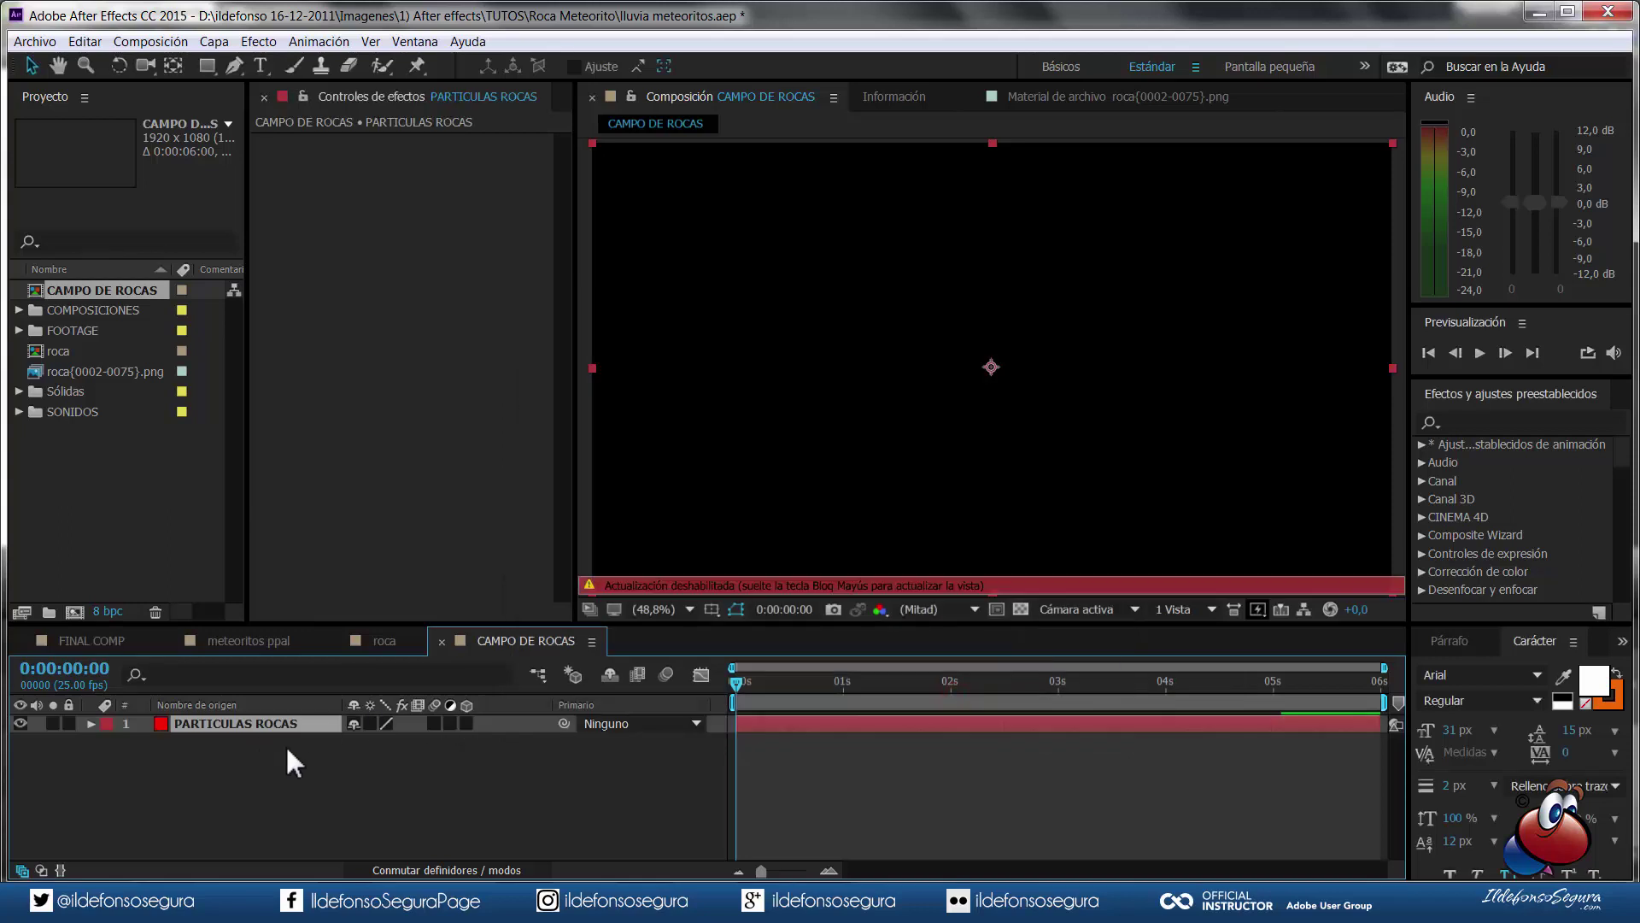
{"action": "key", "text": "Caps_Lock"}
- Apply Particular to PARTICULAS ROCAS and set Particles/sec to 2500
{"action": "right_click", "coordinate": [384, 492]}
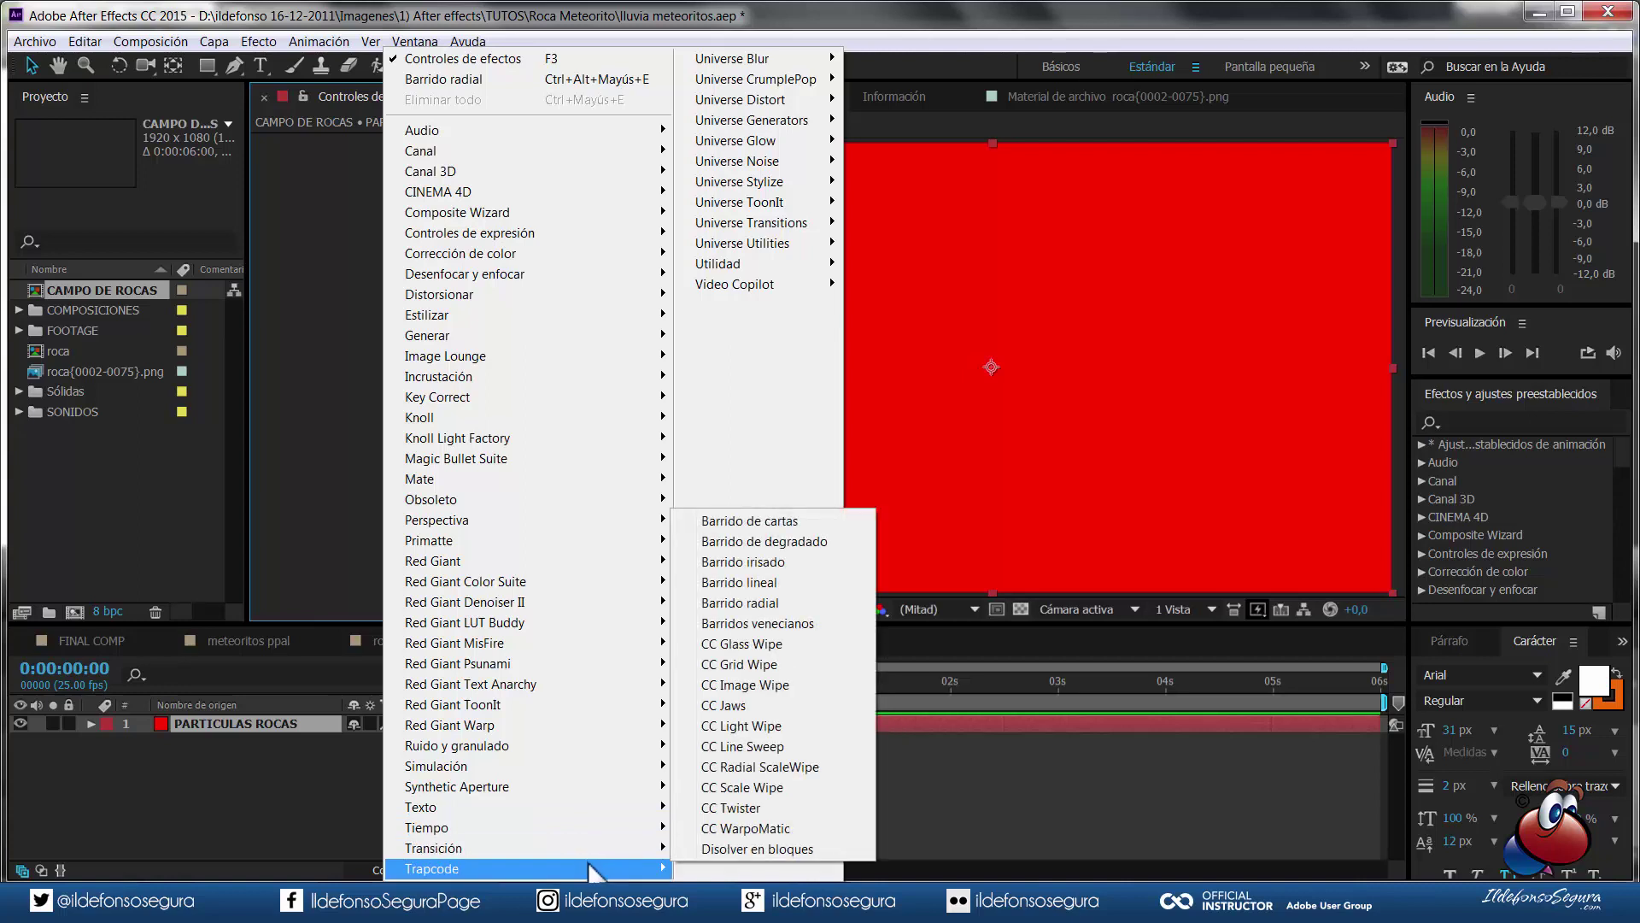
{"action": "mouse_move", "coordinate": [656, 864]}
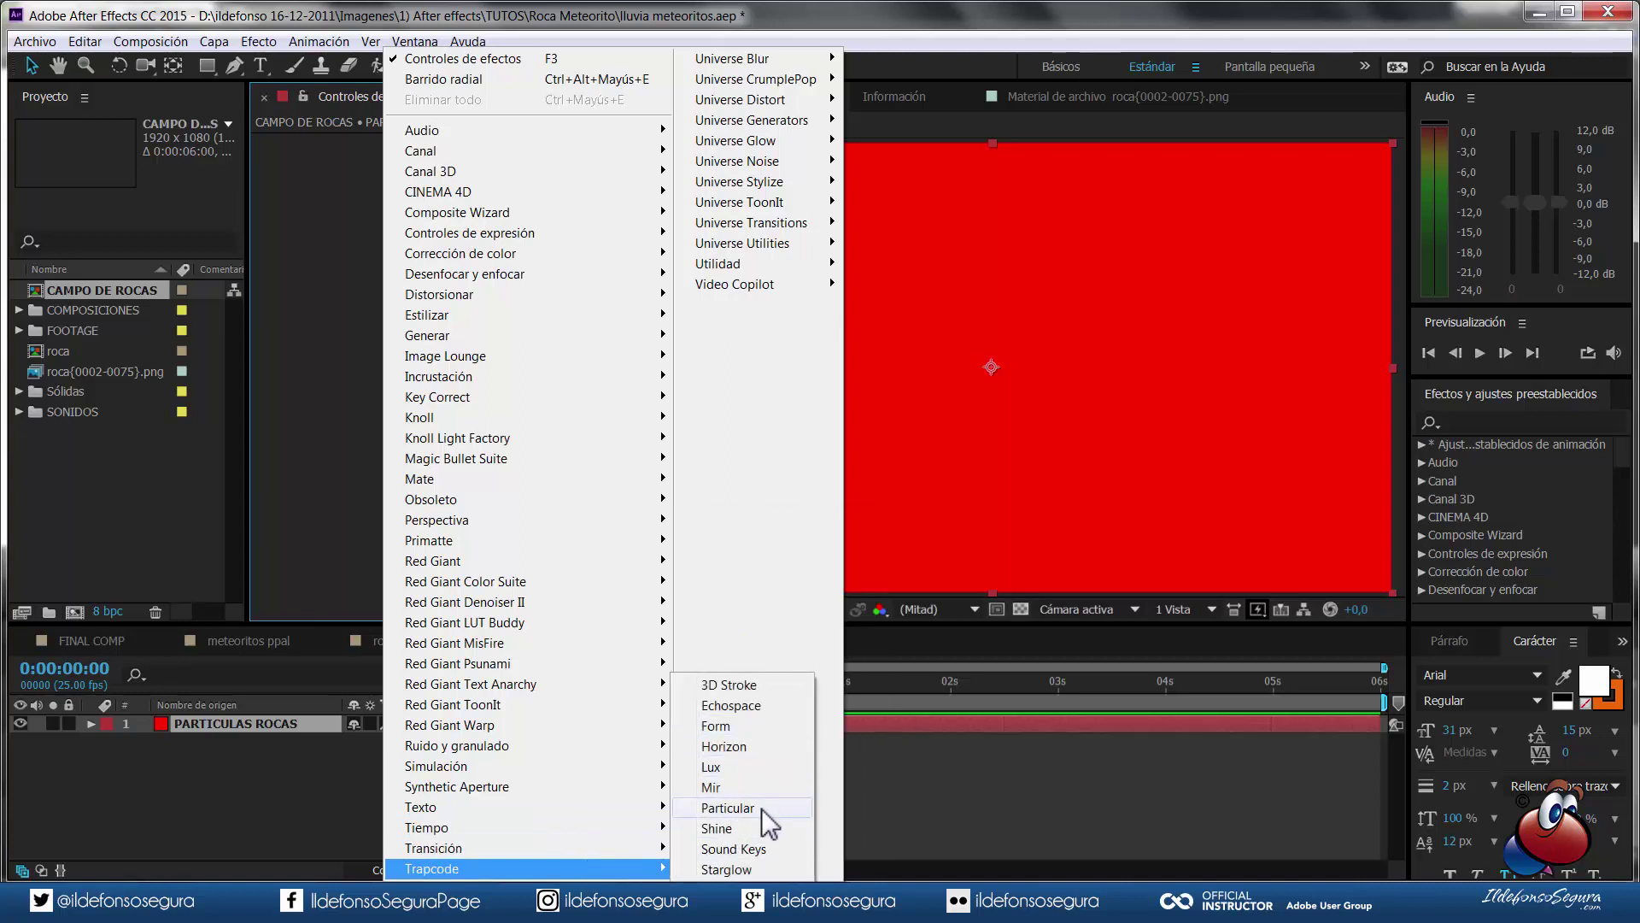
{"action": "left_click", "coordinate": [762, 809]}
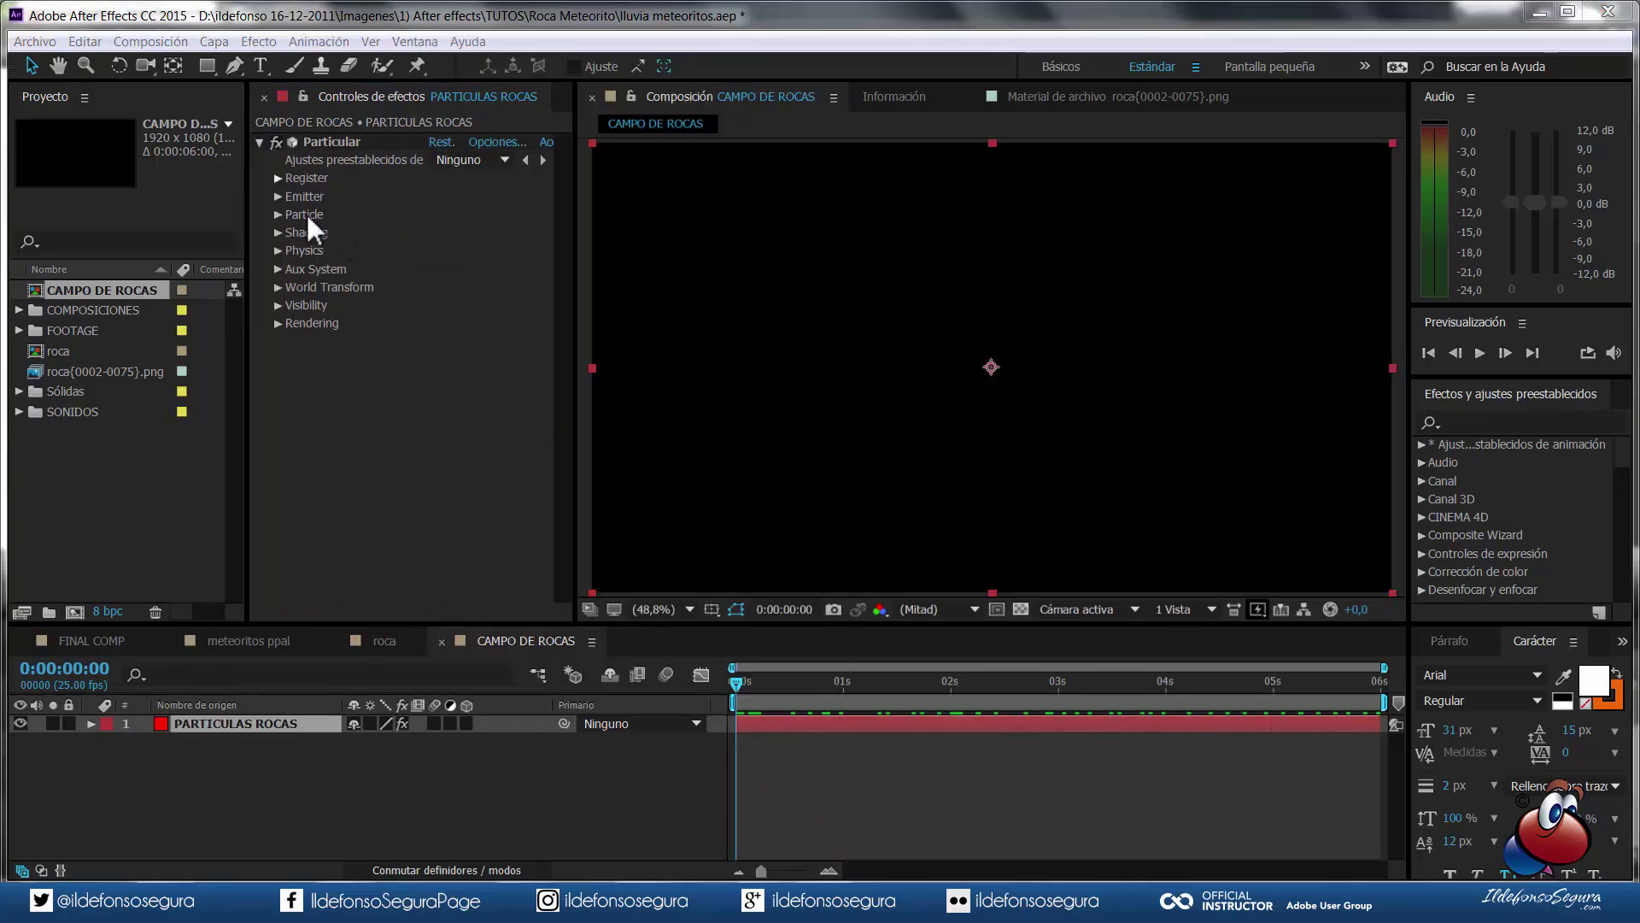
{"action": "left_click", "coordinate": [277, 197]}
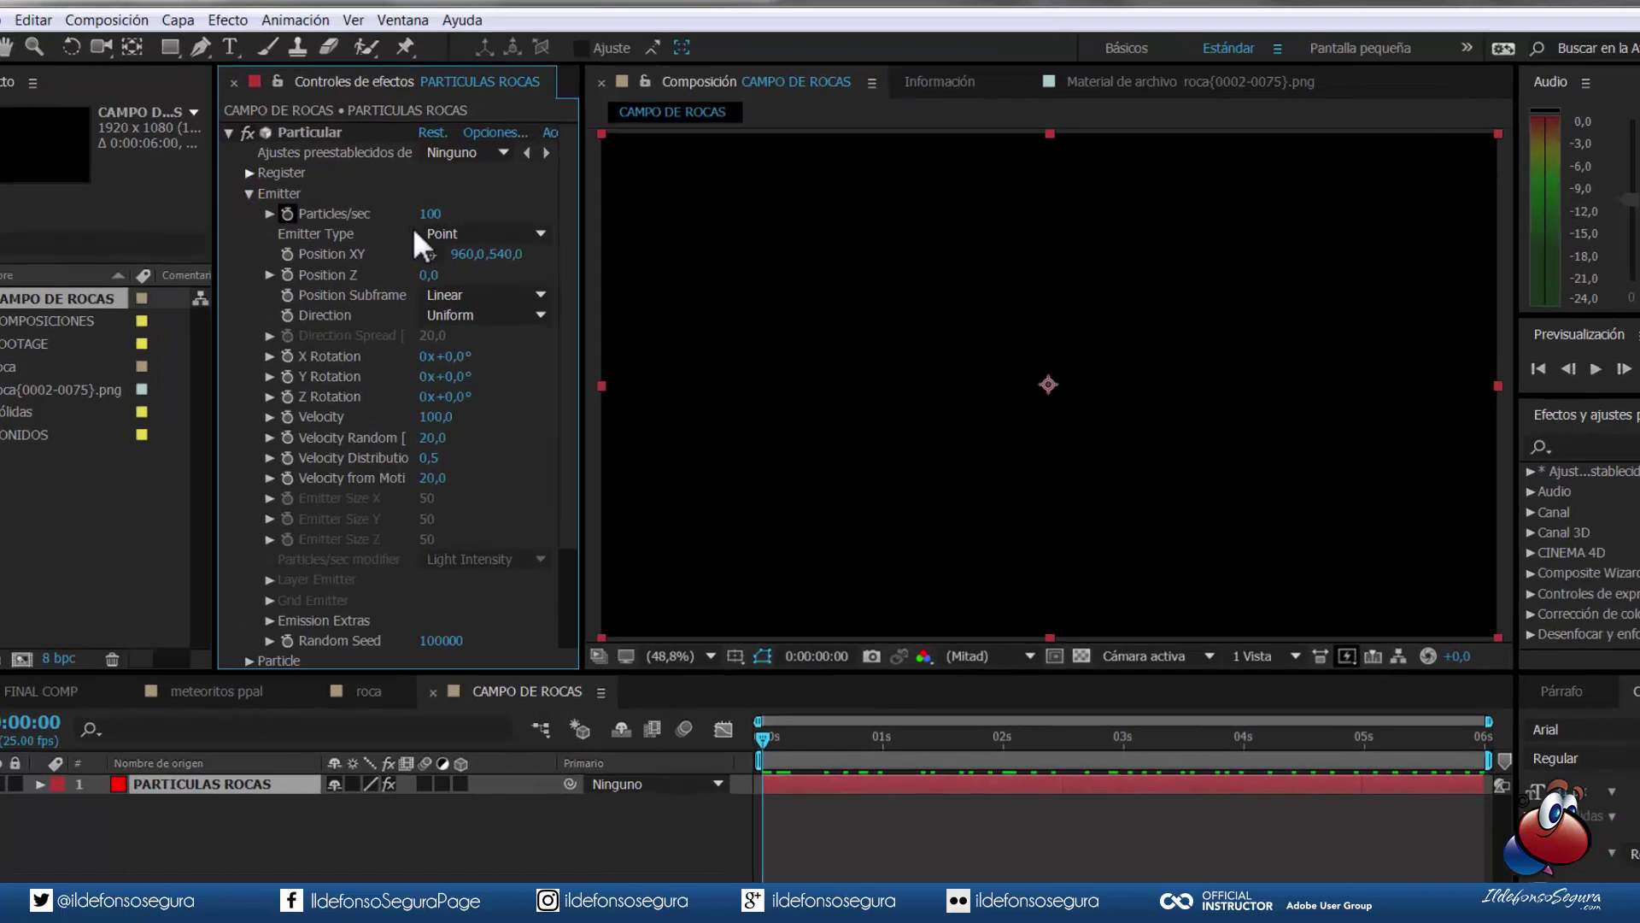
{"action": "left_click", "coordinate": [384, 212]}
{"action": "type", "text": "25"}
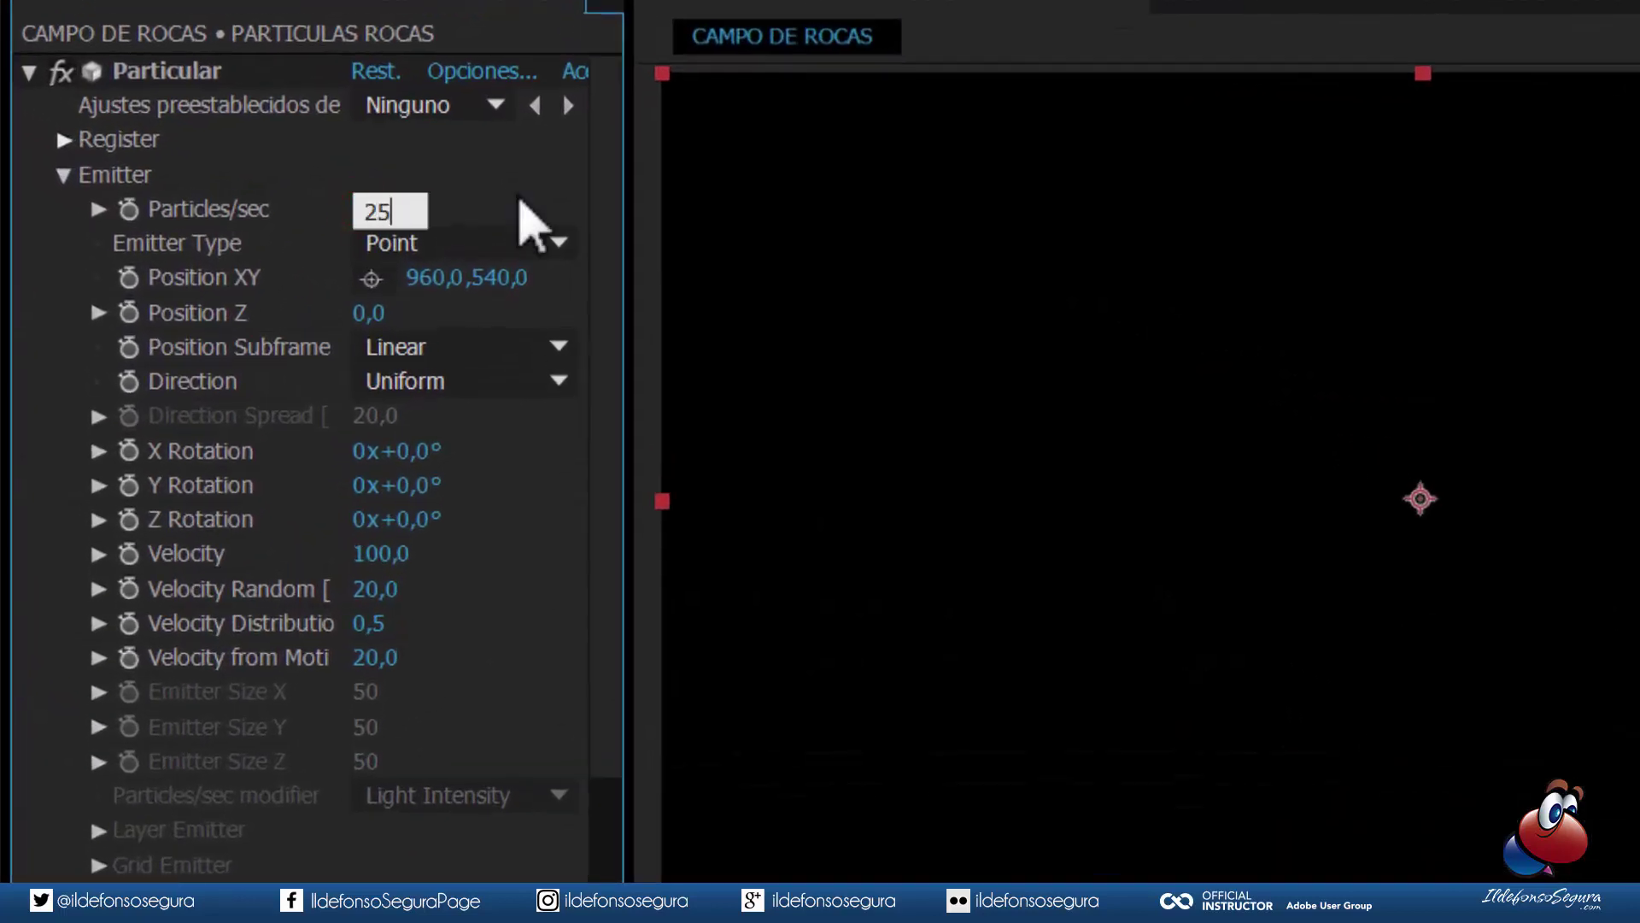
{"action": "type", "text": "00"}
{"action": "key", "text": "Return"}
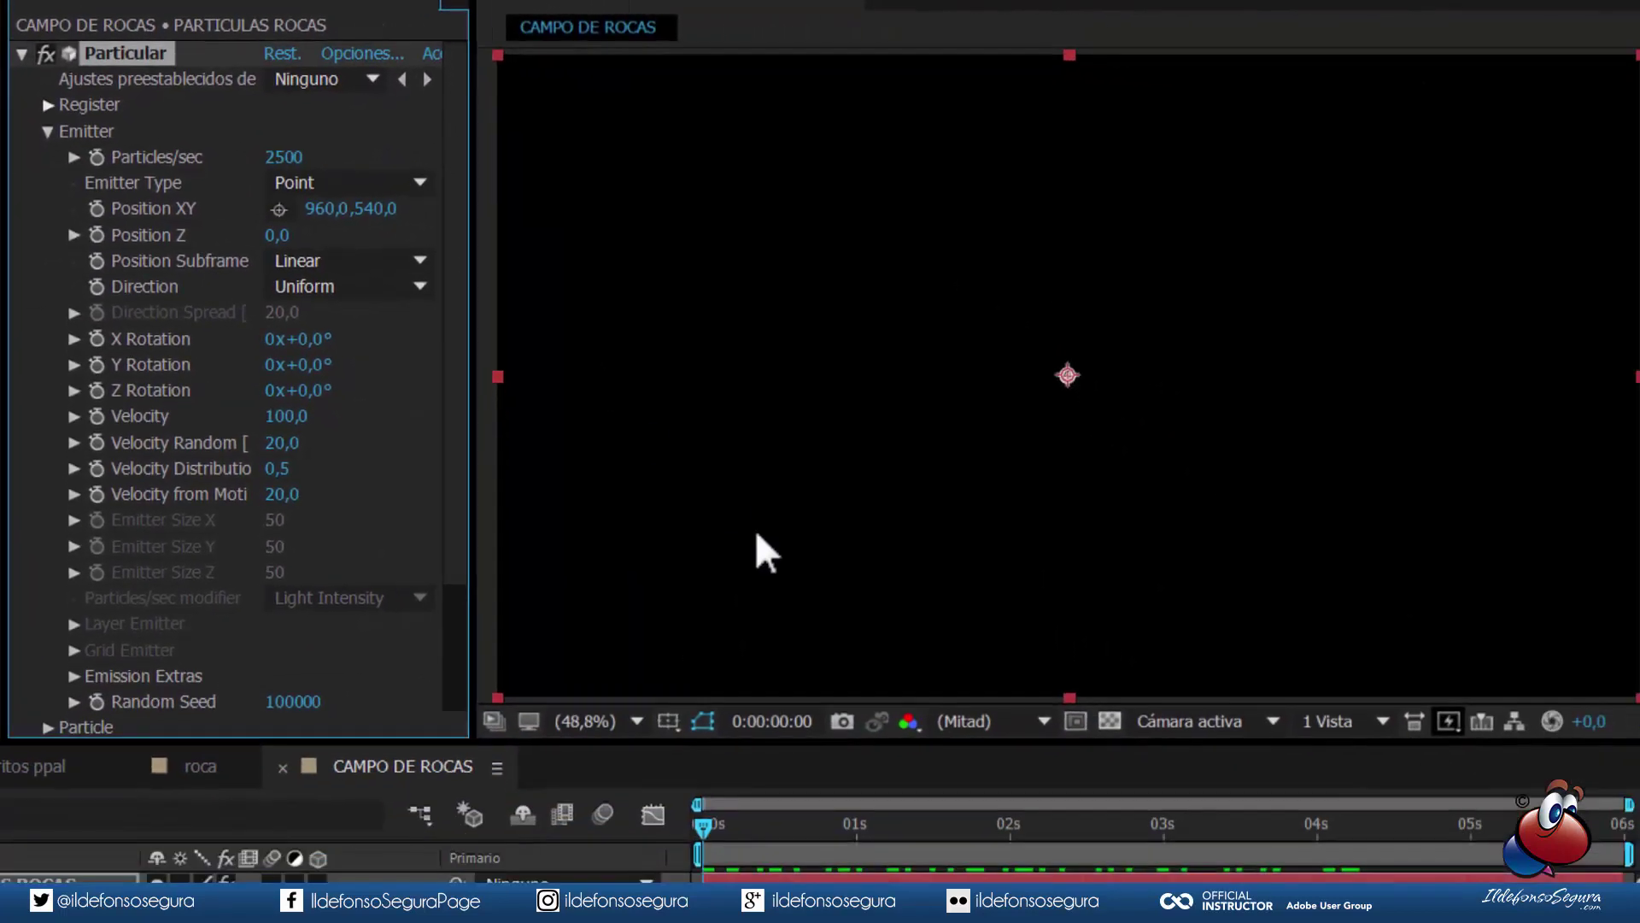
{"action": "mouse_move", "coordinate": [725, 818]}
{"action": "left_mouse_down"}
{"action": "mouse_move", "coordinate": [933, 798]}
{"action": "mouse_move", "coordinate": [661, 791]}
{"action": "left_mouse_up"}
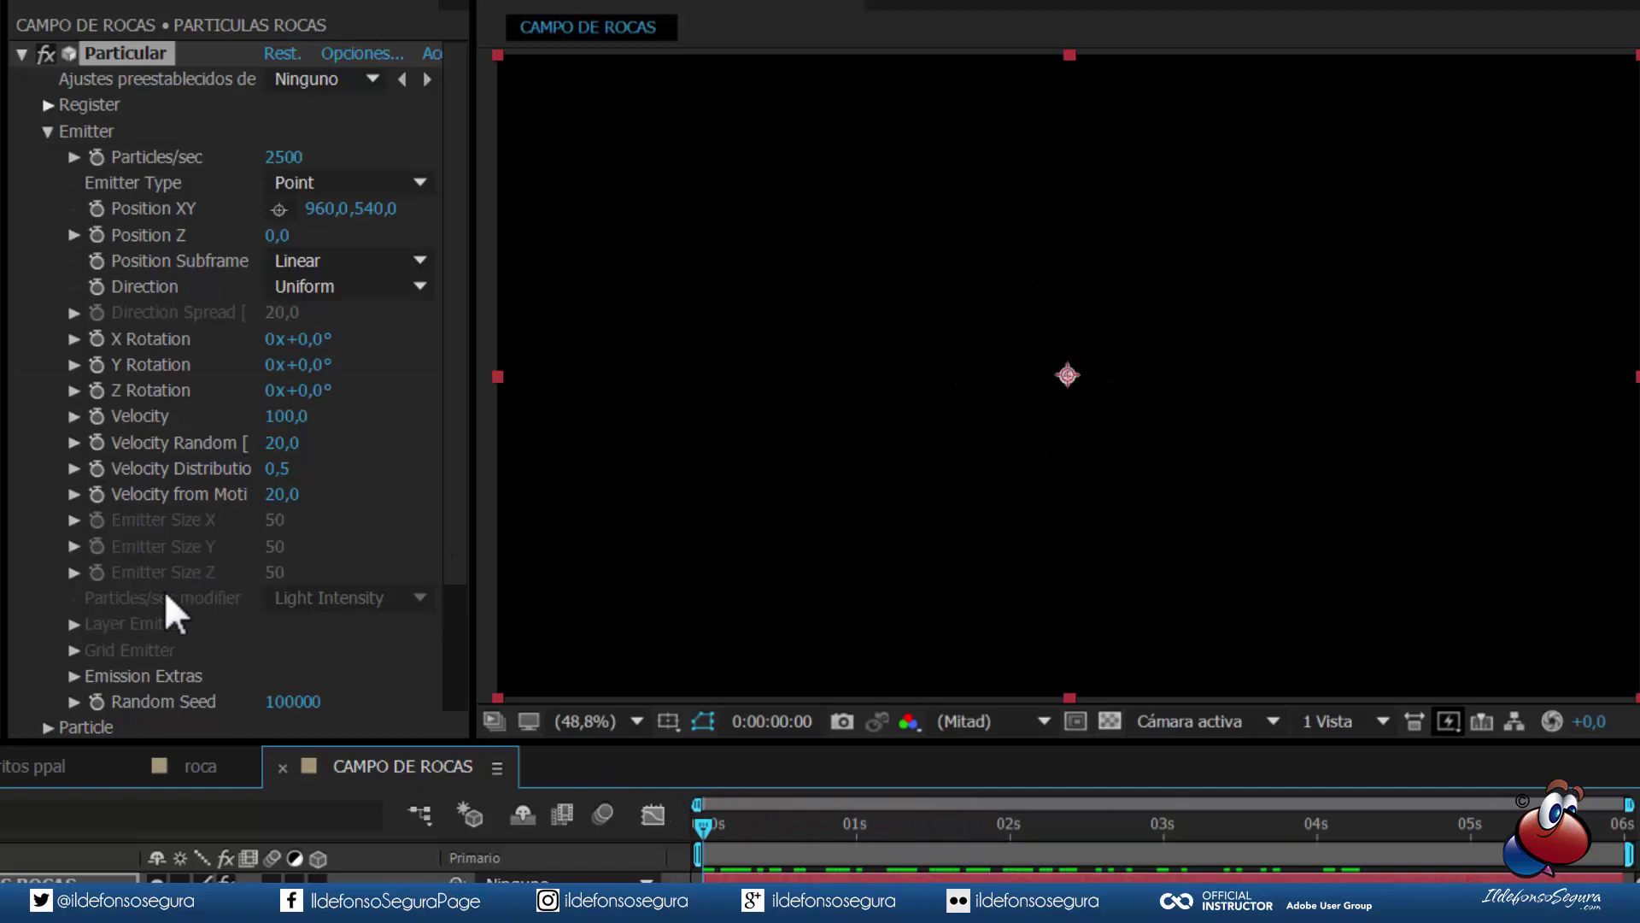
- Switch the emitter type from Point to Box and scrub the resulting burst
{"action": "left_click", "coordinate": [76, 678]}
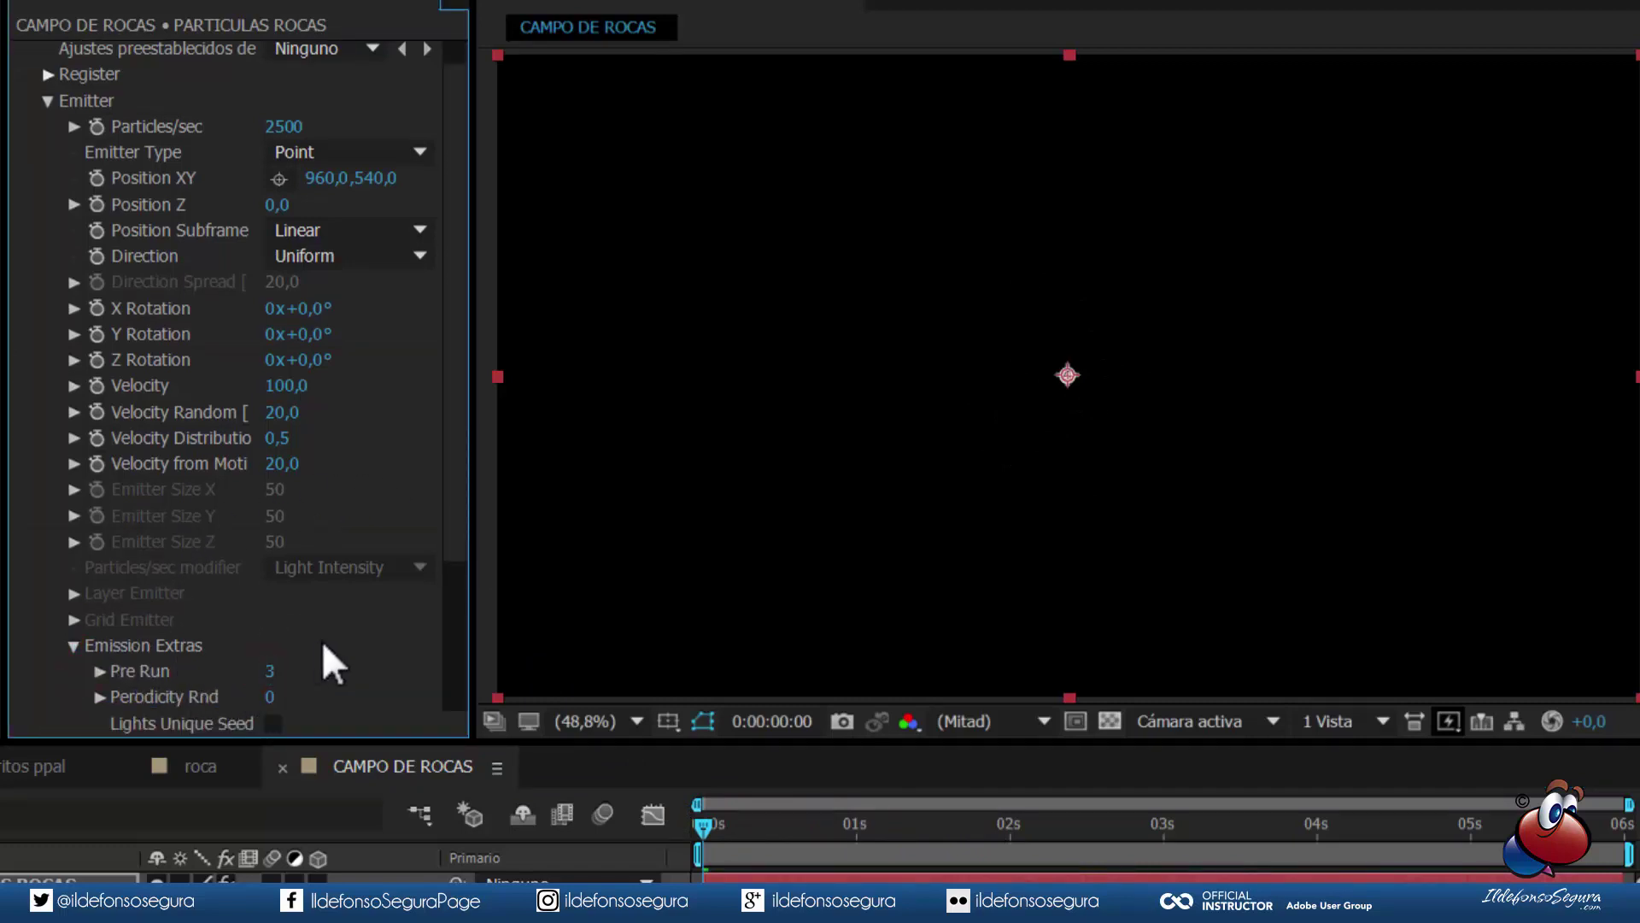
{"action": "left_click", "coordinate": [314, 154]}
{"action": "left_click", "coordinate": [355, 215]}
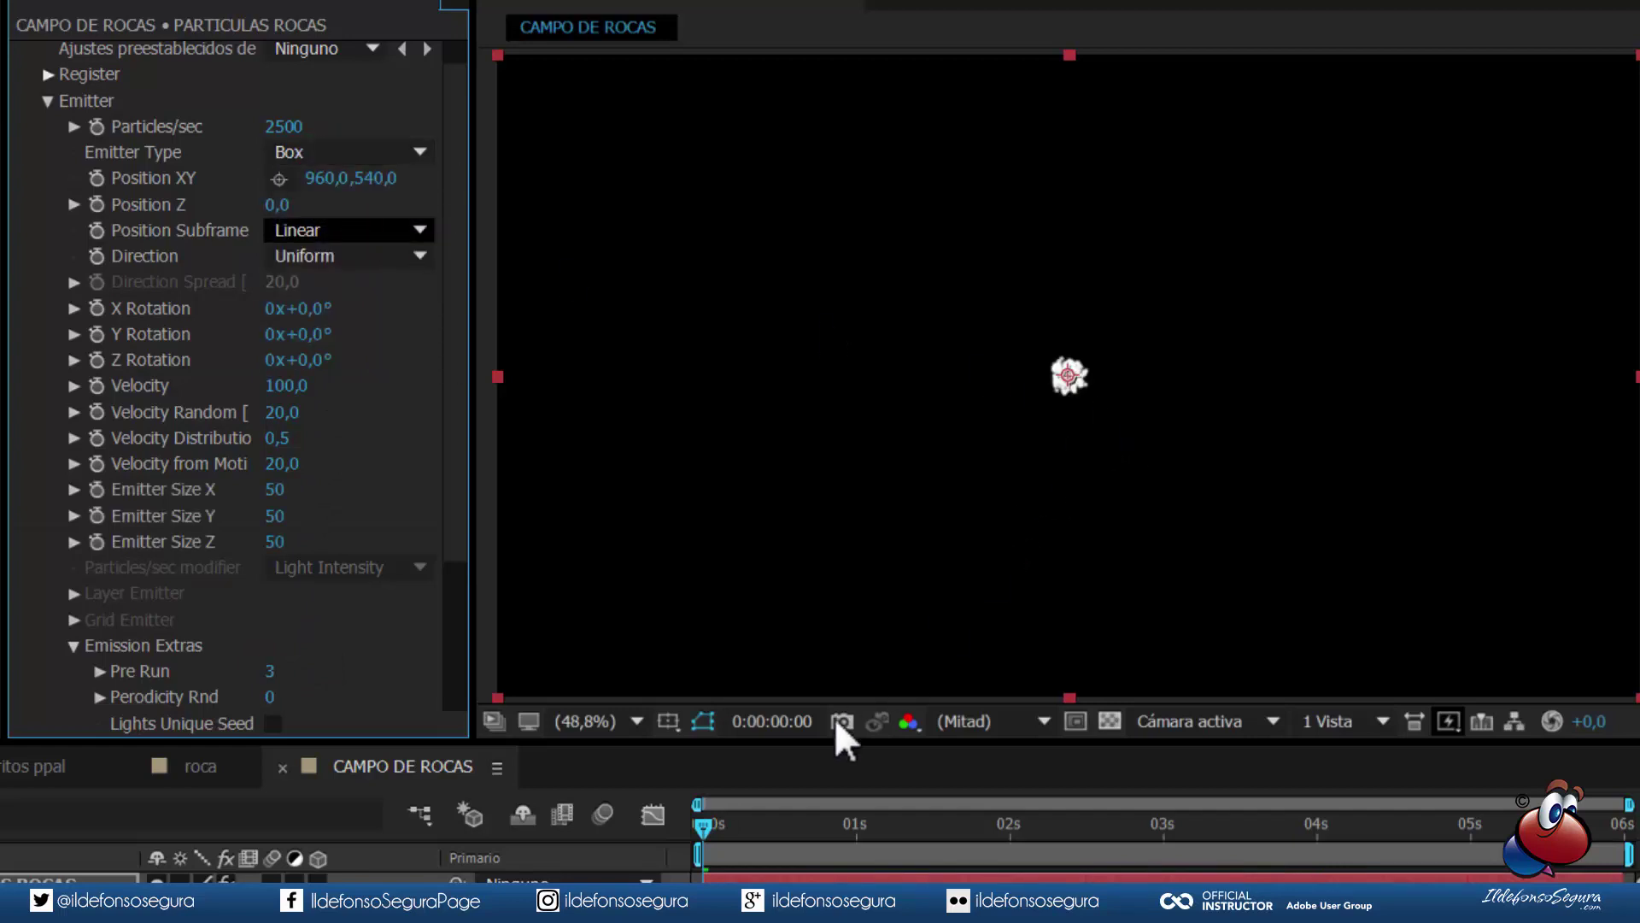
{"action": "left_click_drag", "start_coordinate": [703, 822], "coordinate": [924, 822]}
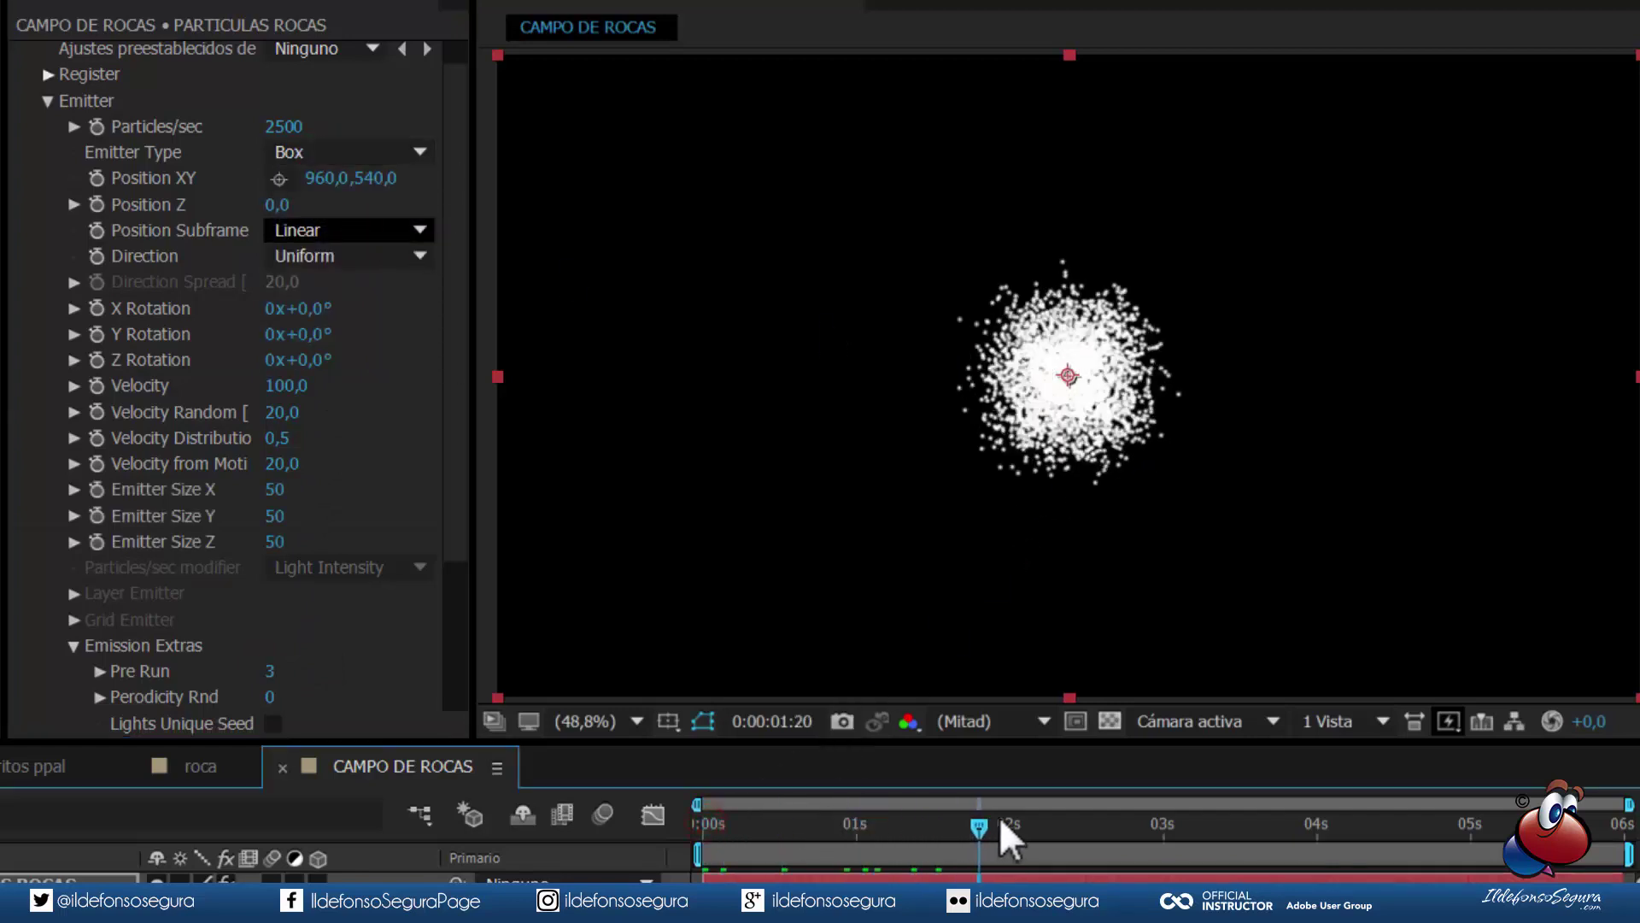
{"action": "left_click_drag", "start_coordinate": [803, 811], "coordinate": [631, 778]}
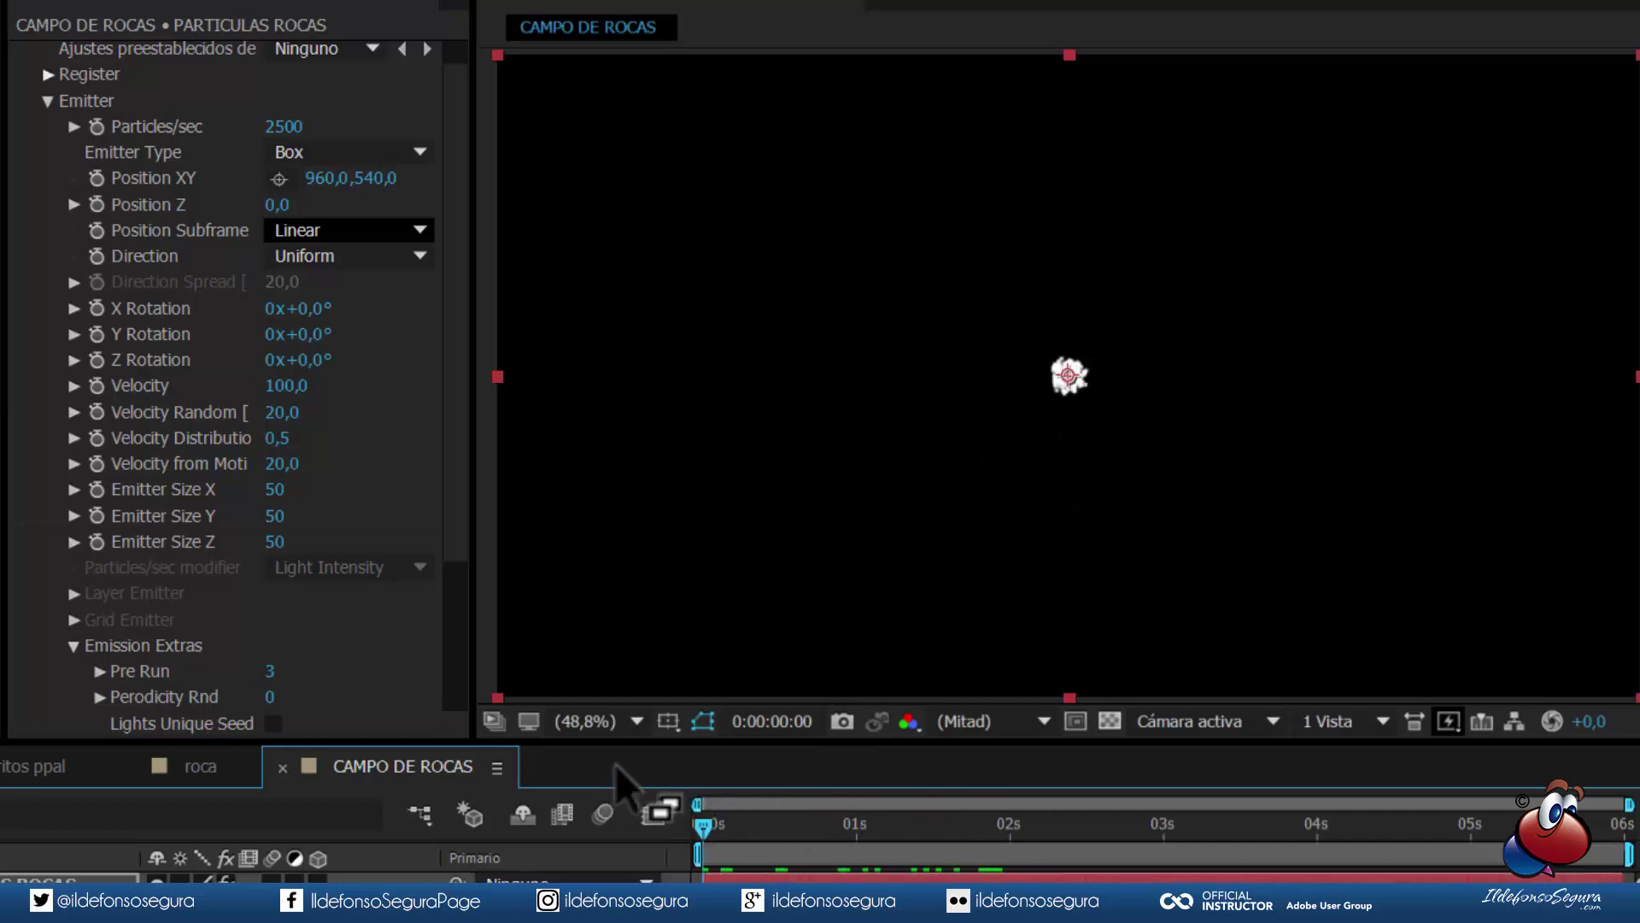
- Set the emitter size X/Y/Z to 2100, 365 and 6400
{"action": "left_click", "coordinate": [275, 489]}
{"action": "type", "text": "2100"}
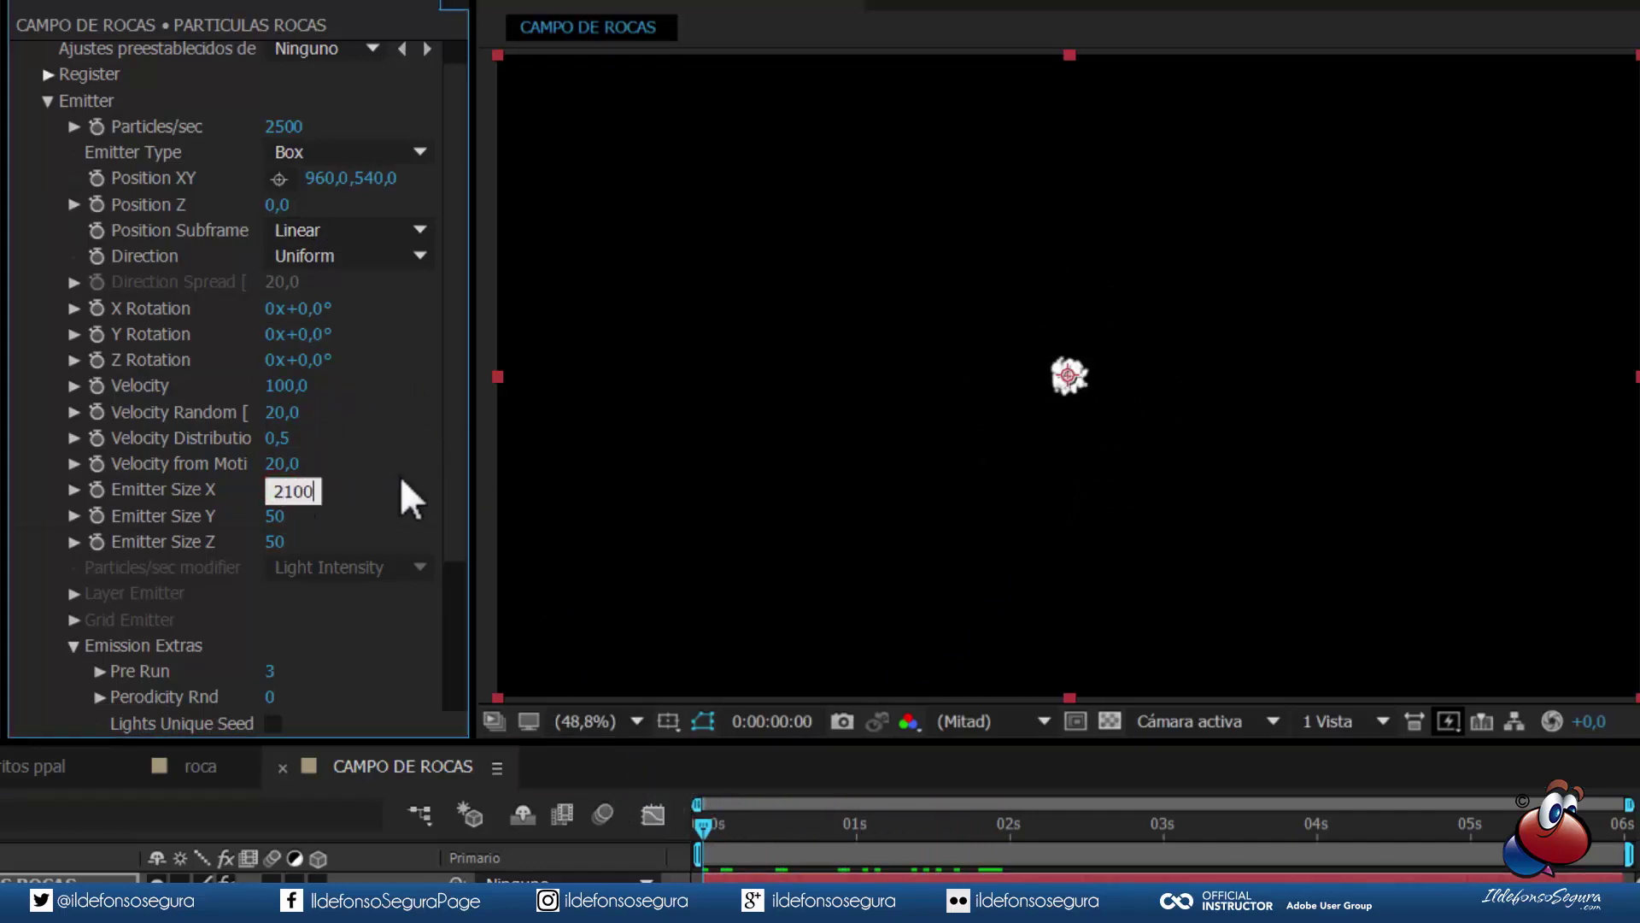
{"action": "key", "text": "Tab"}
{"action": "type", "text": "65"}
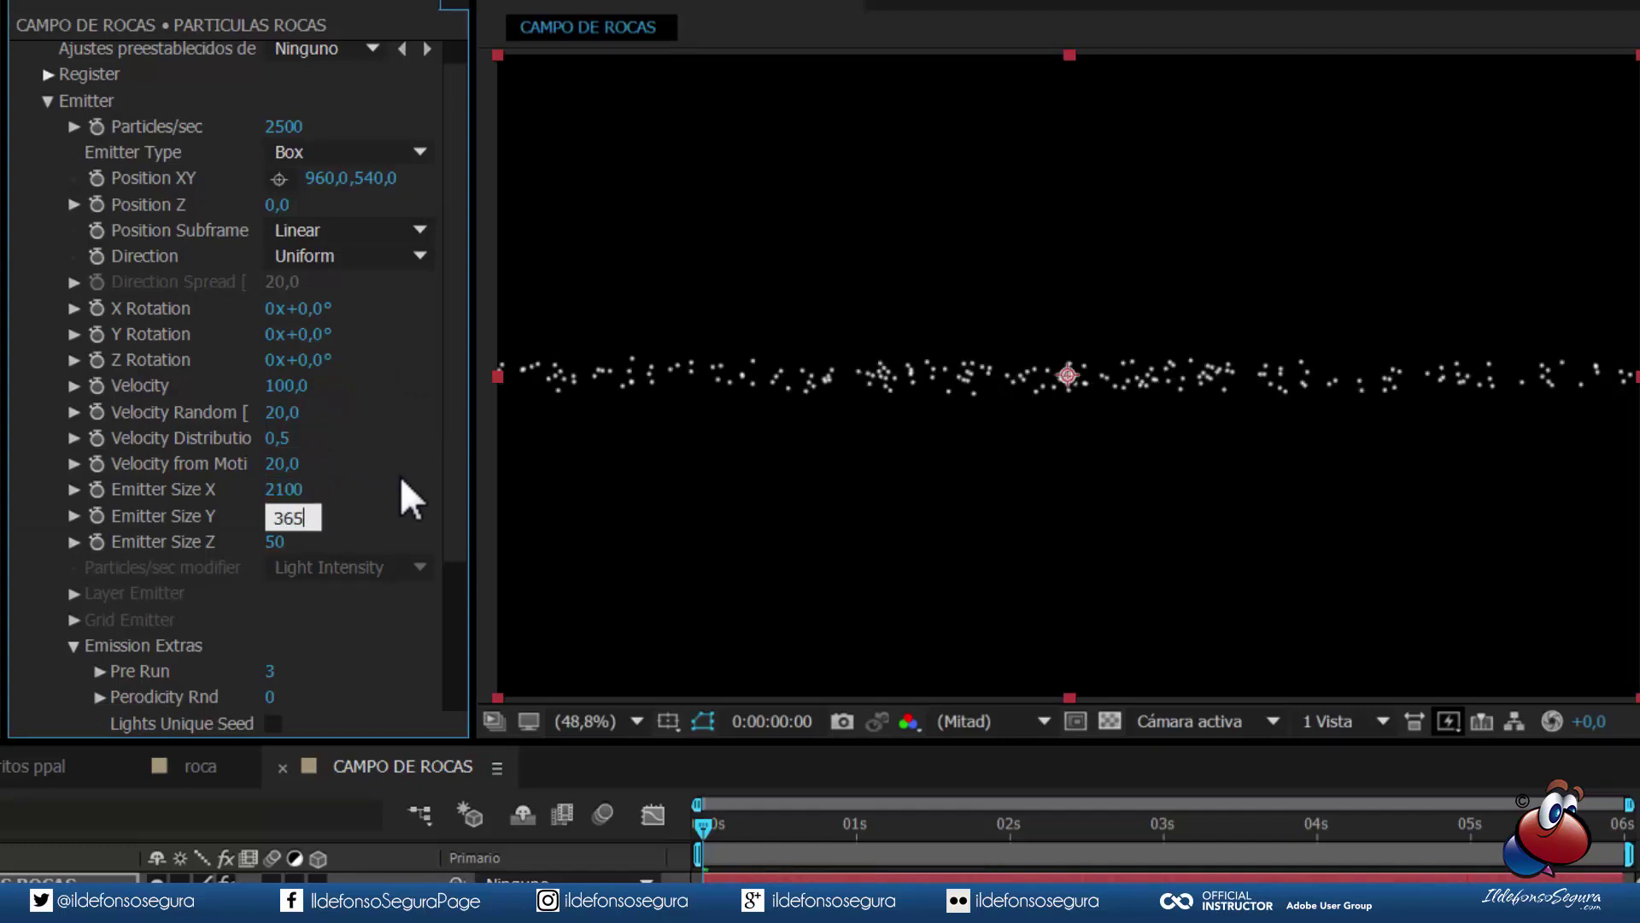
{"action": "key", "text": "Tab"}
{"action": "type", "text": "6400"}
{"action": "key", "text": "Tab"}
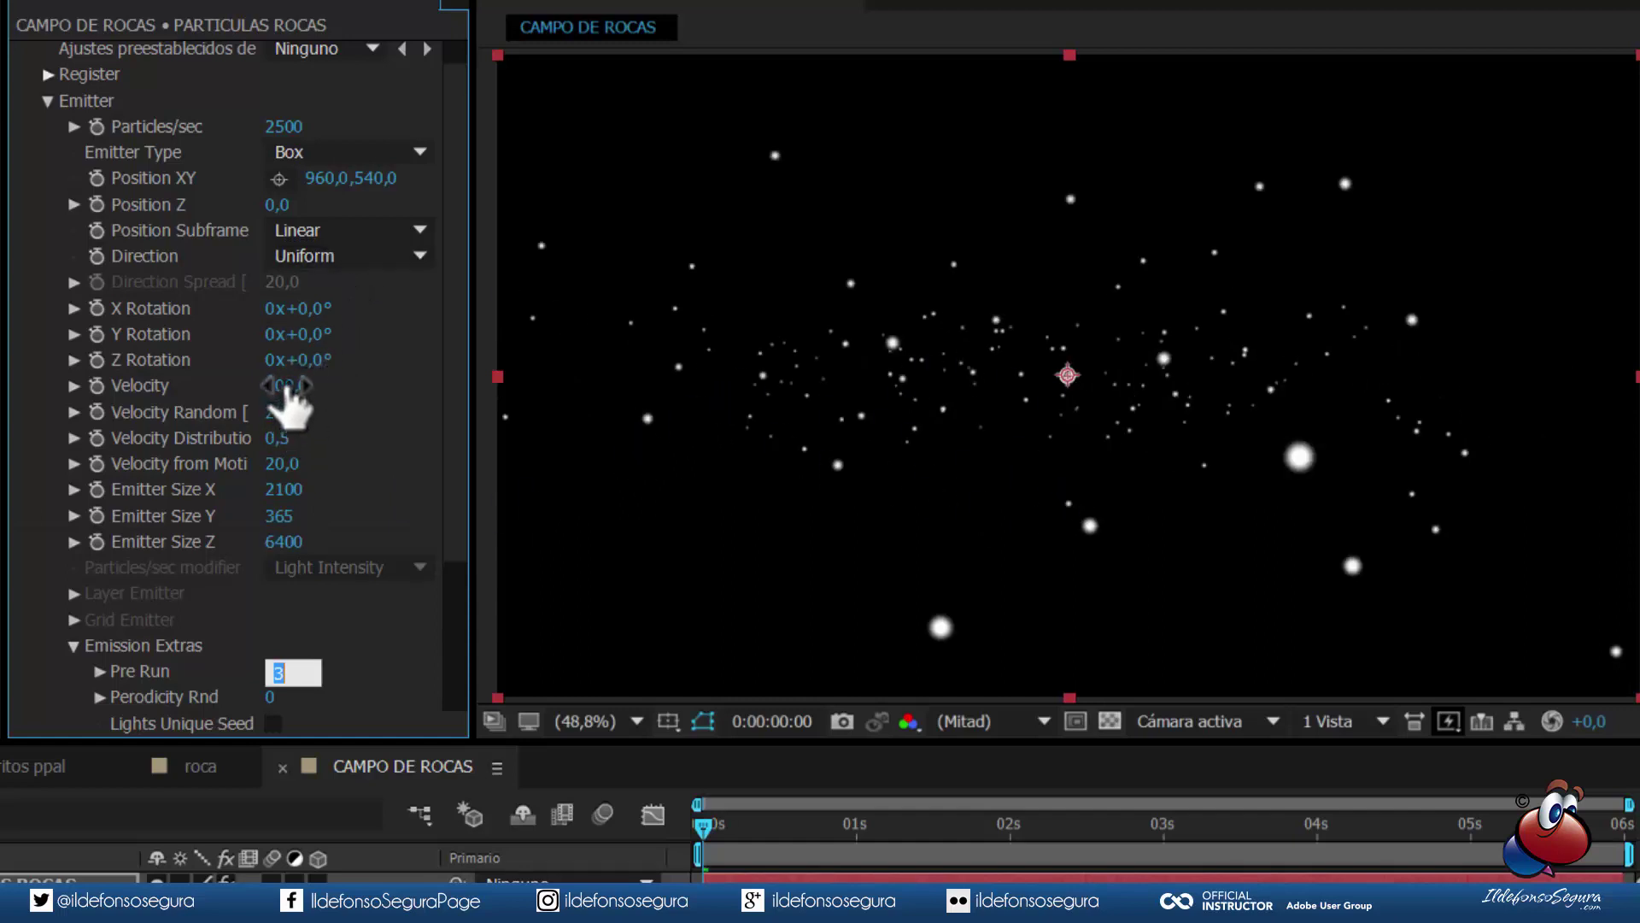
- Set particle velocity to 0, leaving Pre Run at 3, and check the still field
{"action": "left_click", "coordinate": [286, 386]}
{"action": "left_click", "coordinate": [285, 385]}
{"action": "type", "text": "0"}
{"action": "key", "text": "Return"}
{"action": "left_click_drag", "start_coordinate": [699, 824], "coordinate": [1124, 825]}
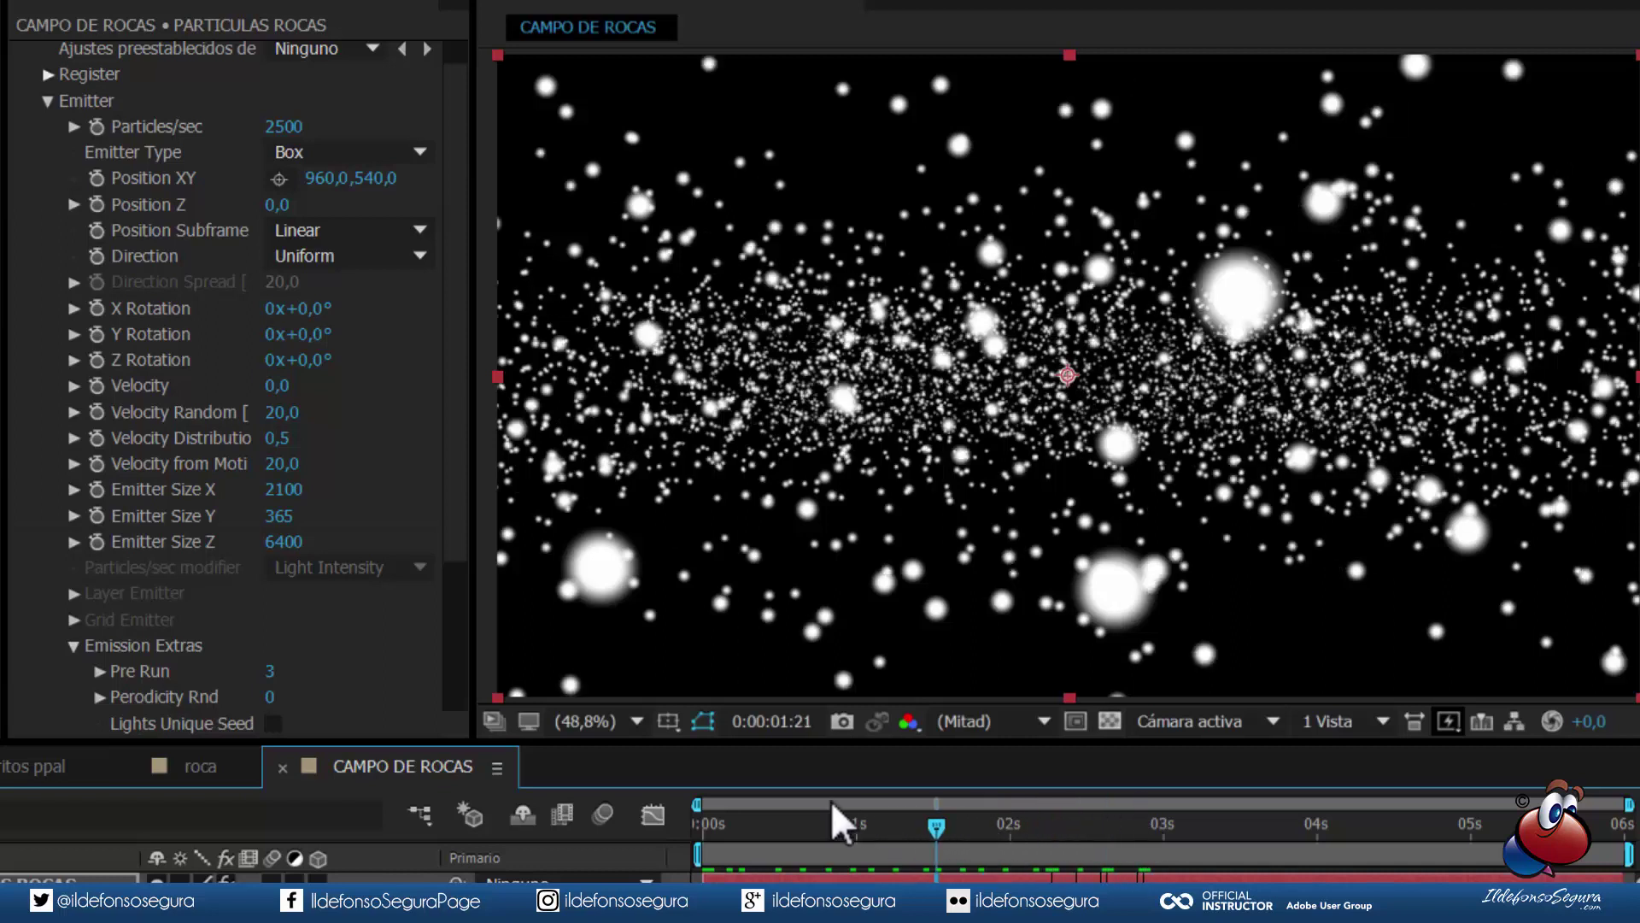
{"action": "left_click_drag", "start_coordinate": [1121, 820], "coordinate": [559, 709]}
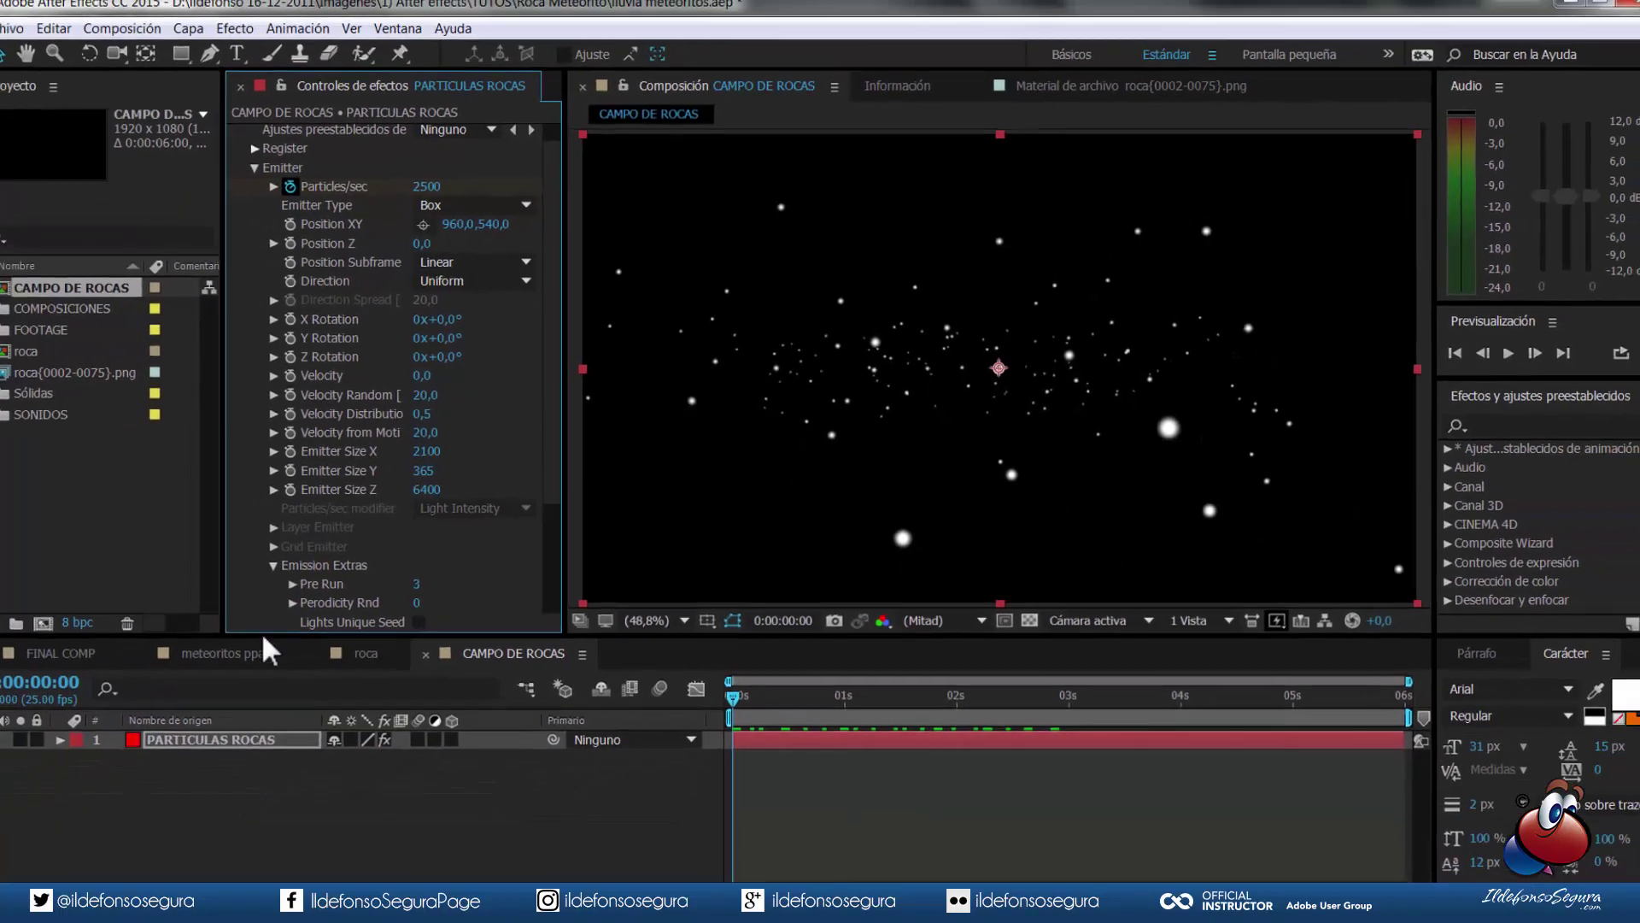
- Set the Particles/sec keyframe to 0 and save the project
{"action": "key", "text": "u"}
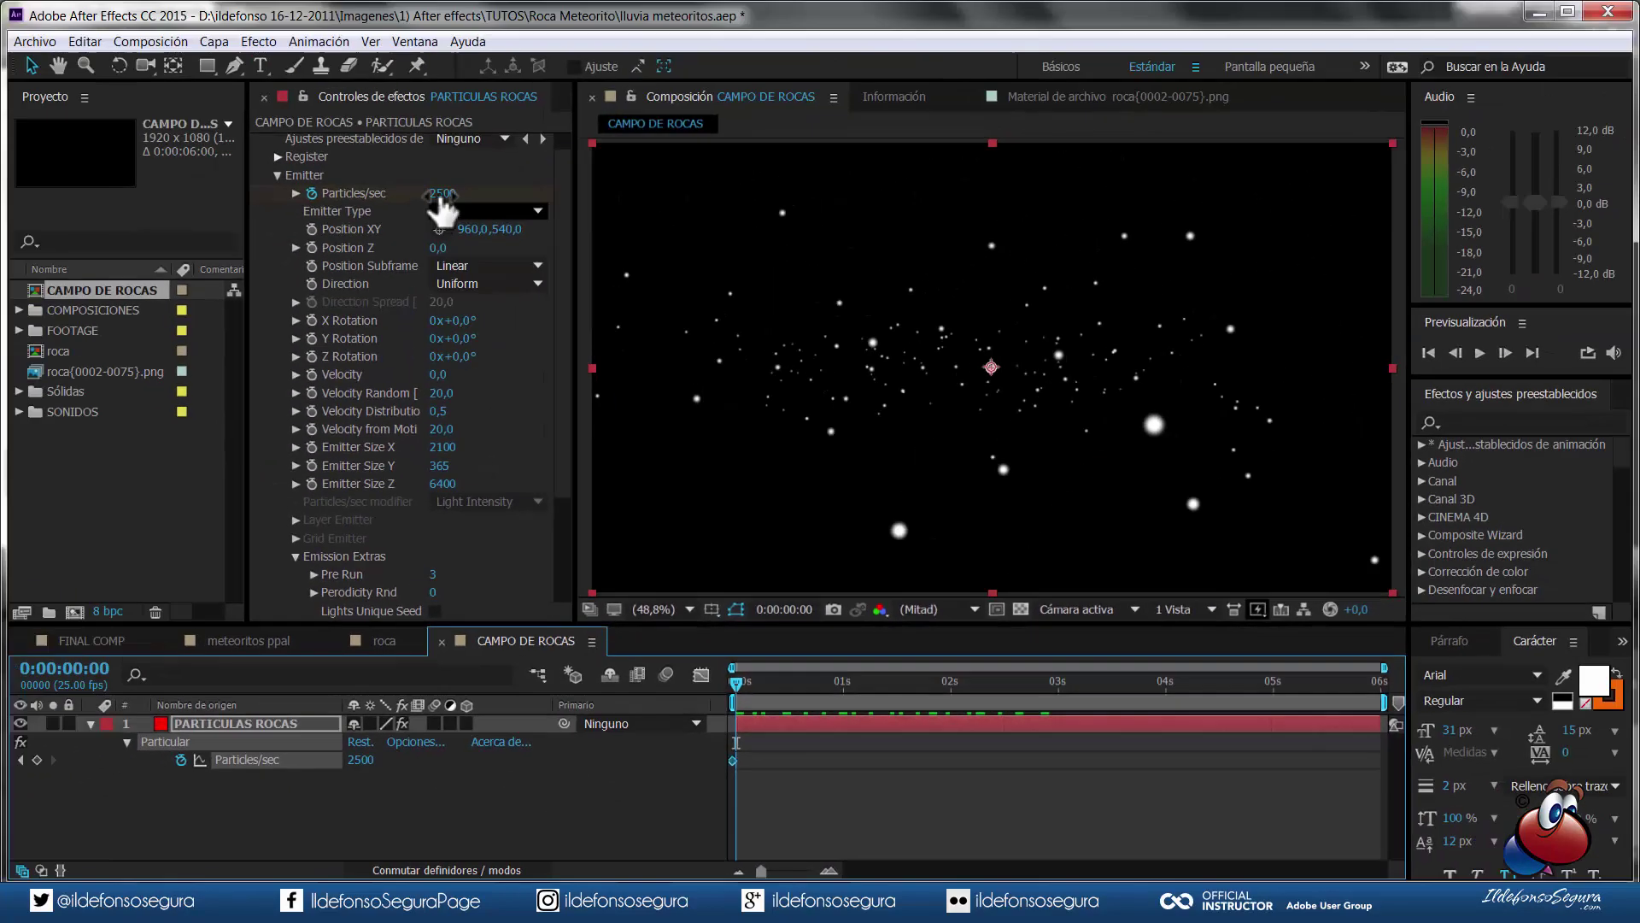
{"action": "left_click", "coordinate": [448, 194]}
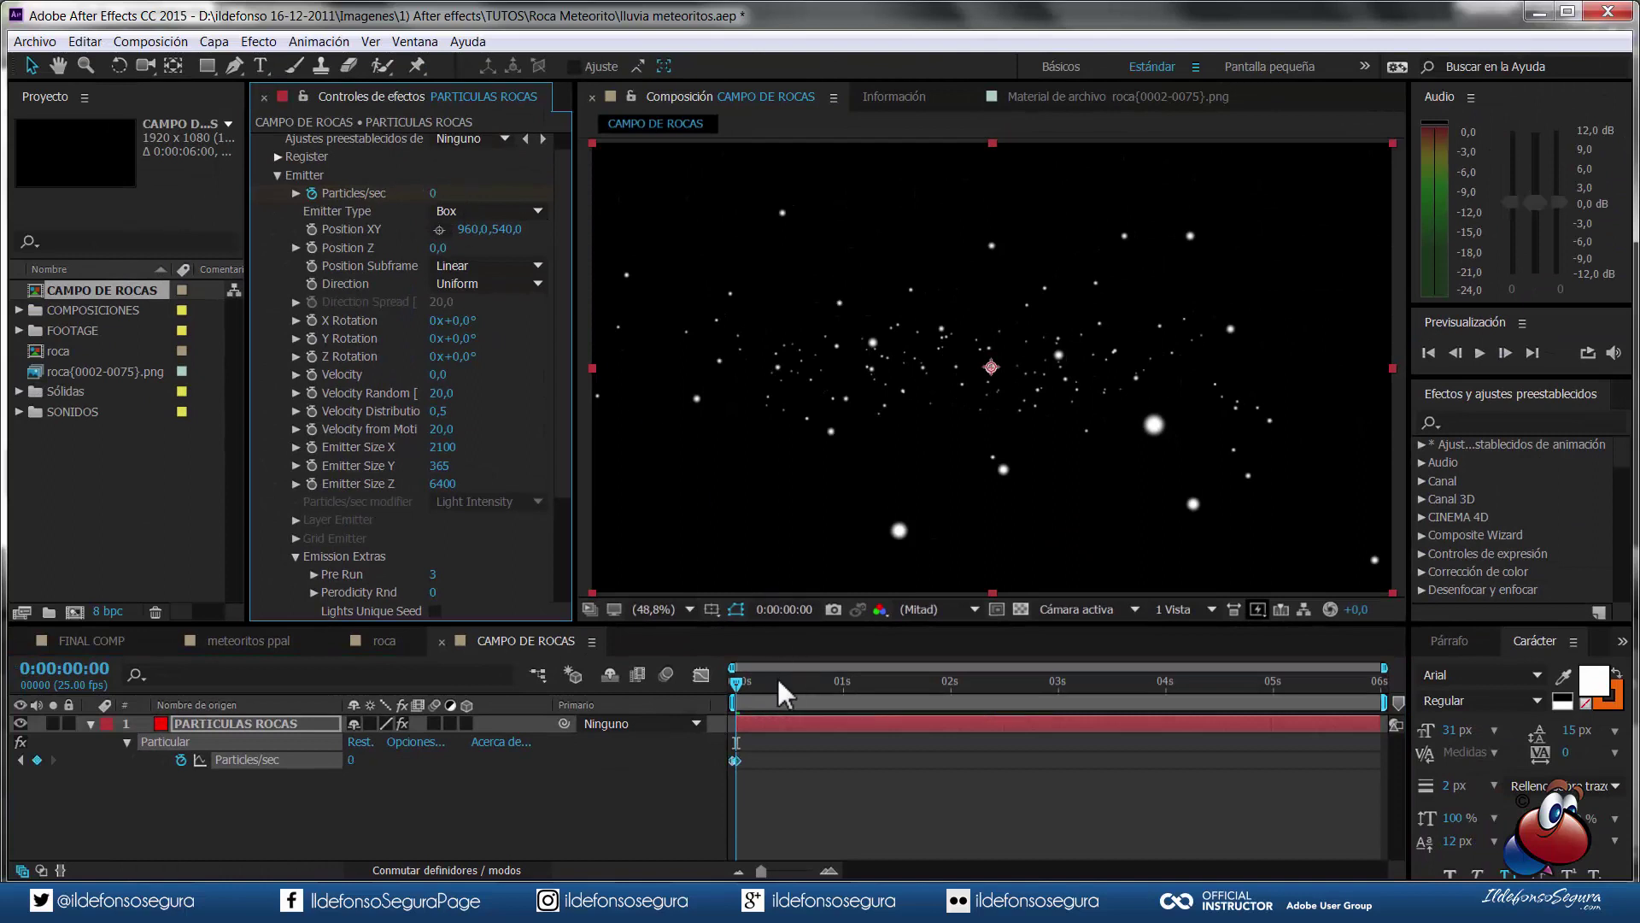
{"action": "mouse_move", "coordinate": [740, 687]}
{"action": "left_mouse_down"}
{"action": "mouse_move", "coordinate": [1053, 695]}
{"action": "mouse_move", "coordinate": [733, 684]}
{"action": "left_mouse_up"}
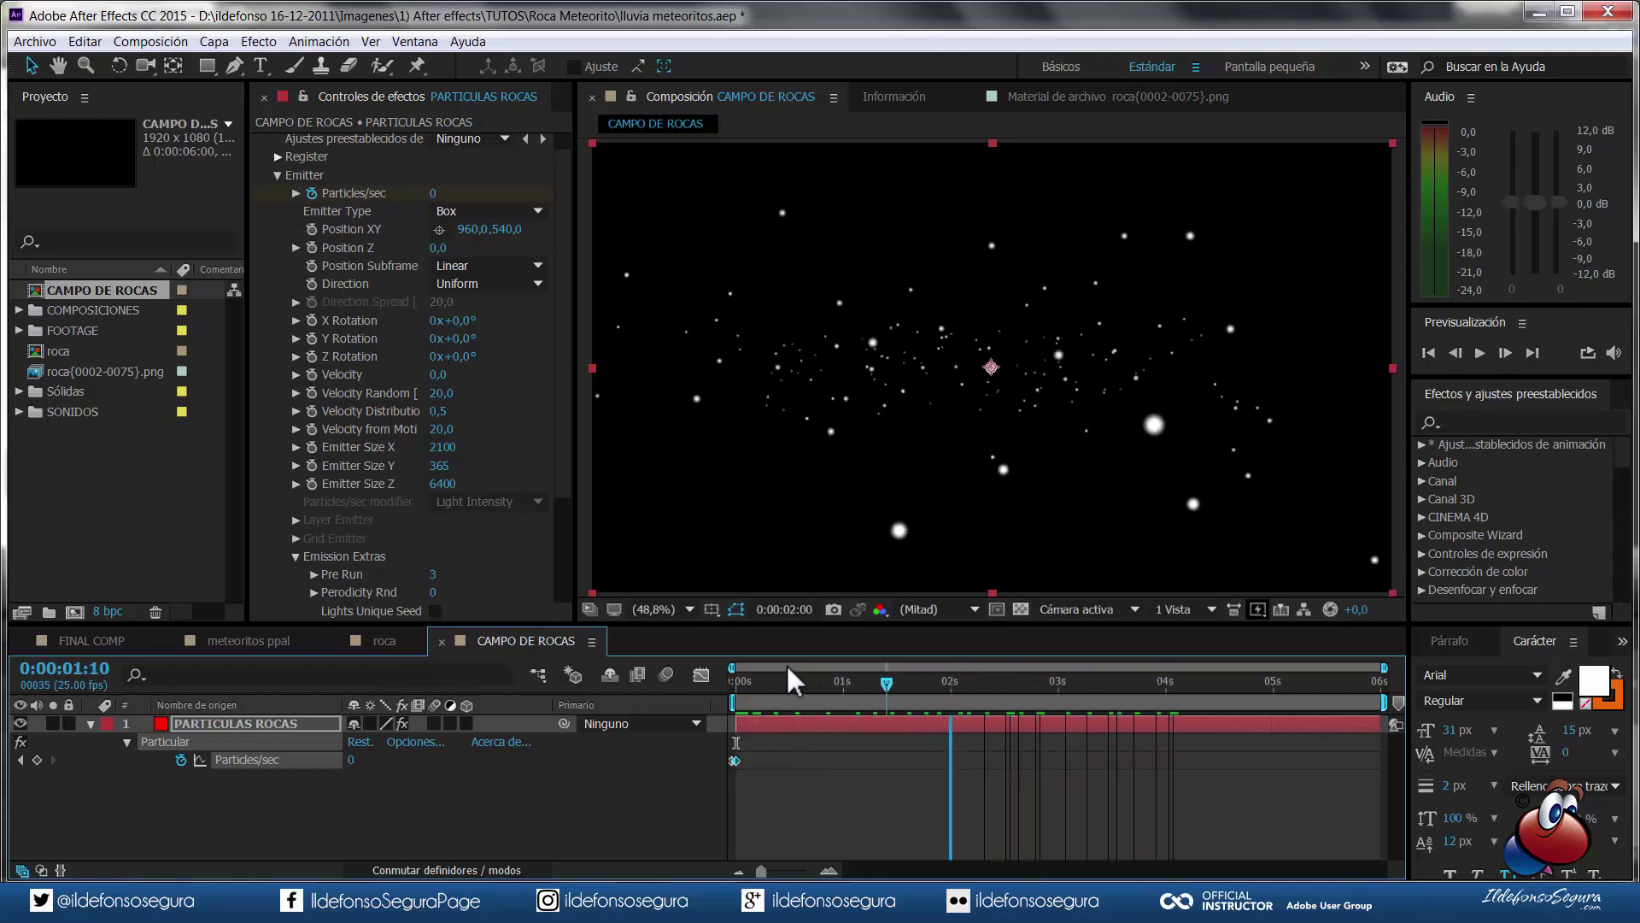
{"action": "key", "text": "ctrl+s"}
{"action": "scroll", "coordinate": [557, 560], "scroll_direction": "up", "scroll_amount": 1}
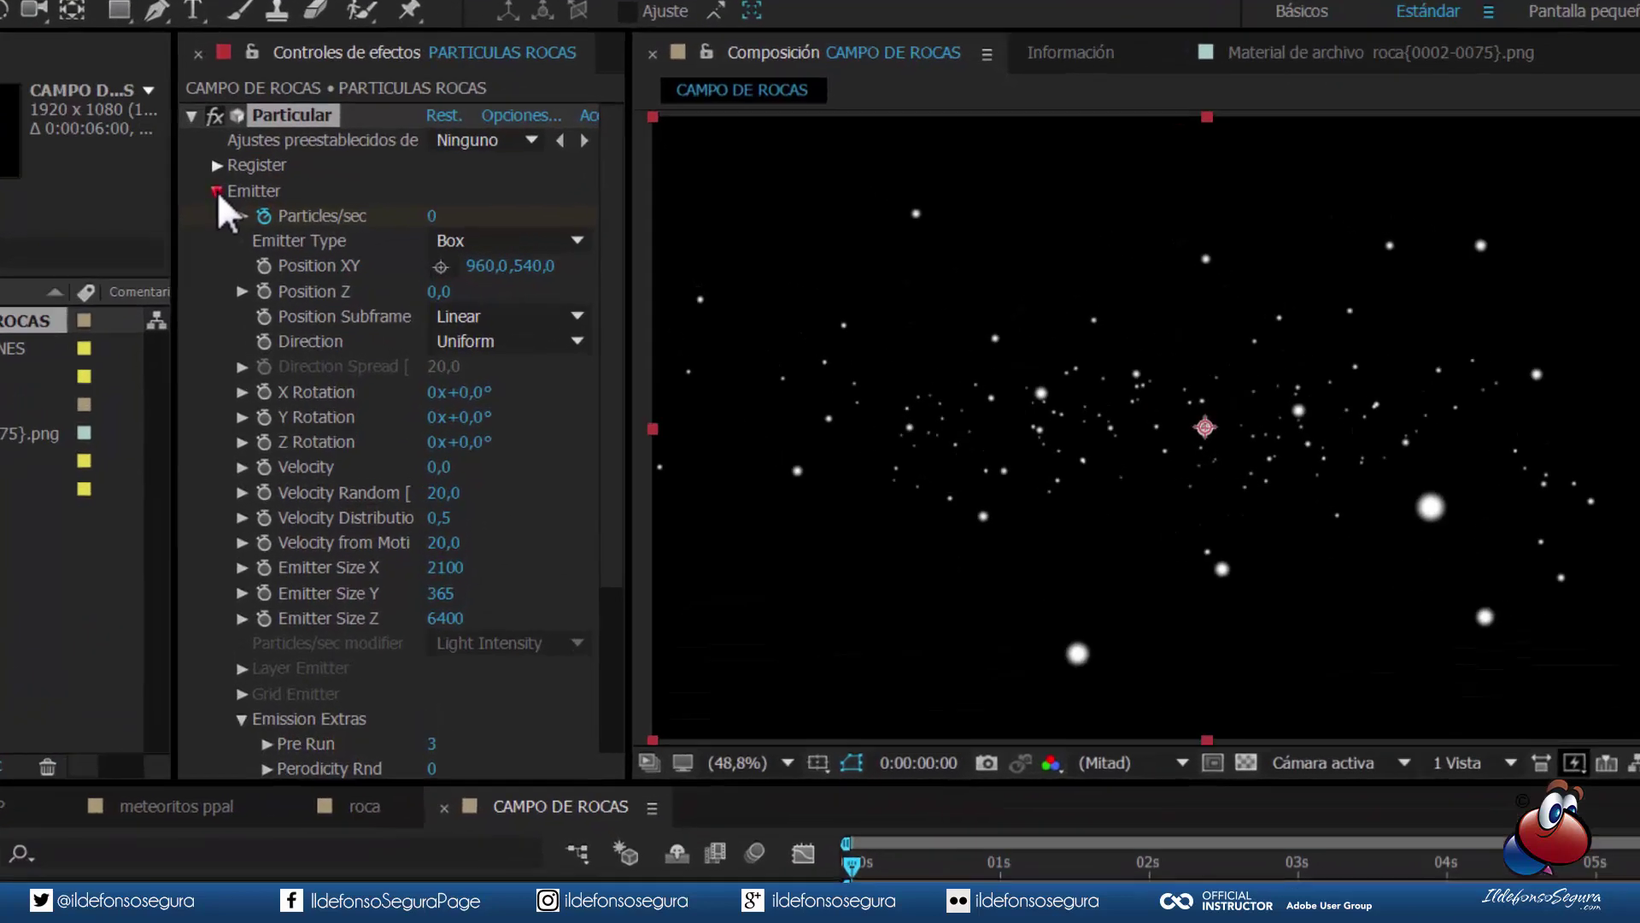
- Give particles a 10-second life with 0 life randomness and the Textured Polygon type
{"action": "left_click", "coordinate": [277, 197]}
{"action": "left_click", "coordinate": [277, 214]}
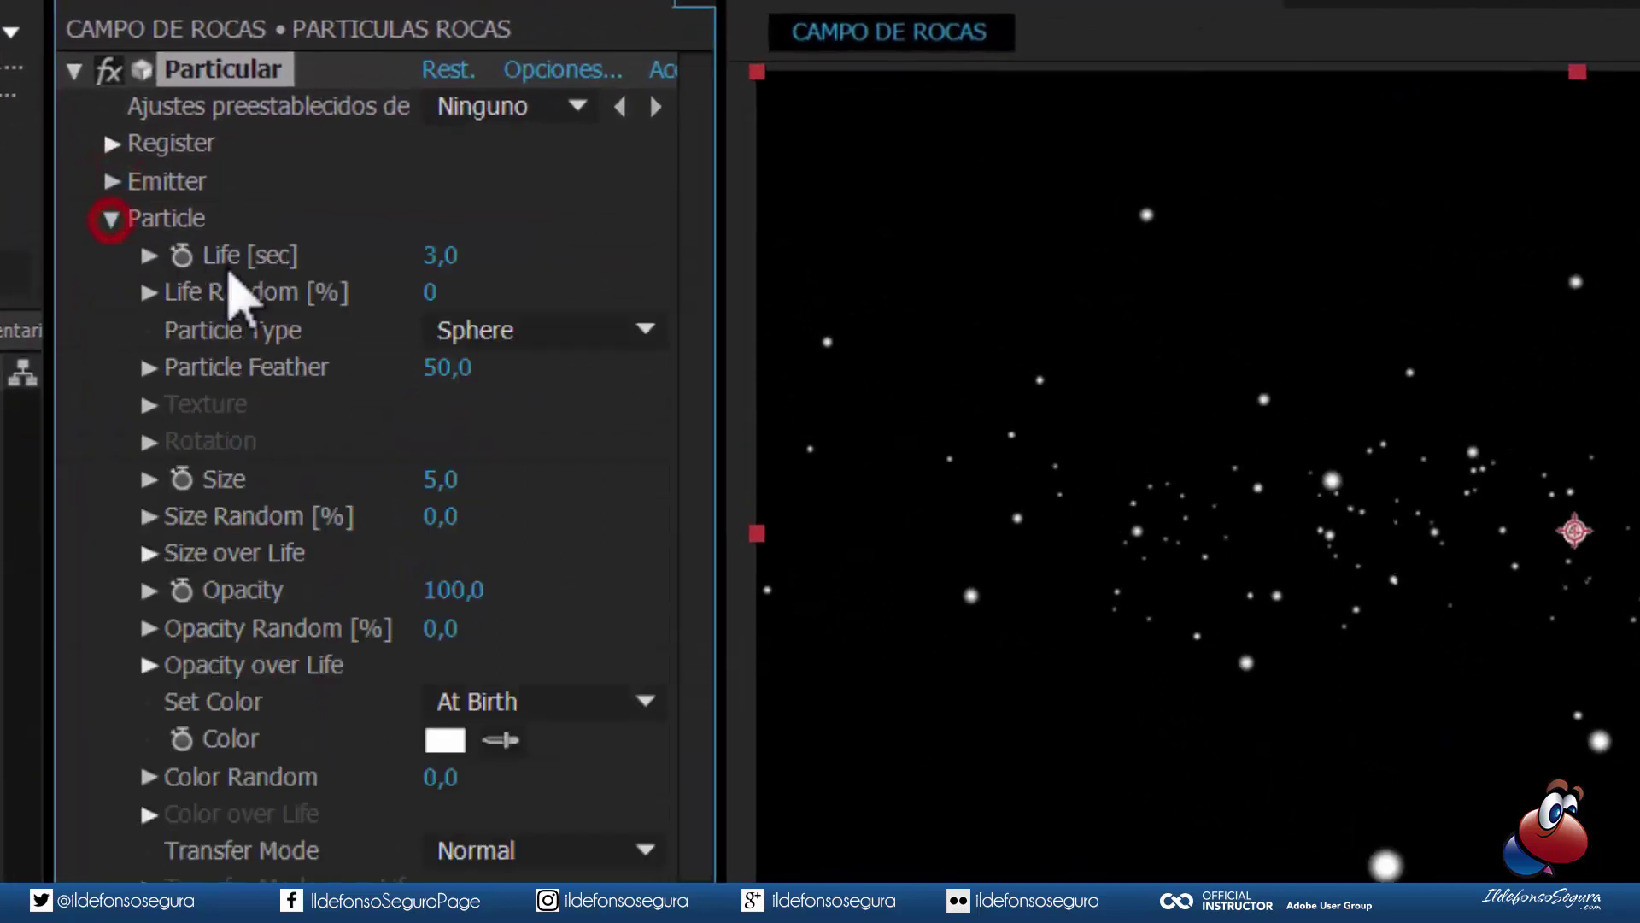
{"action": "left_click", "coordinate": [439, 256]}
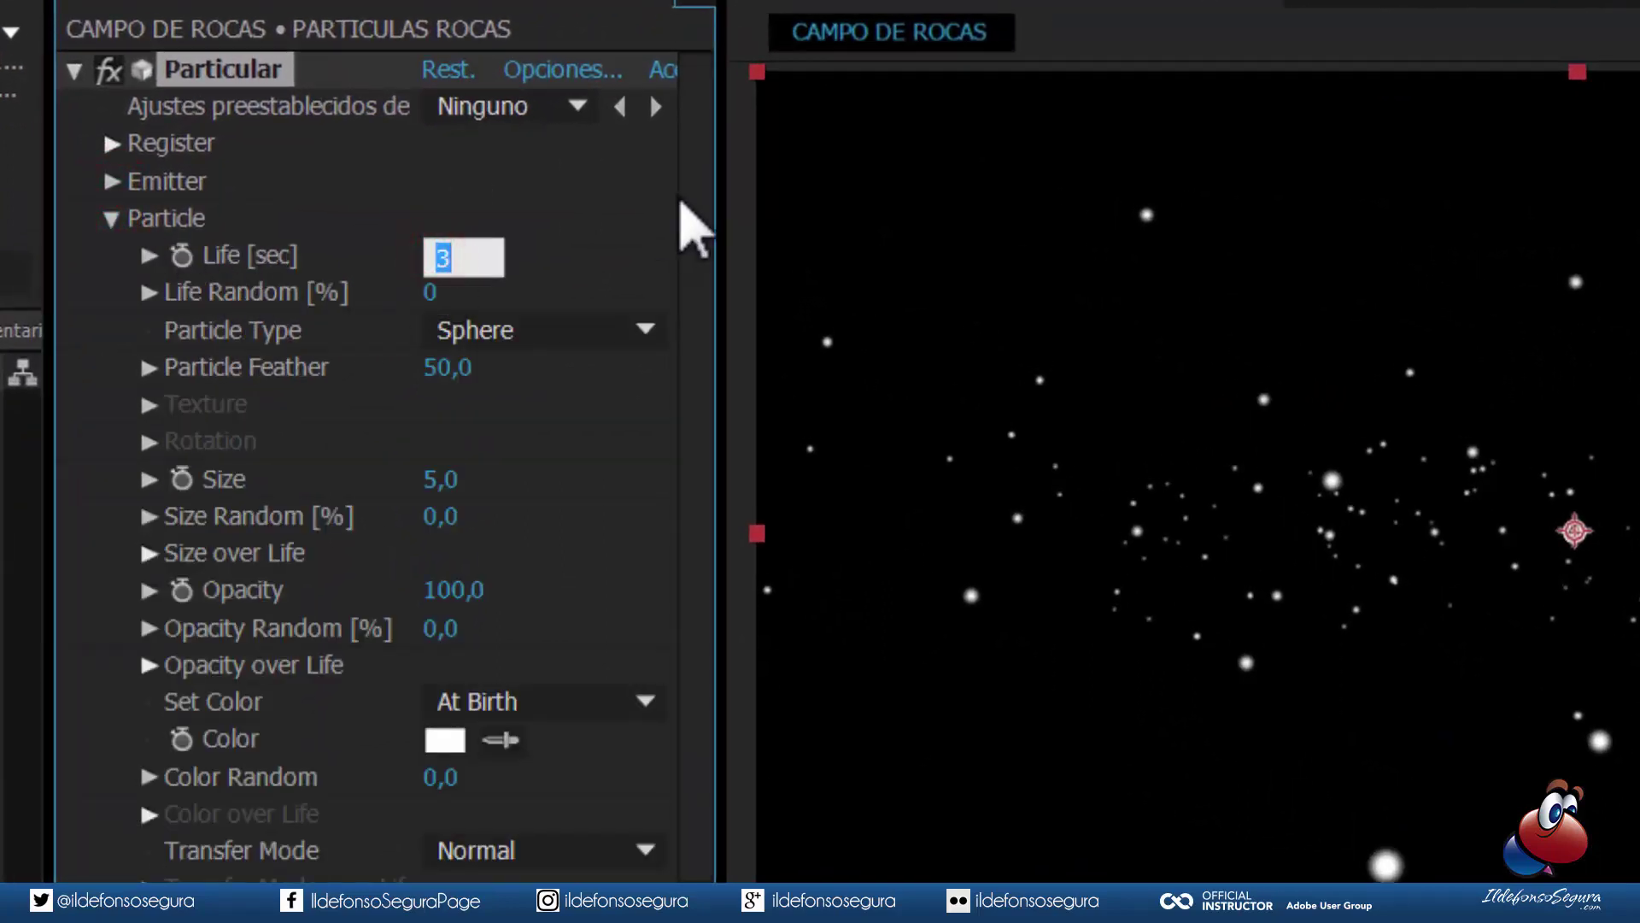
{"action": "type", "text": "10"}
{"action": "key", "text": "Tab"}
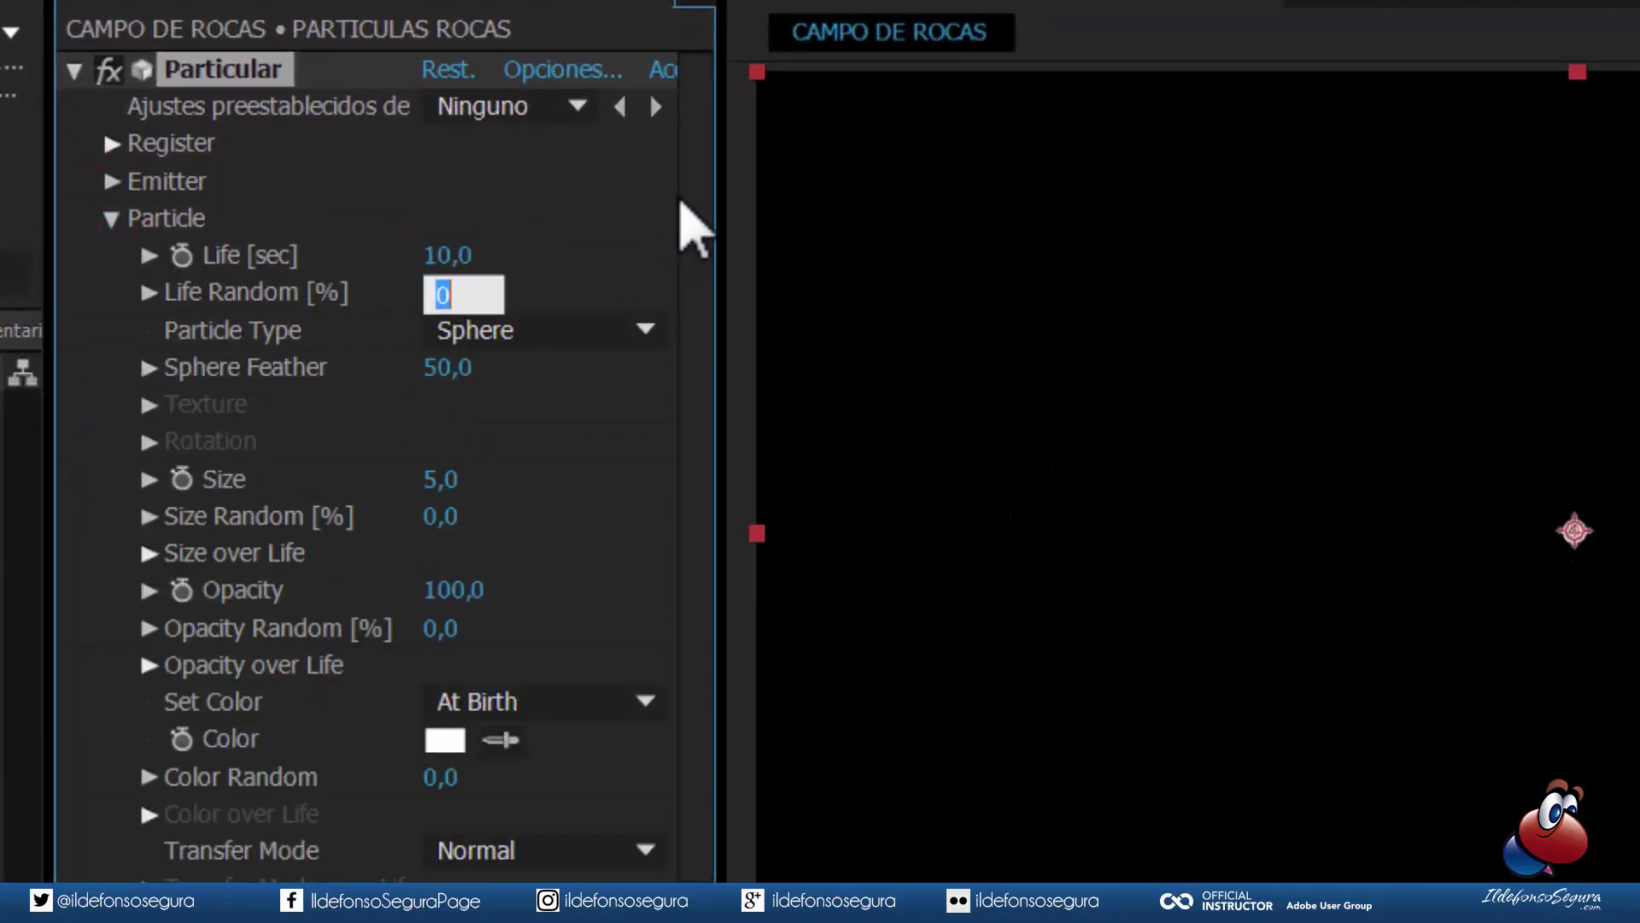
{"action": "key", "text": "Tab"}
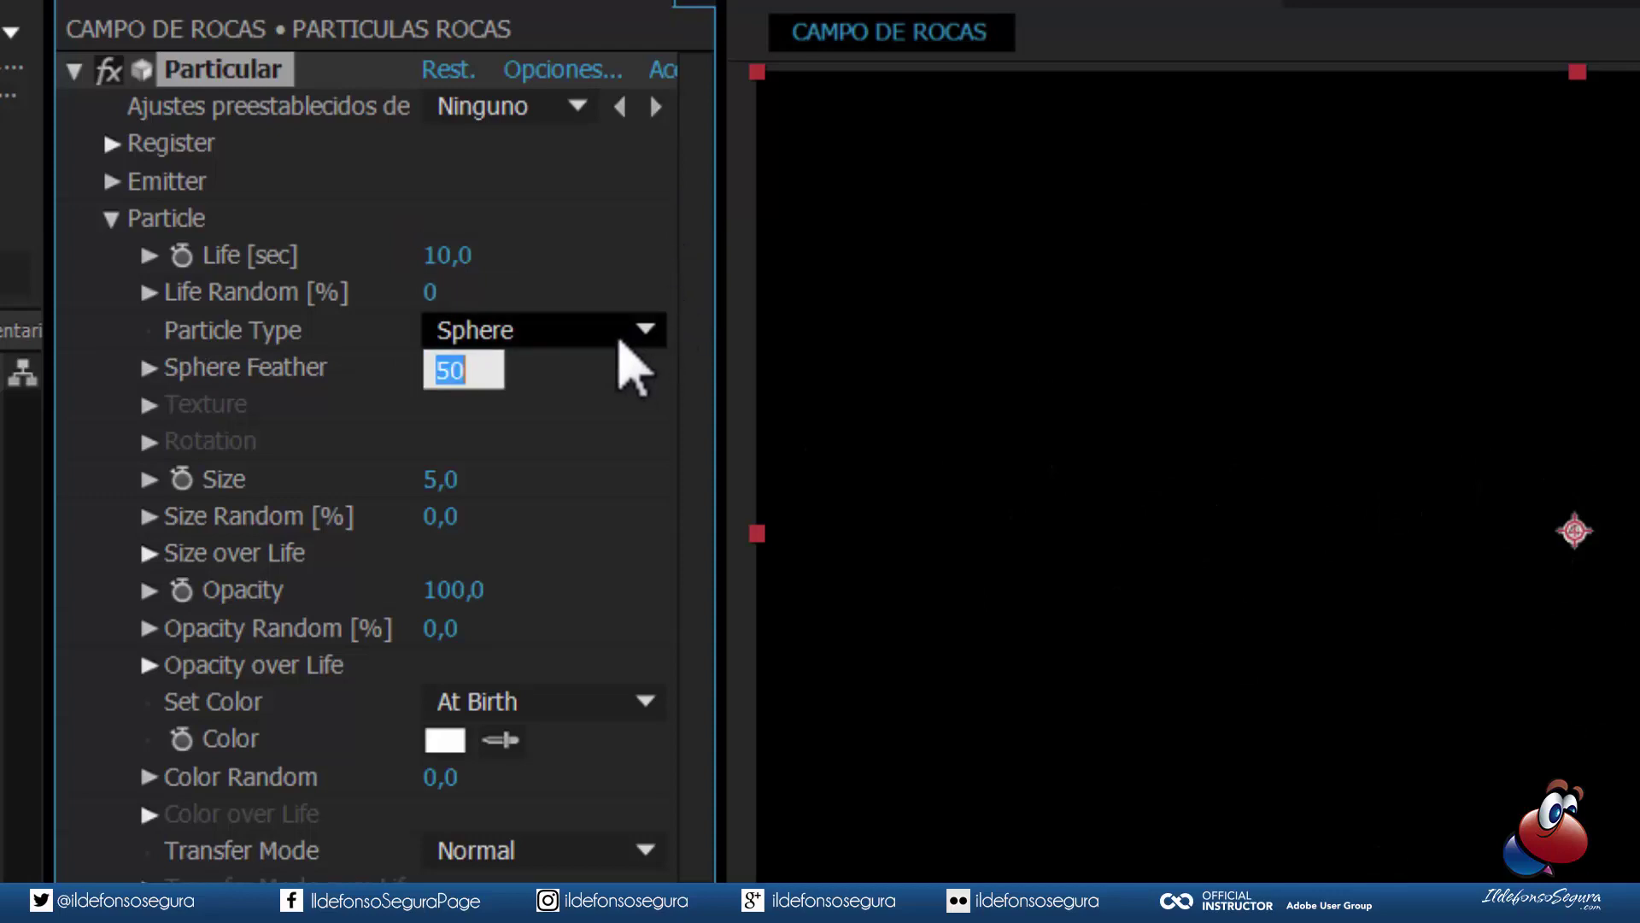
{"action": "left_click", "coordinate": [611, 329]}
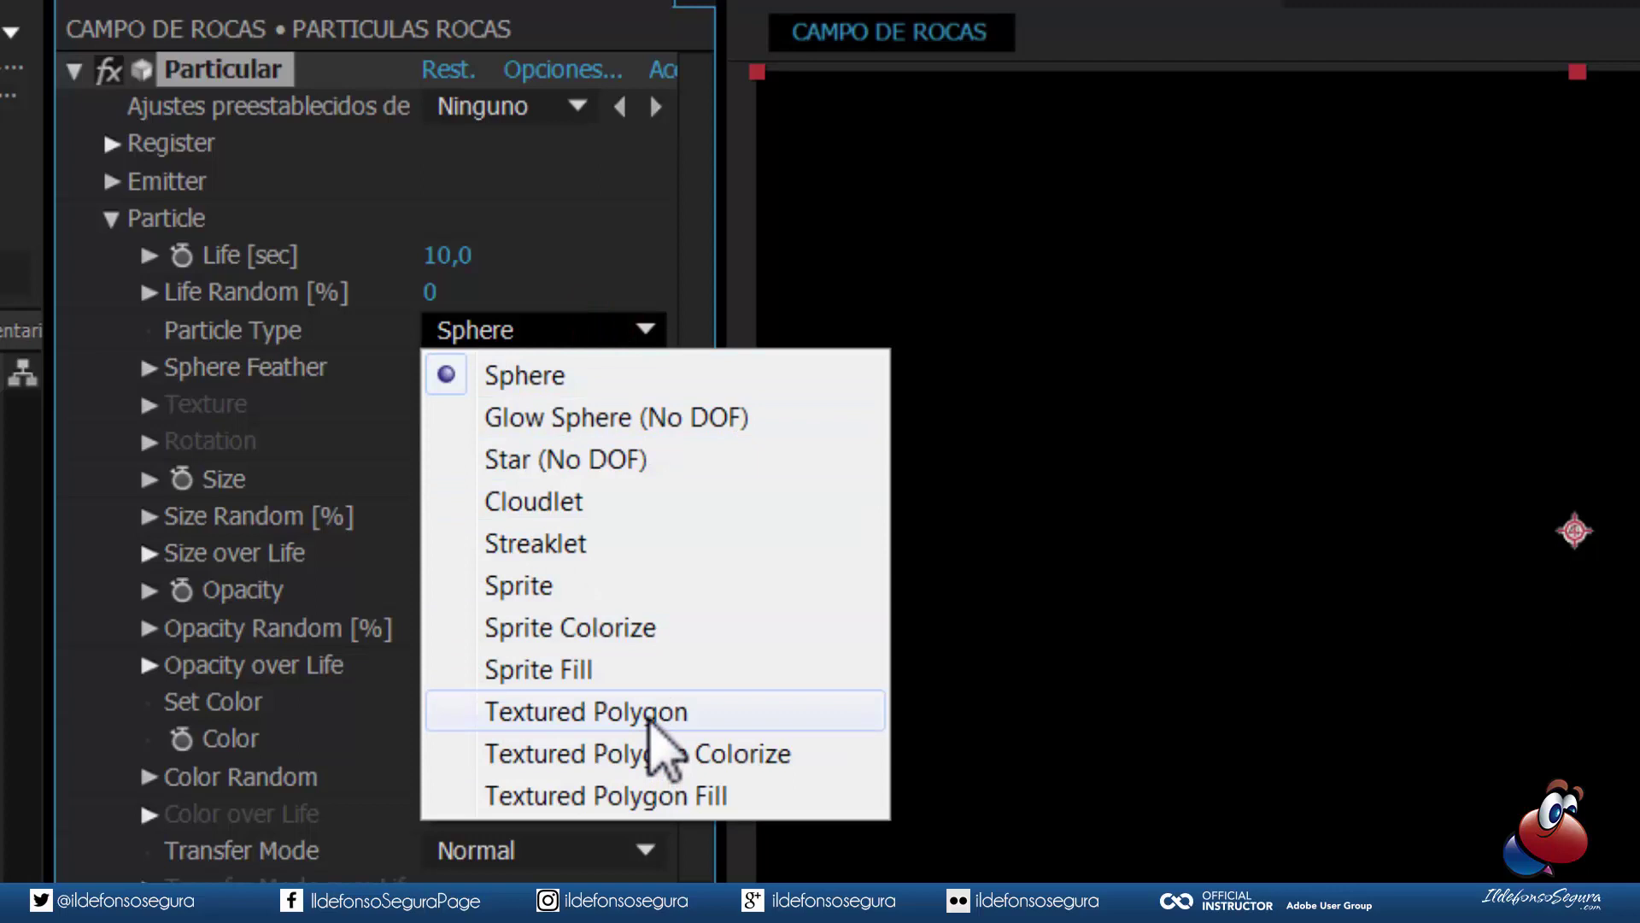
{"action": "left_click", "coordinate": [648, 714]}
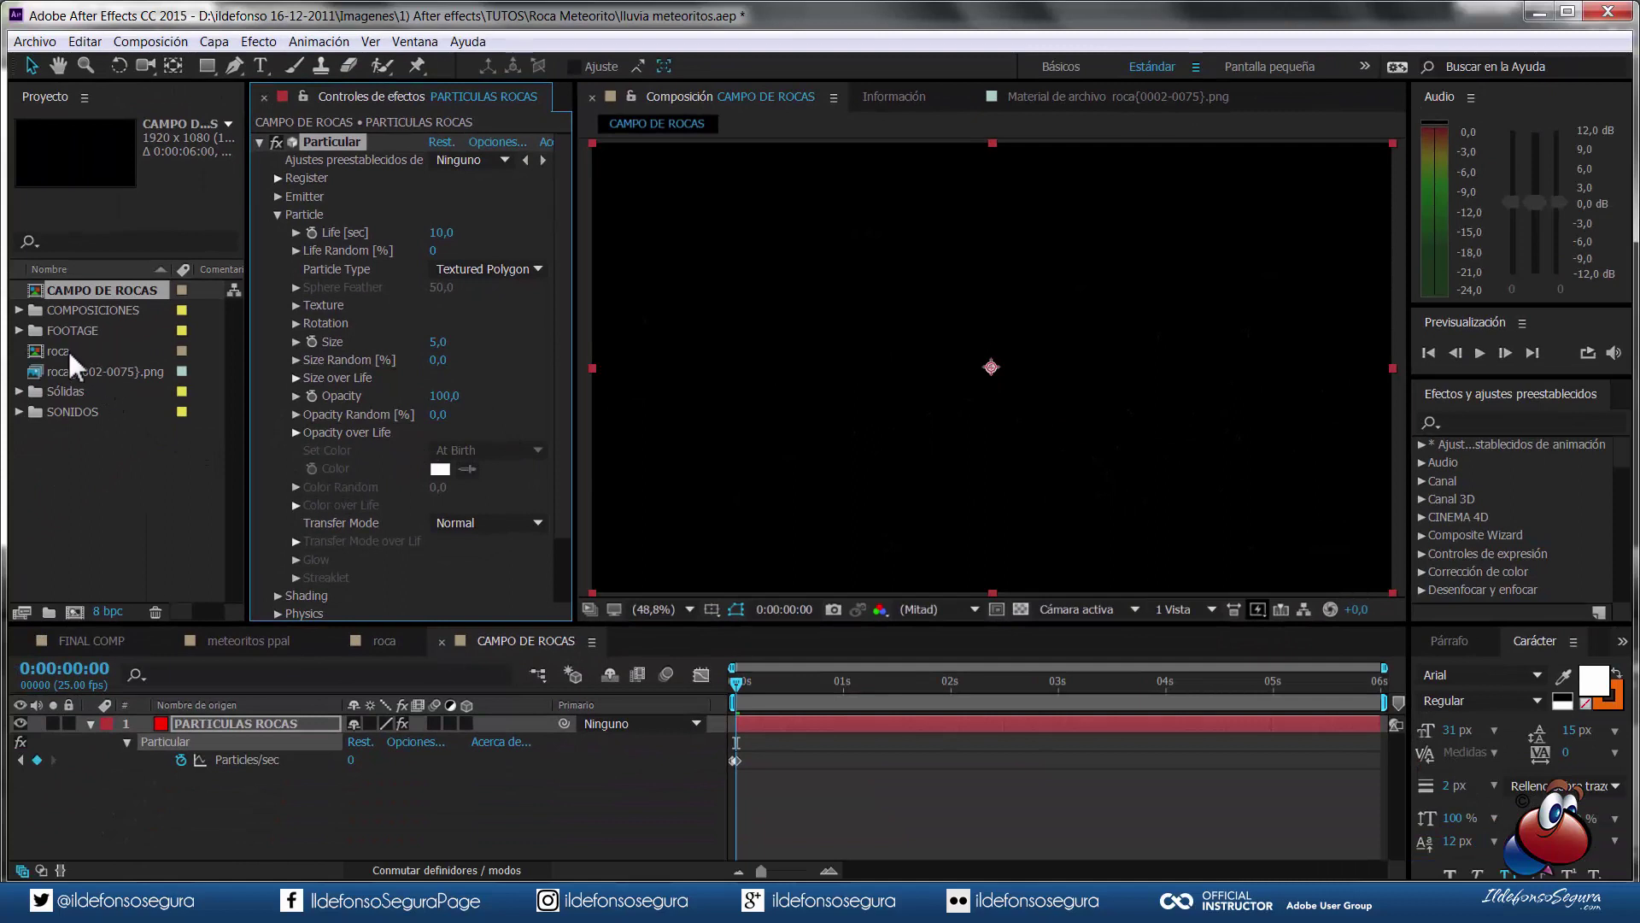
- Add roca as a hidden layer and set Particular's texture layer to 2. roca, accepting the size warning
{"action": "left_click_drag", "start_coordinate": [79, 351], "coordinate": [94, 434]}
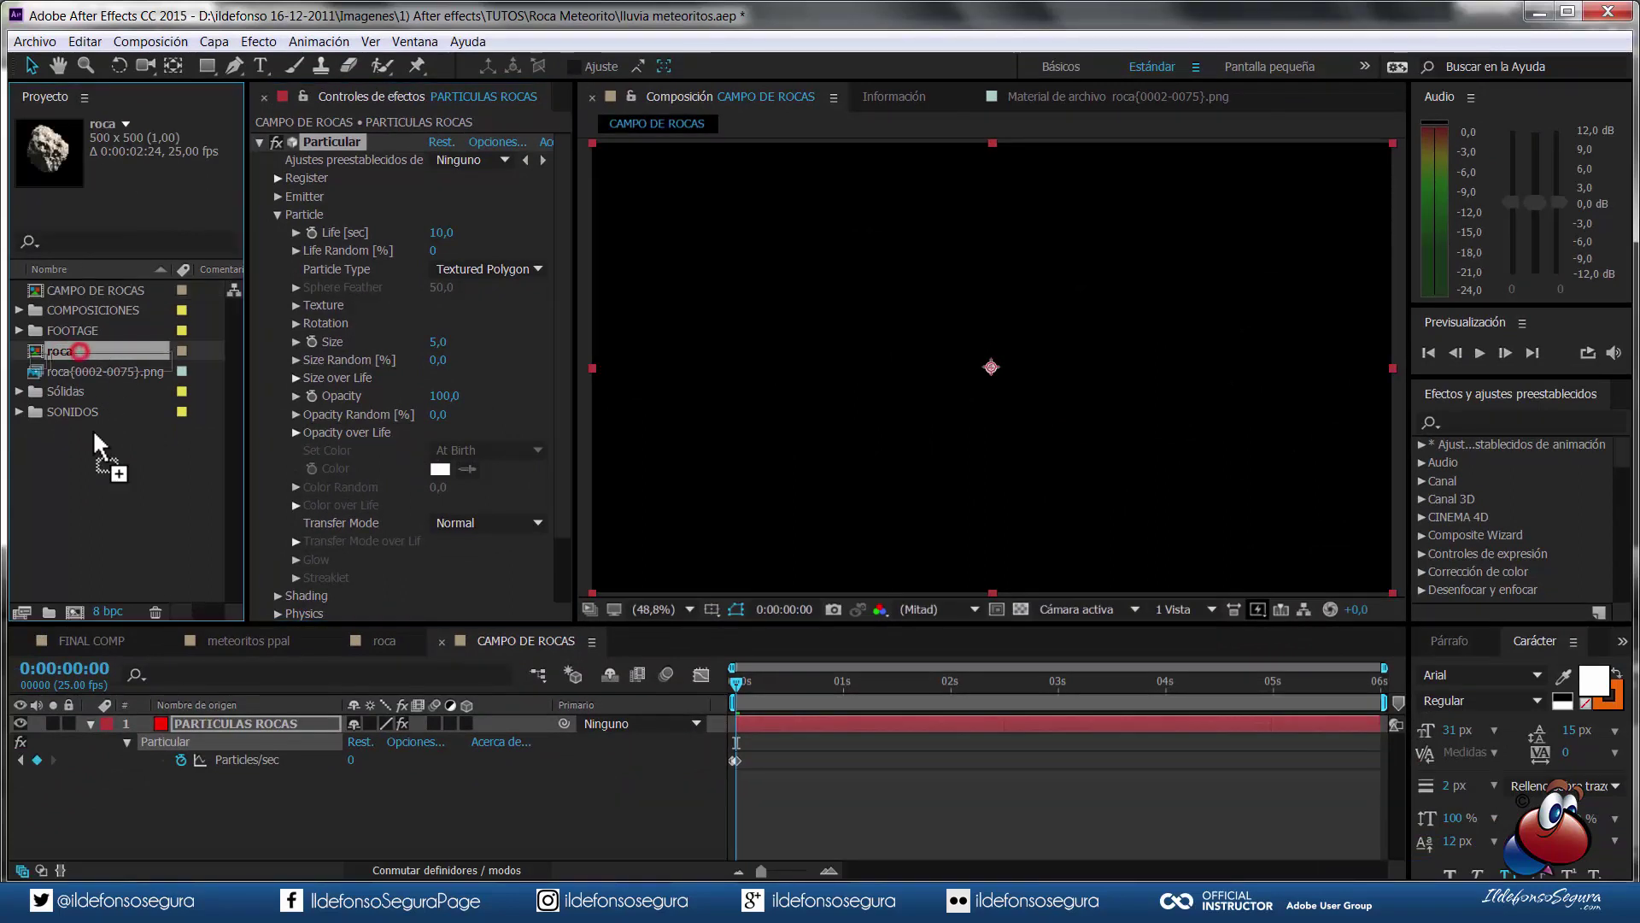
{"action": "left_click_drag", "start_coordinate": [96, 439], "coordinate": [163, 782]}
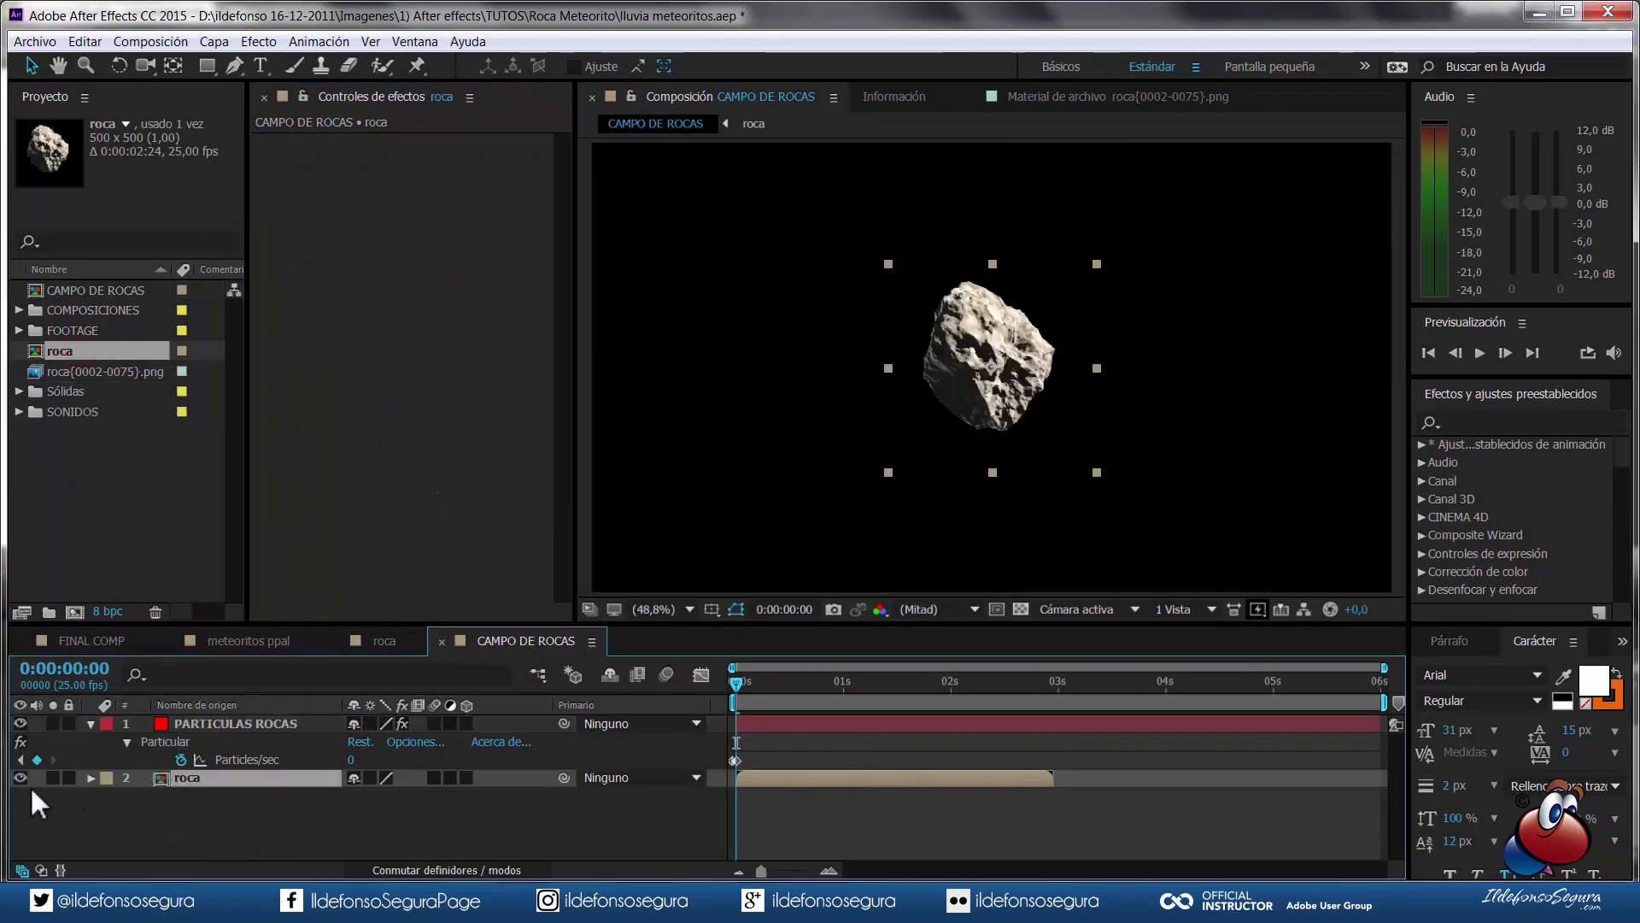
{"action": "left_click", "coordinate": [21, 777]}
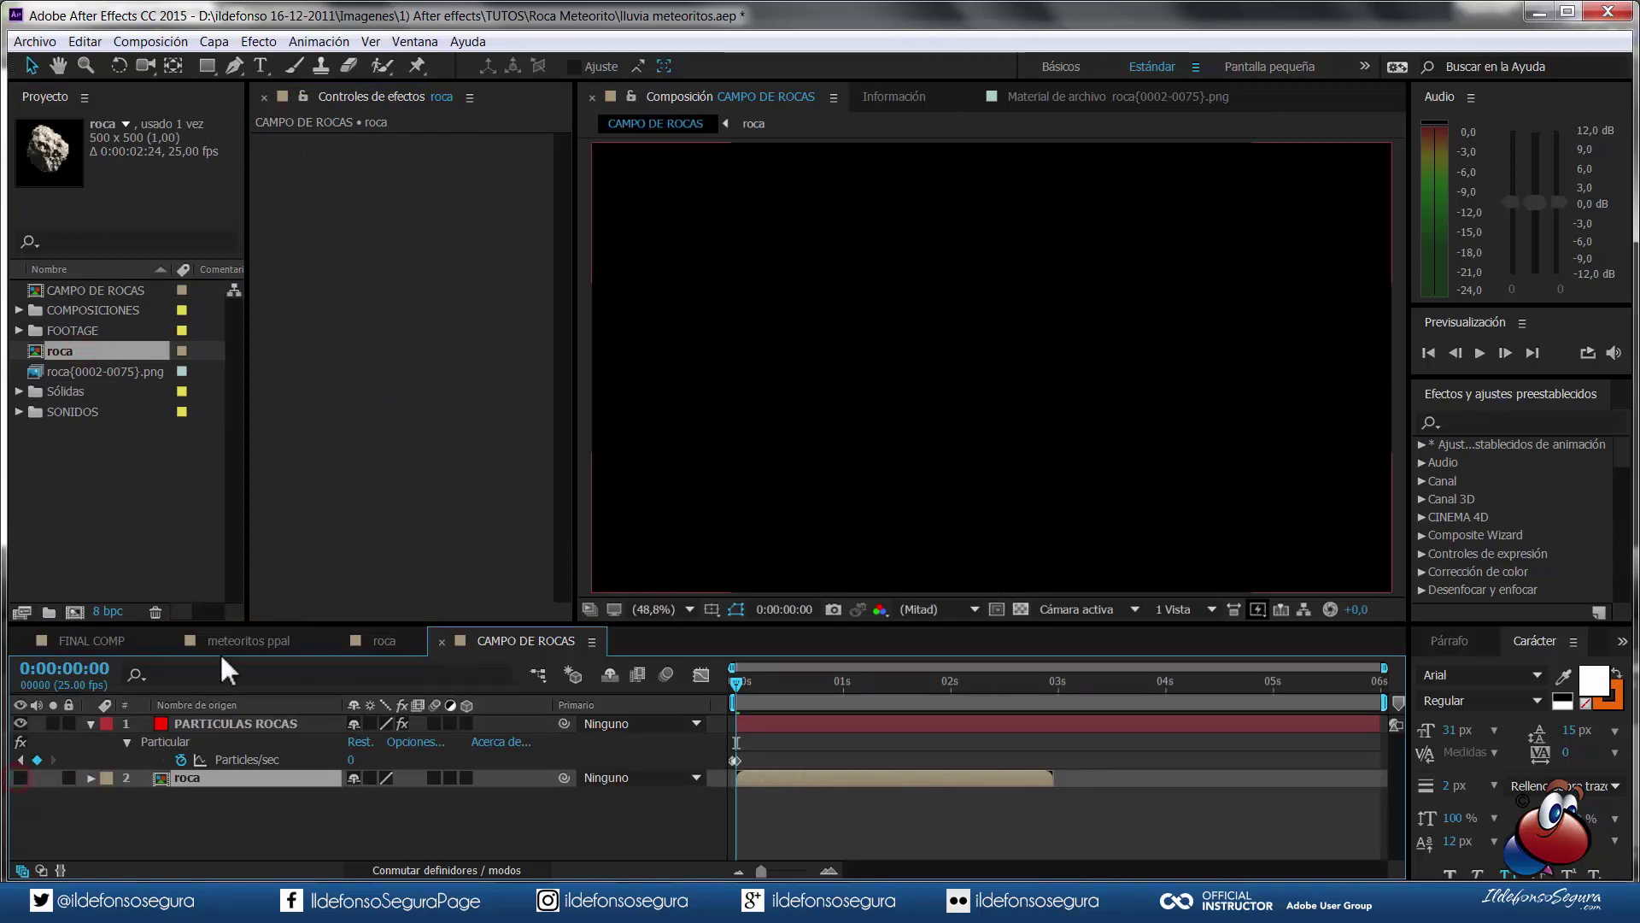
{"action": "left_click", "coordinate": [238, 723]}
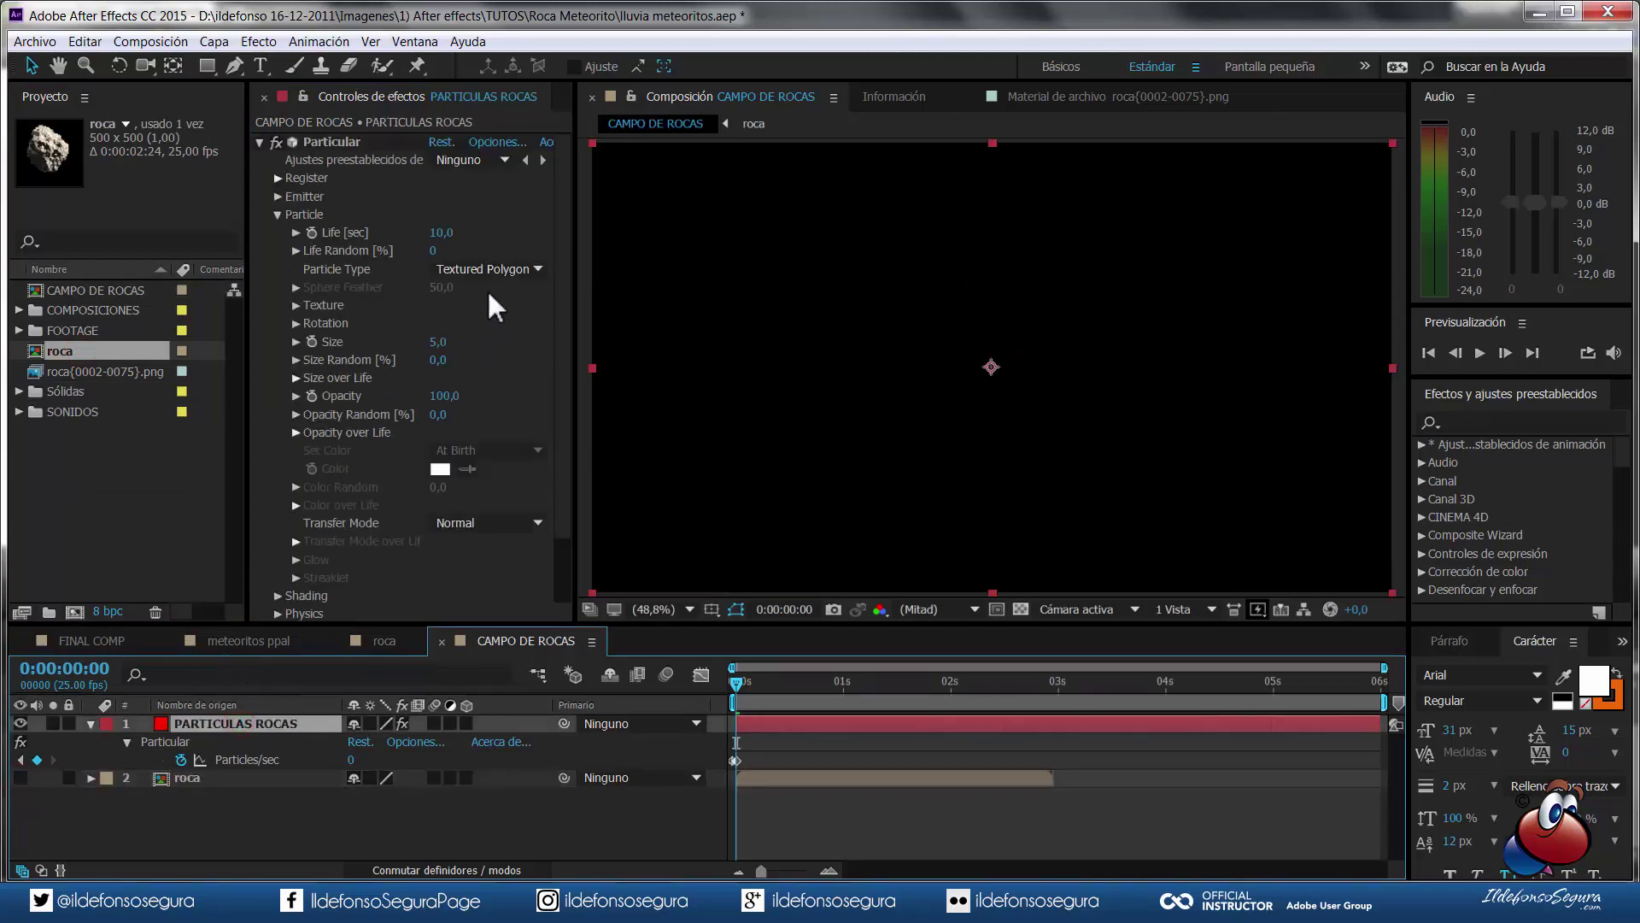
{"action": "left_click", "coordinate": [295, 305]}
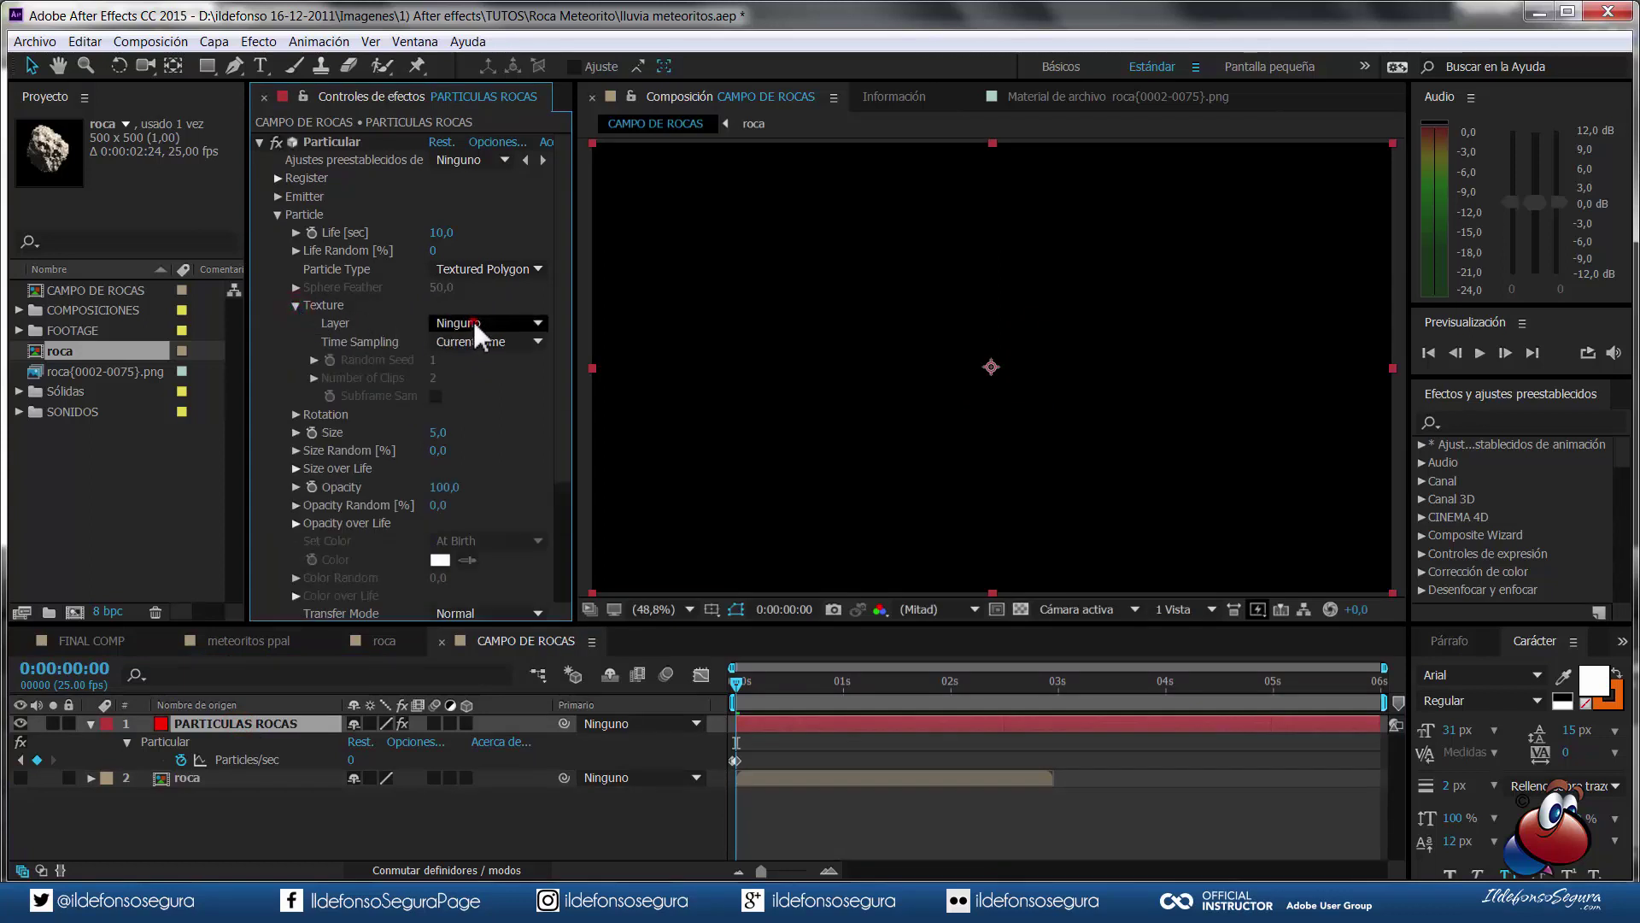
{"action": "left_click", "coordinate": [474, 323]}
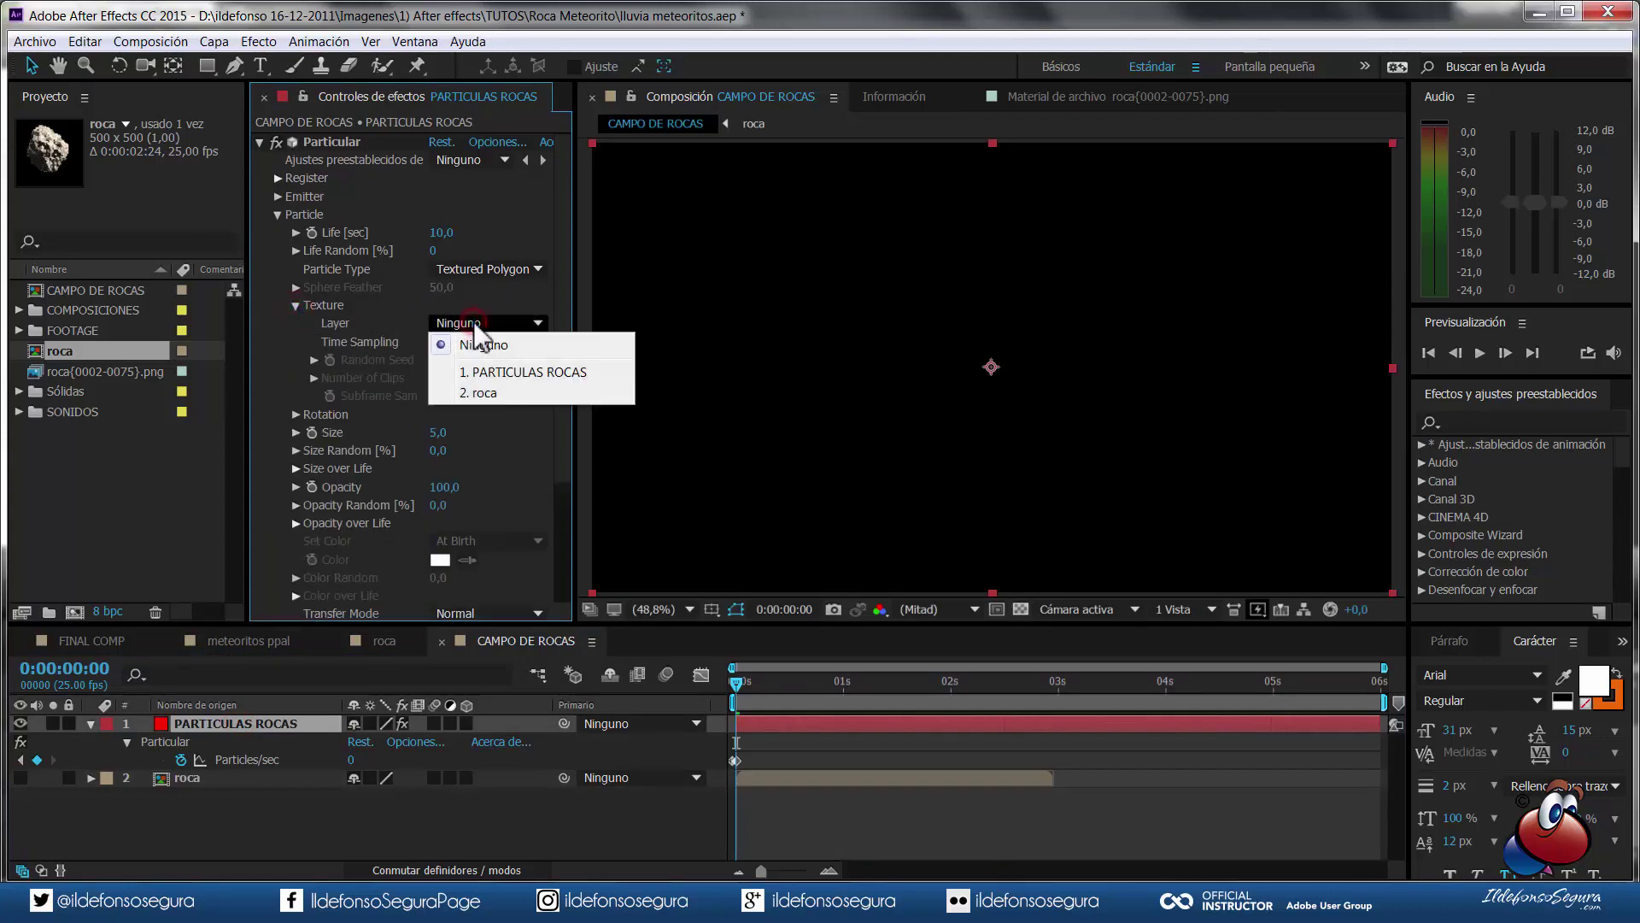
{"action": "left_click", "coordinate": [496, 393]}
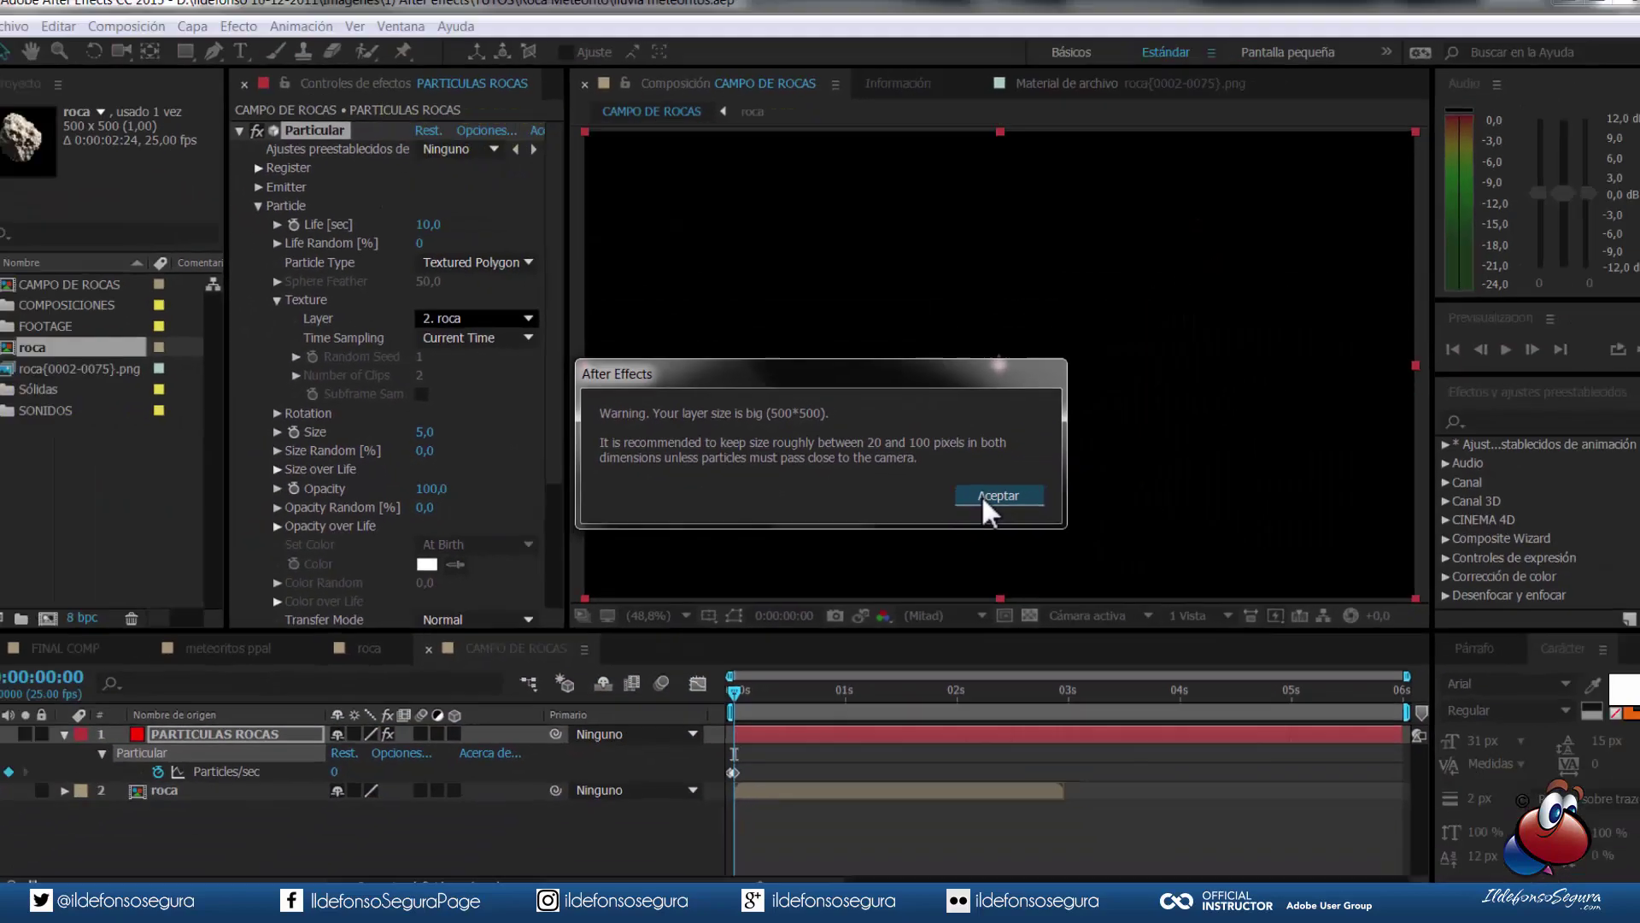
{"action": "left_click", "coordinate": [983, 497]}
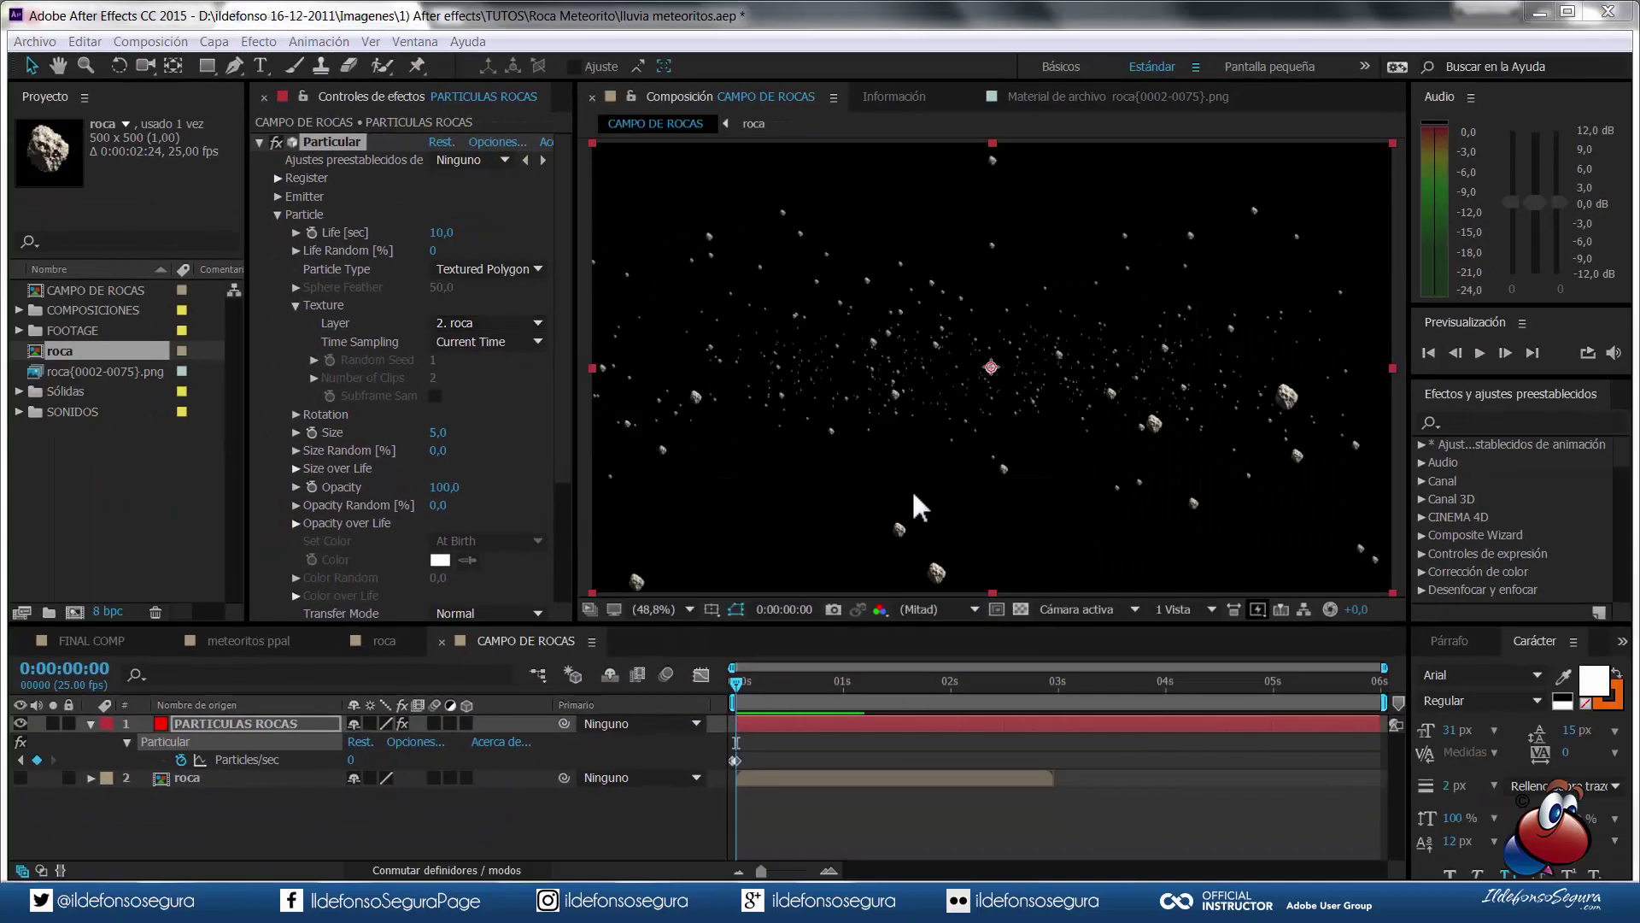
- Preview the rock field and end the work area at 0:00:01:08
{"action": "left_click", "coordinate": [1481, 351]}
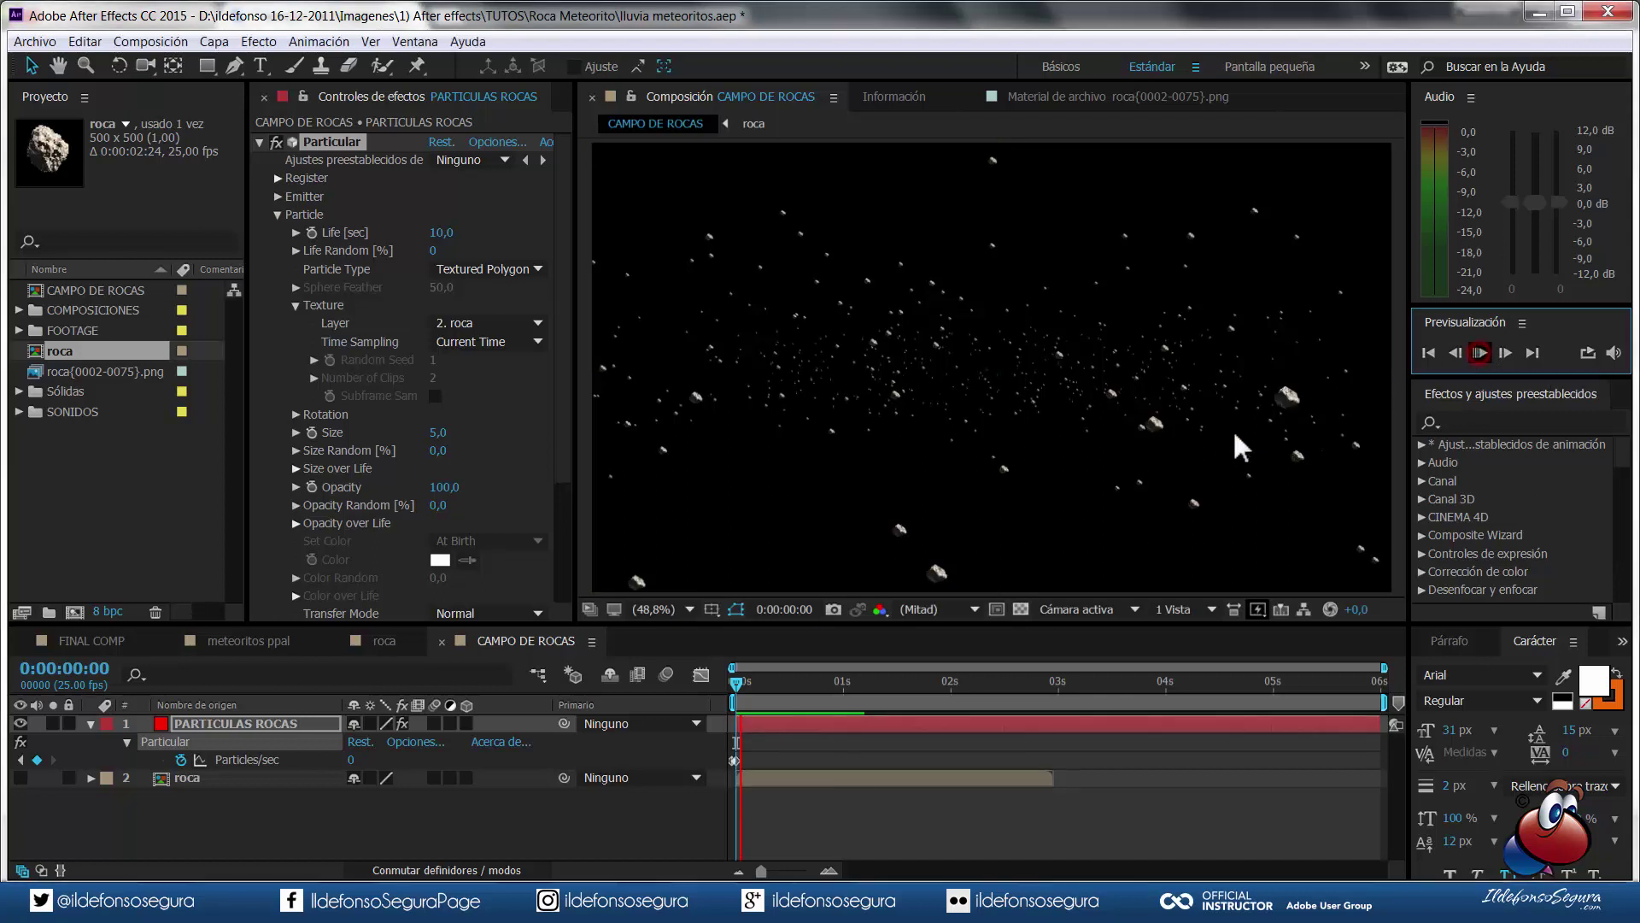
{"action": "left_click", "coordinate": [1479, 352]}
{"action": "key", "text": "n"}
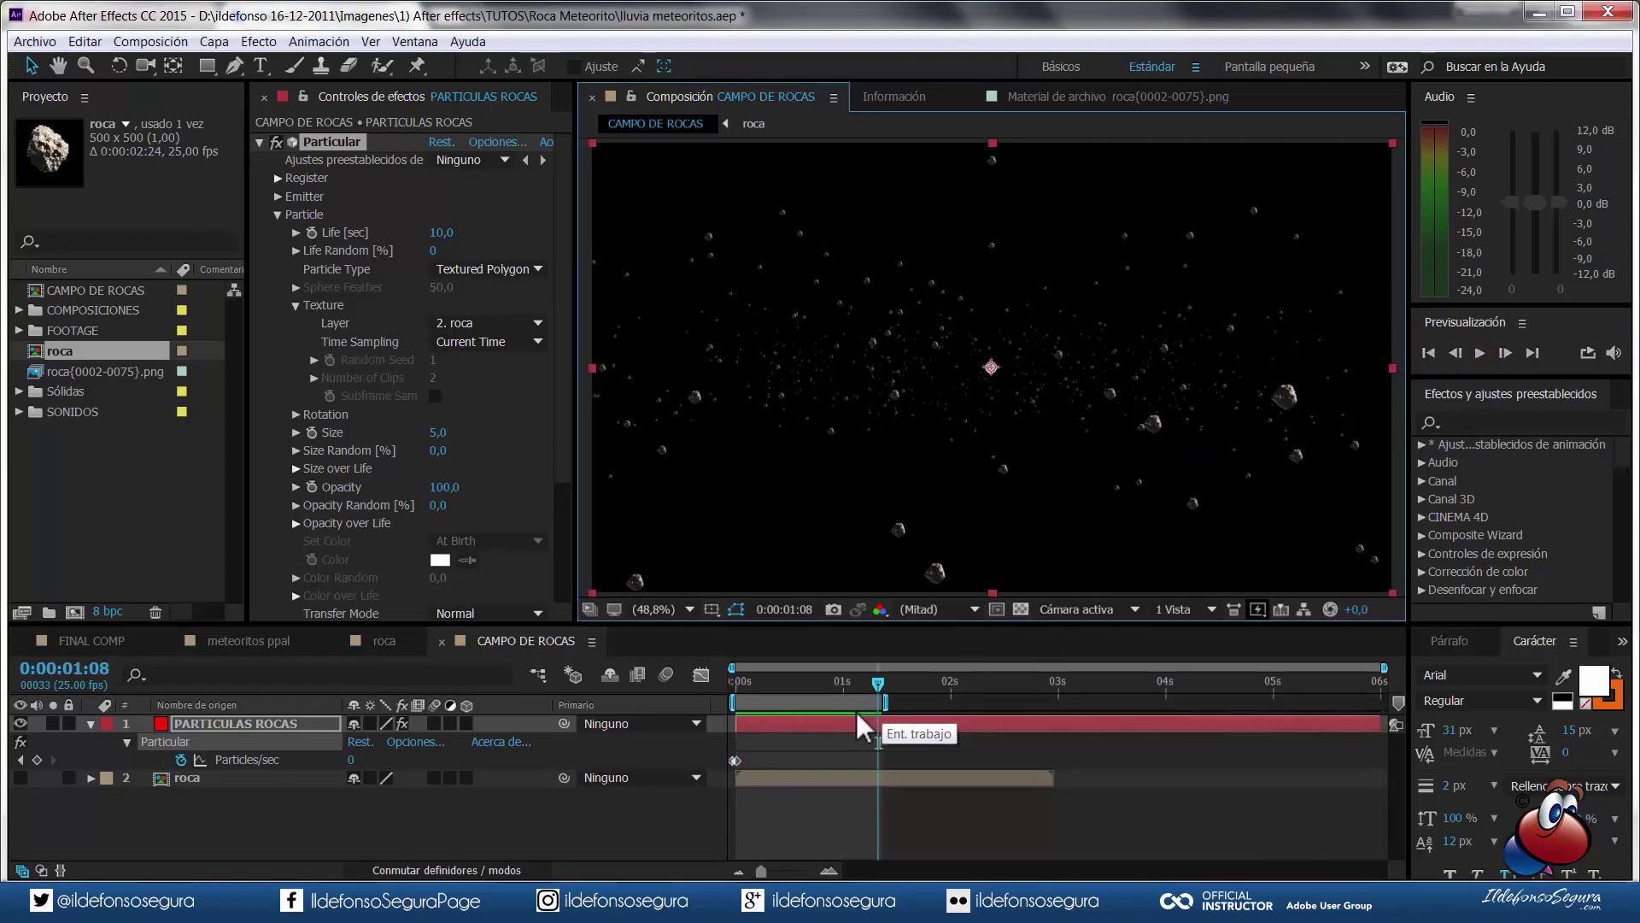
{"action": "left_click", "coordinate": [1478, 351]}
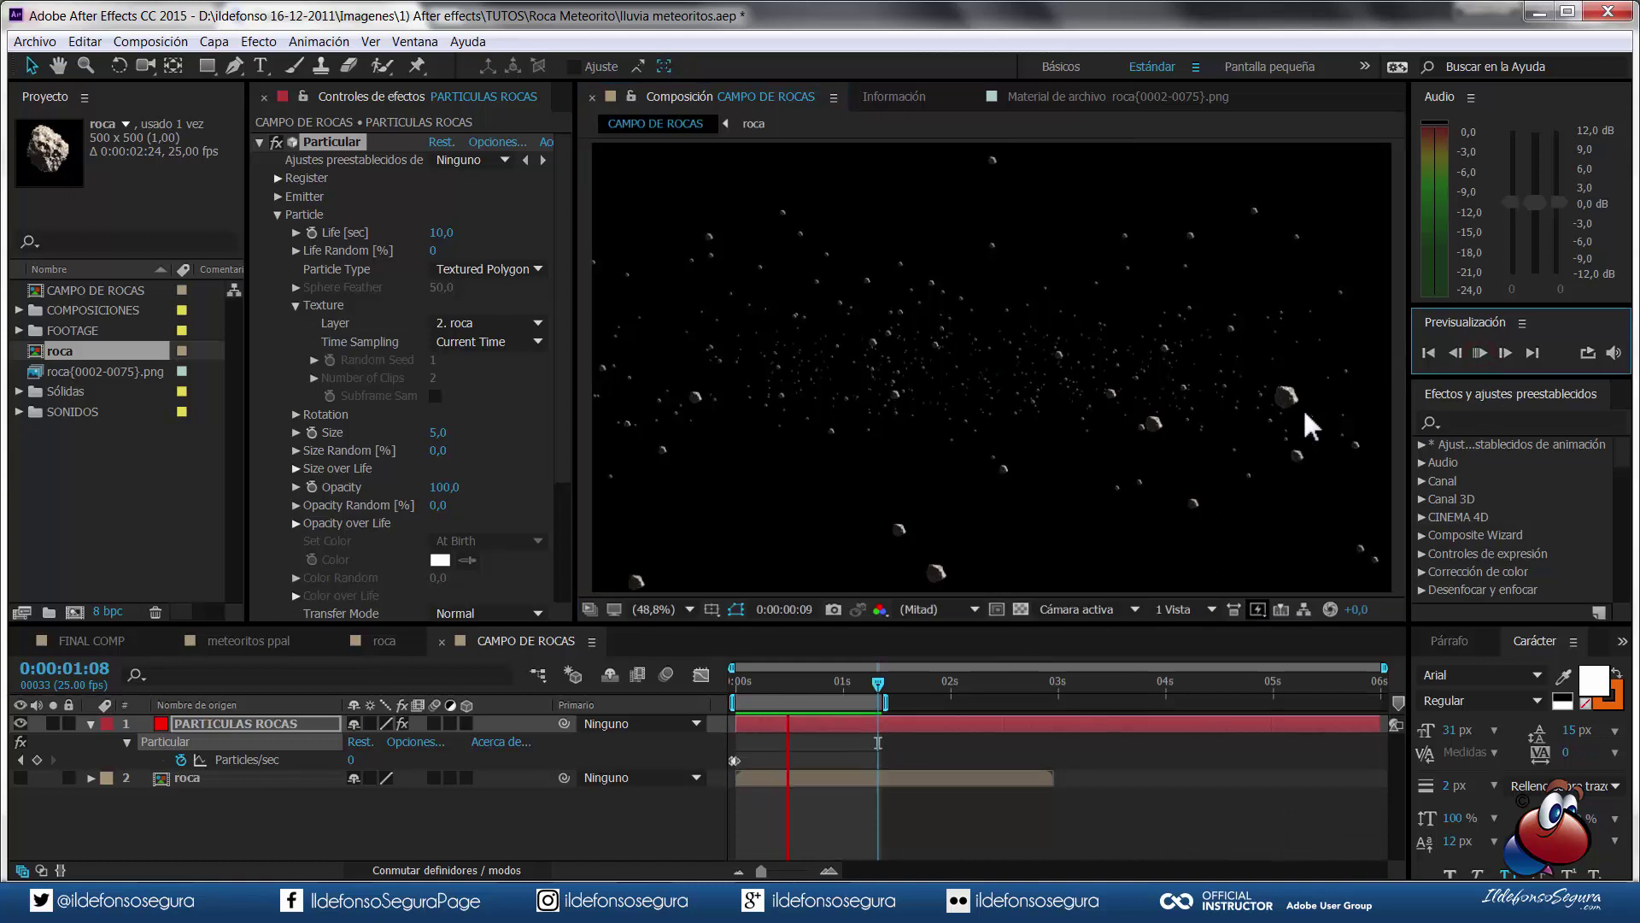
{"action": "left_click", "coordinate": [1479, 352]}
{"action": "left_click", "coordinate": [736, 681]}
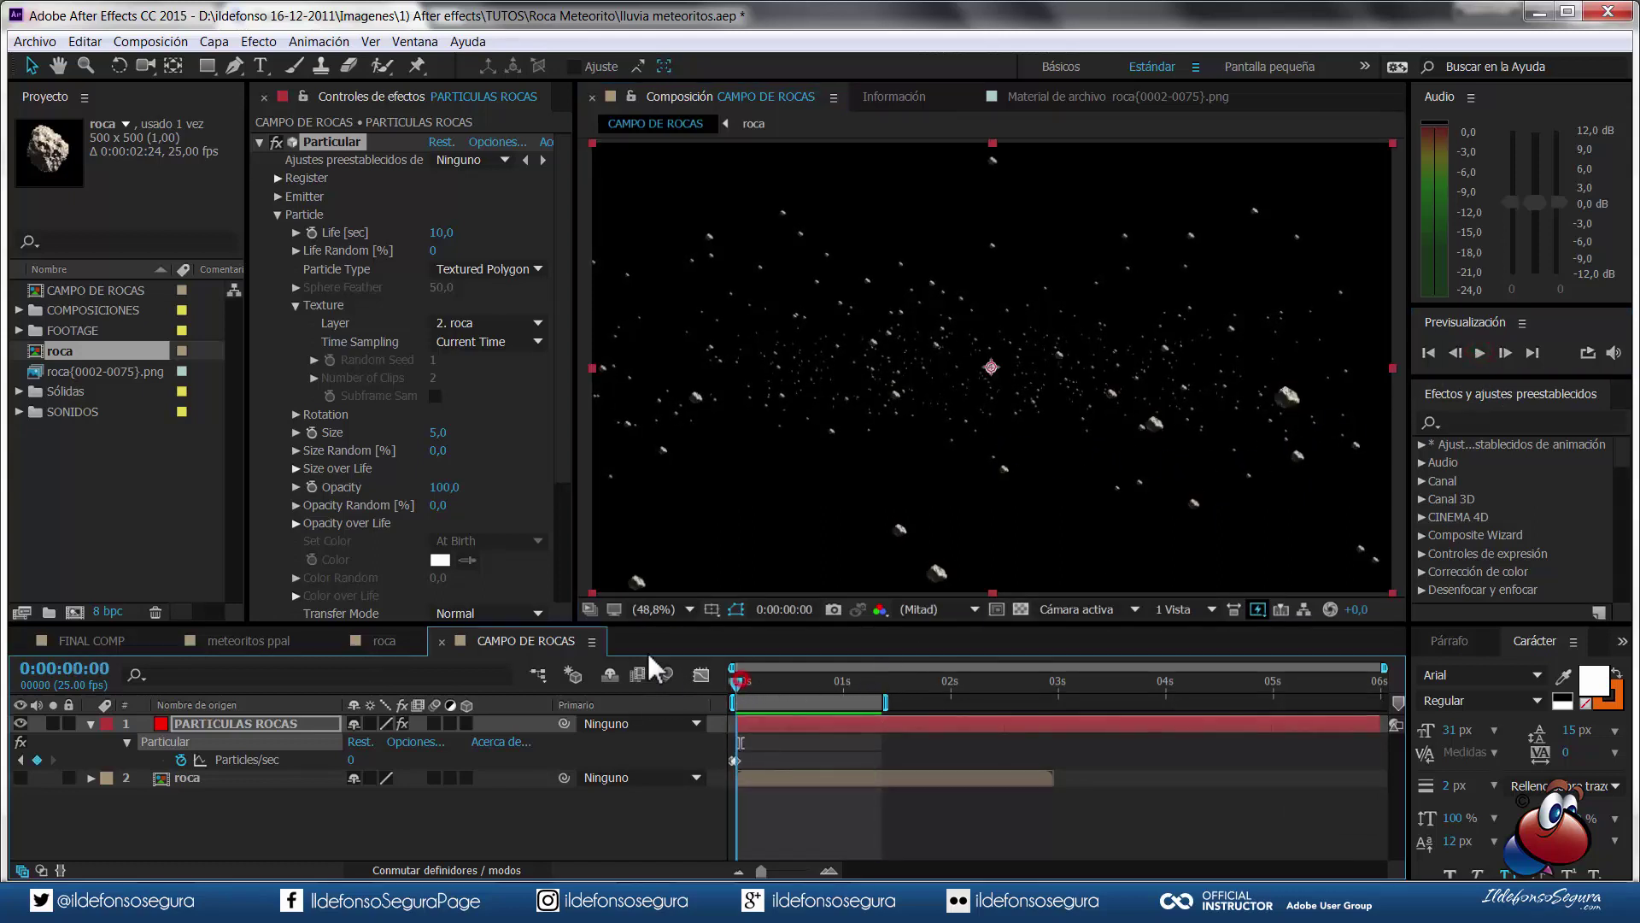
- Set texture Time Sampling to Random - Still Frame with random seed 100, then preview
{"action": "left_click", "coordinate": [479, 342]}
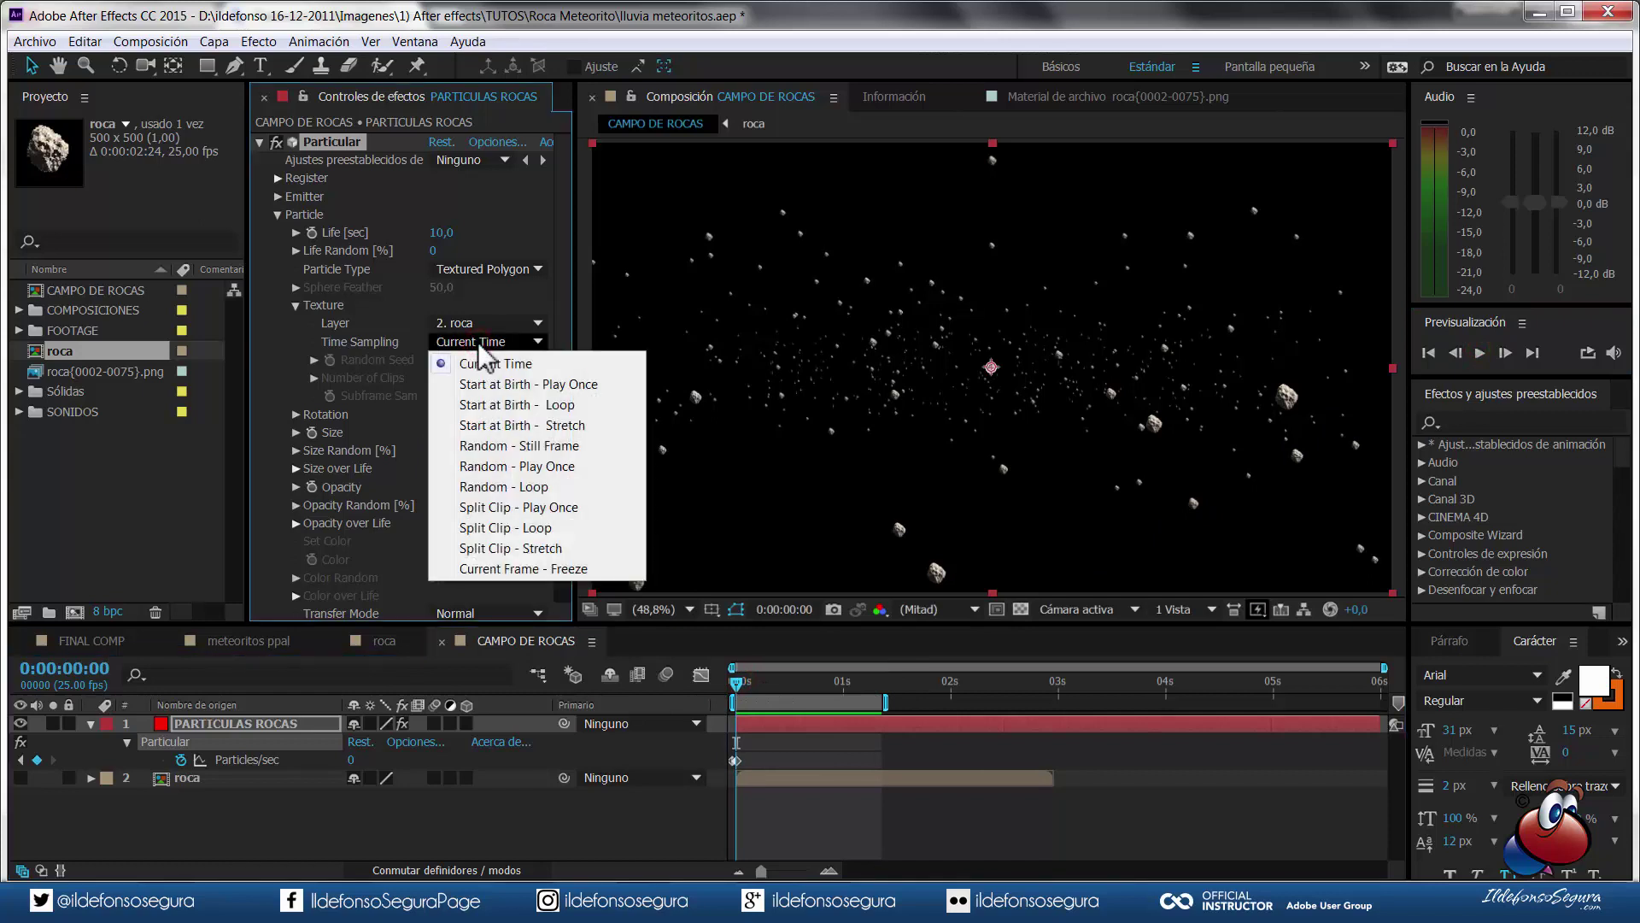
{"action": "left_click", "coordinate": [543, 446]}
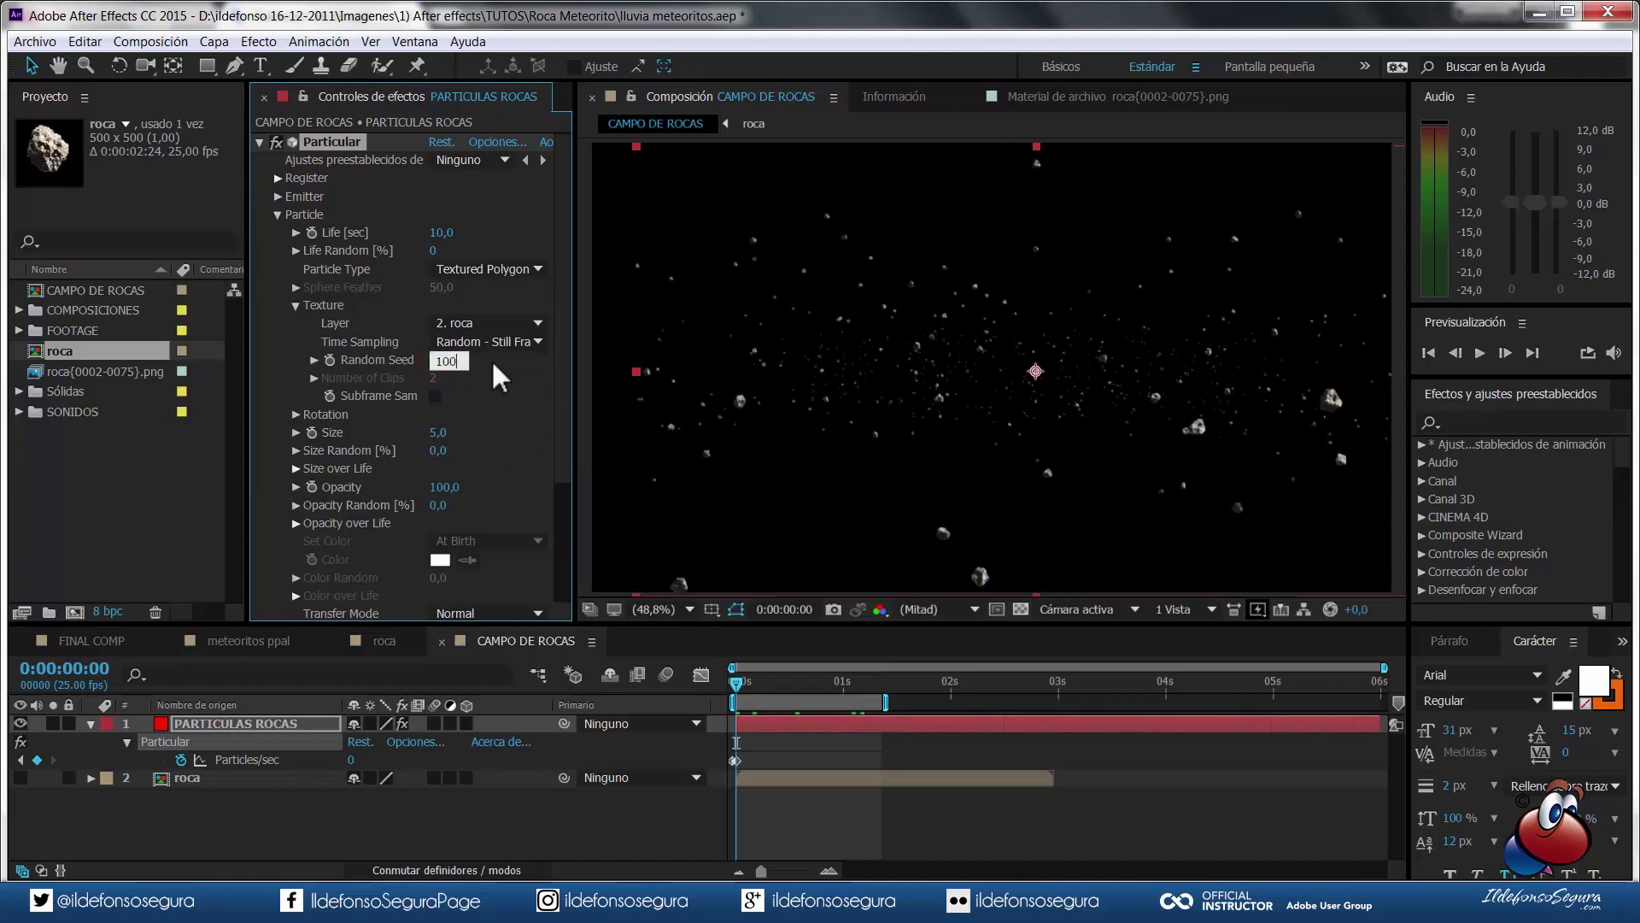
{"action": "key", "text": "Return"}
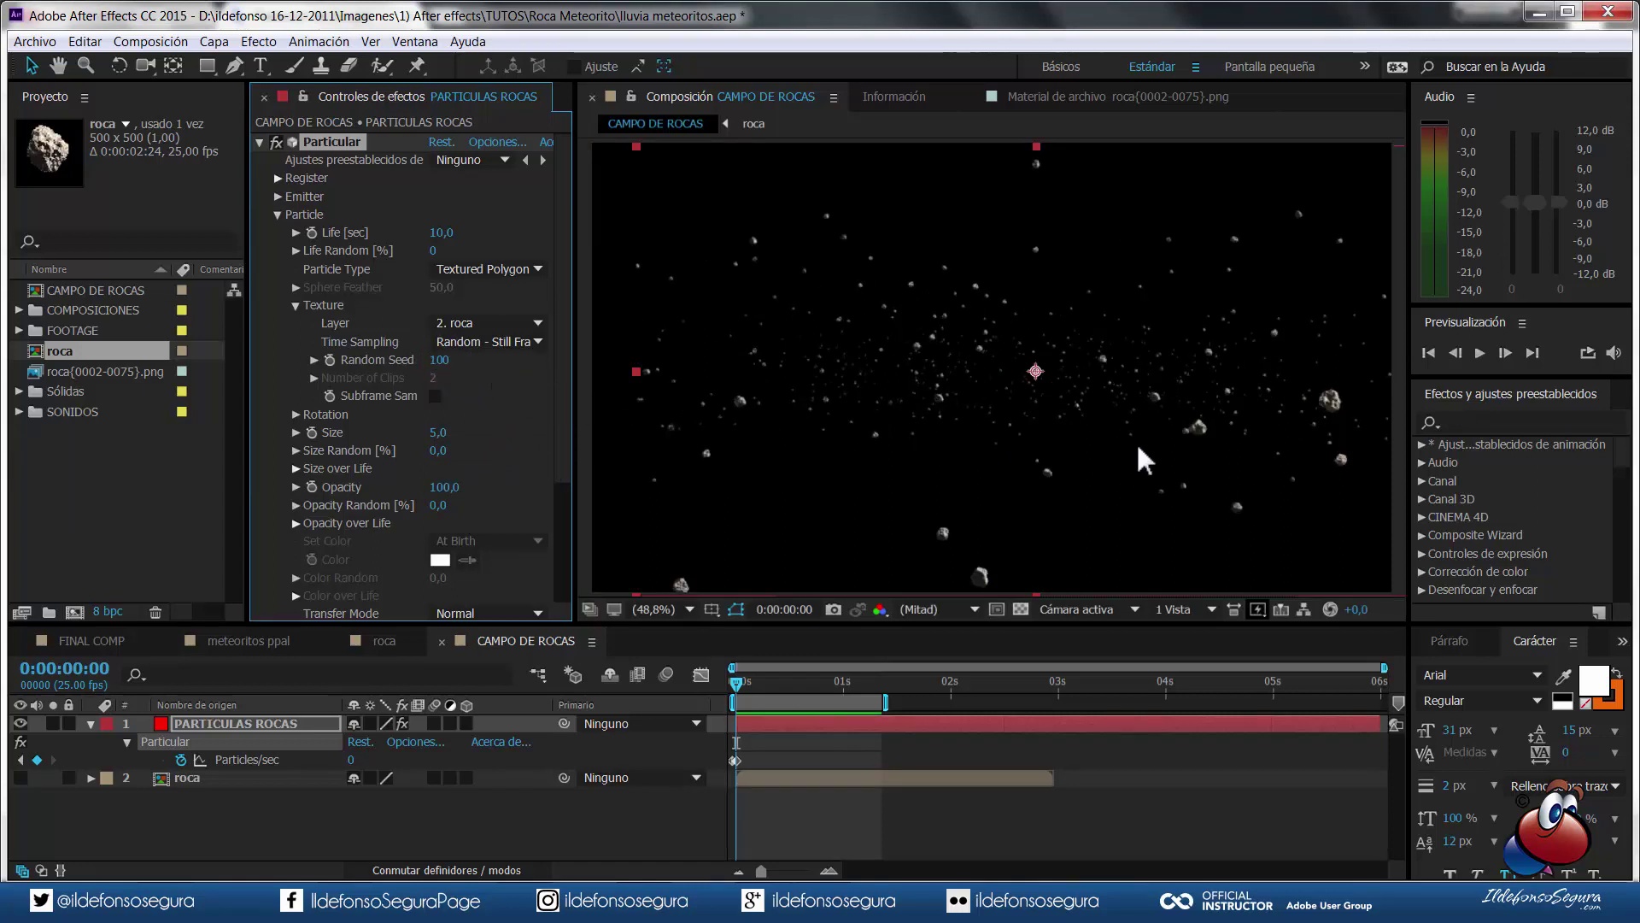
{"action": "left_click", "coordinate": [1478, 353]}
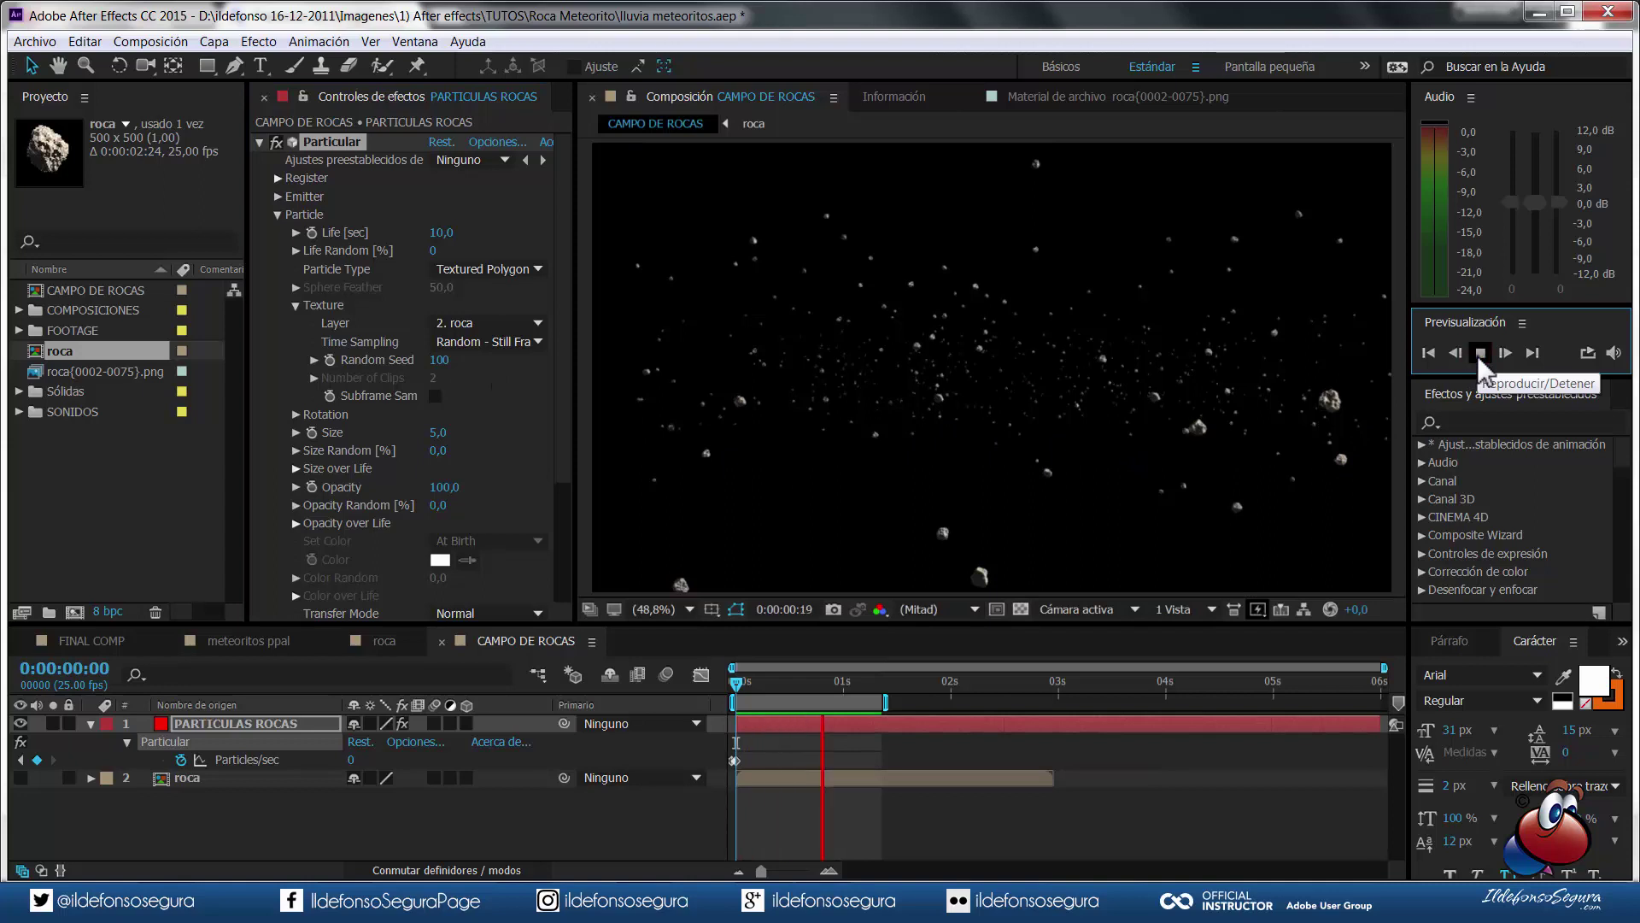
{"action": "left_click", "coordinate": [1478, 355]}
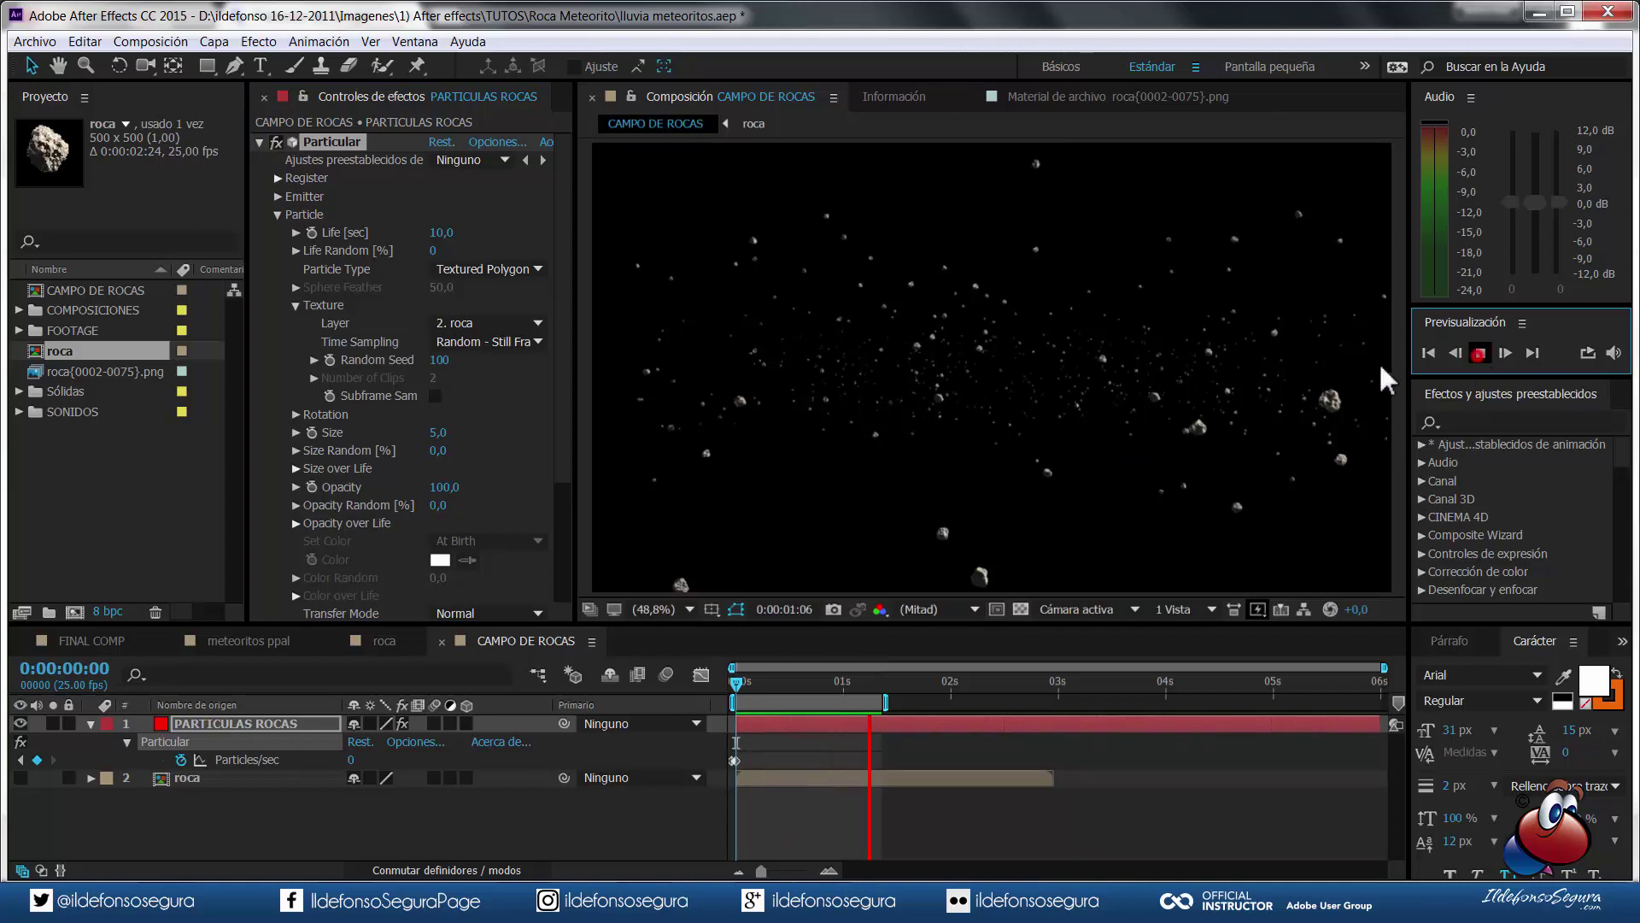
{"action": "left_click_drag", "start_coordinate": [871, 679], "coordinate": [673, 674]}
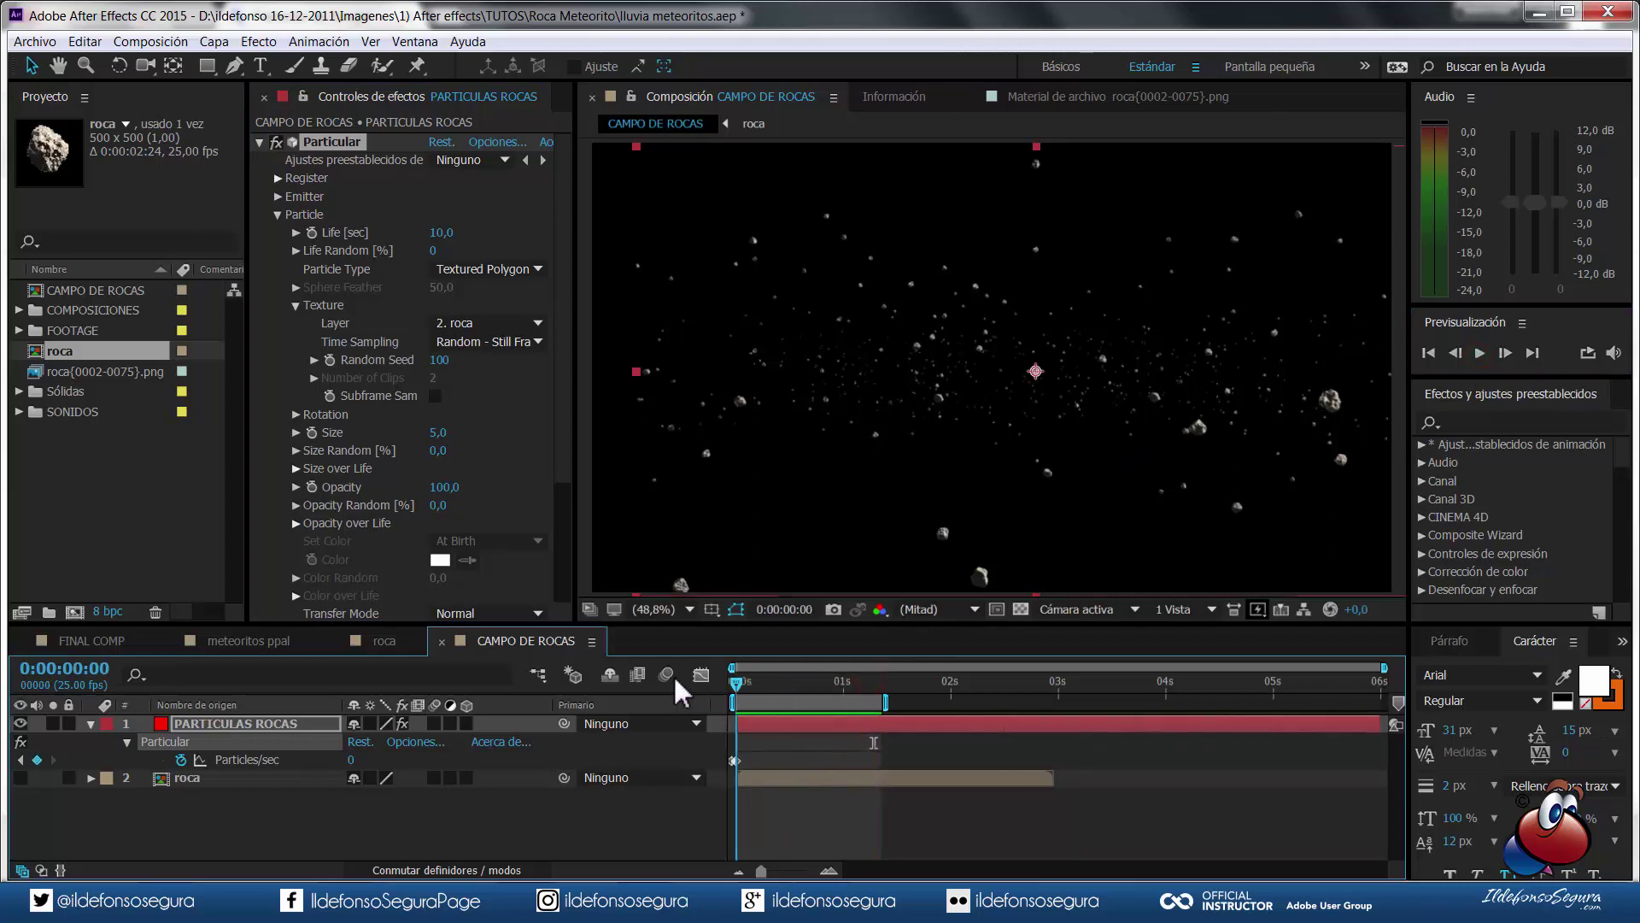
- Turn Orient to Motion on and keyframe Rotate Z from 0° at the start to 25° at the end
{"action": "left_click", "coordinate": [295, 415]}
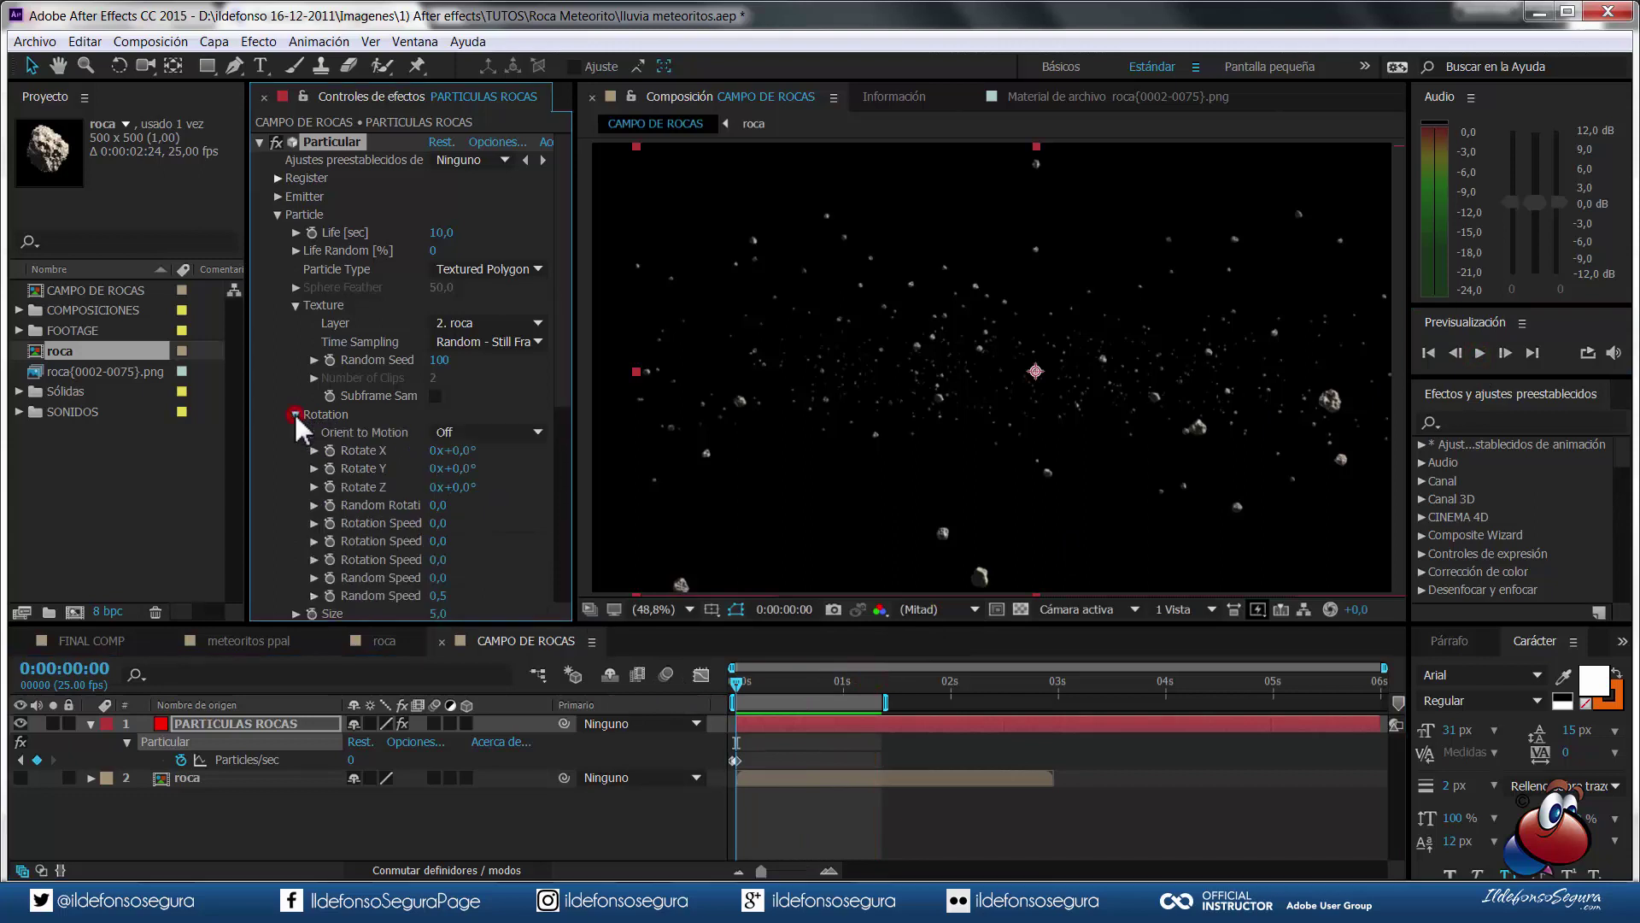
{"action": "left_click", "coordinate": [467, 434]}
{"action": "left_click", "coordinate": [475, 474]}
{"action": "left_click", "coordinate": [329, 486]}
{"action": "left_click_drag", "start_coordinate": [745, 679], "coordinate": [1459, 671]}
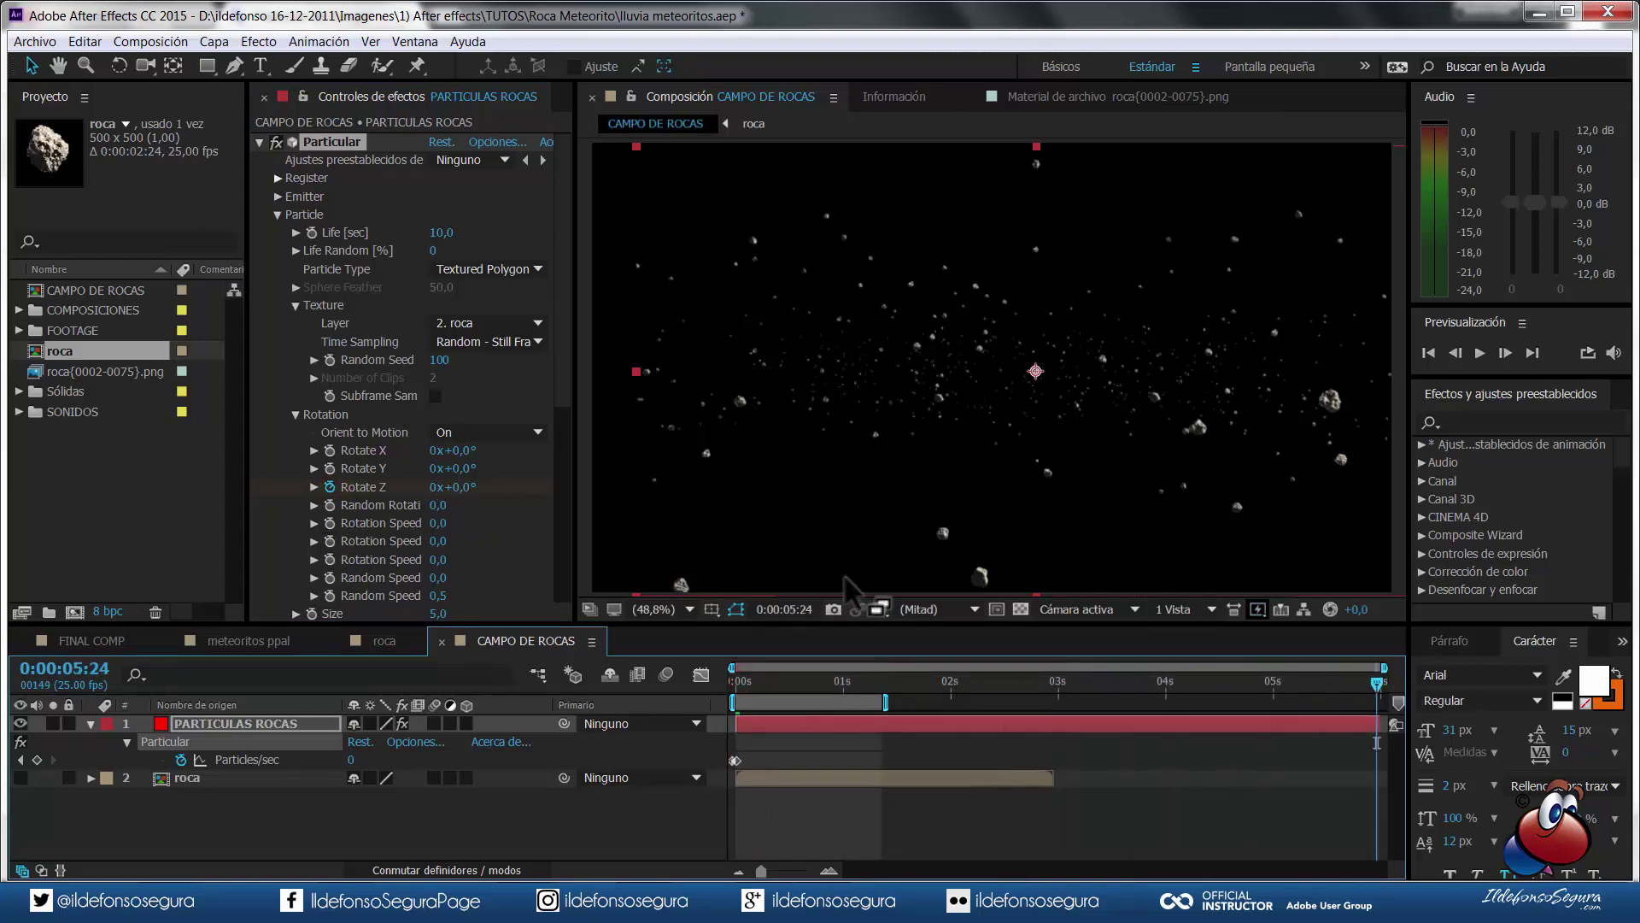
{"action": "left_click", "coordinate": [461, 487]}
{"action": "type", "text": "25"}
{"action": "key", "text": "Return"}
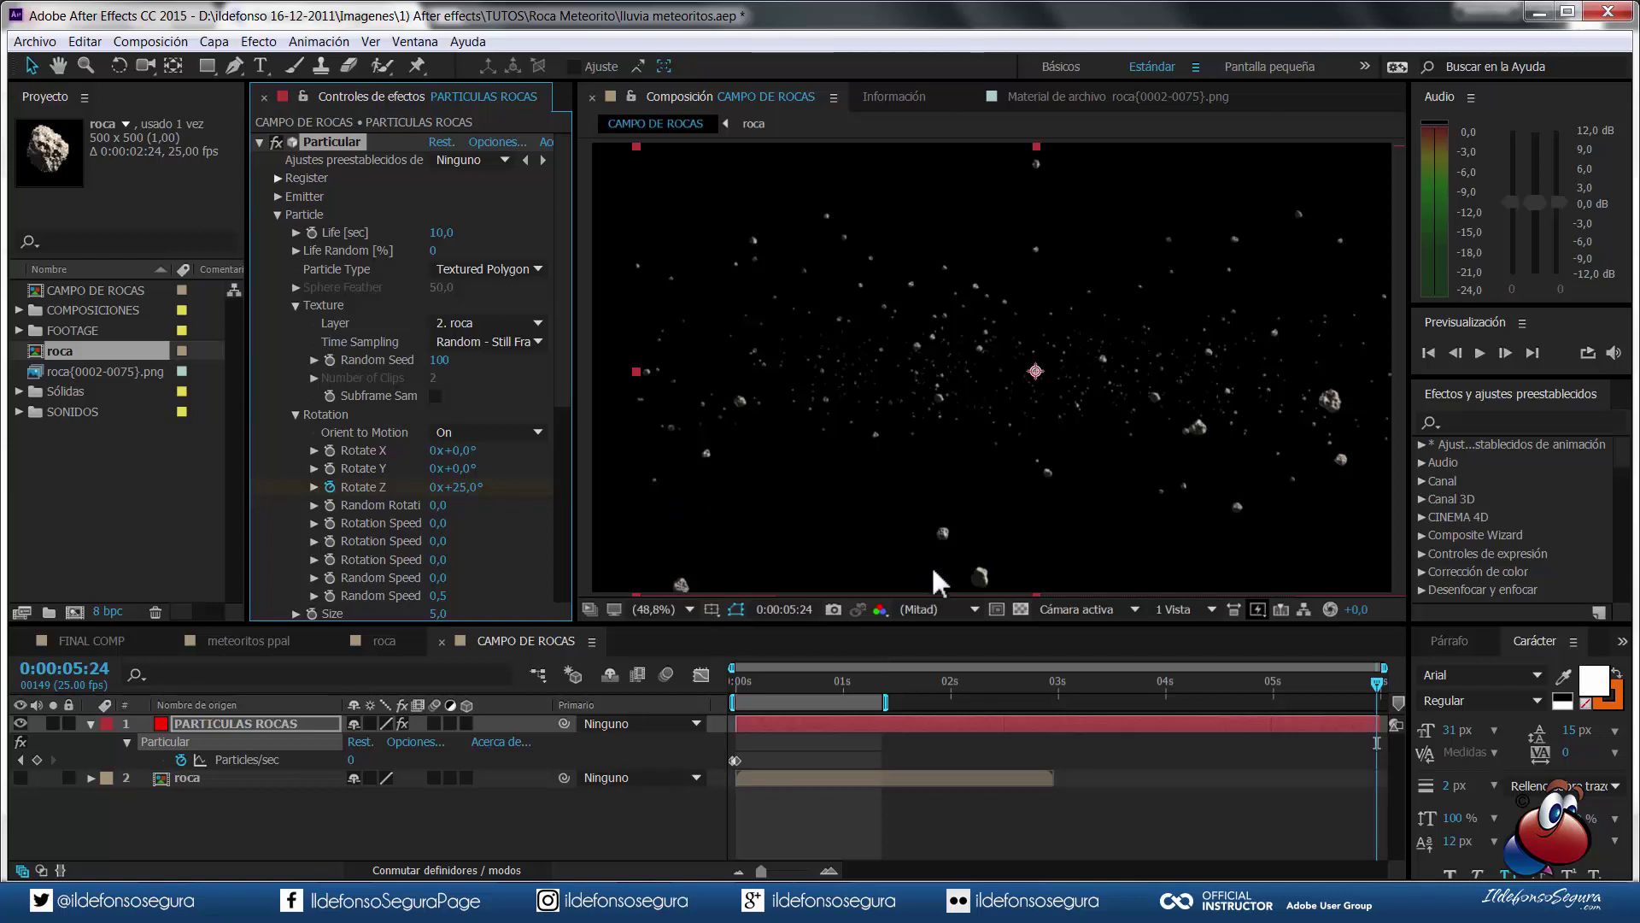
- Show the animated properties, preview the rotating rocks and save the project
{"action": "key", "text": "u"}
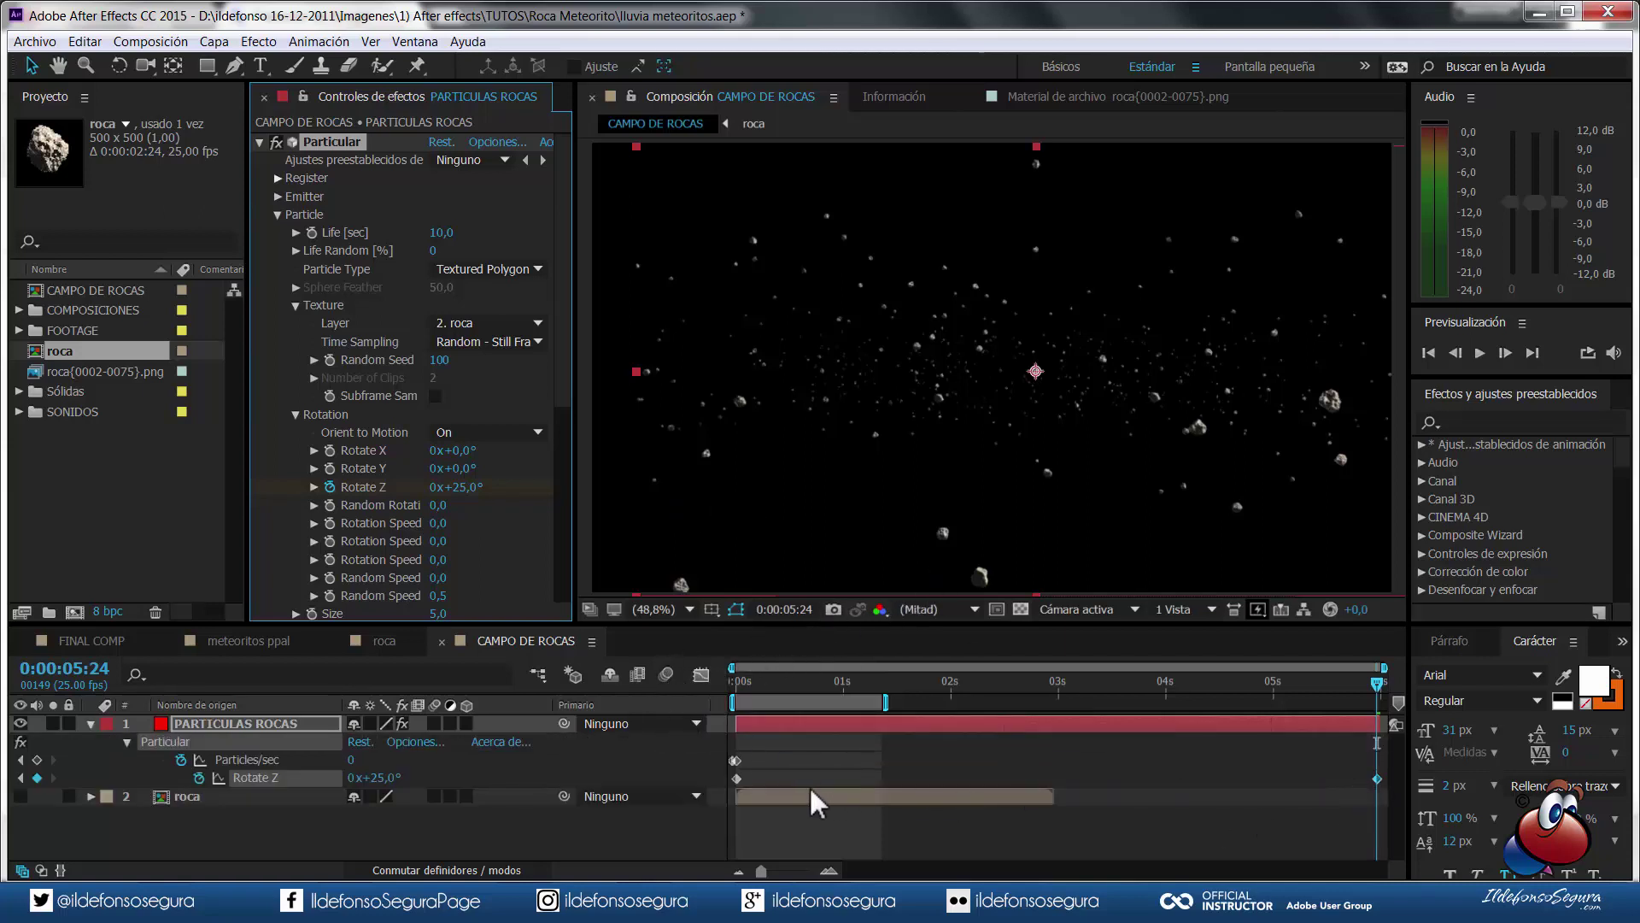
{"action": "left_click_drag", "start_coordinate": [801, 686], "coordinate": [704, 669]}
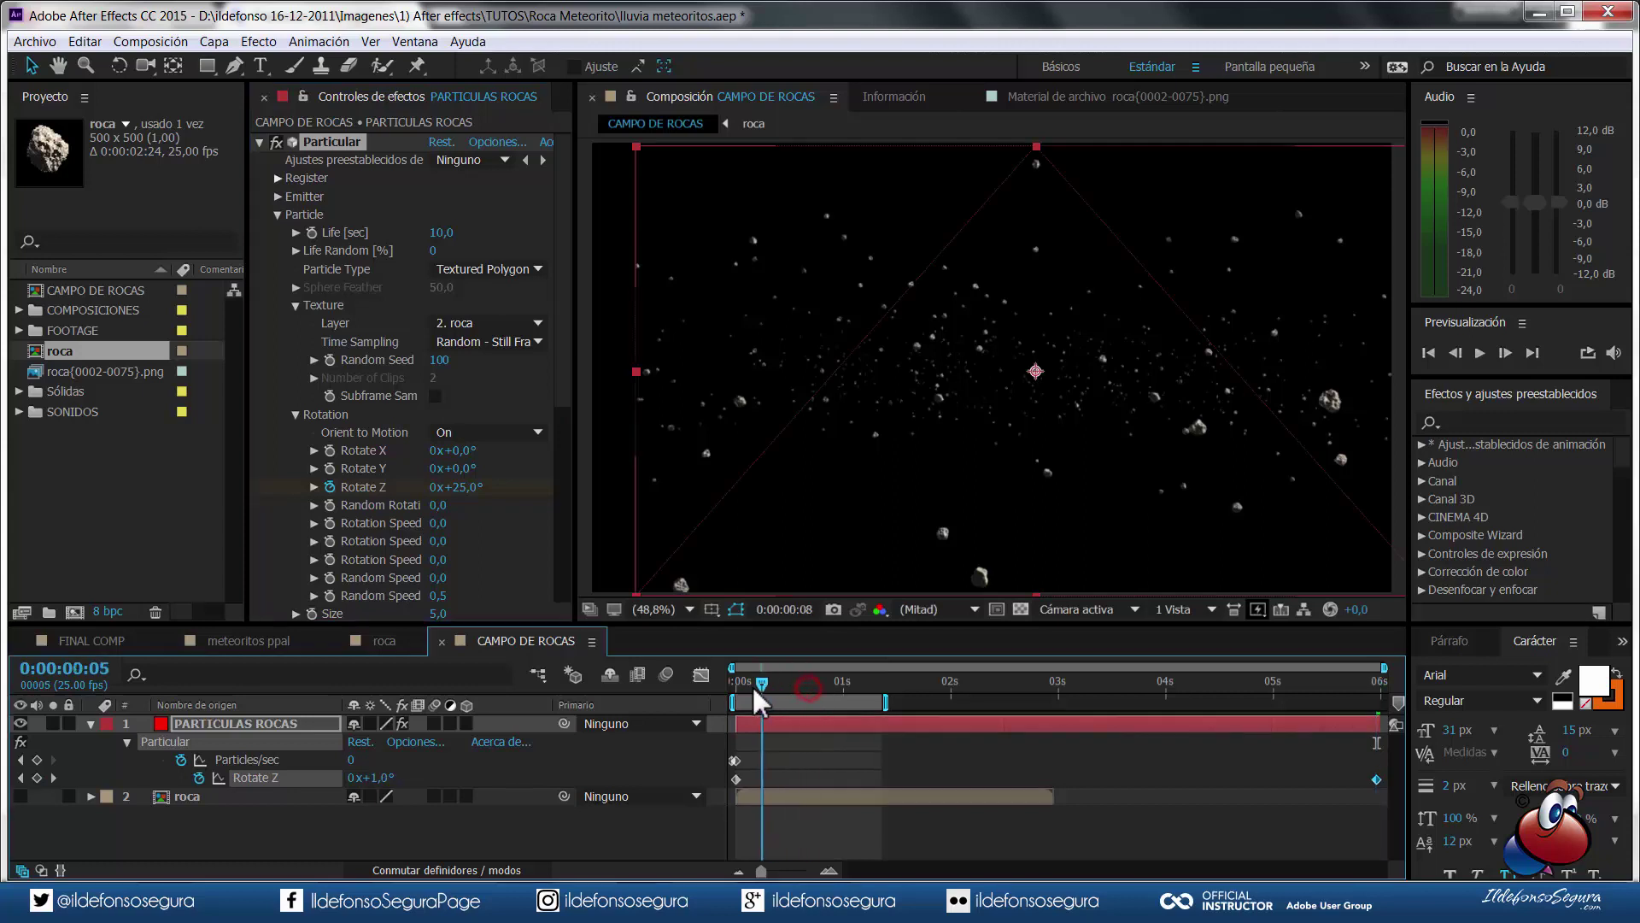
{"action": "left_click", "coordinate": [1475, 352]}
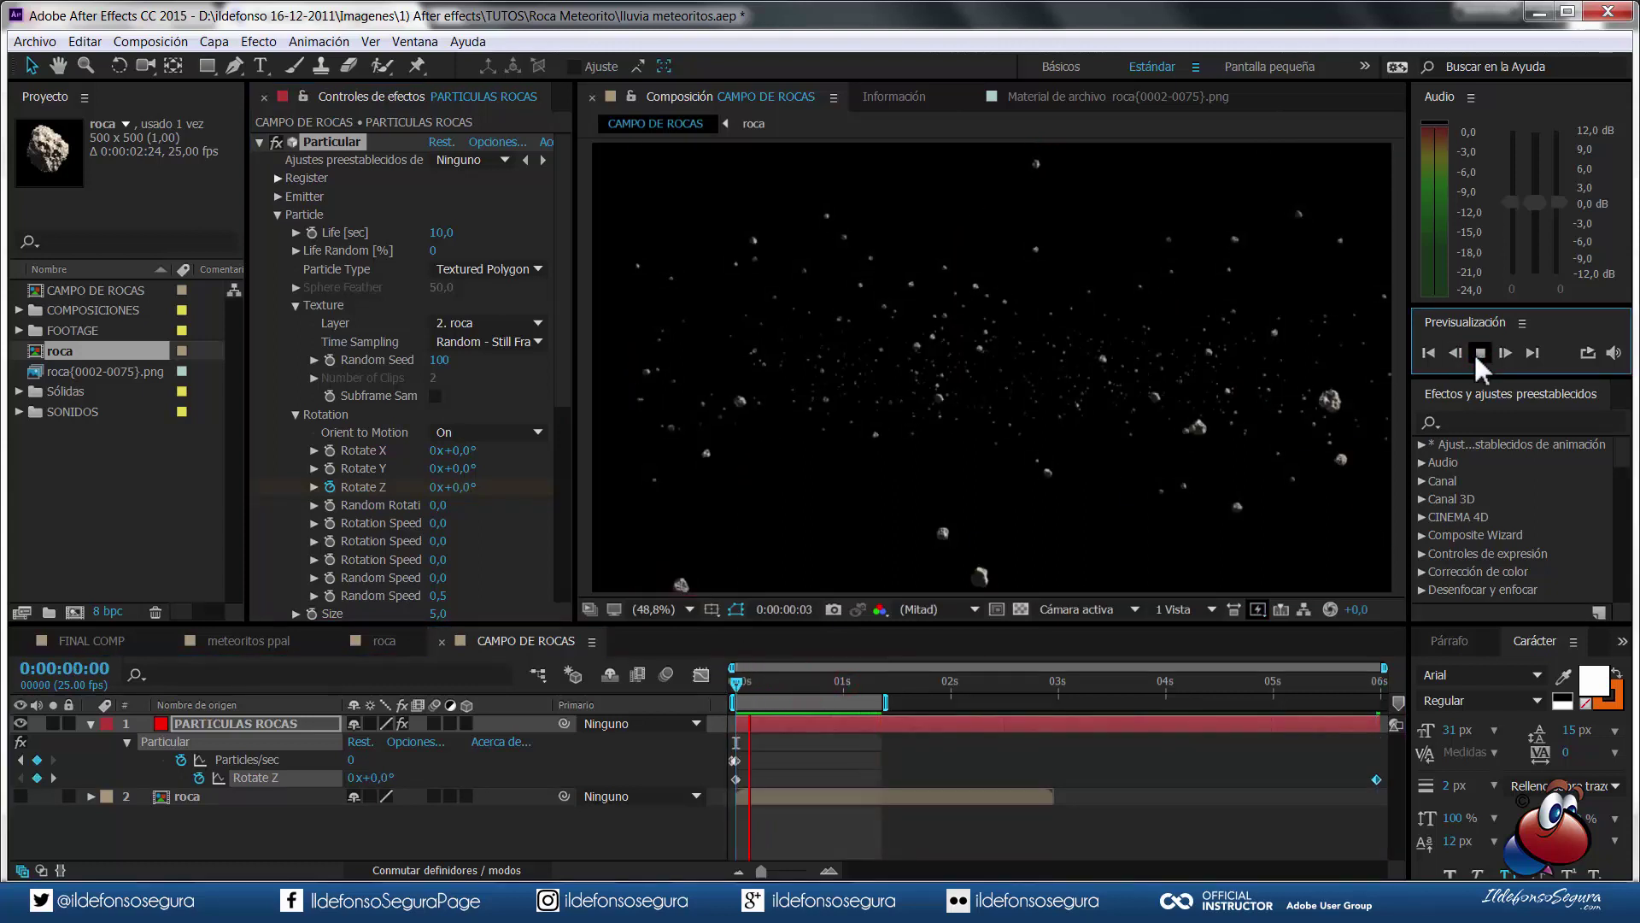
{"action": "left_click", "coordinate": [1475, 352]}
{"action": "left_click_drag", "start_coordinate": [808, 679], "coordinate": [732, 679]}
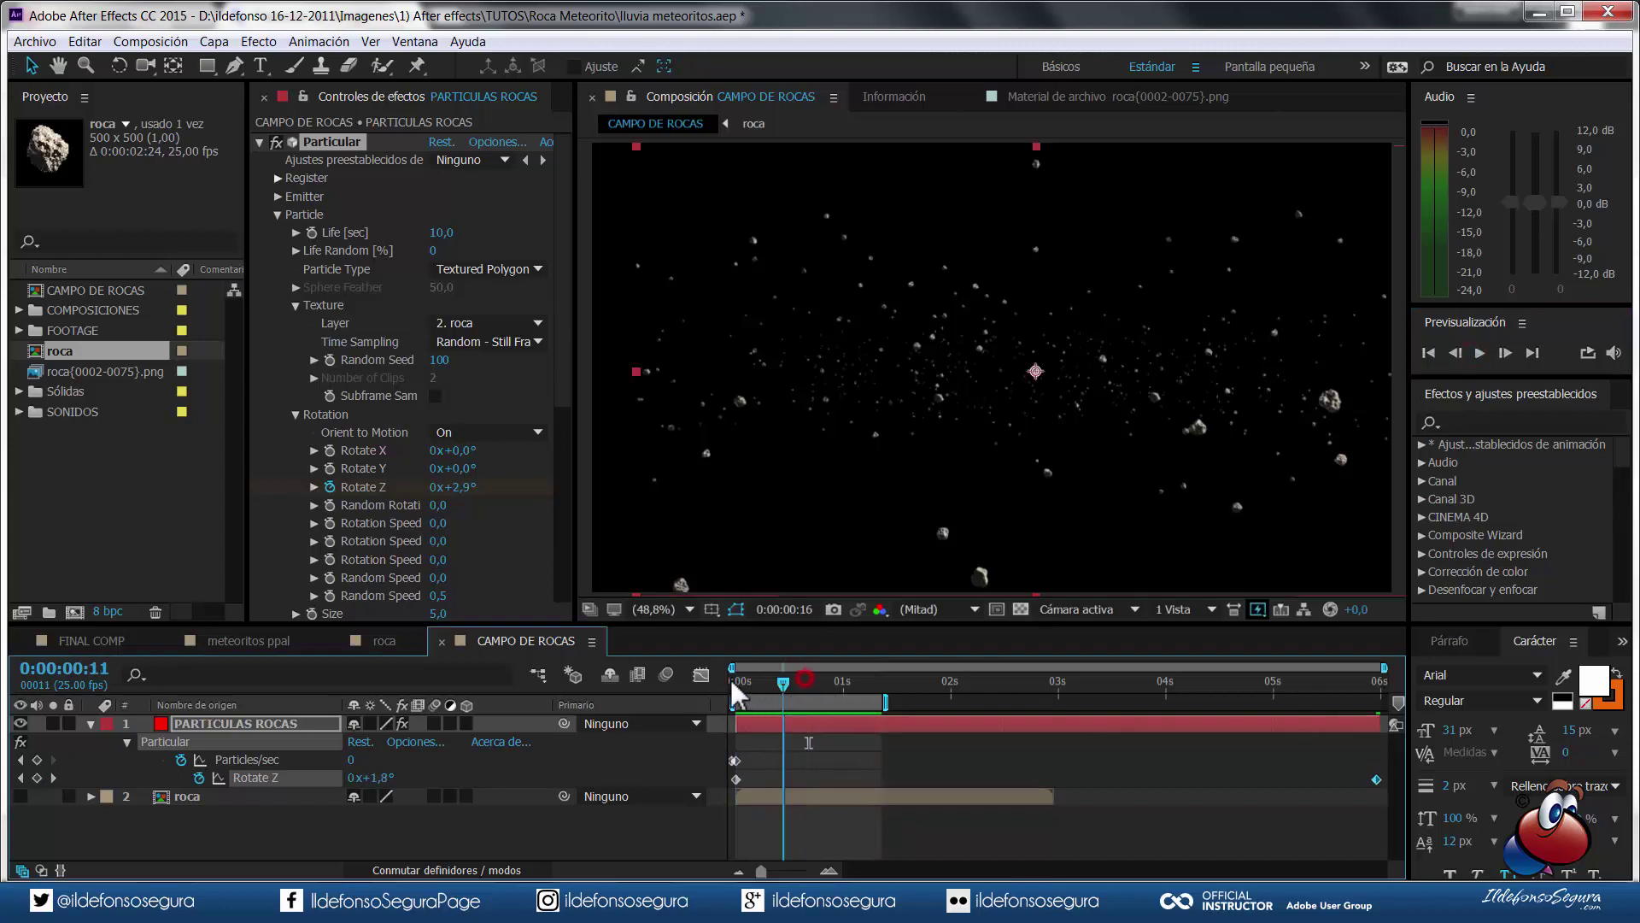
{"action": "key", "text": "ctrl+s"}
- Set the Particular particle Size to 30 and Size Random to 97%
{"action": "left_click", "coordinate": [295, 413]}
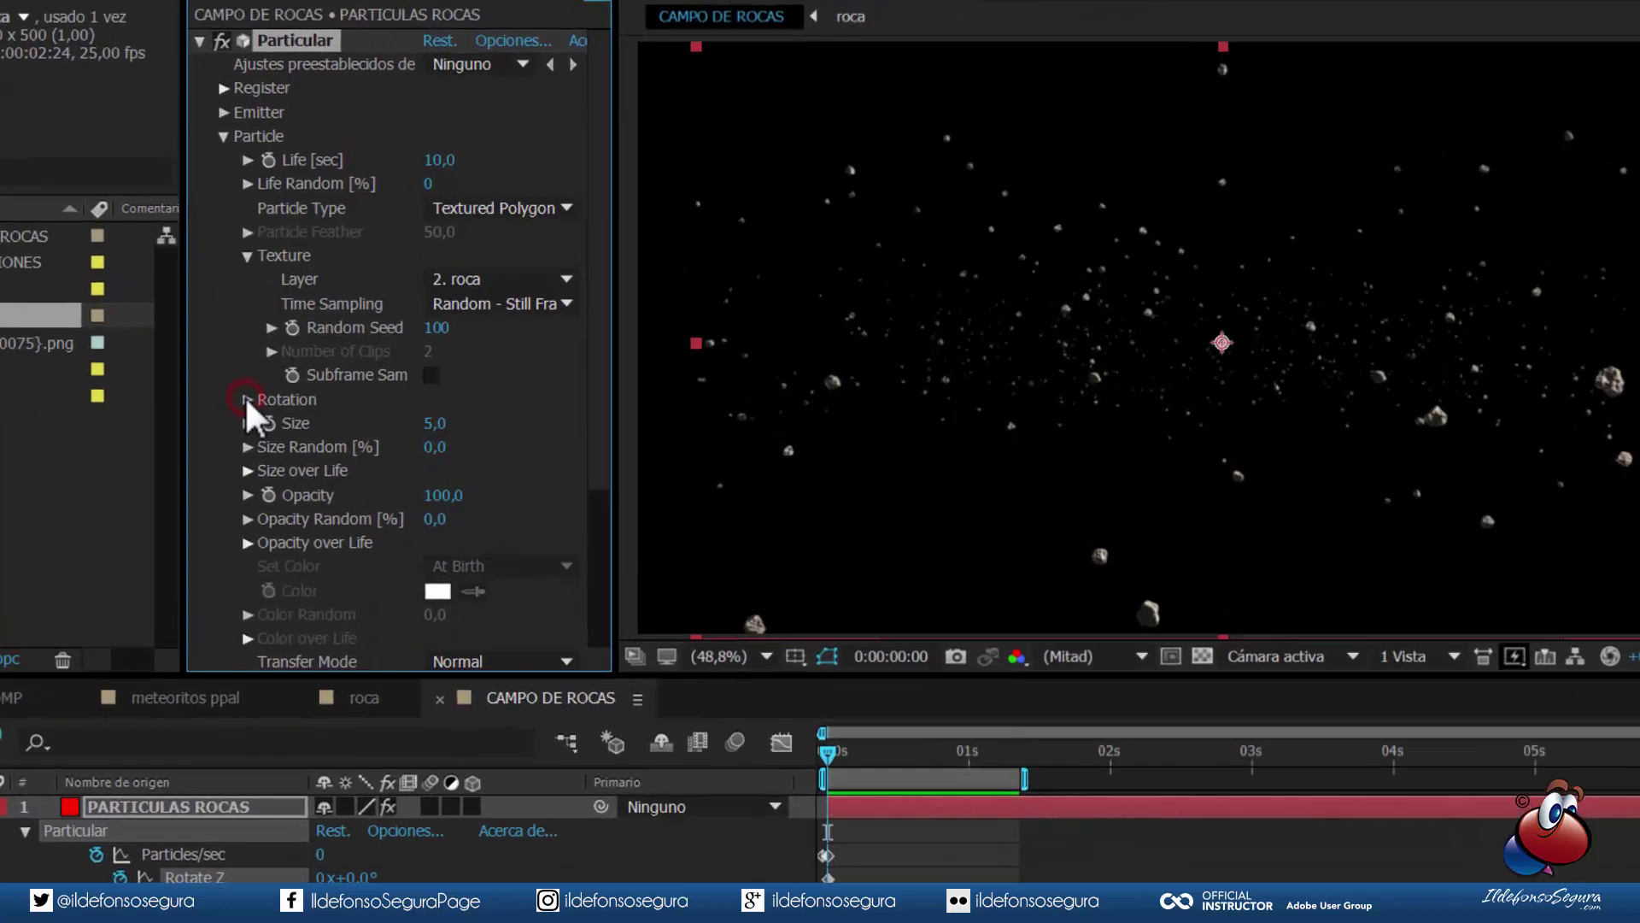
{"action": "left_click", "coordinate": [426, 399]}
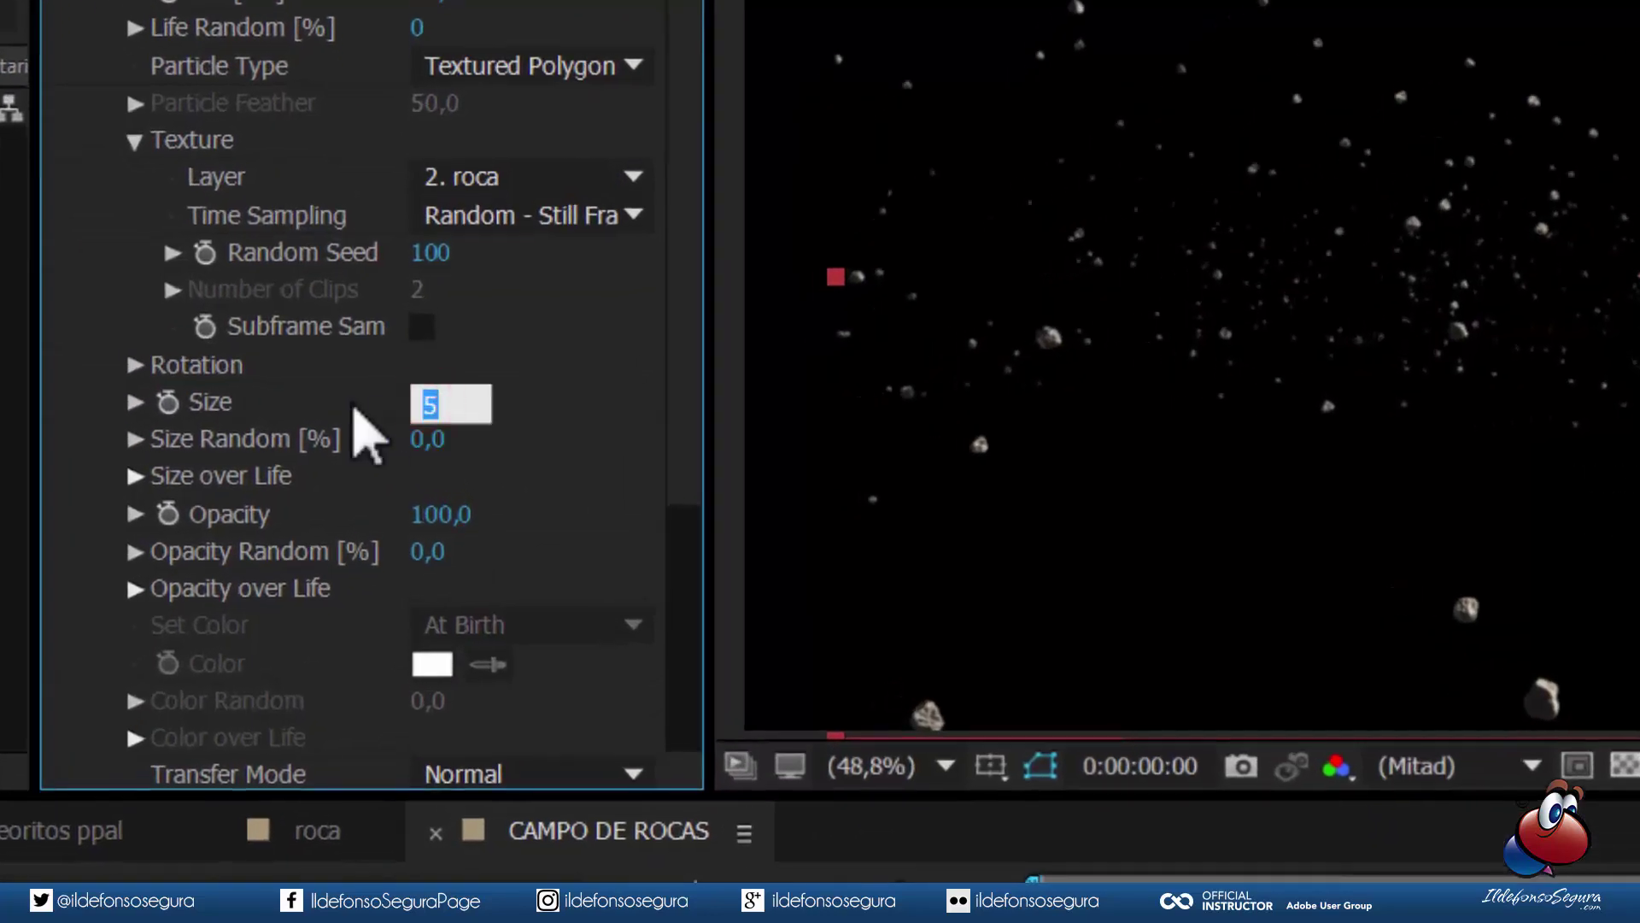
{"action": "type", "text": "30"}
{"action": "key", "text": "Return"}
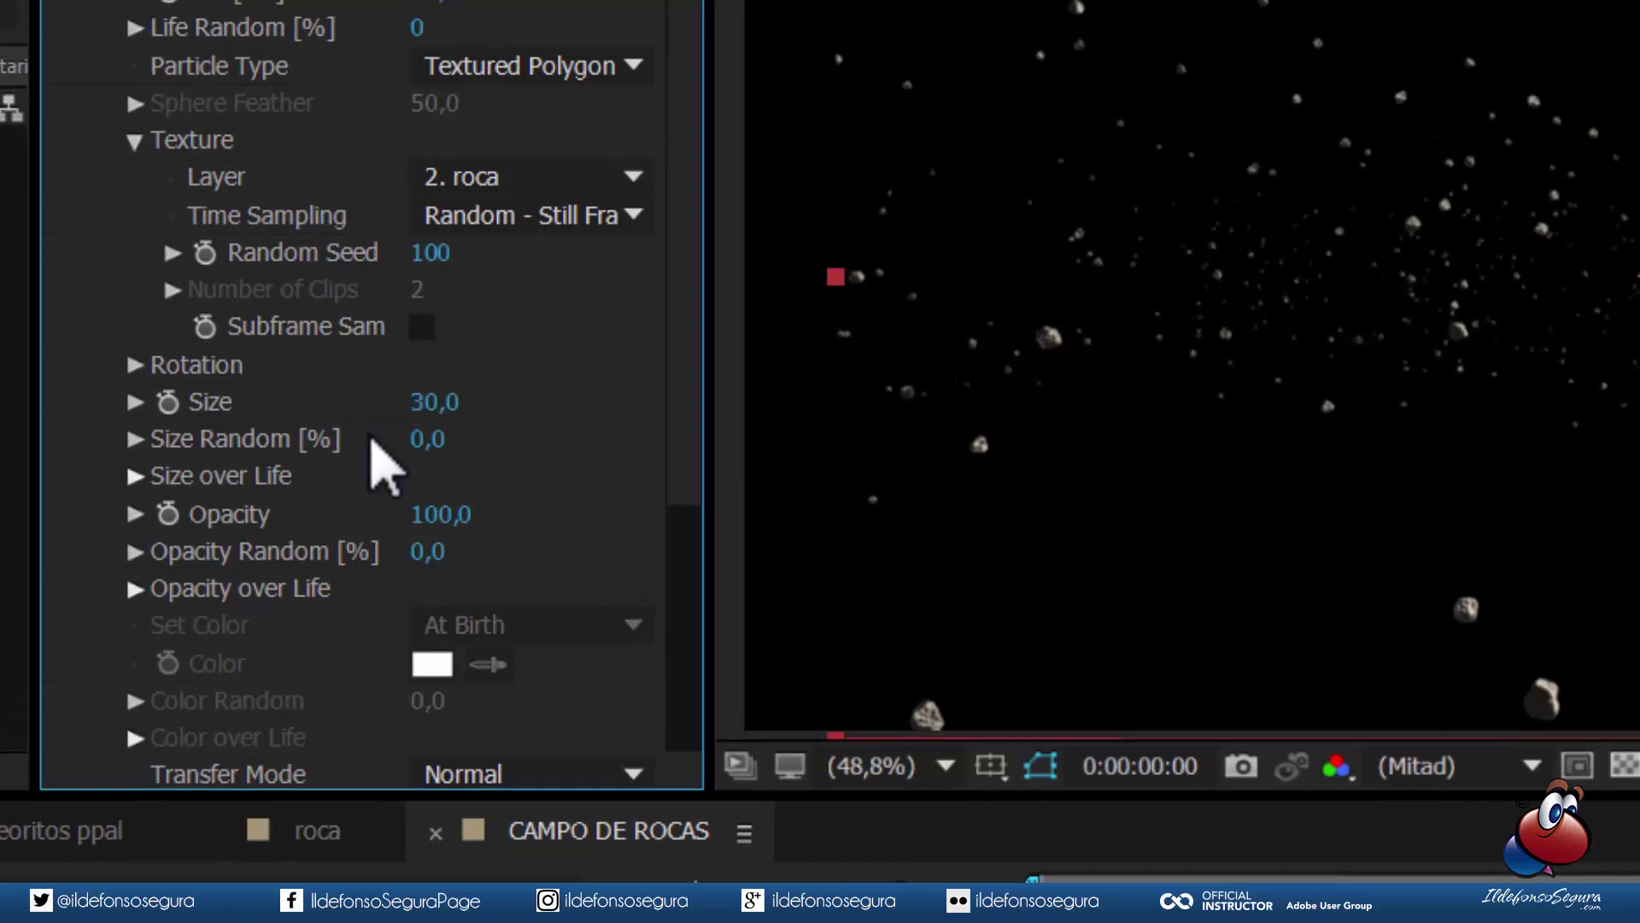
{"action": "left_click", "coordinate": [430, 438]}
{"action": "type", "text": "97"}
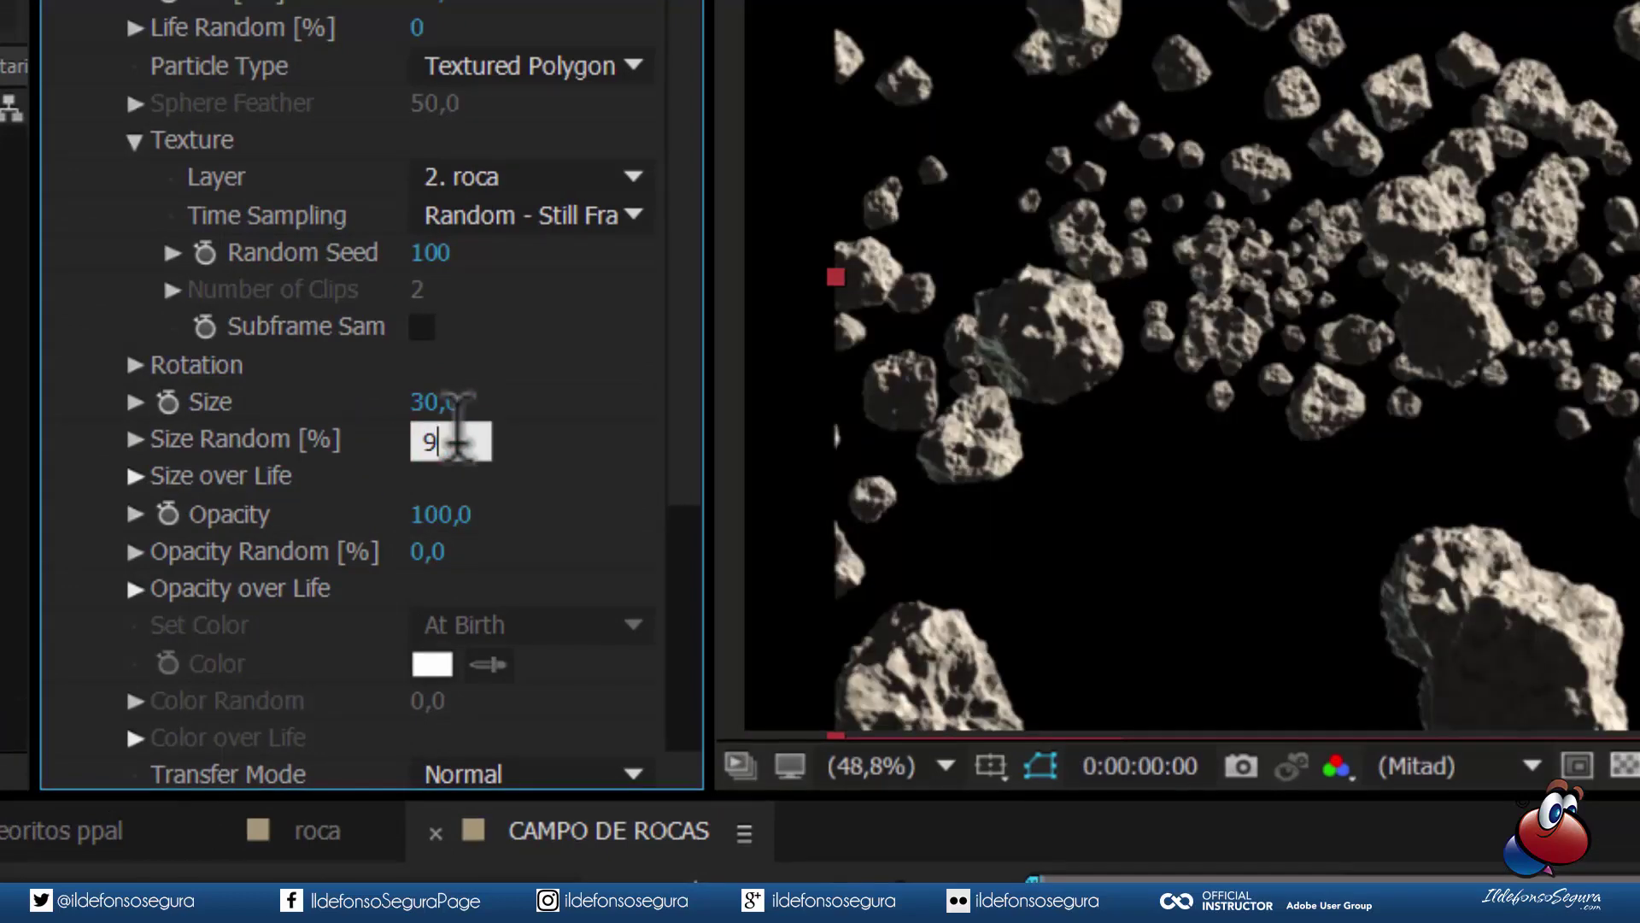
{"action": "key", "text": "Return"}
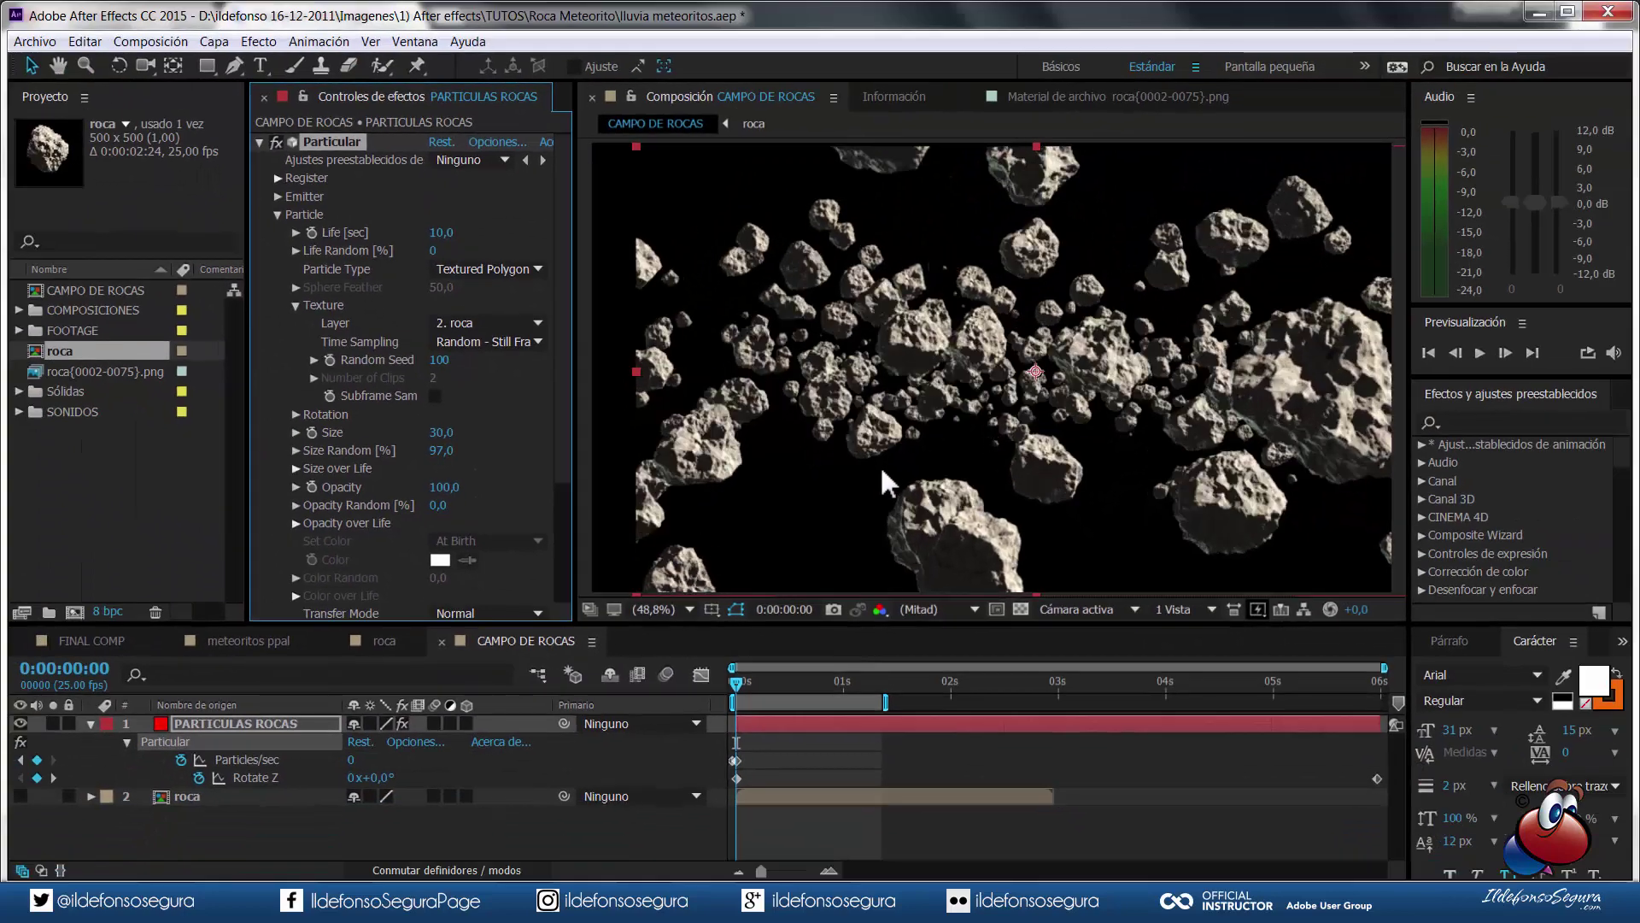
{"action": "right_click", "coordinate": [330, 826]}
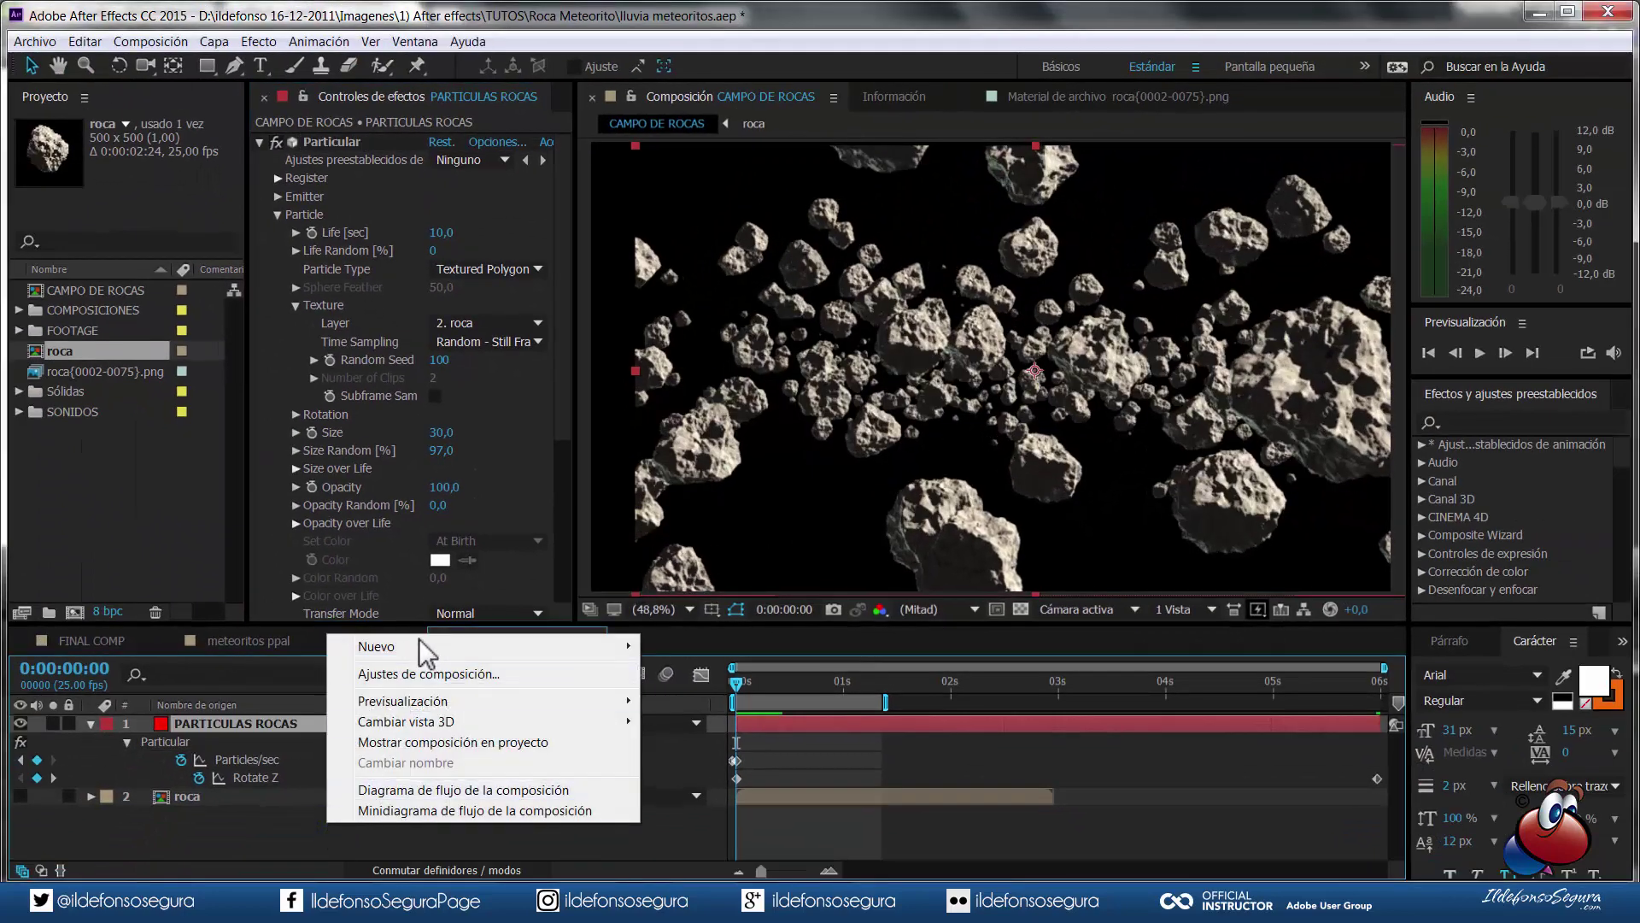
- Add a 35 mm camera 'Cámara 1', reveal its point of interest, and switch to the top view
{"action": "mouse_move", "coordinate": [393, 647]}
{"action": "left_click", "coordinate": [692, 736]}
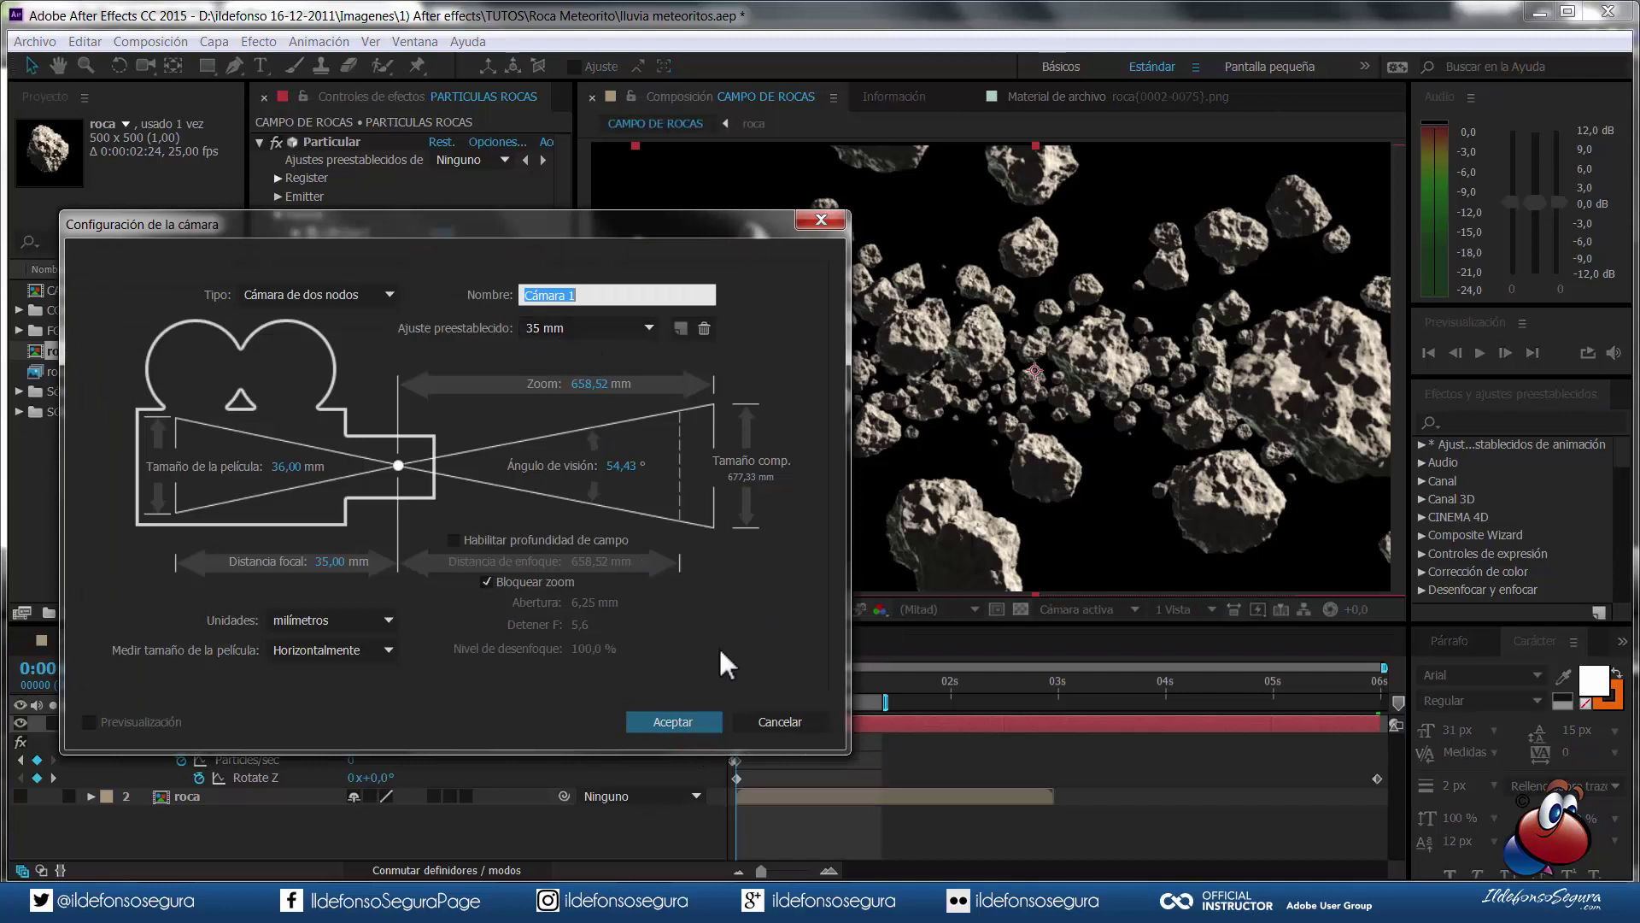
{"action": "left_click", "coordinate": [688, 721]}
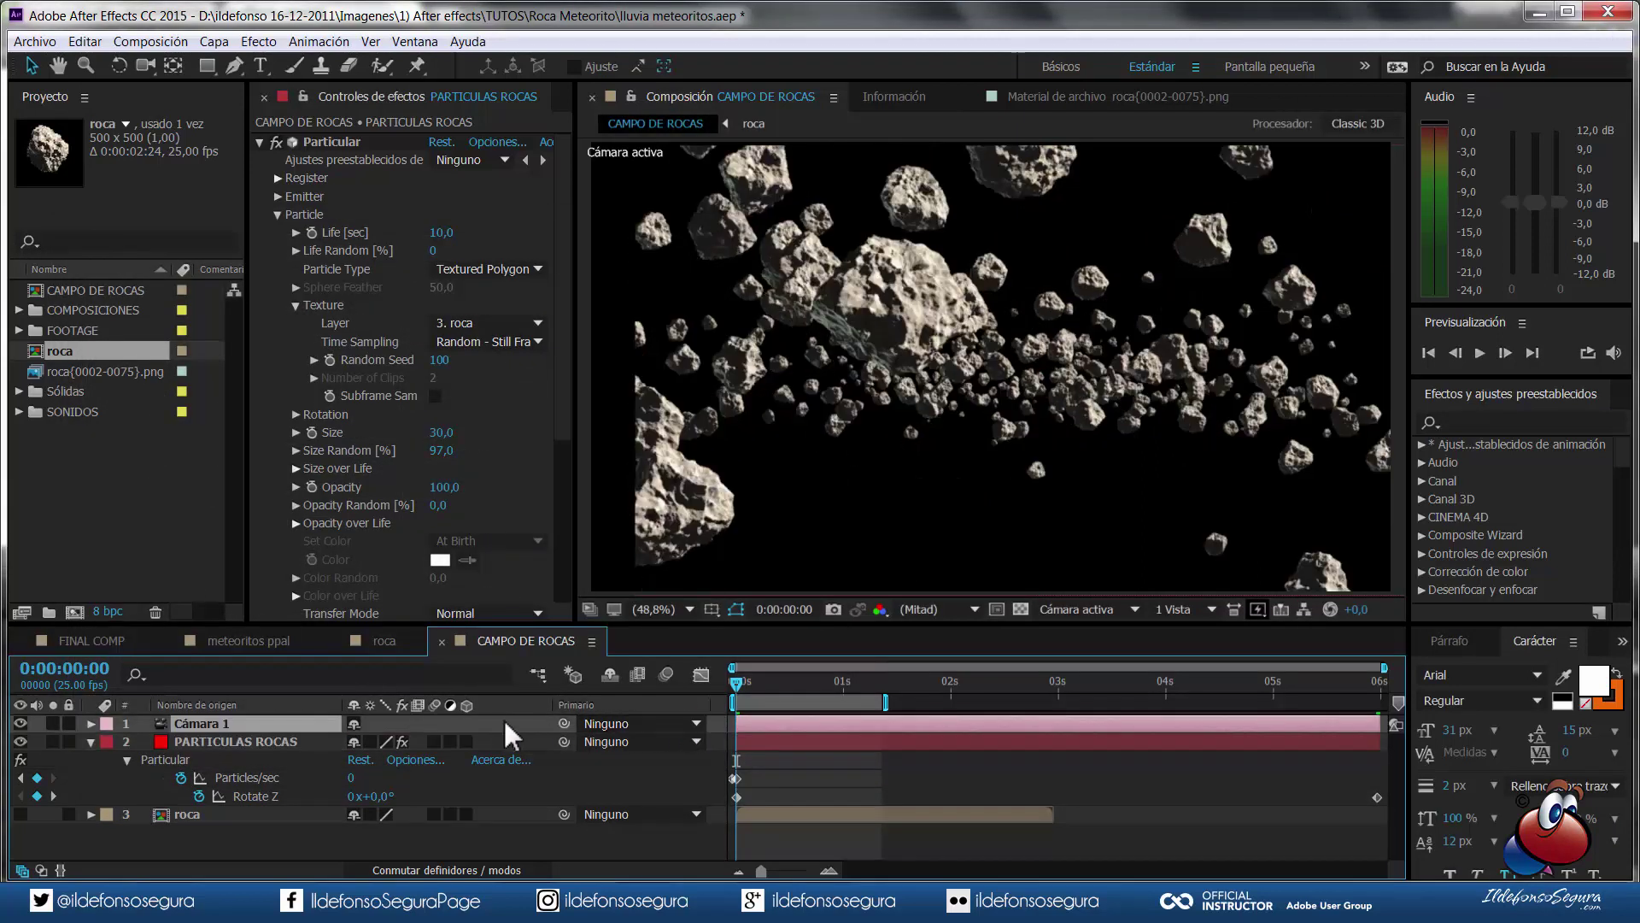
{"action": "key", "text": "a"}
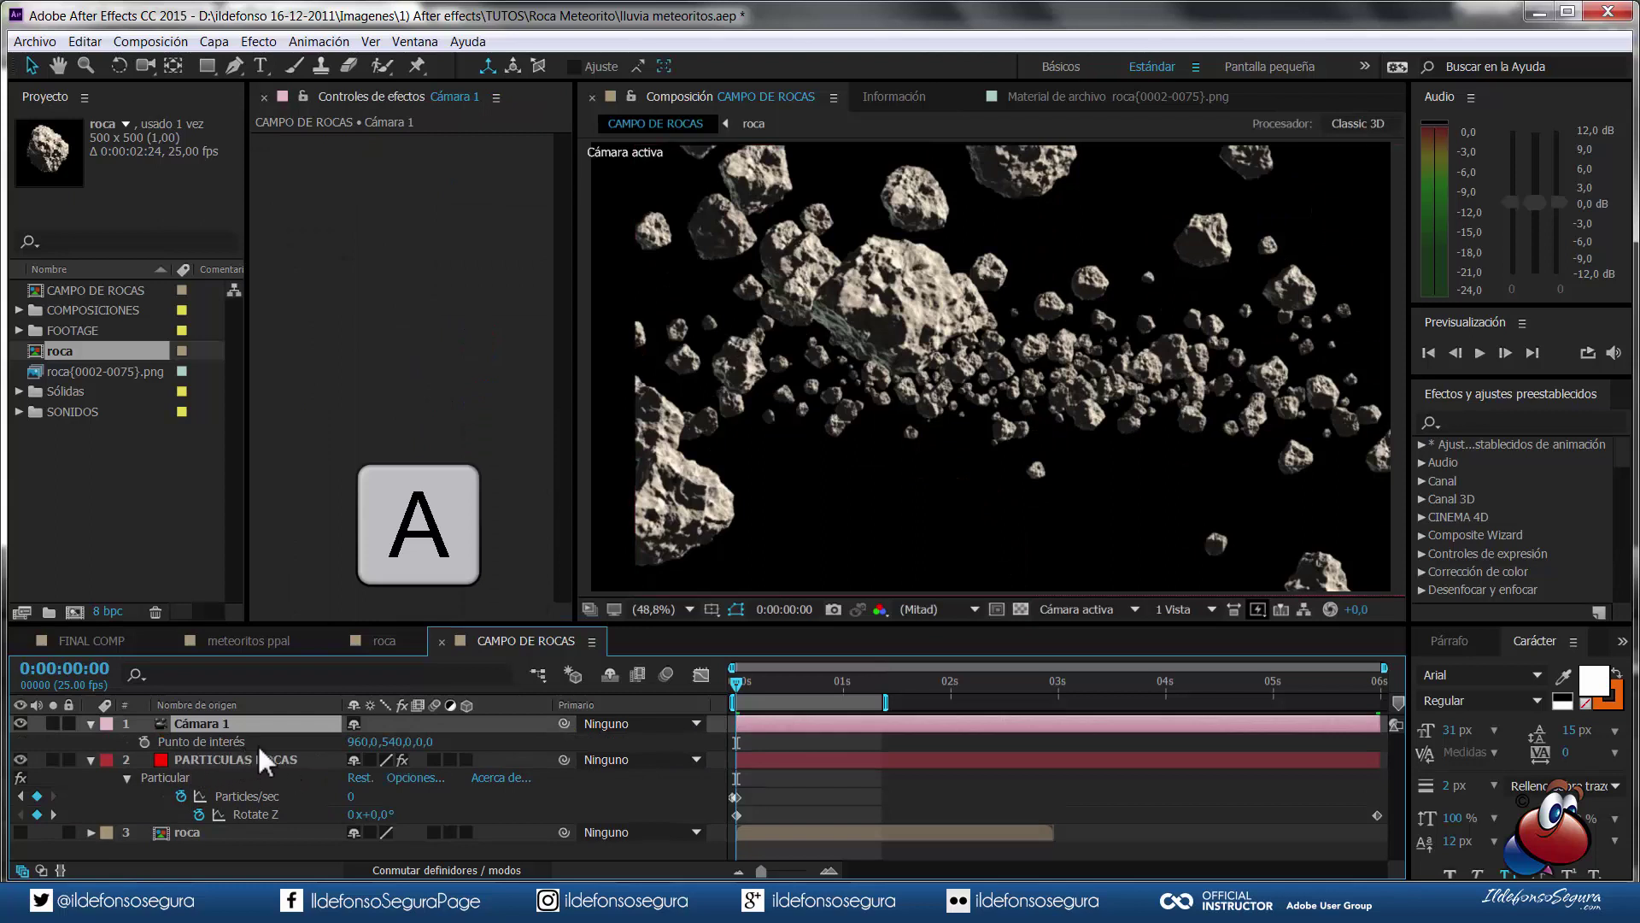
{"action": "left_click", "coordinate": [1116, 605]}
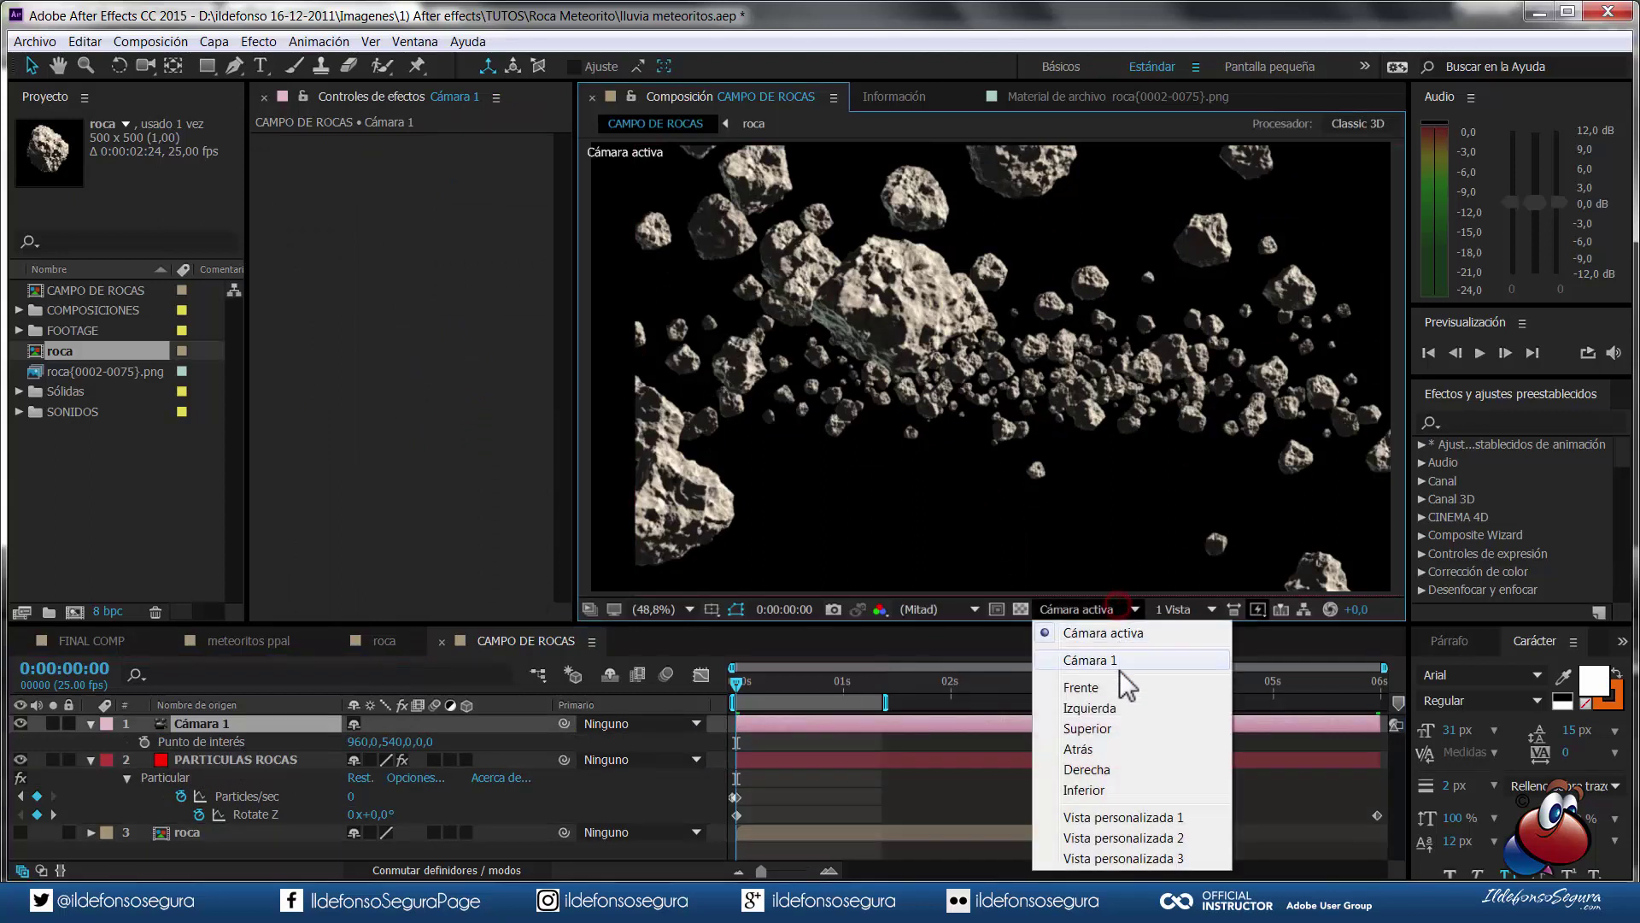
{"action": "left_click", "coordinate": [1111, 728]}
- Zoom the viewer to 12.5% and keyframe Cámara 1's point of interest from Z 0 to 1900
{"action": "key", "text": "comma"}
{"action": "key", "text": "comma"}
{"action": "key", "text": "comma"}
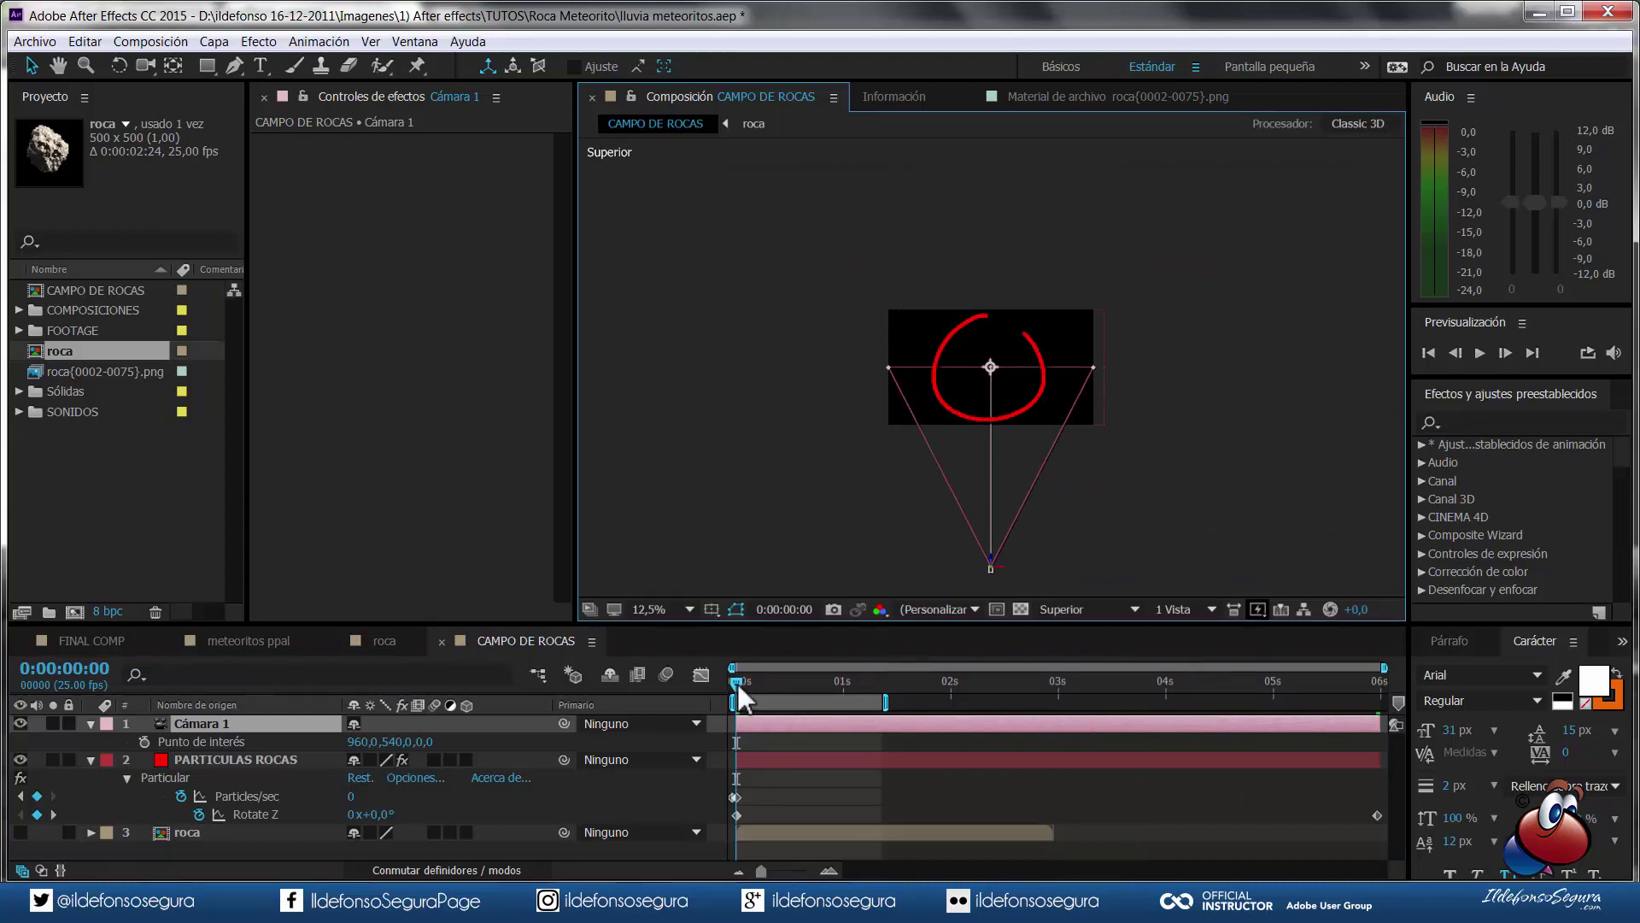
{"action": "left_click", "coordinate": [144, 742]}
{"action": "left_click_drag", "start_coordinate": [758, 682], "coordinate": [1485, 690]}
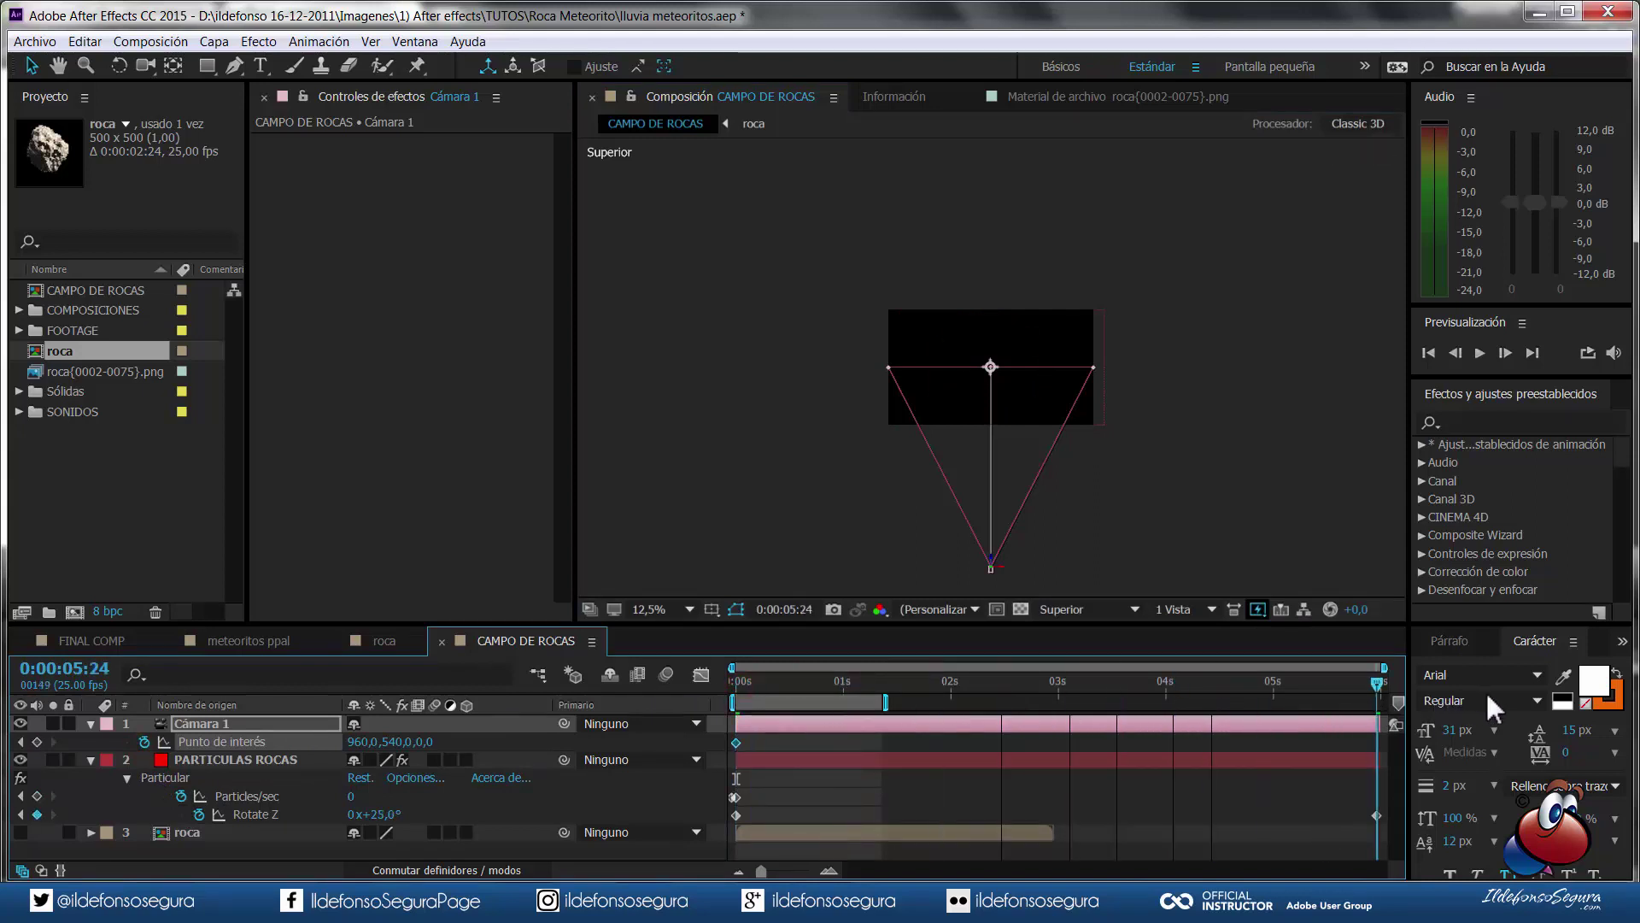
{"action": "left_click_drag", "start_coordinate": [427, 744], "coordinate": [1324, 697]}
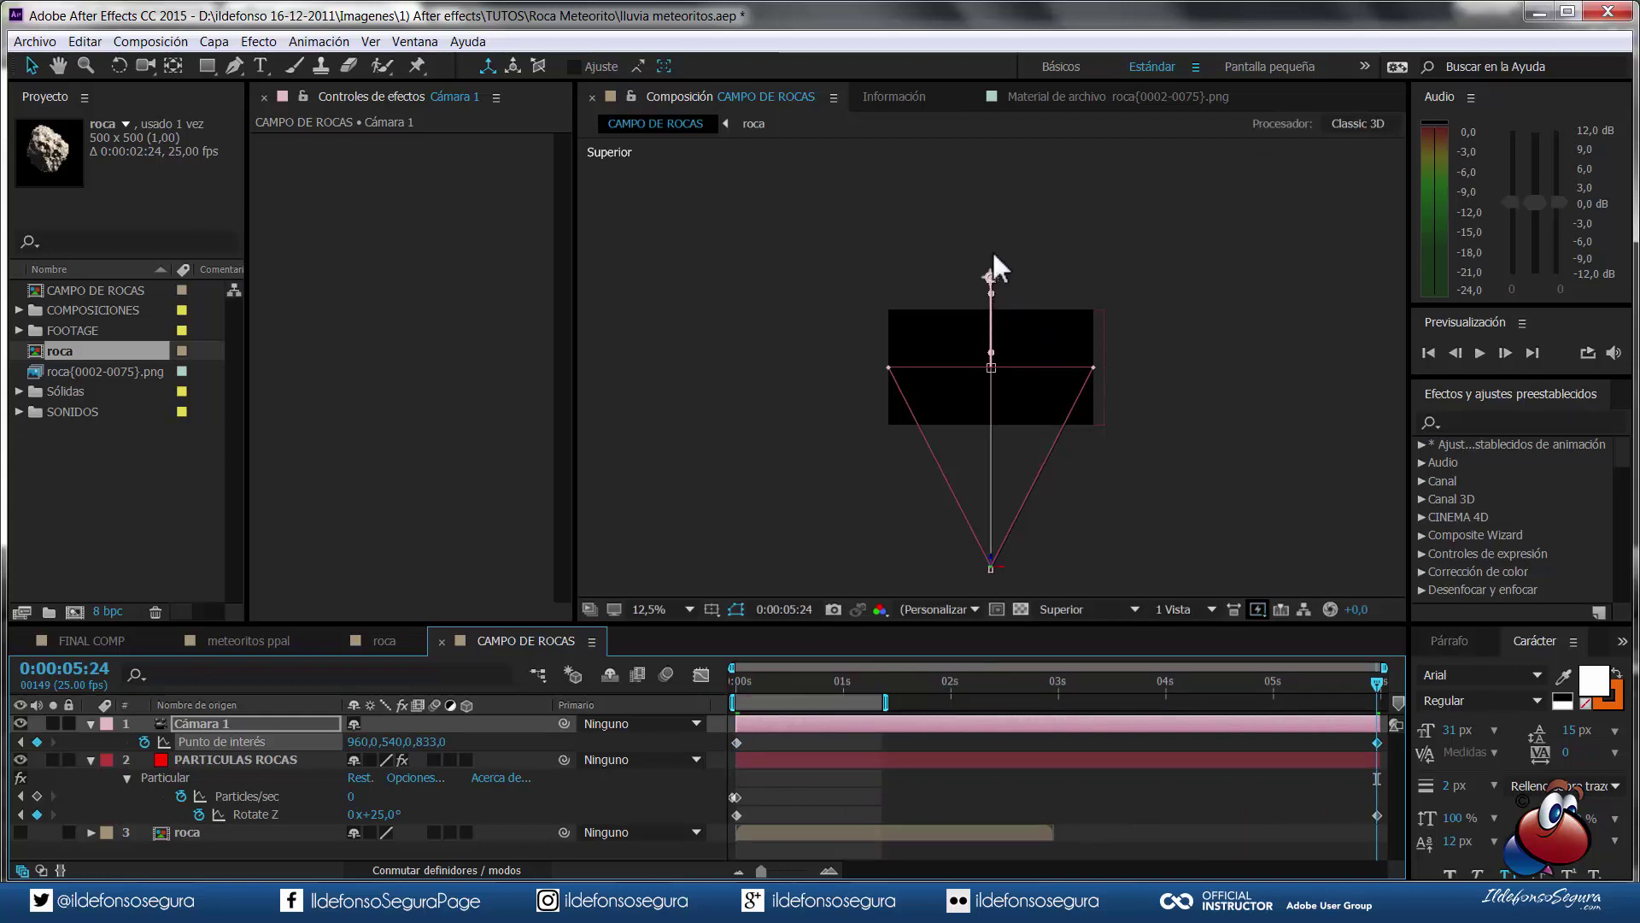
{"action": "left_click", "coordinate": [427, 743]}
{"action": "type", "text": "18"}
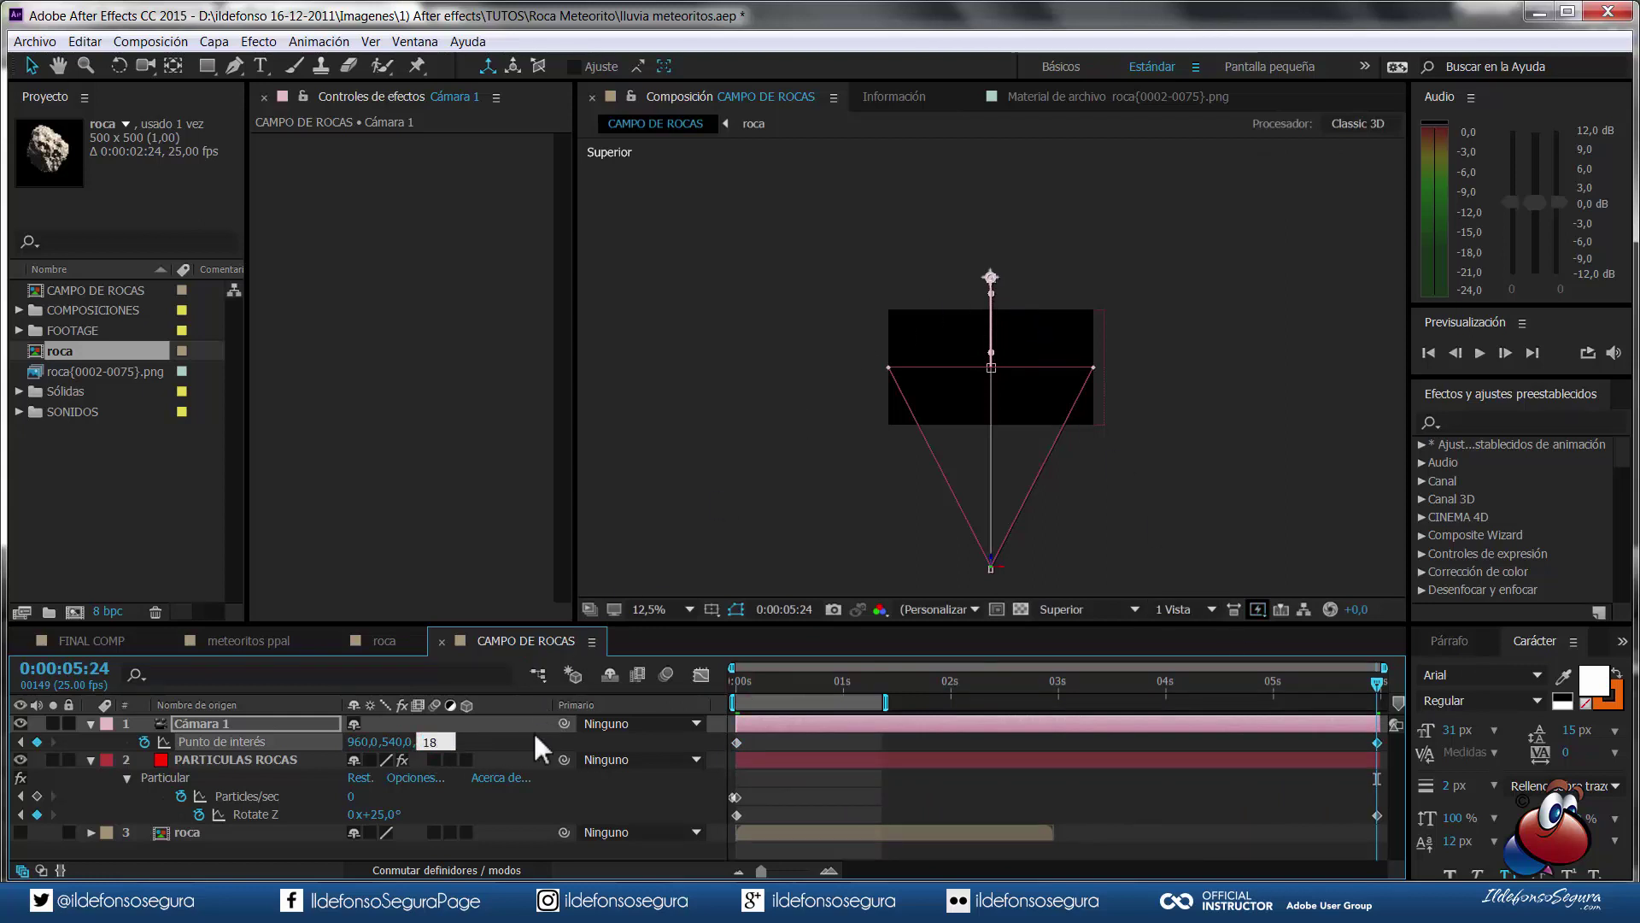
{"action": "key", "text": "BackSpace"}
{"action": "type", "text": "900"}
{"action": "key", "text": "Return"}
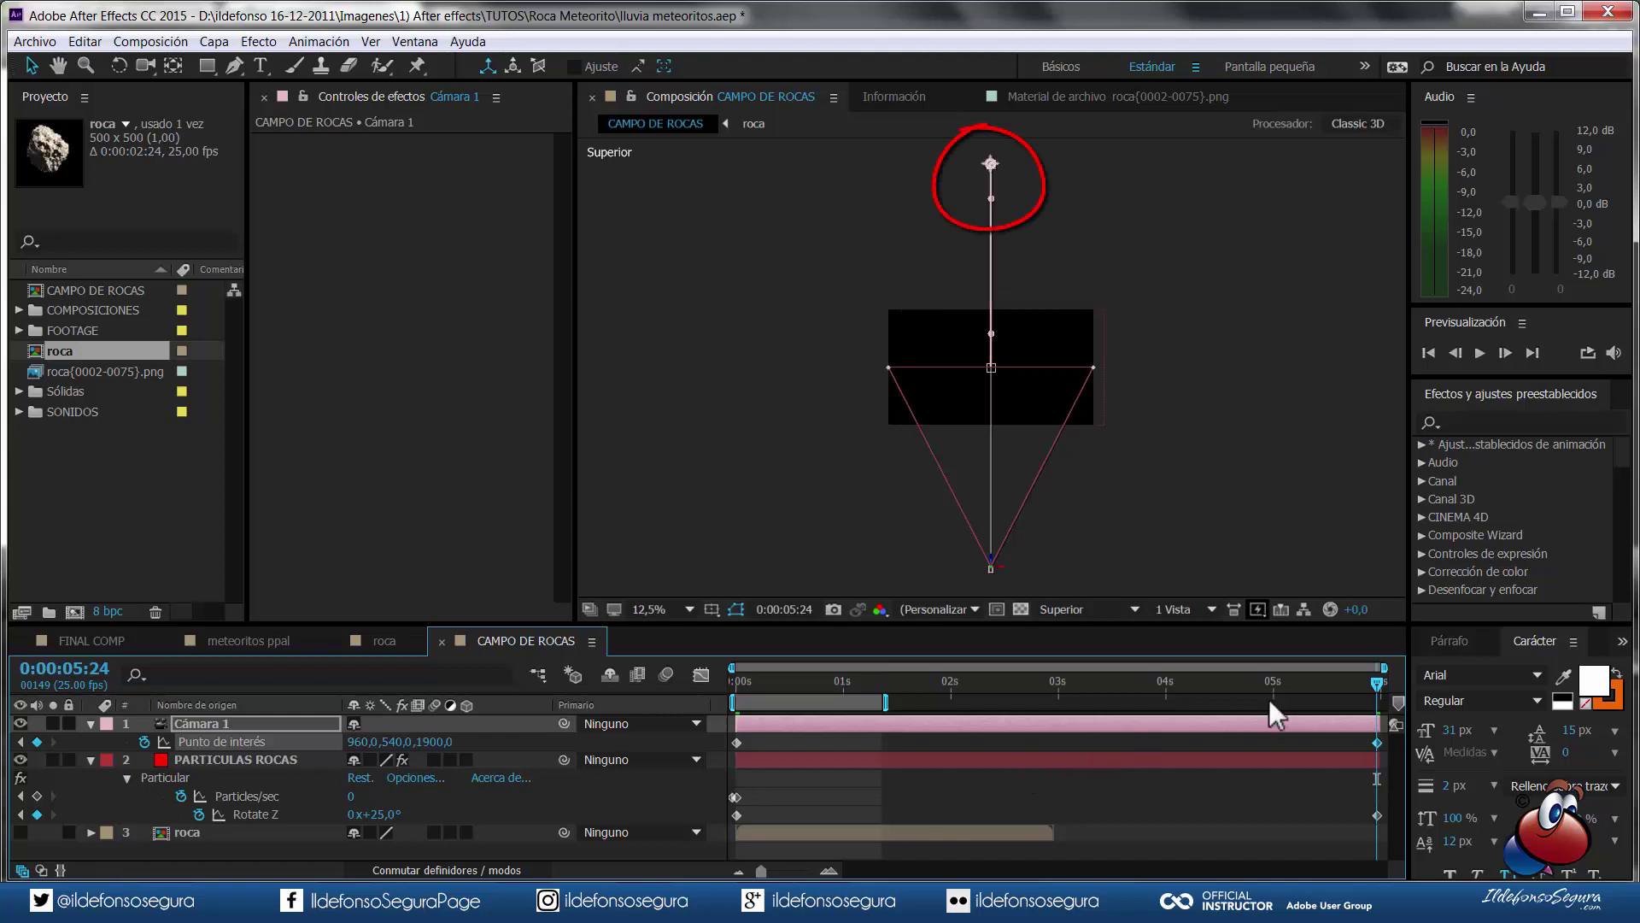
{"action": "left_click_drag", "start_coordinate": [1371, 681], "coordinate": [656, 664]}
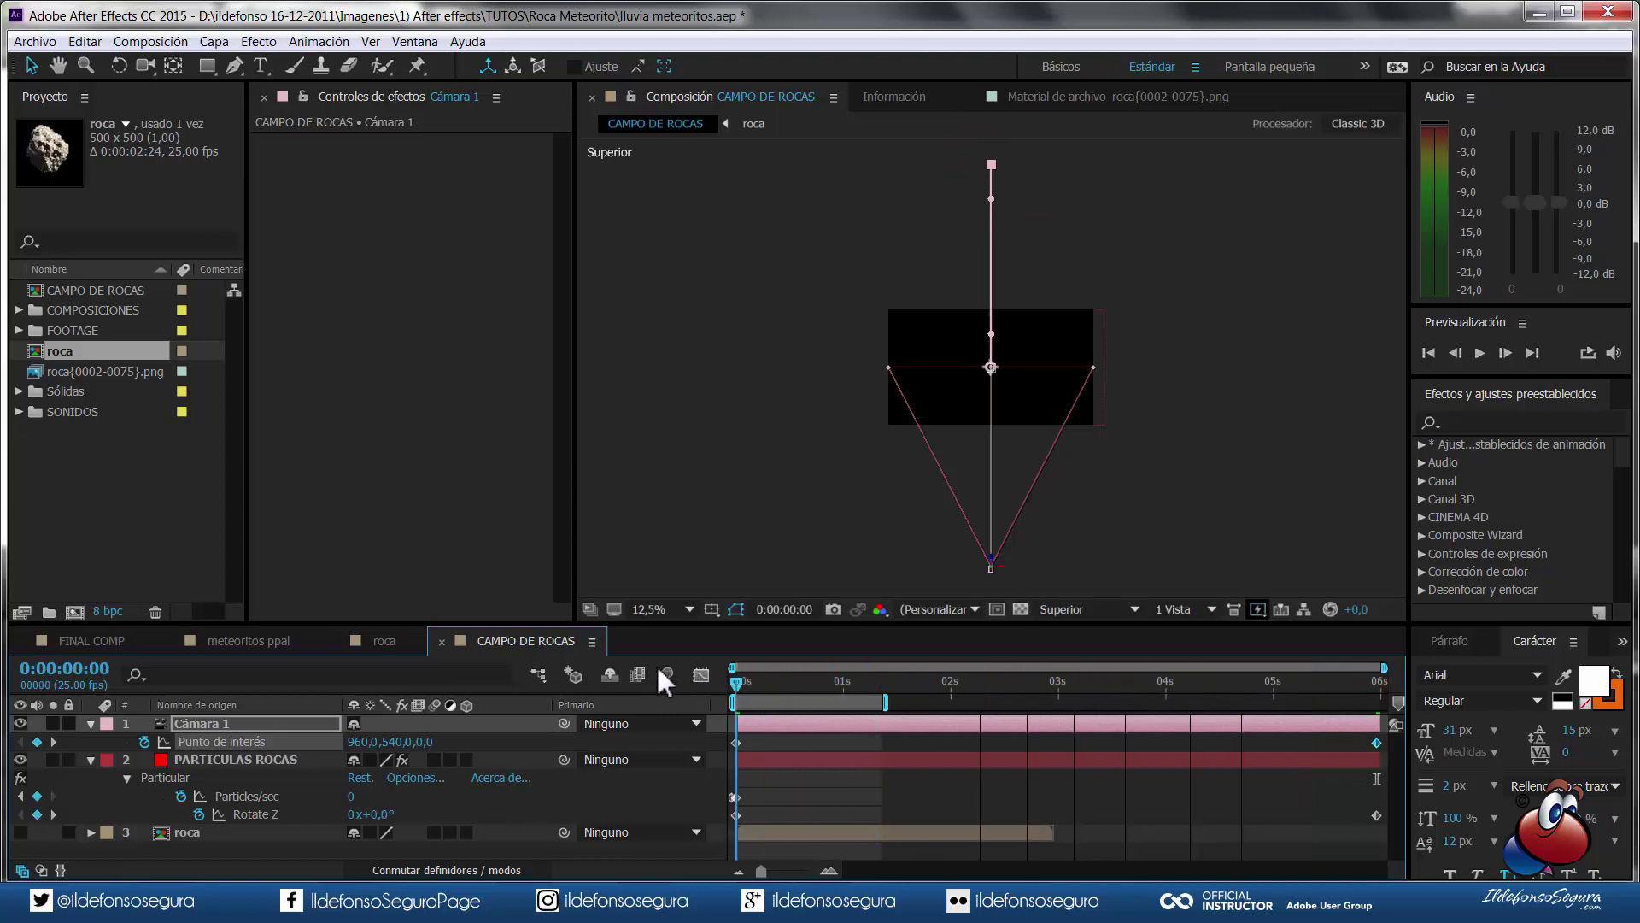
- Show Cámara 1's position and keyframe its Z at -1600 on the first frame
{"action": "left_click", "coordinate": [247, 723]}
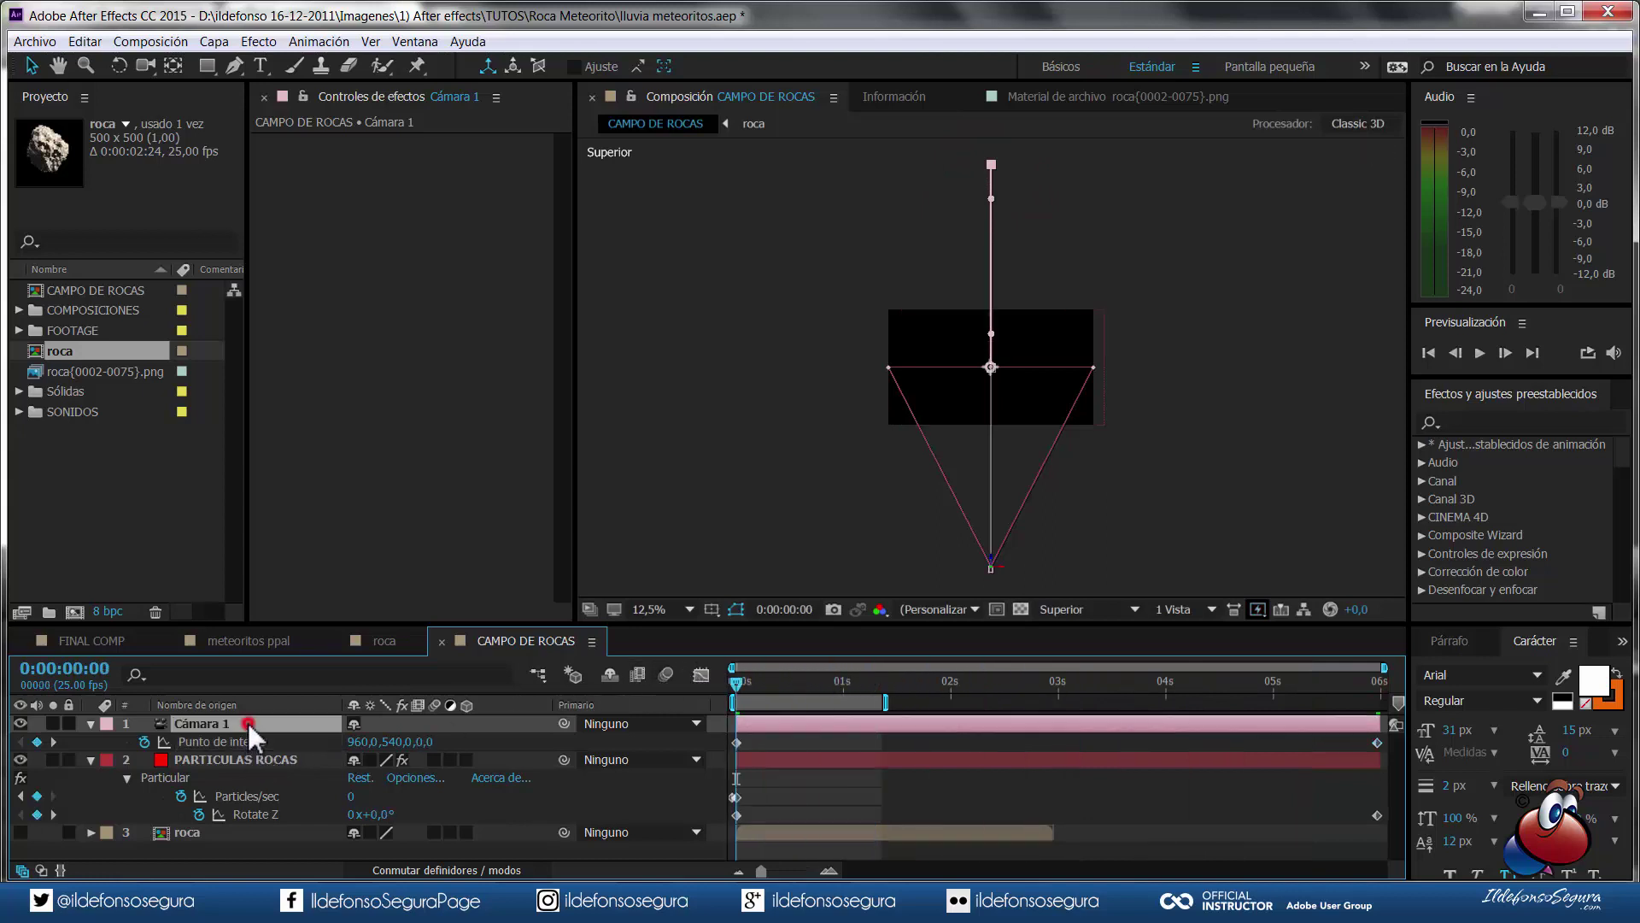
{"action": "key", "text": "shift+p"}
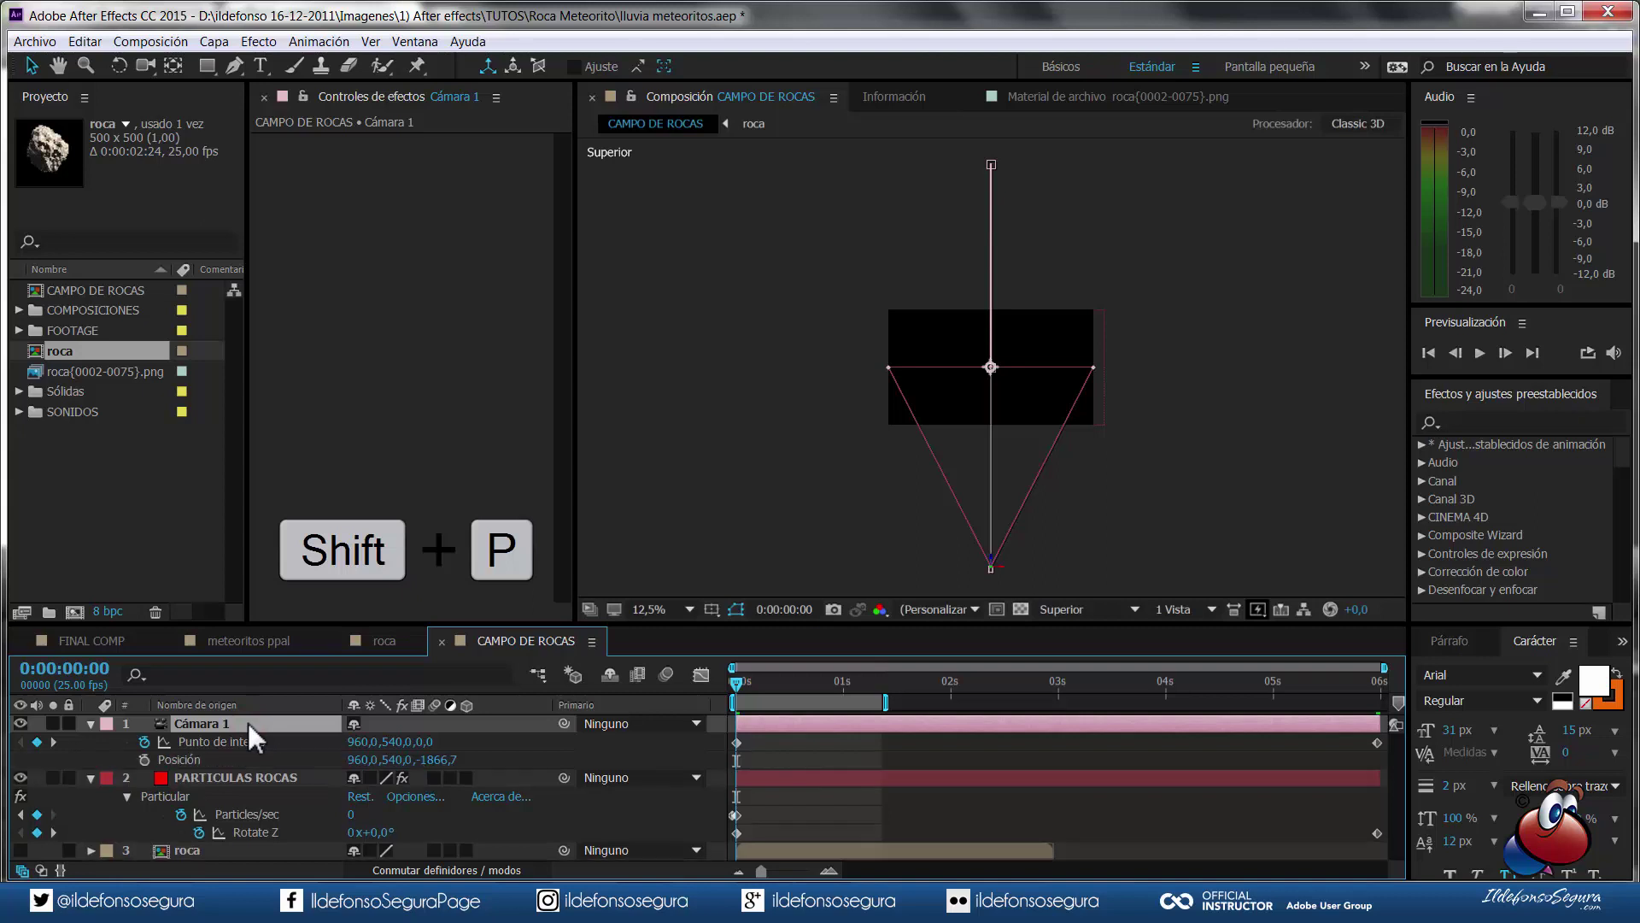
{"action": "left_click", "coordinate": [144, 759]}
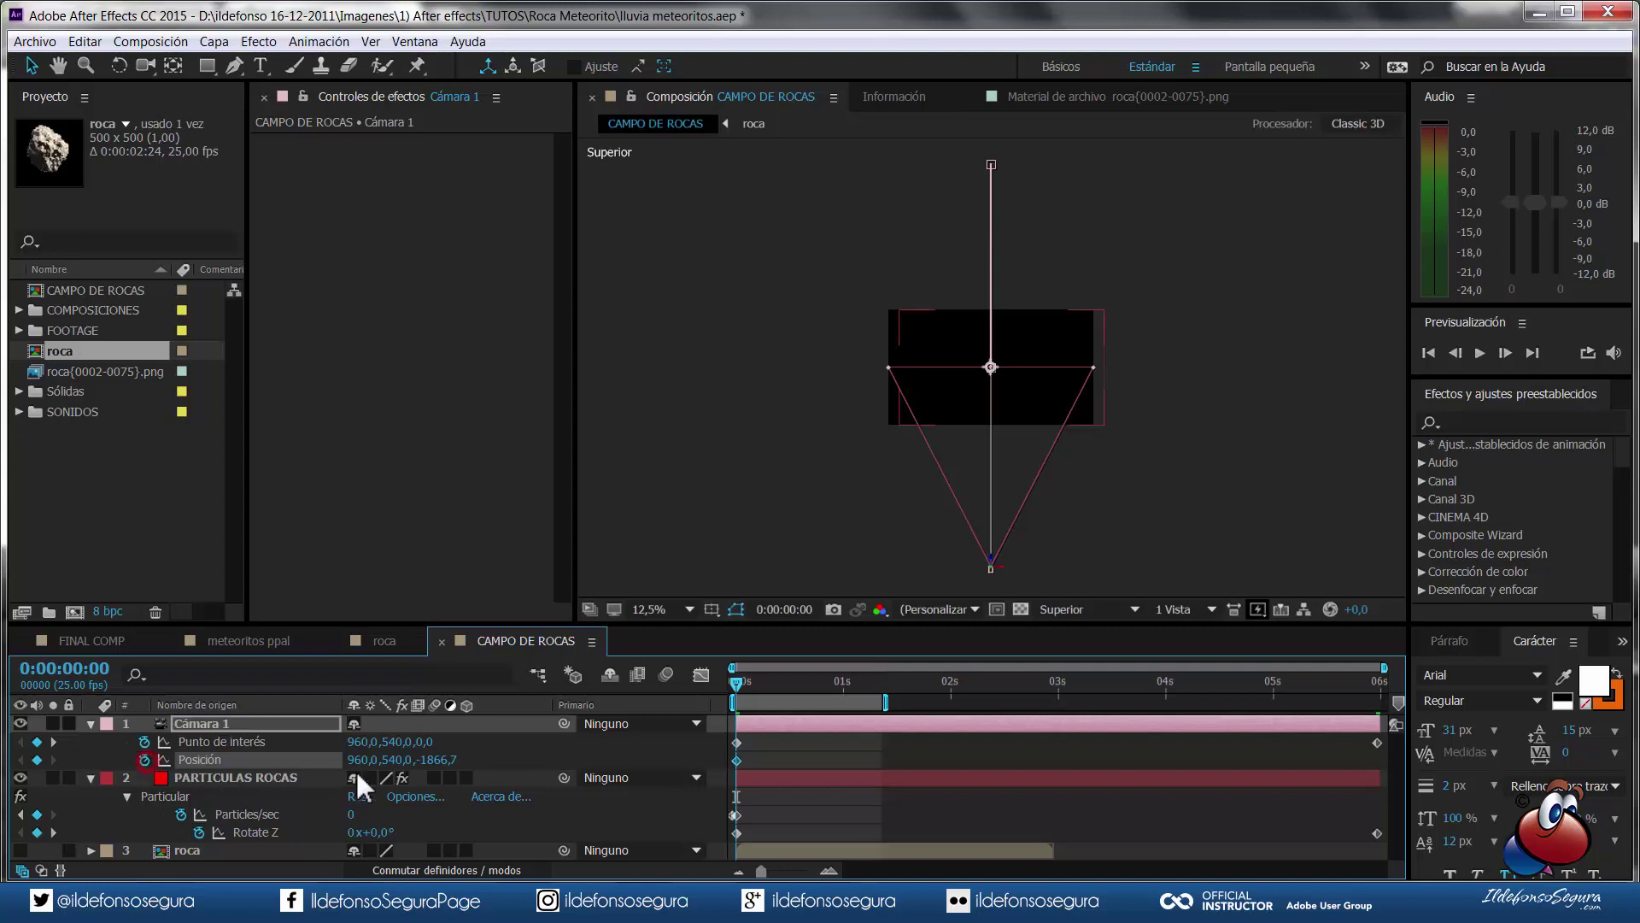
{"action": "left_click", "coordinate": [431, 759]}
{"action": "type", "text": "-1600"}
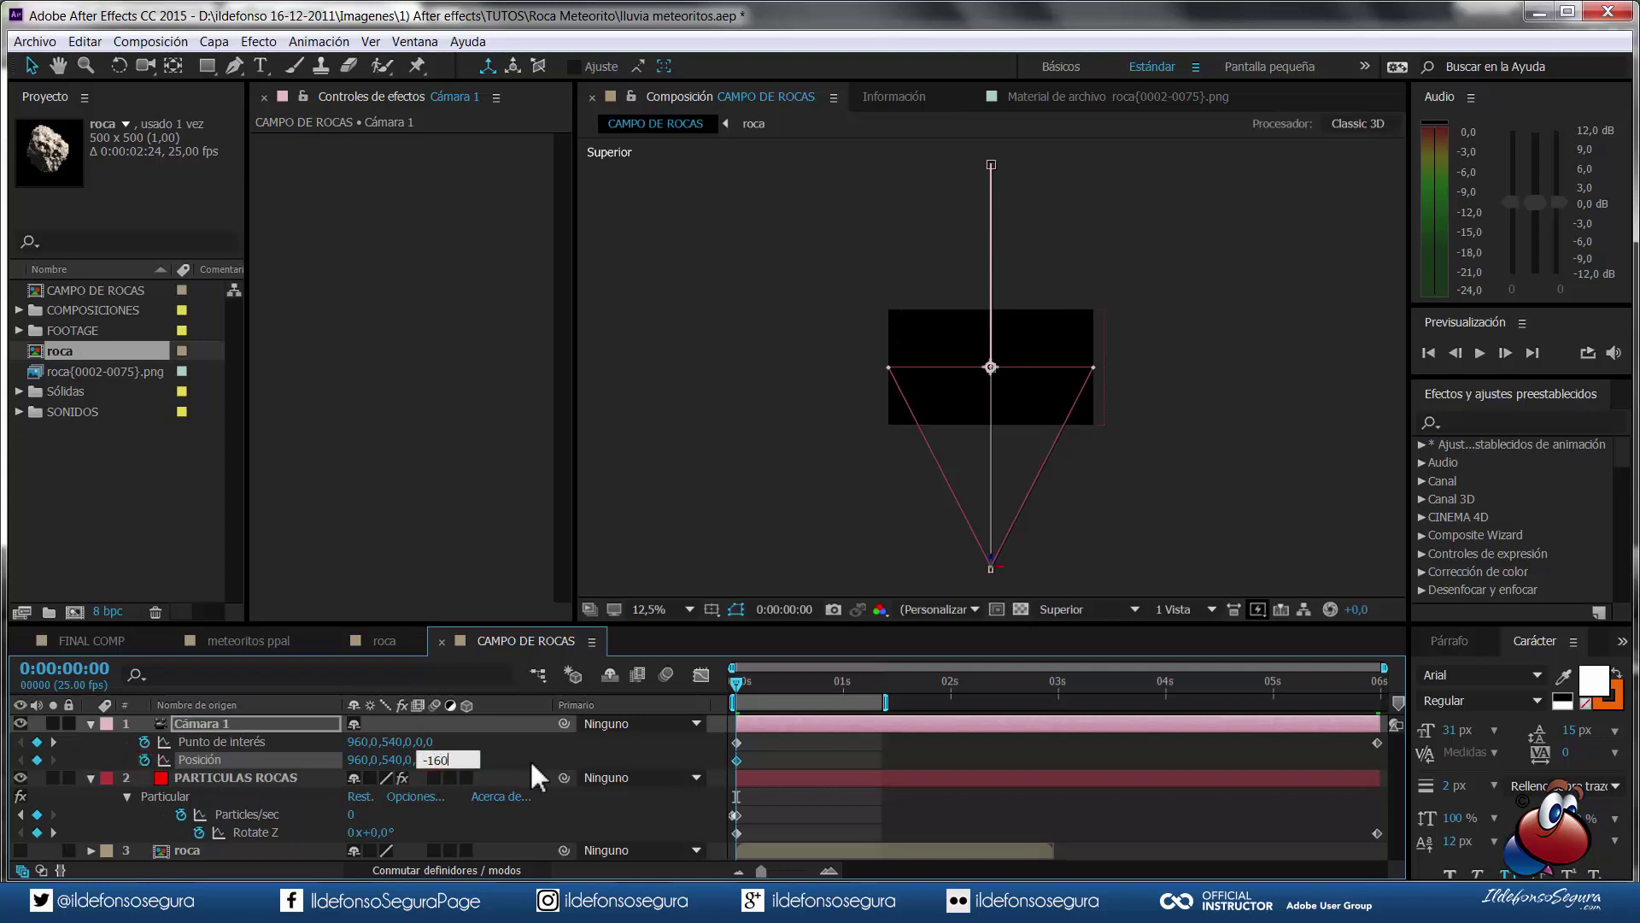
{"action": "key", "text": "Return"}
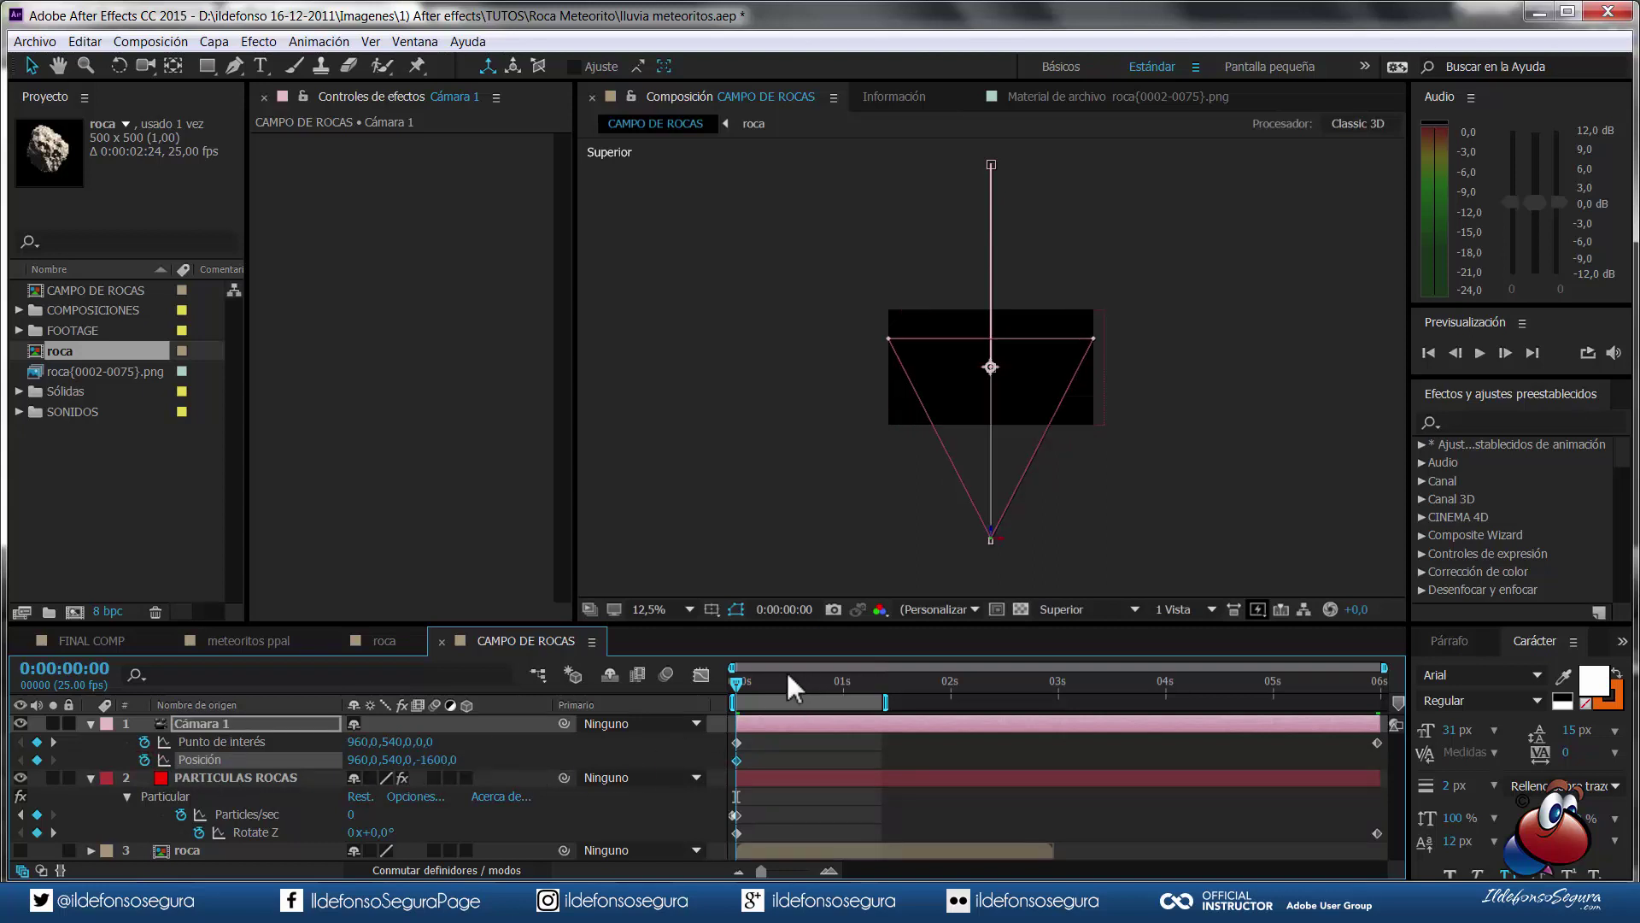
- At the end of the comp set the camera's Z position to 400, then scrub back
{"action": "left_click_drag", "start_coordinate": [752, 682], "coordinate": [1295, 704]}
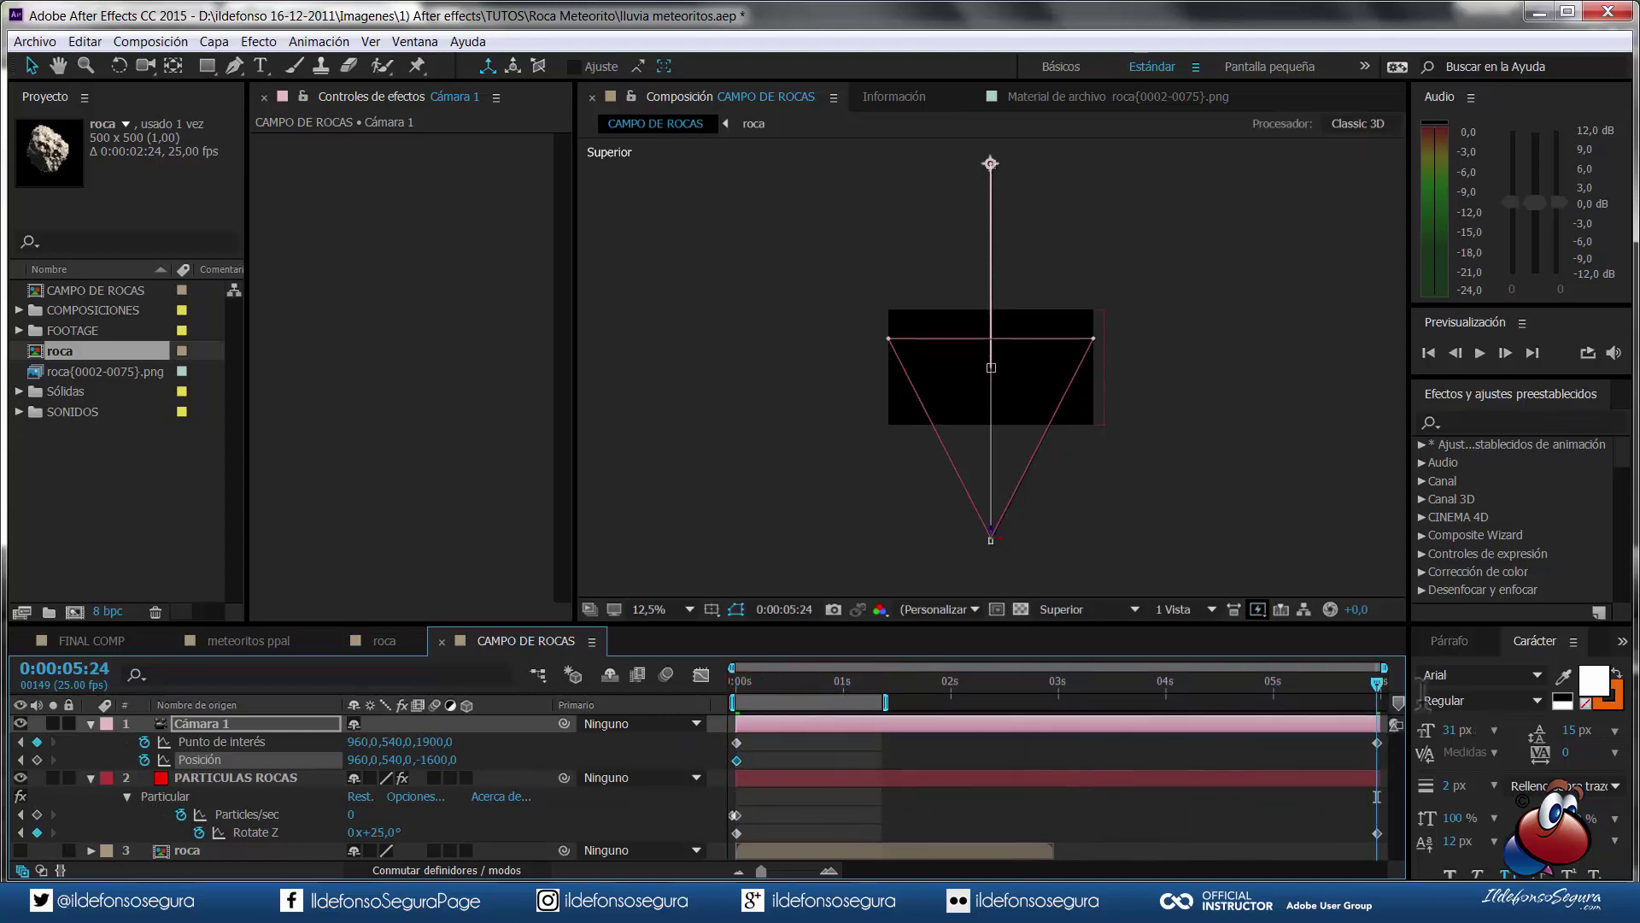
{"action": "left_click_drag", "start_coordinate": [450, 759], "coordinate": [444, 760]}
{"action": "left_click", "coordinate": [434, 760]}
{"action": "type", "text": "400"}
{"action": "key", "text": "Return"}
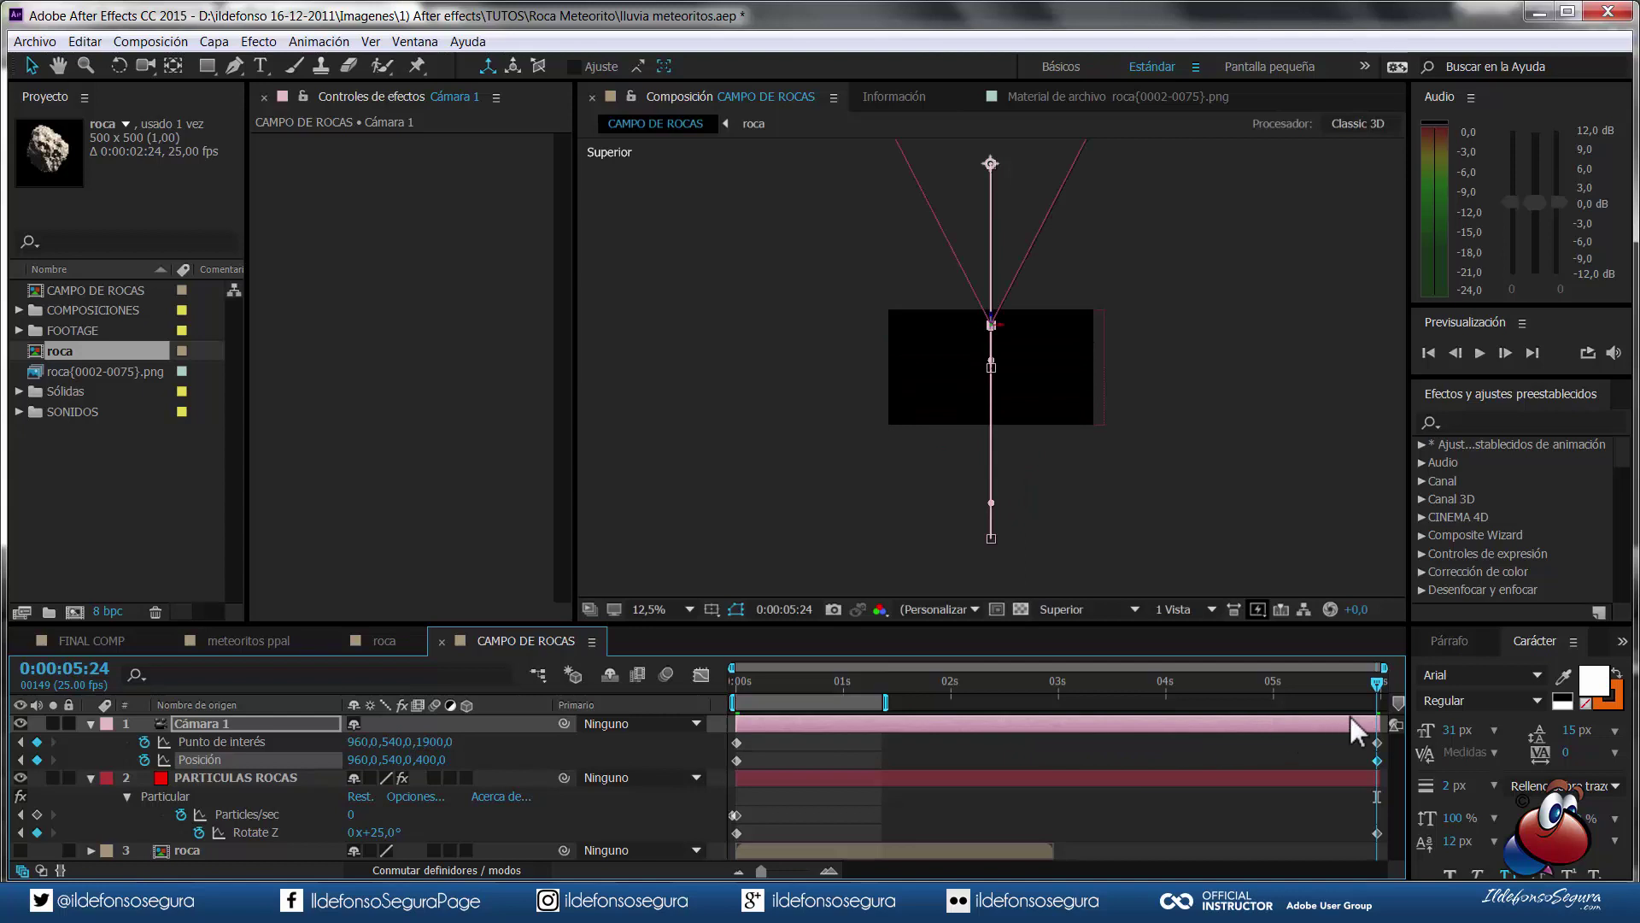
{"action": "mouse_move", "coordinate": [1379, 684]}
{"action": "left_mouse_down"}
{"action": "mouse_move", "coordinate": [1035, 686]}
{"action": "mouse_move", "coordinate": [644, 629]}
{"action": "mouse_move", "coordinate": [1197, 666]}
{"action": "mouse_move", "coordinate": [714, 660]}
{"action": "left_mouse_up"}
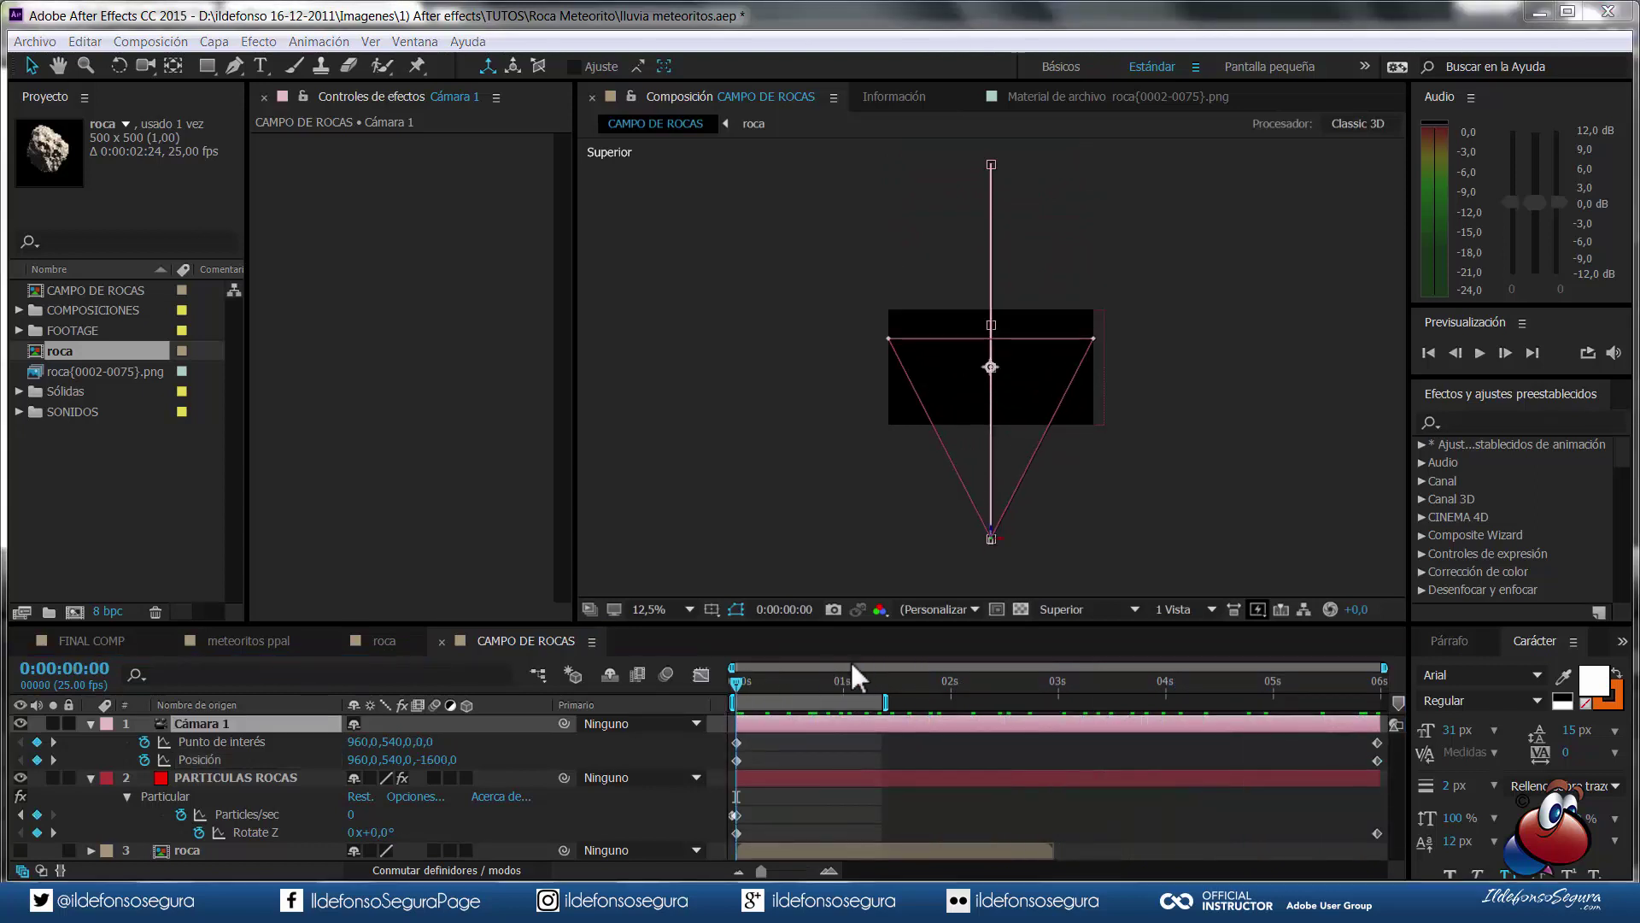
- Switch to the Active Camera view at Fit magnification, scrub the fly-through, and show the camera's rotation properties
{"action": "left_click", "coordinate": [1069, 609]}
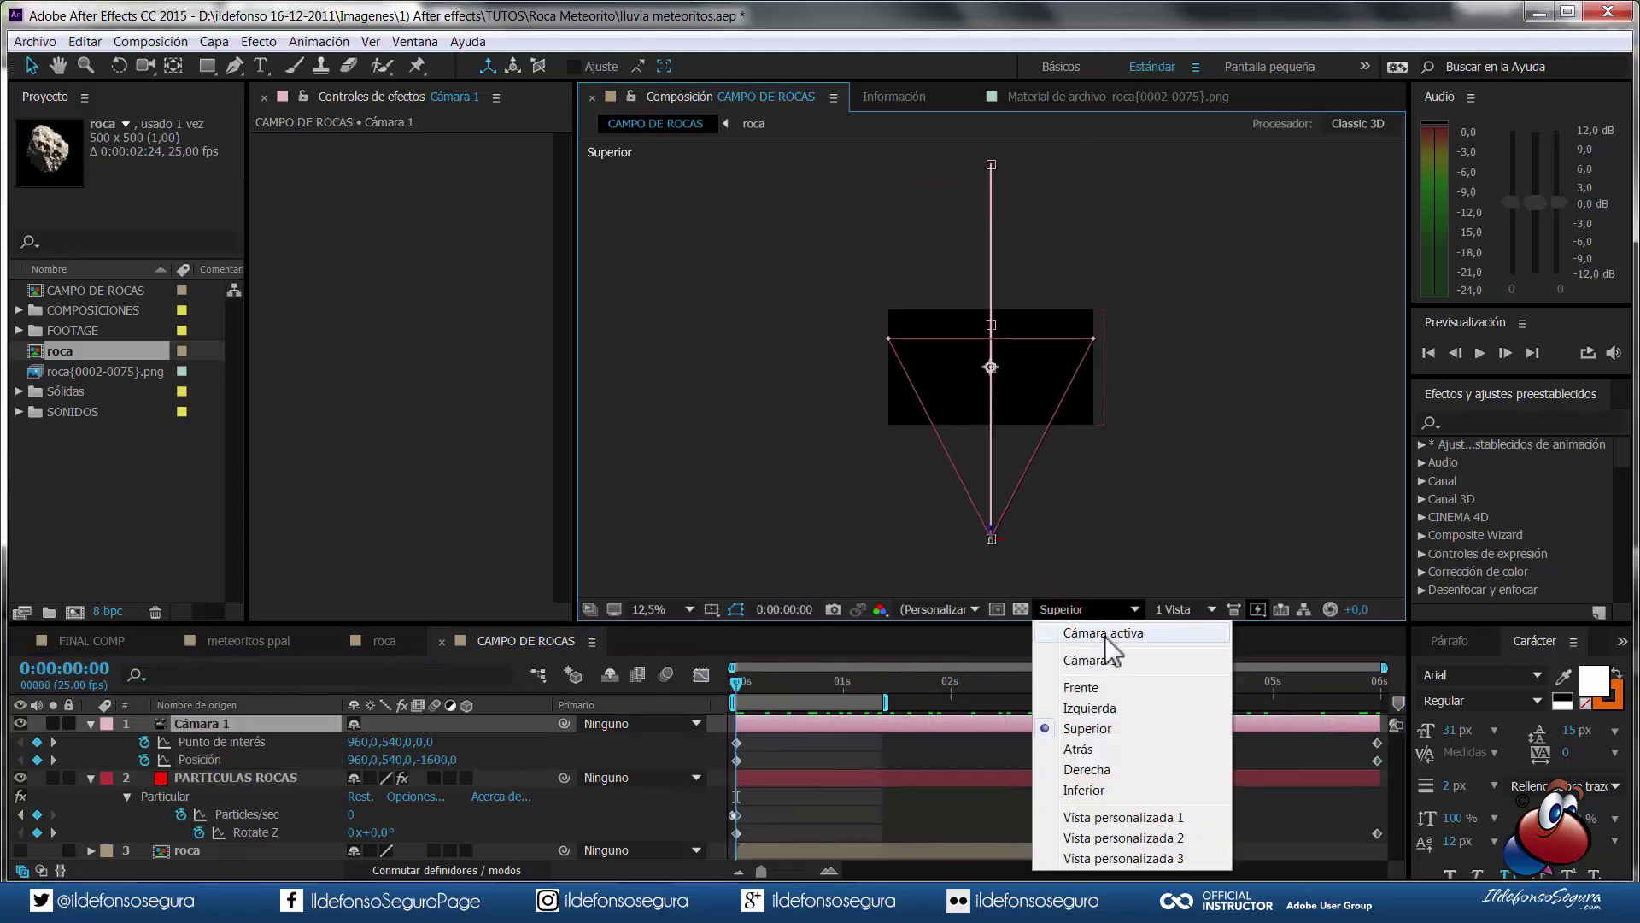
{"action": "left_click", "coordinate": [1102, 631]}
{"action": "left_click", "coordinate": [665, 609]}
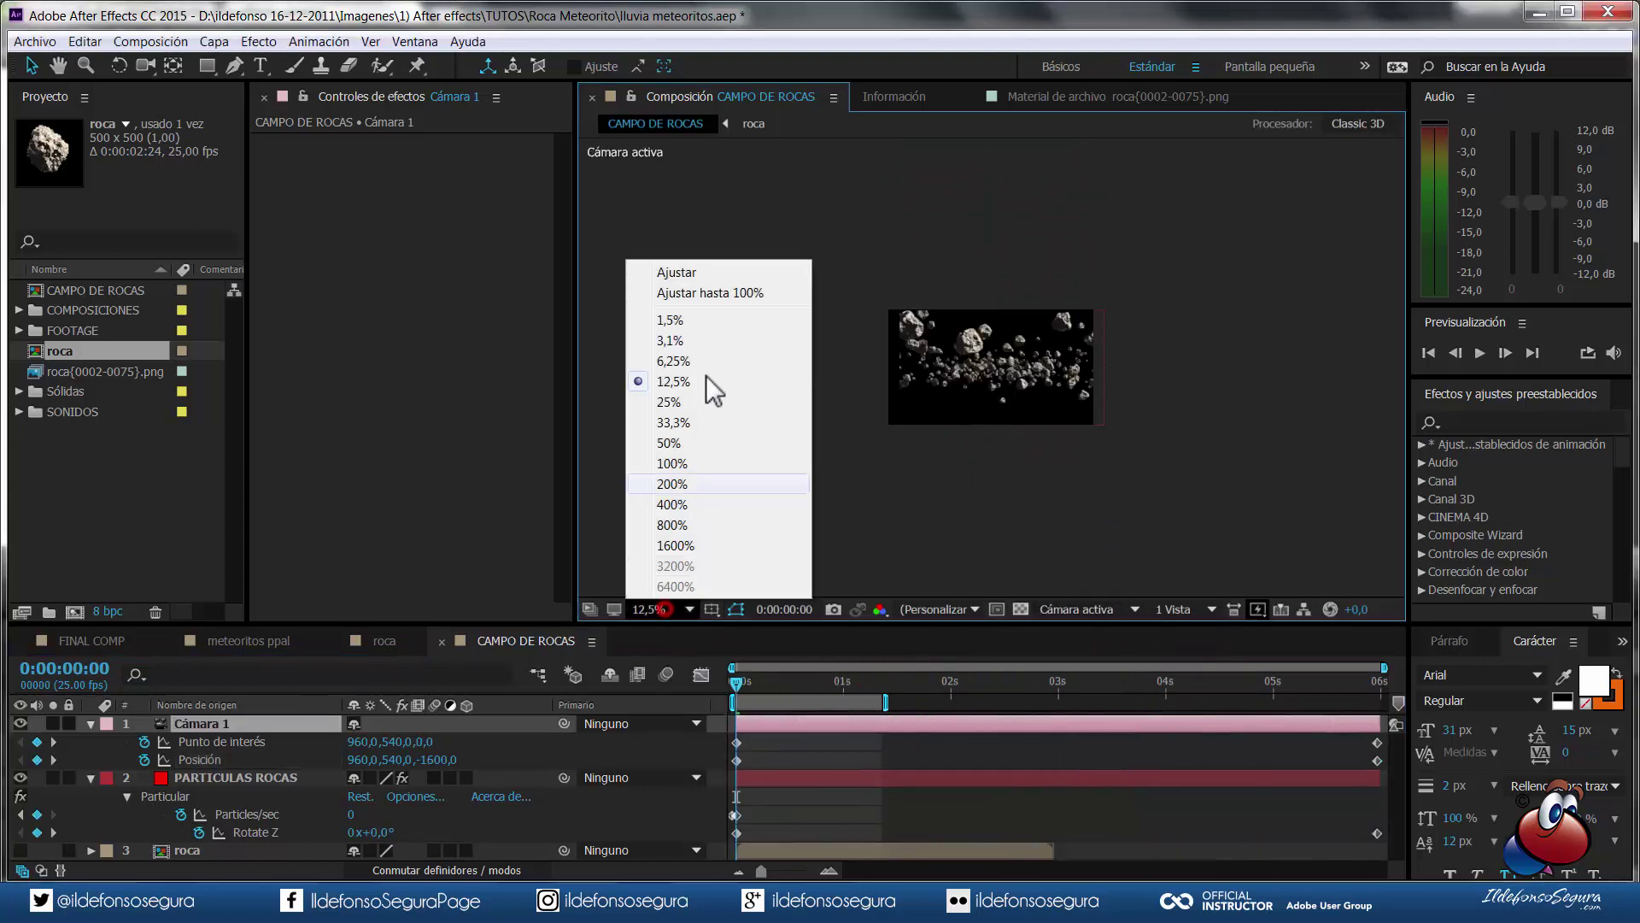
{"action": "left_click", "coordinate": [675, 271]}
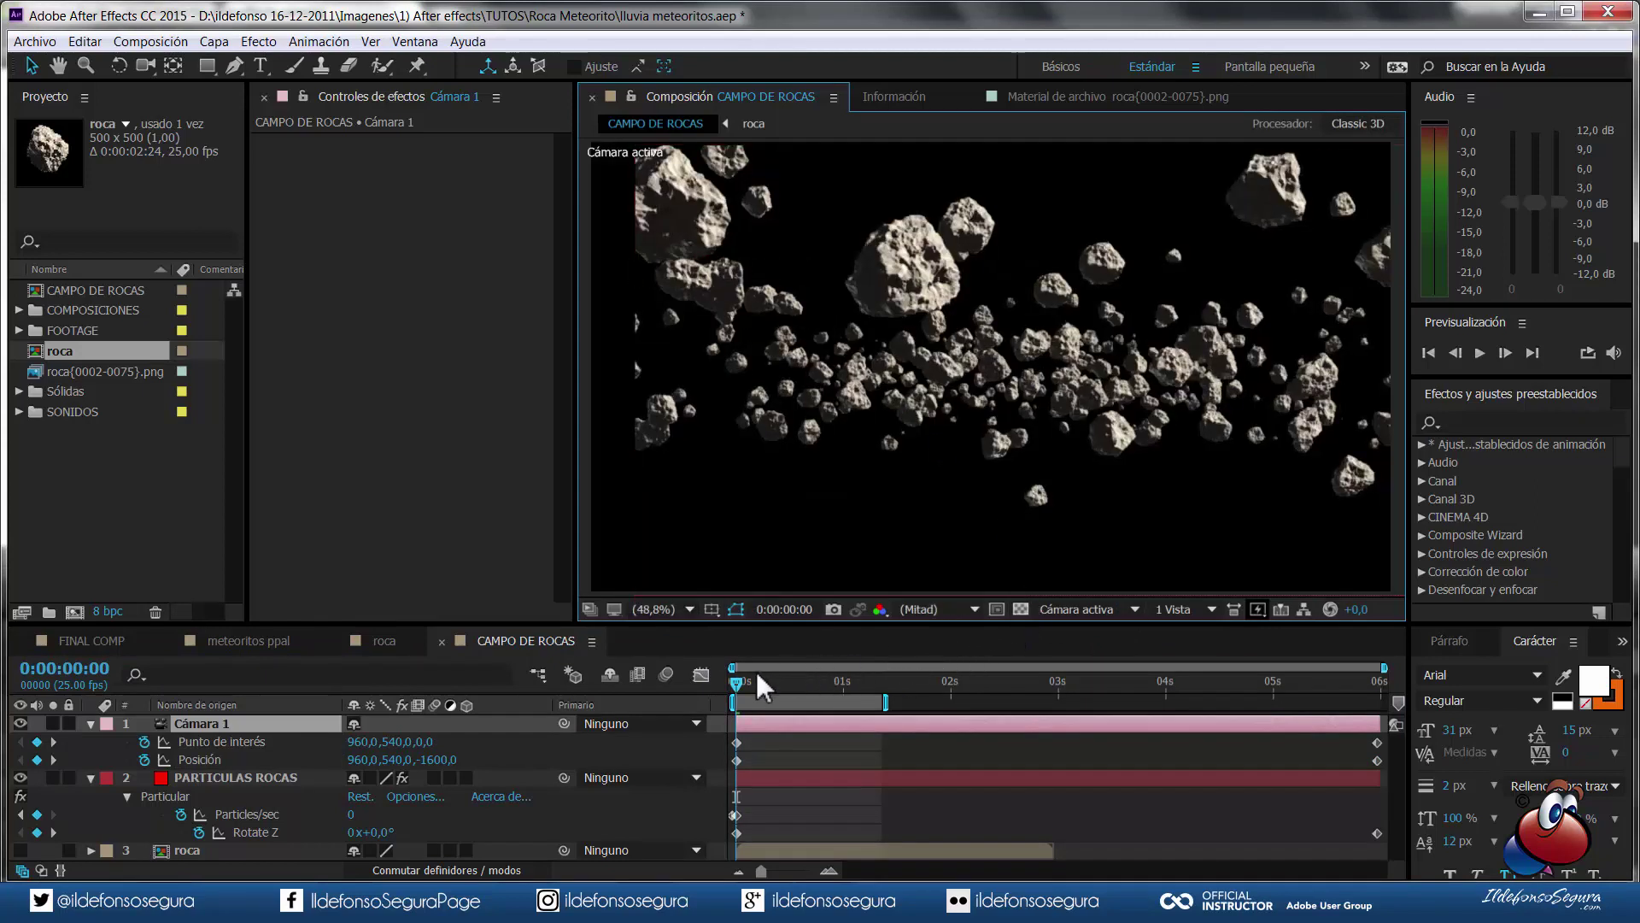
{"action": "mouse_move", "coordinate": [746, 681]}
{"action": "left_mouse_down"}
{"action": "mouse_move", "coordinate": [1342, 706]}
{"action": "mouse_move", "coordinate": [905, 688]}
{"action": "left_mouse_up"}
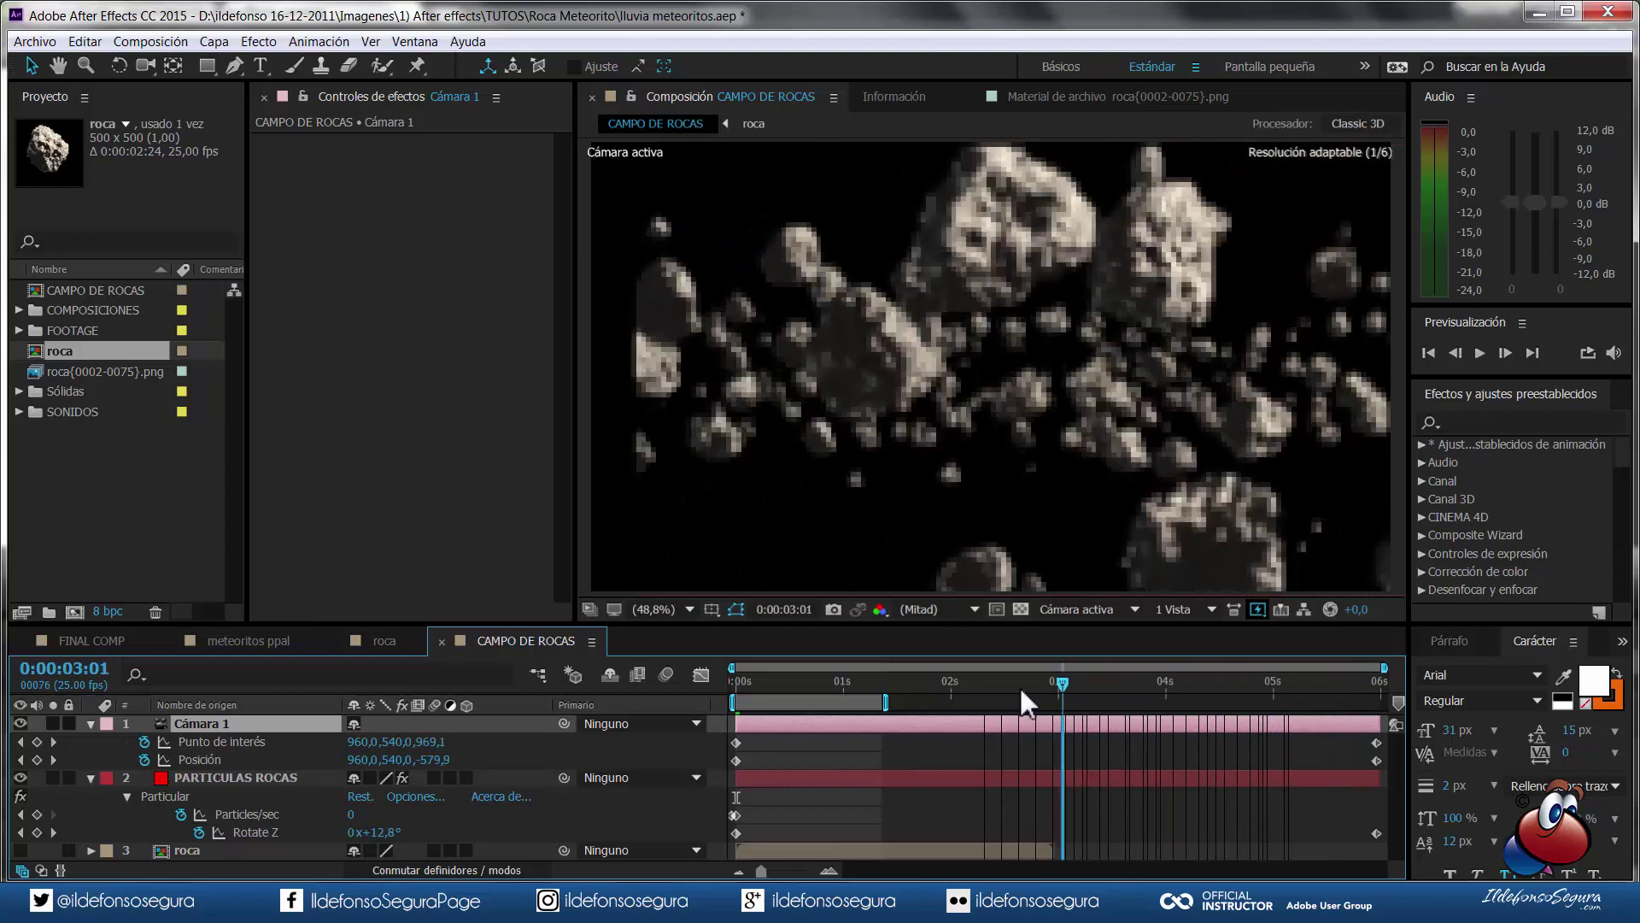
{"action": "left_click_drag", "start_coordinate": [905, 688], "coordinate": [681, 675]}
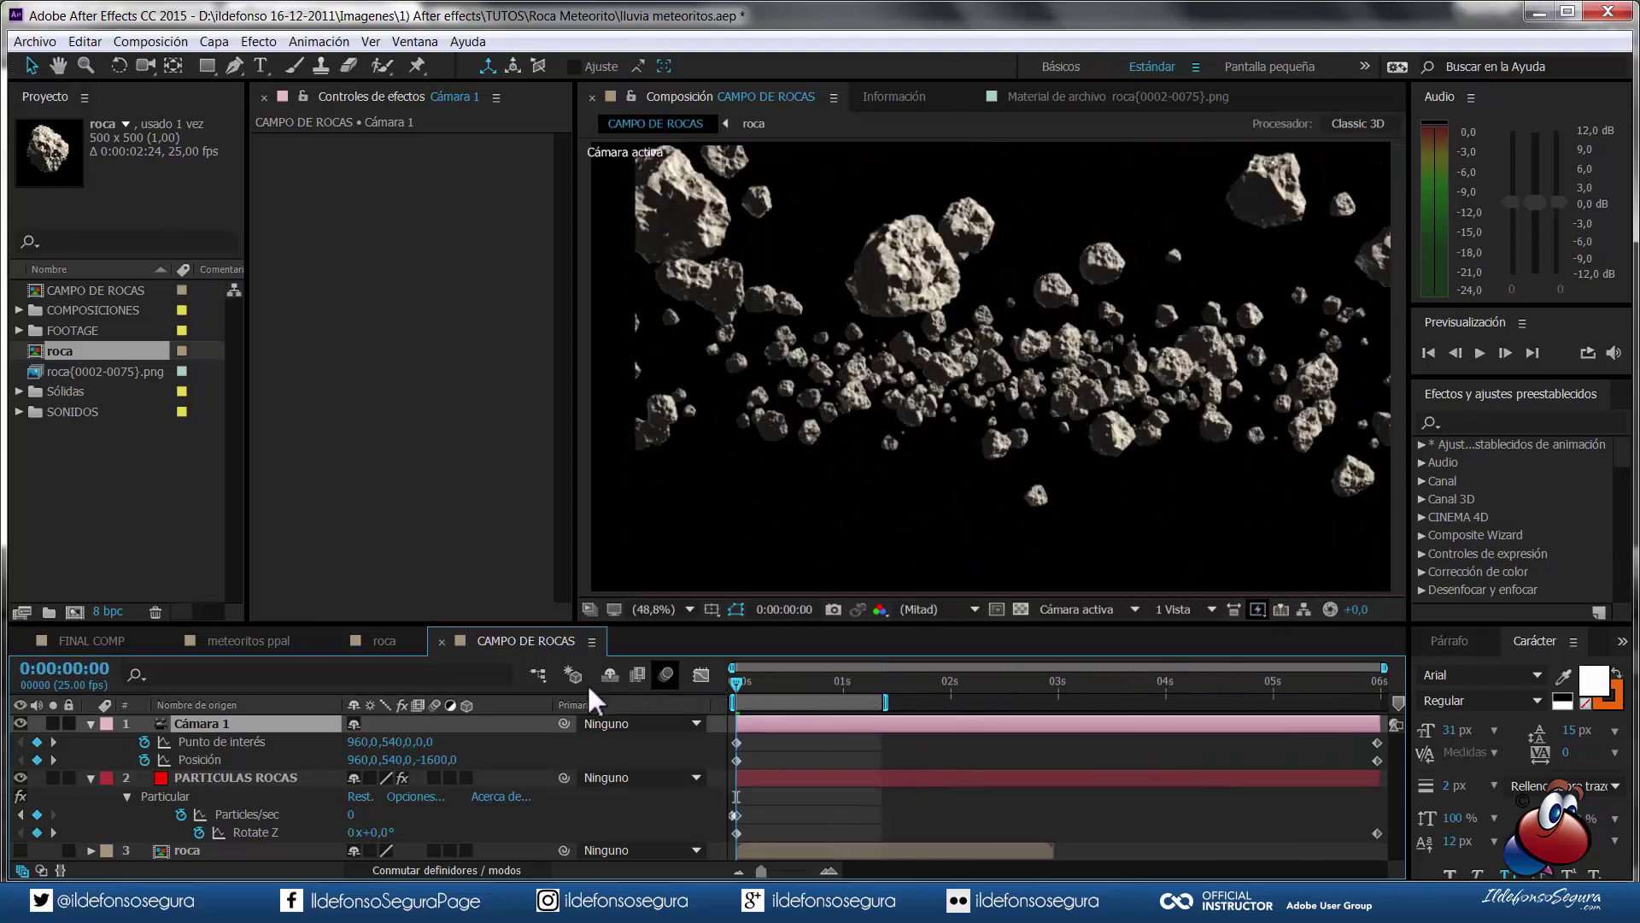
{"action": "key", "text": "shift+r"}
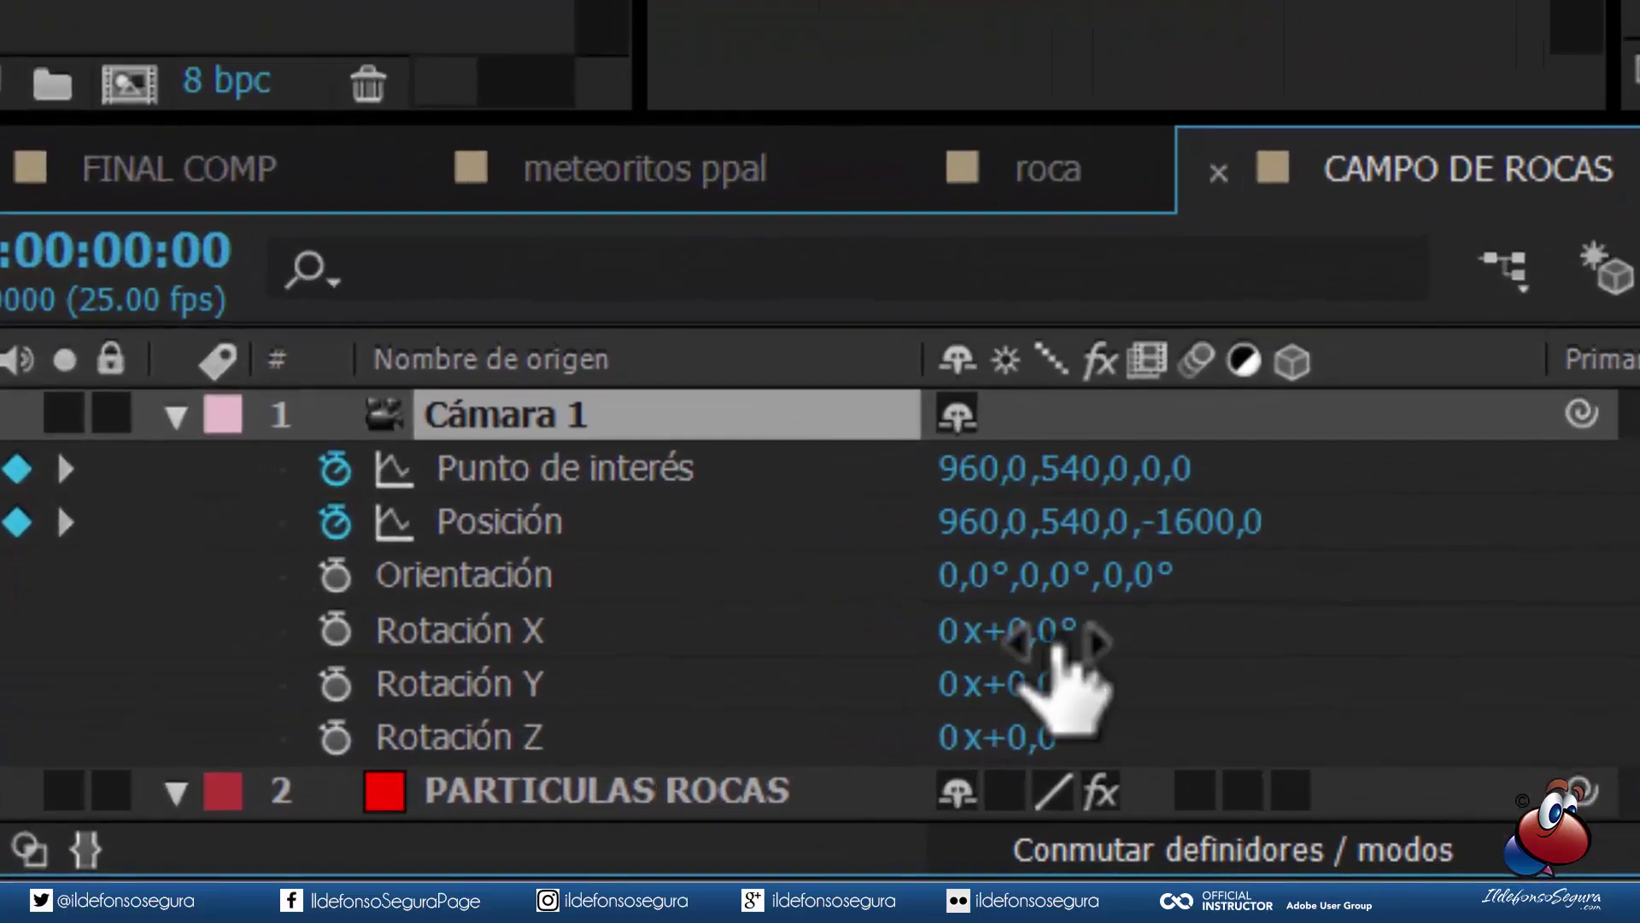
- Set the camera's starting rotation to X 4°, Y -4°, Z -13° and keyframe all three
{"action": "left_click", "coordinate": [1049, 637]}
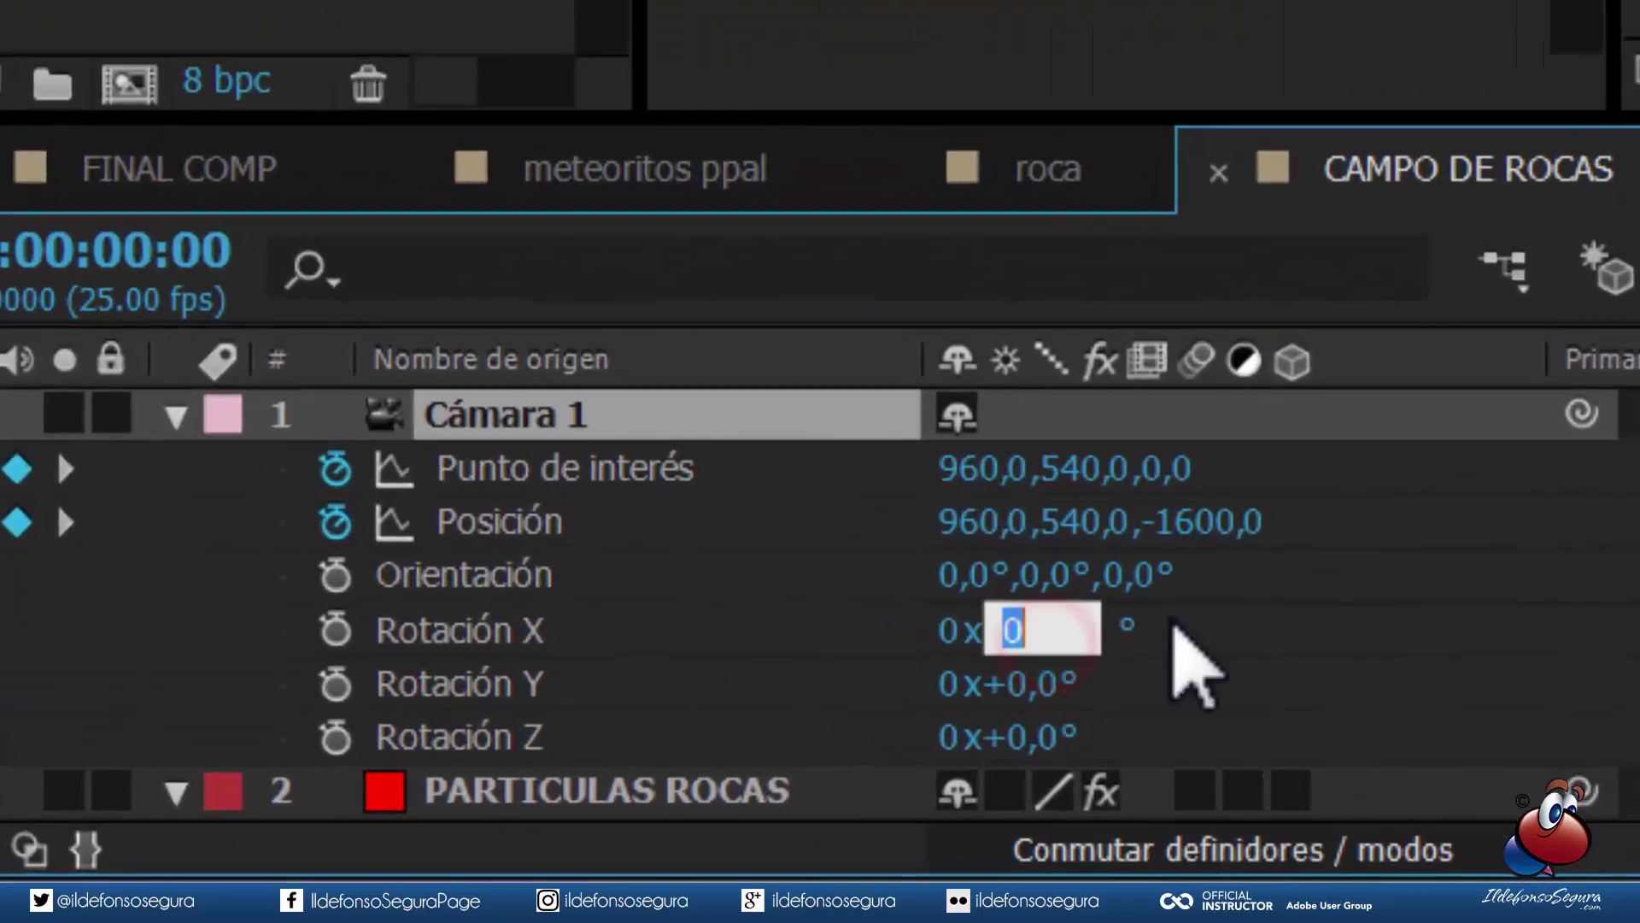
{"action": "type", "text": "4"}
{"action": "key", "text": "Tab"}
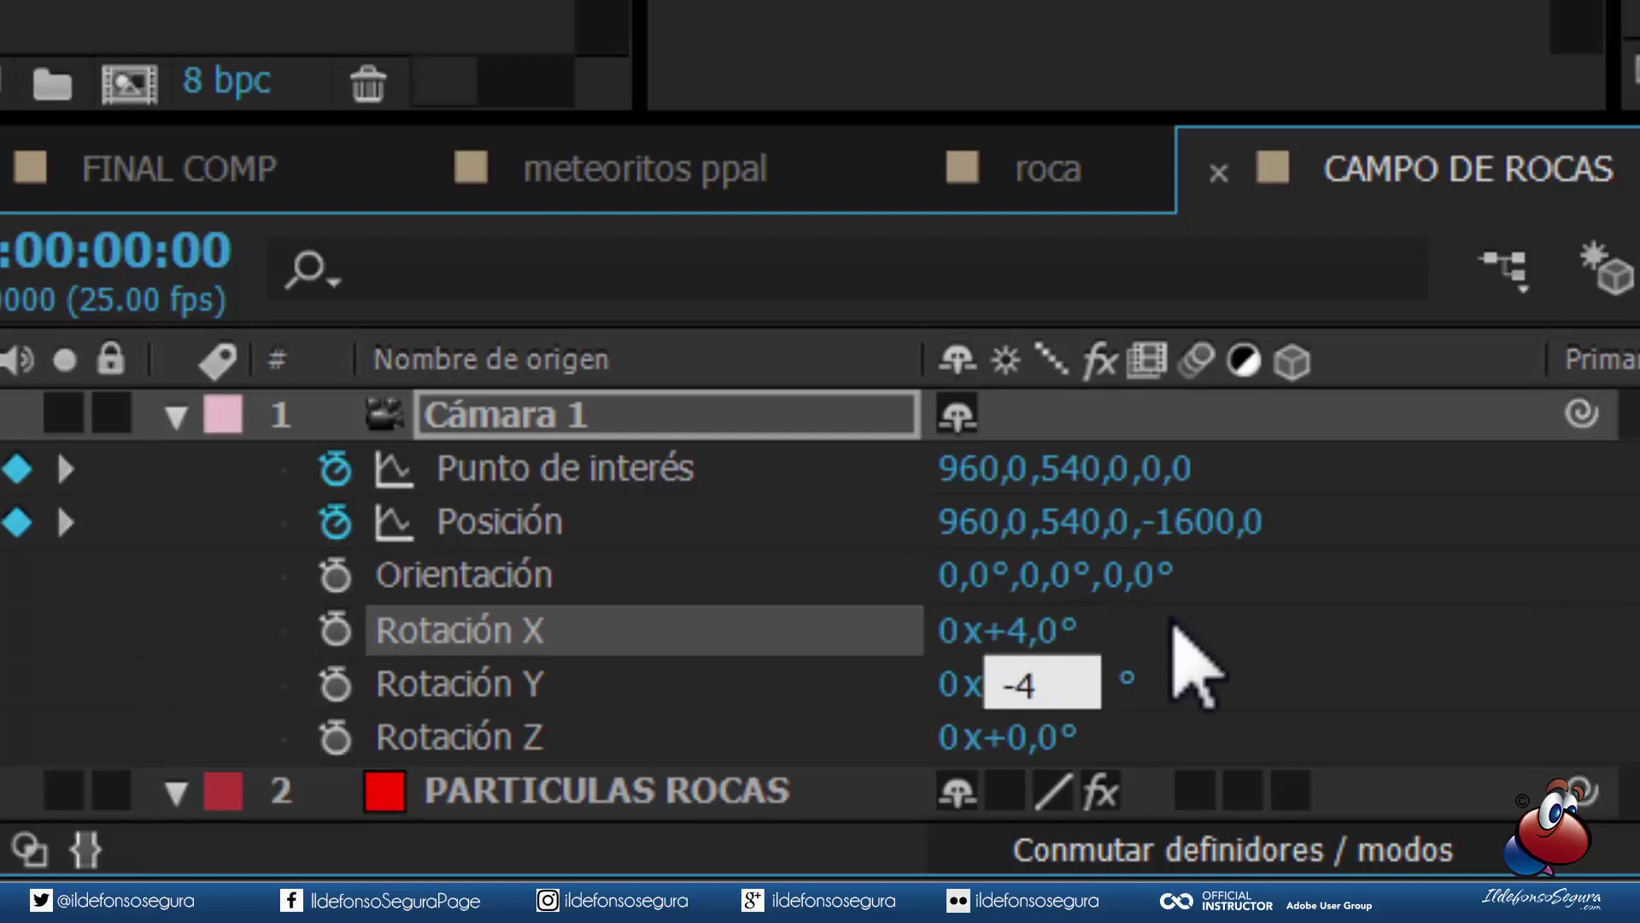
{"action": "key", "text": "Tab"}
{"action": "type", "text": "-13"}
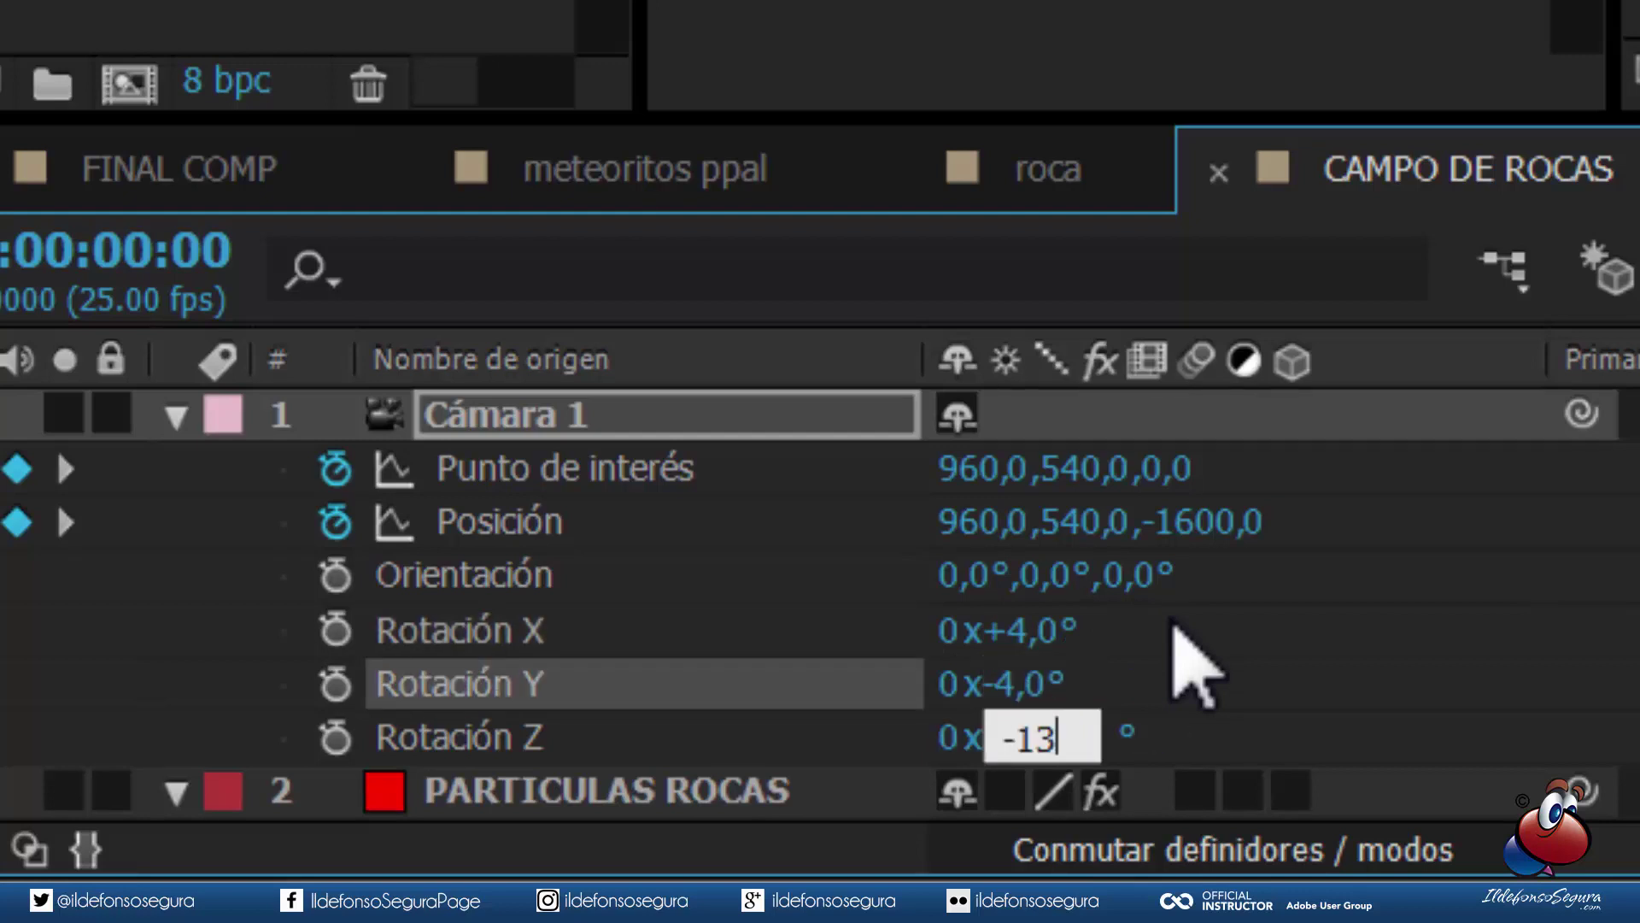
{"action": "key", "text": "Tab"}
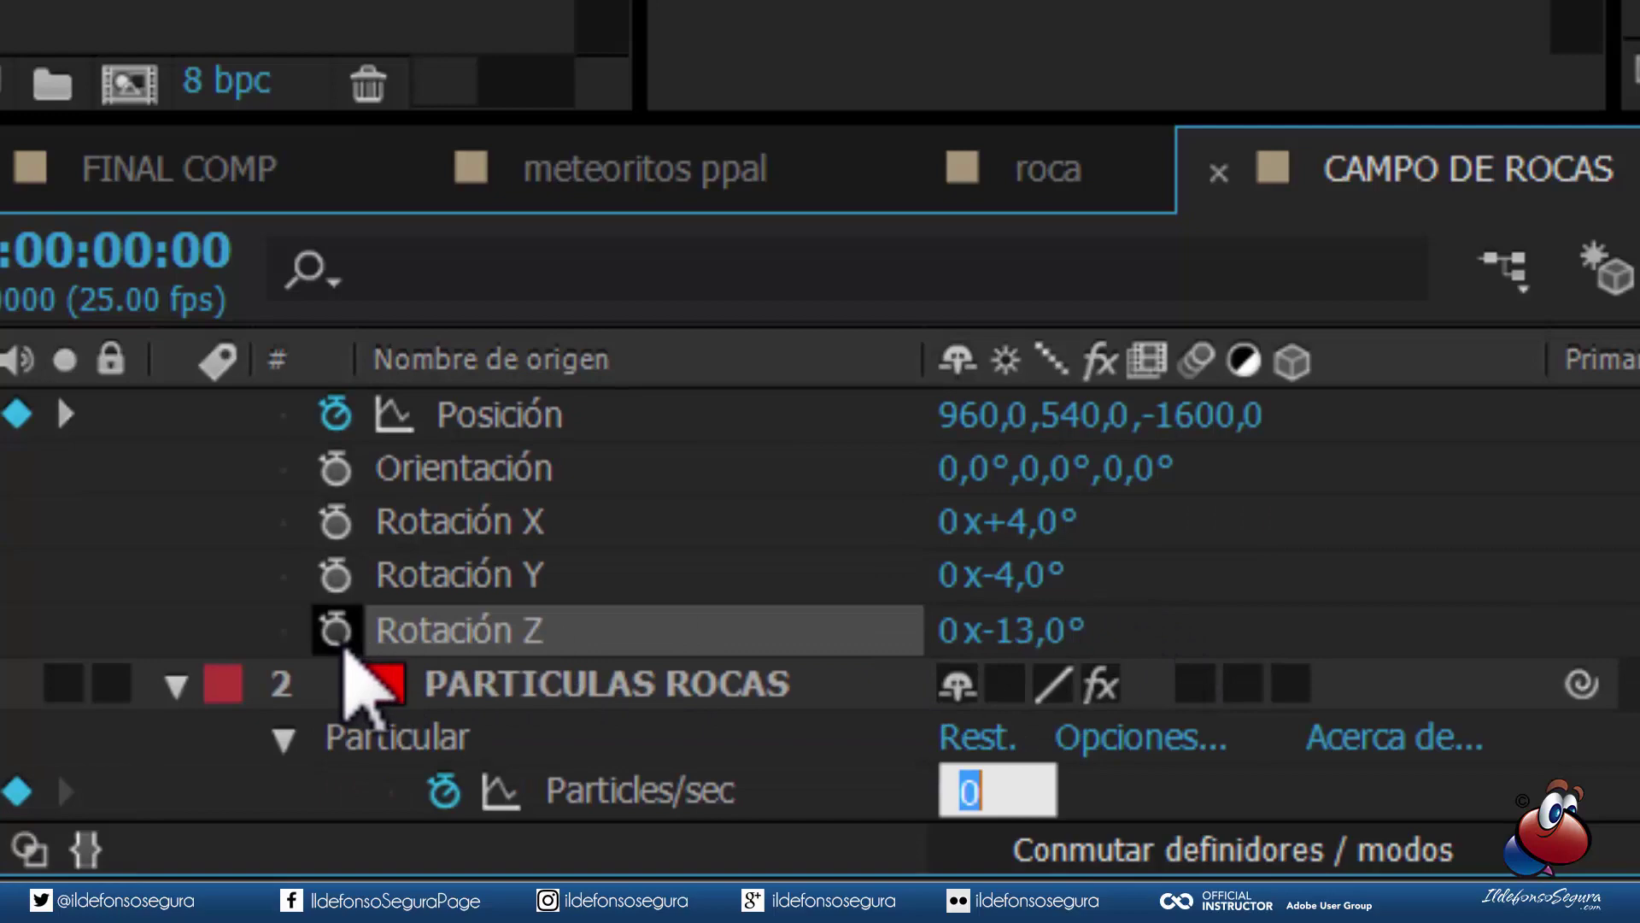
{"action": "left_click", "coordinate": [335, 629]}
{"action": "left_click", "coordinate": [334, 574]}
{"action": "left_click", "coordinate": [335, 522]}
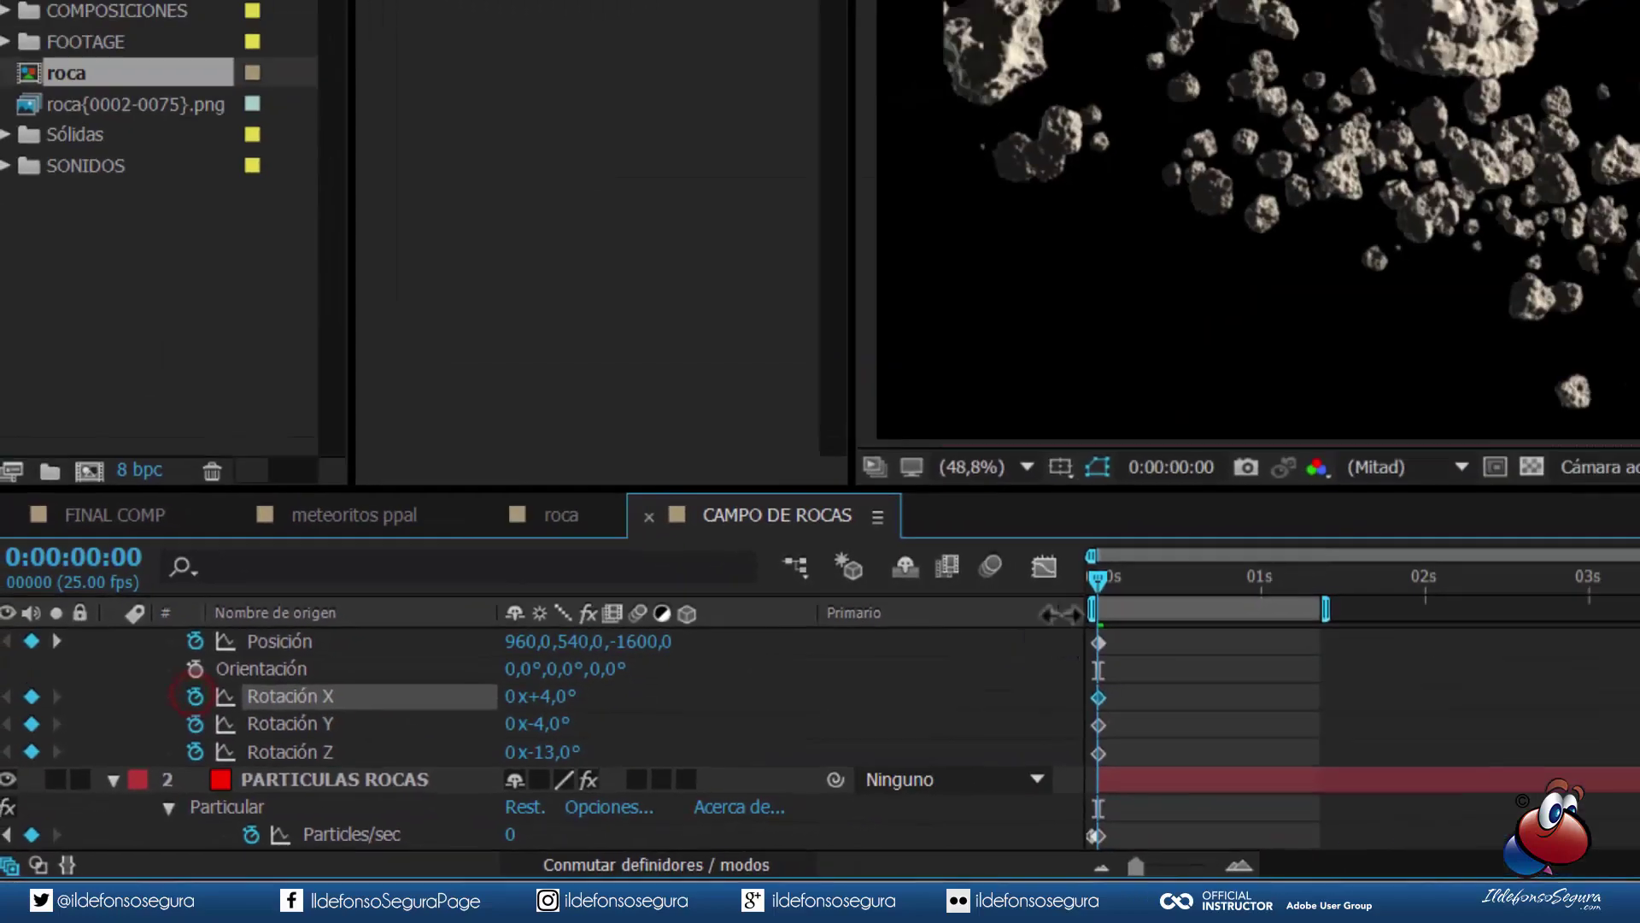
- At the last frame set rotation to X 1°, Y 0°, Z 17°, then return to the first frame
{"action": "mouse_move", "coordinate": [736, 681]}
{"action": "left_mouse_down"}
{"action": "mouse_move", "coordinate": [893, 707]}
{"action": "mouse_move", "coordinate": [1476, 719]}
{"action": "left_mouse_up"}
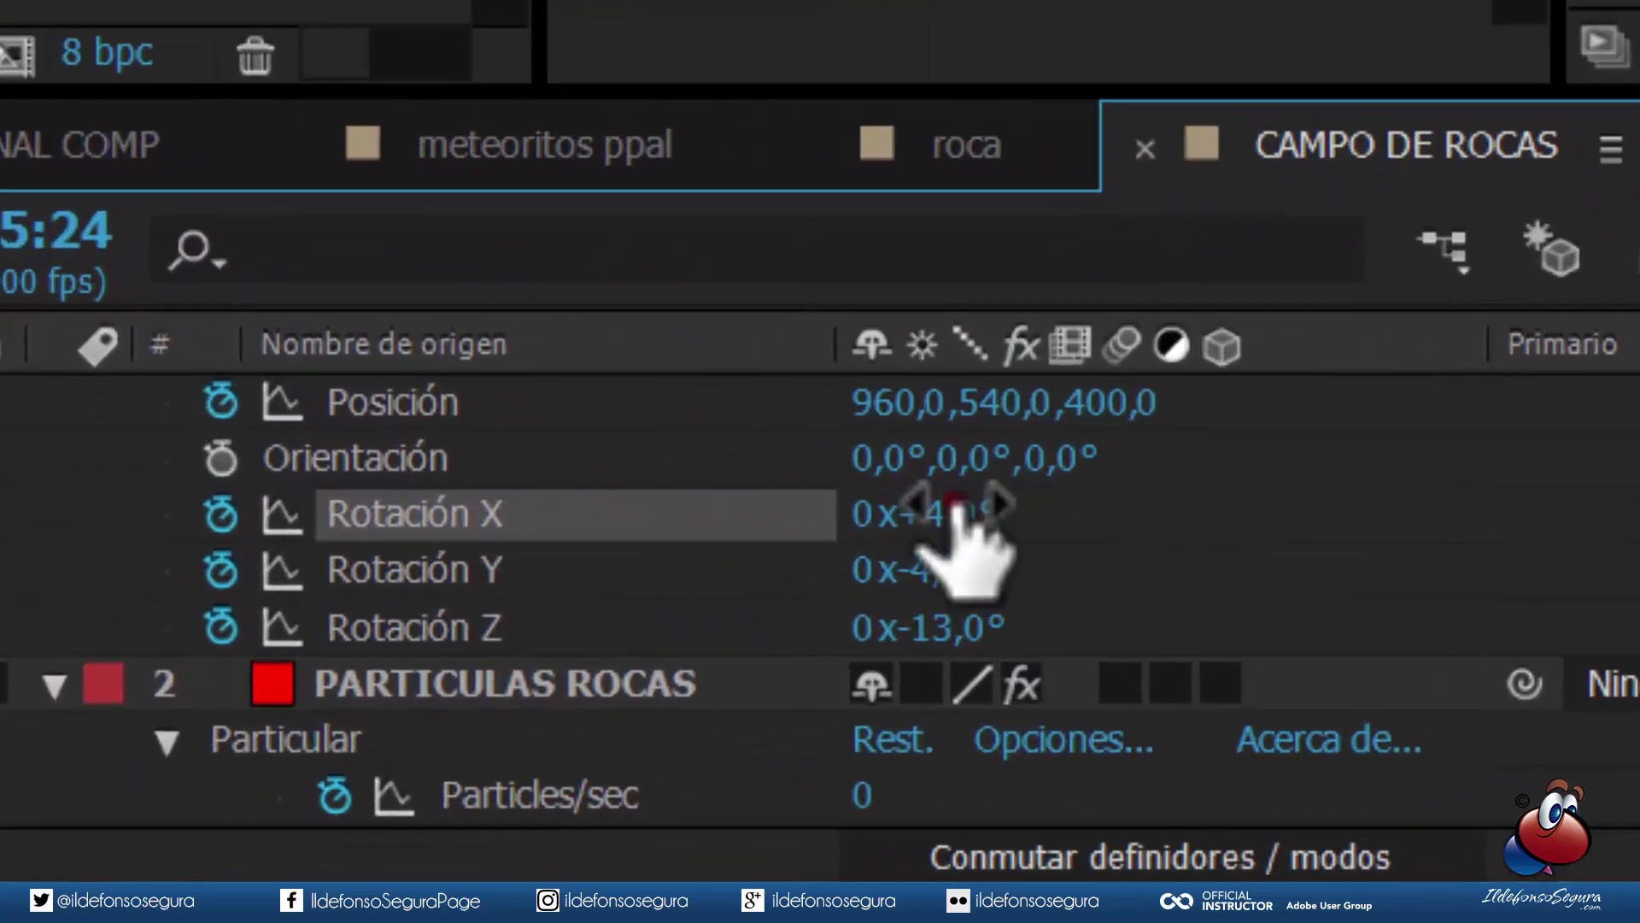
{"action": "left_click", "coordinate": [755, 595]}
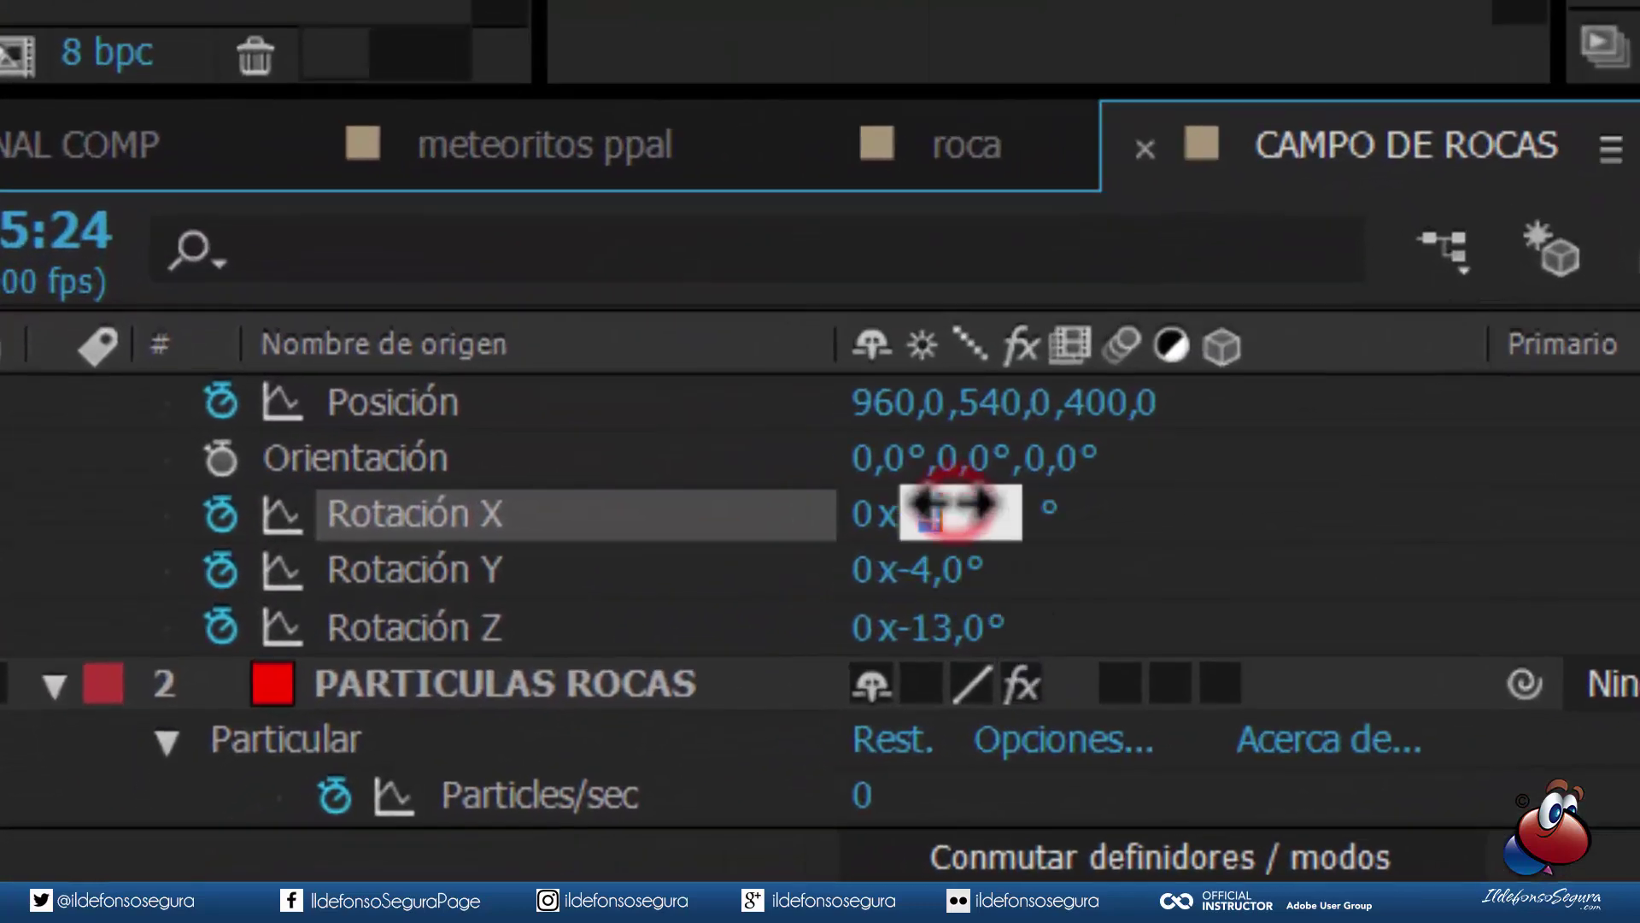
{"action": "key", "text": "Tab"}
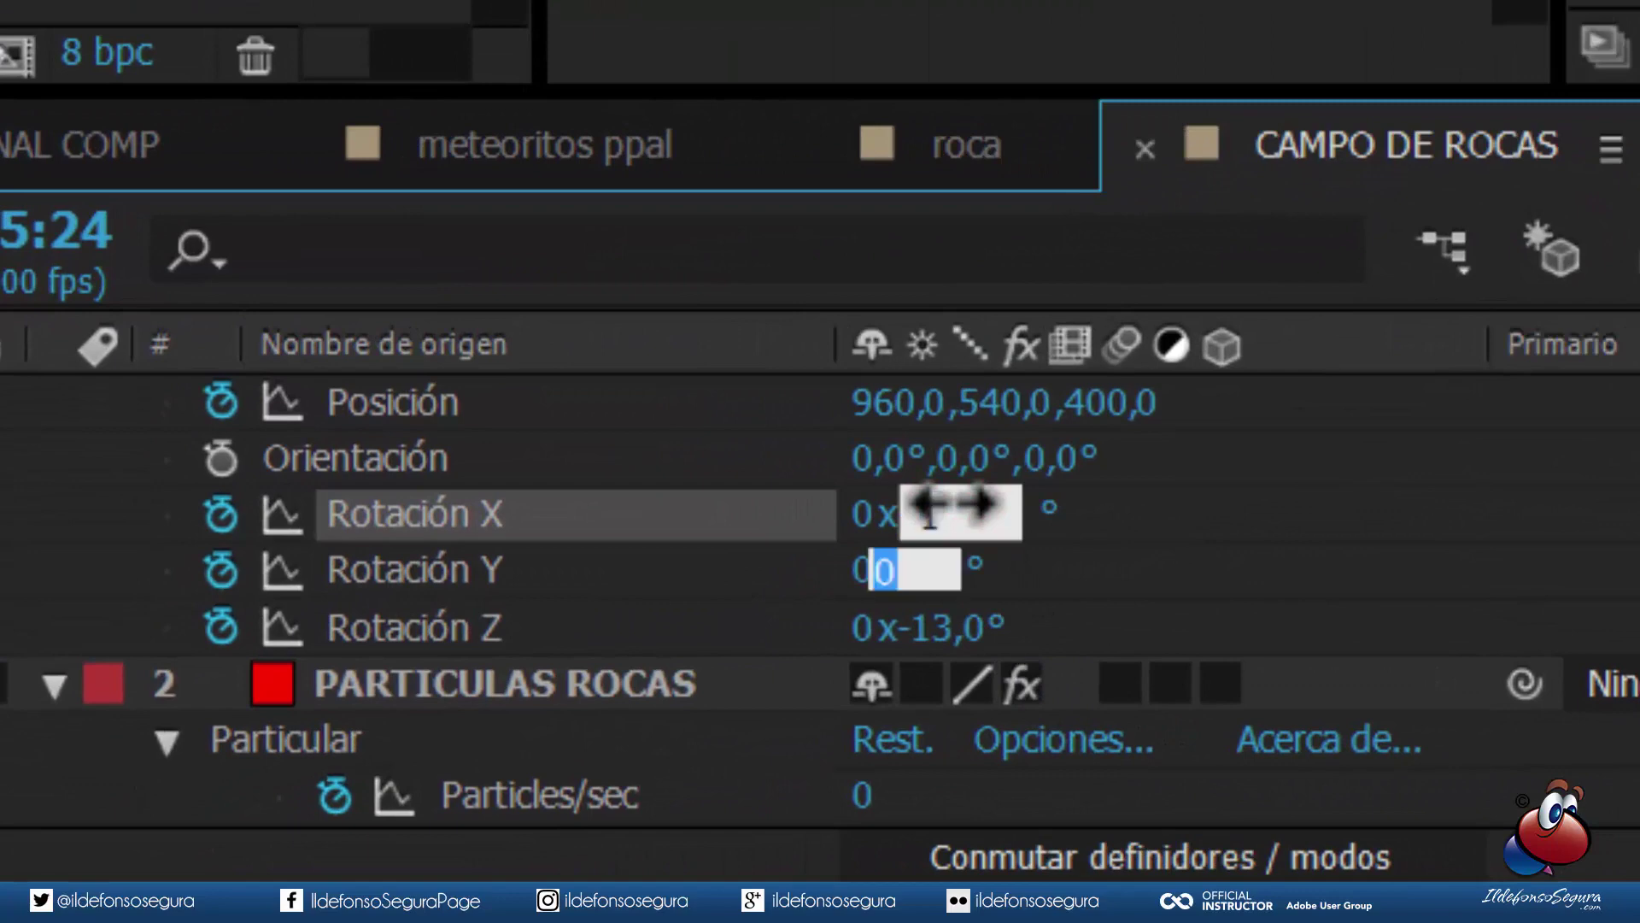
{"action": "type", "text": "0"}
{"action": "key", "text": "Tab"}
{"action": "key", "text": "Tab"}
{"action": "type", "text": "17"}
{"action": "key", "text": "Return"}
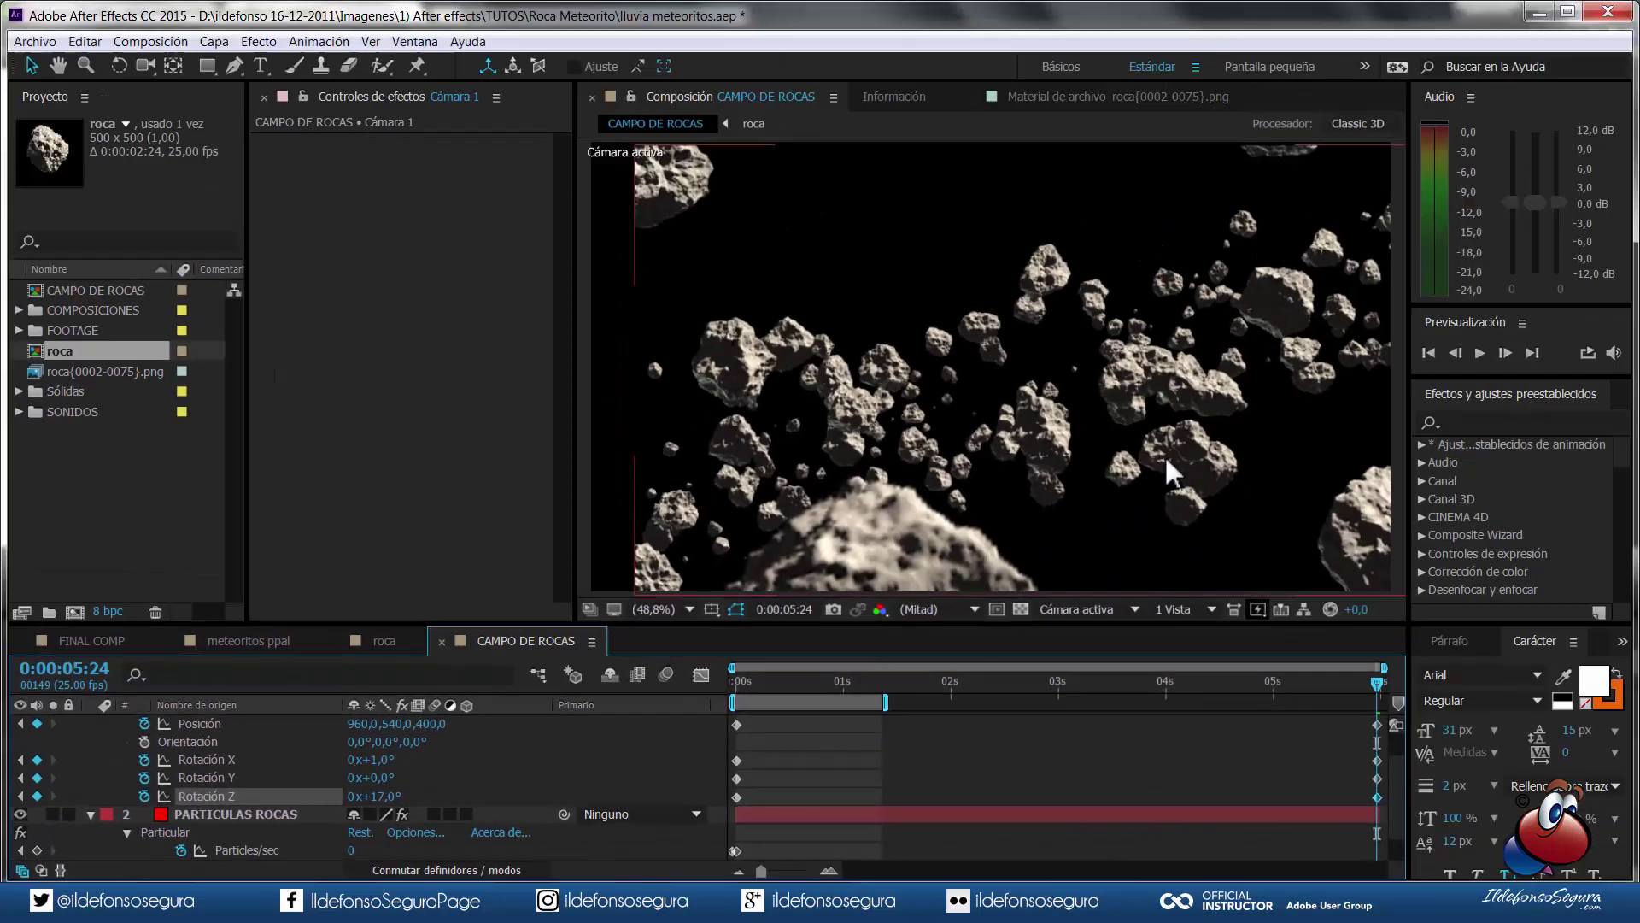
{"action": "left_click", "coordinate": [1427, 352]}
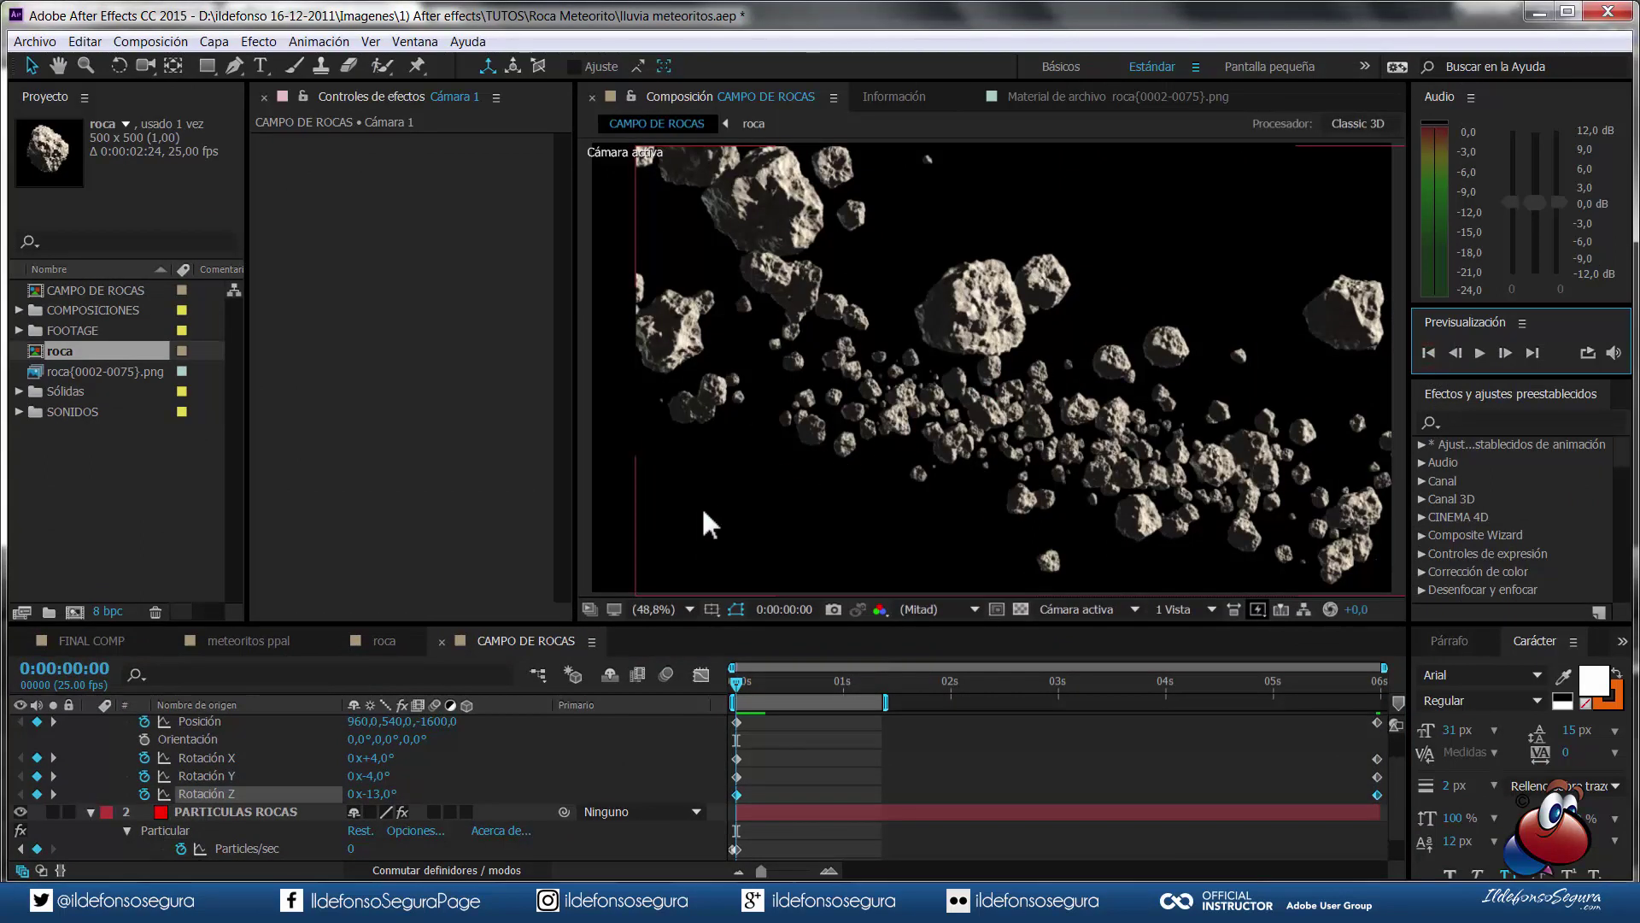
- Set the PARTICULAS ROCAS emitter's Random Seed to 100250
{"action": "left_click", "coordinate": [201, 807]}
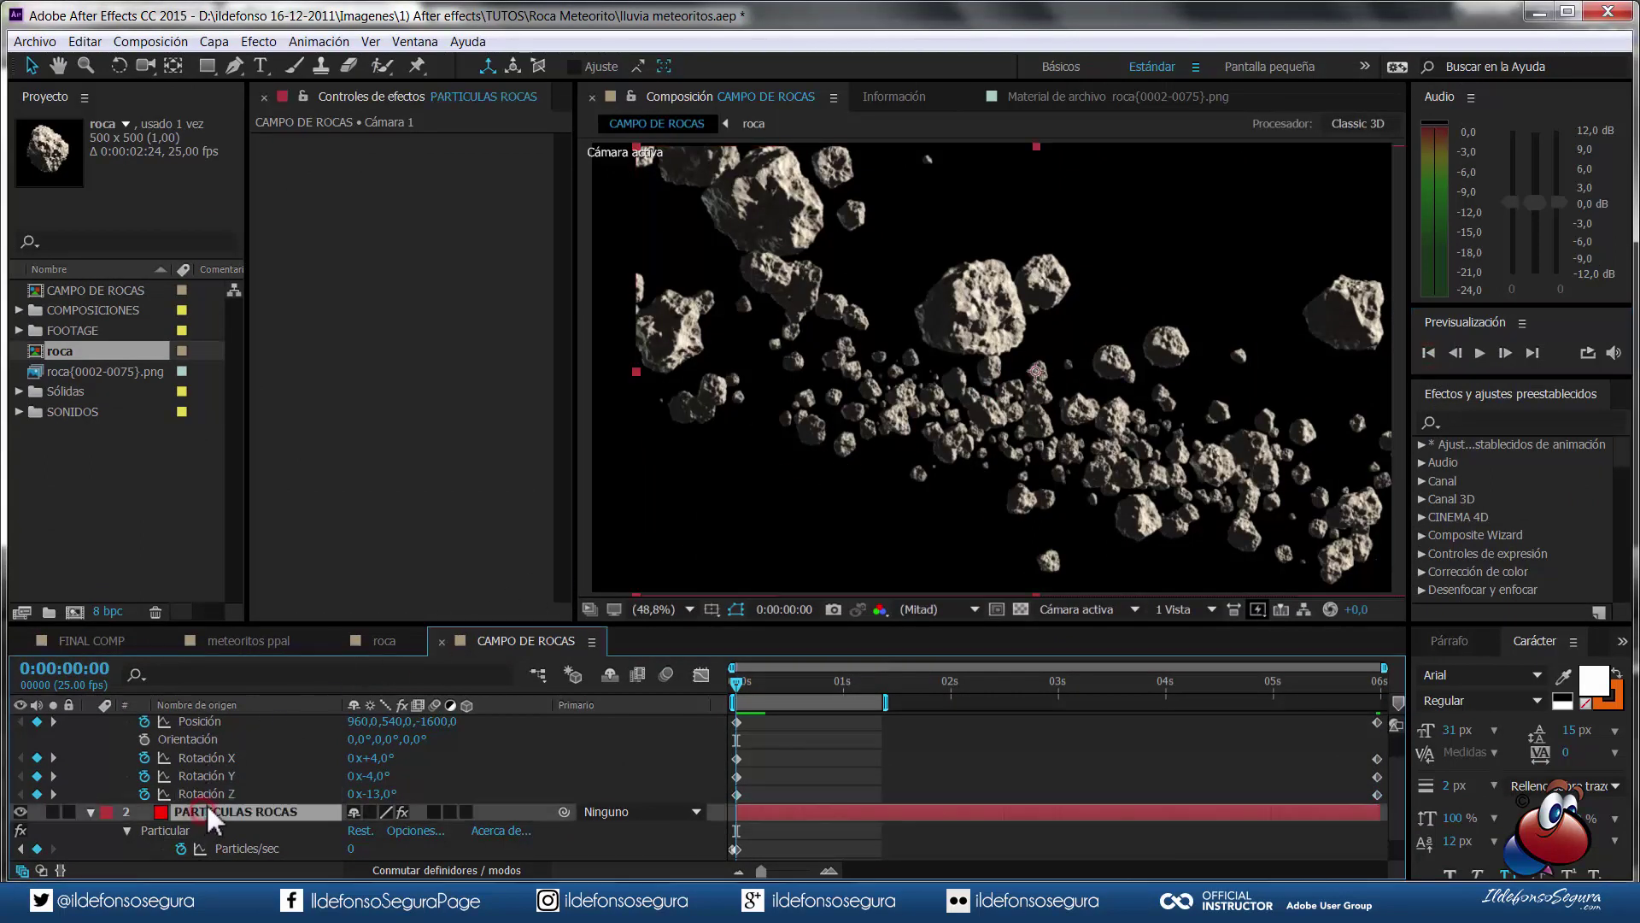
{"action": "left_click", "coordinate": [277, 195]}
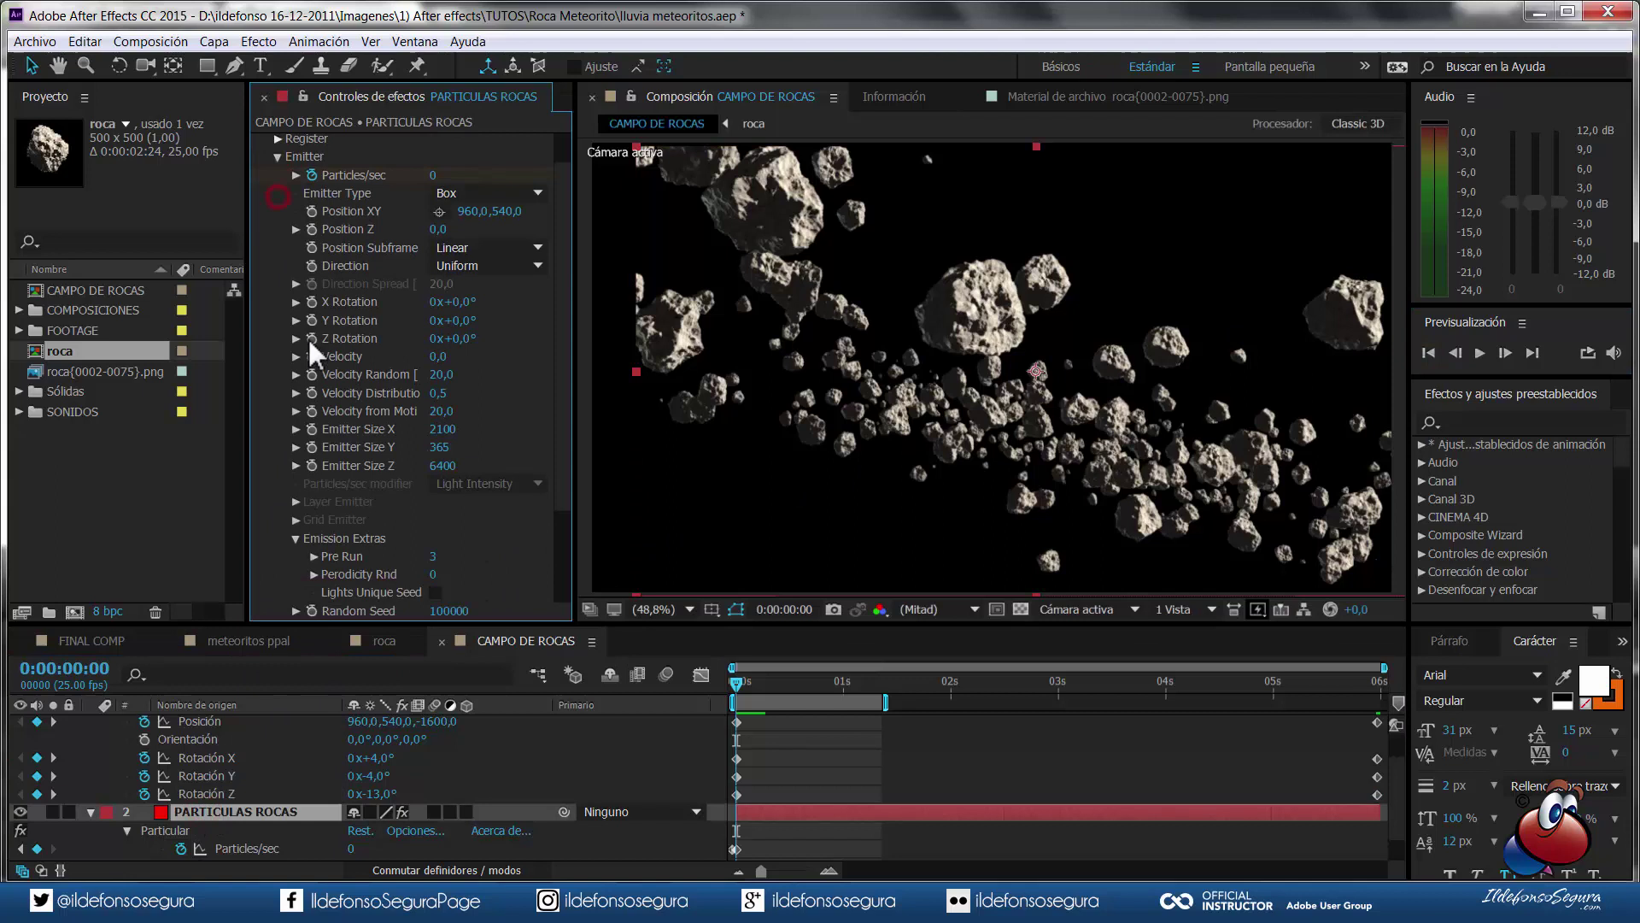
{"action": "scroll", "coordinate": [337, 433], "scroll_direction": "down", "scroll_amount": 3}
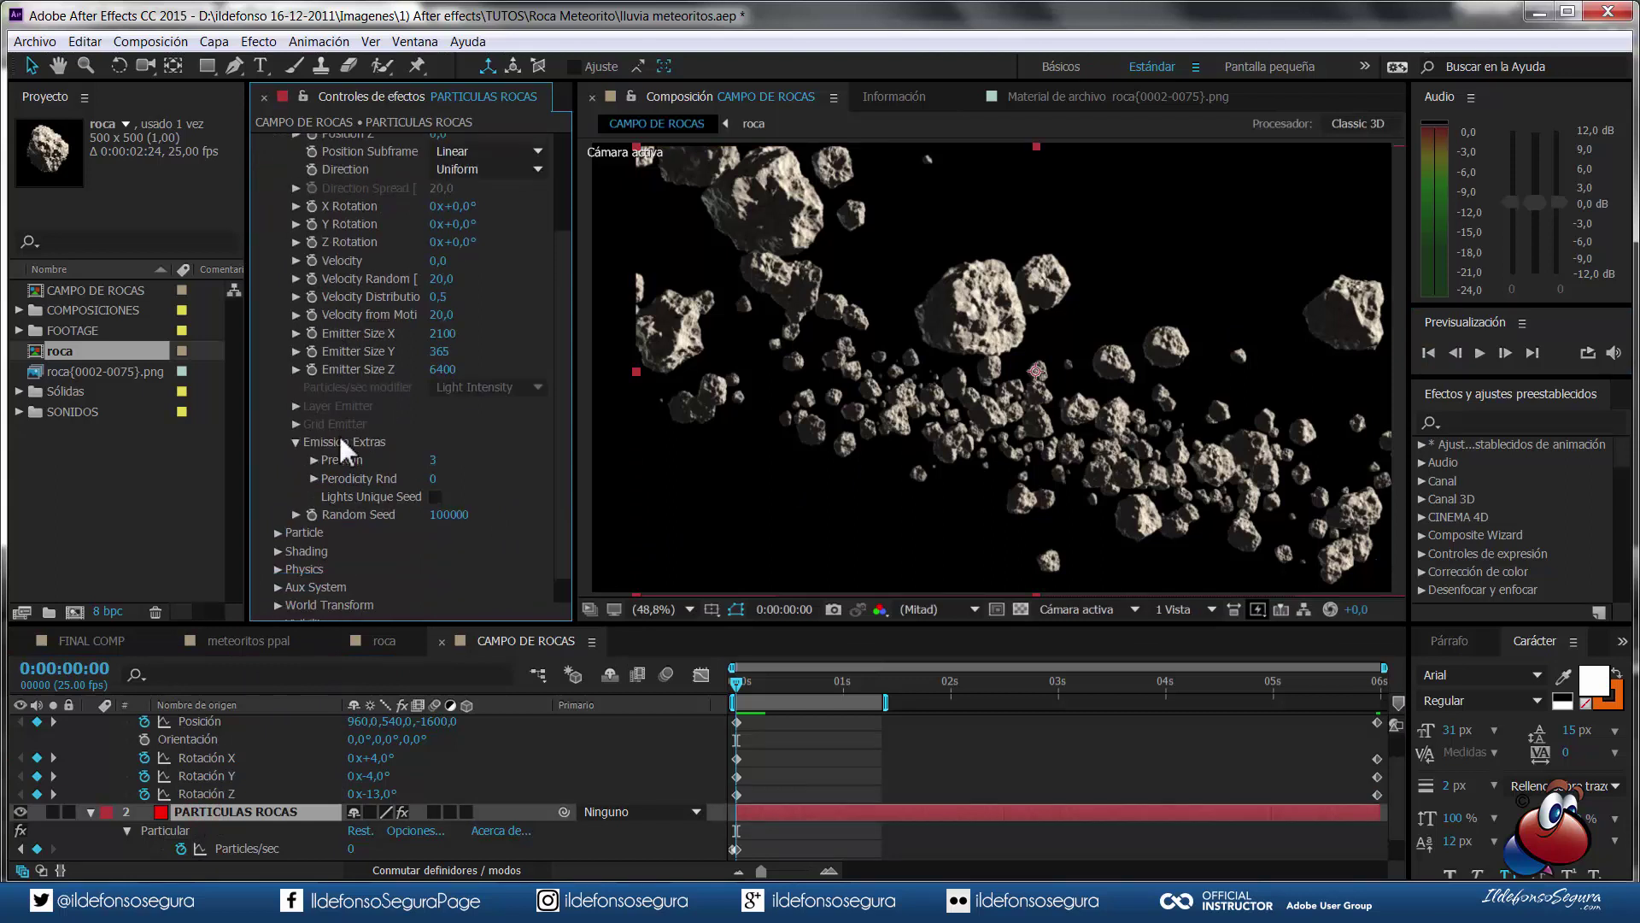
{"action": "left_click", "coordinate": [449, 515]}
{"action": "type", "text": "100250"}
{"action": "key", "text": "Return"}
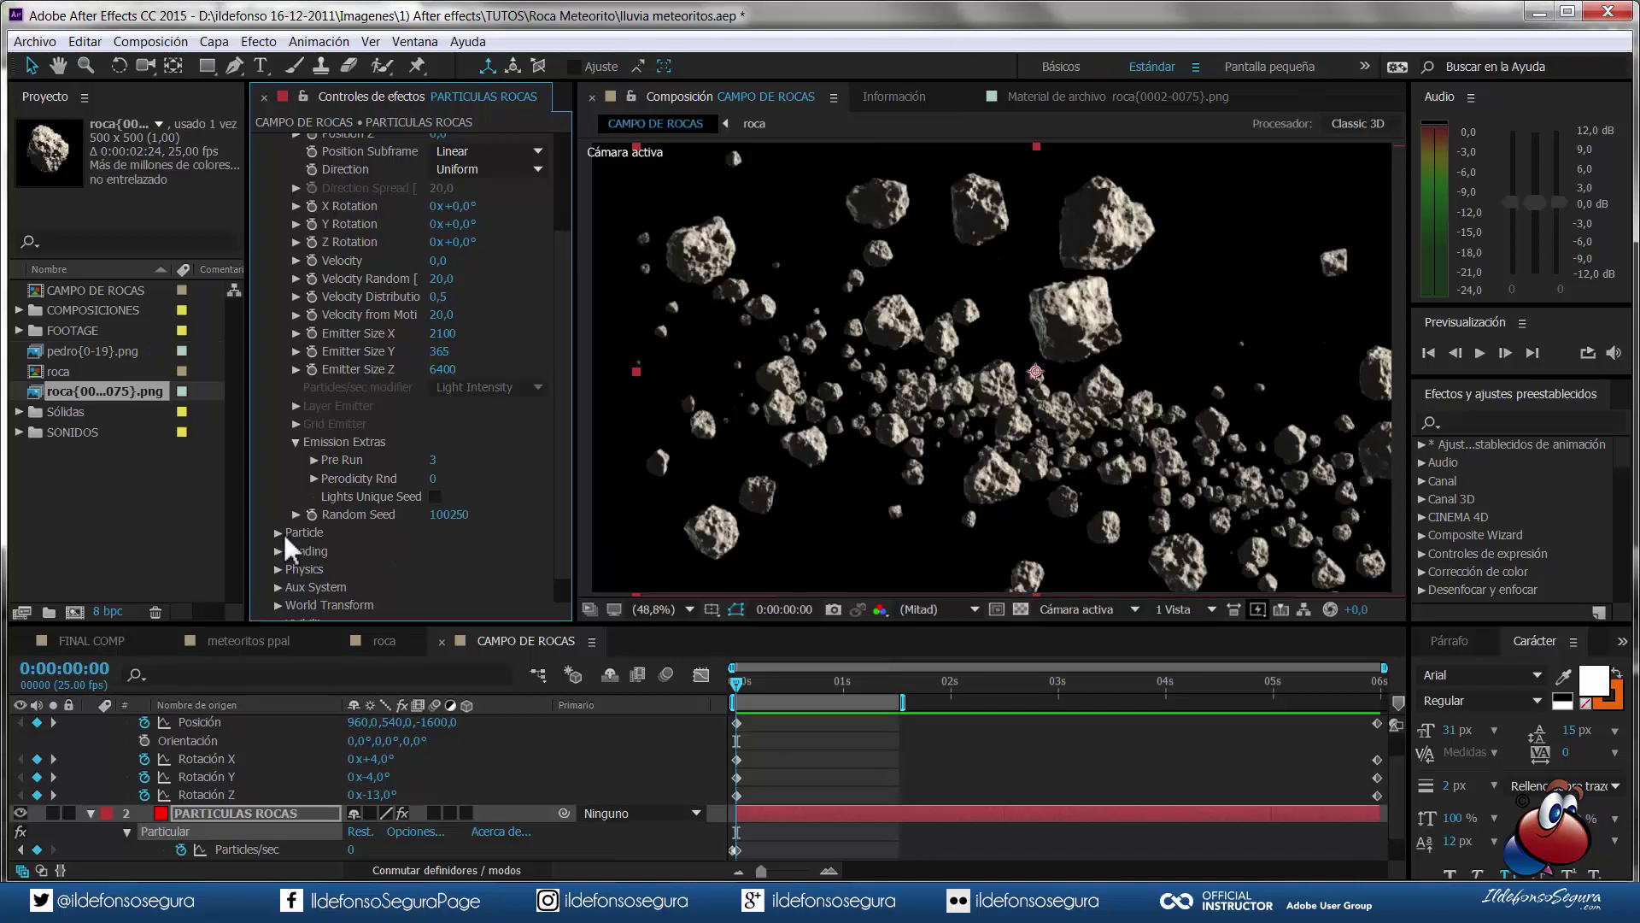
- Set the particle rotation speed to 0,1, extend the work area to the full comp, and preview
{"action": "left_click", "coordinate": [278, 532]}
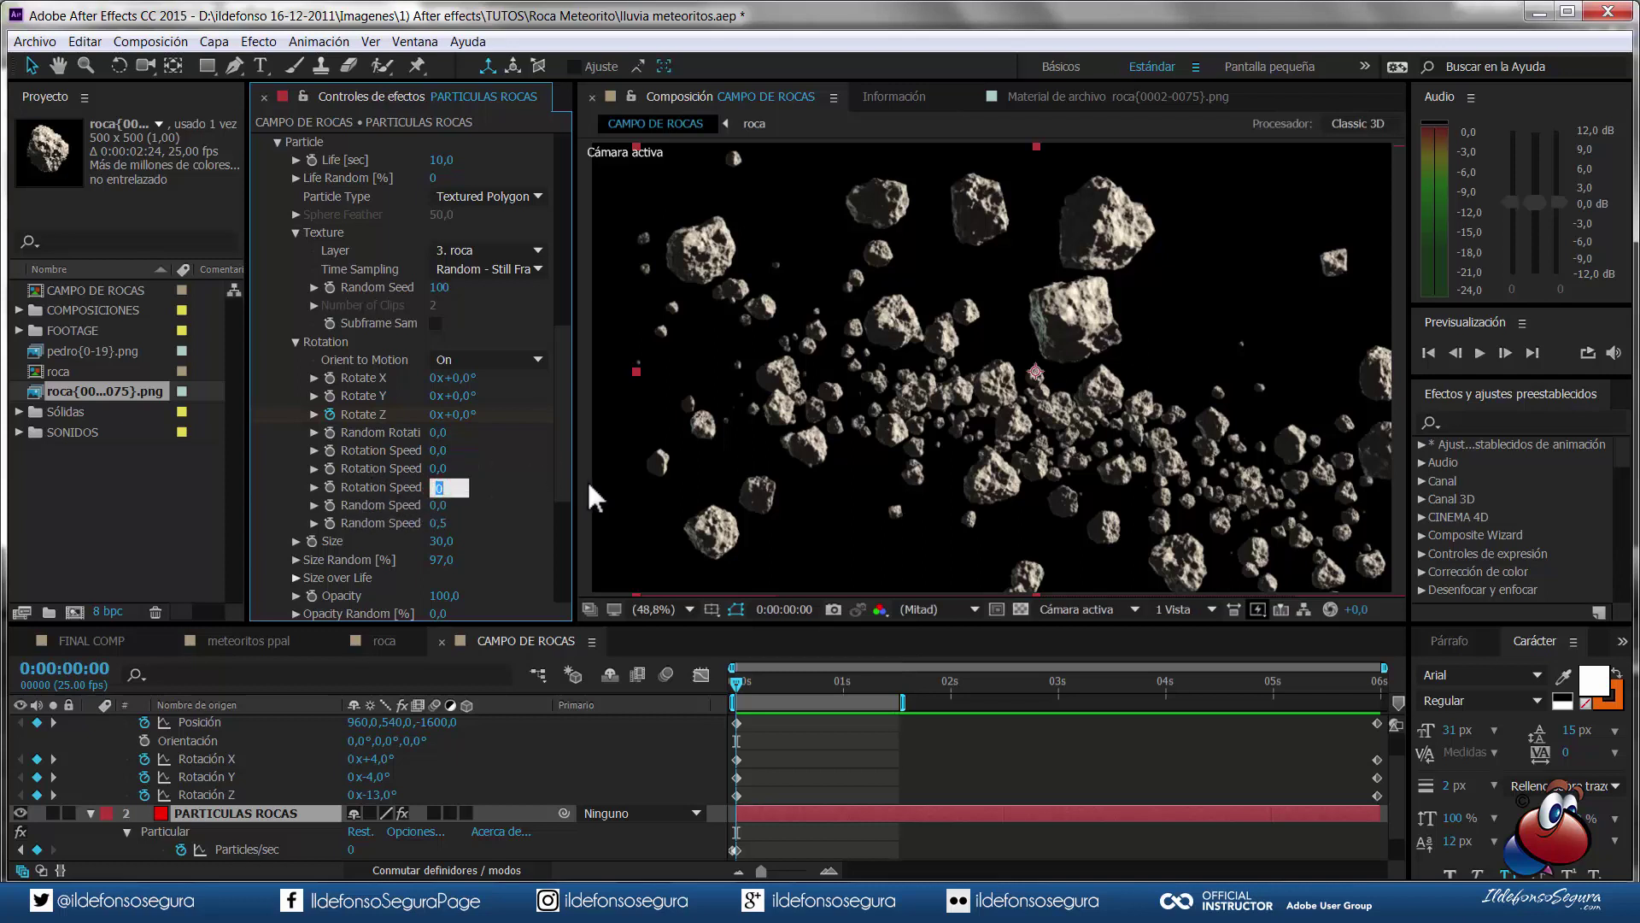
{"action": "type", "text": "0,1"}
{"action": "key", "text": "Return"}
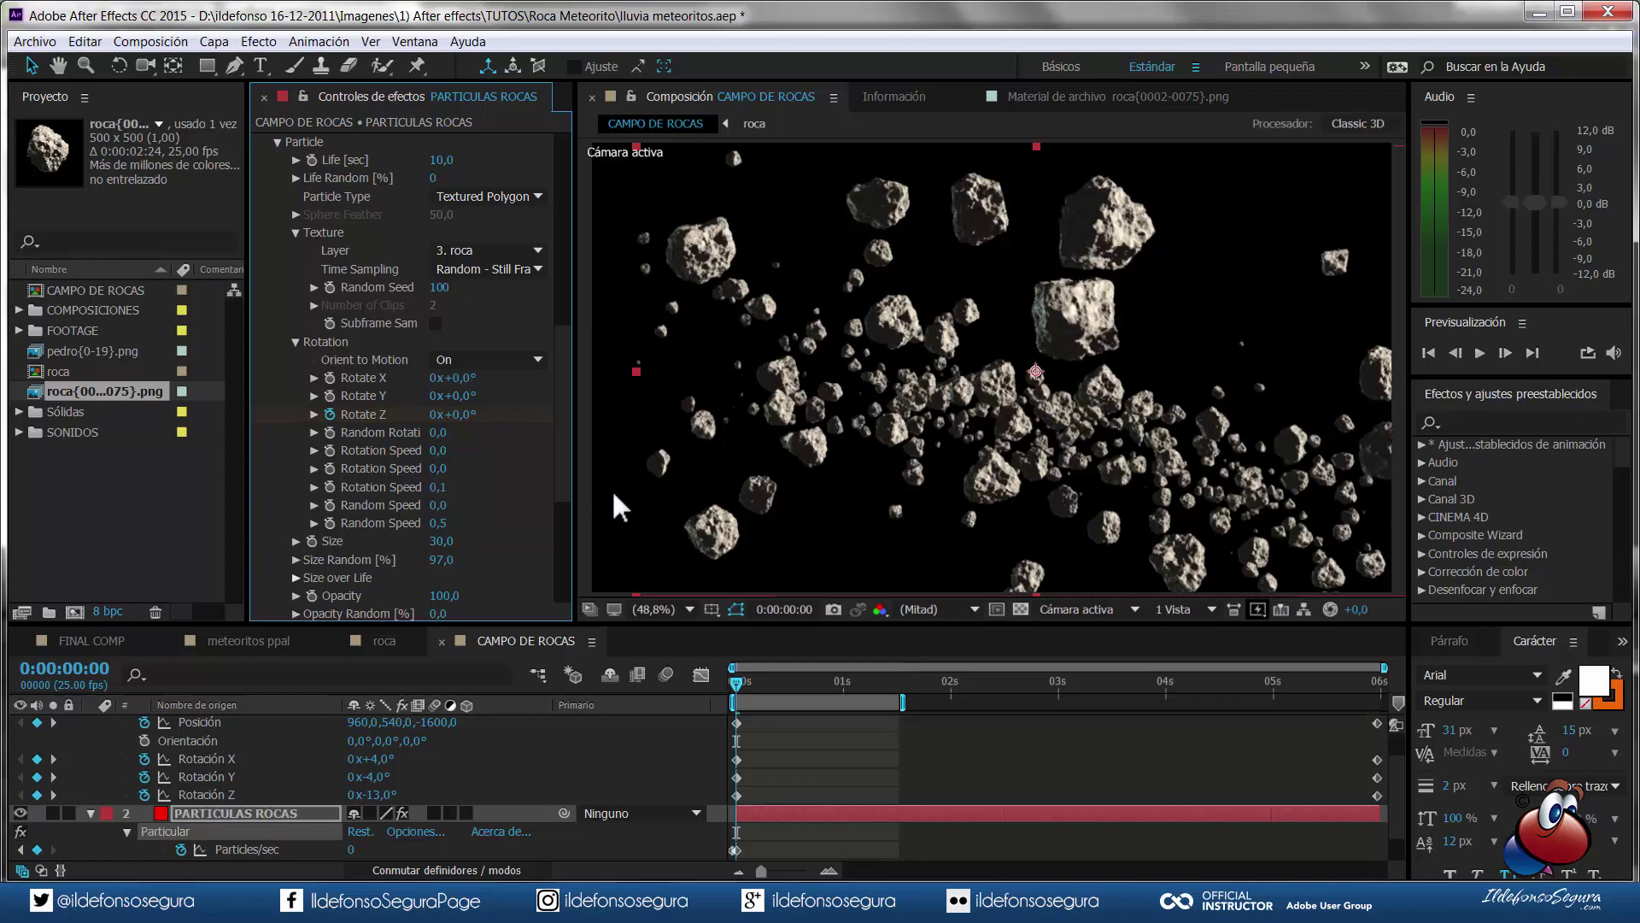
{"action": "double_click", "coordinate": [867, 702]}
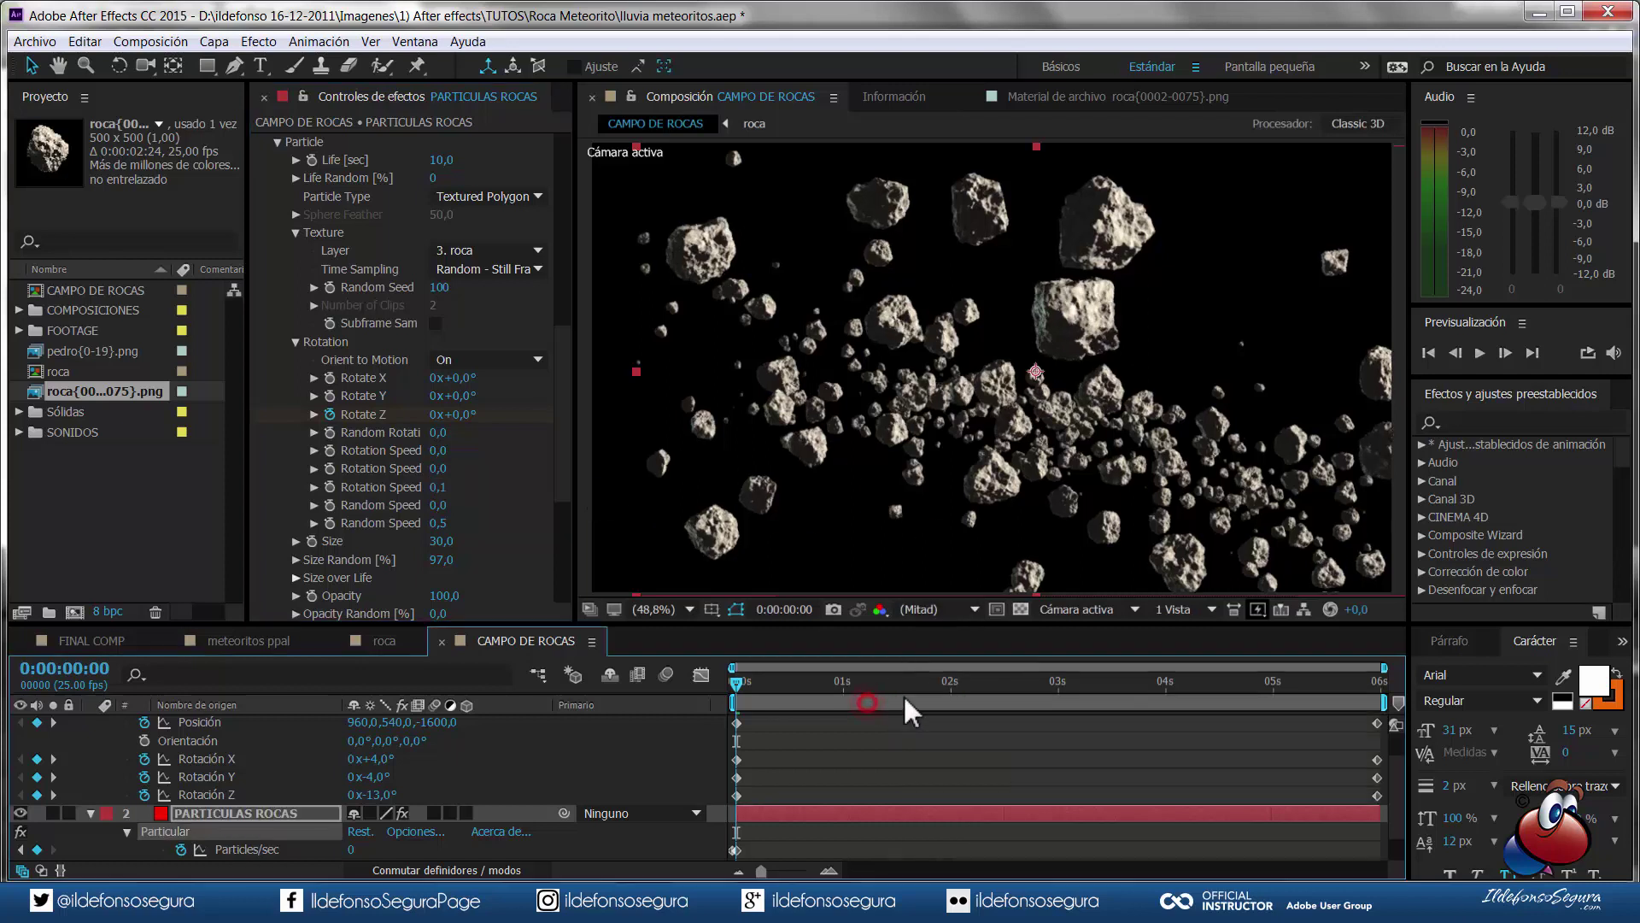
{"action": "left_click", "coordinate": [1478, 352]}
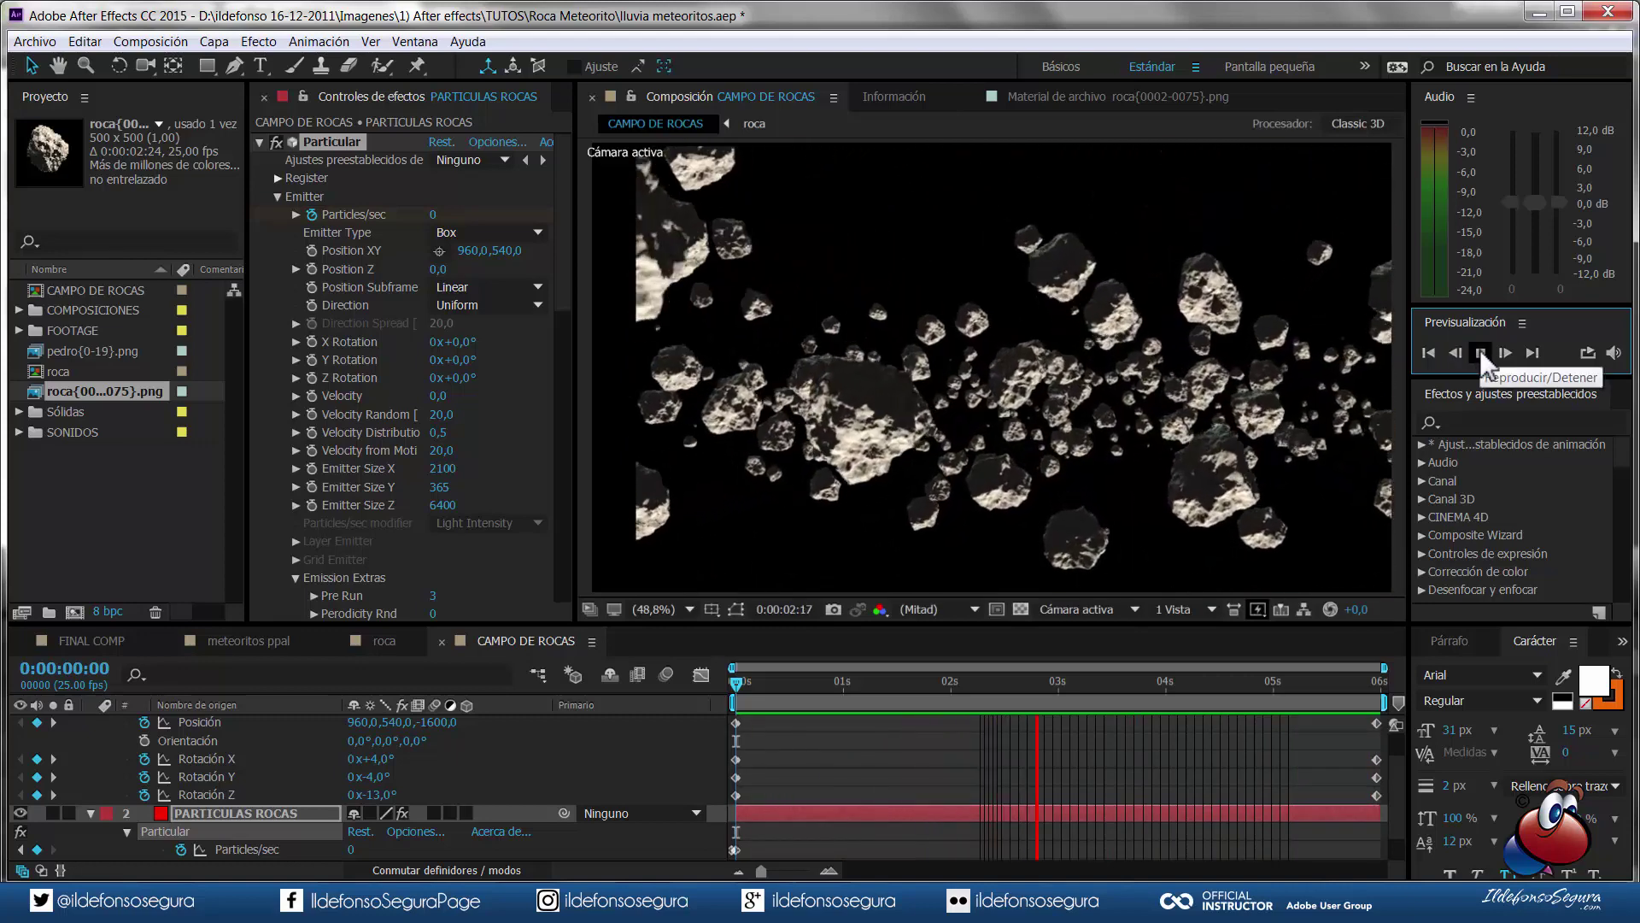
- Stop the preview and open the roca composition
{"action": "left_click", "coordinate": [1480, 351]}
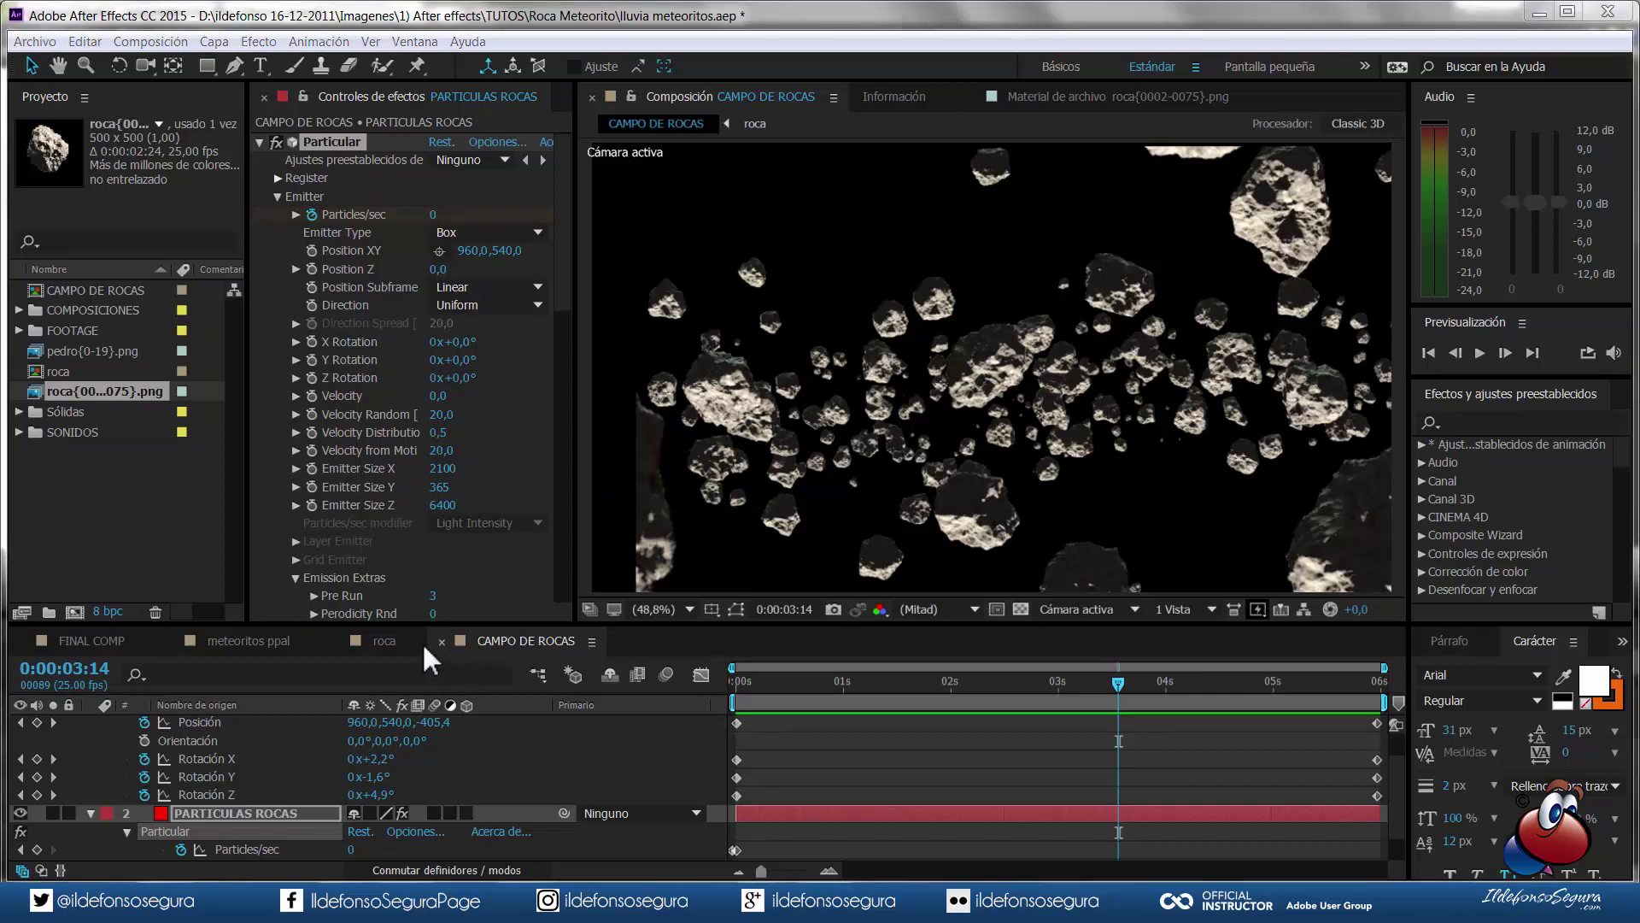
{"action": "left_click", "coordinate": [394, 640]}
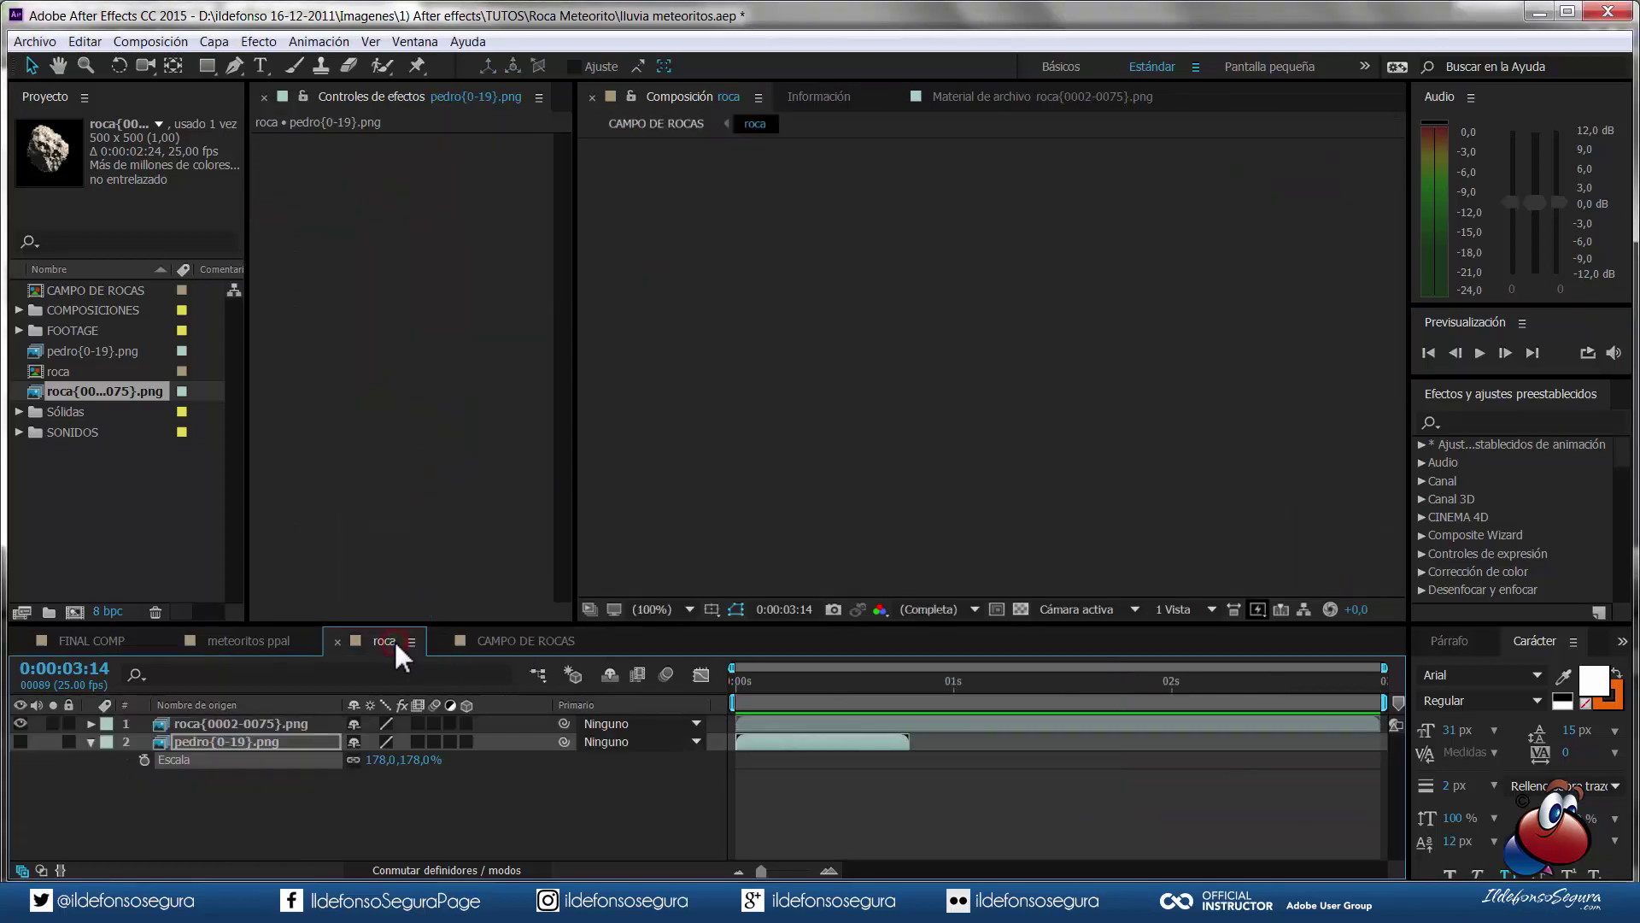
- Show the face image layer in roca, then preview the face-filled field in CAMPO DE ROCAS
{"action": "left_click", "coordinate": [15, 739]}
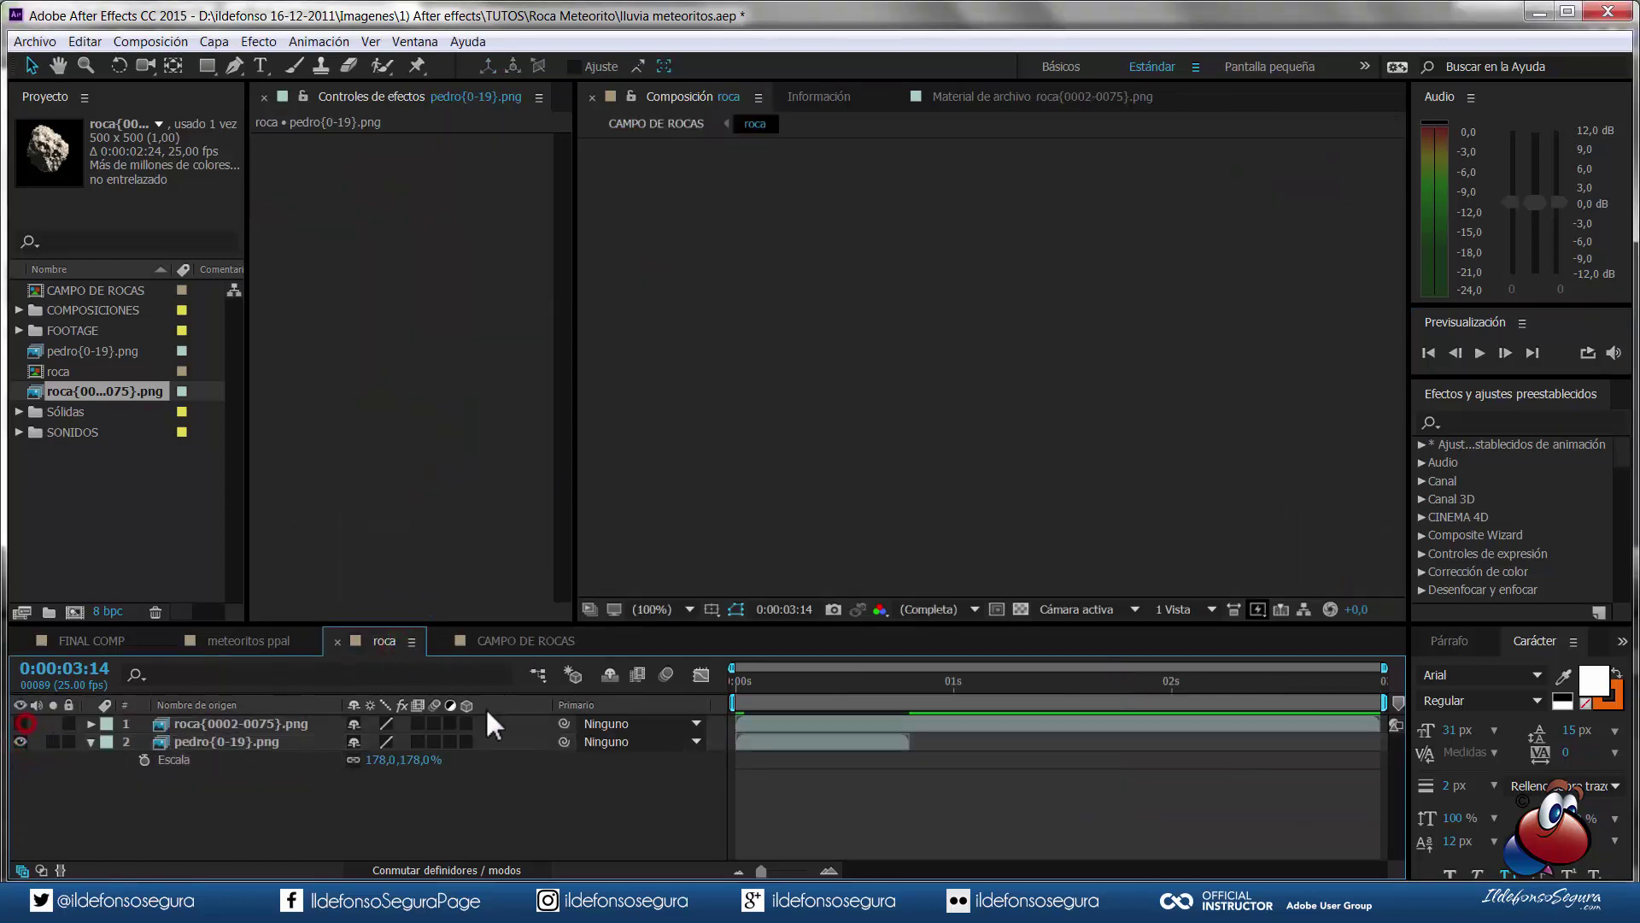
{"action": "left_click", "coordinate": [748, 682]}
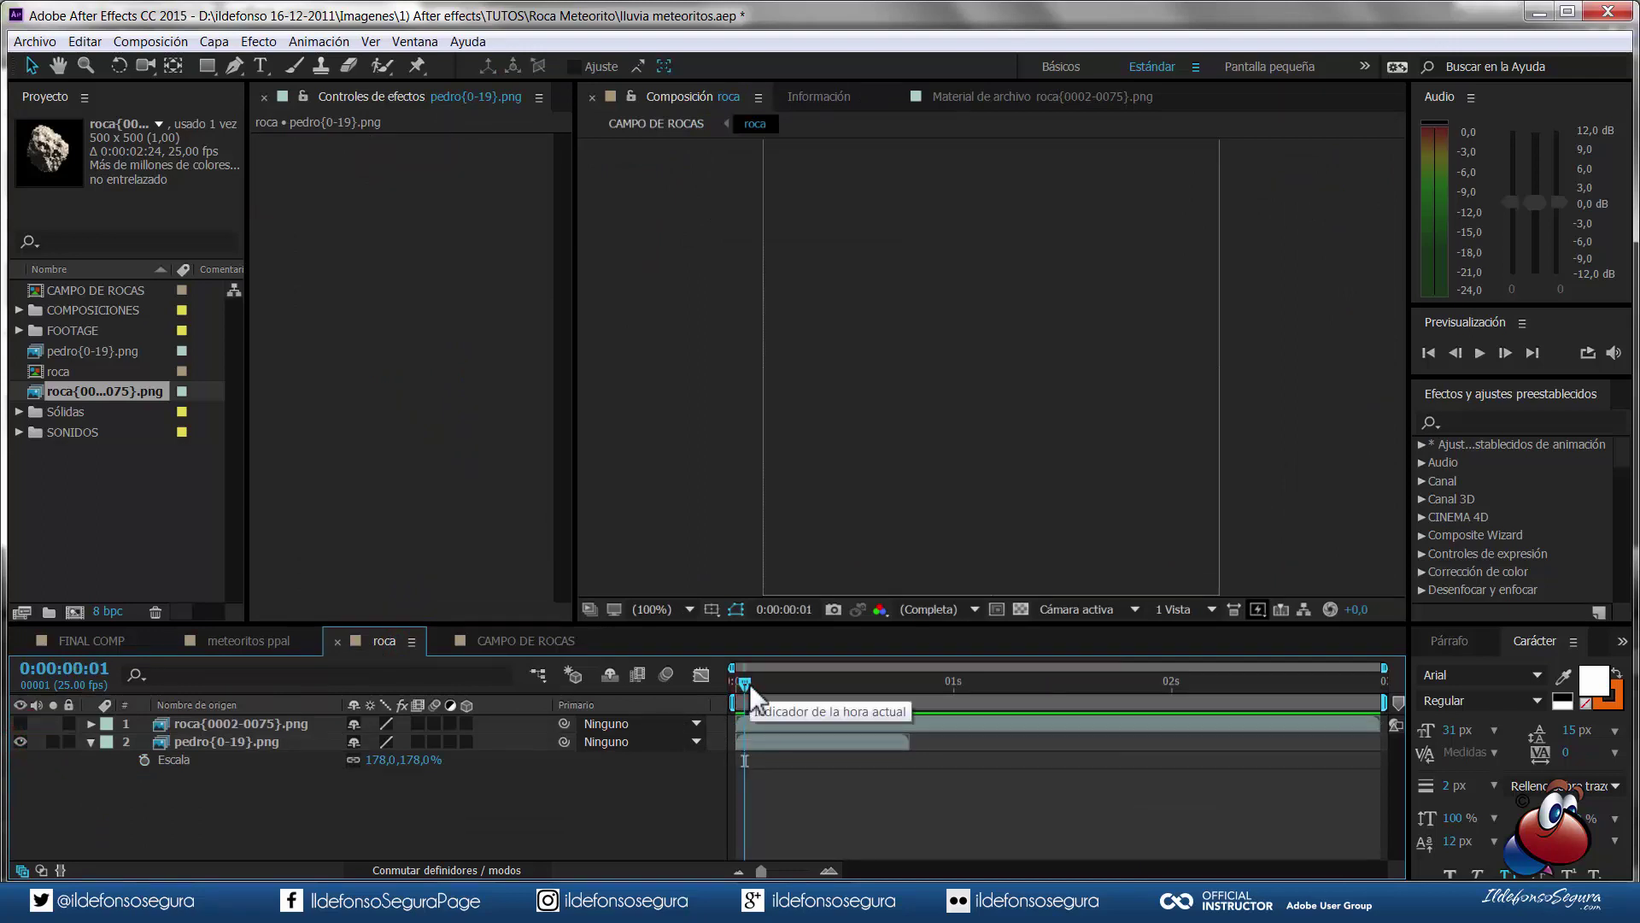
{"action": "mouse_move", "coordinate": [769, 684]}
{"action": "left_mouse_down"}
{"action": "mouse_move", "coordinate": [849, 684]}
{"action": "mouse_move", "coordinate": [660, 656]}
{"action": "left_mouse_up"}
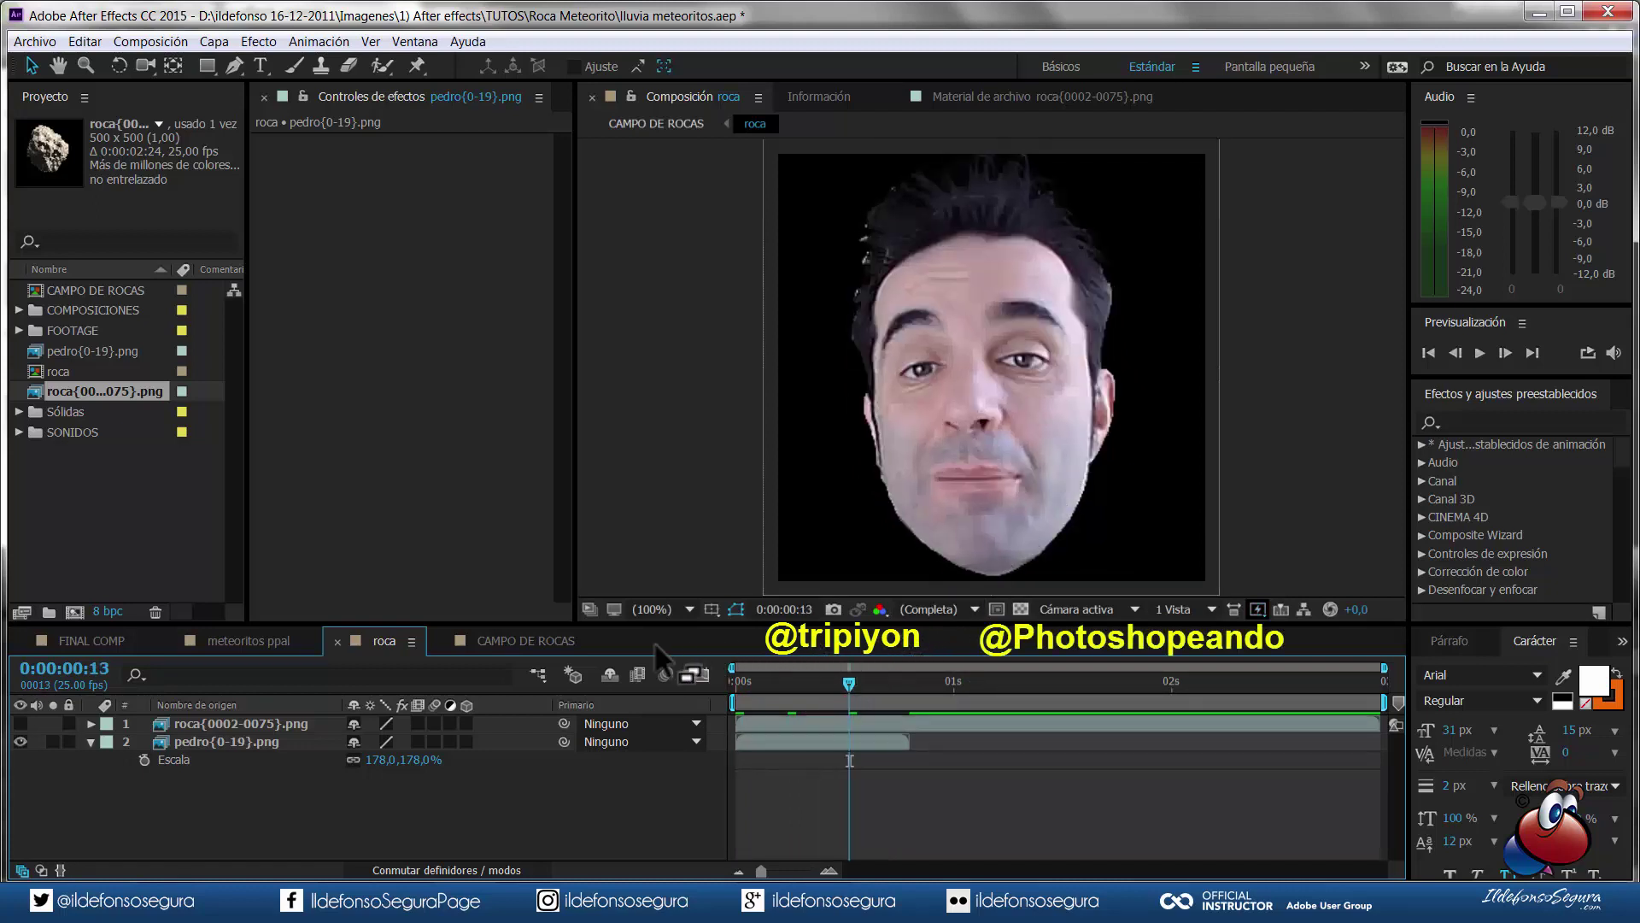
{"action": "left_click", "coordinate": [527, 641]}
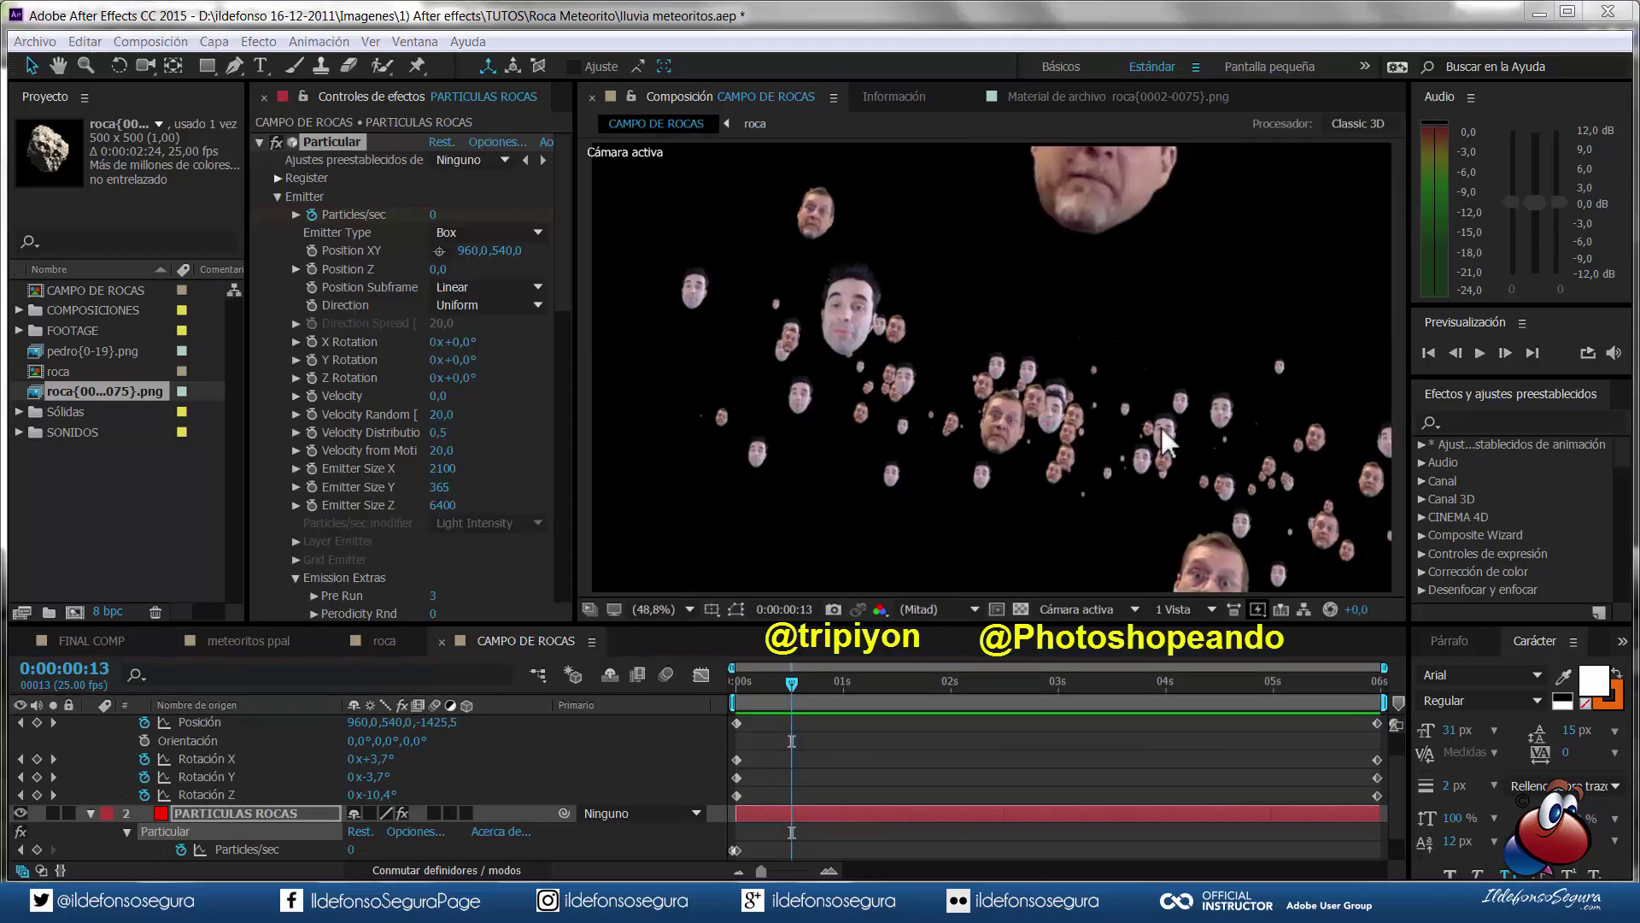
{"action": "left_click", "coordinate": [1486, 352]}
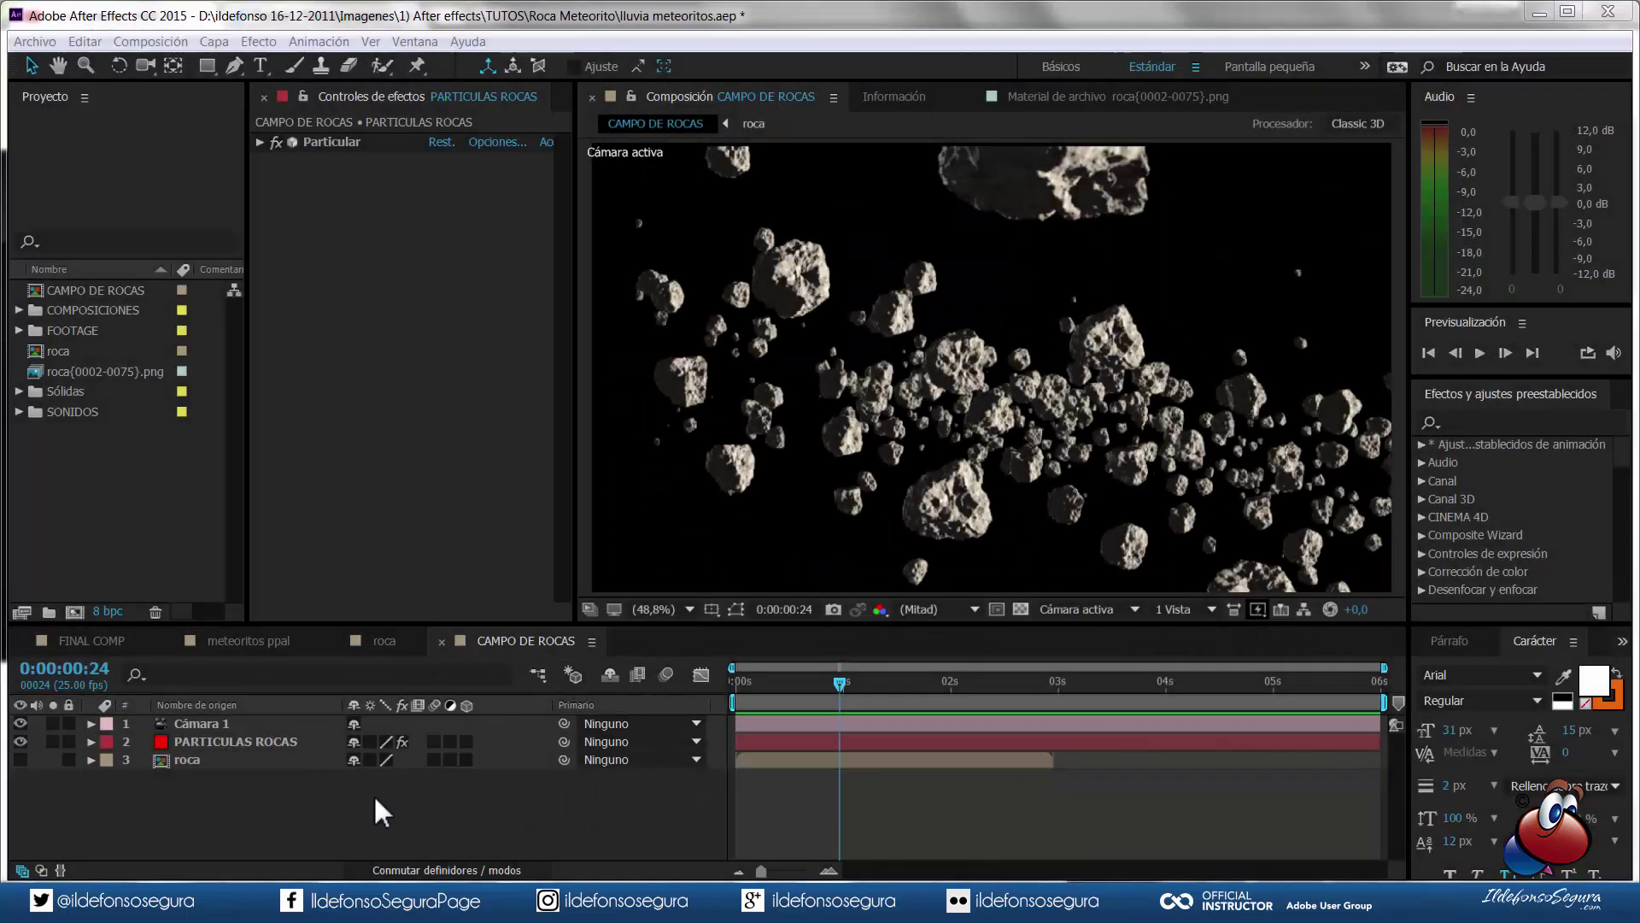
- Add a new adjustment layer and apply the Curvas effect to it
{"action": "right_click", "coordinate": [374, 796]}
{"action": "mouse_move", "coordinate": [509, 622]}
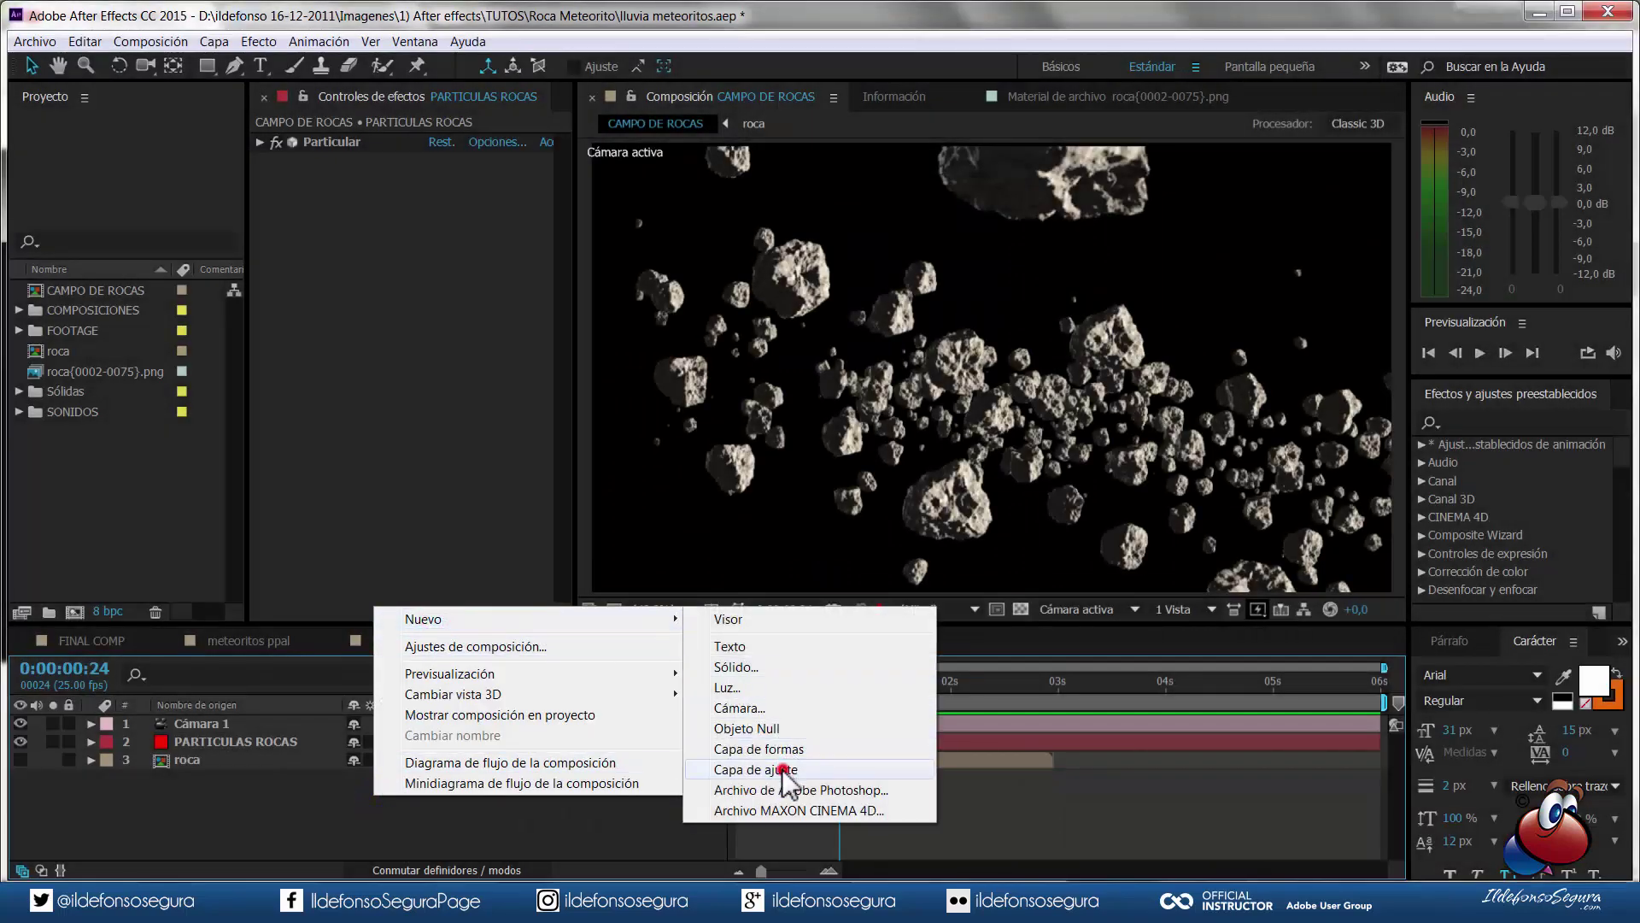
{"action": "left_click", "coordinate": [781, 769]}
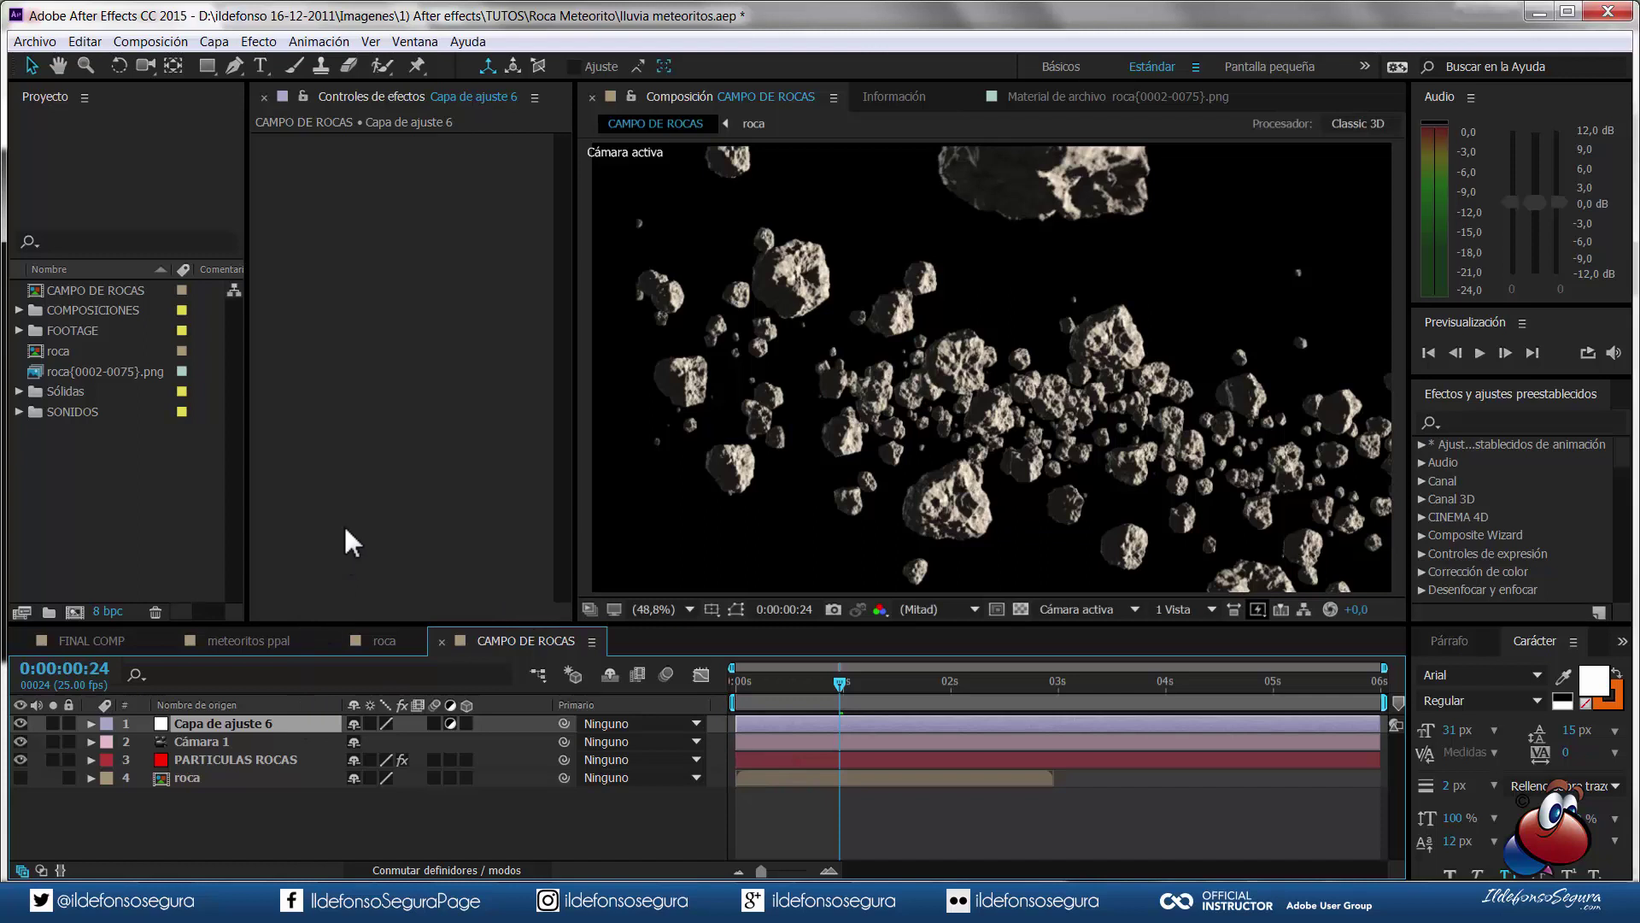
{"action": "right_click", "coordinate": [365, 402]}
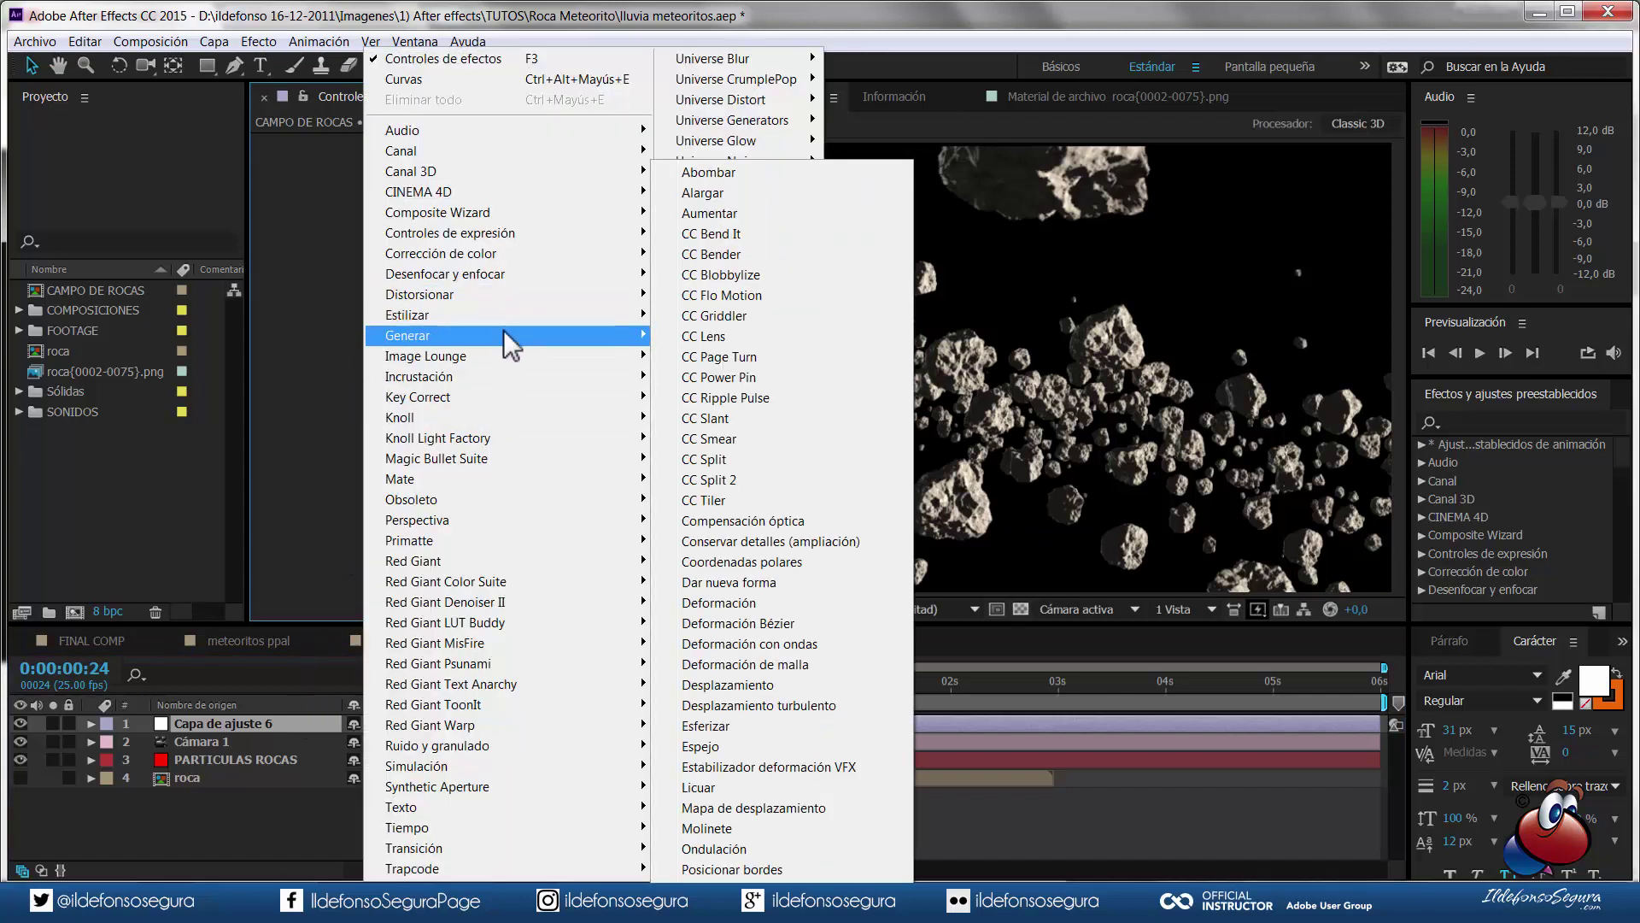
{"action": "mouse_move", "coordinate": [509, 253]}
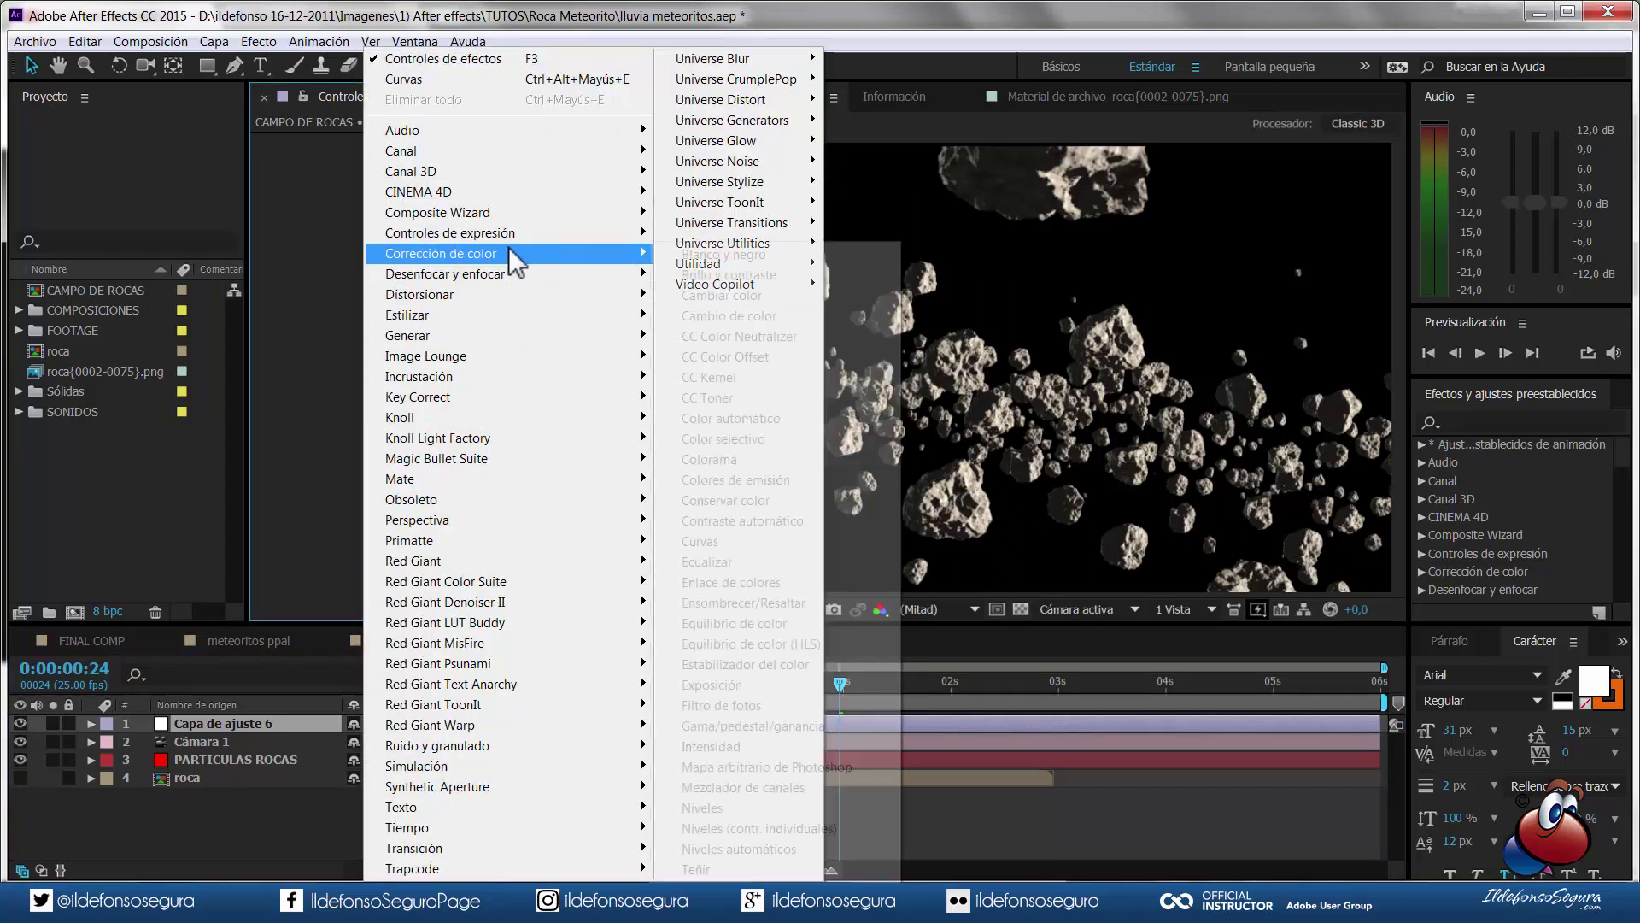
{"action": "left_click", "coordinate": [698, 541]}
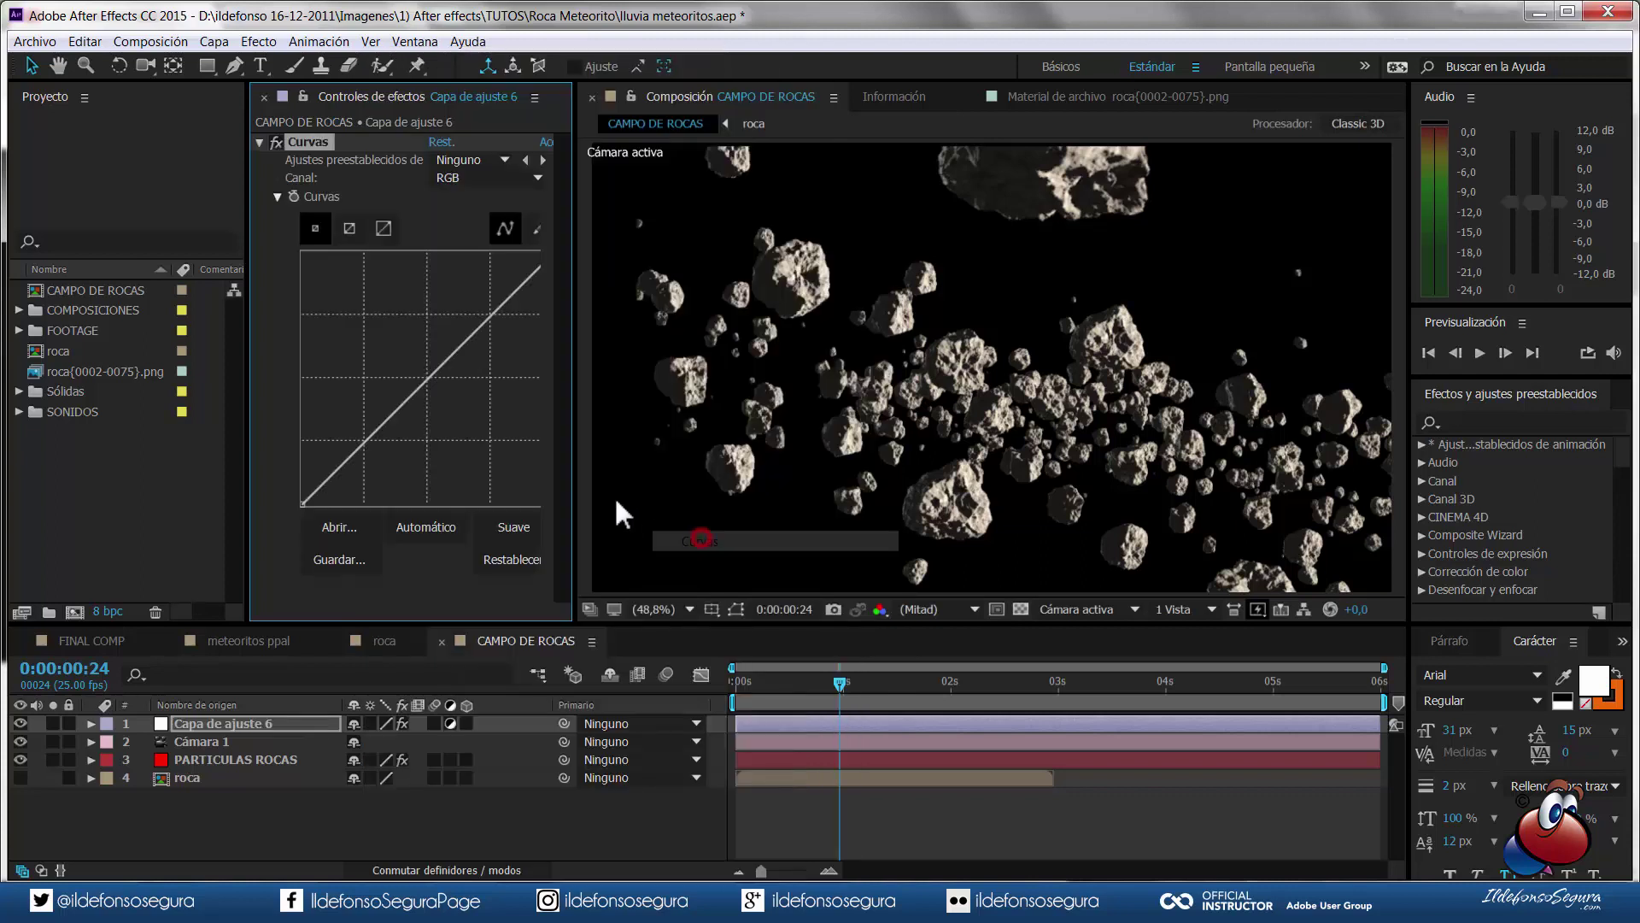
- Lift the upper part of the RGB curve and lower its dark end slightly
{"action": "left_click_drag", "start_coordinate": [488, 320], "coordinate": [476, 304]}
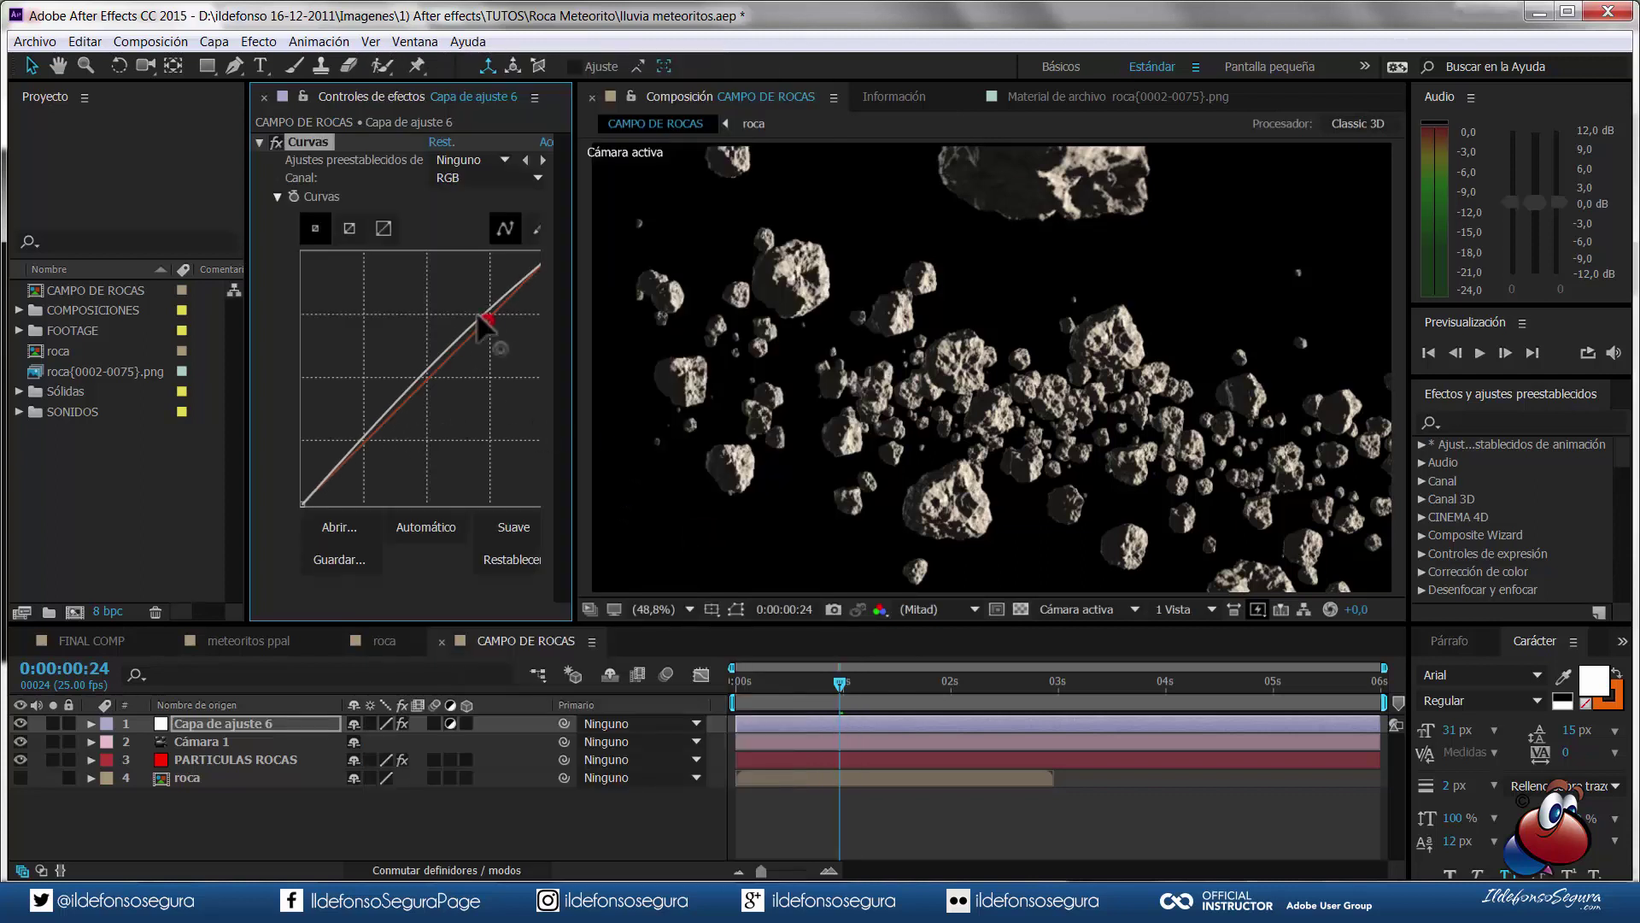
{"action": "left_click", "coordinate": [378, 422]}
{"action": "left_click_drag", "start_coordinate": [376, 421], "coordinate": [376, 428]}
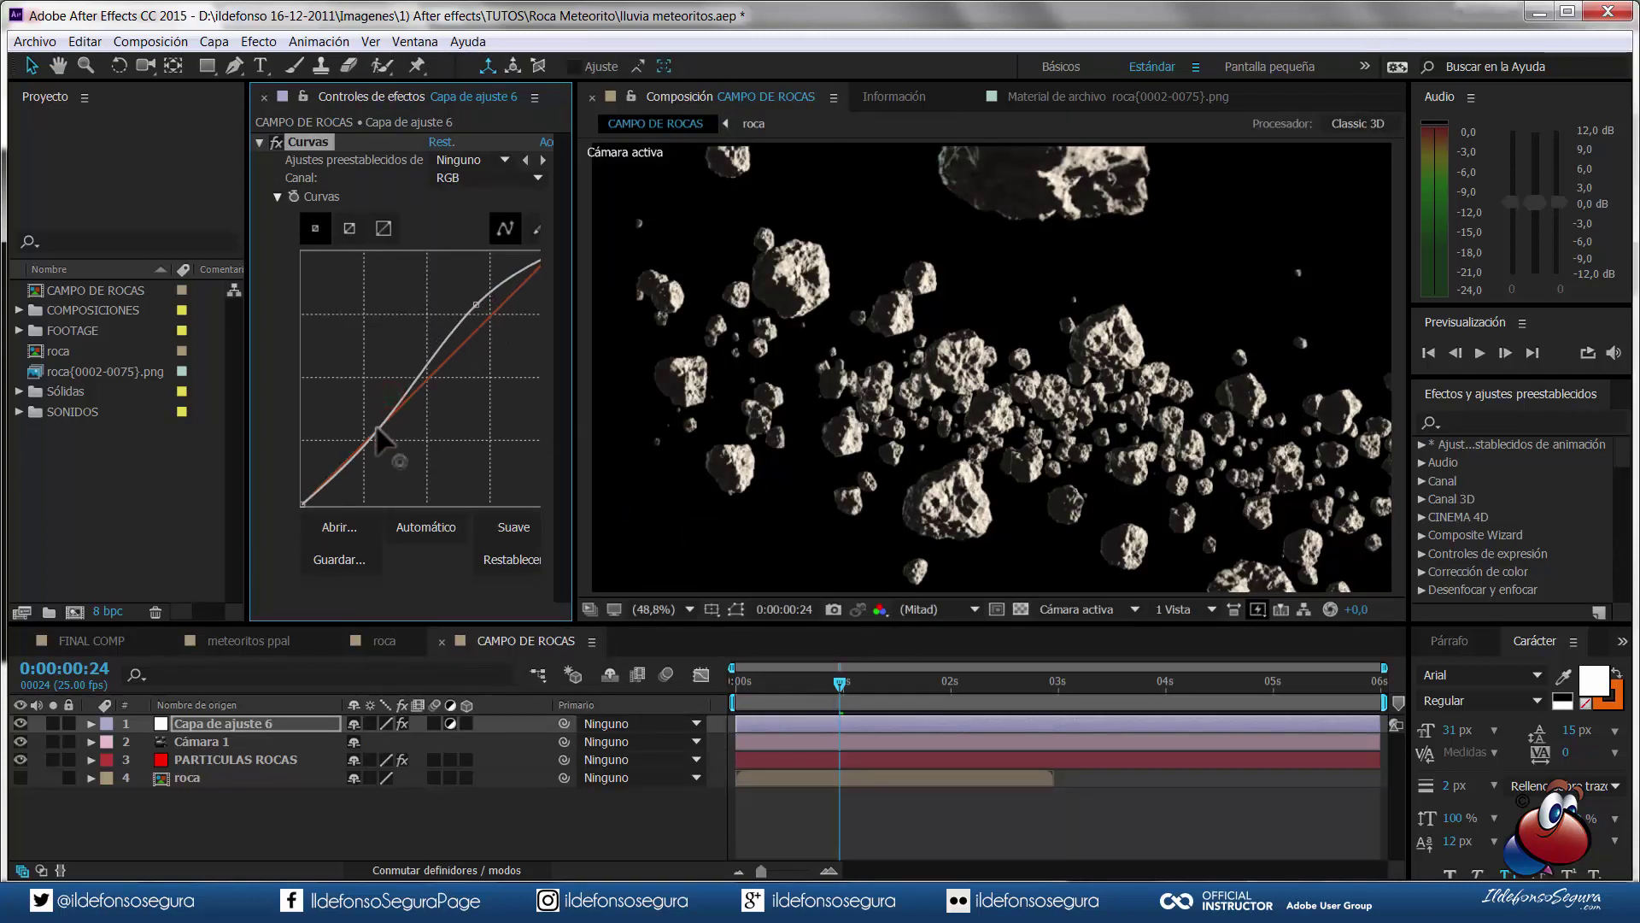
- Tweak the red, green and blue channel curves, toggling Curvas off and on to compare
{"action": "left_click", "coordinate": [512, 177]}
{"action": "left_click", "coordinate": [476, 216]}
{"action": "left_click", "coordinate": [467, 348]}
{"action": "left_click", "coordinate": [487, 178]}
{"action": "left_click", "coordinate": [475, 235]}
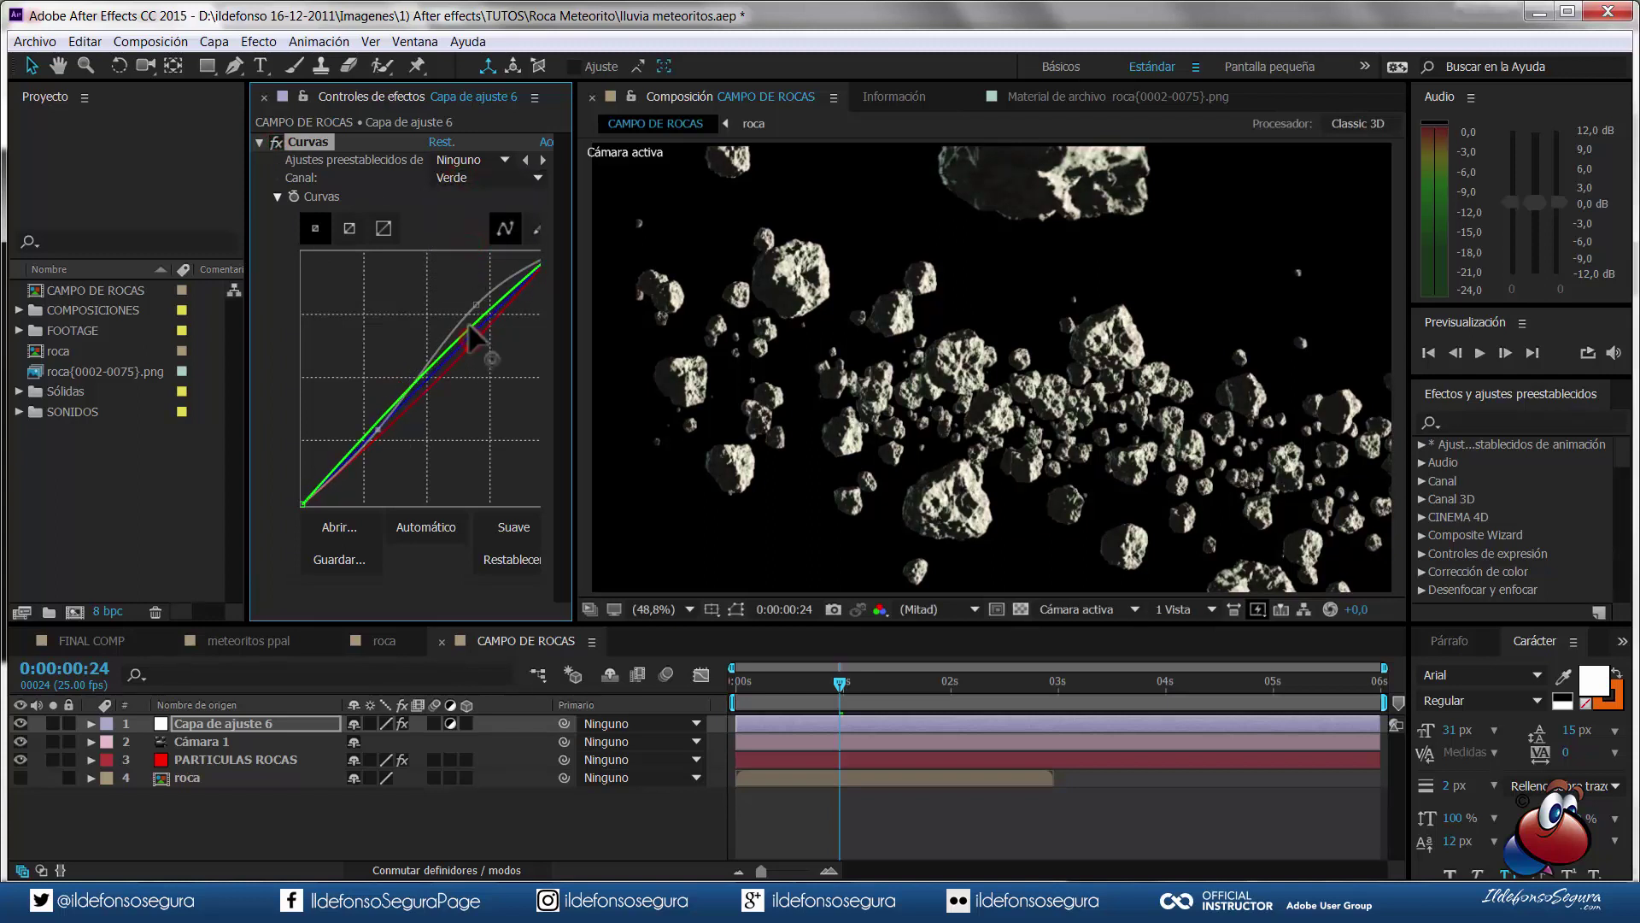
{"action": "left_click", "coordinate": [487, 178]}
{"action": "left_click", "coordinate": [480, 264]}
{"action": "left_click_drag", "start_coordinate": [443, 350], "coordinate": [434, 343]}
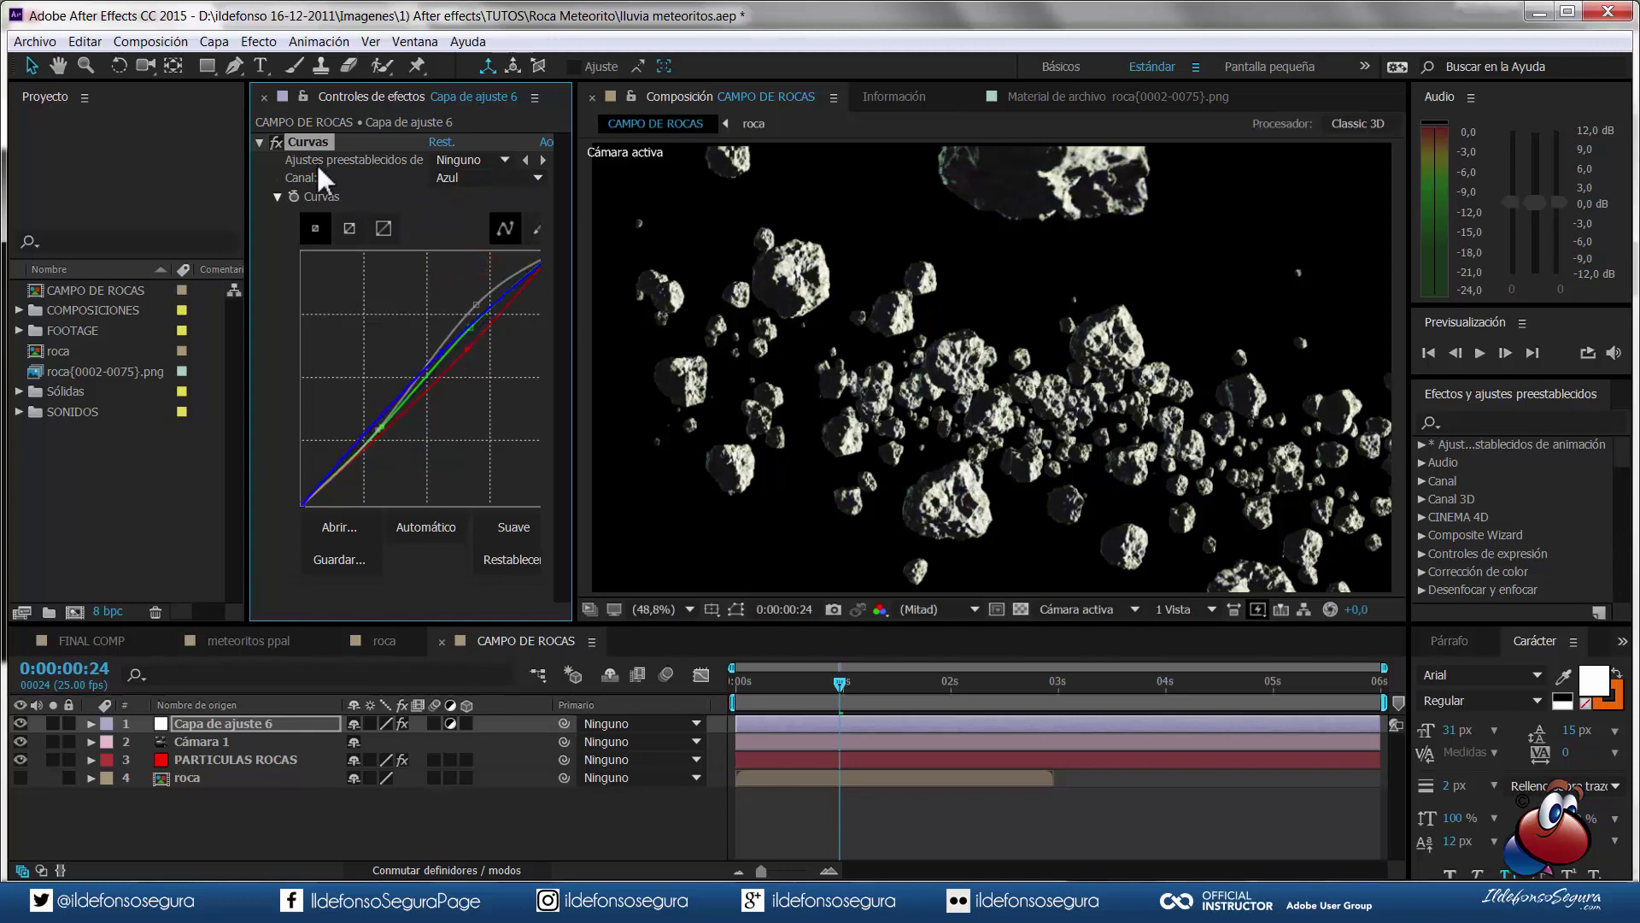
{"action": "left_click", "coordinate": [275, 138]}
{"action": "left_click", "coordinate": [275, 138]}
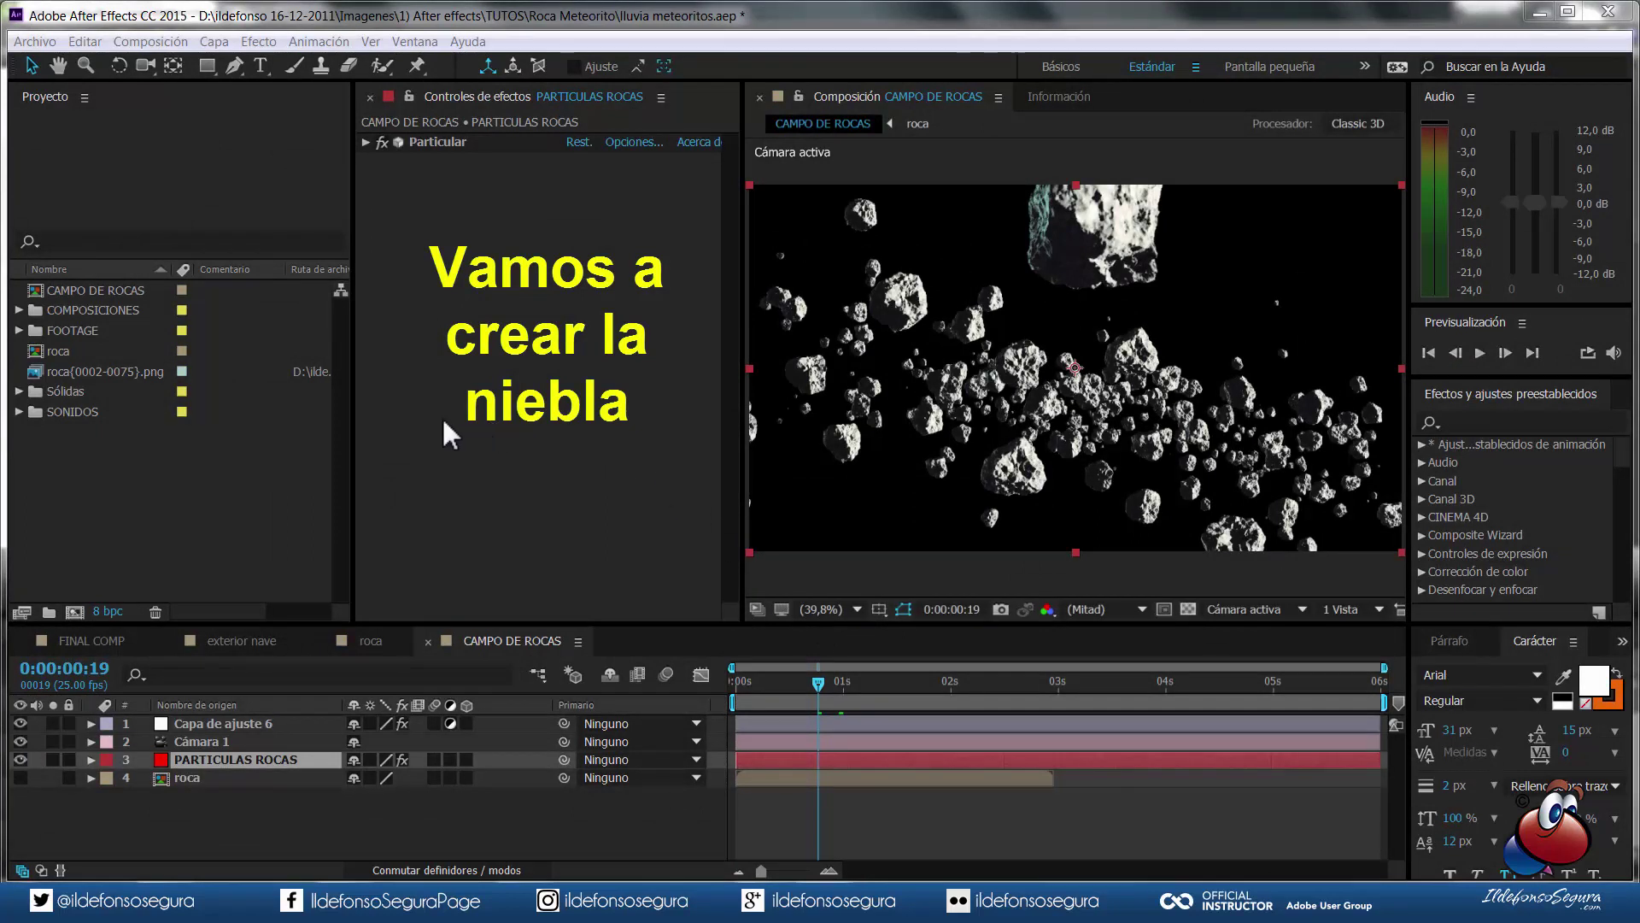
- Duplicate the roca composition and rename the copy 'fog particle'
{"action": "left_click", "coordinate": [61, 350]}
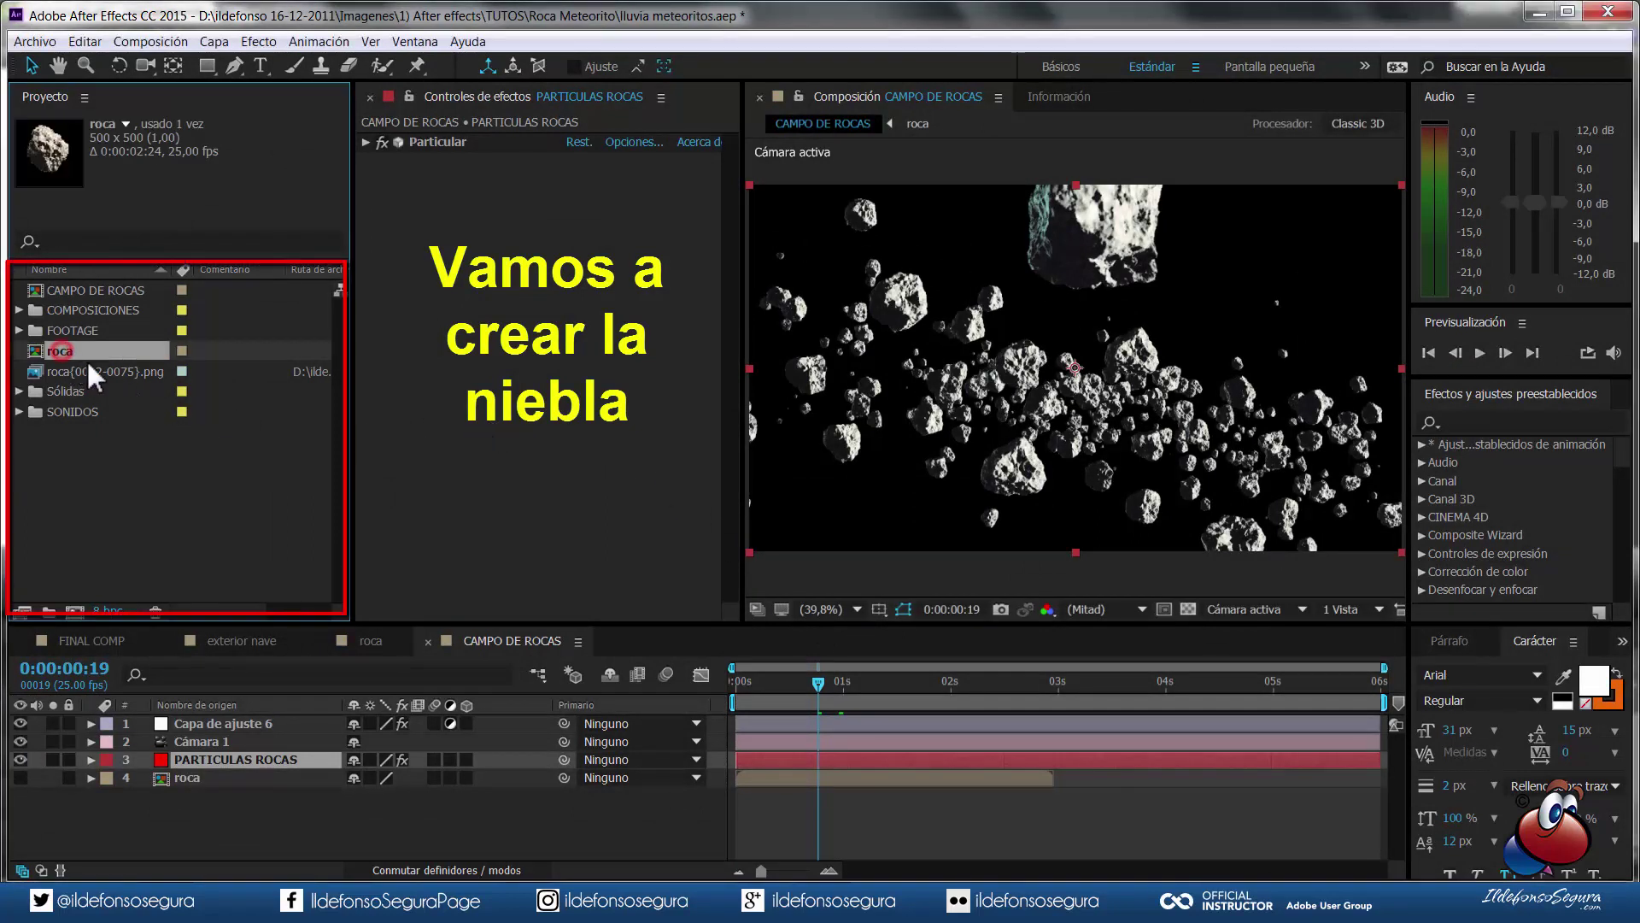
{"action": "key", "text": "ctrl+d"}
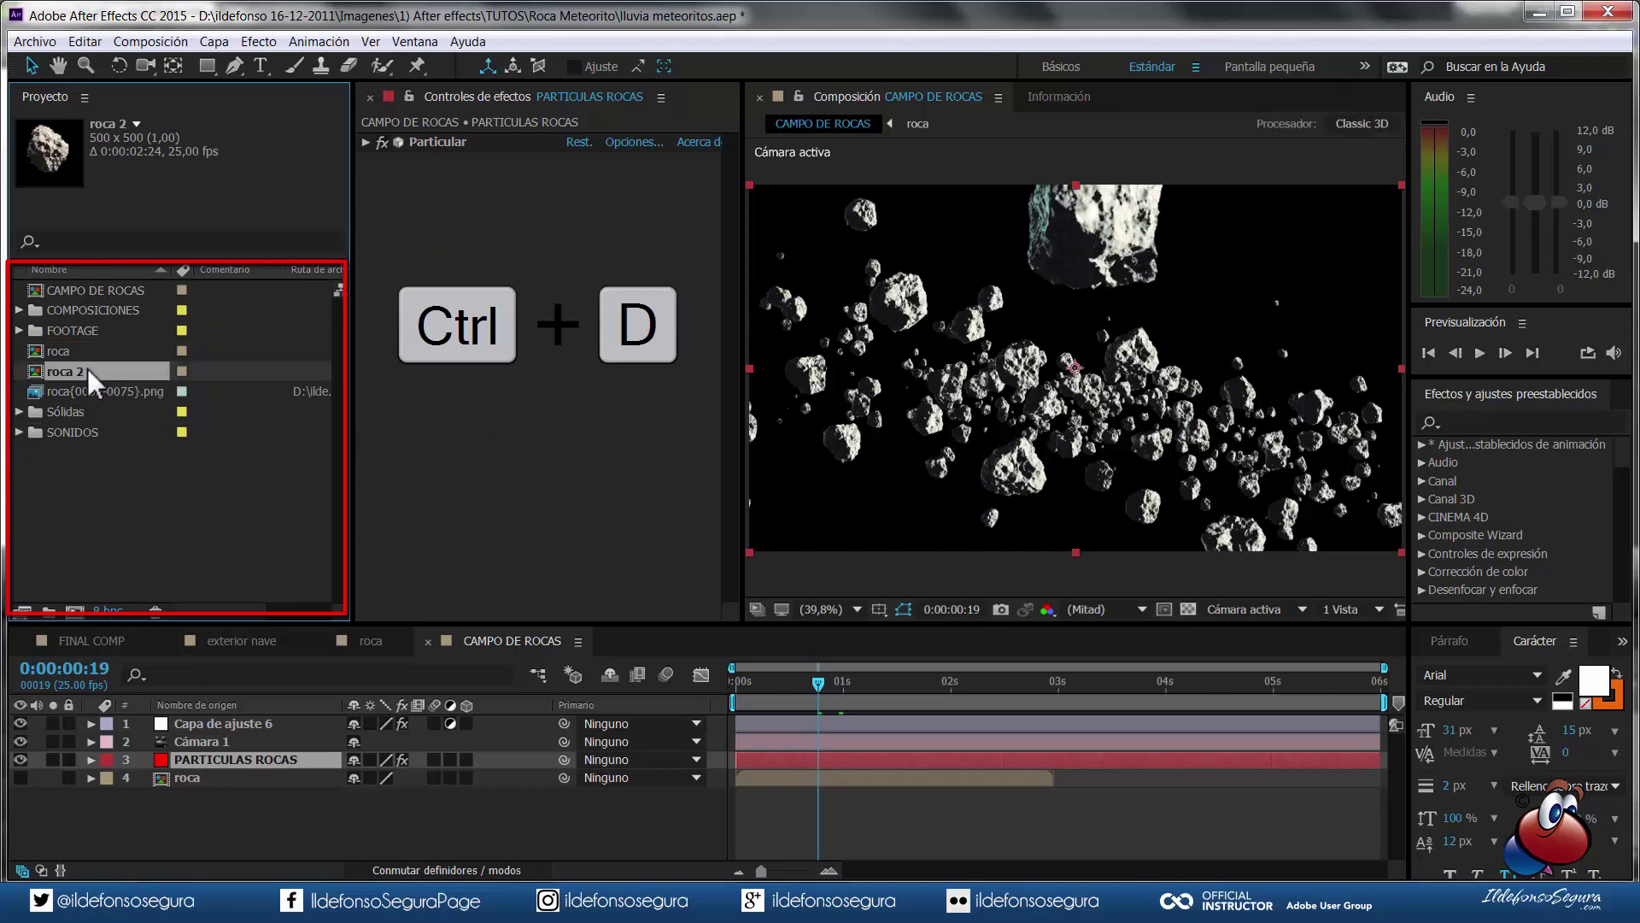
{"action": "left_click", "coordinate": [92, 371]}
{"action": "key", "text": "Return"}
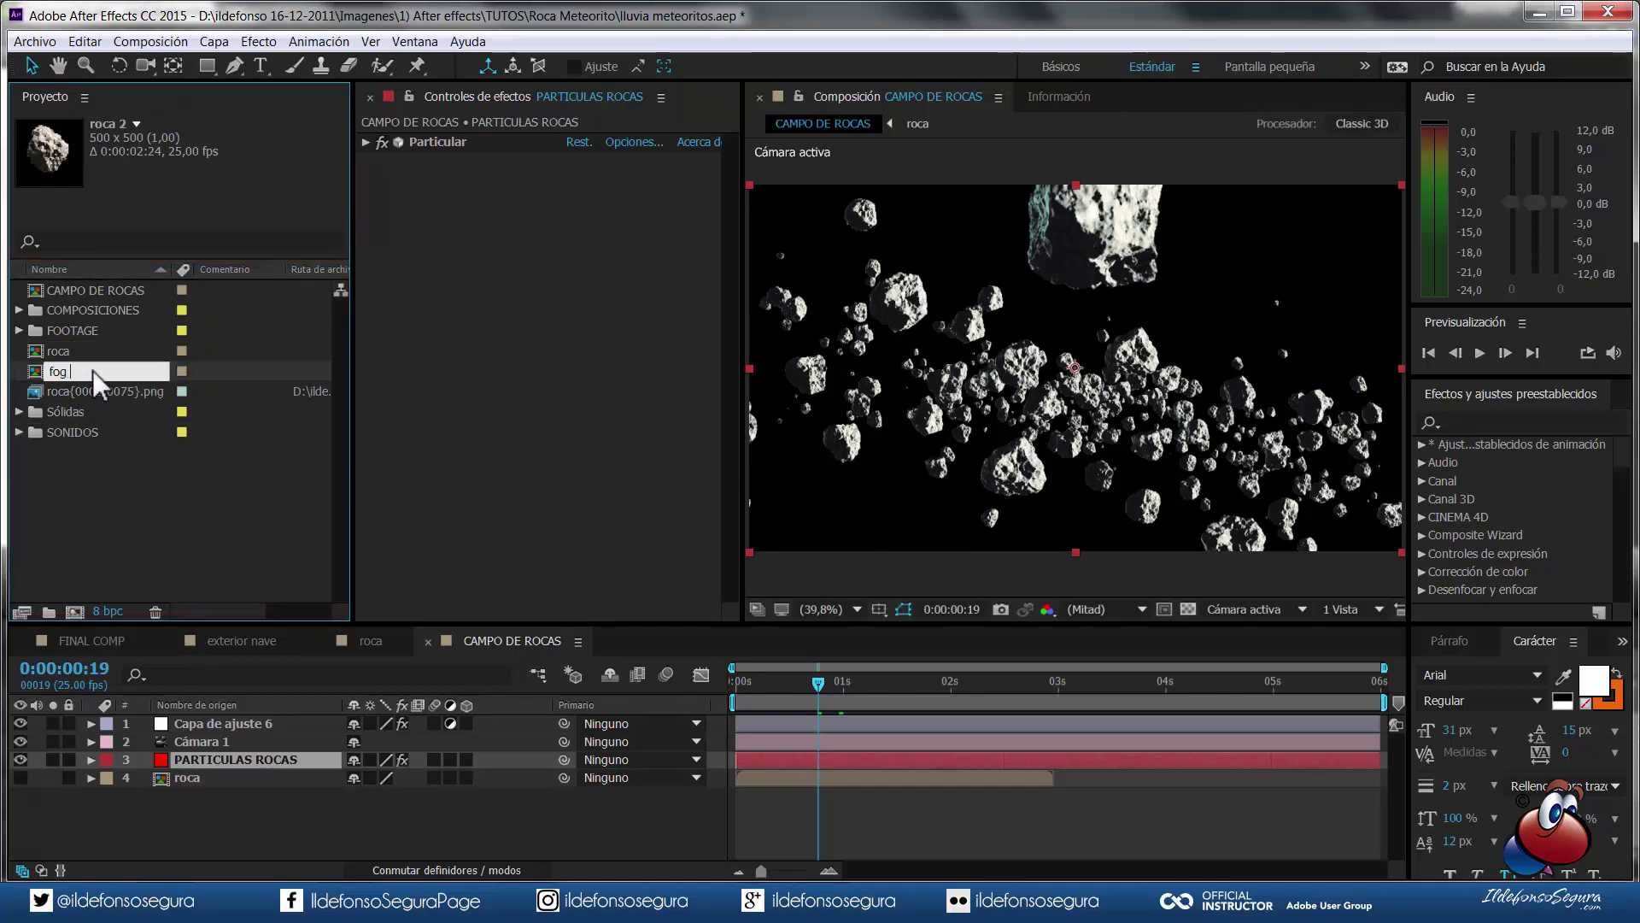
{"action": "type", "text": "particle"}
{"action": "key", "text": "Return"}
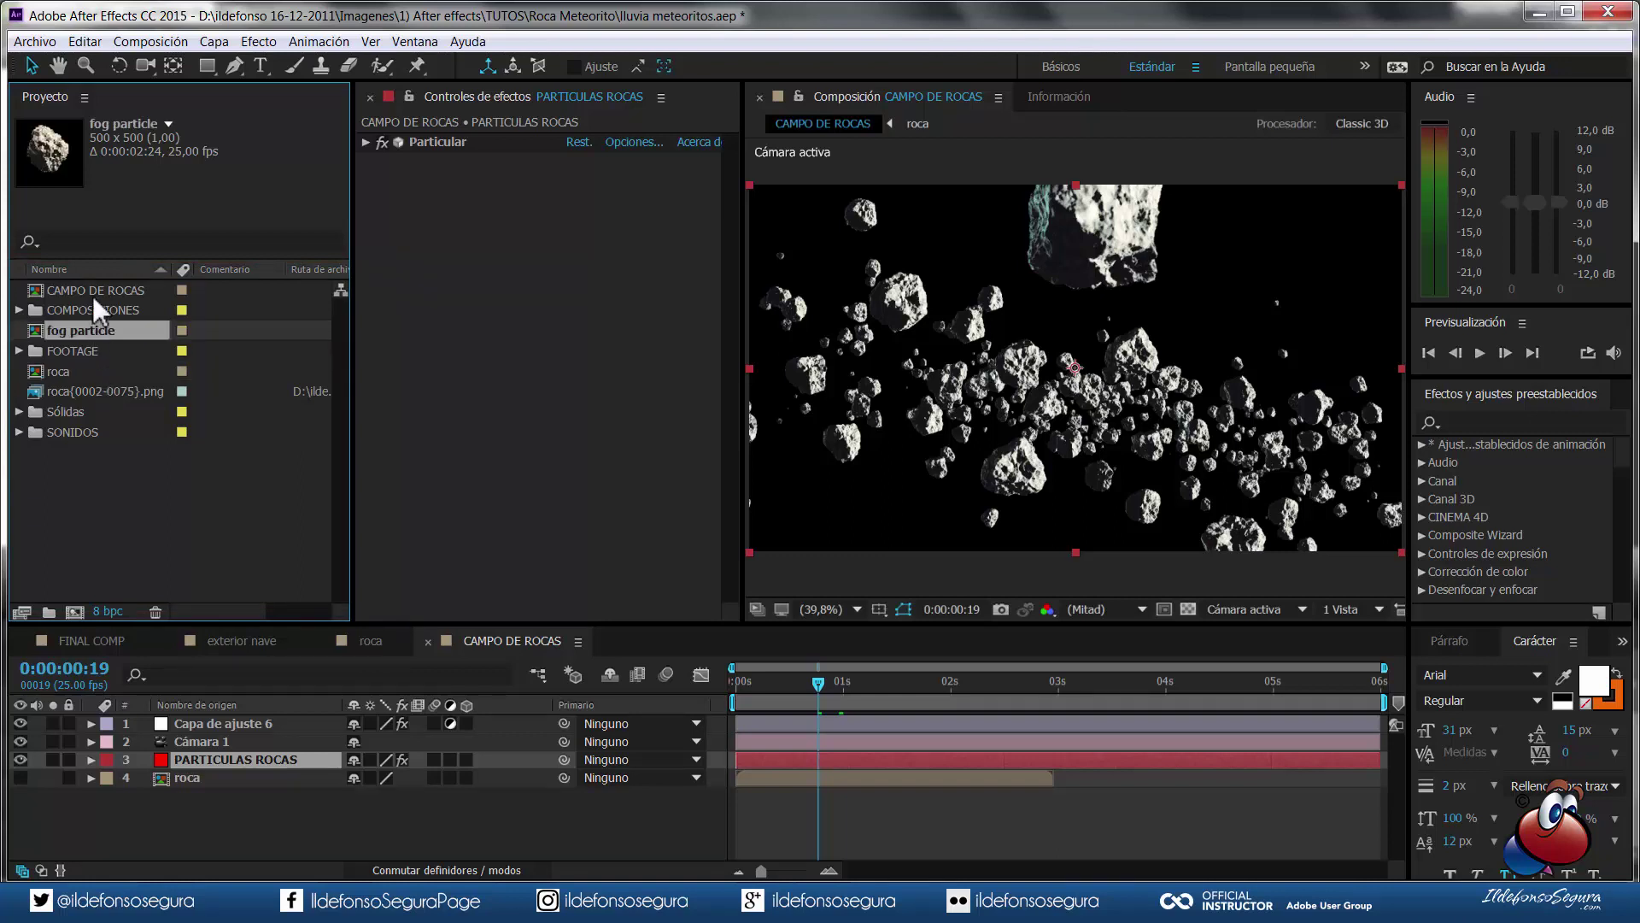
- Duplicate CAMPO DE ROCAS and rename the copy 'fog'
{"action": "left_click", "coordinate": [90, 288]}
{"action": "key", "text": "ctrl+d"}
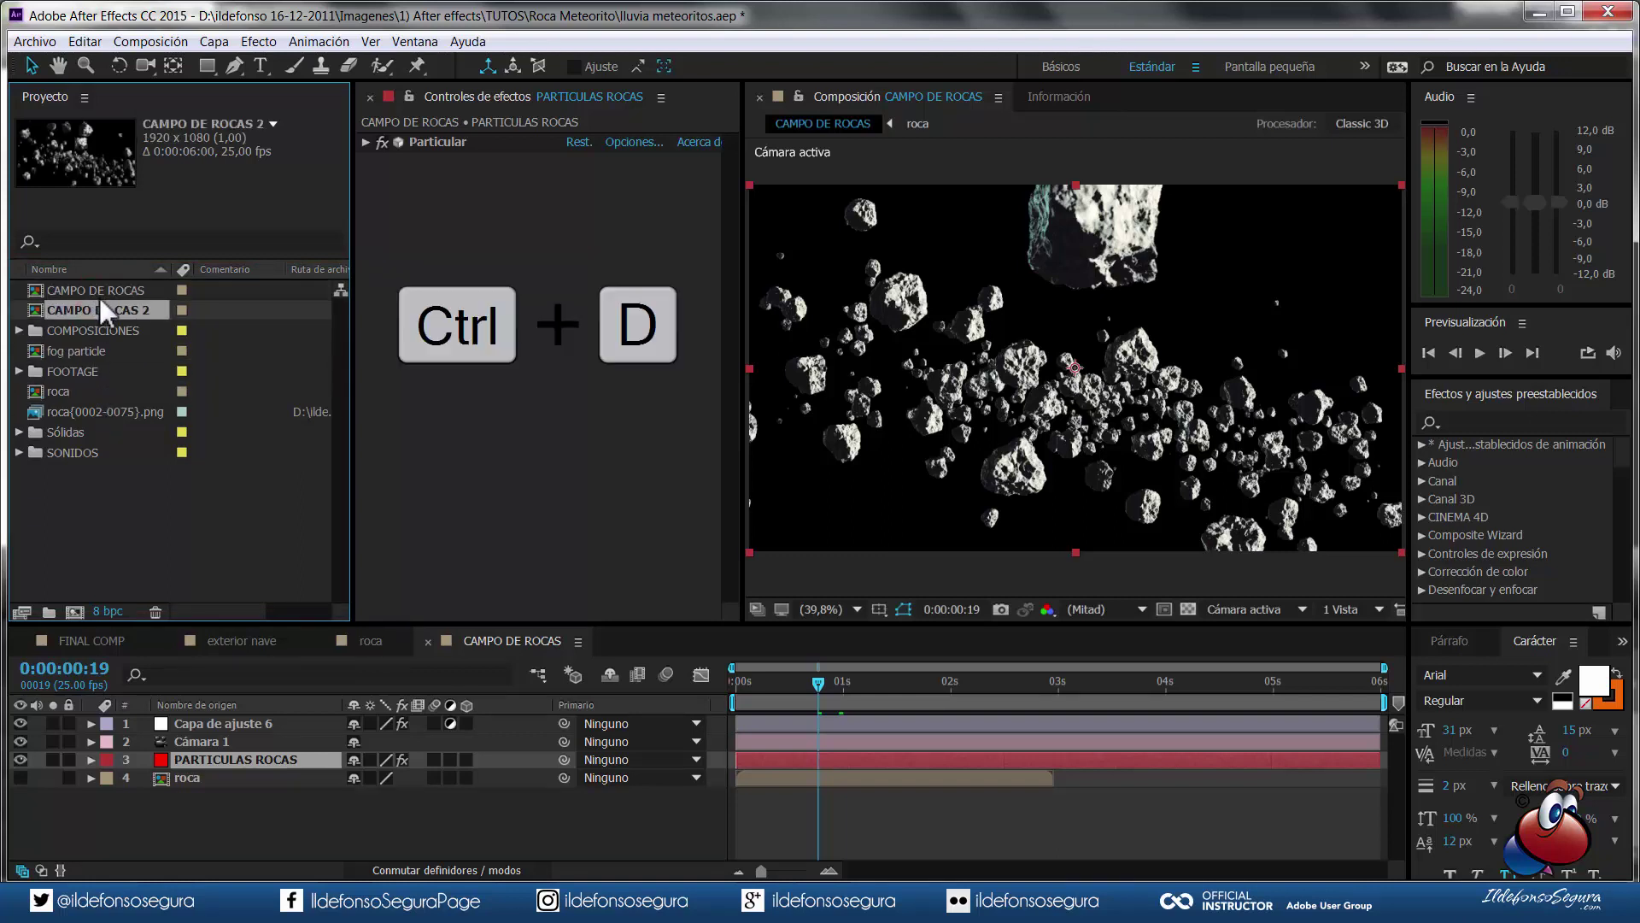
{"action": "key", "text": "Return"}
{"action": "type", "text": "fog"}
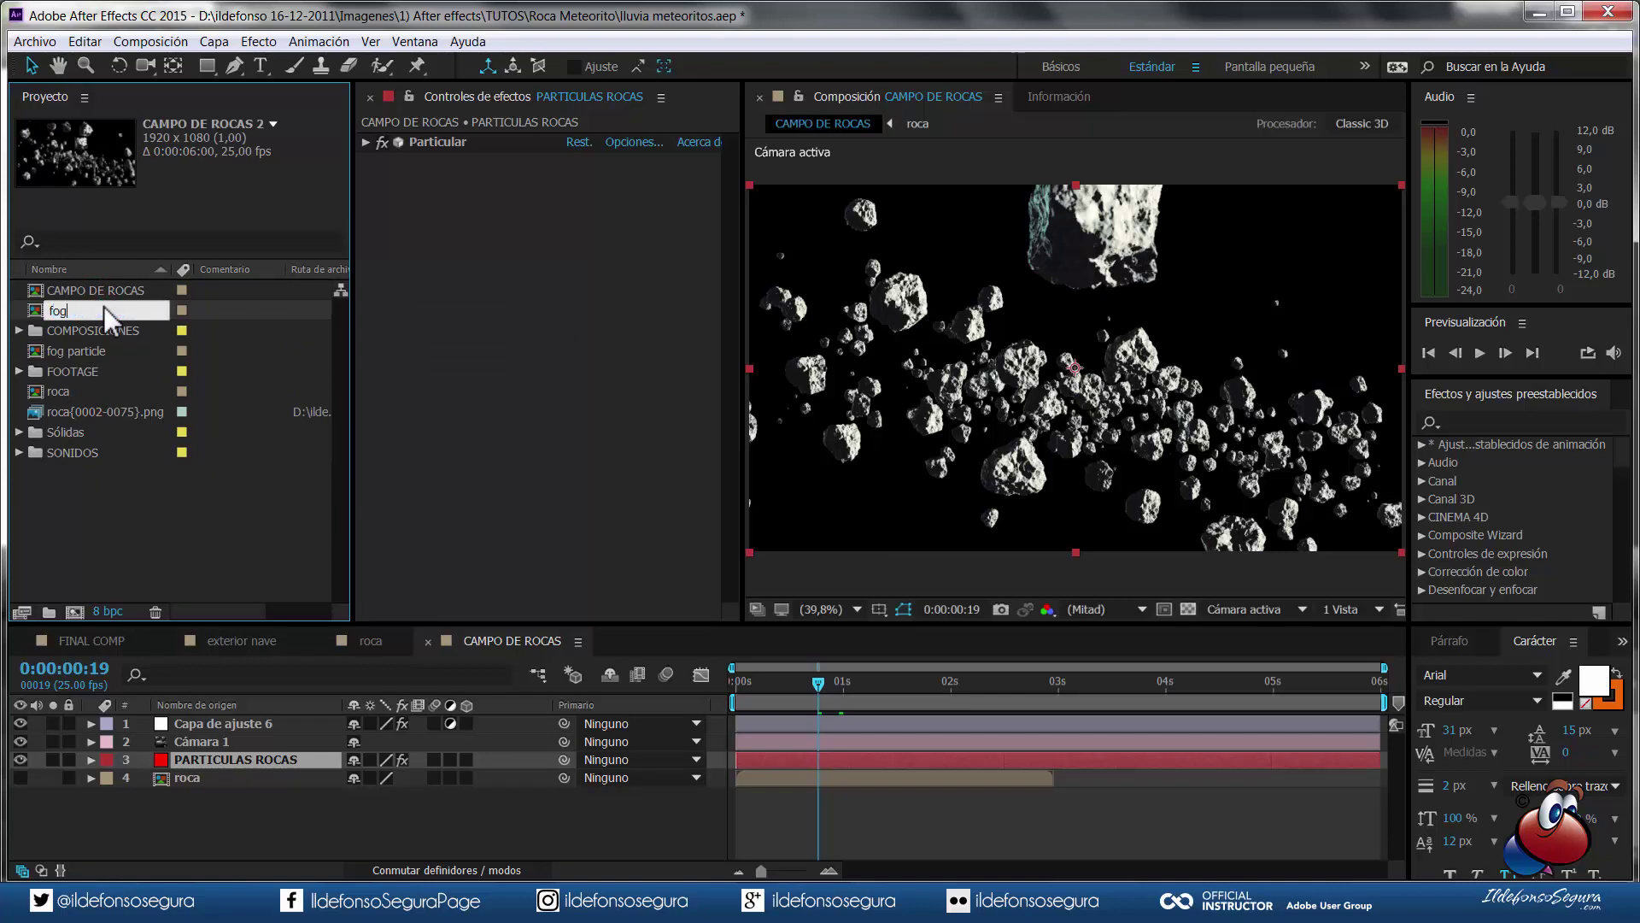
{"action": "key", "text": "Return"}
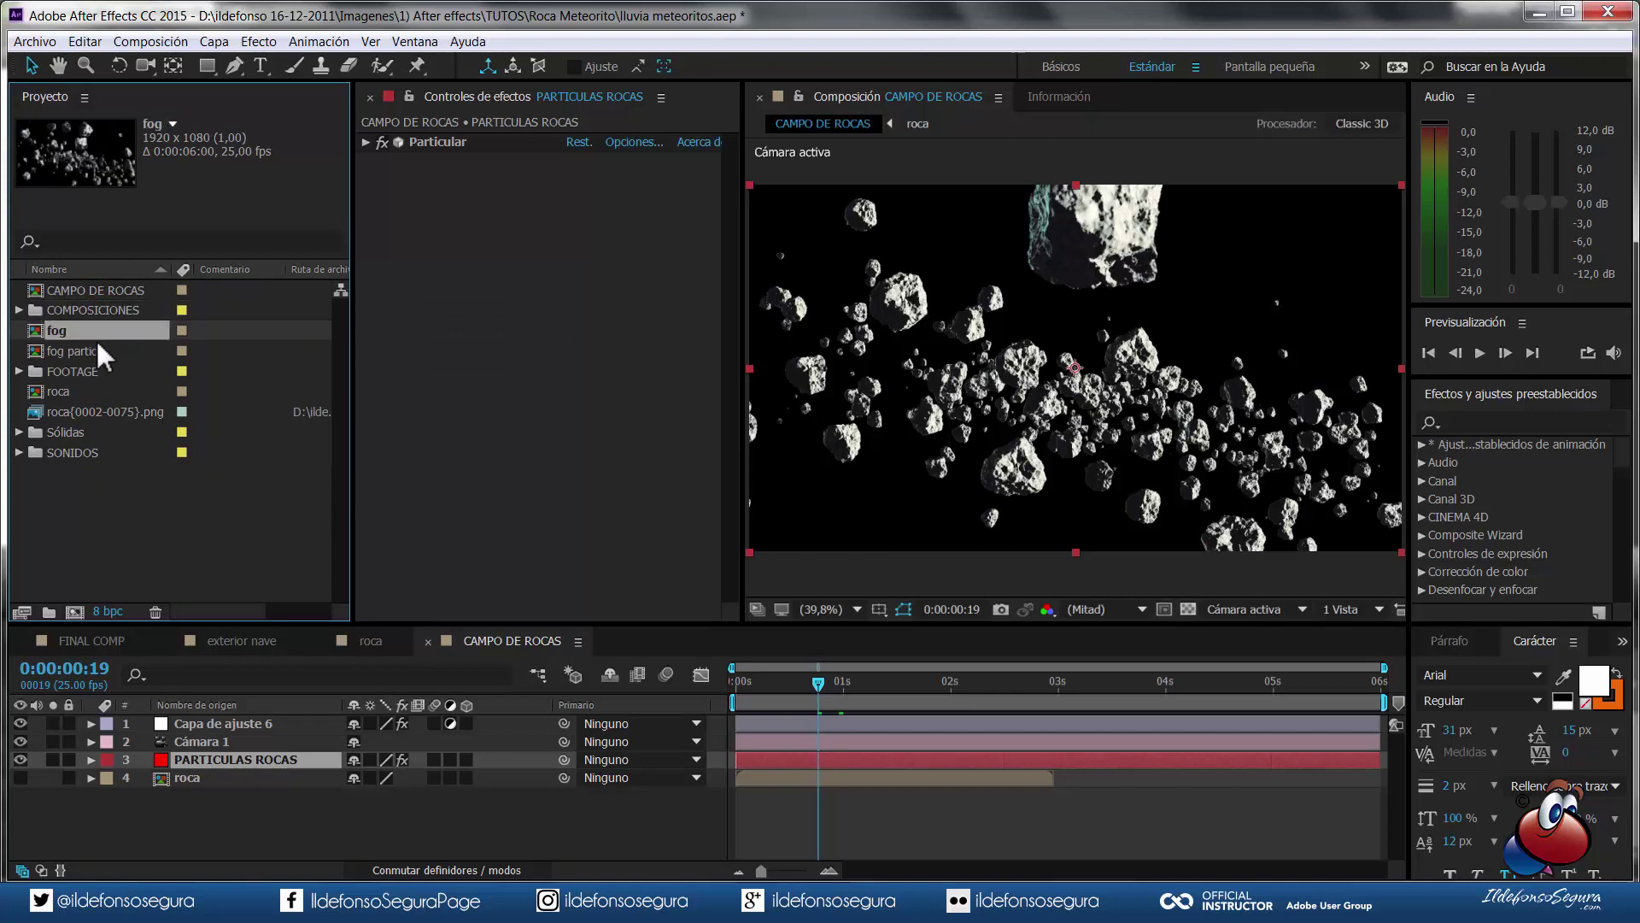
- In the fog comp, delete the adjustment and roca layers and put fog particle in their place
{"action": "double_click", "coordinate": [83, 332]}
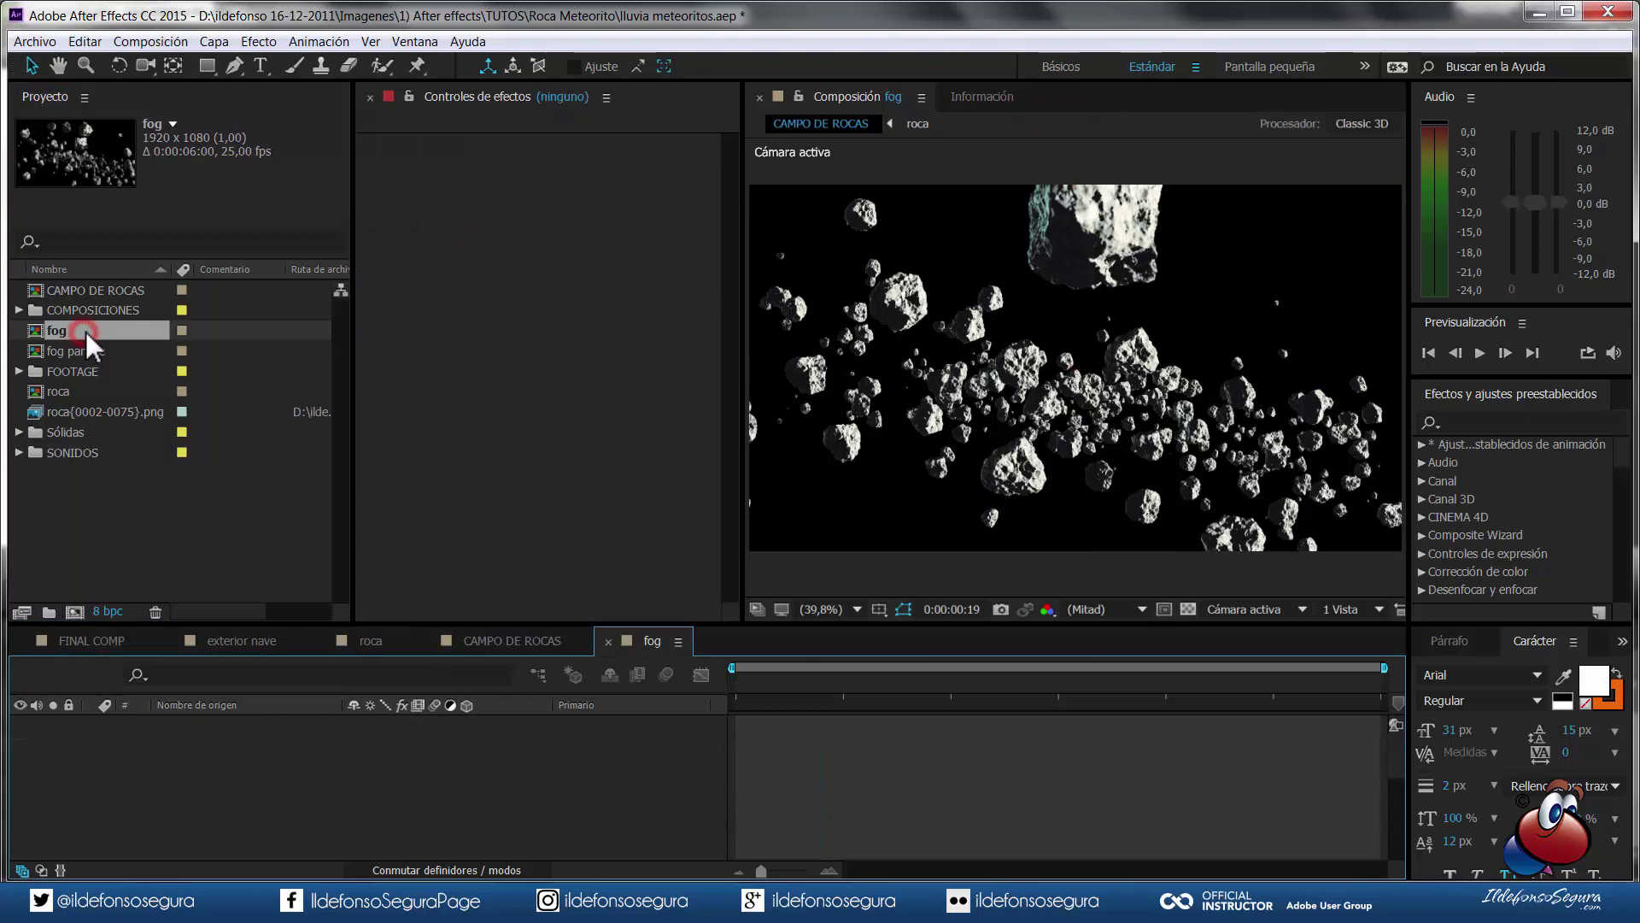
{"action": "left_click", "coordinate": [254, 723]}
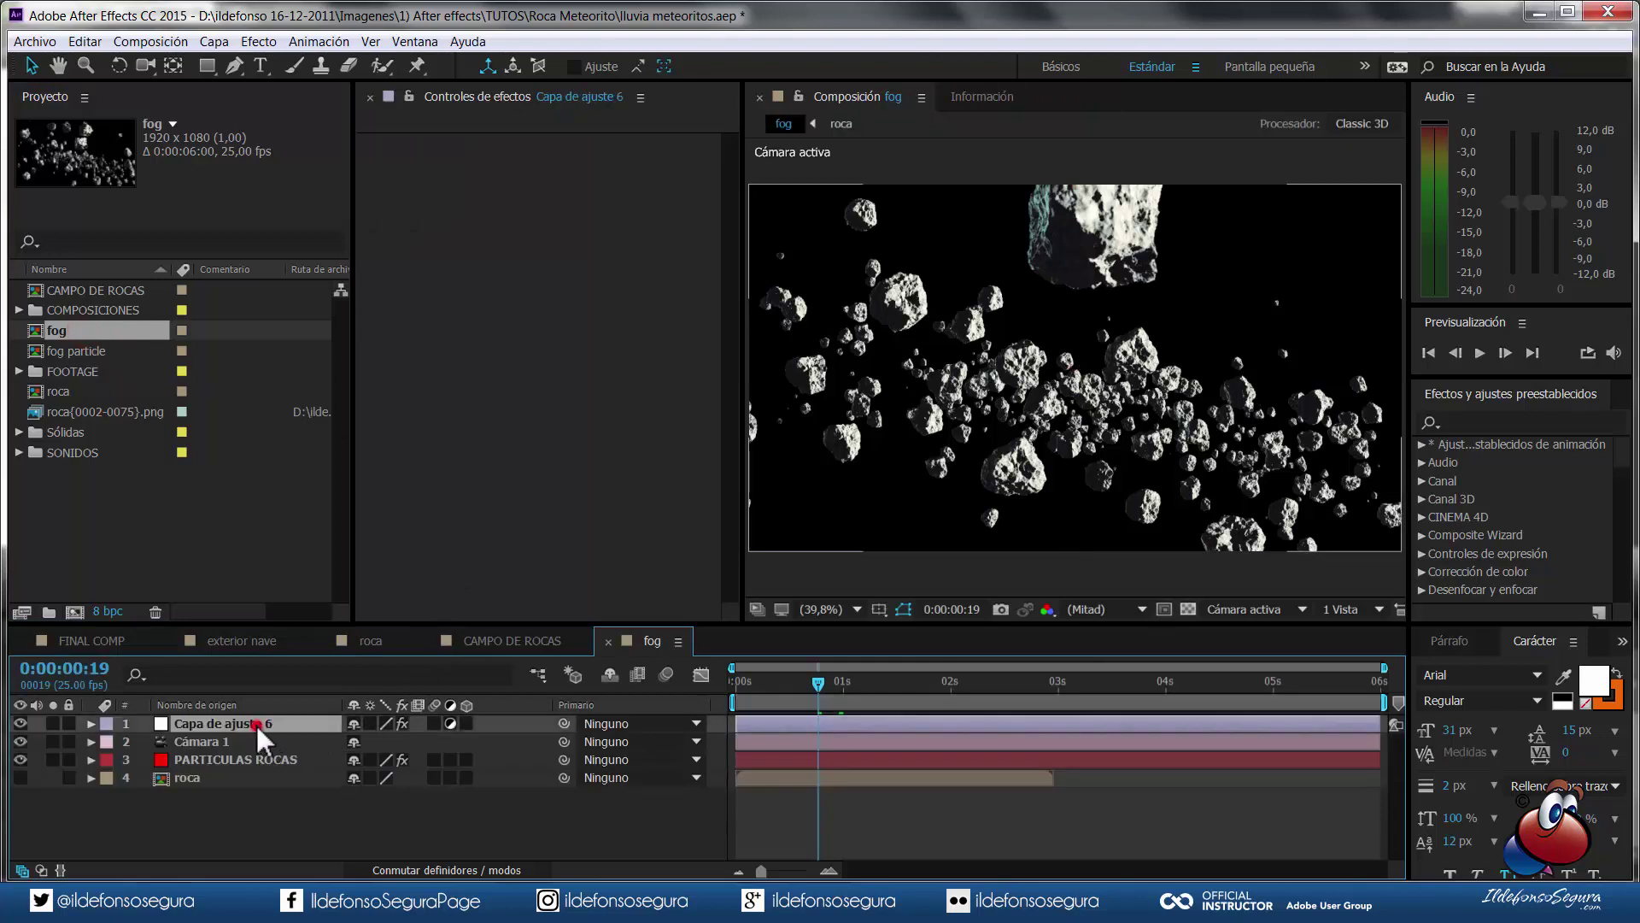
{"action": "key", "text": "Delete"}
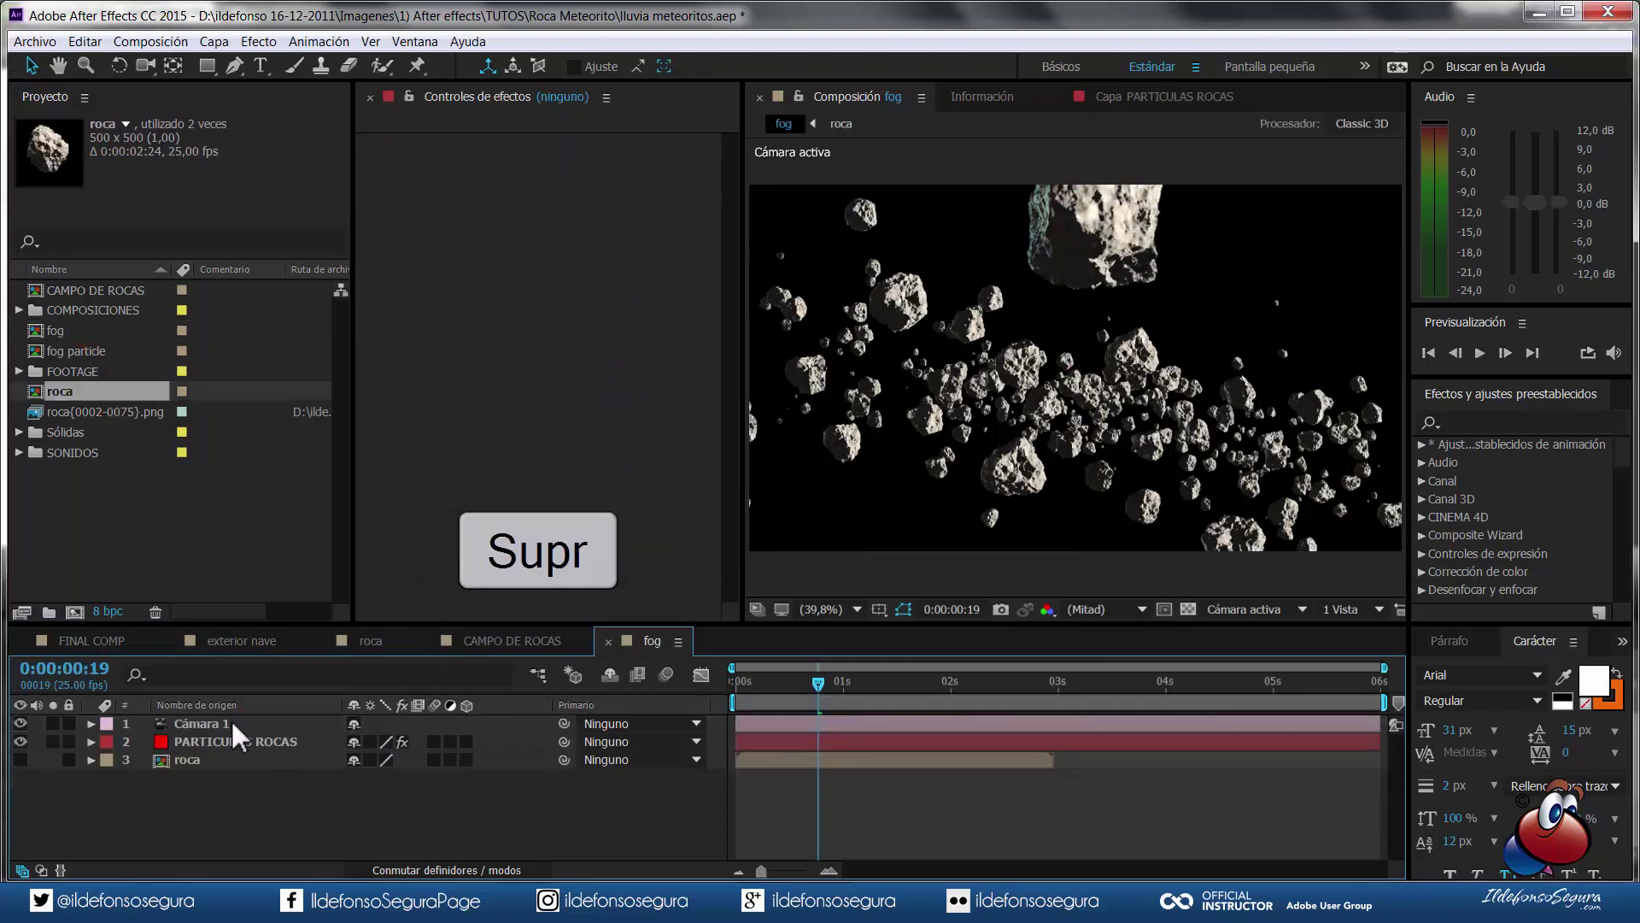
{"action": "left_click", "coordinate": [220, 755]}
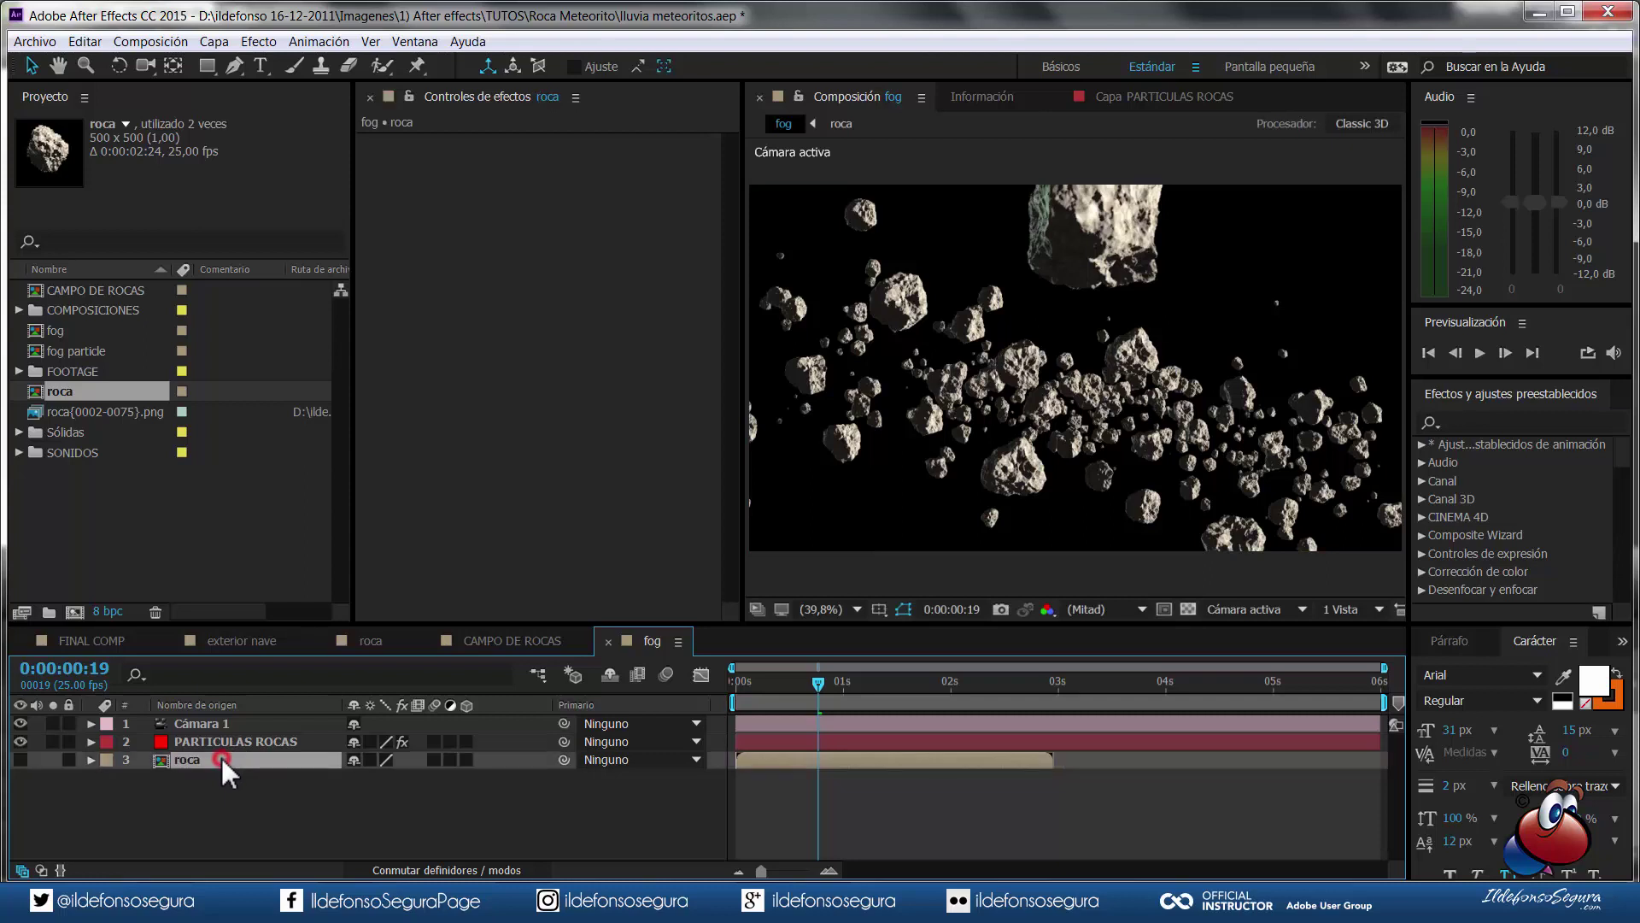
{"action": "key", "text": "Delete"}
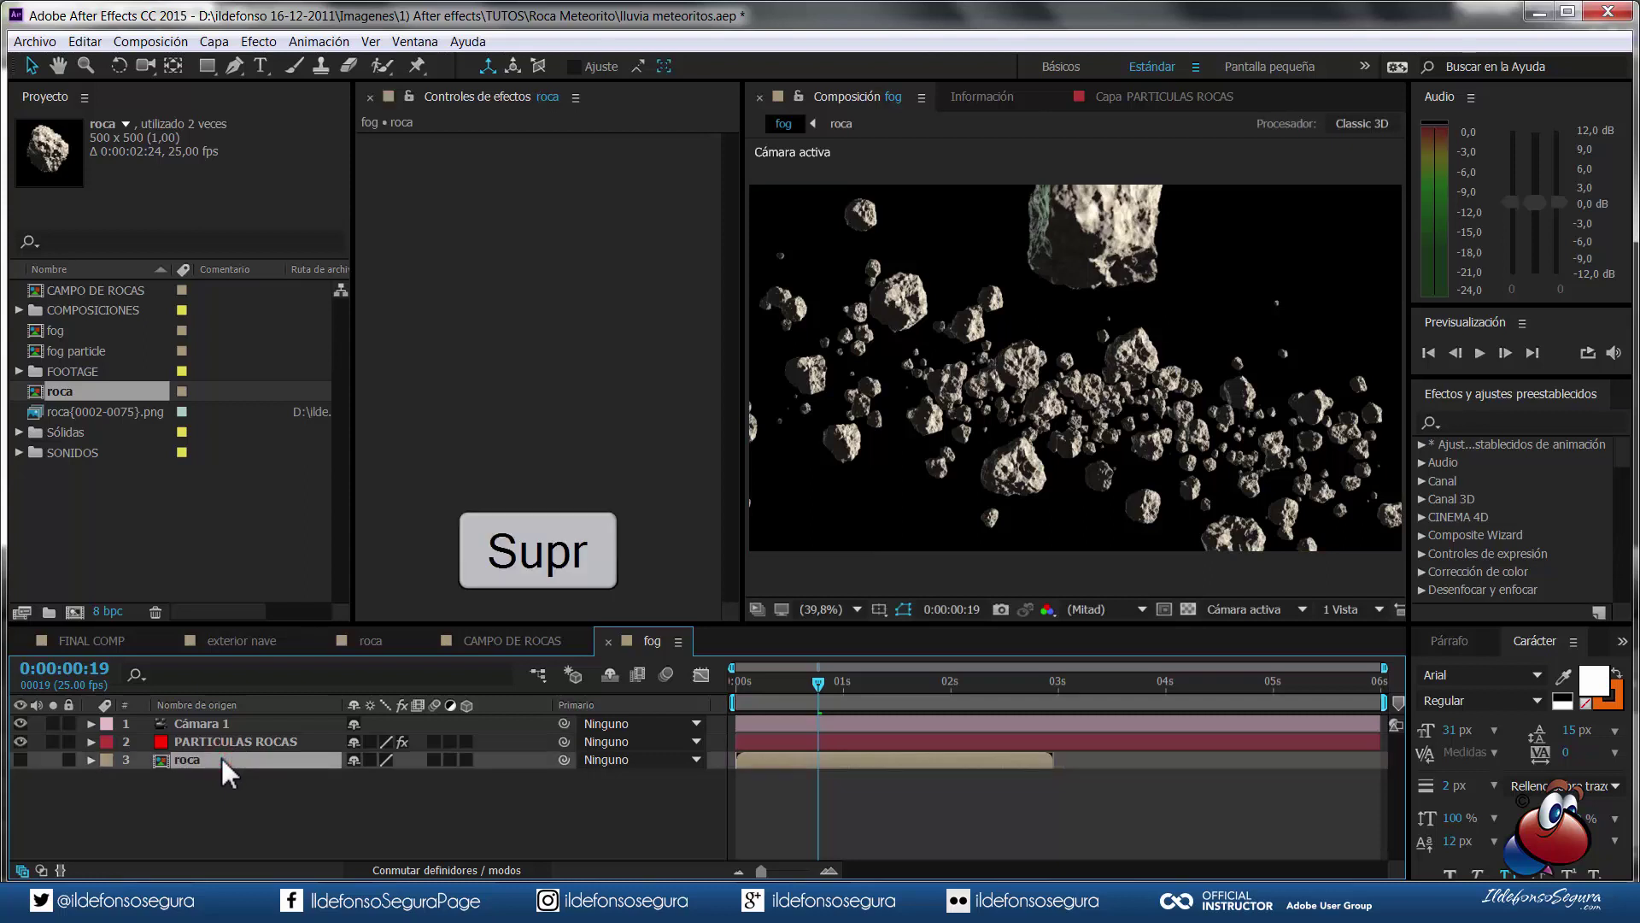
{"action": "left_click_drag", "start_coordinate": [85, 349], "coordinate": [205, 779]}
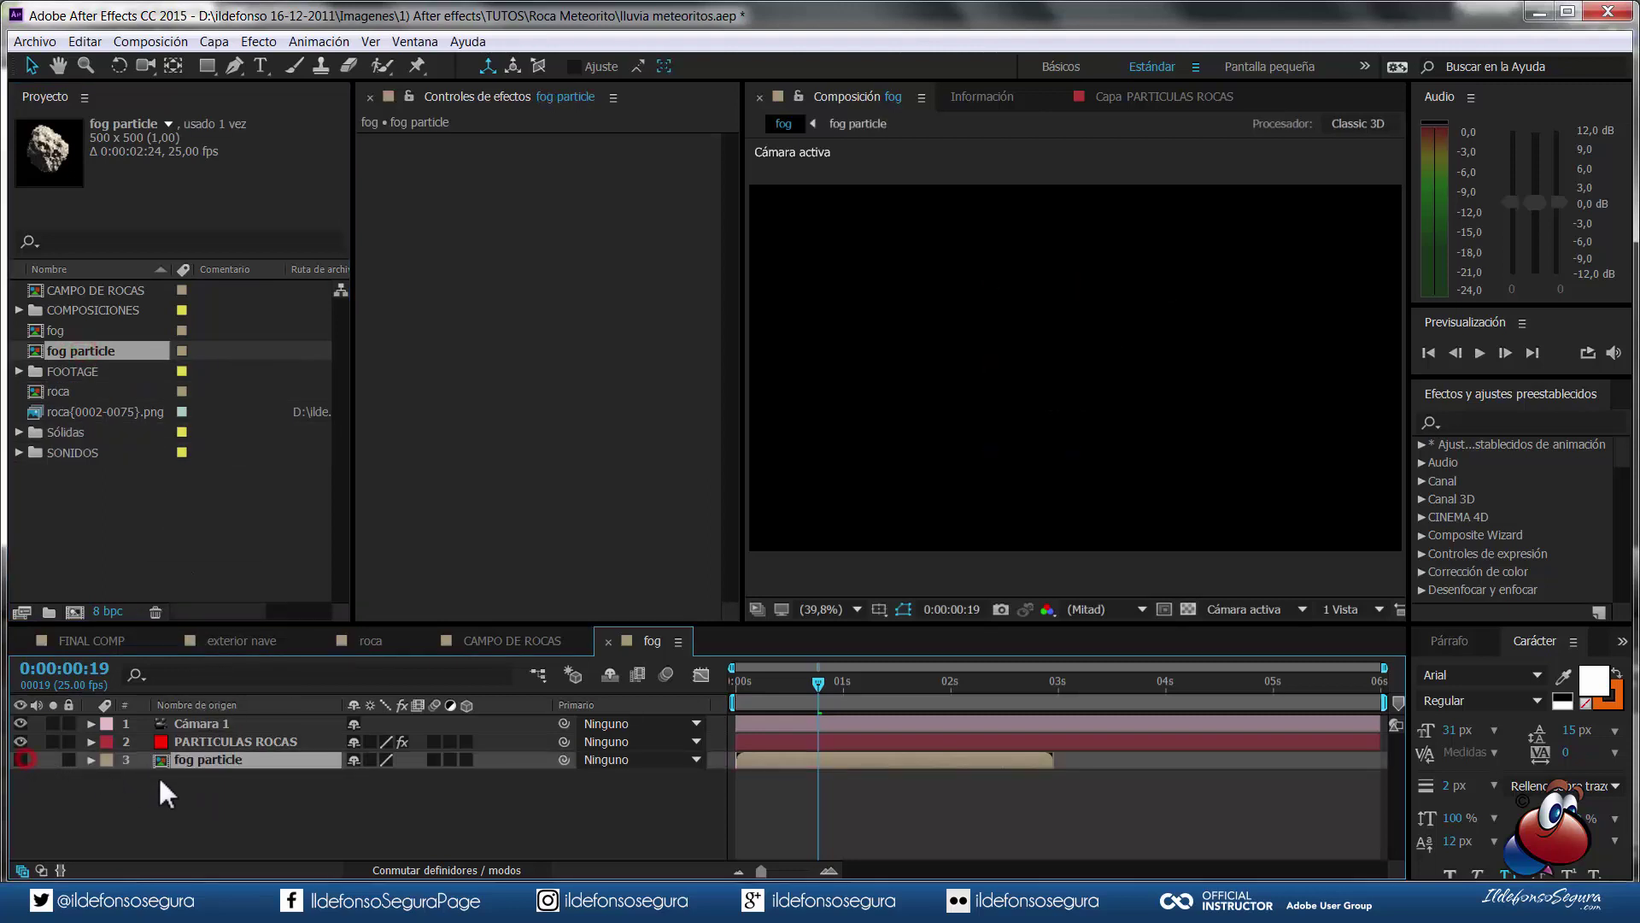
- Open the fog particle comp and delete its rock image layer
{"action": "double_click", "coordinate": [191, 757]}
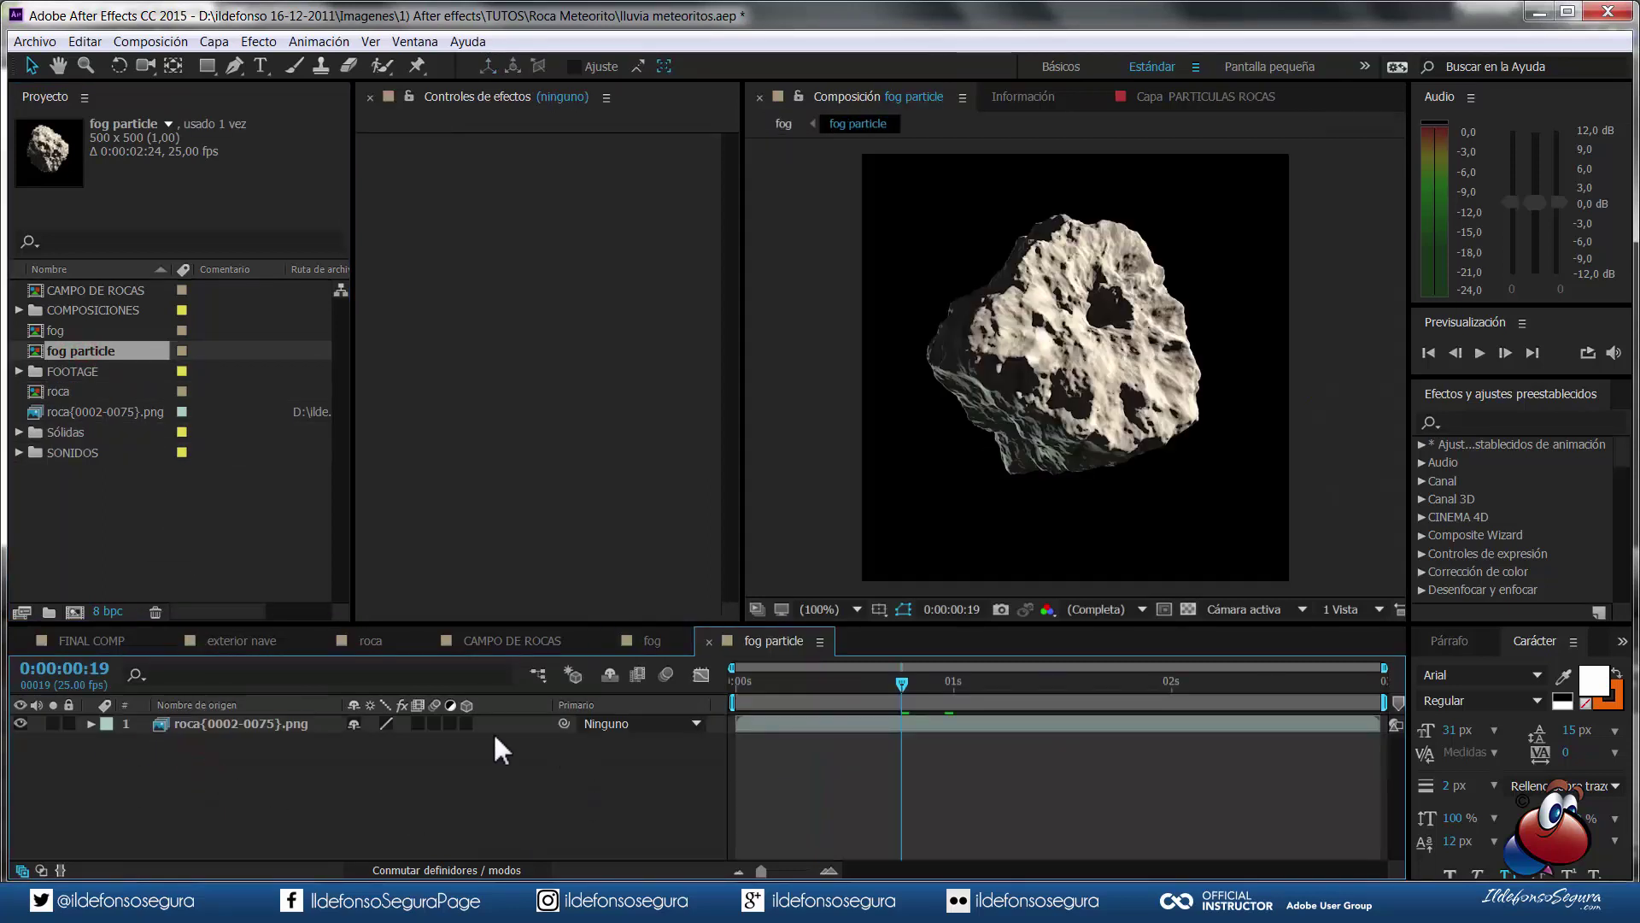
{"action": "left_click", "coordinate": [258, 722]}
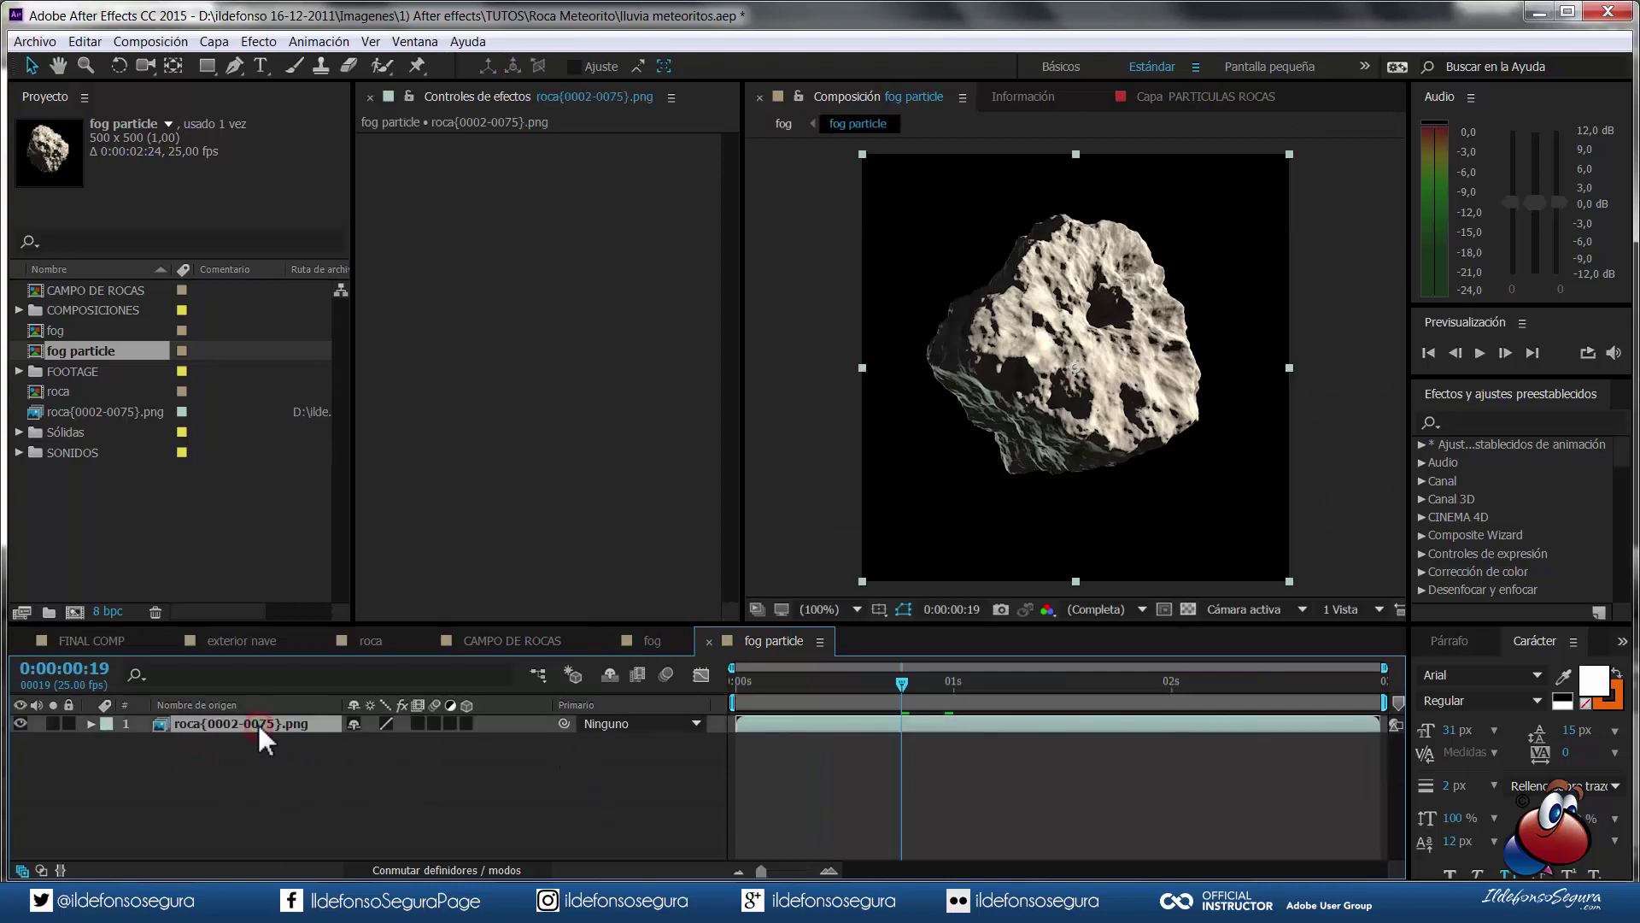
{"action": "key", "text": "Delete"}
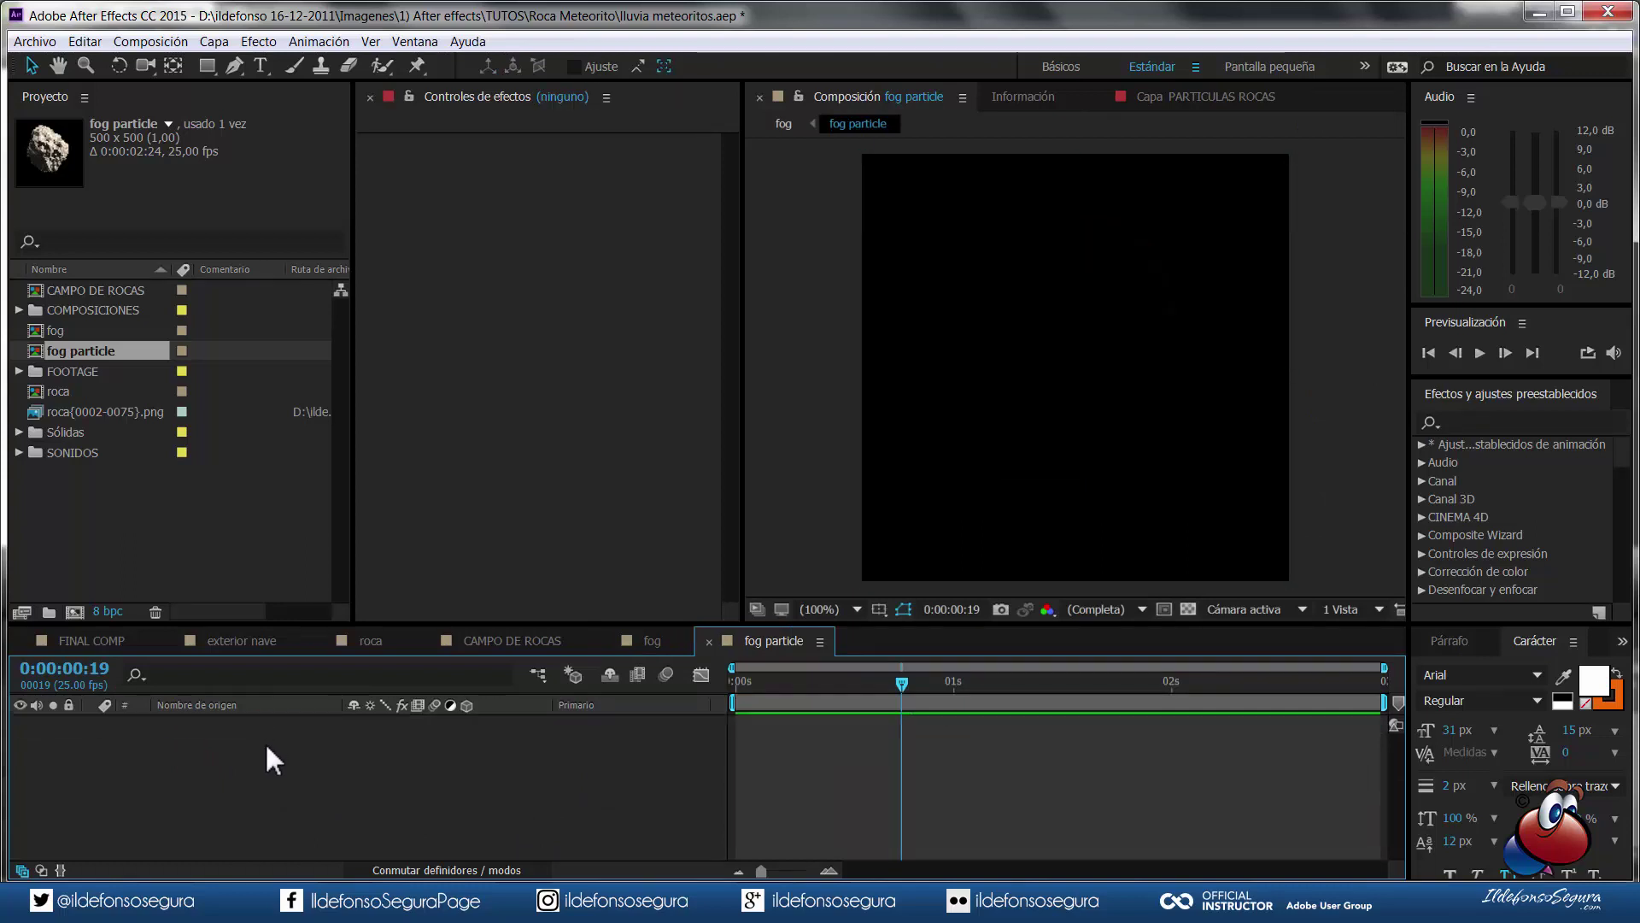
- Create a new black (000000) solid layer named RUIDO
{"action": "right_click", "coordinate": [265, 741]}
{"action": "mouse_move", "coordinate": [350, 563]}
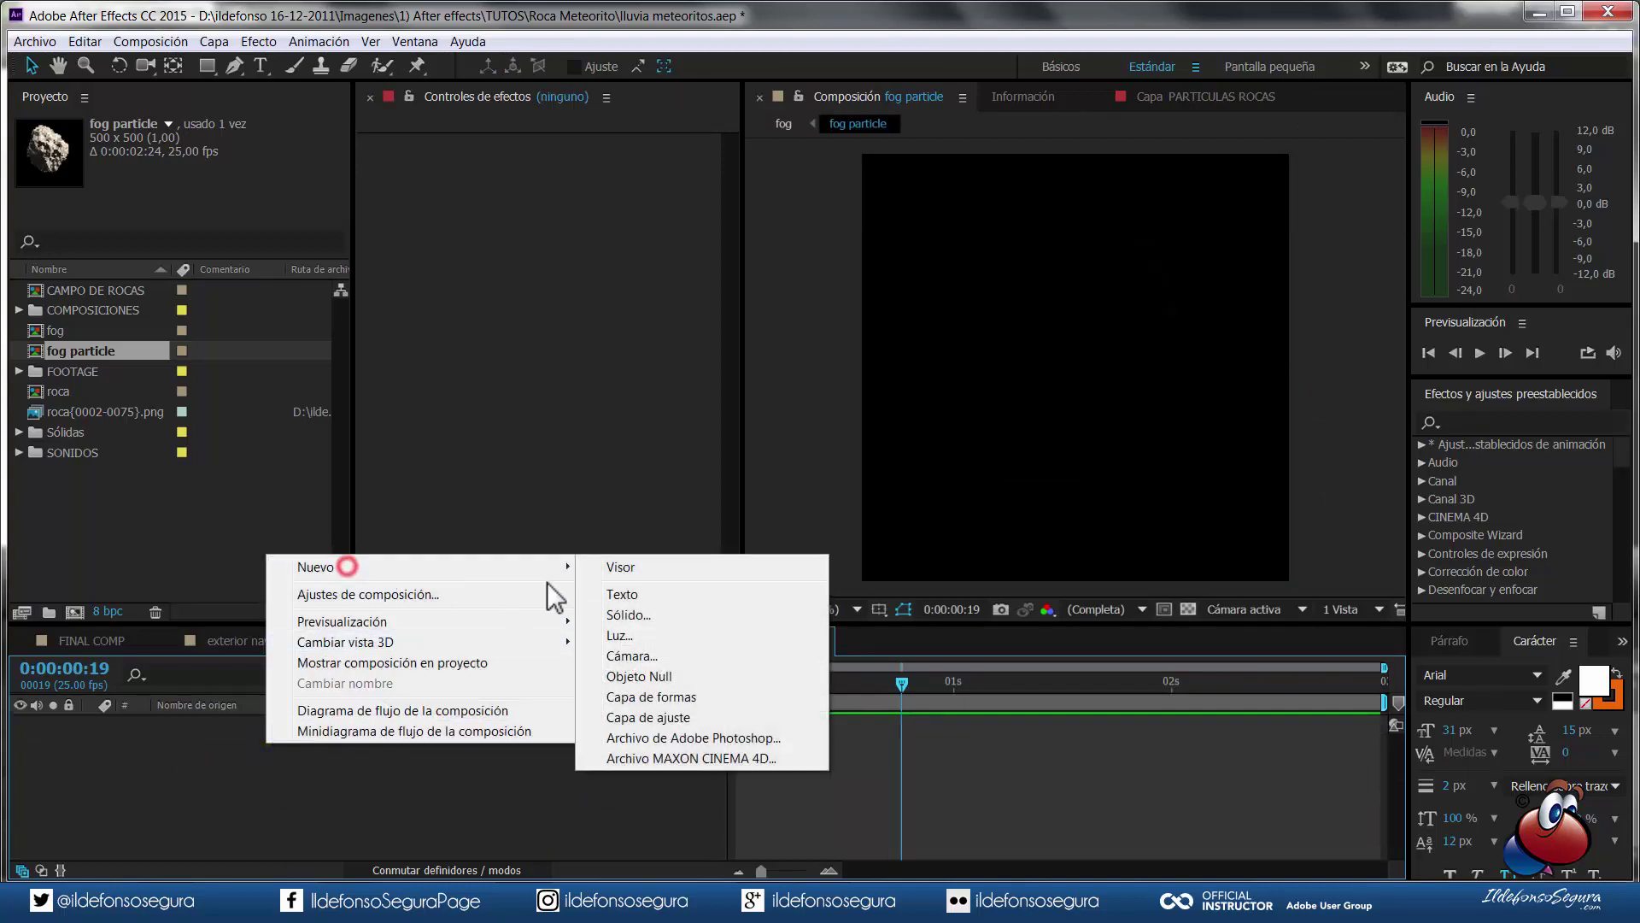
{"action": "left_click", "coordinate": [632, 615]}
{"action": "type", "text": "RUIDO"}
{"action": "key", "text": "Tab"}
{"action": "left_click", "coordinate": [806, 646]}
{"action": "type", "text": "000000"}
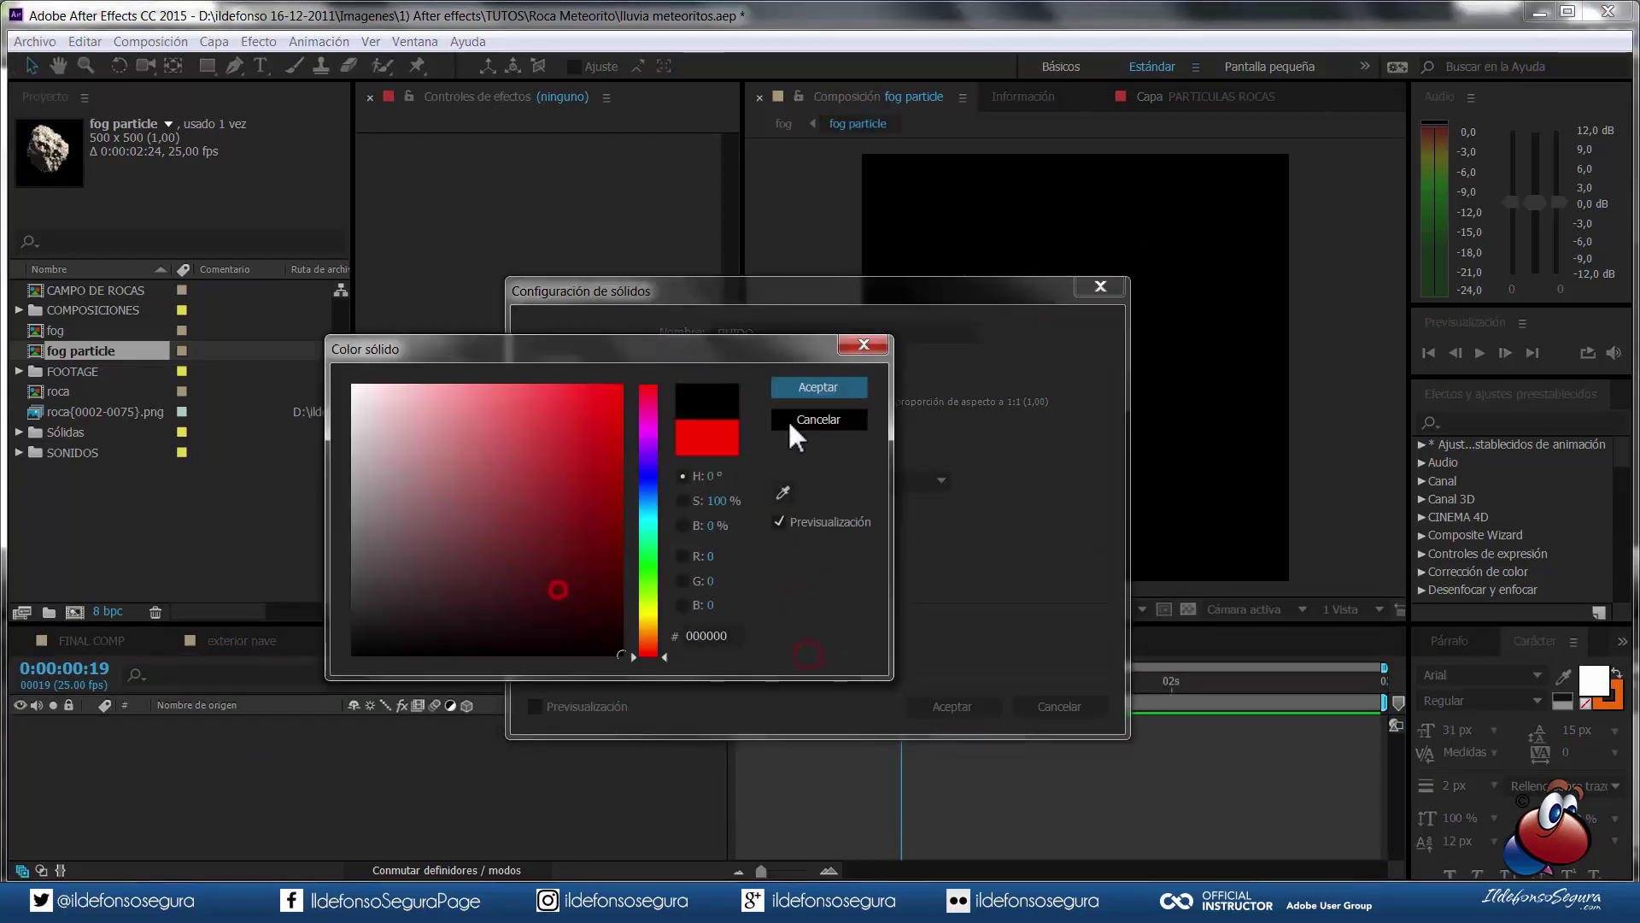
{"action": "key", "text": "Return"}
{"action": "left_click", "coordinate": [952, 706]}
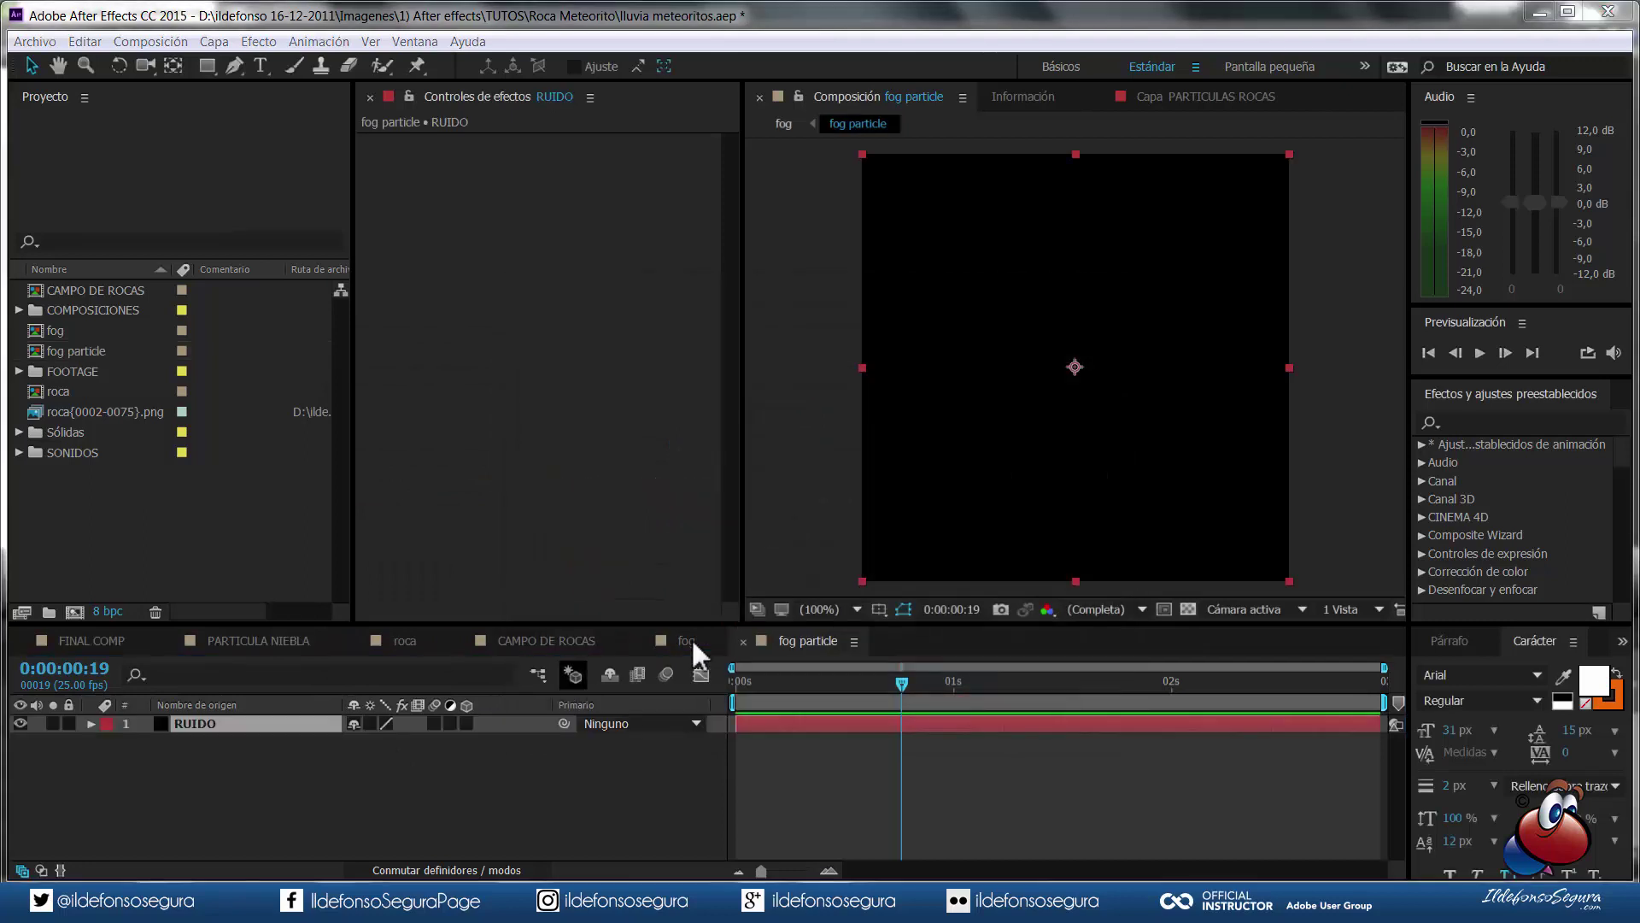
- Apply Ruido fractal to RUIDO and set its Transformar Escala to 26
{"action": "left_click", "coordinate": [1482, 421]}
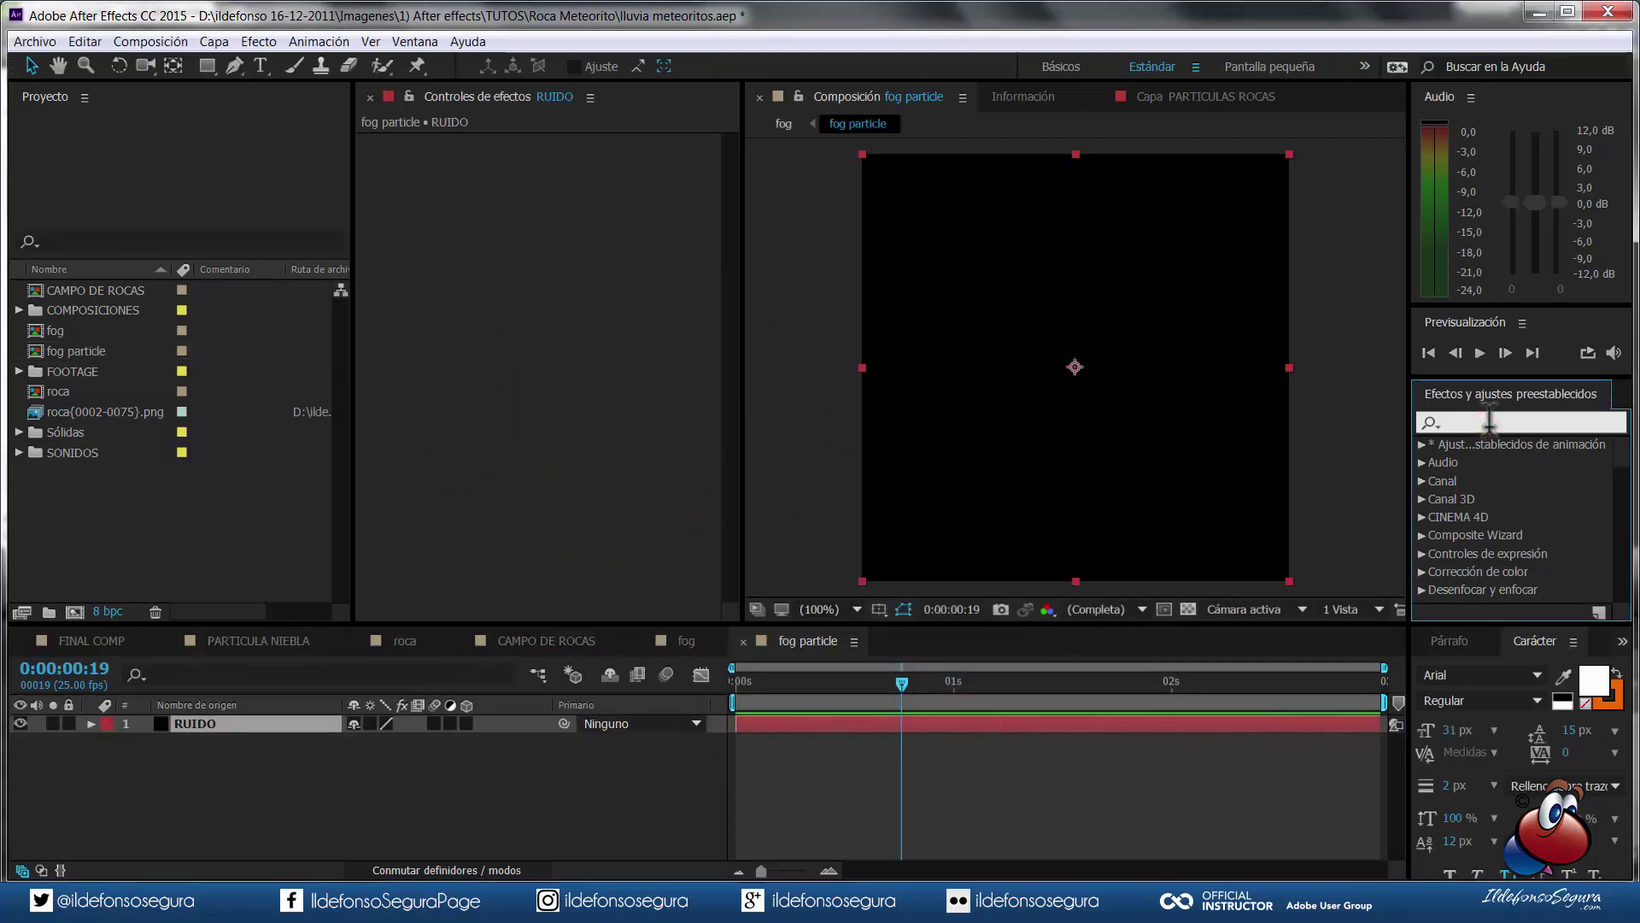
{"action": "type", "text": "ruido f"}
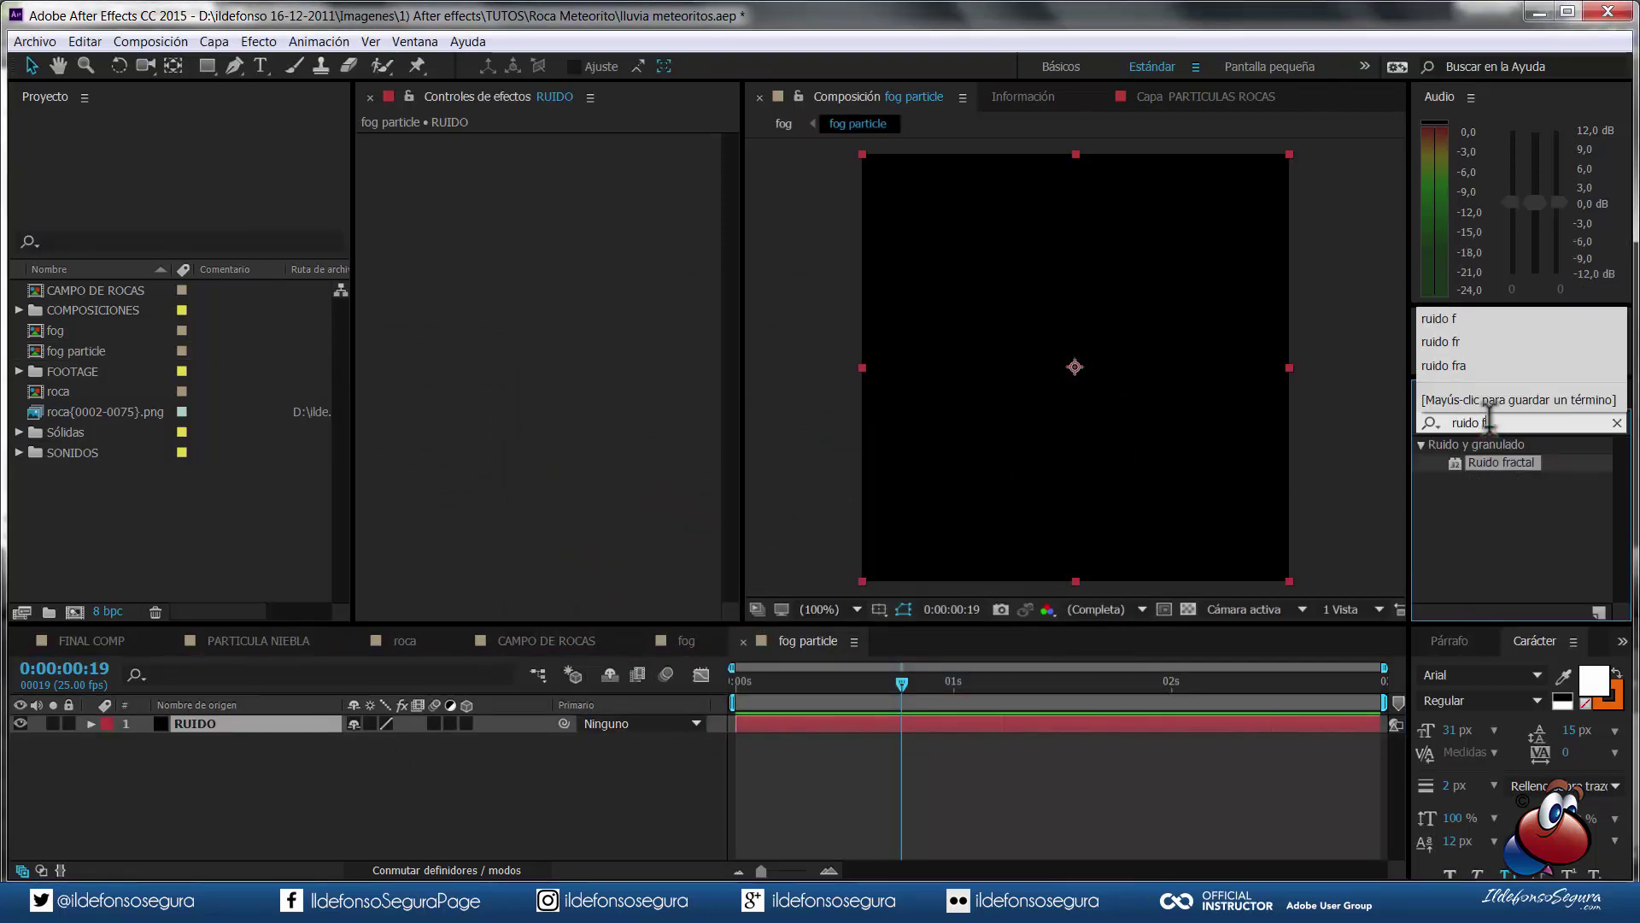
{"action": "left_click_drag", "start_coordinate": [1497, 469], "coordinate": [275, 725]}
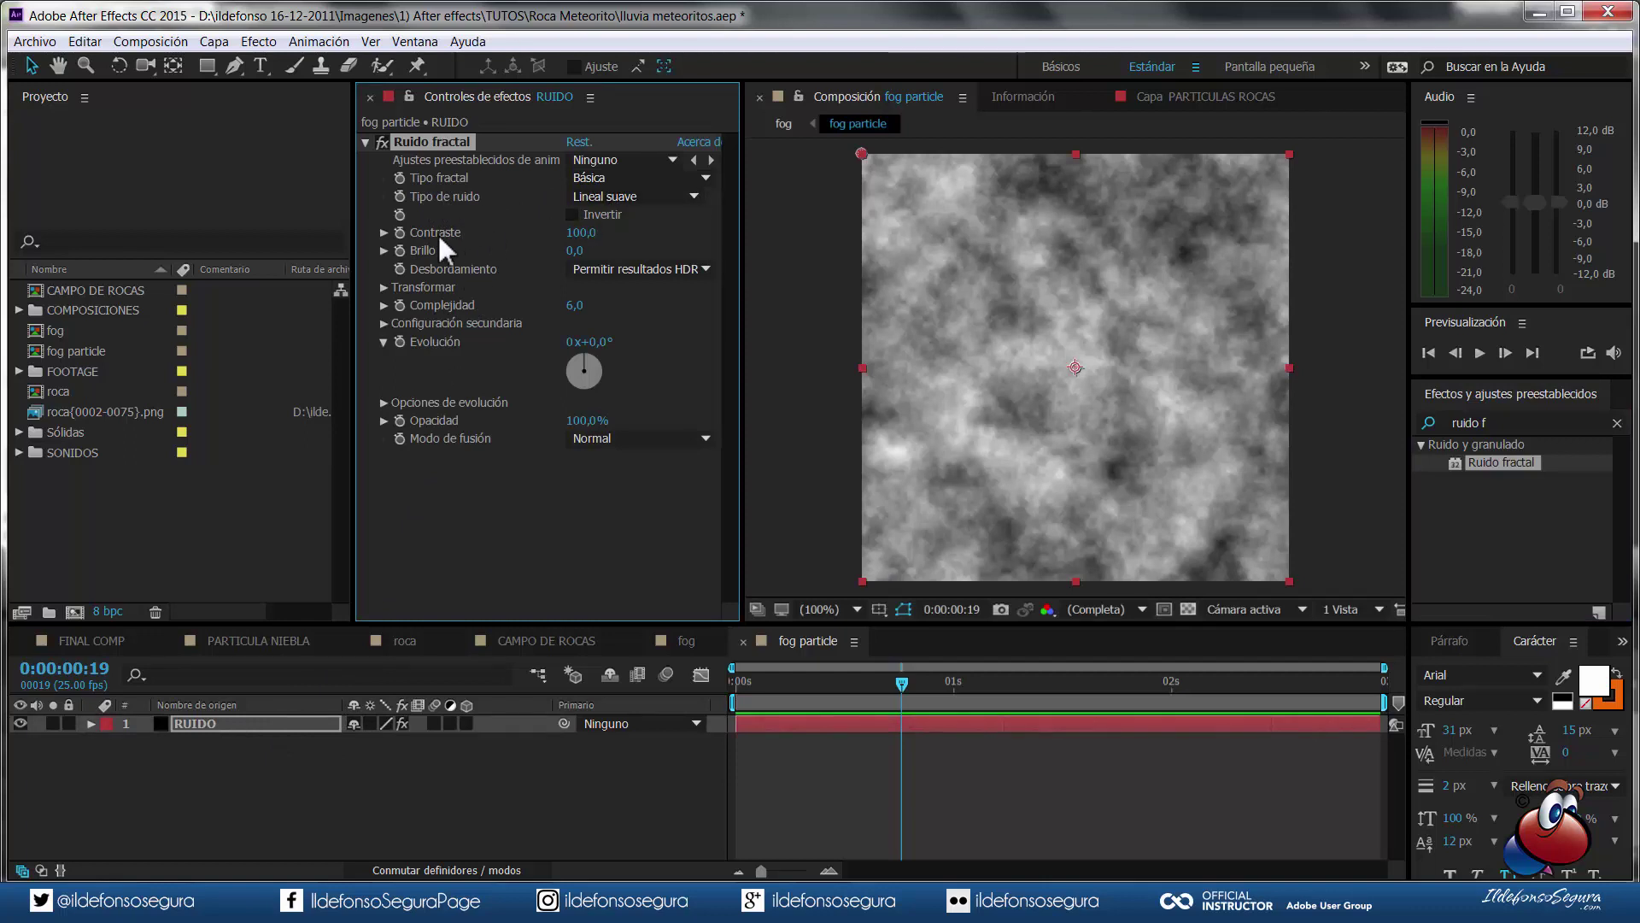
{"action": "left_click", "coordinate": [383, 288]}
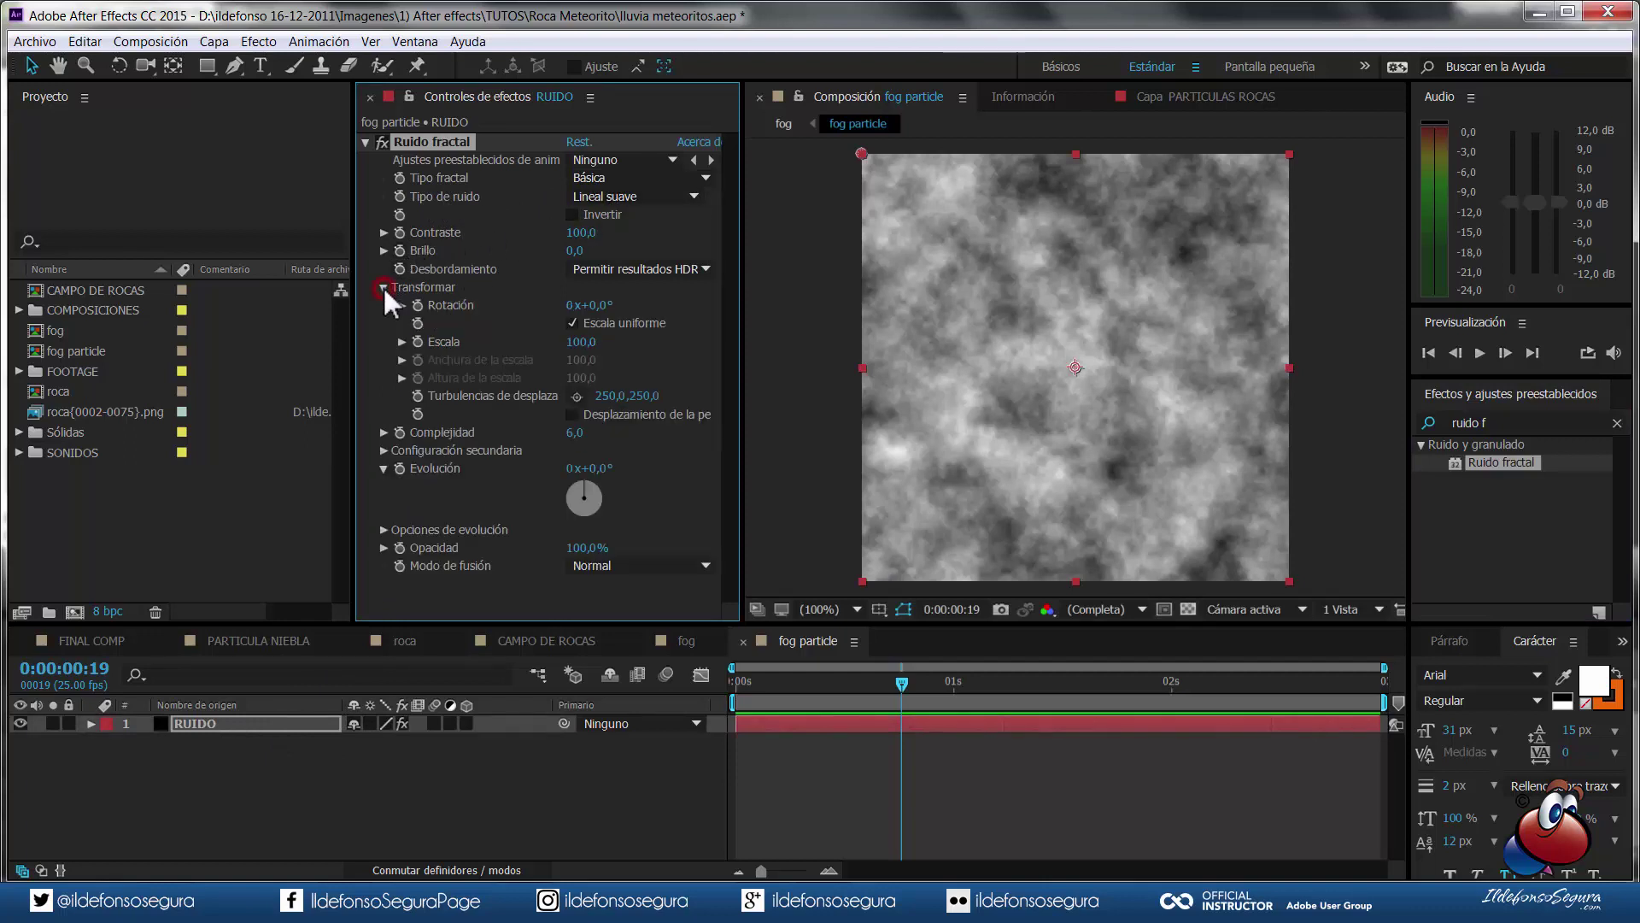
{"action": "left_click", "coordinate": [403, 342]}
{"action": "left_click", "coordinate": [581, 343]}
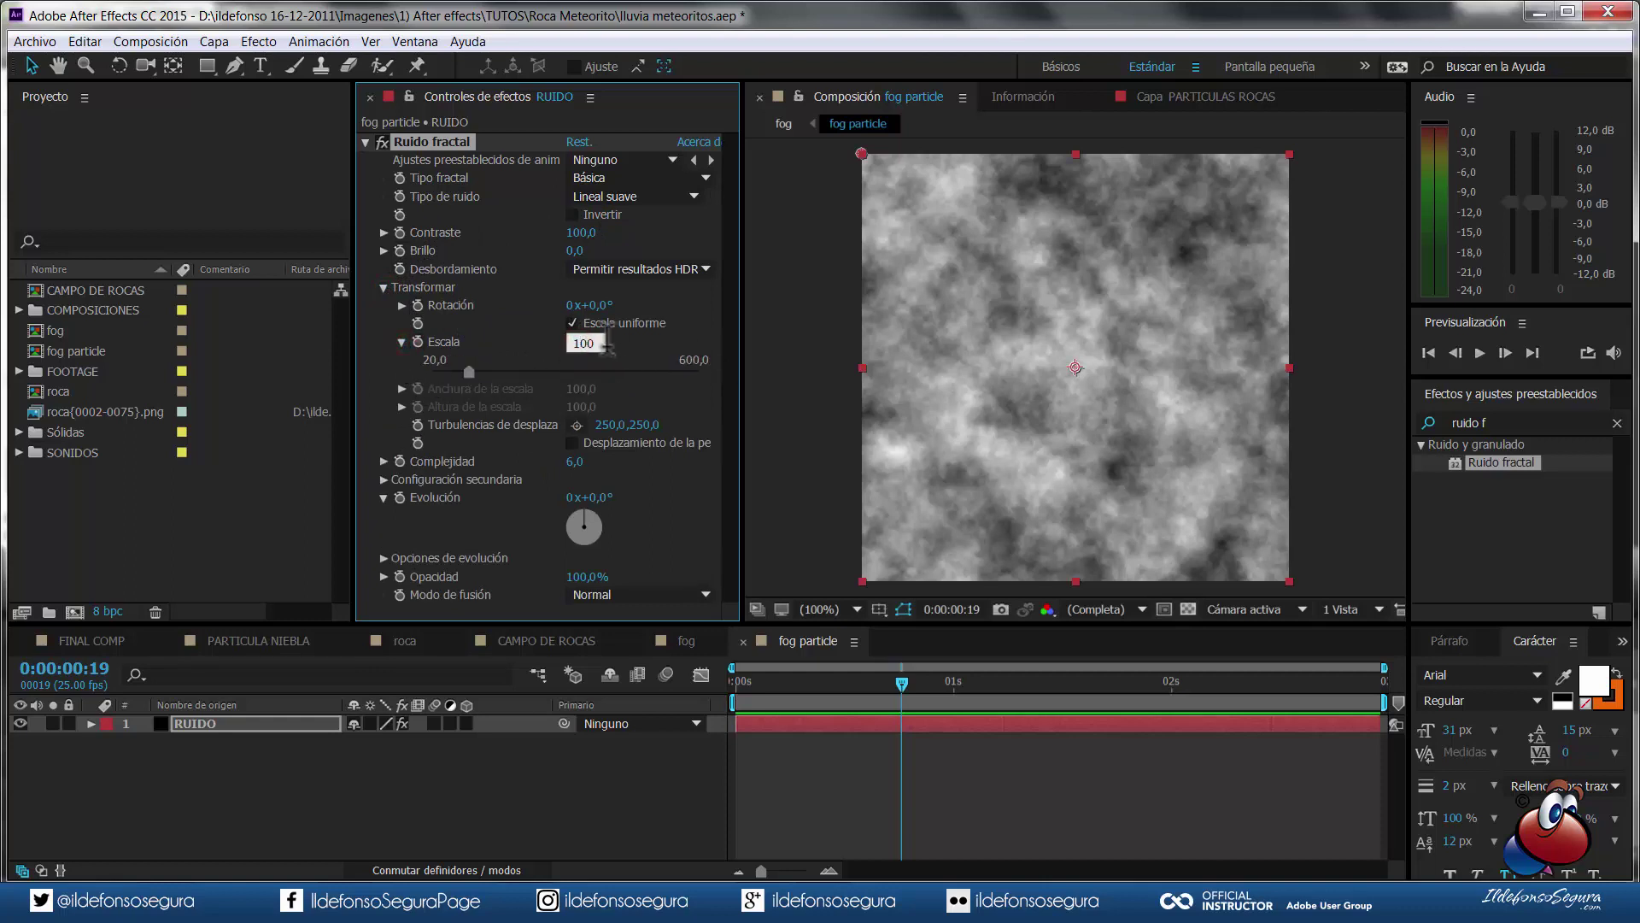
{"action": "type", "text": "26"}
- Drive the noise's Evolución with the expression wiggle(25,1000)
{"action": "left_click", "coordinate": [399, 499], "text": "alt"}
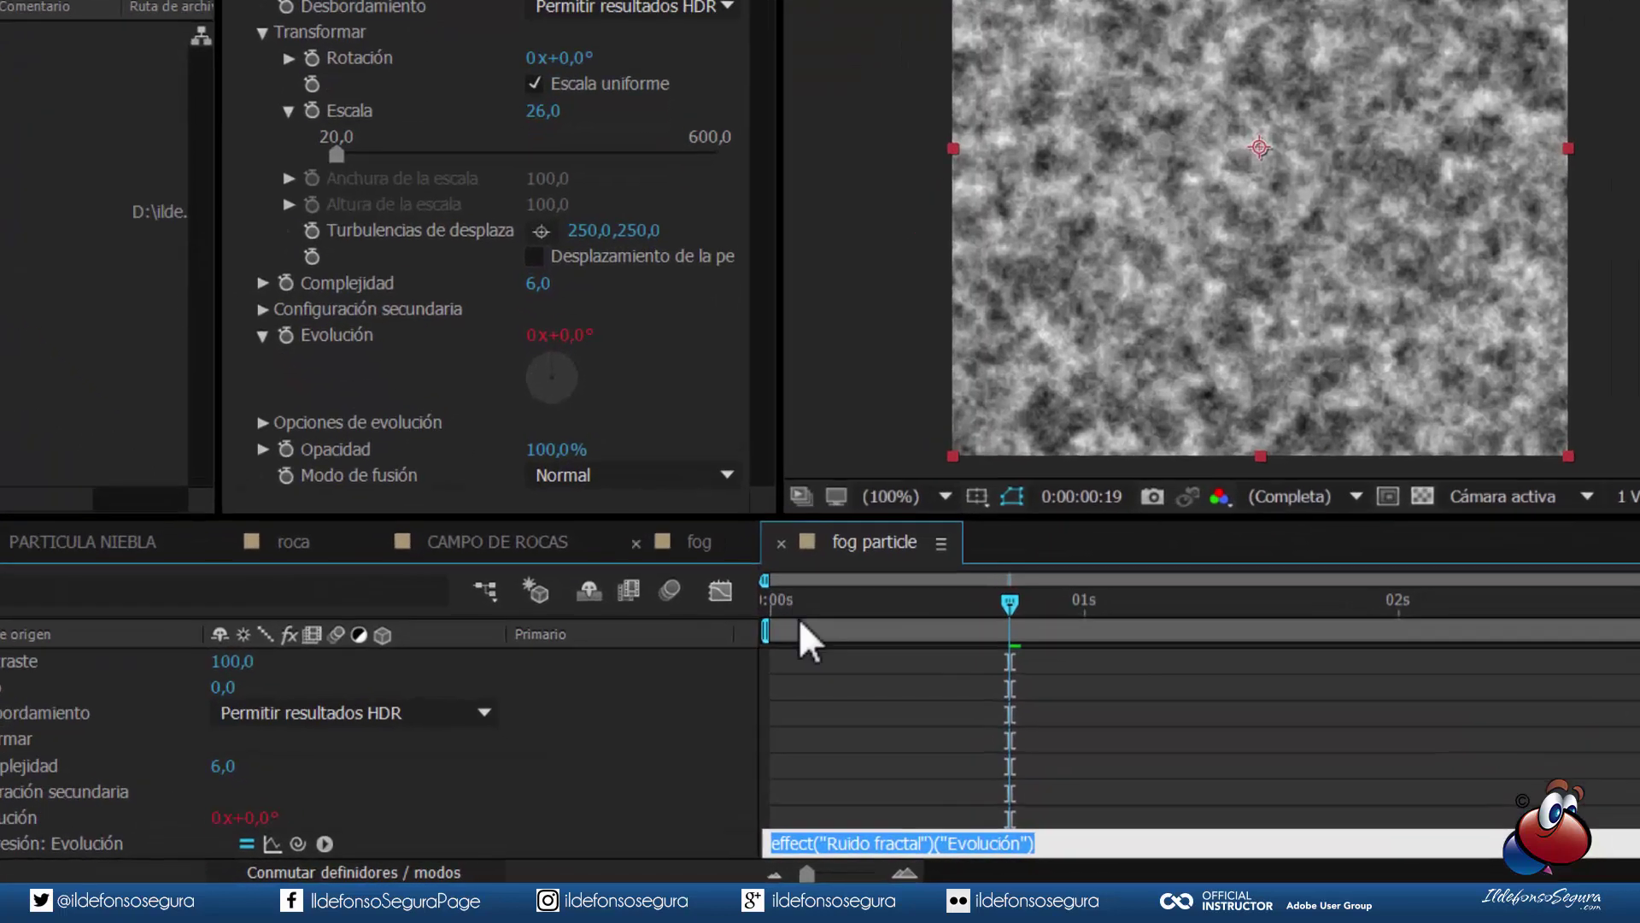
{"action": "type", "text": "wiggle(25,1000)"}
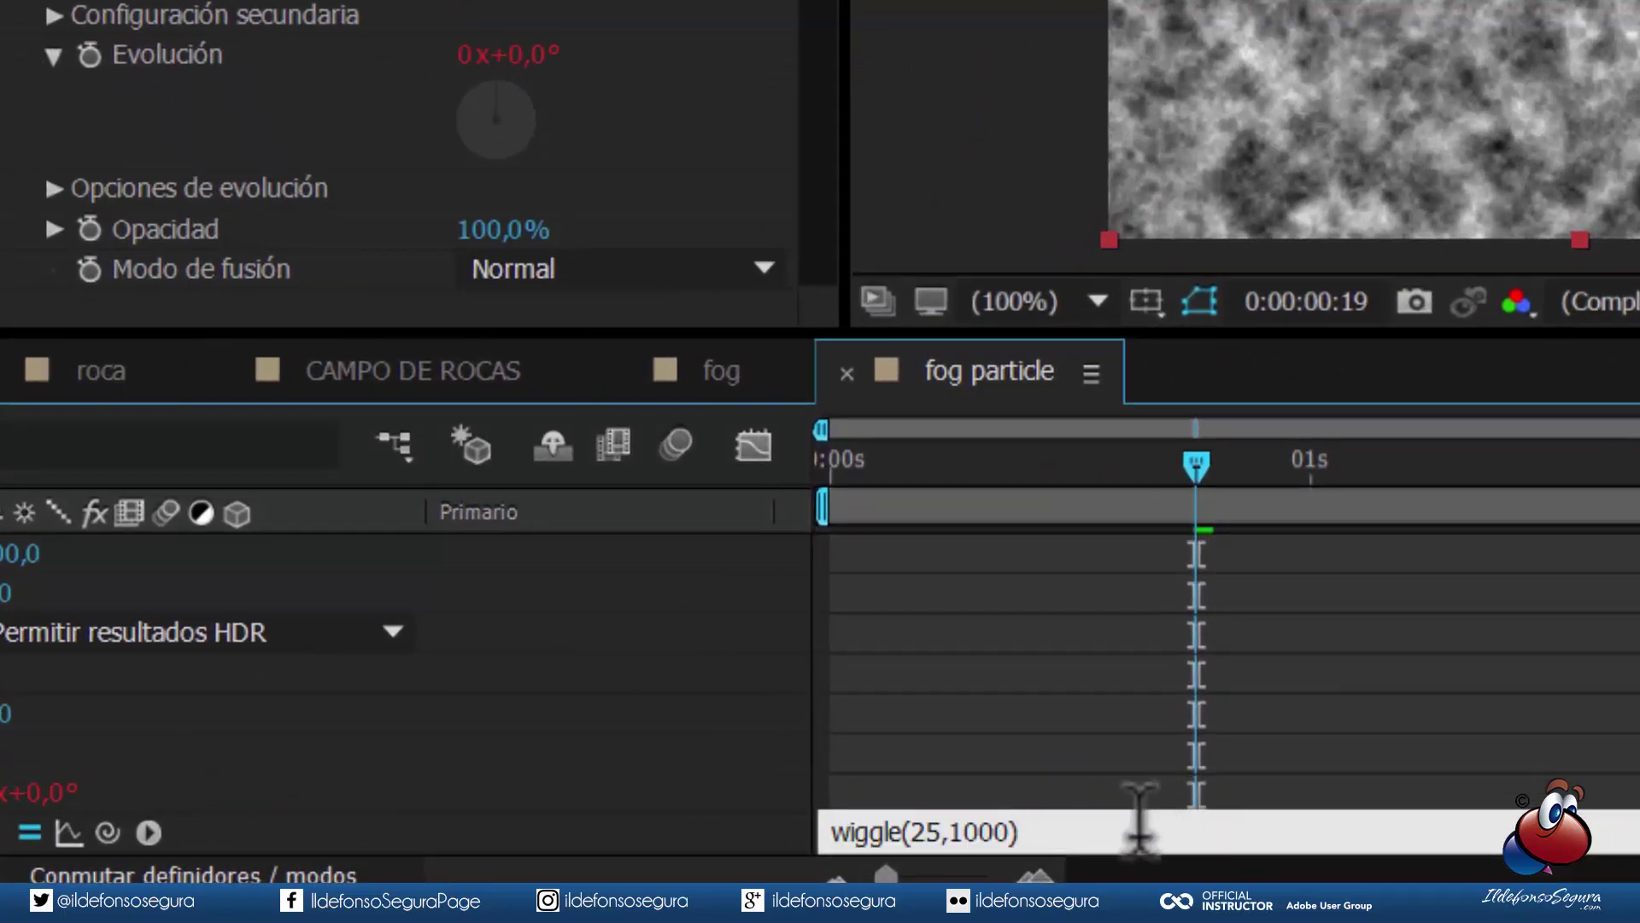
{"action": "left_click", "coordinate": [1119, 821]}
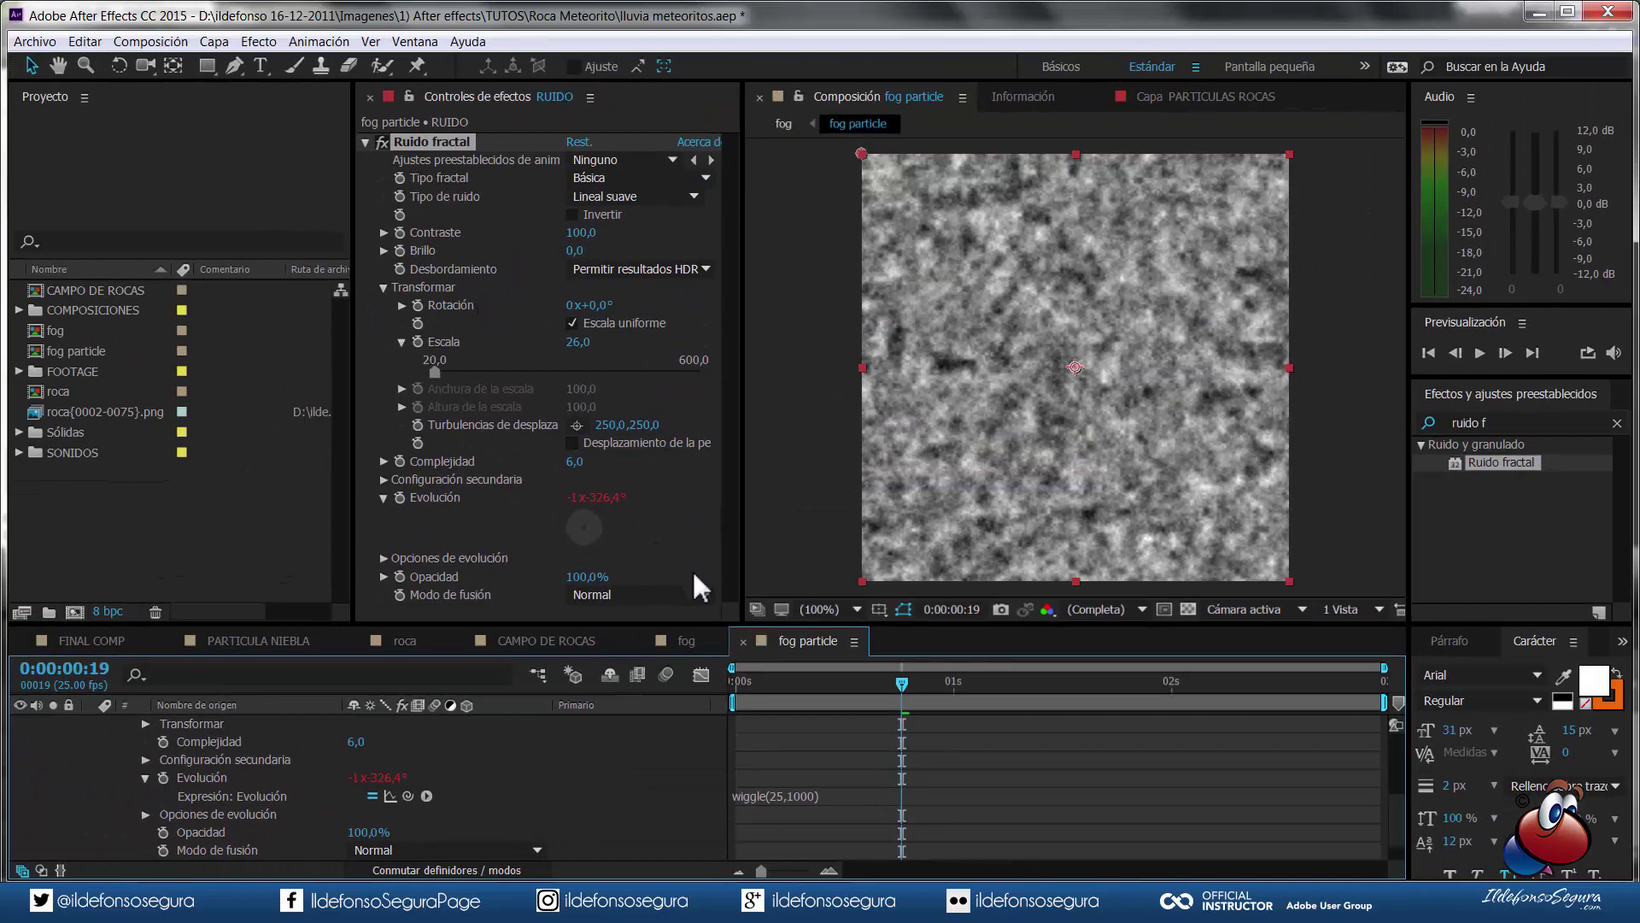
- Add an ellipse mask fitted to the RUIDO layer
{"action": "left_click", "coordinate": [234, 726]}
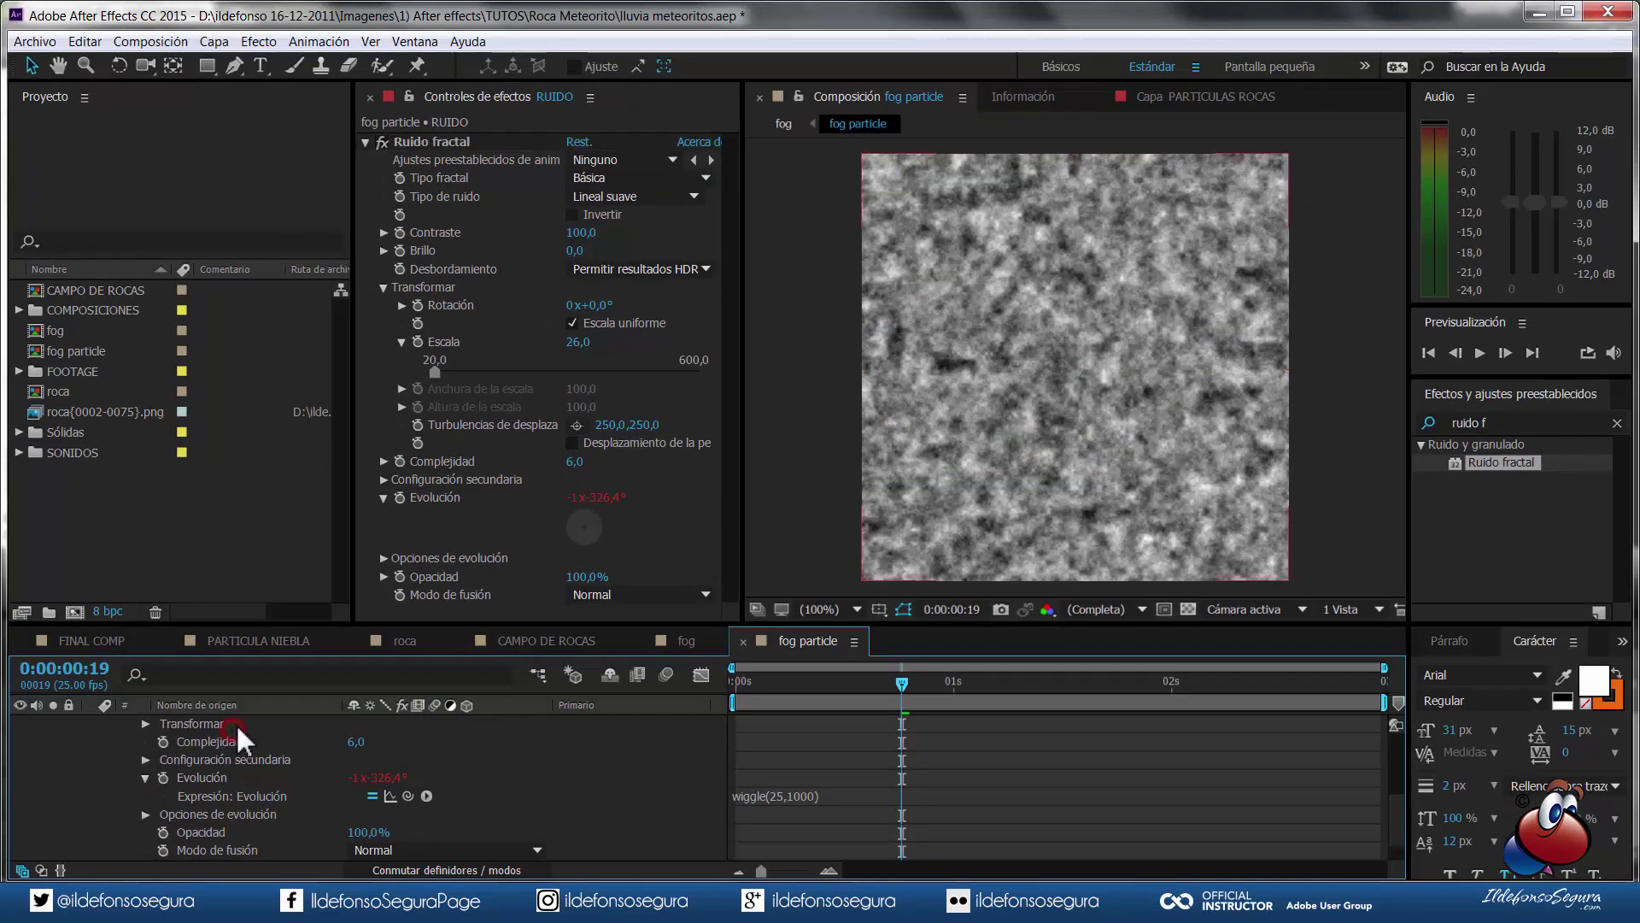
{"action": "scroll", "coordinate": [236, 723], "scroll_direction": "up", "scroll_amount": 5}
{"action": "left_click", "coordinate": [237, 723]}
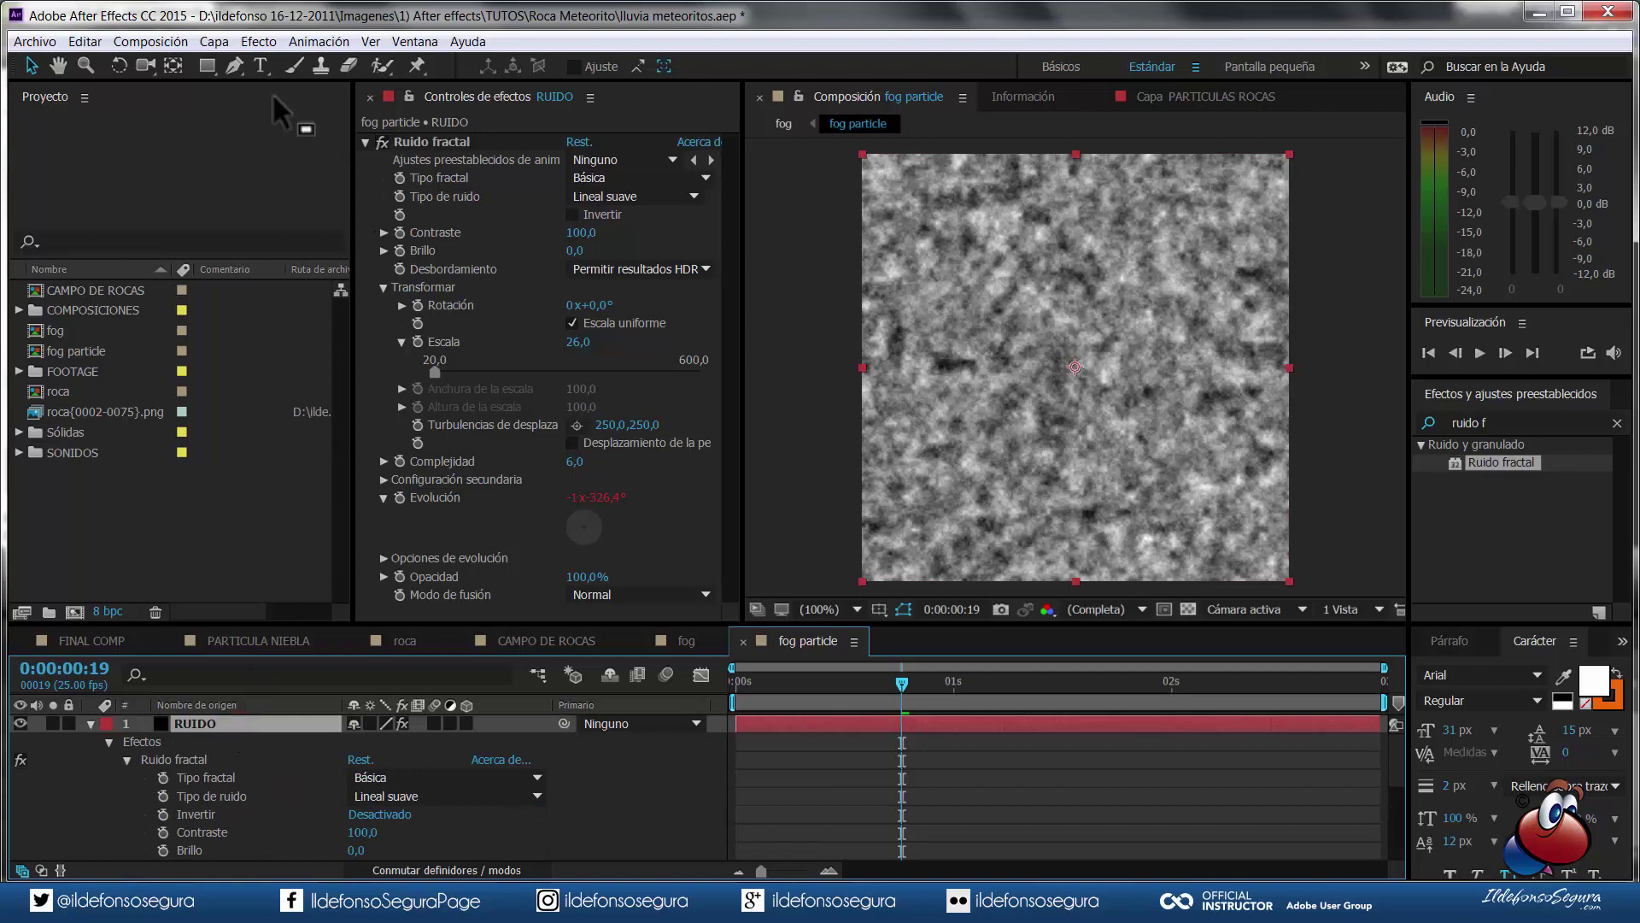
{"action": "left_click", "coordinate": [208, 65]}
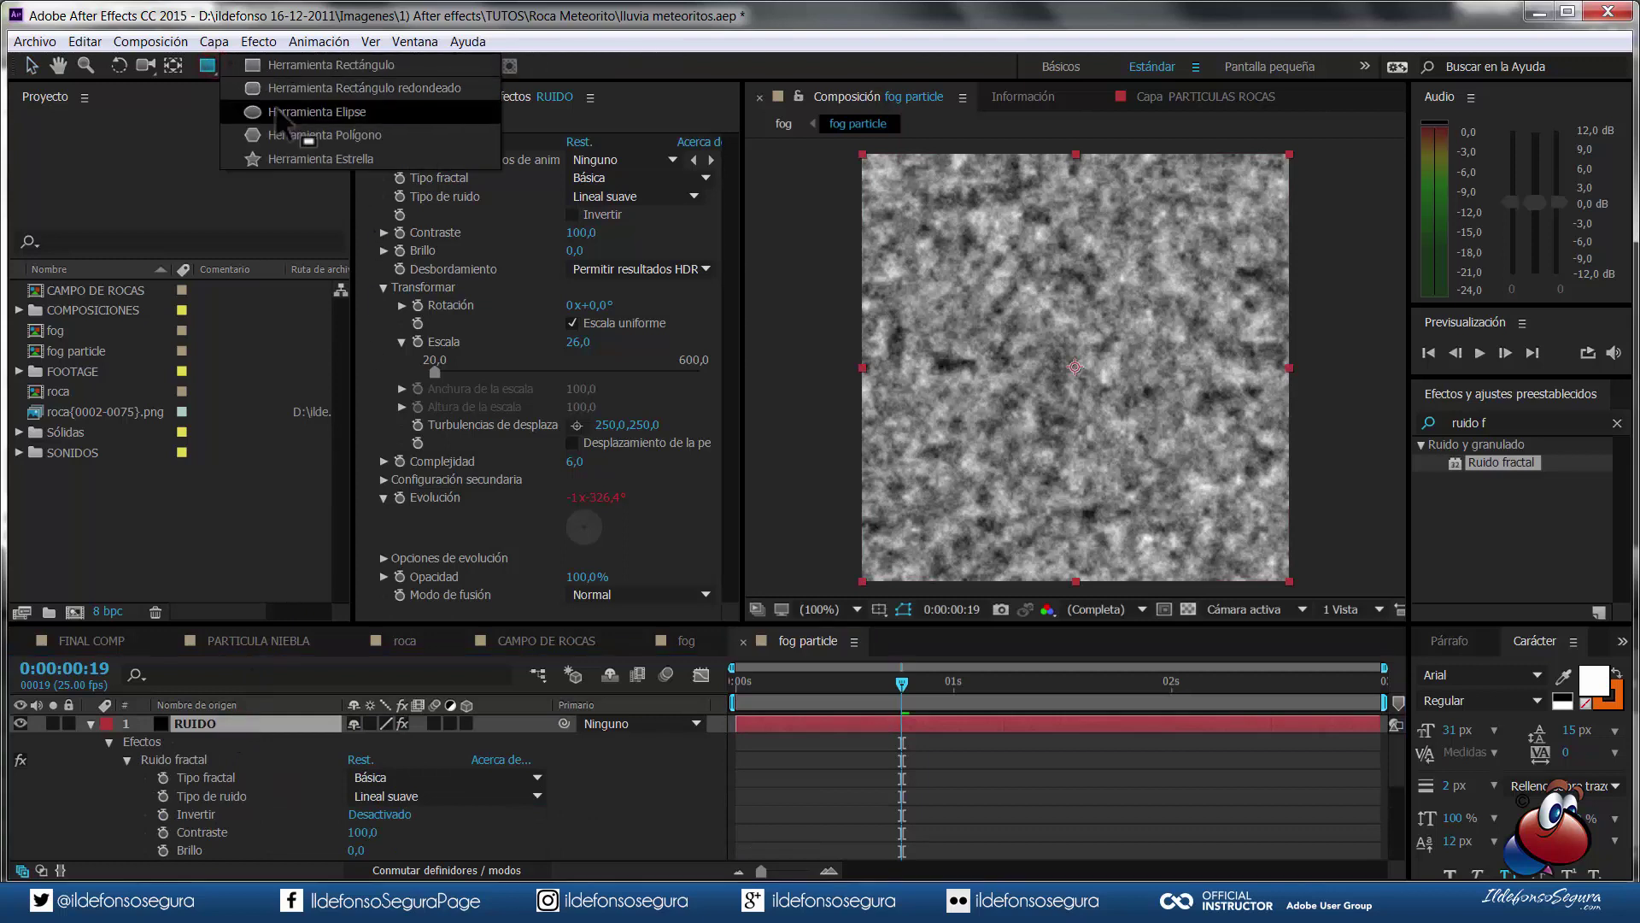
{"action": "left_click", "coordinate": [279, 111]}
{"action": "double_click", "coordinate": [209, 65]}
{"action": "key", "text": "v"}
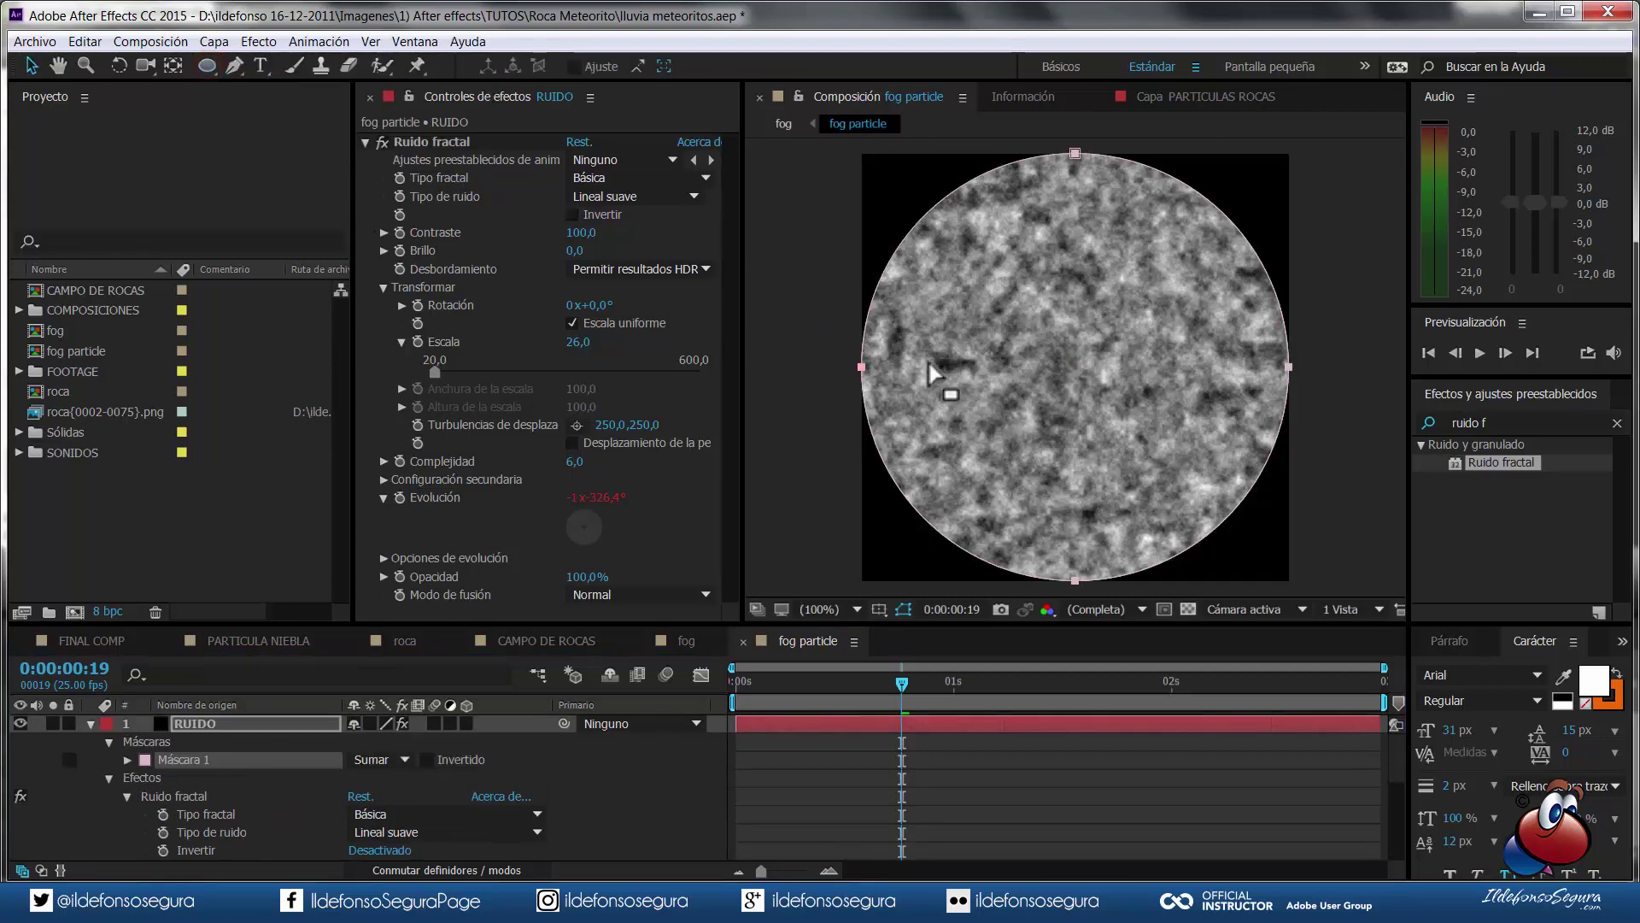
- Set Máscara 1 feather to 110 pixels and expansion to -77 pixels
{"action": "left_click", "coordinate": [127, 760]}
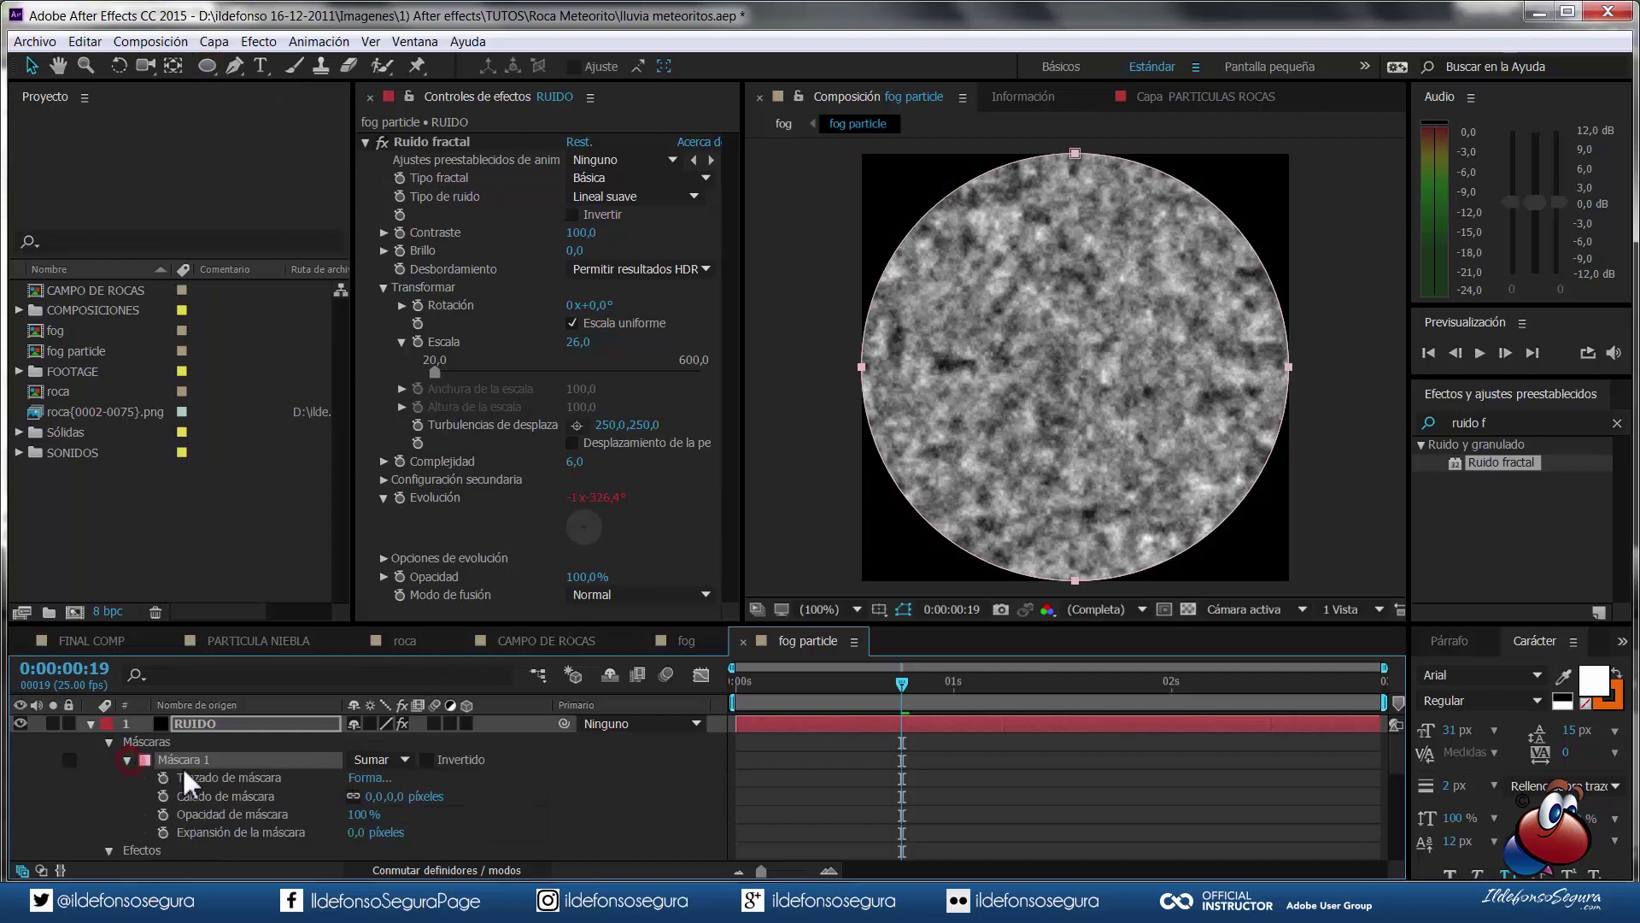
{"action": "left_click", "coordinate": [374, 796]}
{"action": "type", "text": "110"}
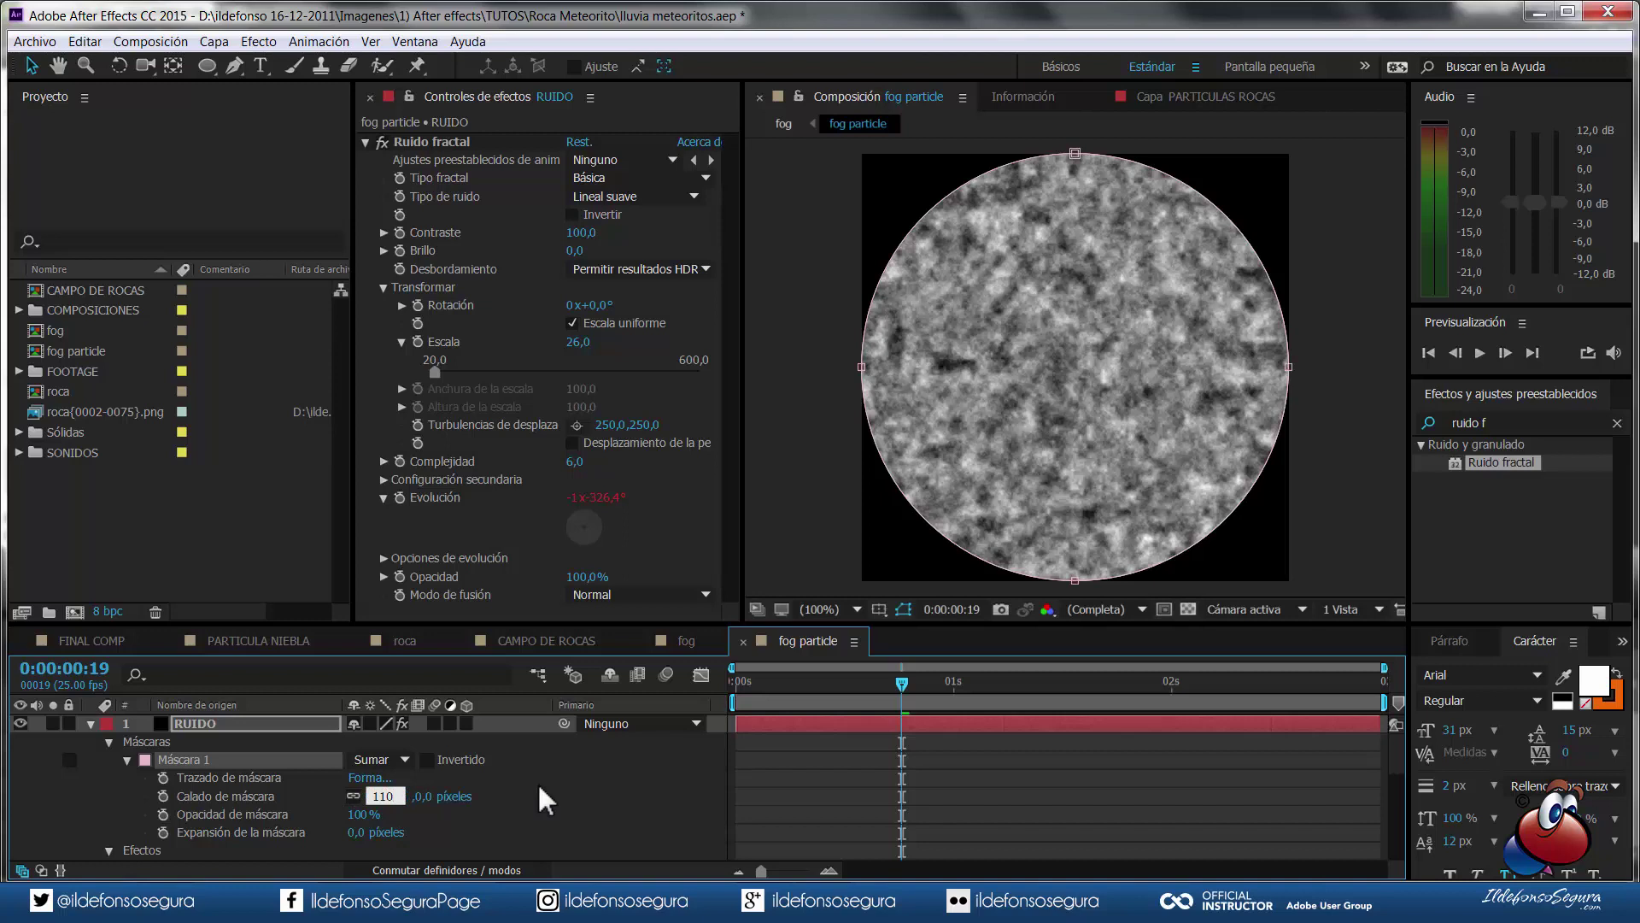
{"action": "key", "text": "Return"}
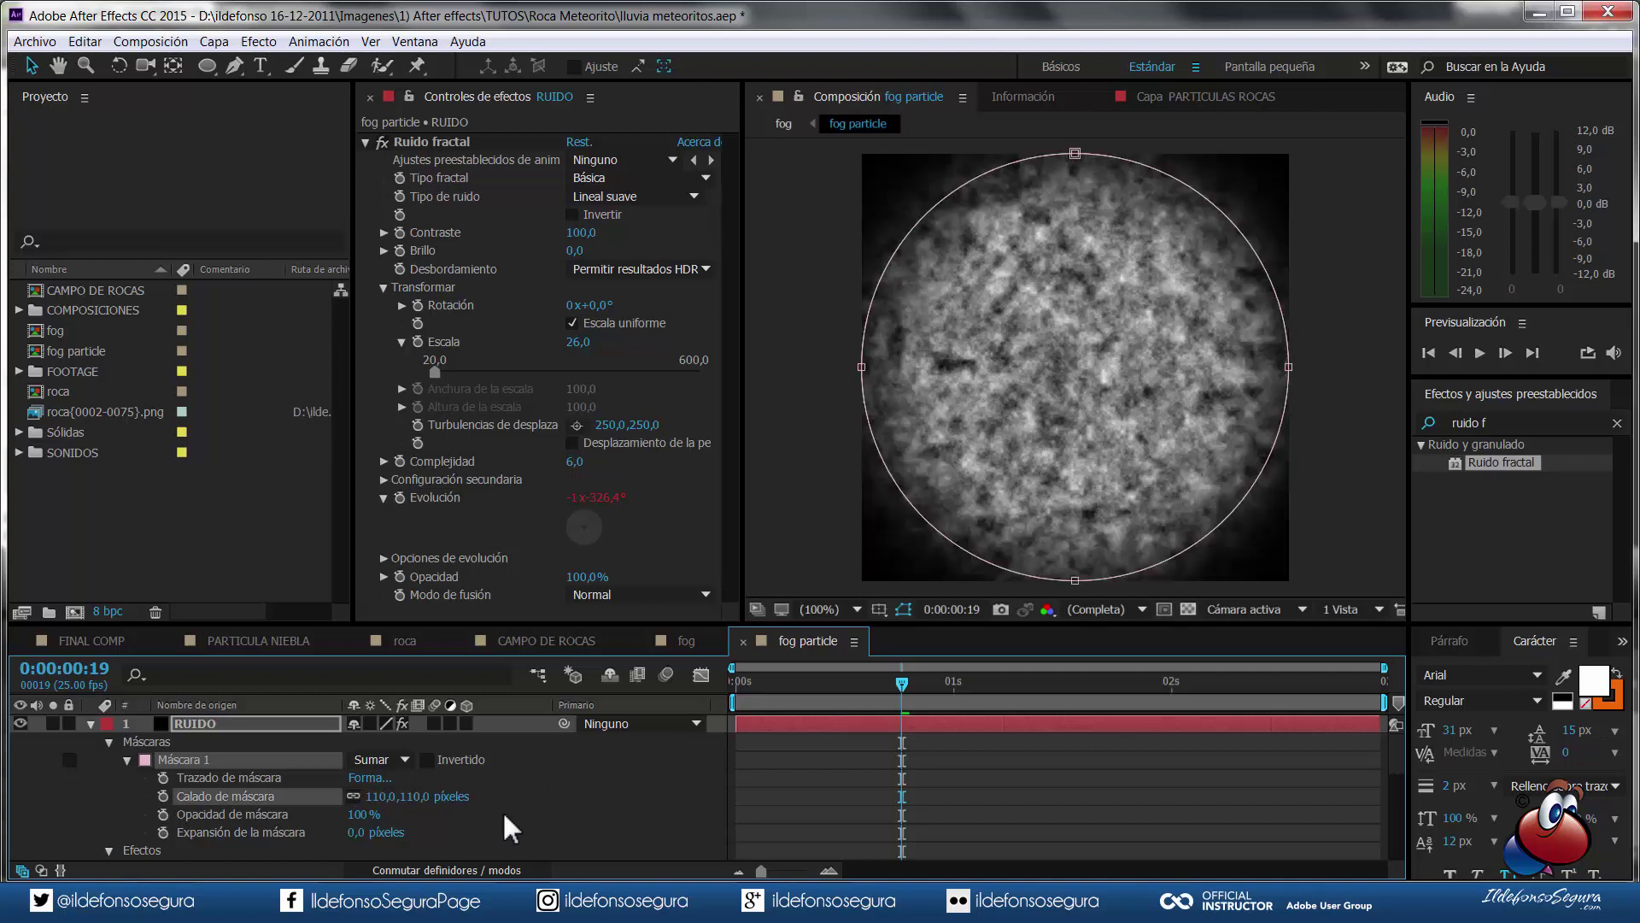
{"action": "left_click", "coordinate": [355, 832]}
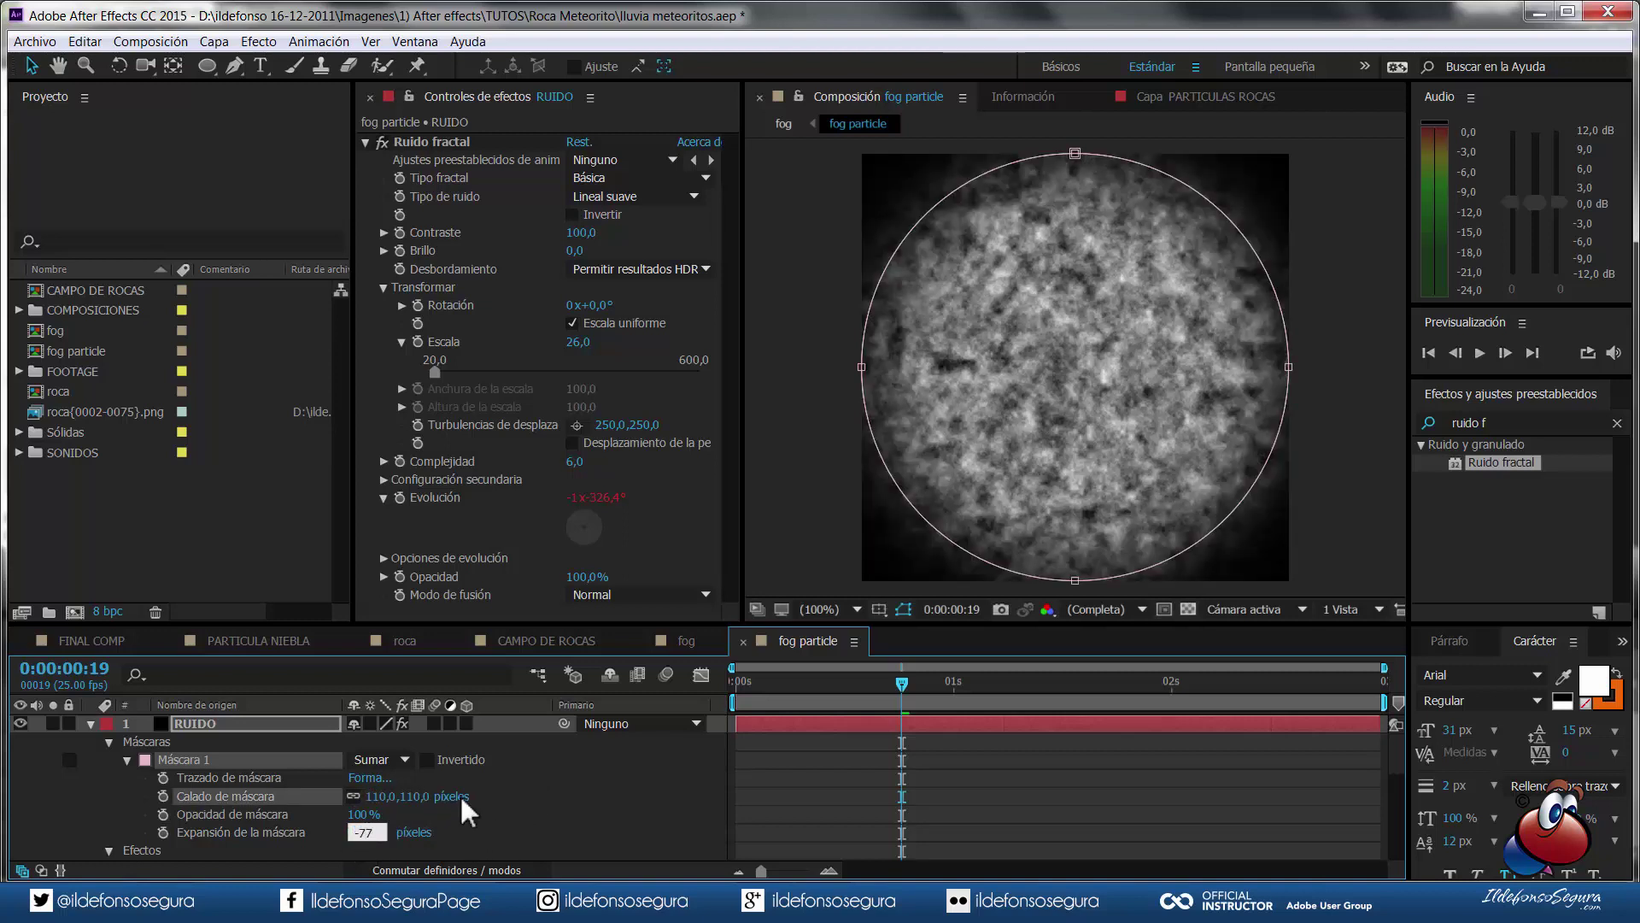
{"action": "key", "text": "Return"}
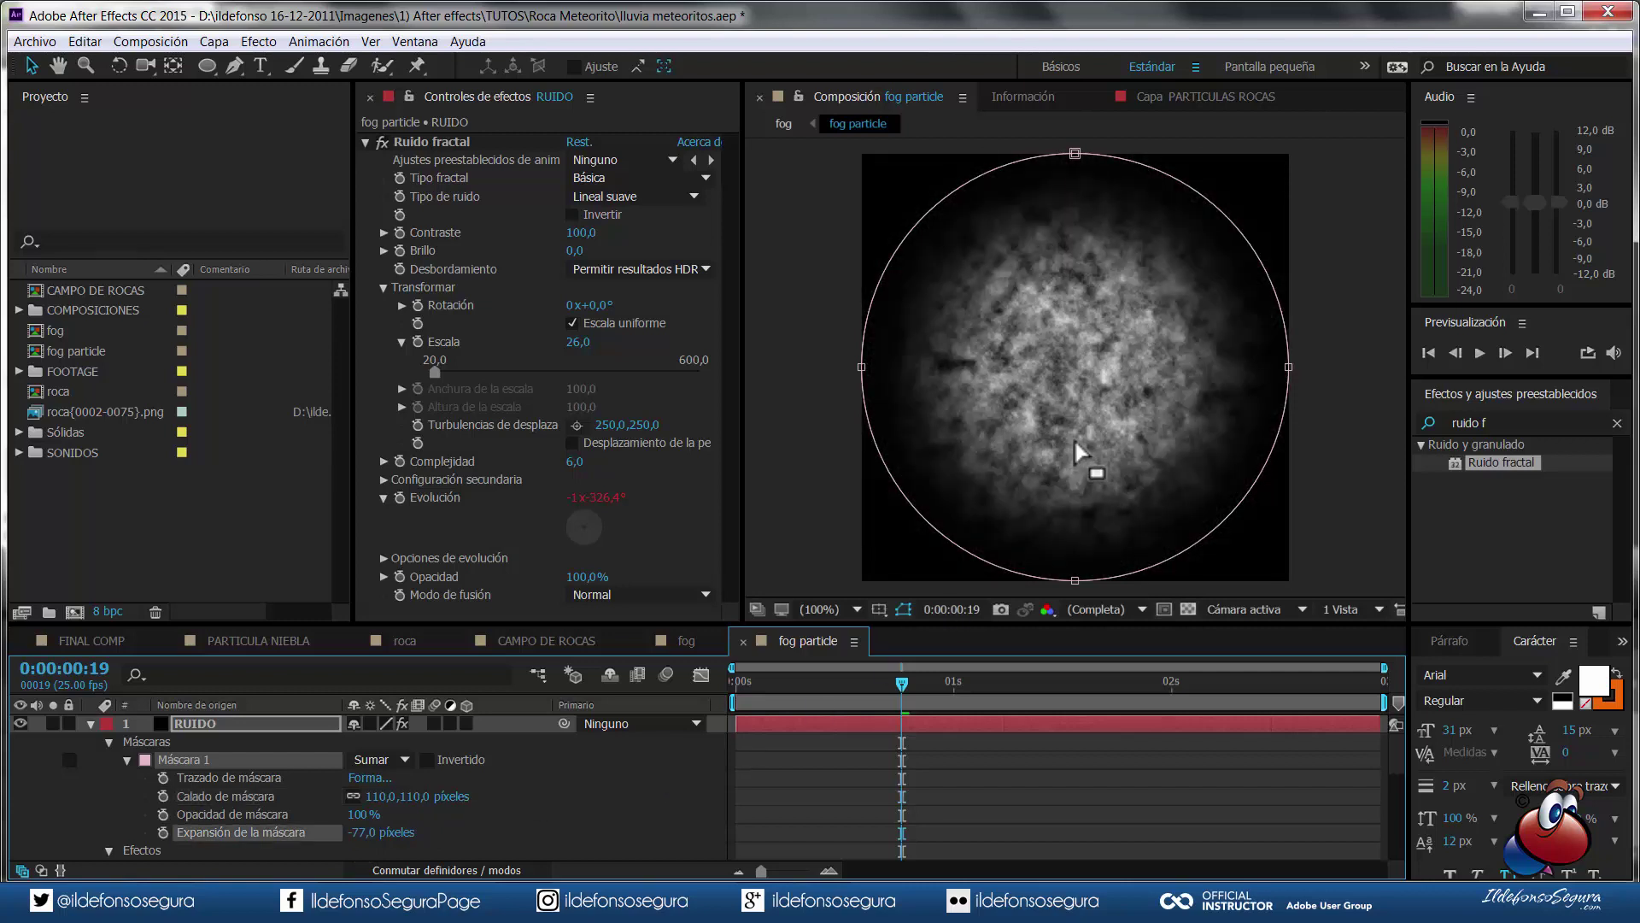
- Apply Bordes rugosos to RUIDO with the edge type set to Cortado
{"action": "left_click", "coordinate": [1498, 423]}
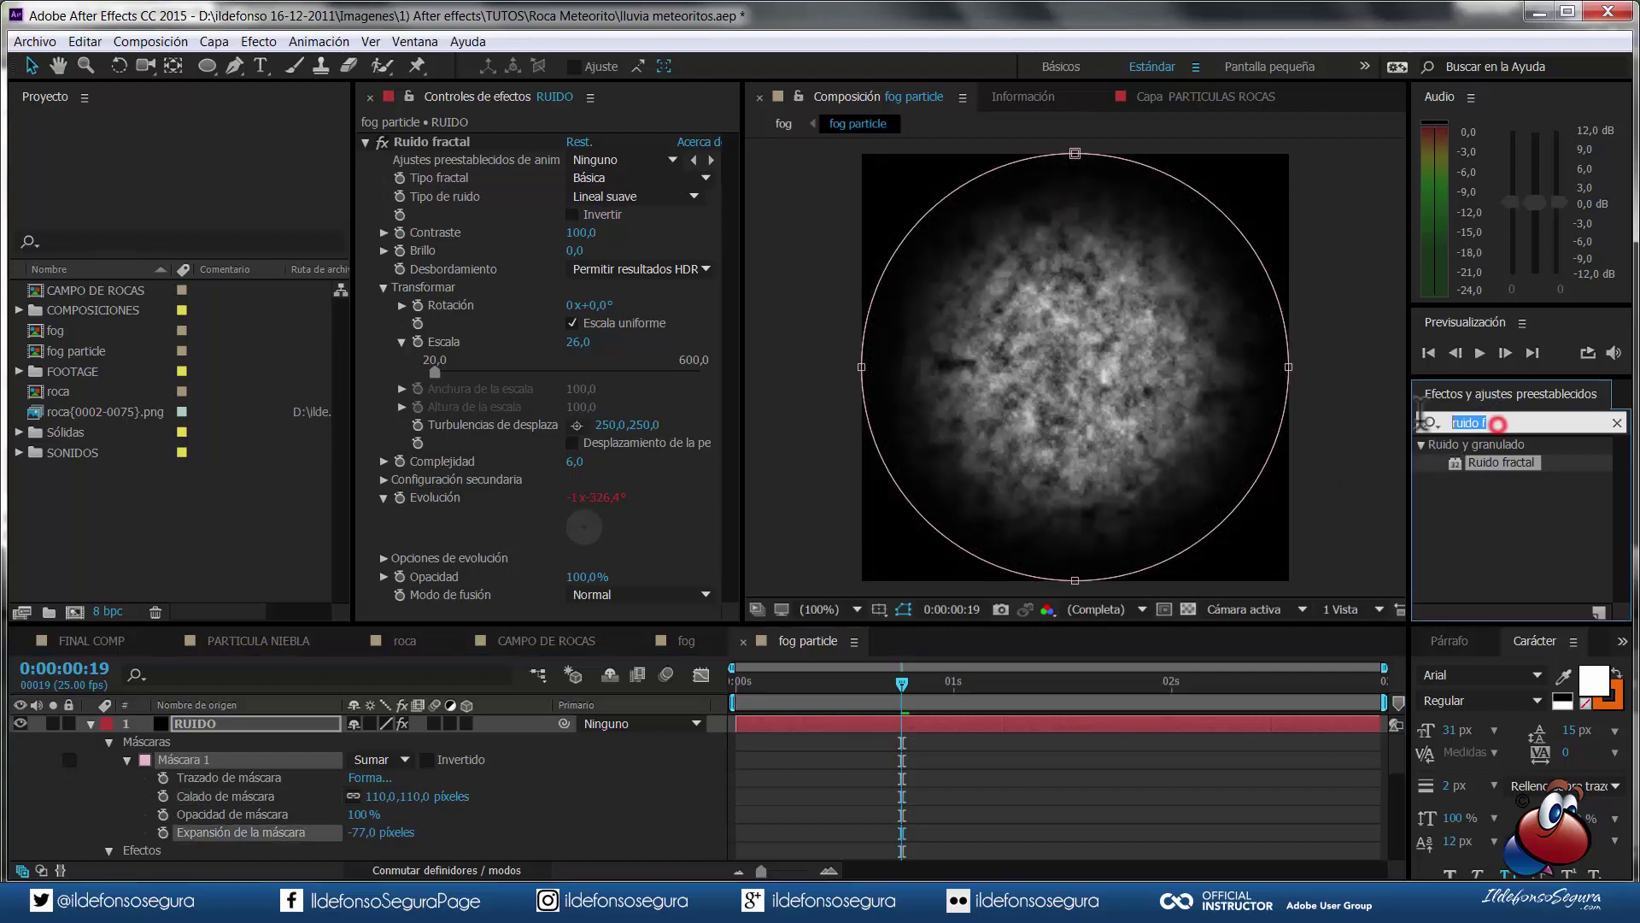
{"action": "type", "text": "borde"}
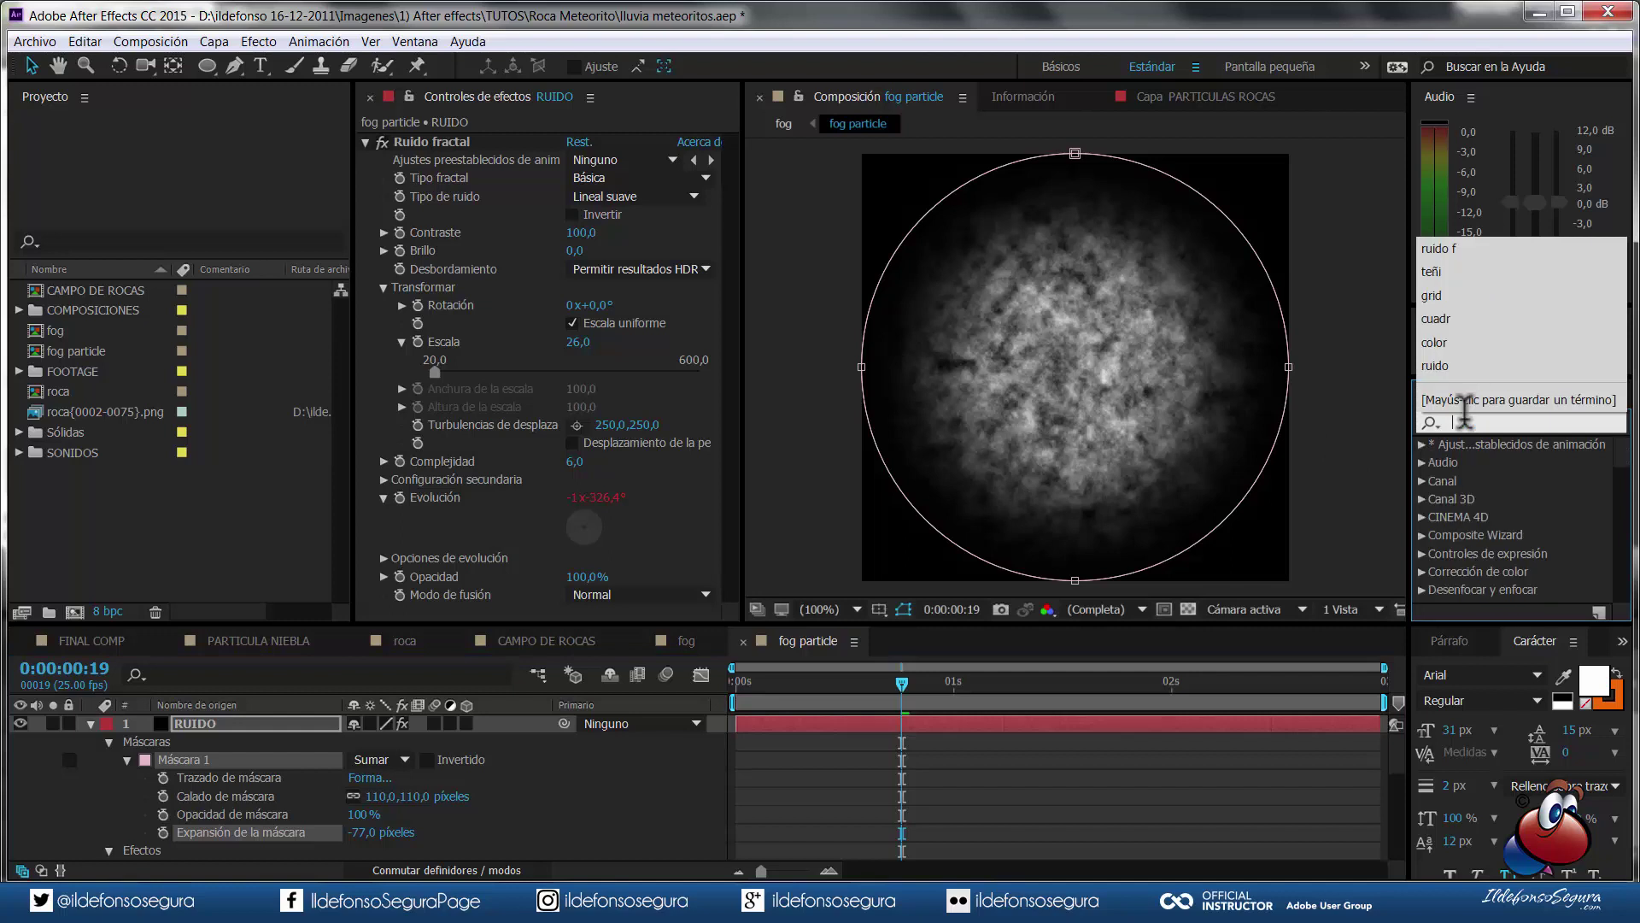
{"action": "type", "text": "s rug"}
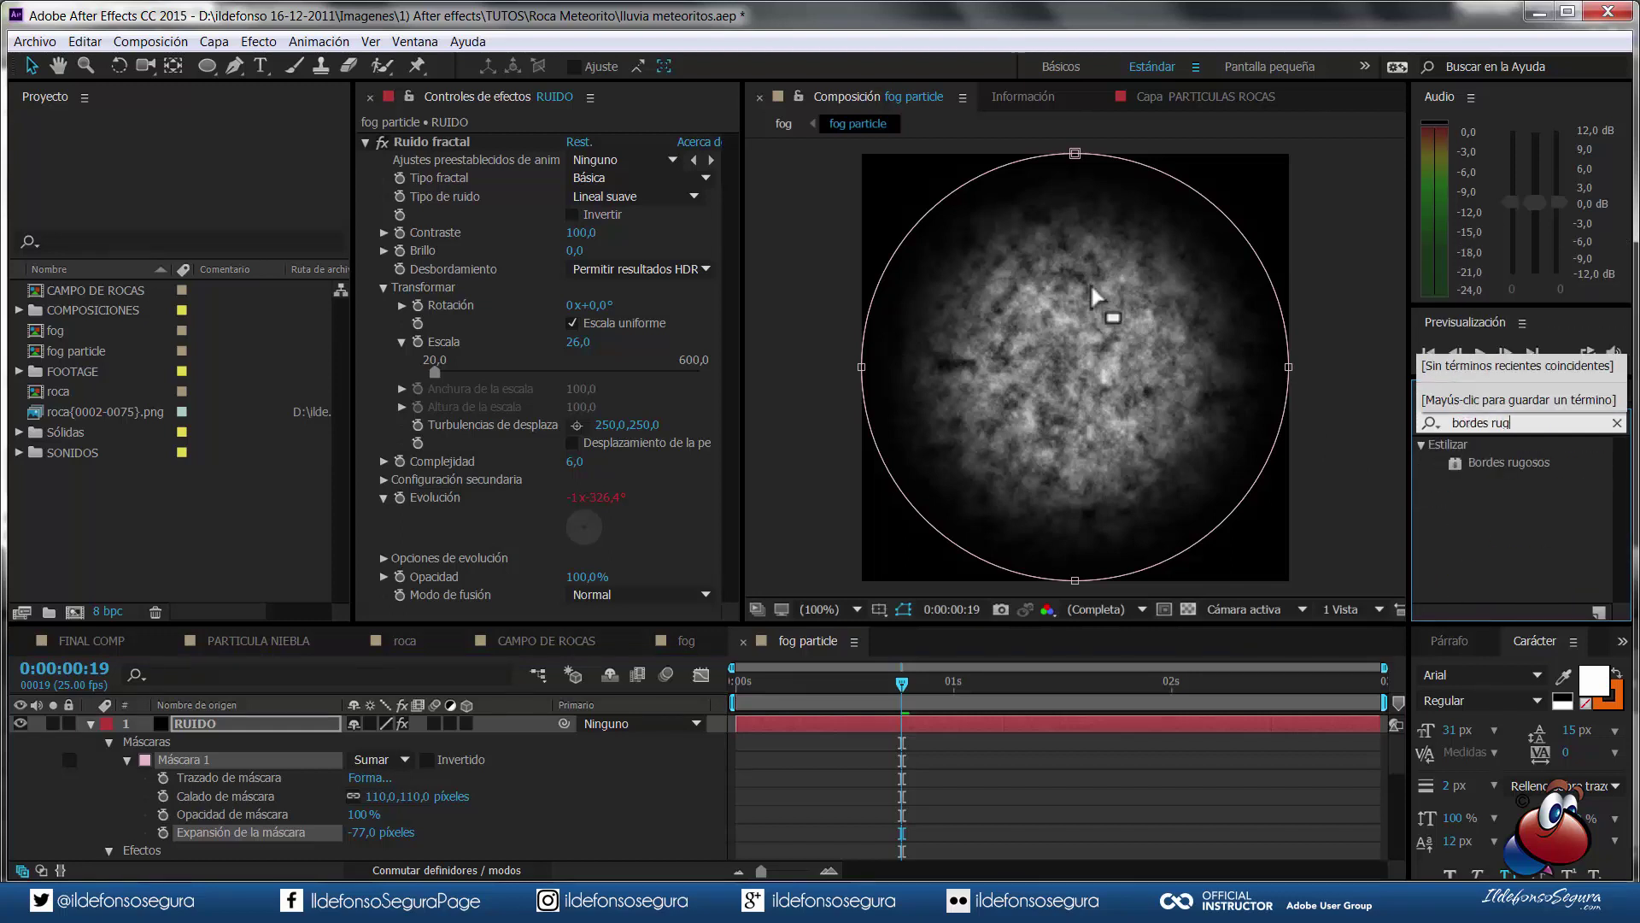
{"action": "left_click", "coordinate": [369, 142]}
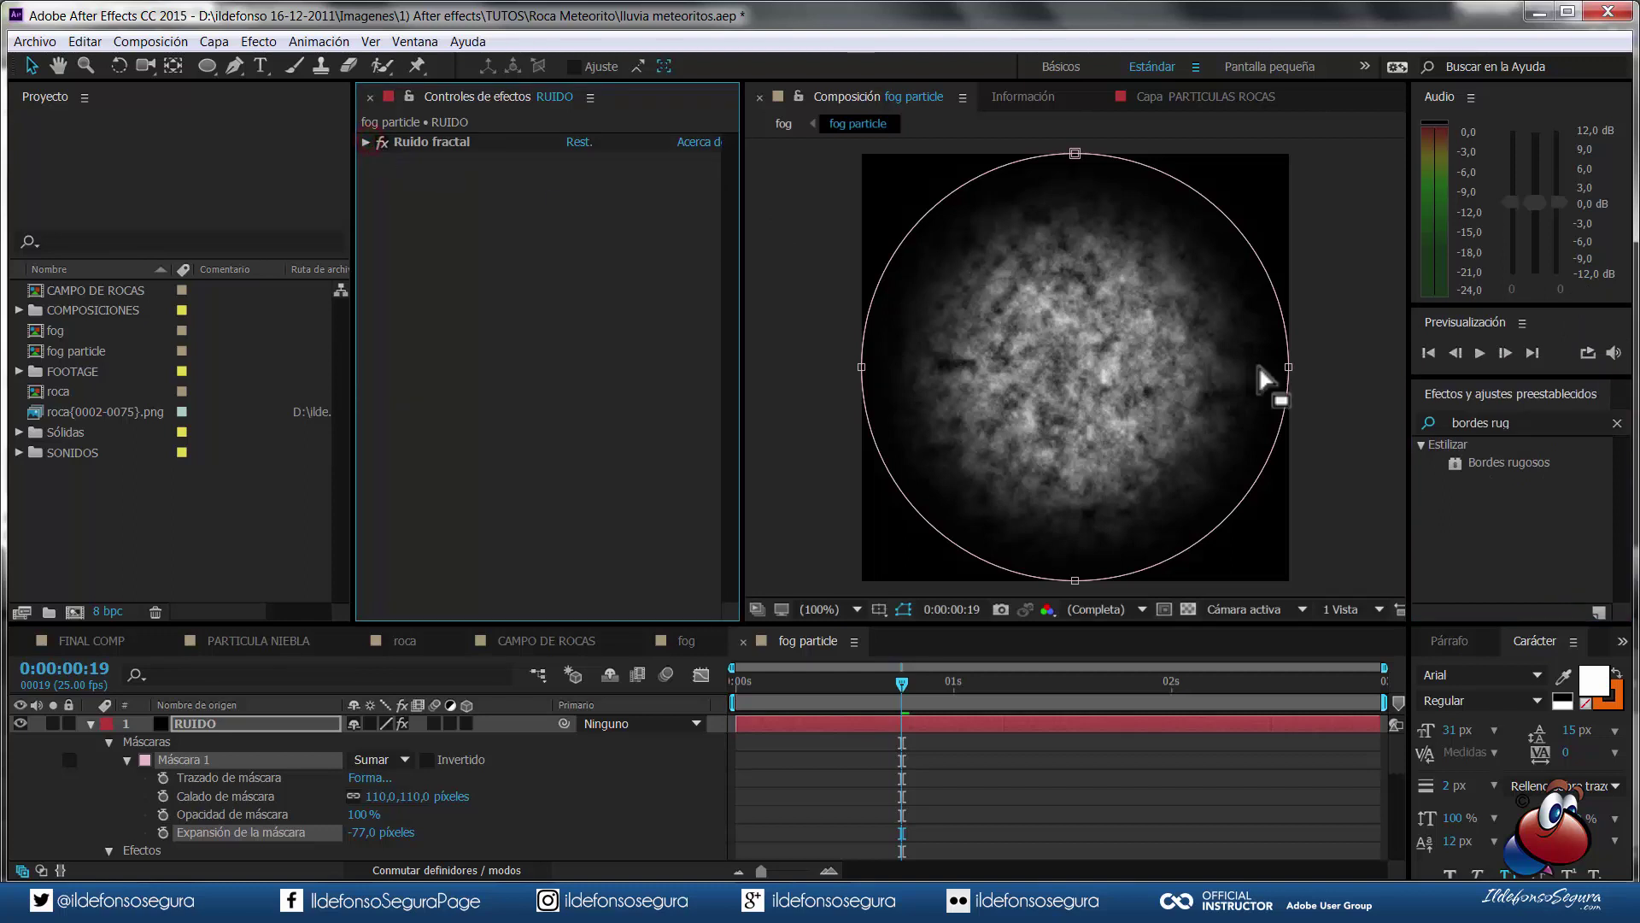
{"action": "left_click_drag", "start_coordinate": [1504, 466], "coordinate": [568, 346]}
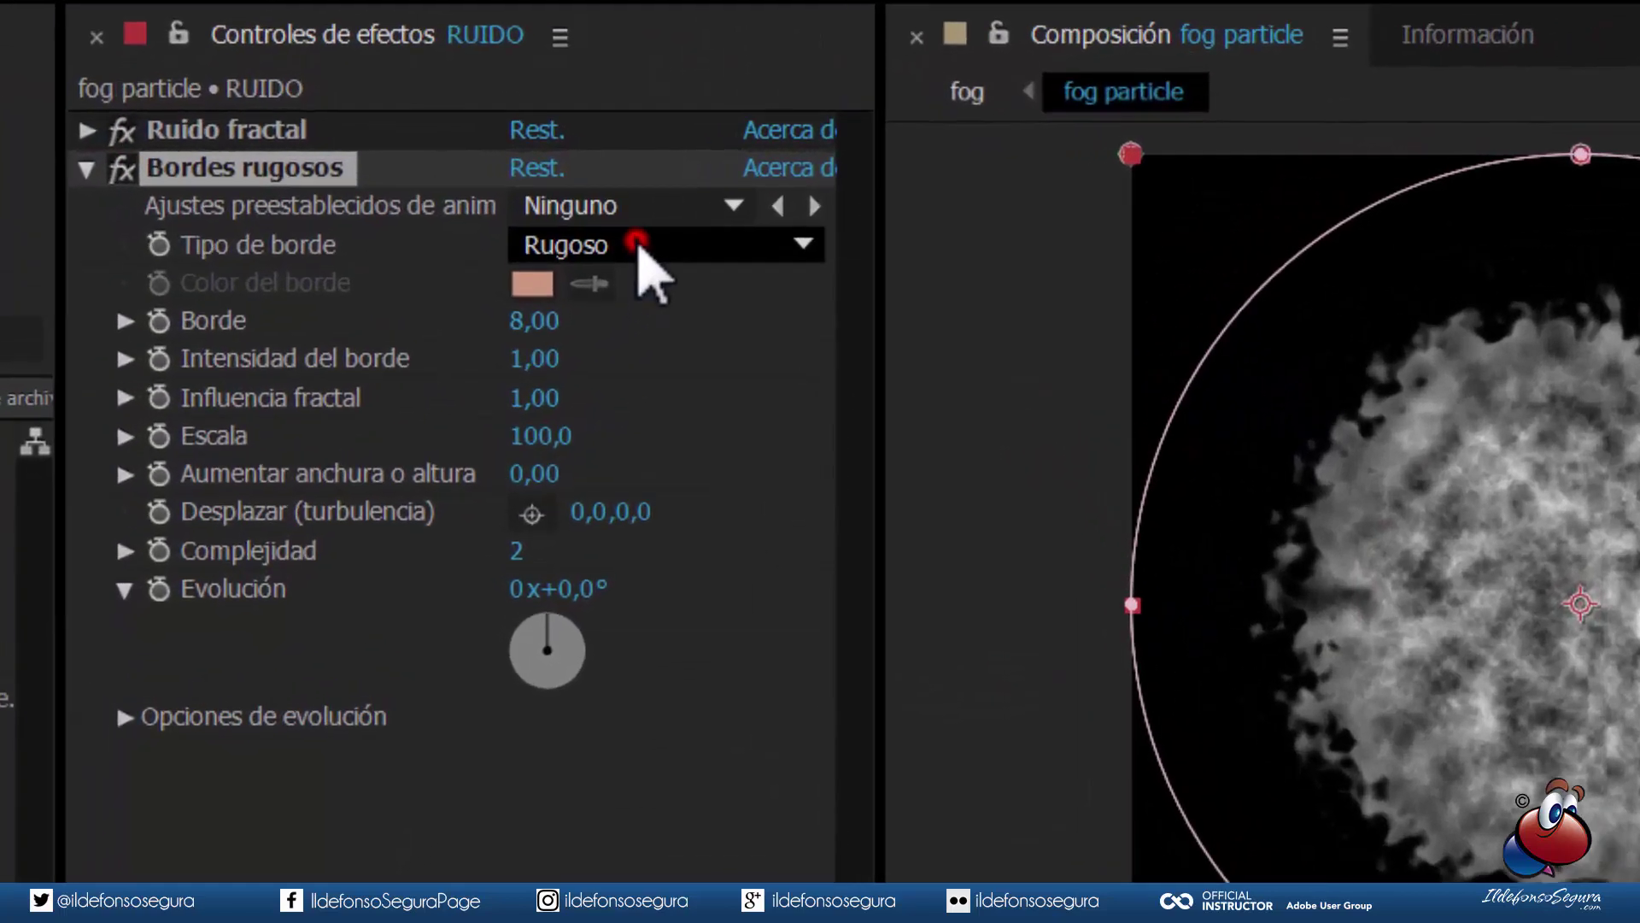
{"action": "left_click", "coordinate": [603, 212]}
{"action": "left_click", "coordinate": [658, 376]}
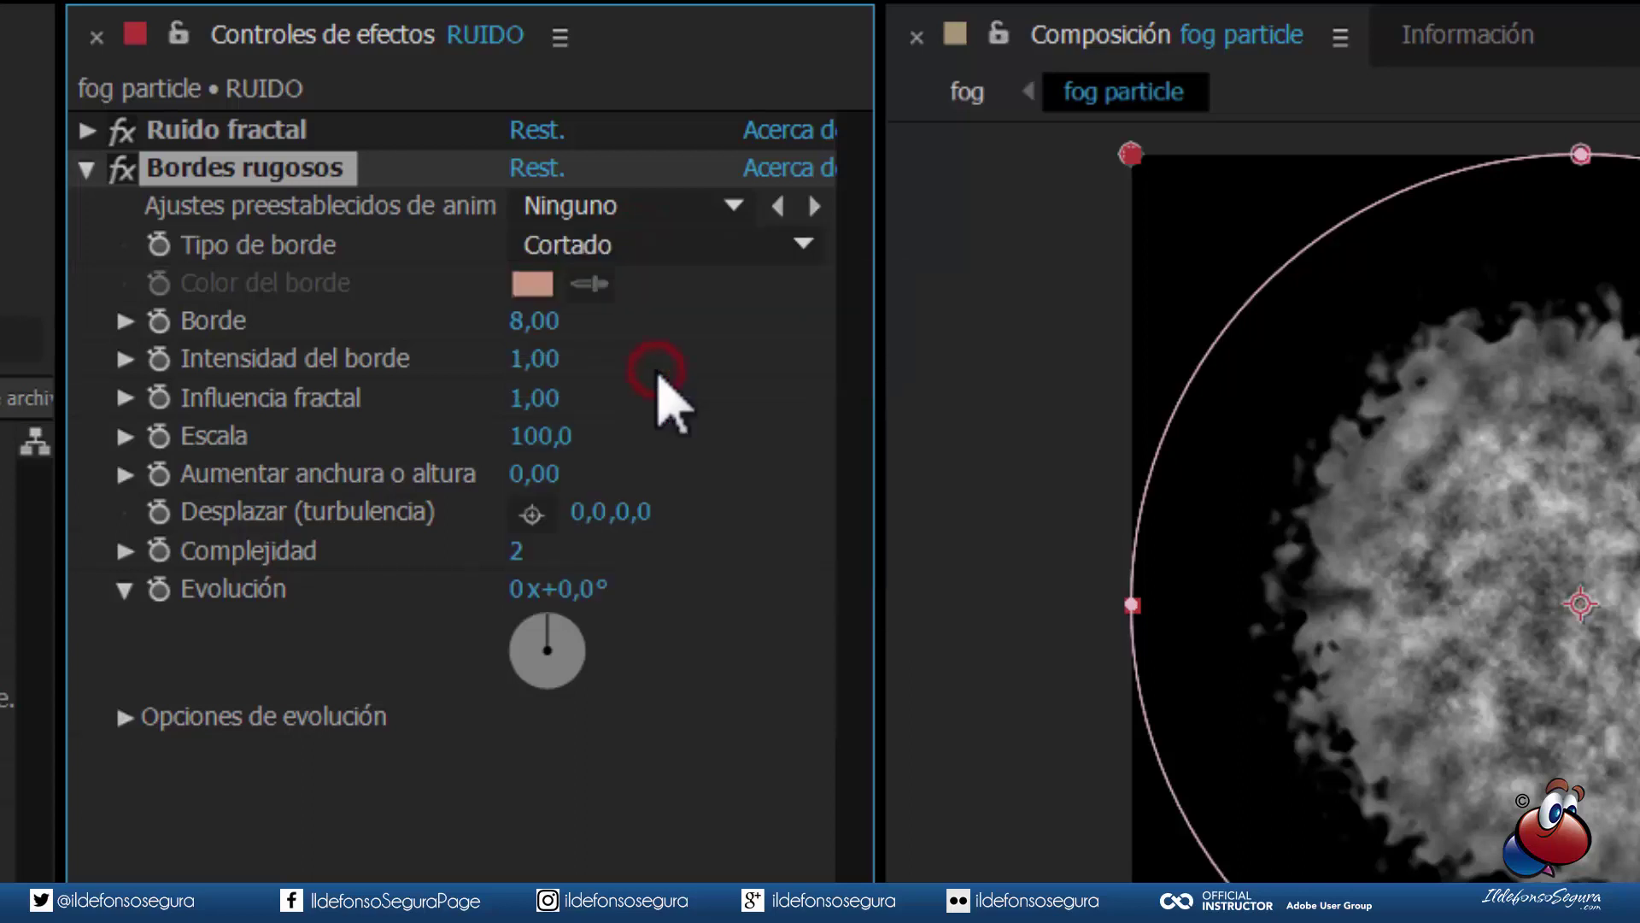
- Set edge intensity to 0 and scale to 788, and add an Evolución expression
{"action": "left_click", "coordinate": [533, 358]}
{"action": "type", "text": "0"}
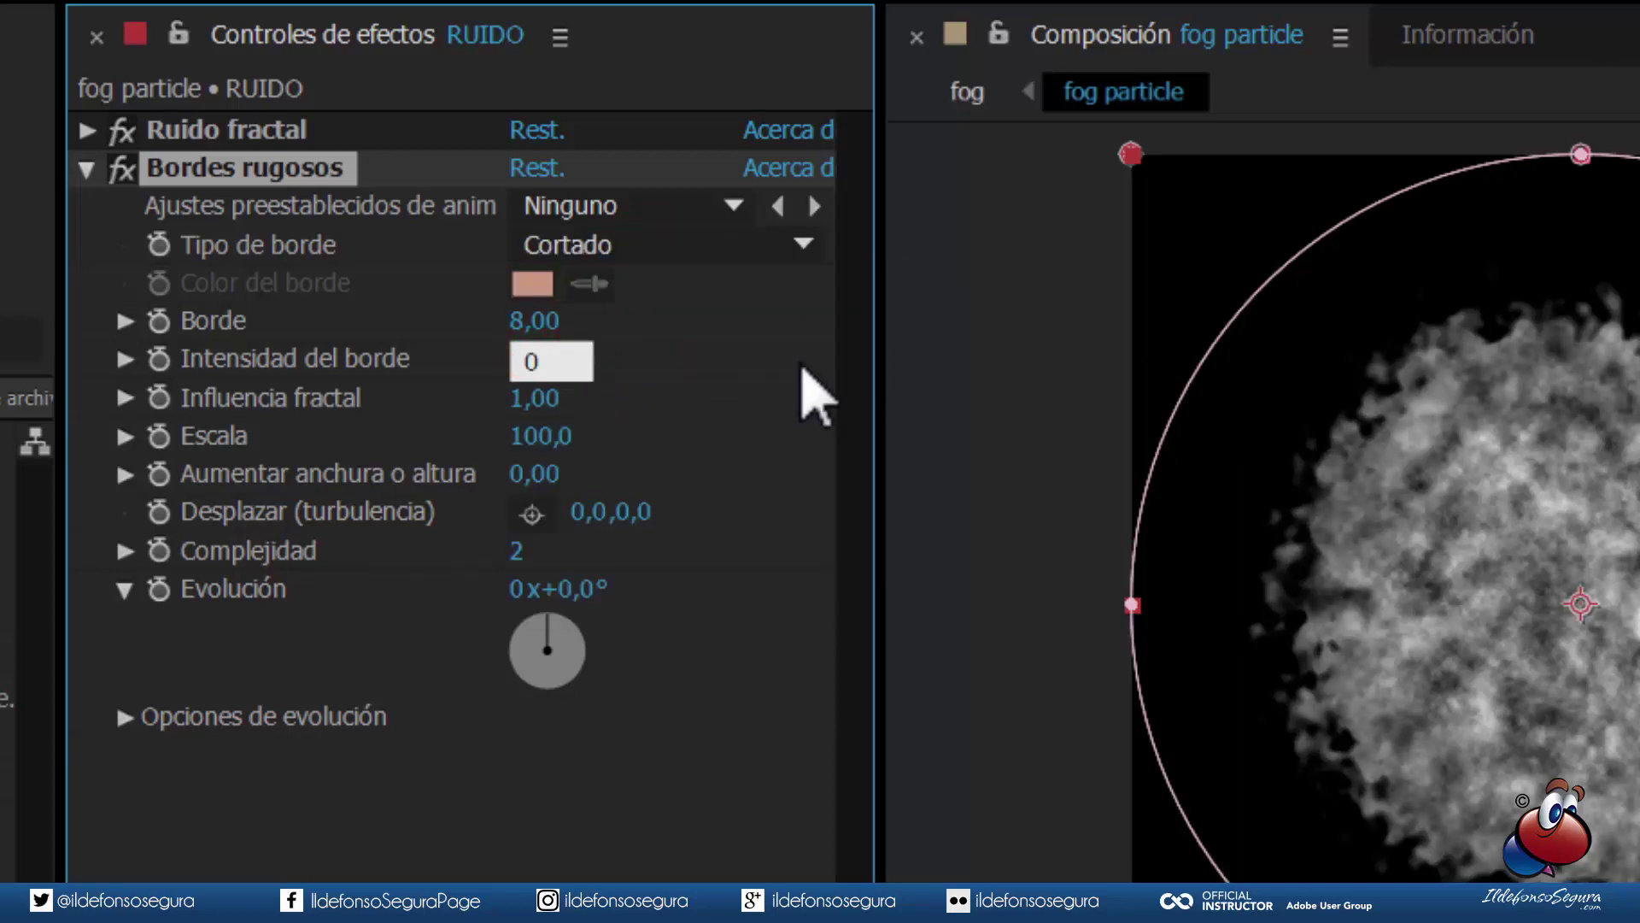
{"action": "left_click", "coordinate": [543, 436]}
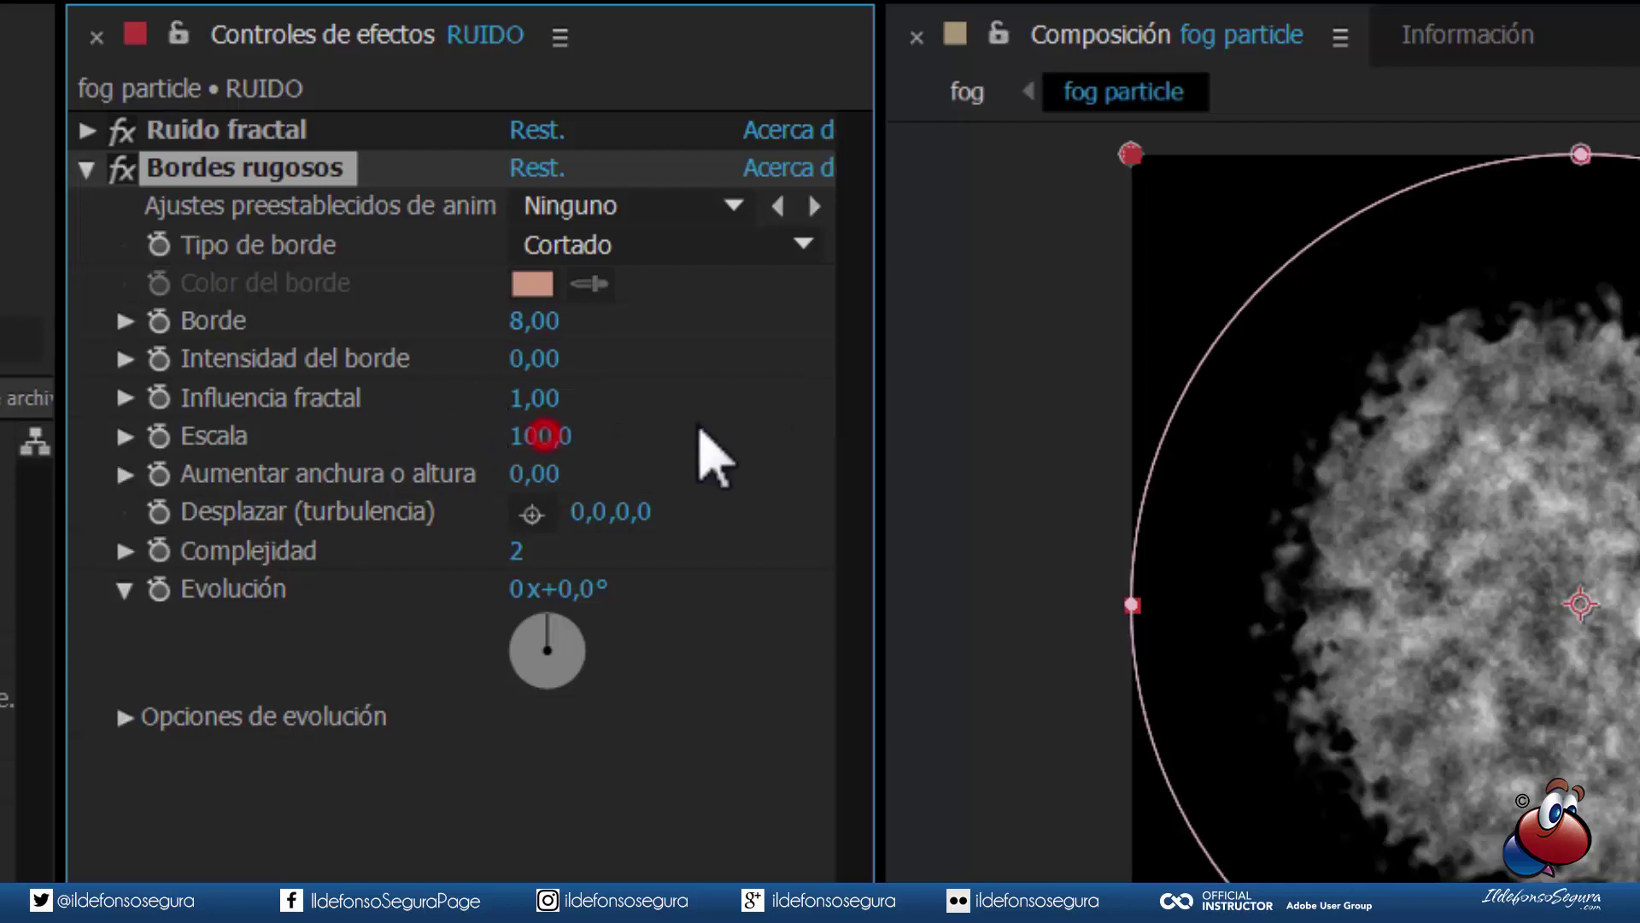
{"action": "left_click", "coordinate": [543, 438]}
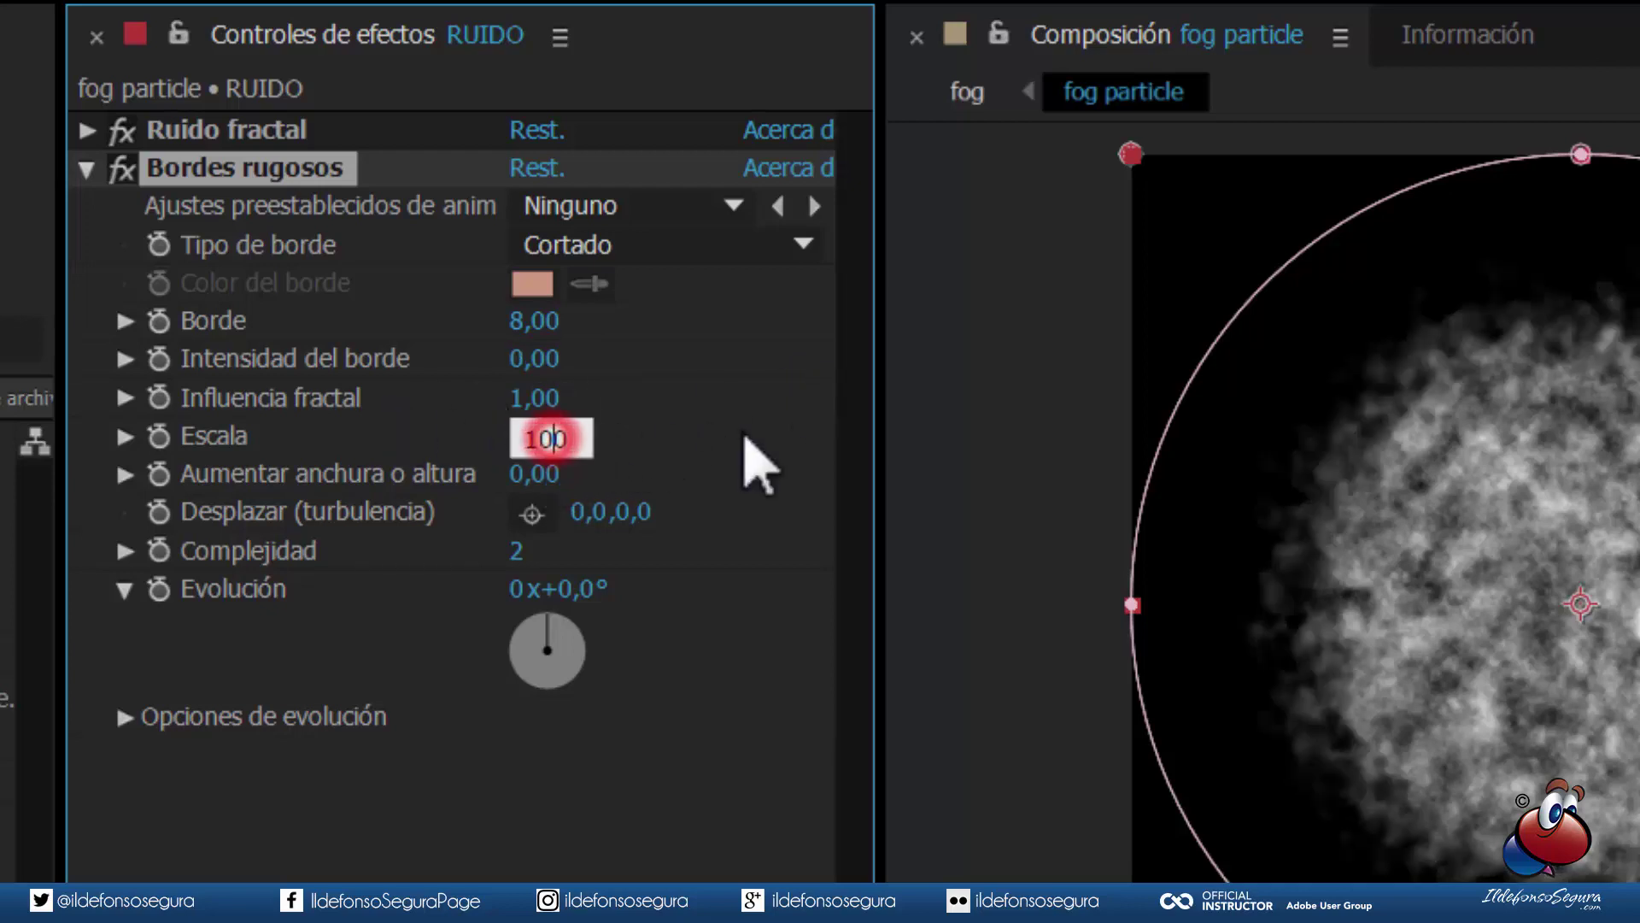
{"action": "double_click", "coordinate": [564, 437]}
{"action": "type", "text": "788"}
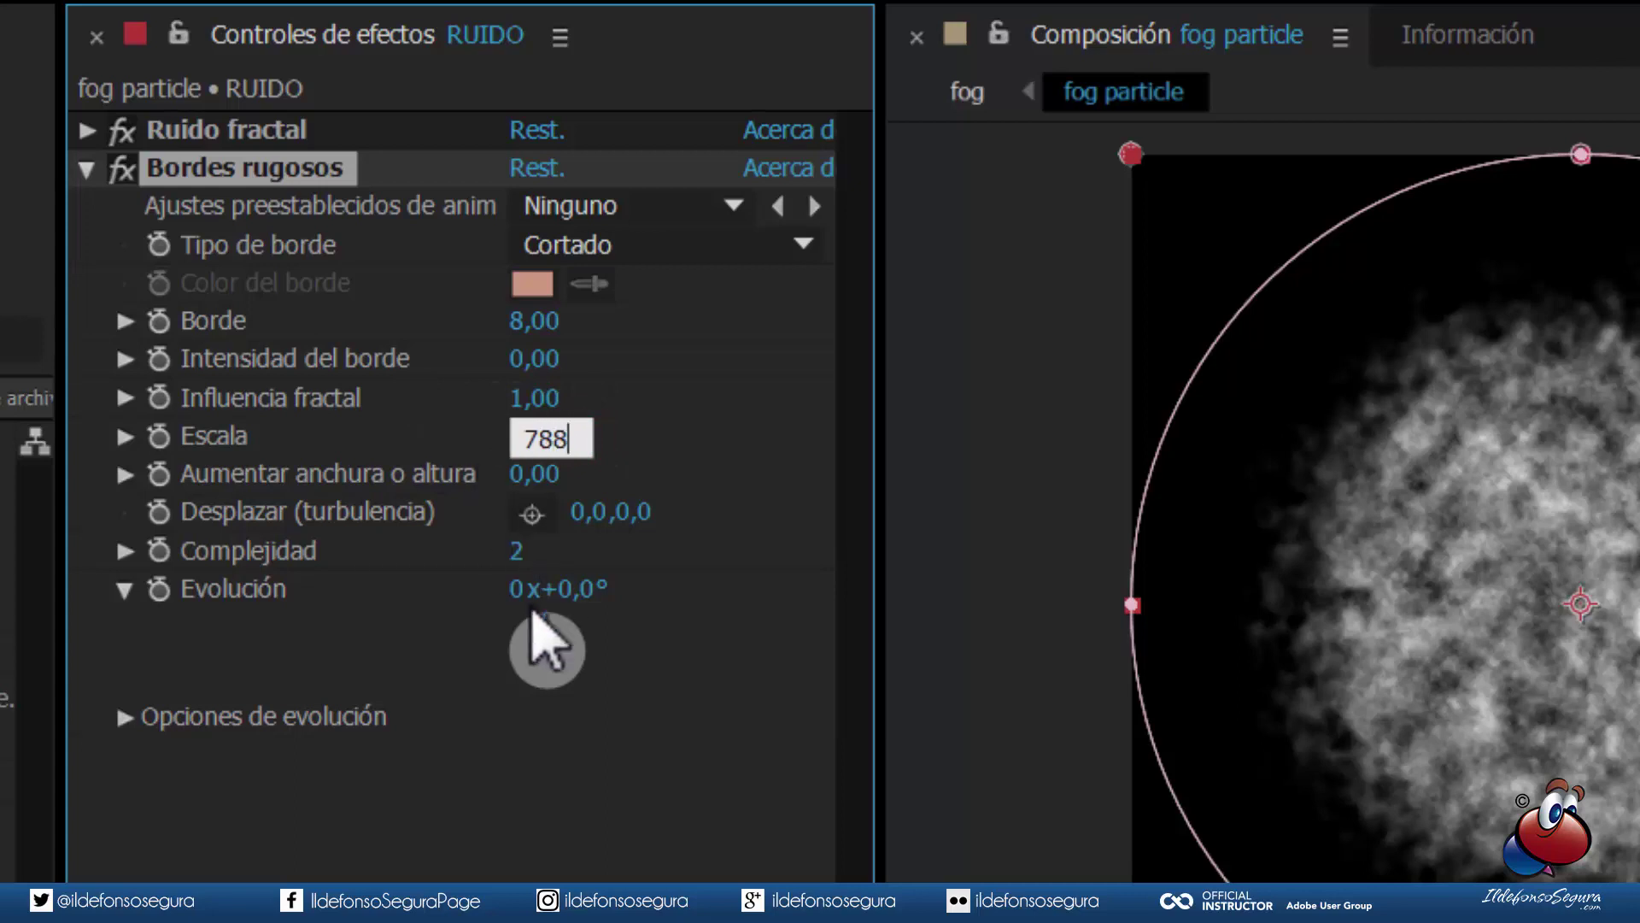
{"action": "left_click", "coordinate": [546, 781]}
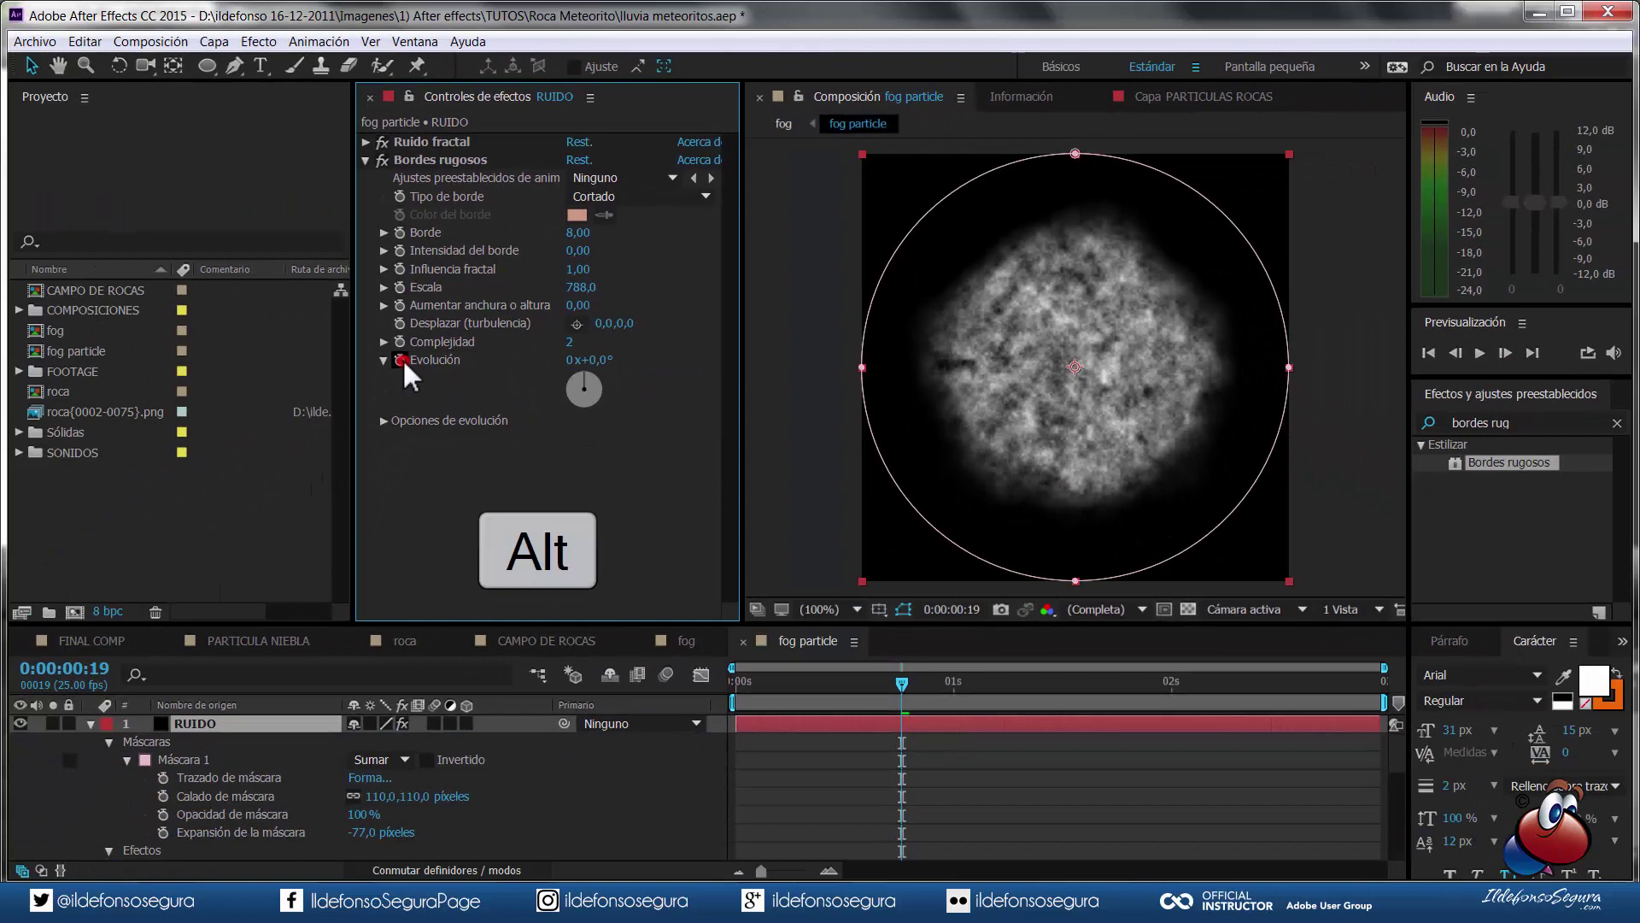
{"action": "left_click", "coordinate": [376, 383], "text": "alt"}
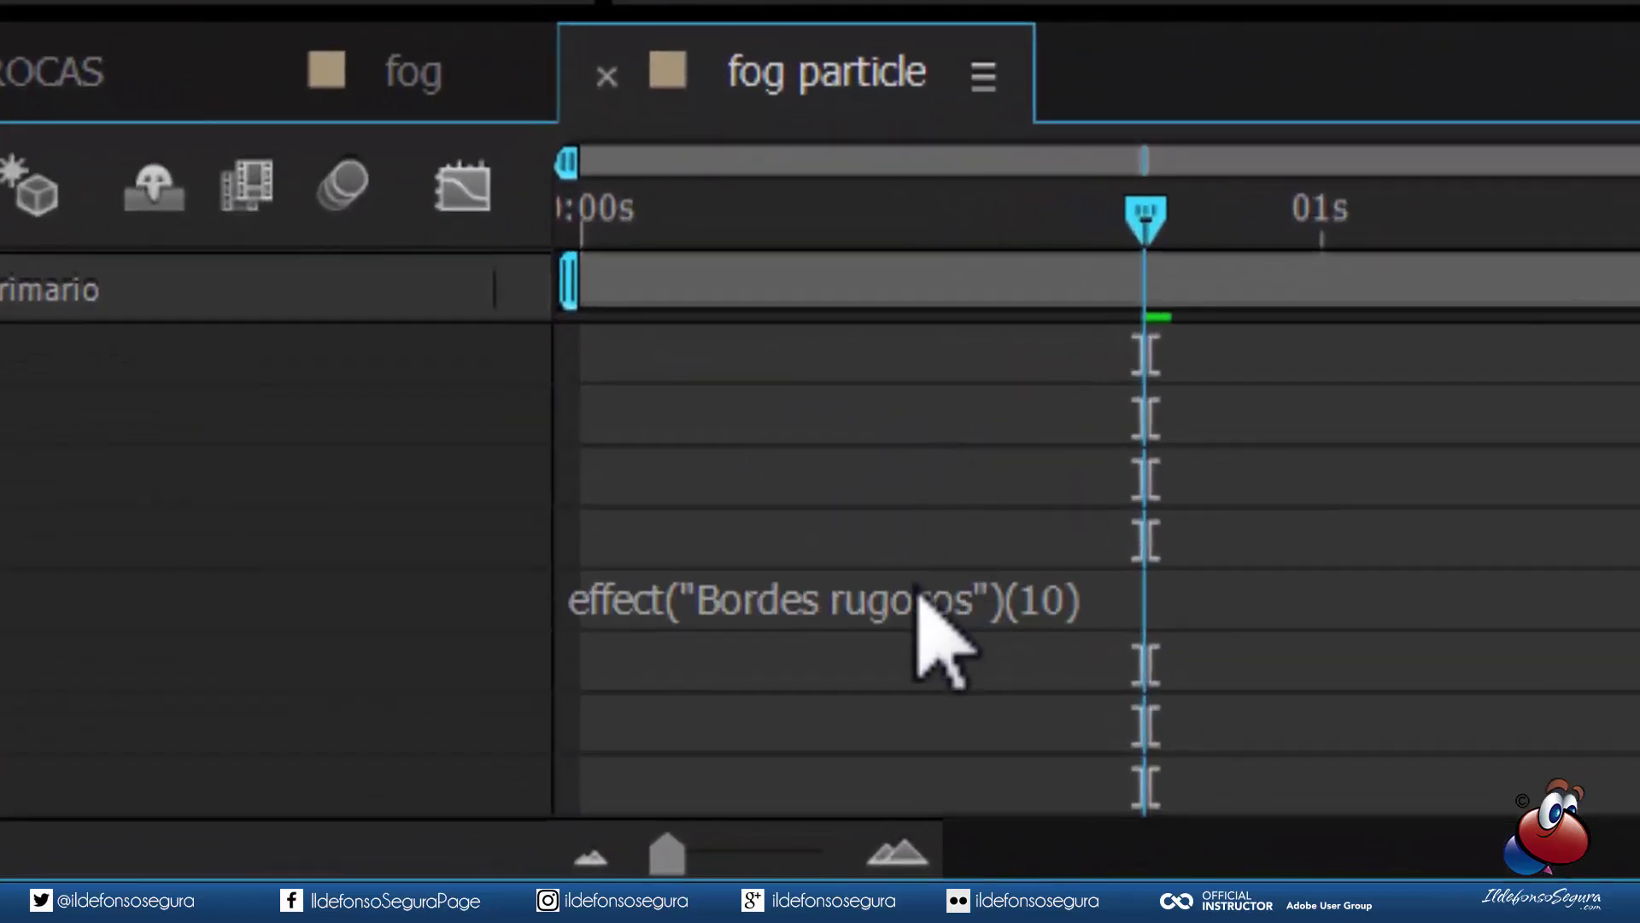
- Enter wiggle(25,1000) as the Bordes rugosos Evolución expression
{"action": "left_click", "coordinate": [887, 804]}
{"action": "type", "text": "wiggle(25,1000)"}
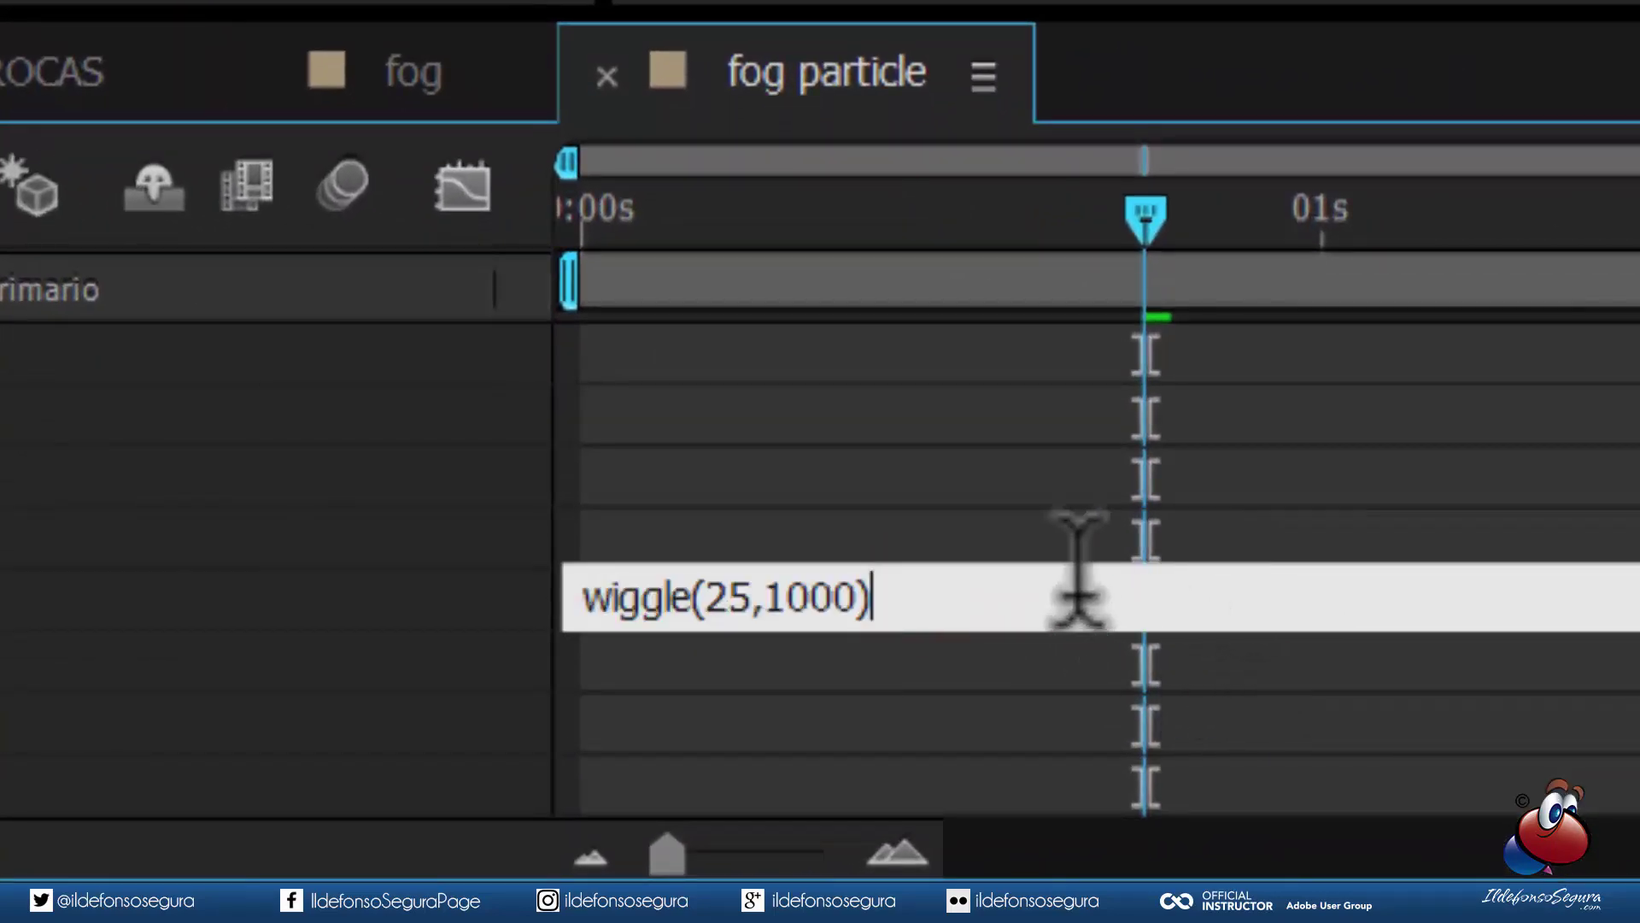
{"action": "left_click", "coordinate": [1064, 227]}
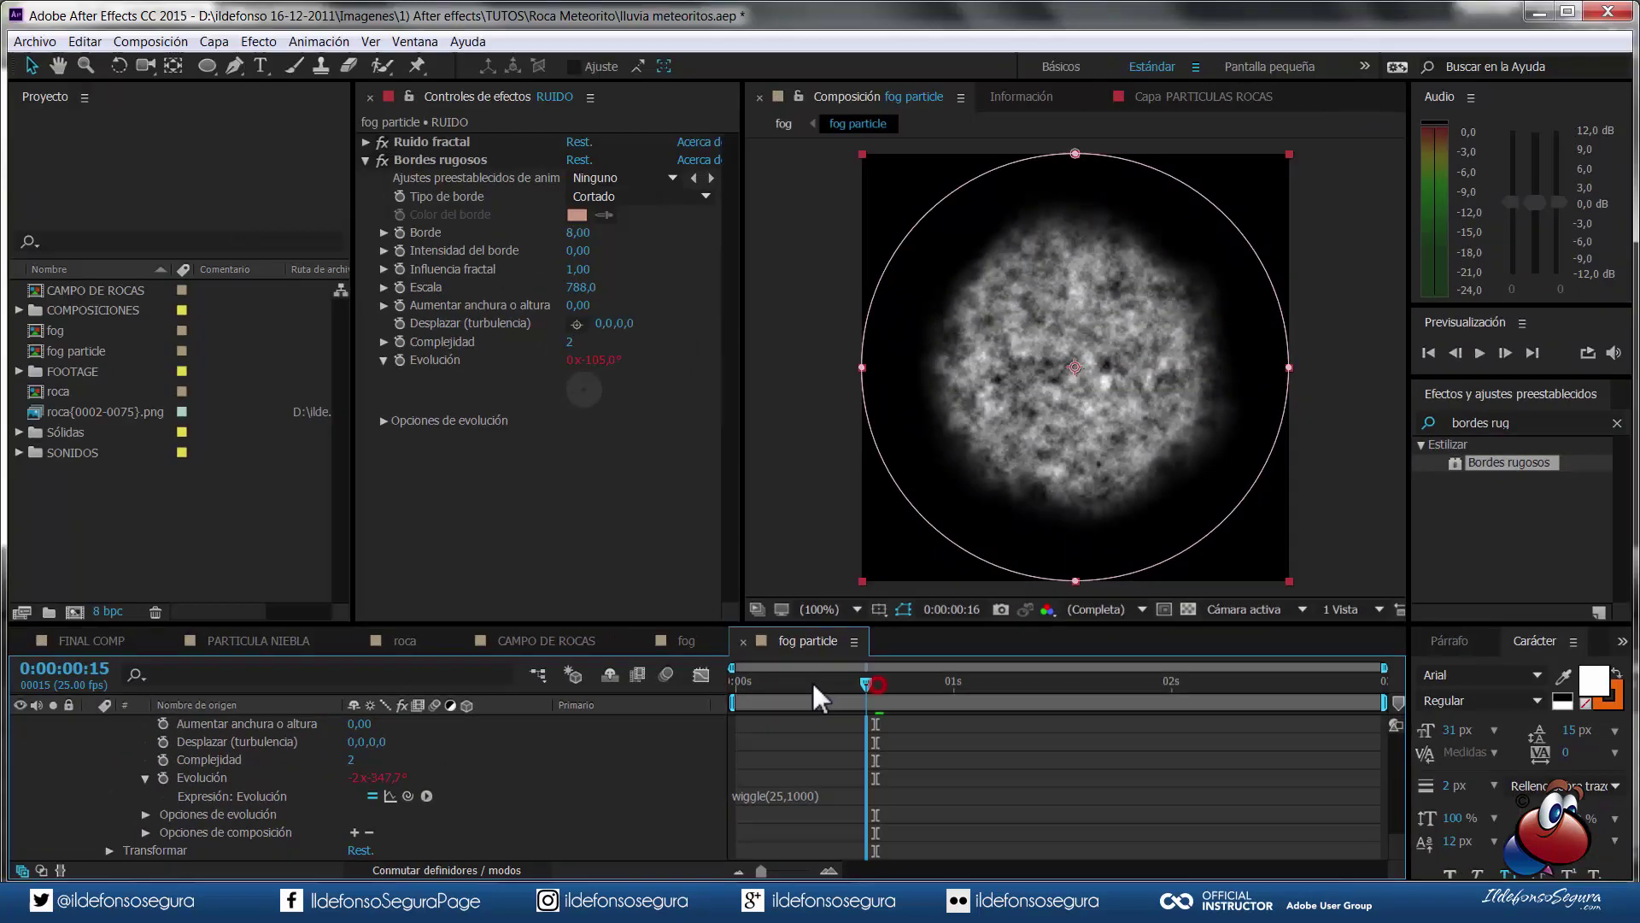
- Preview the animated fog from the start, then collapse the RUIDO layer's properties
{"action": "left_click_drag", "start_coordinate": [812, 680], "coordinate": [704, 674]}
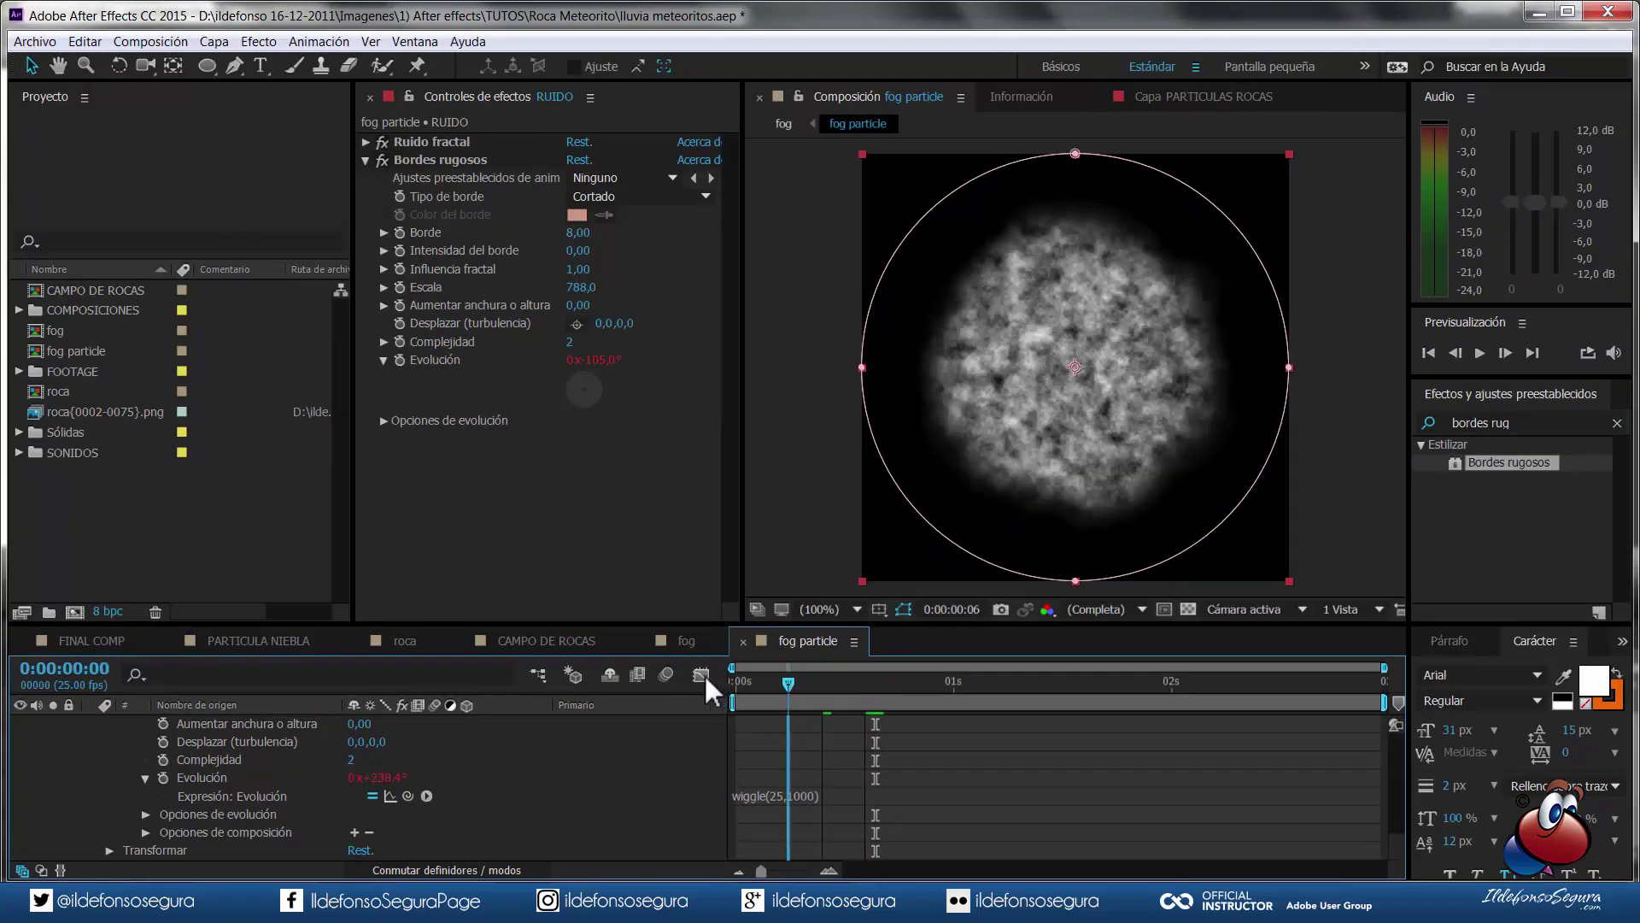
{"action": "left_click", "coordinate": [1477, 353]}
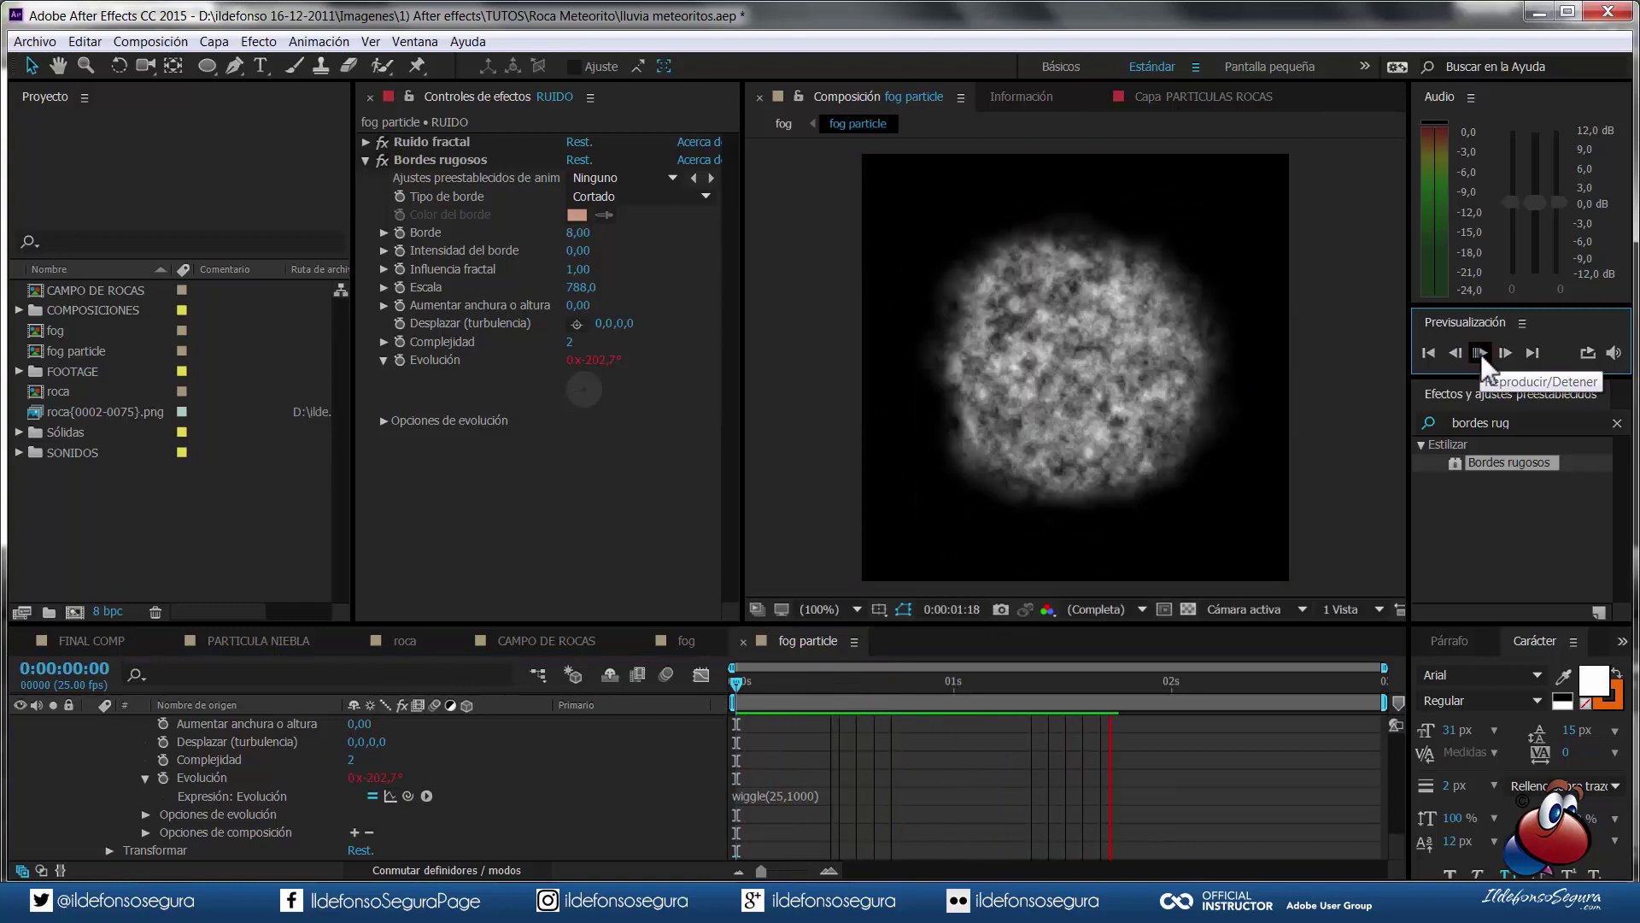
{"action": "left_click", "coordinate": [1479, 355]}
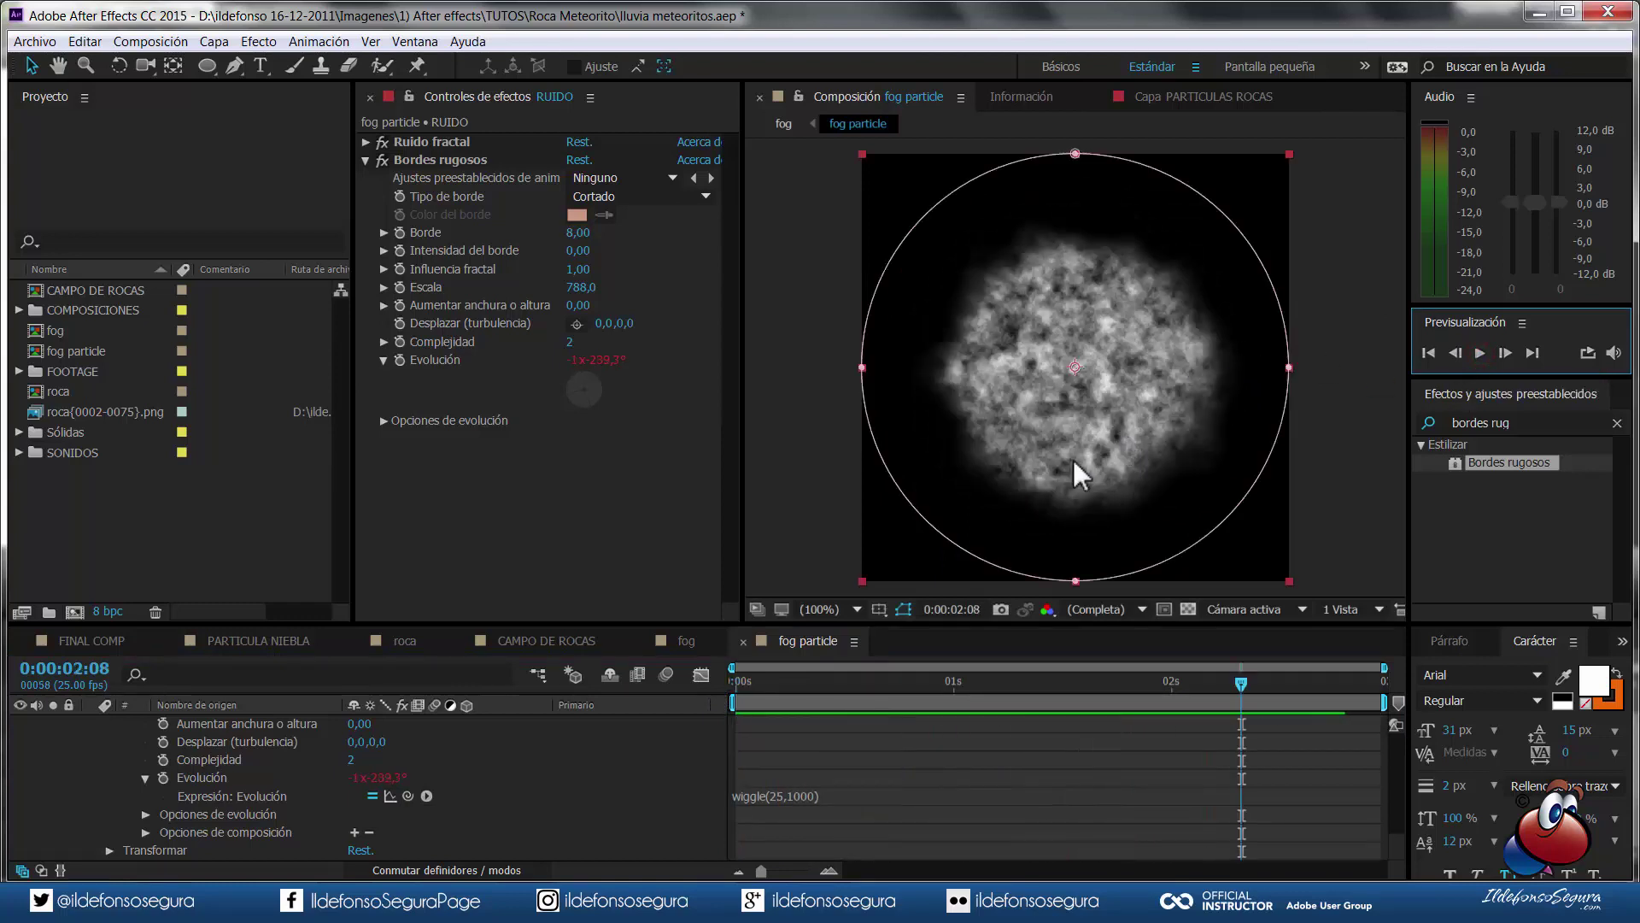
{"action": "scroll", "coordinate": [163, 744], "scroll_direction": "up", "scroll_amount": 5}
{"action": "scroll", "coordinate": [147, 745], "scroll_direction": "up", "scroll_amount": 5}
{"action": "scroll", "coordinate": [115, 740], "scroll_direction": "up", "scroll_amount": 5}
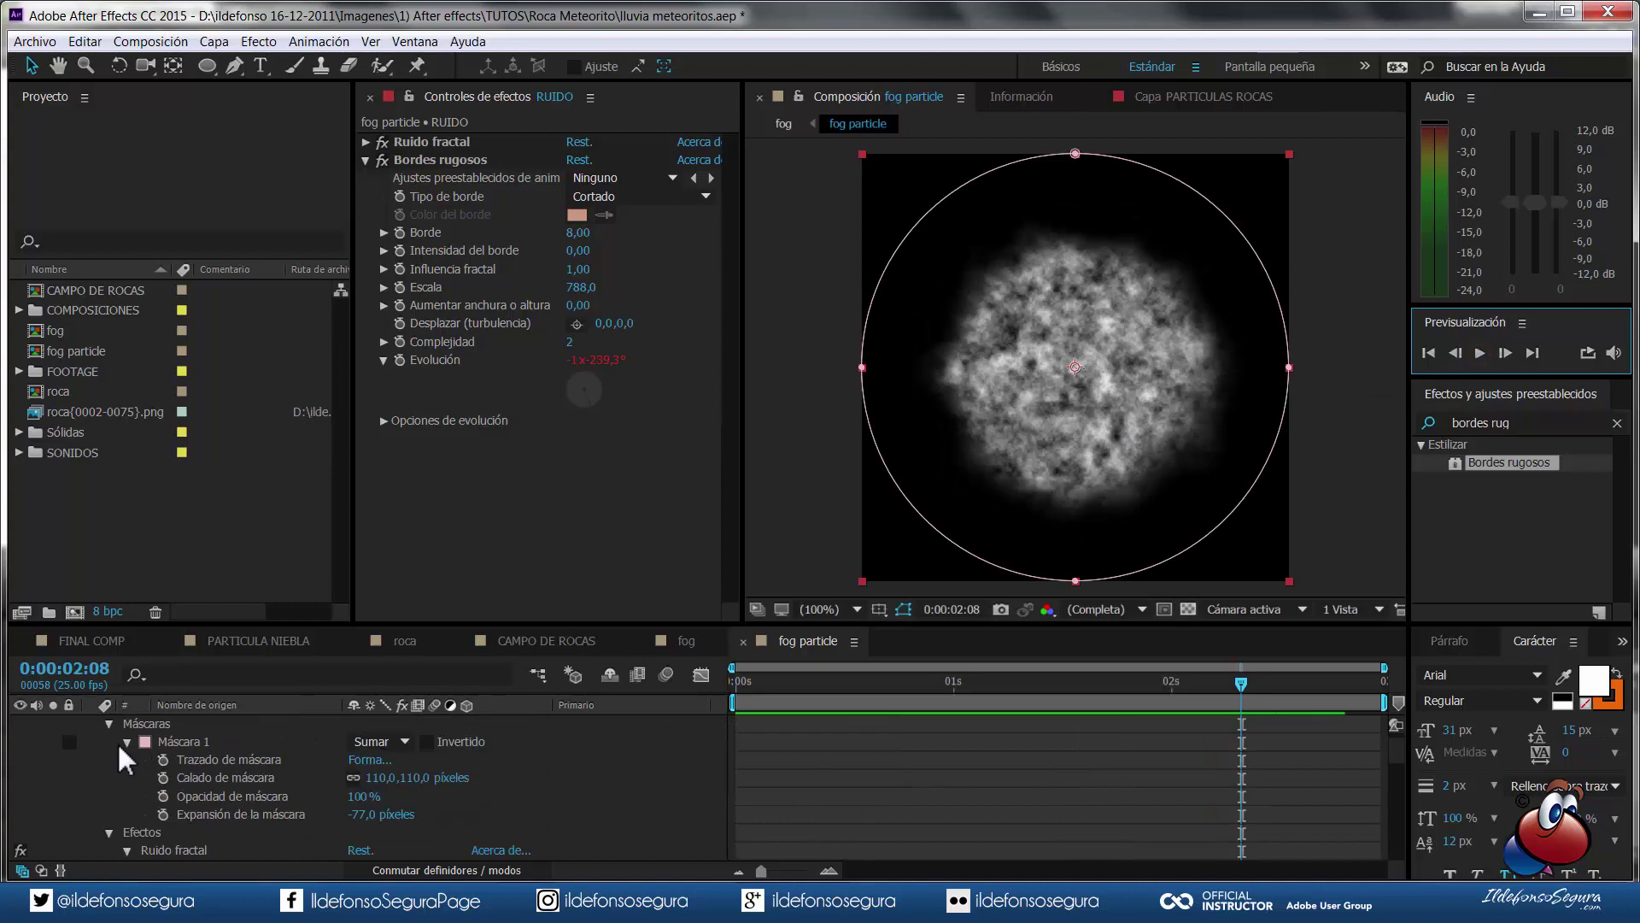
{"action": "scroll", "coordinate": [116, 741], "scroll_direction": "up", "scroll_amount": 1}
{"action": "left_click", "coordinate": [91, 724]}
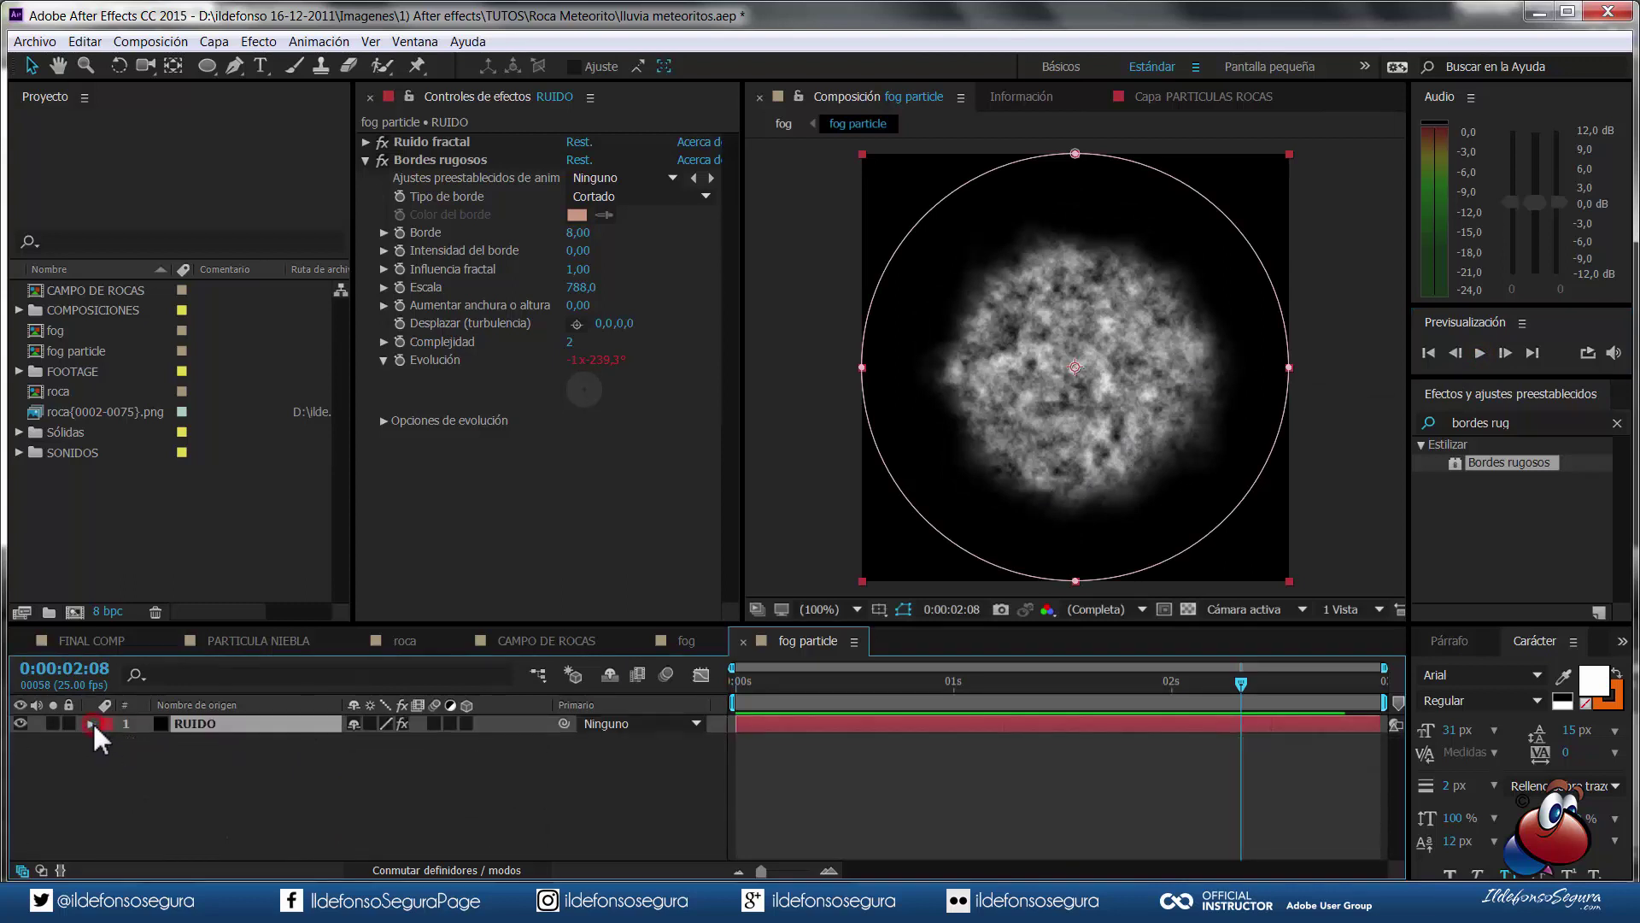
- In the fog comp, set PARTICULAS ROCAS particle texture layer to fog particle
{"action": "left_click", "coordinate": [692, 641]}
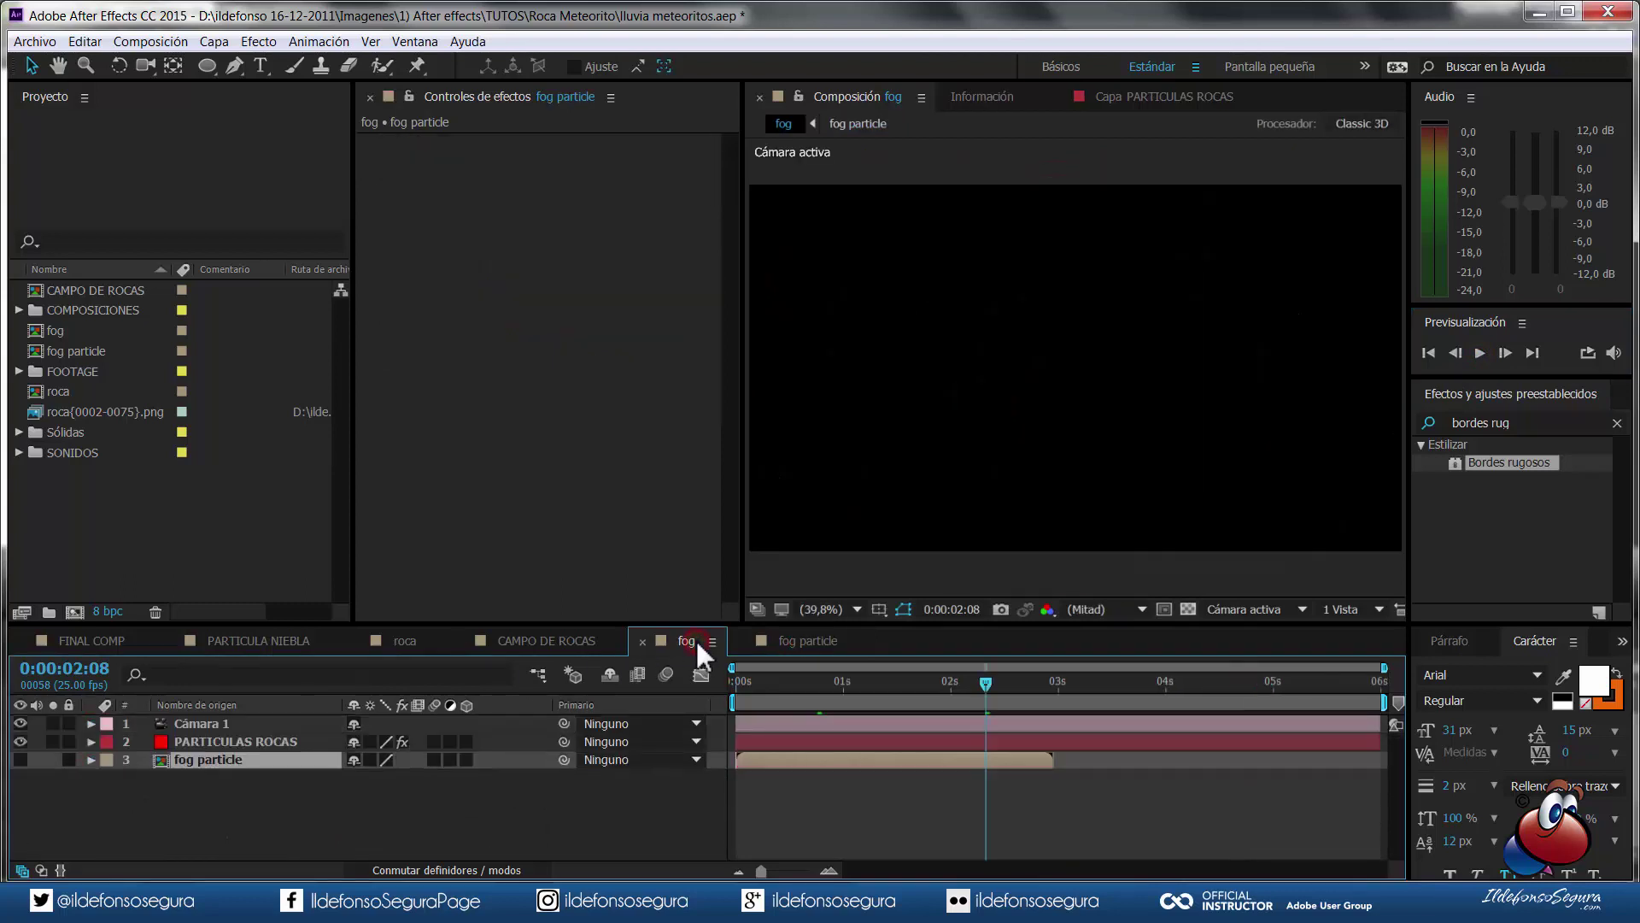
{"action": "left_click", "coordinate": [217, 741]}
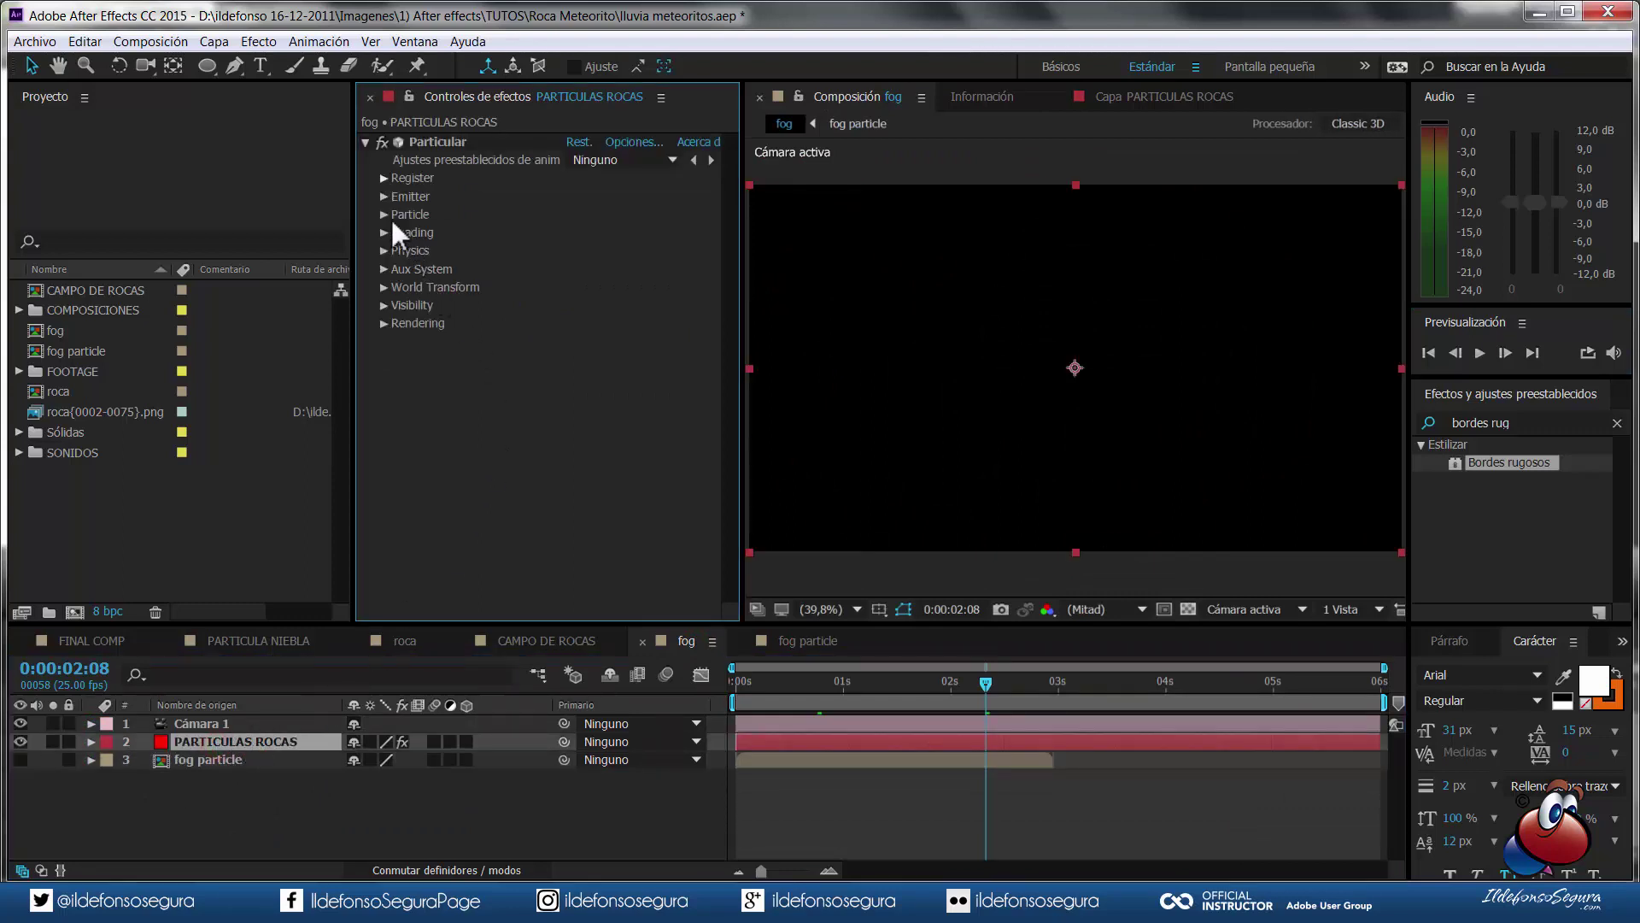
{"action": "left_click", "coordinate": [383, 213]}
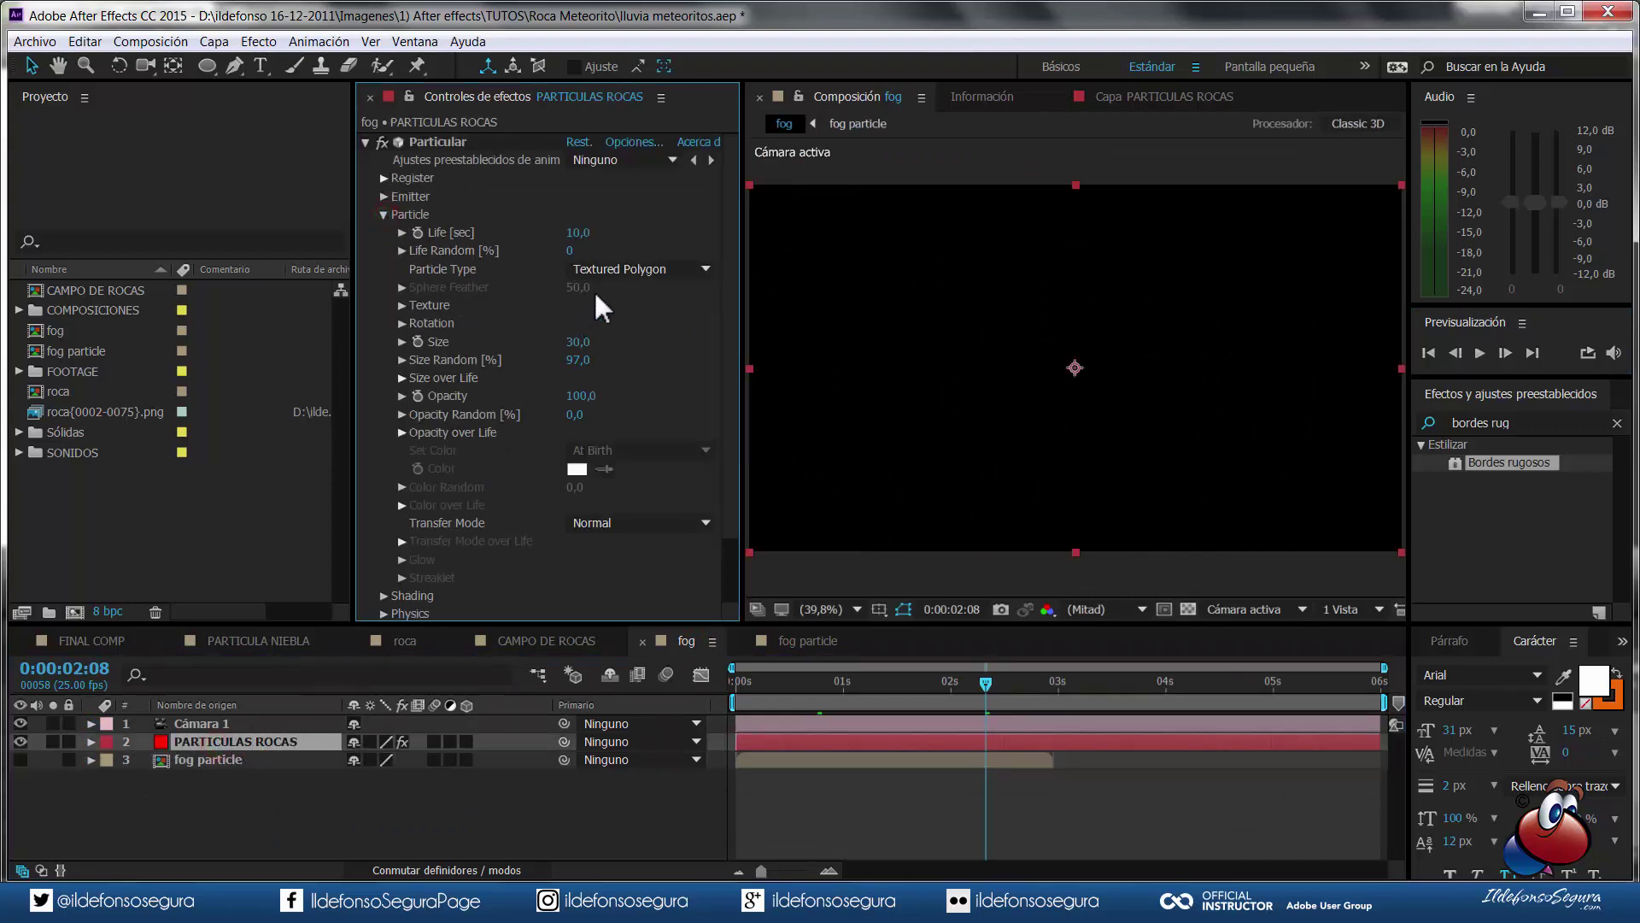
{"action": "left_click", "coordinate": [403, 305]}
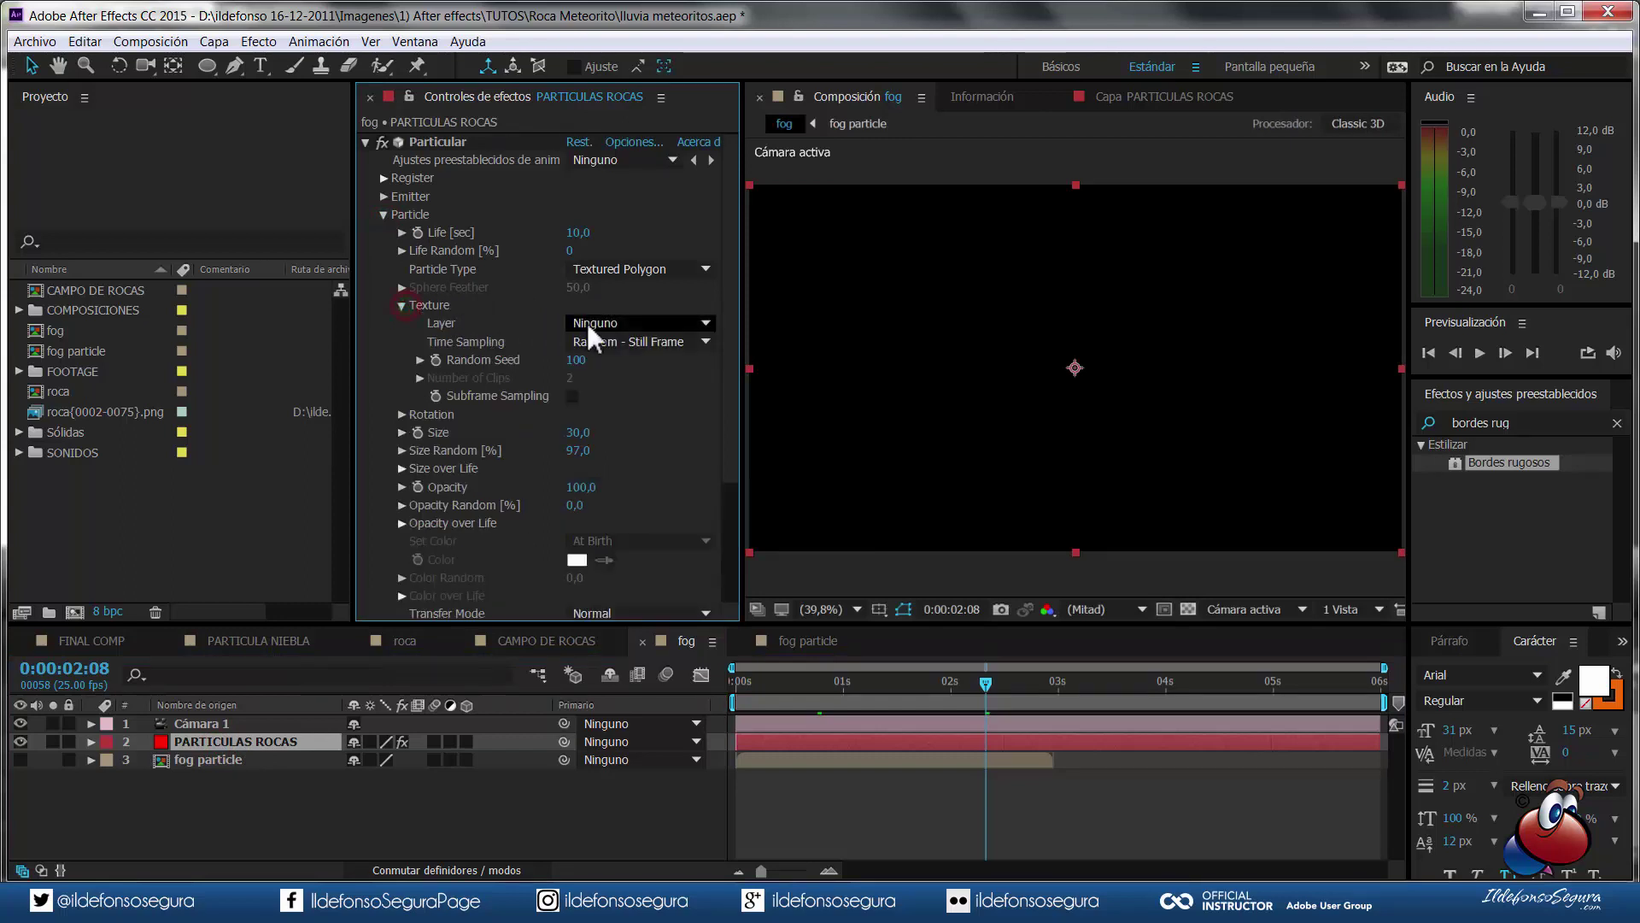
{"action": "left_click", "coordinate": [627, 322]}
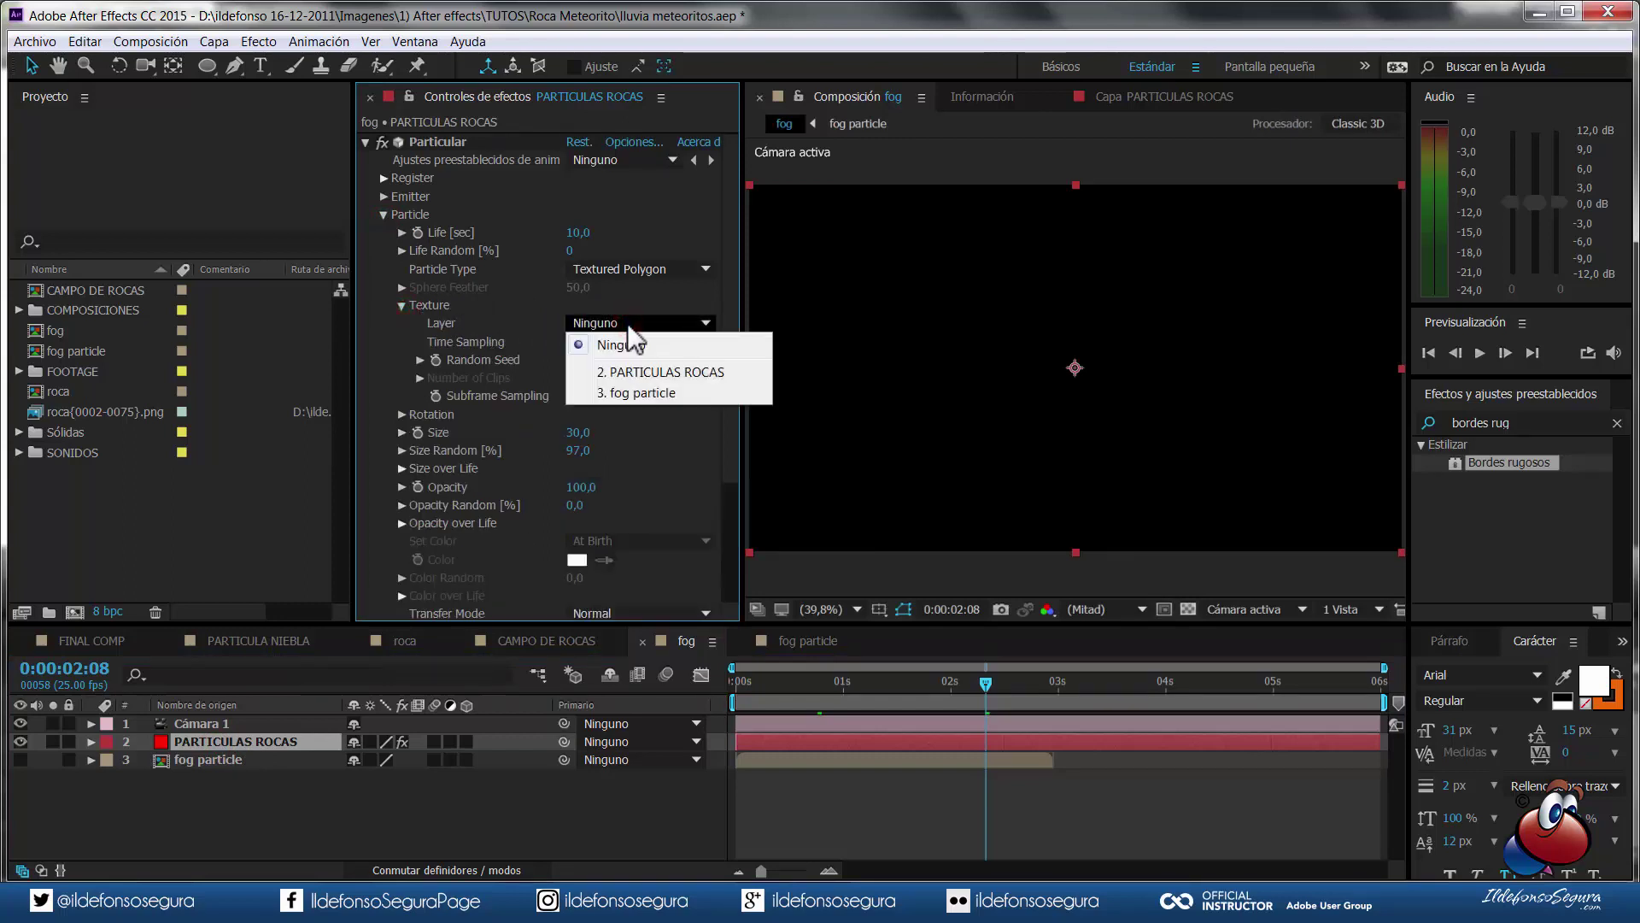
{"action": "left_click", "coordinate": [656, 393]}
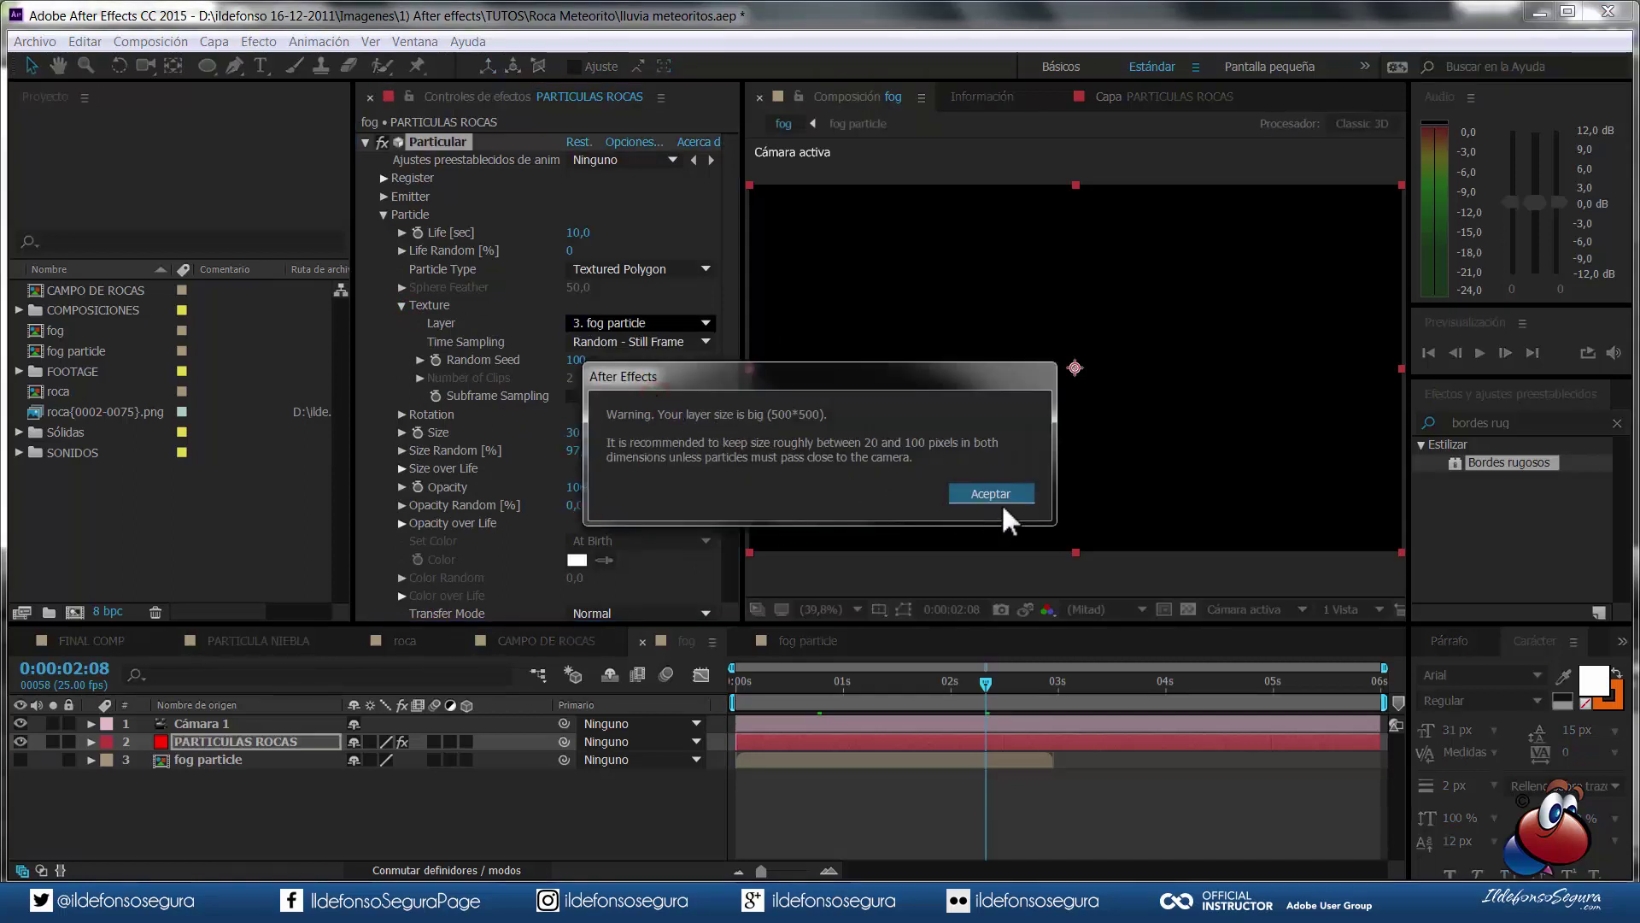
{"action": "left_click", "coordinate": [991, 495]}
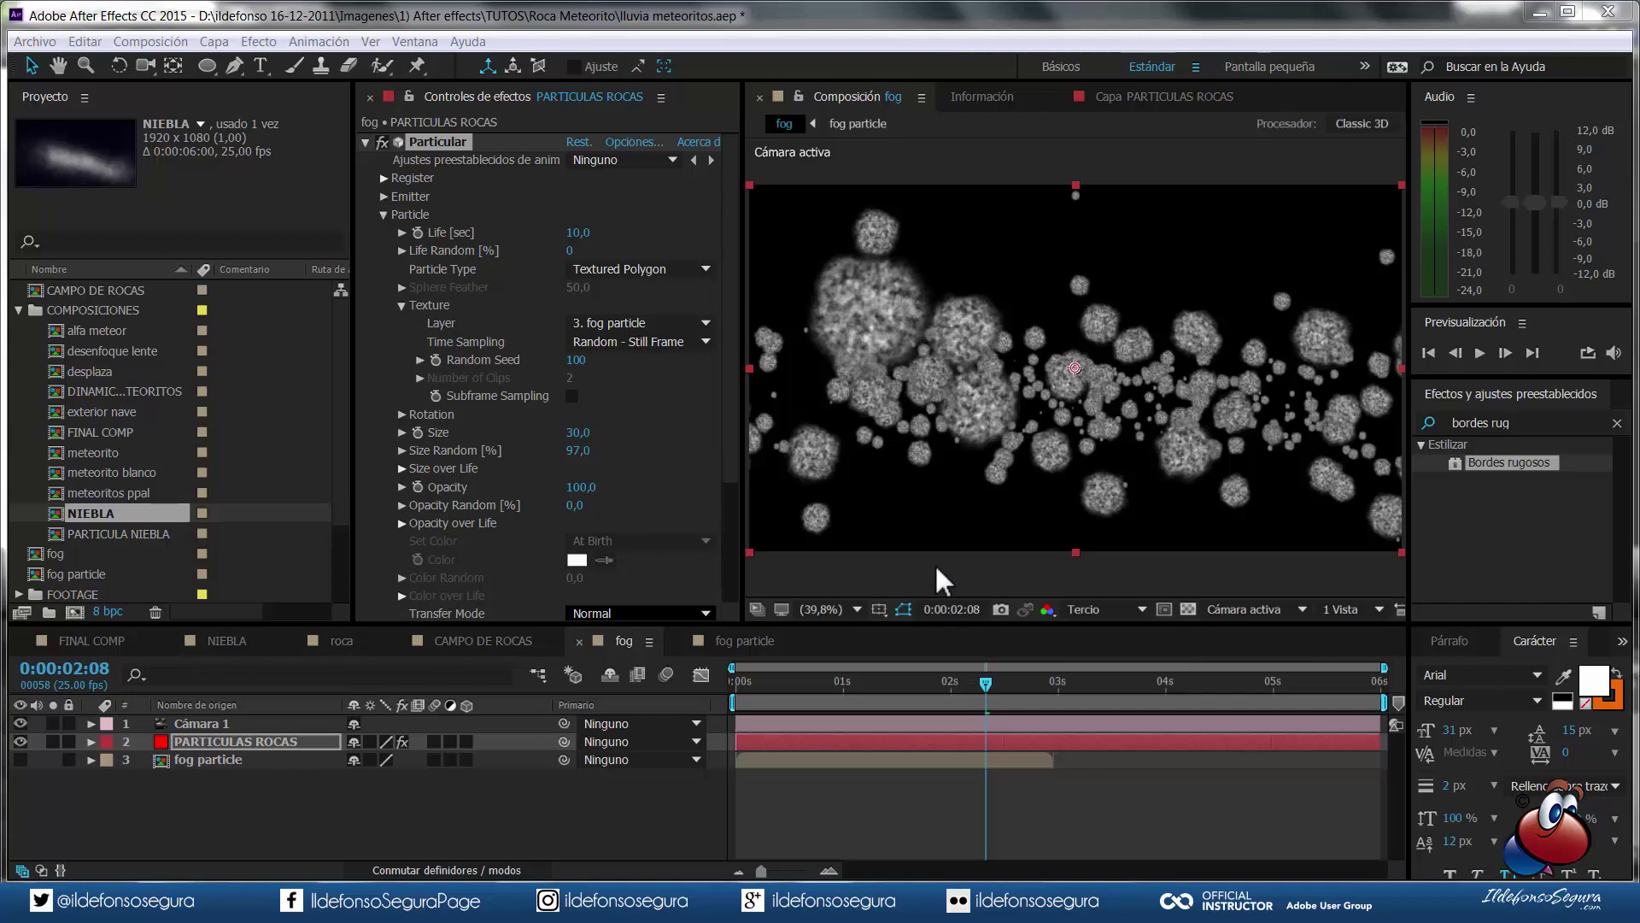
- Set particle Size to 250 and Opacity to 4, then preview from near the start
{"action": "left_click", "coordinate": [579, 433]}
{"action": "type", "text": "250"}
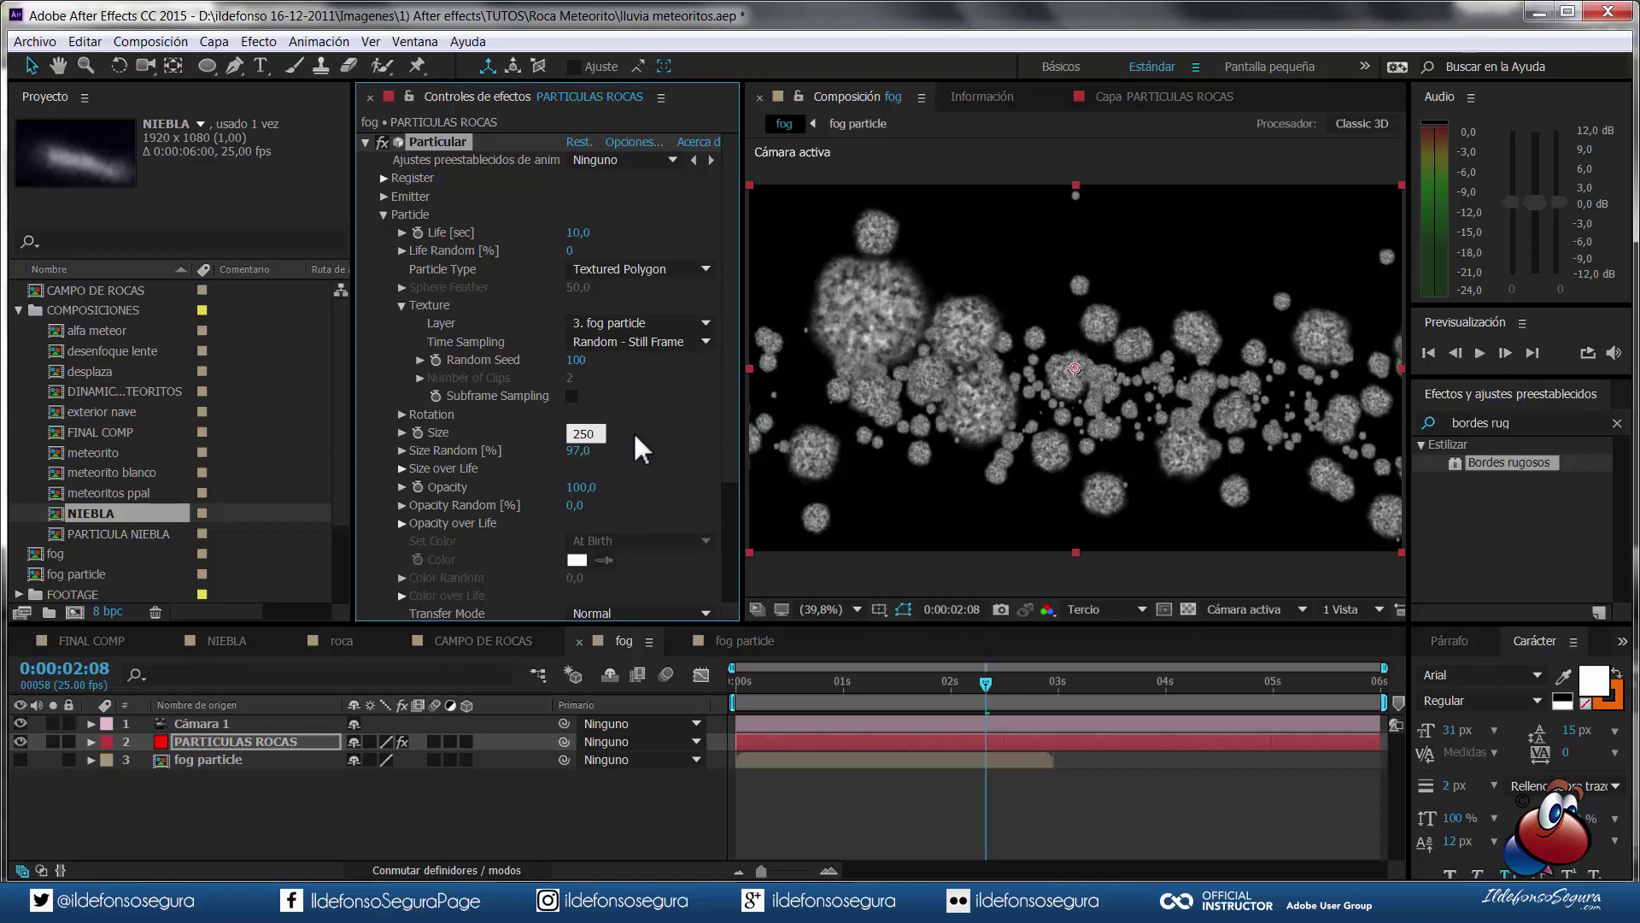
{"action": "key", "text": "Return"}
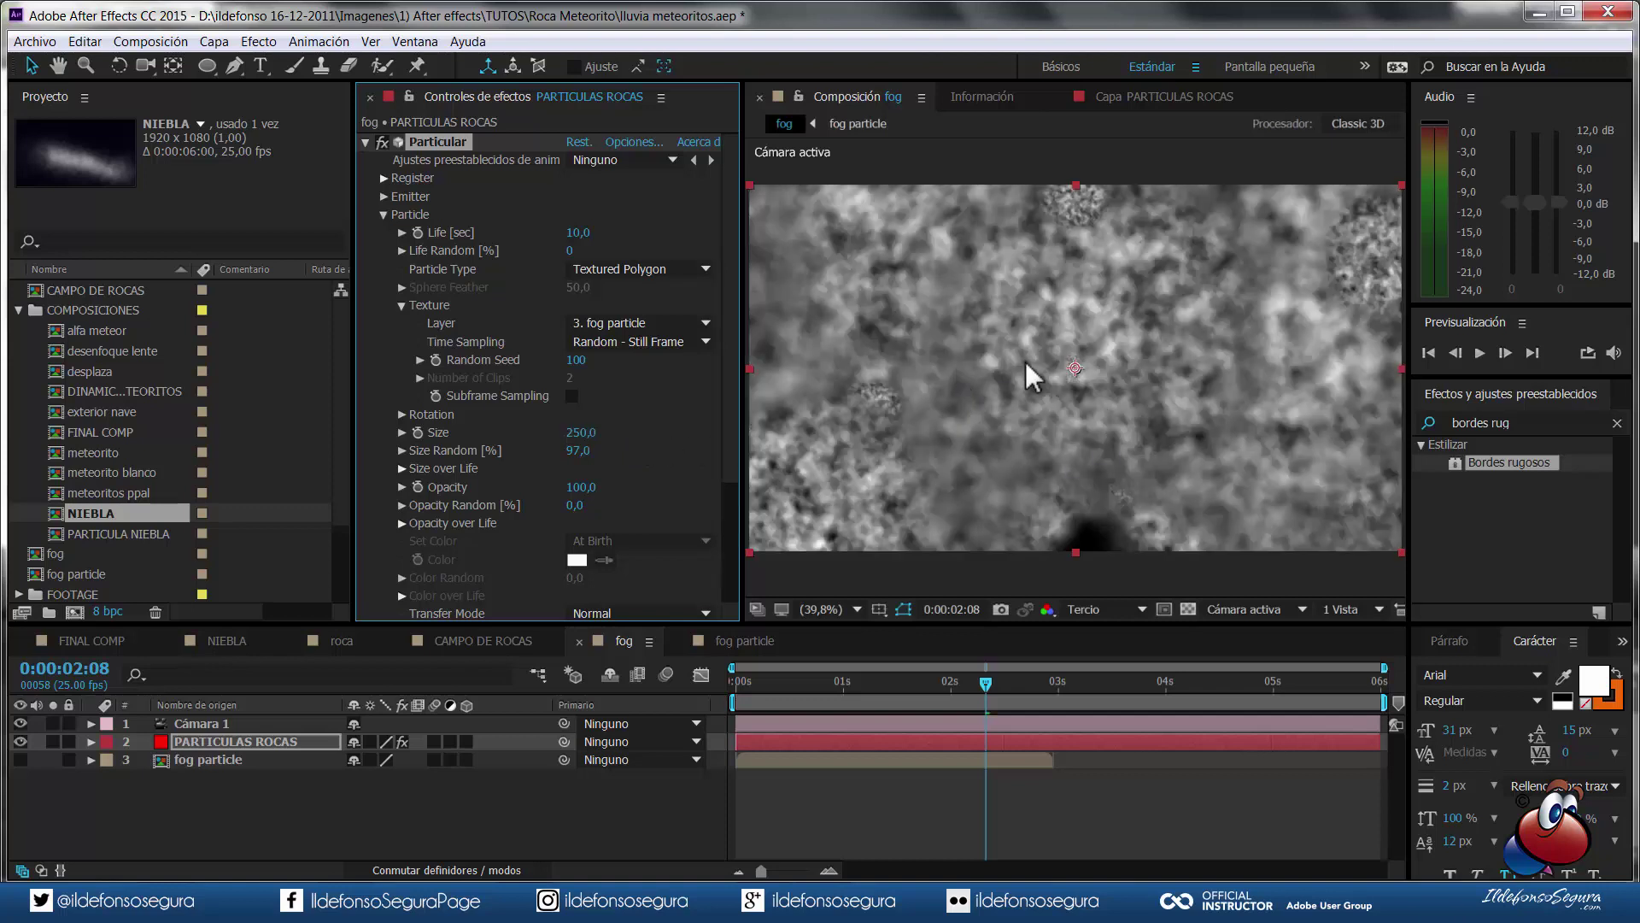
{"action": "left_click", "coordinate": [575, 486]}
{"action": "type", "text": "4"}
{"action": "key", "text": "Return"}
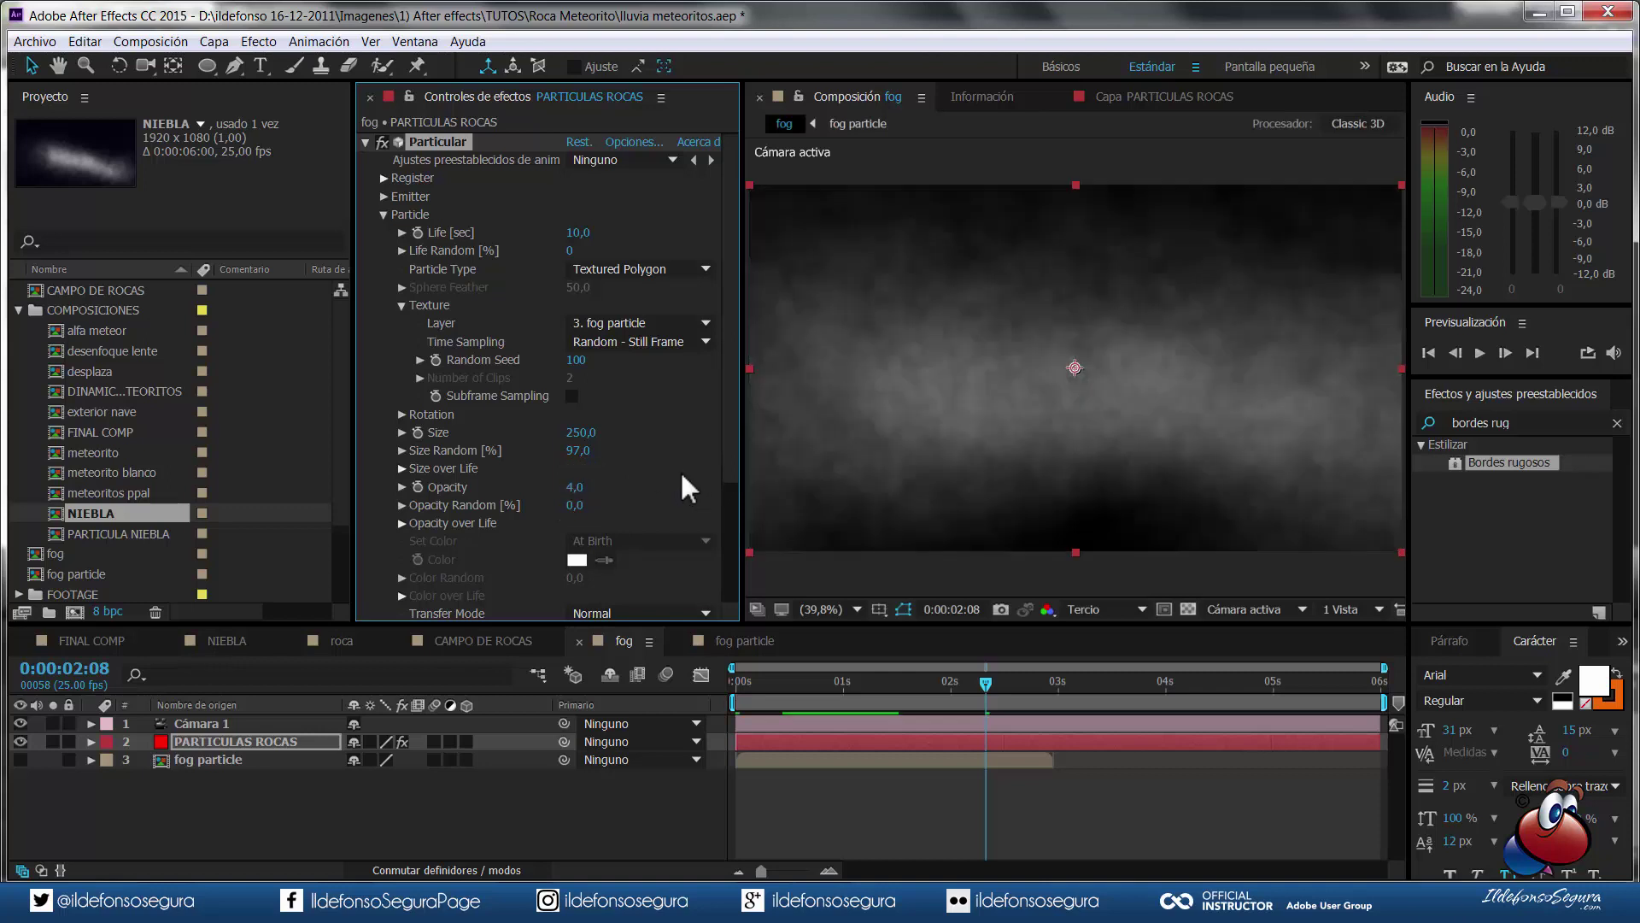
{"action": "left_click_drag", "start_coordinate": [983, 684], "coordinate": [717, 675]}
{"action": "left_click", "coordinate": [1478, 353]}
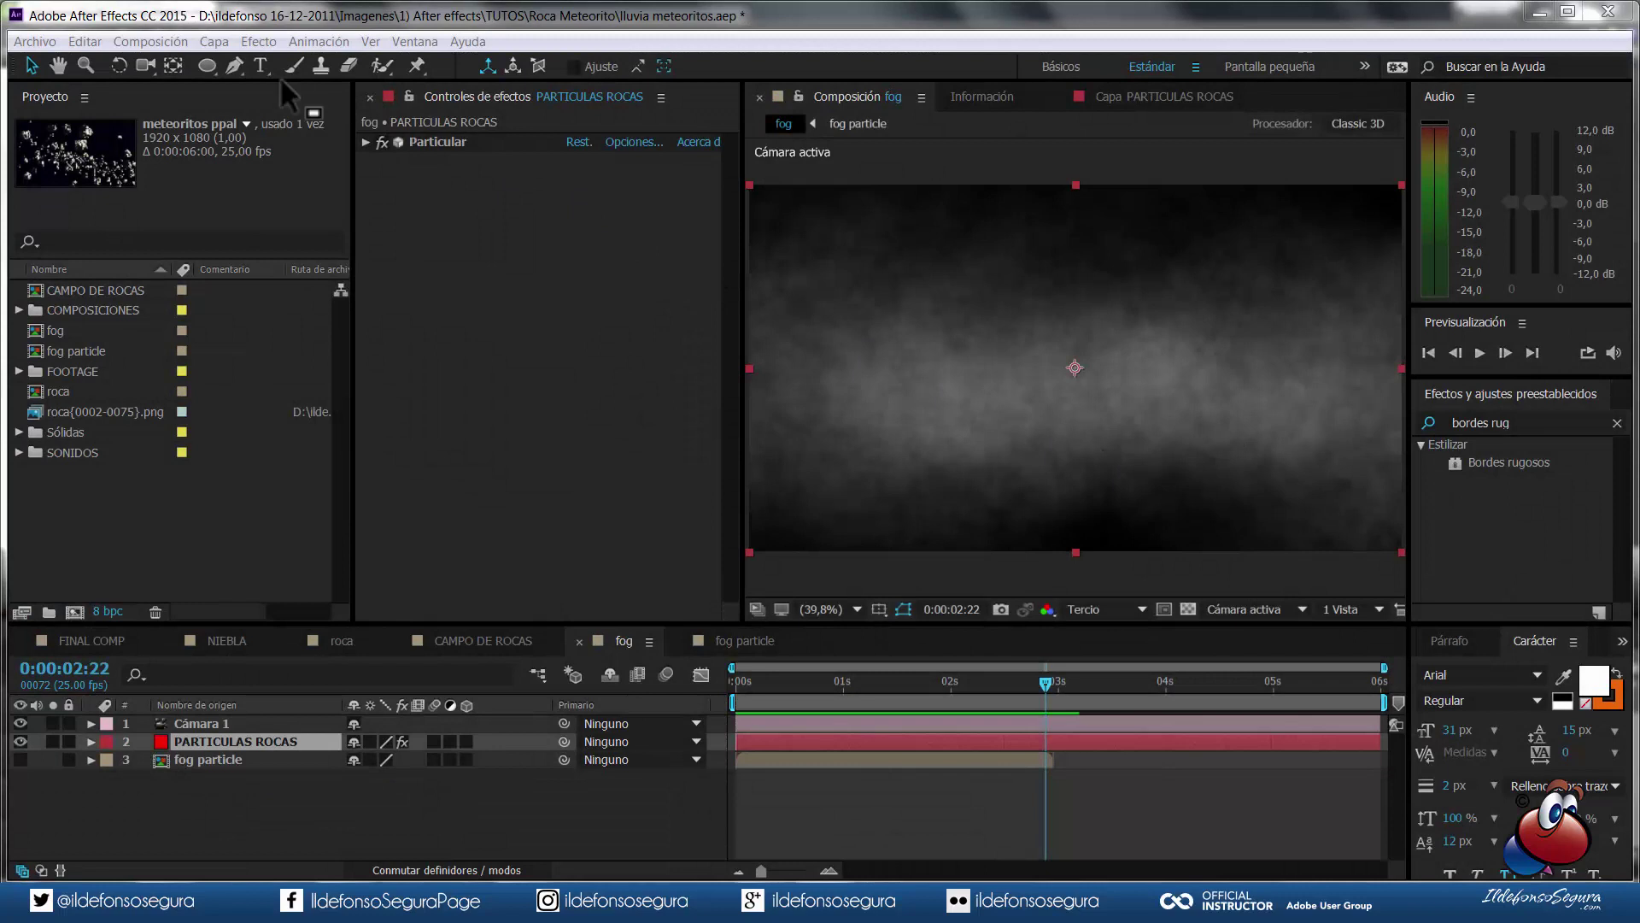
- Create the 1920×1080, 25 fps, six-second EXTERIOR NAVE comp and place CAMPO DE ROCAS in it
{"action": "left_click", "coordinate": [147, 41]}
{"action": "left_click", "coordinate": [171, 61]}
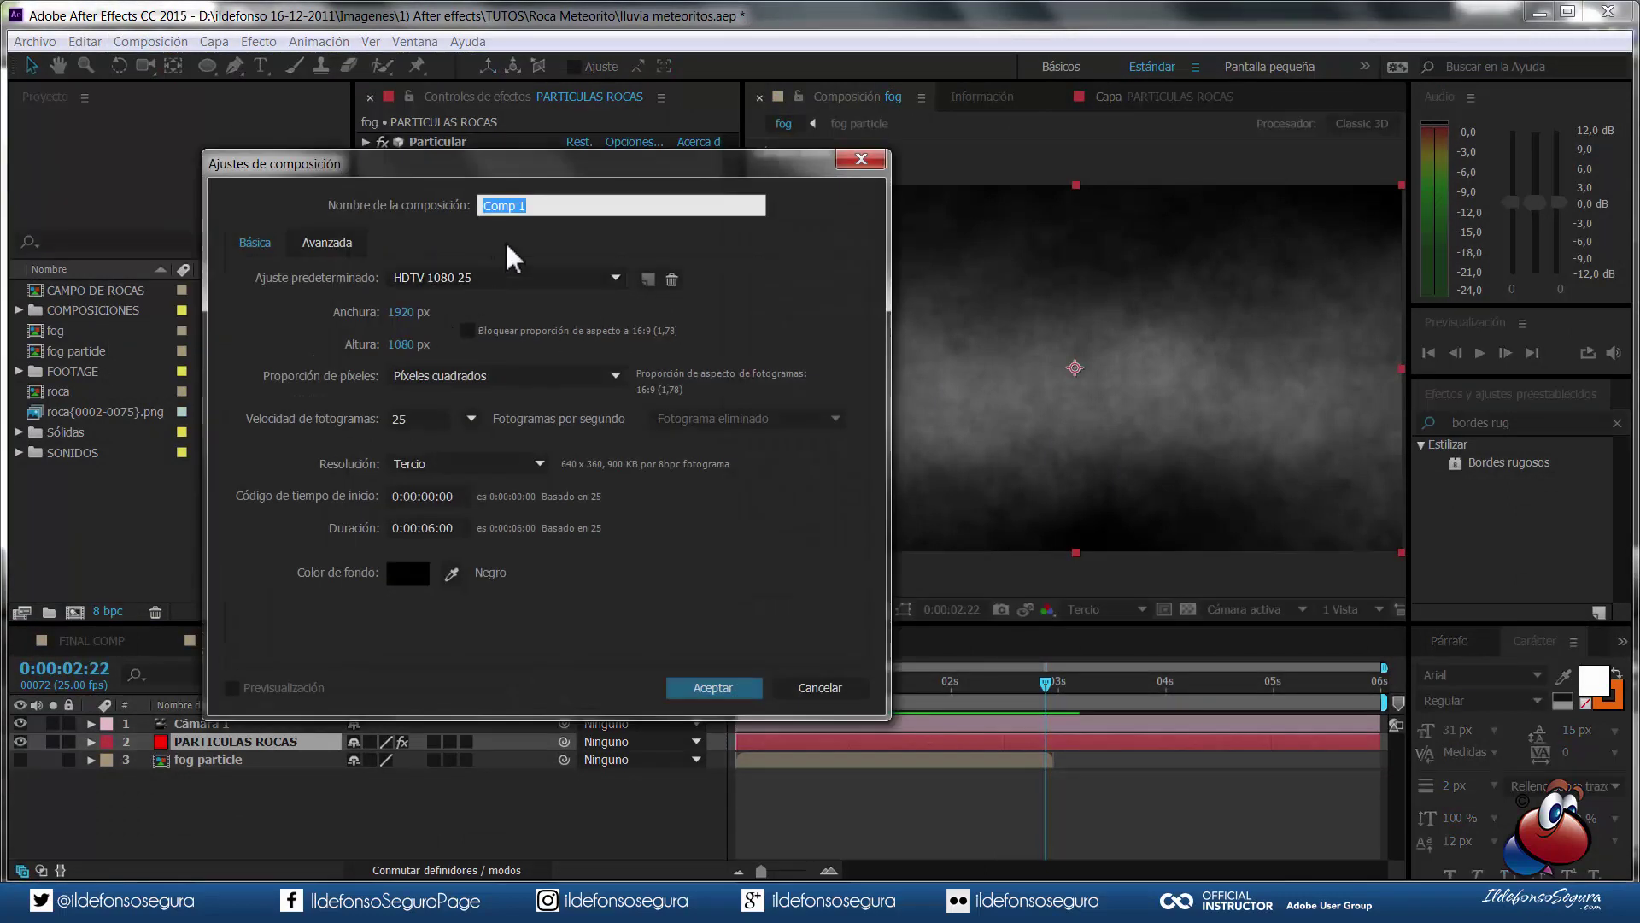
{"action": "type", "text": "C"}
{"action": "left_click", "coordinate": [511, 205]}
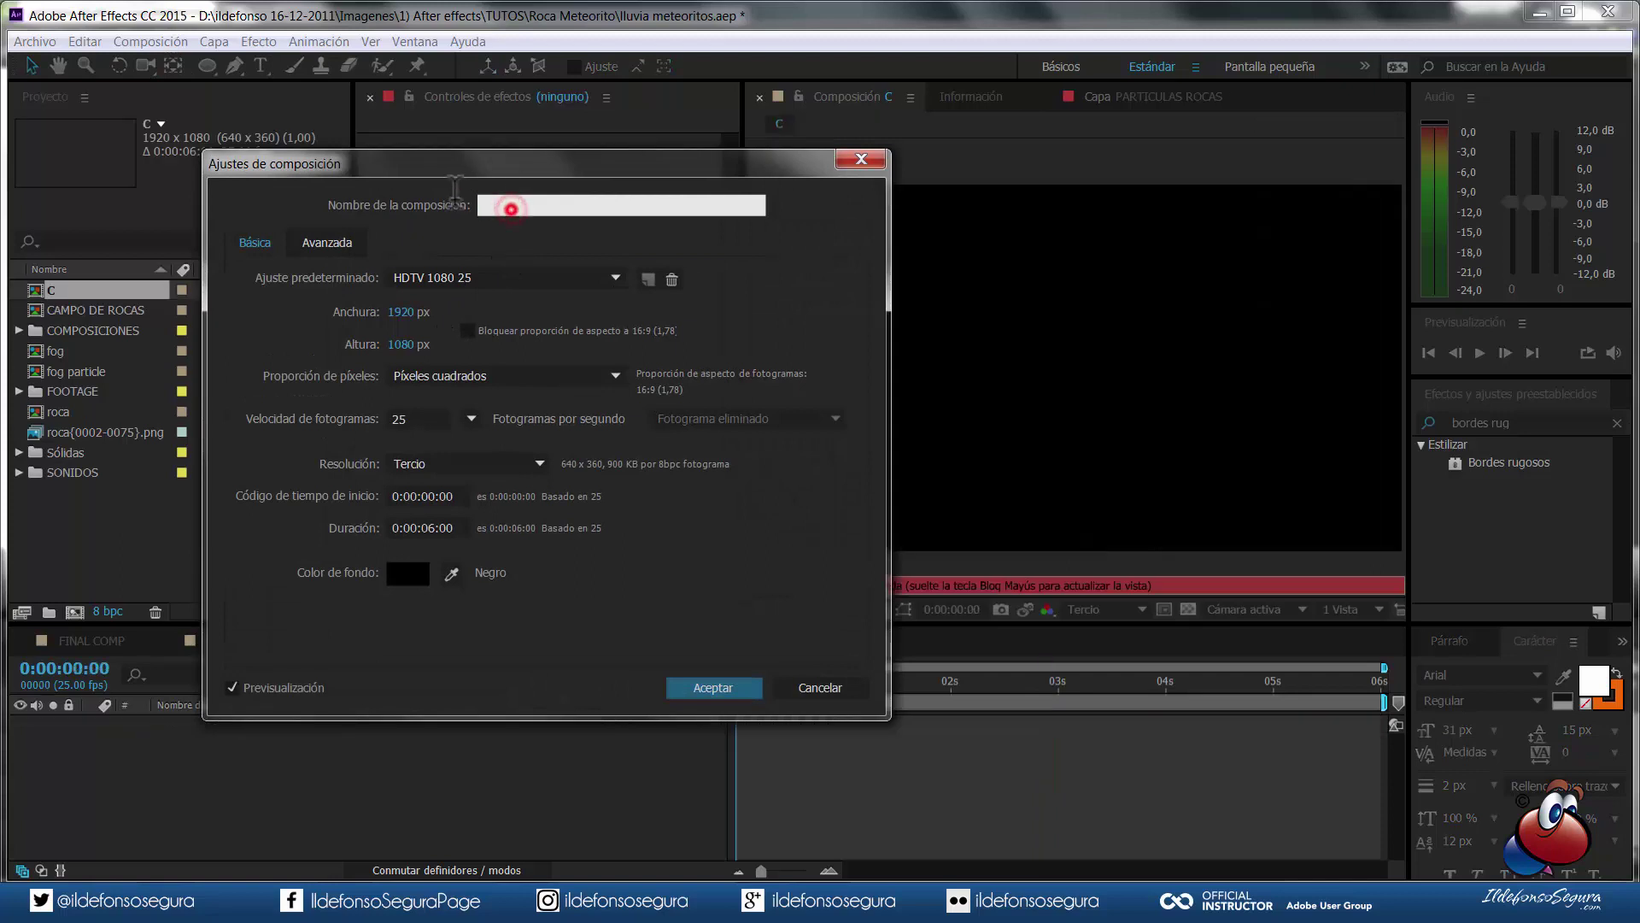
{"action": "type", "text": "EXTERIOR NAVE"}
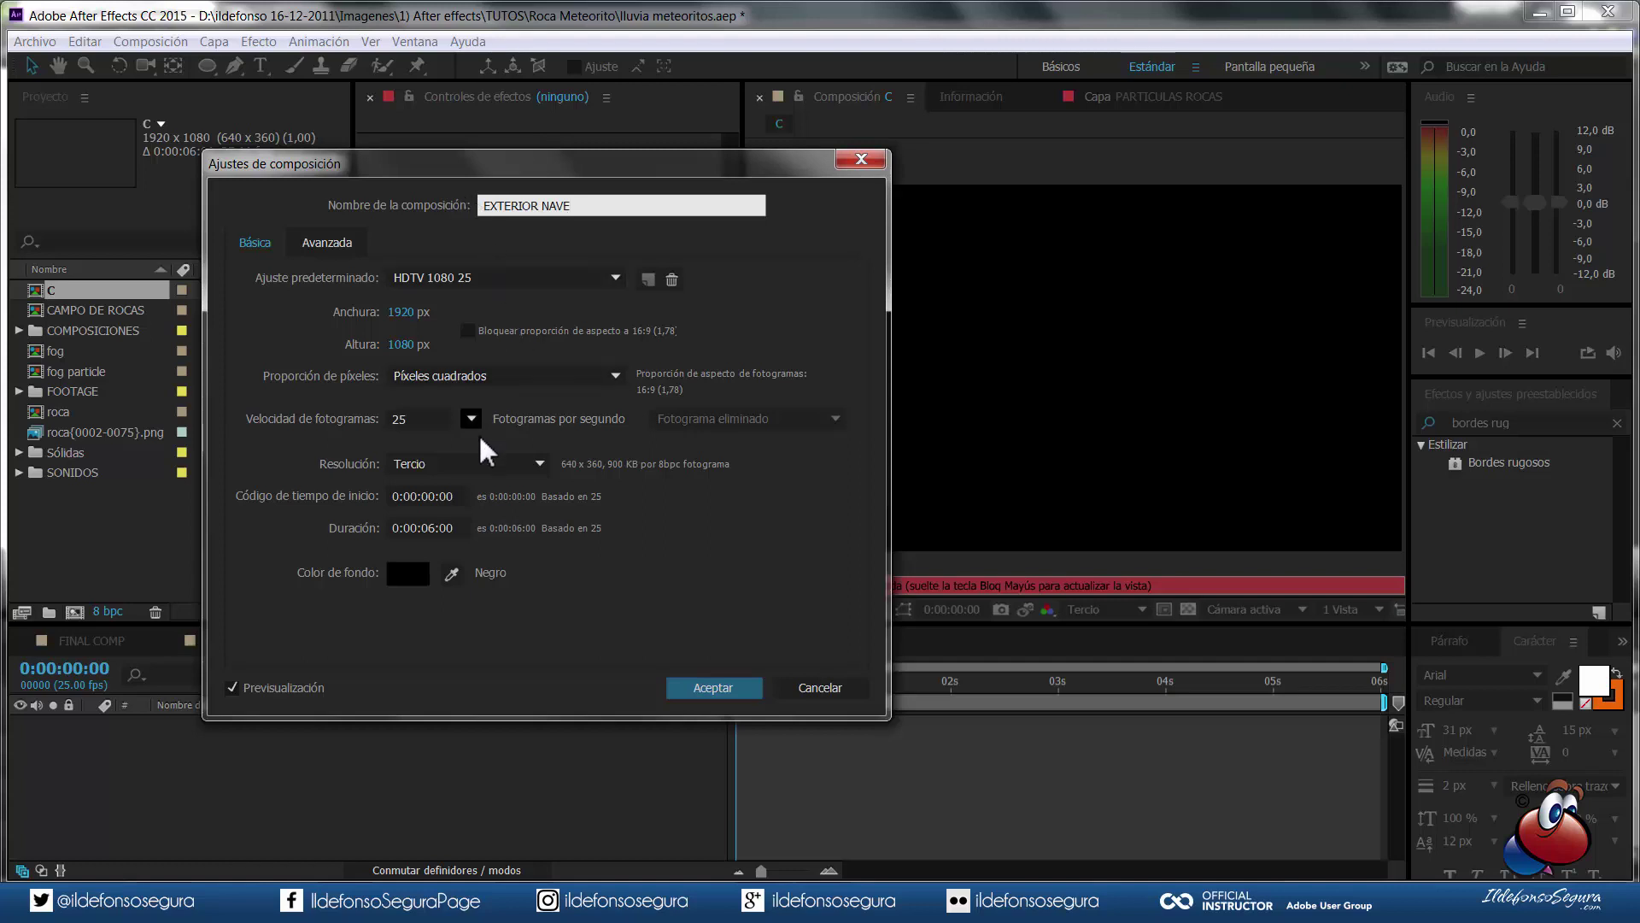
{"action": "left_click", "coordinate": [713, 687]}
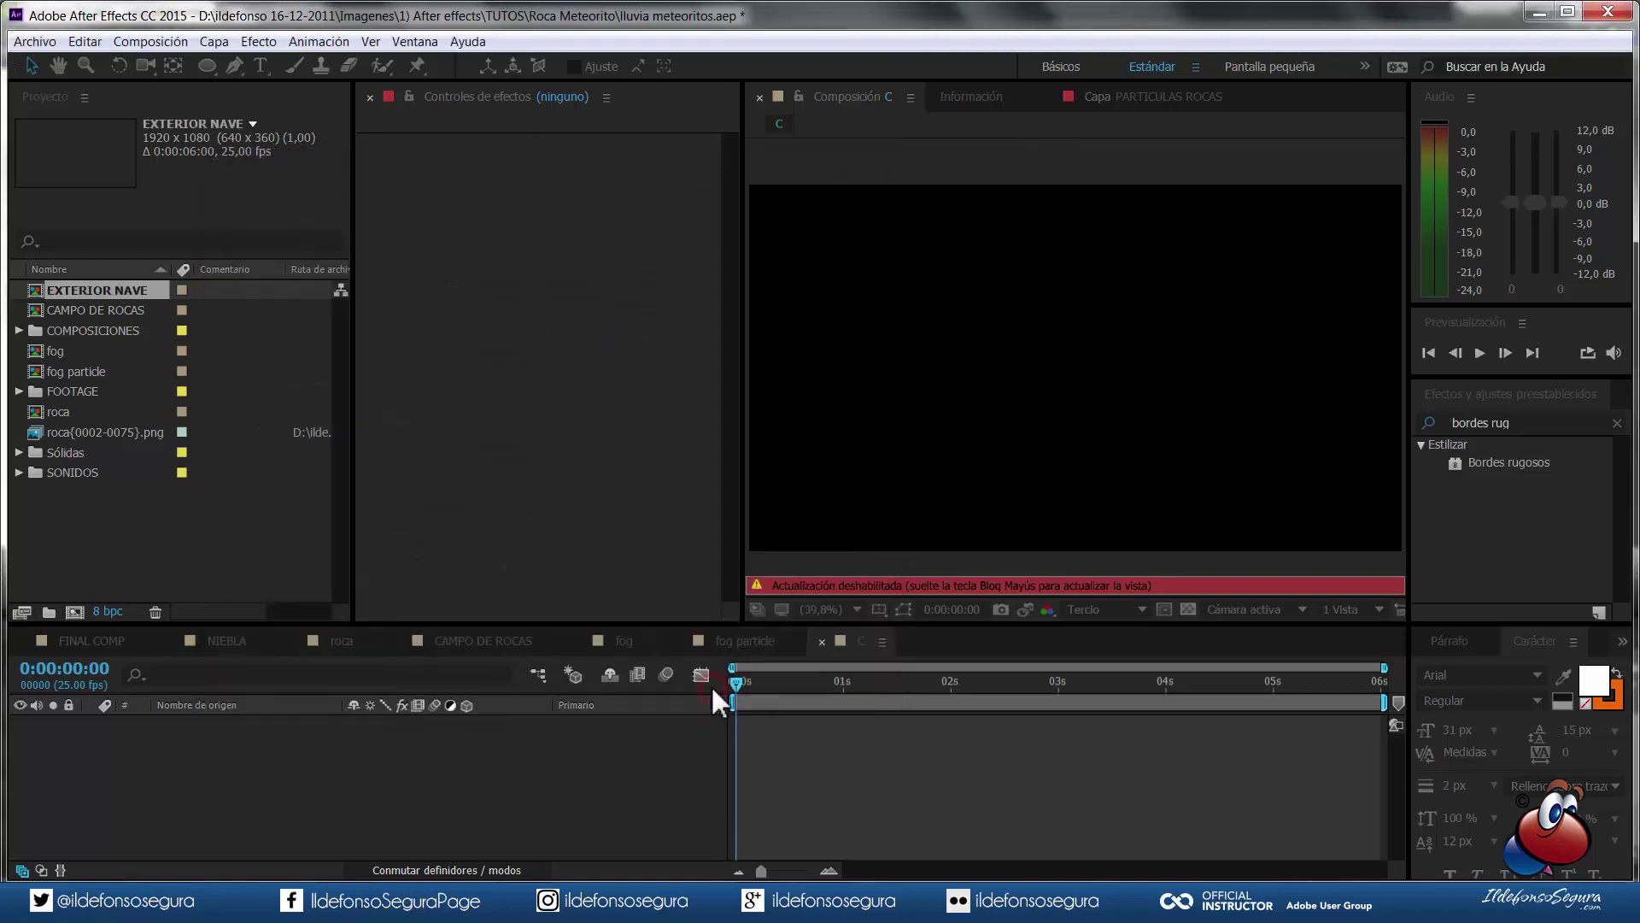
{"action": "key", "text": "Caps_Lock"}
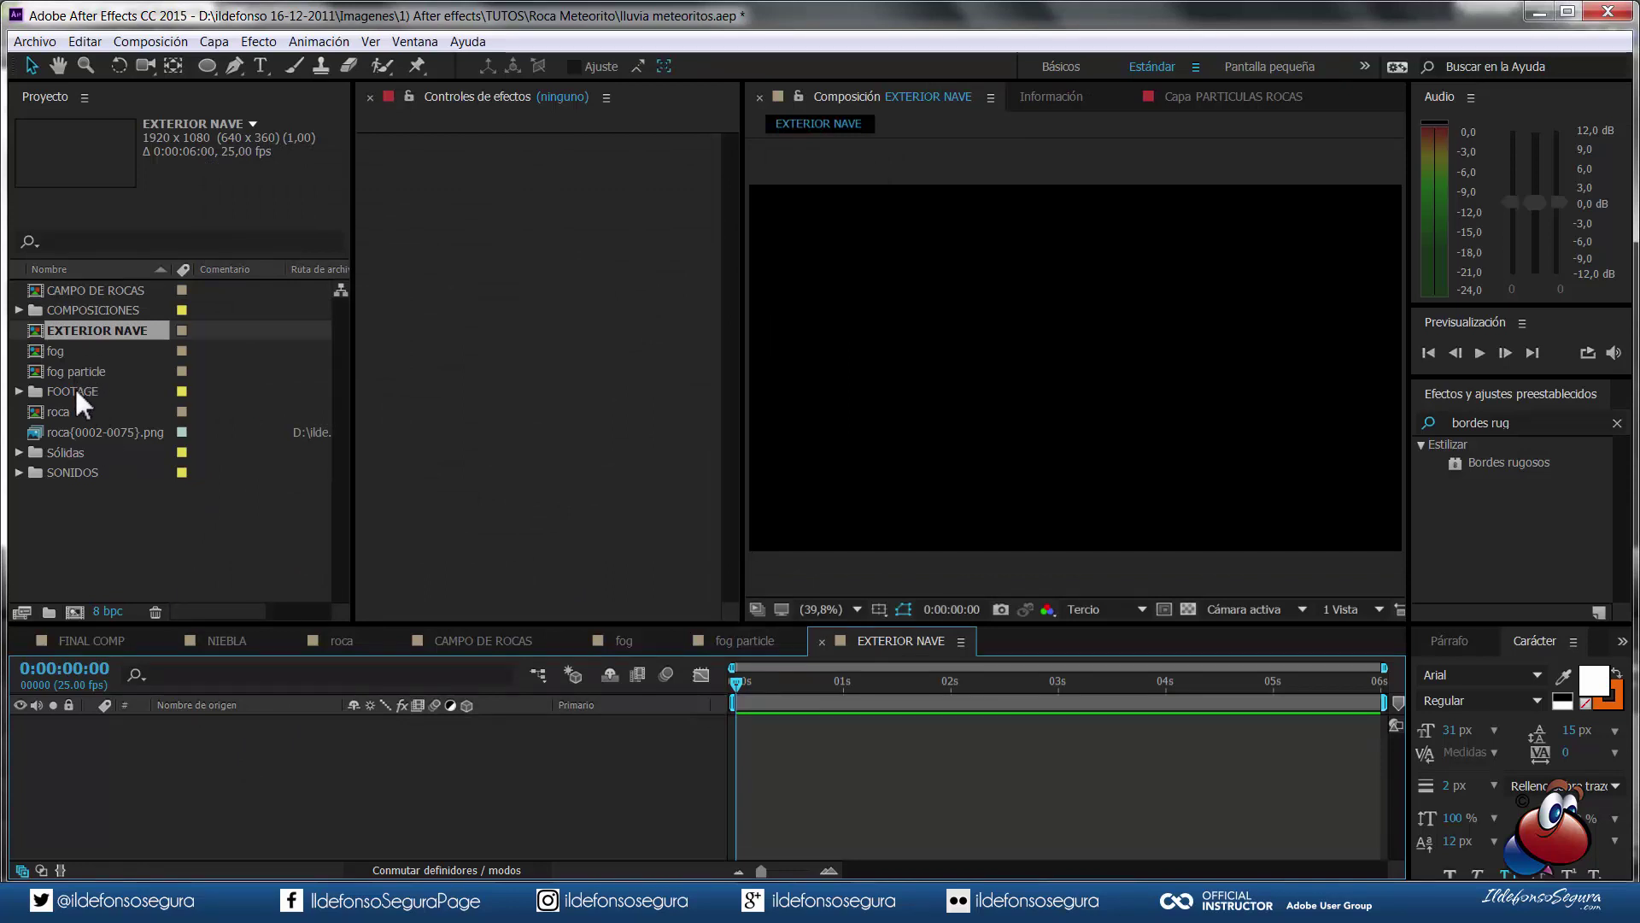
{"action": "left_click_drag", "start_coordinate": [96, 290], "coordinate": [89, 752]}
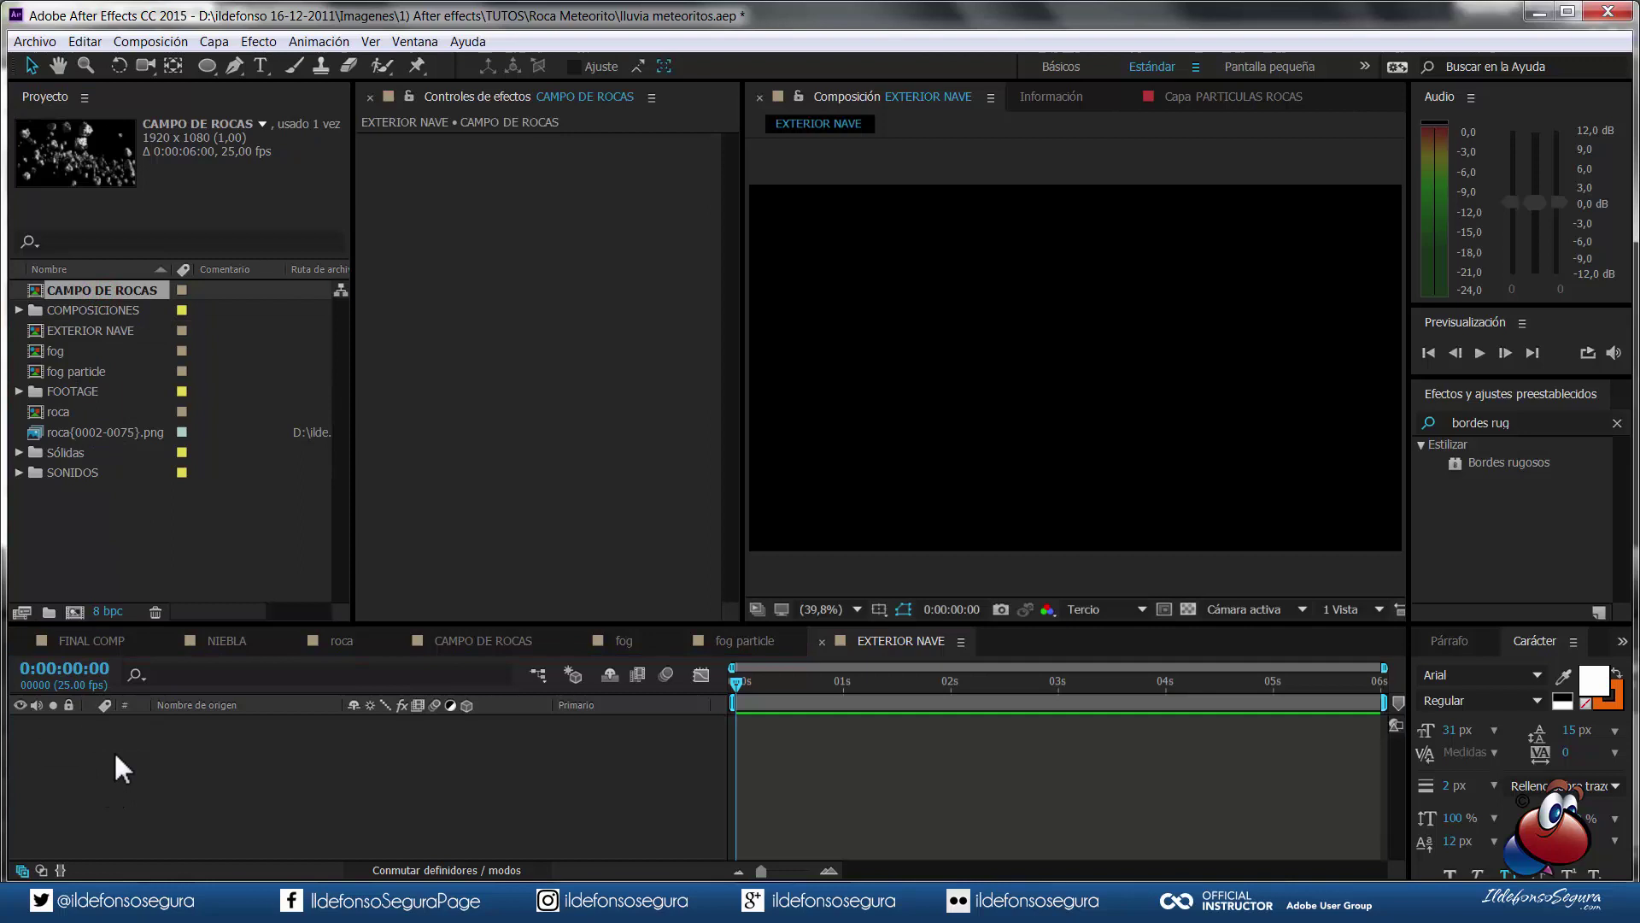
- At 0:00:01:10, add the fog comp as a layer in EXTERIOR NAVE
{"action": "left_click", "coordinate": [887, 683]}
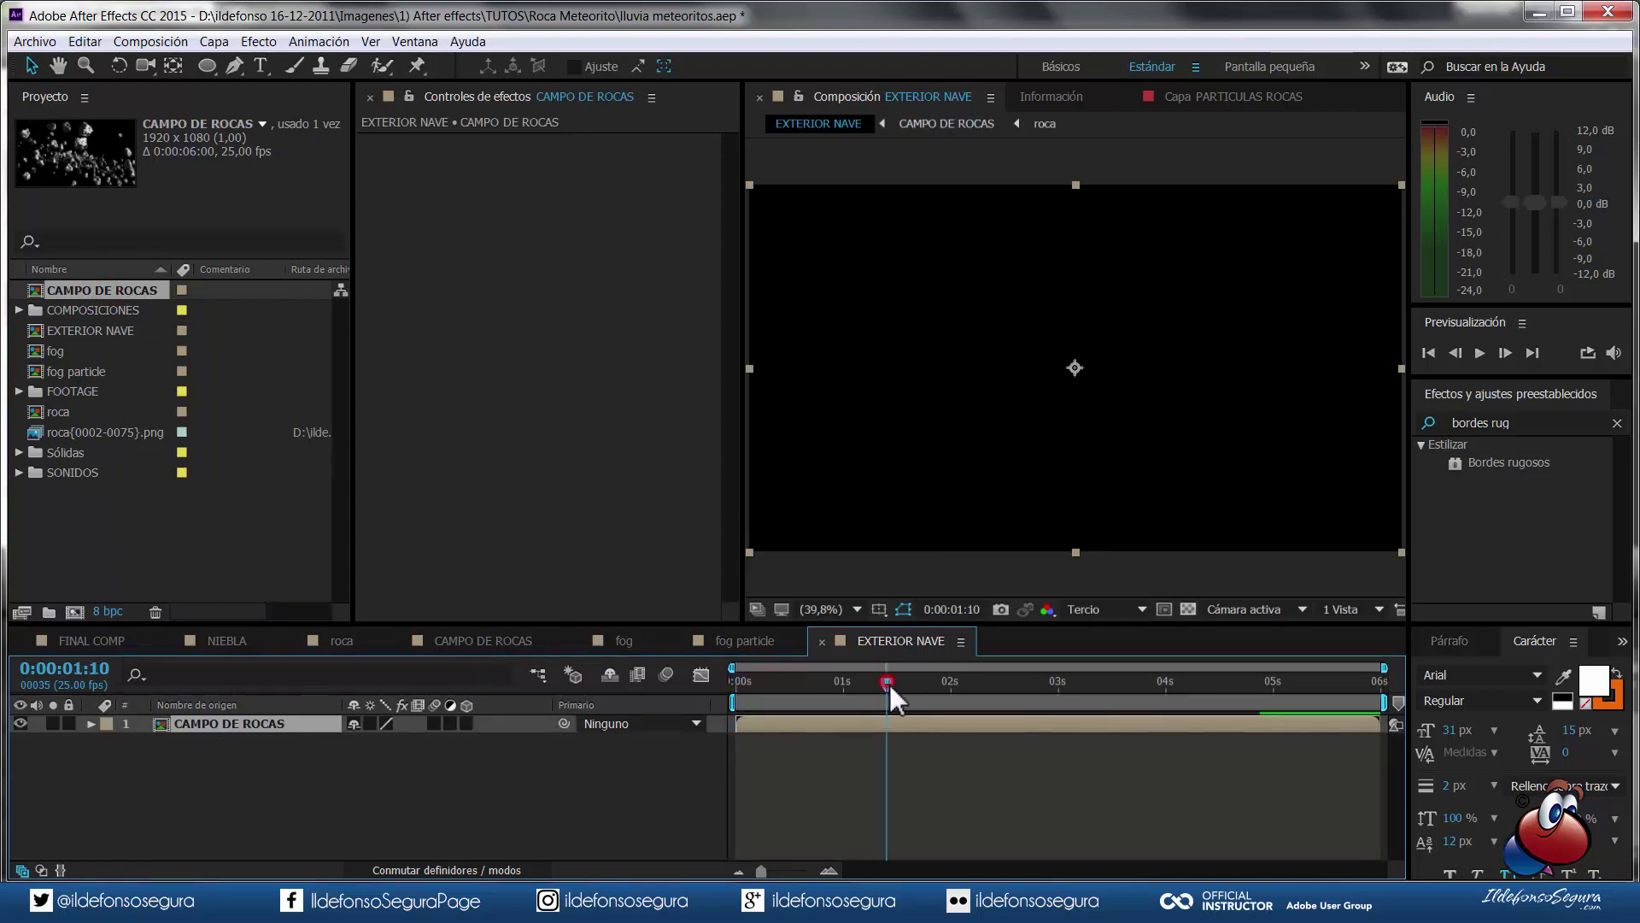
{"action": "left_click", "coordinate": [56, 352]}
{"action": "left_click_drag", "start_coordinate": [68, 367], "coordinate": [183, 724]}
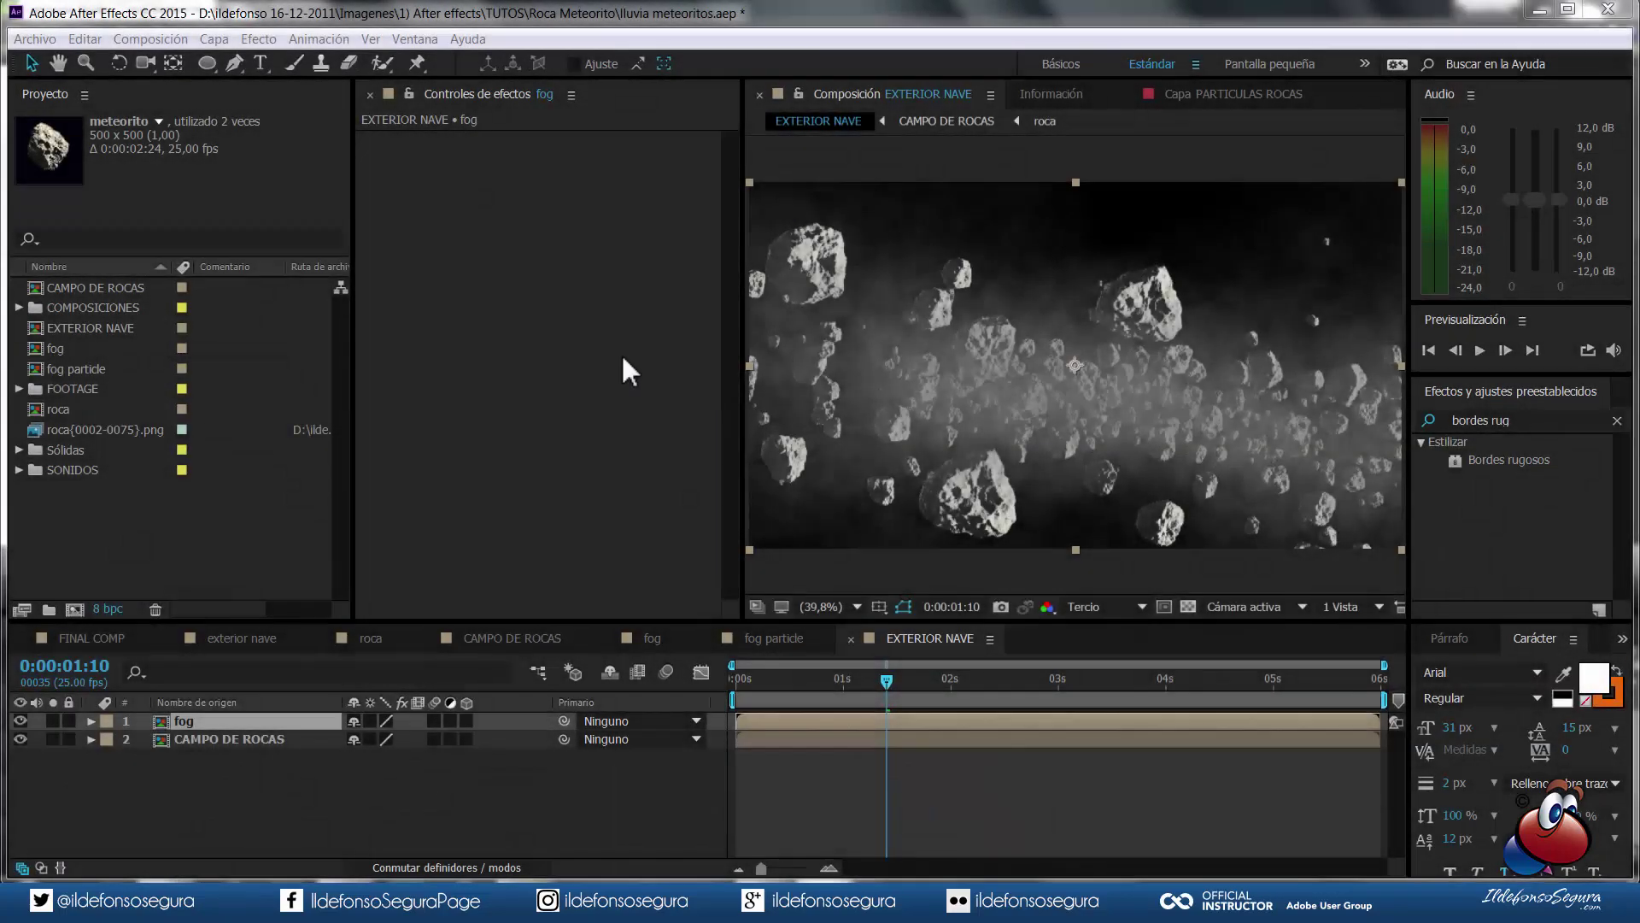
- Duplicate the roca comp, rename the copy 'roca blanca', and open it
{"action": "left_click", "coordinate": [68, 408]}
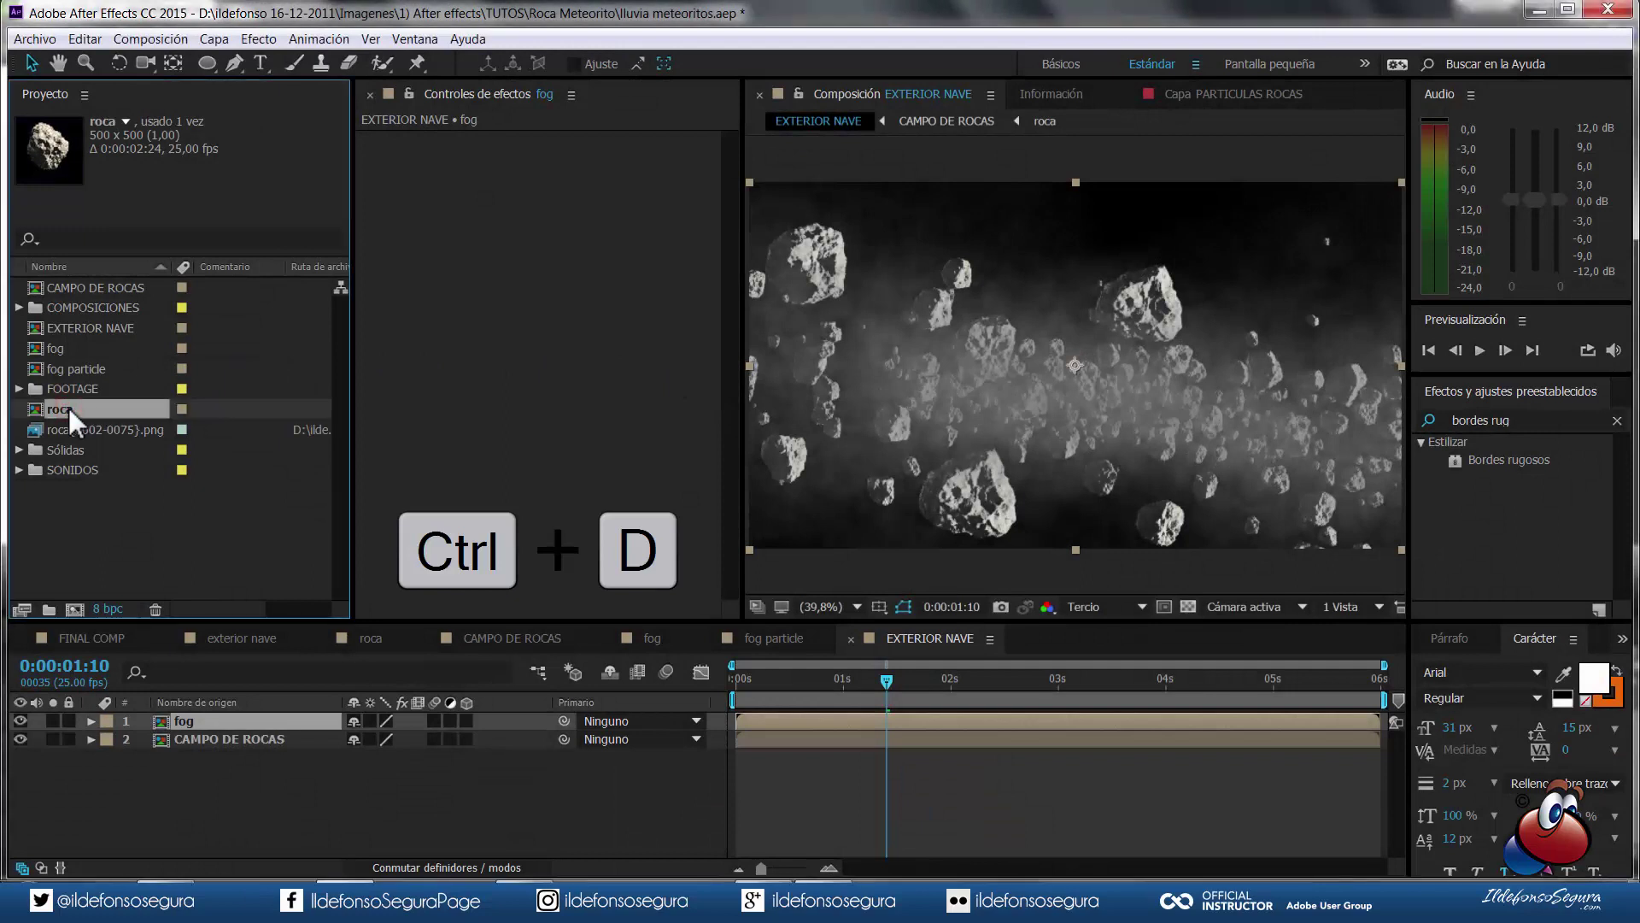
{"action": "key", "text": "ctrl+d"}
{"action": "left_click", "coordinate": [88, 427]}
{"action": "type", "text": "roca b"}
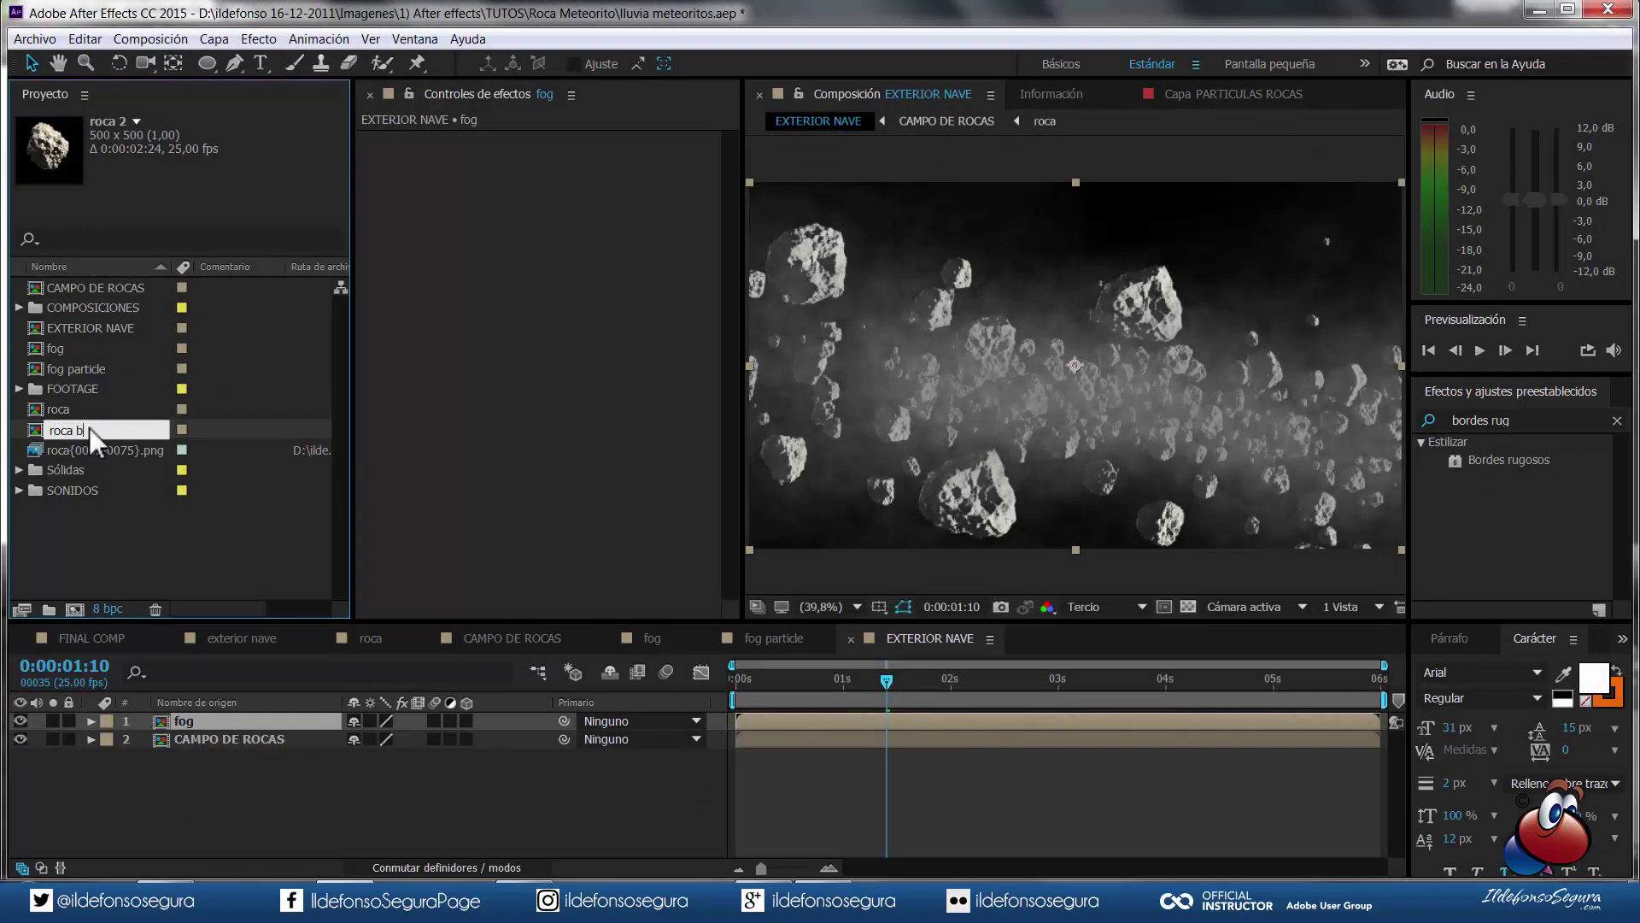
{"action": "type", "text": "lanca"}
{"action": "key", "text": "Return"}
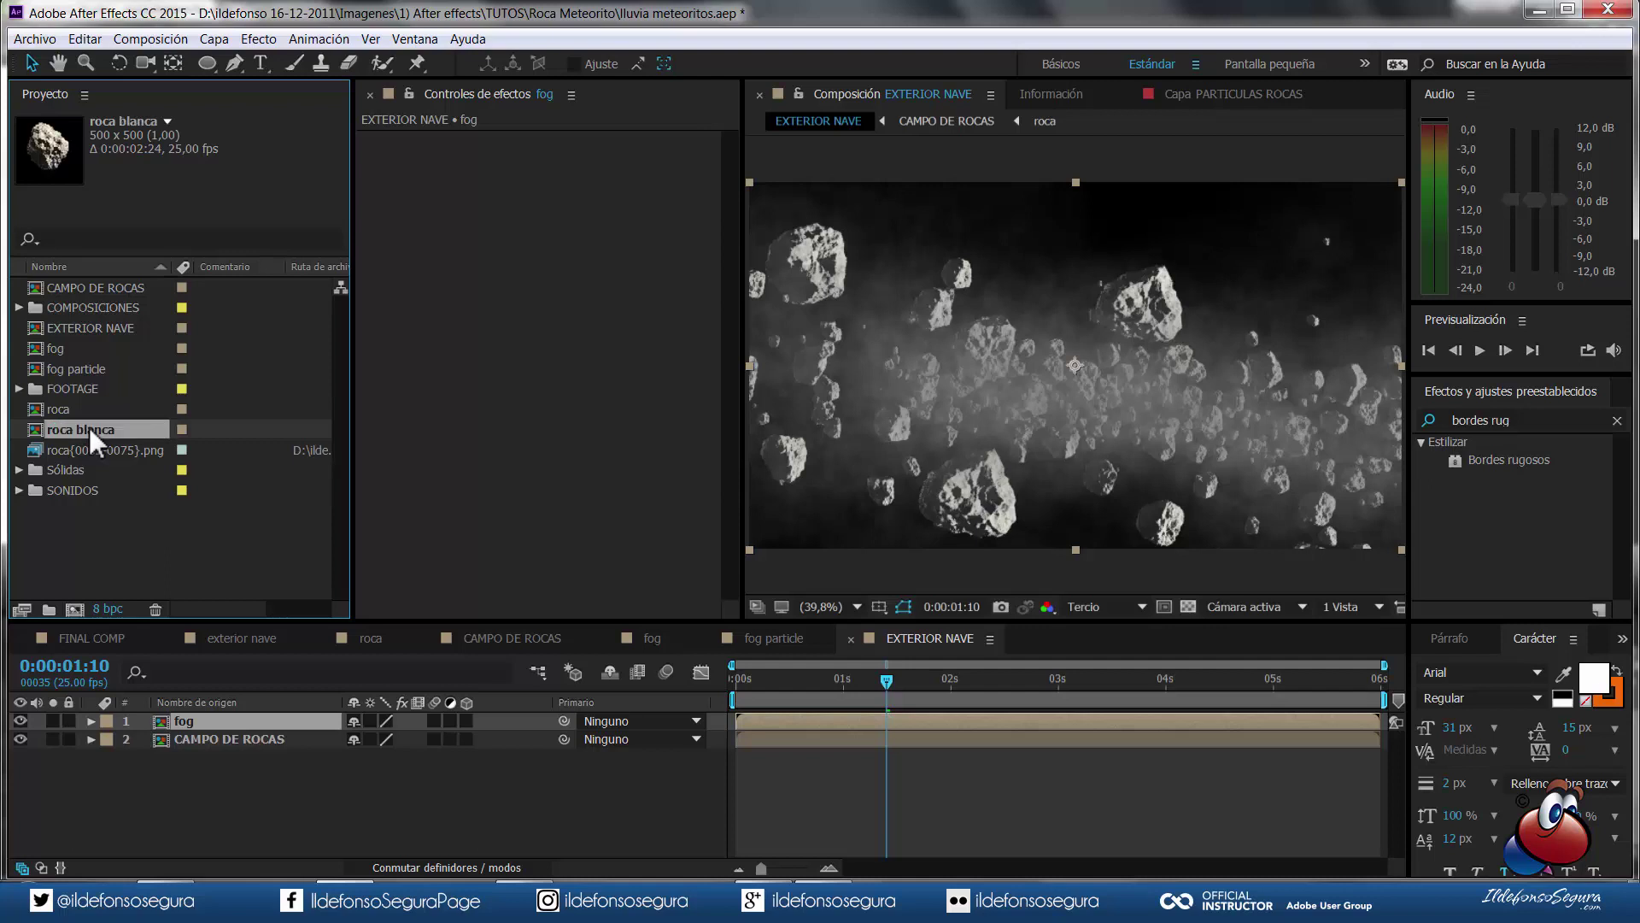
{"action": "double_click", "coordinate": [89, 427]}
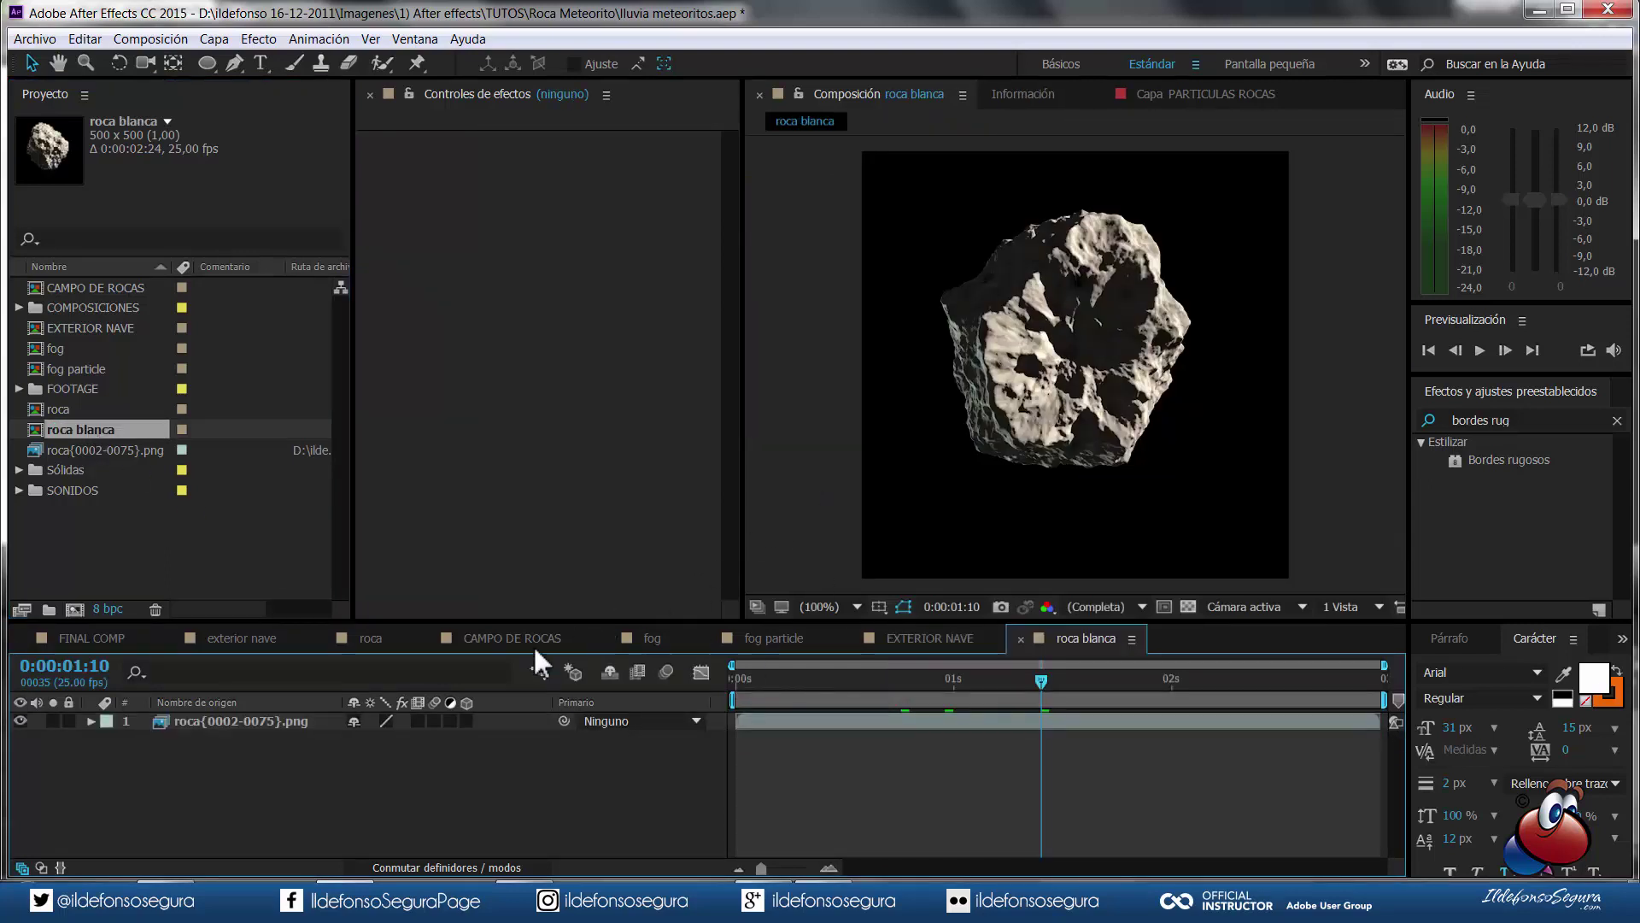
- Add a new adjustment layer to the roca blanca comp
{"action": "right_click", "coordinate": [307, 773]}
{"action": "left_click", "coordinate": [384, 603]}
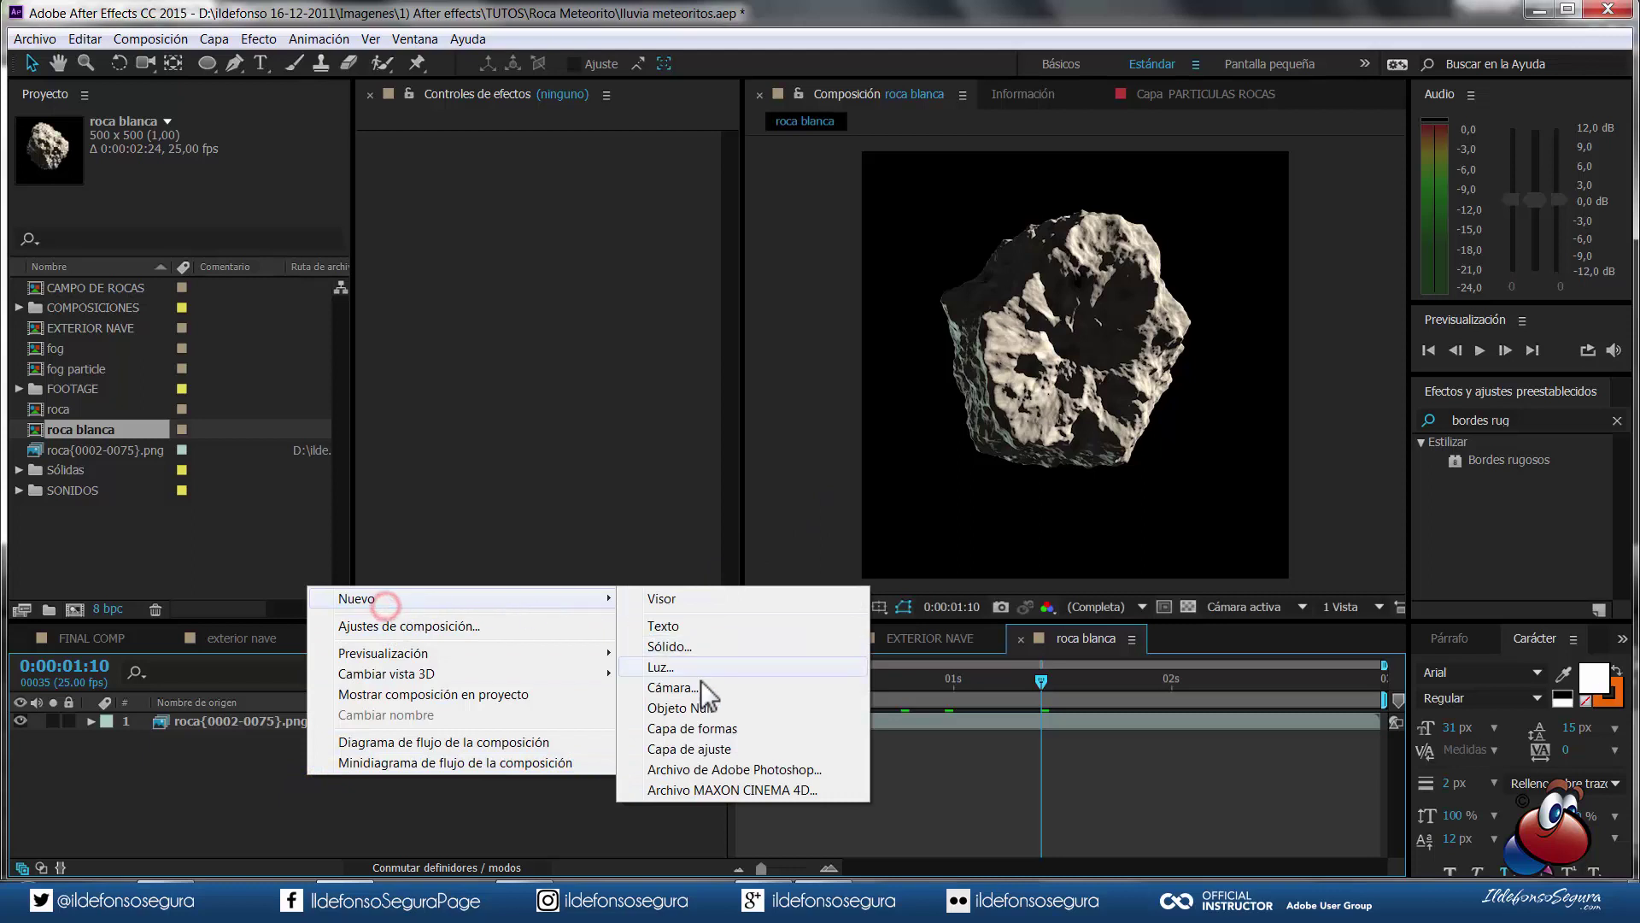
{"action": "left_click", "coordinate": [709, 748]}
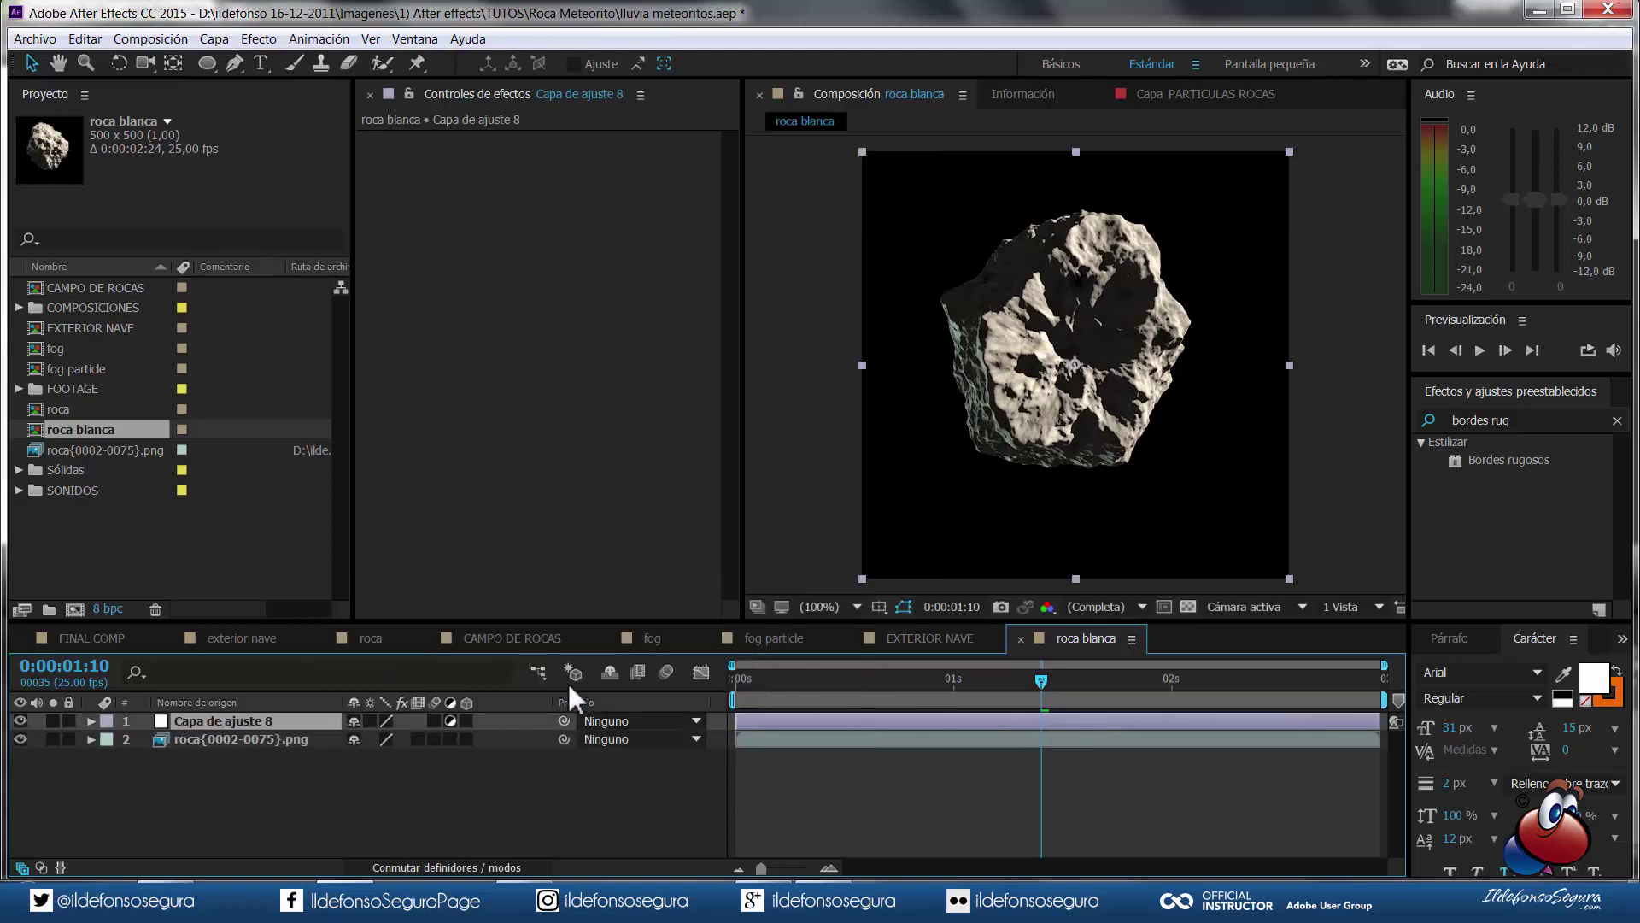
- Apply Teñir to the adjustment layer with Asociar negro set to white
{"action": "left_click", "coordinate": [1486, 419]}
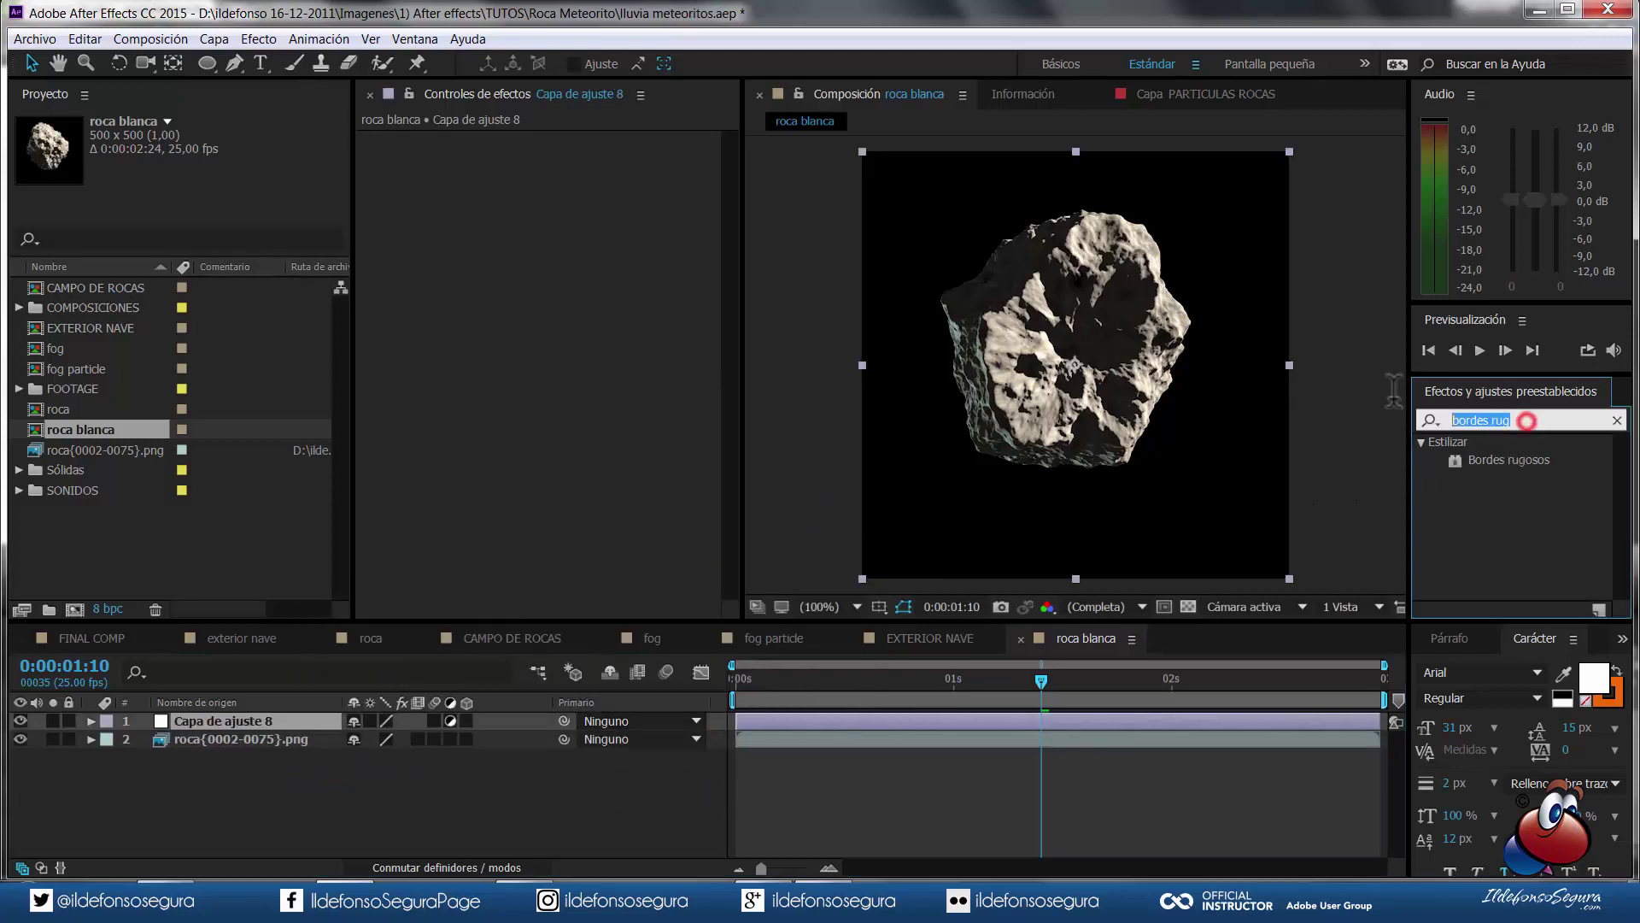
{"action": "type", "text": "teñir"}
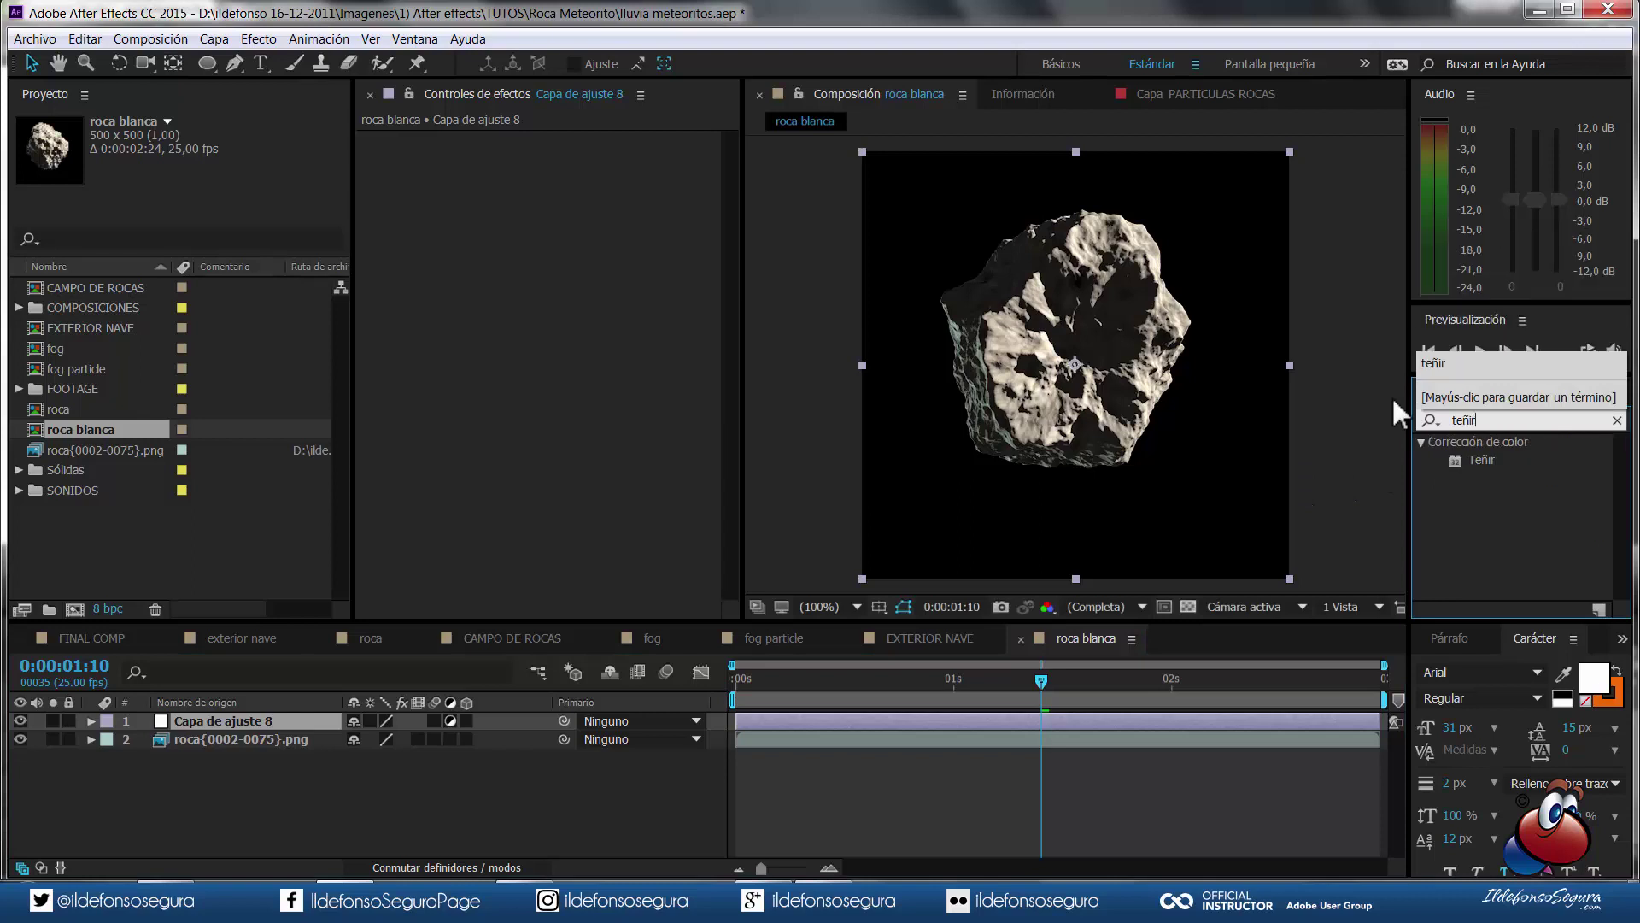
{"action": "left_click_drag", "start_coordinate": [1491, 459], "coordinate": [597, 331]}
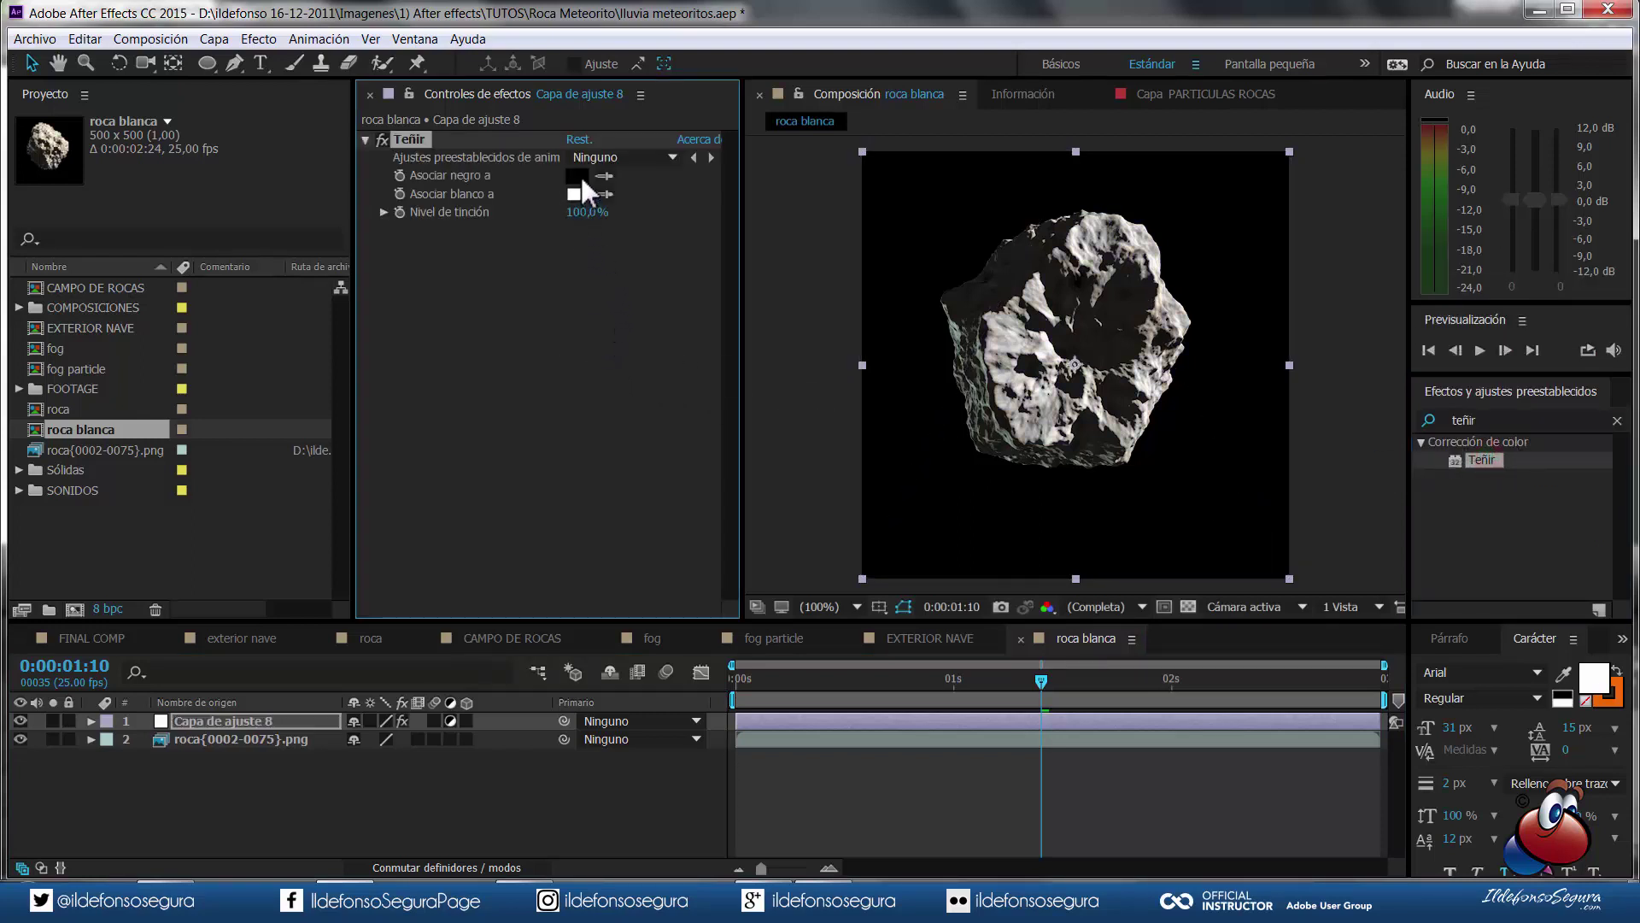
{"action": "left_click", "coordinate": [581, 176]}
{"action": "left_click_drag", "start_coordinate": [500, 457], "coordinate": [398, 309]}
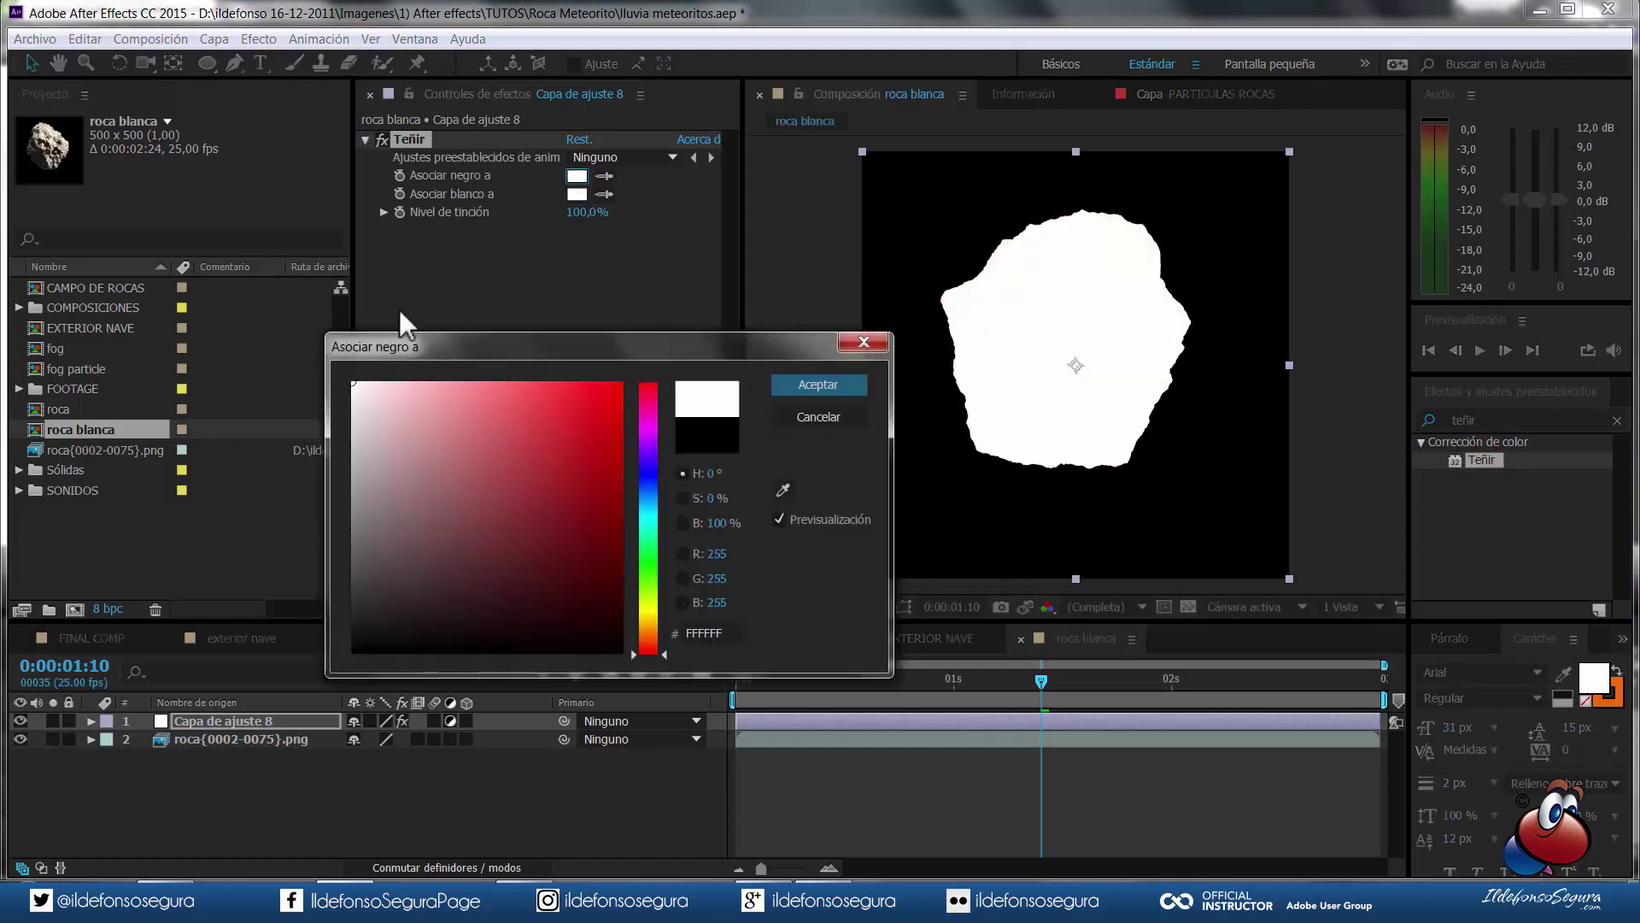
{"action": "left_click", "coordinate": [819, 386]}
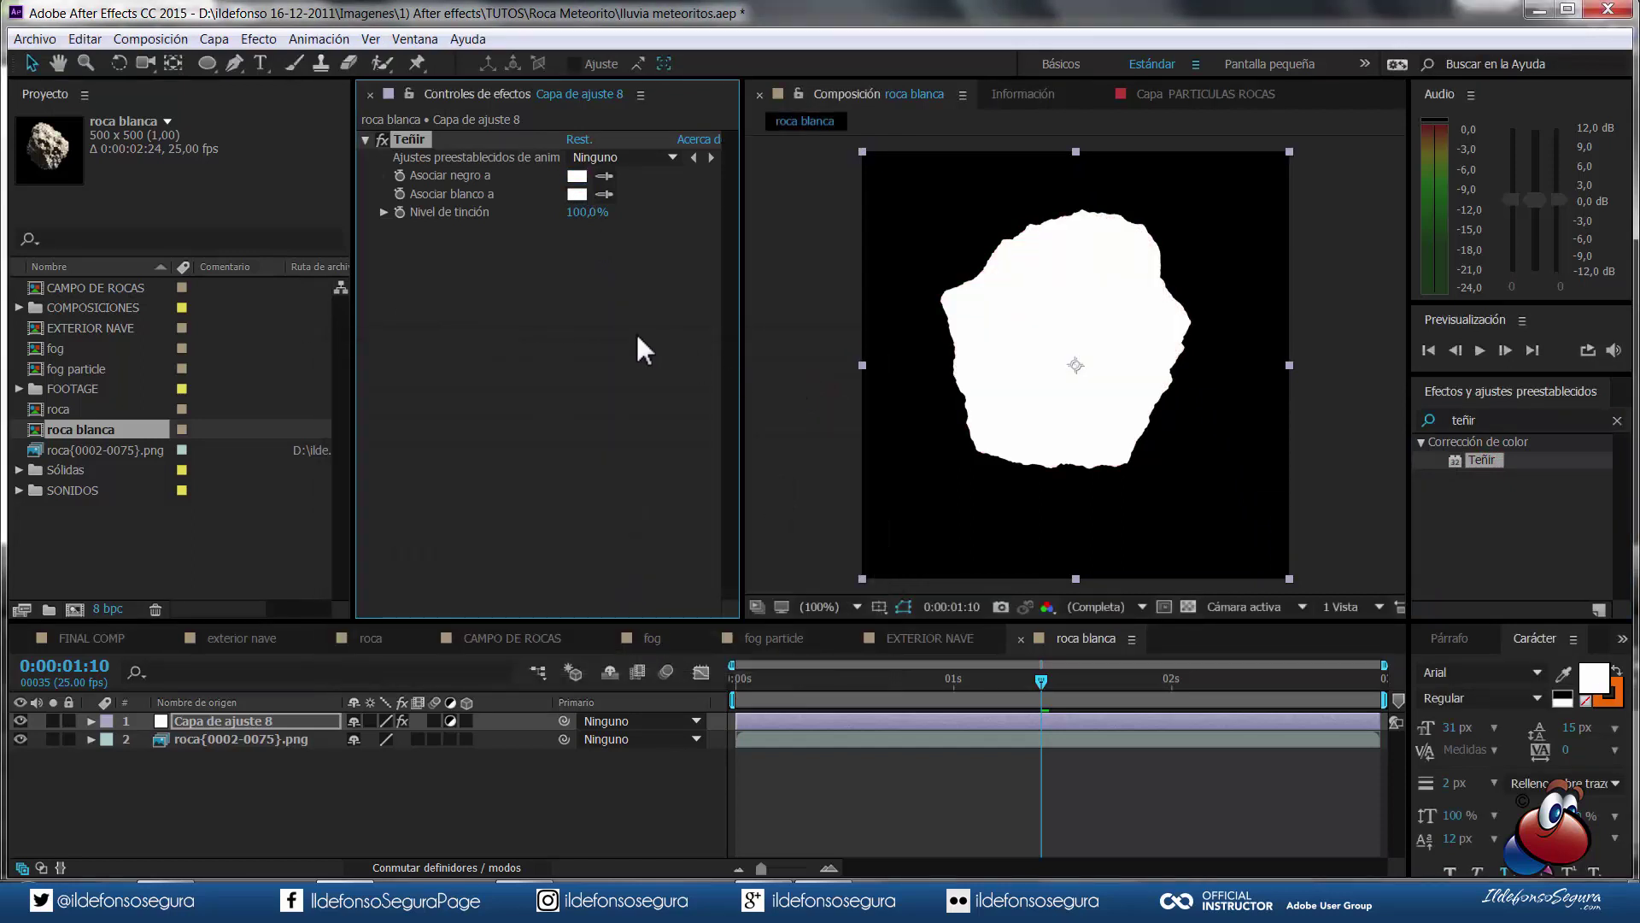
{"action": "right_click", "coordinate": [549, 306]}
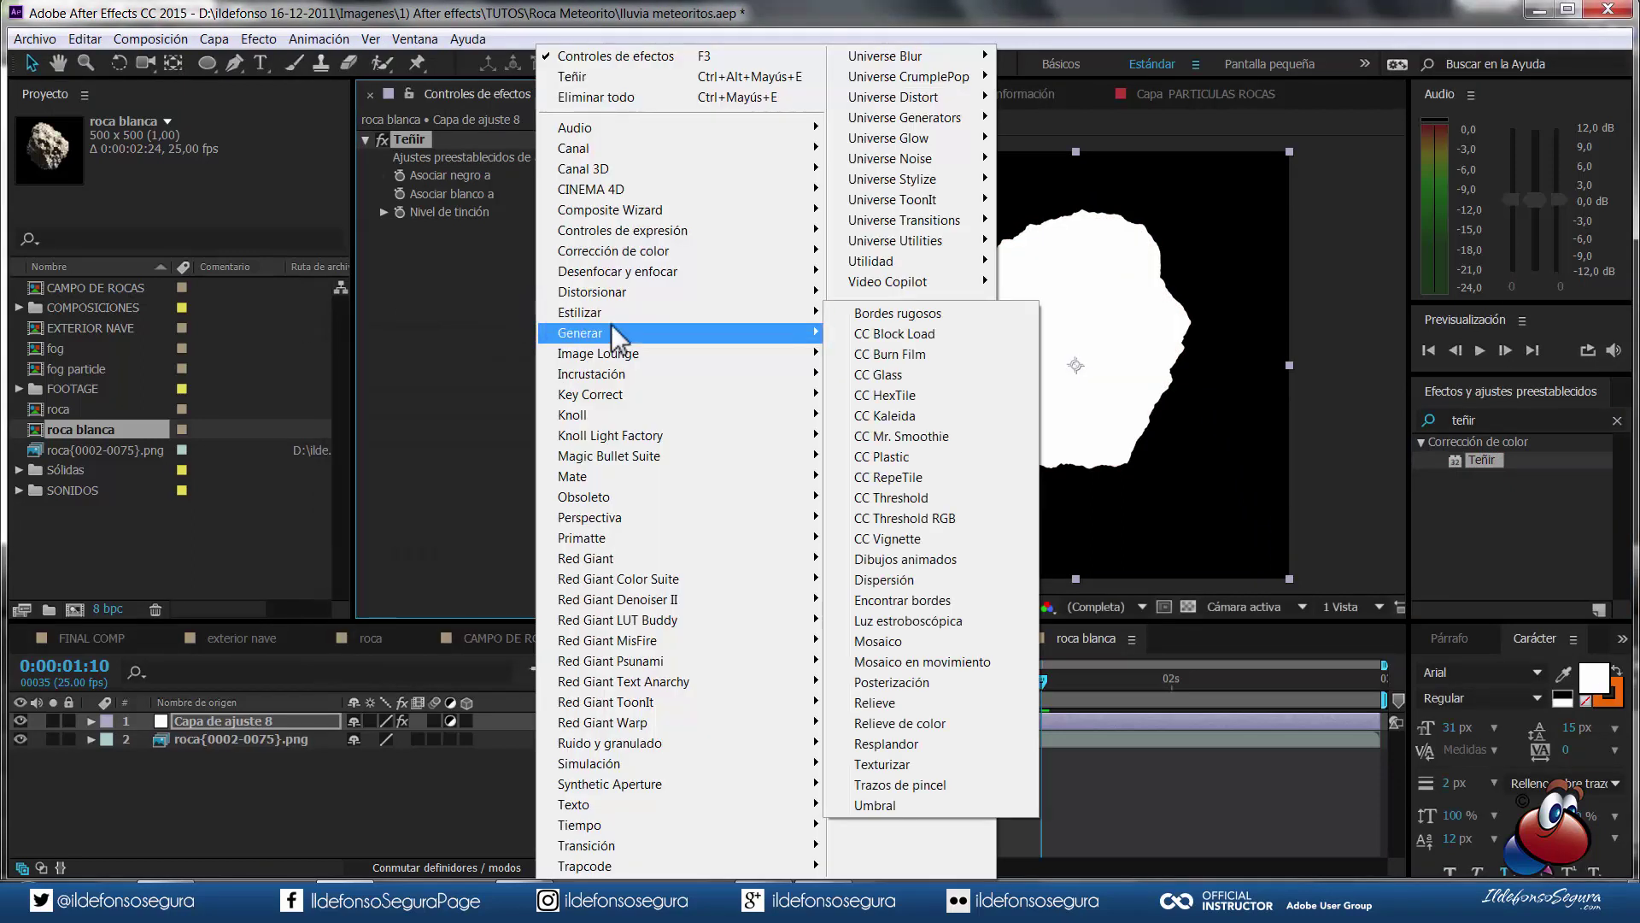
- Add Gradación de degradado with its start point at the rock's centre in white
{"action": "mouse_move", "coordinate": [616, 332]}
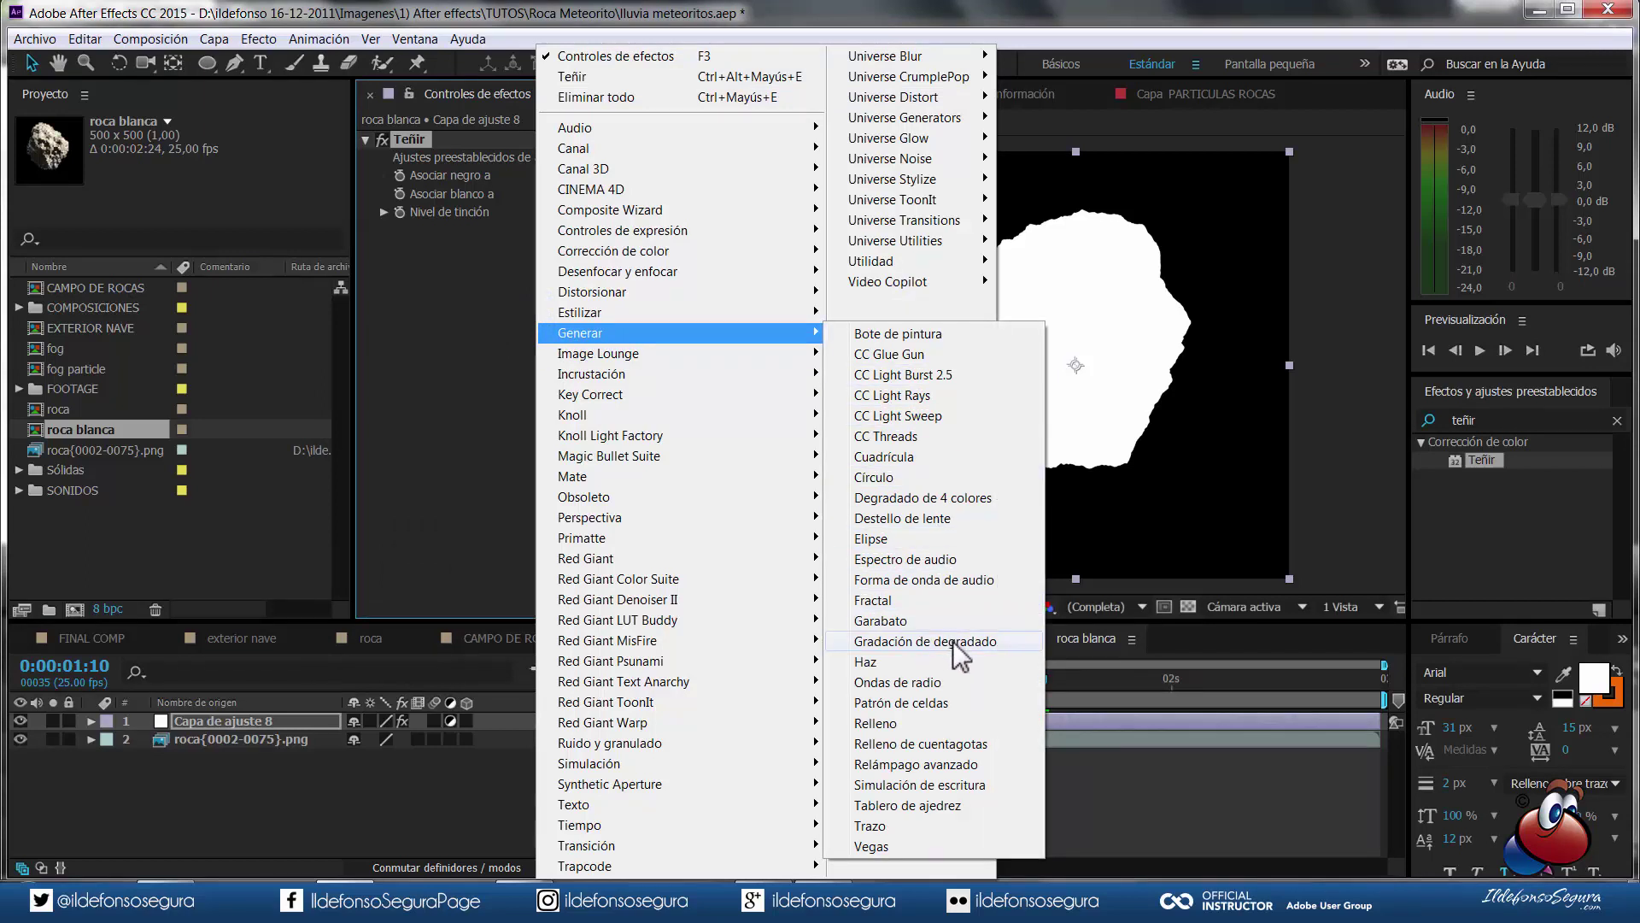
{"action": "left_click", "coordinate": [951, 641]}
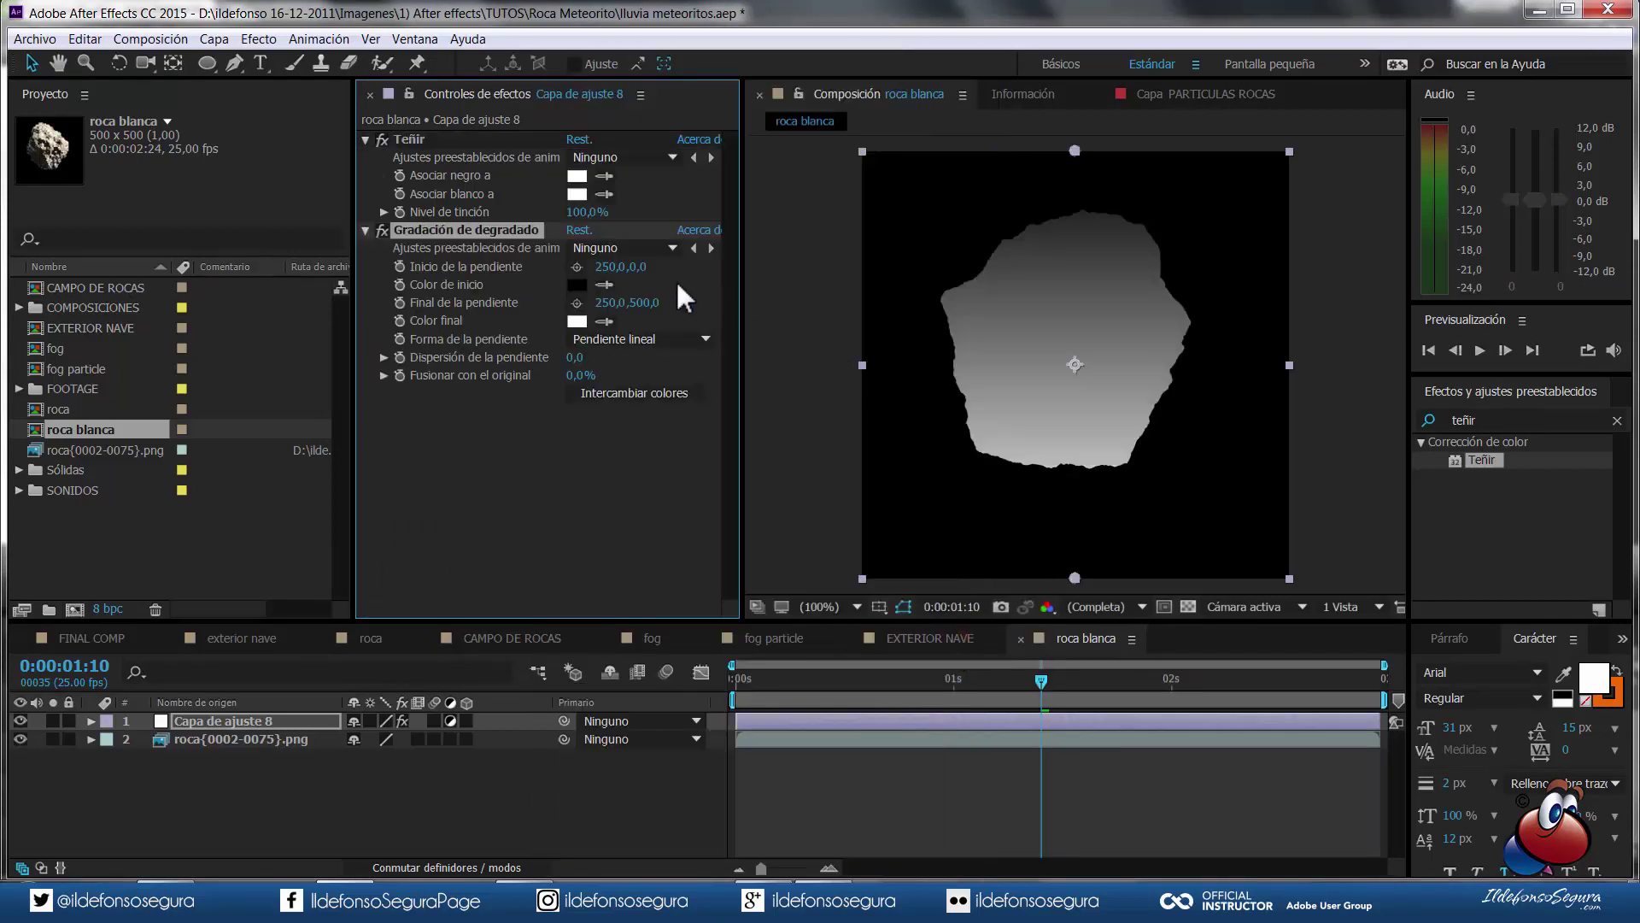
{"action": "left_click", "coordinate": [577, 266]}
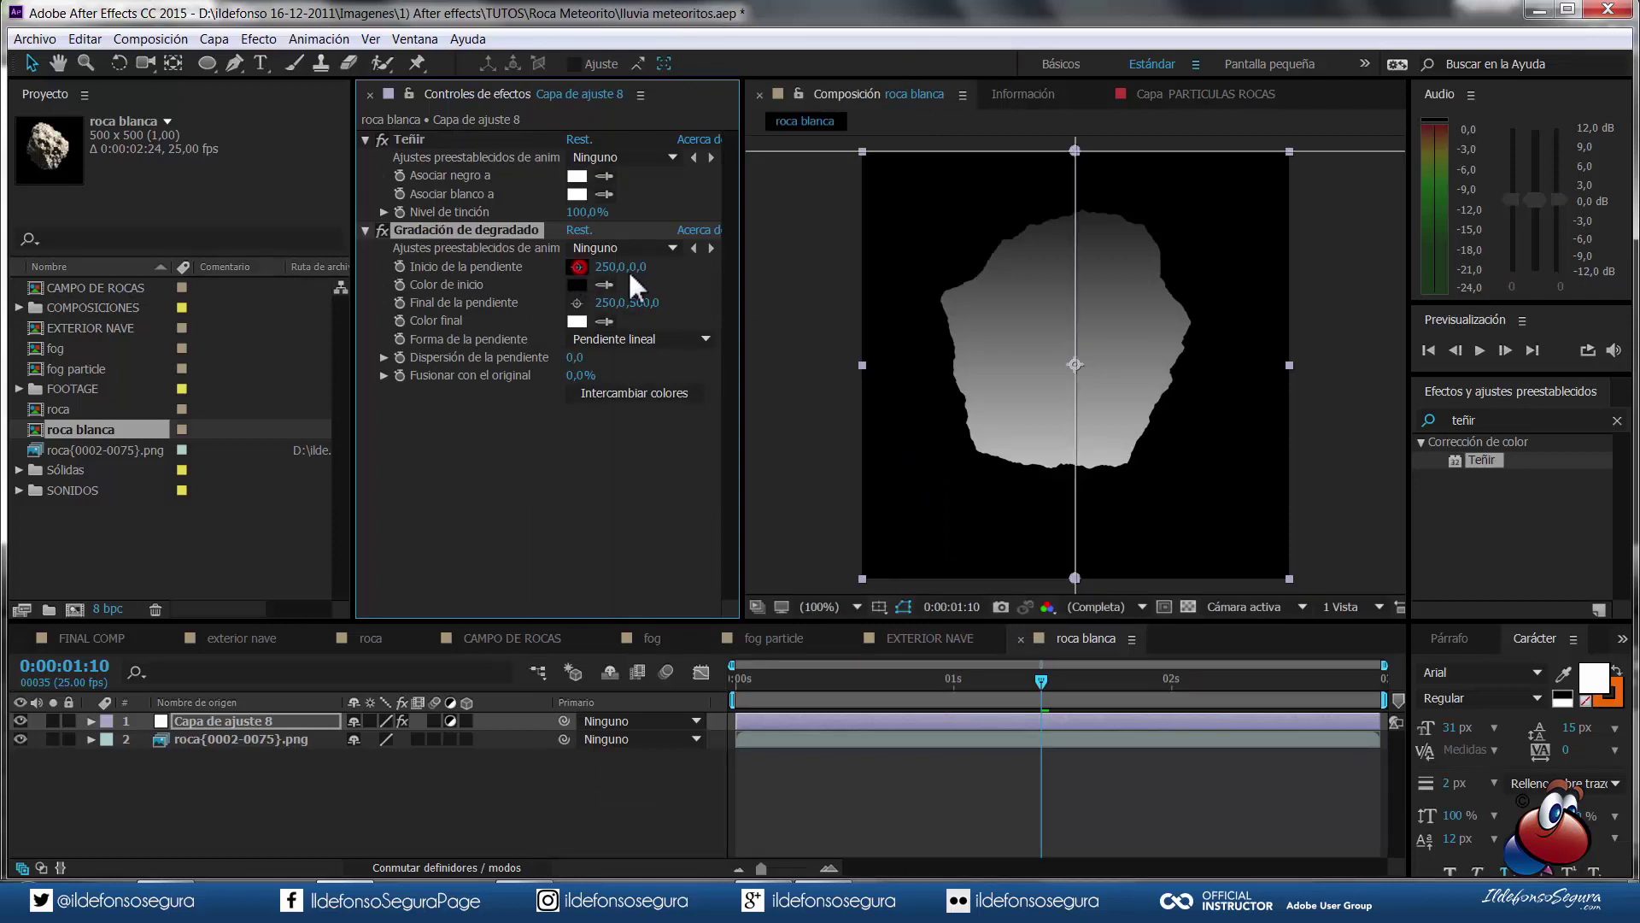
{"action": "left_click", "coordinate": [1074, 359]}
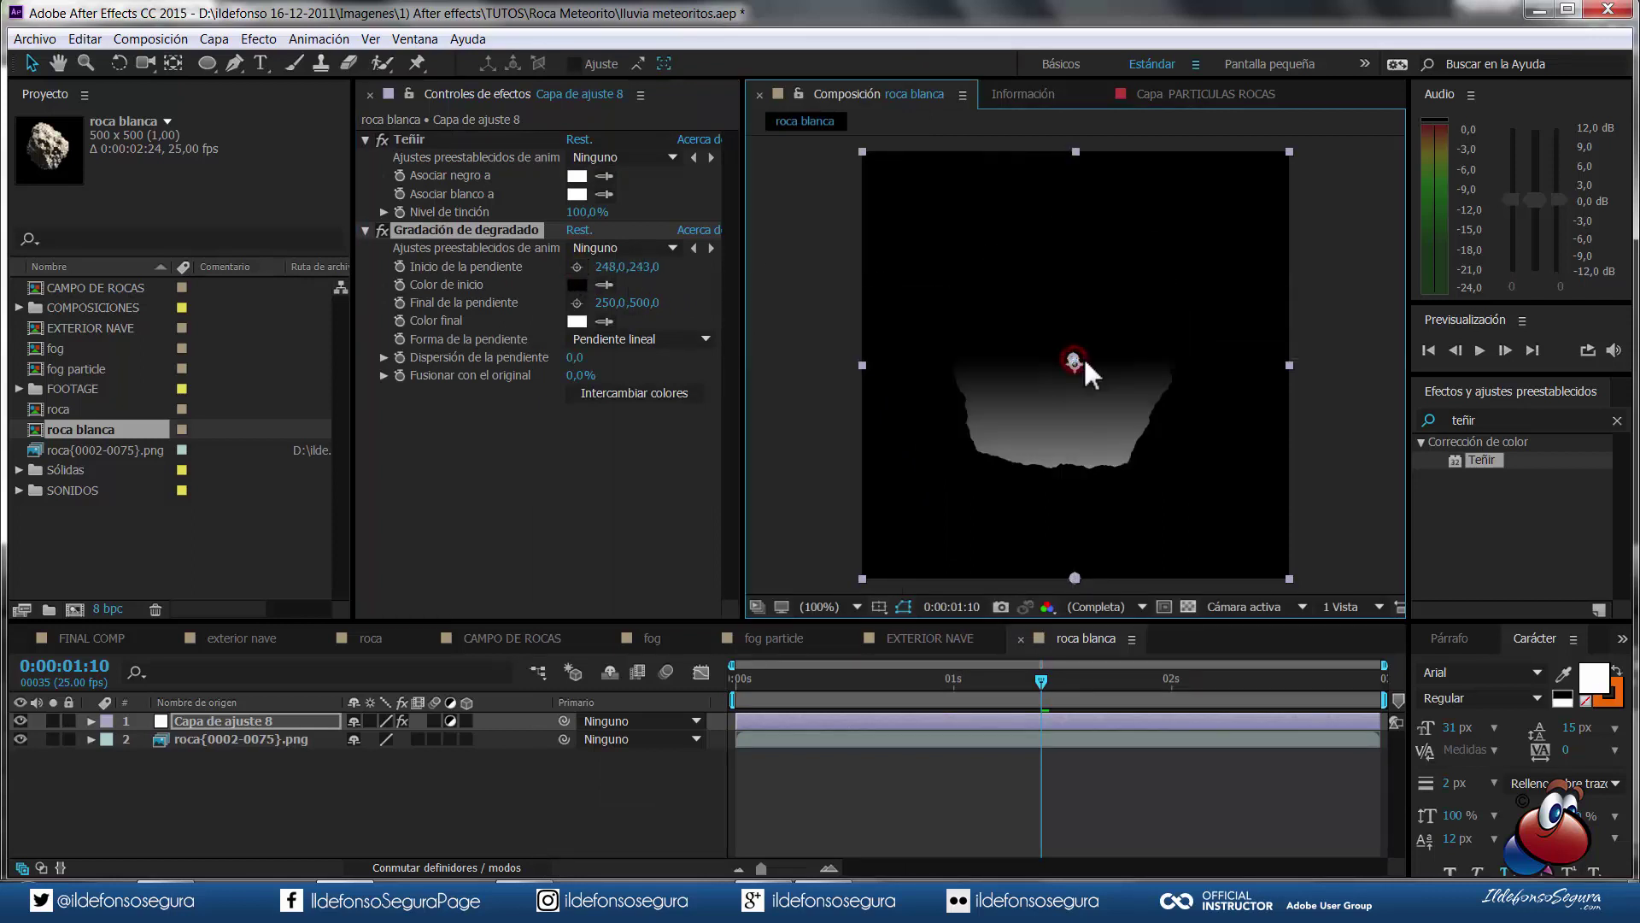
{"action": "left_click", "coordinate": [578, 285]}
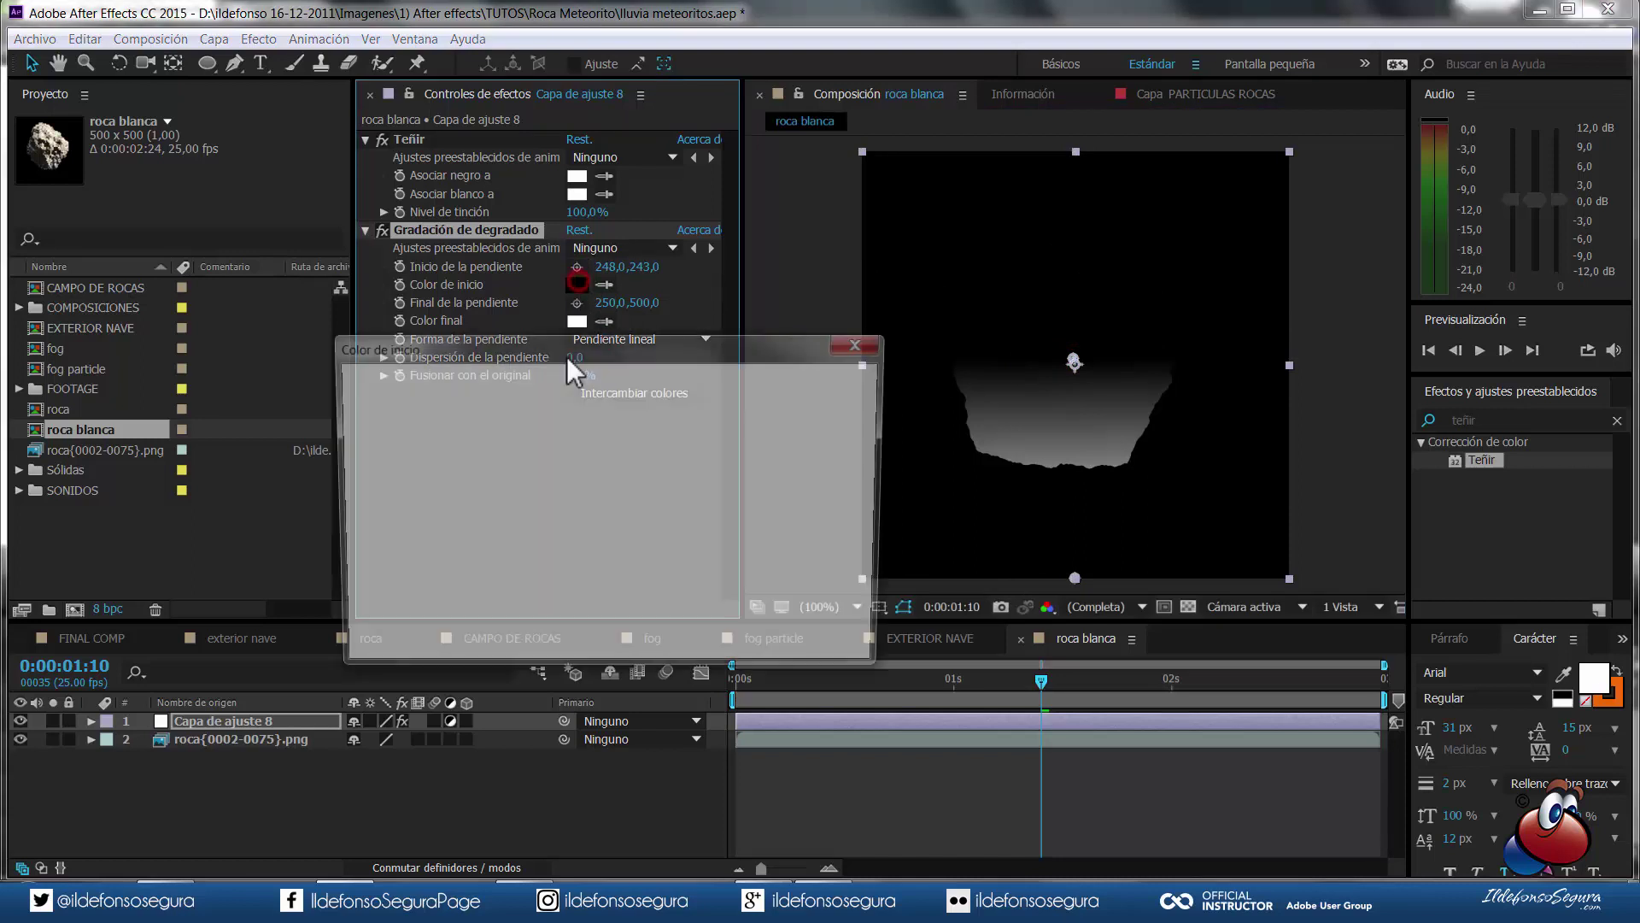
{"action": "left_click_drag", "start_coordinate": [512, 432], "coordinate": [355, 384]}
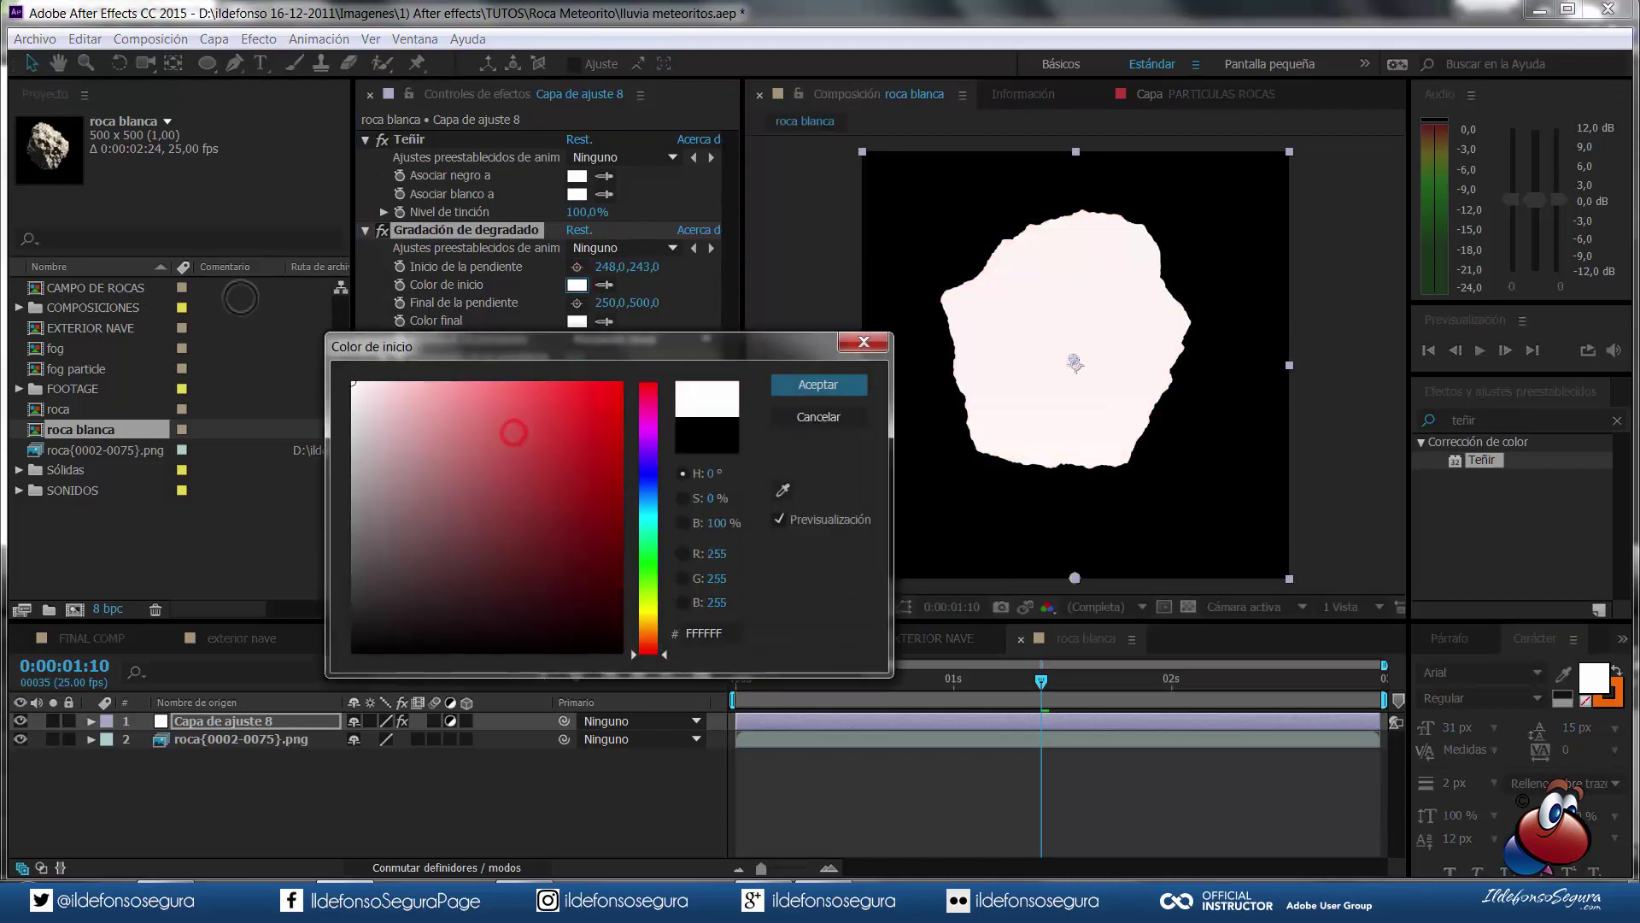
{"action": "left_click", "coordinate": [792, 382]}
- Place the gradient end at the comp's top in black and make it radial
{"action": "left_click", "coordinate": [578, 302]}
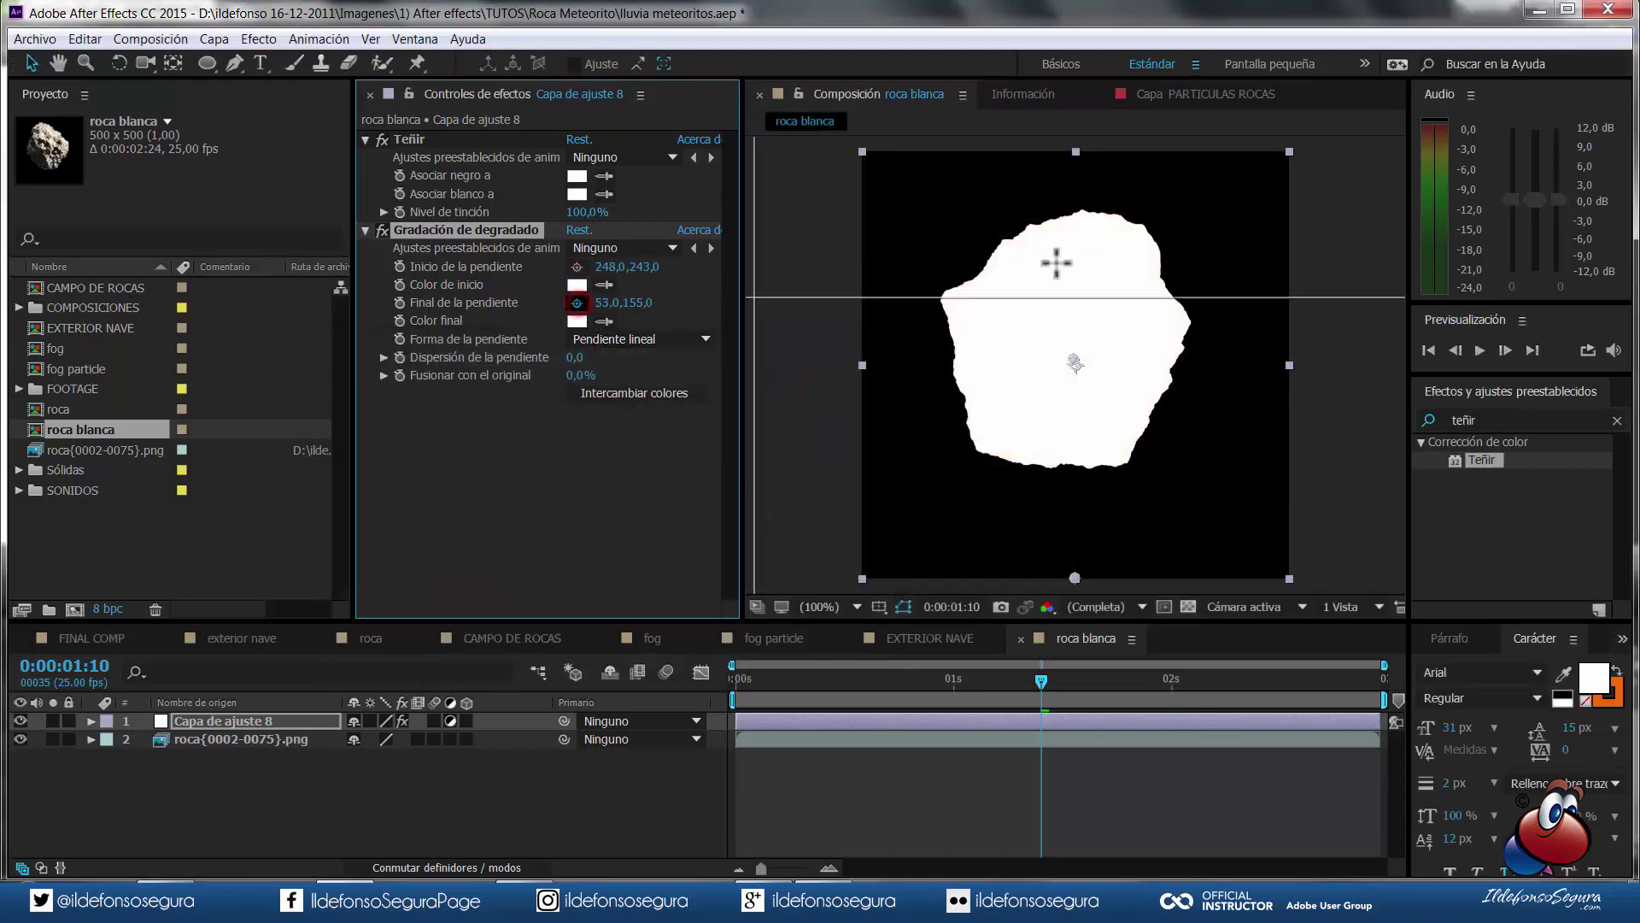
{"action": "left_click", "coordinate": [1078, 152]}
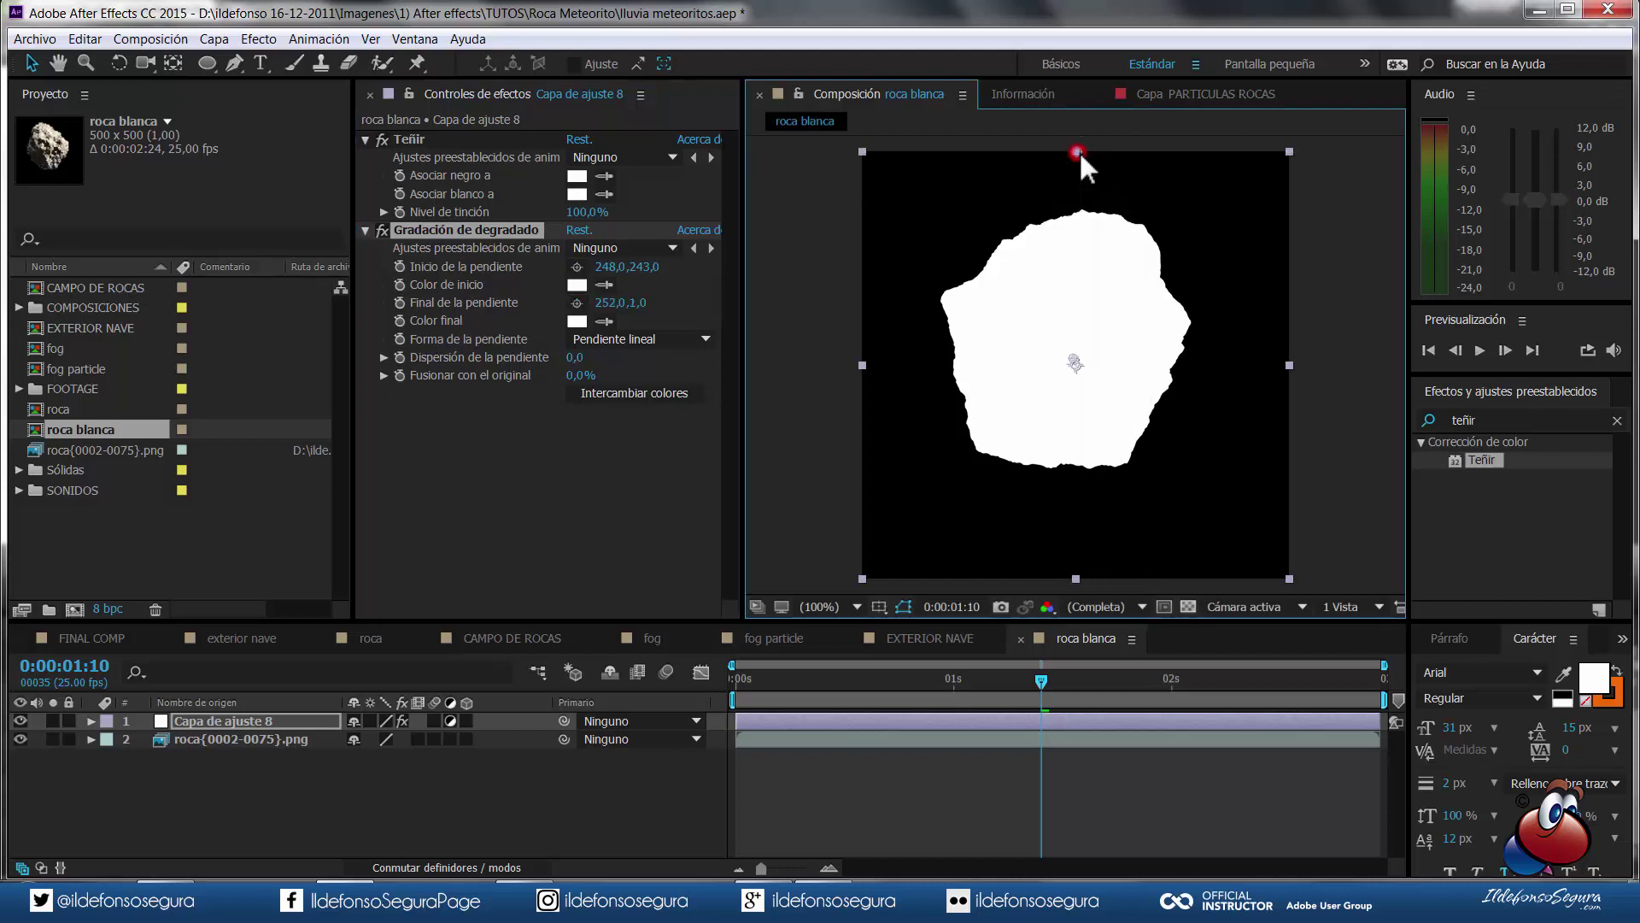
{"action": "left_click", "coordinate": [578, 321]}
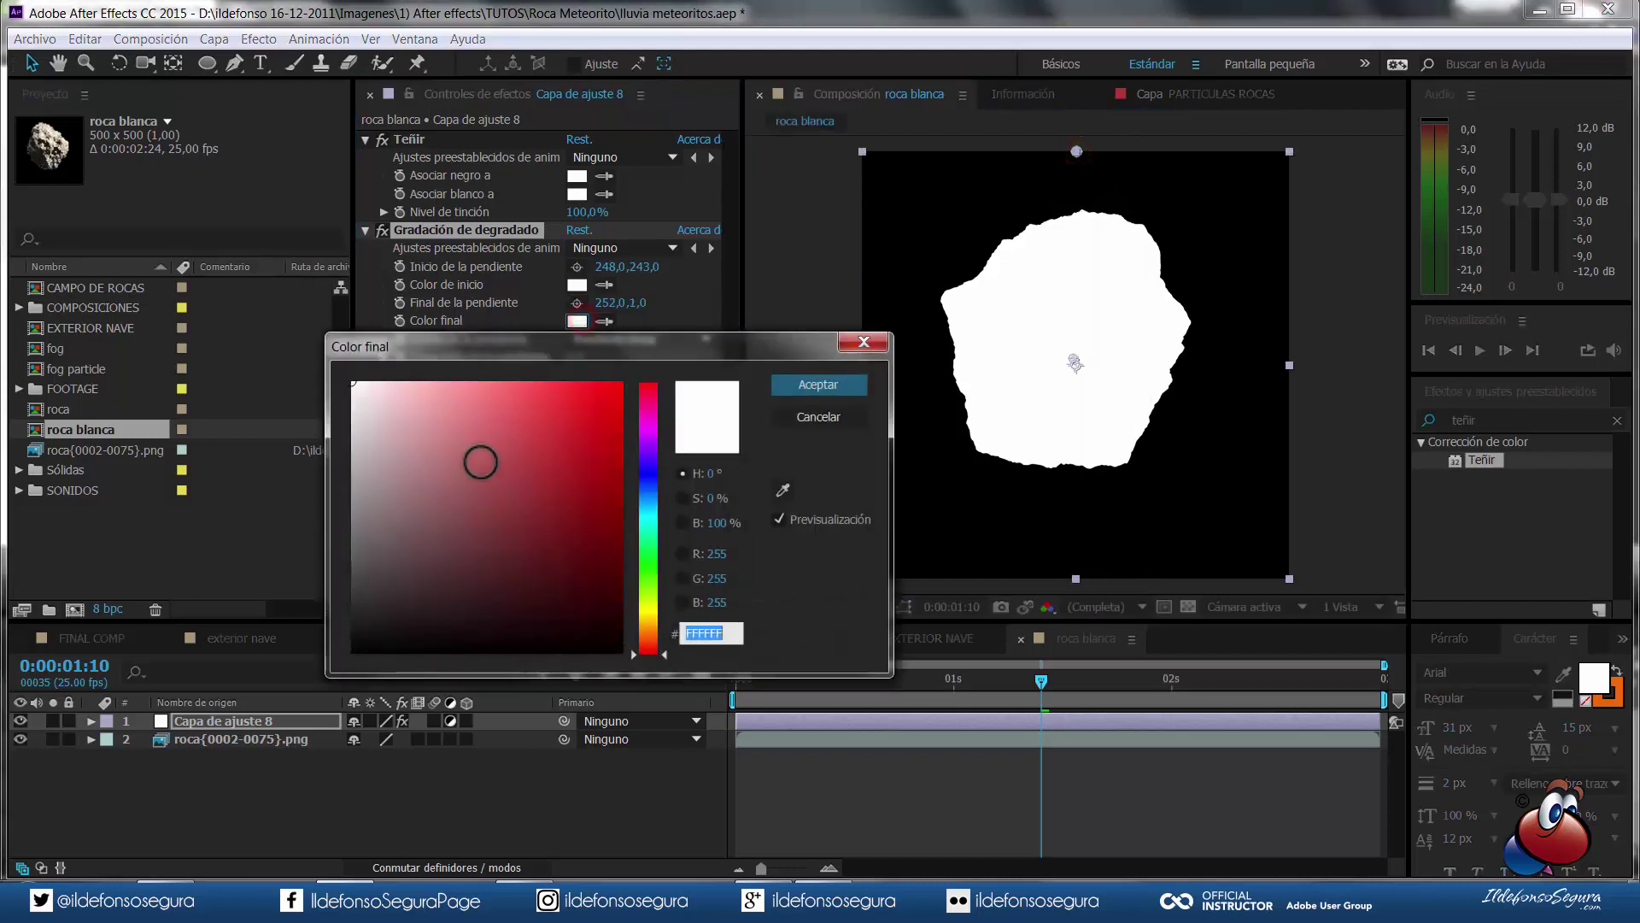
{"action": "left_click", "coordinate": [459, 473]}
{"action": "left_click_drag", "start_coordinate": [380, 547], "coordinate": [351, 651]}
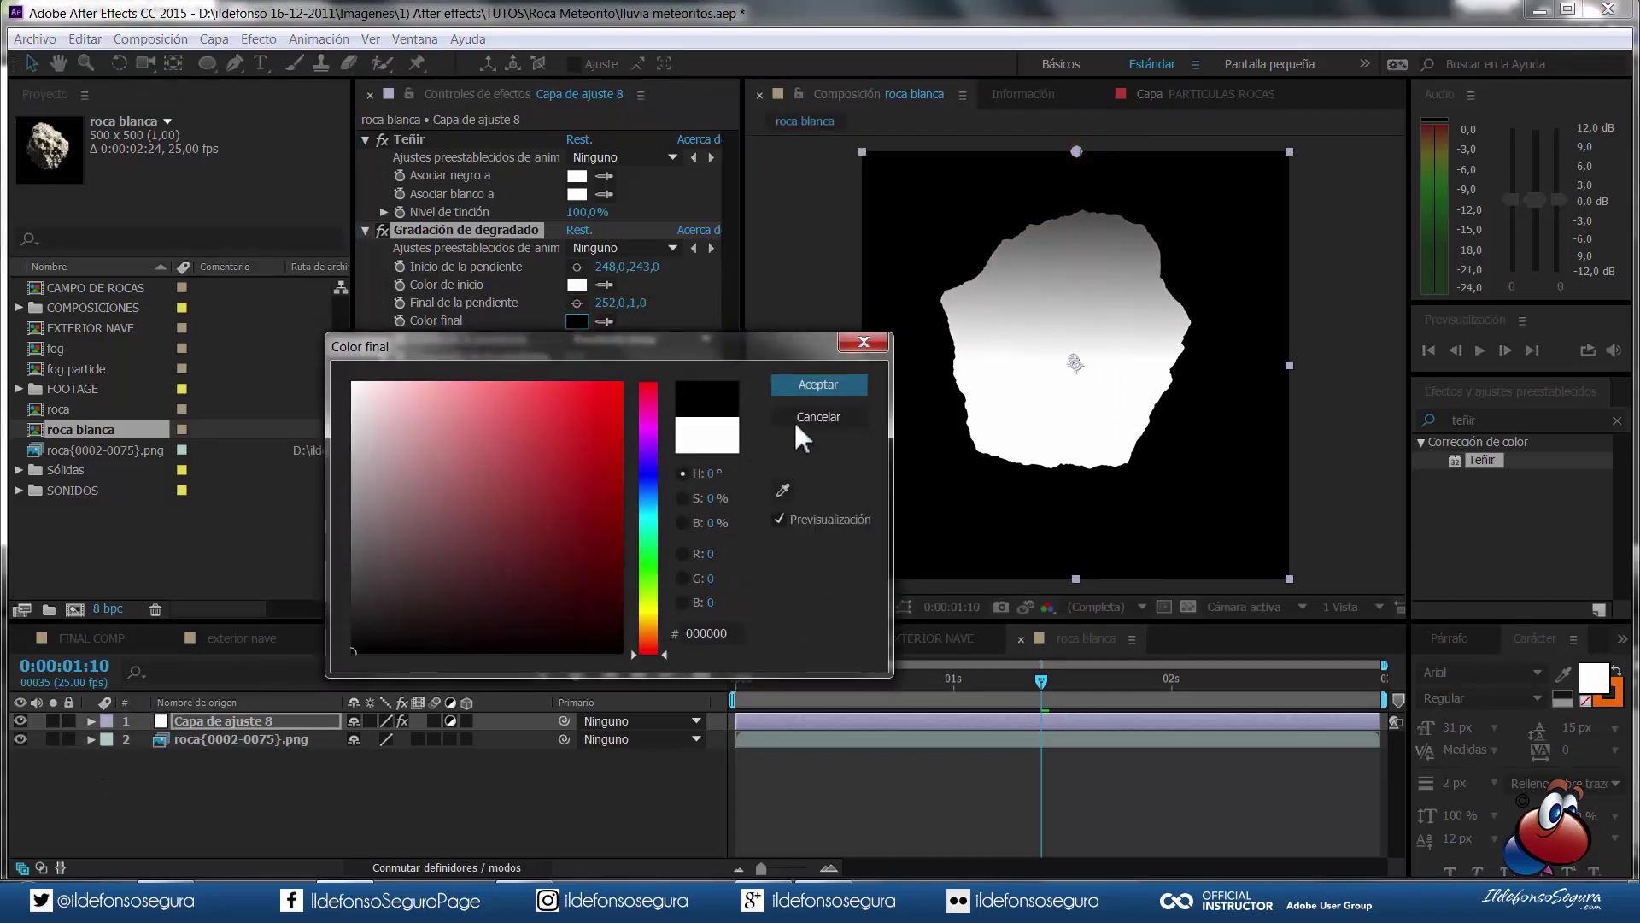
{"action": "left_click", "coordinate": [817, 385]}
{"action": "left_click", "coordinate": [634, 339]}
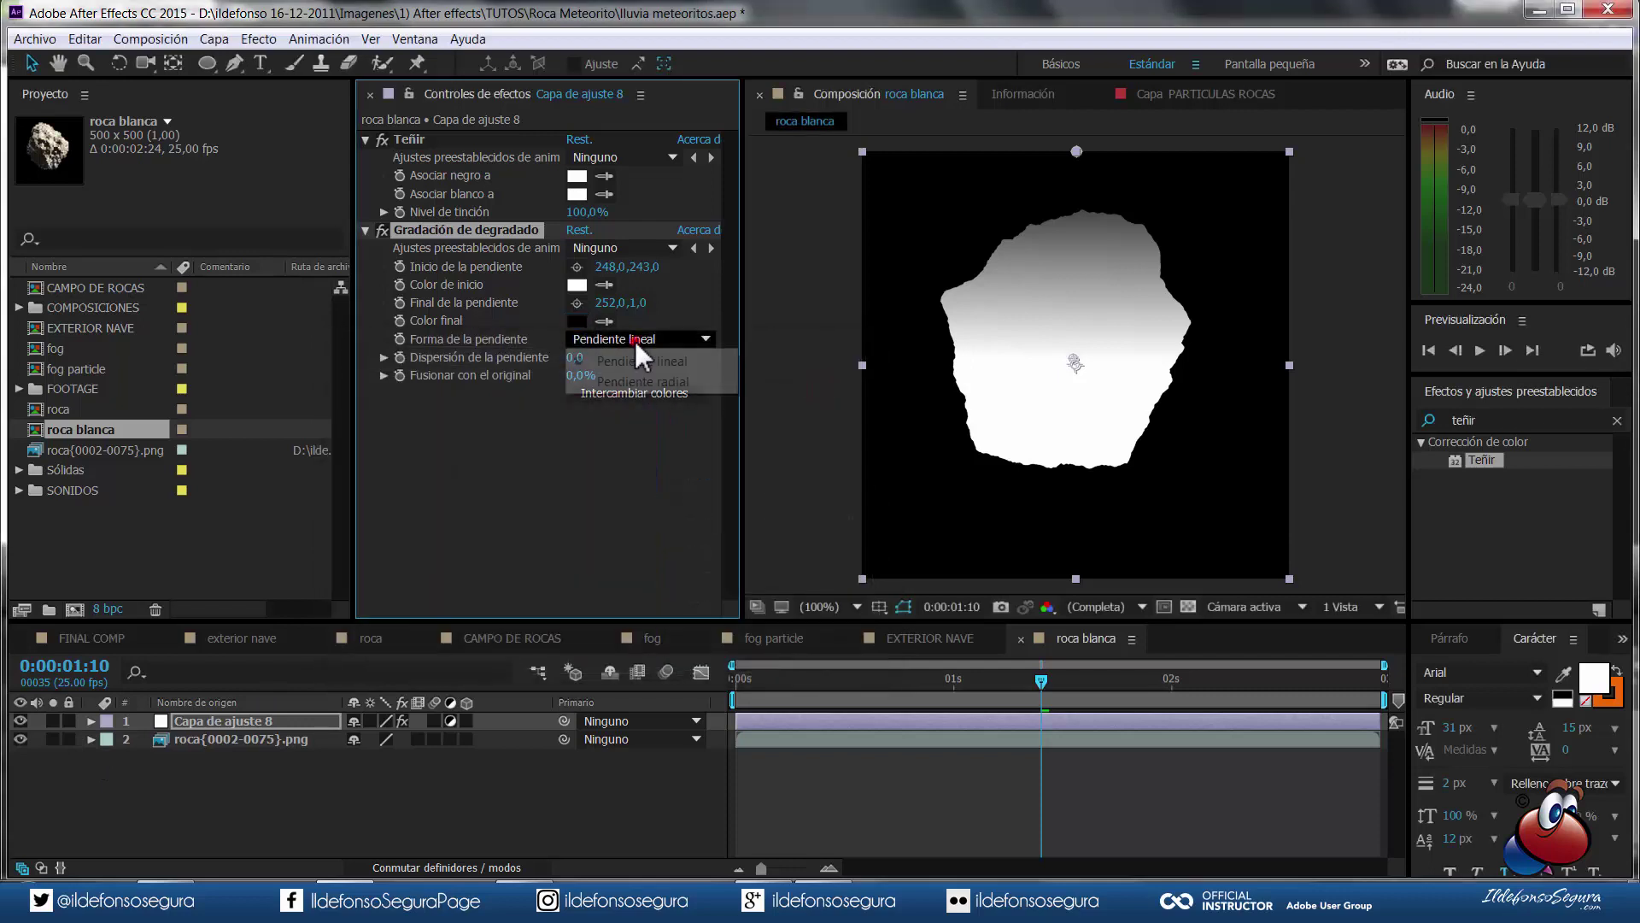
{"action": "left_click", "coordinate": [654, 381]}
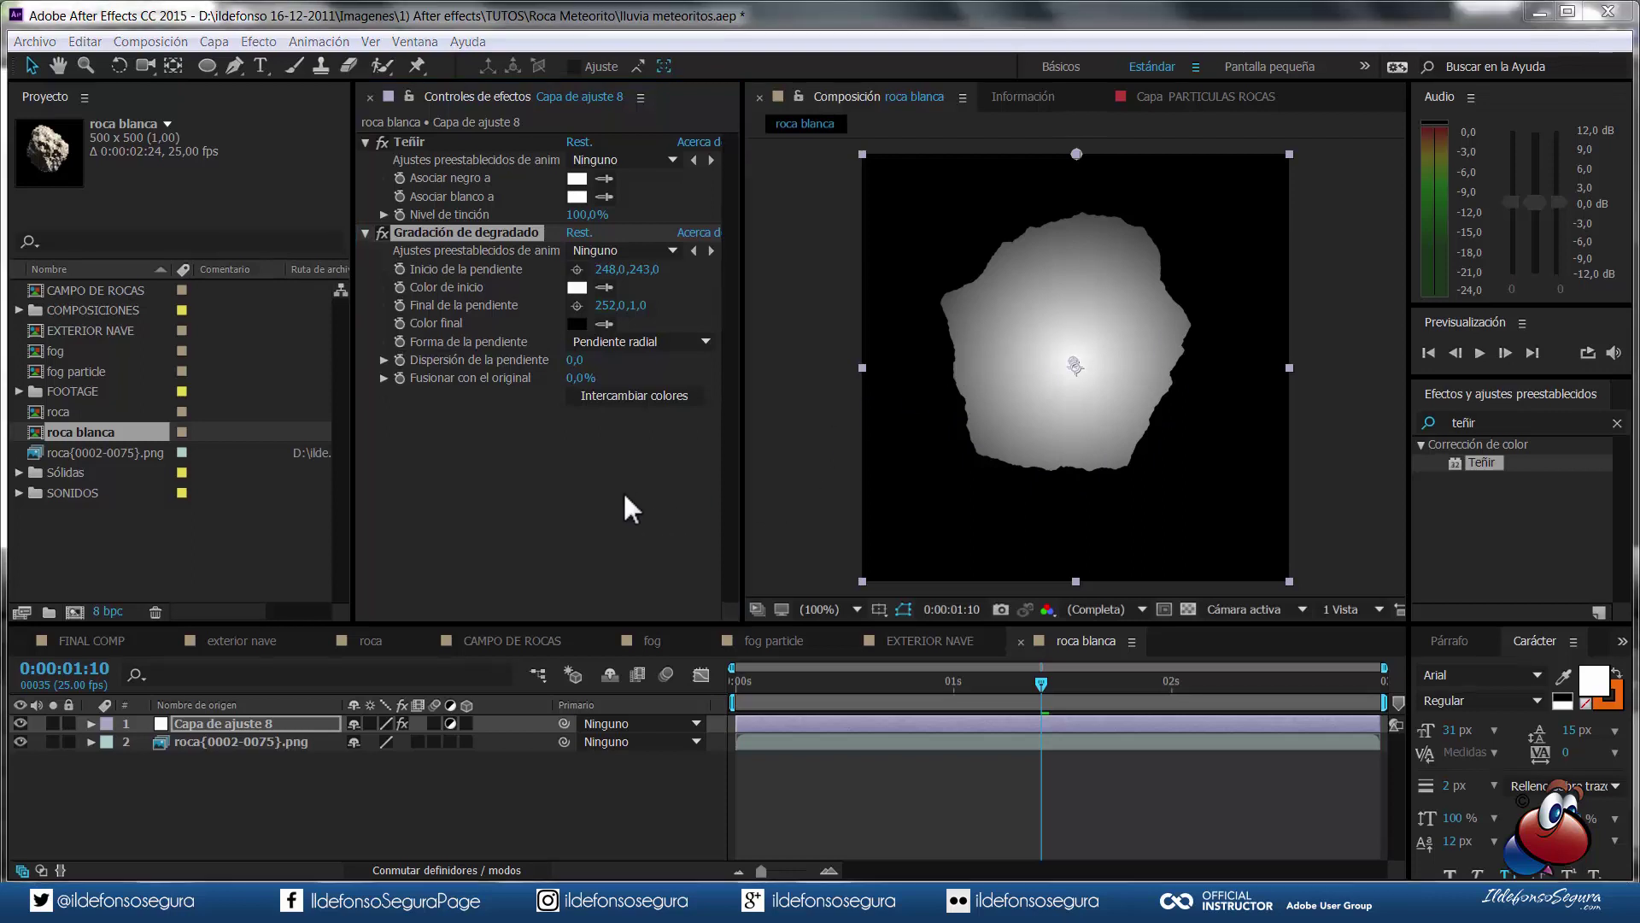
- Duplicate the CAMPO DE ROCAS comp and rename the copy 'alfa exterior'
{"action": "left_click", "coordinate": [124, 289]}
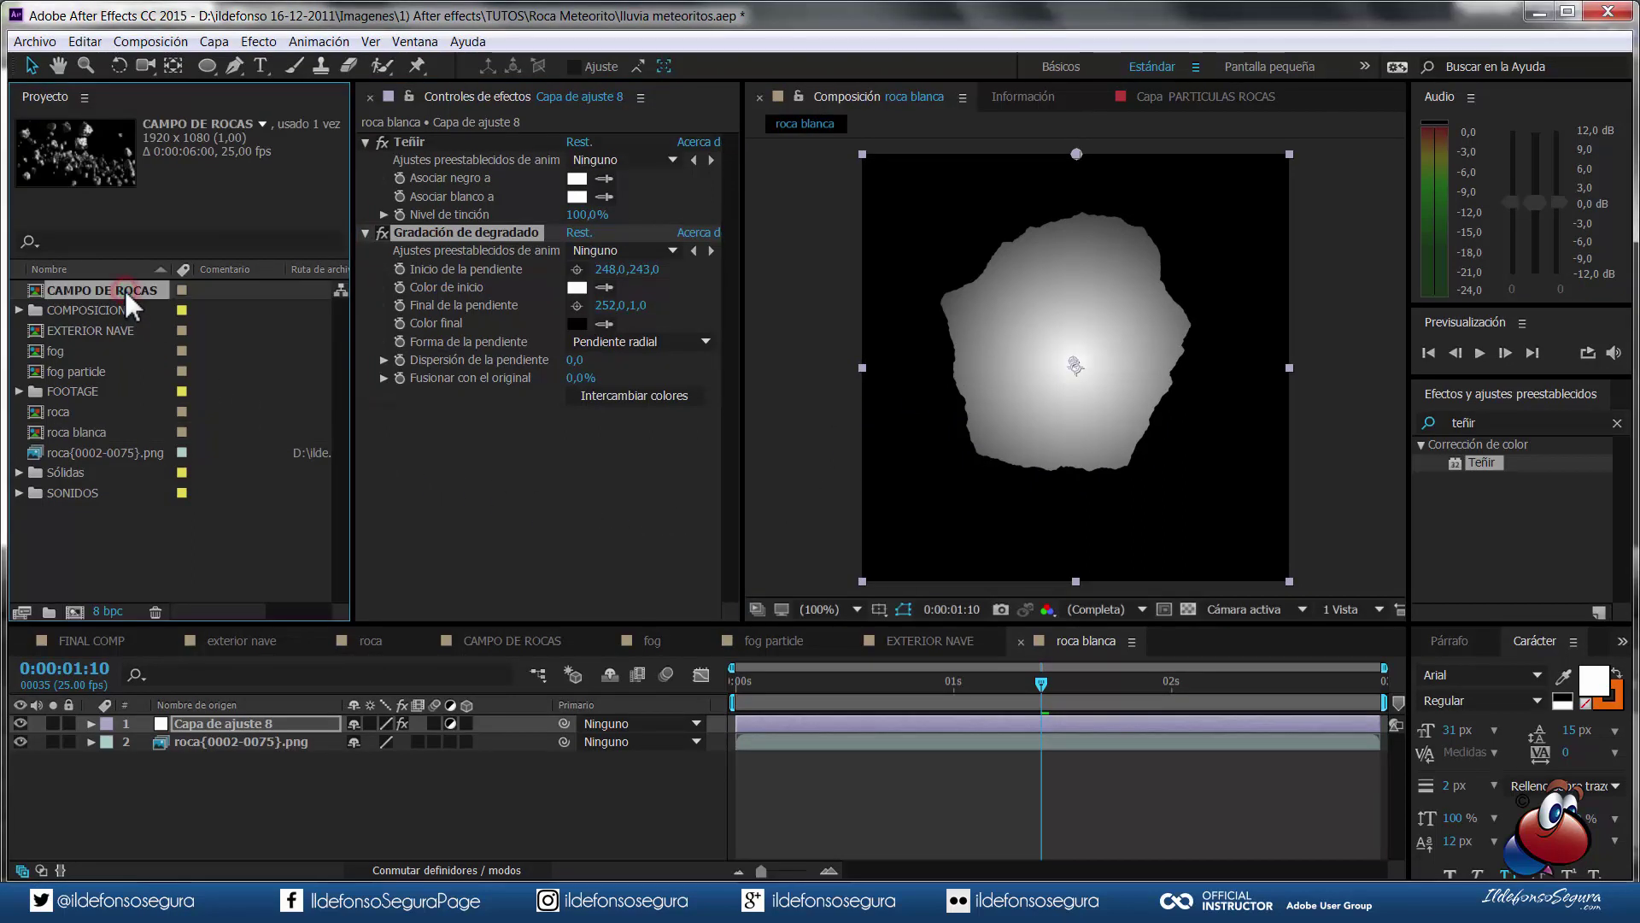
{"action": "key", "text": "ctrl+d"}
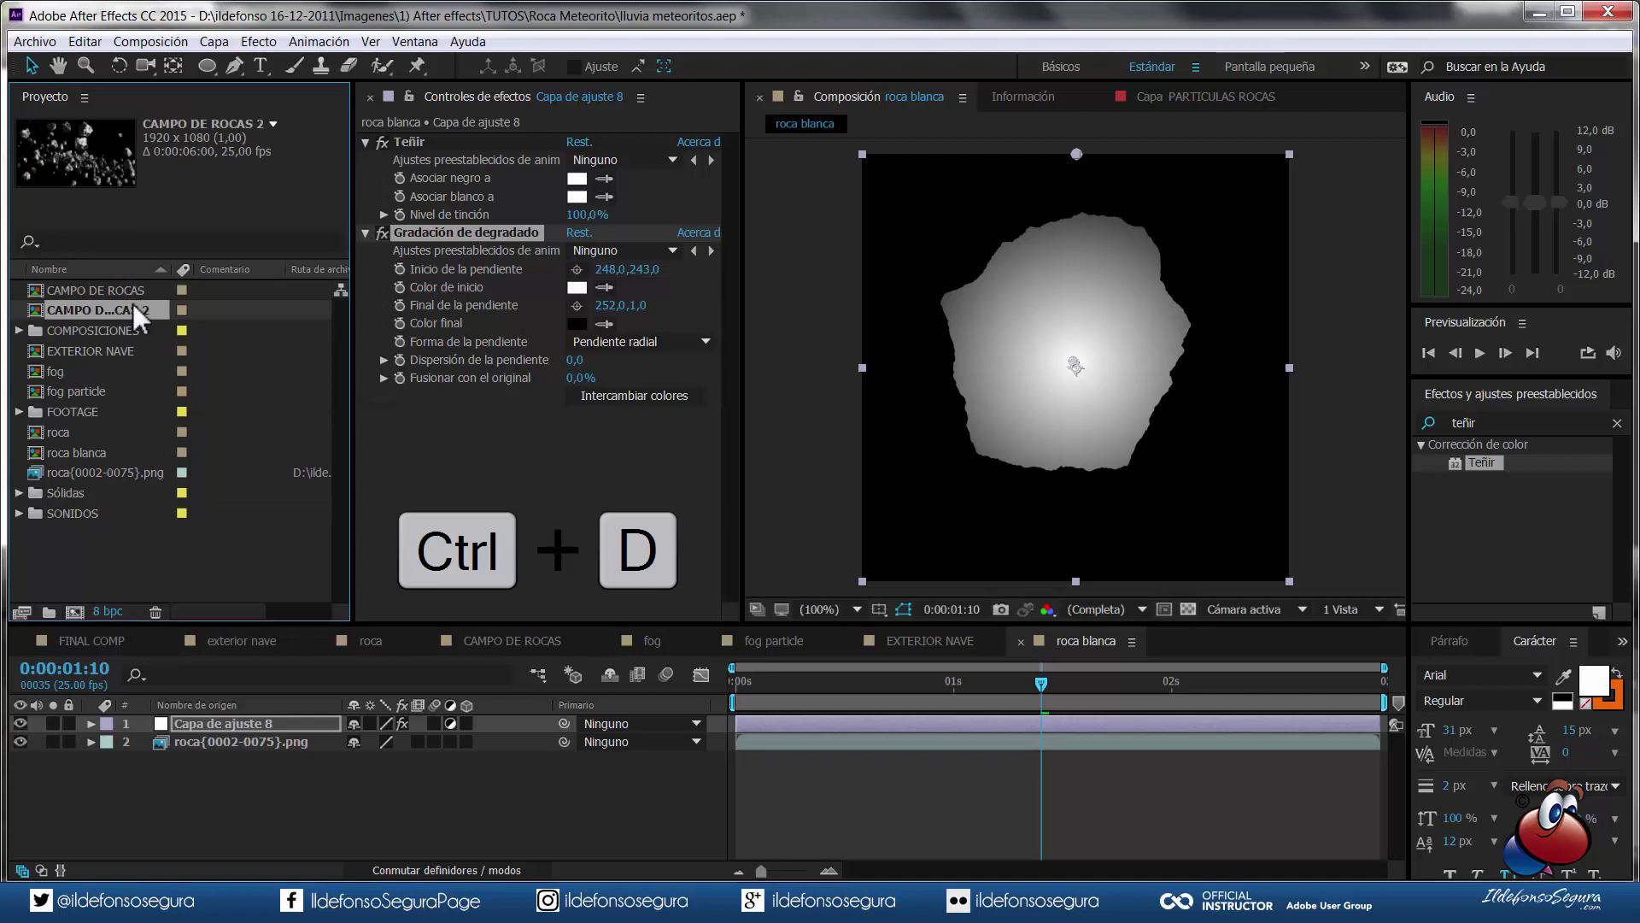
{"action": "key", "text": "Return"}
{"action": "type", "text": "alva"}
{"action": "key", "text": "BackSpace"}
{"action": "key", "text": "BackSpace"}
{"action": "type", "text": "fa "}
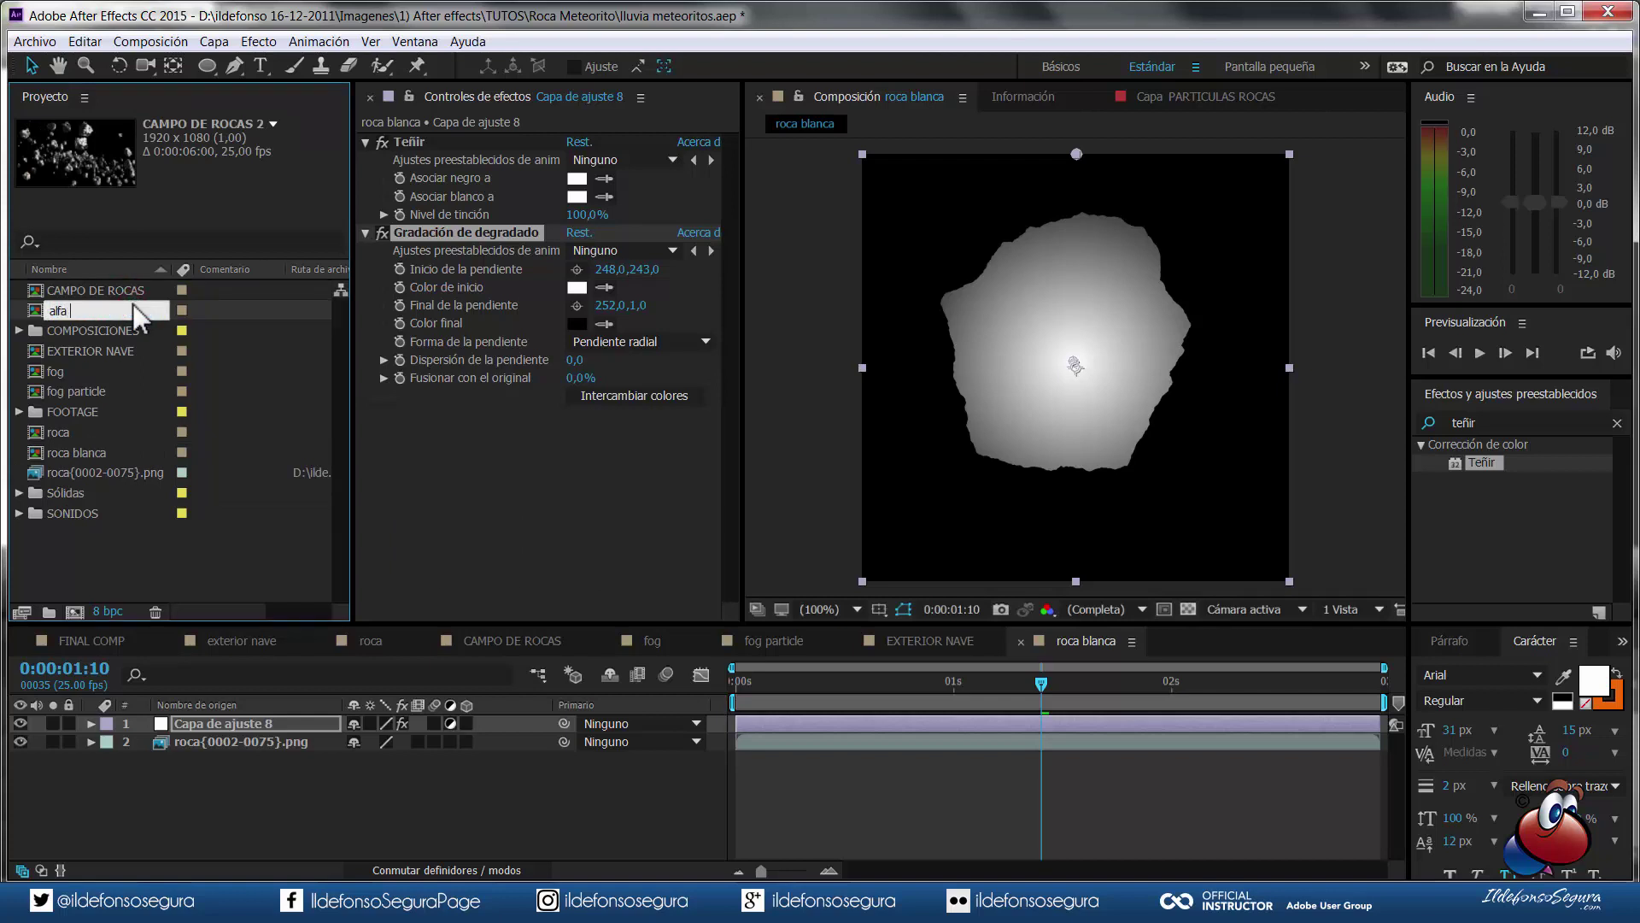
{"action": "type", "text": "r"}
{"action": "key", "text": "BackSpace"}
{"action": "key", "text": "BackSpace"}
{"action": "key", "text": "BackSpace"}
{"action": "key", "text": "BackSpace"}
{"action": "key", "text": "BackSpace"}
{"action": "key", "text": "BackSpace"}
{"action": "type", "text": "exte"}
{"action": "key", "text": "Return"}
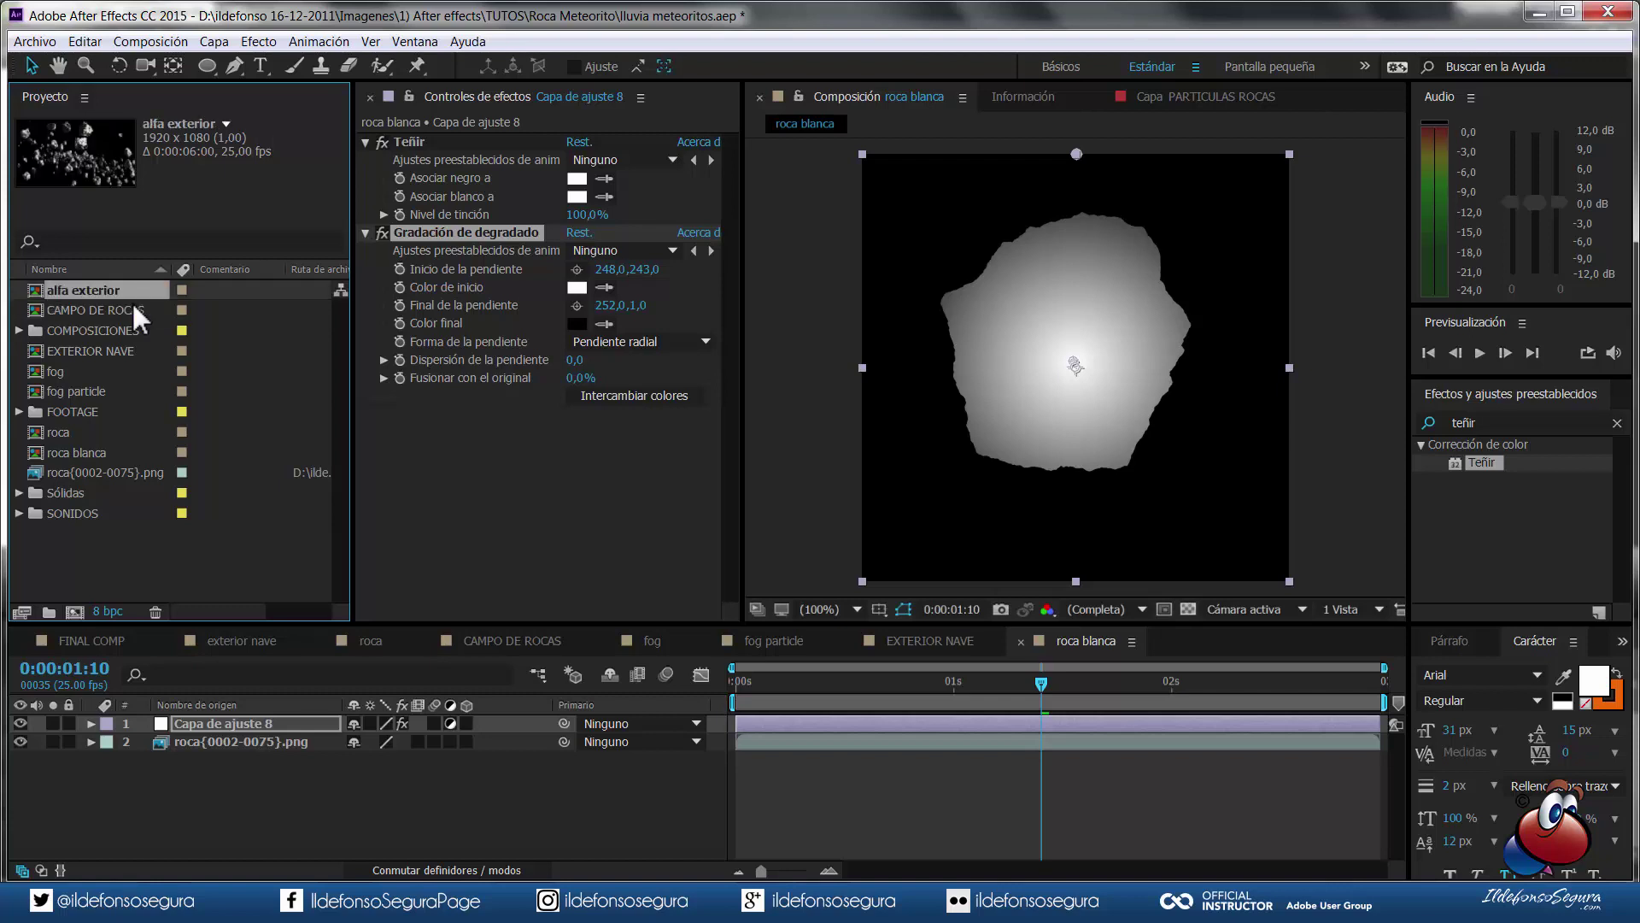
- In alfa exterior, replace the roca layer's source with roca blanca
{"action": "double_click", "coordinate": [120, 289]}
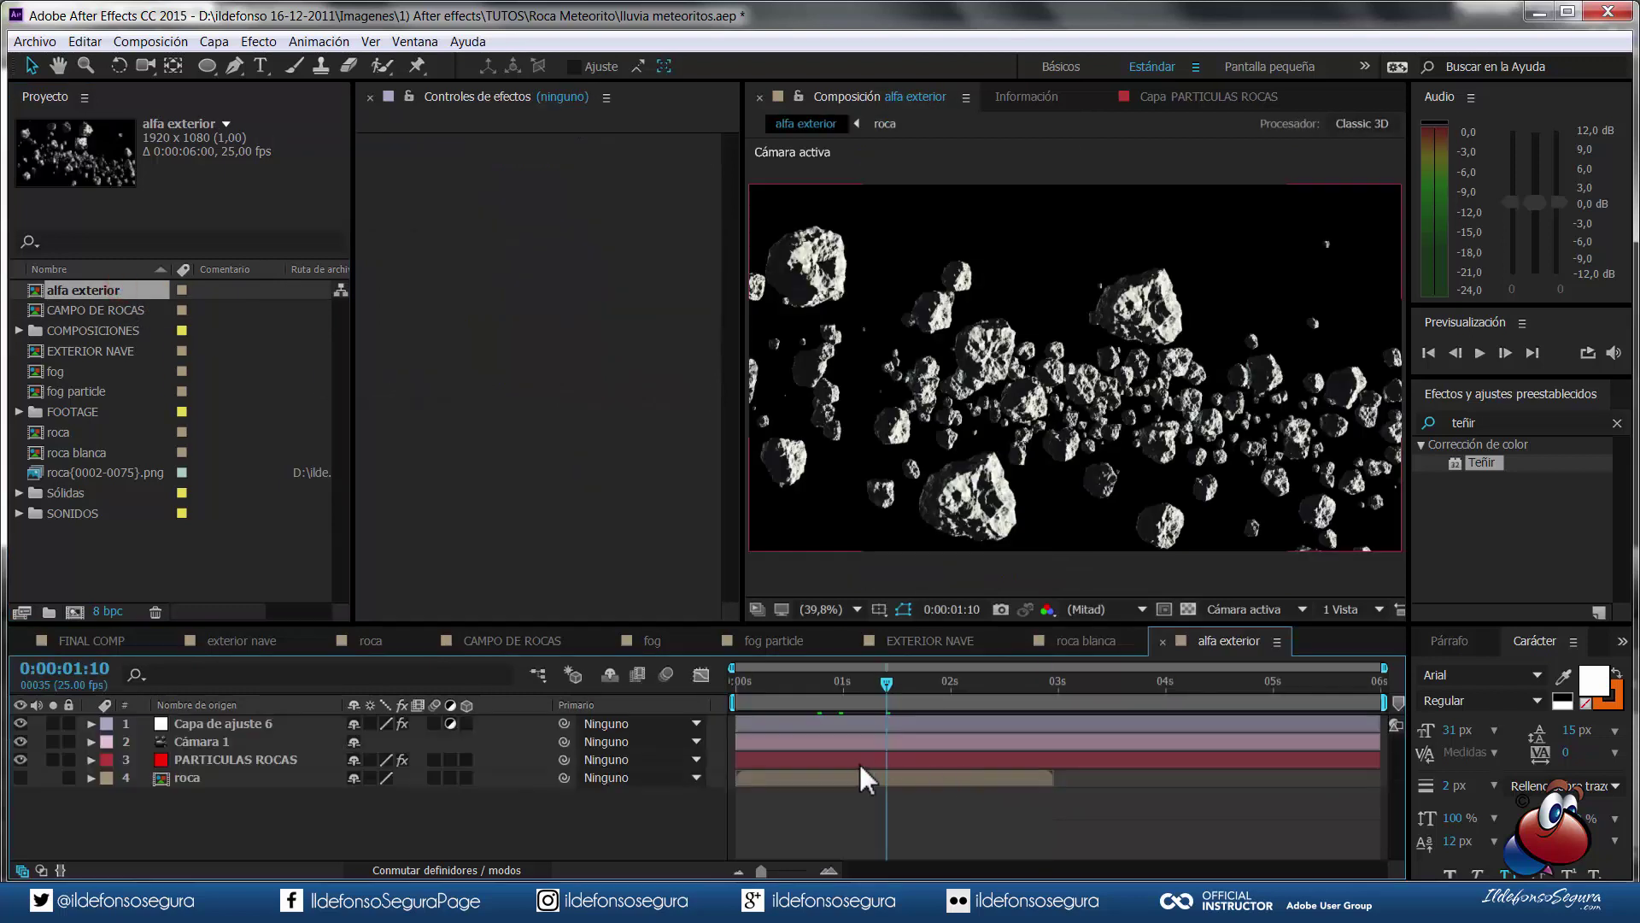
{"action": "left_click", "coordinate": [207, 776]}
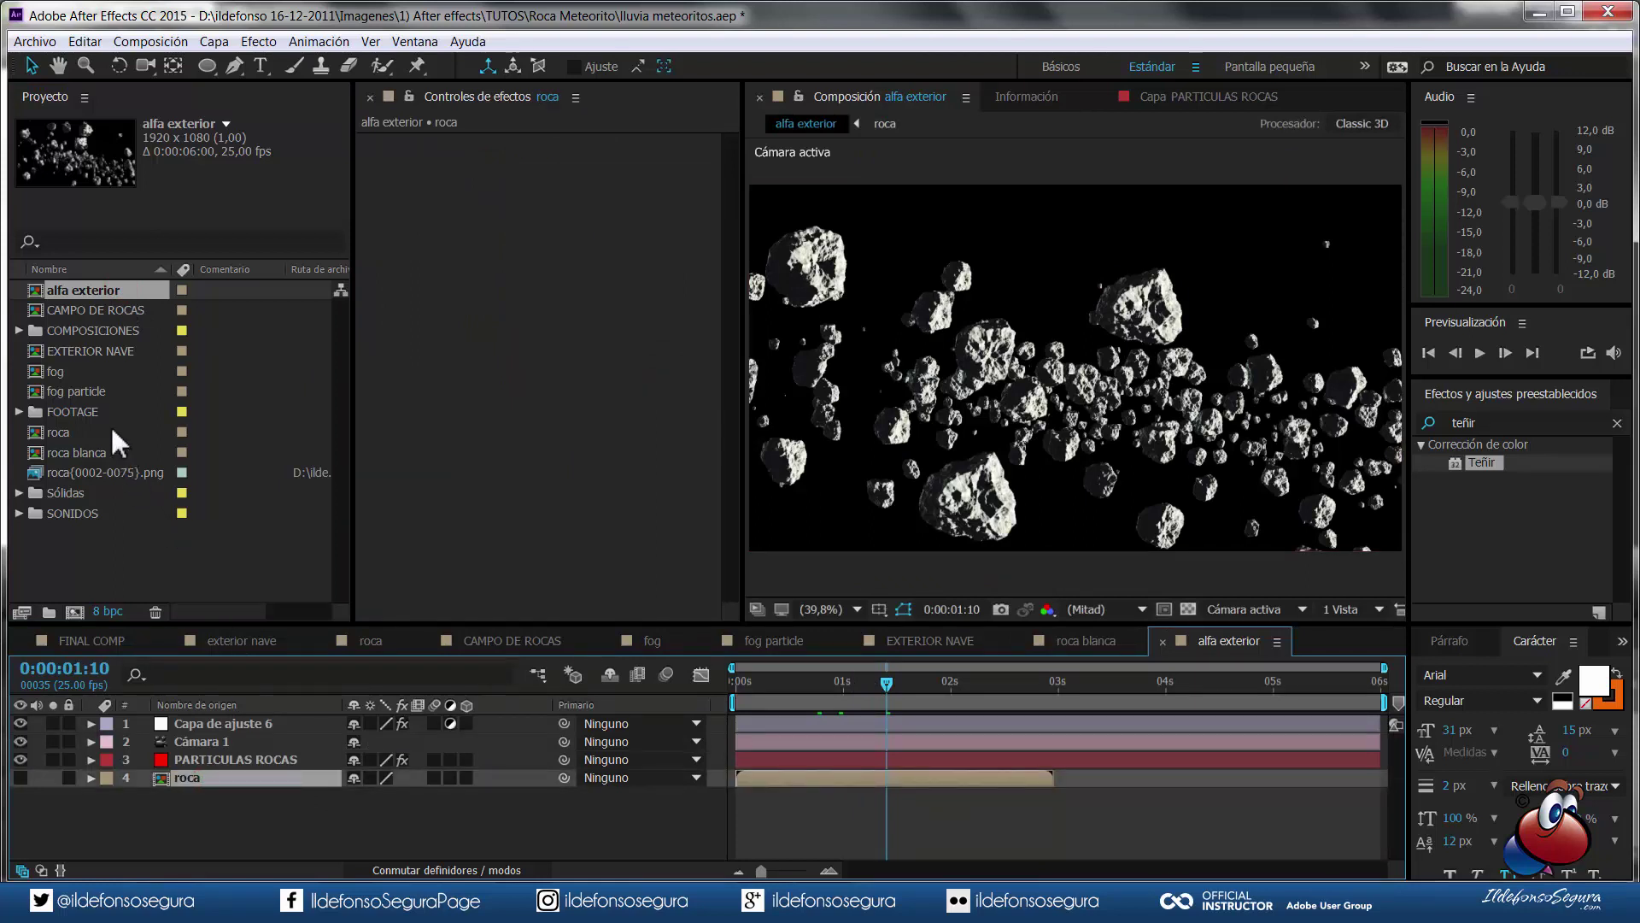
{"action": "key", "text": "alt"}
{"action": "left_click_drag", "start_coordinate": [96, 449], "coordinate": [212, 774]}
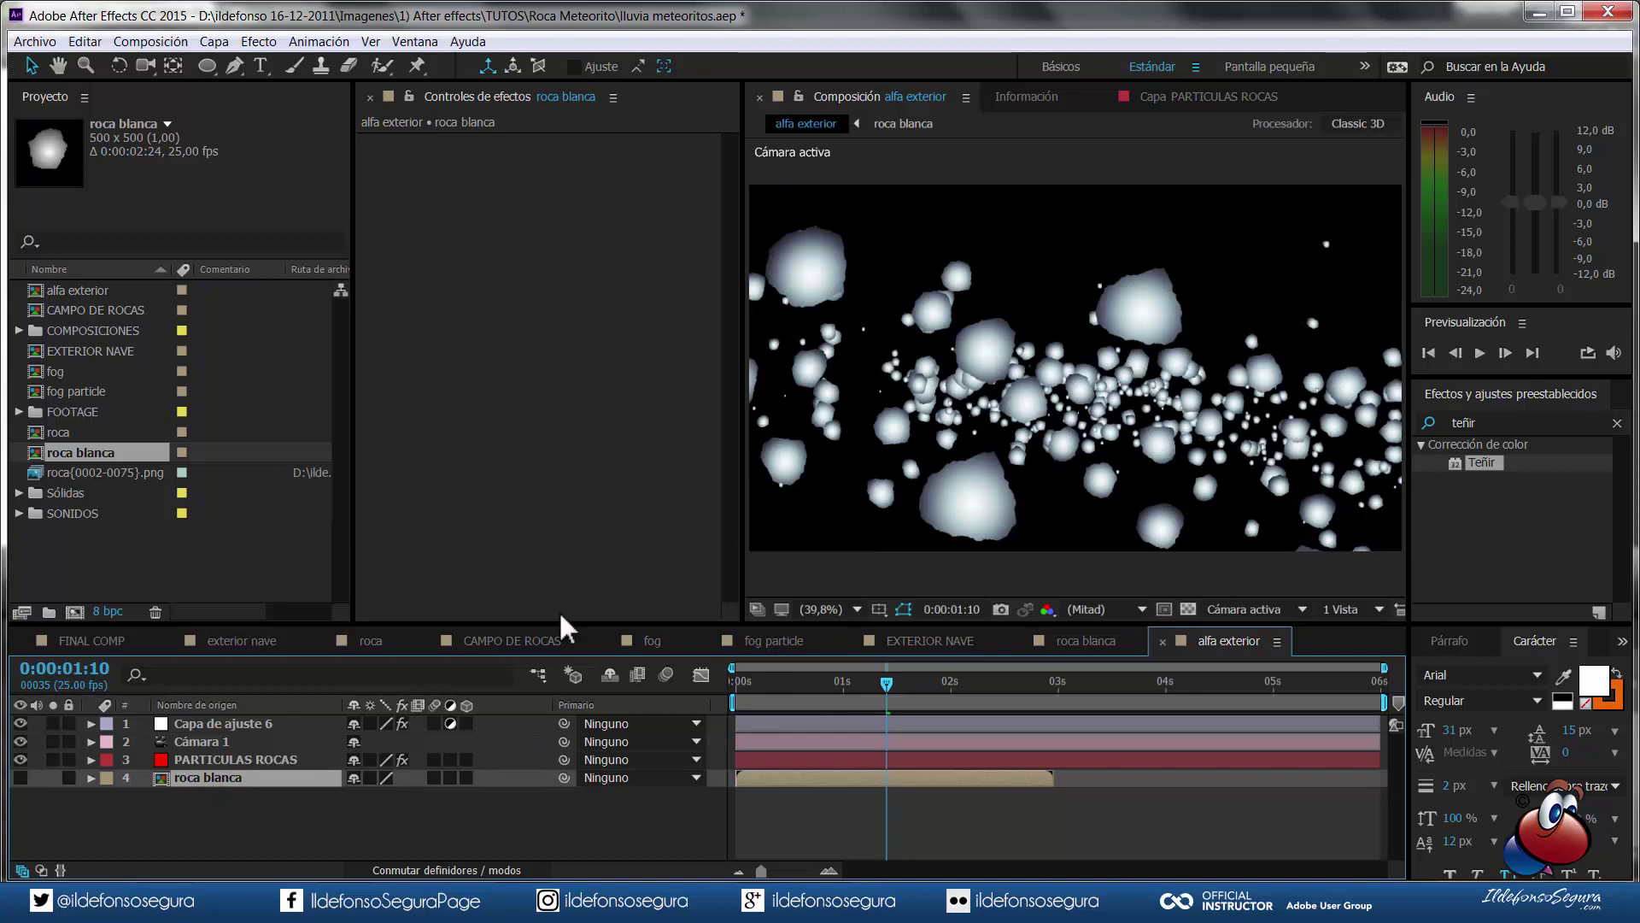
- Add a shadow-casting light, Luz 1, to alfa exterior and parent it to Cámara 1
{"action": "right_click", "coordinate": [256, 804]}
{"action": "mouse_move", "coordinate": [351, 634]}
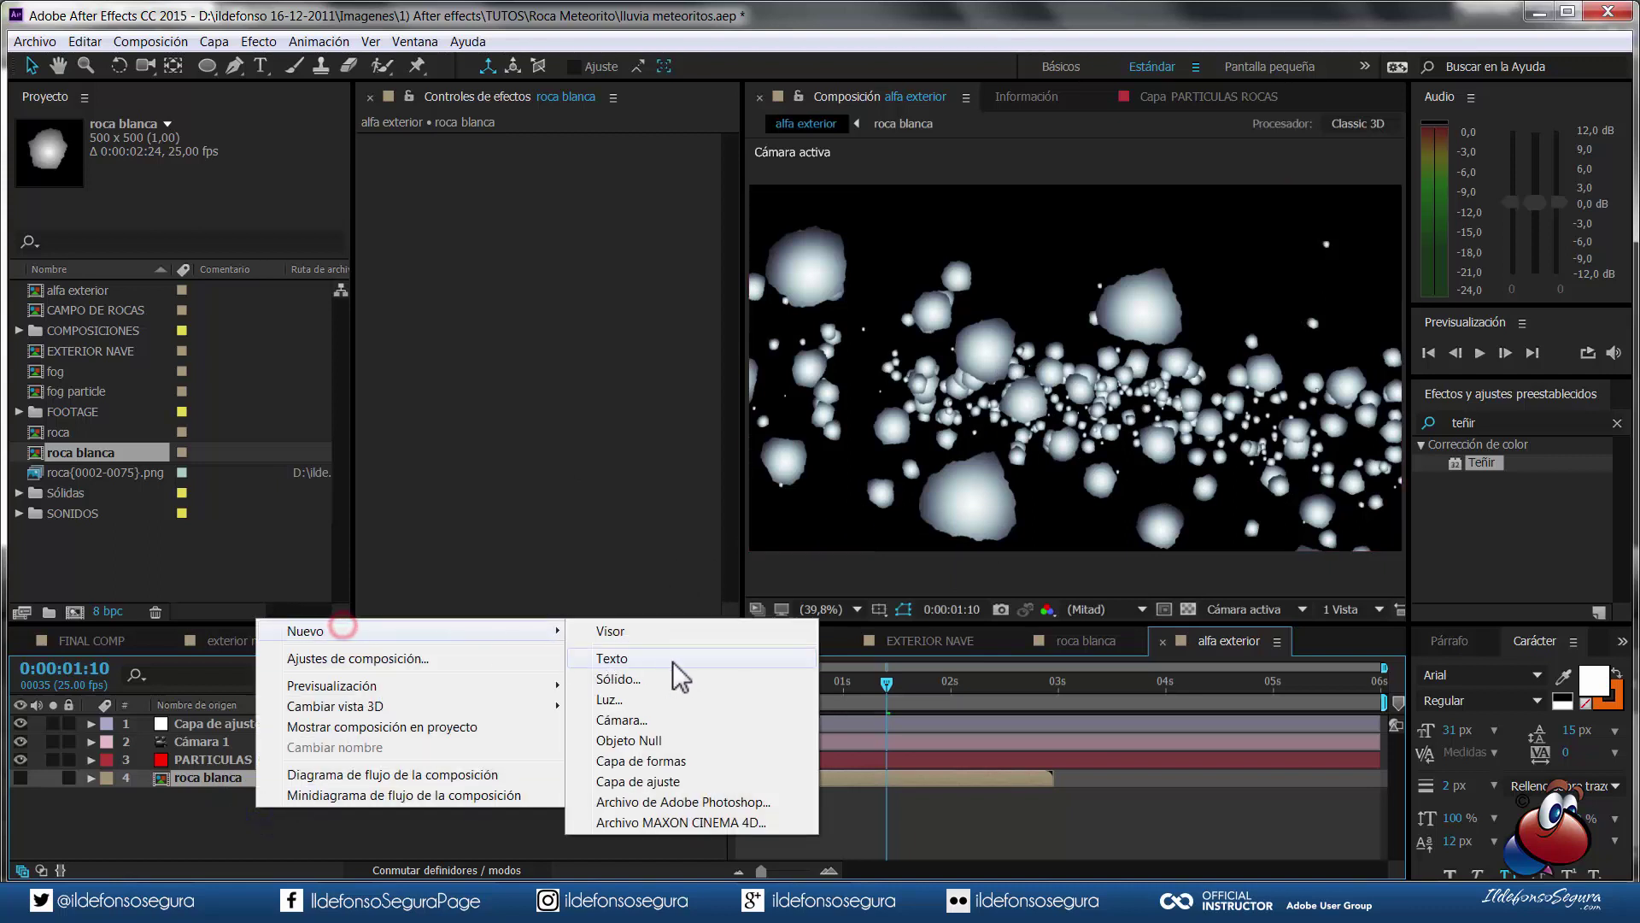
{"action": "left_click", "coordinate": [646, 690]}
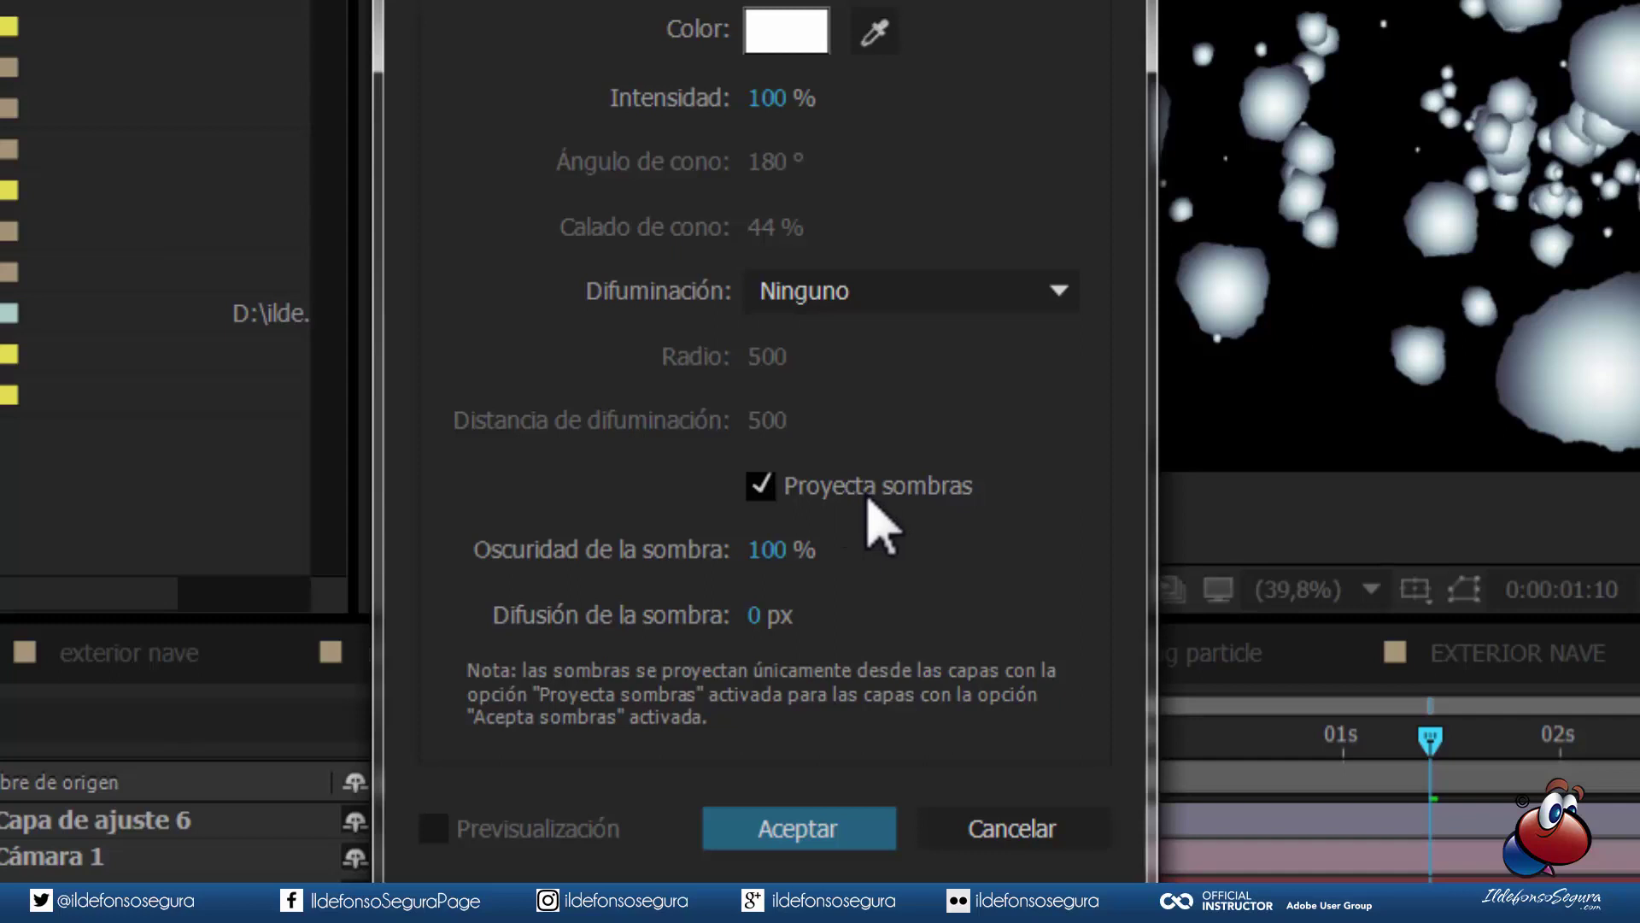
{"action": "left_click", "coordinate": [437, 841]}
{"action": "left_click", "coordinate": [587, 736]}
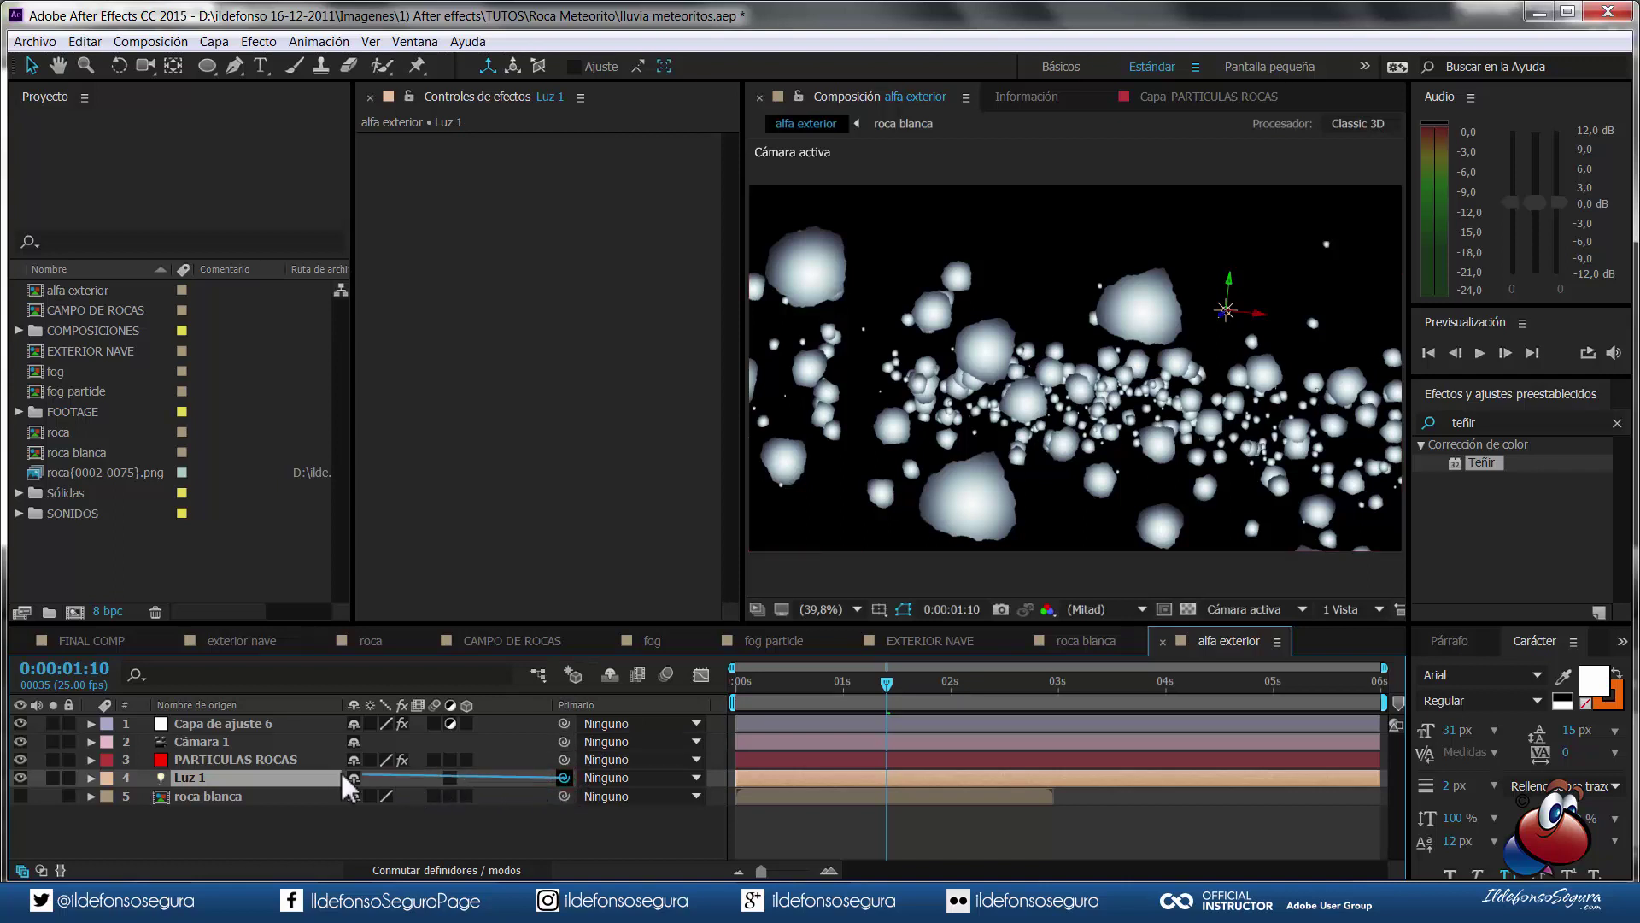
{"action": "left_click_drag", "start_coordinate": [512, 778], "coordinate": [219, 747]}
{"action": "mouse_move", "coordinate": [890, 686]}
{"action": "left_mouse_down"}
{"action": "mouse_move", "coordinate": [809, 683]}
{"action": "mouse_move", "coordinate": [951, 689]}
{"action": "left_mouse_up"}
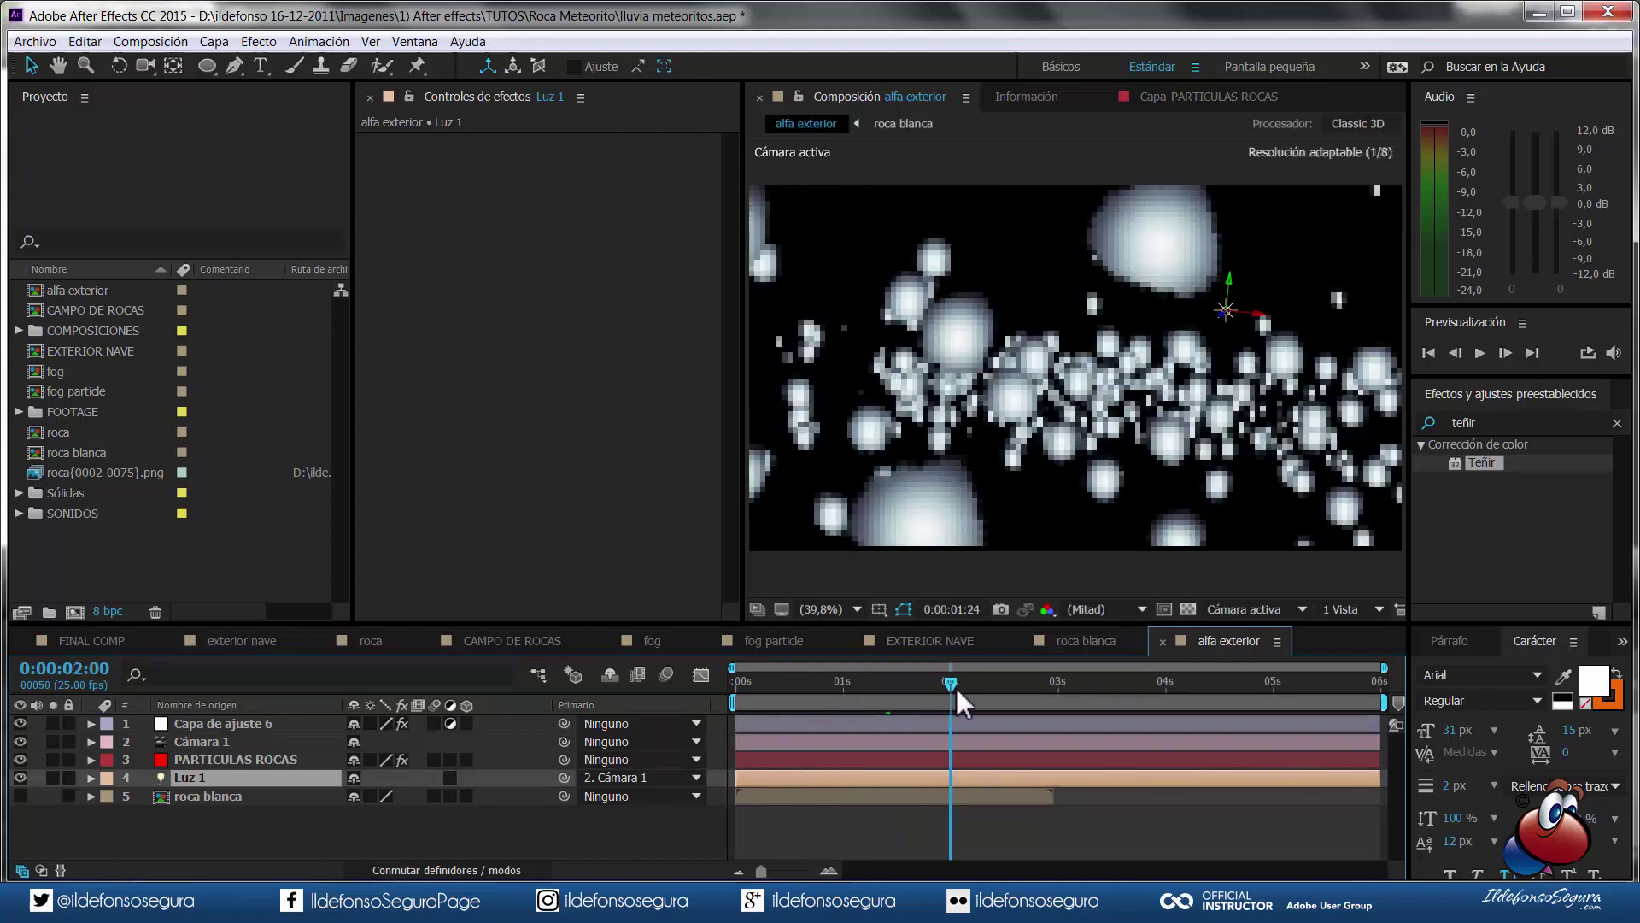
- Switch to the Top view, zoom out, and scrub to watch Cámara 1 move
{"action": "left_click", "coordinate": [1251, 609]}
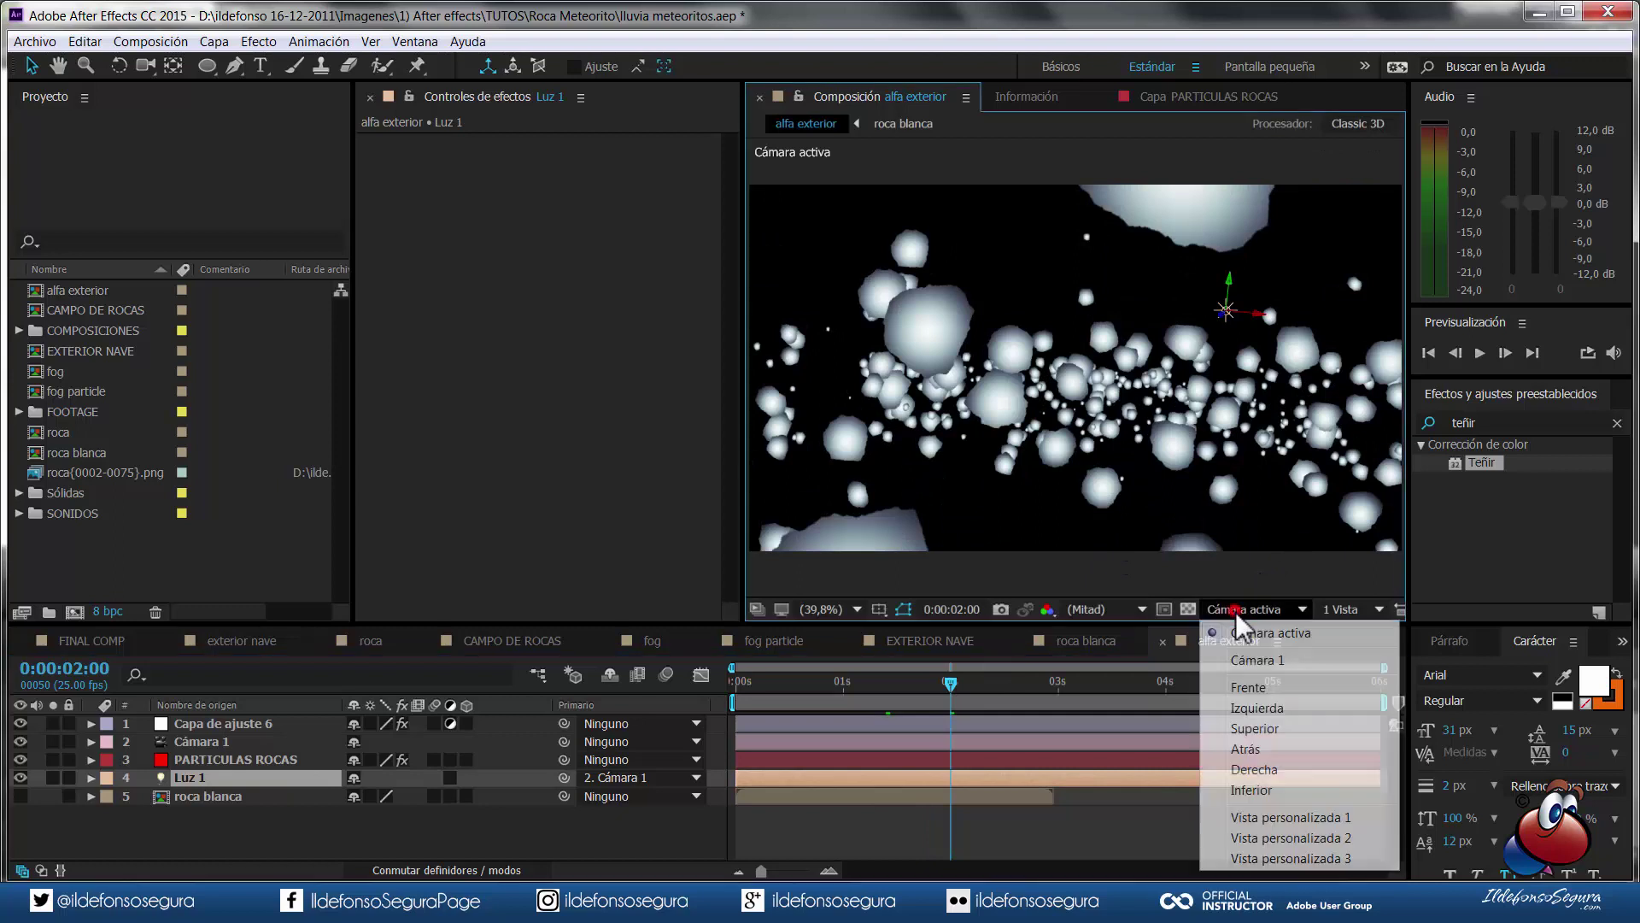
{"action": "left_click", "coordinate": [1254, 729]}
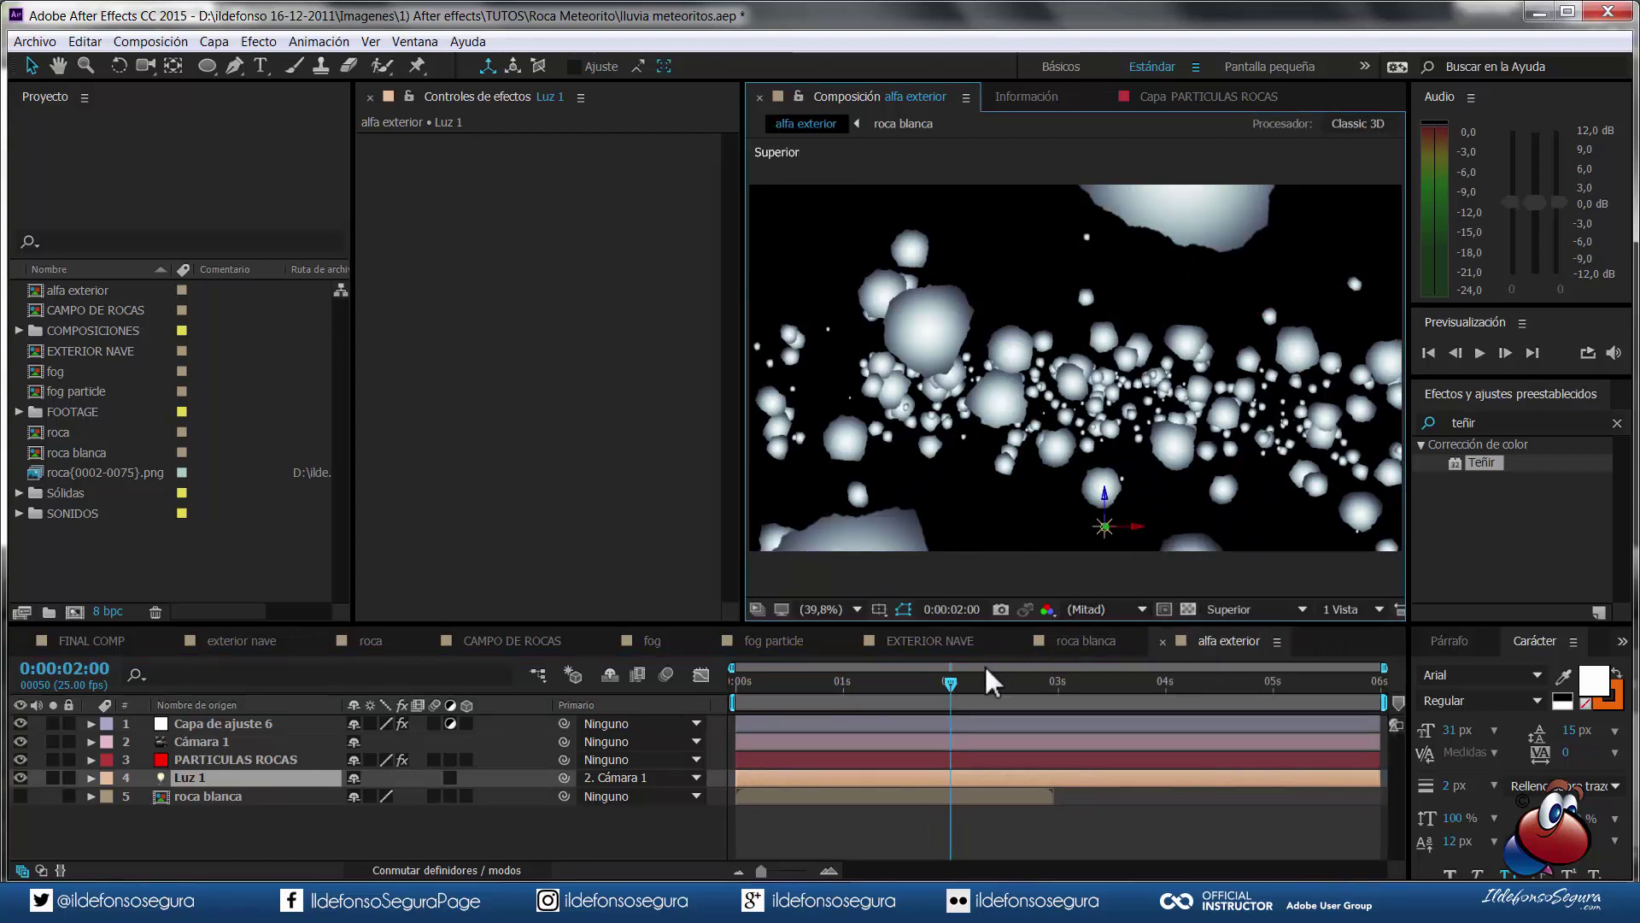
{"action": "left_click_drag", "start_coordinate": [952, 681], "coordinate": [966, 680]}
{"action": "key", "text": "comma"}
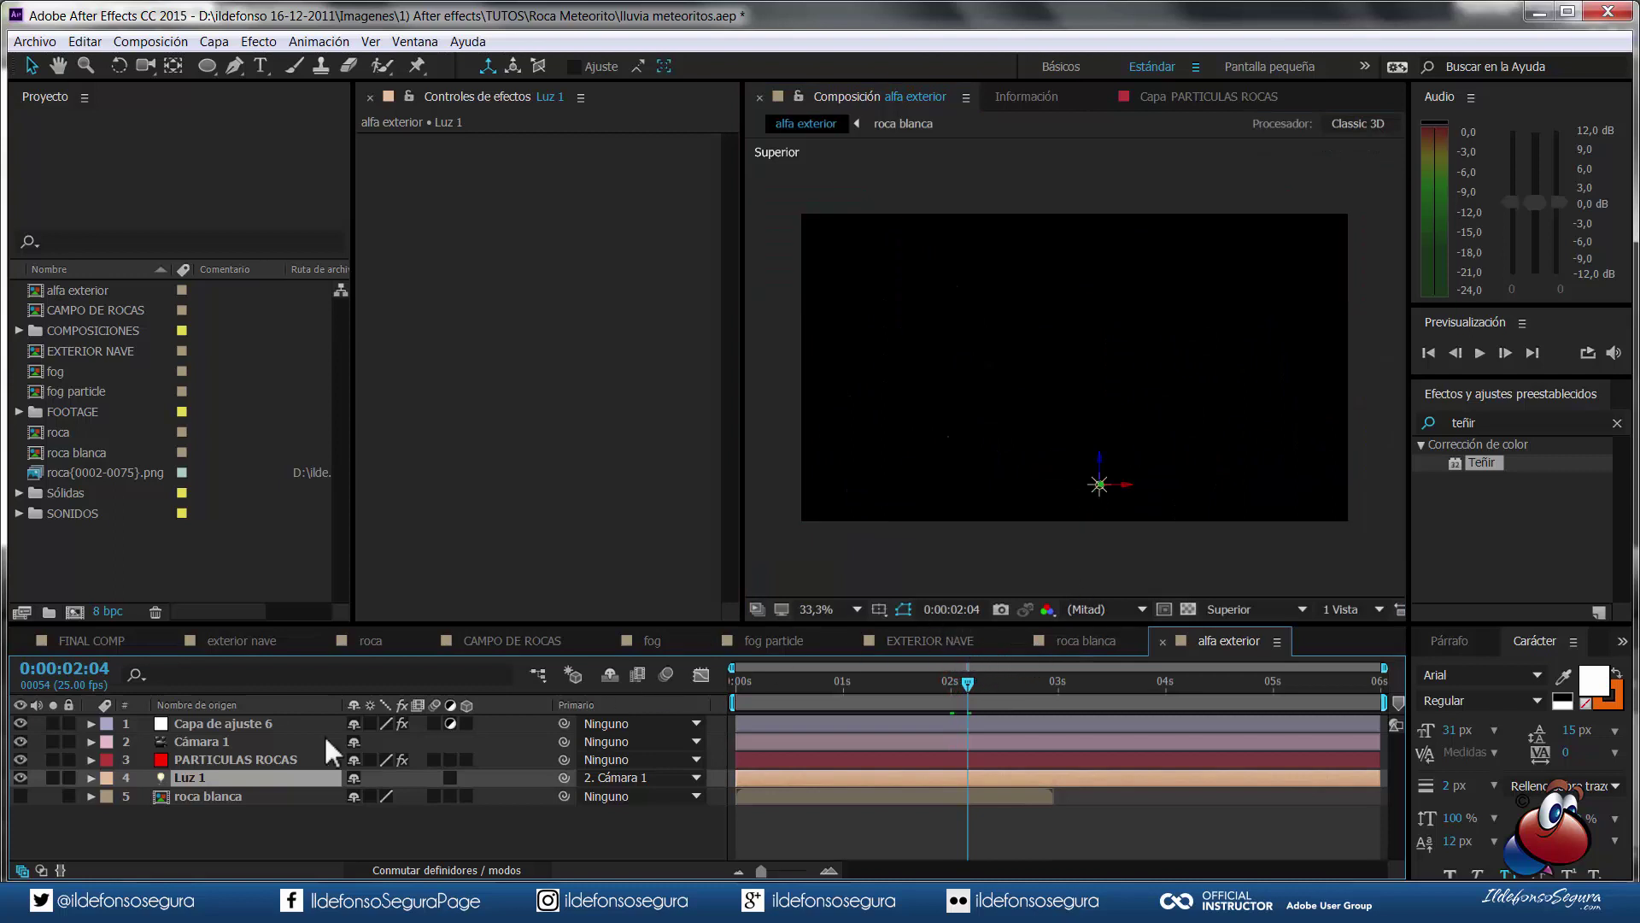
{"action": "left_click", "coordinate": [250, 742]}
{"action": "key", "text": "comma"}
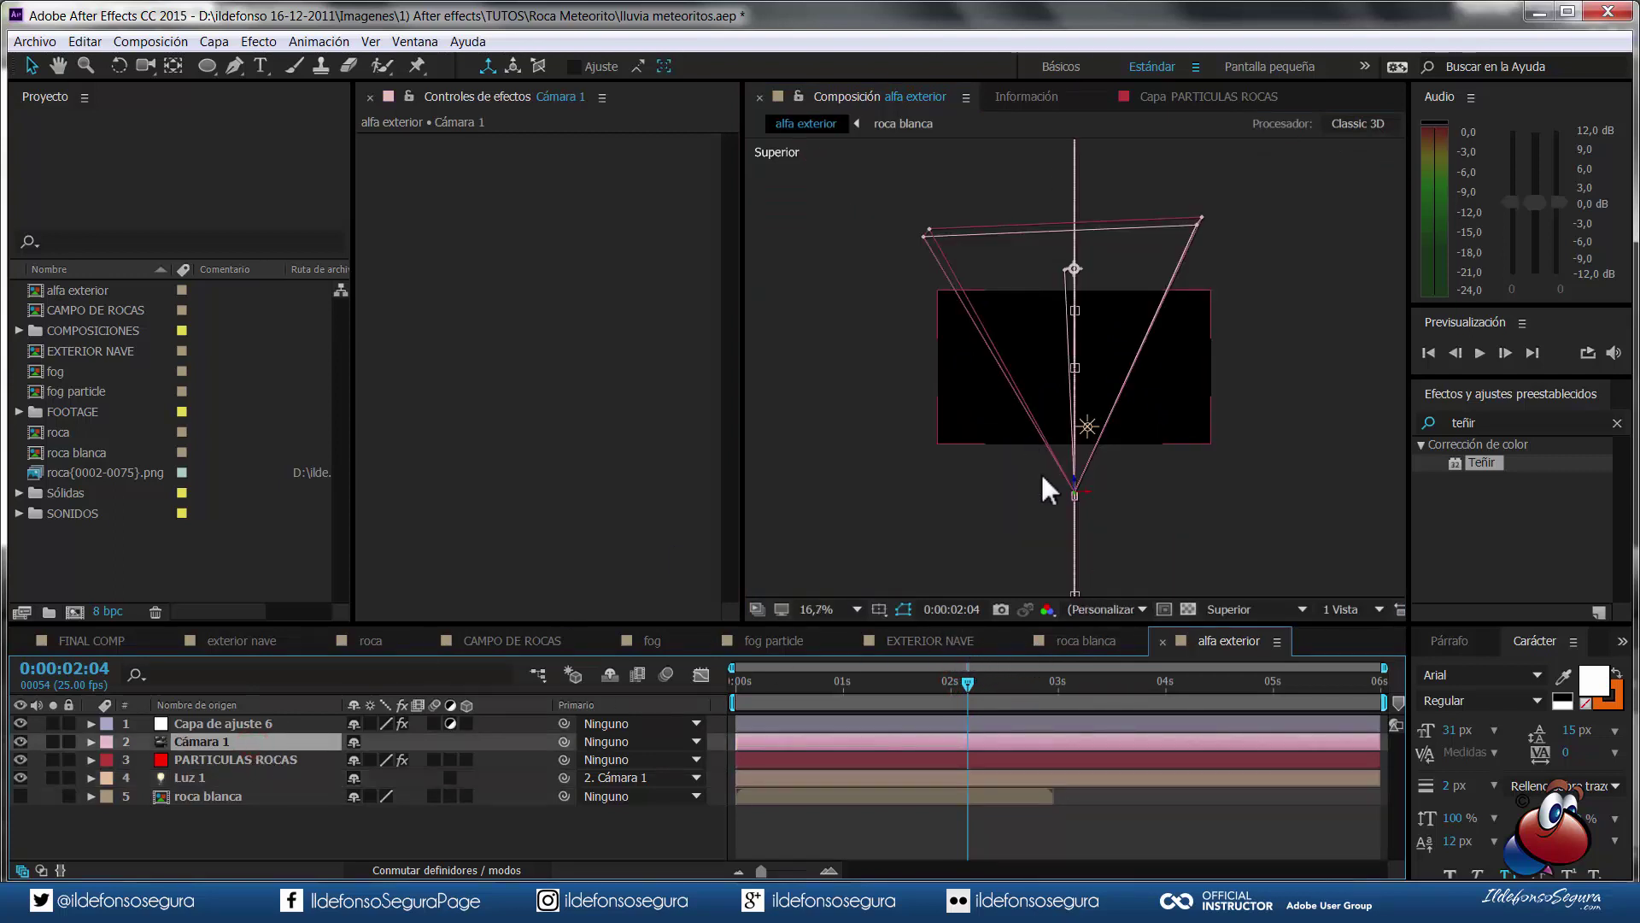
{"action": "mouse_move", "coordinate": [967, 680]}
{"action": "left_mouse_down"}
{"action": "mouse_move", "coordinate": [1111, 680]}
{"action": "mouse_move", "coordinate": [803, 656]}
{"action": "mouse_move", "coordinate": [964, 653]}
{"action": "left_mouse_up"}
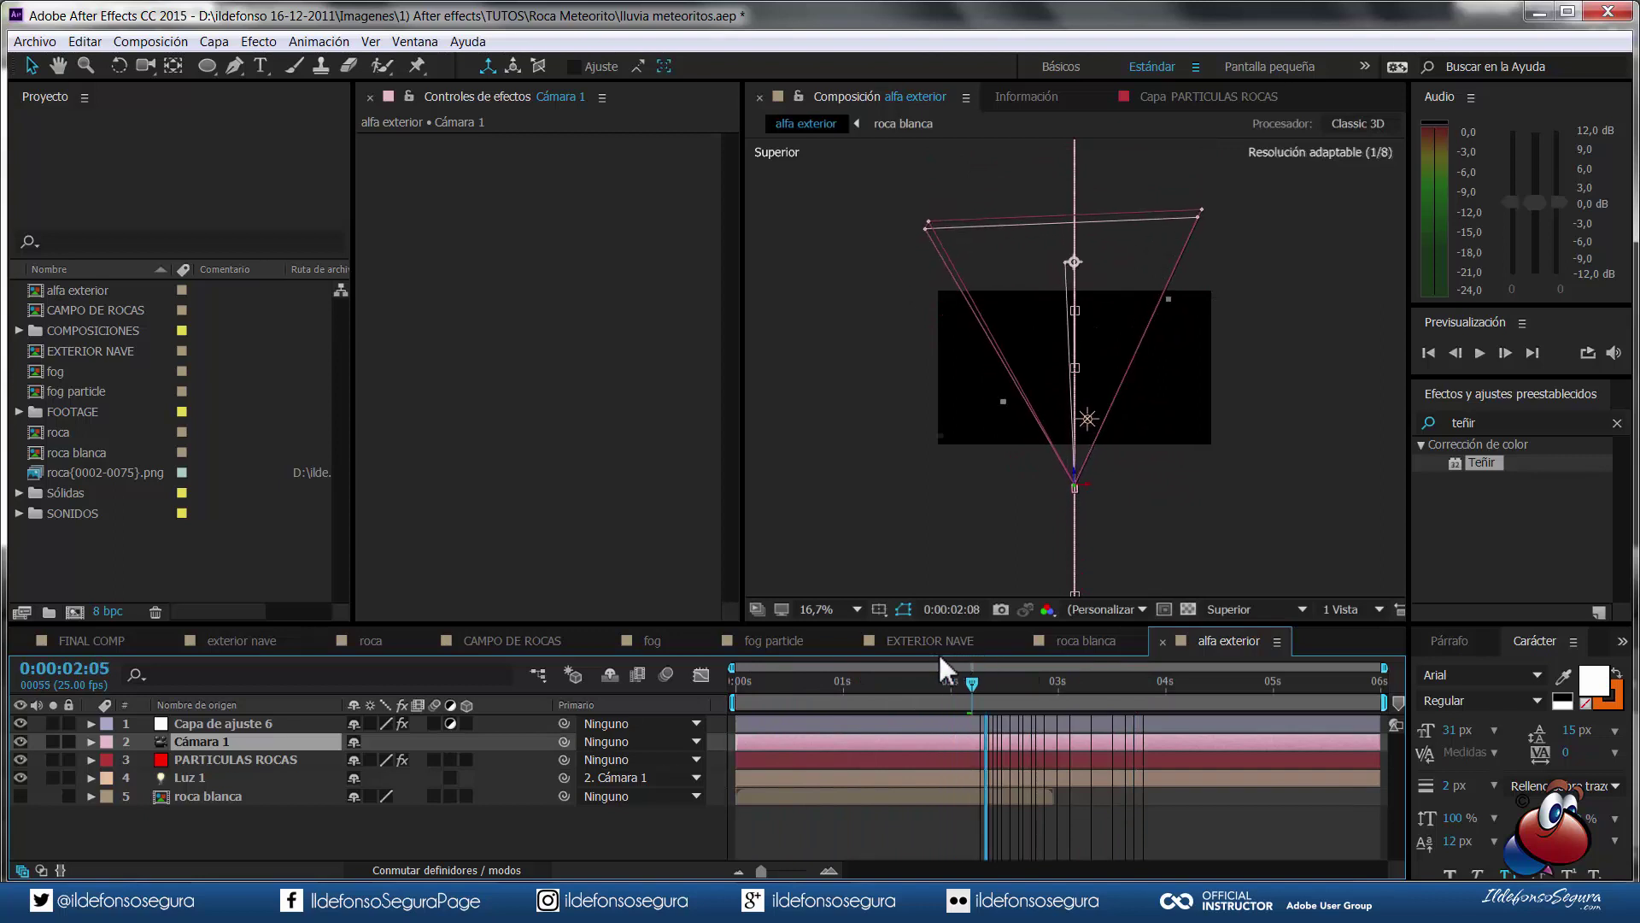
{"action": "left_click_drag", "start_coordinate": [964, 653], "coordinate": [912, 656]}
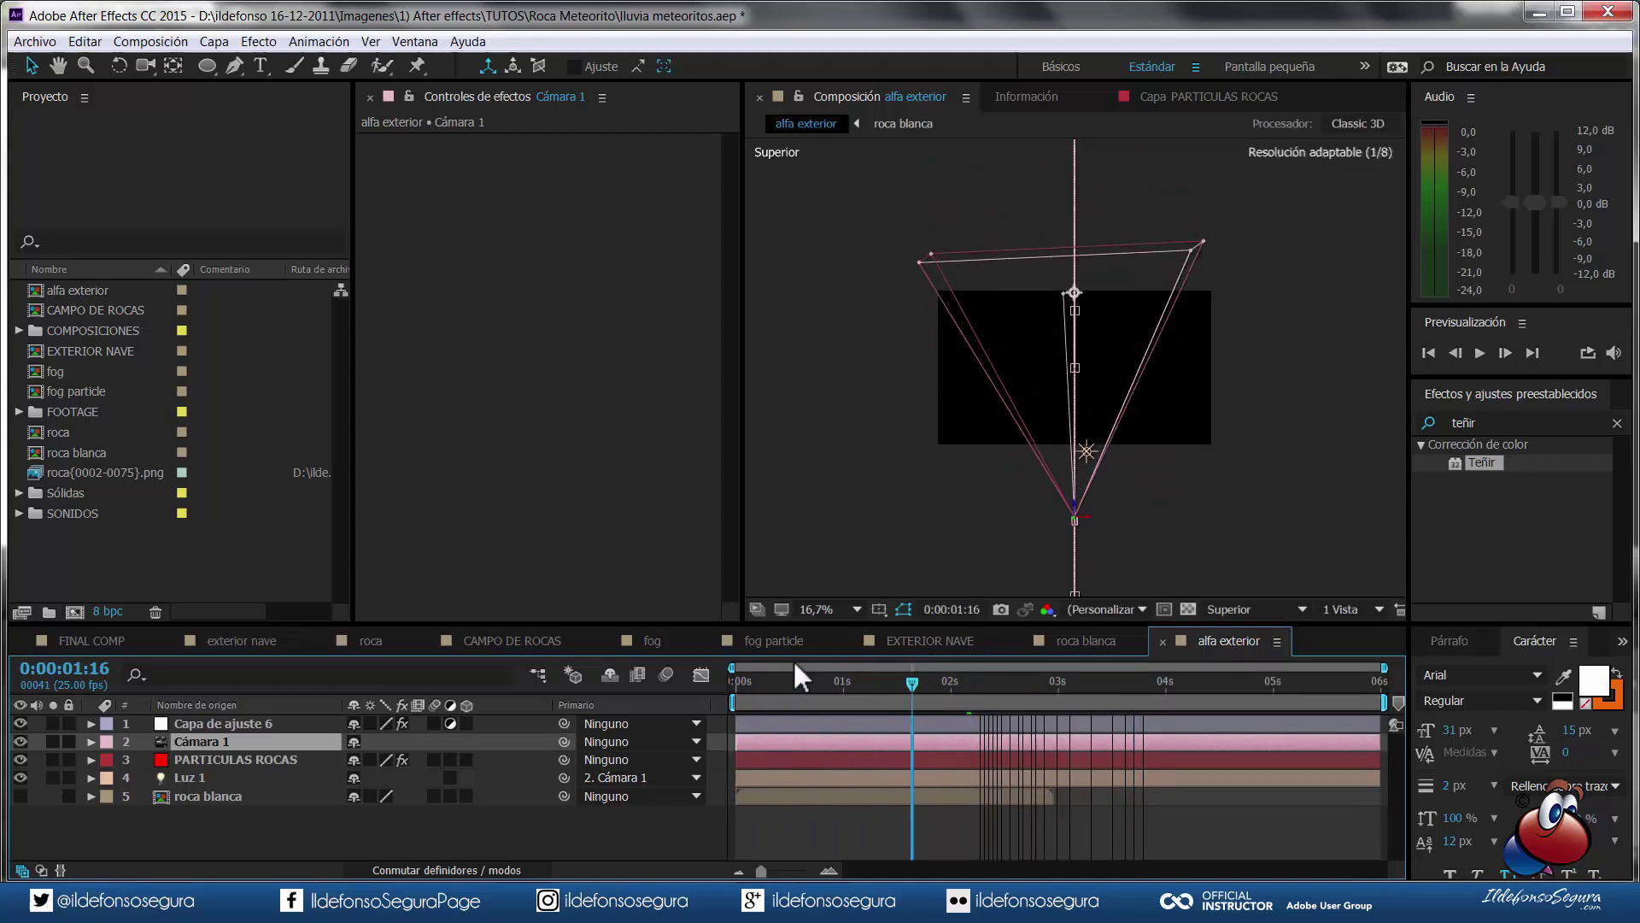
- Set Luz 1's Position to 0, 0, 0
{"action": "left_click", "coordinate": [202, 776]}
{"action": "key", "text": "p"}
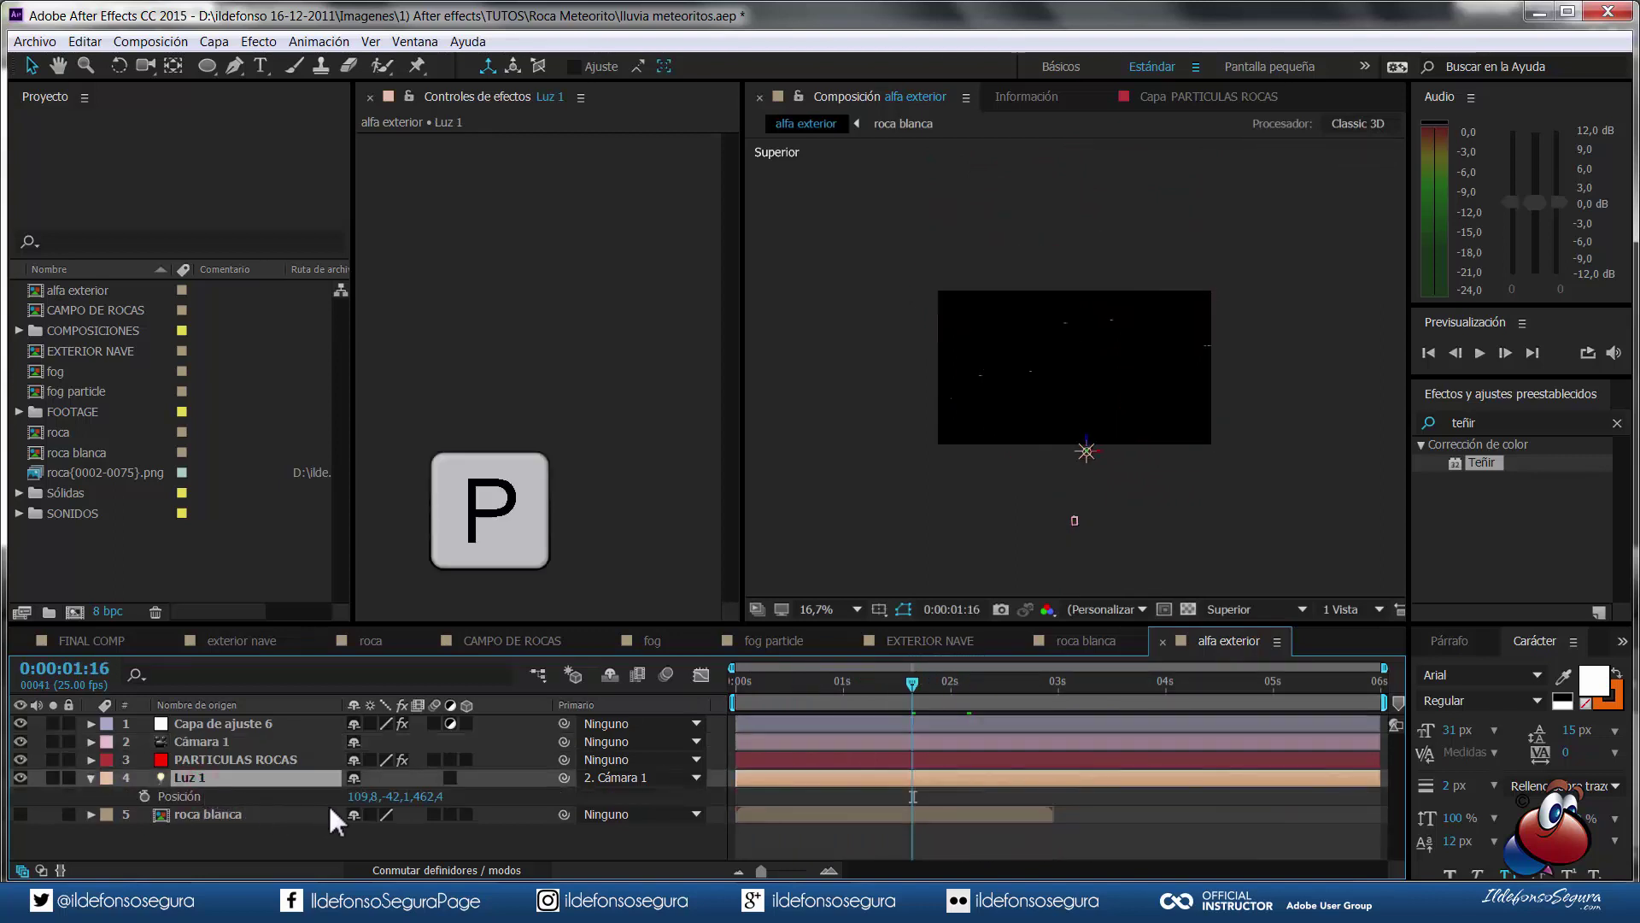
{"action": "left_click", "coordinate": [363, 796]}
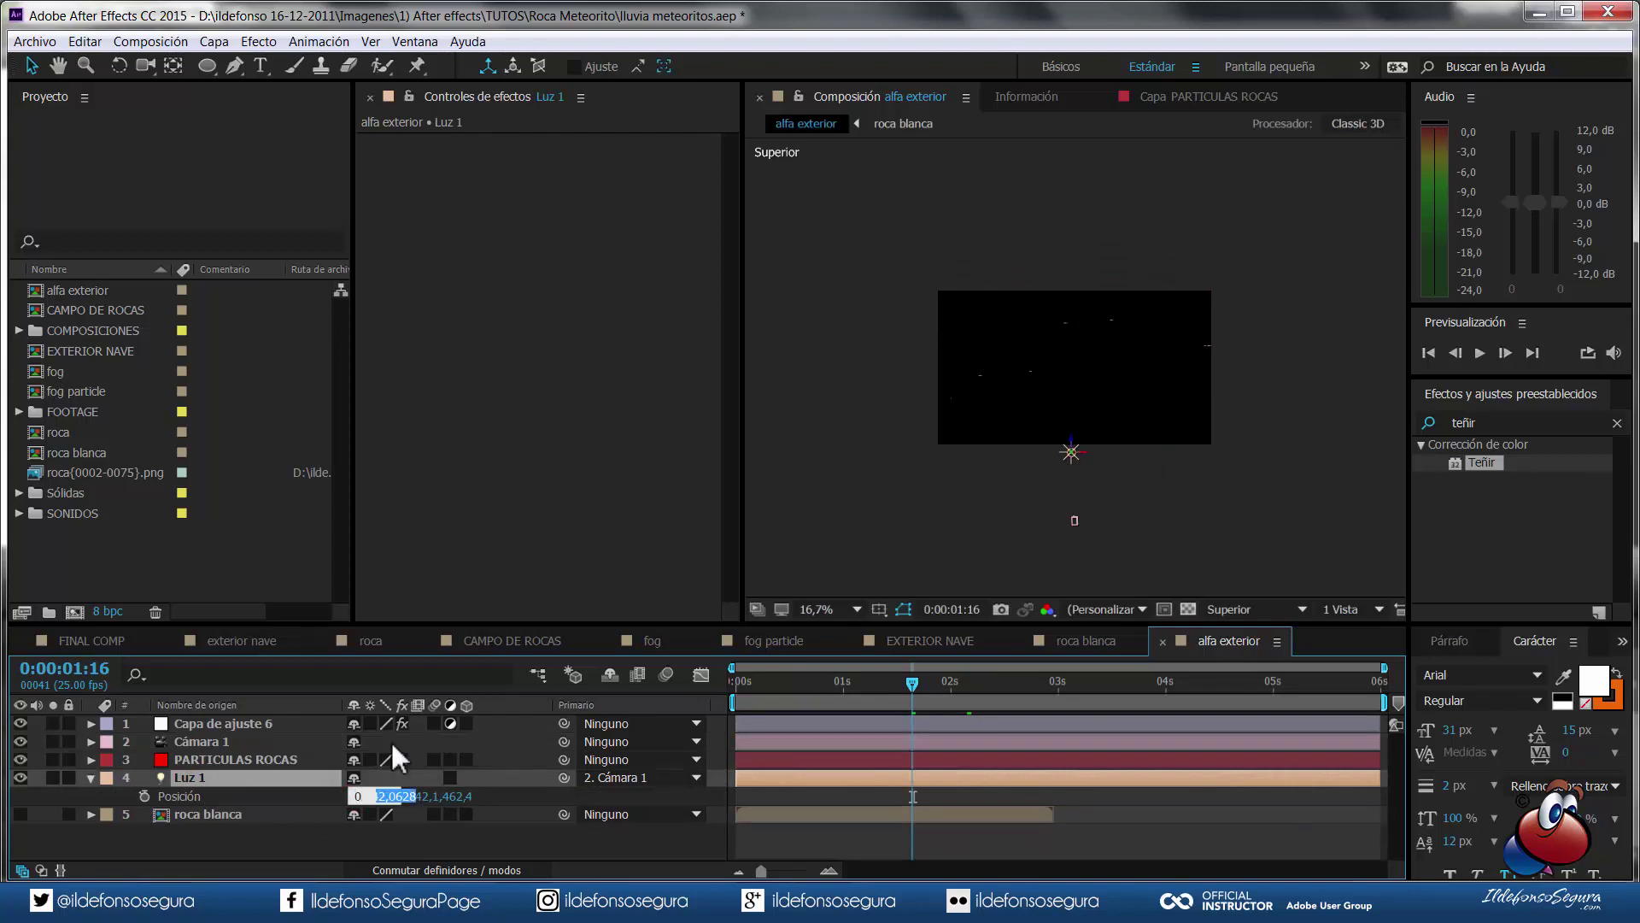
{"action": "key", "text": "Tab"}
{"action": "type", "text": "0"}
{"action": "key", "text": "Tab"}
{"action": "type", "text": "0"}
{"action": "key", "text": "Tab"}
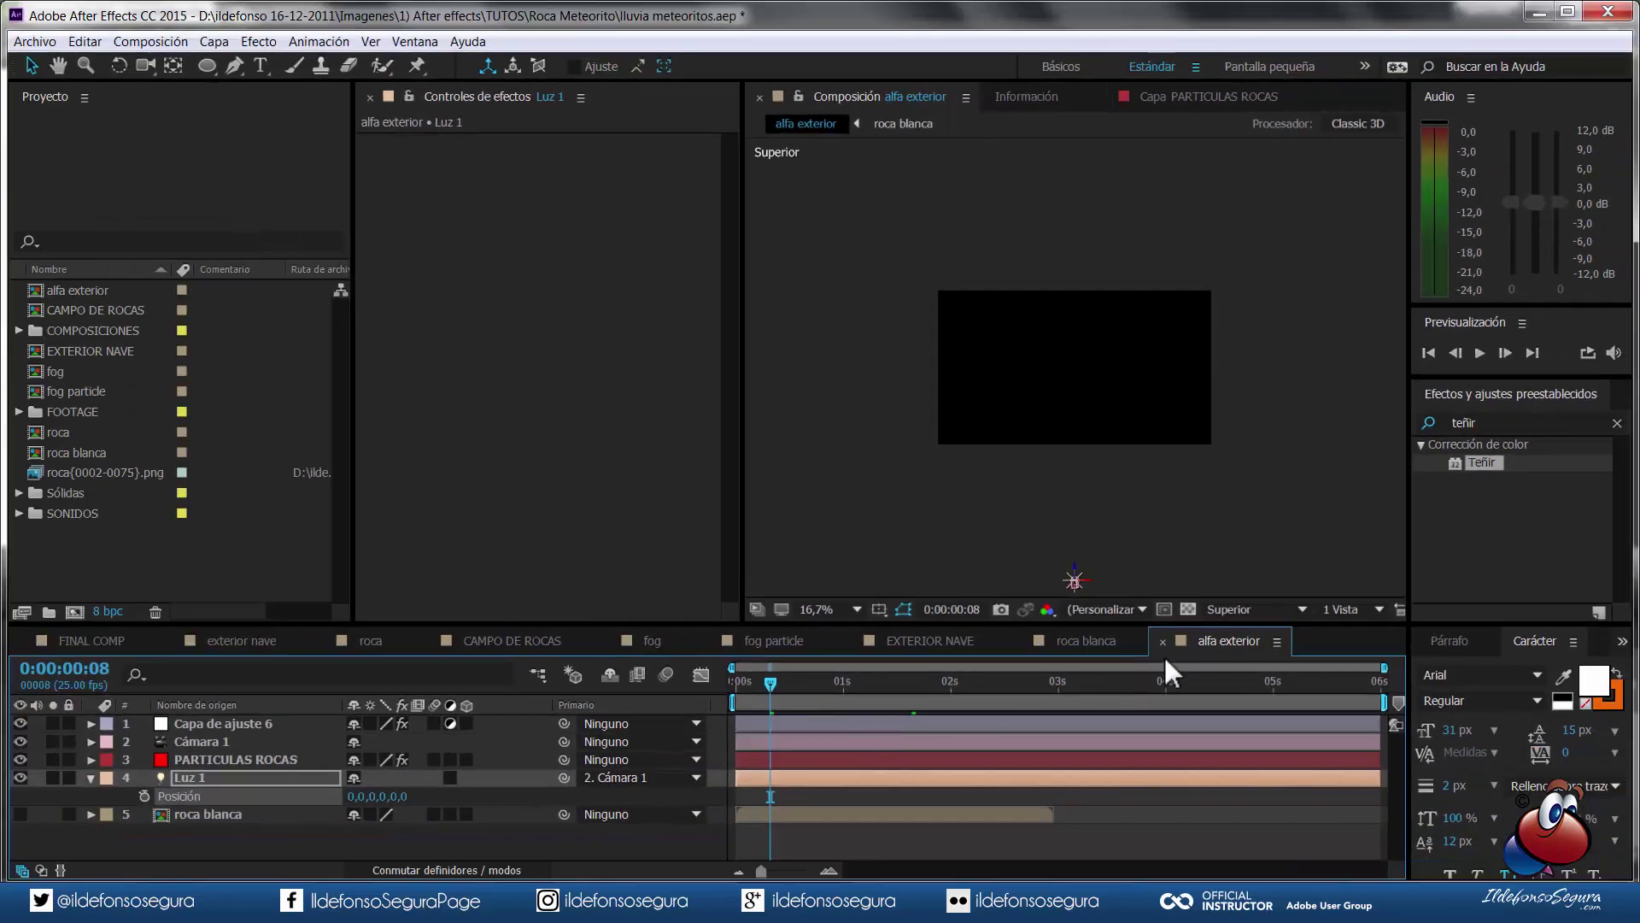
- Back in Active Camera view, turn Particular Shading on for PARTICULAS ROCAS and save
{"action": "left_click", "coordinate": [1213, 609]}
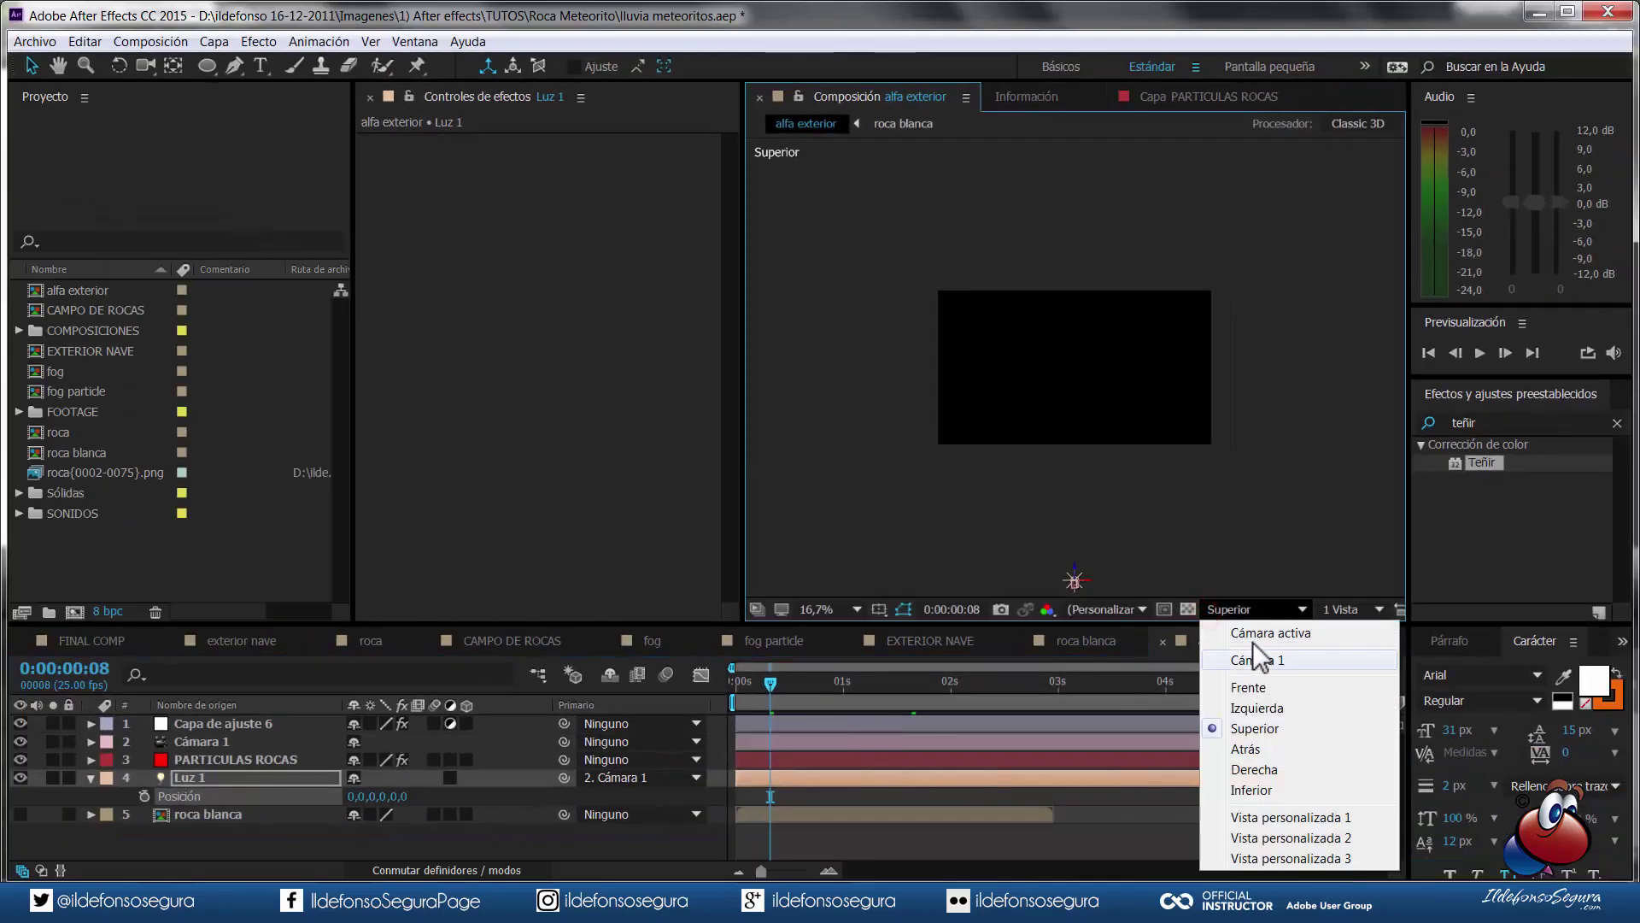
{"action": "left_click", "coordinate": [1254, 632]}
{"action": "key", "text": "period"}
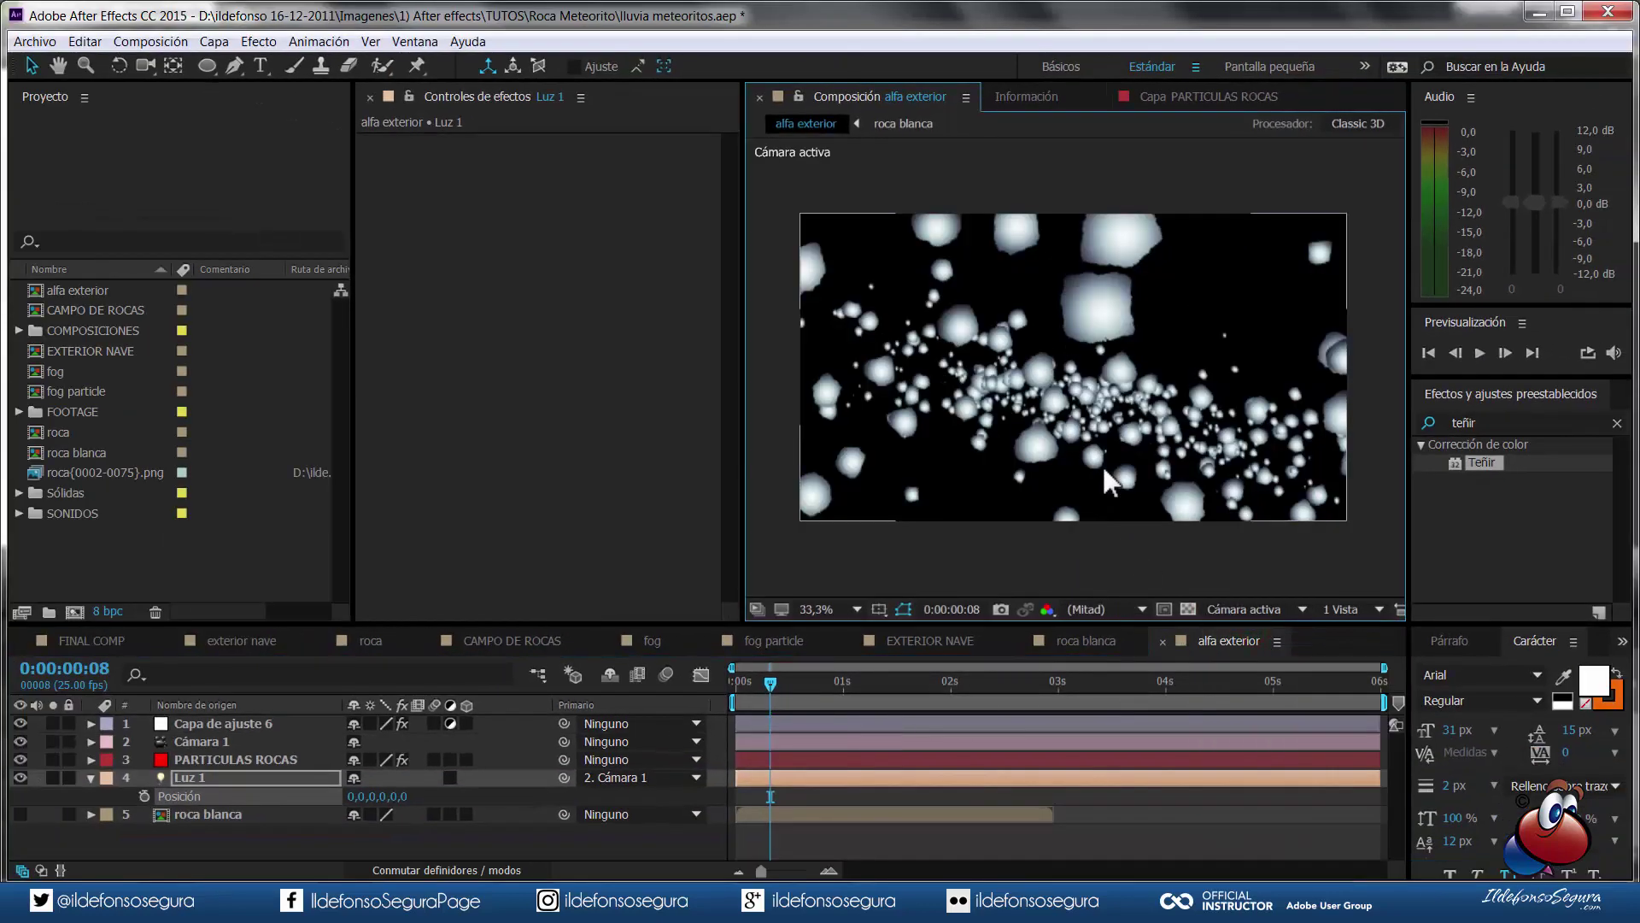
{"action": "left_click", "coordinate": [256, 758]}
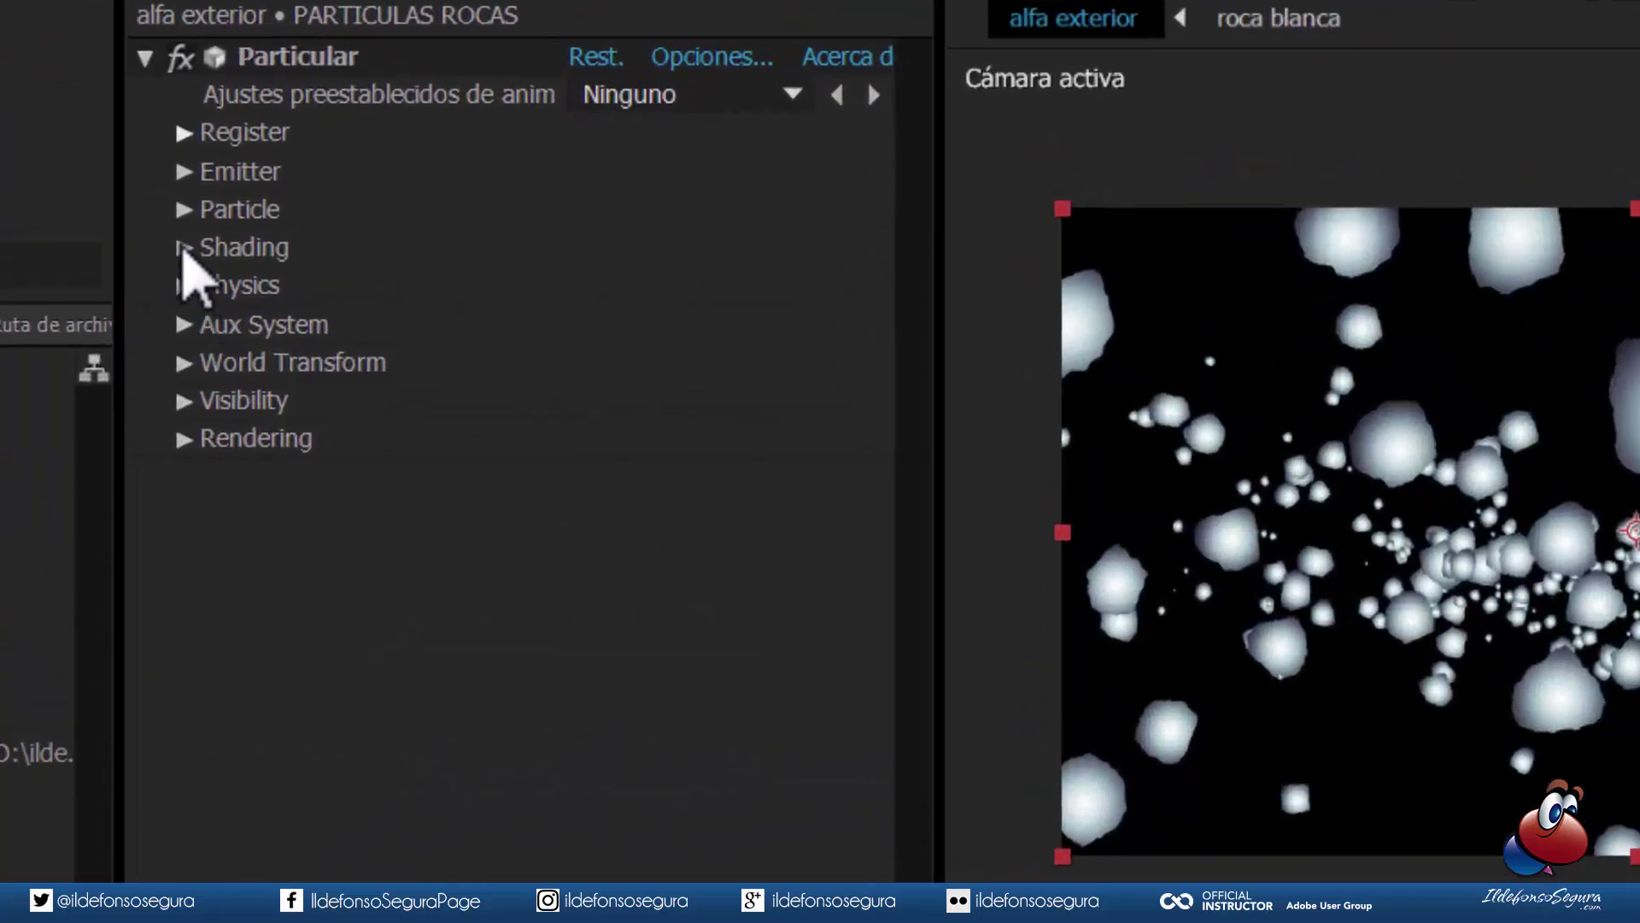
{"action": "left_click", "coordinate": [184, 248]}
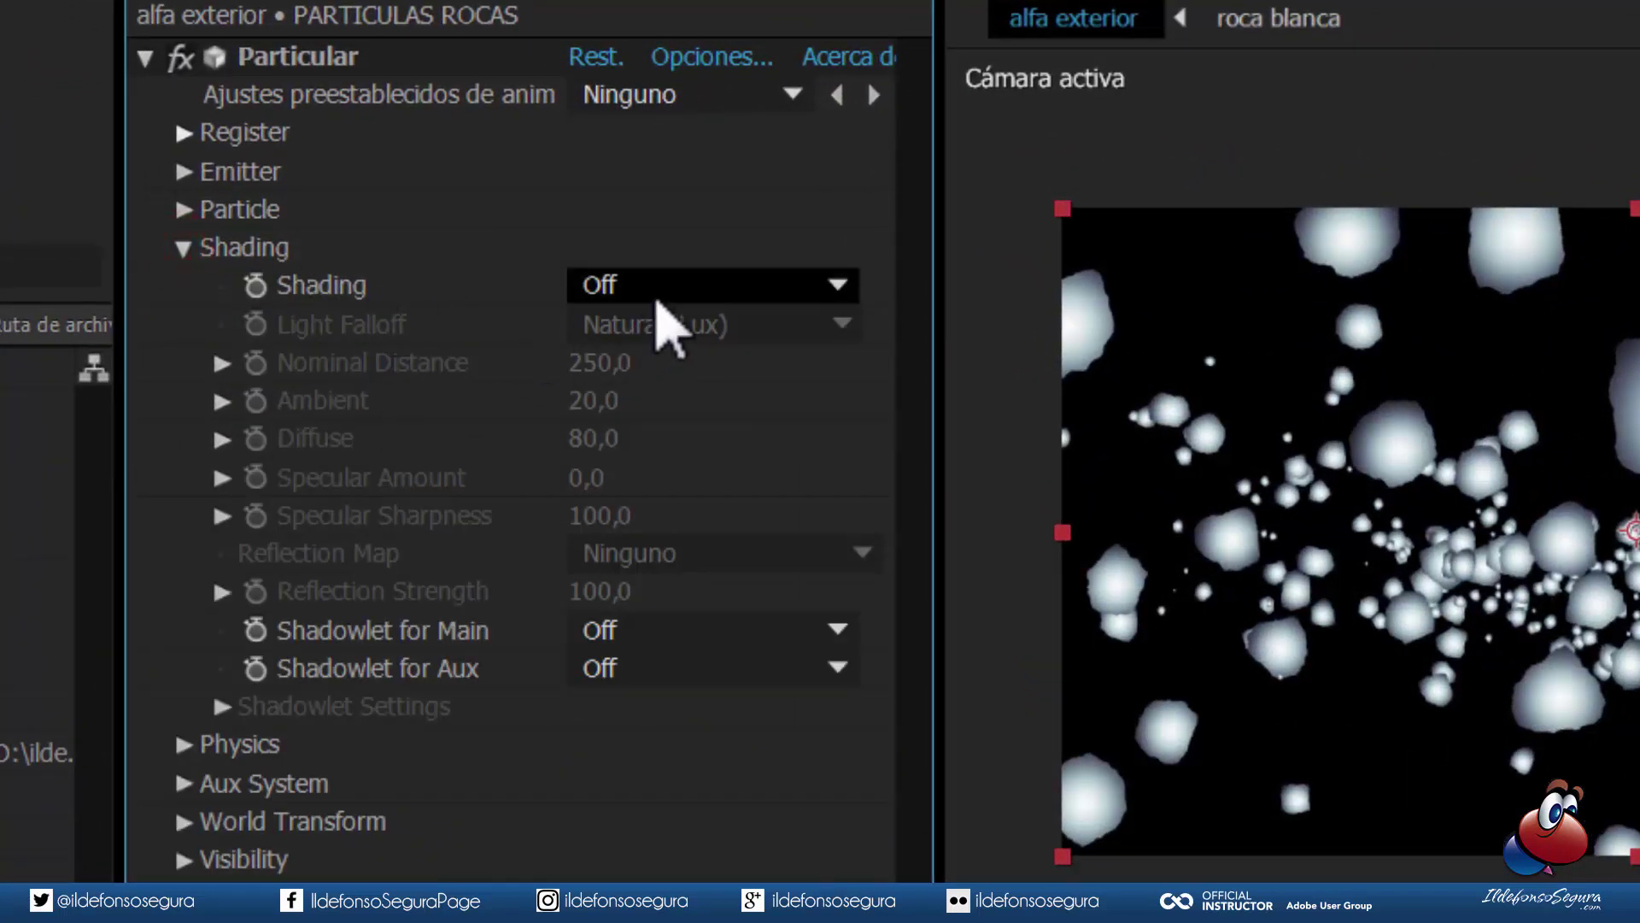
{"action": "left_click", "coordinate": [656, 284]}
{"action": "left_click", "coordinate": [674, 374]}
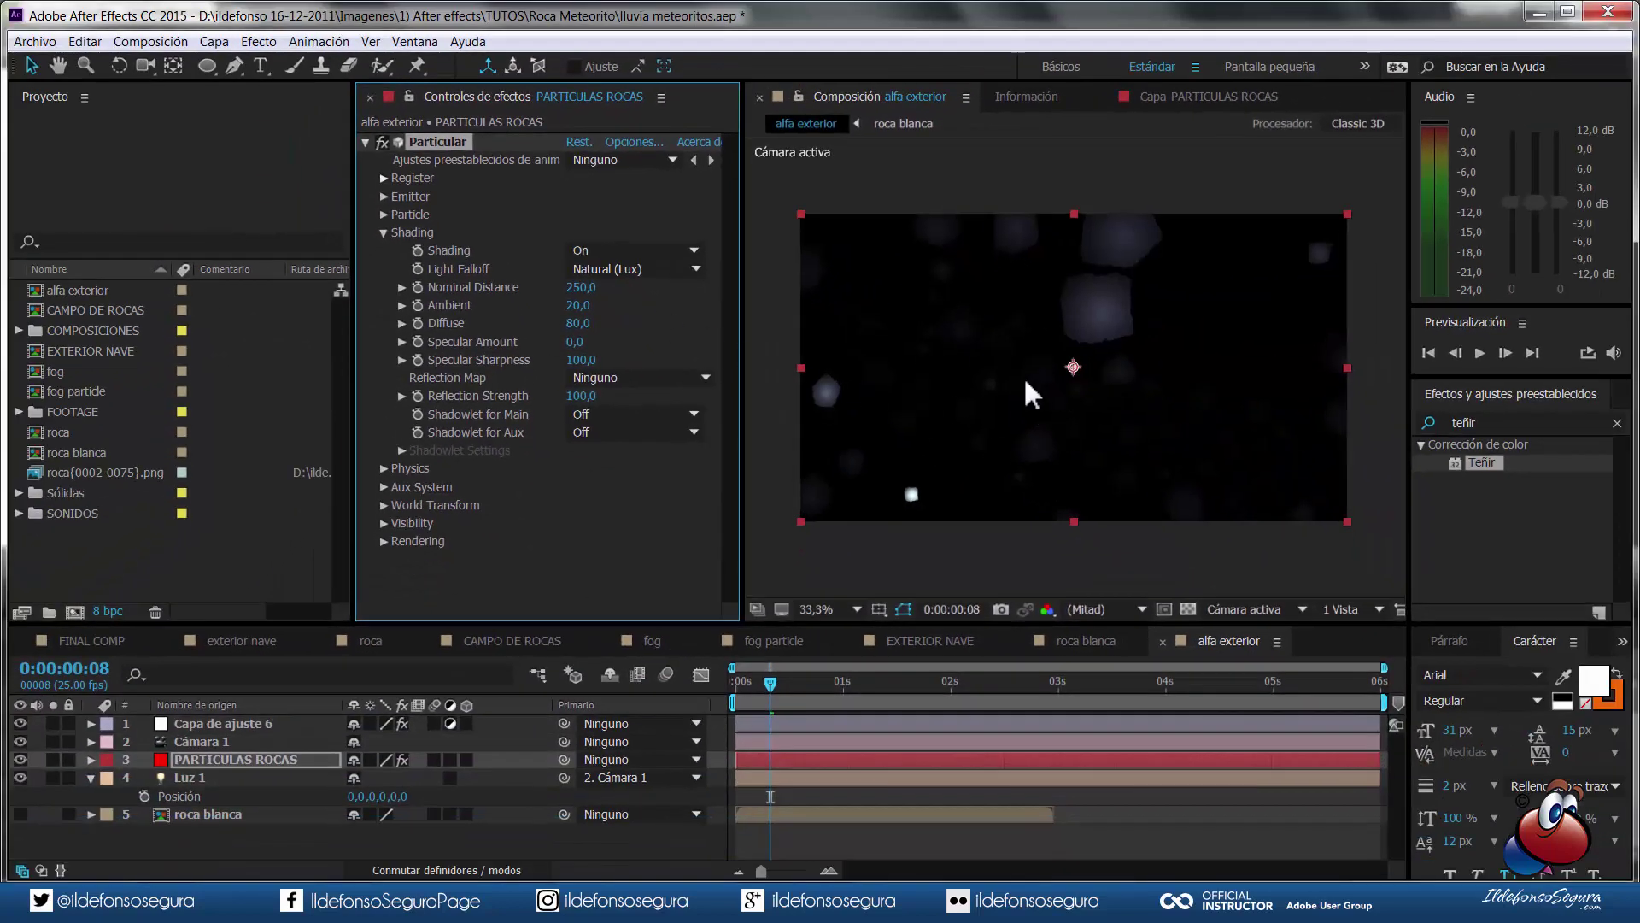
{"action": "key", "text": "ctrl+s"}
- Set Shading Nominal Distance to 450 and Diffuse to 250, then scrub to check
{"action": "left_click", "coordinate": [585, 287]}
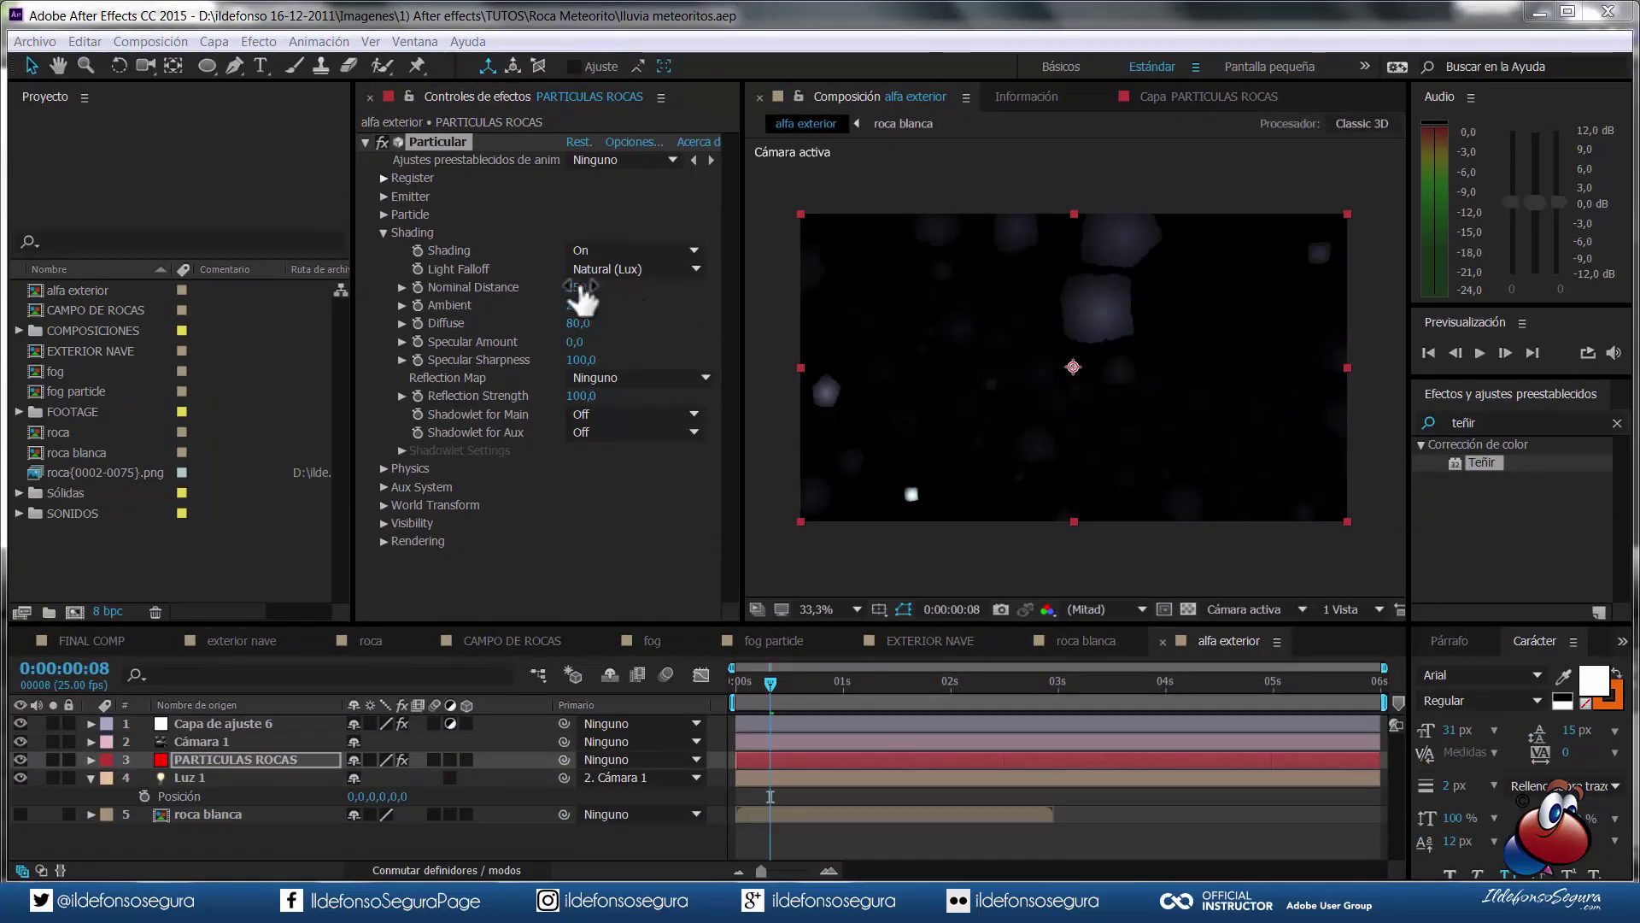
{"action": "type", "text": "450"}
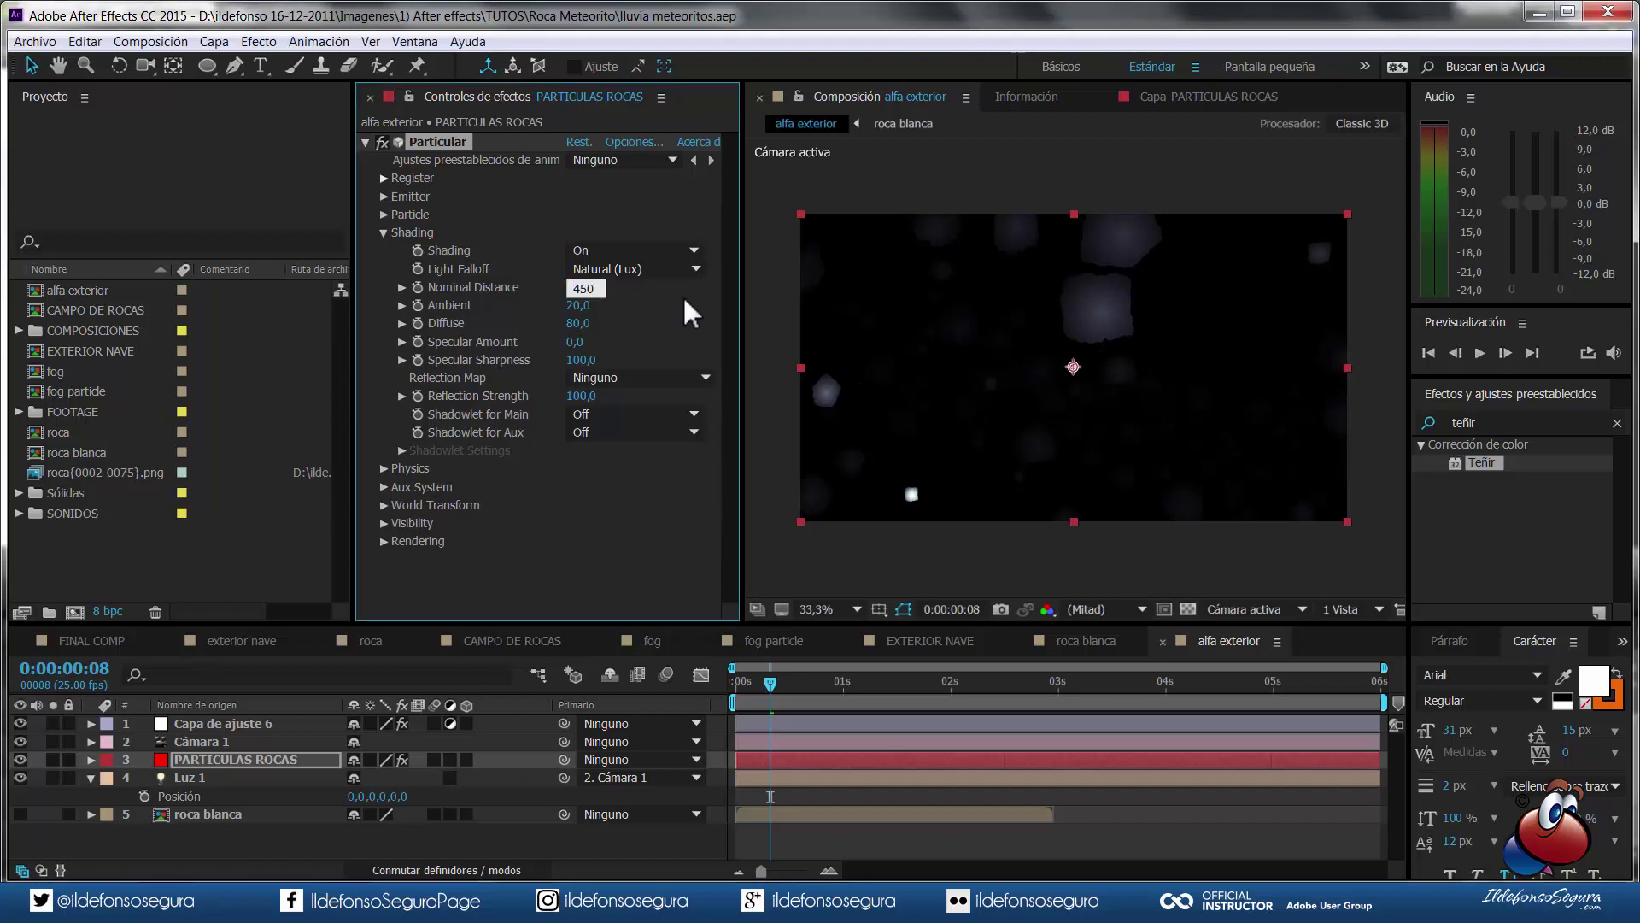
{"action": "key", "text": "Tab"}
{"action": "key", "text": "Tab"}
{"action": "type", "text": "2"}
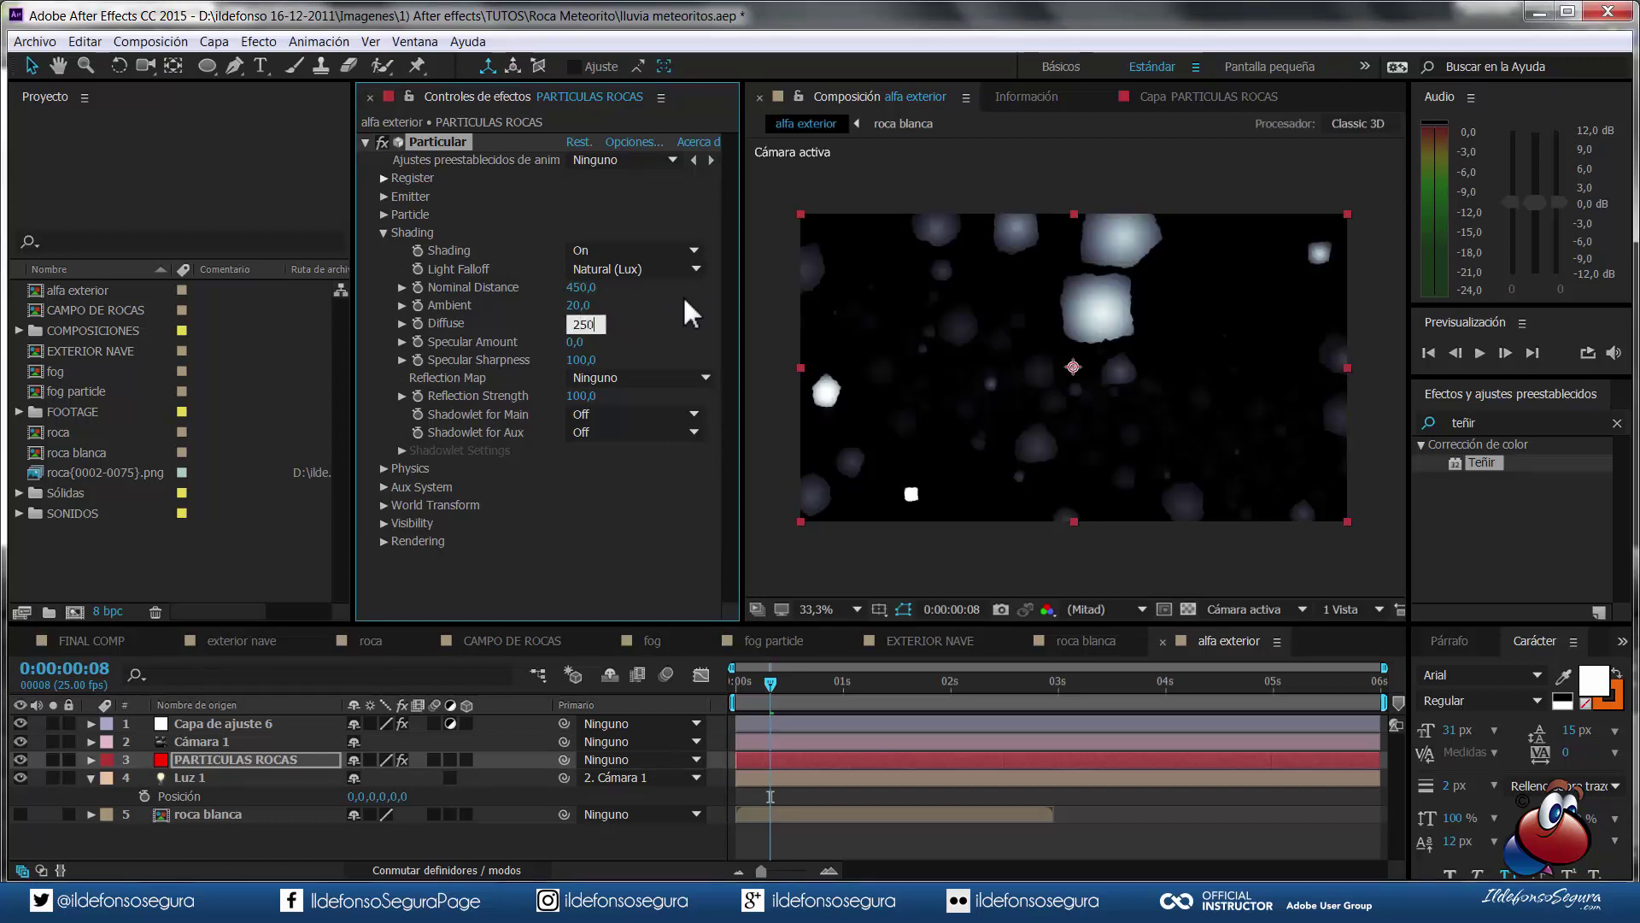
{"action": "type", "text": "50"}
{"action": "key", "text": "Tab"}
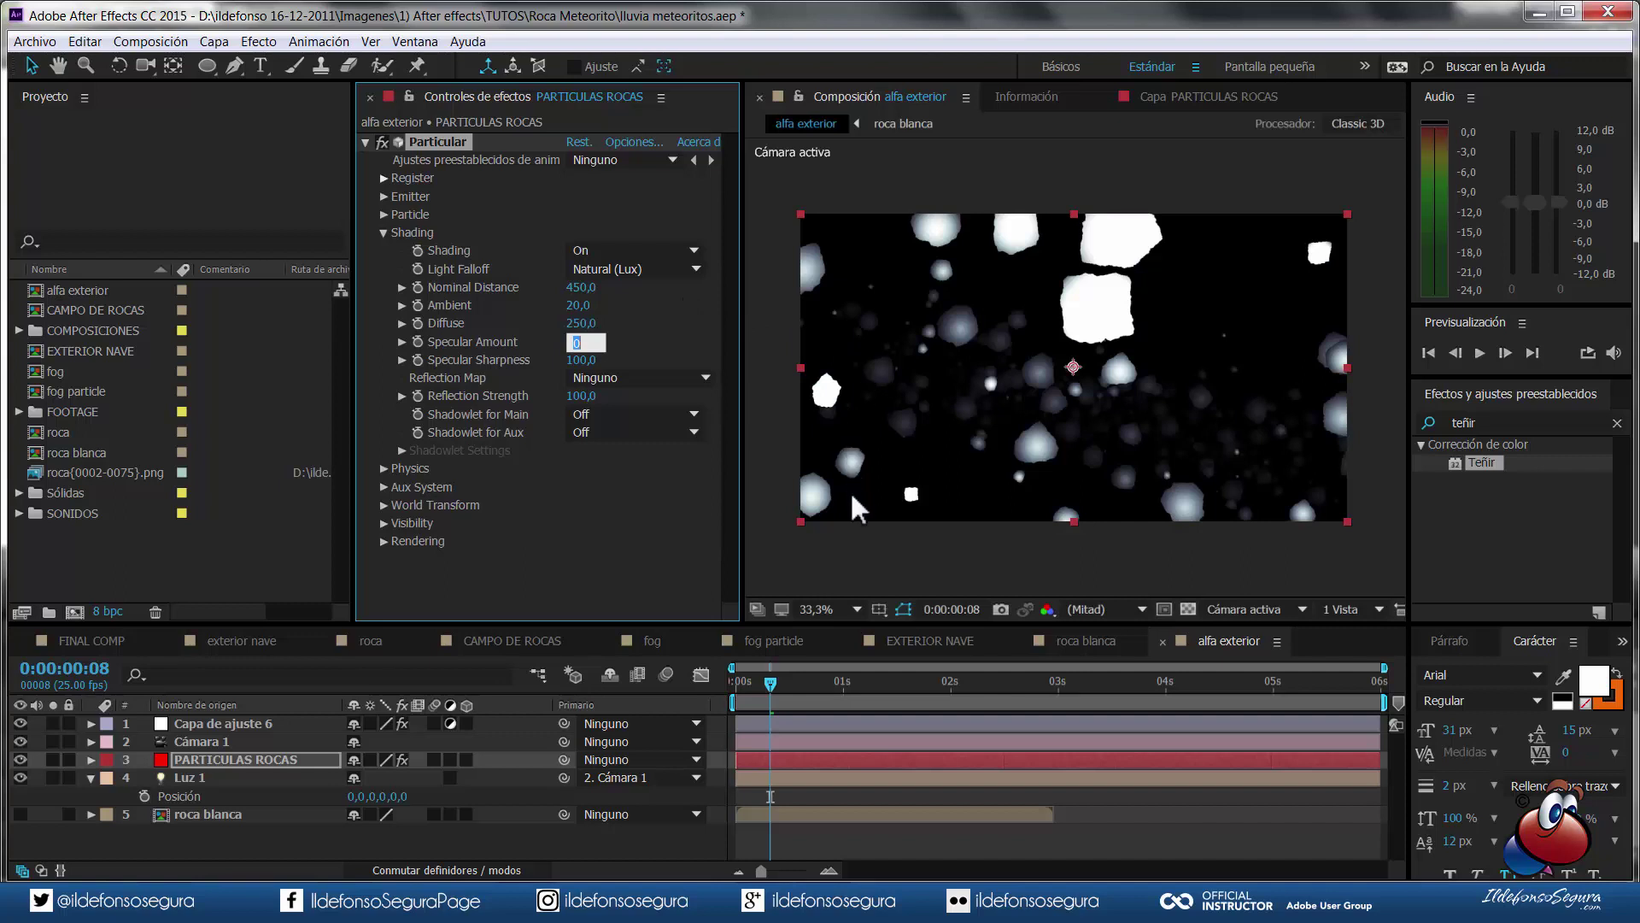
{"action": "mouse_move", "coordinate": [769, 685]}
{"action": "left_mouse_down"}
{"action": "mouse_move", "coordinate": [725, 684]}
{"action": "mouse_move", "coordinate": [972, 639]}
{"action": "left_mouse_up"}
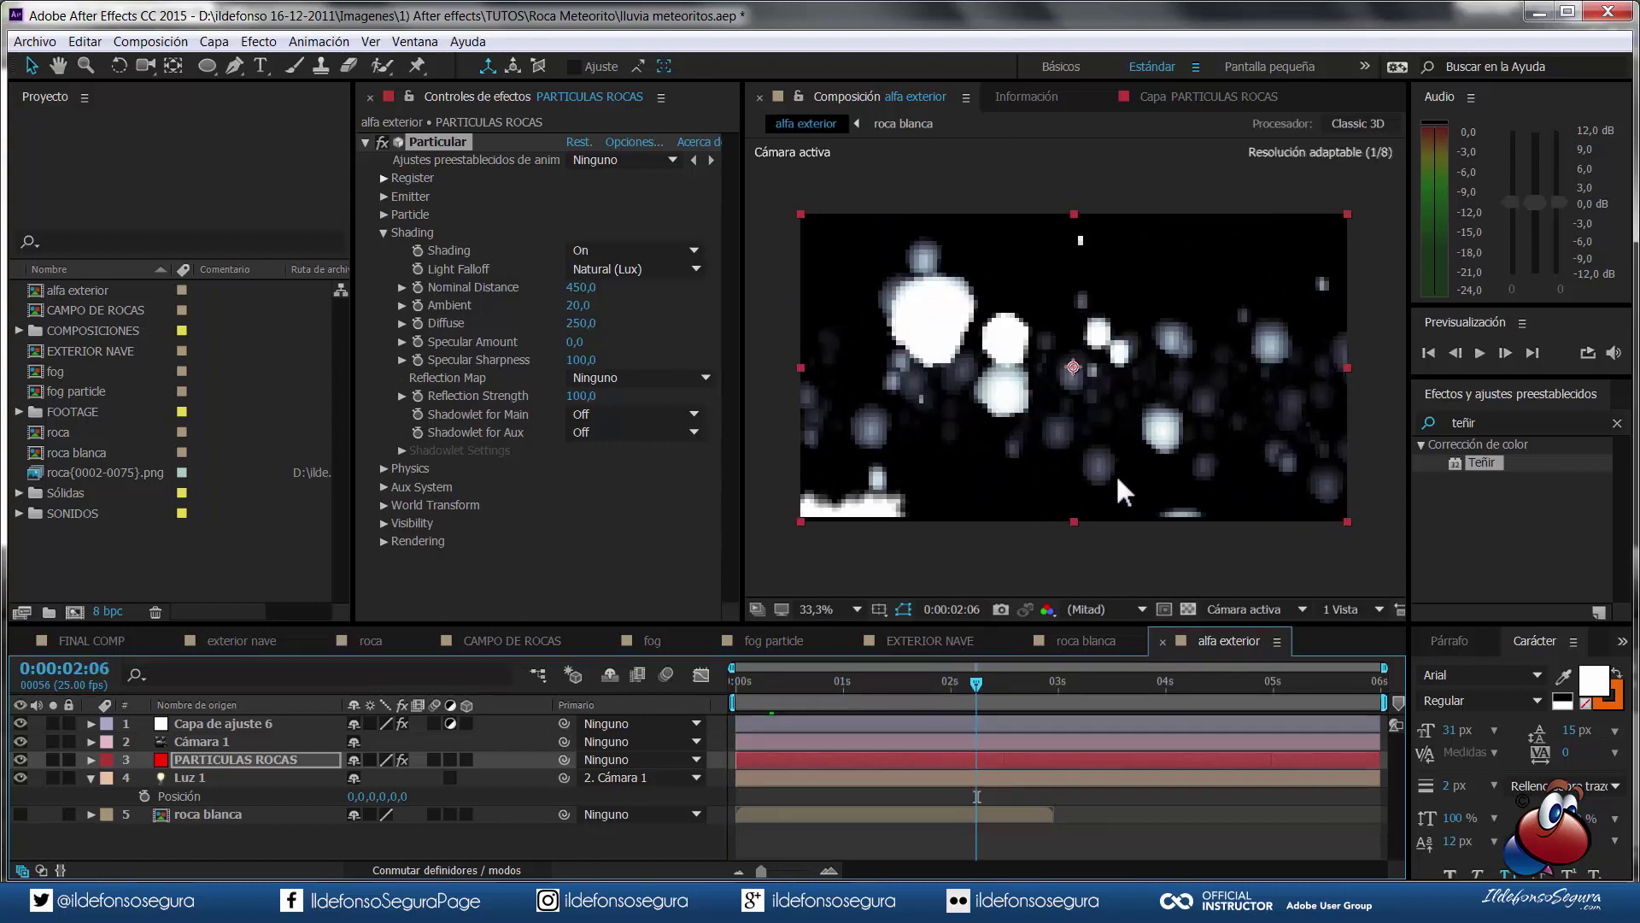
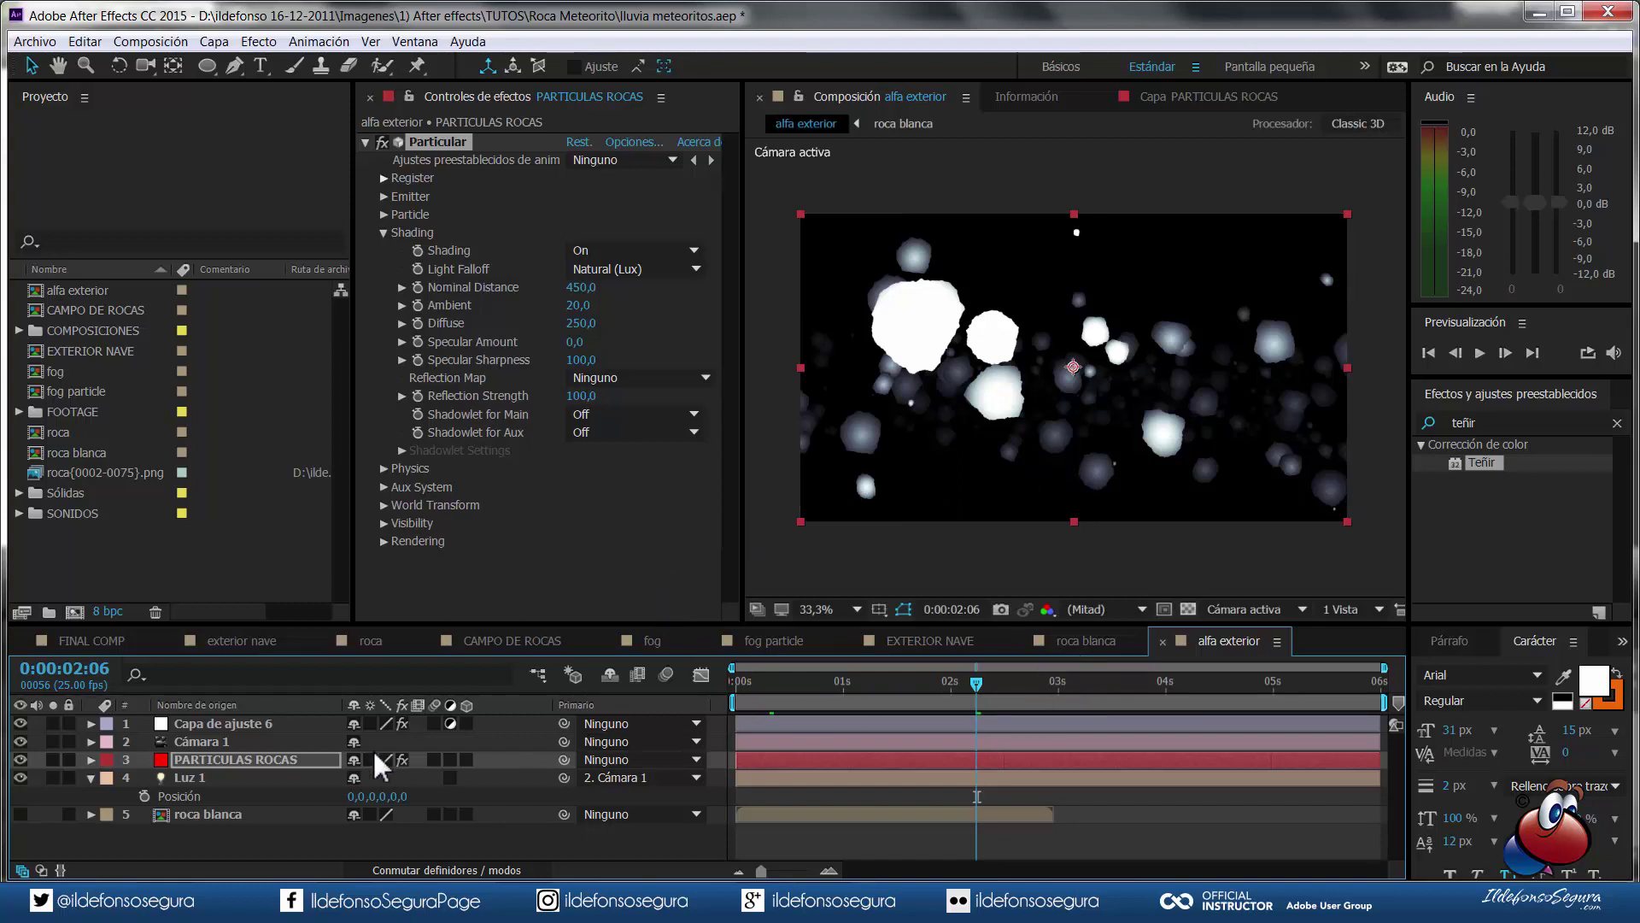
- Collapse Luz 1's properties and switch to the EXTERIOR NAVE composition timeline
{"action": "left_click", "coordinate": [88, 778]}
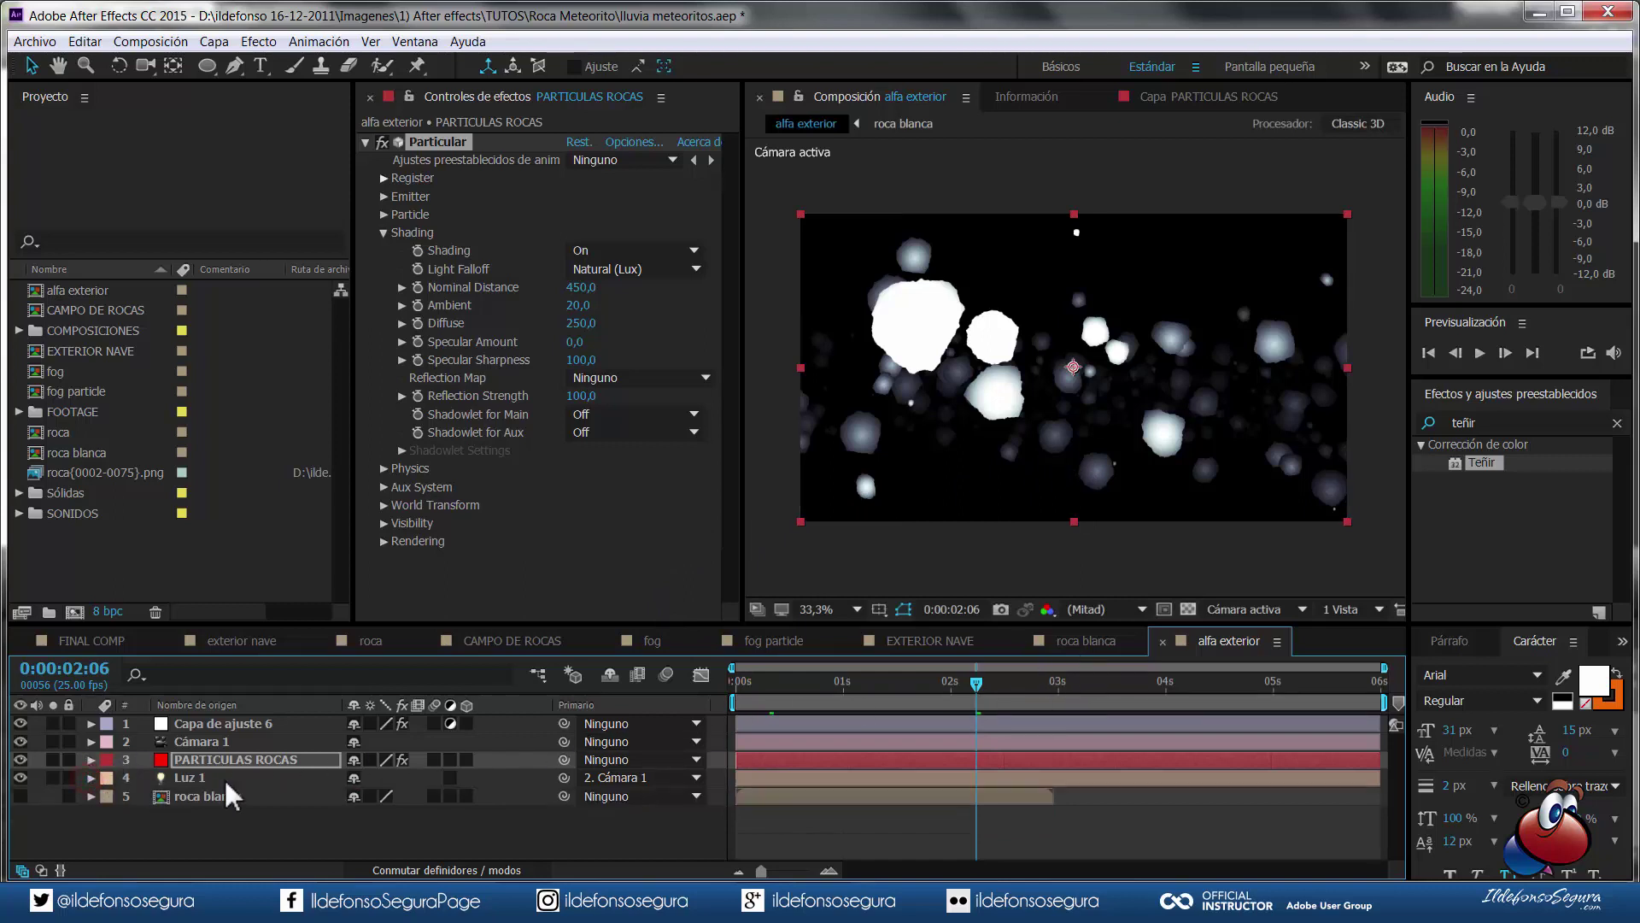
{"action": "left_click", "coordinate": [943, 647]}
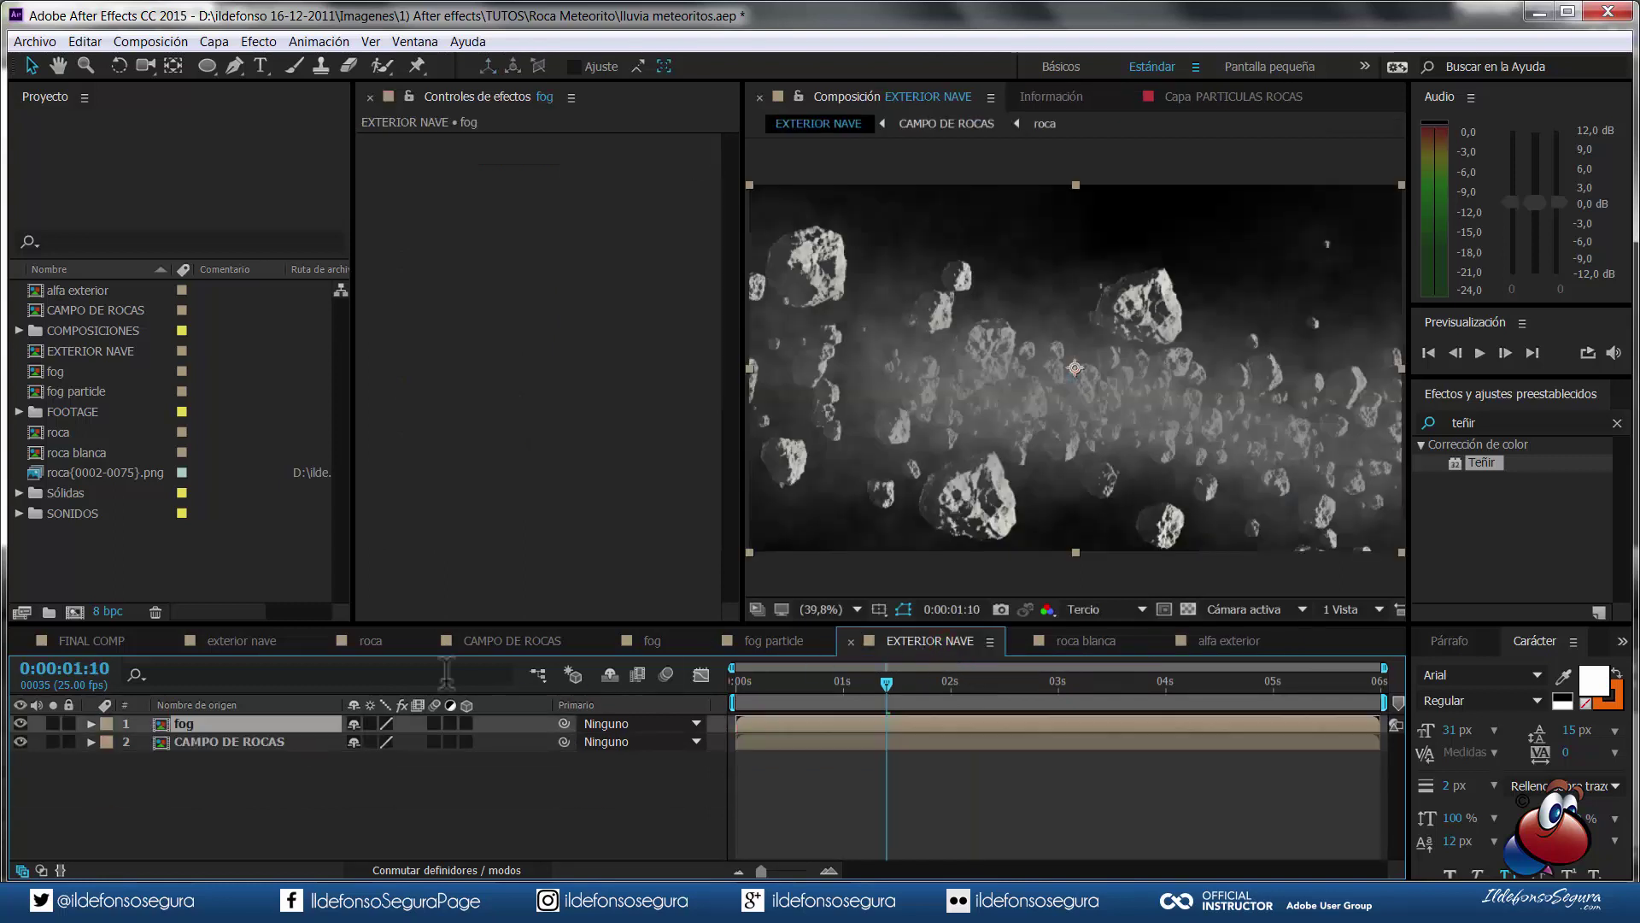
- Add alfa exterior on top and set fog's Track Matte to Luma Inverted 'alfa exterior'
{"action": "left_click_drag", "start_coordinate": [73, 290], "coordinate": [193, 722]}
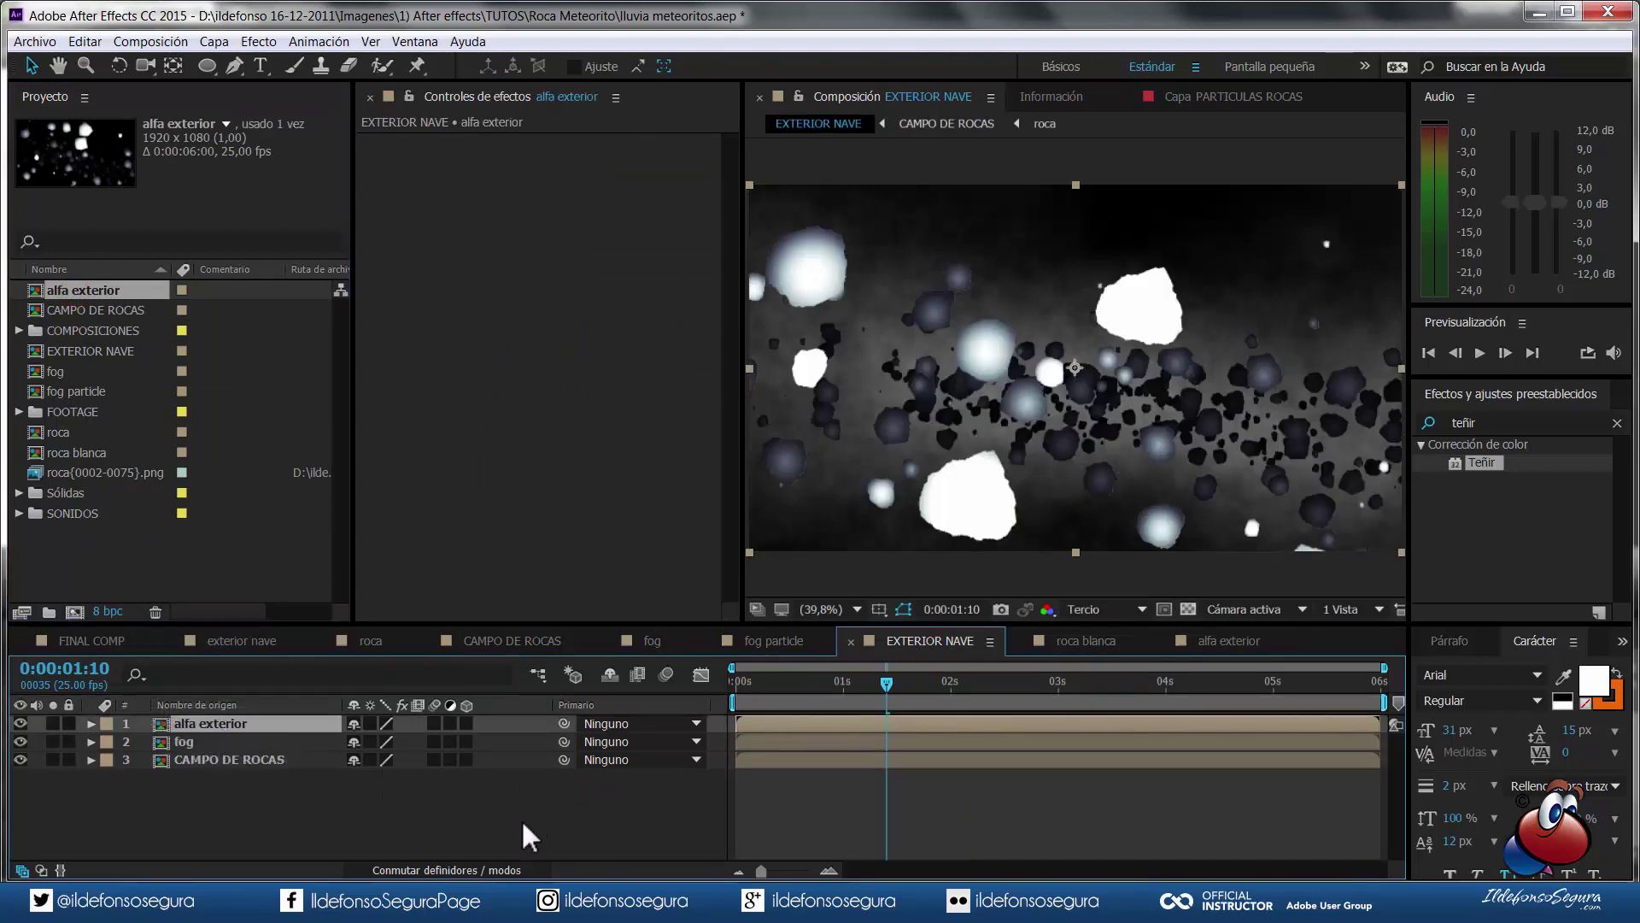
{"action": "left_click", "coordinate": [481, 866]}
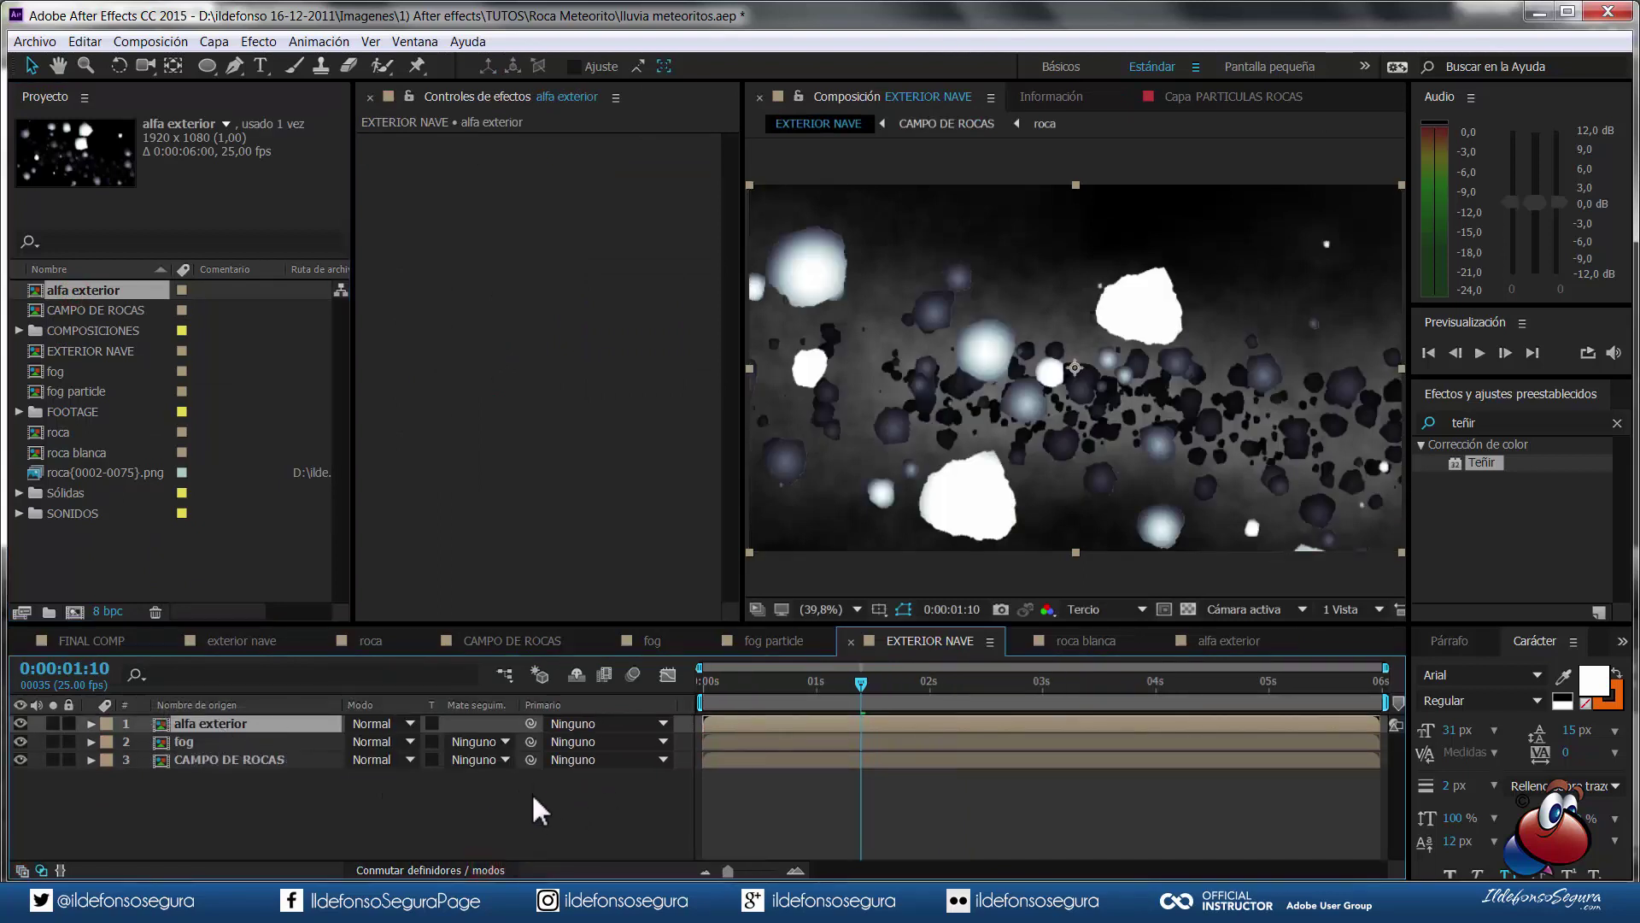
{"action": "left_click", "coordinate": [483, 741]}
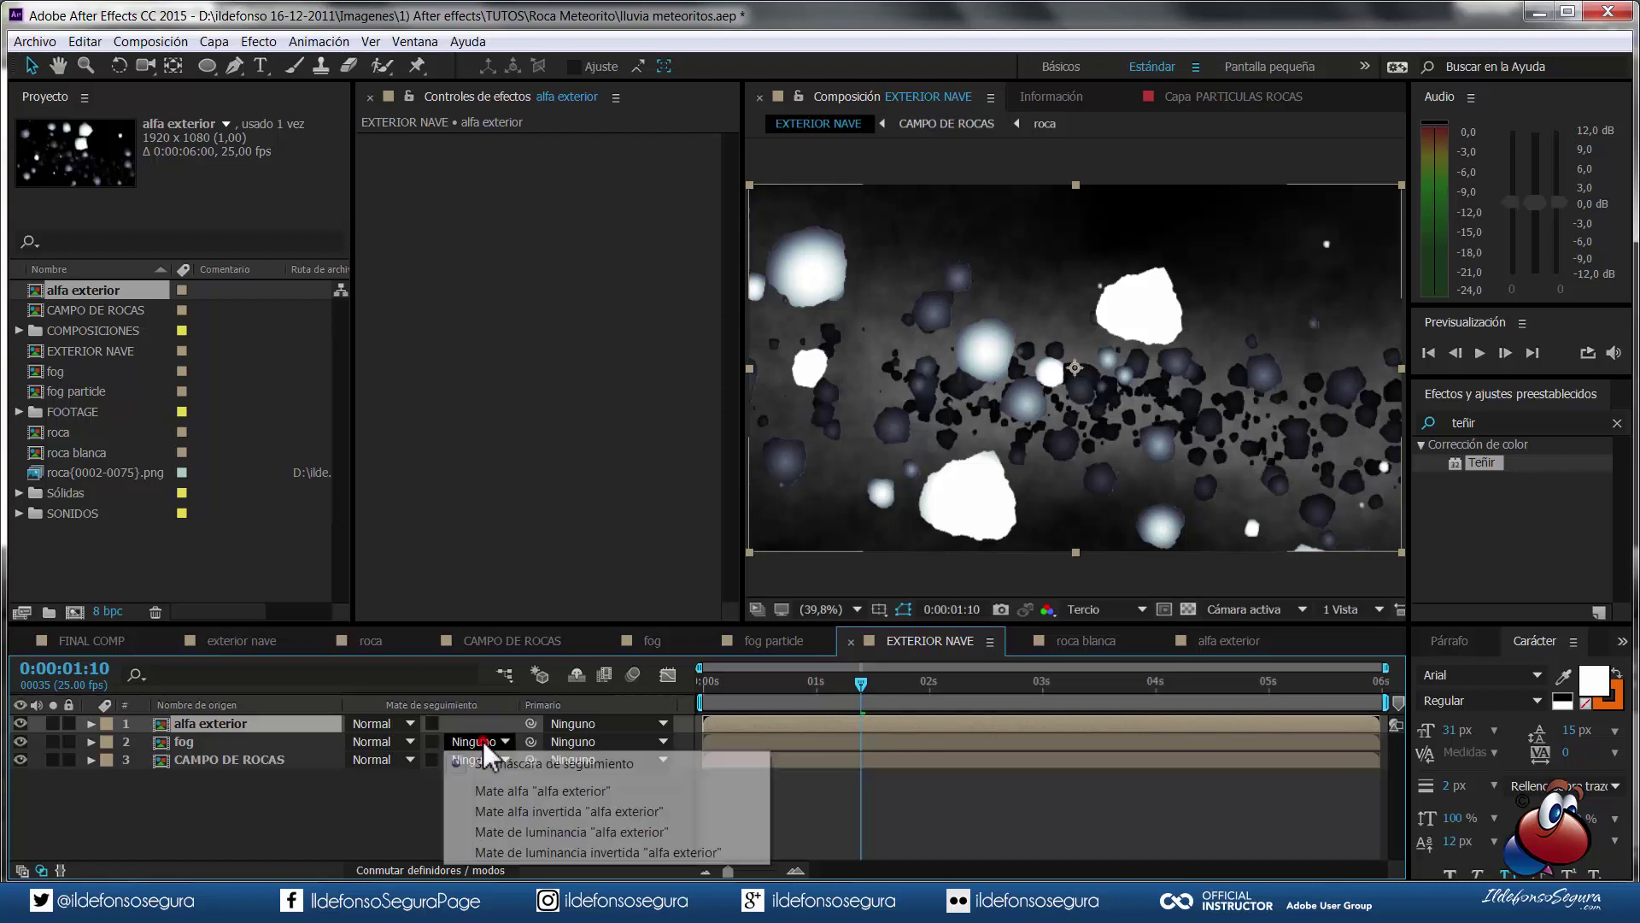
{"action": "left_click", "coordinate": [516, 853]}
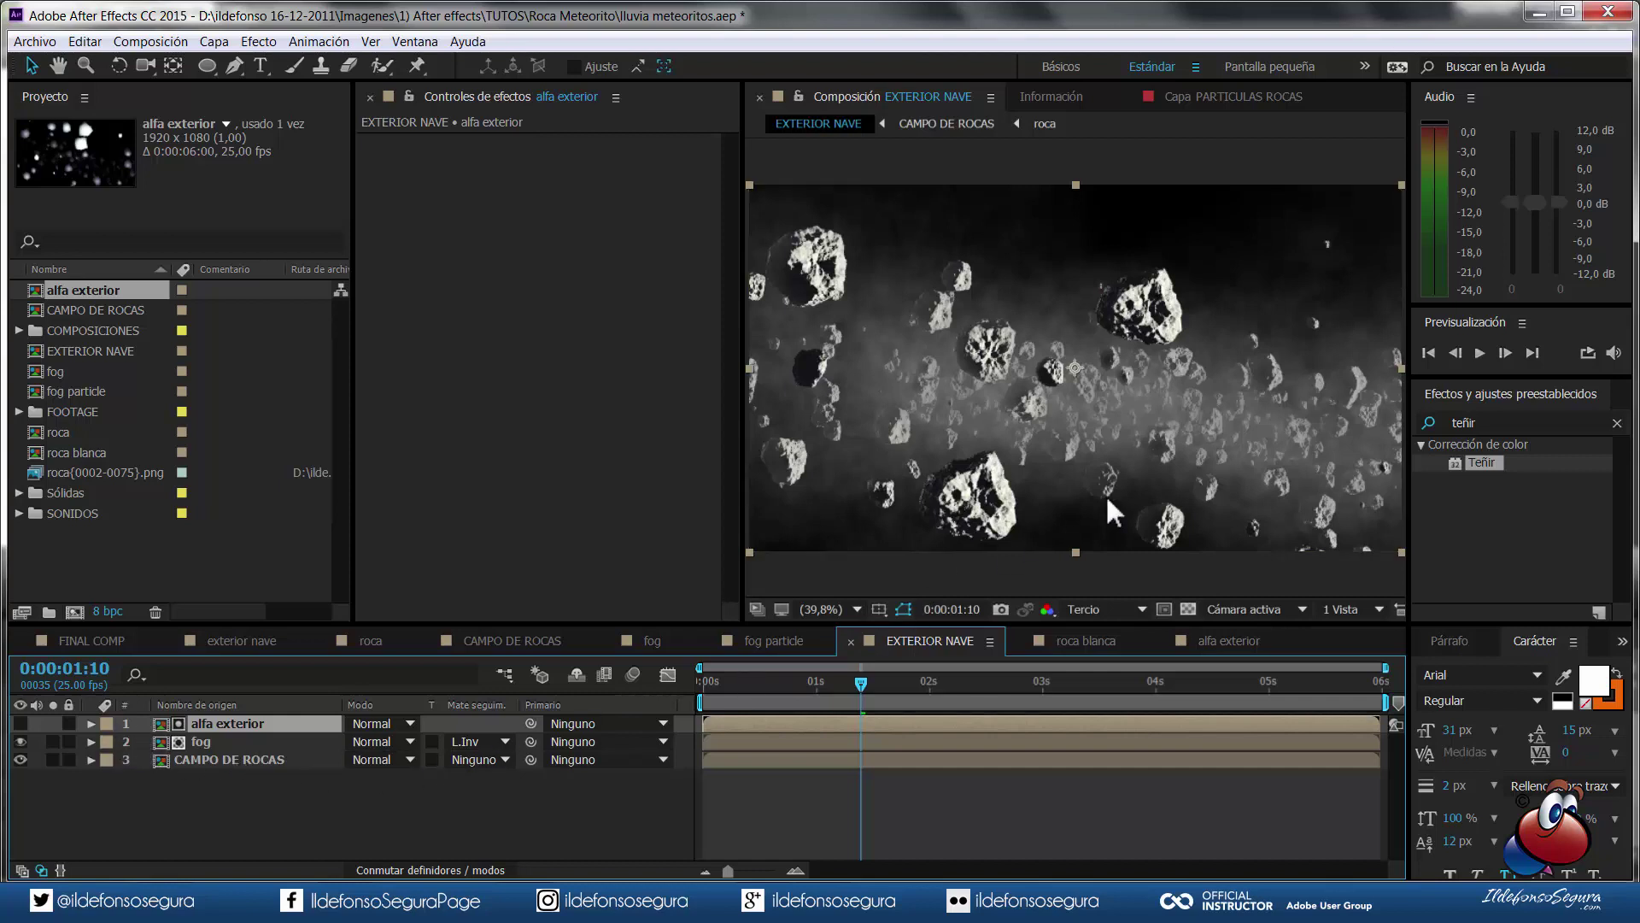
- Clear and reapply fog's inverted luma matte, then move the playhead to 0:00:02:05
{"action": "left_click", "coordinate": [497, 741]}
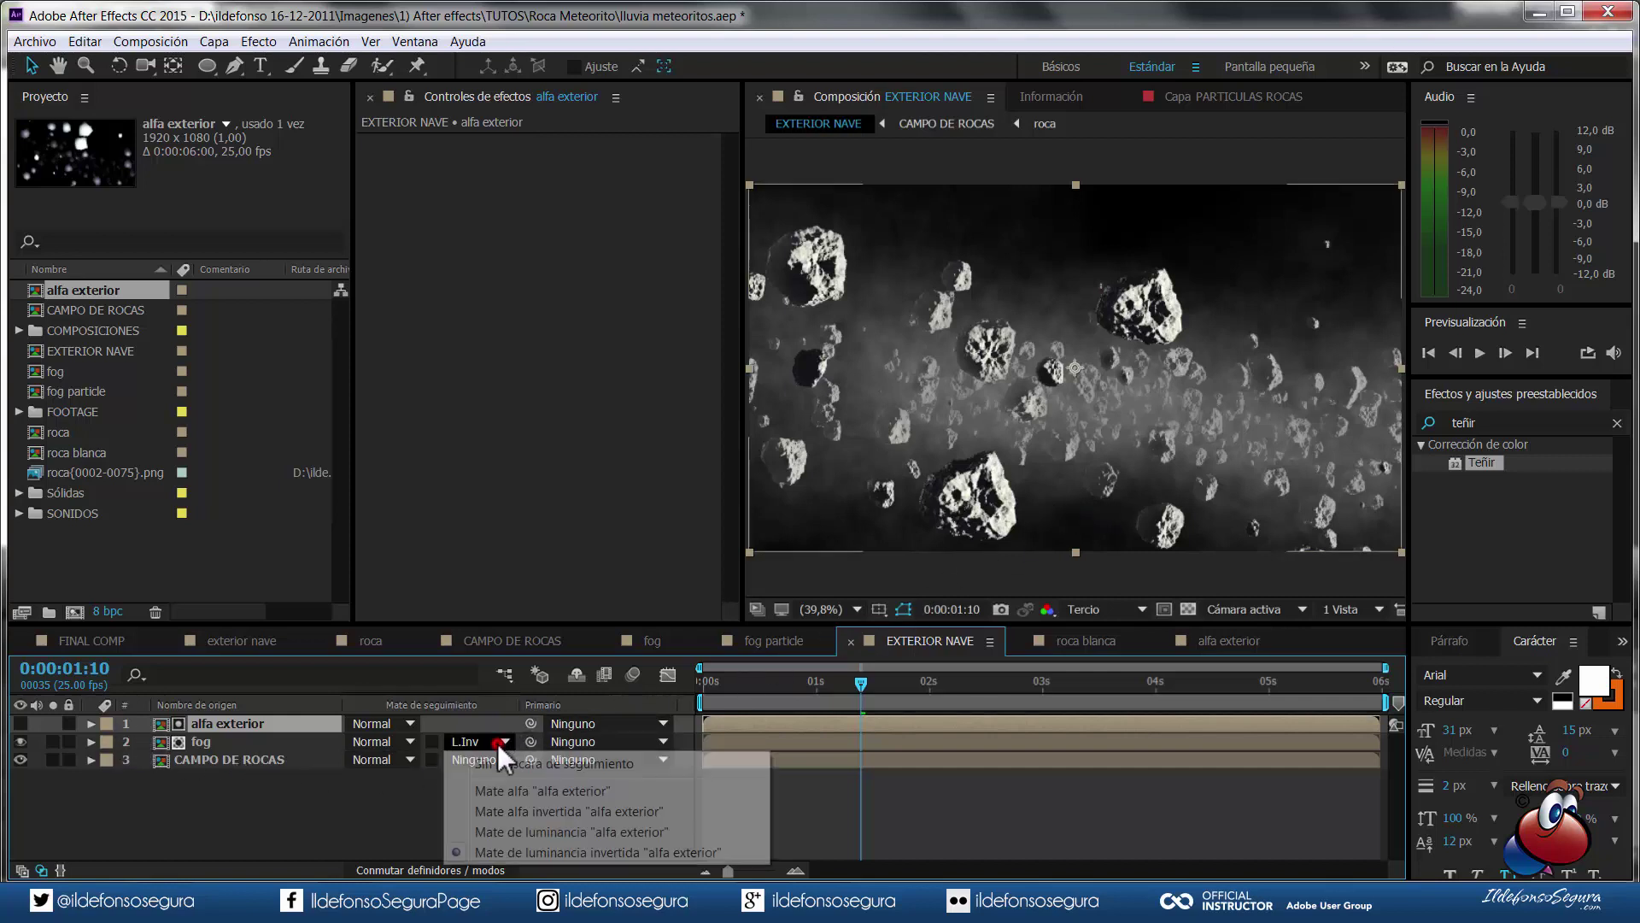
{"action": "left_click", "coordinate": [500, 763]}
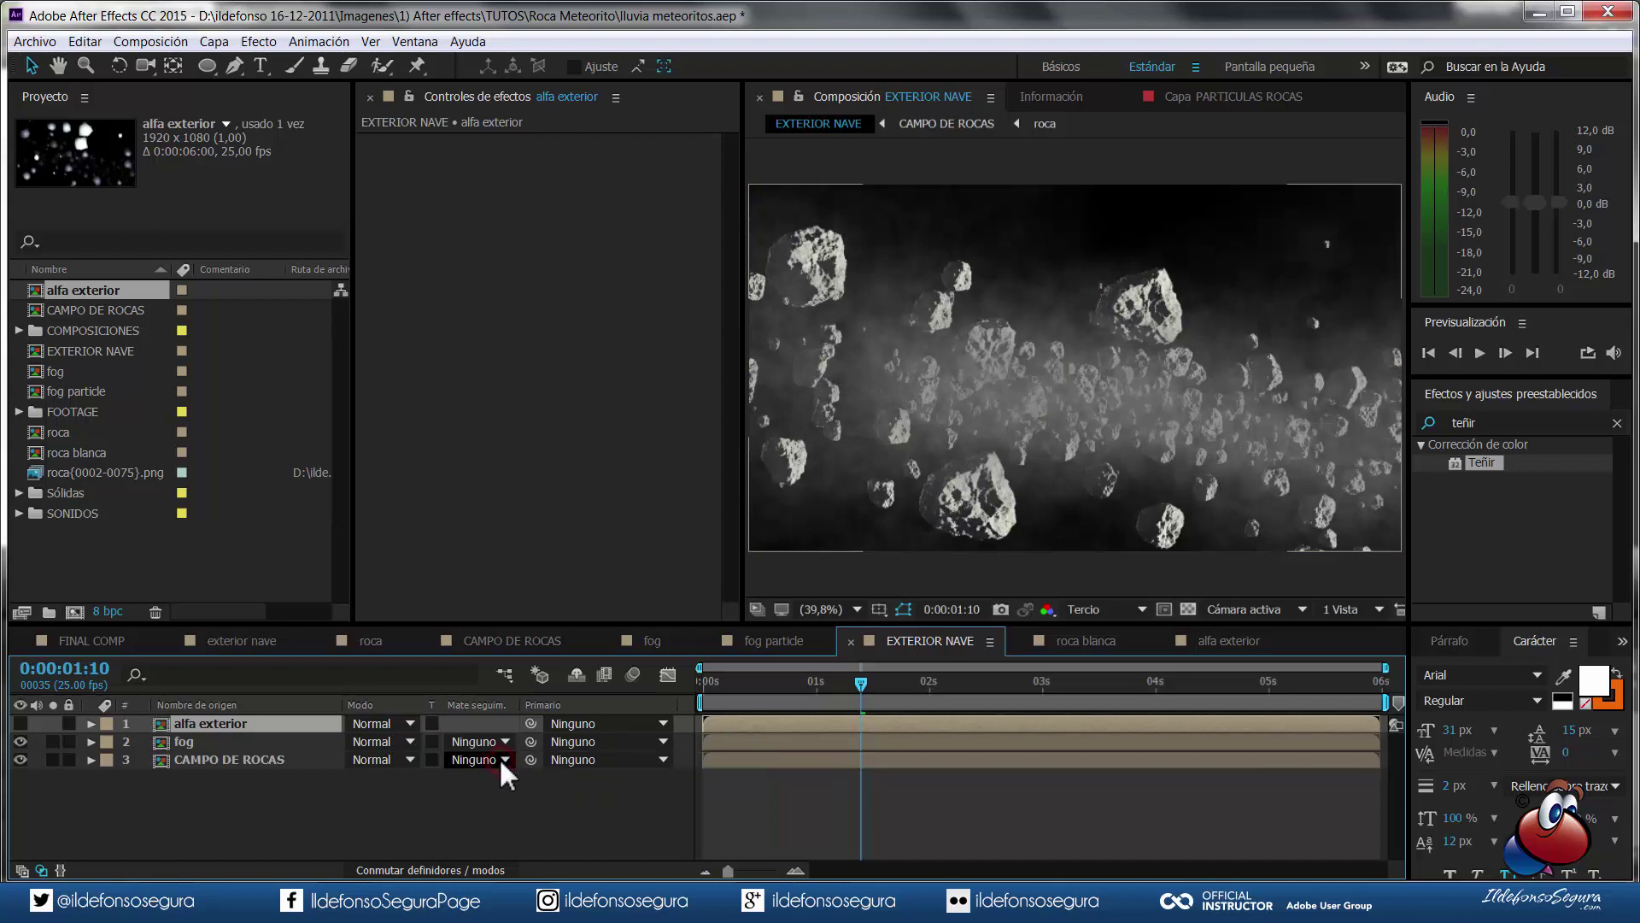
{"action": "left_click", "coordinate": [493, 741]}
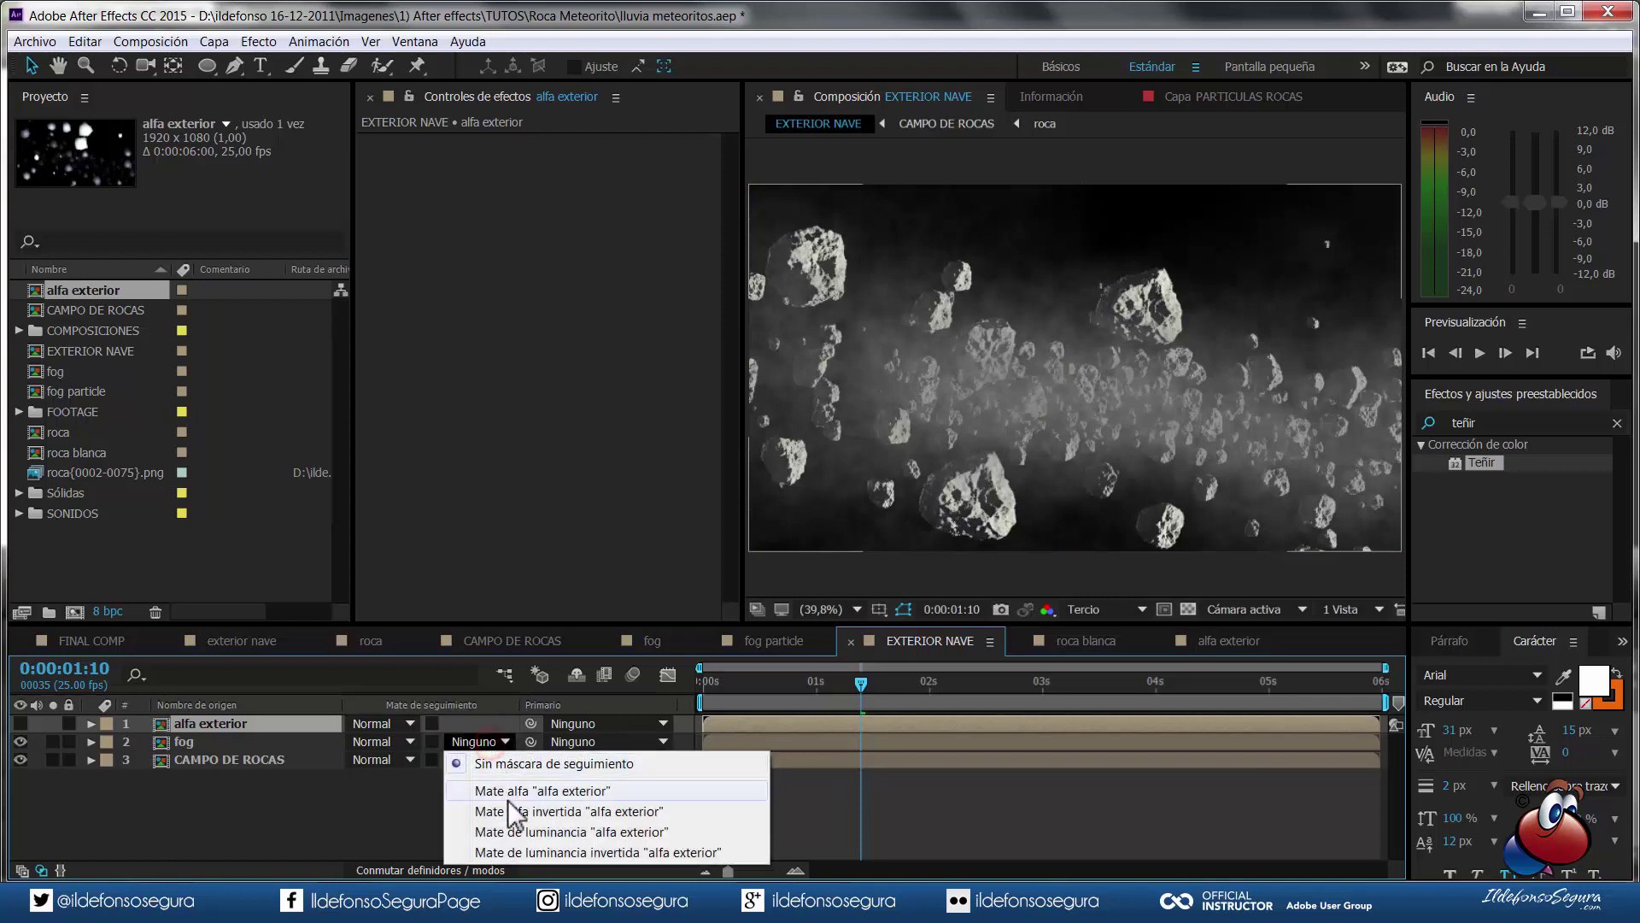
{"action": "left_click", "coordinate": [498, 852]}
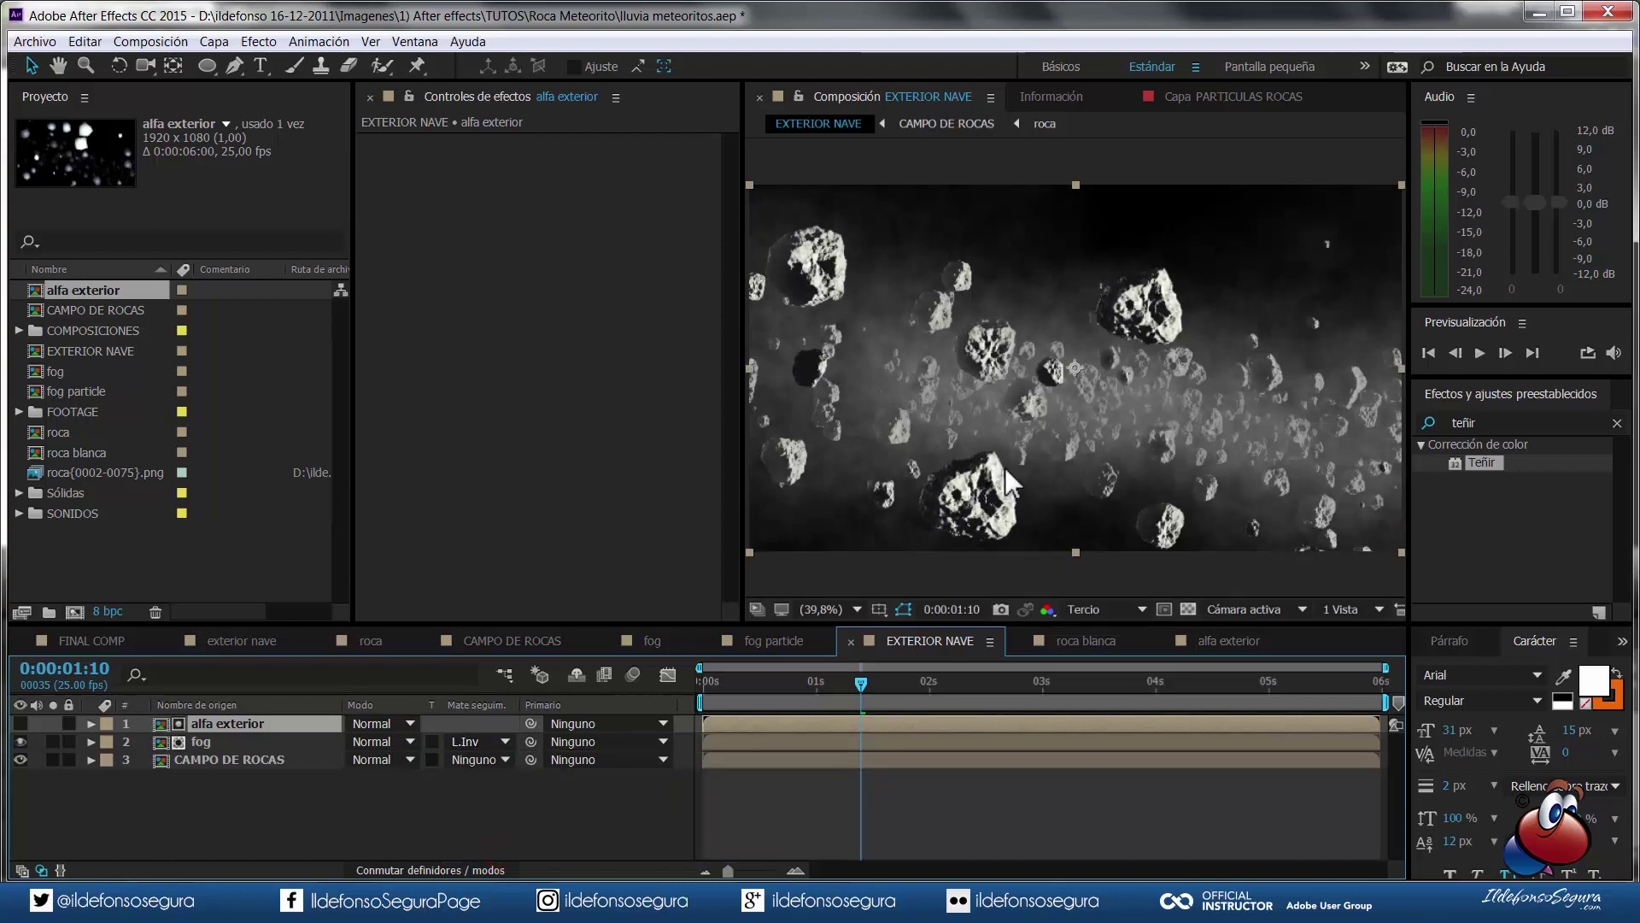
{"action": "left_click_drag", "start_coordinate": [852, 686], "coordinate": [954, 677]}
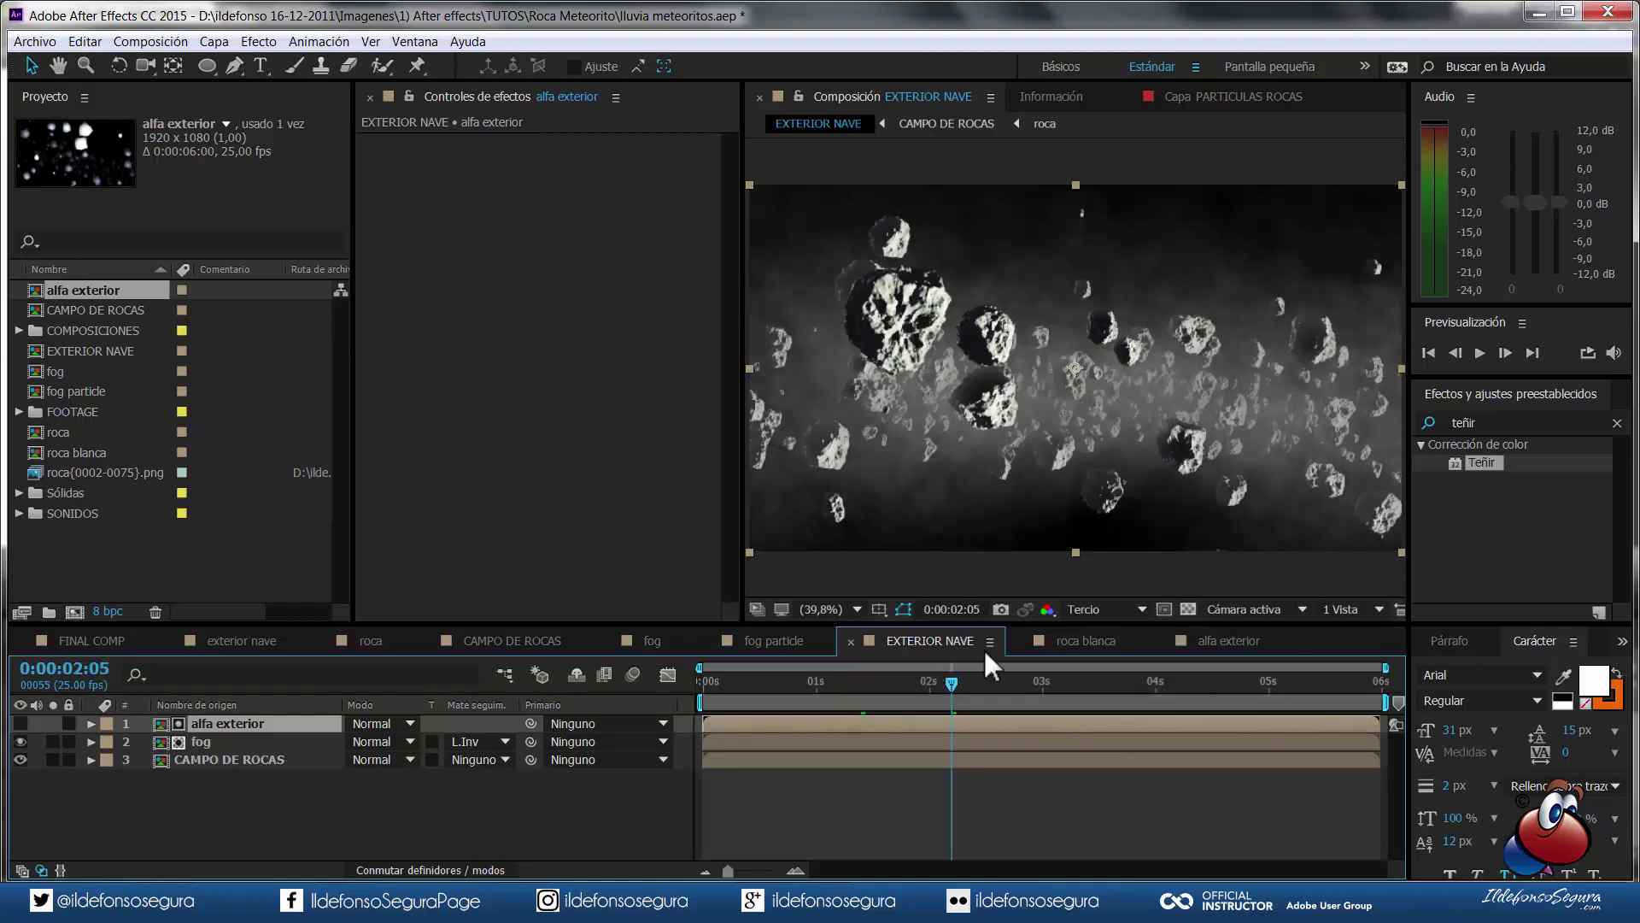
- Preview the comp, then enable motion blur on fog, CAMPO DE ROCAS and the composition
{"action": "left_click", "coordinate": [1429, 352]}
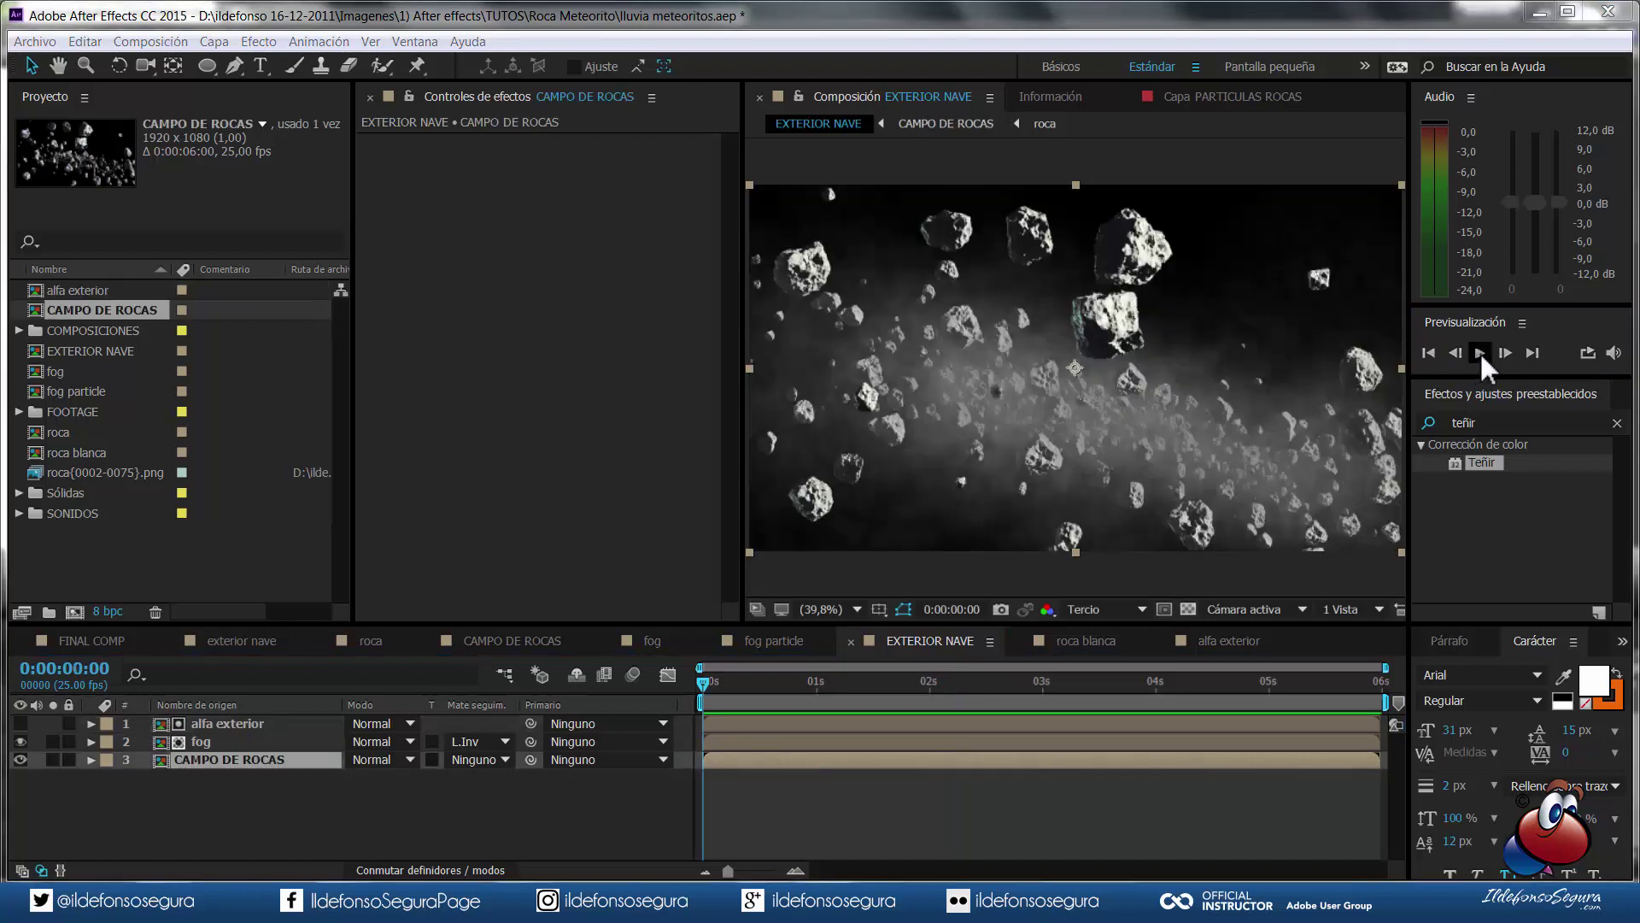
{"action": "left_click", "coordinate": [1479, 351]}
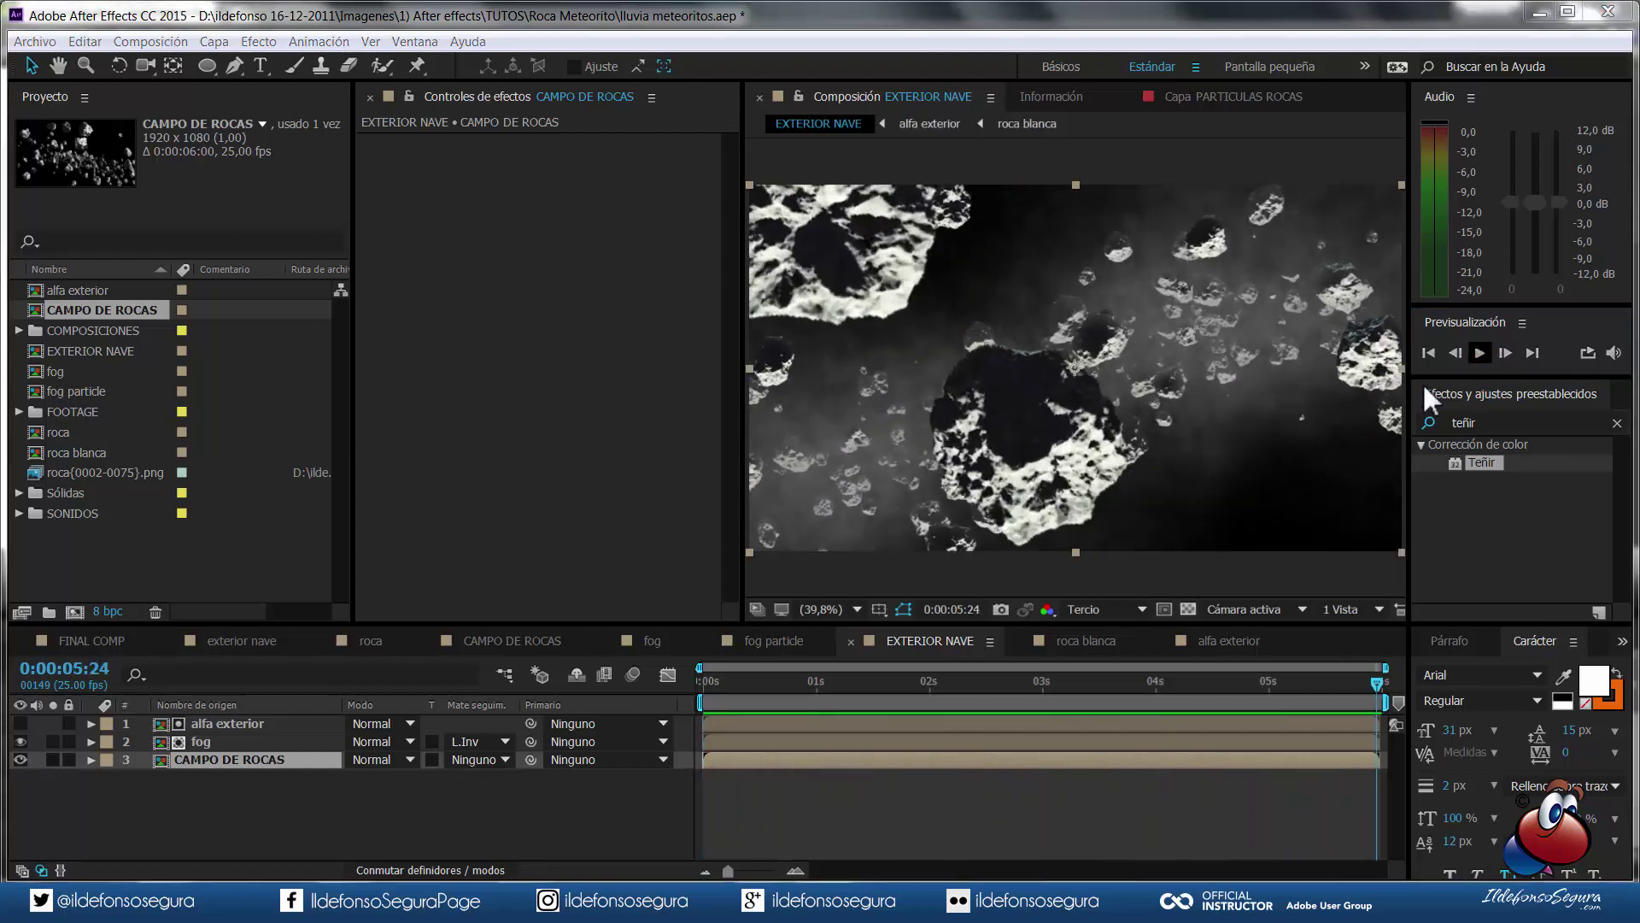
{"action": "left_click", "coordinate": [436, 870]}
{"action": "left_click", "coordinate": [435, 739]}
{"action": "left_click", "coordinate": [435, 759]}
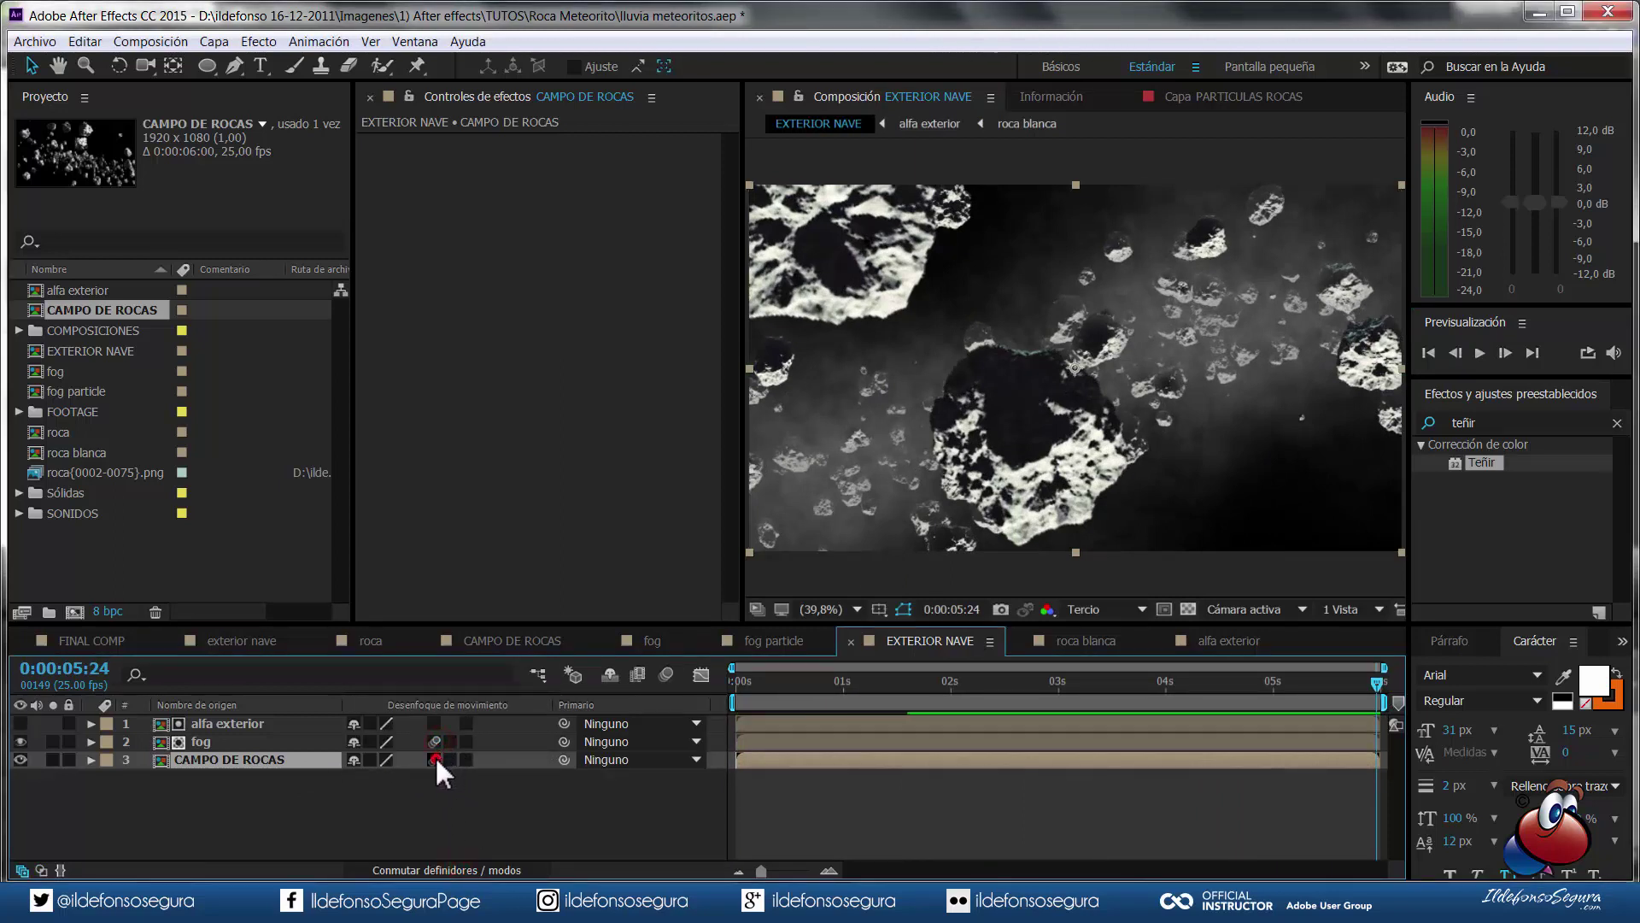
{"action": "left_click", "coordinate": [666, 674]}
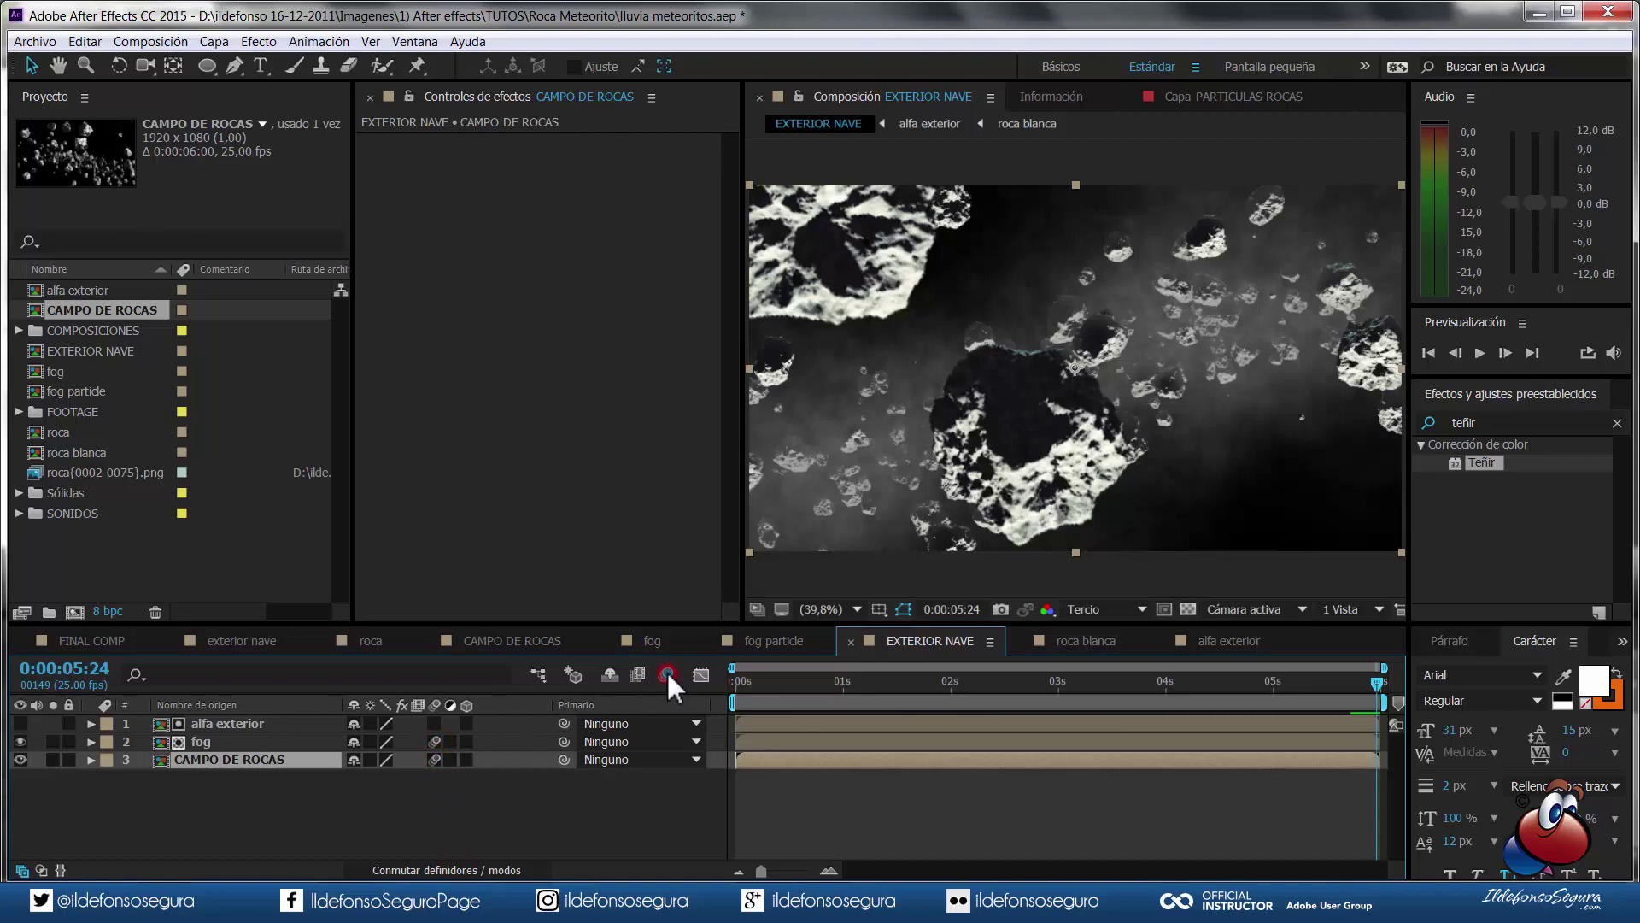
{"action": "left_click", "coordinate": [1148, 680]}
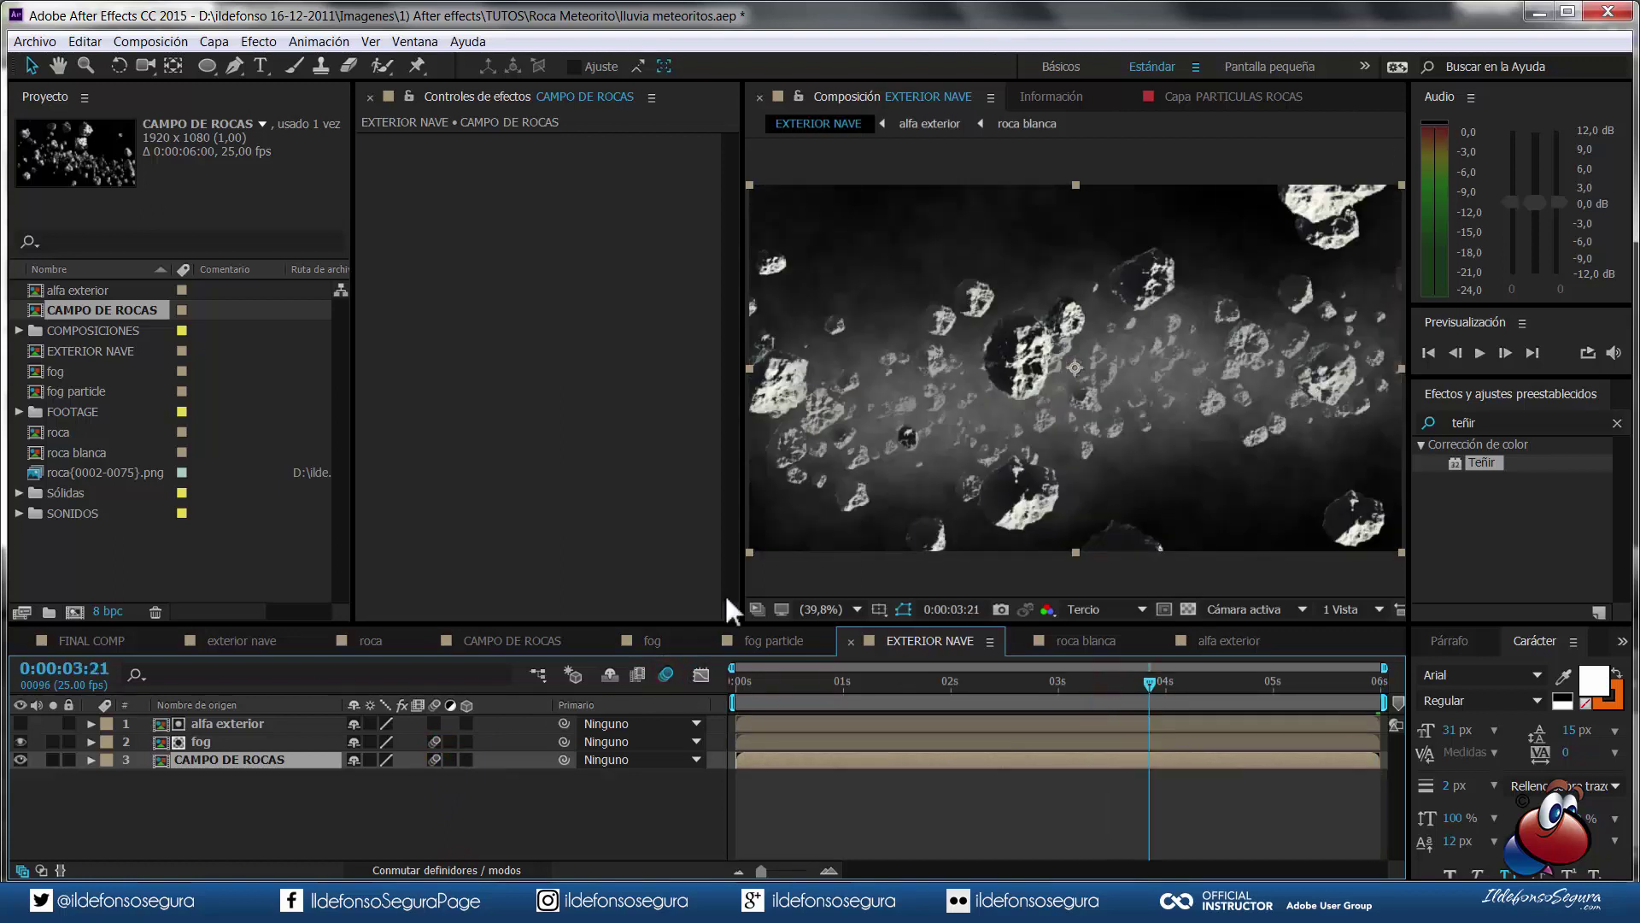
- Close the six unused timeline tabs, including fog, CAMPO DE ROCAS and roca
{"action": "left_click", "coordinate": [708, 640]}
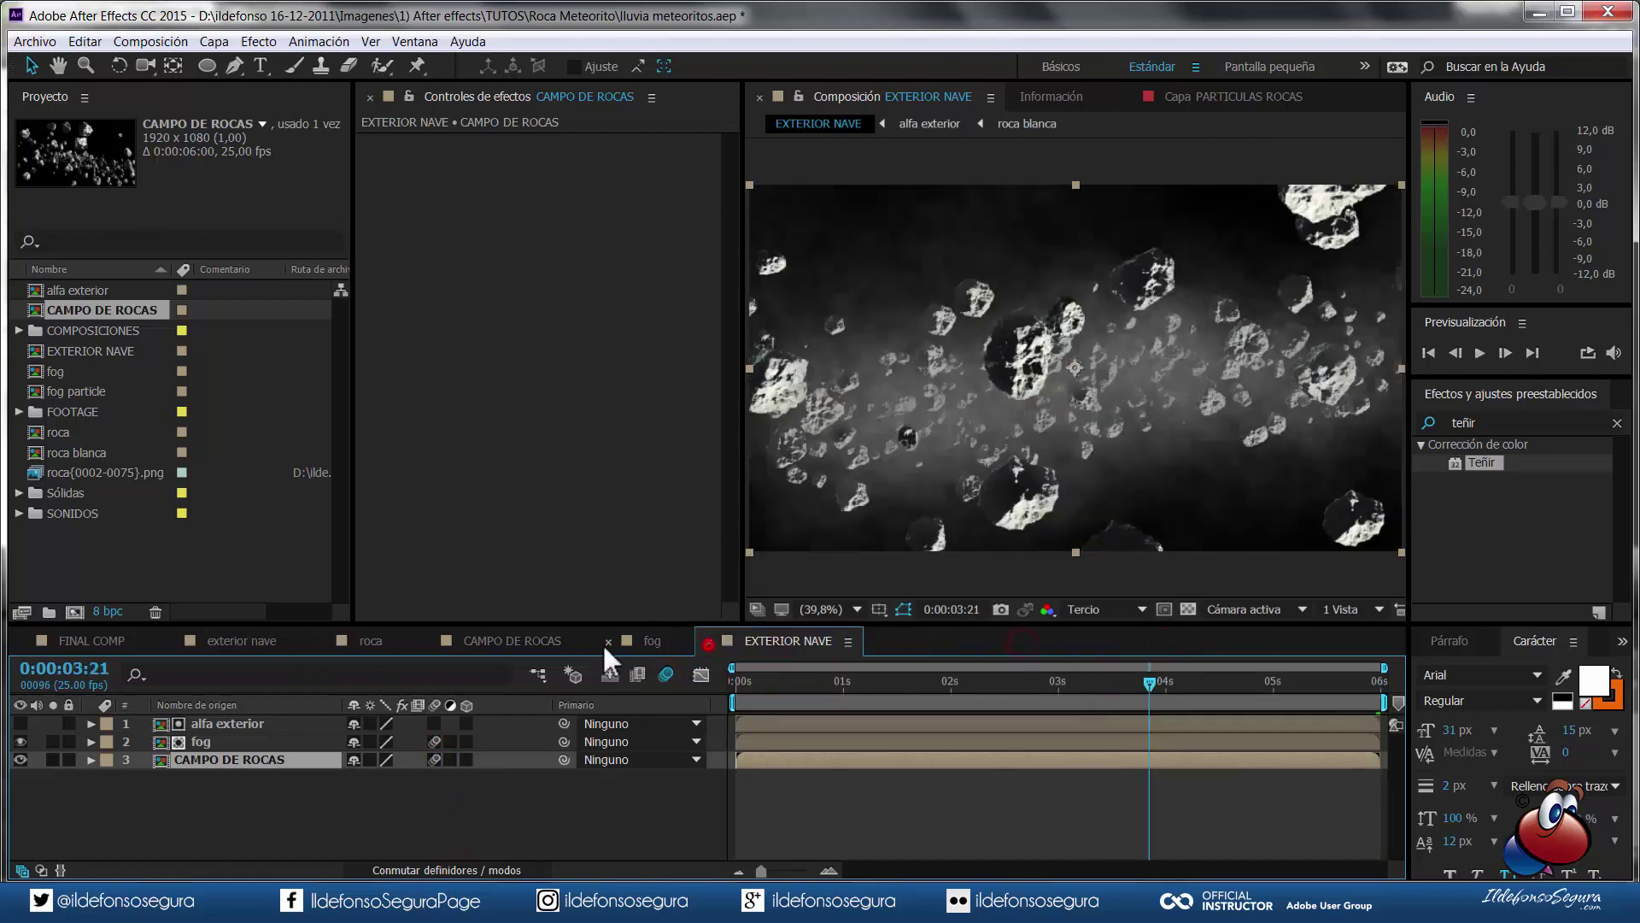
{"action": "left_click", "coordinate": [608, 640]}
{"action": "left_click", "coordinate": [519, 641]}
{"action": "left_click", "coordinate": [679, 641]}
{"action": "left_click", "coordinate": [428, 641]}
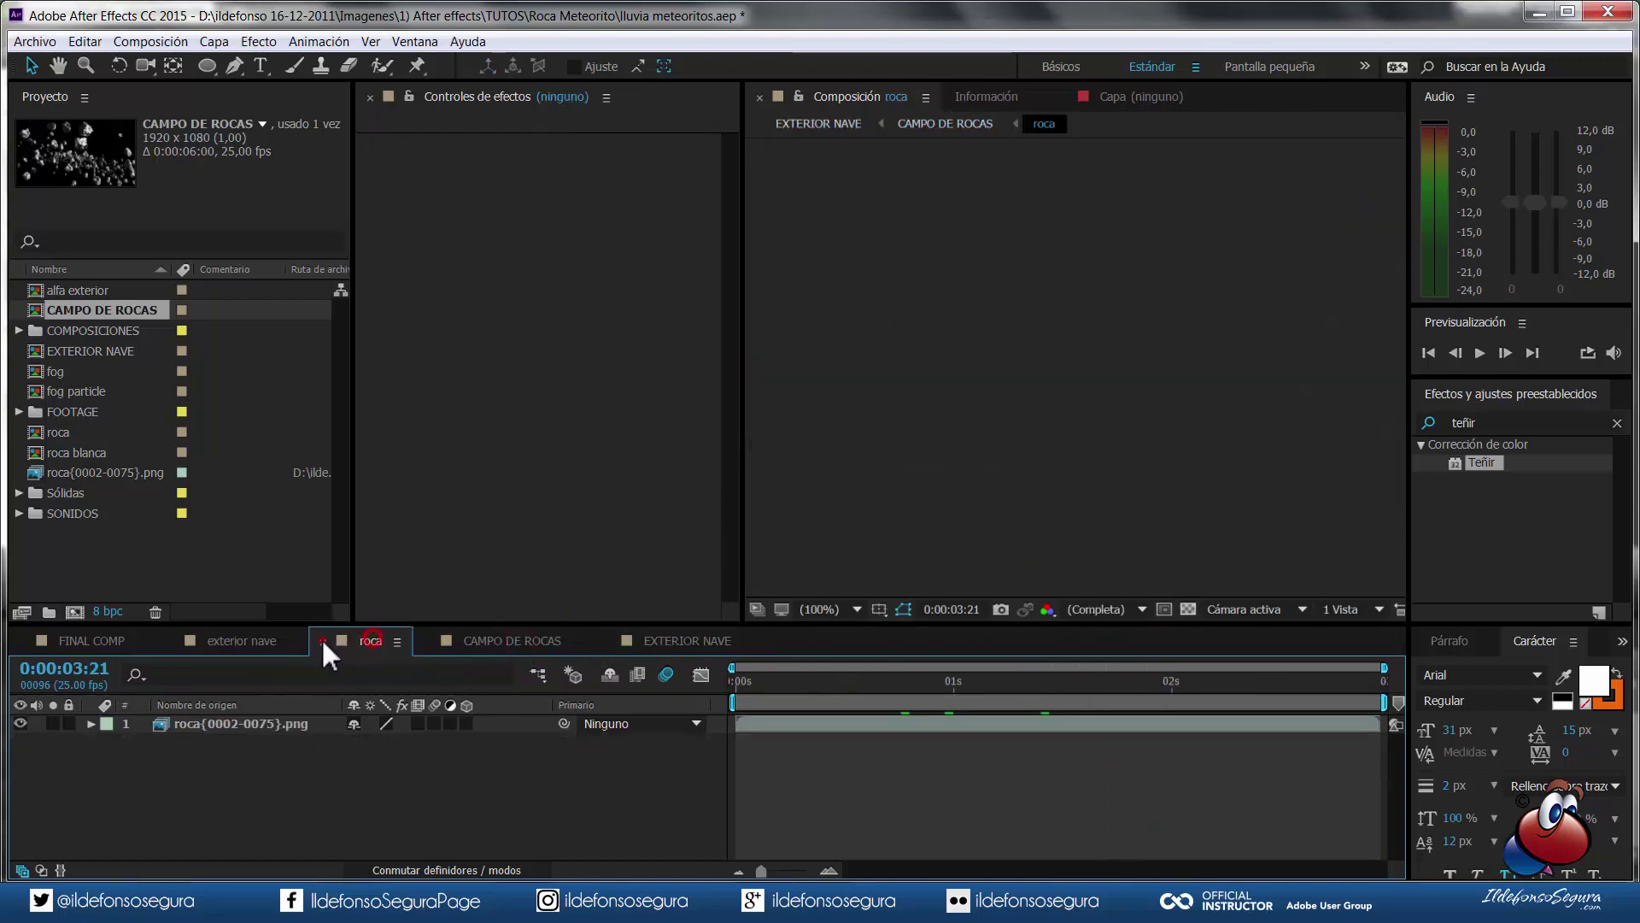
{"action": "left_click", "coordinate": [322, 641]}
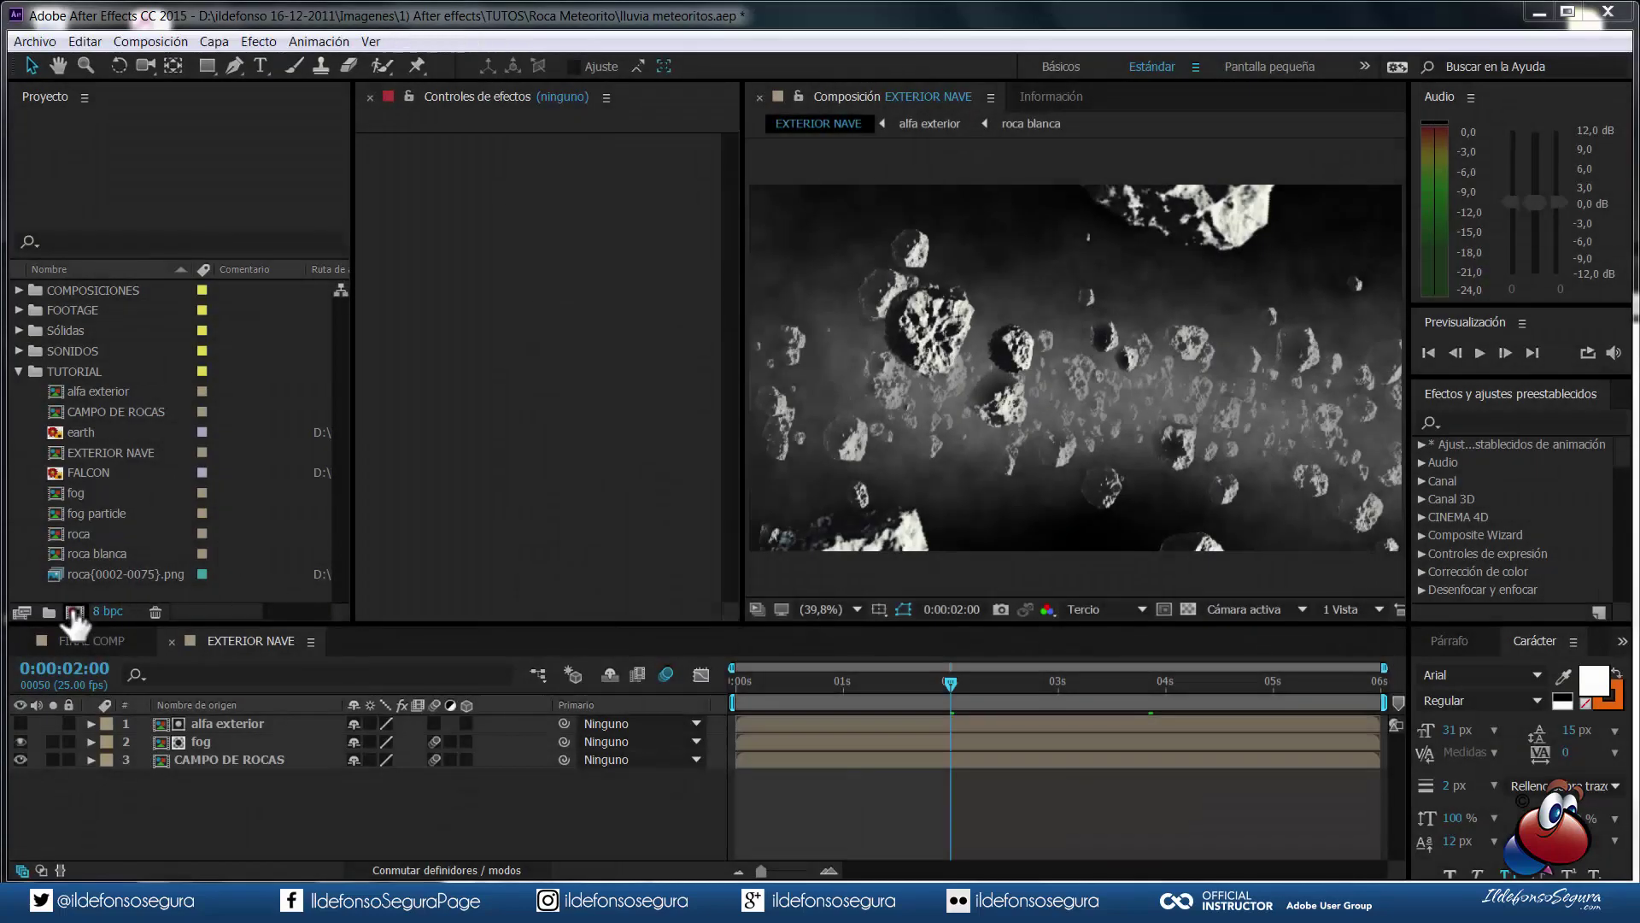
- Create FINAL TUTO COMP using the HDTV 1080 25 preset with a 6-second duration
{"action": "left_click", "coordinate": [75, 612]}
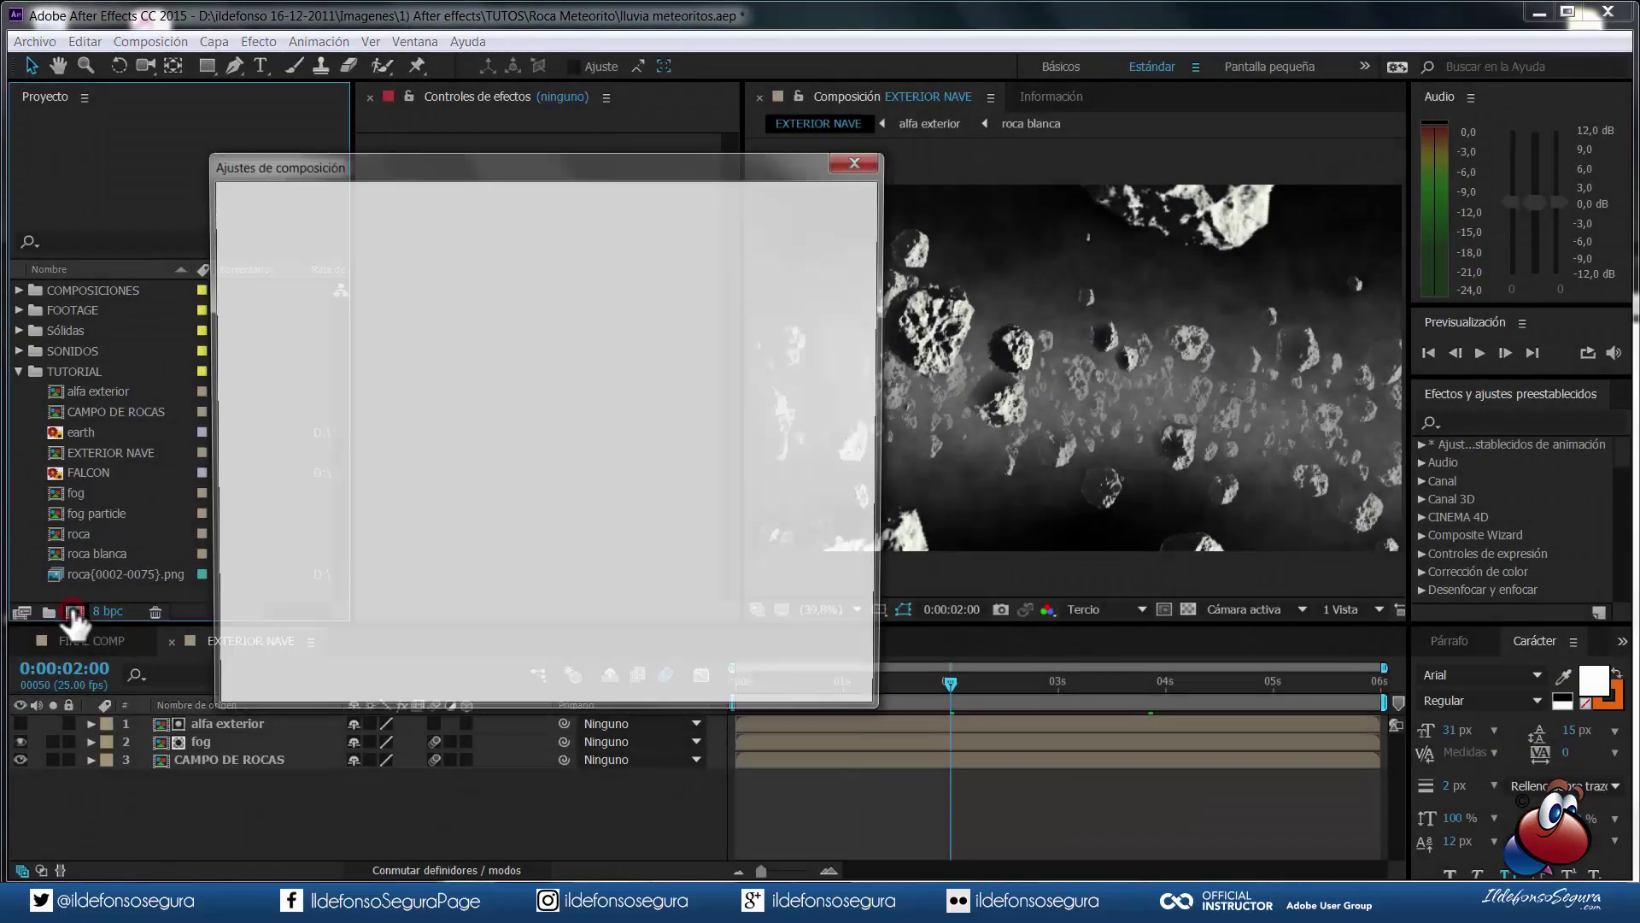
{"action": "type", "text": "FINAL TUTO COMP"}
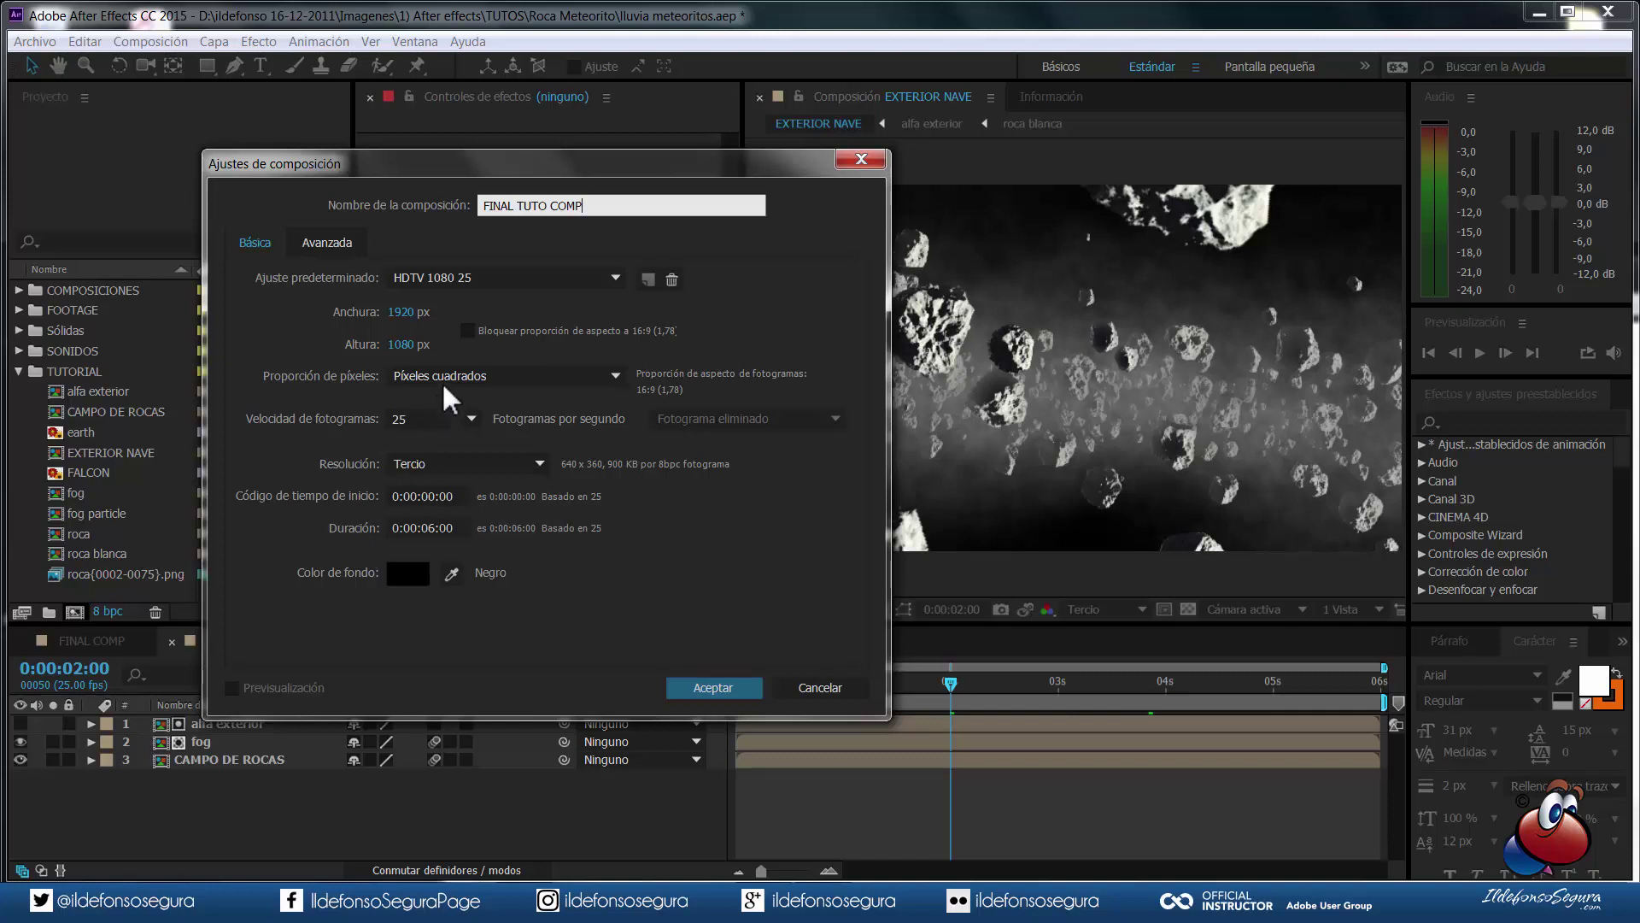
{"action": "left_click", "coordinate": [726, 686]}
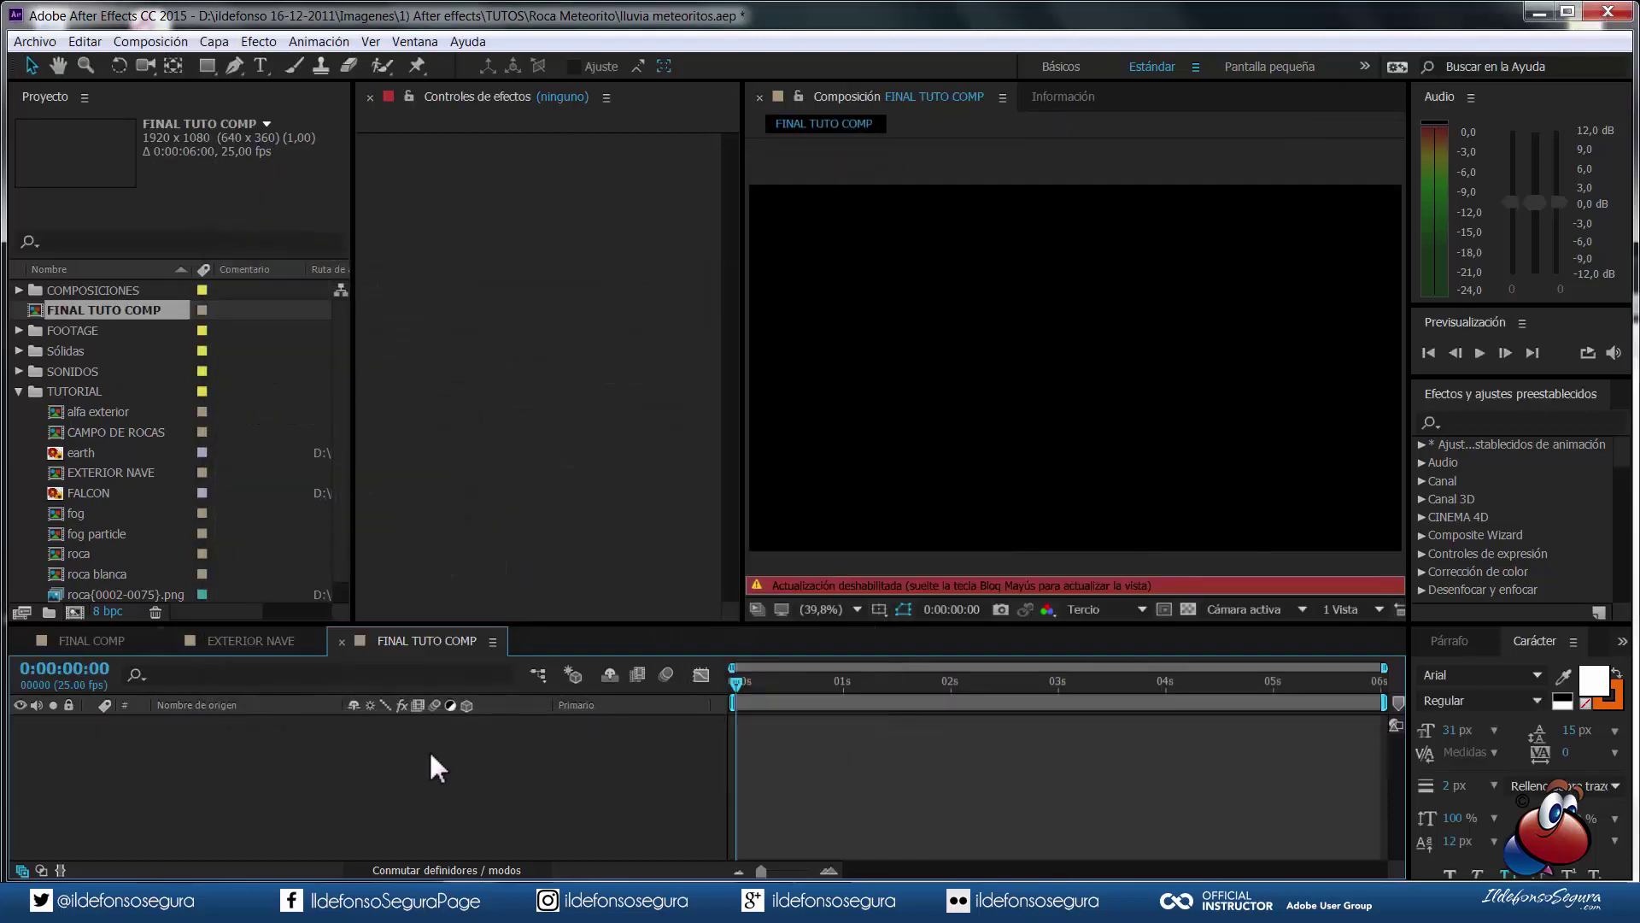
{"action": "right_click", "coordinate": [429, 750]}
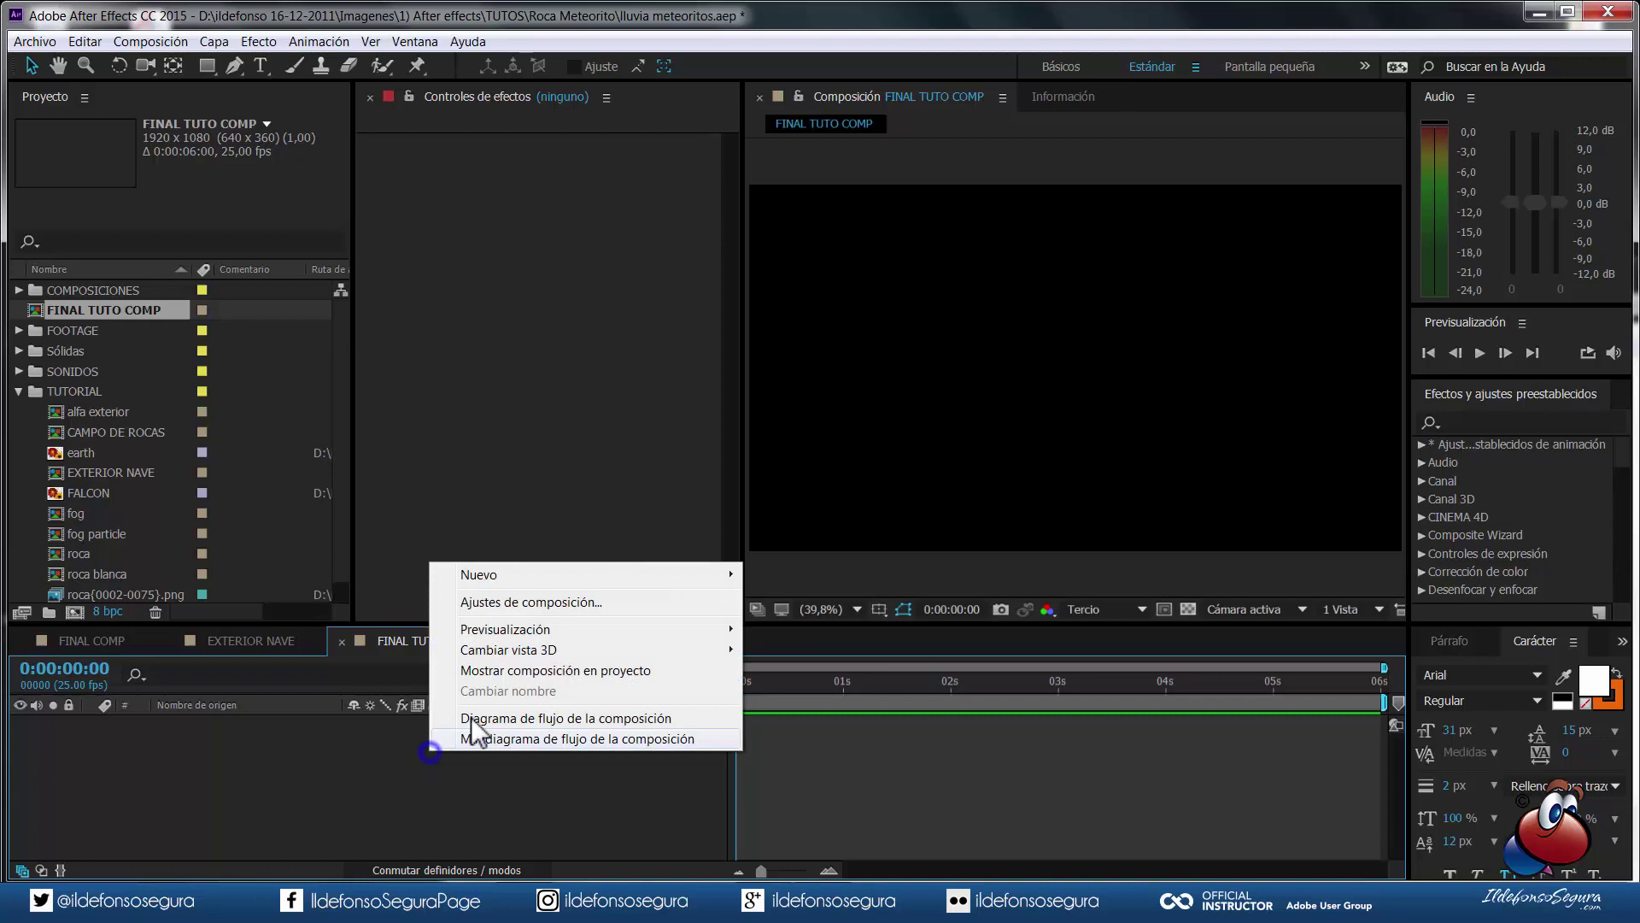
- Add a white FFFFFF solid named stars via Nuevo > Sólido
{"action": "left_click", "coordinate": [542, 574]}
{"action": "left_click", "coordinate": [802, 622]}
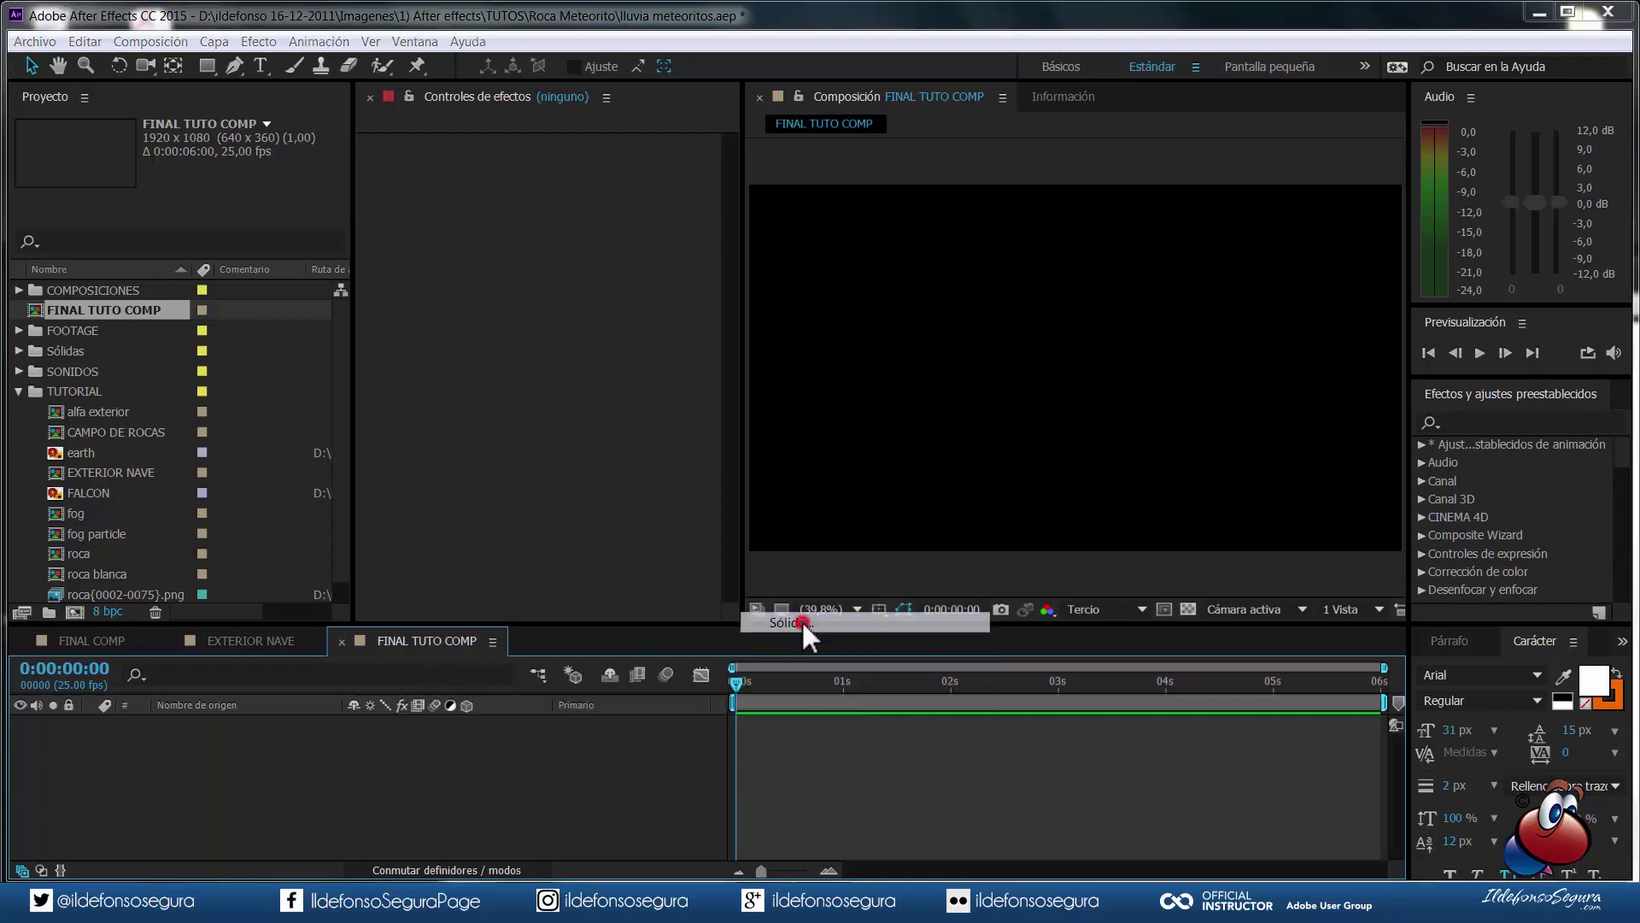
{"action": "type", "text": "star"}
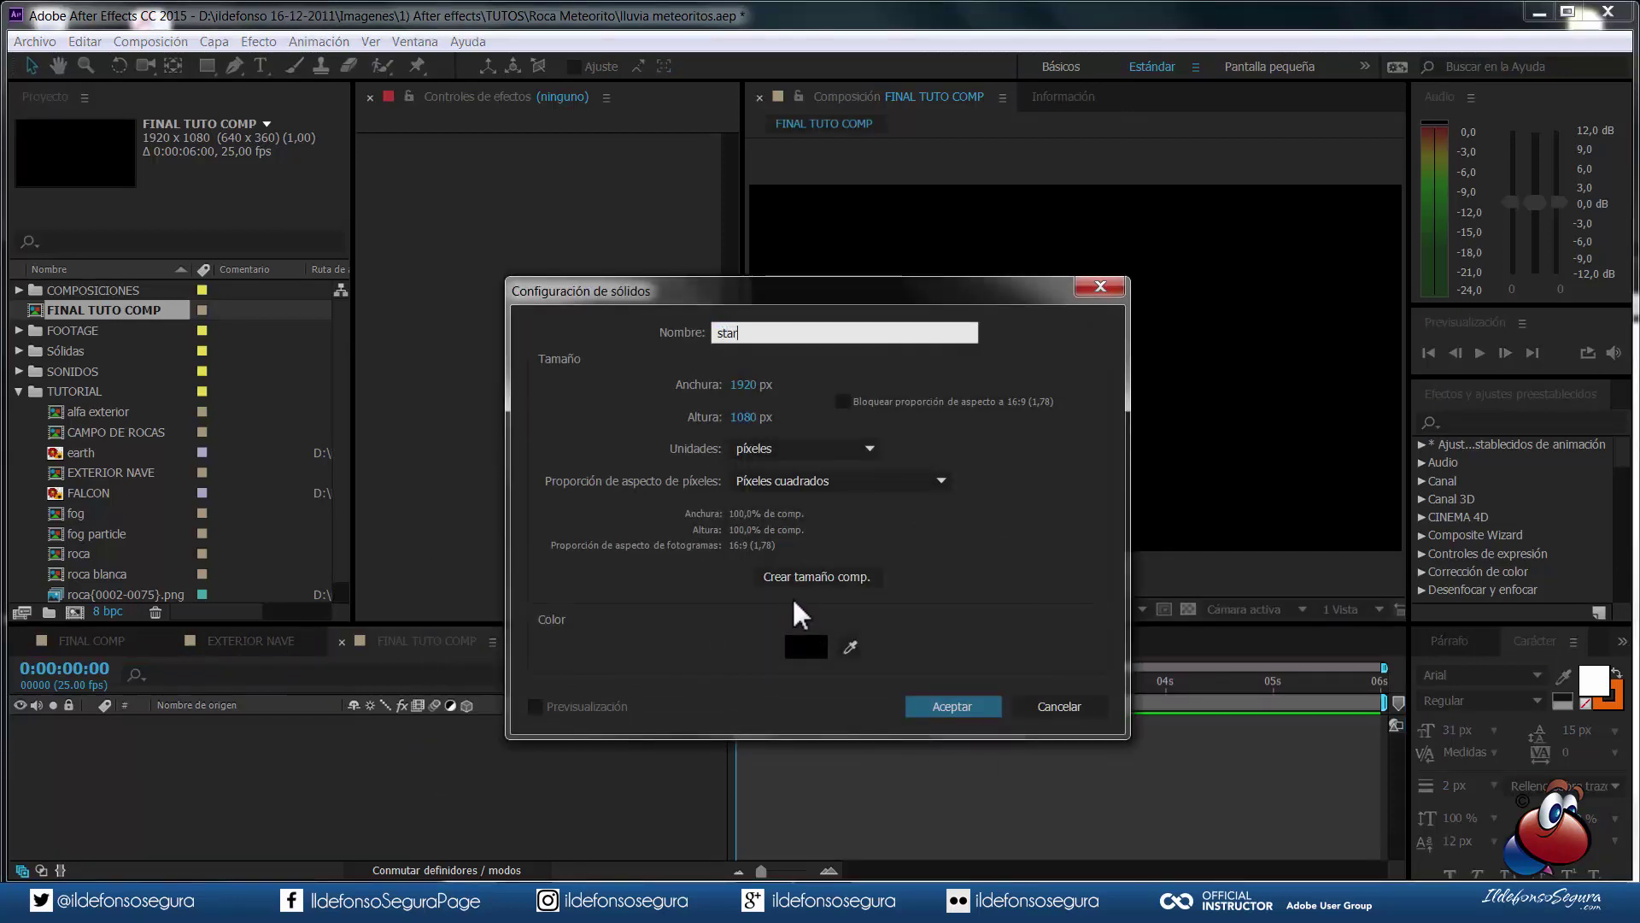
{"action": "type", "text": "s"}
{"action": "left_click", "coordinate": [812, 646]}
{"action": "left_click_drag", "start_coordinate": [483, 531], "coordinate": [329, 350]}
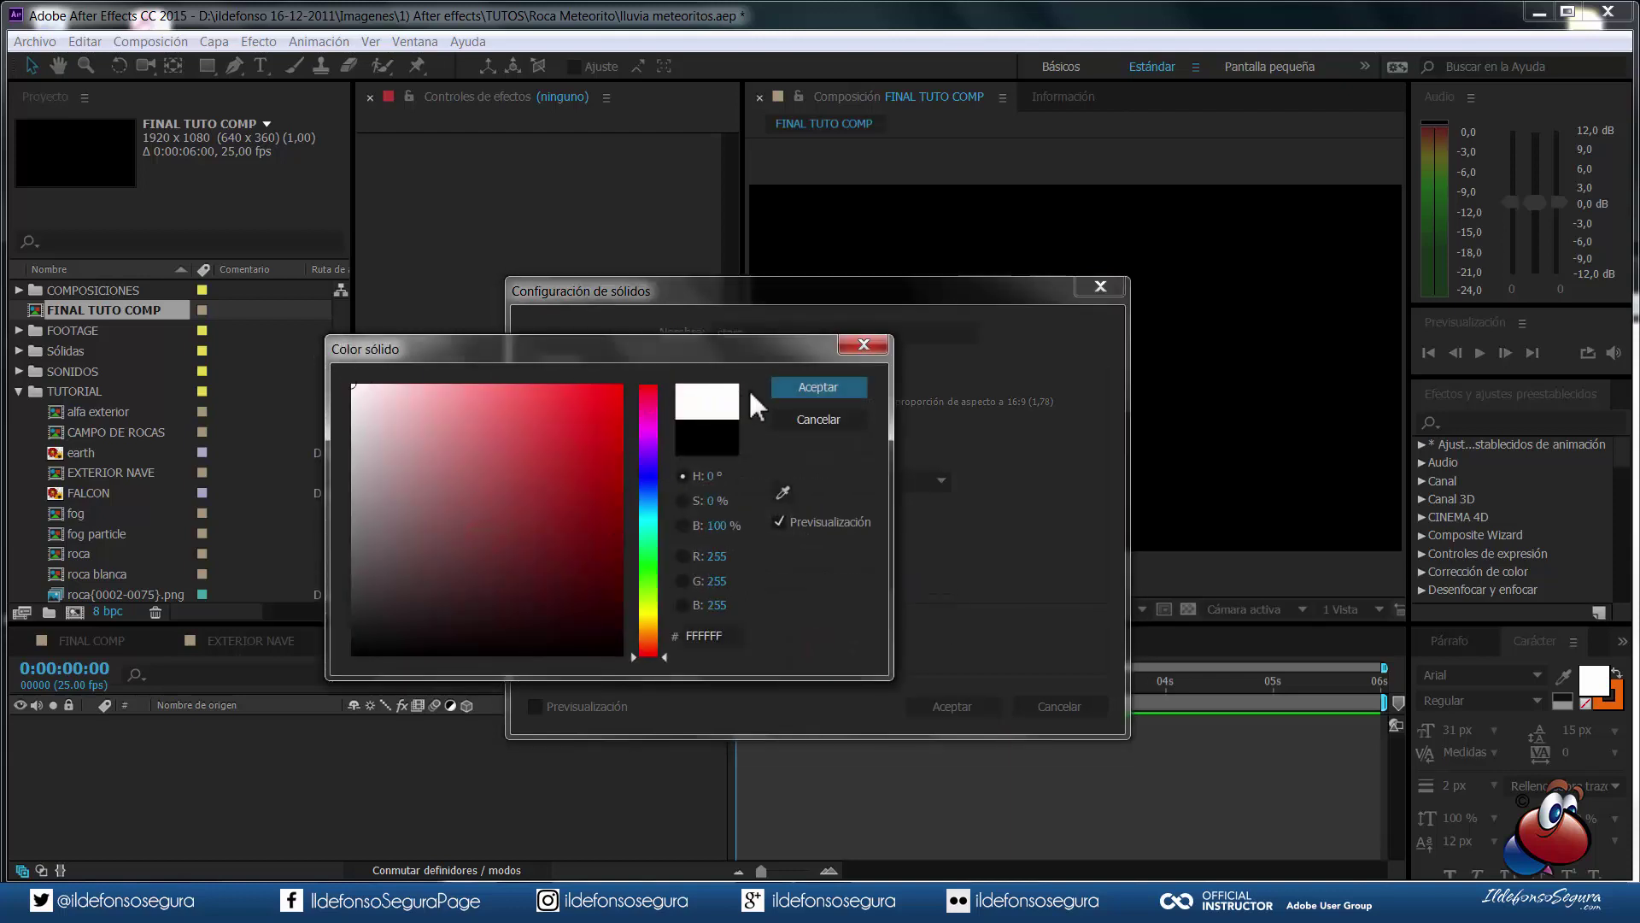
{"action": "left_click", "coordinate": [818, 387]}
{"action": "left_click", "coordinate": [956, 702]}
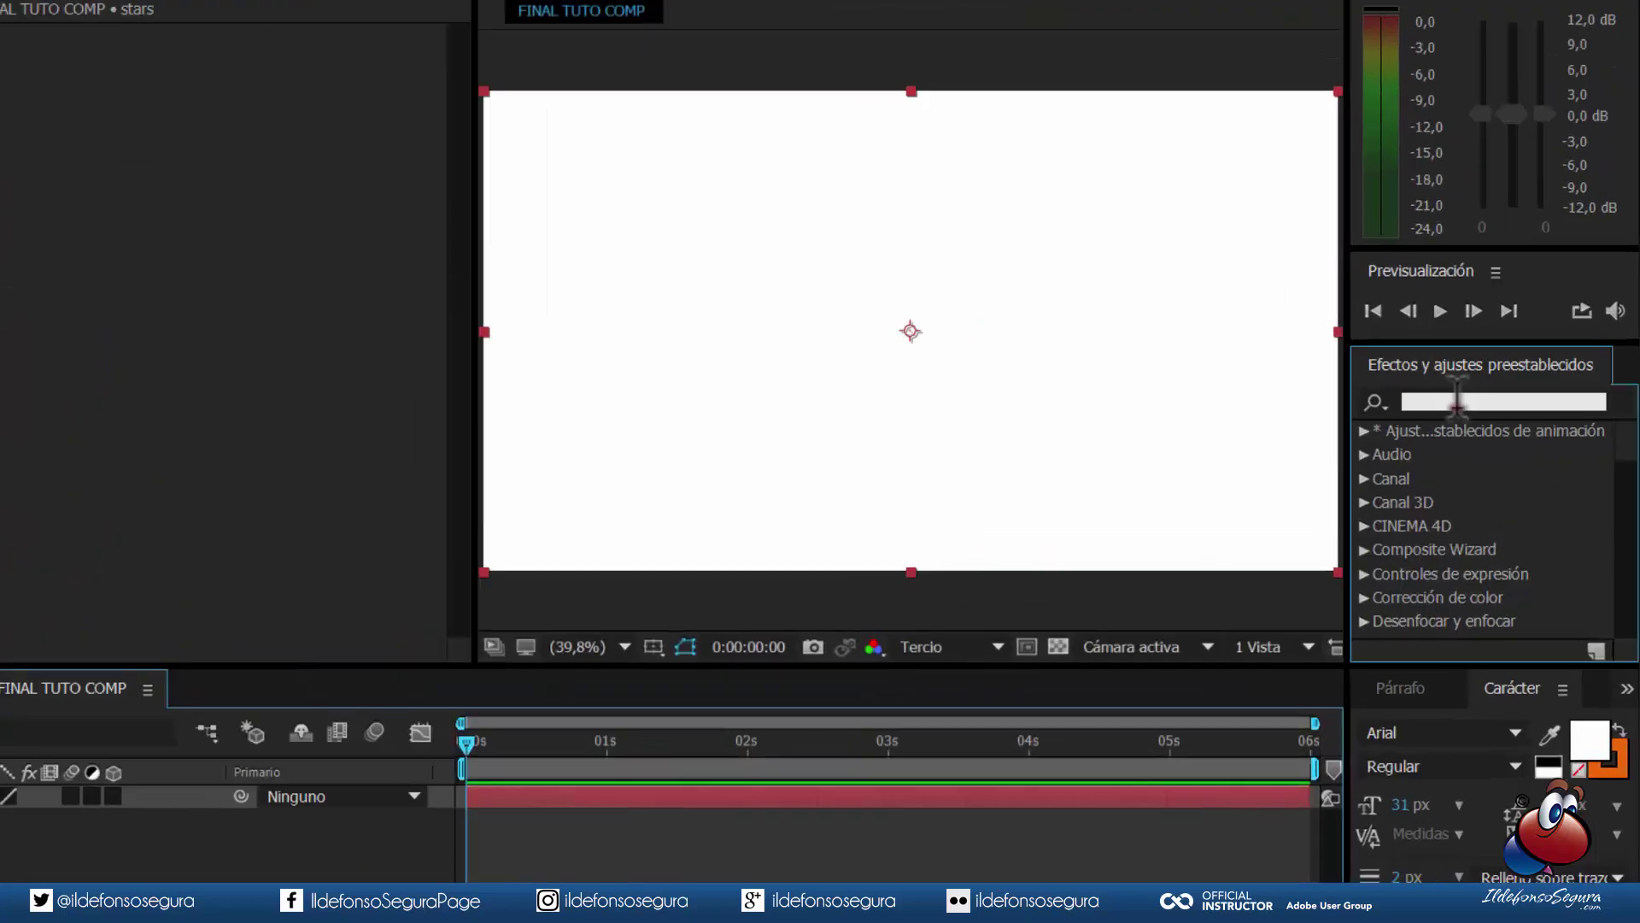
- Apply the CC Star Burst effect to the stars solid
{"action": "left_click", "coordinate": [1490, 422]}
{"action": "type", "text": "cc s"}
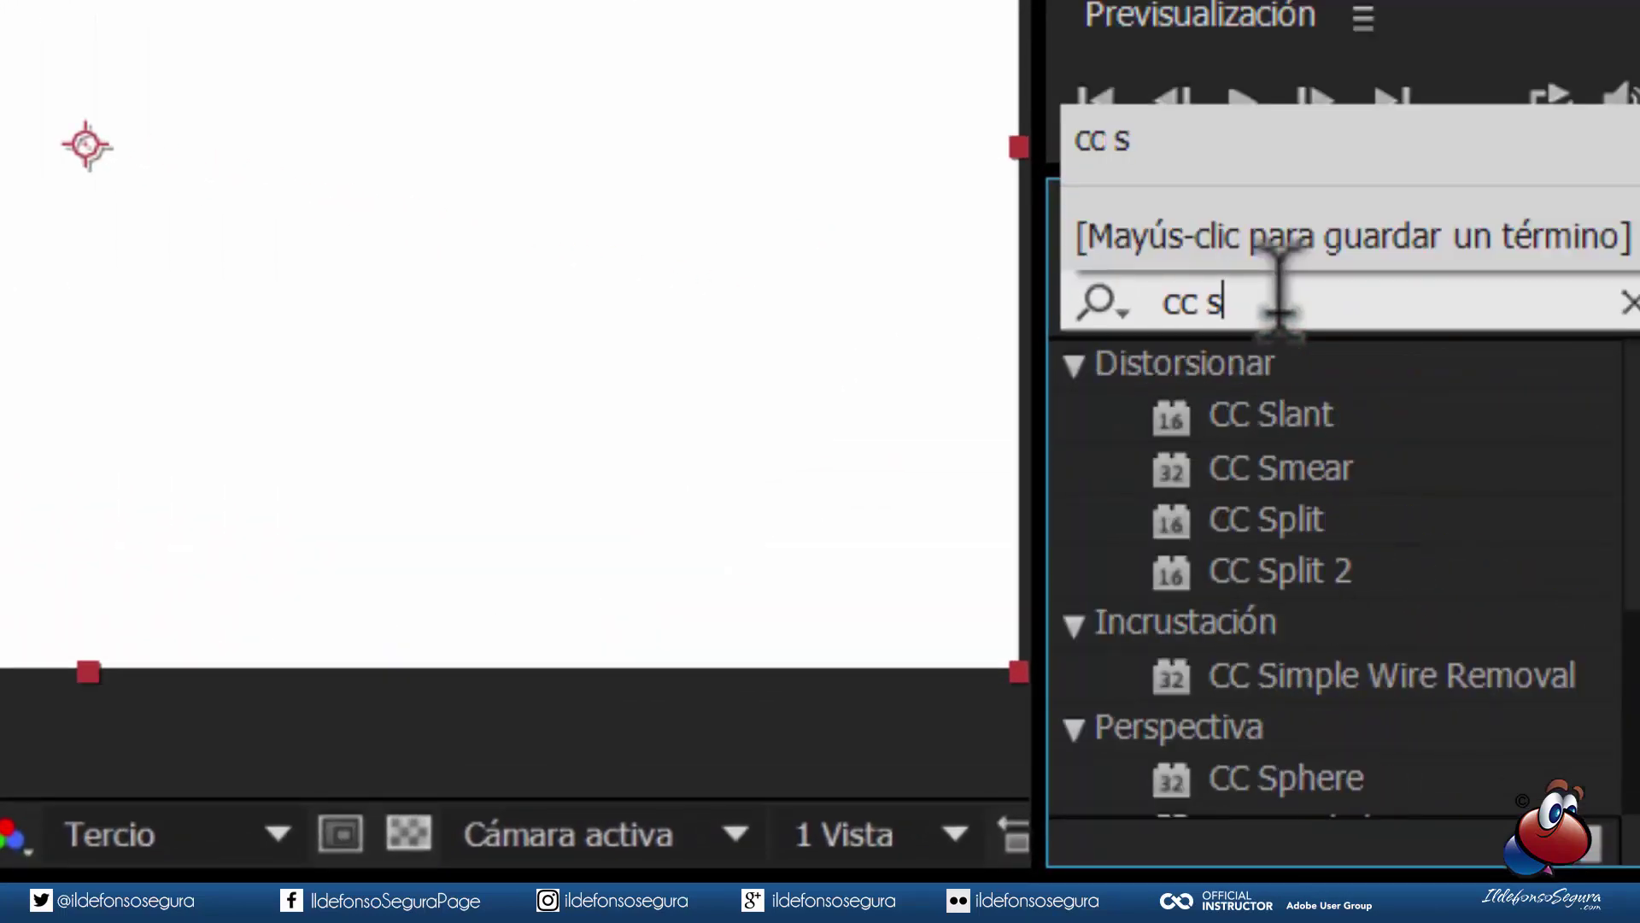
{"action": "type", "text": "t"}
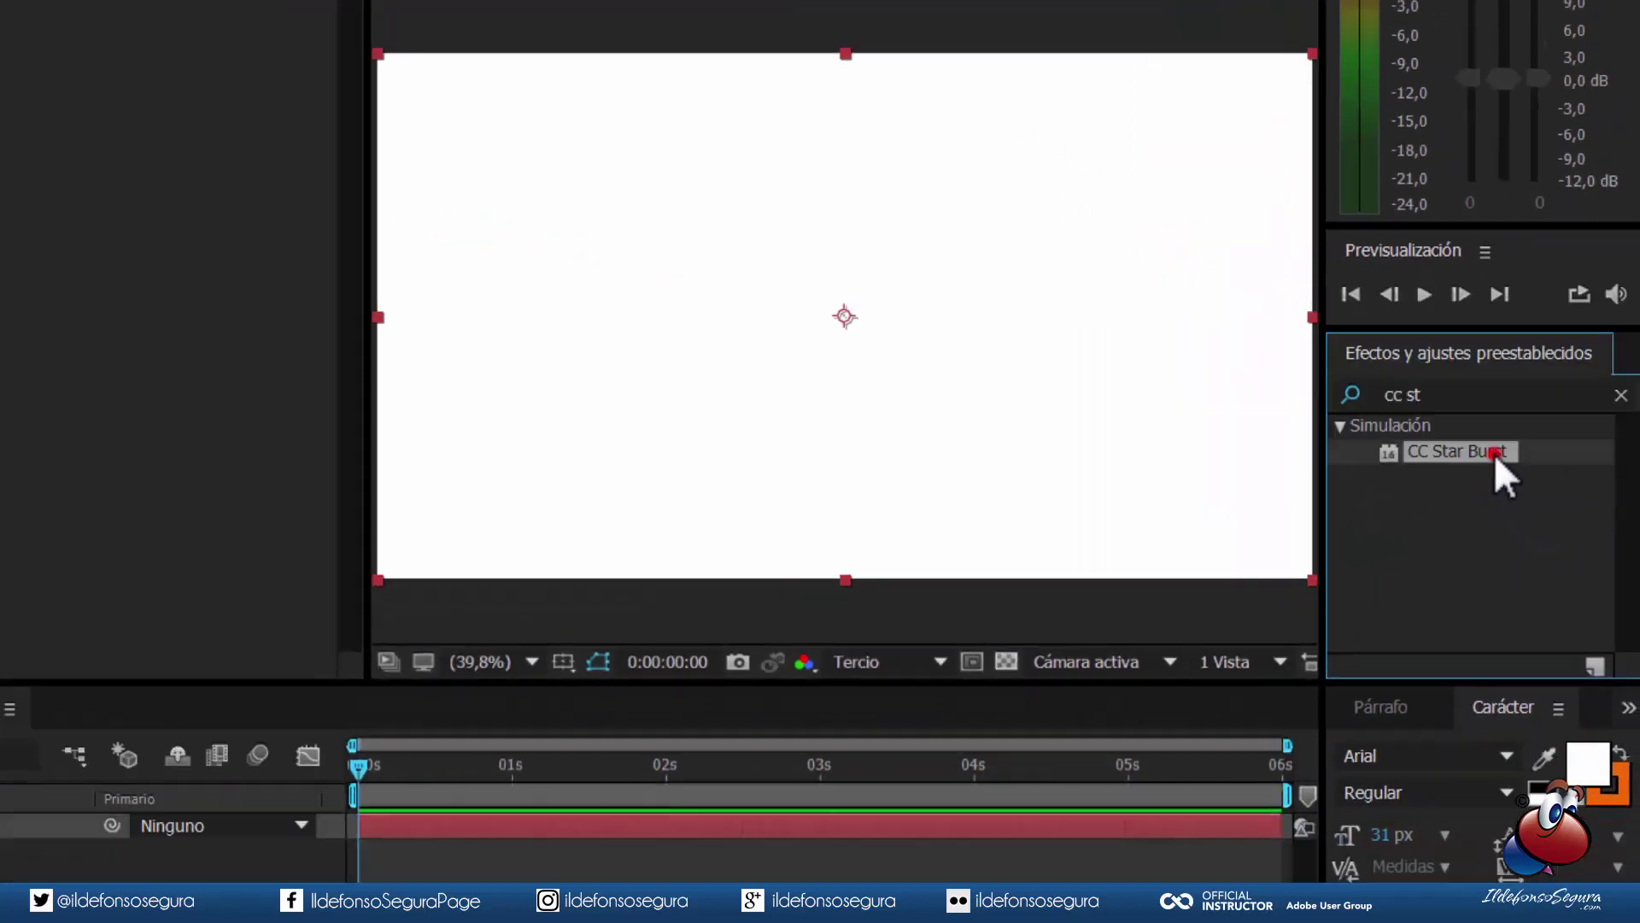
{"action": "mouse_move", "coordinate": [1504, 462]}
{"action": "left_mouse_down"}
{"action": "mouse_move", "coordinate": [1075, 512]}
{"action": "mouse_move", "coordinate": [515, 377]}
{"action": "left_mouse_up"}
- Set Star Burst Scatter to 210, Speed 0, Phase 0 and Grid Spacing 1
{"action": "left_click", "coordinate": [580, 178]}
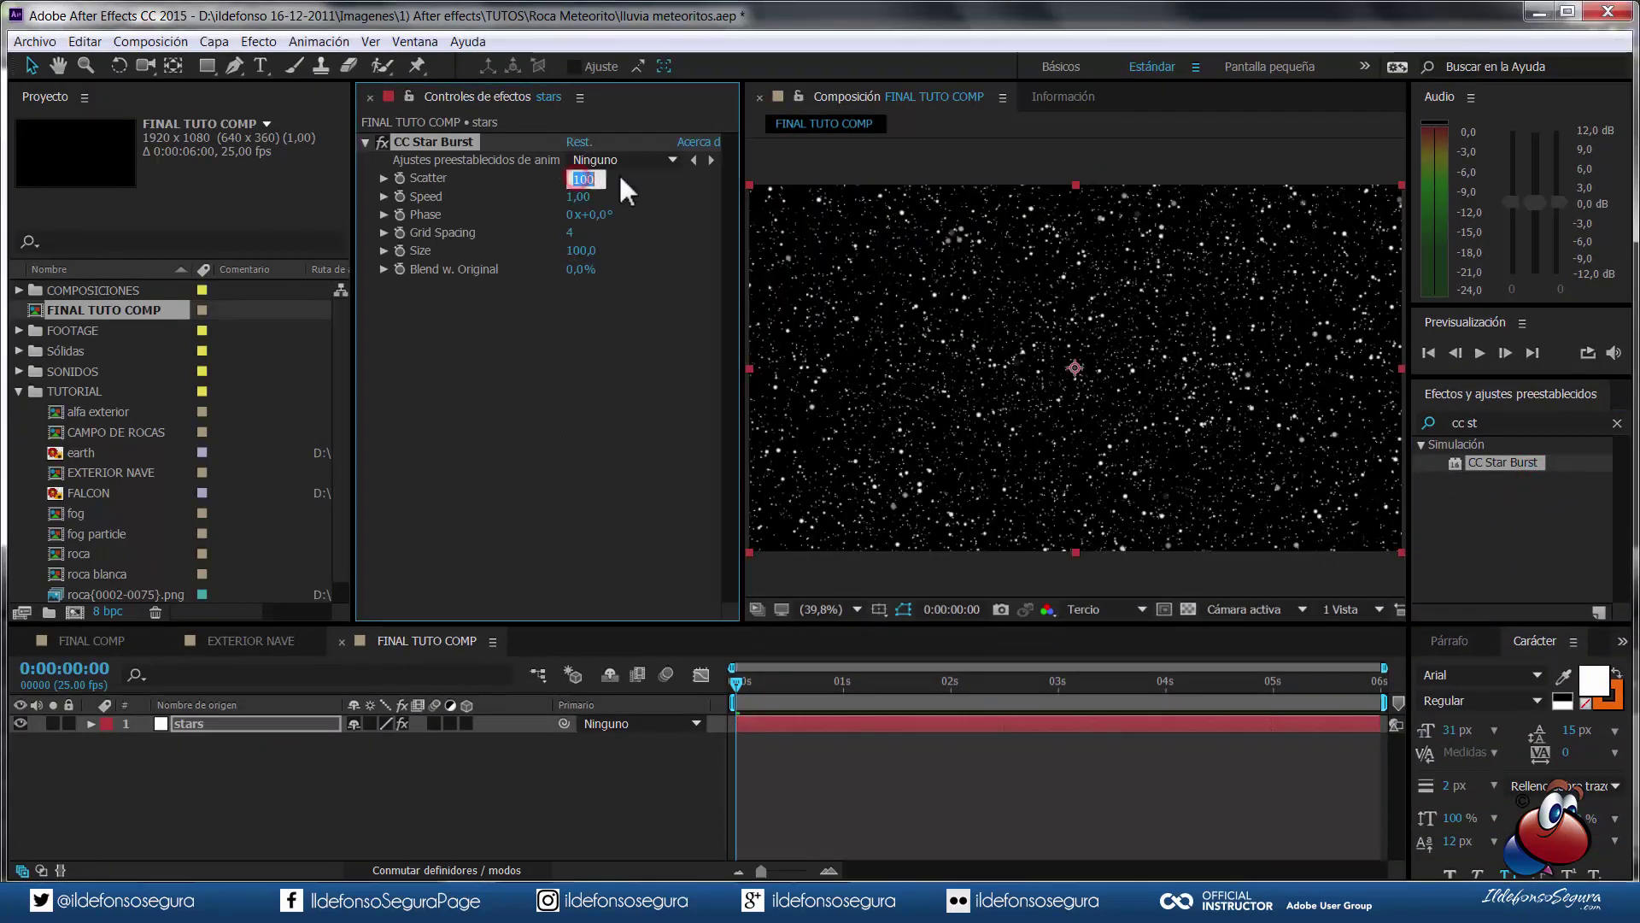
{"action": "type", "text": "210"}
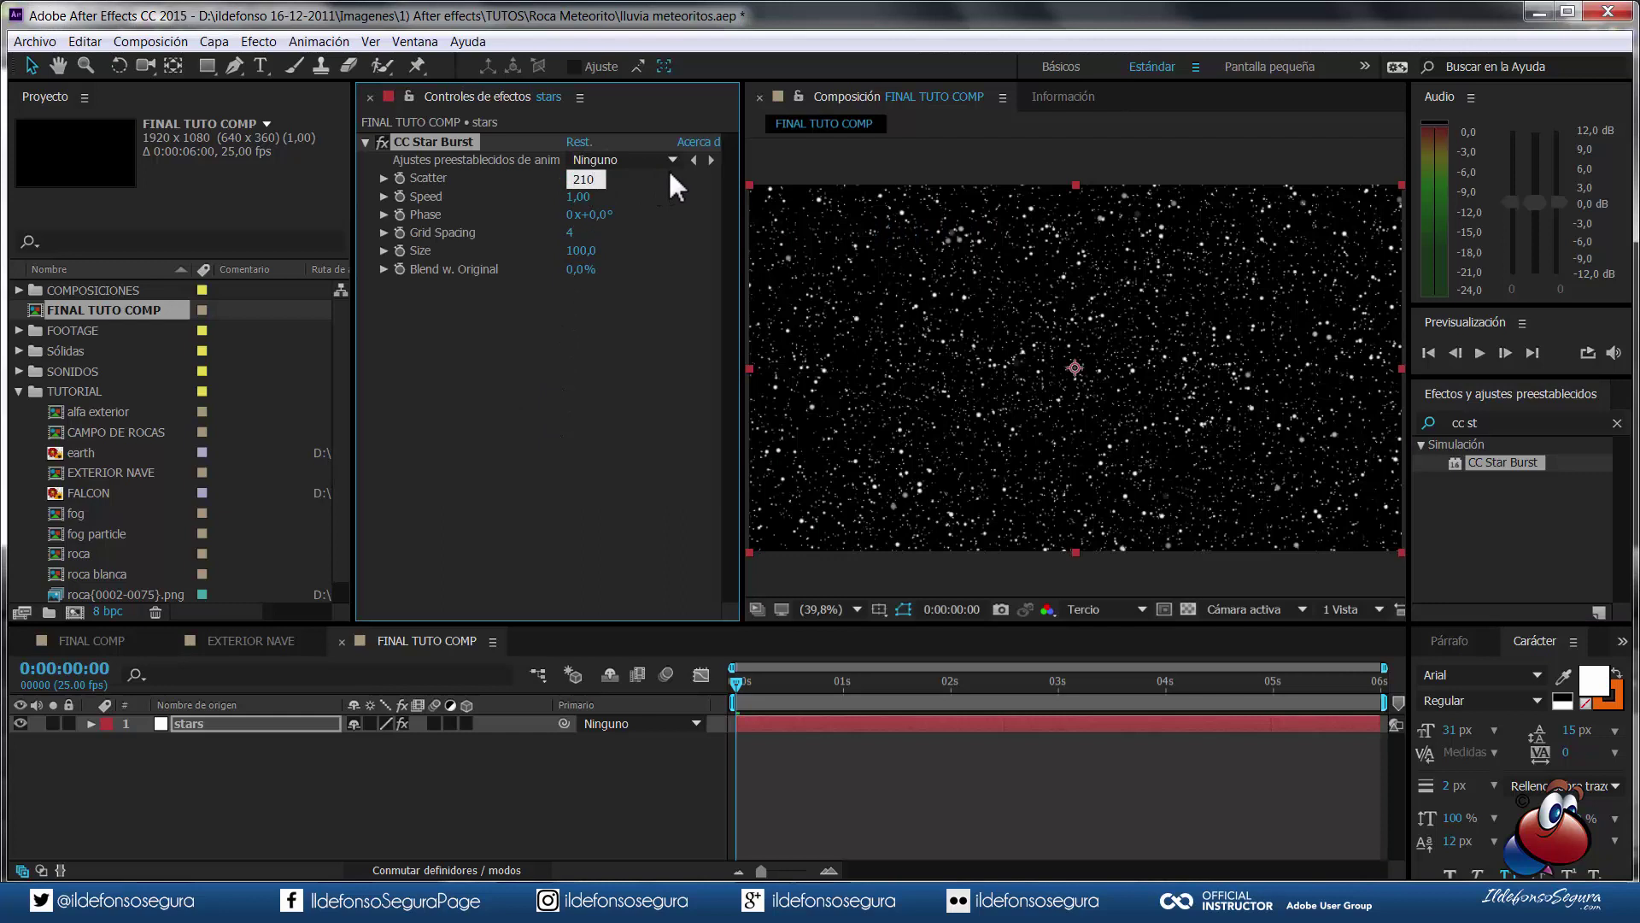
{"action": "key", "text": "Tab"}
{"action": "type", "text": "0"}
{"action": "key", "text": "Tab"}
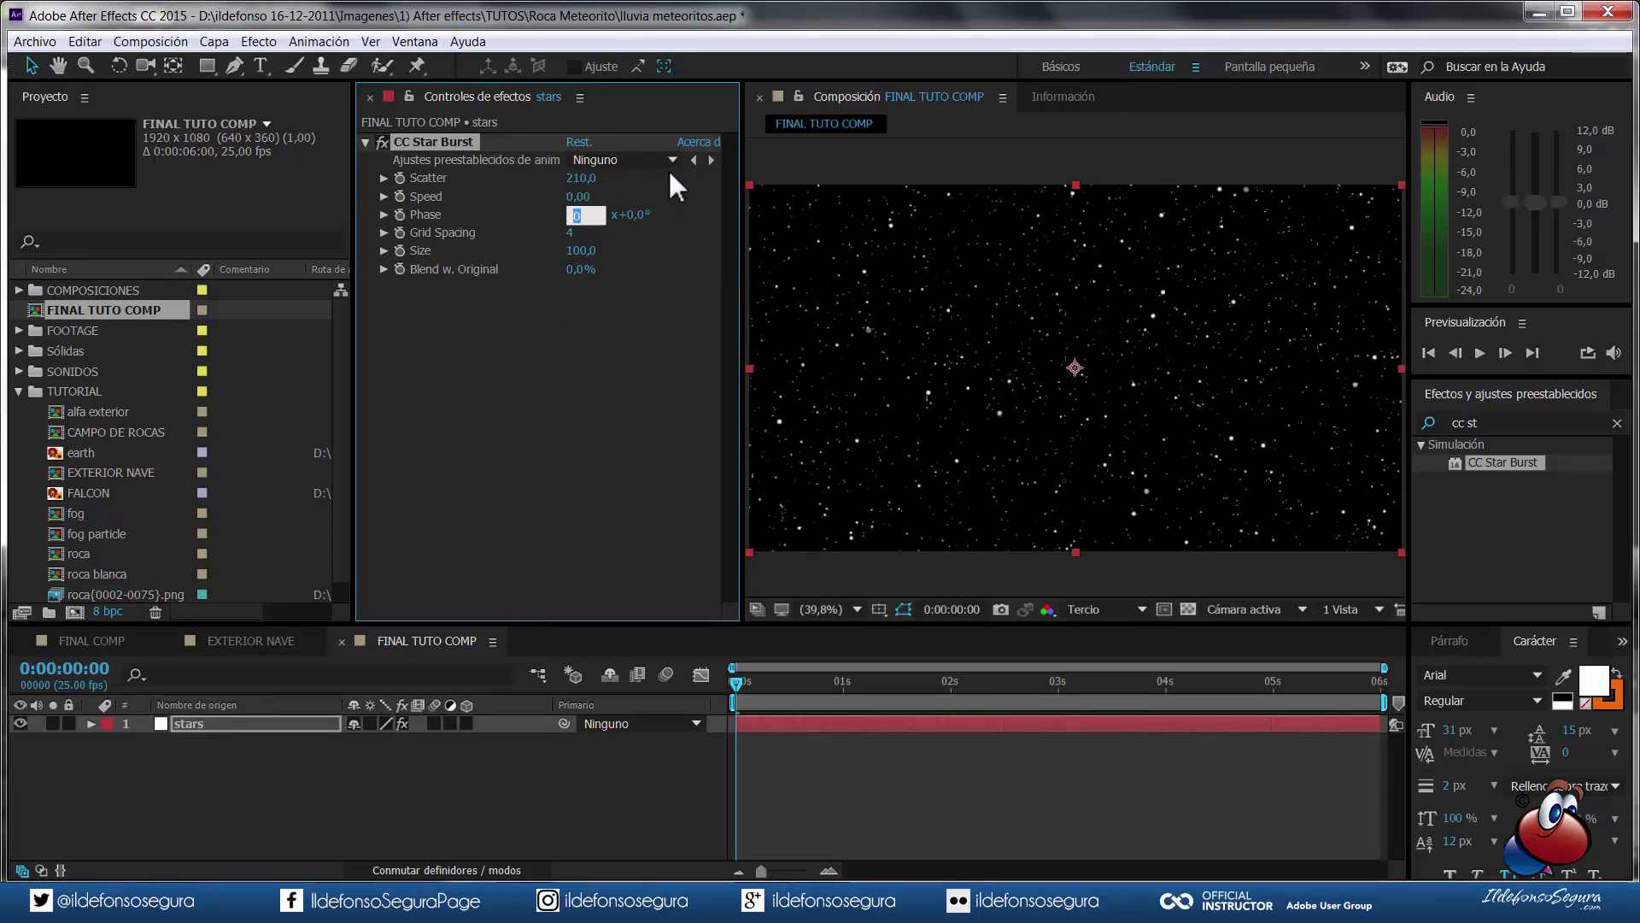
{"action": "key", "text": "Tab"}
{"action": "key", "text": "Tab"}
{"action": "type", "text": "1"}
{"action": "key", "text": "Tab"}
- Place the earth image in the timeline just below the stars layer
{"action": "left_click", "coordinate": [83, 454]}
{"action": "left_click_drag", "start_coordinate": [104, 456], "coordinate": [171, 721]}
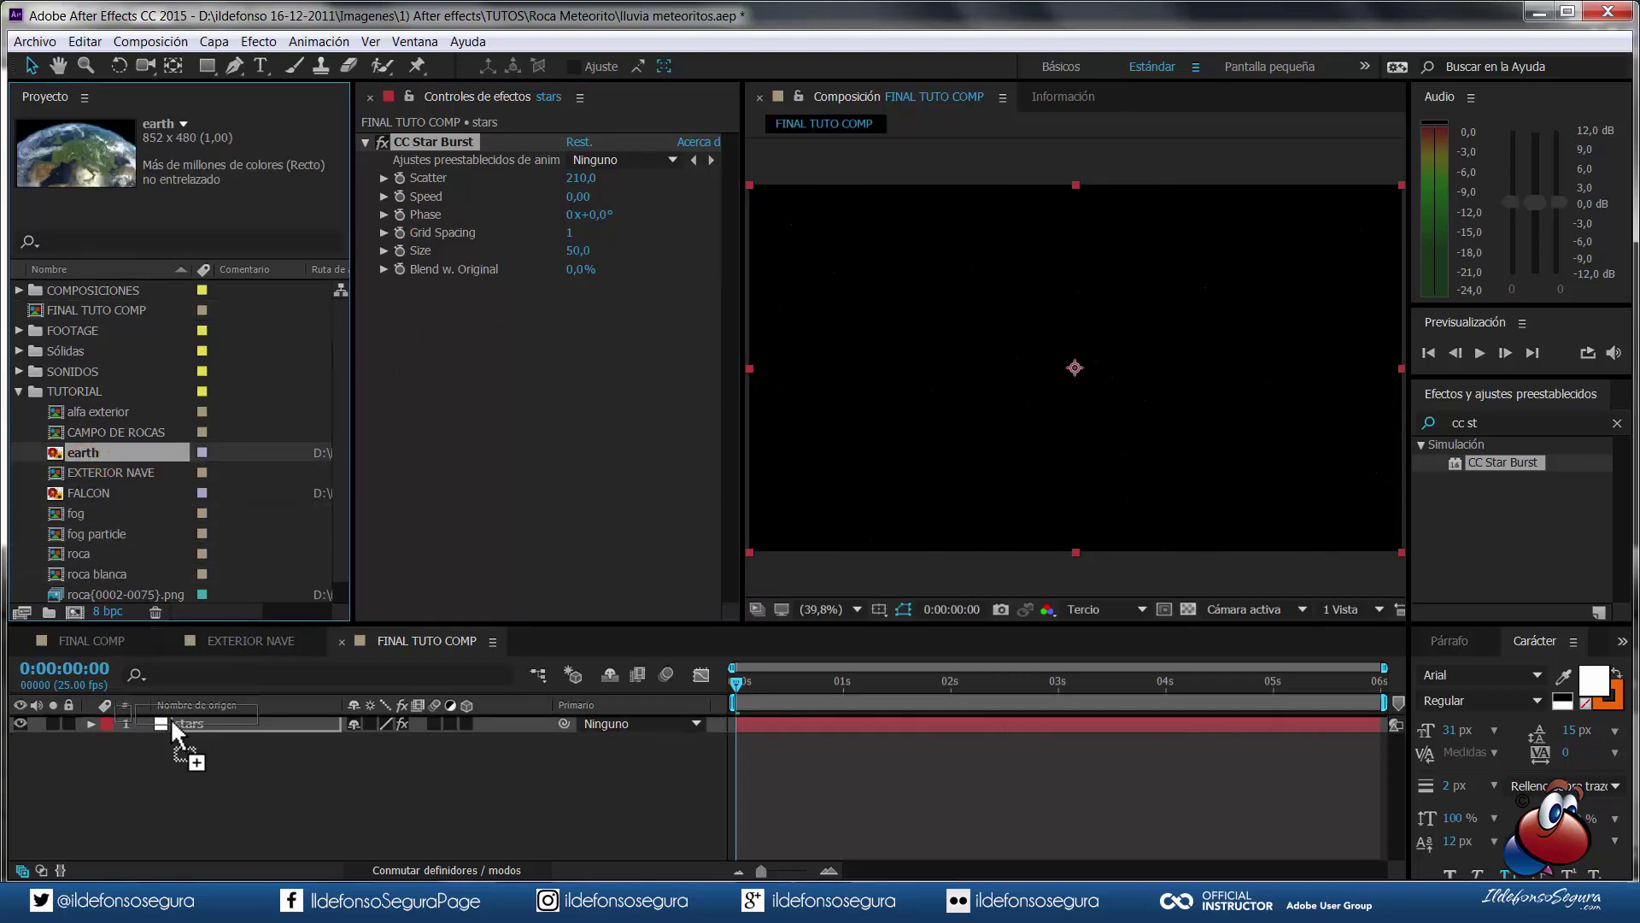
{"action": "left_click_drag", "start_coordinate": [171, 718], "coordinate": [178, 729]}
- Scale the earth to 535% and drag it so another part fills the frame
{"action": "key", "text": "s"}
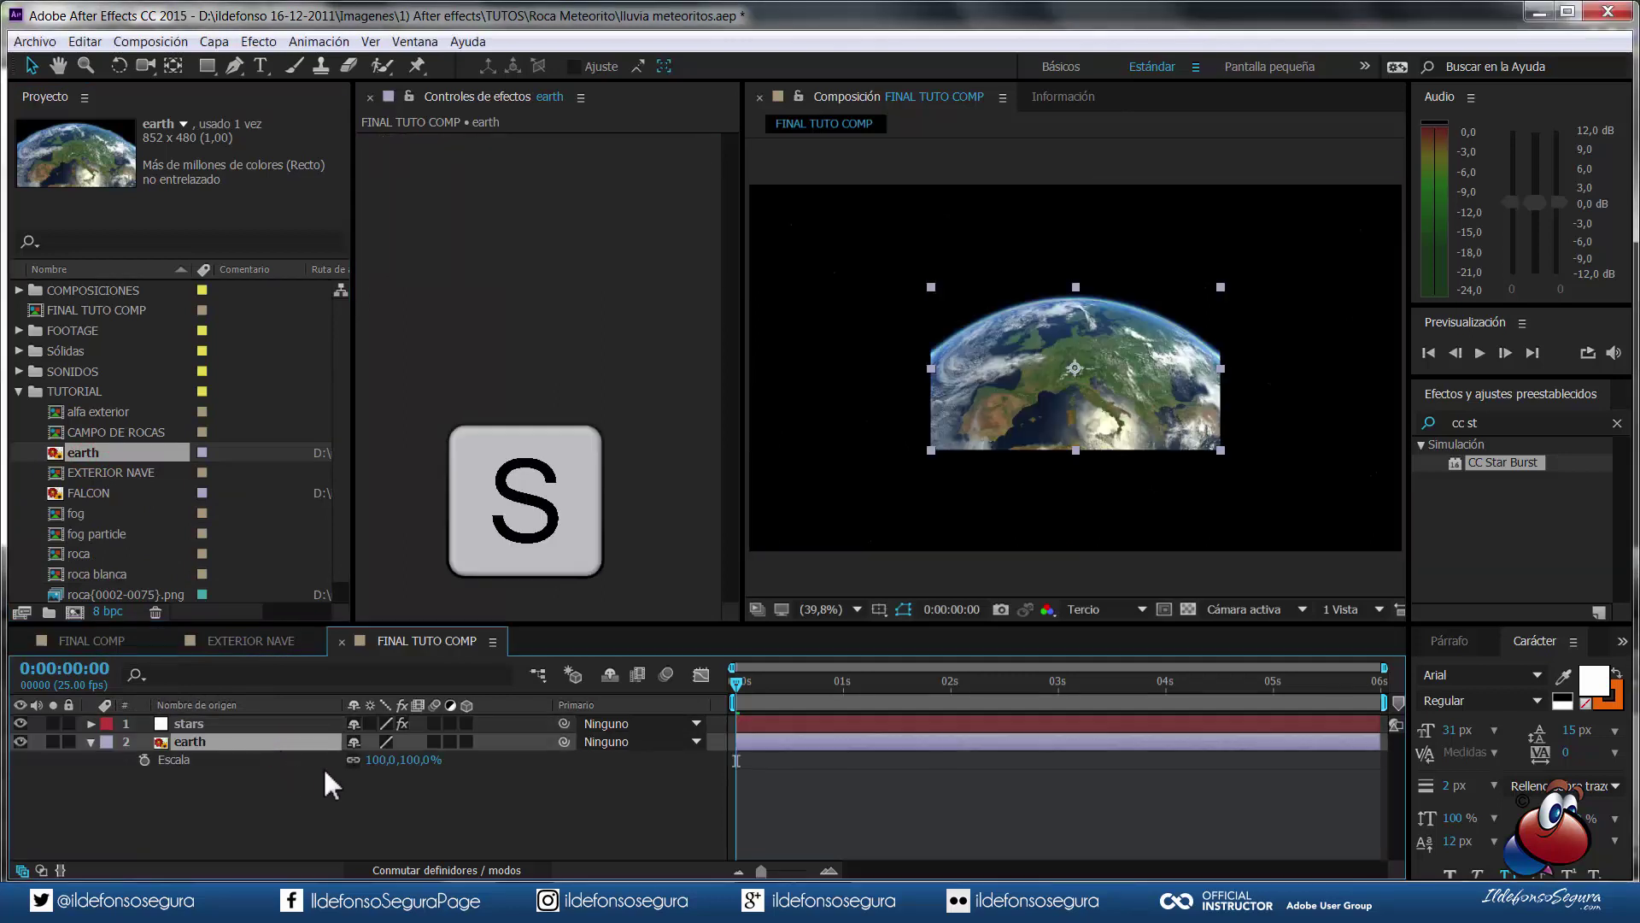
{"action": "left_click", "coordinate": [374, 760]}
{"action": "type", "text": "535"}
{"action": "key", "text": "Return"}
{"action": "scroll", "coordinate": [1121, 402], "scroll_direction": "down", "scroll_amount": 2}
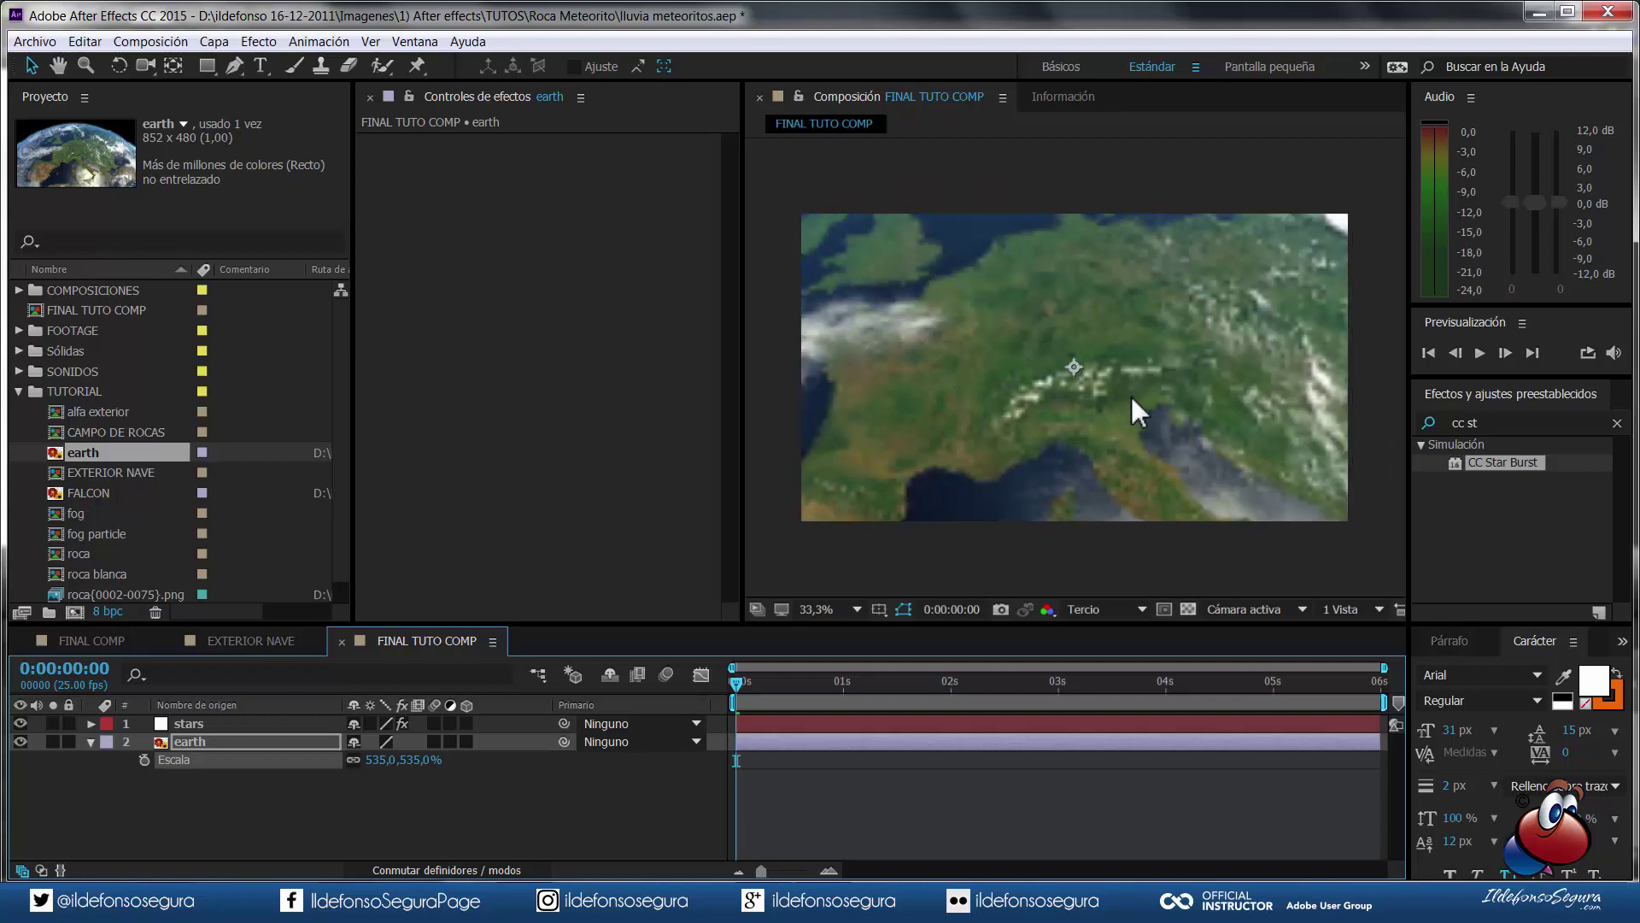
{"action": "scroll", "coordinate": [1131, 393], "scroll_direction": "down", "scroll_amount": 3}
{"action": "left_click_drag", "start_coordinate": [1205, 418], "coordinate": [1125, 479]}
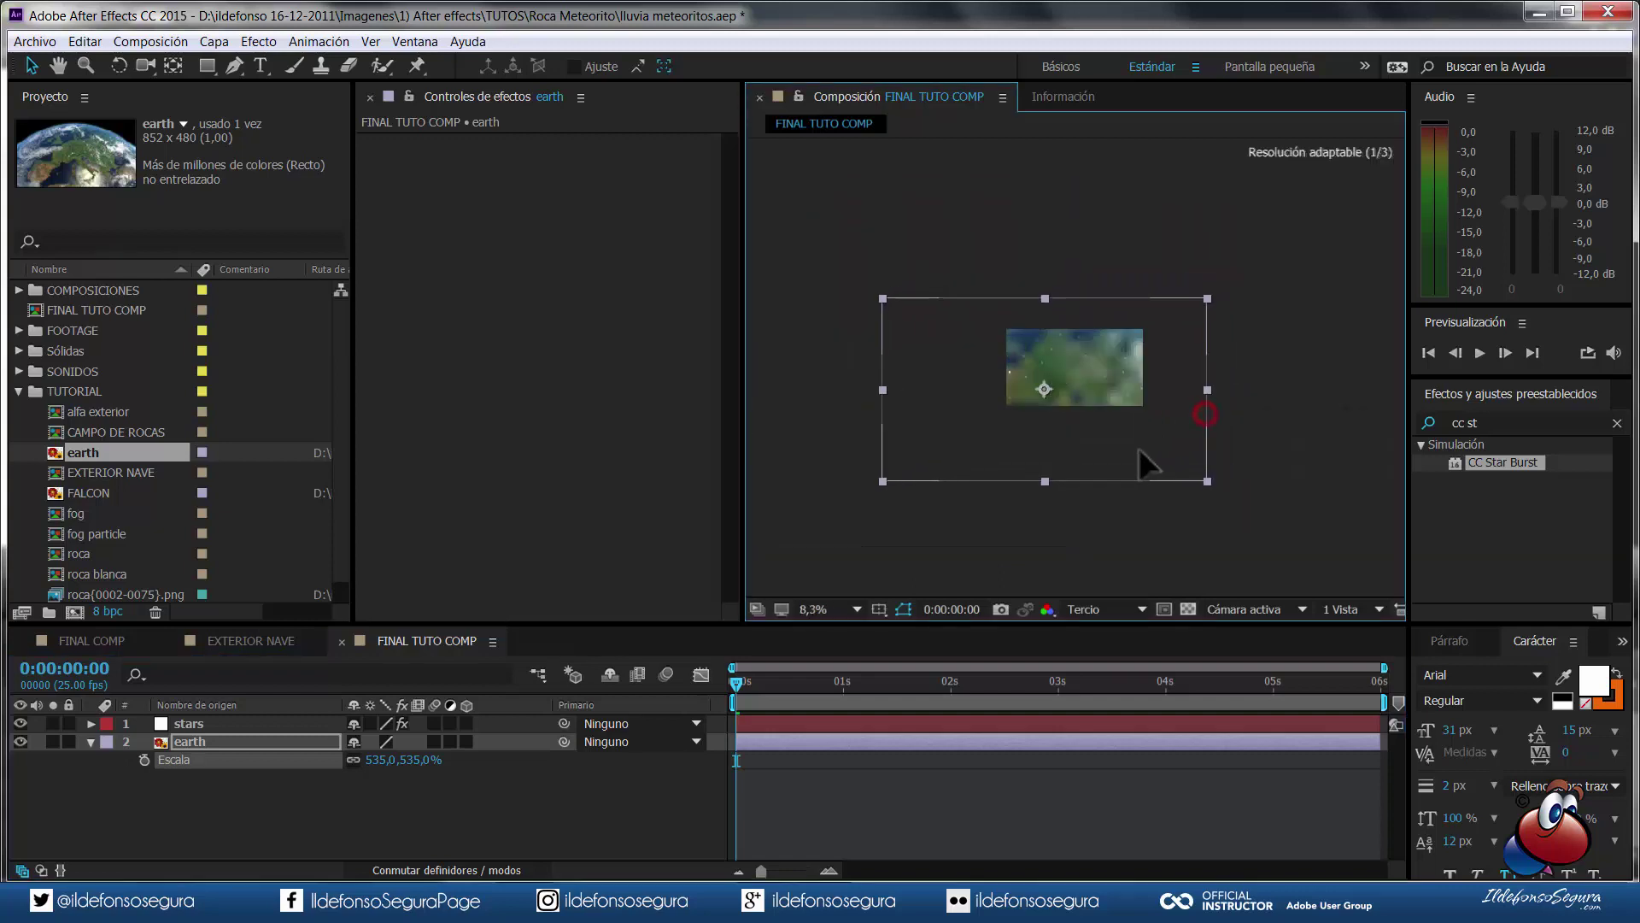
{"action": "key", "text": "r"}
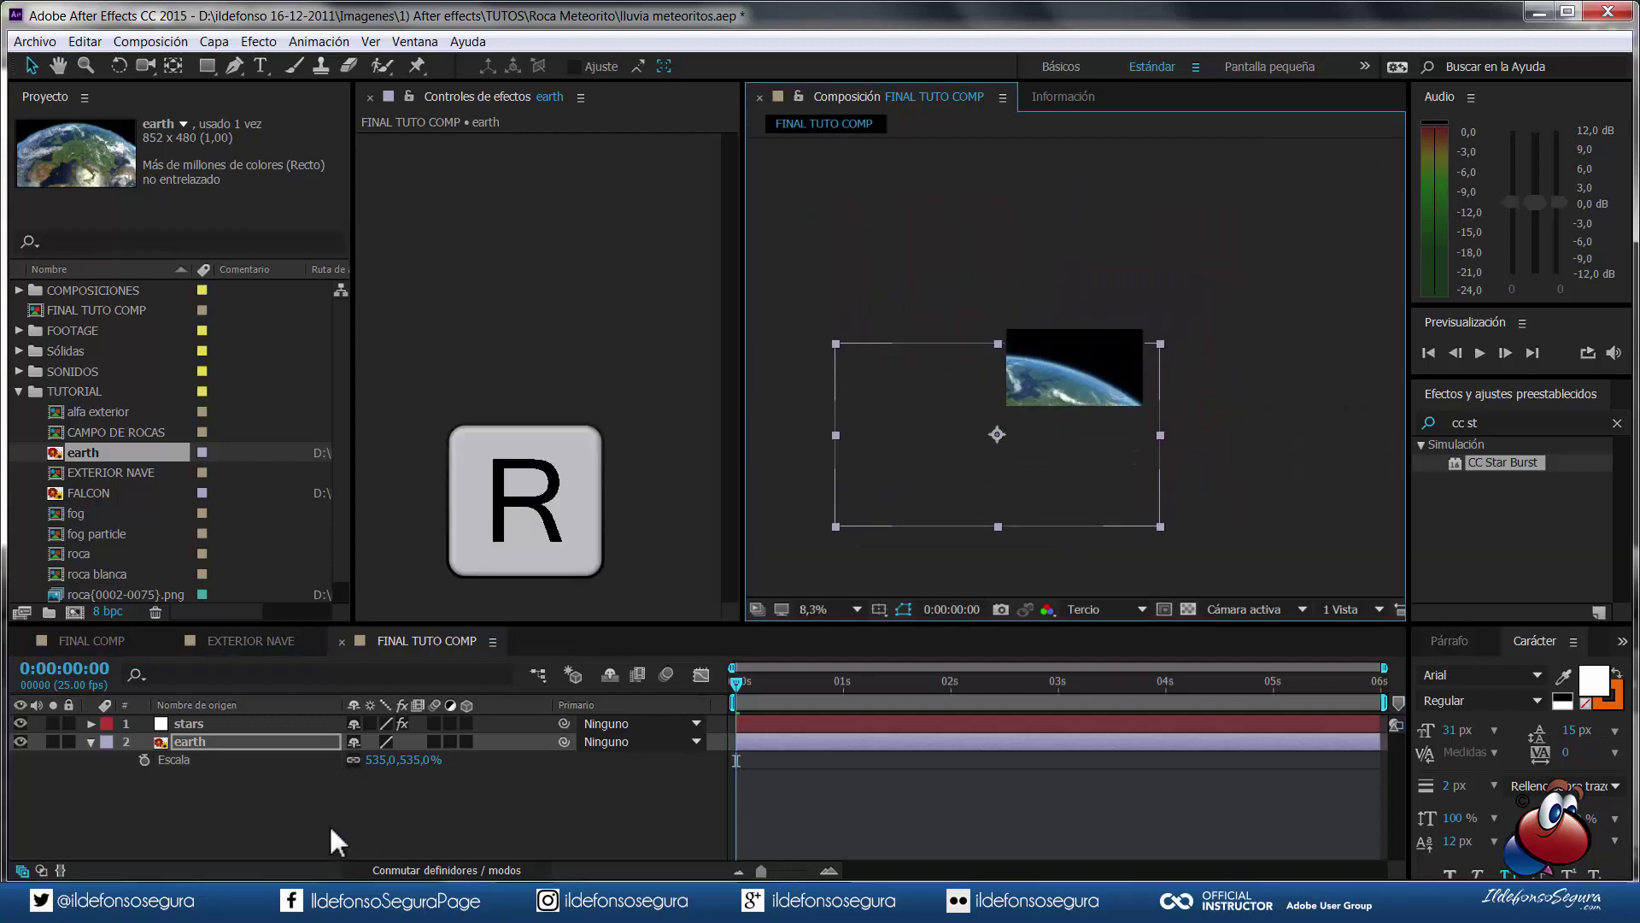
- Make earth a 3D layer, rotate it 29° on Z and nudge it right
{"action": "left_click", "coordinate": [468, 739]}
{"action": "left_click_drag", "start_coordinate": [380, 816], "coordinate": [418, 804]}
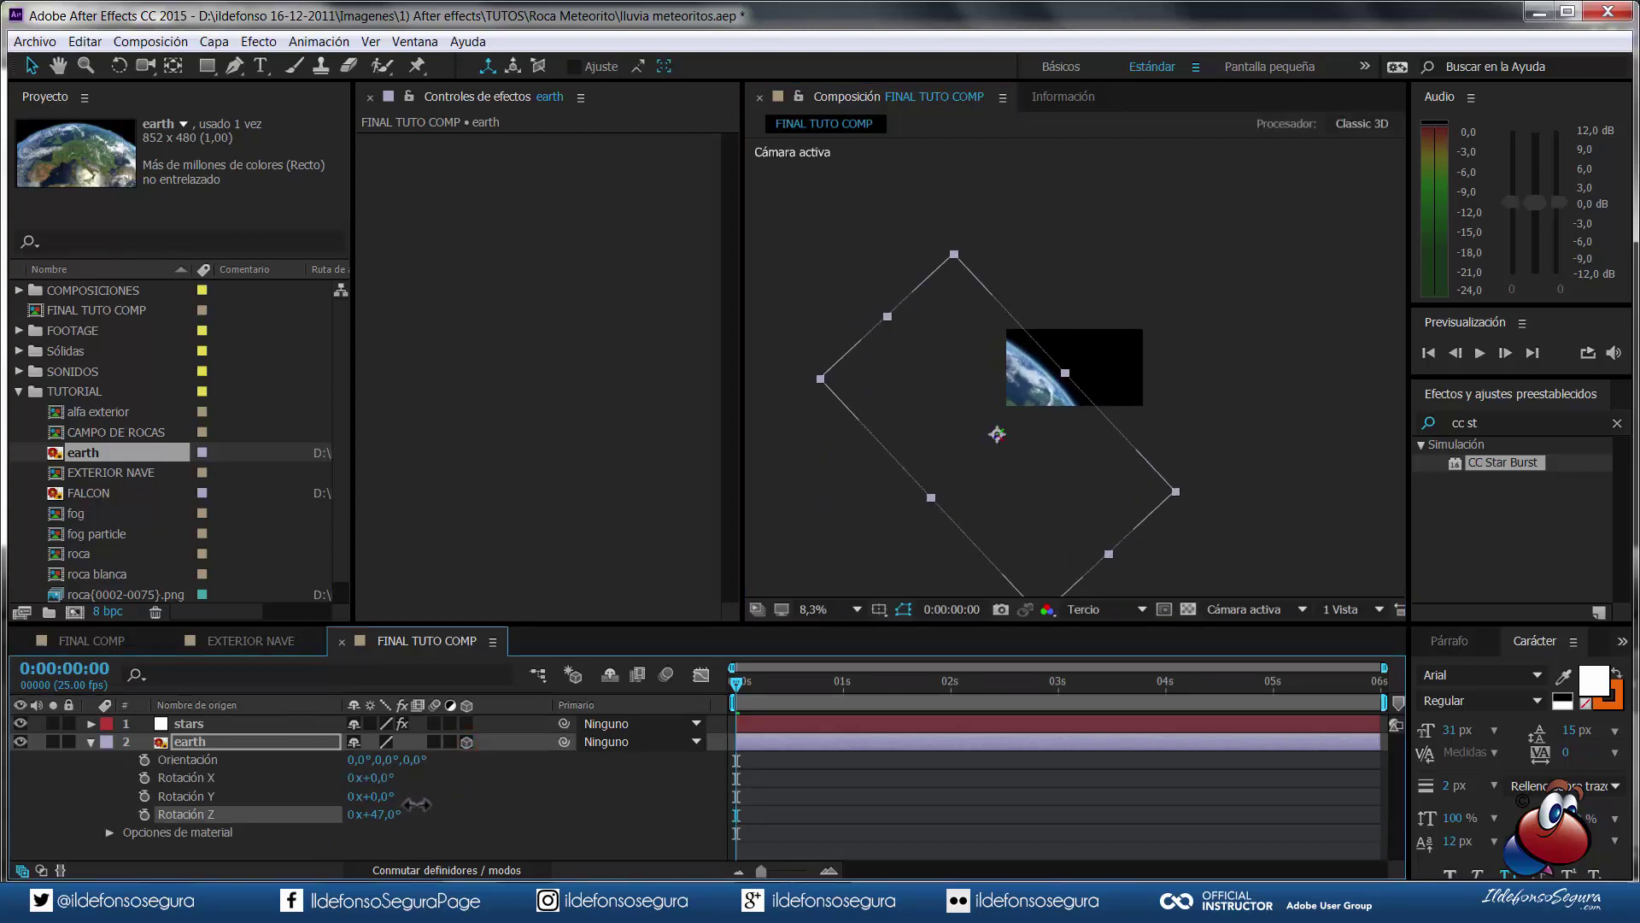
{"action": "left_click", "coordinate": [373, 815]}
{"action": "type", "text": "29"}
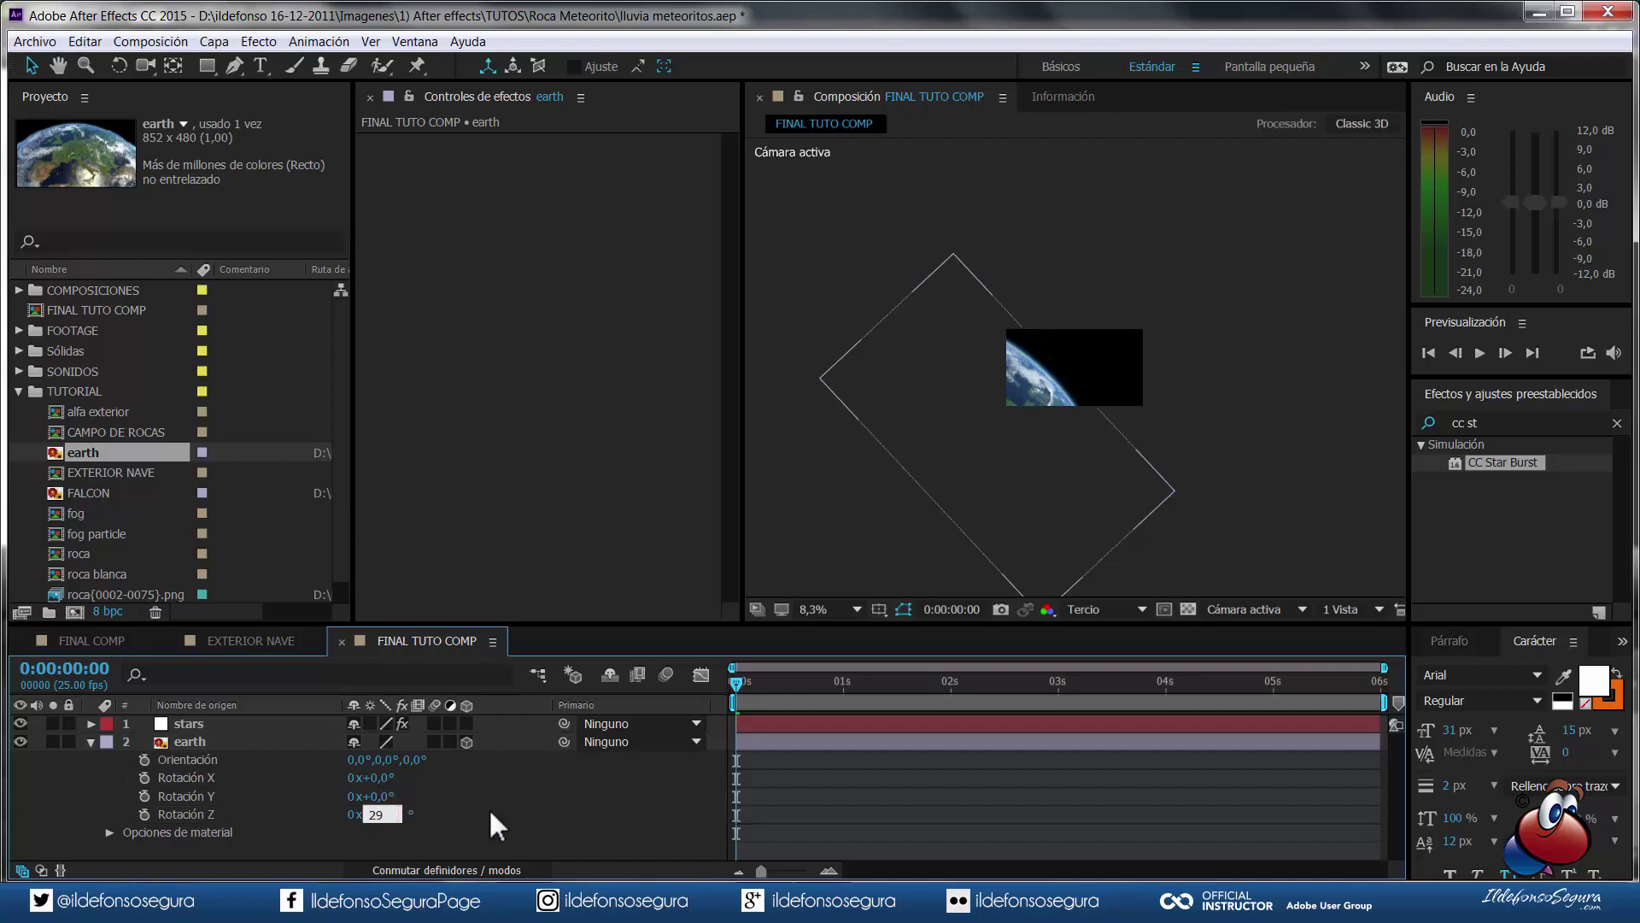
{"action": "key", "text": "Return"}
{"action": "left_click_drag", "start_coordinate": [1024, 483], "coordinate": [1033, 476]}
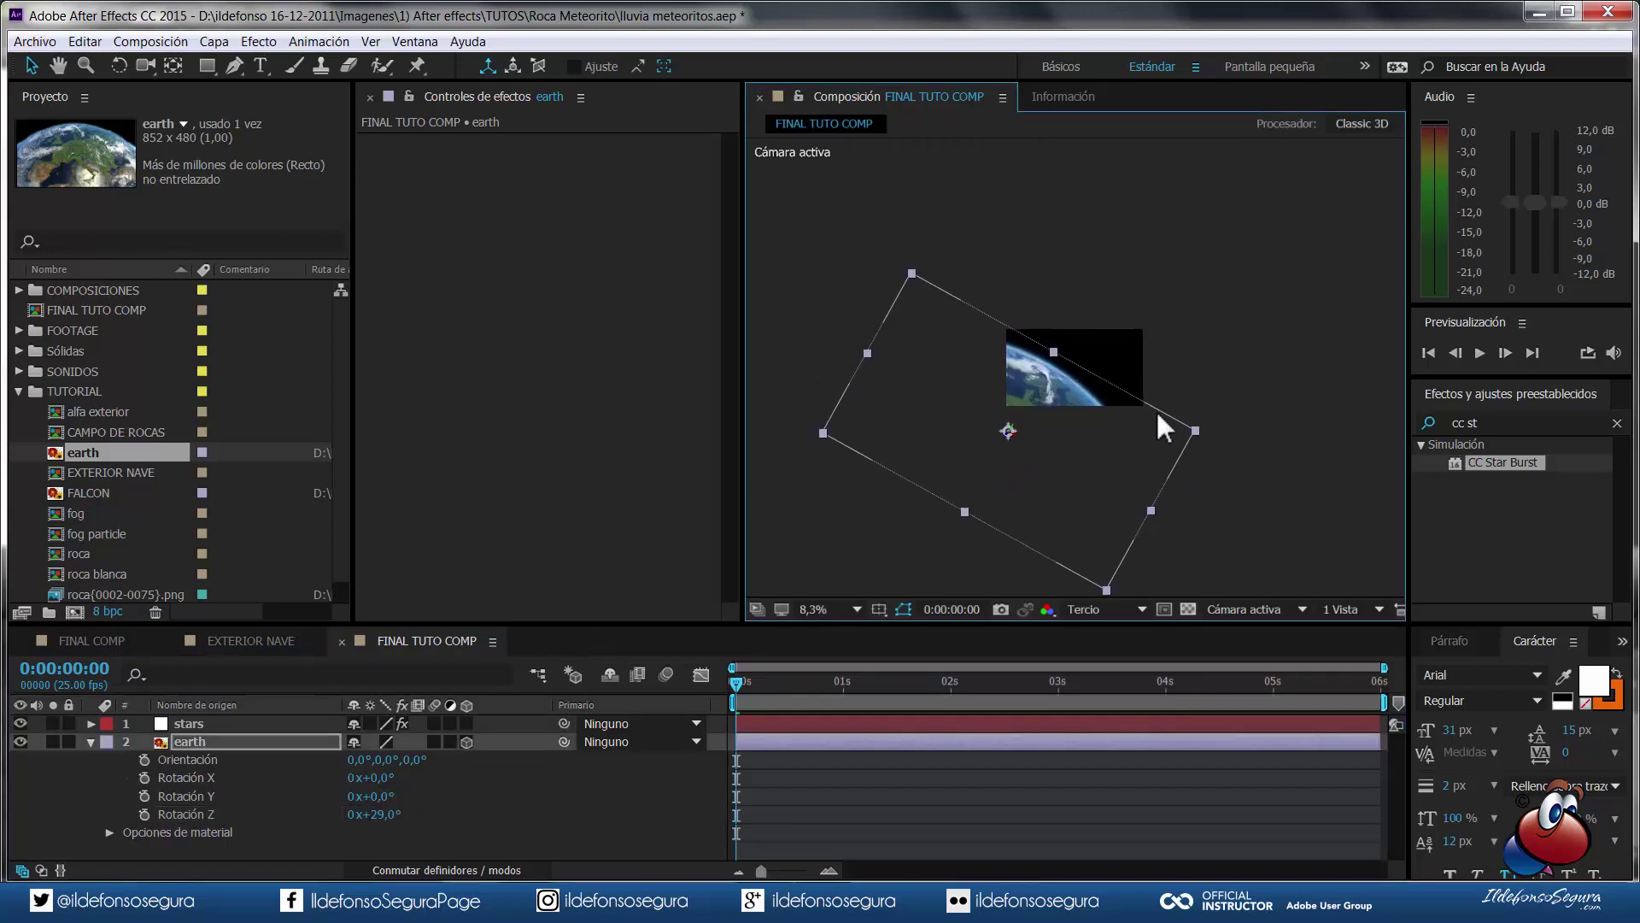
{"action": "key", "text": "period"}
{"action": "key", "text": "period"}
{"action": "key", "text": "period"}
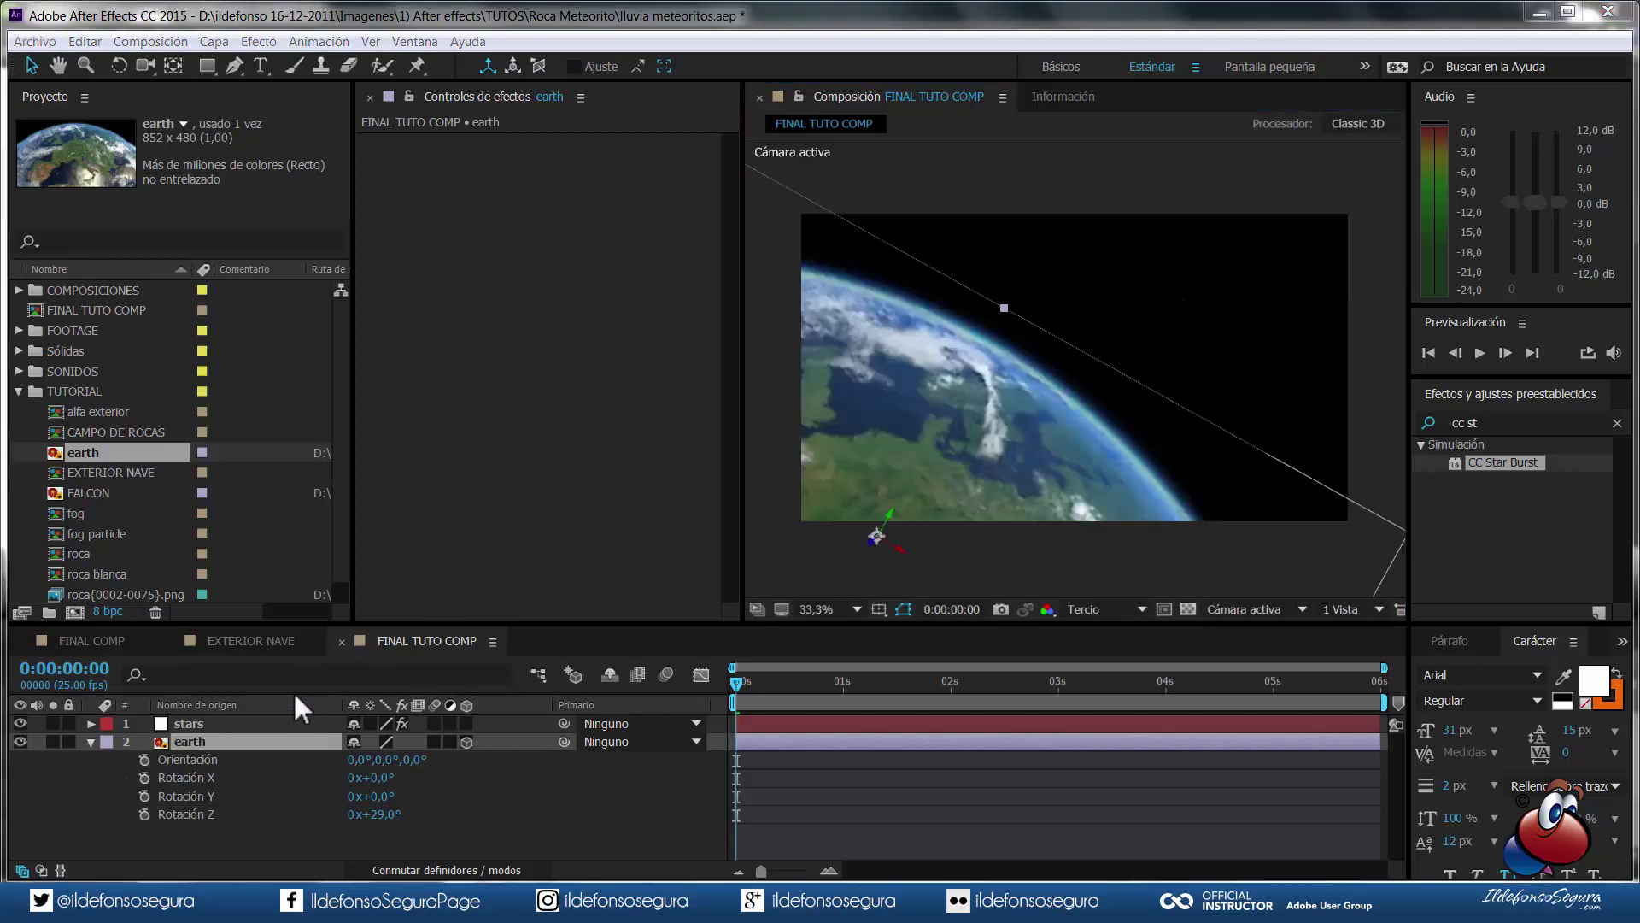
- Make stars a 3D layer and move it below earth in the stack
{"action": "left_click", "coordinate": [88, 740]}
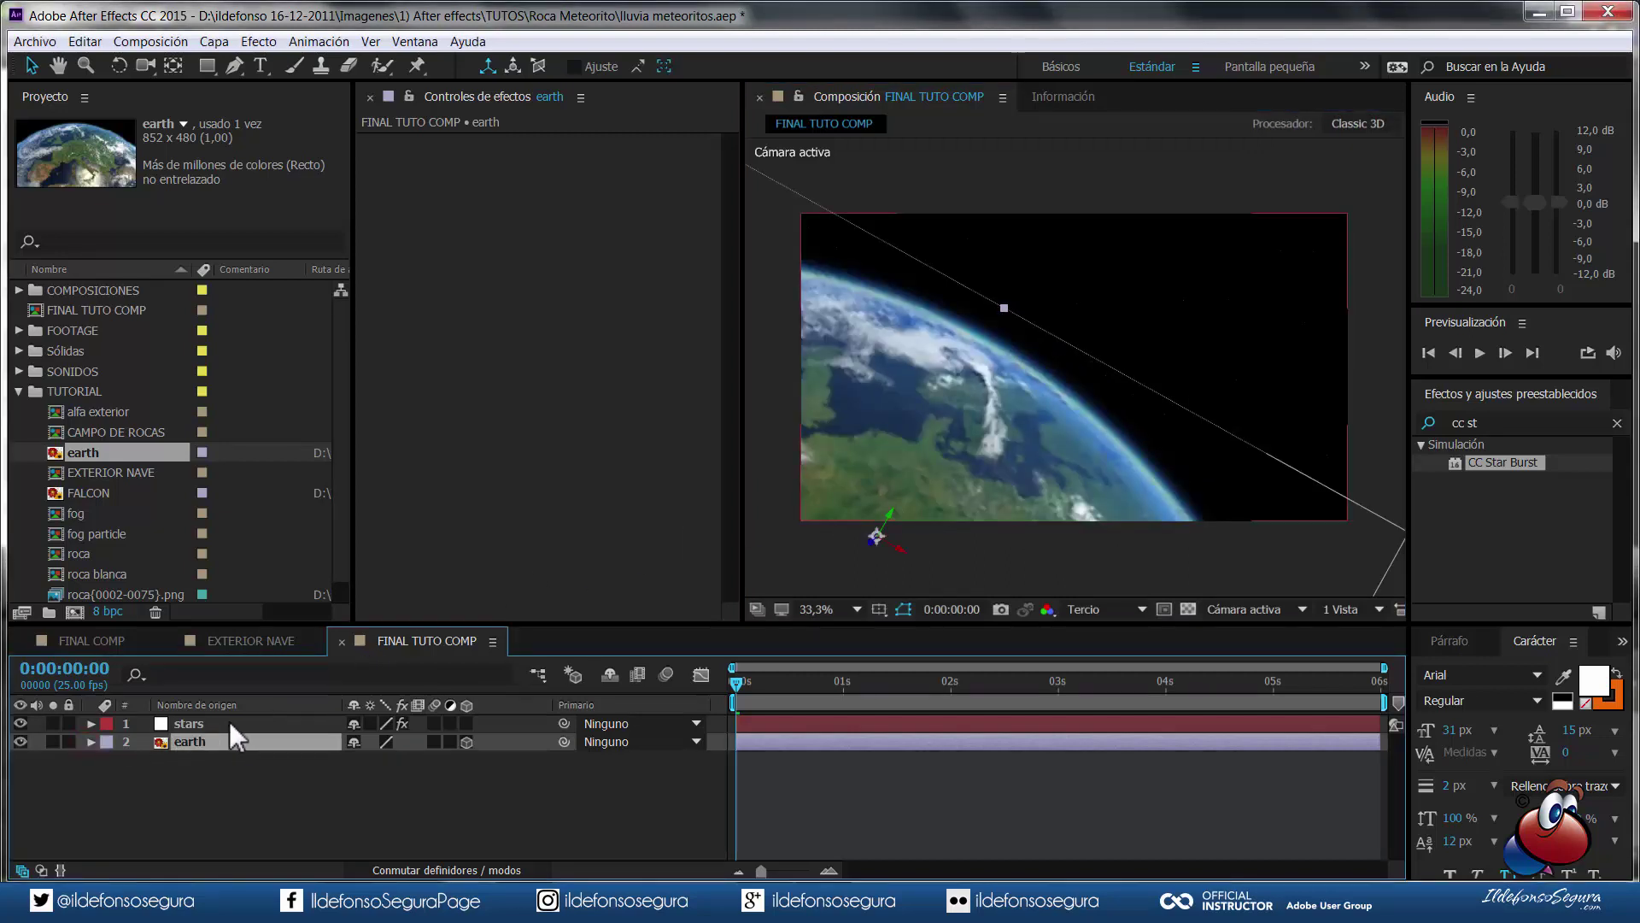
{"action": "left_click", "coordinate": [466, 726]}
{"action": "left_click", "coordinate": [189, 724]}
{"action": "left_click_drag", "start_coordinate": [183, 724], "coordinate": [191, 756]}
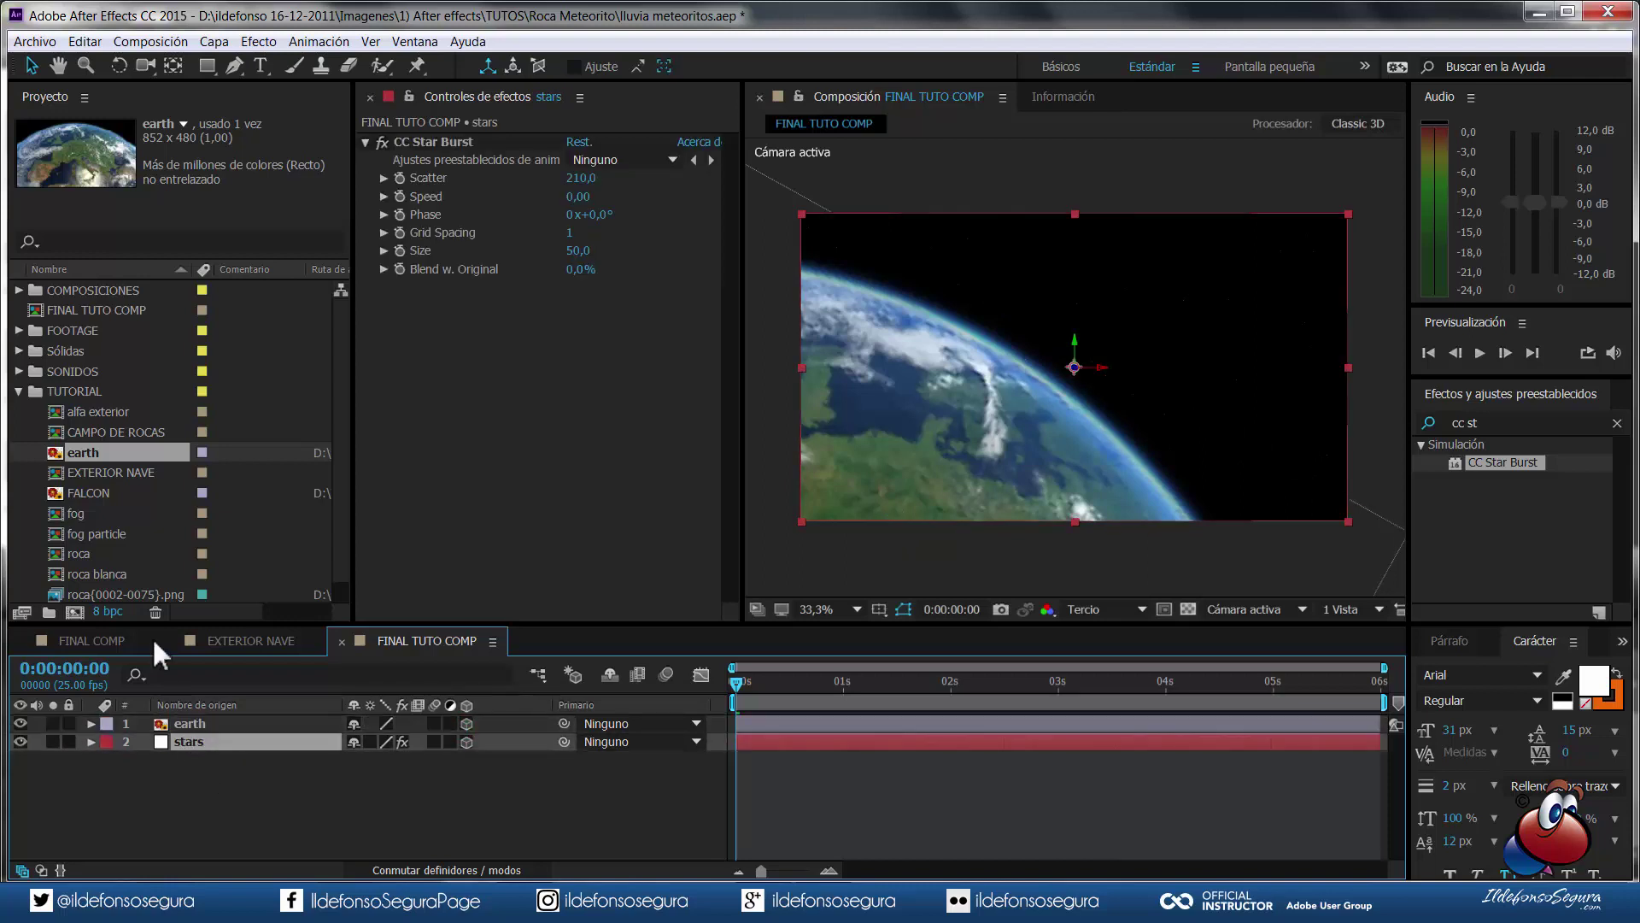
- Drag the EXTERIOR NAVE composition from the Project panel to the top of FINAL TUTO COMP
{"action": "left_click", "coordinate": [107, 472]}
{"action": "mouse_move", "coordinate": [137, 470]}
{"action": "left_mouse_down"}
{"action": "mouse_move", "coordinate": [166, 721]}
{"action": "mouse_move", "coordinate": [227, 722]}
{"action": "left_mouse_up"}
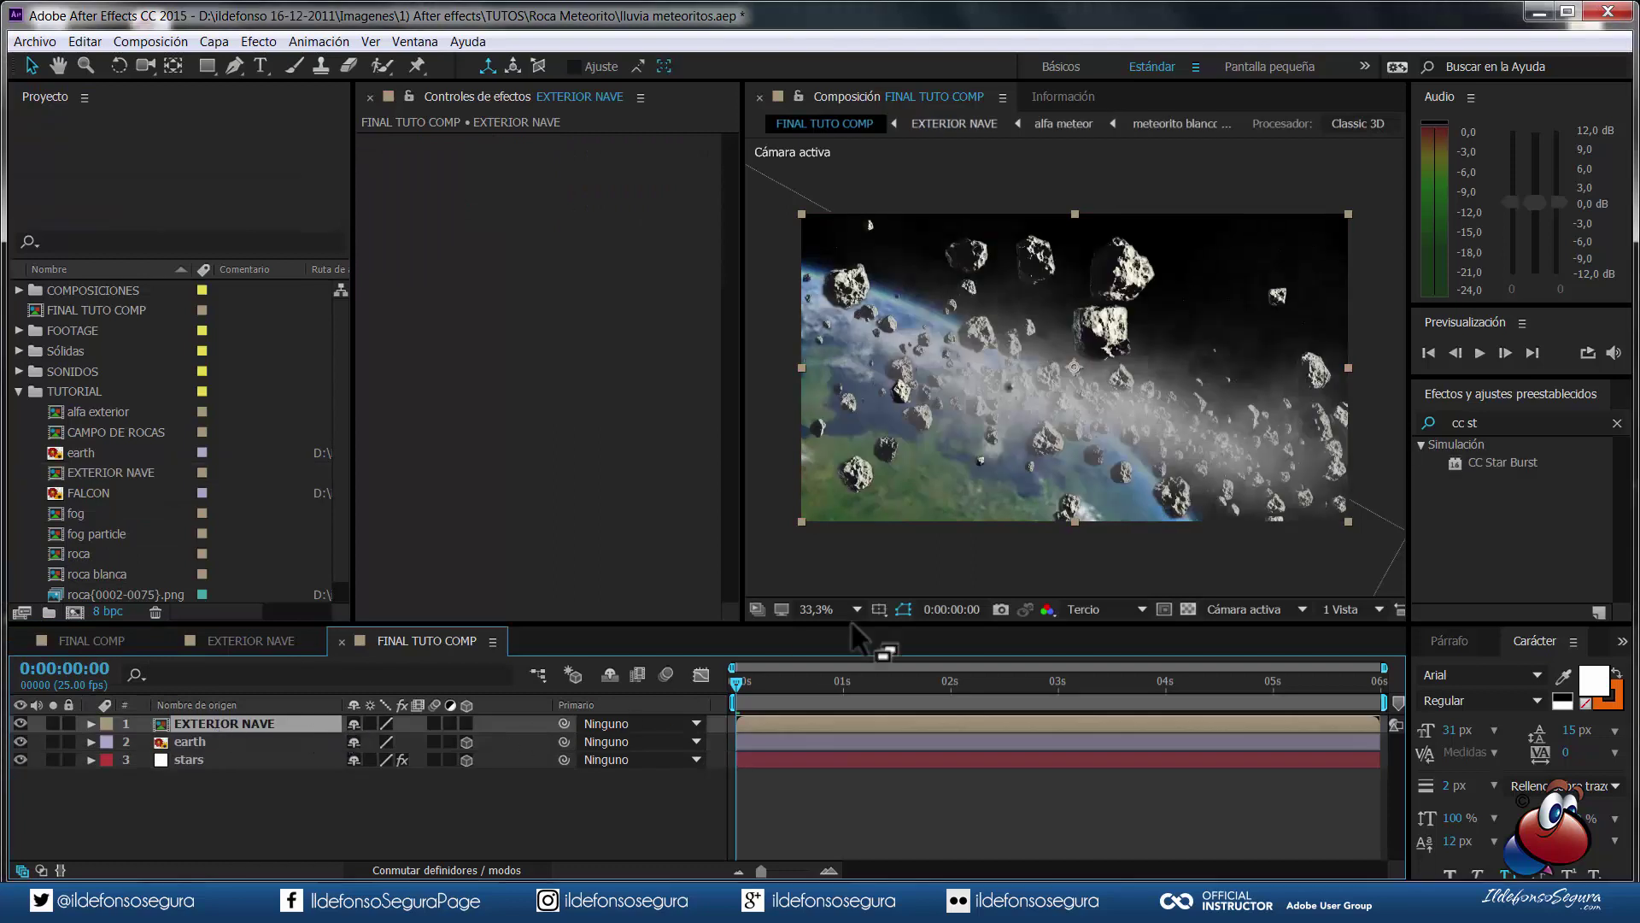
- Add a new adjustment layer via Nuevo > Capa de ajuste
{"action": "right_click", "coordinate": [303, 829]}
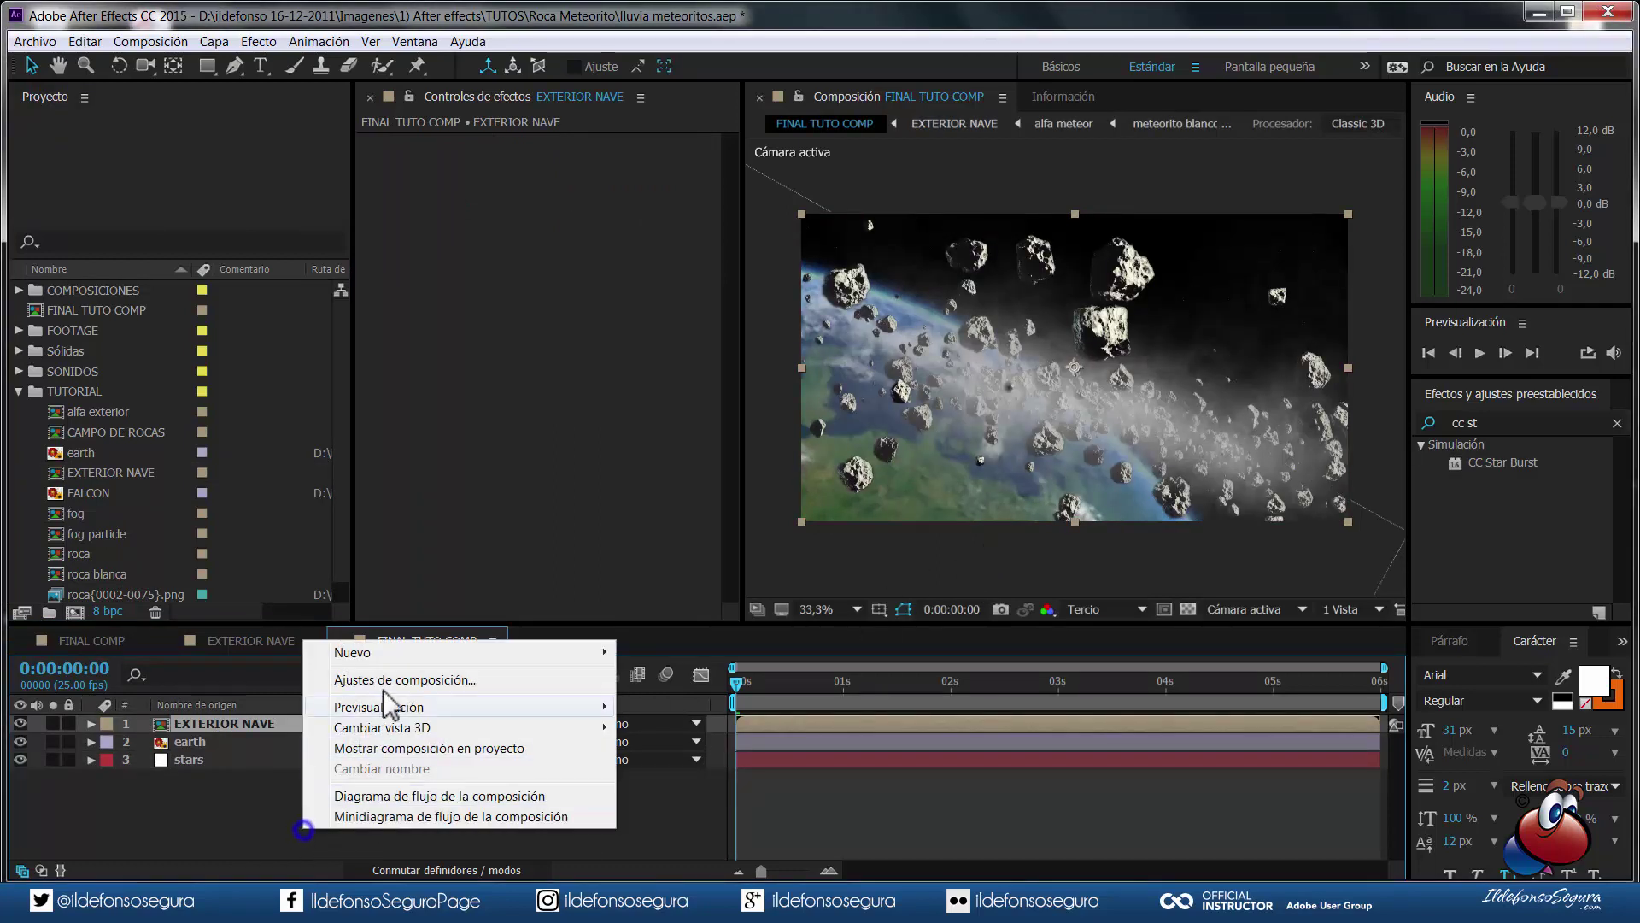
{"action": "left_click", "coordinate": [382, 655]}
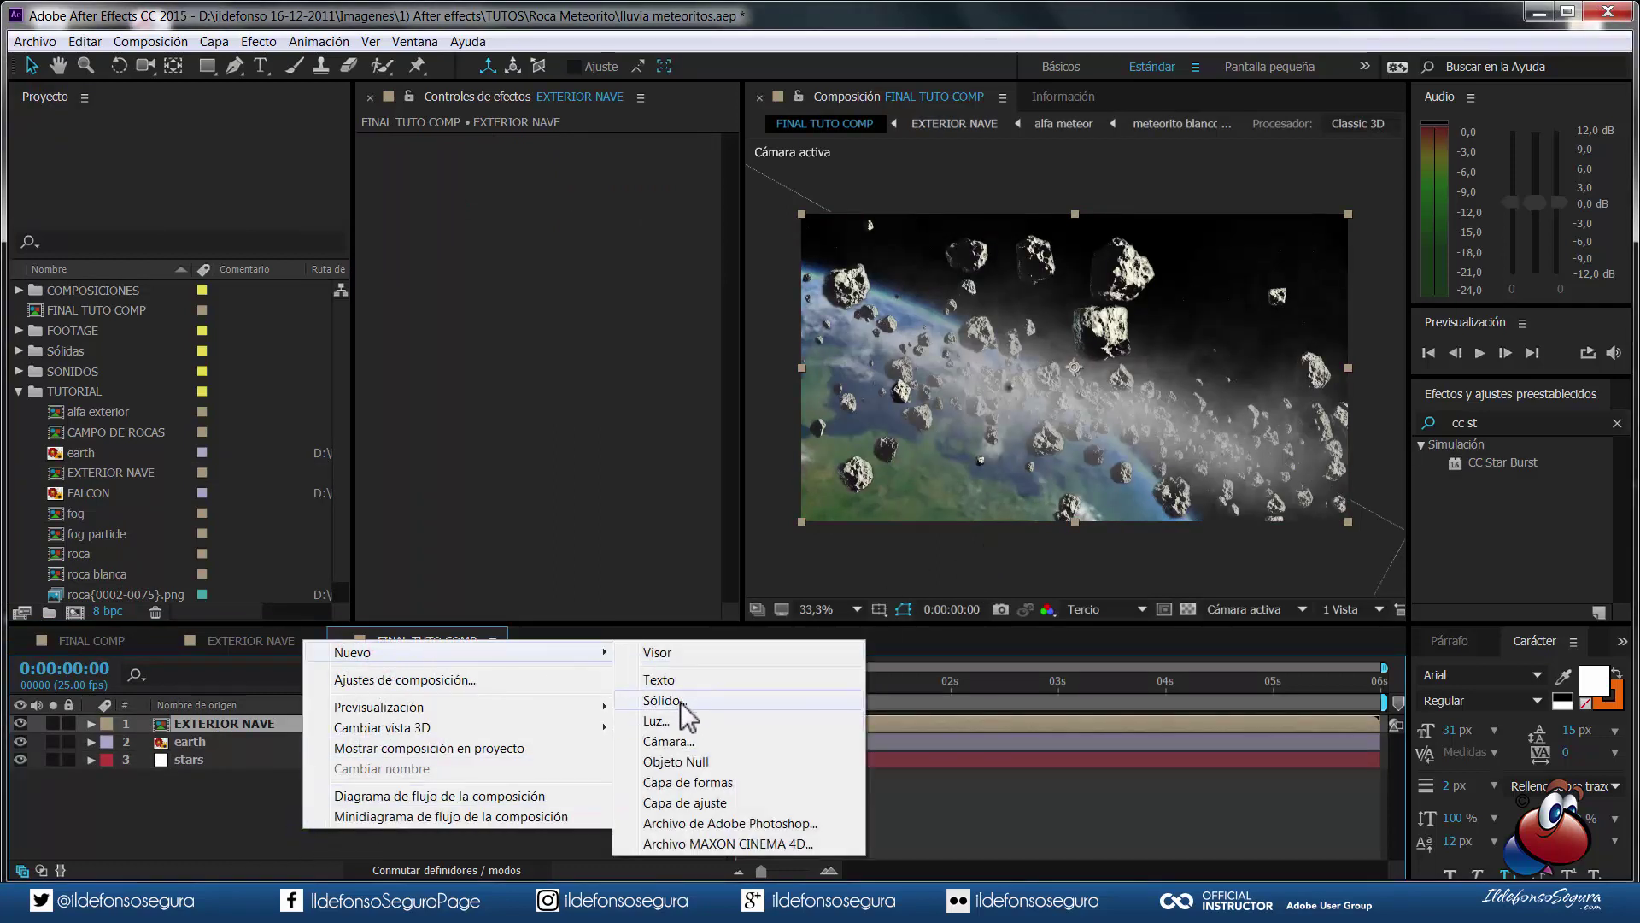
{"action": "left_click", "coordinate": [683, 802]}
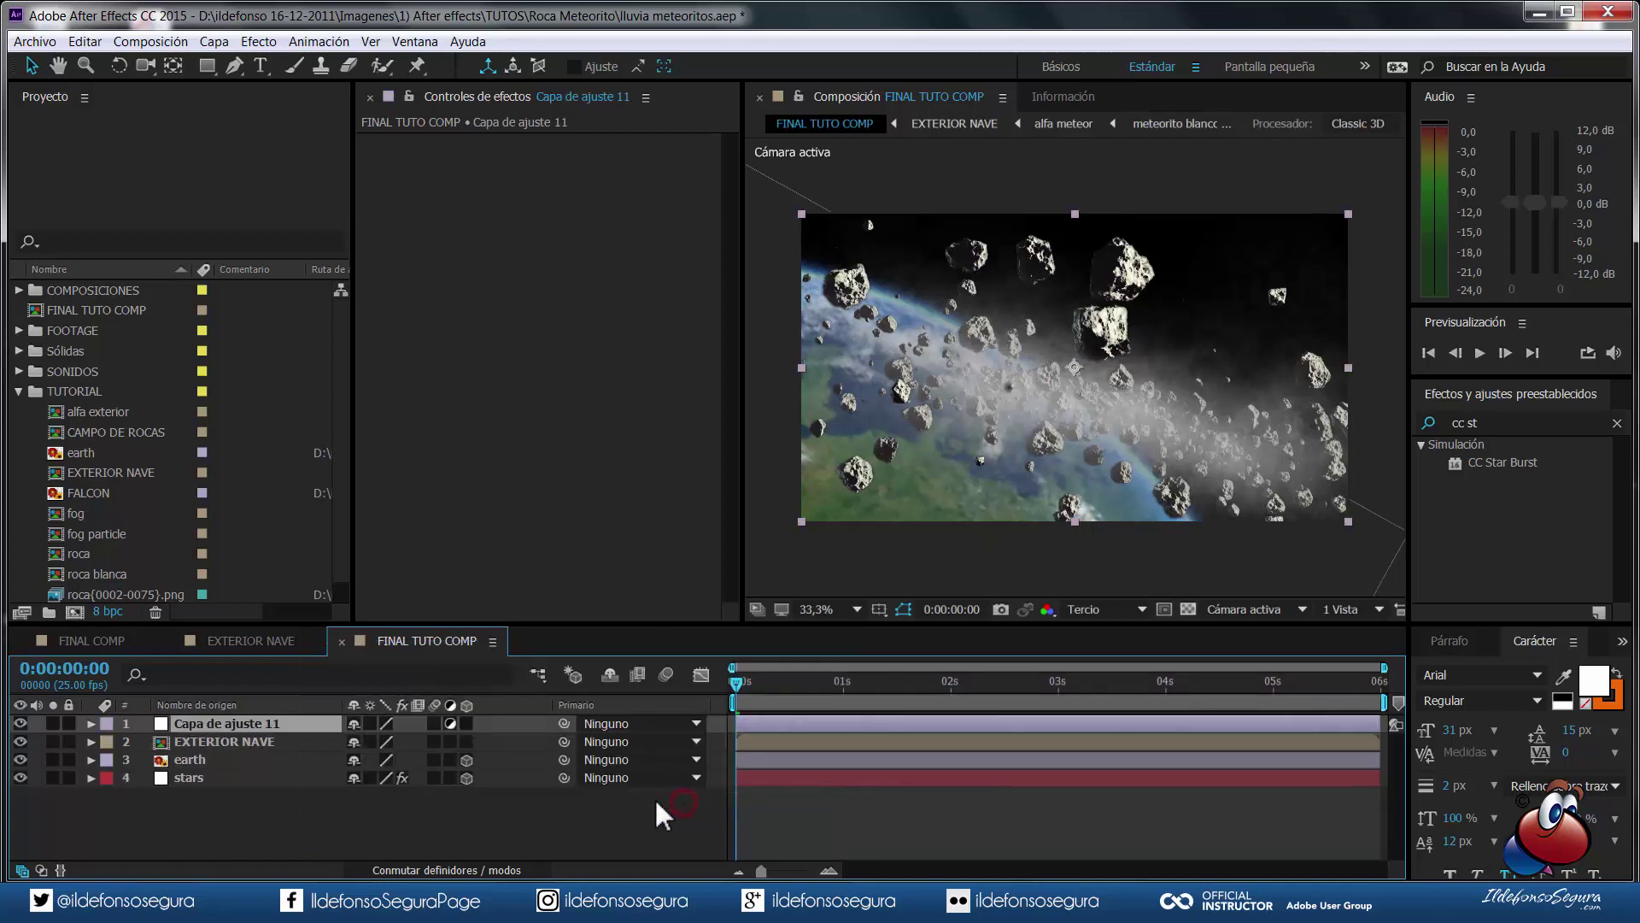
{"action": "left_click", "coordinate": [508, 390]}
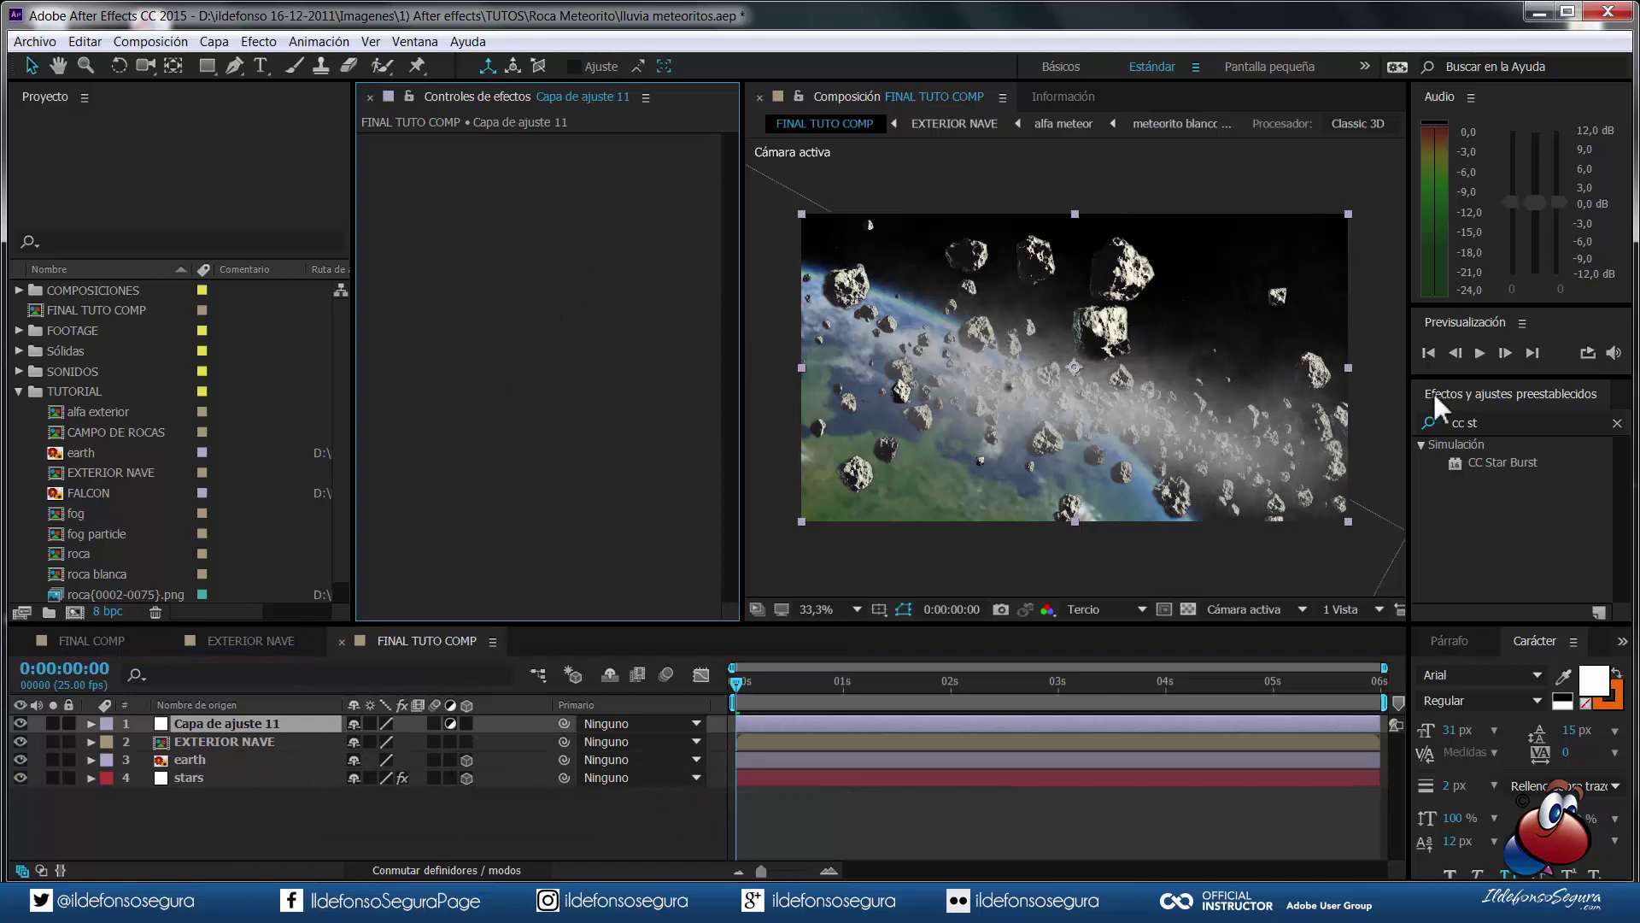
- Clear the 'cc st' effects search and expand Ajustes preestablecidos de animación
{"action": "left_click", "coordinate": [1497, 423]}
{"action": "key", "text": "BackSpace"}
{"action": "left_click", "coordinate": [1428, 422]}
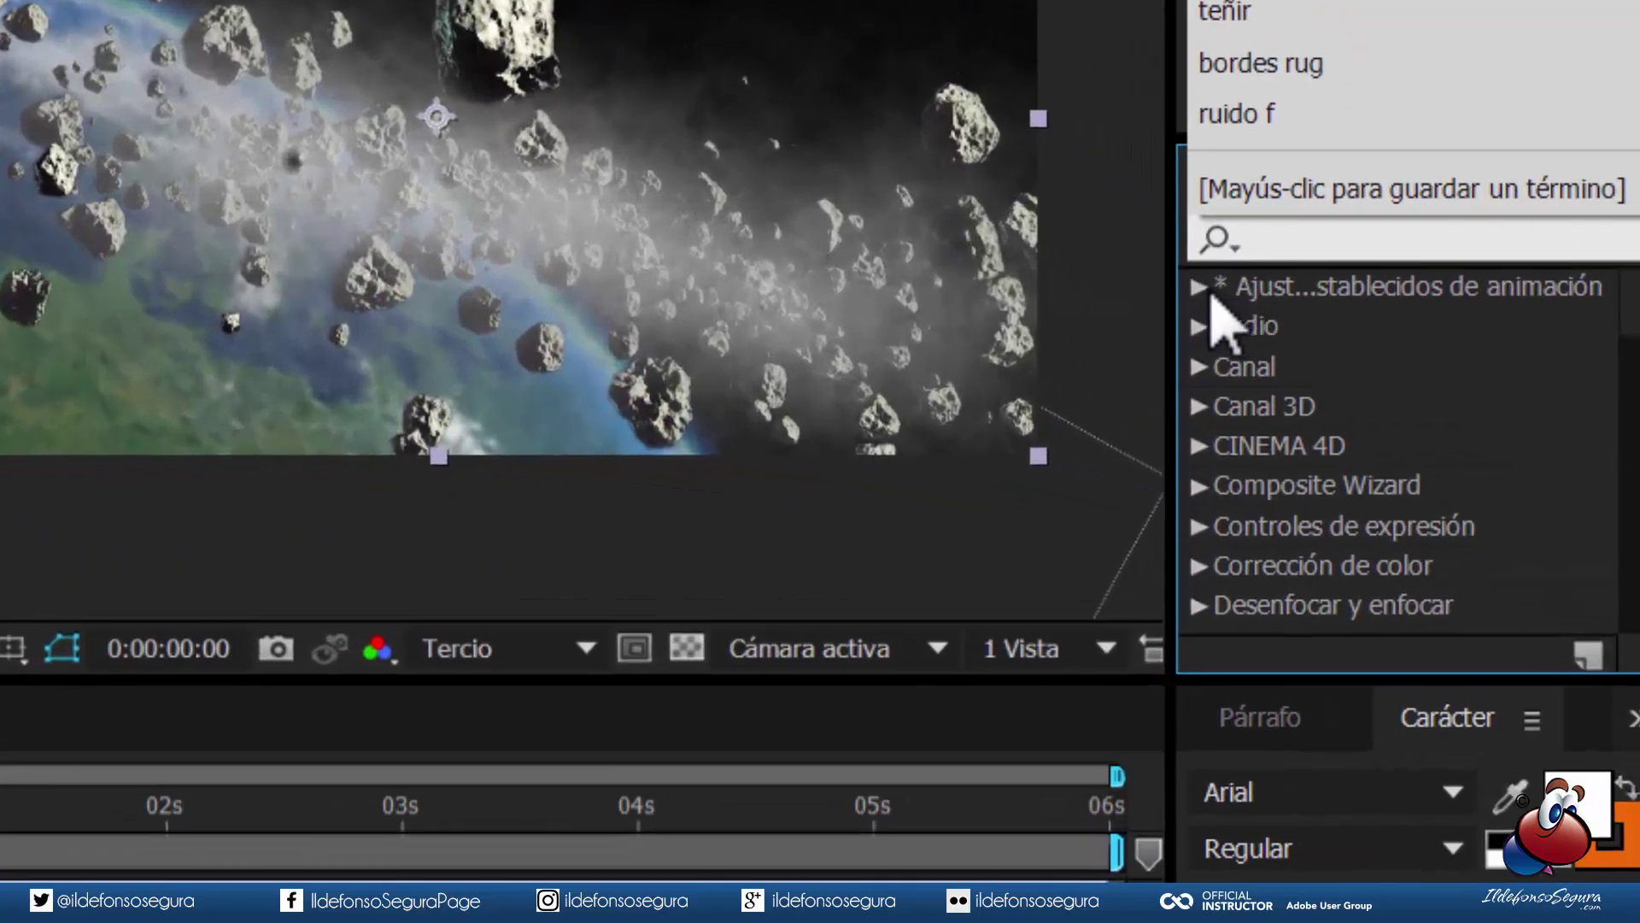
{"action": "left_click", "coordinate": [1200, 286]}
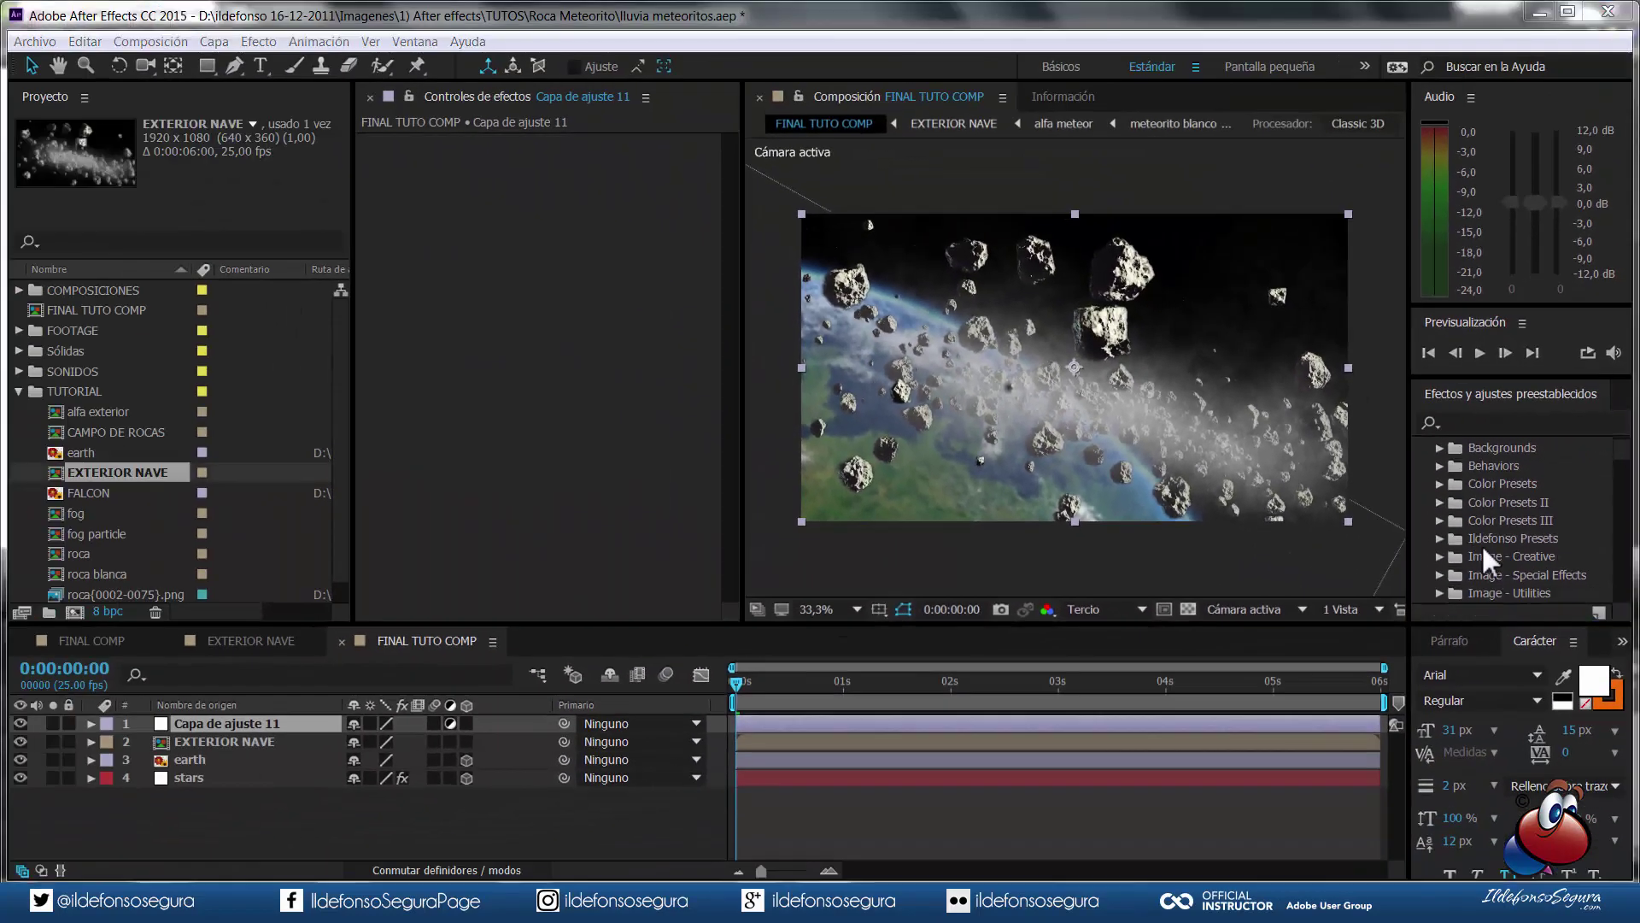
- Apply the Ajustes meteoritos preset from Ildefonso Presets to the adjustment layer
{"action": "left_click", "coordinate": [1440, 538]}
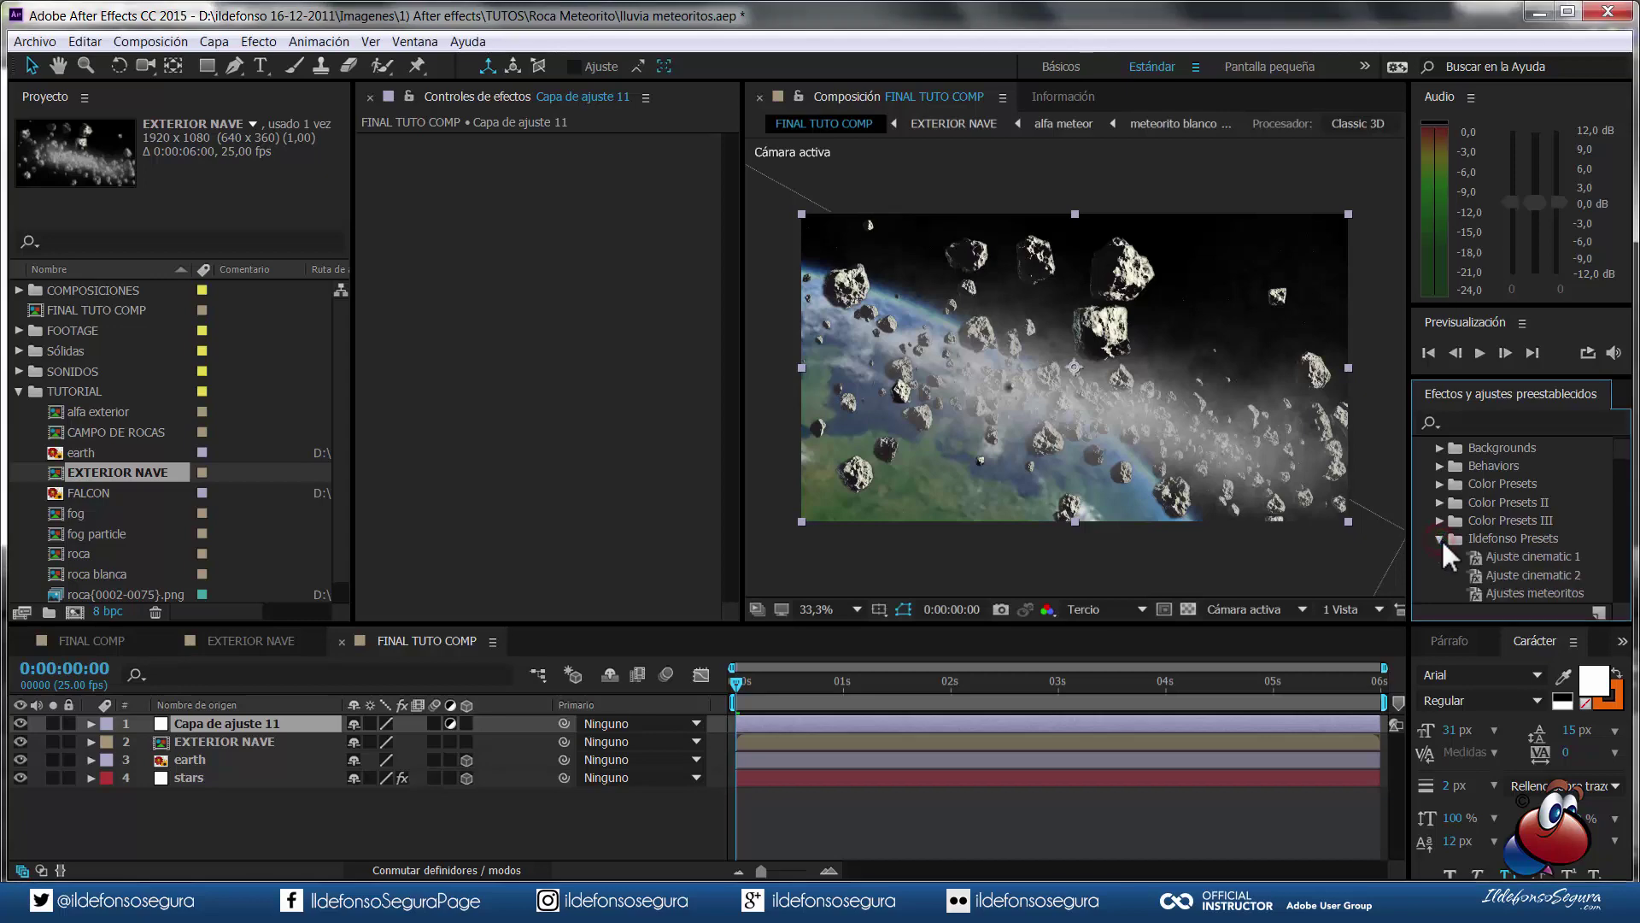
{"action": "left_click", "coordinate": [1517, 593]}
{"action": "double_click", "coordinate": [1514, 589]}
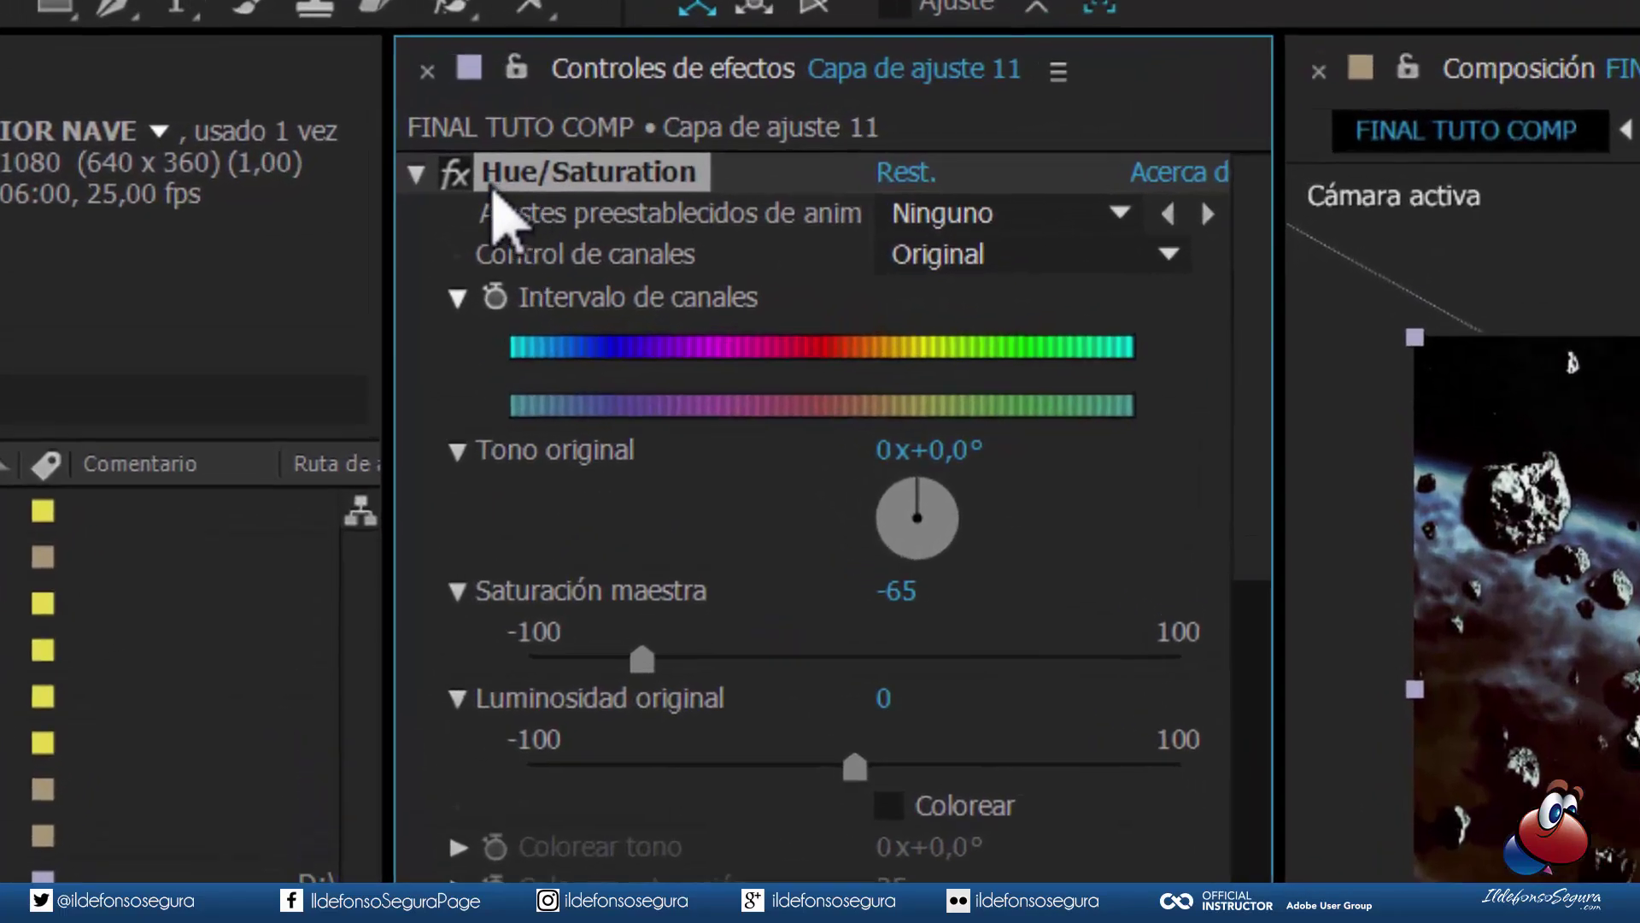
{"action": "left_click", "coordinate": [416, 174]}
{"action": "left_click", "coordinate": [623, 419]}
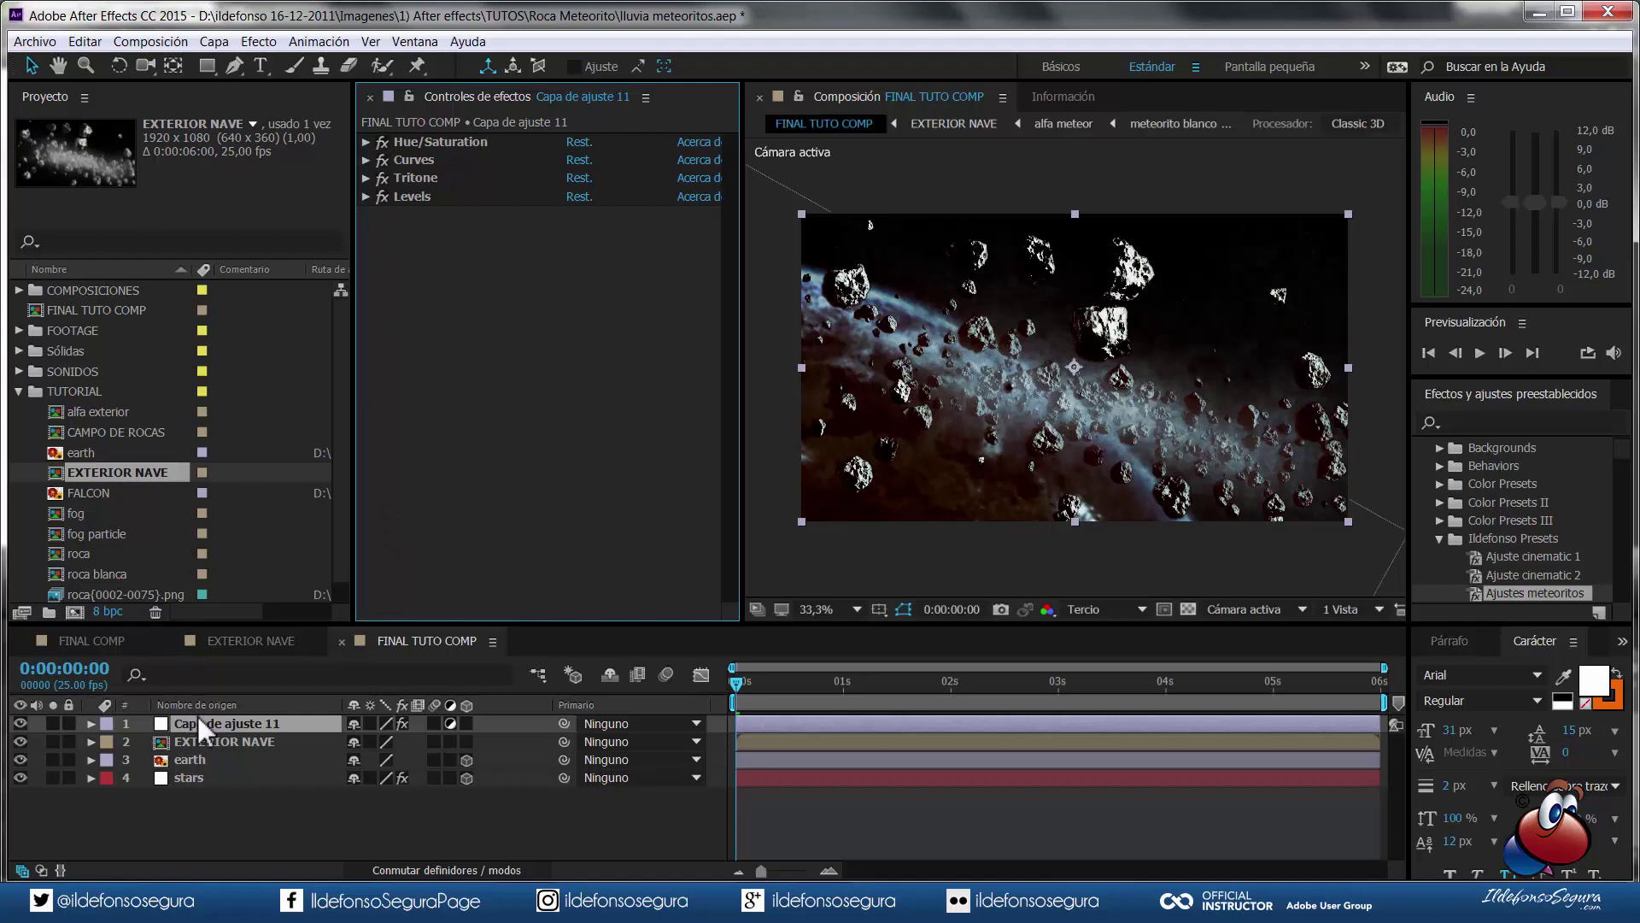
- Set the adjustment layer's opacity to 70% and keep the grade layer visible
{"action": "key", "text": "t"}
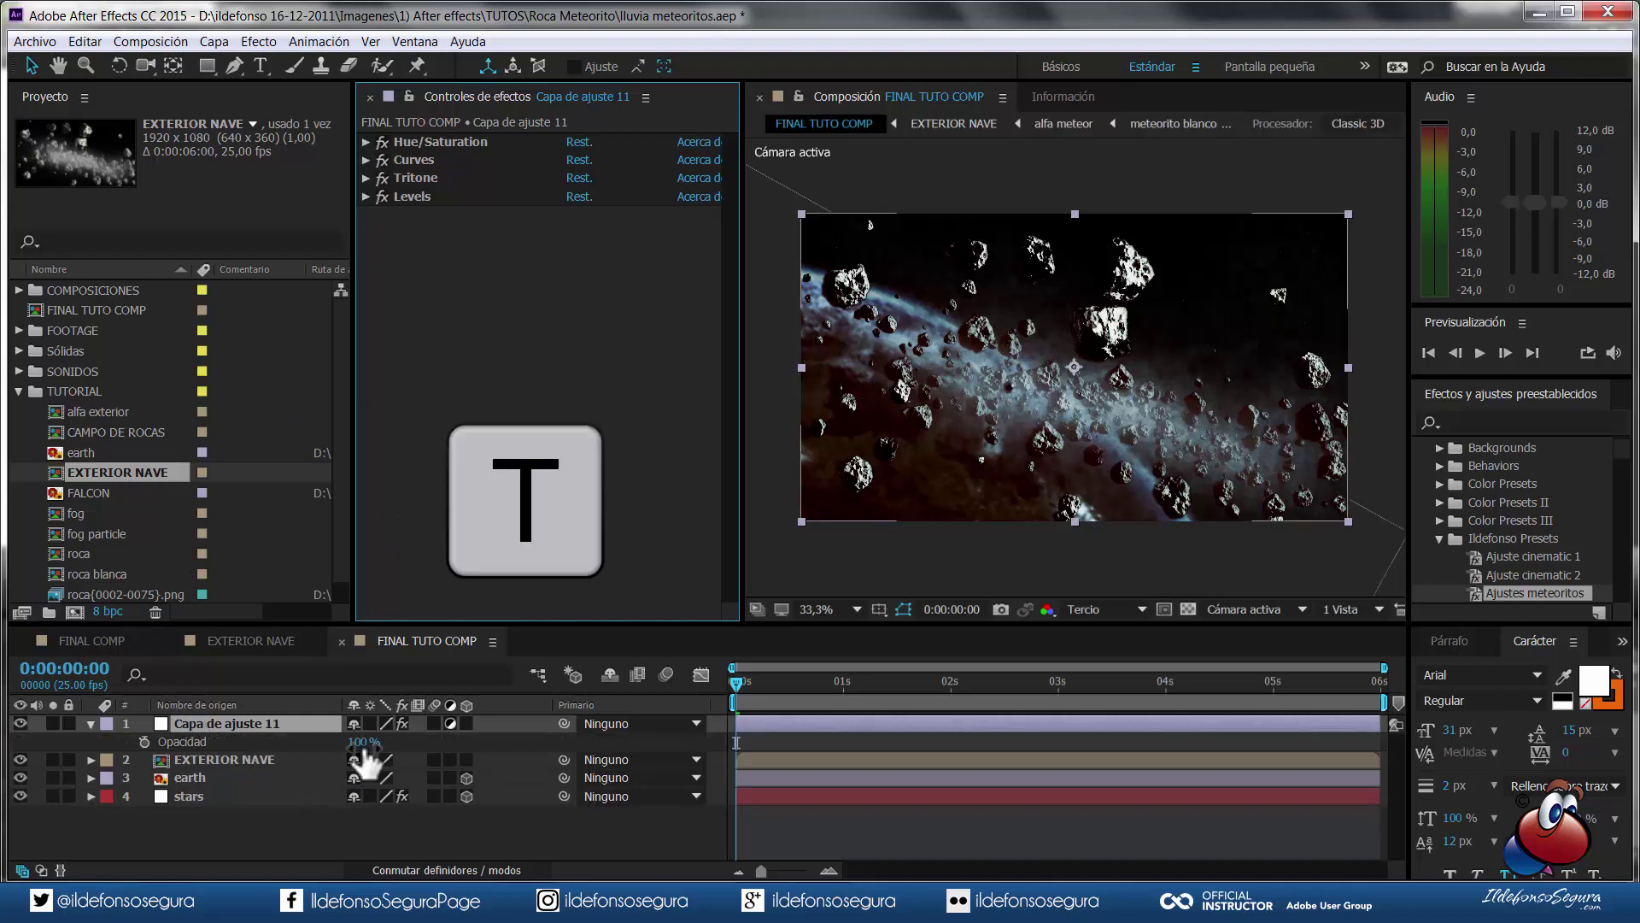
{"action": "left_click", "coordinate": [366, 741]}
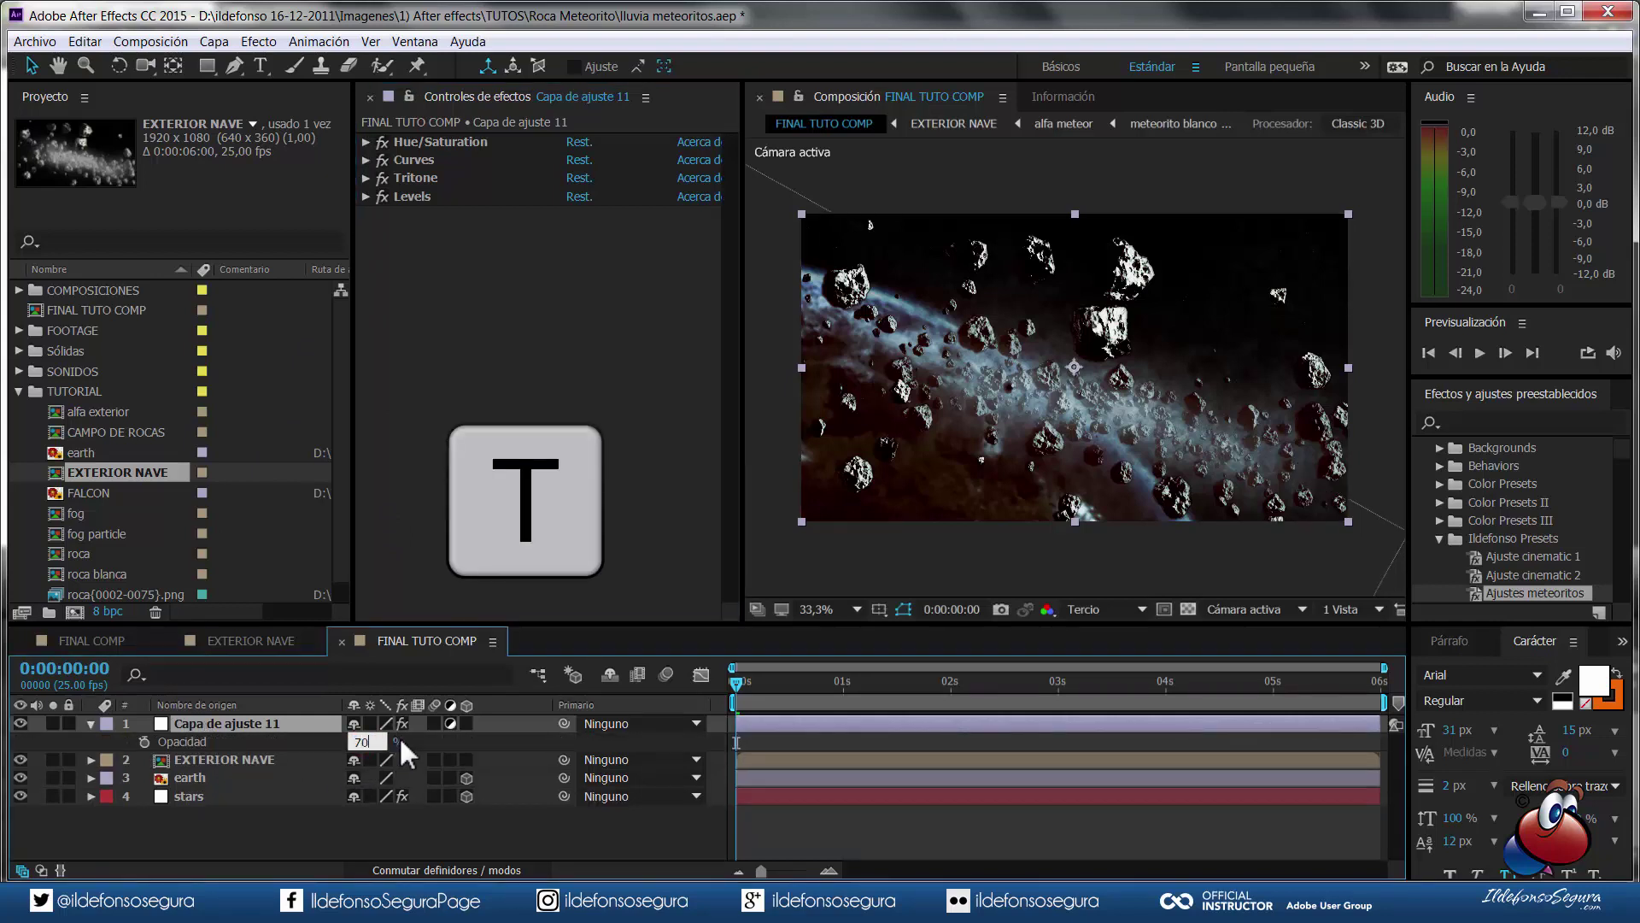
{"action": "type", "text": "70"}
{"action": "key", "text": "Return"}
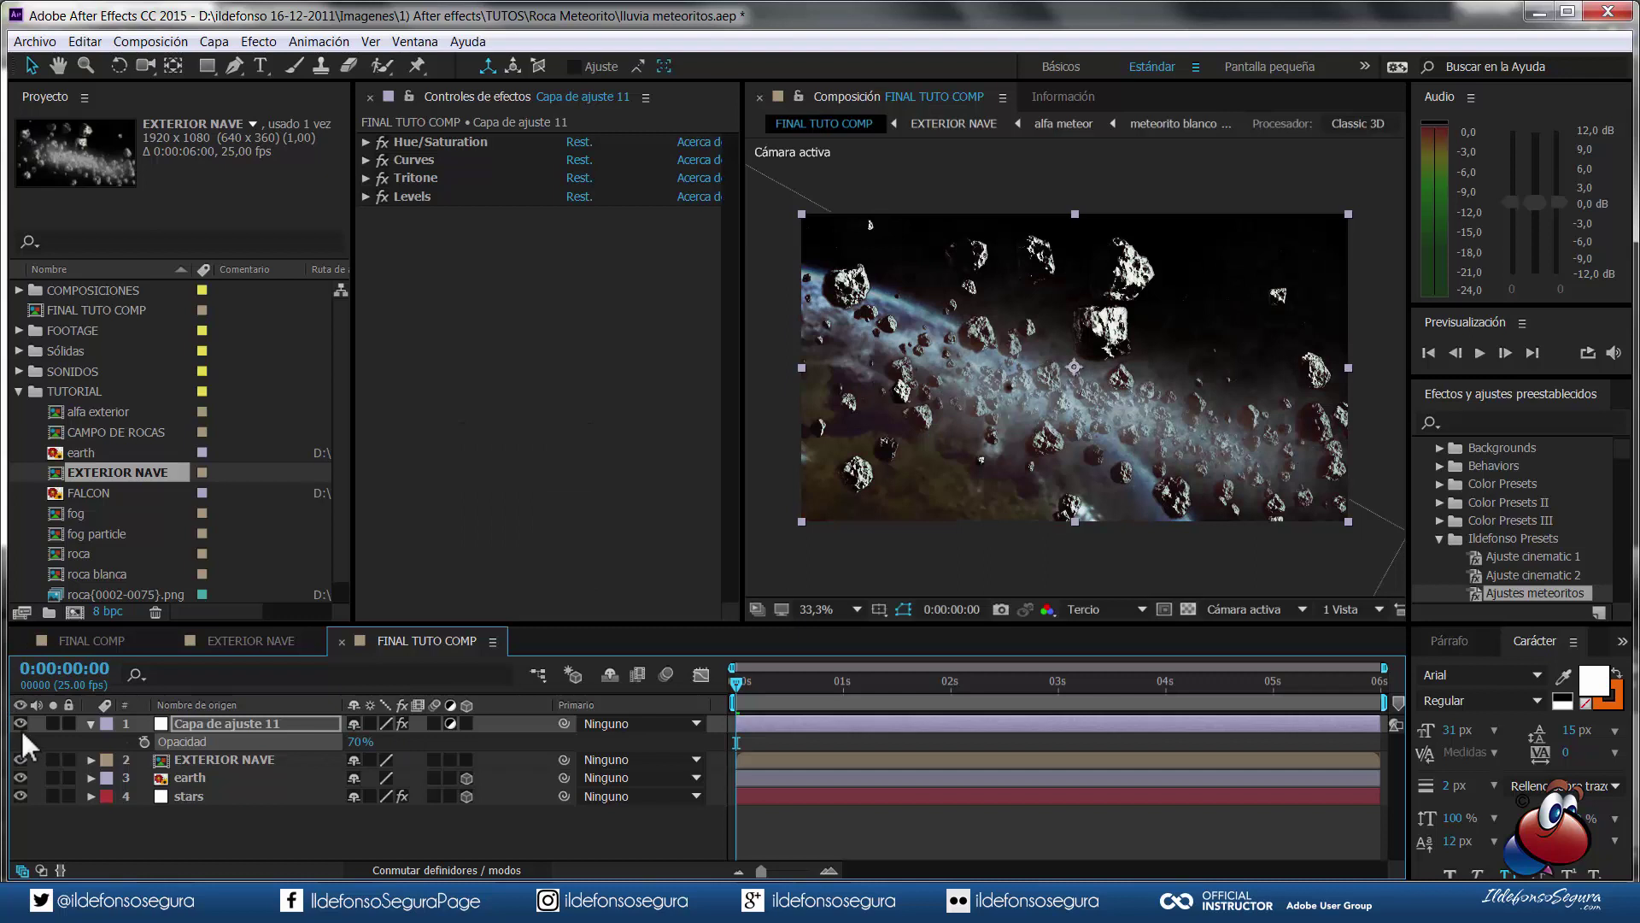
{"action": "left_click", "coordinate": [21, 725]}
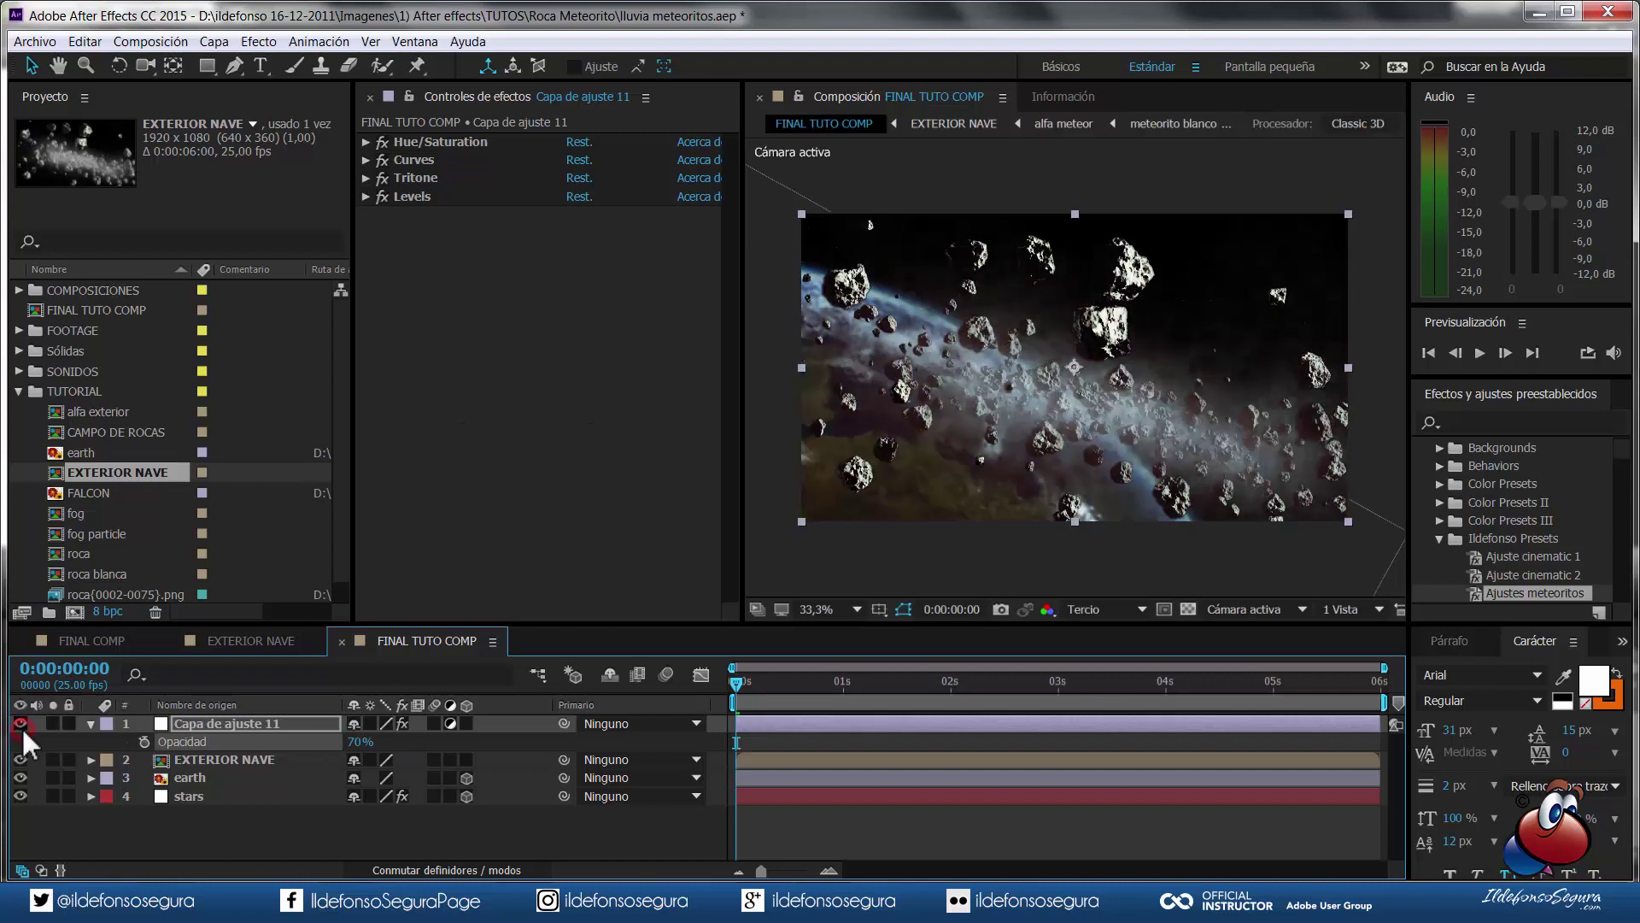
{"action": "left_click", "coordinate": [90, 722]}
- Create a 1920x1080 red solid named 'flare' at the top of FINAL TUTO COMP
{"action": "right_click", "coordinate": [262, 828]}
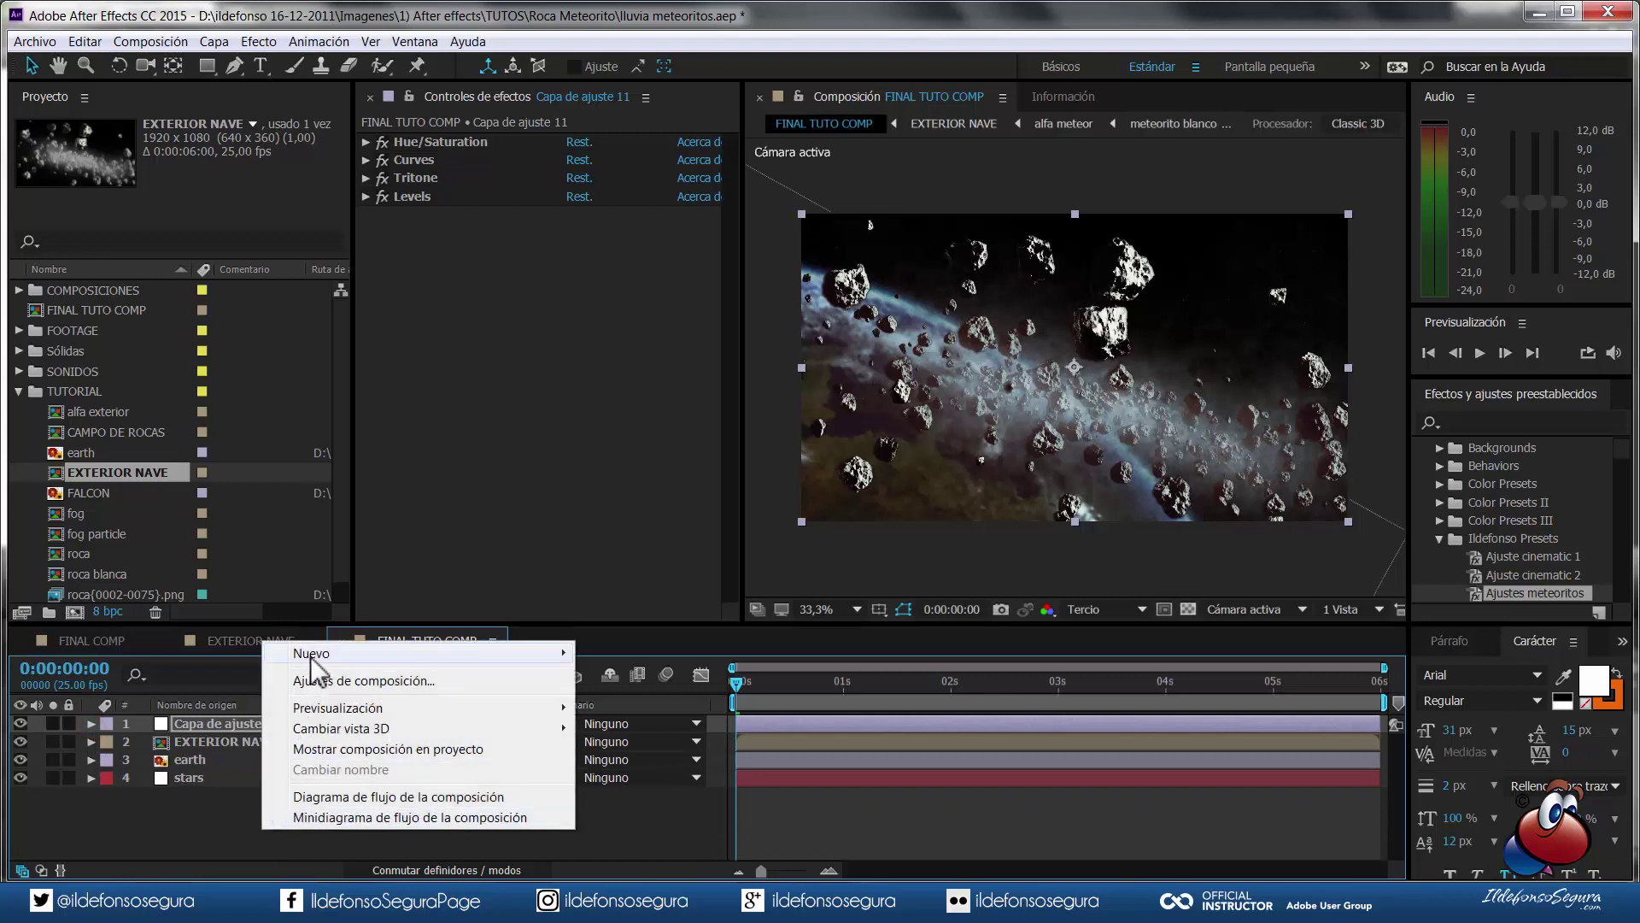
{"action": "left_click", "coordinate": [311, 654]}
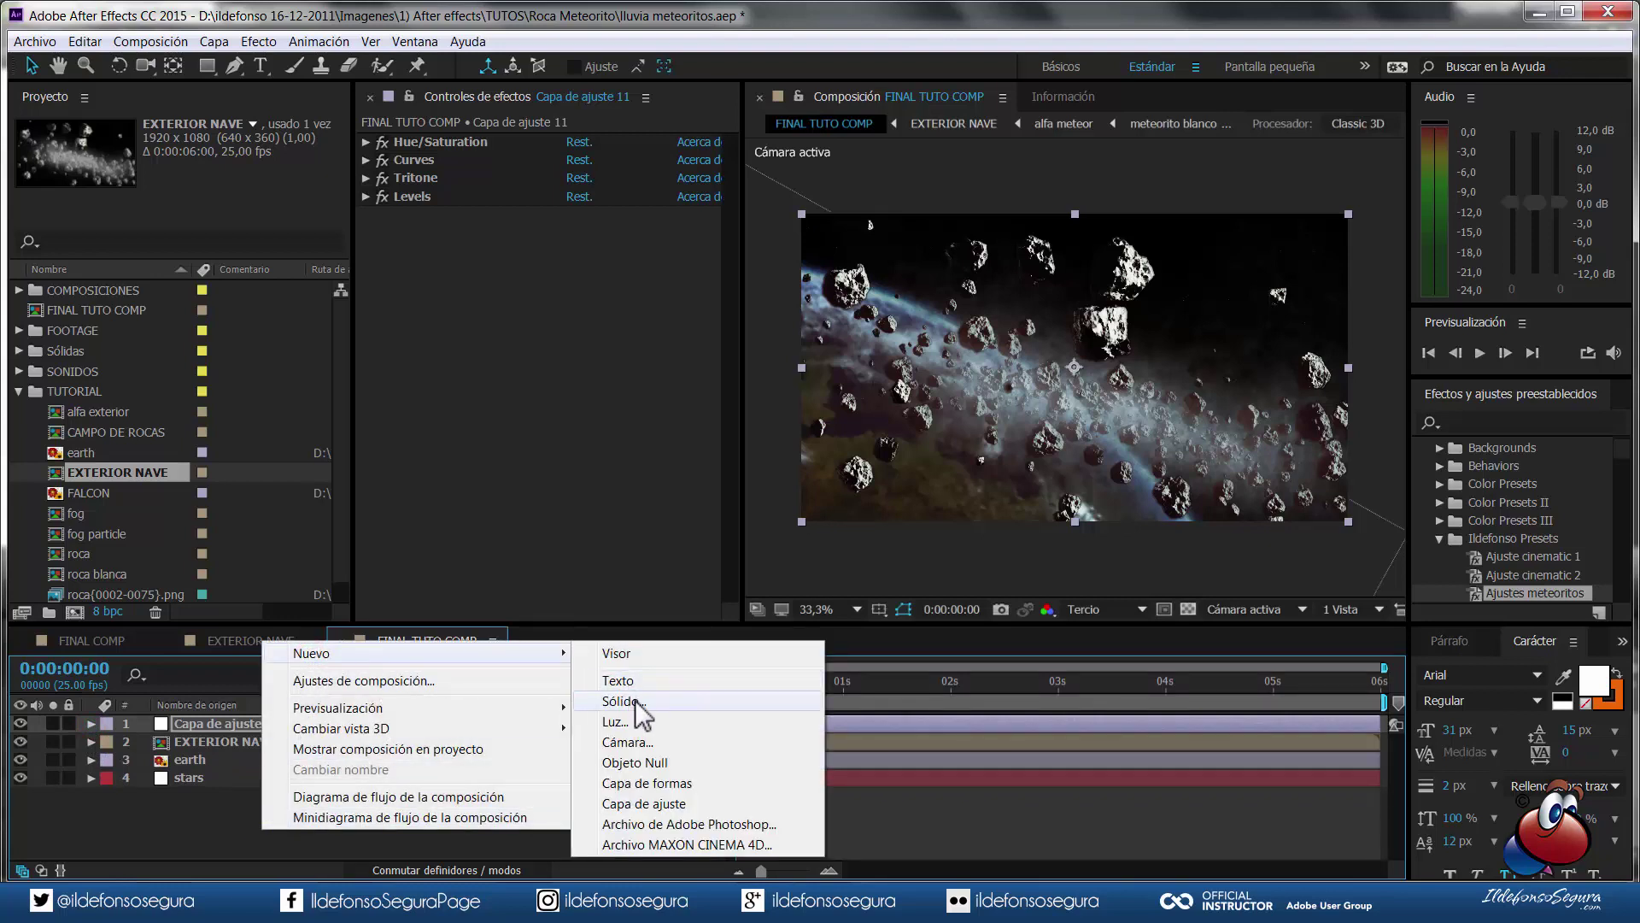
{"action": "left_click", "coordinate": [634, 701]}
{"action": "left_click", "coordinate": [806, 647]}
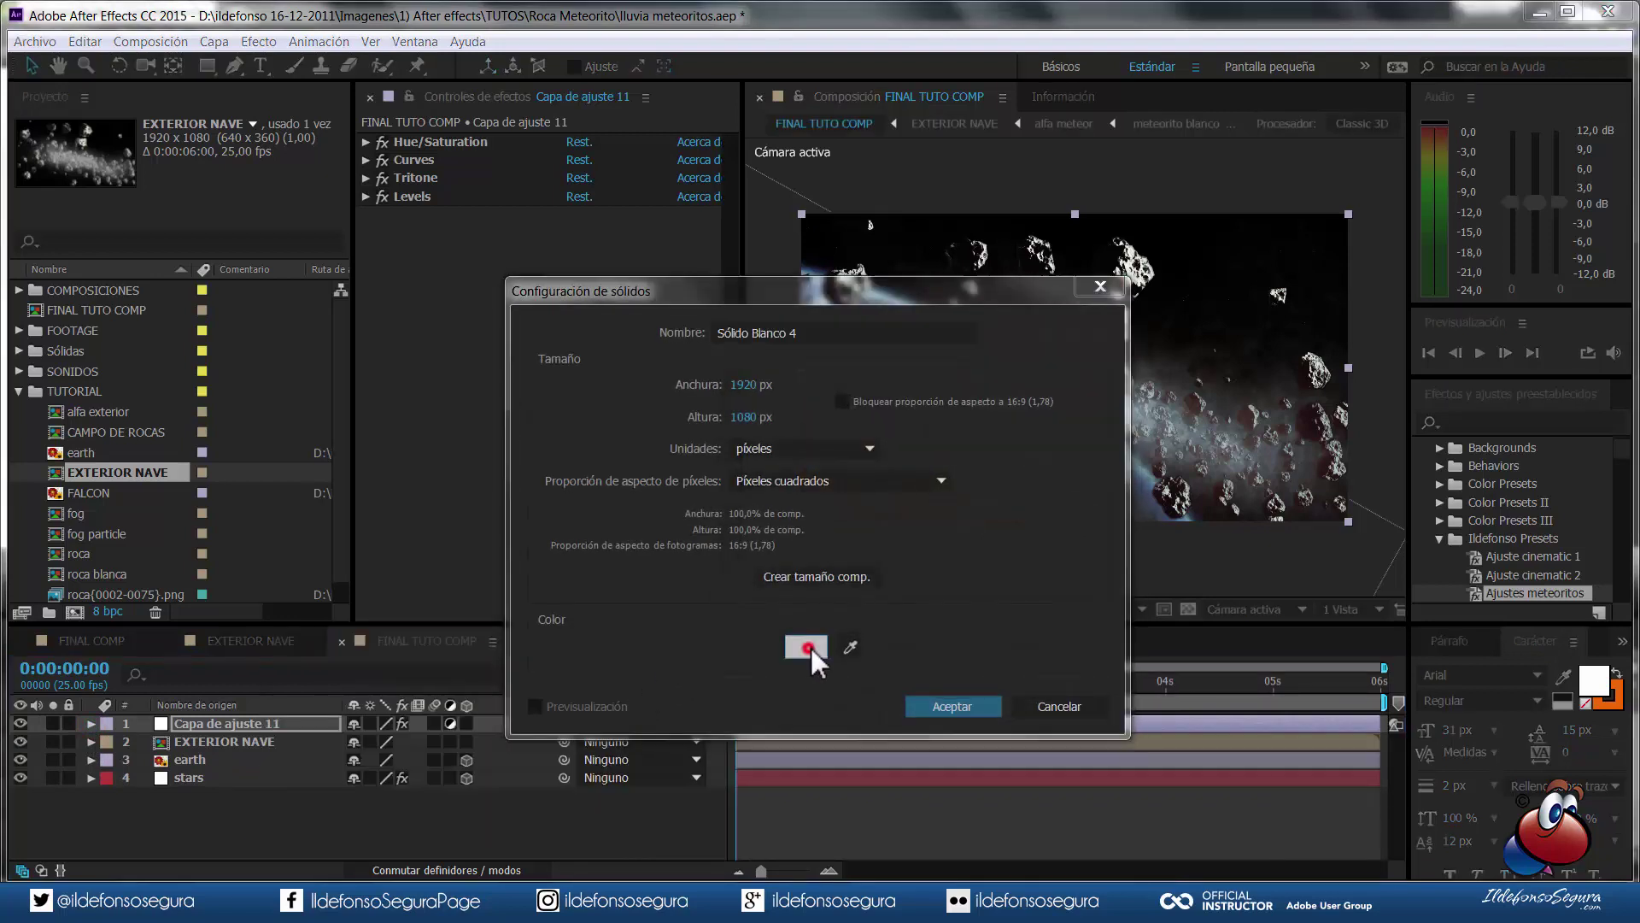
{"action": "left_click", "coordinate": [653, 393]}
{"action": "left_click", "coordinate": [833, 387]}
{"action": "left_click", "coordinate": [804, 340]}
{"action": "type", "text": "flare"}
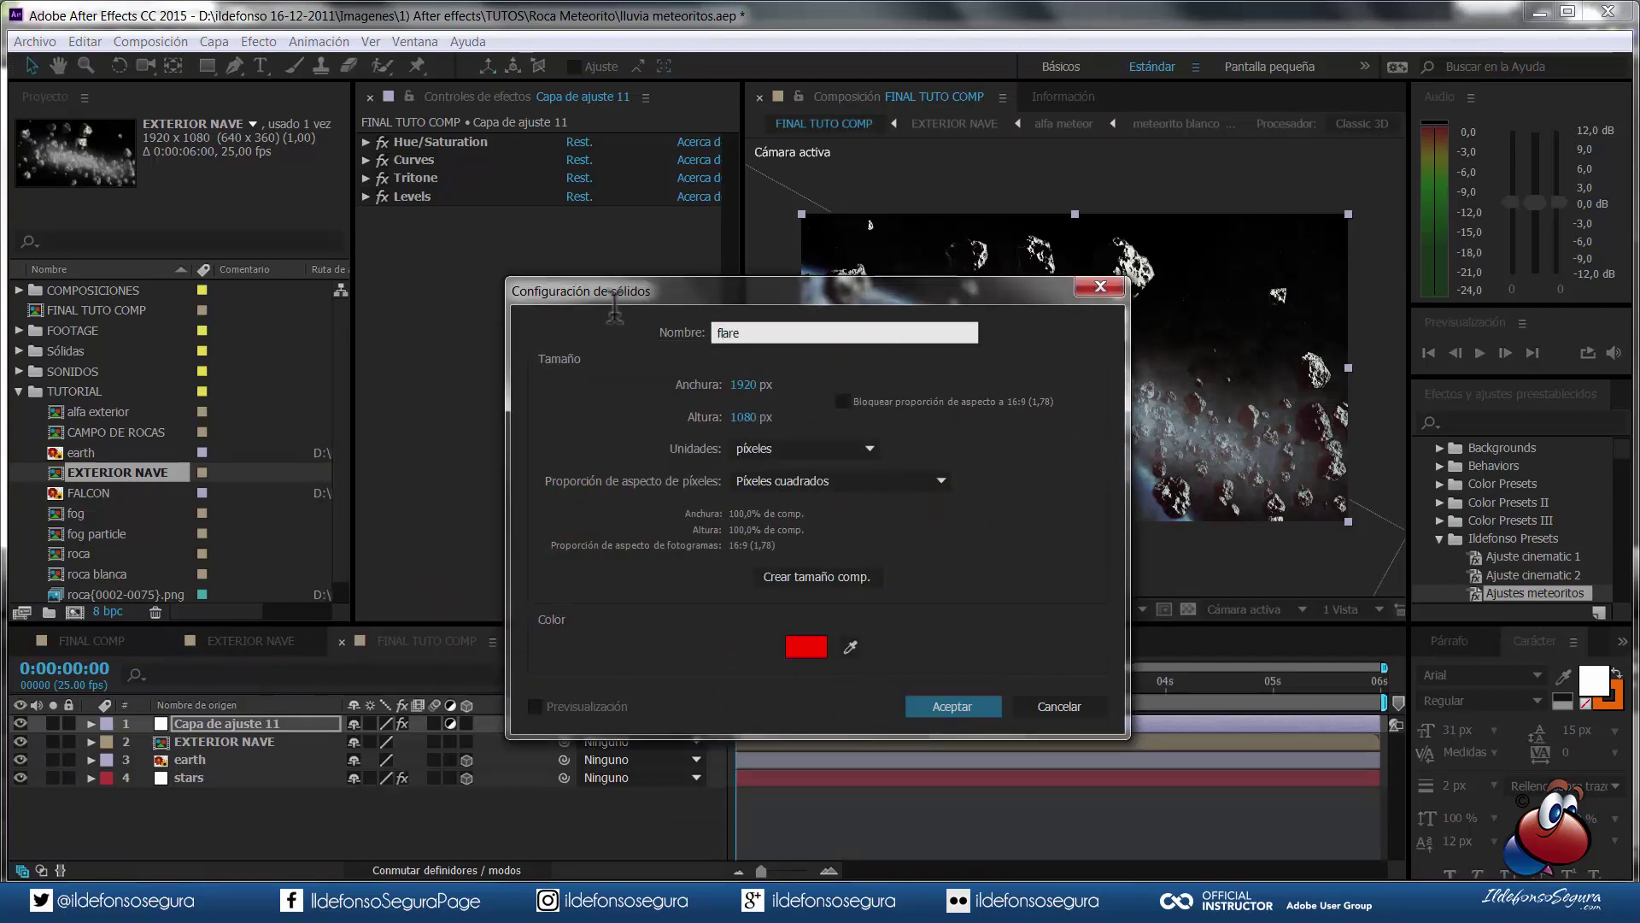
{"action": "key", "text": "Return"}
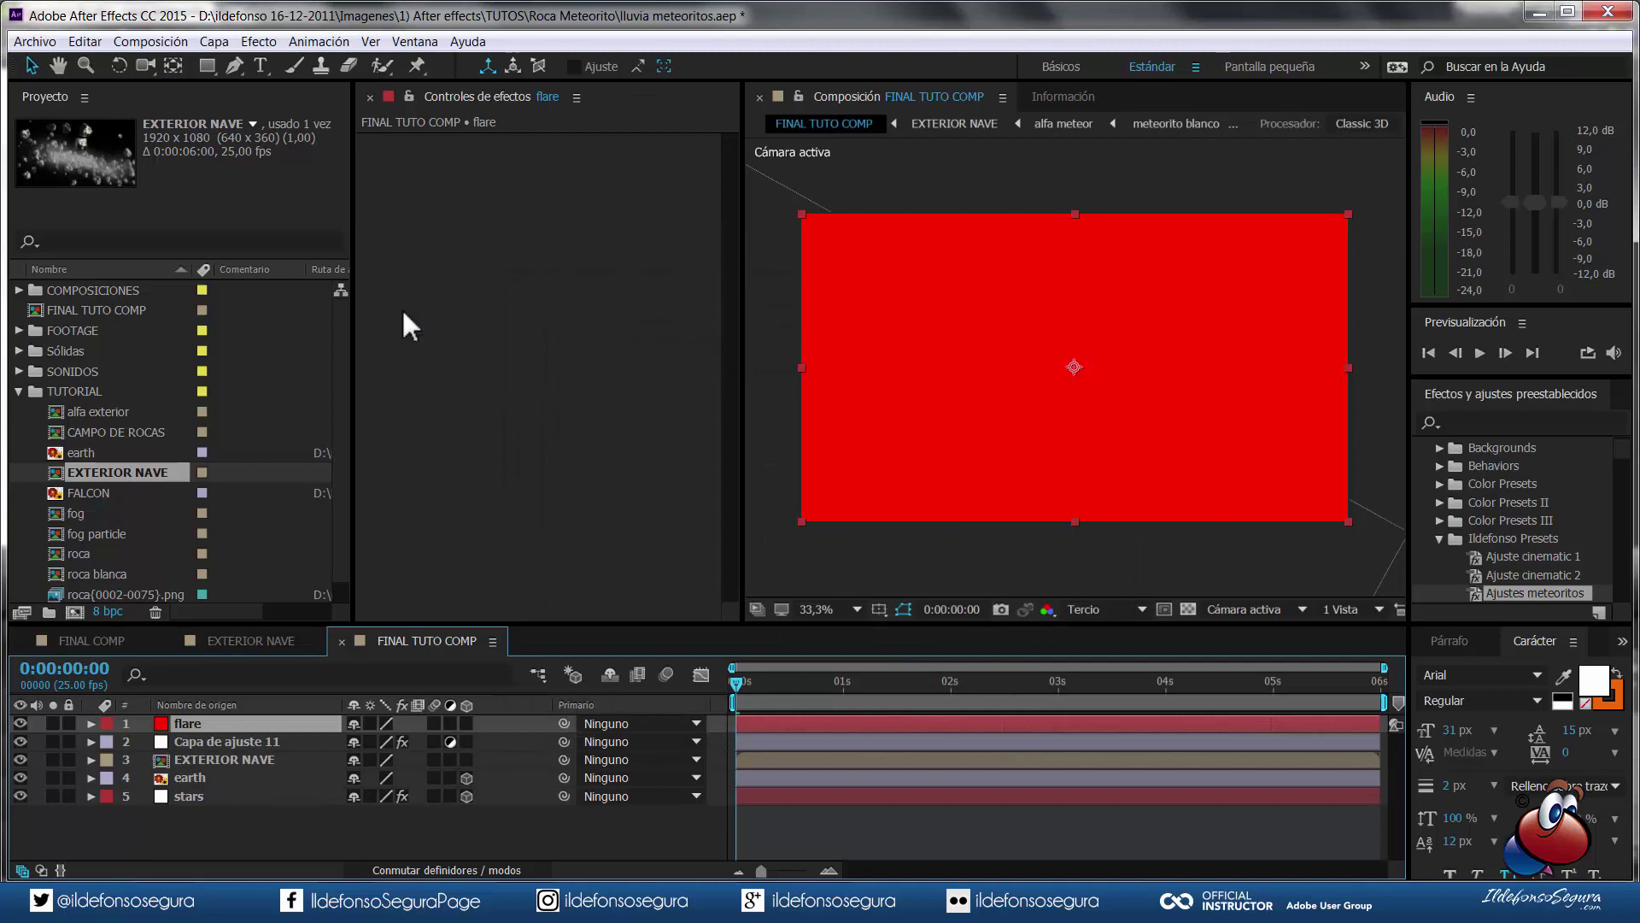
- Apply the Video Copilot Optical Flares effect to the flare layer
{"action": "right_click", "coordinate": [284, 728]}
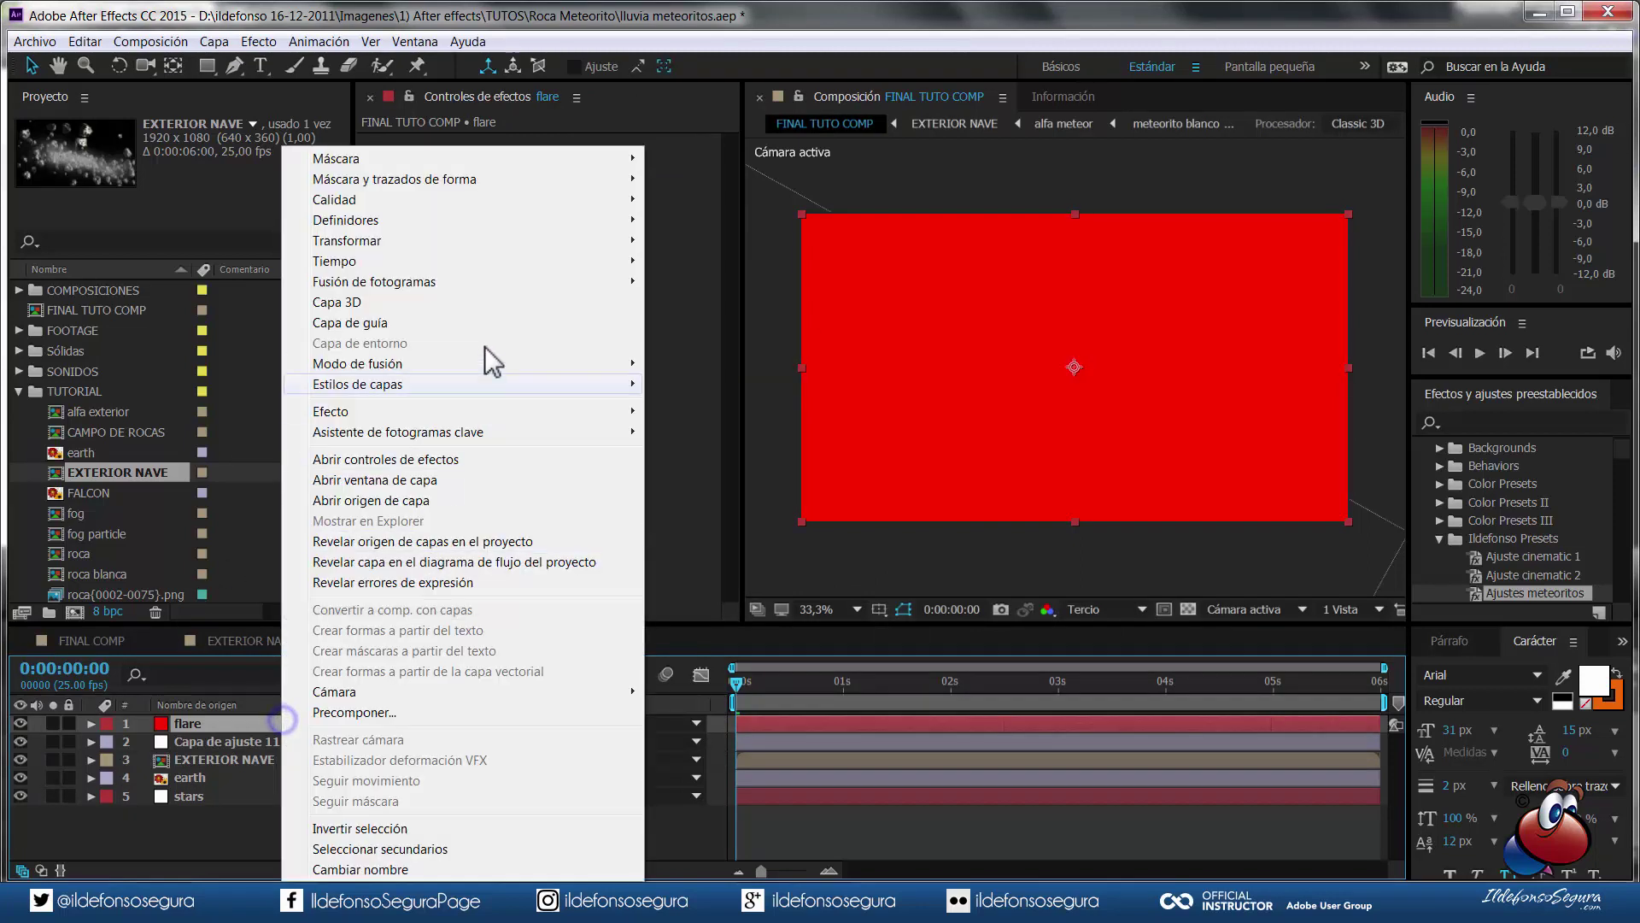
{"action": "left_click", "coordinate": [456, 412]}
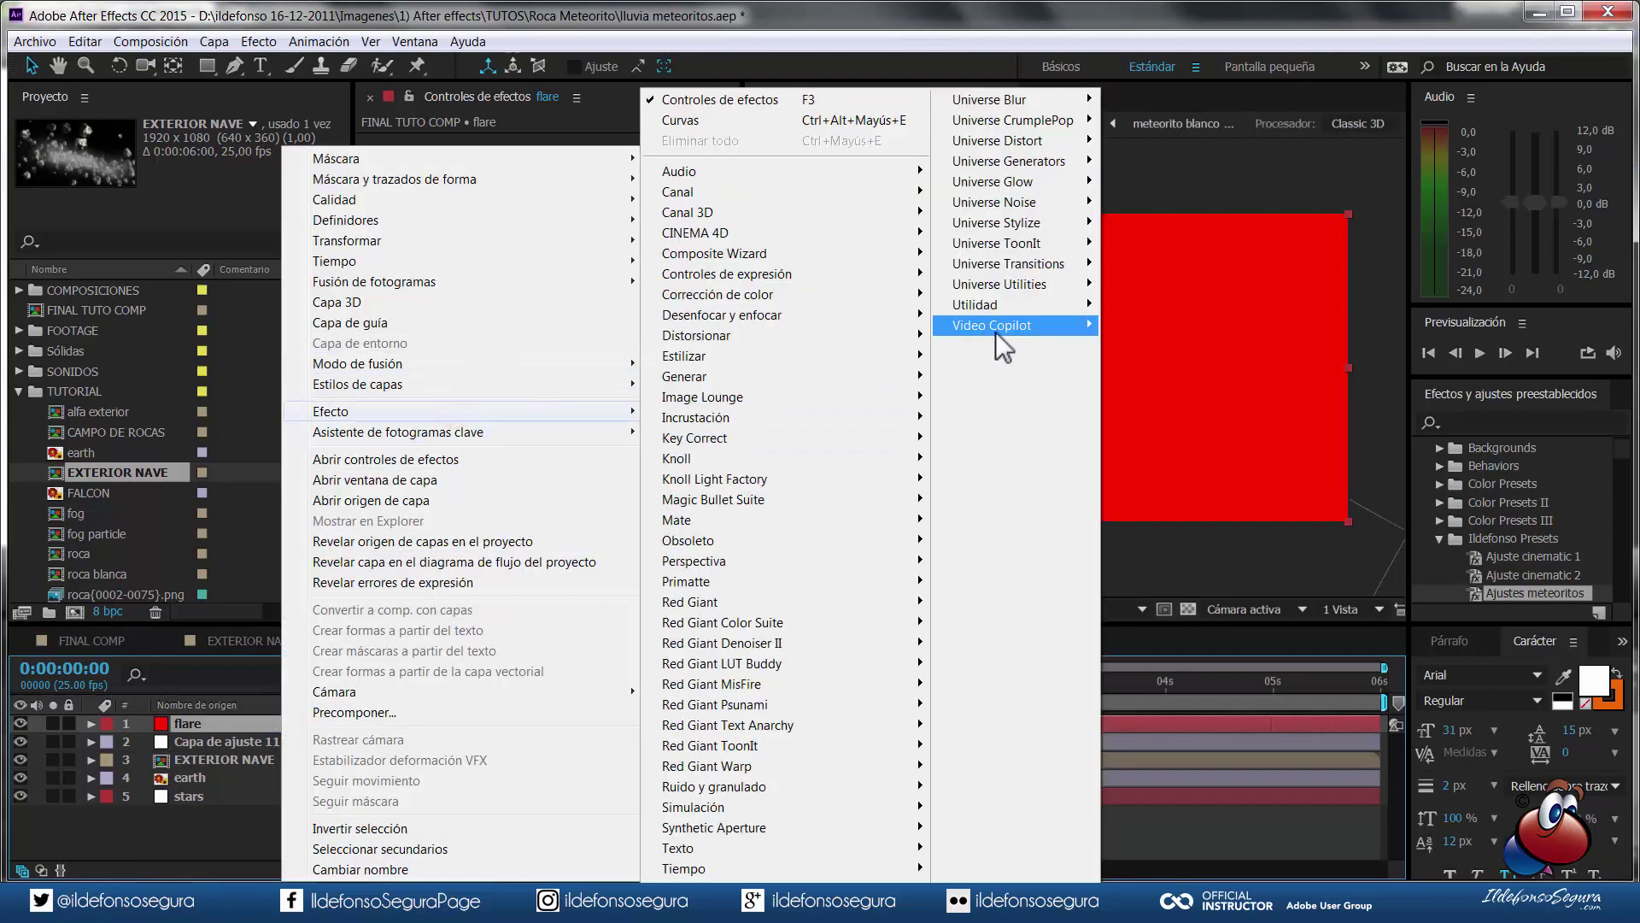
{"action": "mouse_move", "coordinate": [991, 329]}
{"action": "left_click", "coordinate": [1184, 343]}
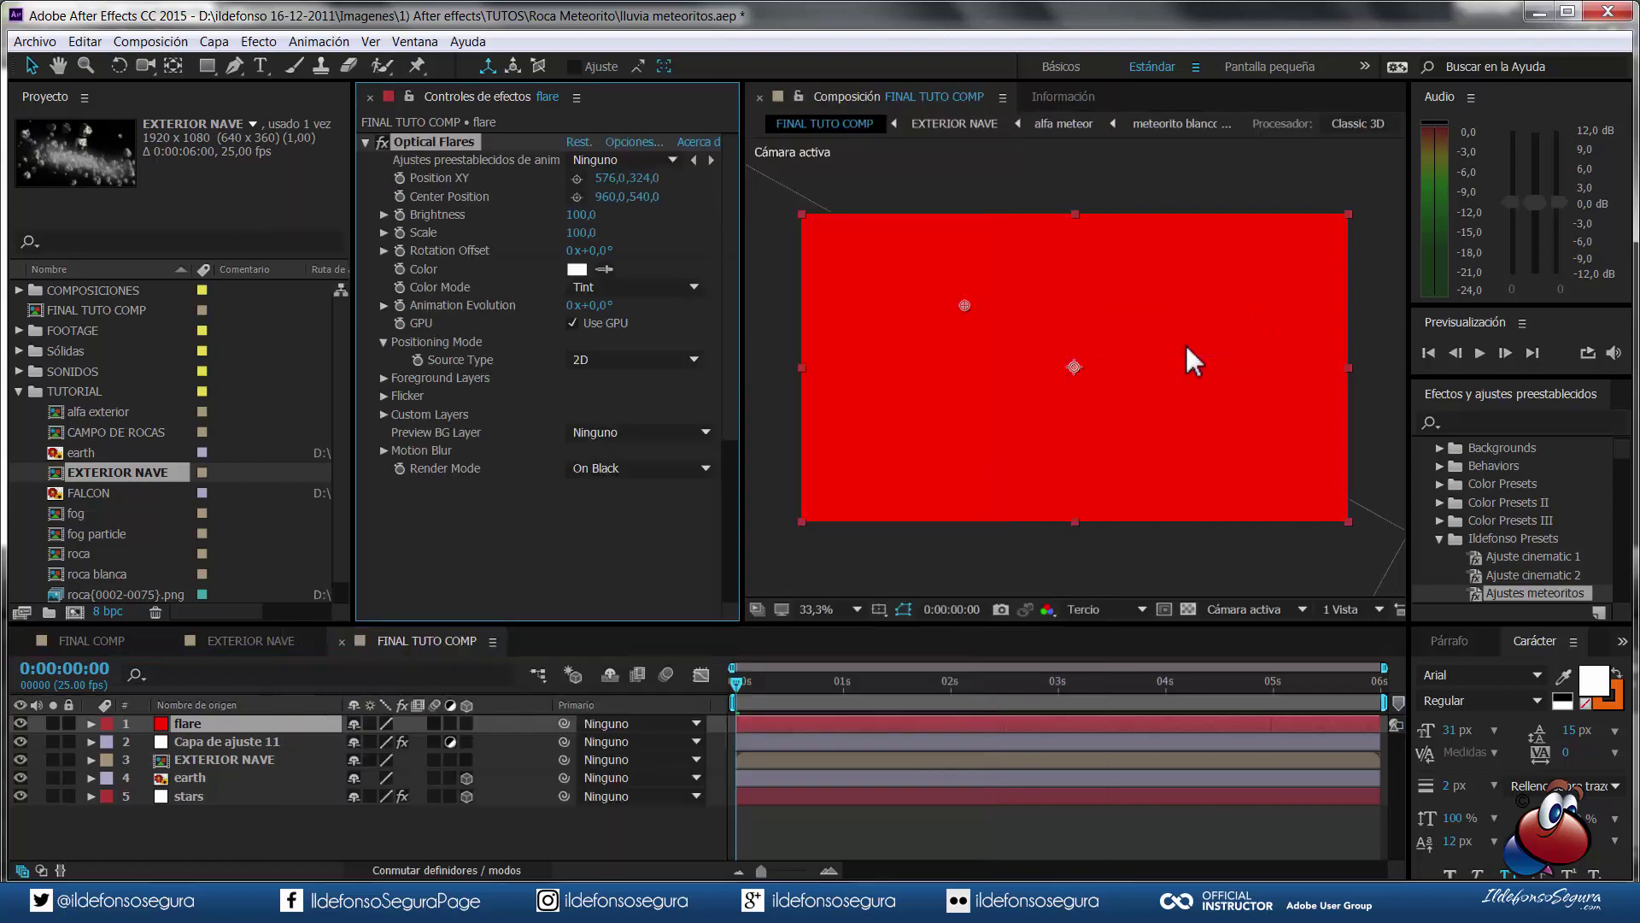
- Load a white light flare preset from the Optical Flares Preset Browser and accept it
{"action": "left_click", "coordinate": [623, 143]}
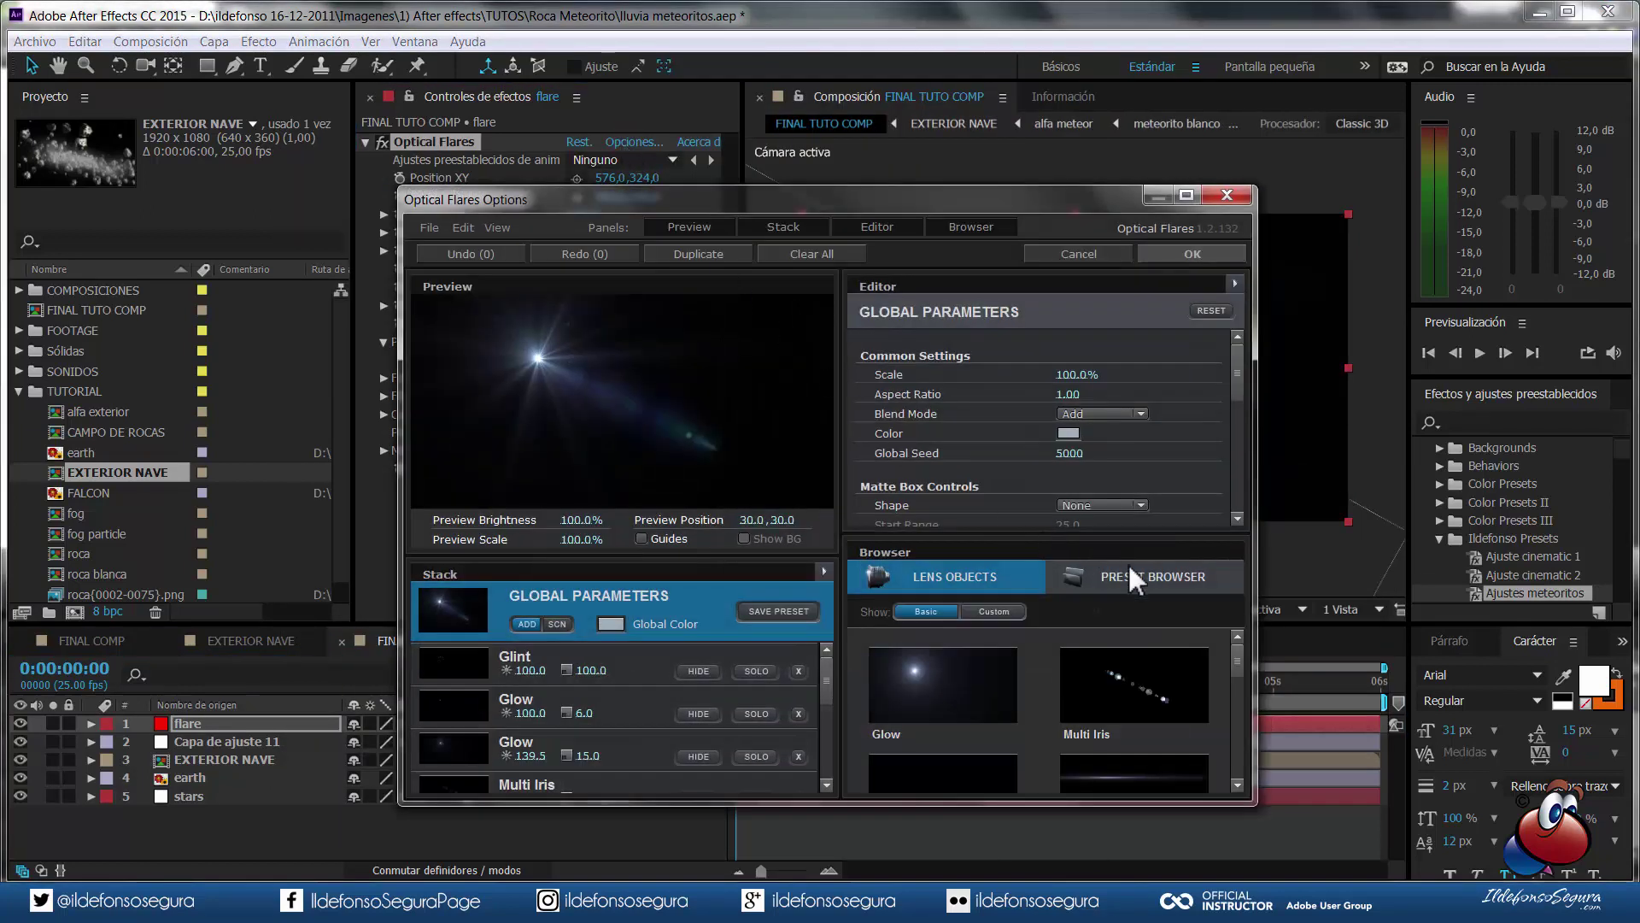
{"action": "left_click", "coordinate": [1132, 579]}
{"action": "left_click", "coordinate": [1102, 672]}
{"action": "left_click", "coordinate": [1113, 675]}
{"action": "scroll", "coordinate": [1111, 673], "scroll_direction": "down", "scroll_amount": 2}
{"action": "scroll", "coordinate": [1110, 673], "scroll_direction": "down", "scroll_amount": 2}
{"action": "scroll", "coordinate": [1110, 673], "scroll_direction": "down", "scroll_amount": 2}
{"action": "scroll", "coordinate": [1112, 669], "scroll_direction": "down", "scroll_amount": 2}
{"action": "scroll", "coordinate": [1113, 670], "scroll_direction": "down", "scroll_amount": 2}
{"action": "scroll", "coordinate": [1112, 669], "scroll_direction": "down", "scroll_amount": 2}
{"action": "scroll", "coordinate": [1112, 668], "scroll_direction": "down", "scroll_amount": 2}
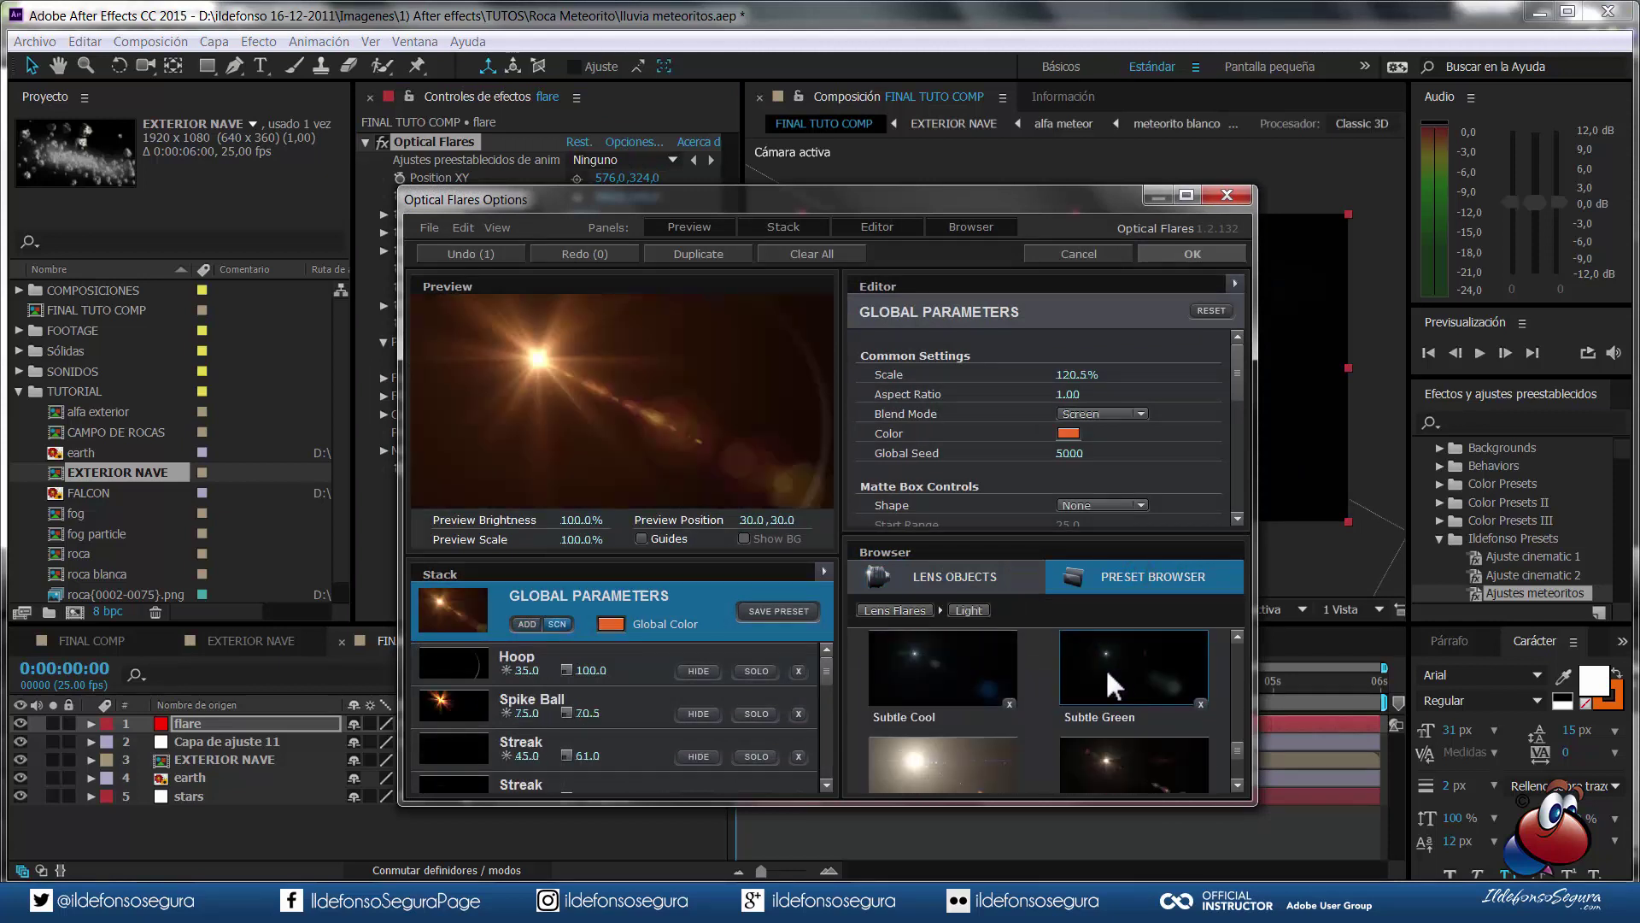
{"action": "left_click", "coordinate": [956, 761]}
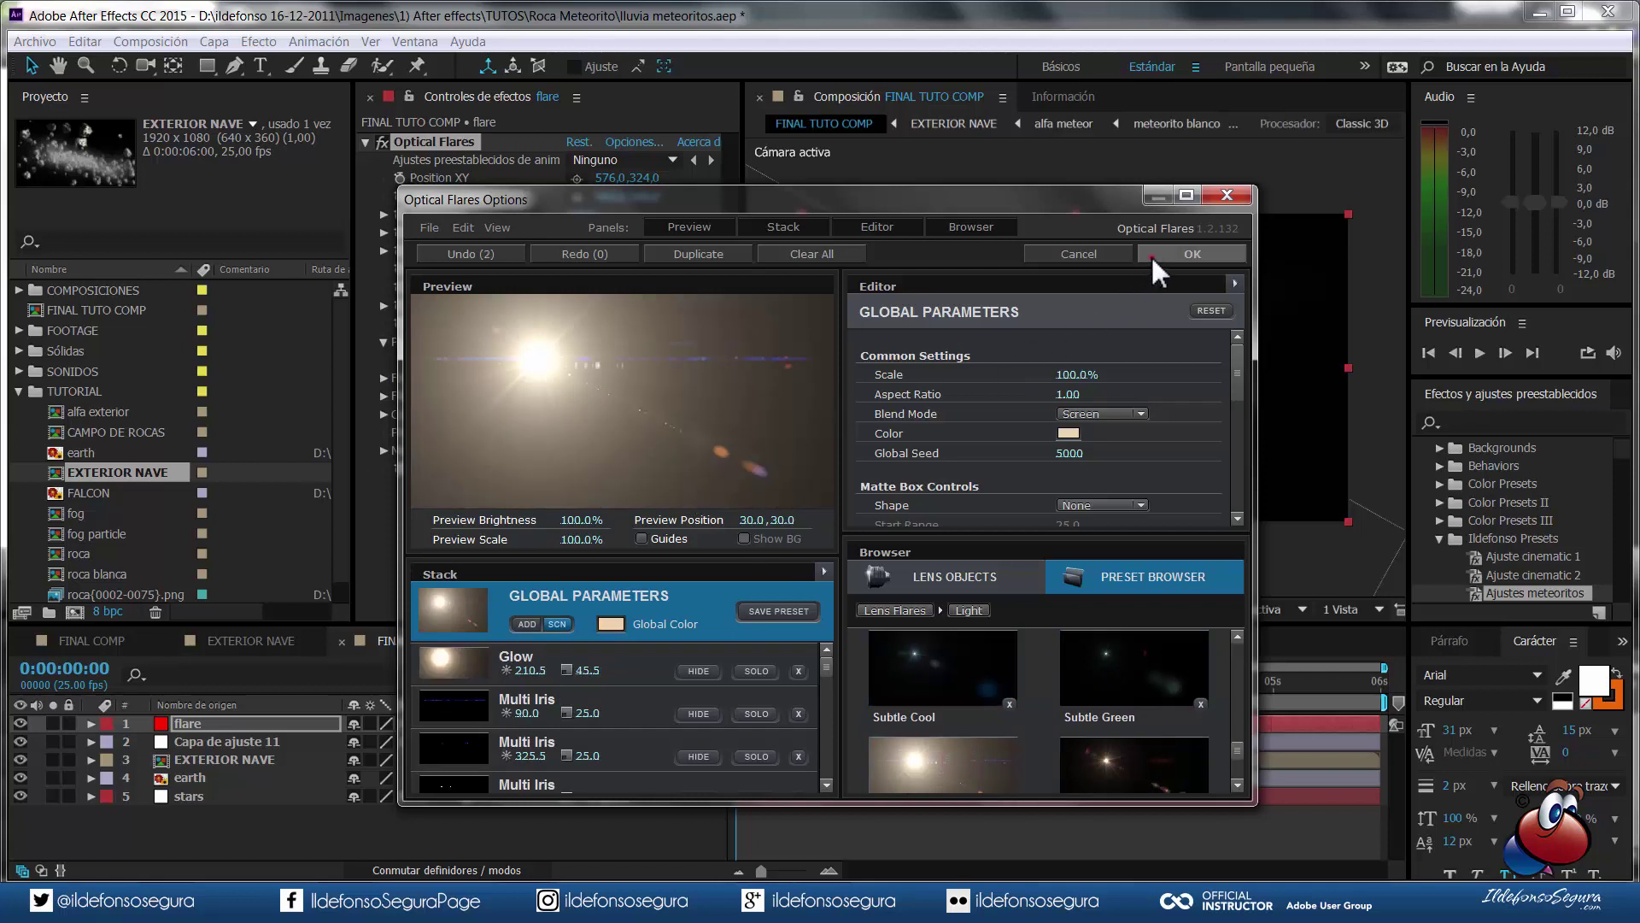
{"action": "left_click", "coordinate": [1153, 254]}
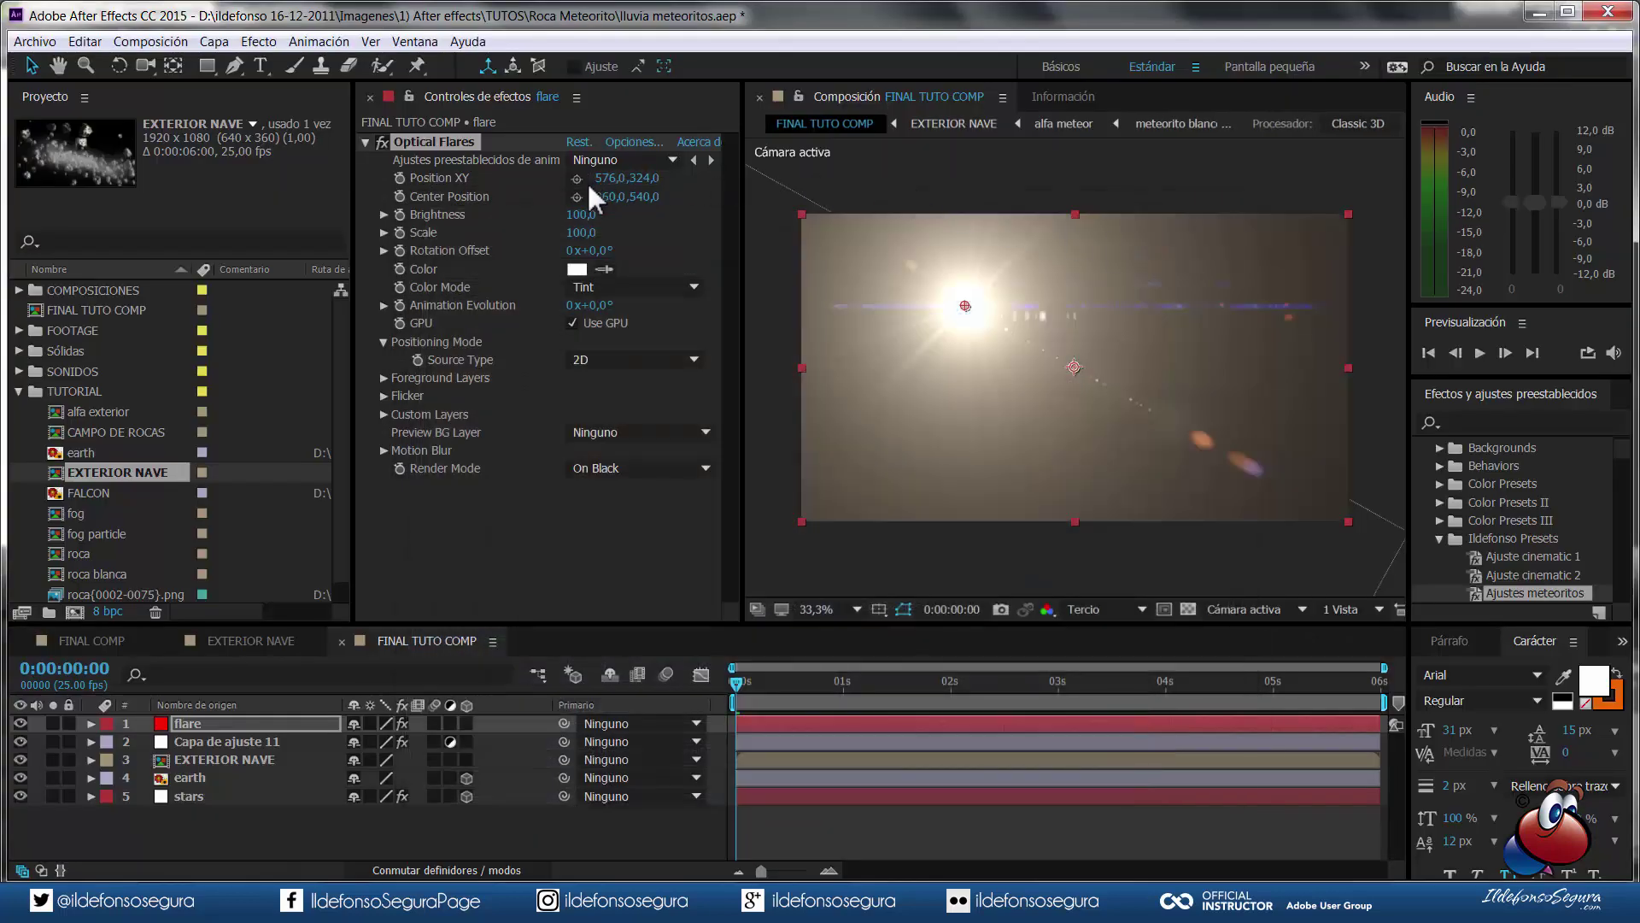
- Place the flare centre off-frame at the upper right (2604, -144)
{"action": "scroll", "coordinate": [1023, 301], "scroll_direction": "down", "scroll_amount": 2}
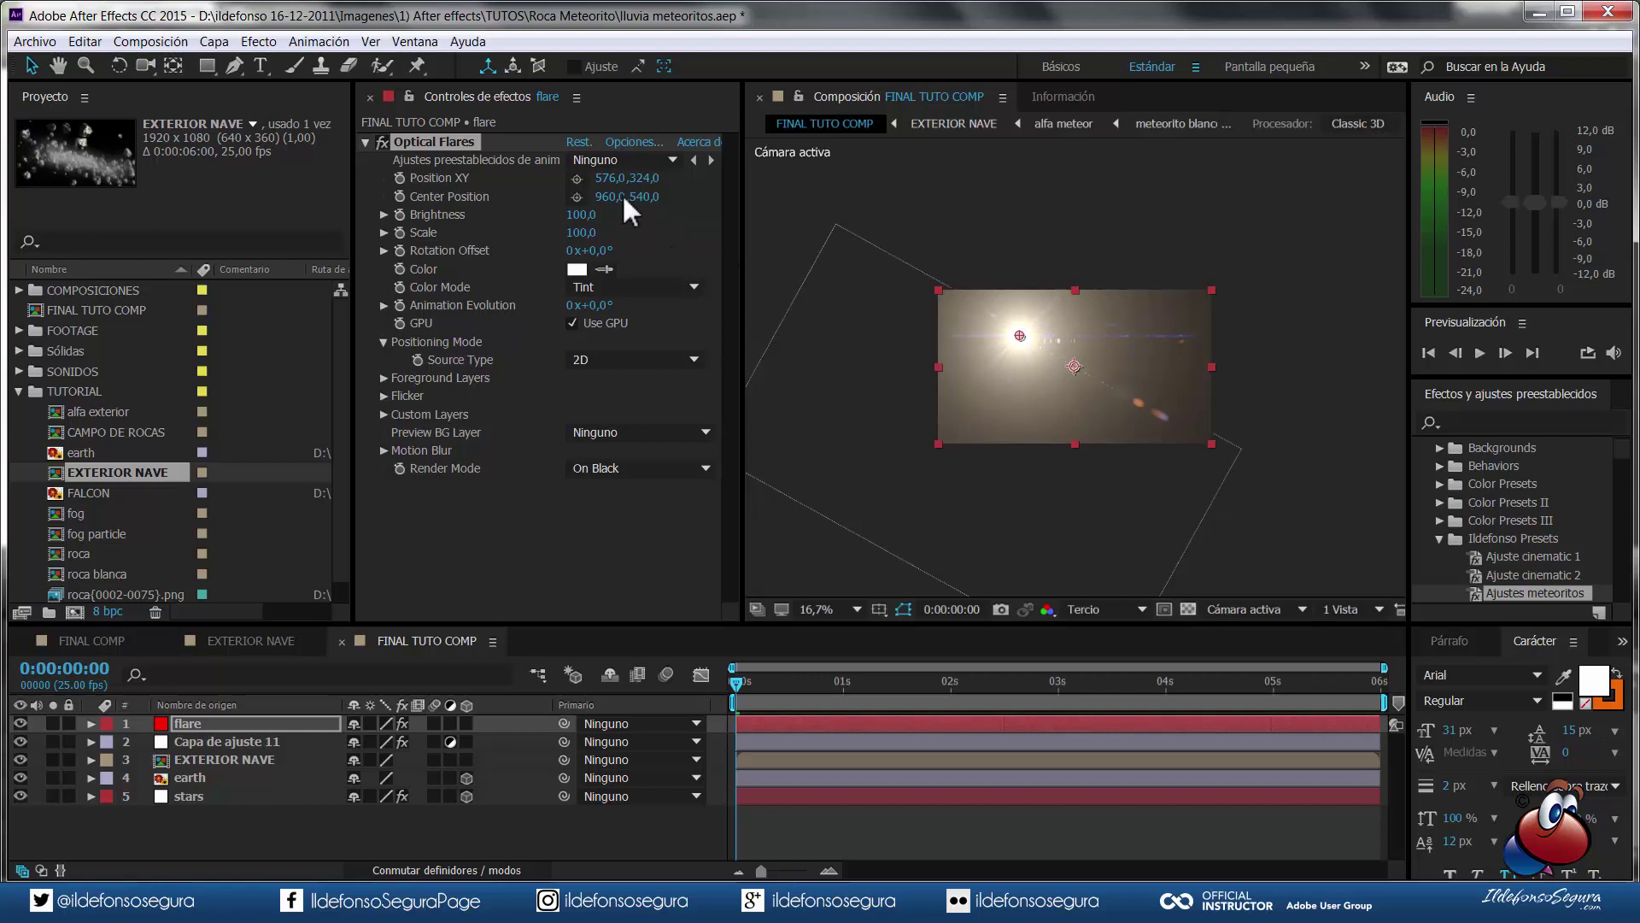
{"action": "left_click", "coordinate": [576, 179]}
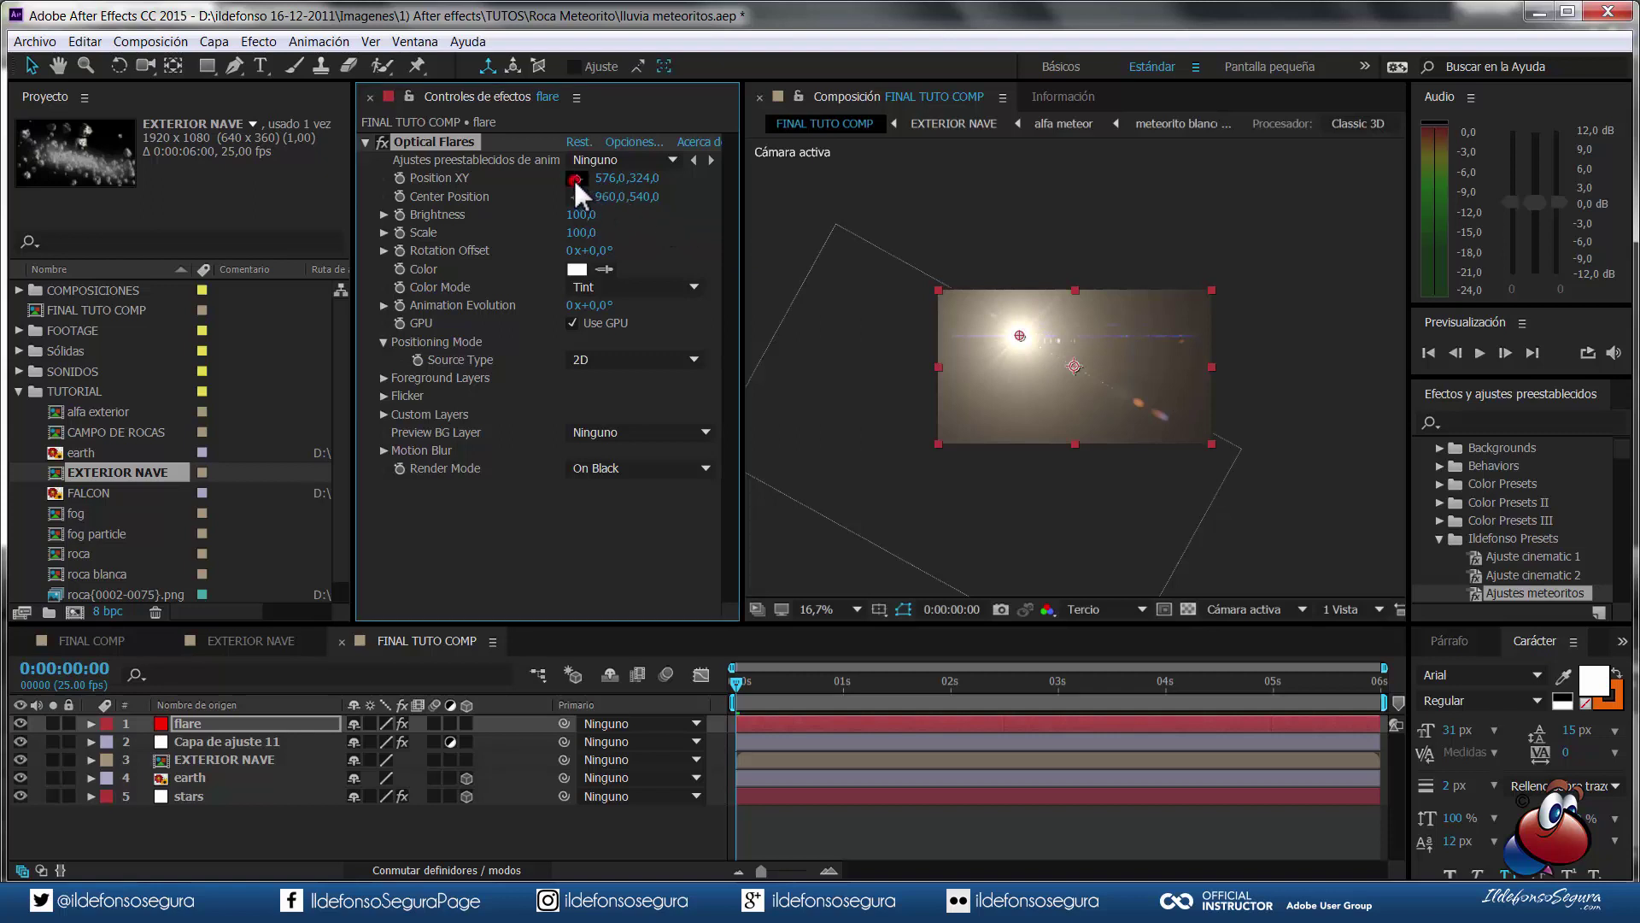
{"action": "left_click", "coordinate": [1307, 269]}
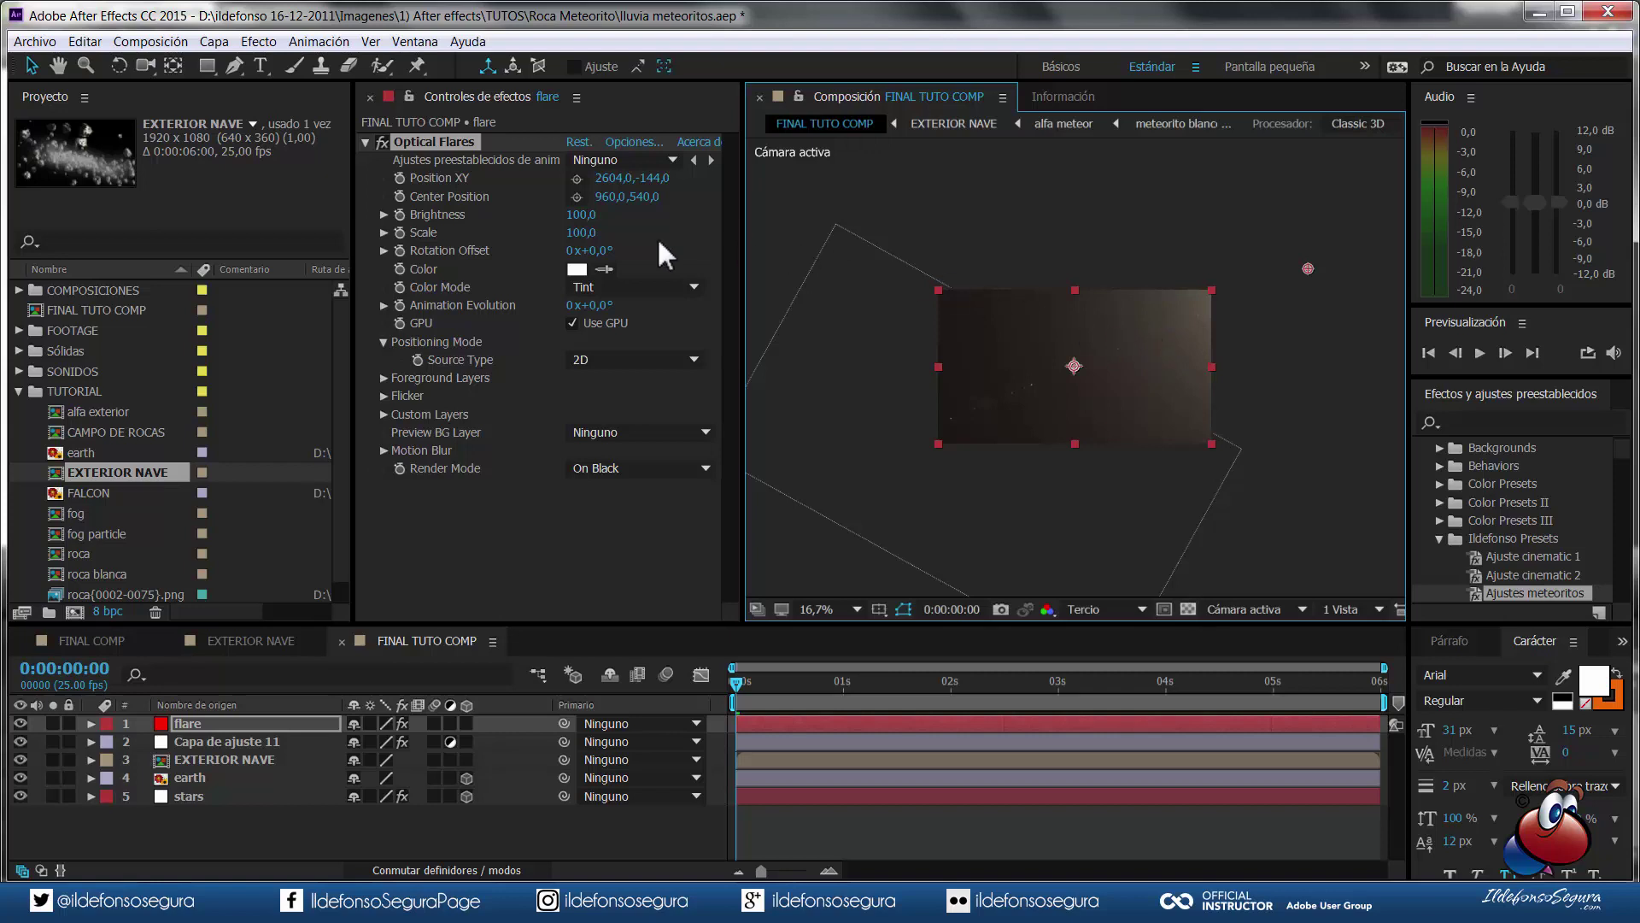
- Tint the flare blue with hex colour 034889
{"action": "left_click", "coordinate": [571, 268]}
{"action": "type", "text": "034889"}
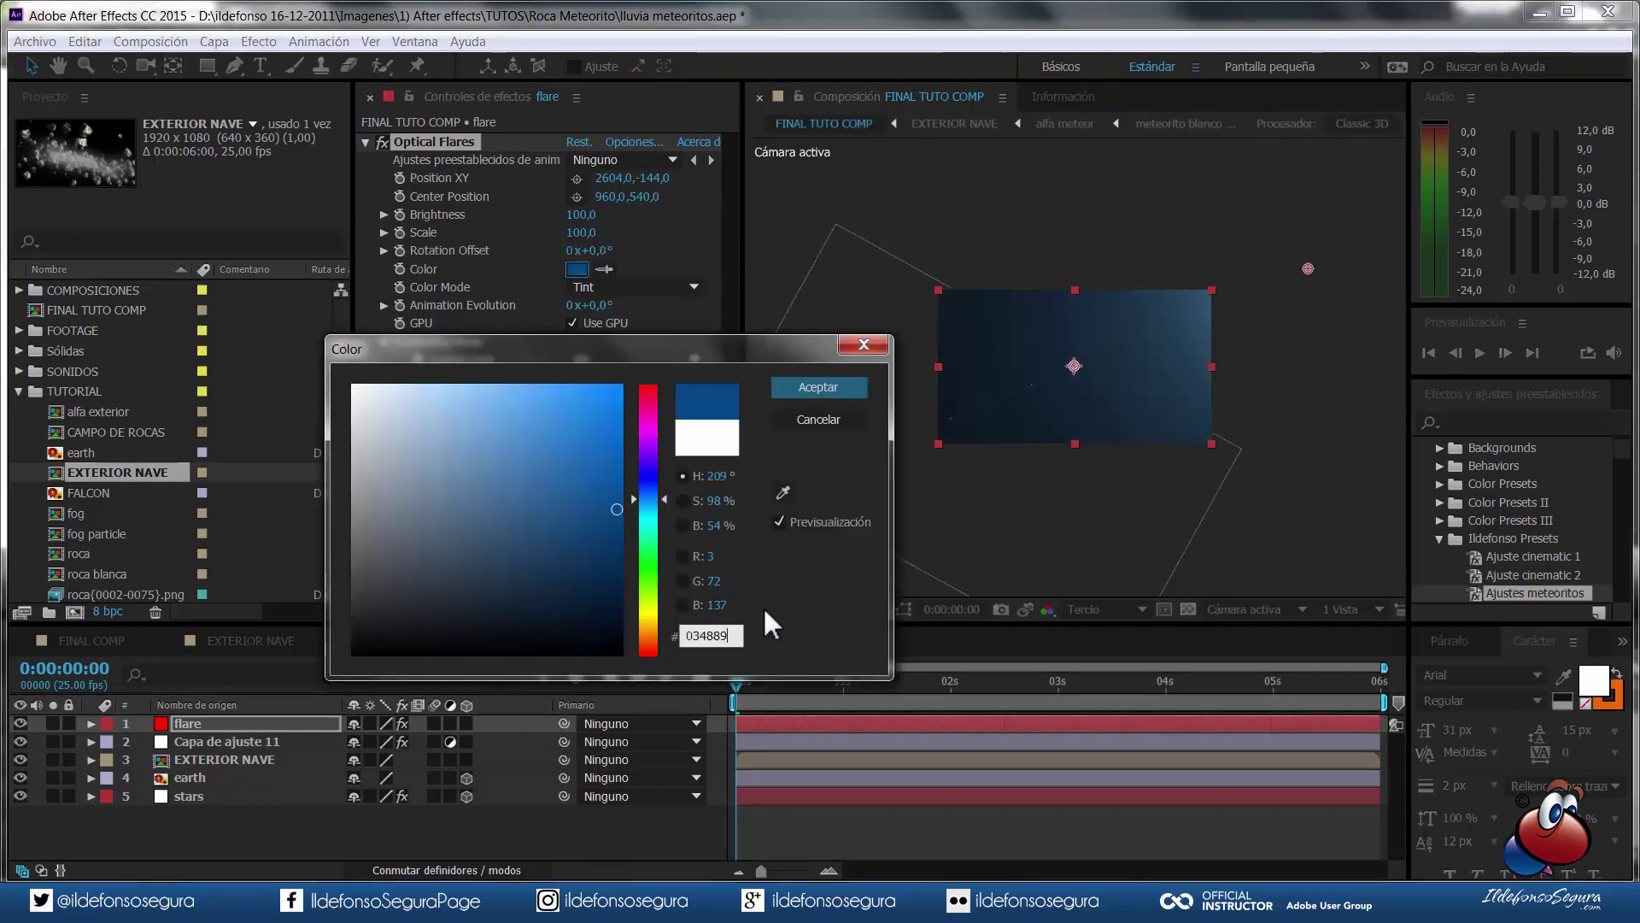
{"action": "left_click", "coordinate": [800, 385]}
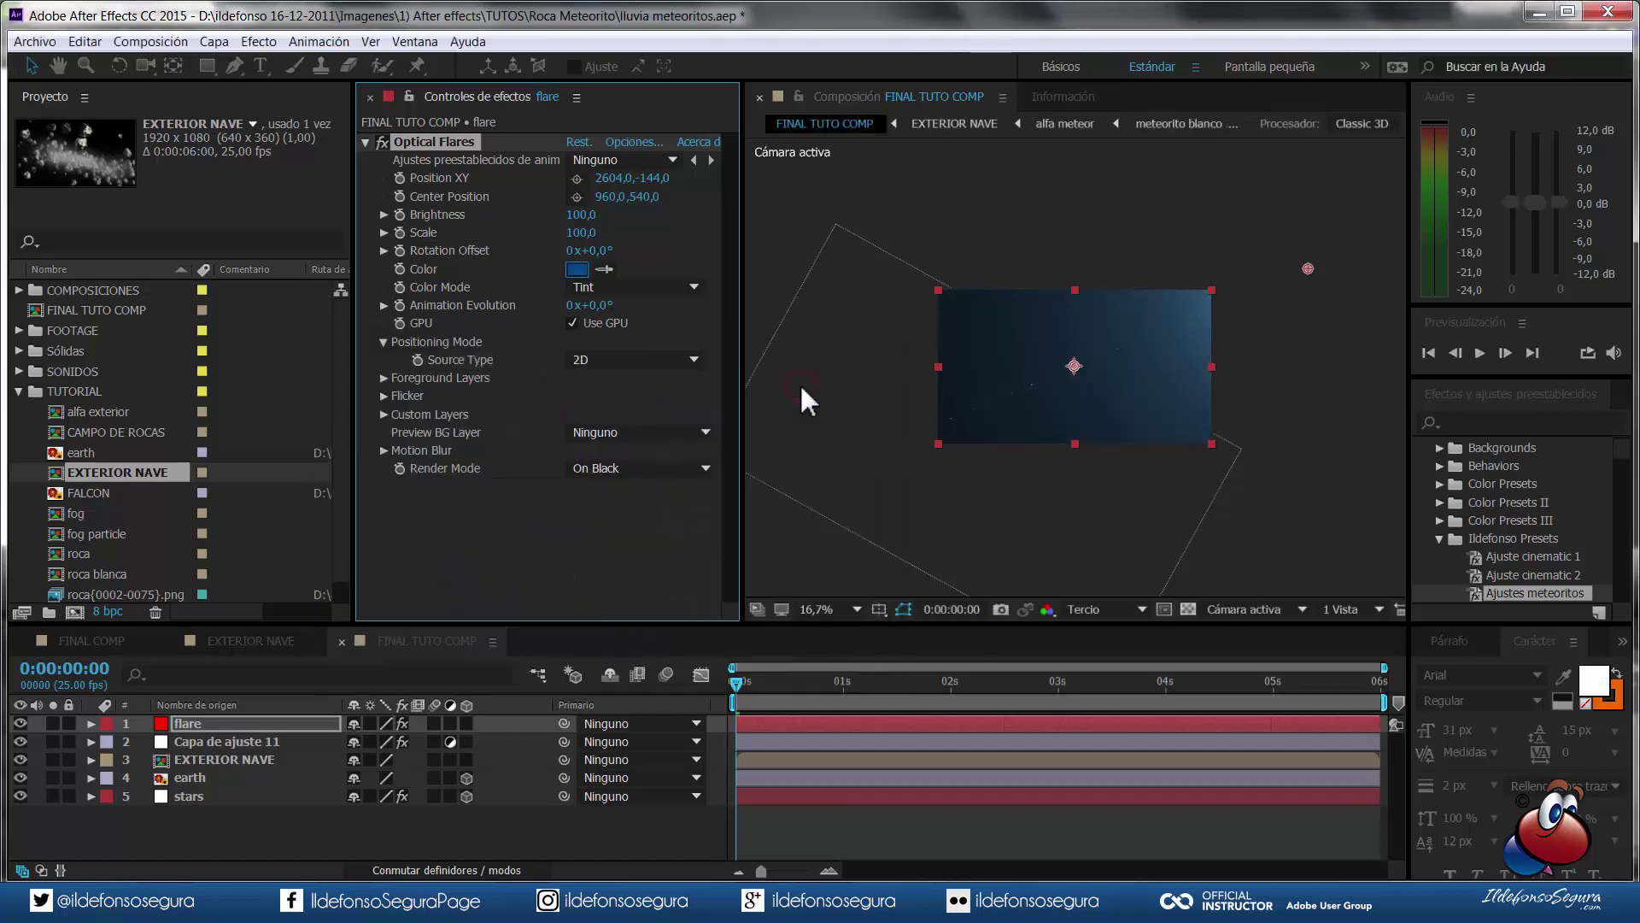
- Drive the Optical Flares Brightness with a wiggle(5,10) expression
{"action": "left_click", "coordinate": [399, 213], "text": "alt"}
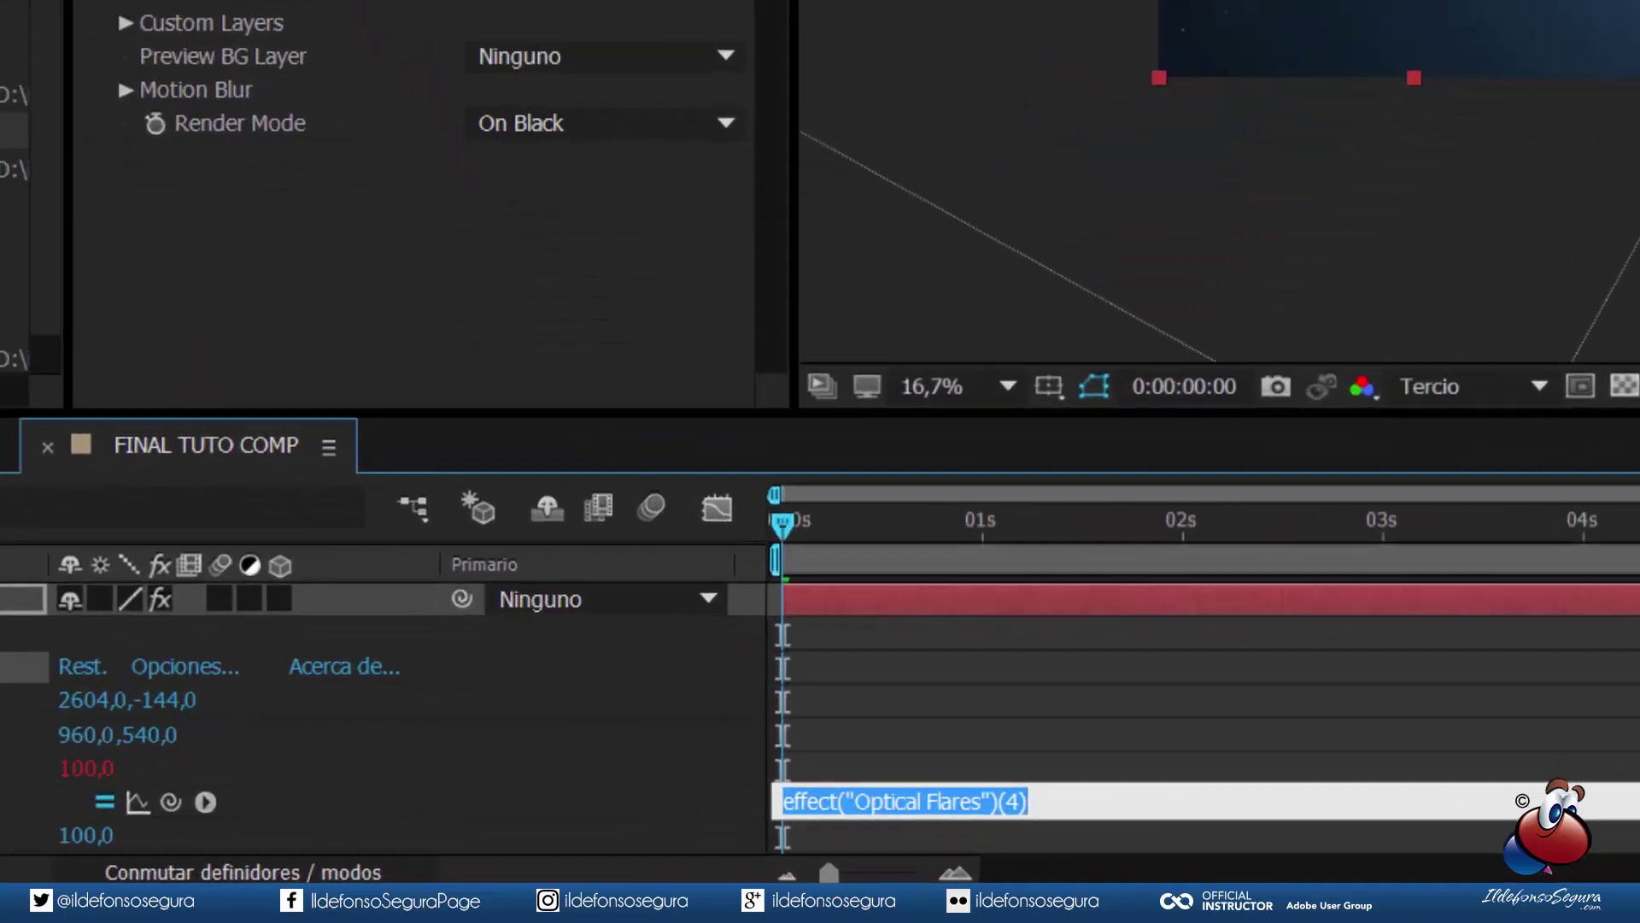
{"action": "type", "text": "wiggle(5,10"}
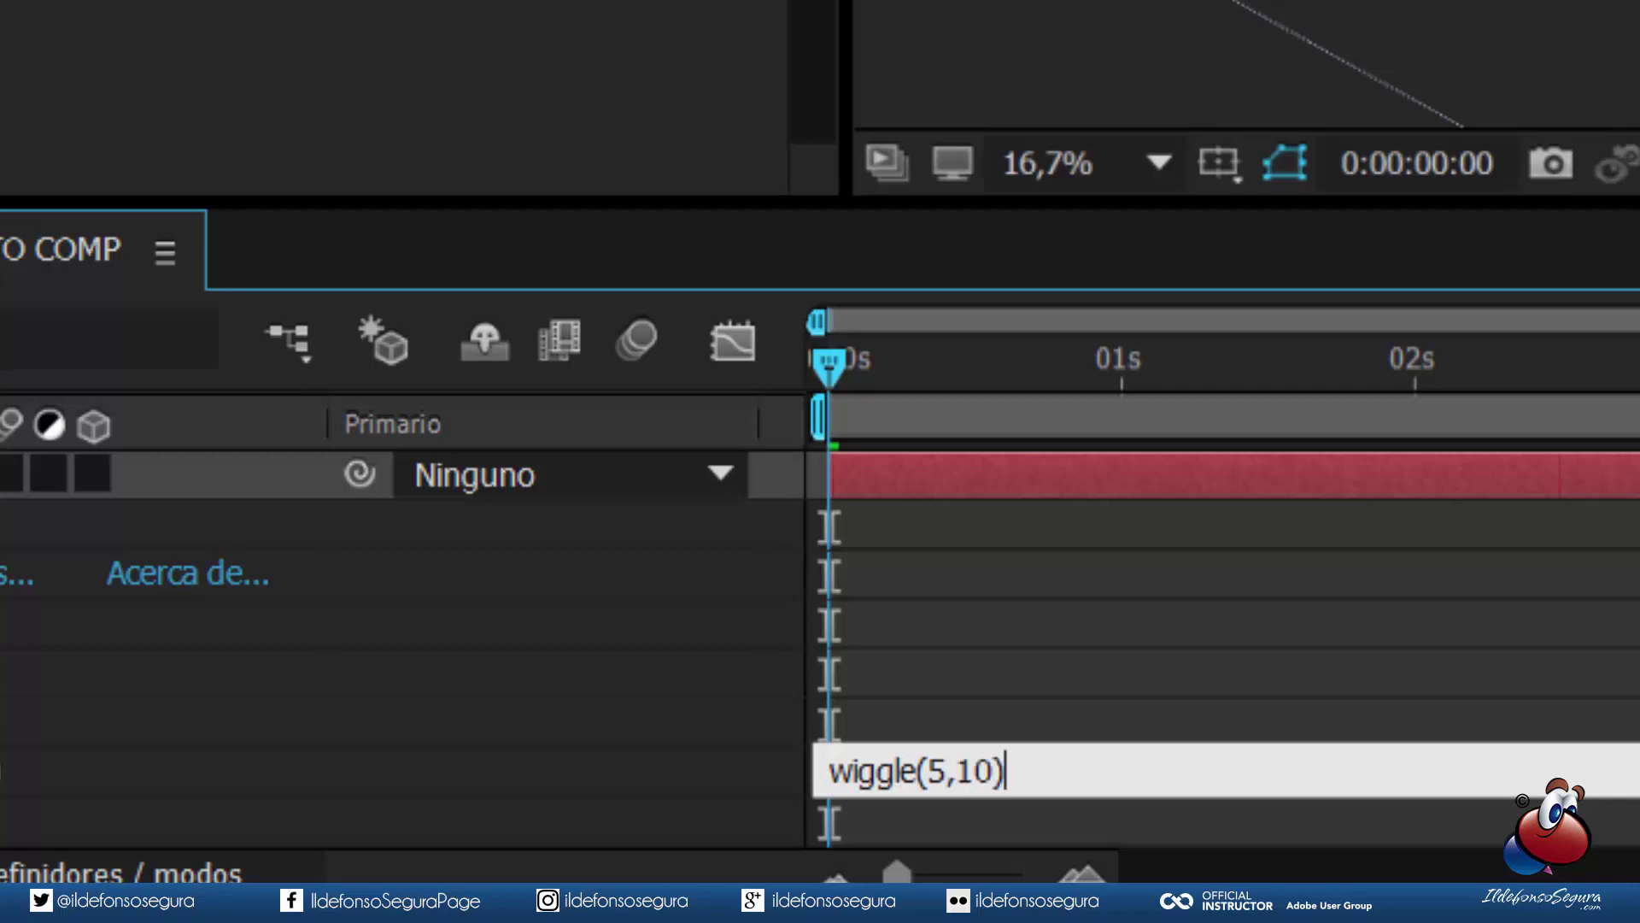
{"action": "left_click", "coordinate": [931, 592]}
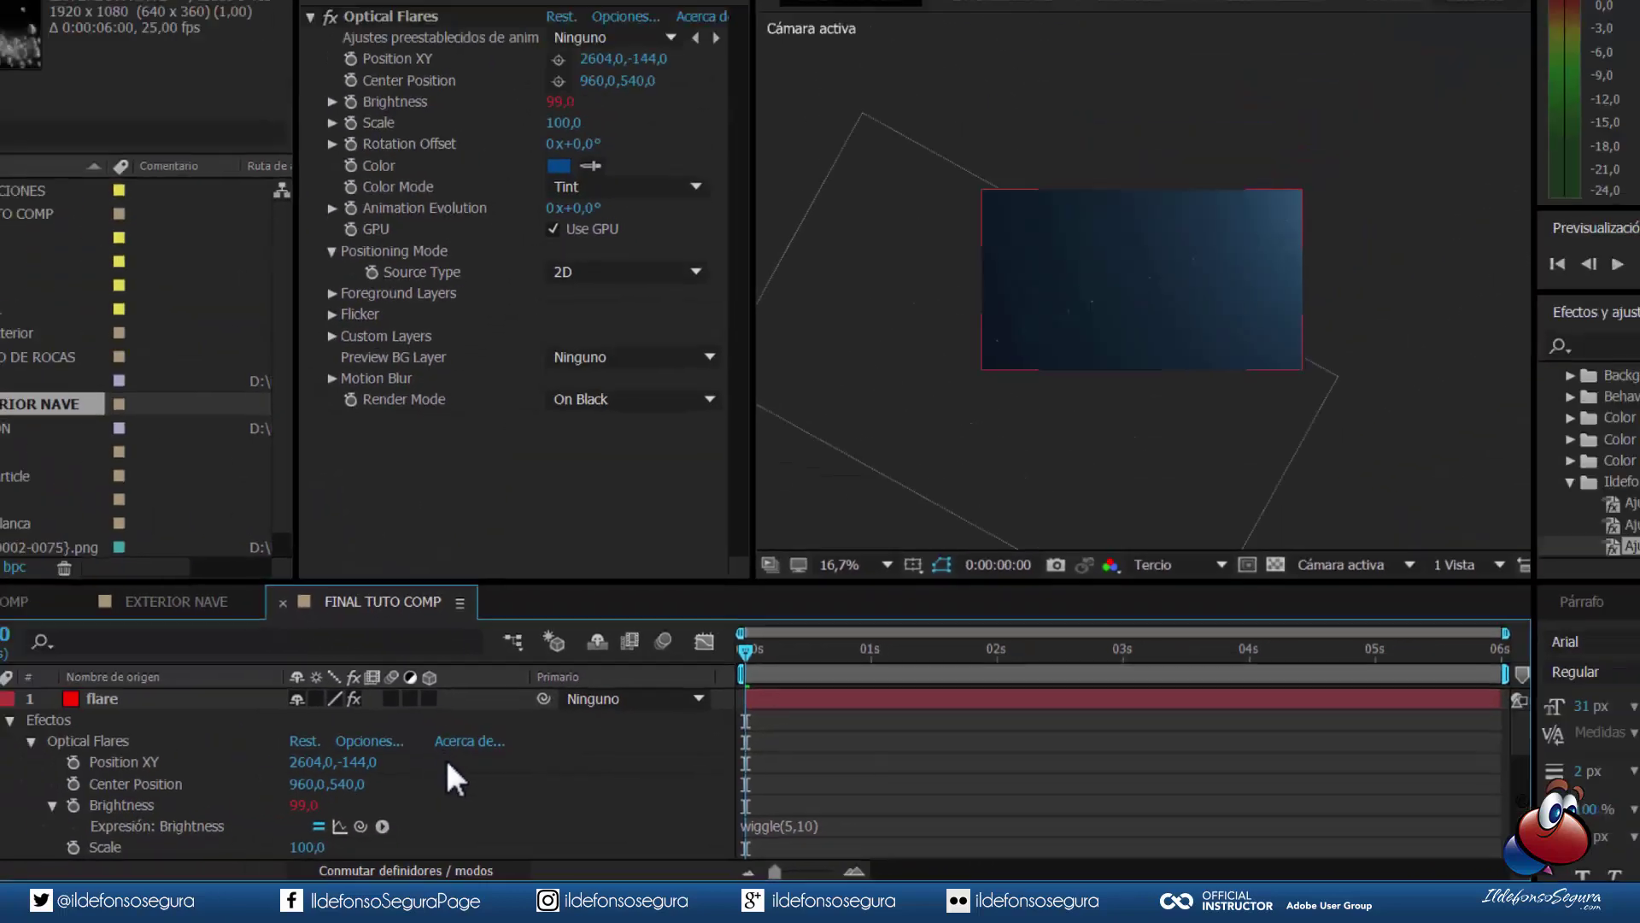
{"action": "key", "text": "F4"}
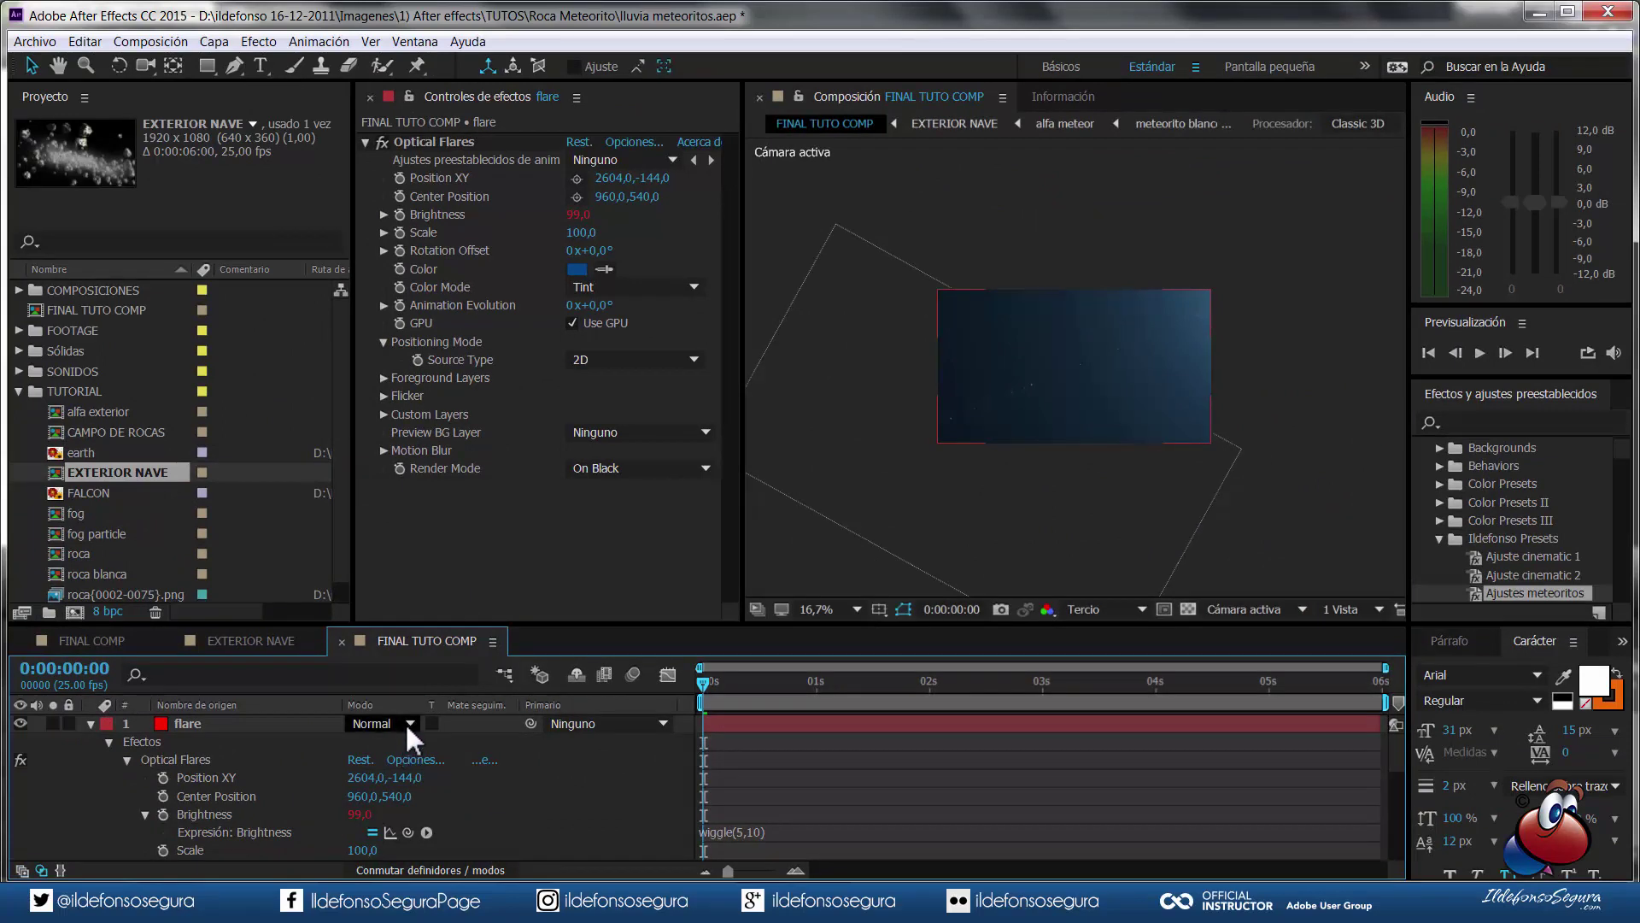
- Set the flare layer's blending mode to Pantalla (Screen) and toggle it to compare
{"action": "left_click", "coordinate": [409, 722]}
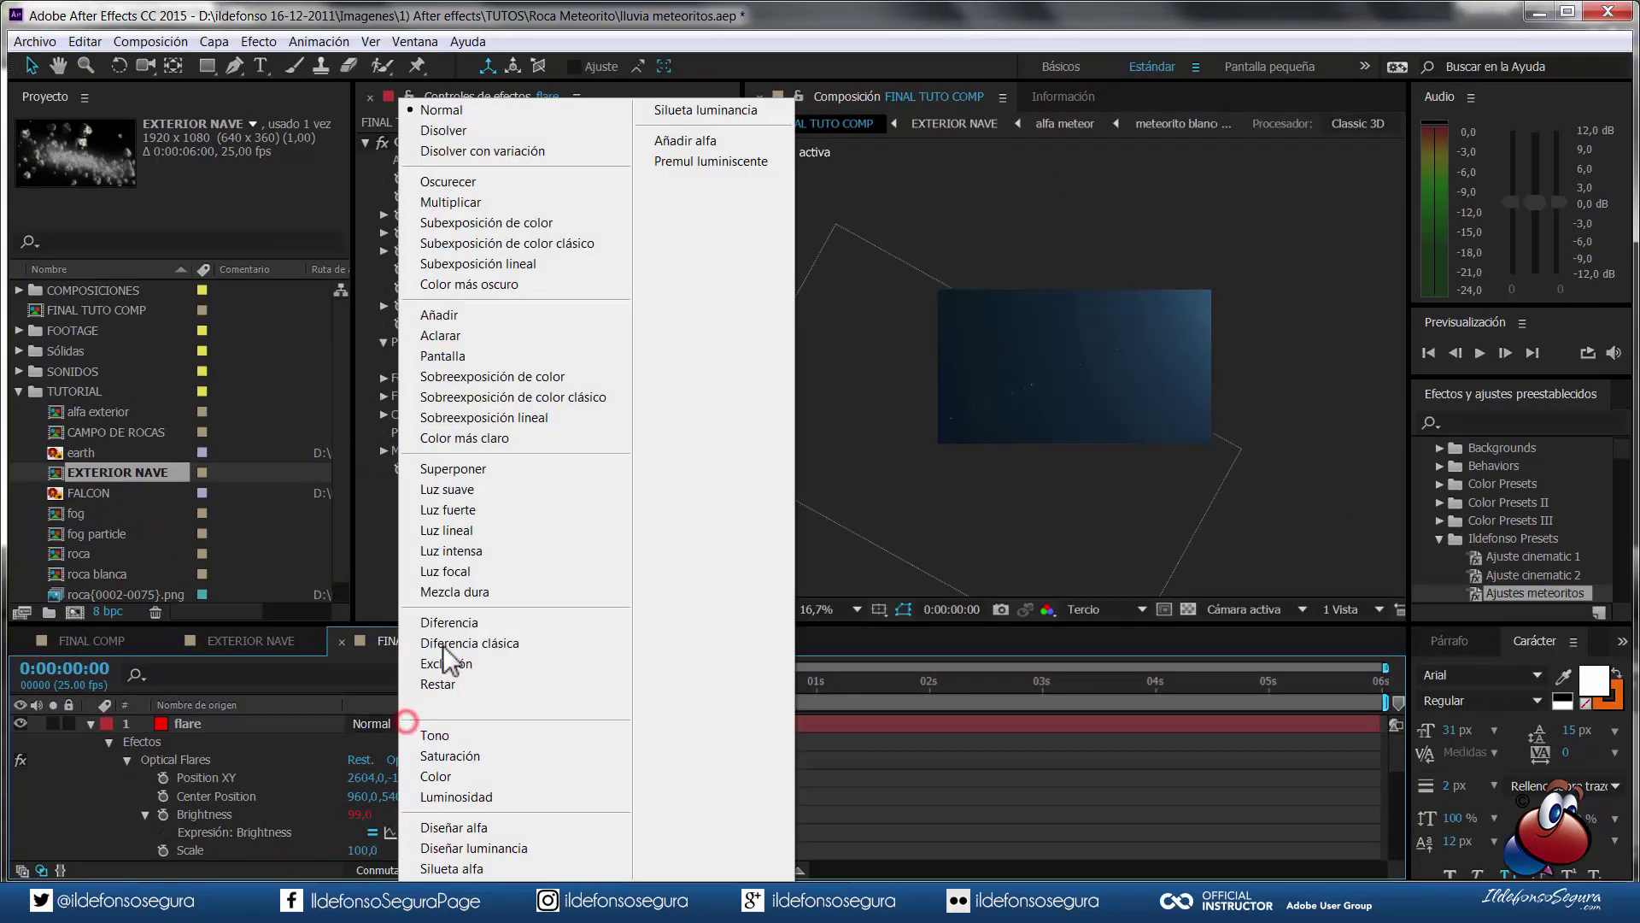
{"action": "left_click", "coordinate": [468, 353]}
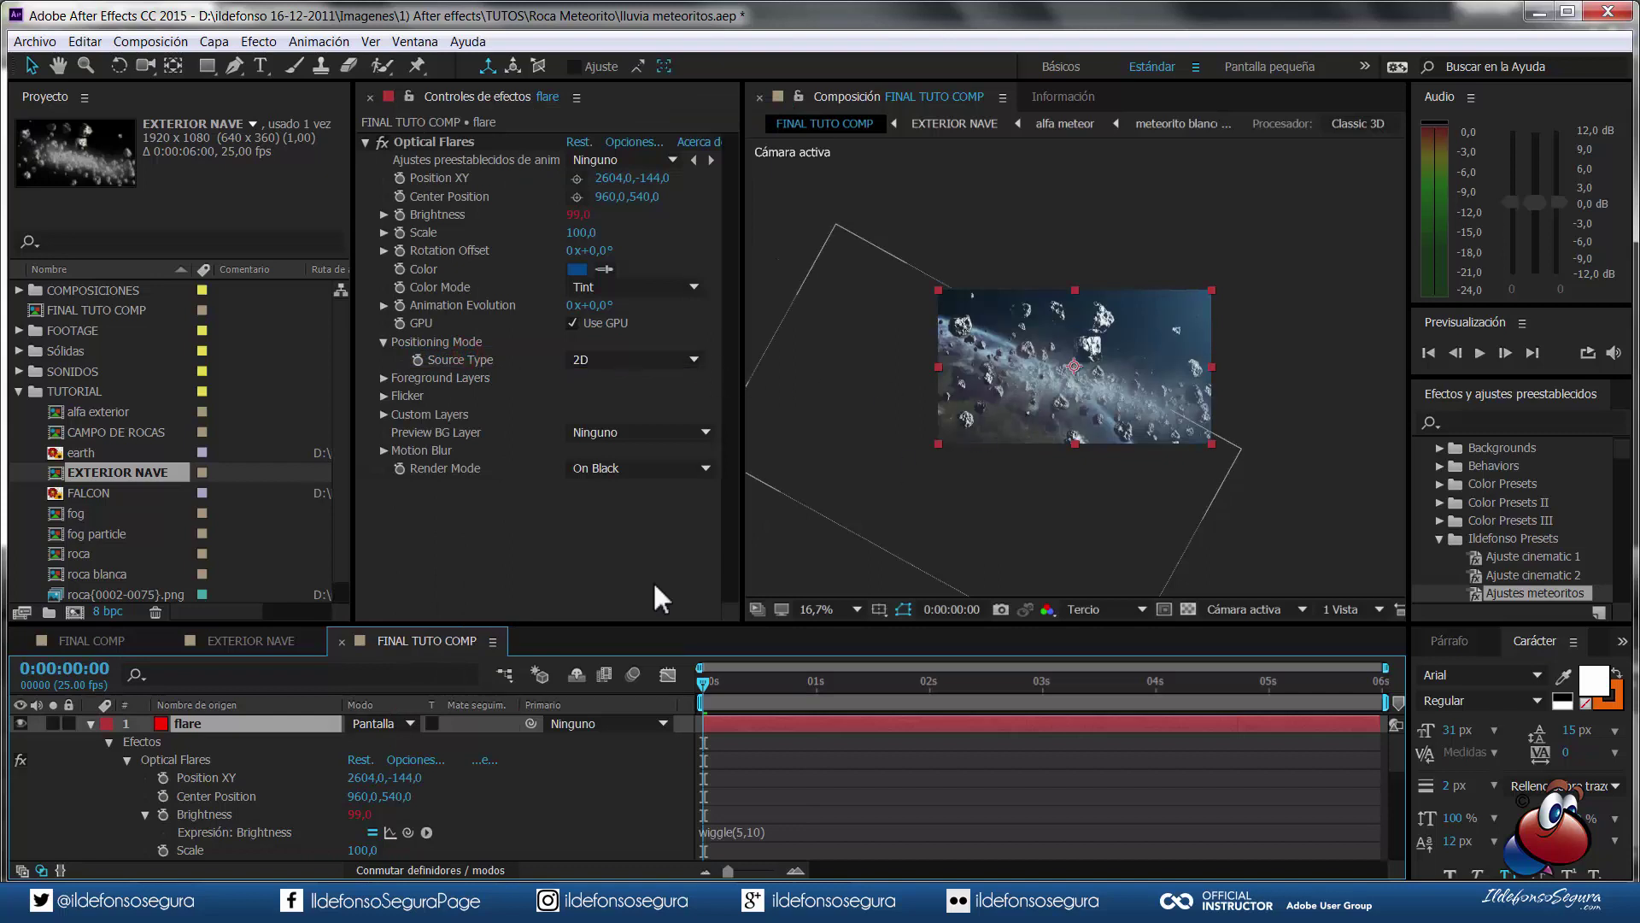
{"action": "left_click", "coordinate": [21, 723]}
{"action": "left_click", "coordinate": [21, 722]}
- Zoom the composition view to 33.3% and preview the animation
{"action": "key", "text": "period"}
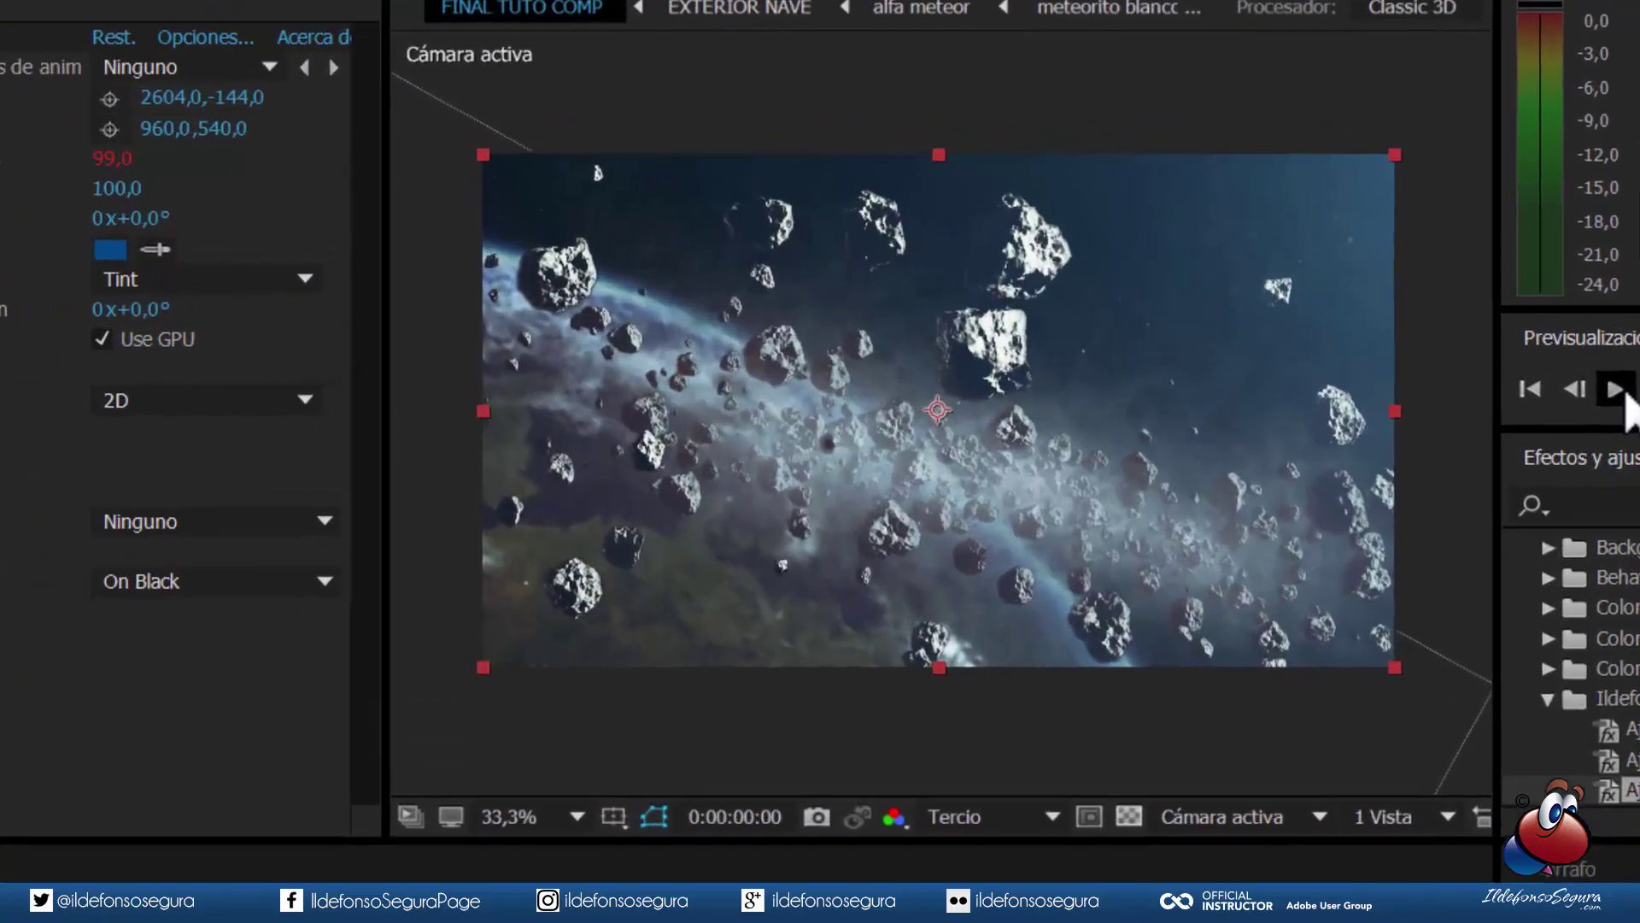
{"action": "left_click", "coordinate": [1622, 395]}
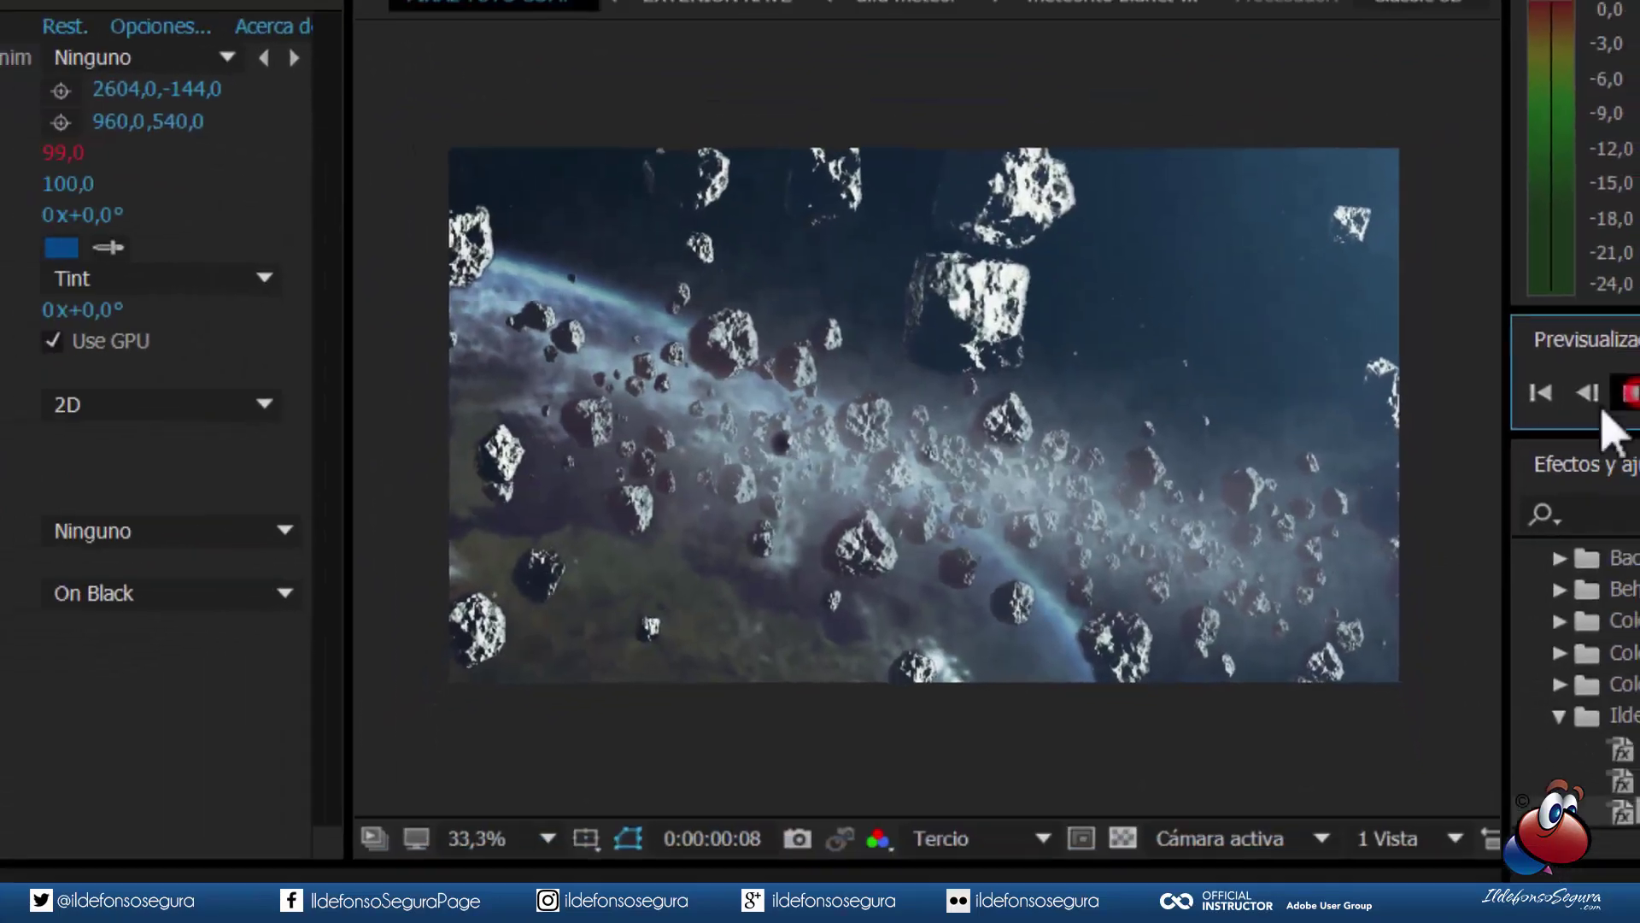
{"action": "left_click", "coordinate": [1480, 352]}
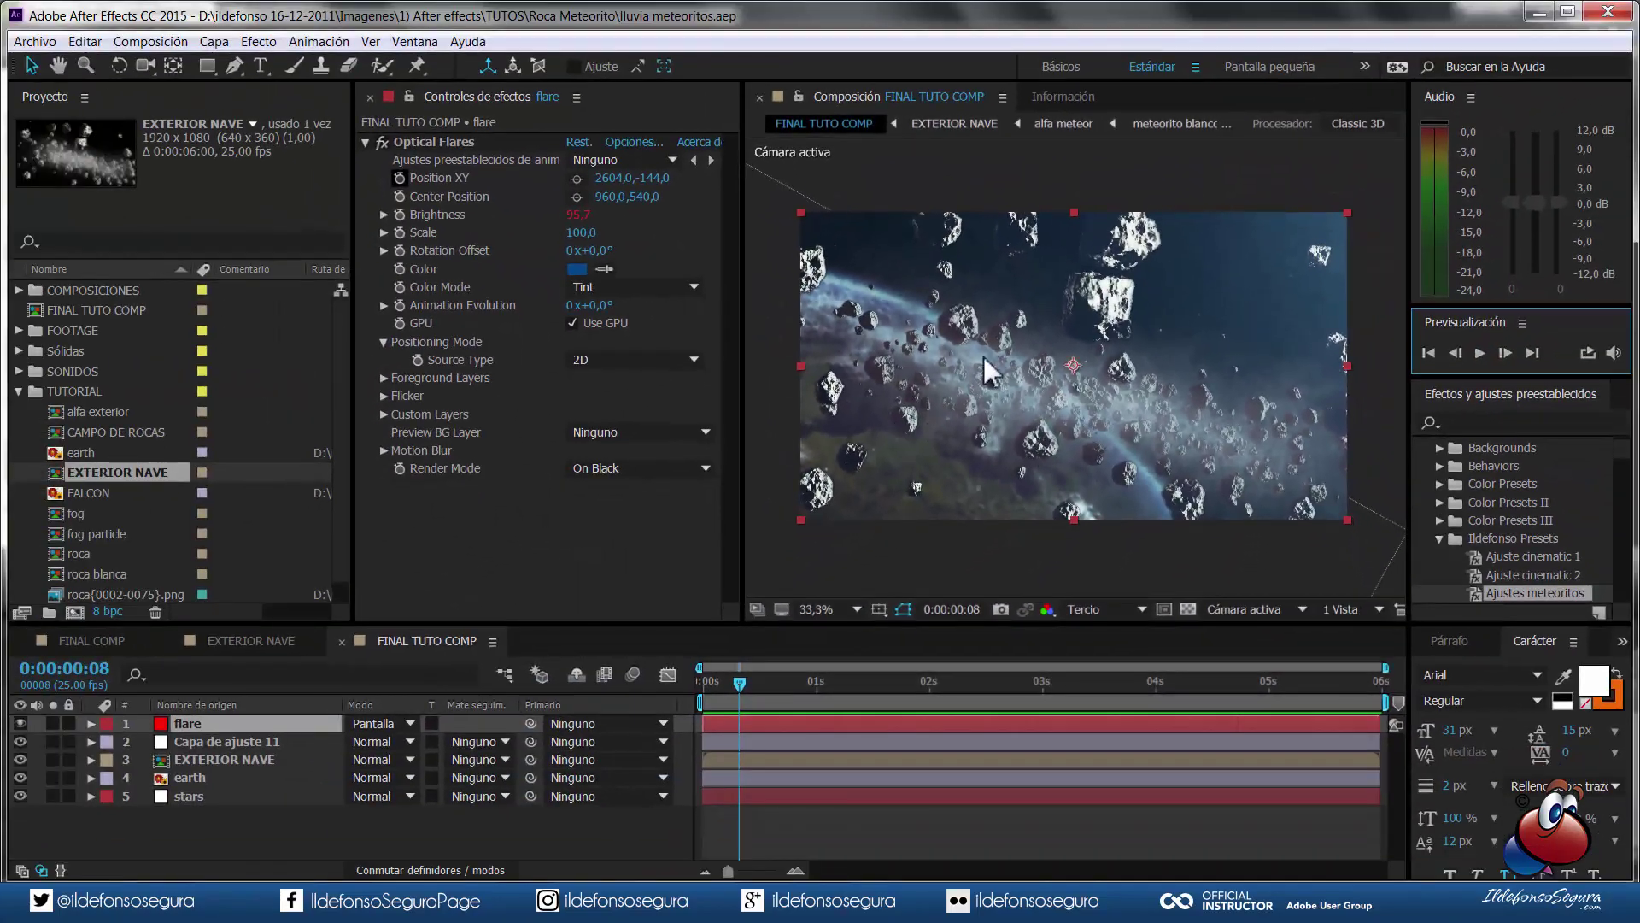
- Add a new 35 mm camera layer, Cámara 1, to the composition
{"action": "right_click", "coordinate": [222, 828]}
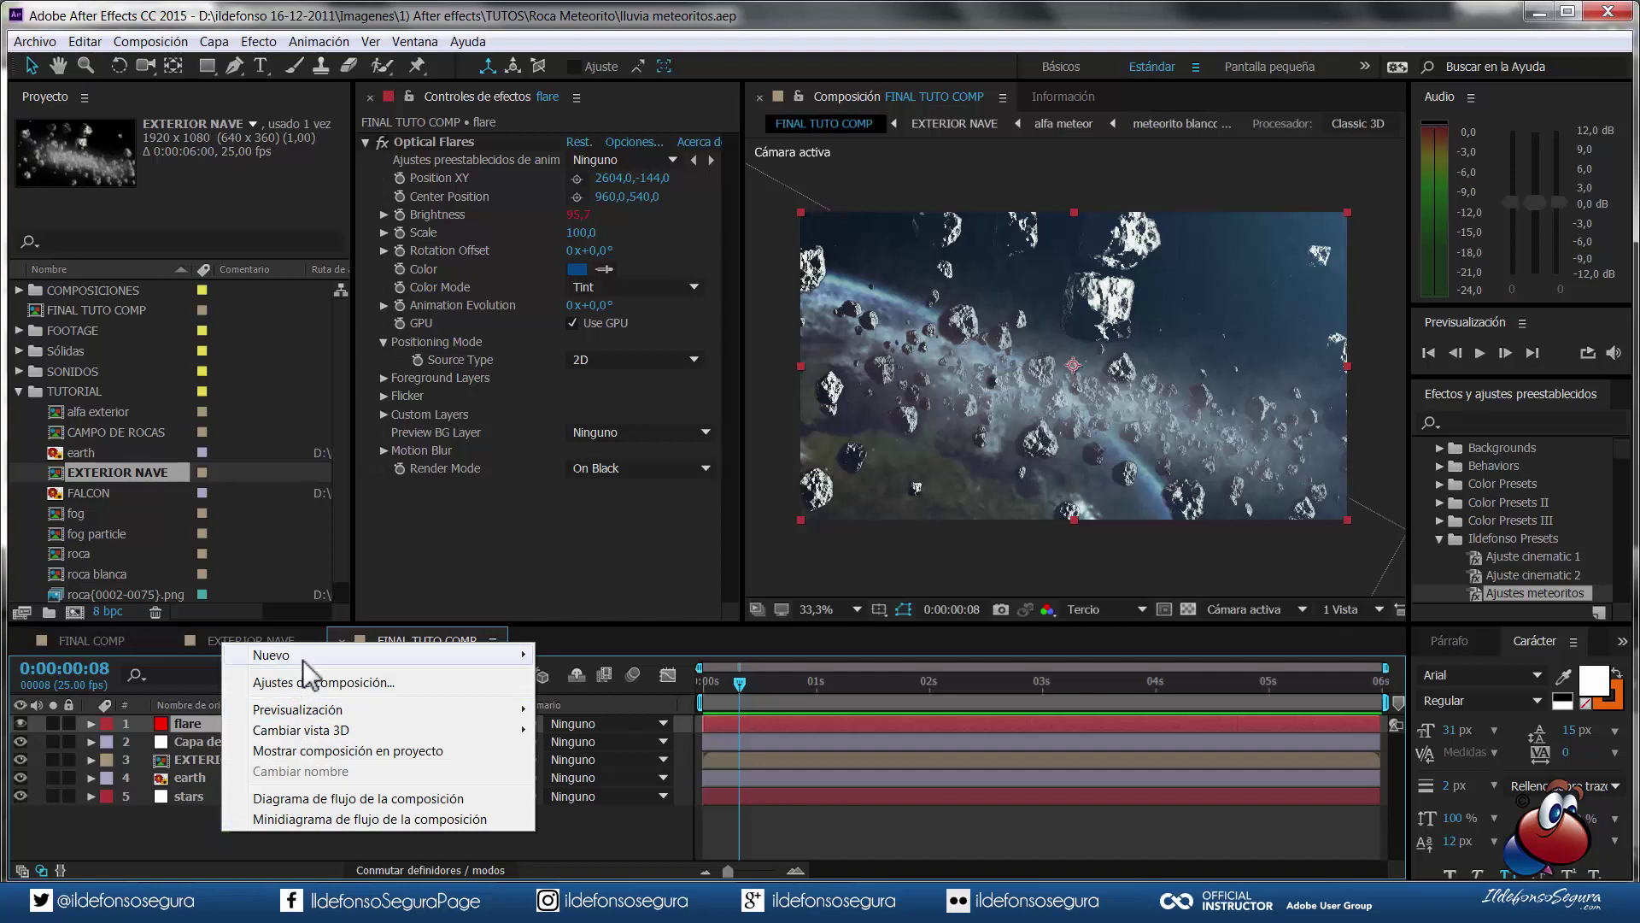
{"action": "mouse_move", "coordinate": [336, 656]}
{"action": "left_click", "coordinate": [589, 744]}
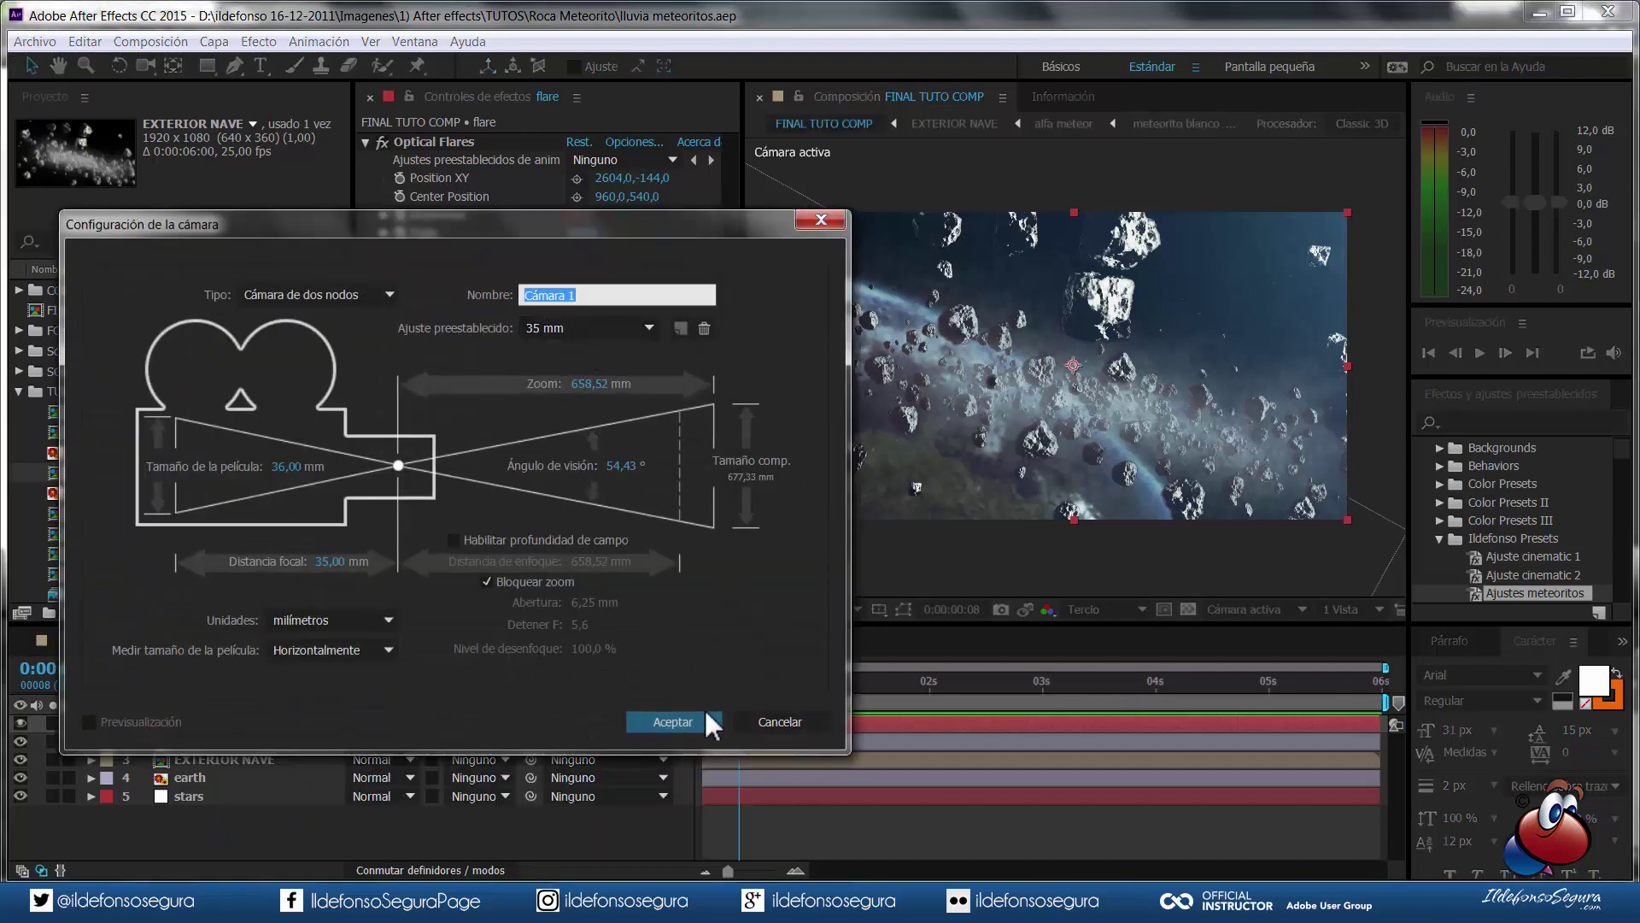
{"action": "left_click", "coordinate": [699, 719]}
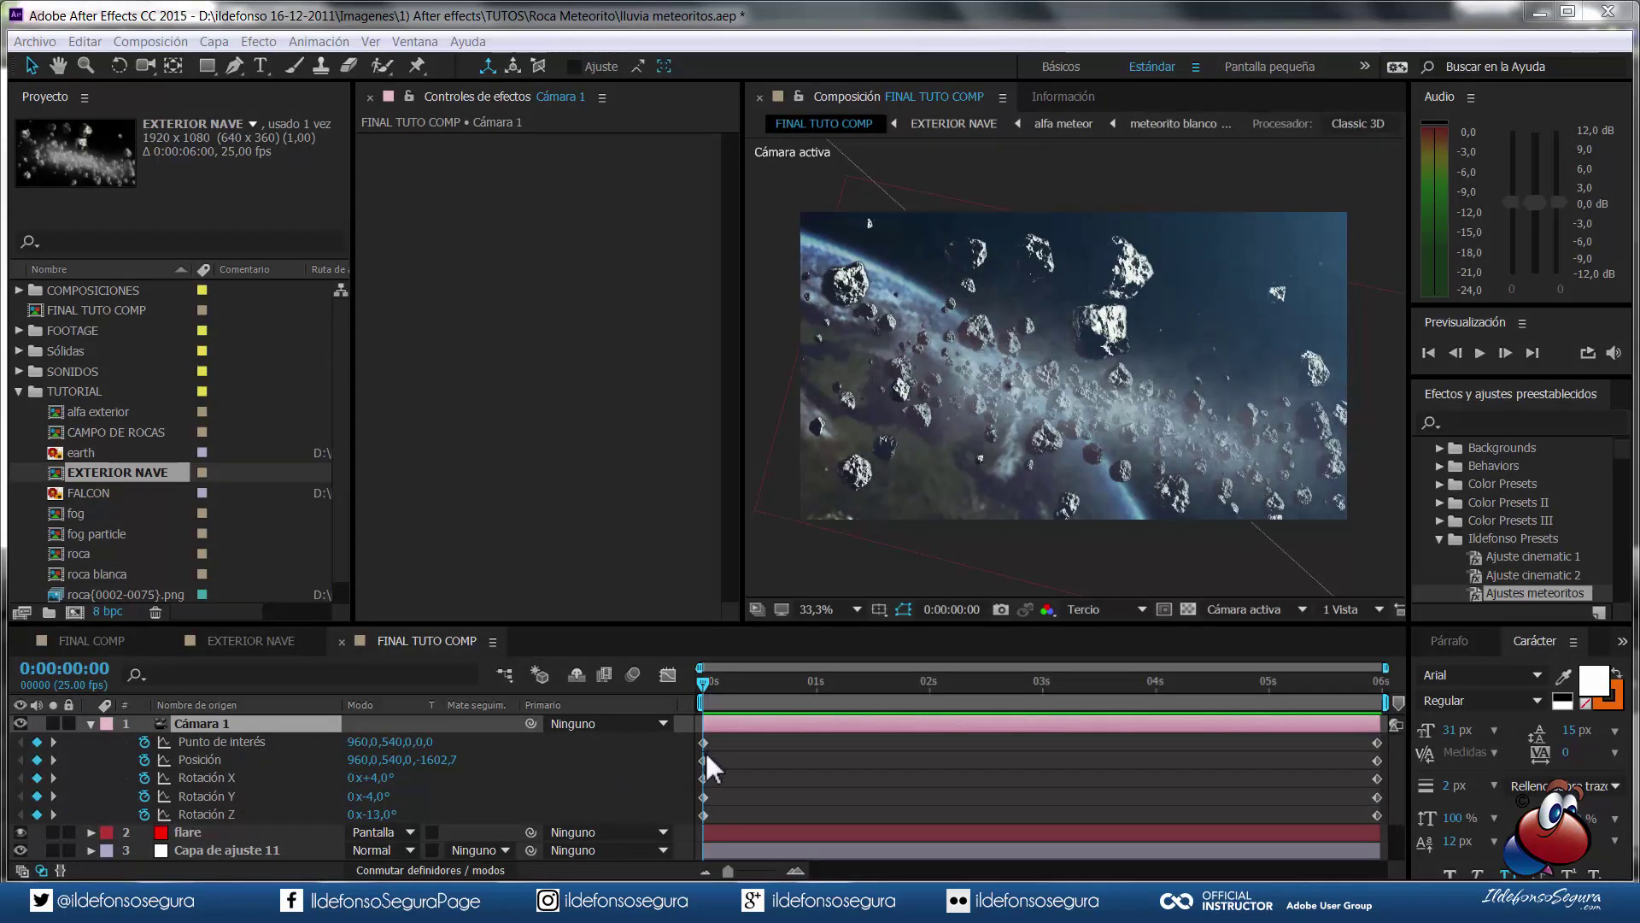
- Scrub to the last frame and preview the camera's flight through the asteroids
{"action": "left_click_drag", "start_coordinate": [707, 681], "coordinate": [1428, 678]}
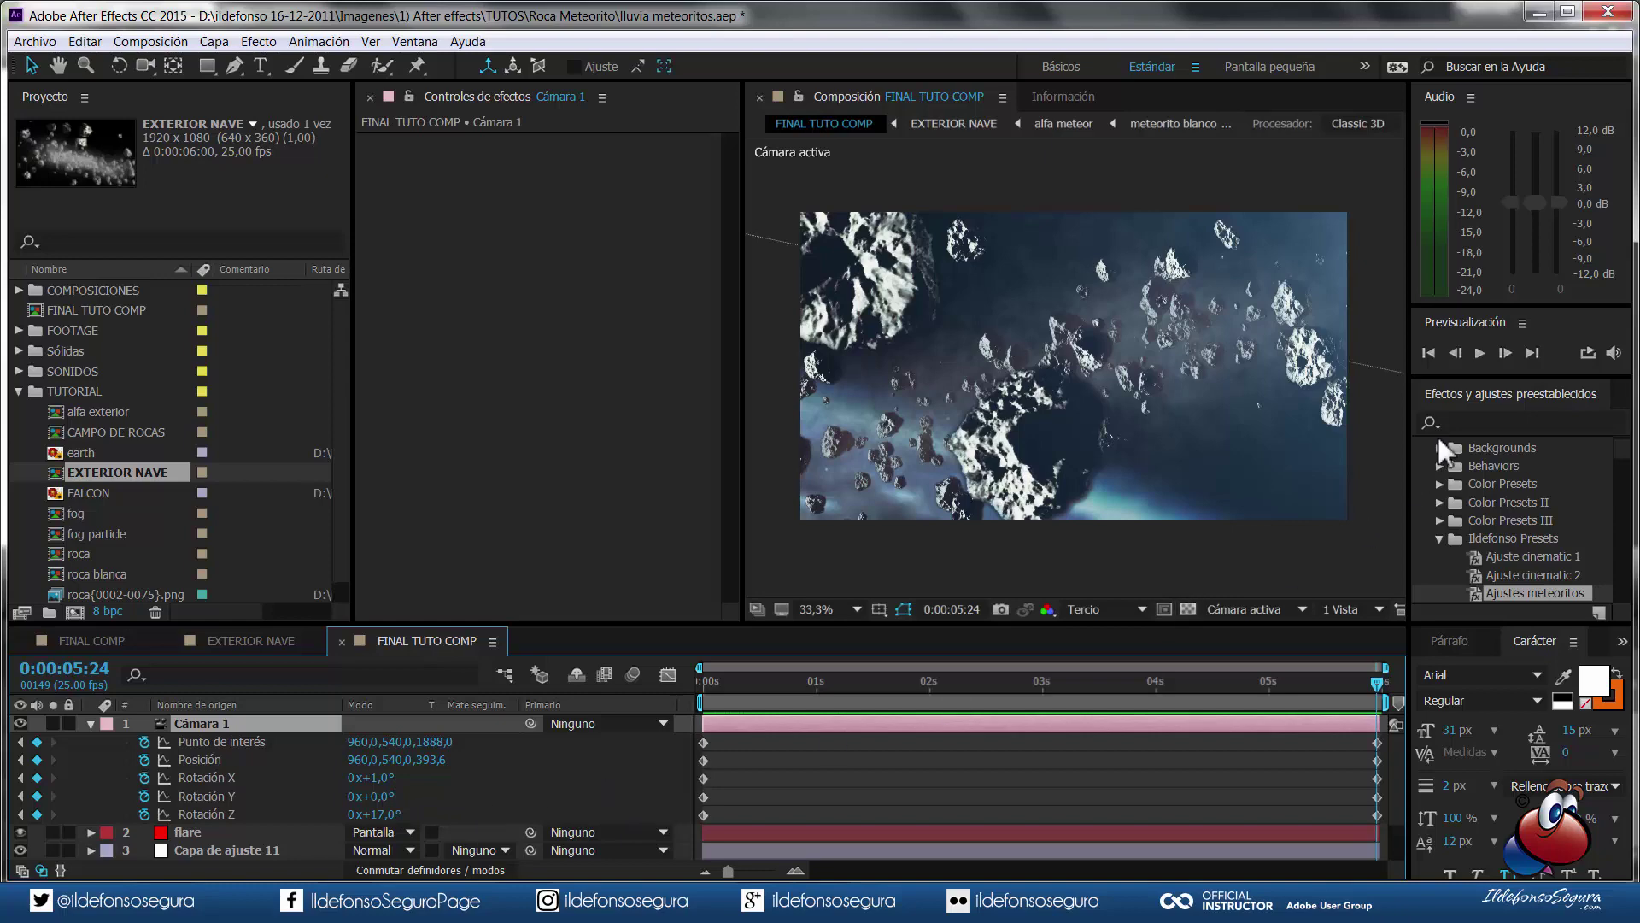
{"action": "left_click", "coordinate": [1428, 351]}
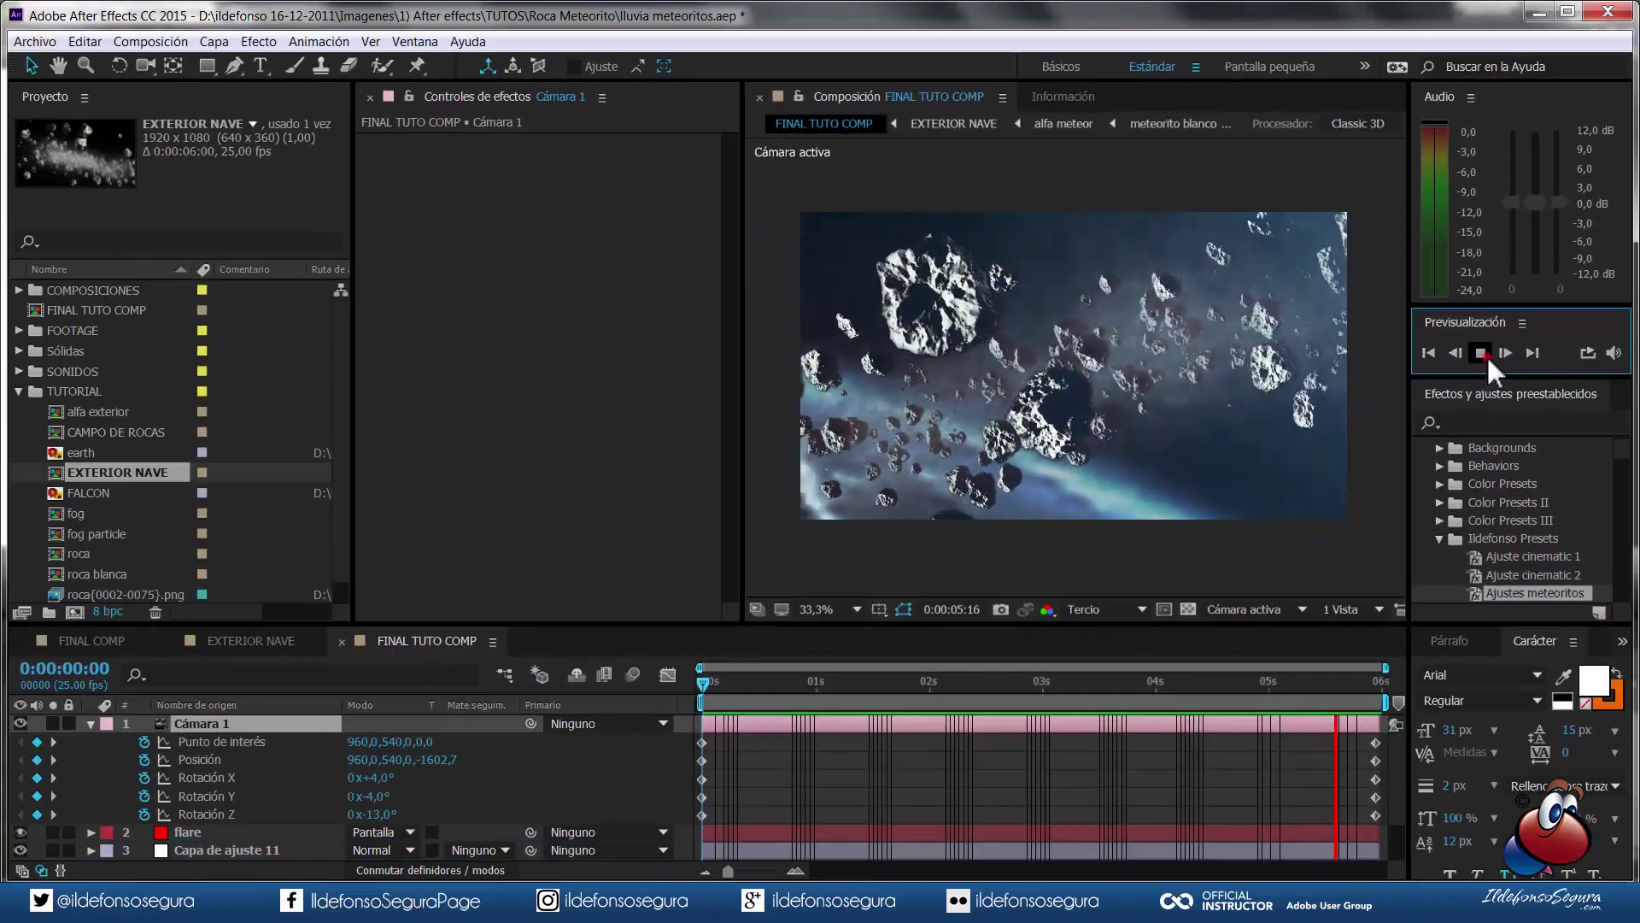
{"action": "left_click", "coordinate": [1483, 354]}
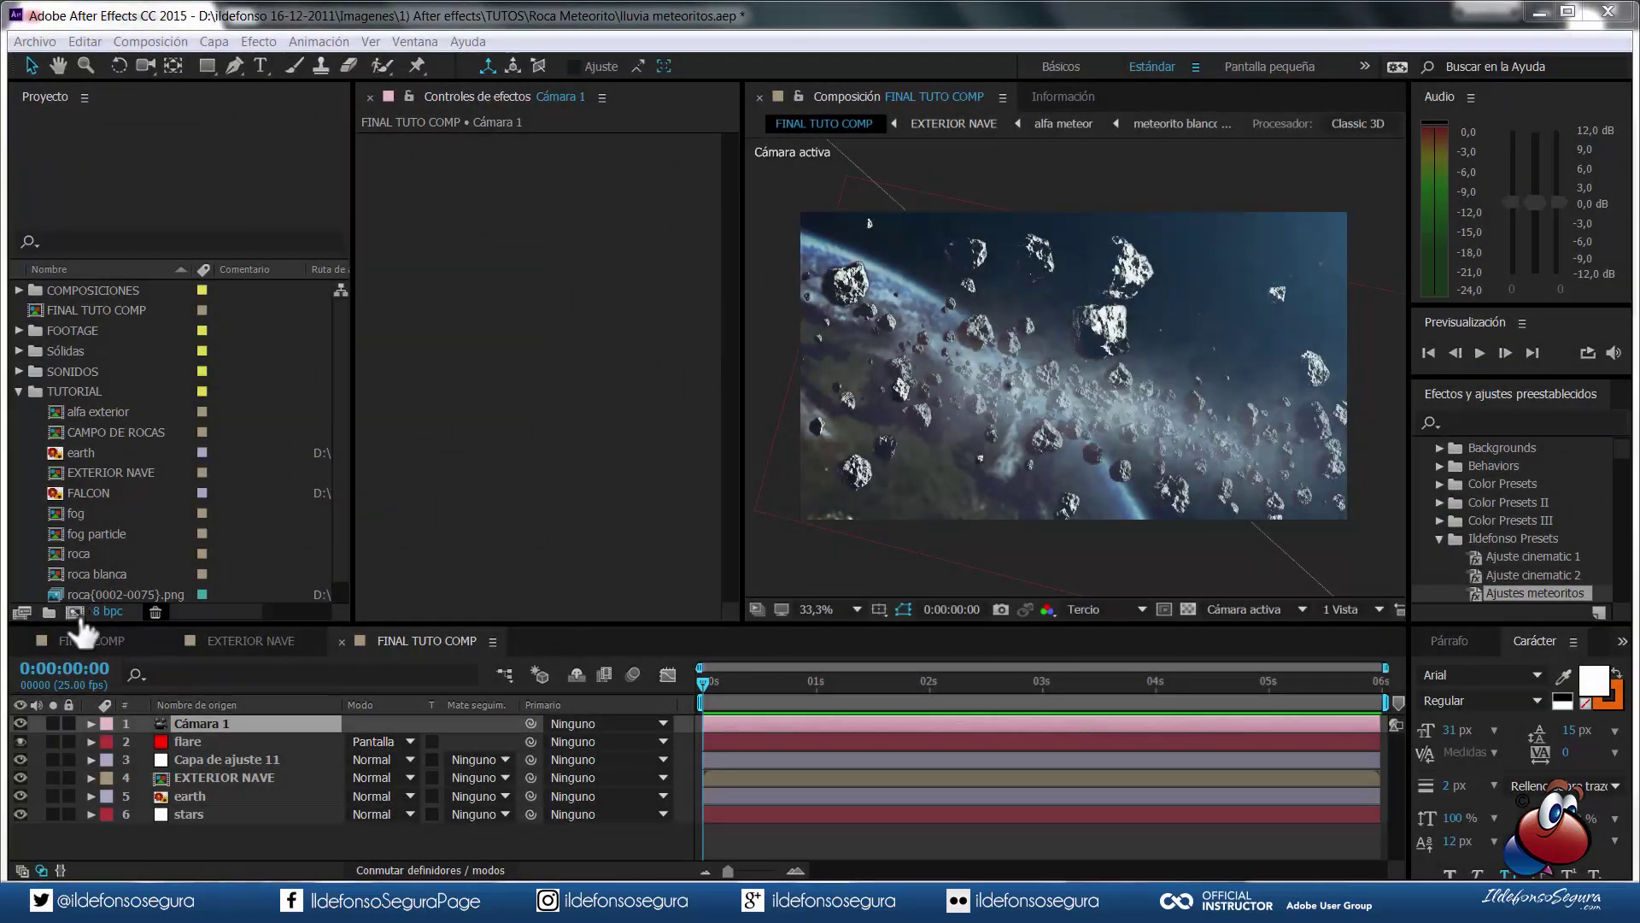
- Name the new composition 'desenfoque' in Composition Settings, fixing the typo
{"action": "left_click", "coordinate": [75, 611]}
{"action": "type", "text": "desenfoue"}
{"action": "key", "text": "BackSpace"}
{"action": "type", "text": "que"}
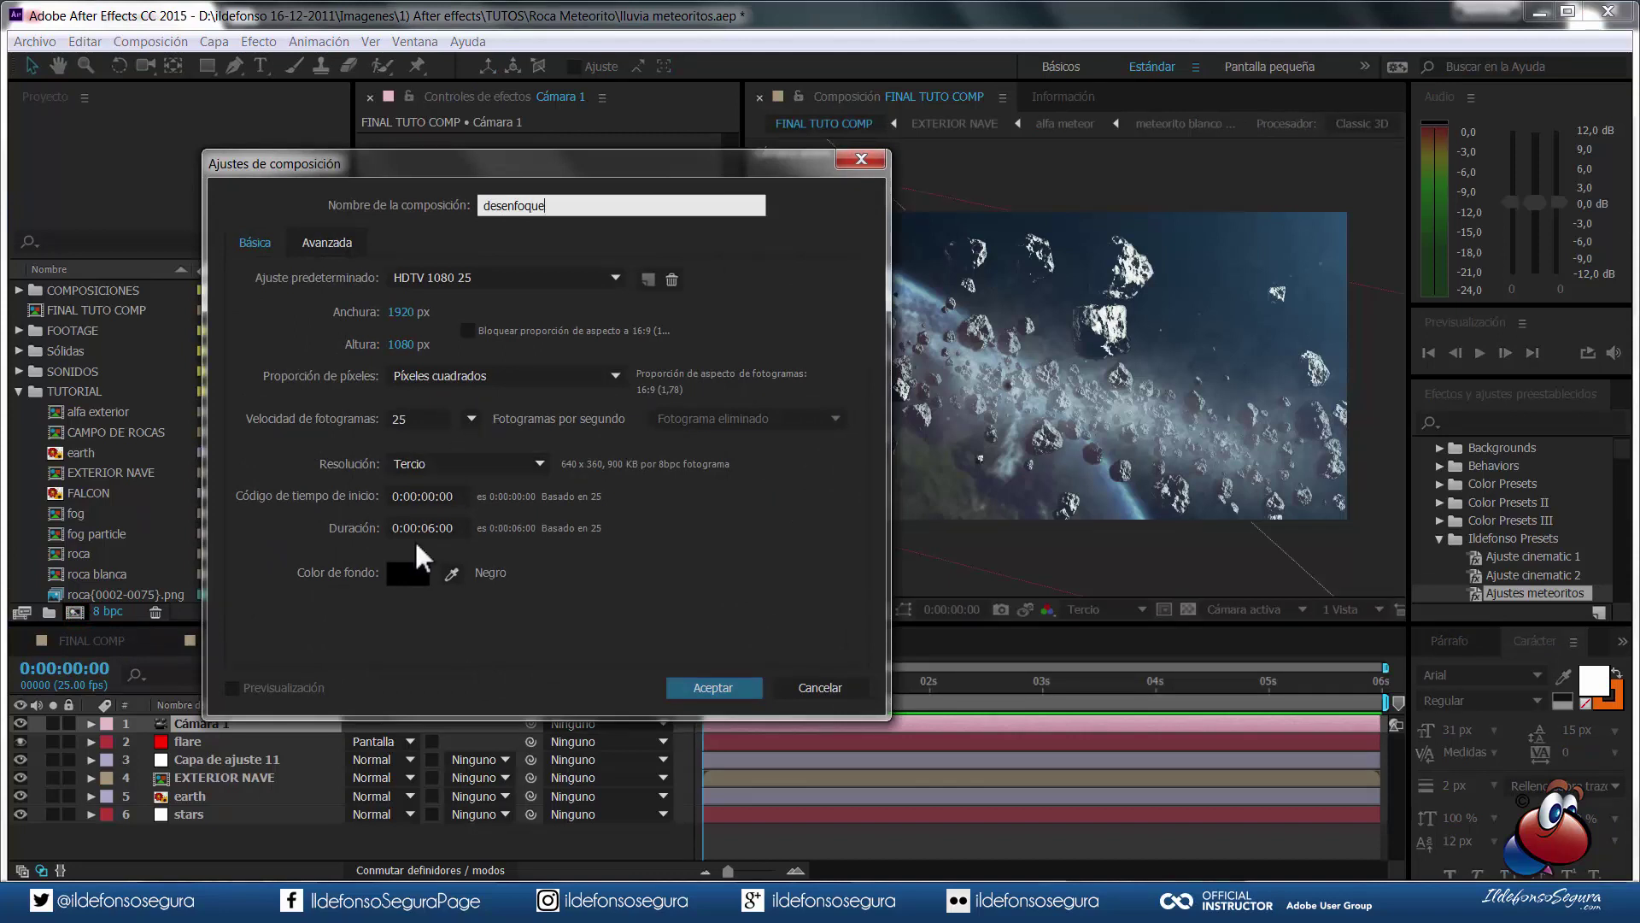
{"action": "left_click", "coordinate": [426, 527]}
{"action": "type", "text": "8"}
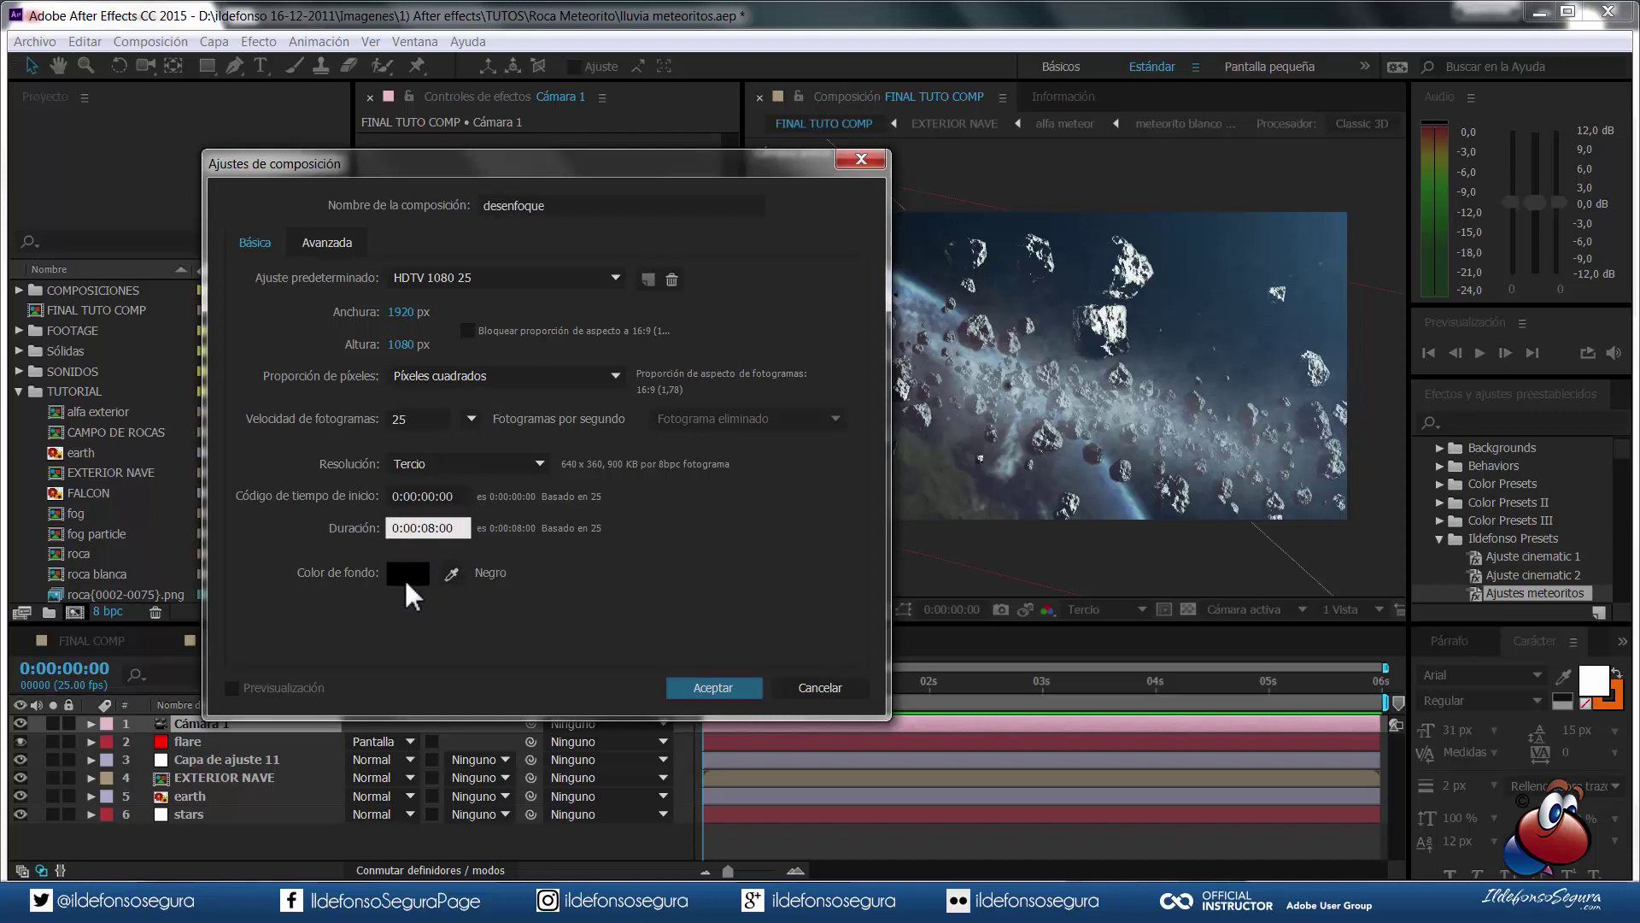
- Confirm the desenfoque composition and add a full-frame white solid to it
{"action": "left_click", "coordinate": [696, 687]}
{"action": "right_click", "coordinate": [339, 754]}
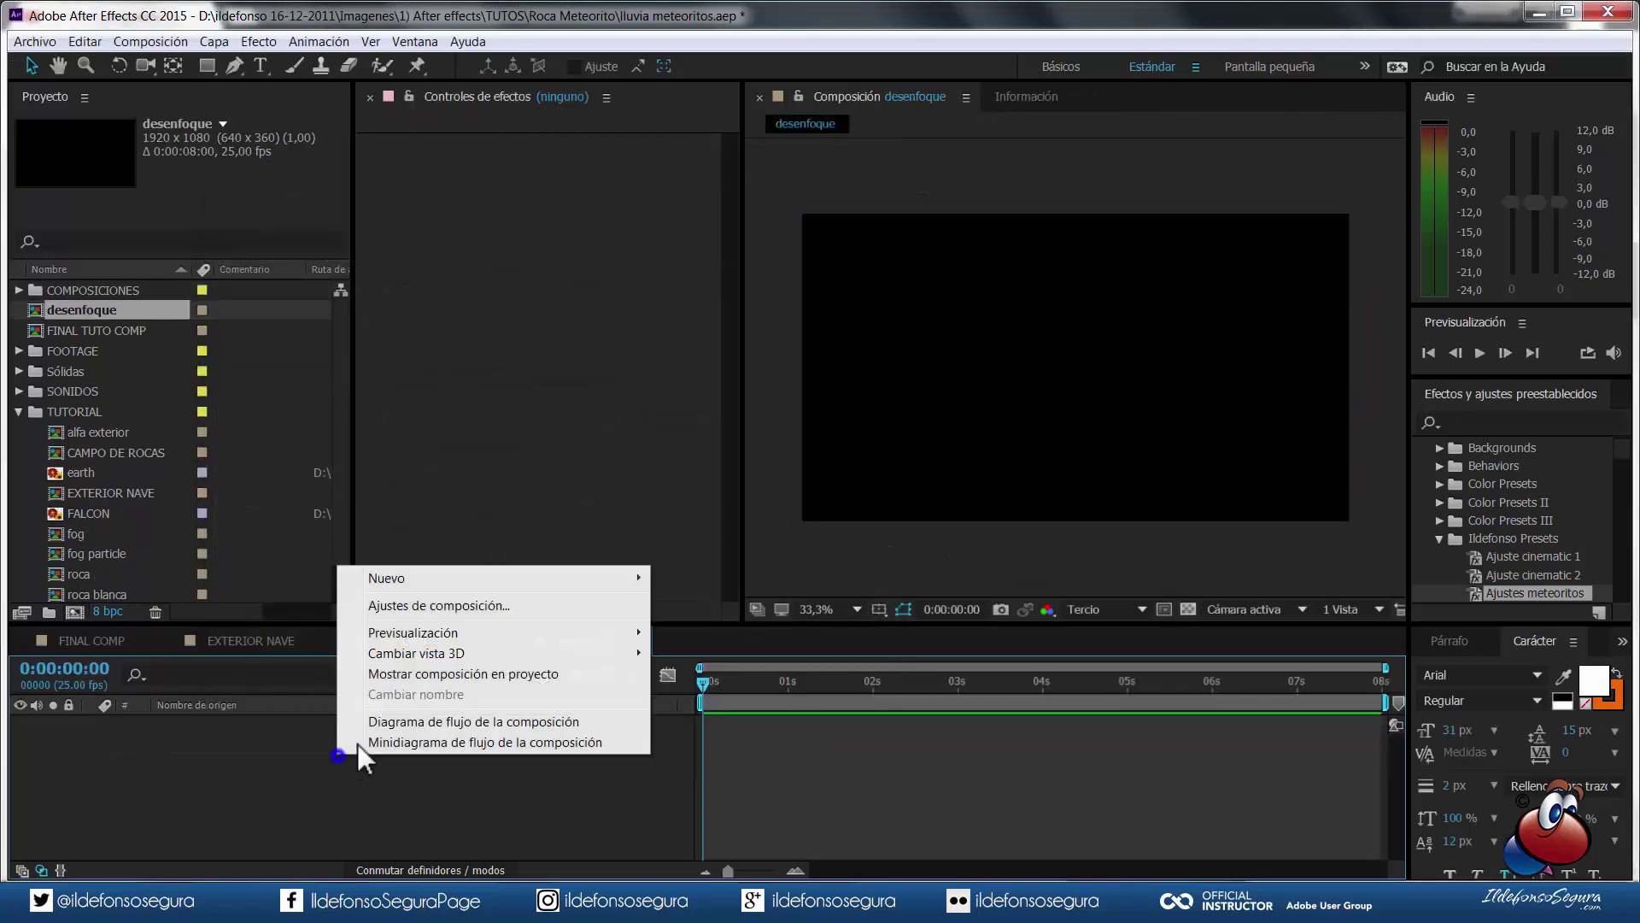
{"action": "left_click", "coordinate": [436, 578]}
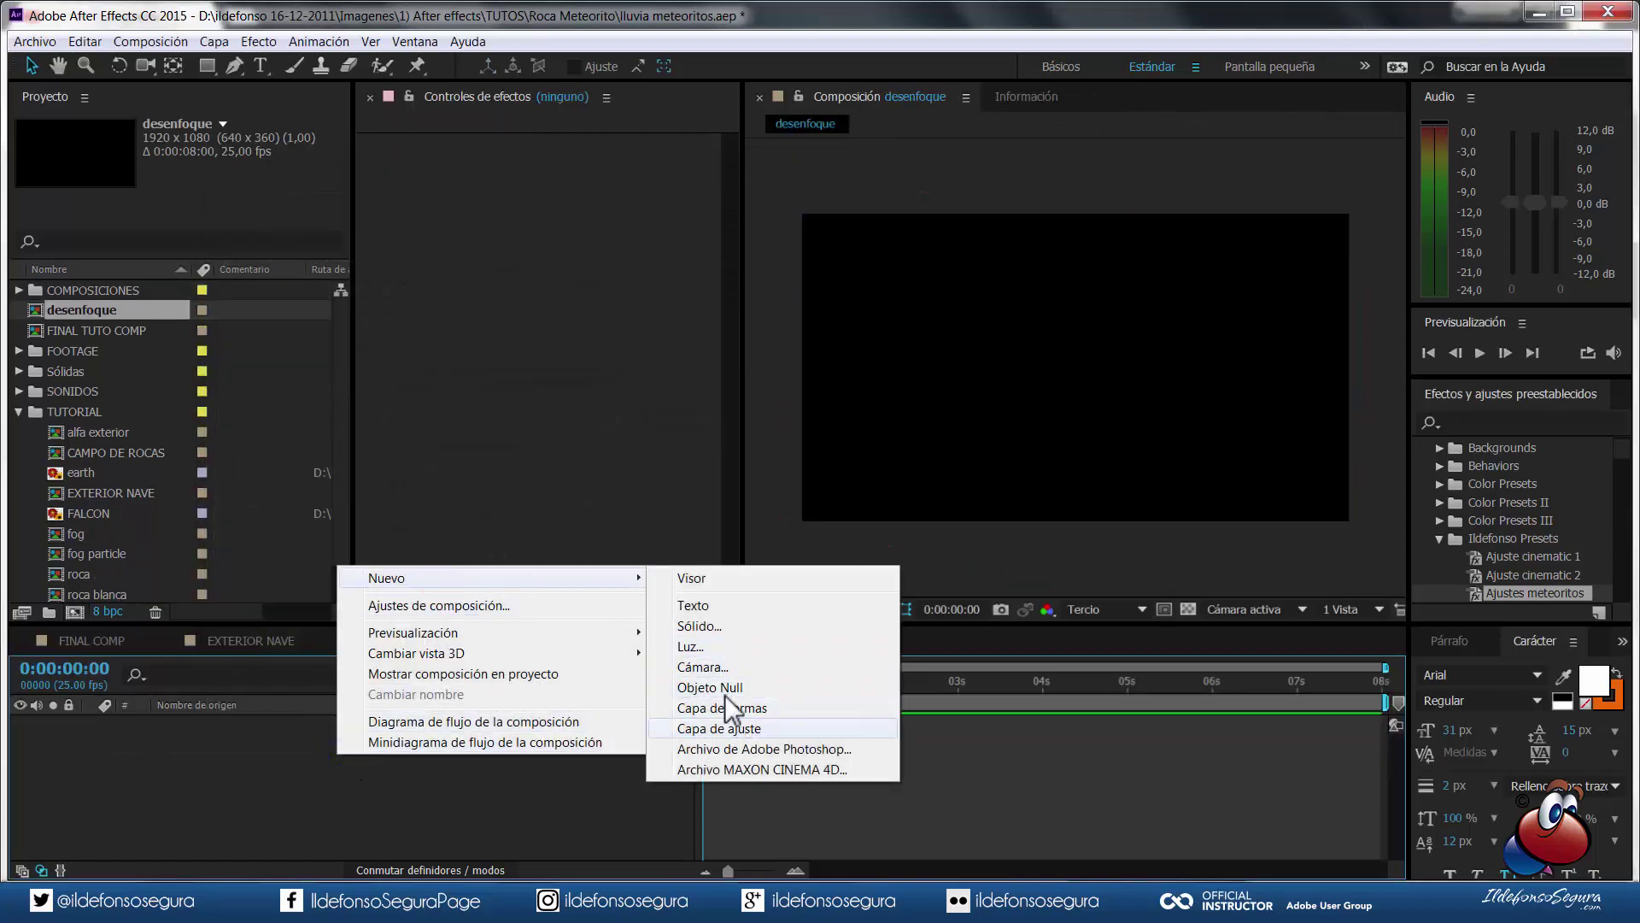
{"action": "left_click", "coordinate": [715, 627]}
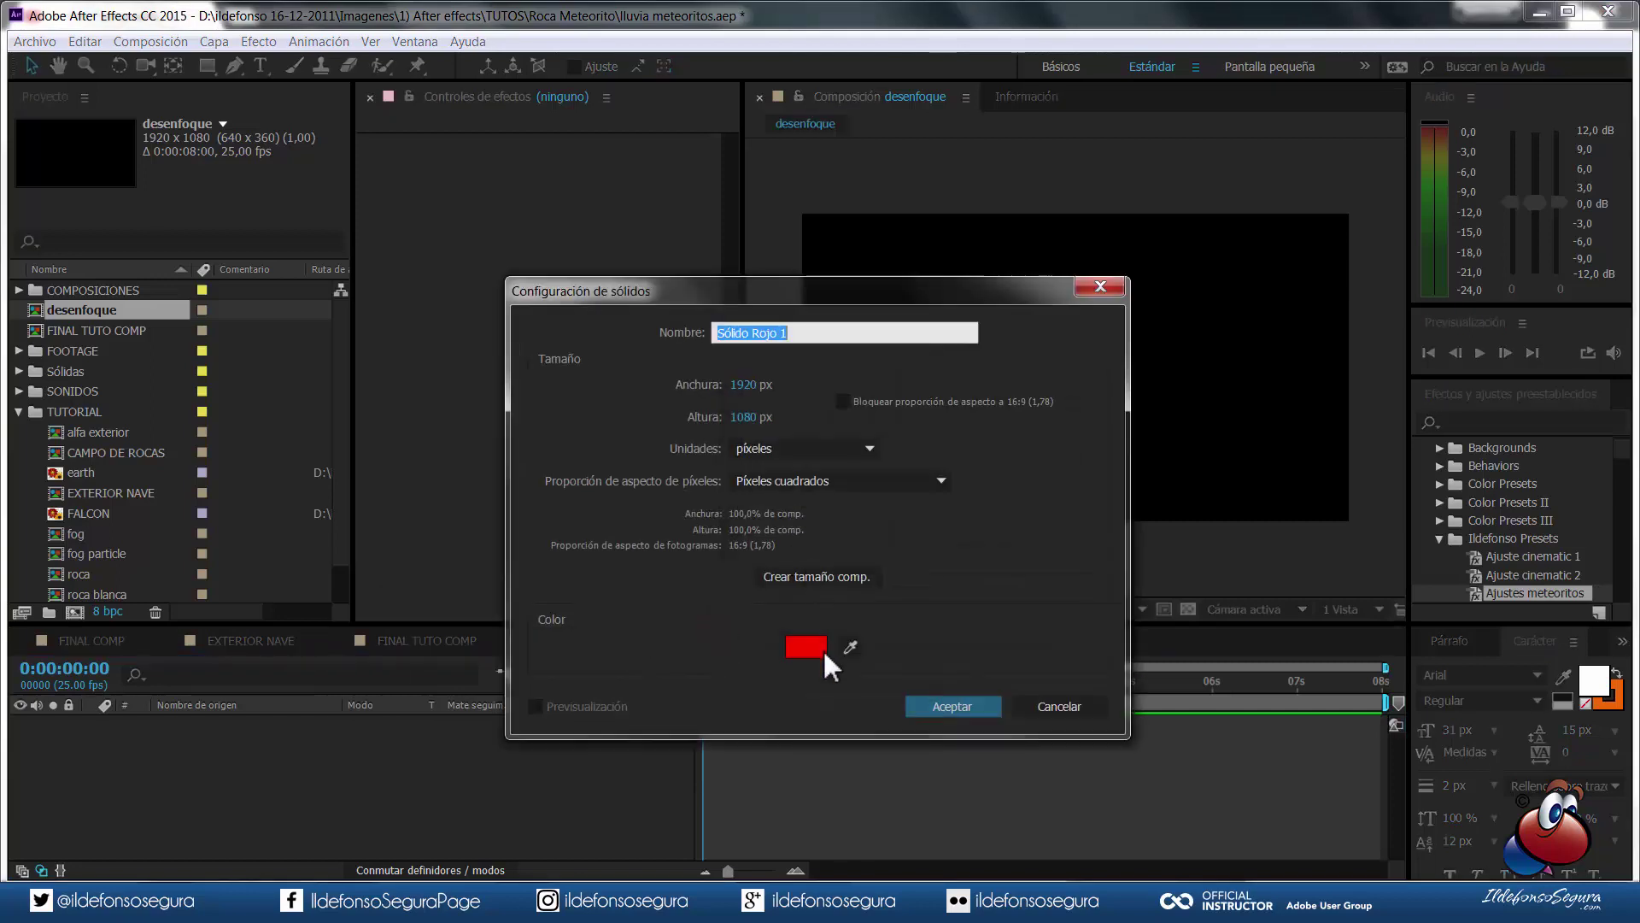
{"action": "left_click", "coordinate": [821, 649]}
{"action": "left_click_drag", "start_coordinate": [519, 495], "coordinate": [333, 355]}
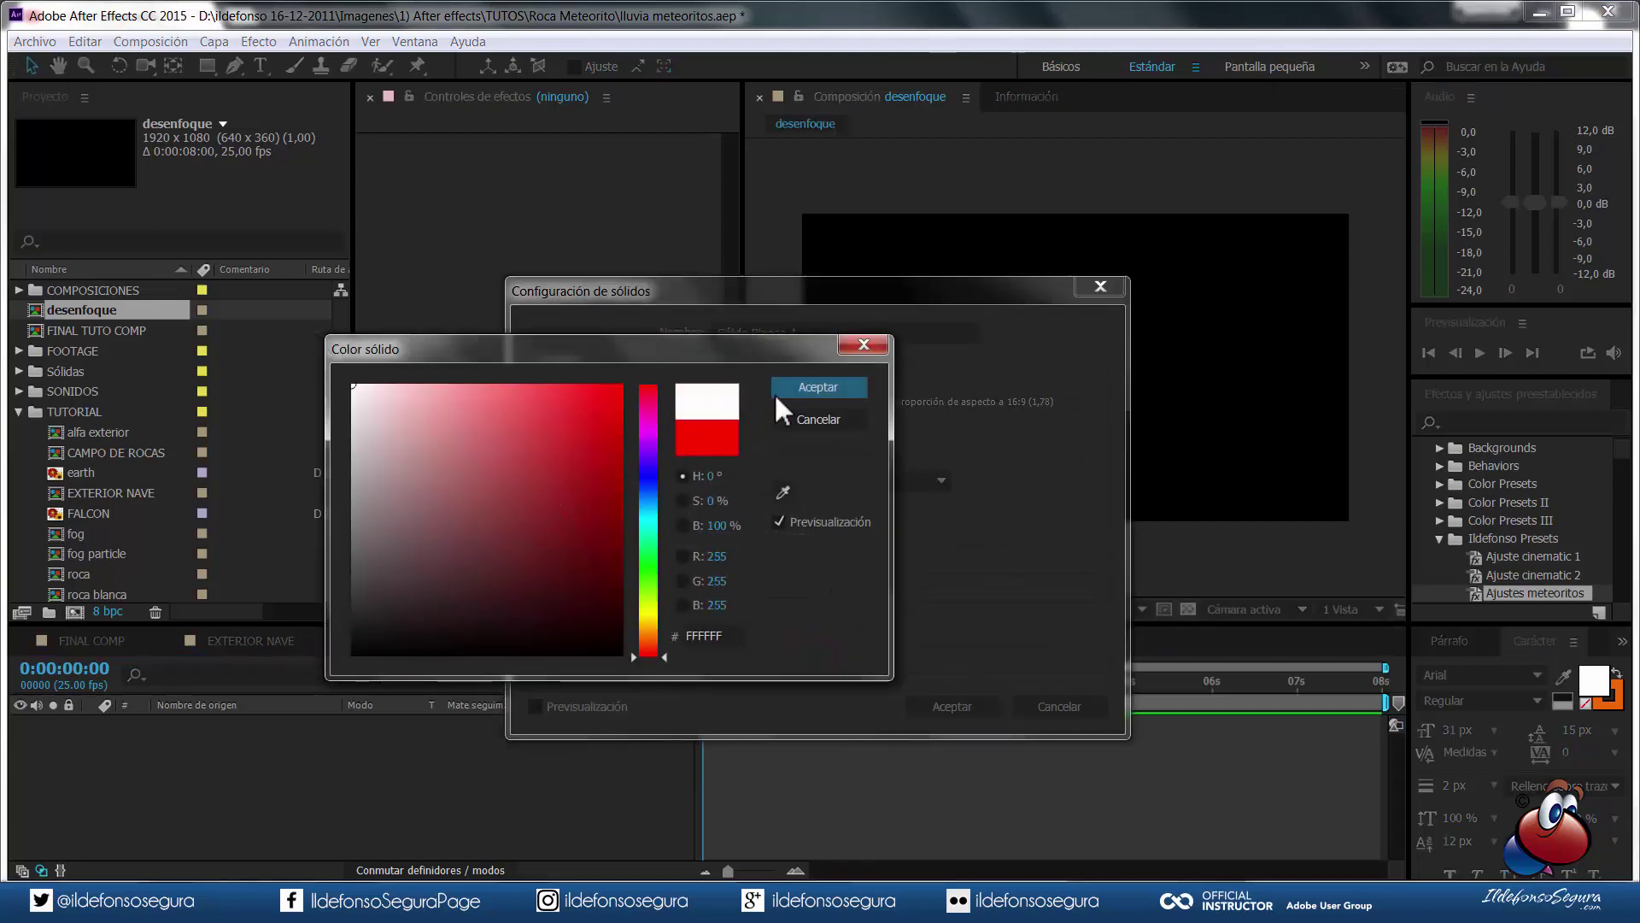
{"action": "left_click", "coordinate": [817, 387]}
{"action": "left_click", "coordinate": [952, 706]}
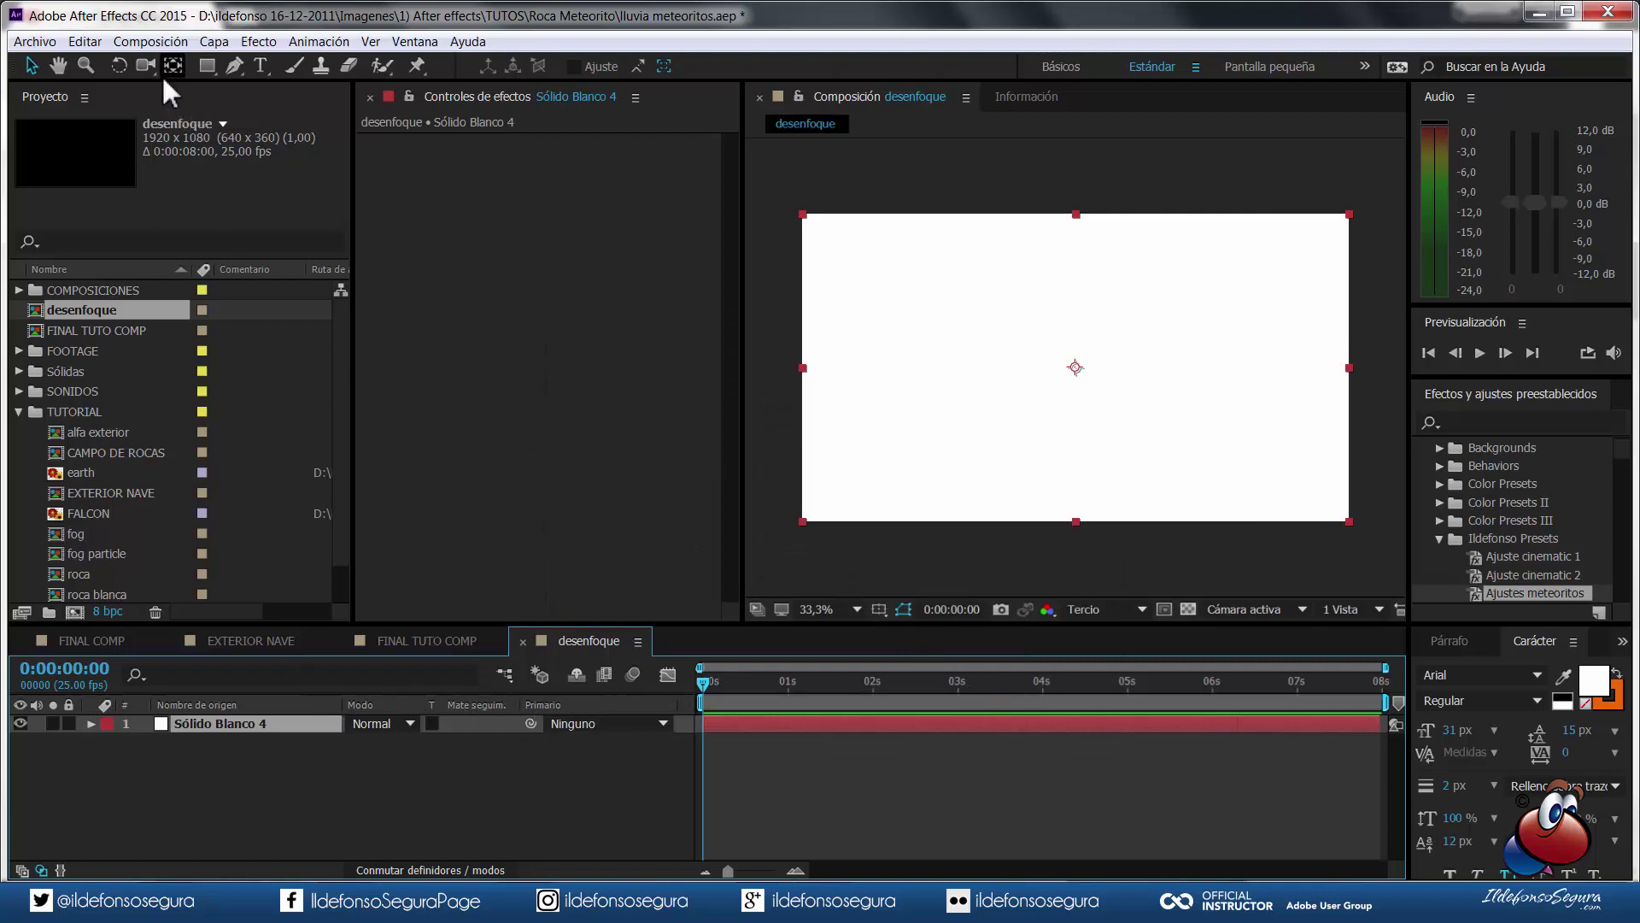
{"action": "left_click", "coordinate": [233, 63]}
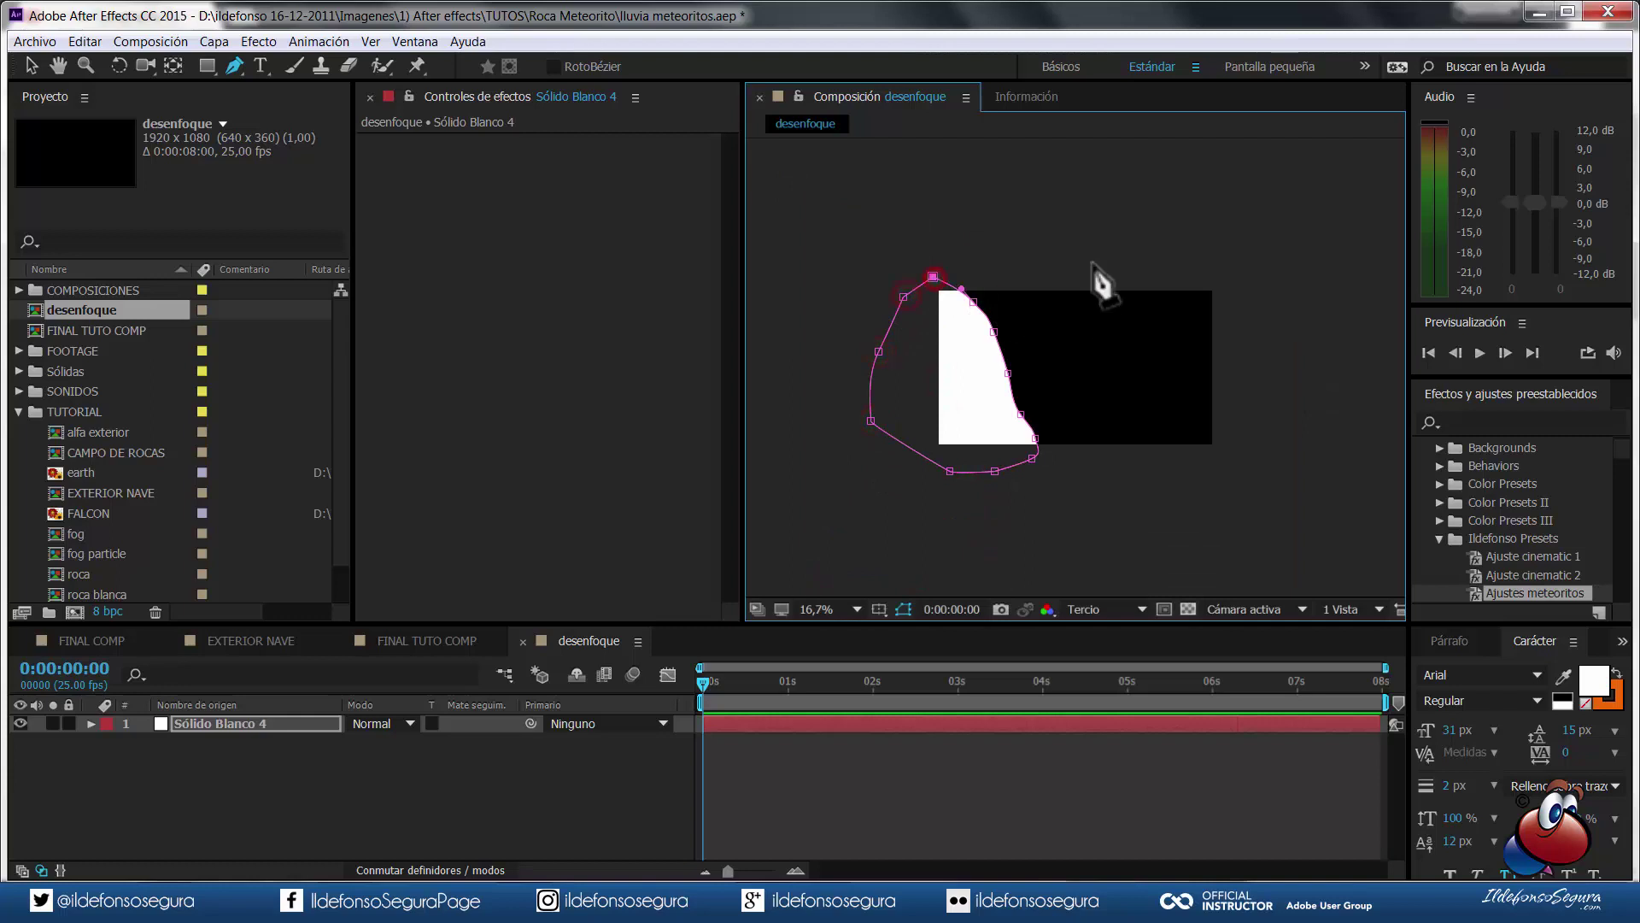
- Close the second mask on the right and start Mask Path keyframes on both masks
{"action": "left_click", "coordinate": [1086, 254]}
{"action": "key", "text": "period"}
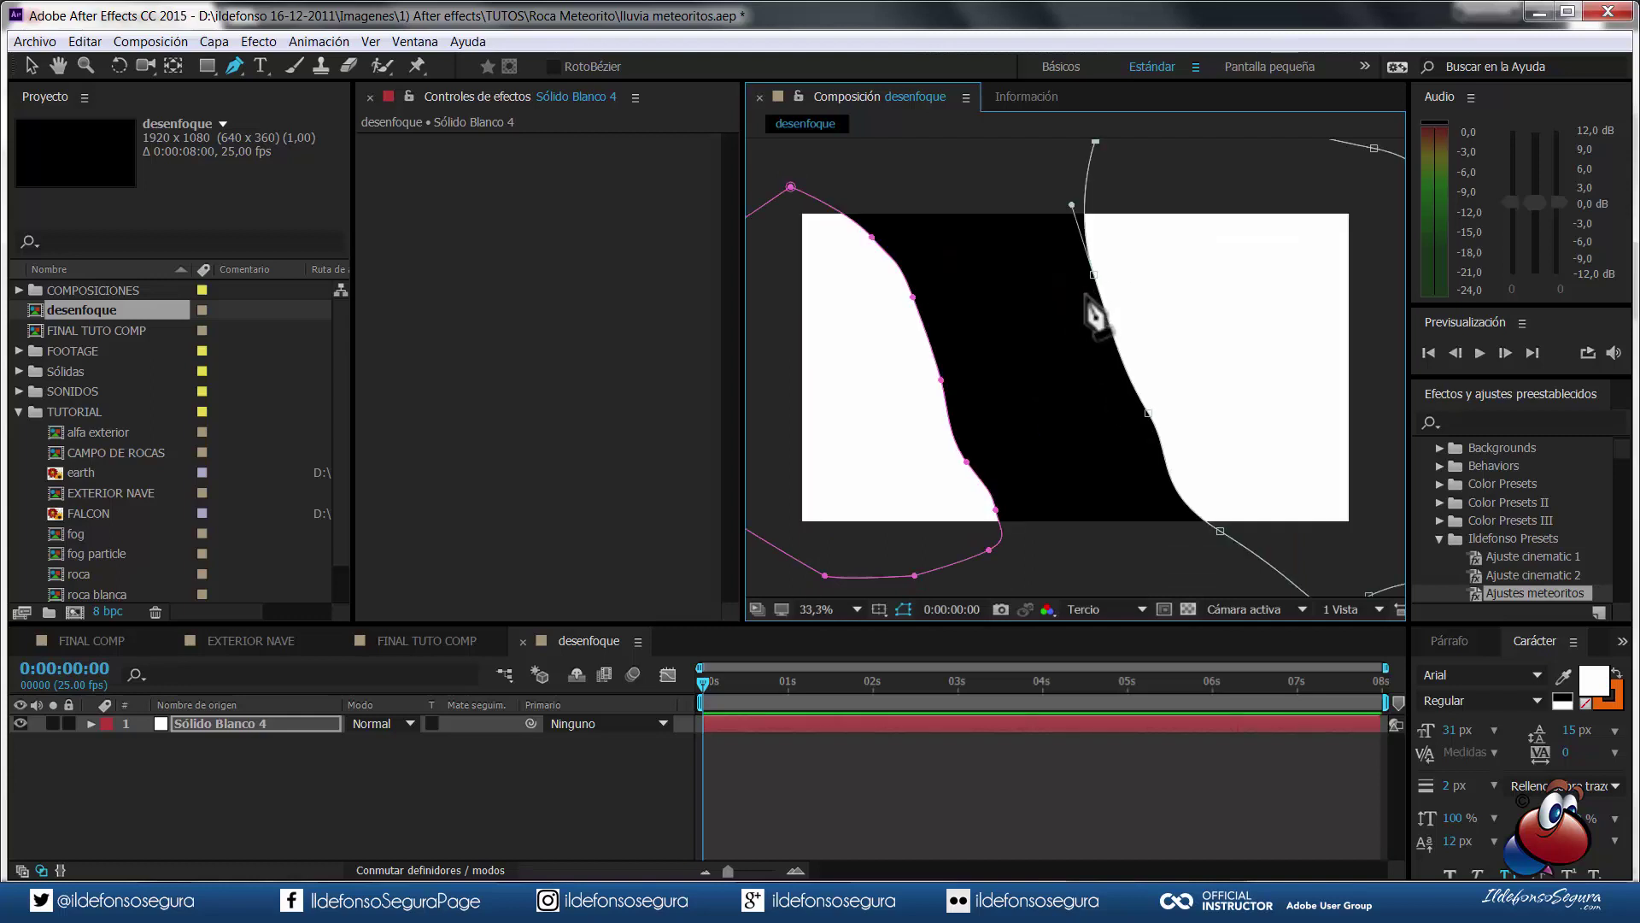
{"action": "key", "text": "comma"}
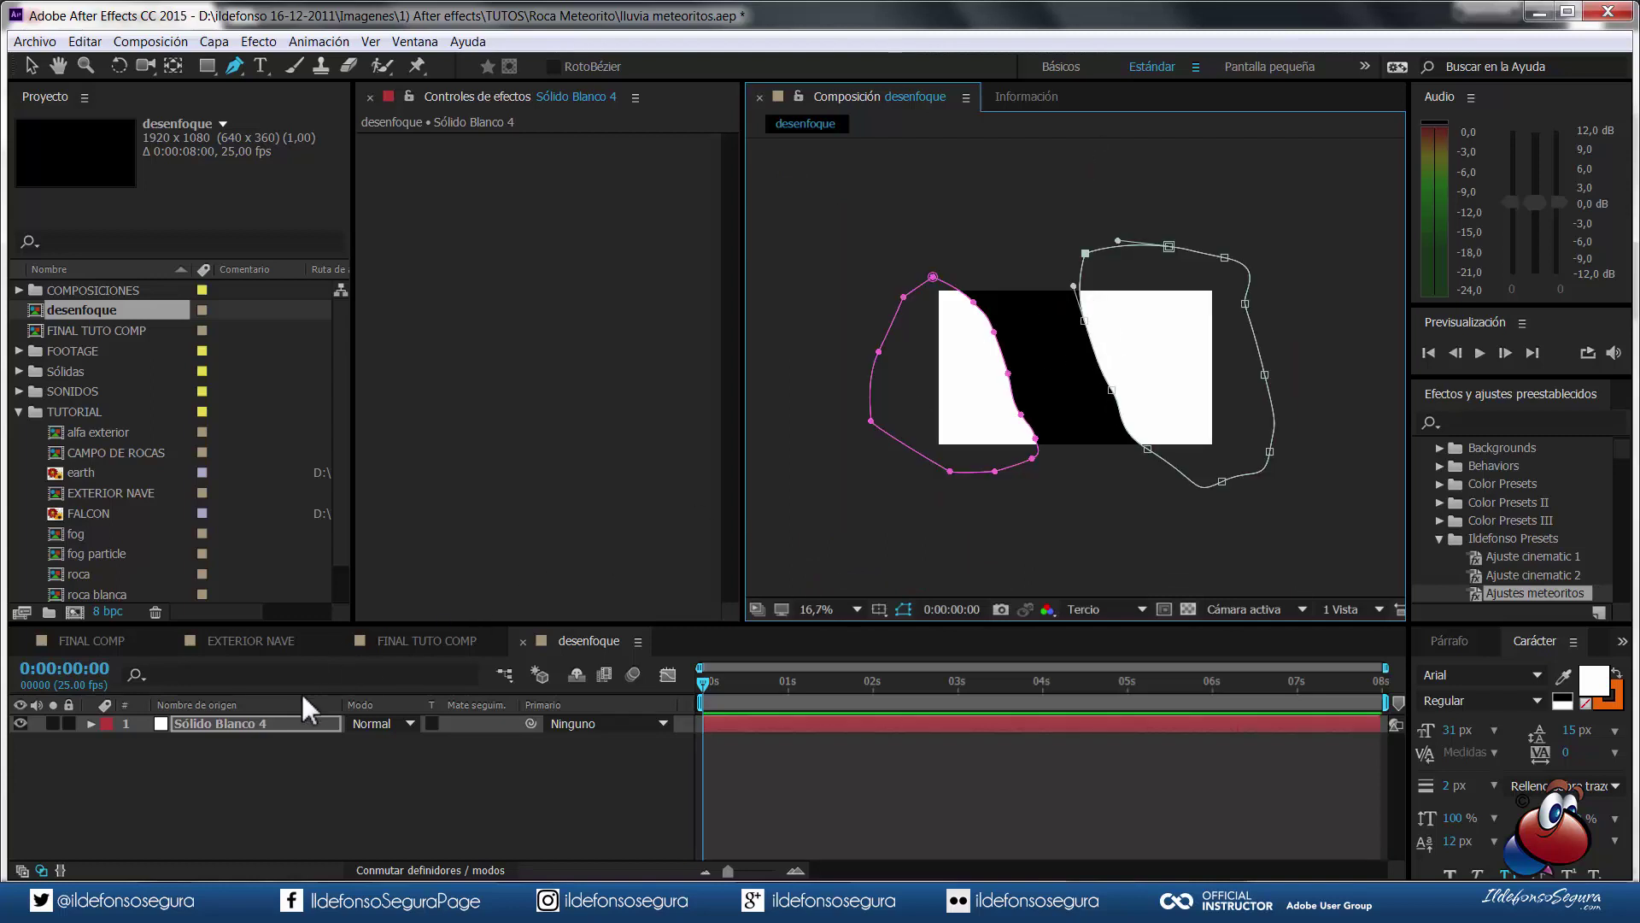
{"action": "key", "text": "m"}
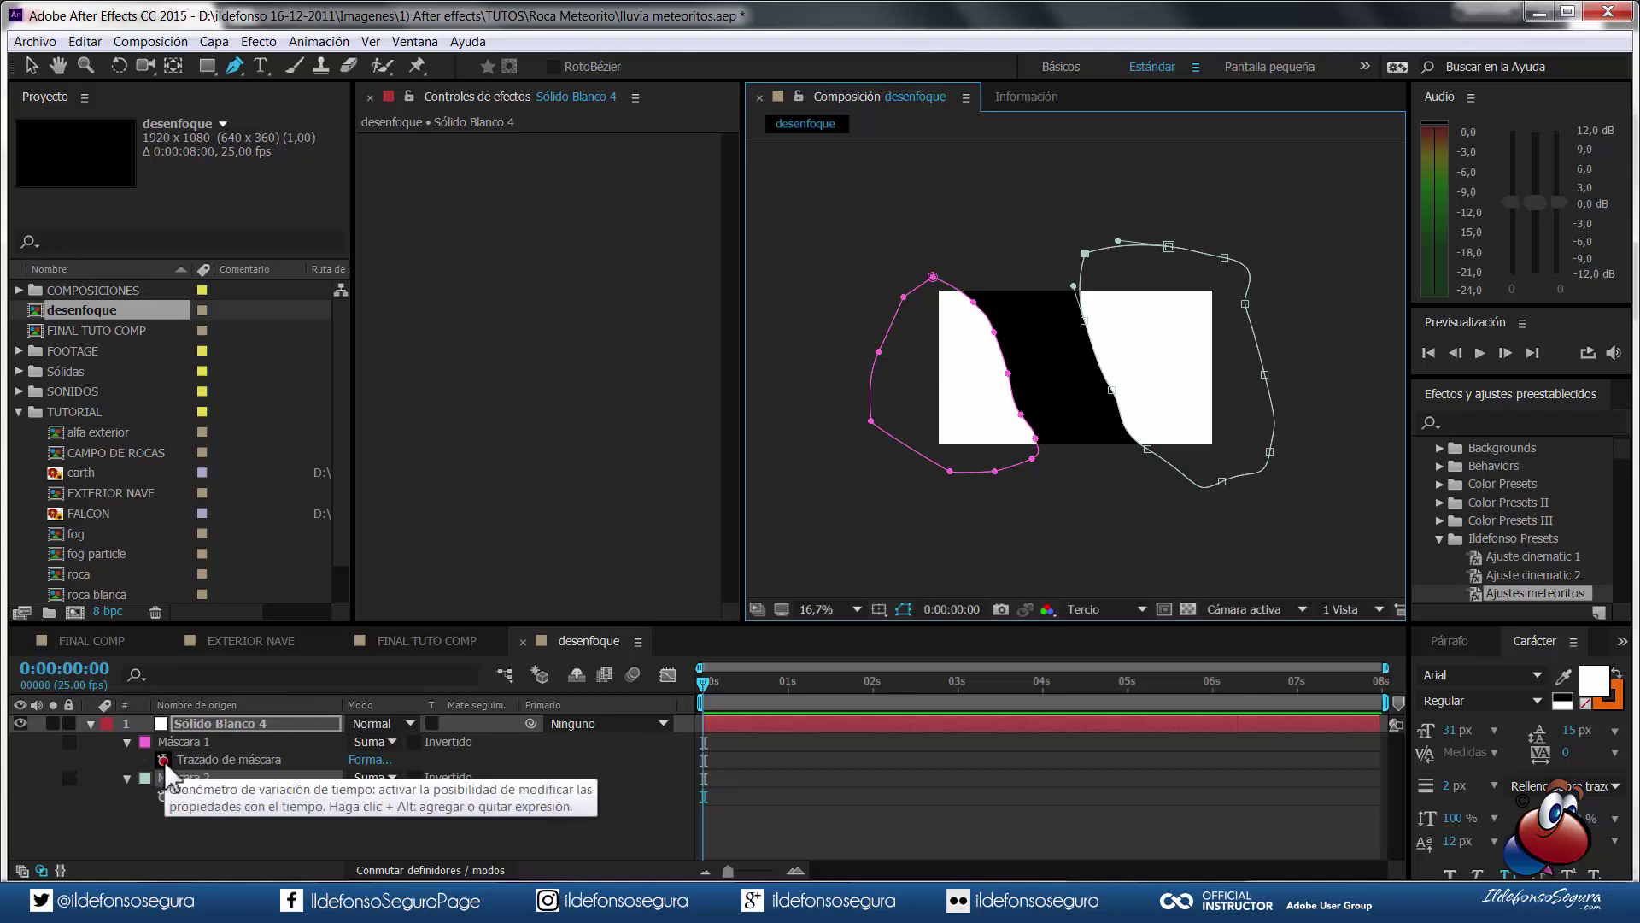
{"action": "left_click", "coordinate": [162, 759]}
{"action": "left_click", "coordinate": [162, 796]}
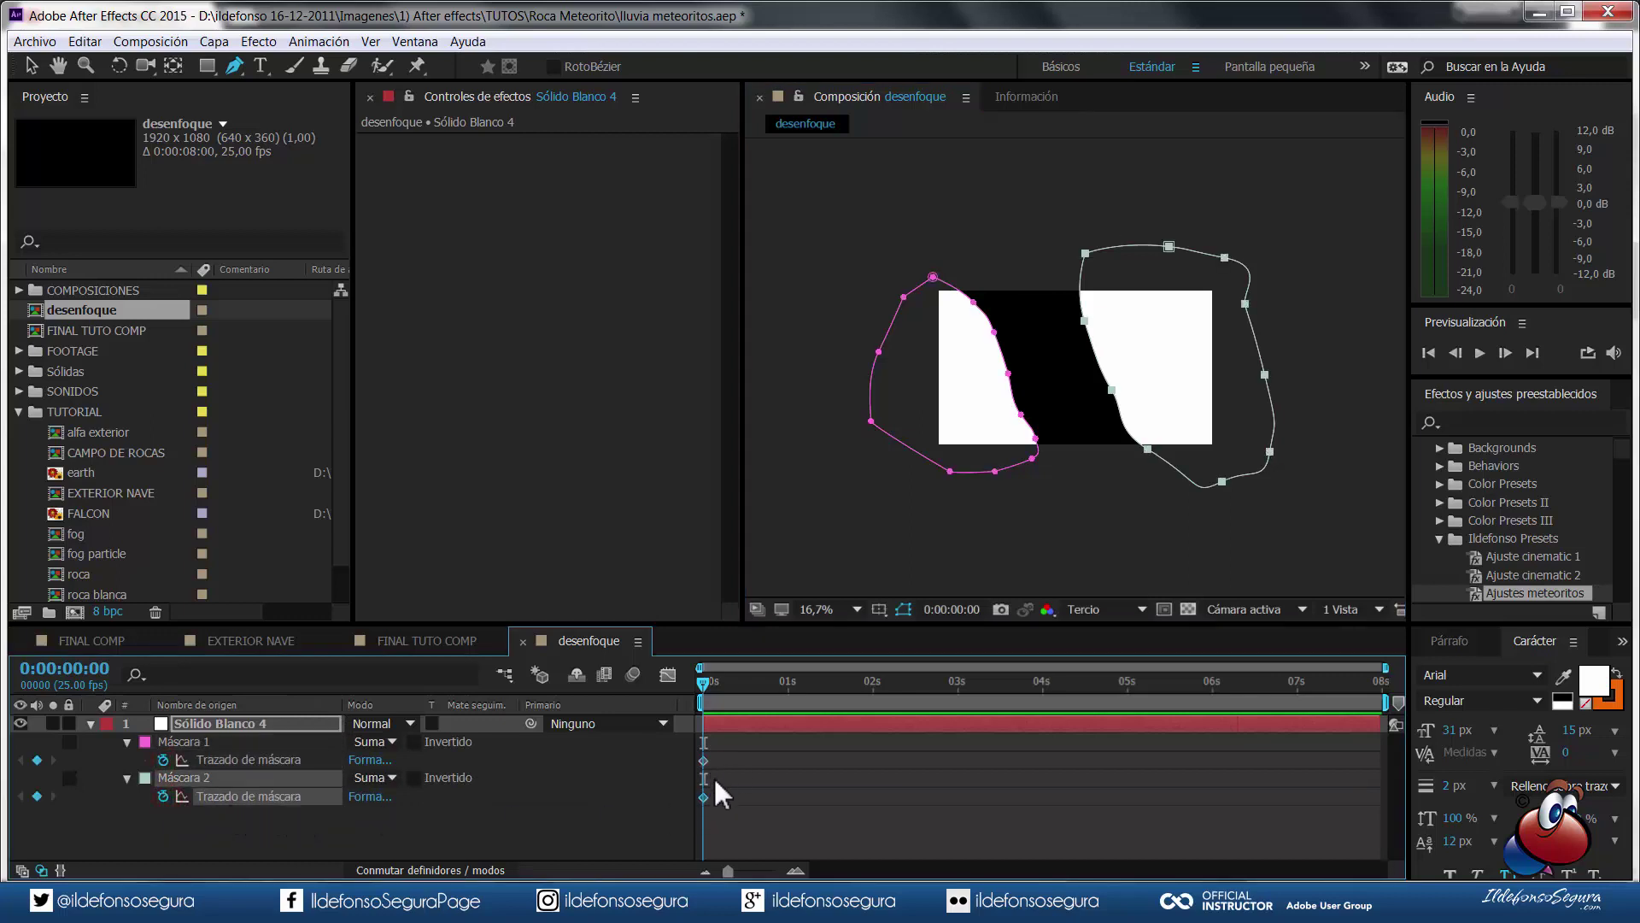
- Soften the masks: feathers 217 and 231 px, expansions -141 and -129 px
{"action": "left_click", "coordinate": [127, 741]}
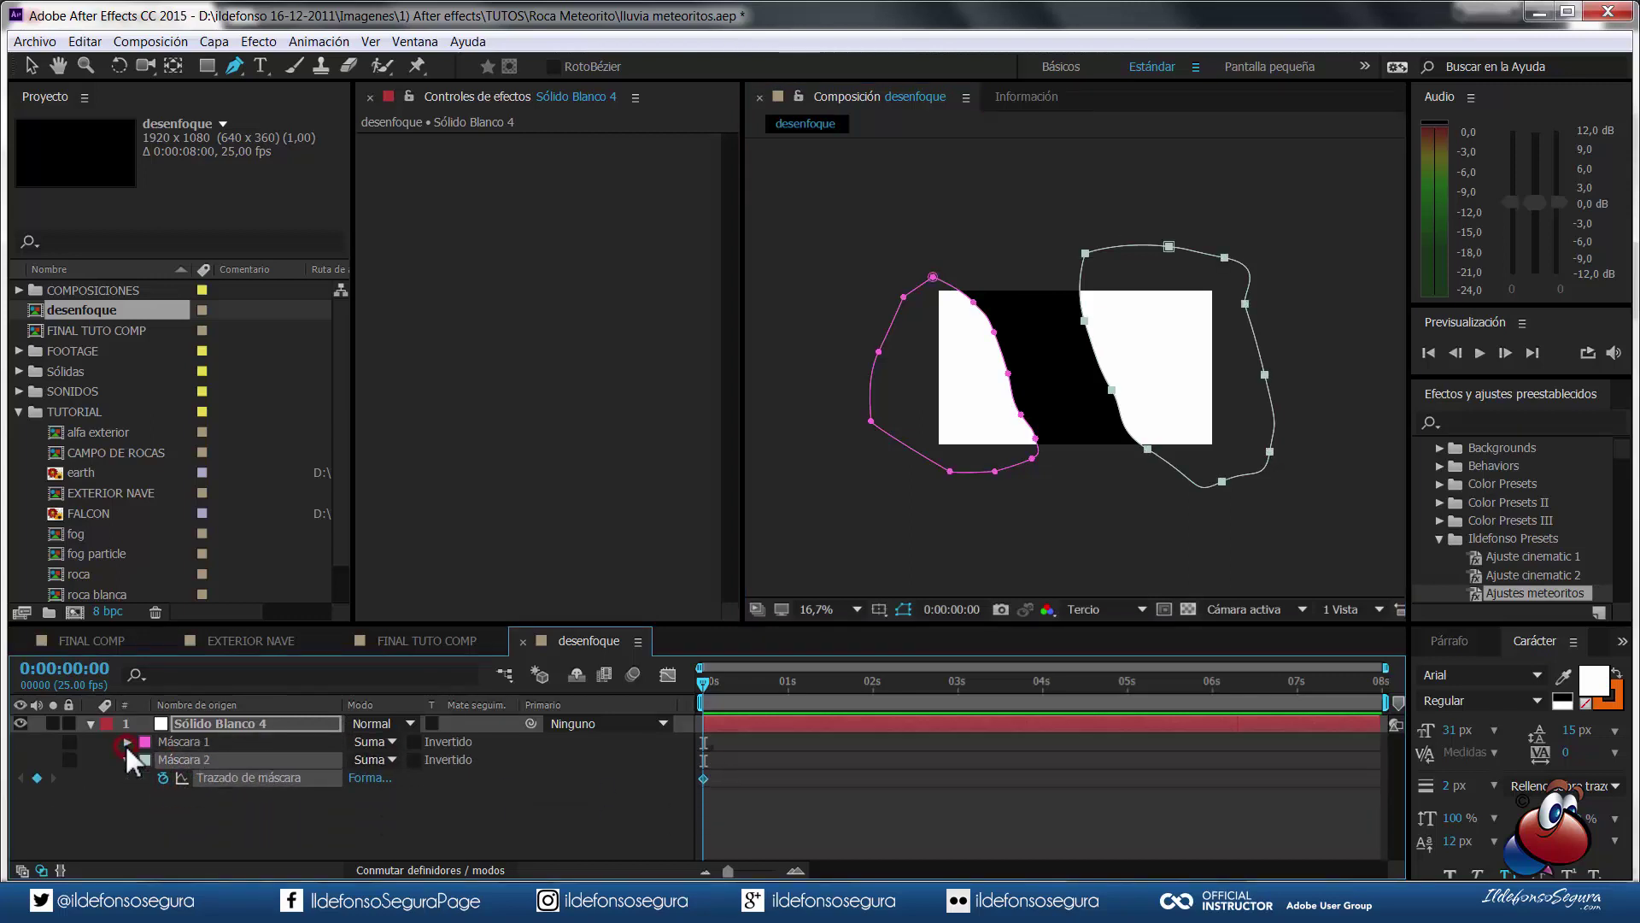
{"action": "left_click", "coordinate": [126, 741]}
{"action": "left_click_drag", "start_coordinate": [356, 777], "coordinate": [487, 743]}
{"action": "left_click", "coordinate": [126, 832]}
{"action": "scroll", "coordinate": [132, 834], "scroll_direction": "down", "scroll_amount": 3}
{"action": "left_click_drag", "start_coordinate": [363, 814], "coordinate": [484, 821]}
{"action": "mouse_move", "coordinate": [356, 849]}
{"action": "left_mouse_down"}
{"action": "mouse_move", "coordinate": [273, 873]}
{"action": "mouse_move", "coordinate": [290, 853]}
{"action": "left_mouse_up"}
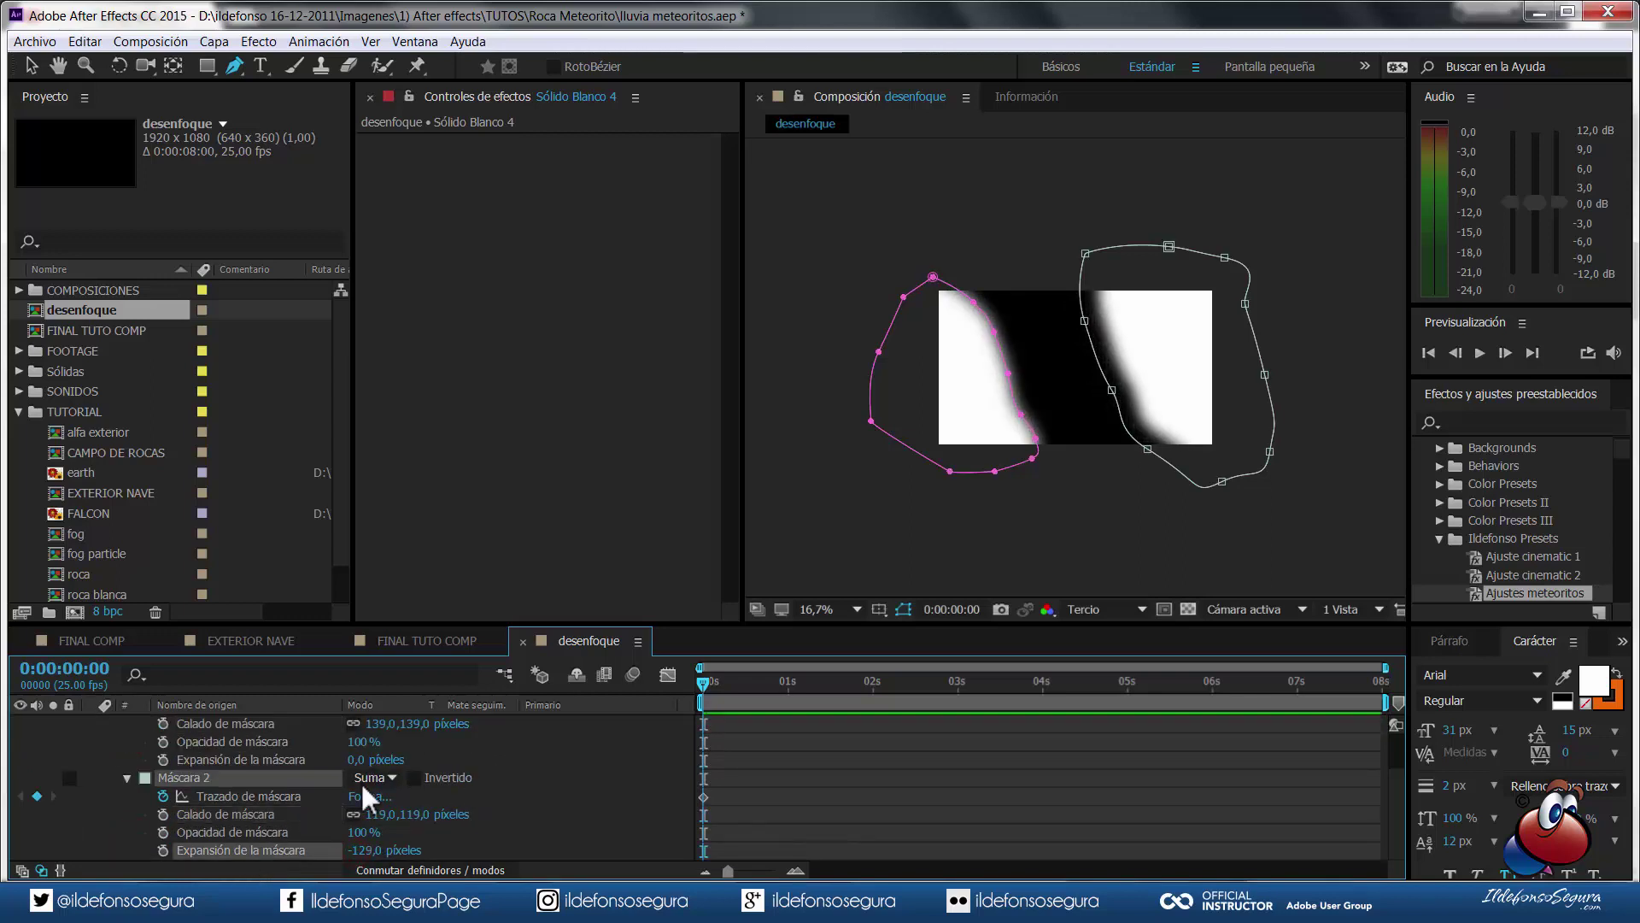
{"action": "left_click_drag", "start_coordinate": [355, 759], "coordinate": [281, 762]}
{"action": "left_click_drag", "start_coordinate": [376, 723], "coordinate": [410, 733]}
{"action": "left_click_drag", "start_coordinate": [376, 814], "coordinate": [453, 814]}
{"action": "left_click_drag", "start_coordinate": [728, 680], "coordinate": [953, 681]}
- At a later time, rotate and shift the left mask for a new keyframe, then scrub to preview
{"action": "key", "text": "v"}
{"action": "double_click", "coordinate": [927, 459]}
{"action": "left_click_drag", "start_coordinate": [927, 460], "coordinate": [1111, 491]}
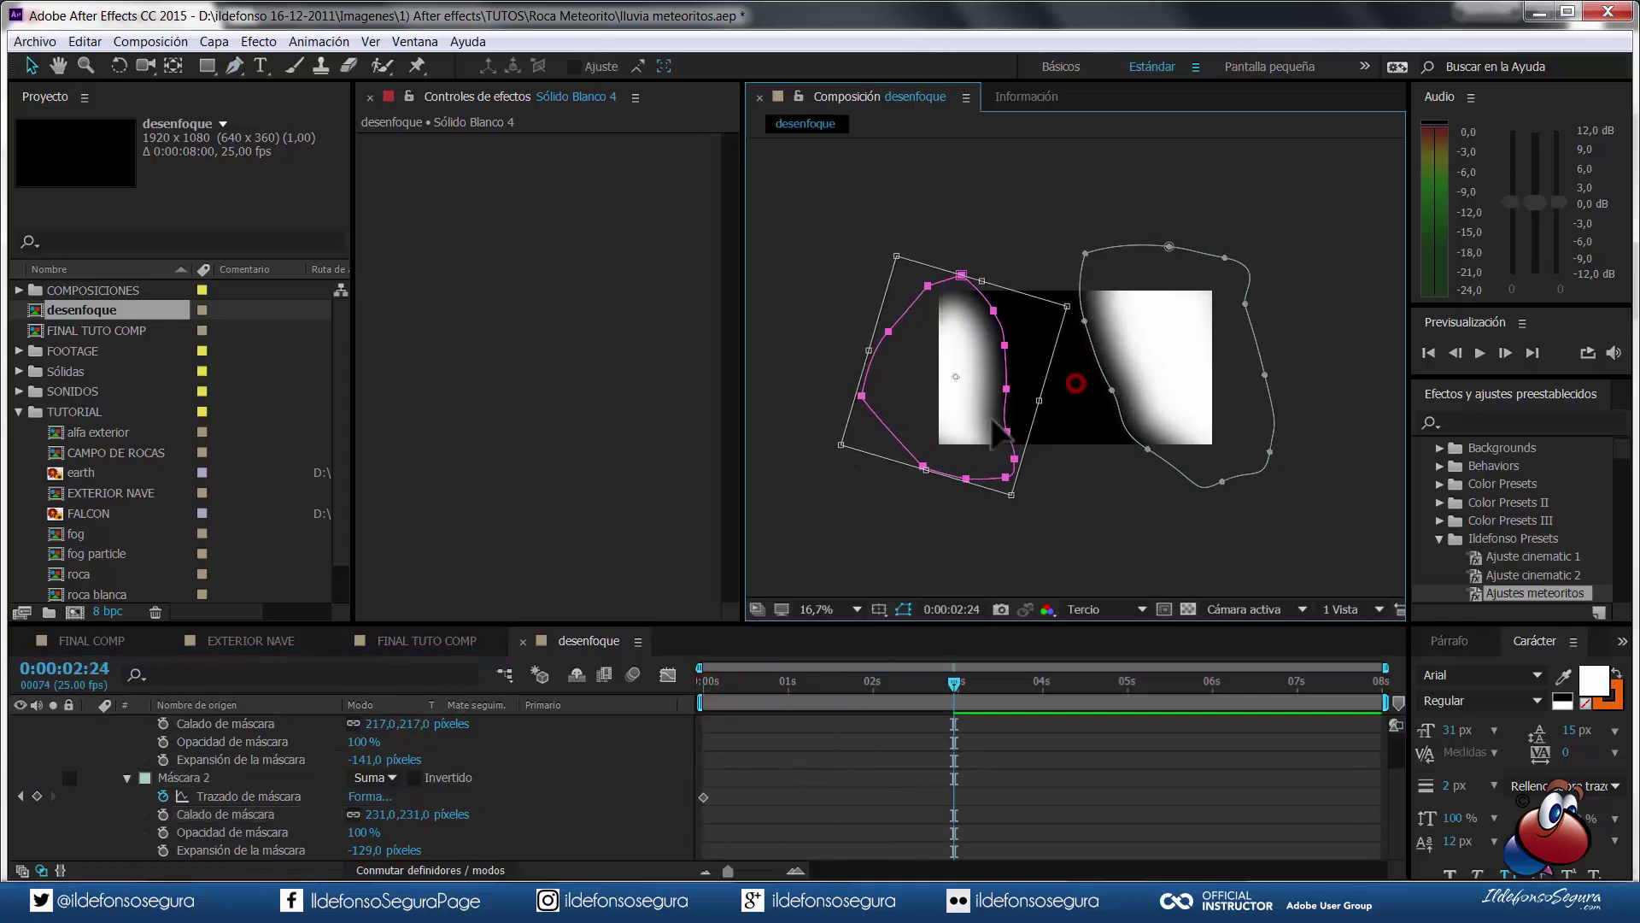
{"action": "left_click", "coordinate": [1106, 253]}
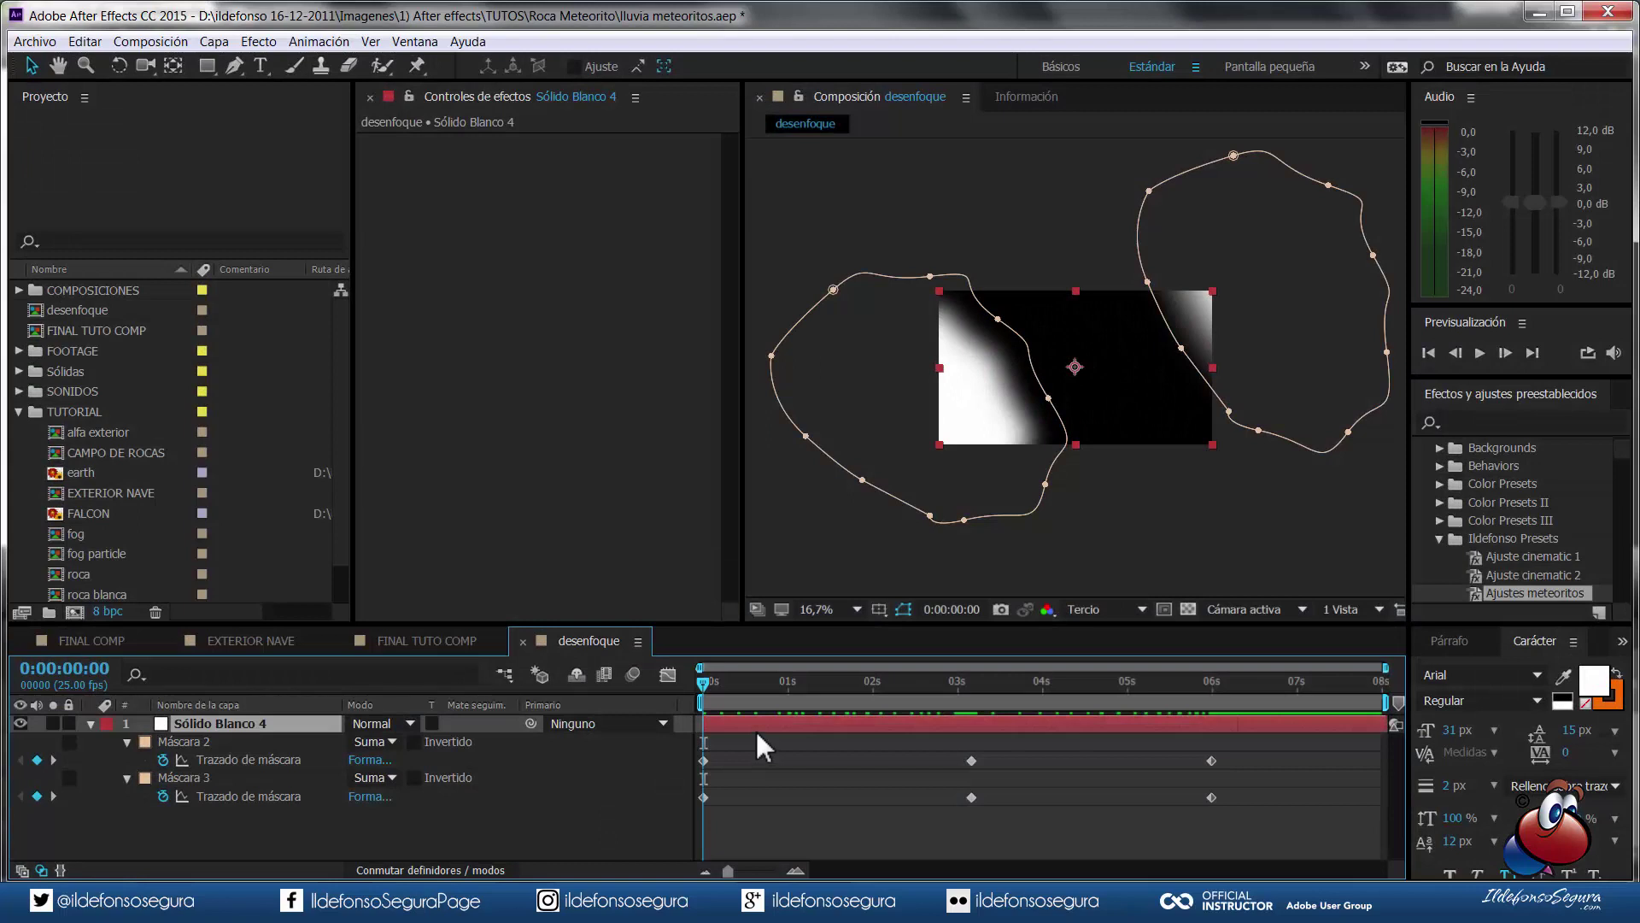
{"action": "mouse_move", "coordinate": [705, 688]}
{"action": "left_mouse_down"}
{"action": "mouse_move", "coordinate": [885, 709]}
{"action": "mouse_move", "coordinate": [1212, 704]}
{"action": "left_mouse_up"}
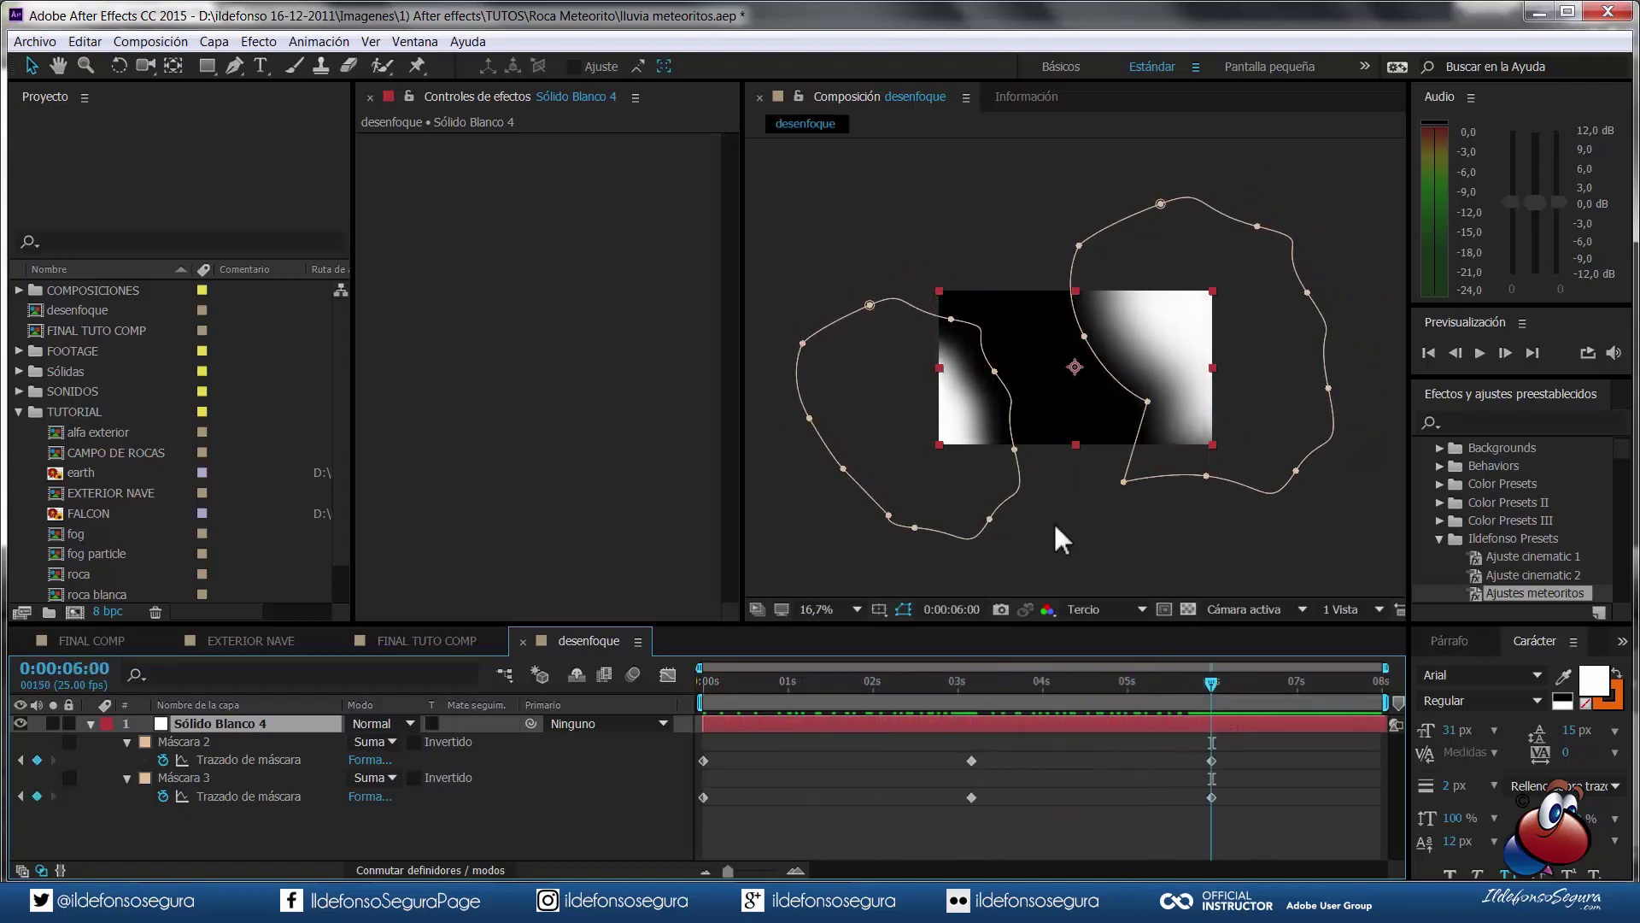
- Close the desenfoque timeline, add a Capa de ajuste named 'desenfoque lente', and drag it below Cámara 1
{"action": "left_click", "coordinate": [524, 641]}
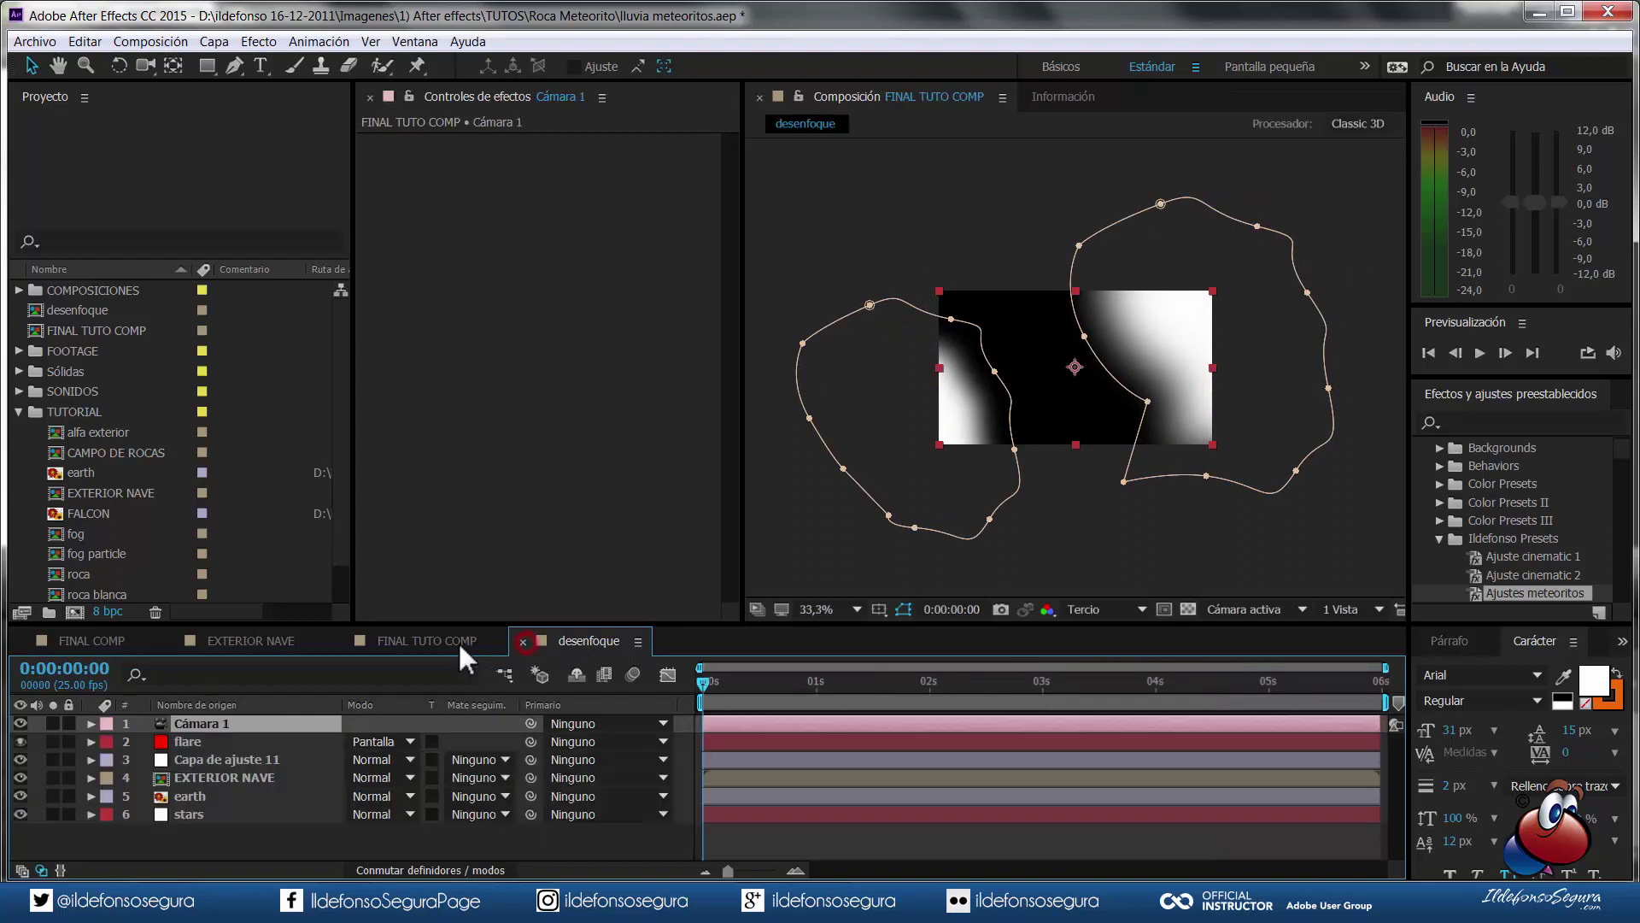
{"action": "right_click", "coordinate": [229, 836]}
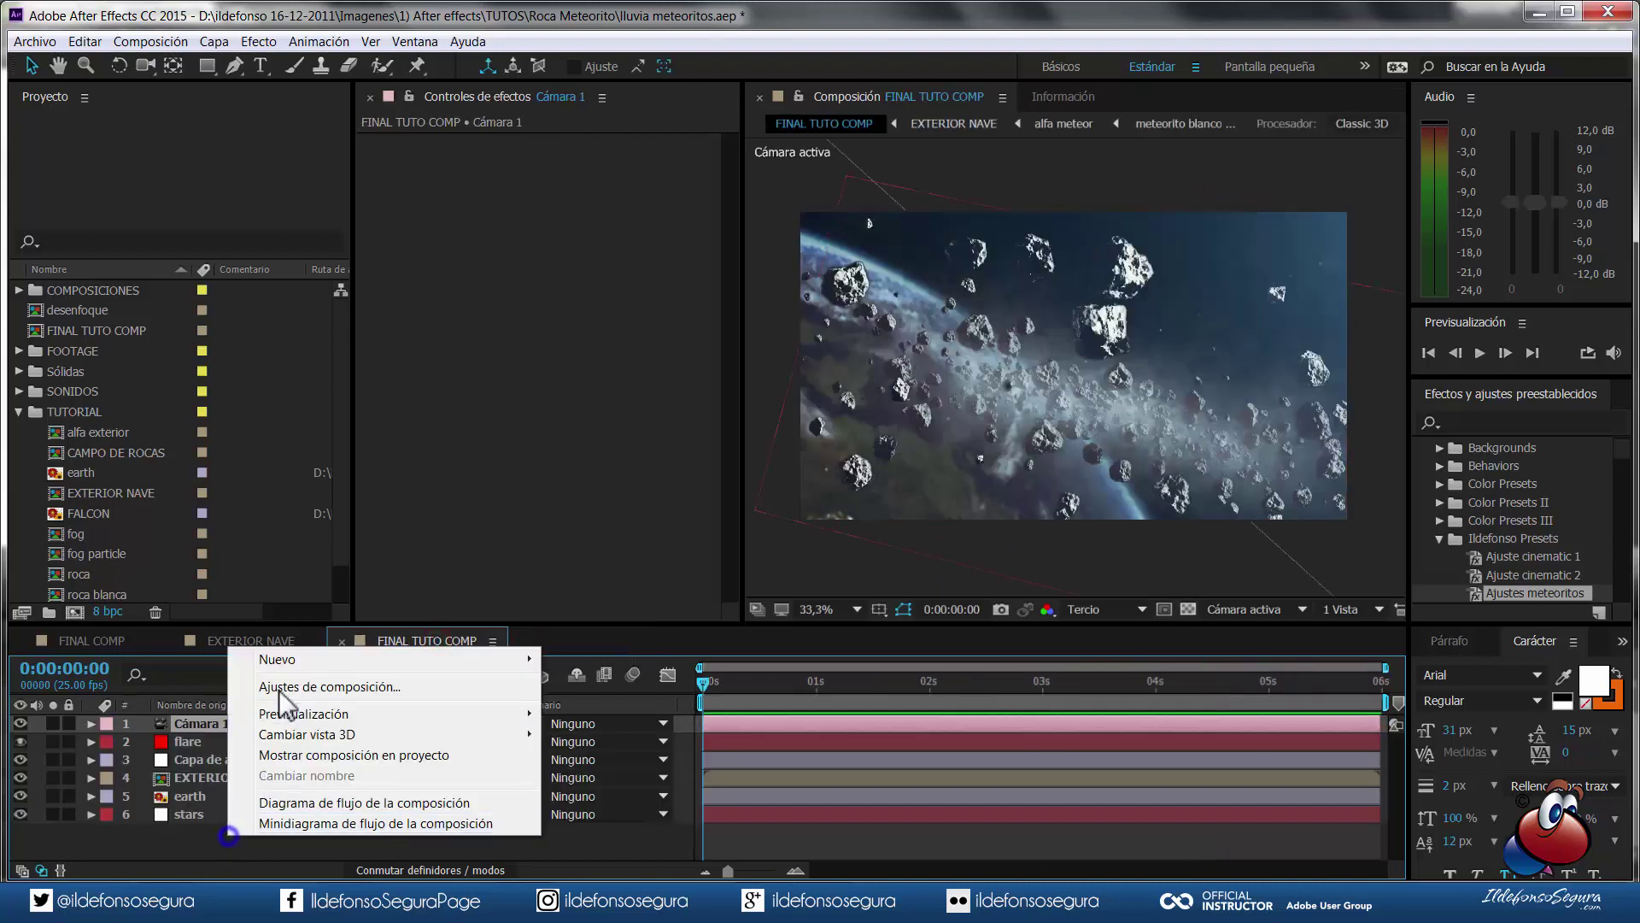
{"action": "mouse_move", "coordinate": [282, 659]}
{"action": "left_click", "coordinate": [643, 807]}
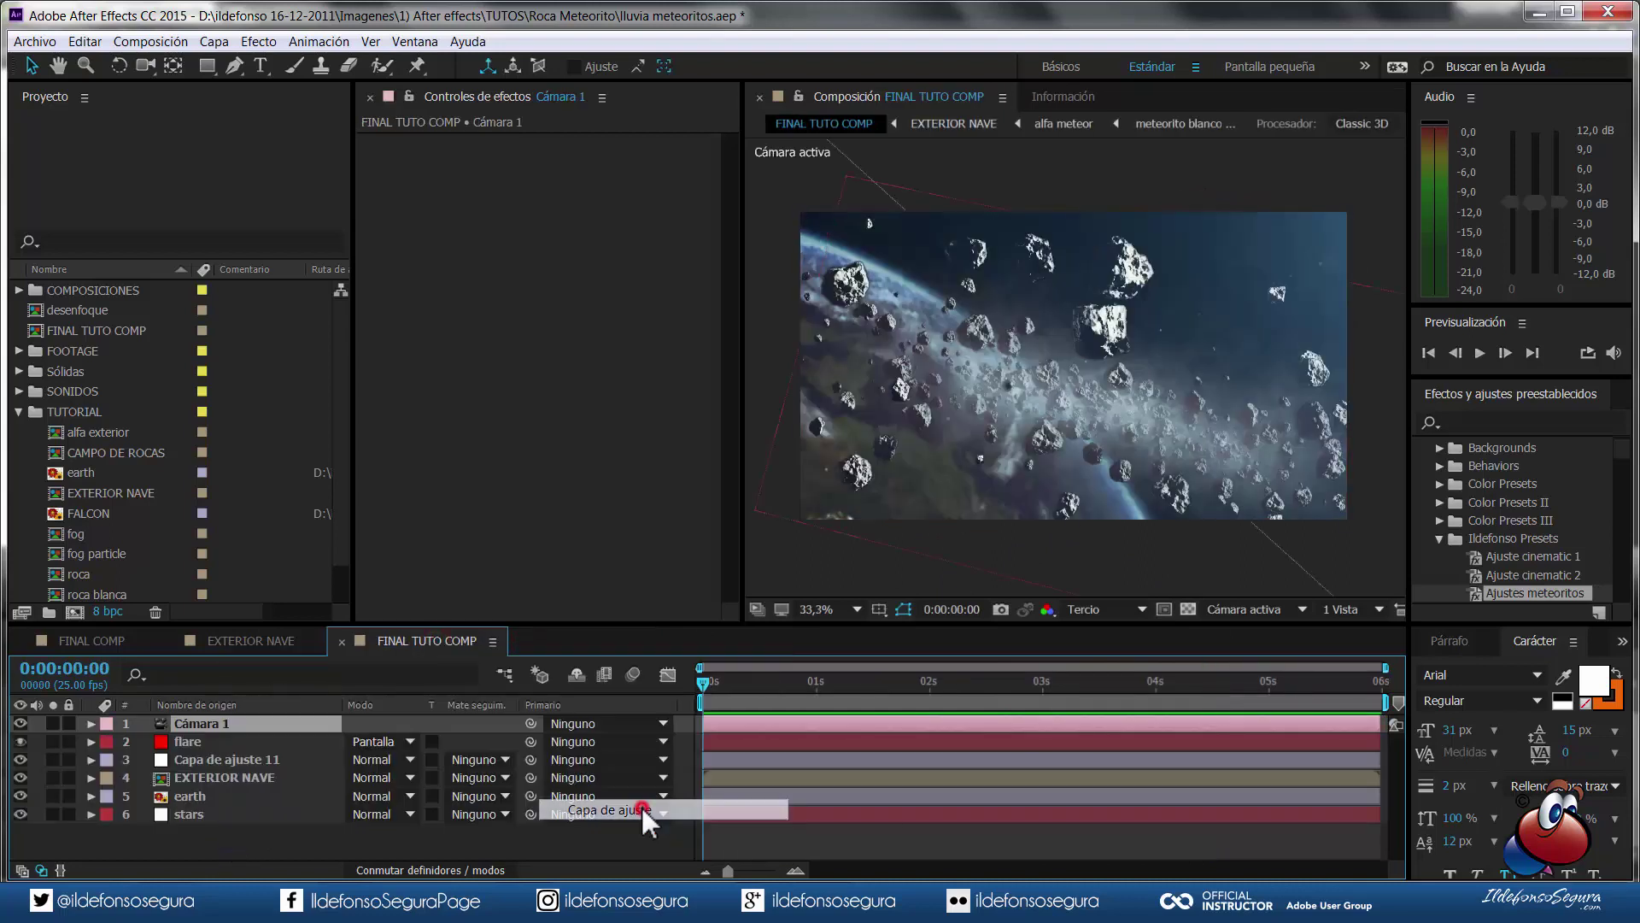
{"action": "key", "text": "Return"}
{"action": "type", "text": "desenfoque lente"}
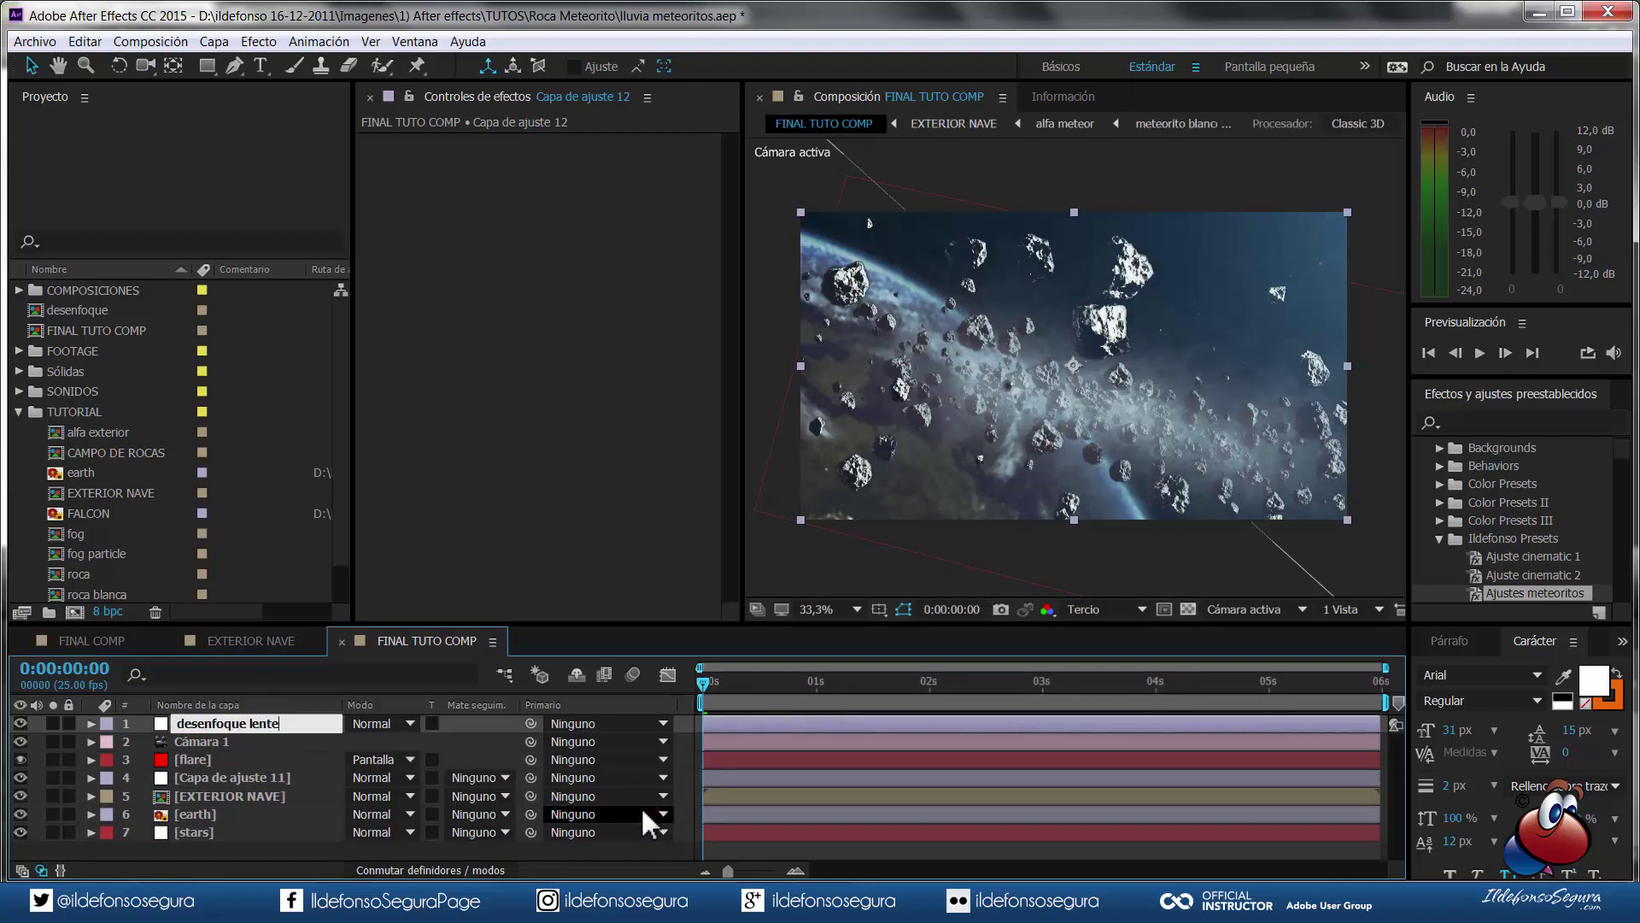
{"action": "key", "text": "Return"}
{"action": "left_click_drag", "start_coordinate": [273, 723], "coordinate": [264, 755]}
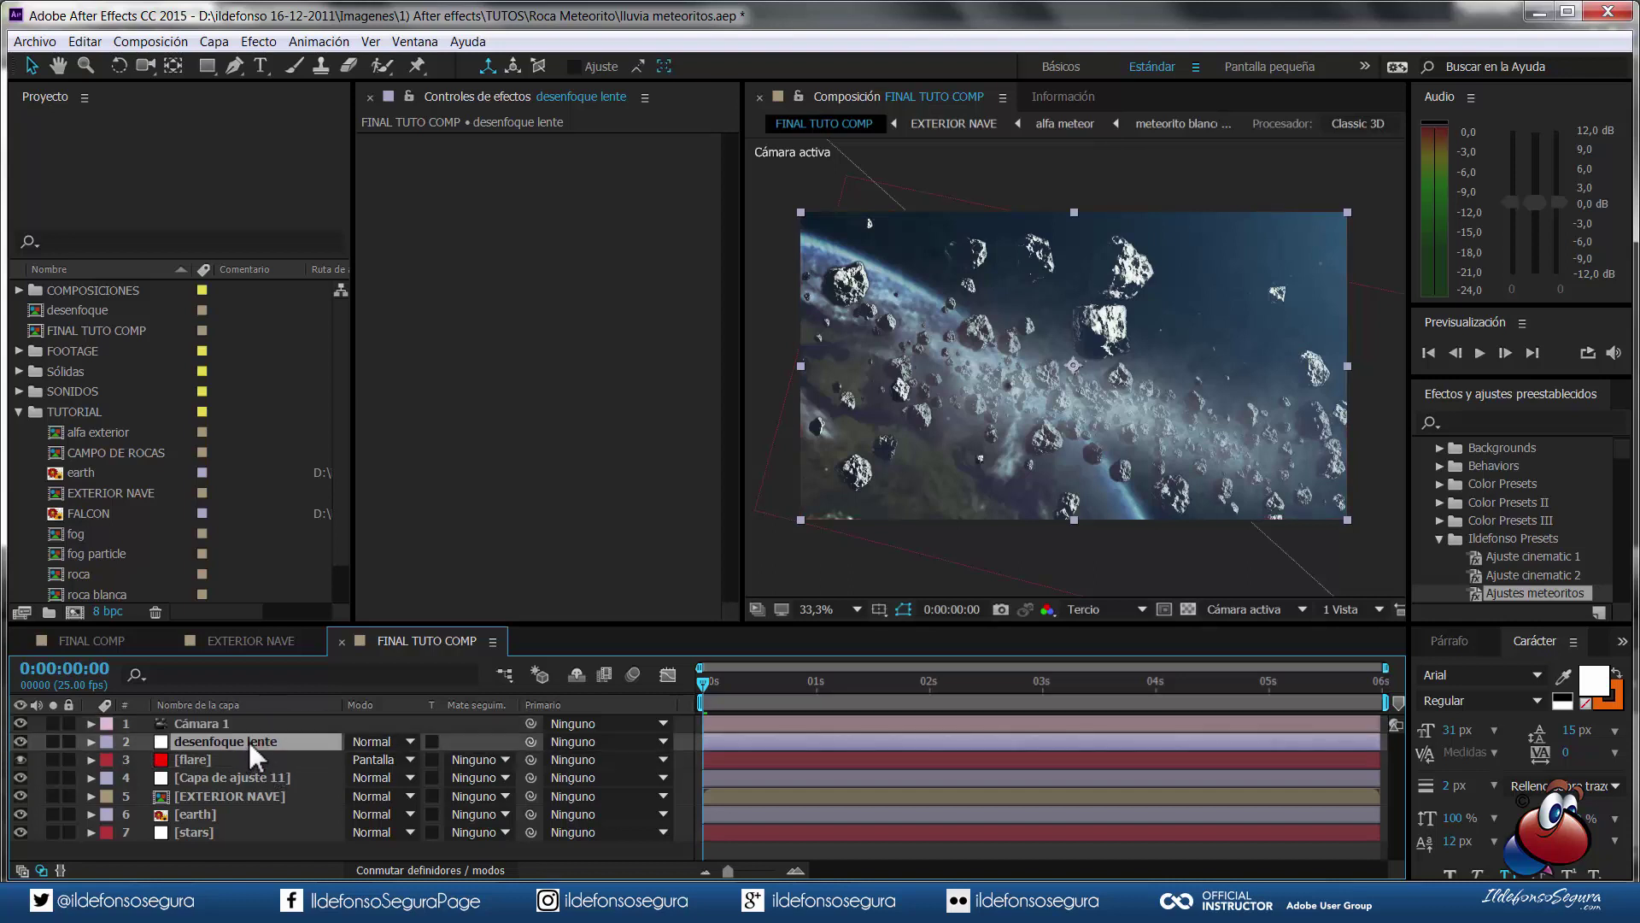
- Apply Desenfoque de lente de cámara to desenfoque lente with blur radius 25, leaving no blur map
{"action": "right_click", "coordinate": [248, 740]}
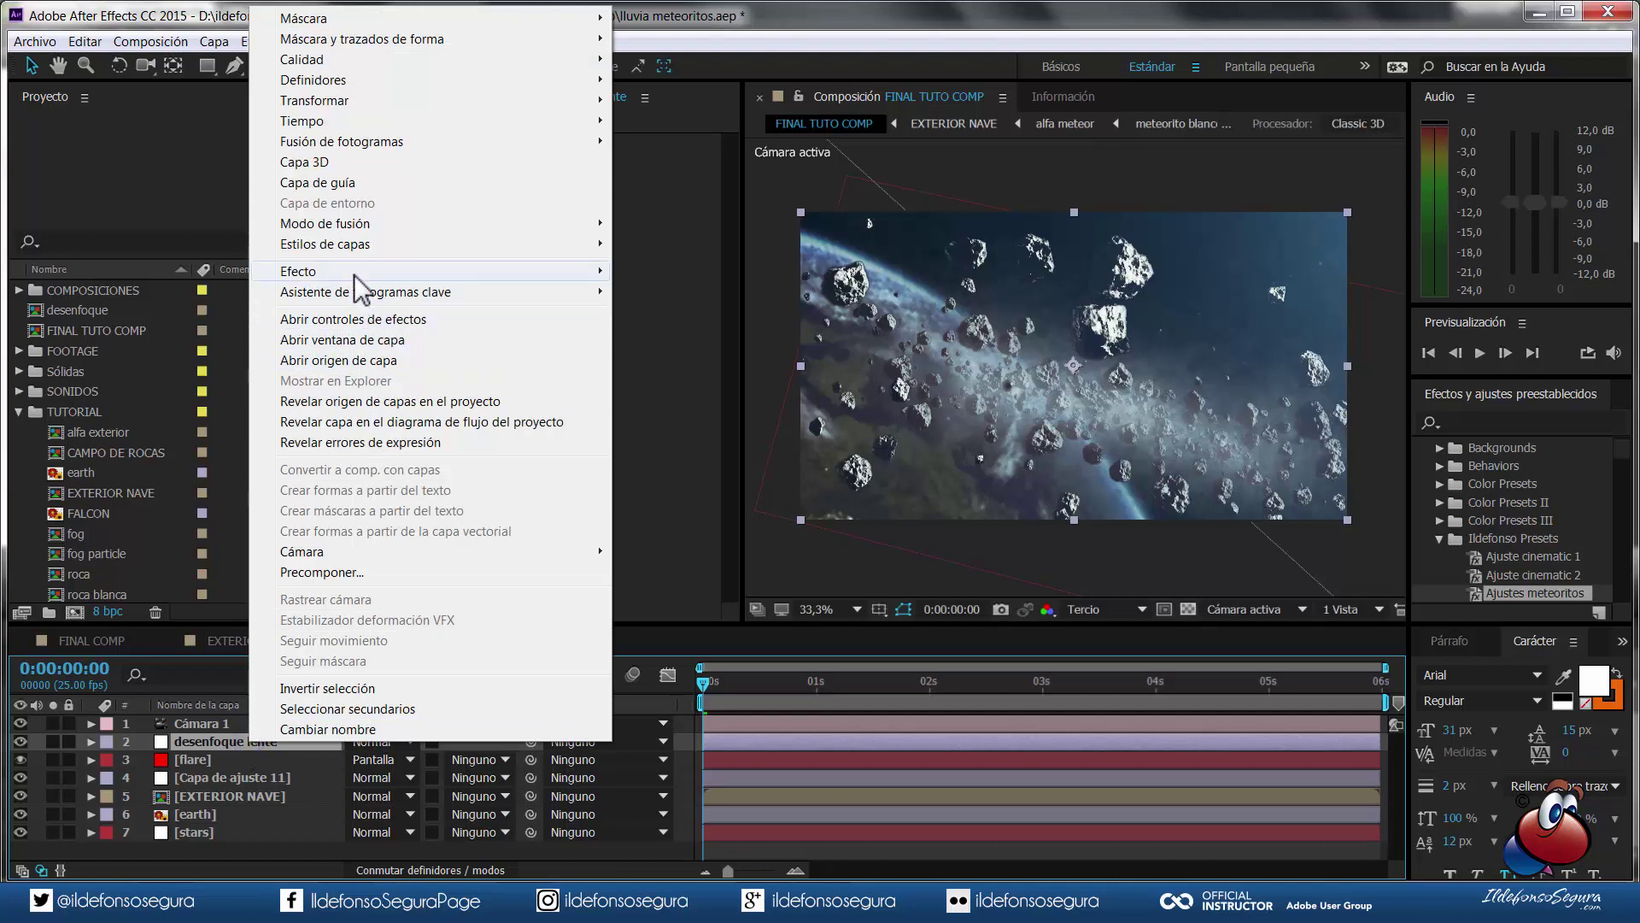
{"action": "left_click", "coordinate": [353, 274]}
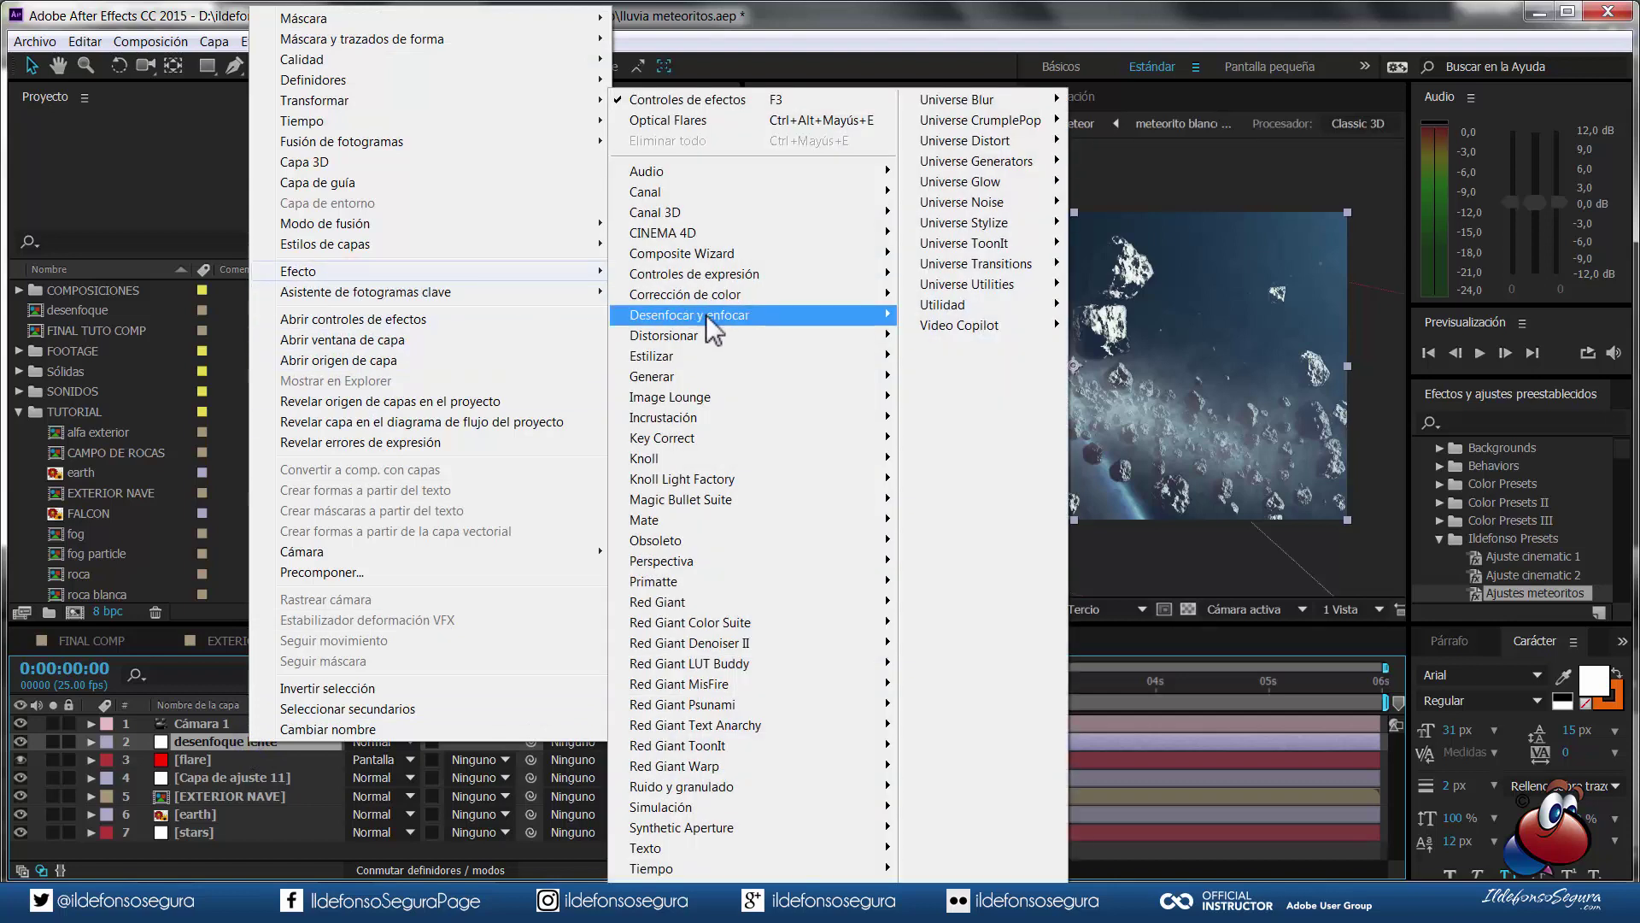
{"action": "mouse_move", "coordinate": [706, 315]}
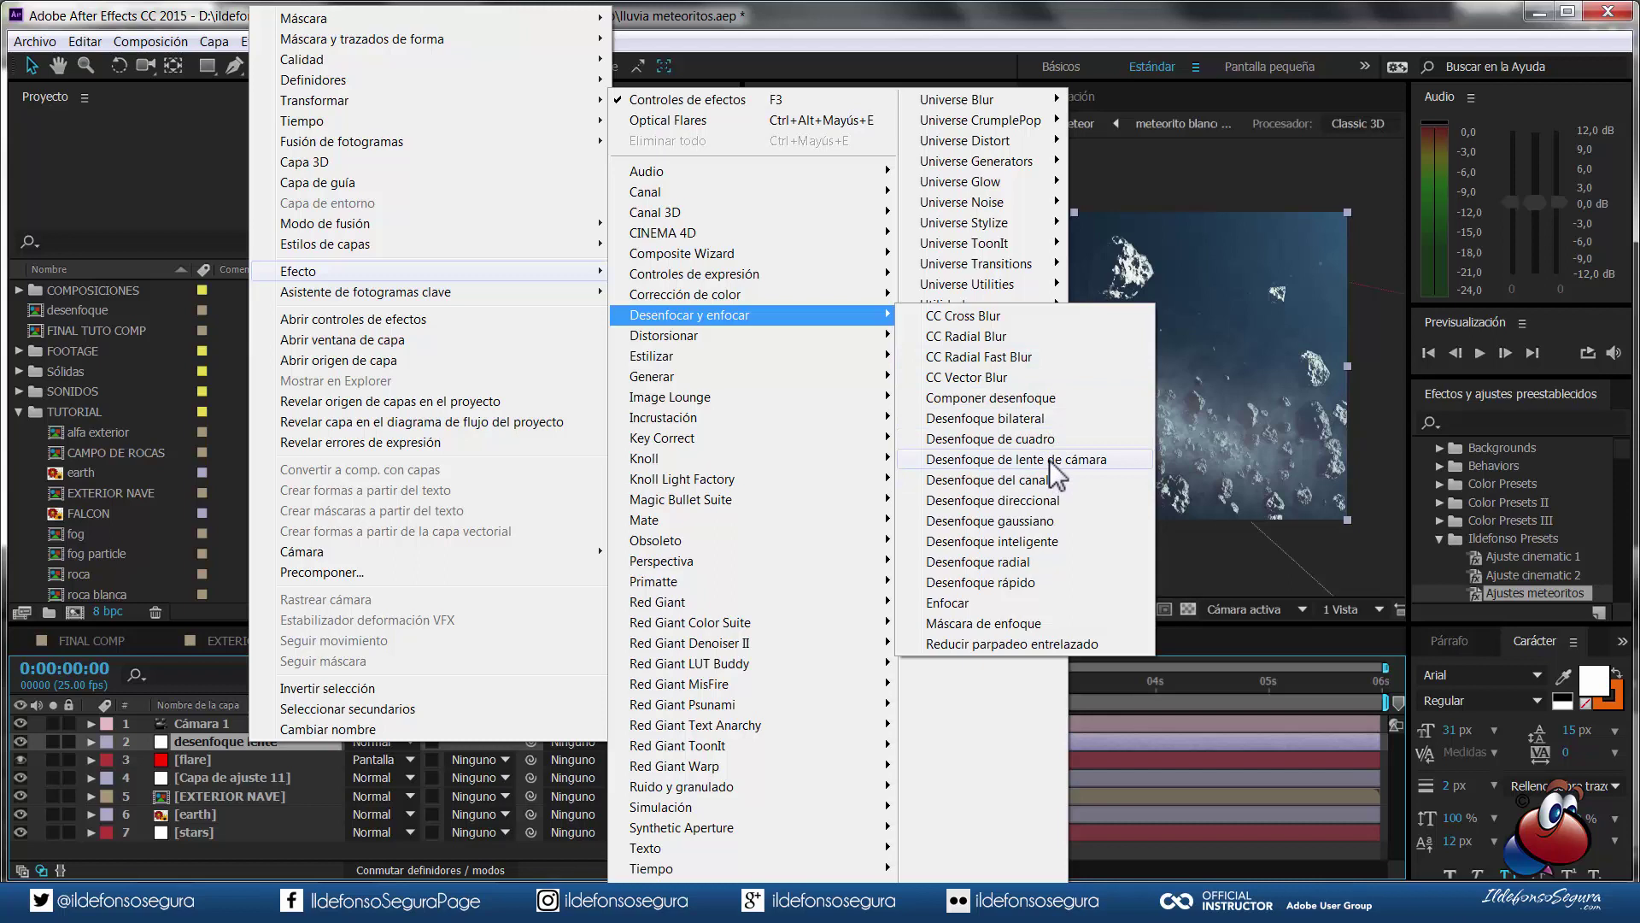
{"action": "left_click", "coordinate": [1049, 460]}
{"action": "left_click", "coordinate": [573, 178]}
{"action": "type", "text": "25"}
{"action": "key", "text": "Return"}
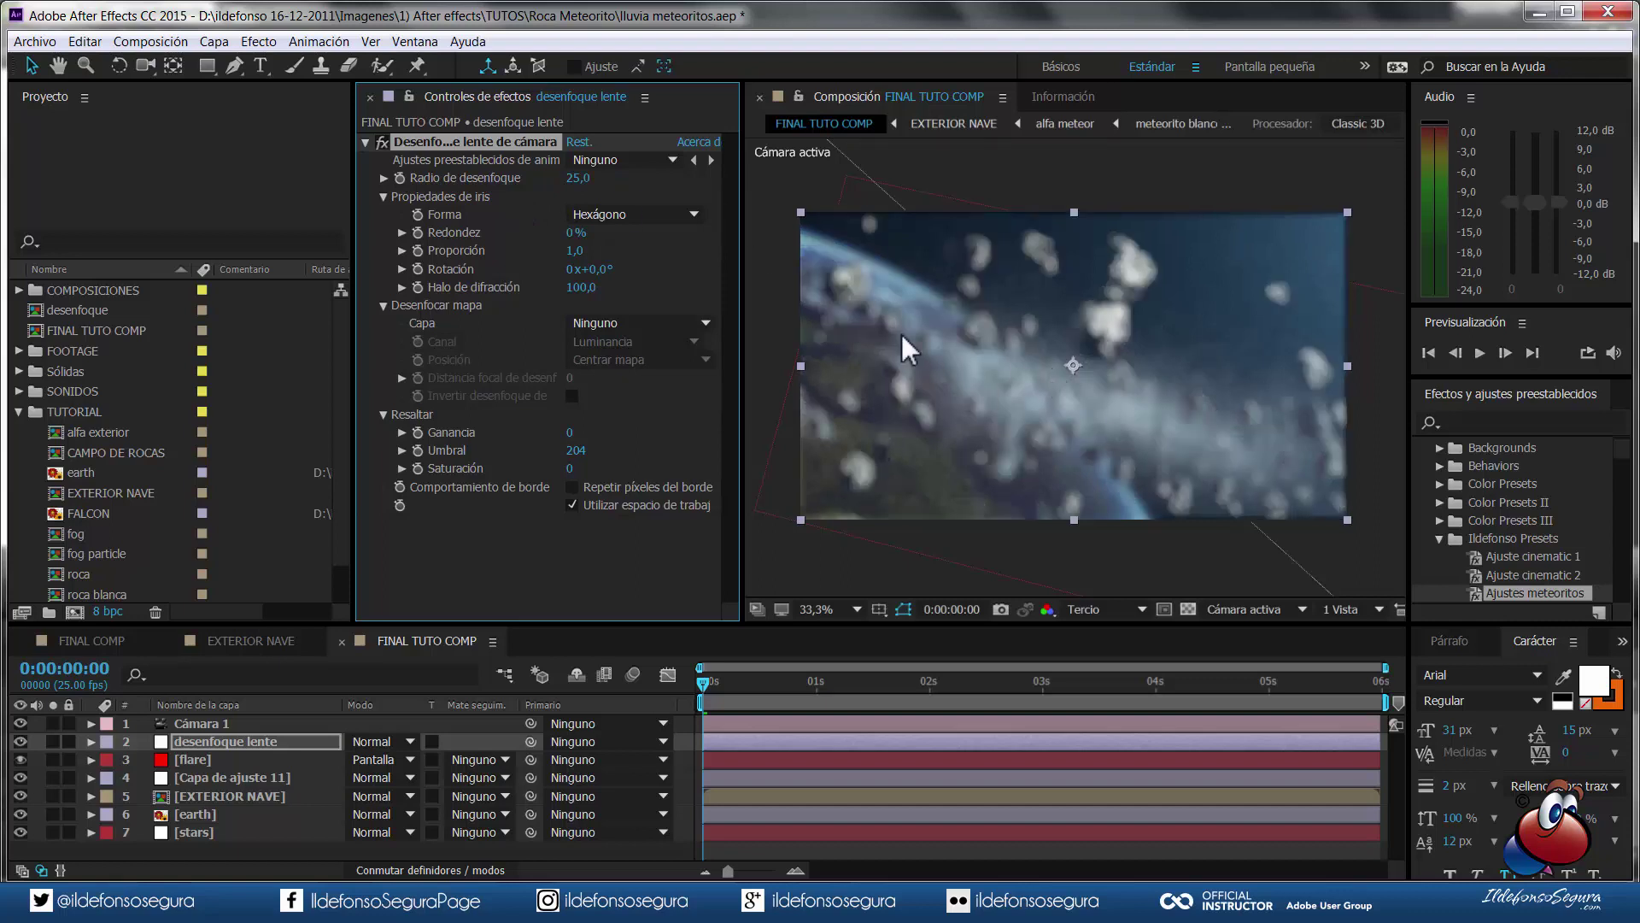
{"action": "left_click", "coordinate": [616, 321]}
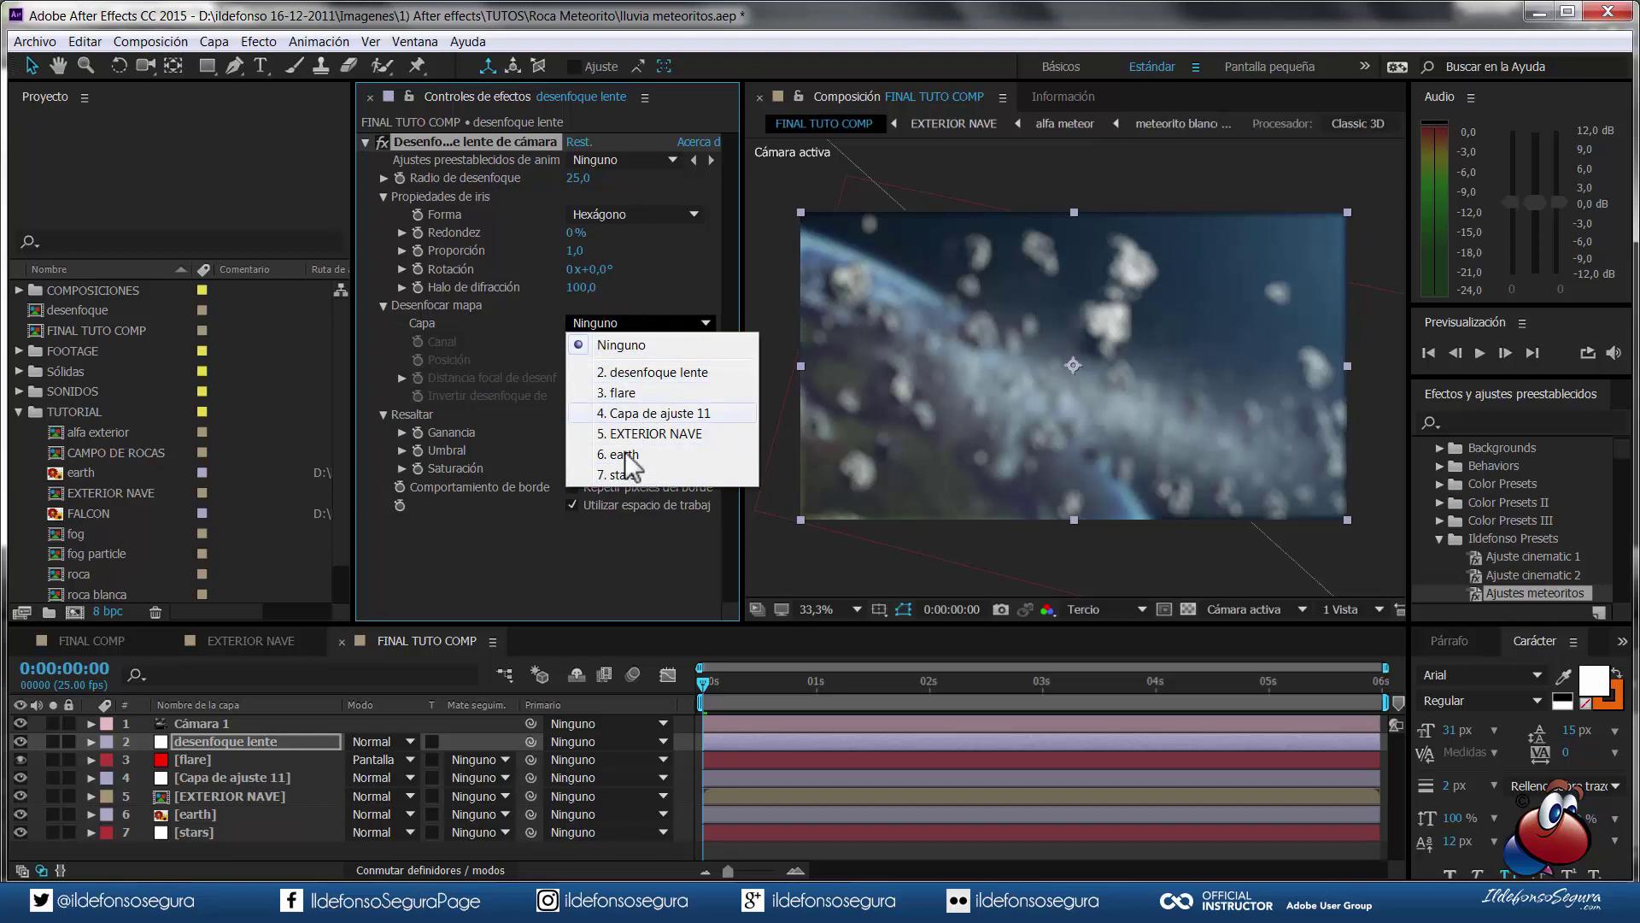
{"action": "left_click", "coordinate": [573, 550]}
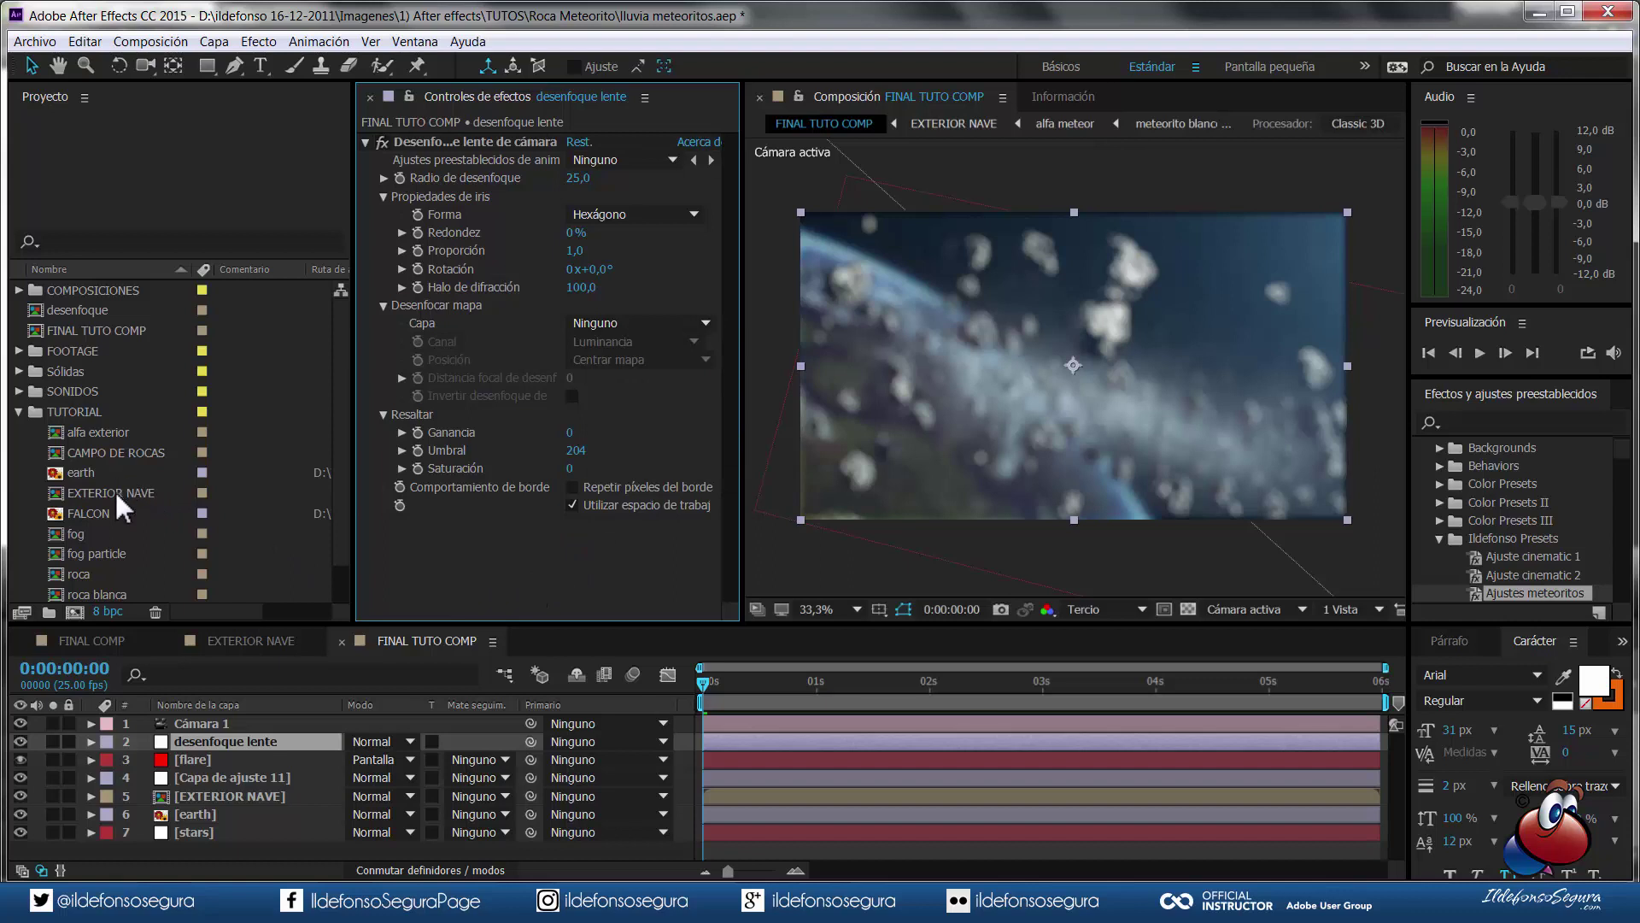
- Add the desenfoque composition to FINAL TUTO COMP as a hidden bottom layer
{"action": "left_click_drag", "start_coordinate": [91, 312], "coordinate": [214, 824]}
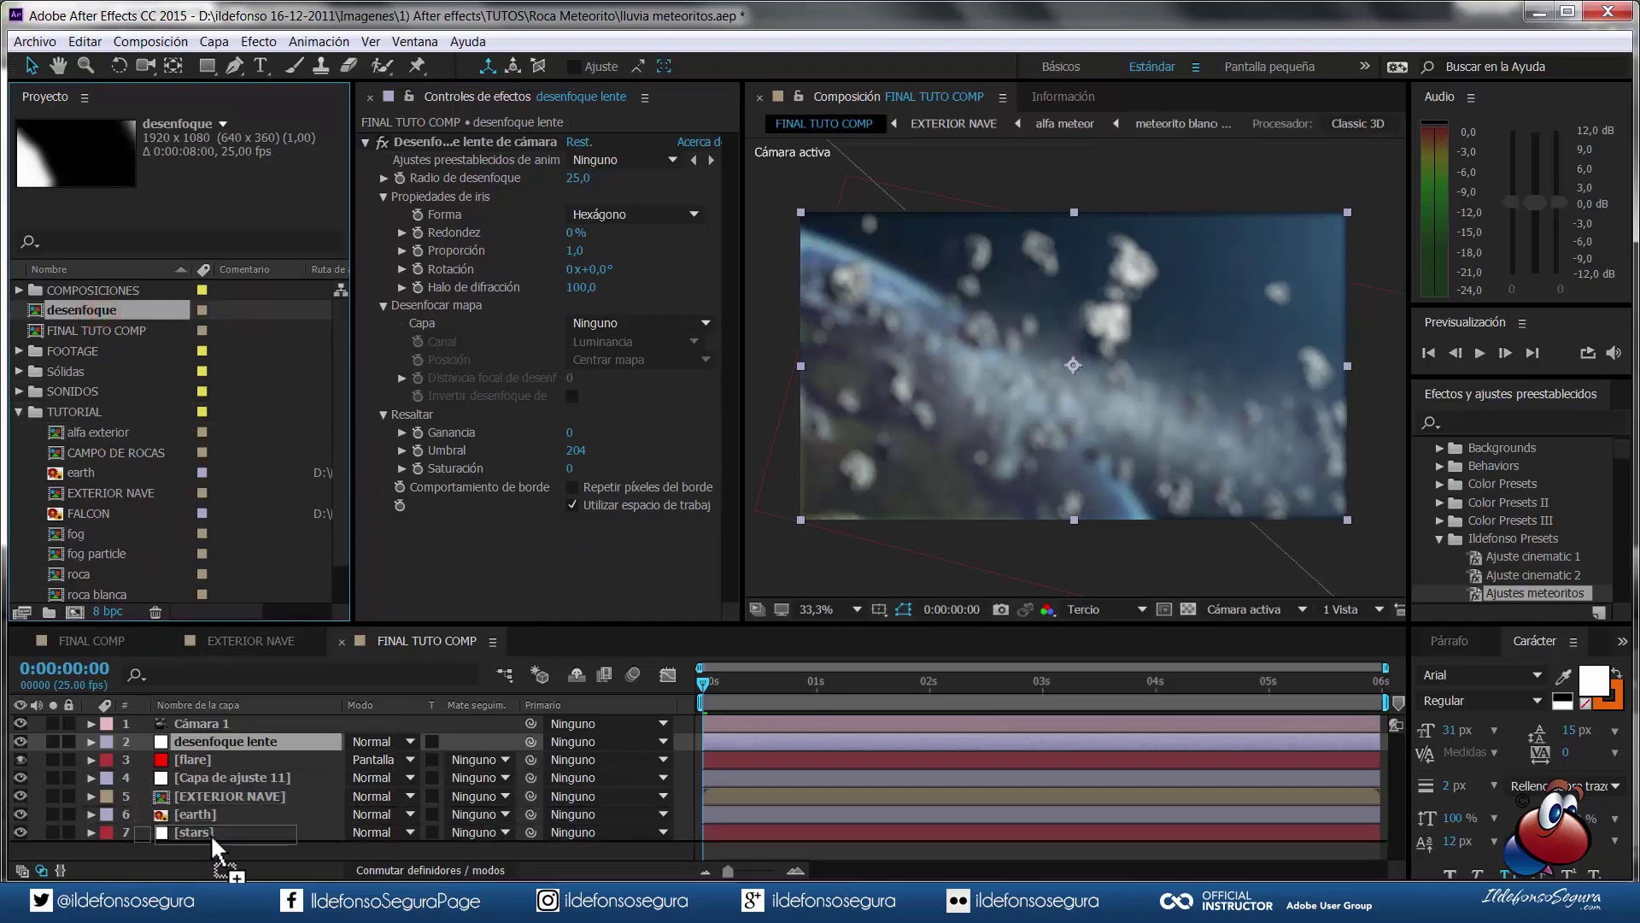
{"action": "left_click_drag", "start_coordinate": [214, 827], "coordinate": [210, 834]}
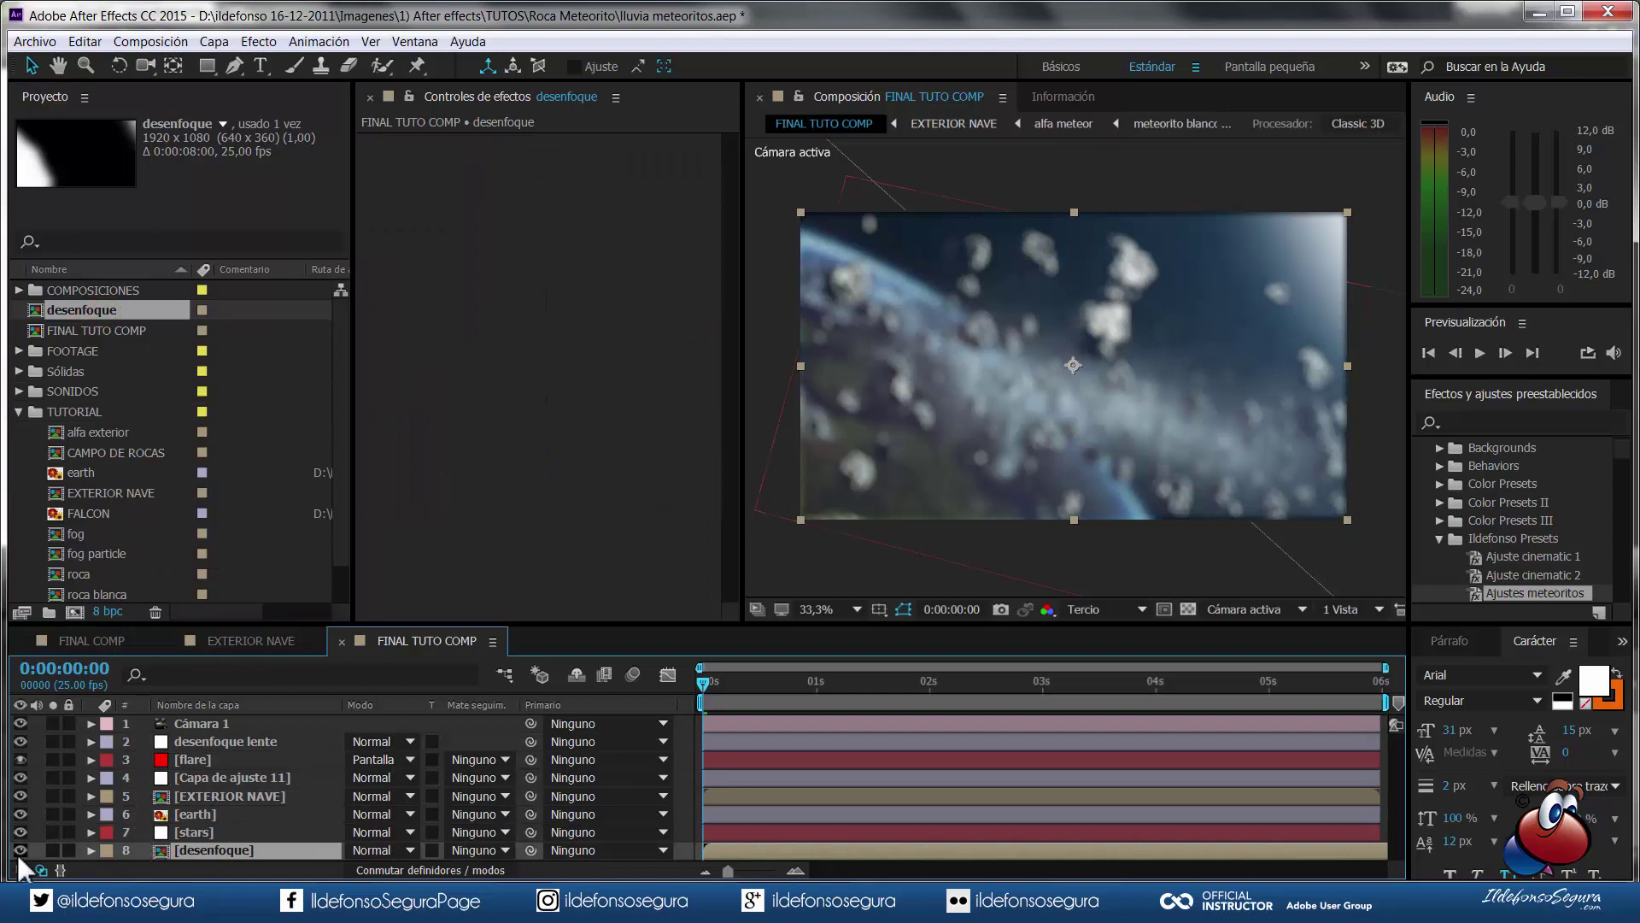
{"action": "left_click", "coordinate": [20, 850]}
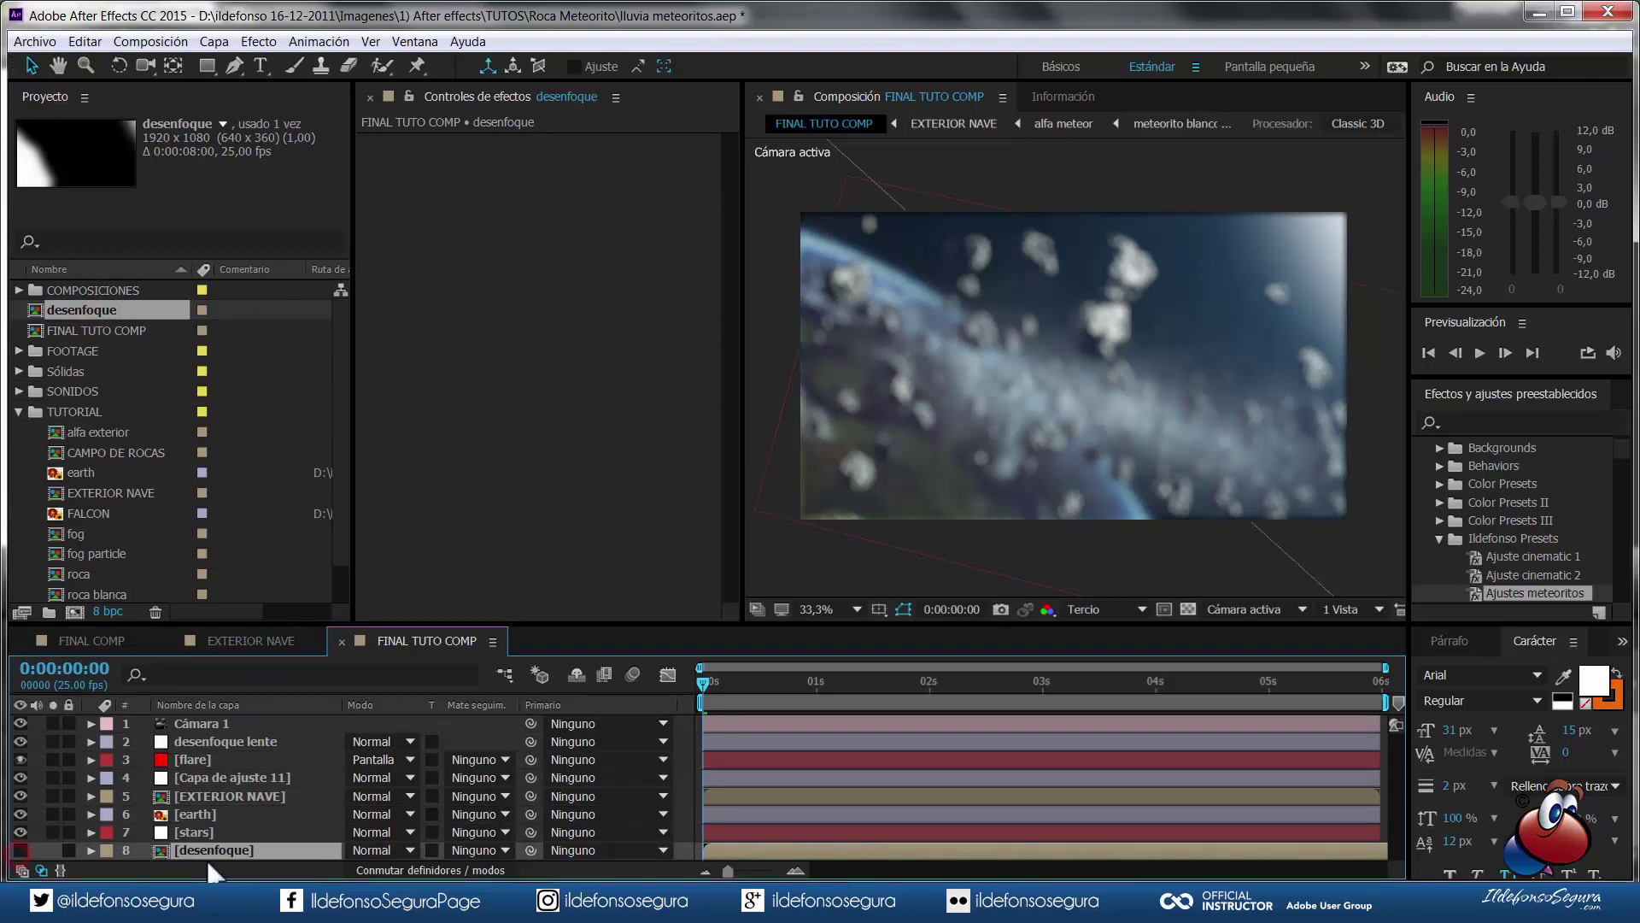
- Set the desenfoque layer as the camera lens blur's blur map, then scrub to preview the effect
{"action": "left_click", "coordinate": [226, 739]}
{"action": "left_click", "coordinate": [638, 324]}
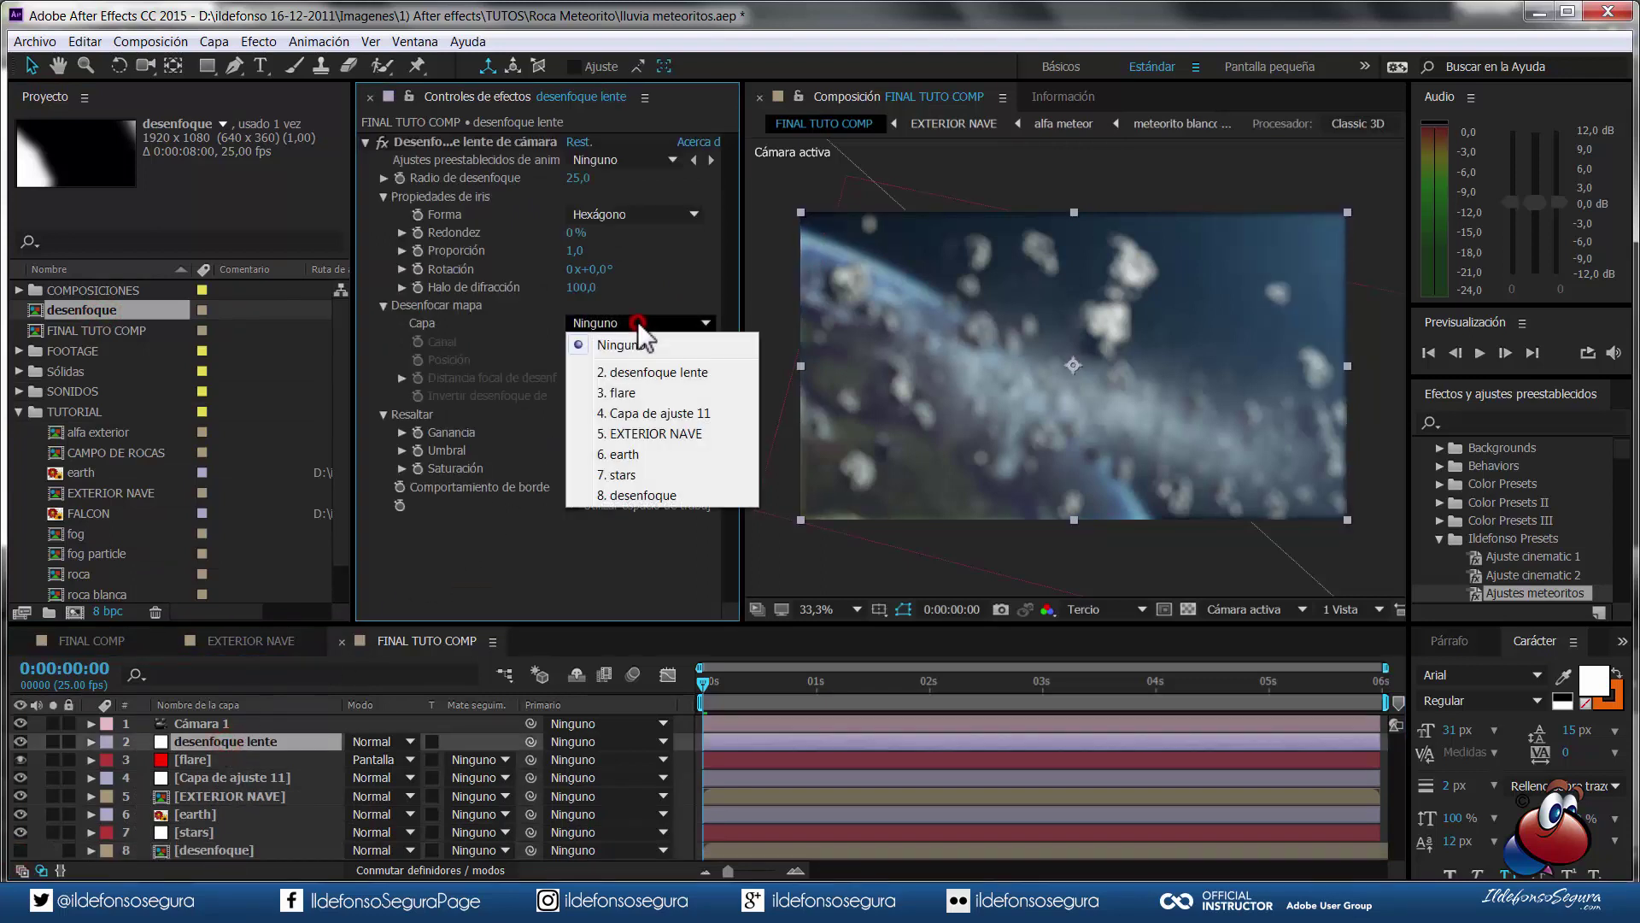
{"action": "left_click", "coordinate": [654, 495]}
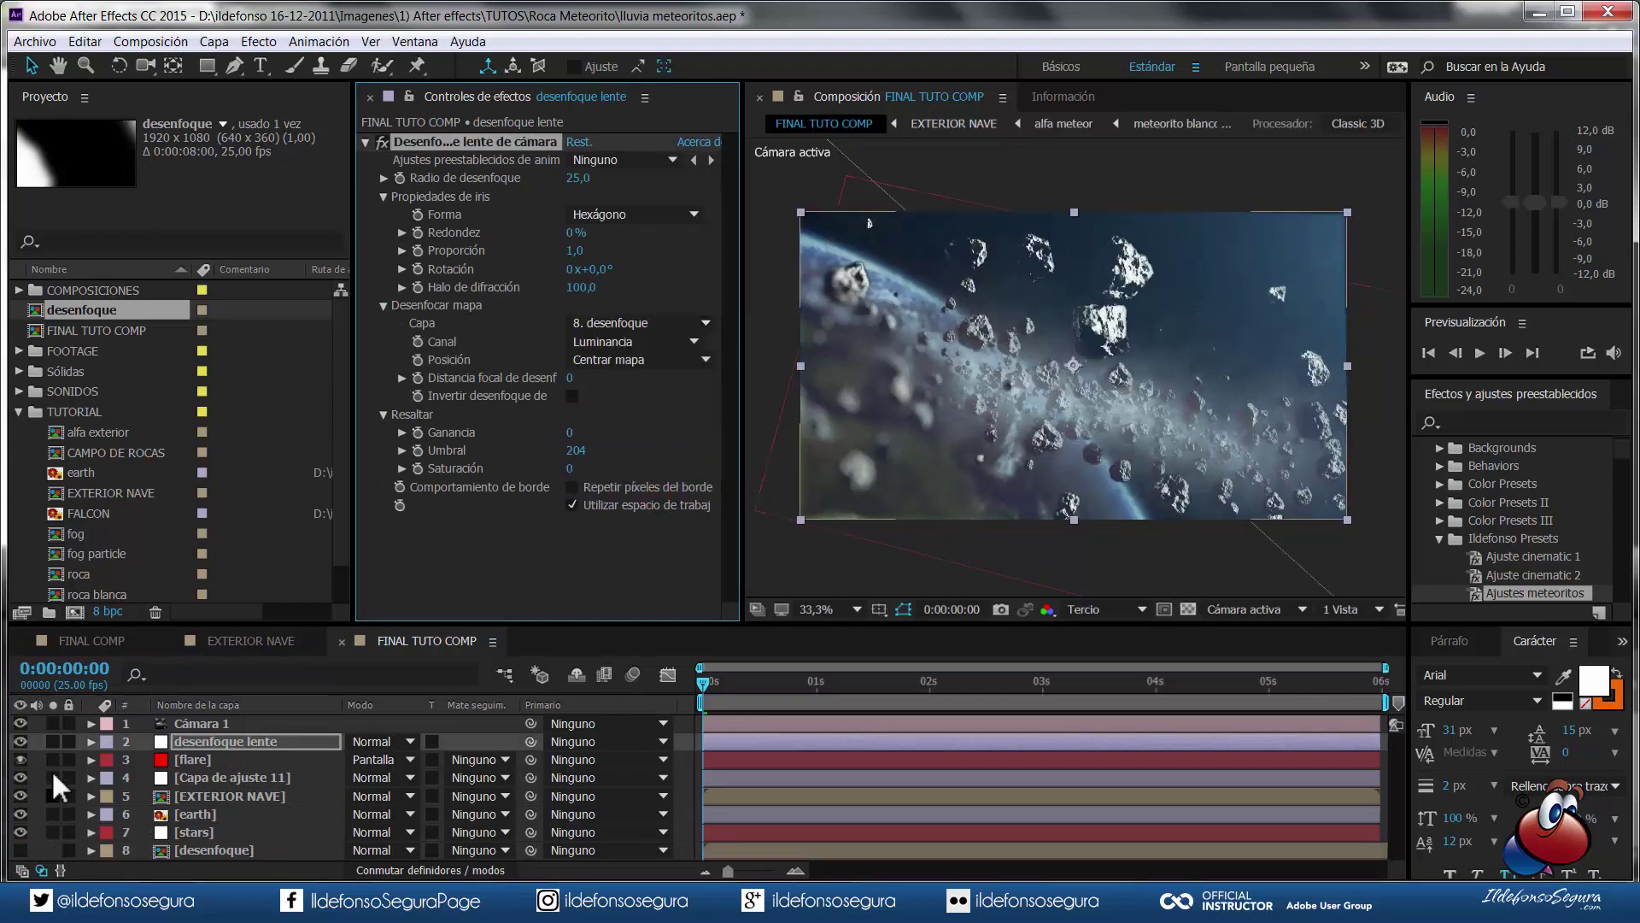
{"action": "left_click", "coordinate": [49, 741]}
{"action": "left_click", "coordinate": [49, 741]}
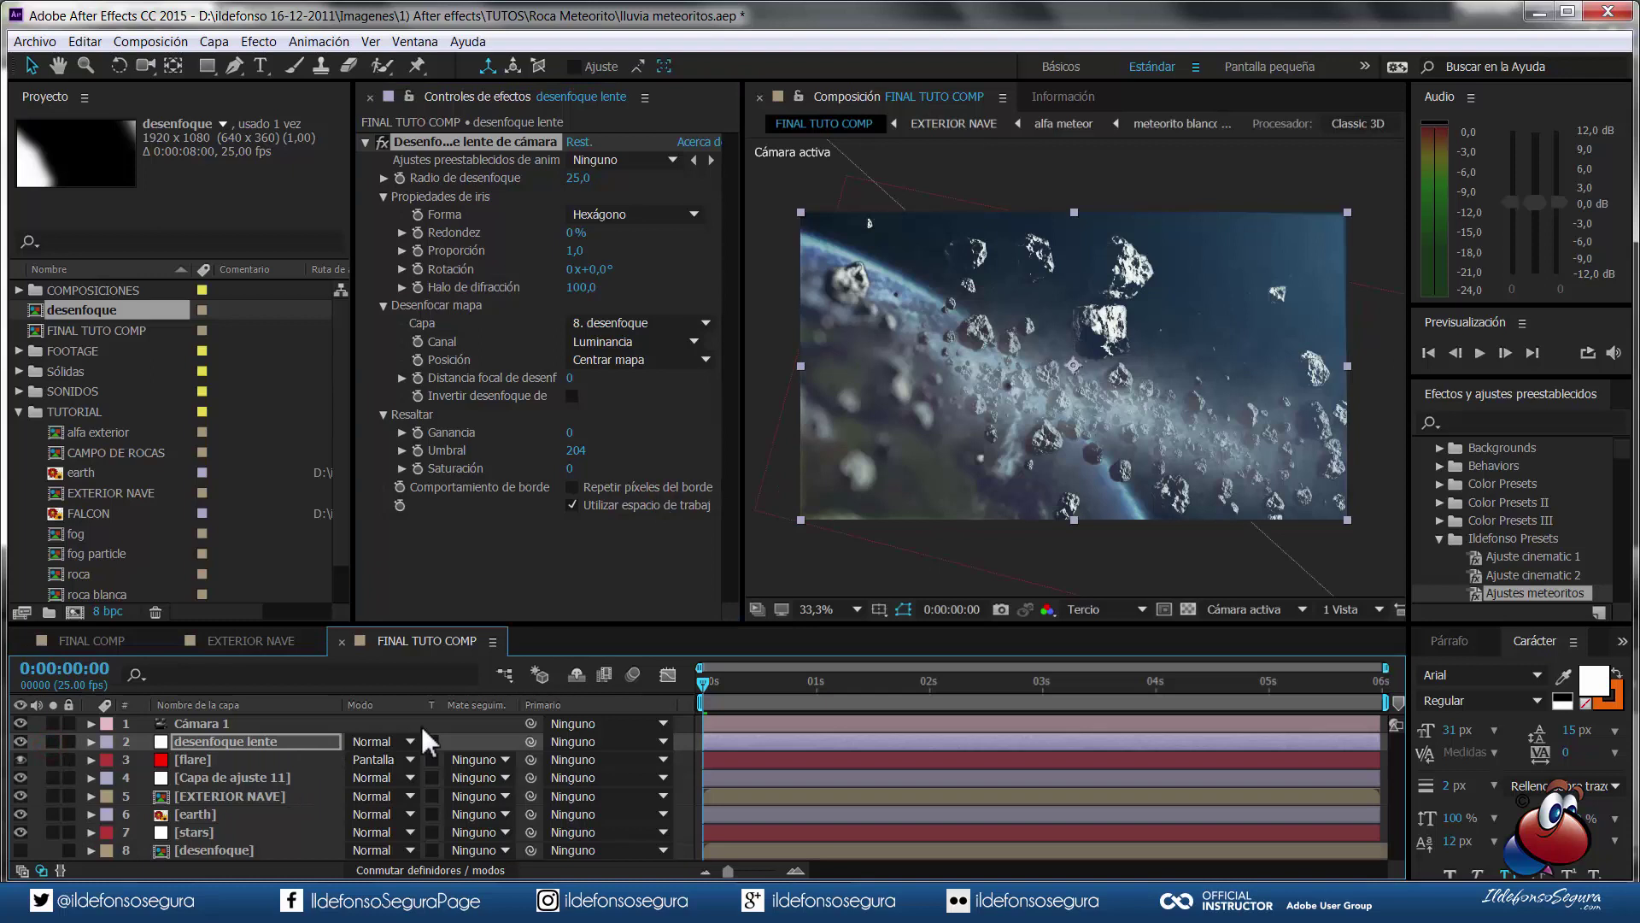
{"action": "mouse_move", "coordinate": [715, 689]}
{"action": "left_mouse_down"}
{"action": "mouse_move", "coordinate": [816, 698]}
{"action": "mouse_move", "coordinate": [957, 676]}
{"action": "left_mouse_up"}
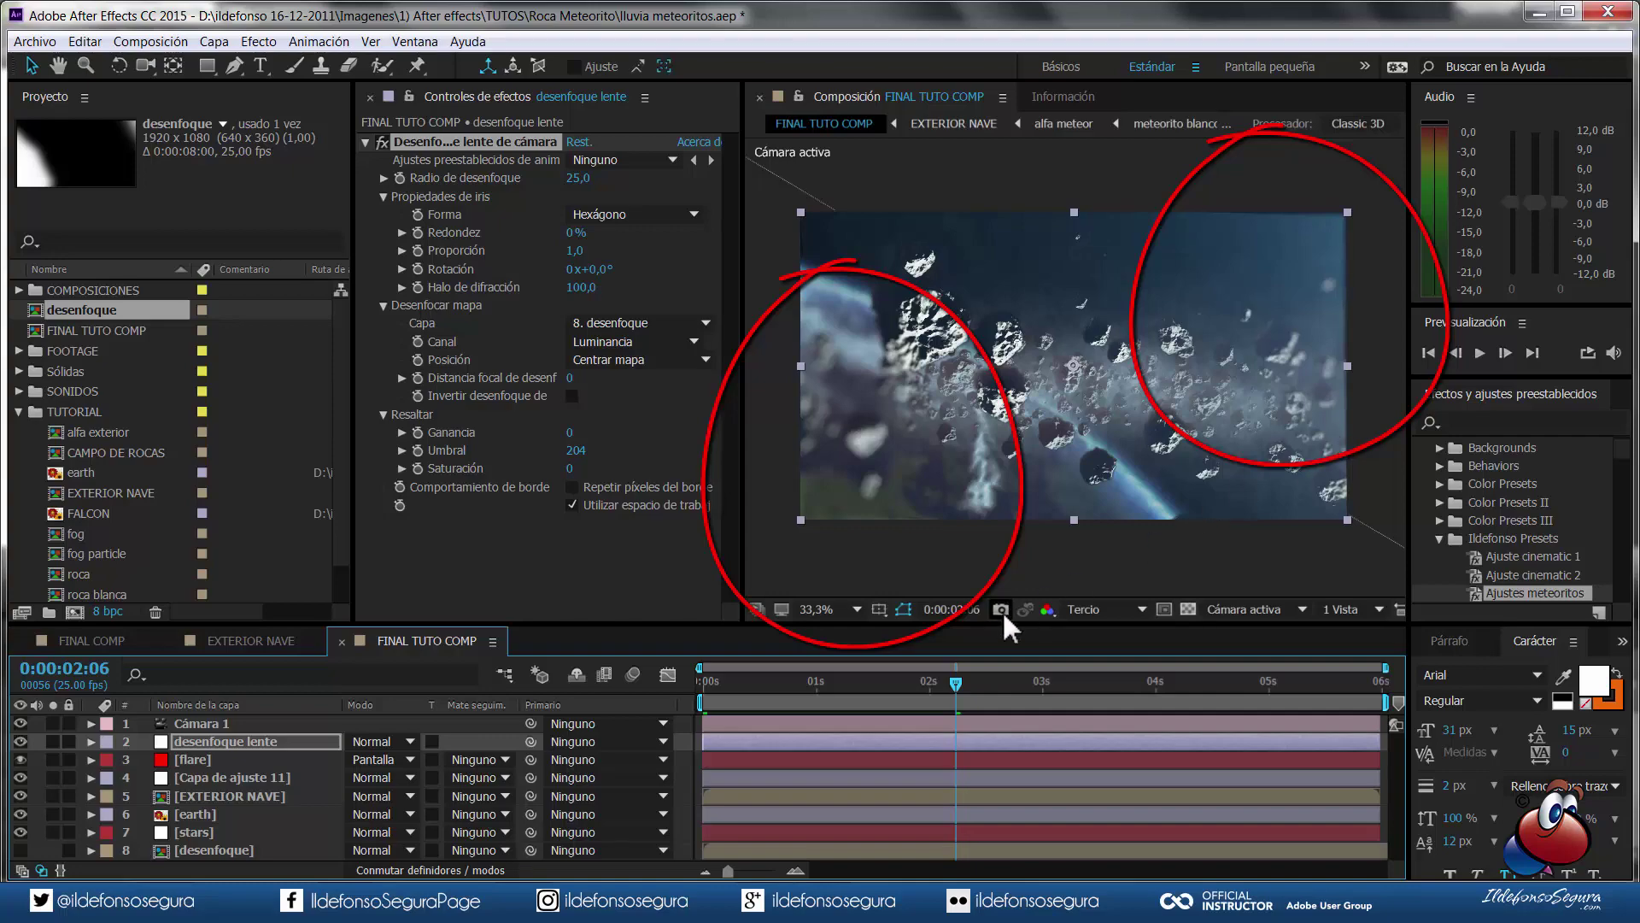
{"action": "key", "text": "Page_Up"}
{"action": "left_click_drag", "start_coordinate": [875, 687], "coordinate": [649, 674]}
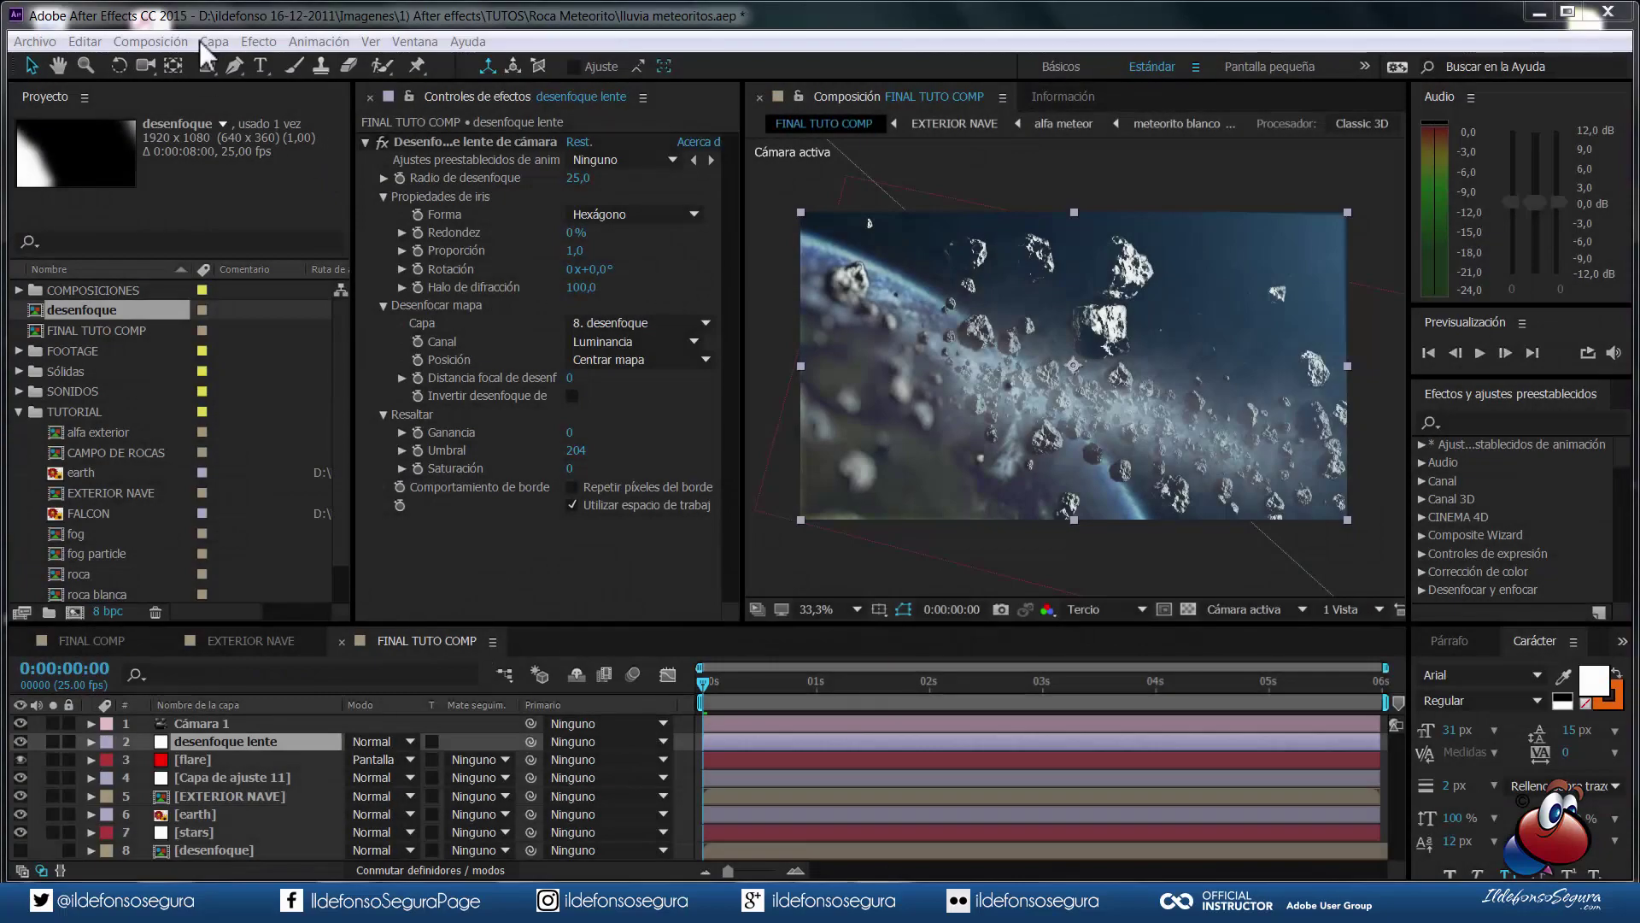
- Create a new Capa de ajuste from the Capa menu and rename it 'ajuste color'
{"action": "left_click", "coordinate": [214, 41]}
{"action": "mouse_move", "coordinate": [235, 69]}
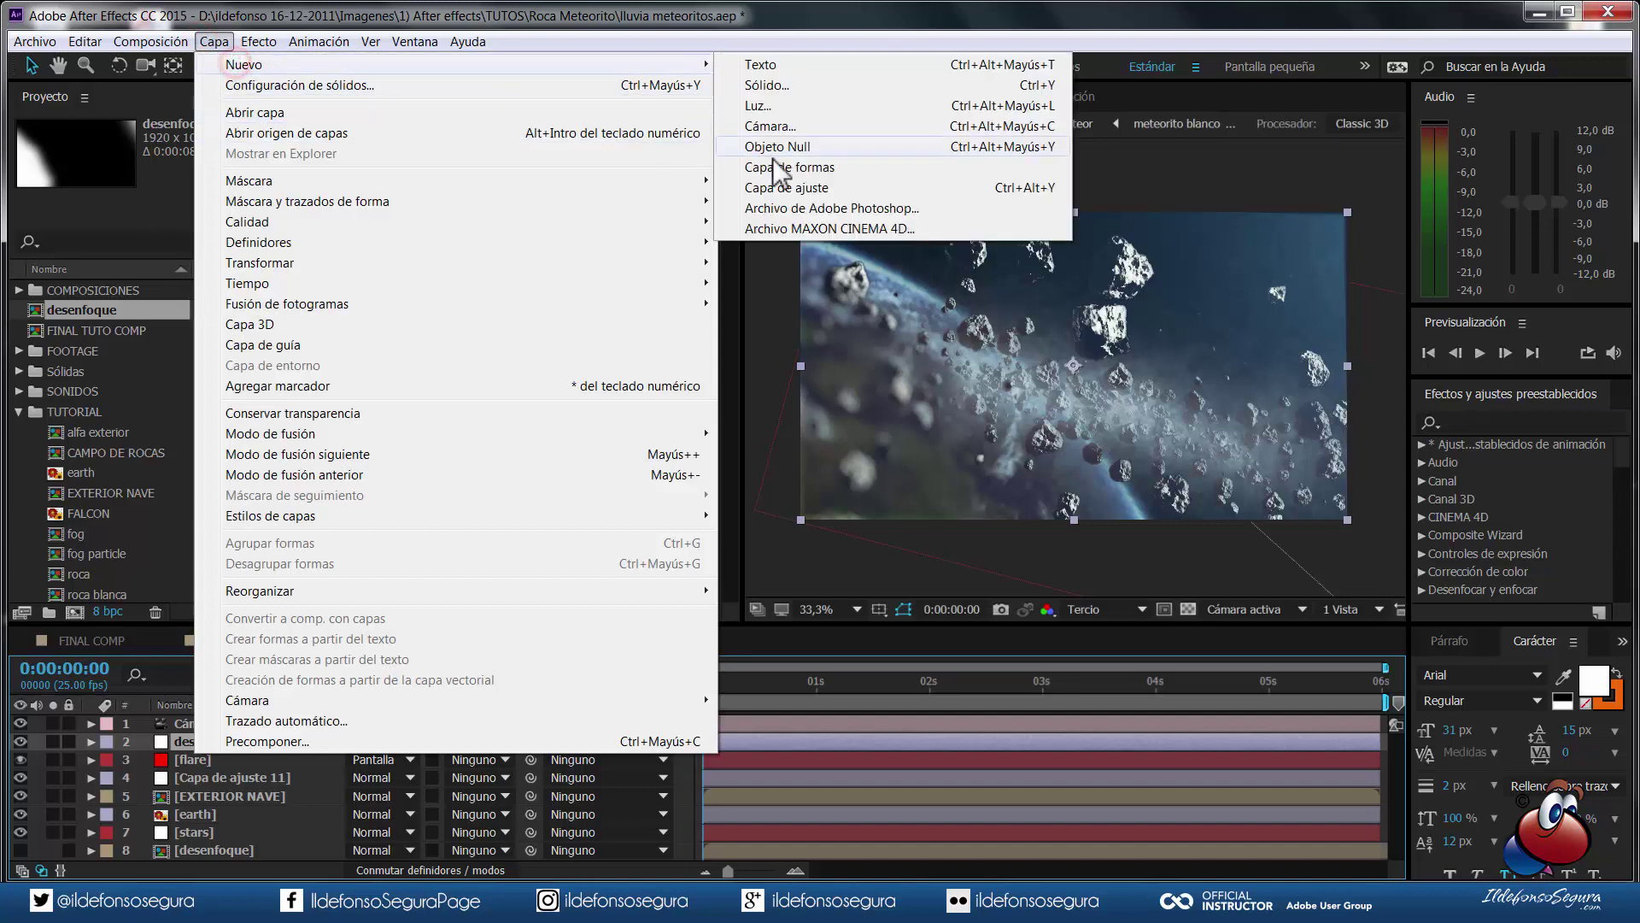
{"action": "left_click", "coordinate": [807, 188]}
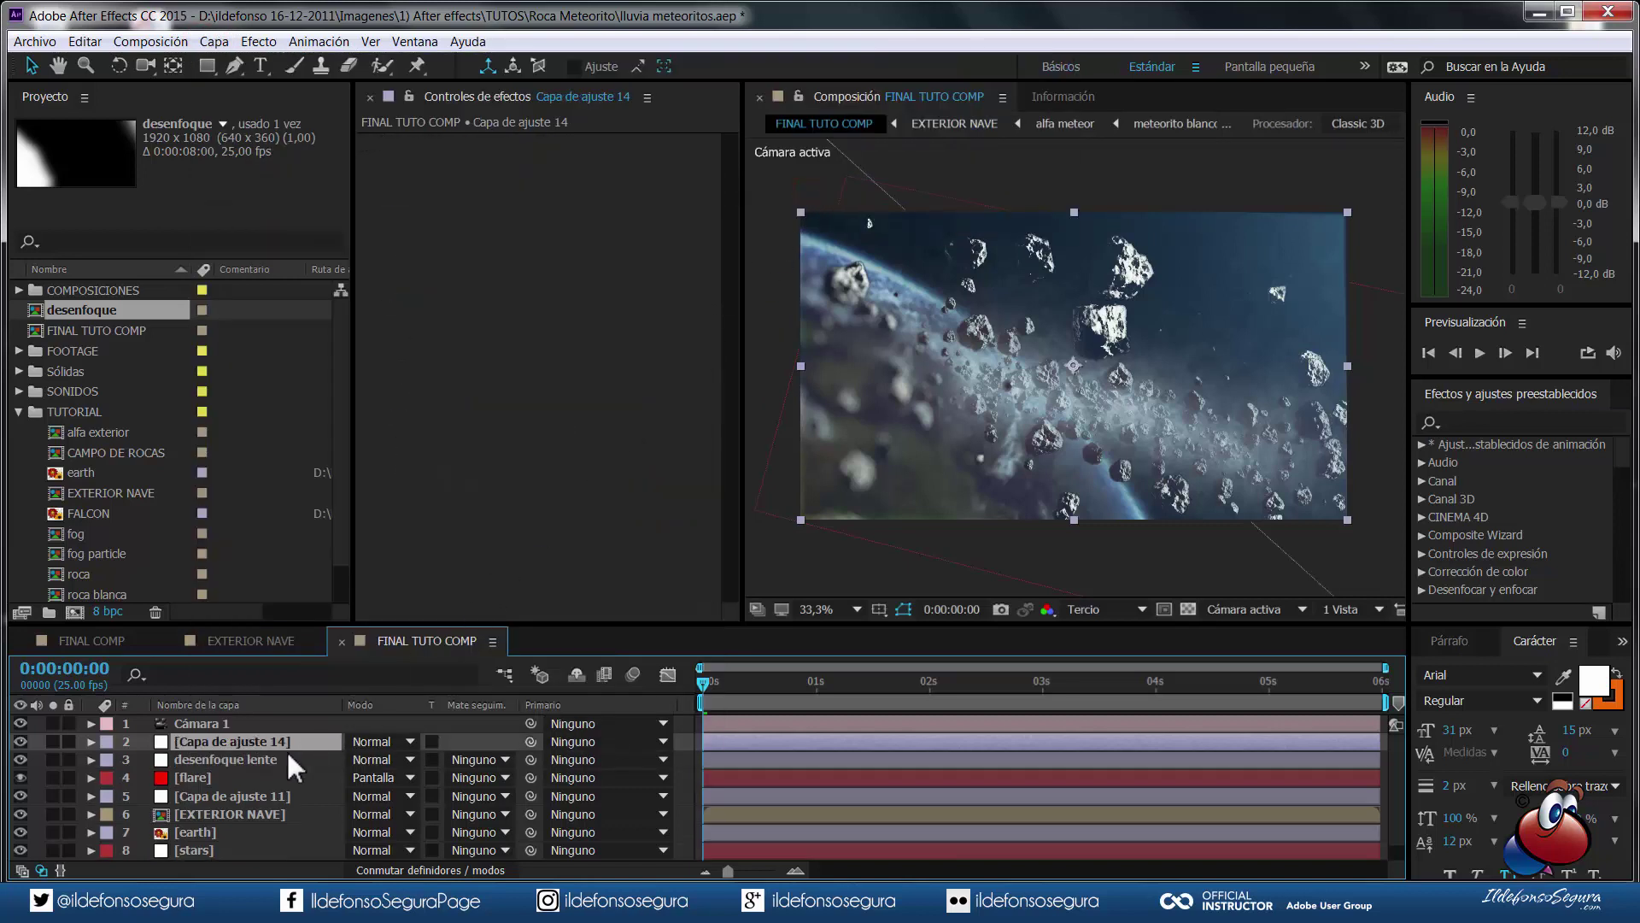
{"action": "key", "text": "Return"}
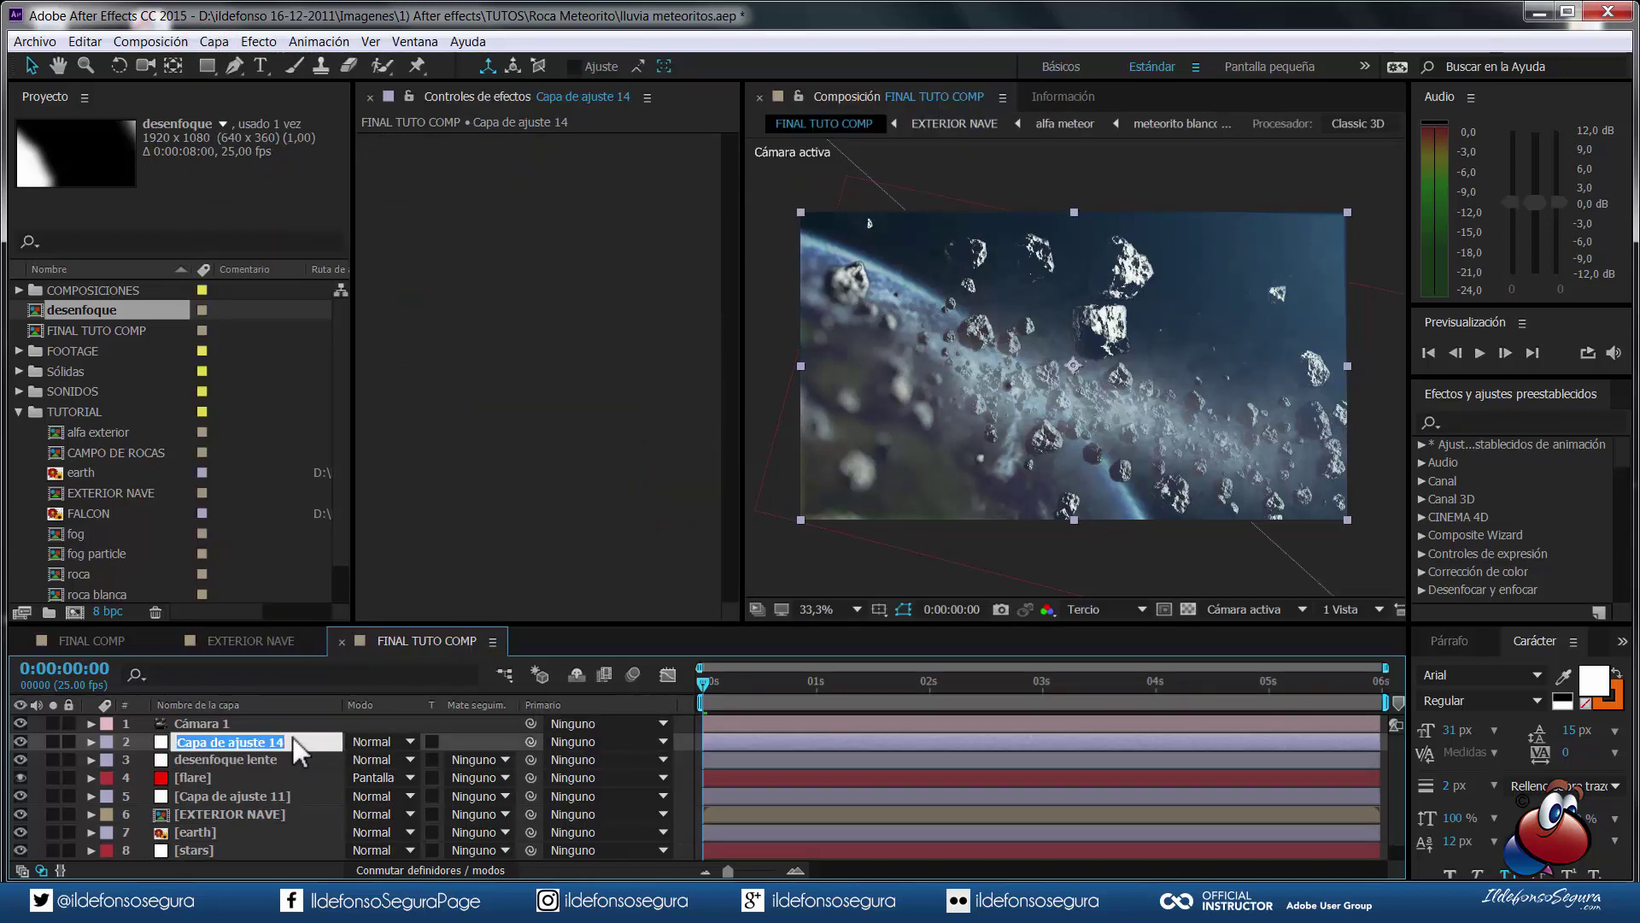
{"action": "type", "text": "aj"}
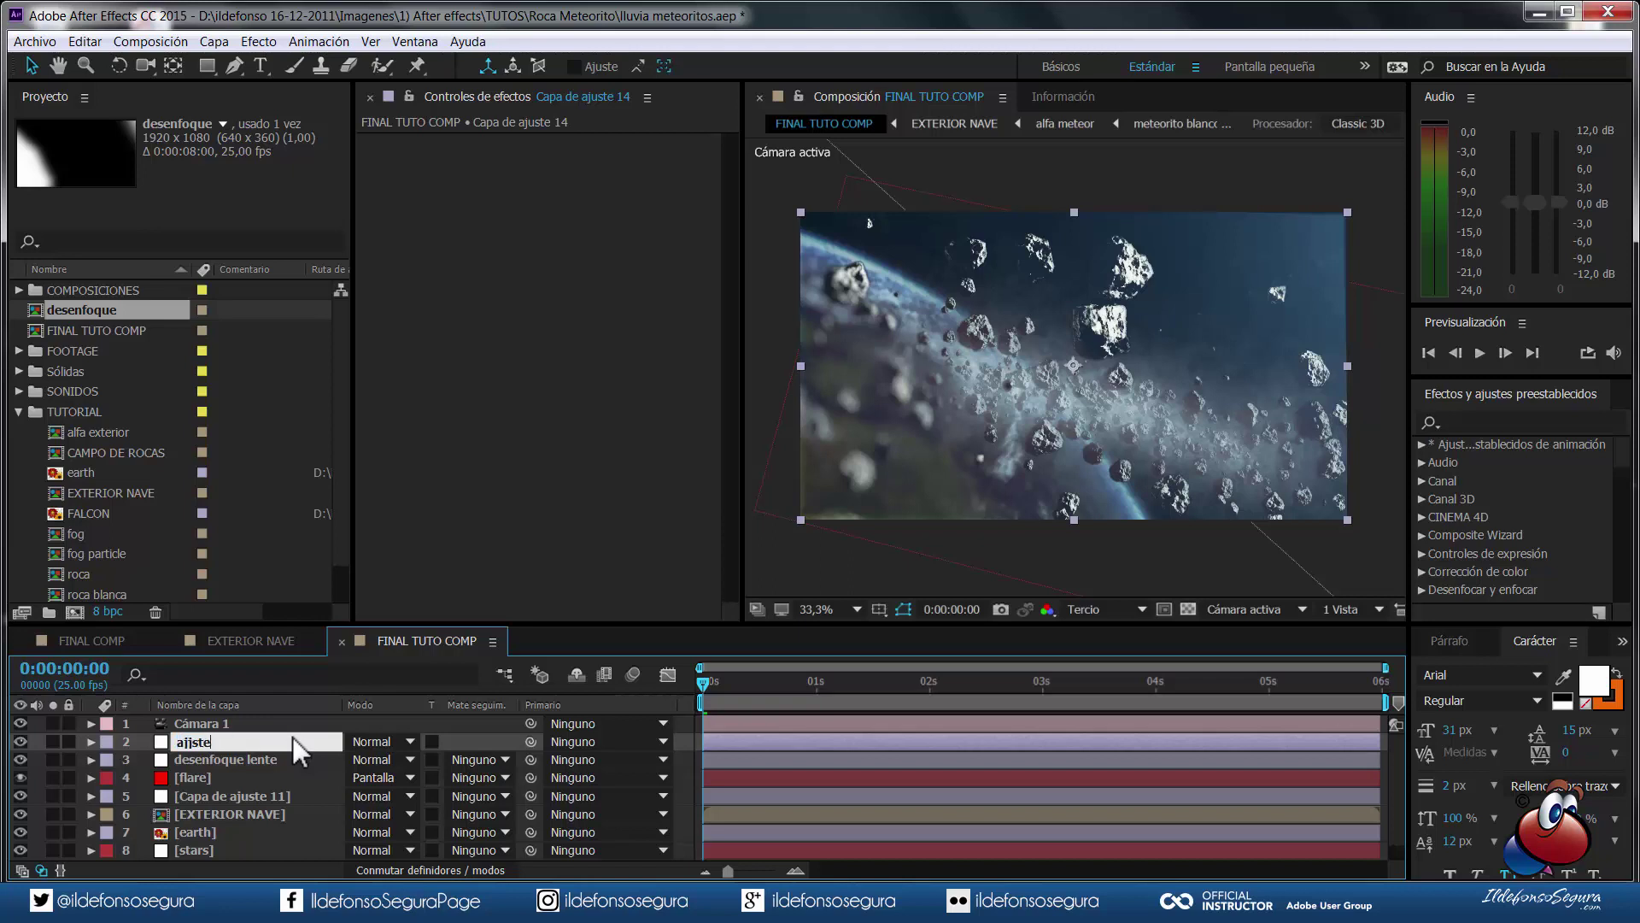
{"action": "type", "text": "uste color"}
{"action": "key", "text": "Return"}
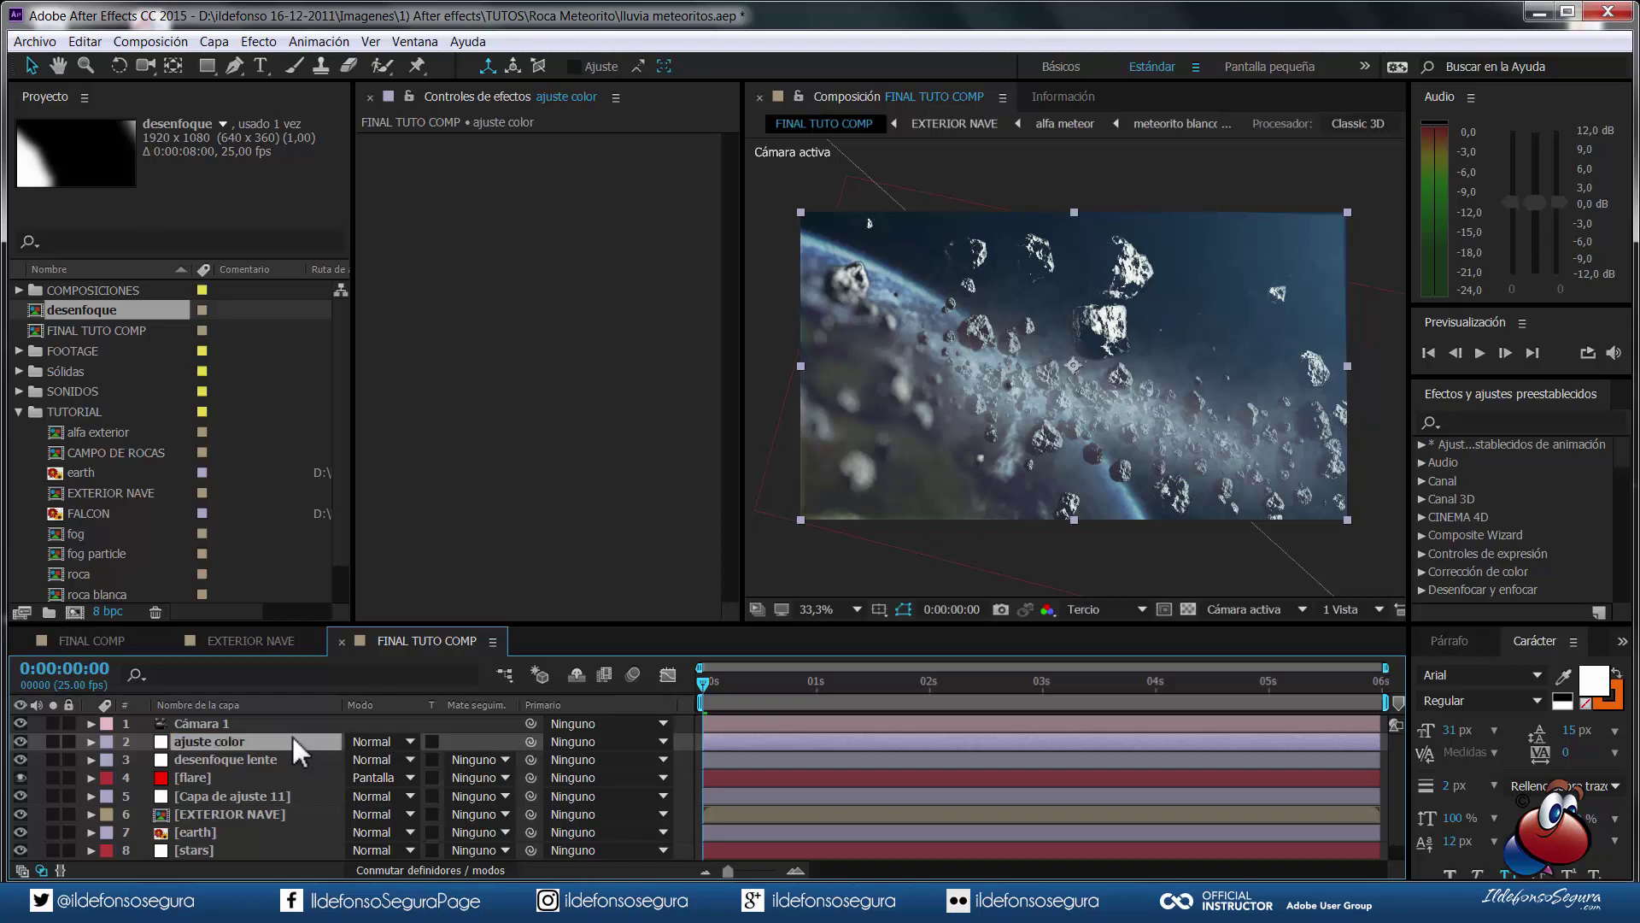
{"action": "left_click", "coordinate": [301, 43]}
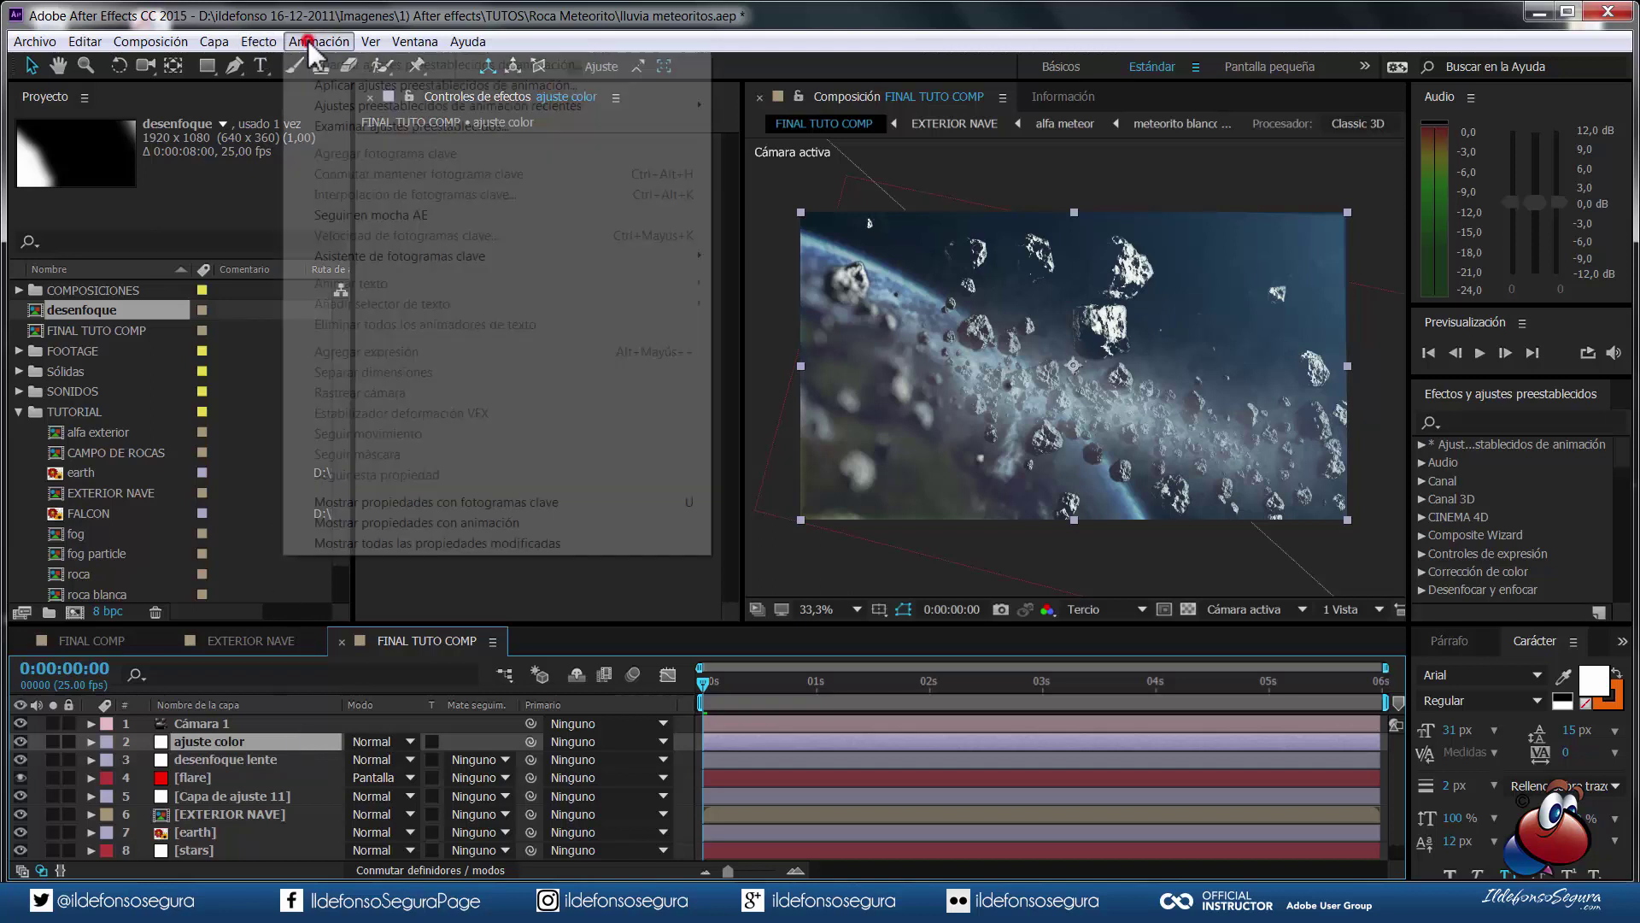
- Apply Ajustes meteoritos 2.ffx from Bridge's Ildefonso Presets folder to ajuste color
{"action": "left_click", "coordinate": [340, 126]}
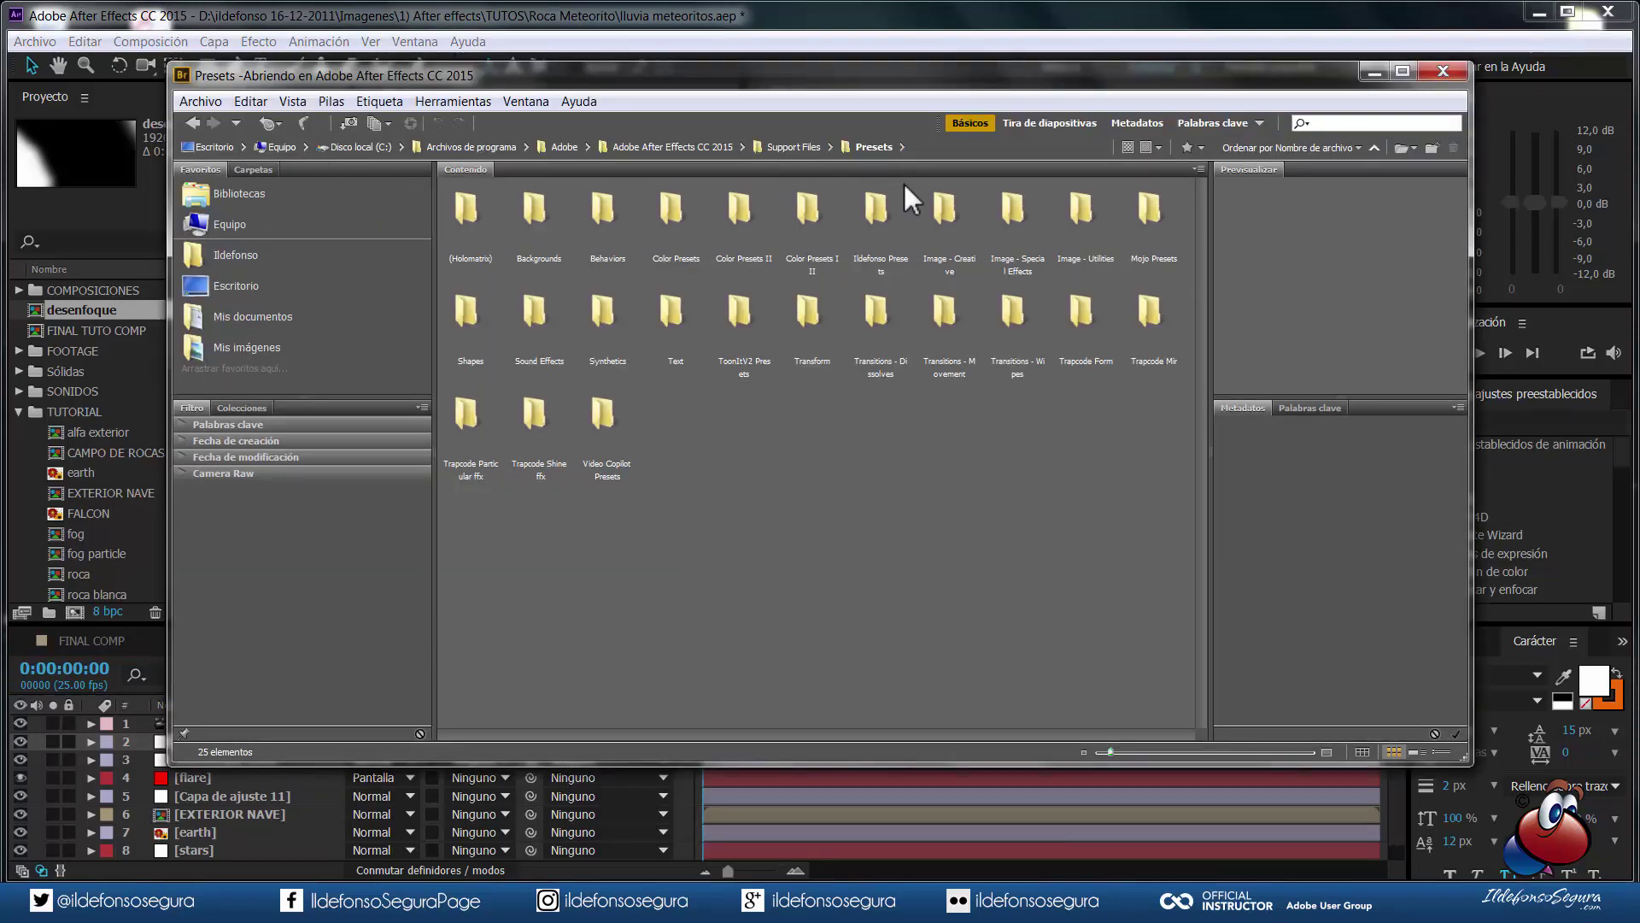
{"action": "double_click", "coordinate": [877, 233]}
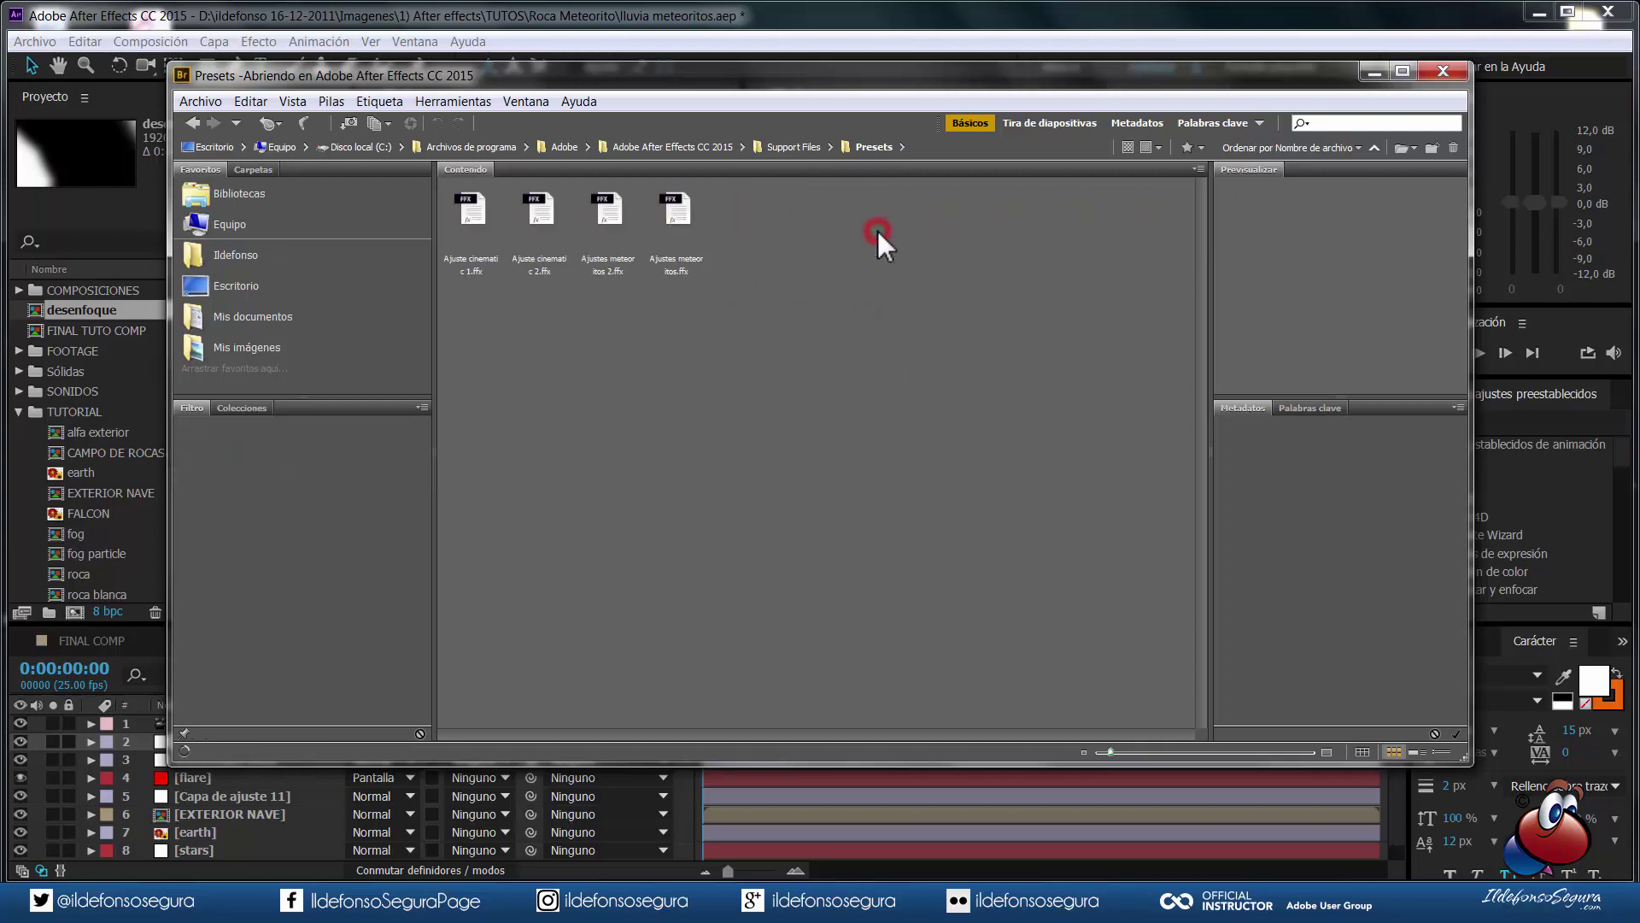
{"action": "left_click", "coordinate": [616, 228]}
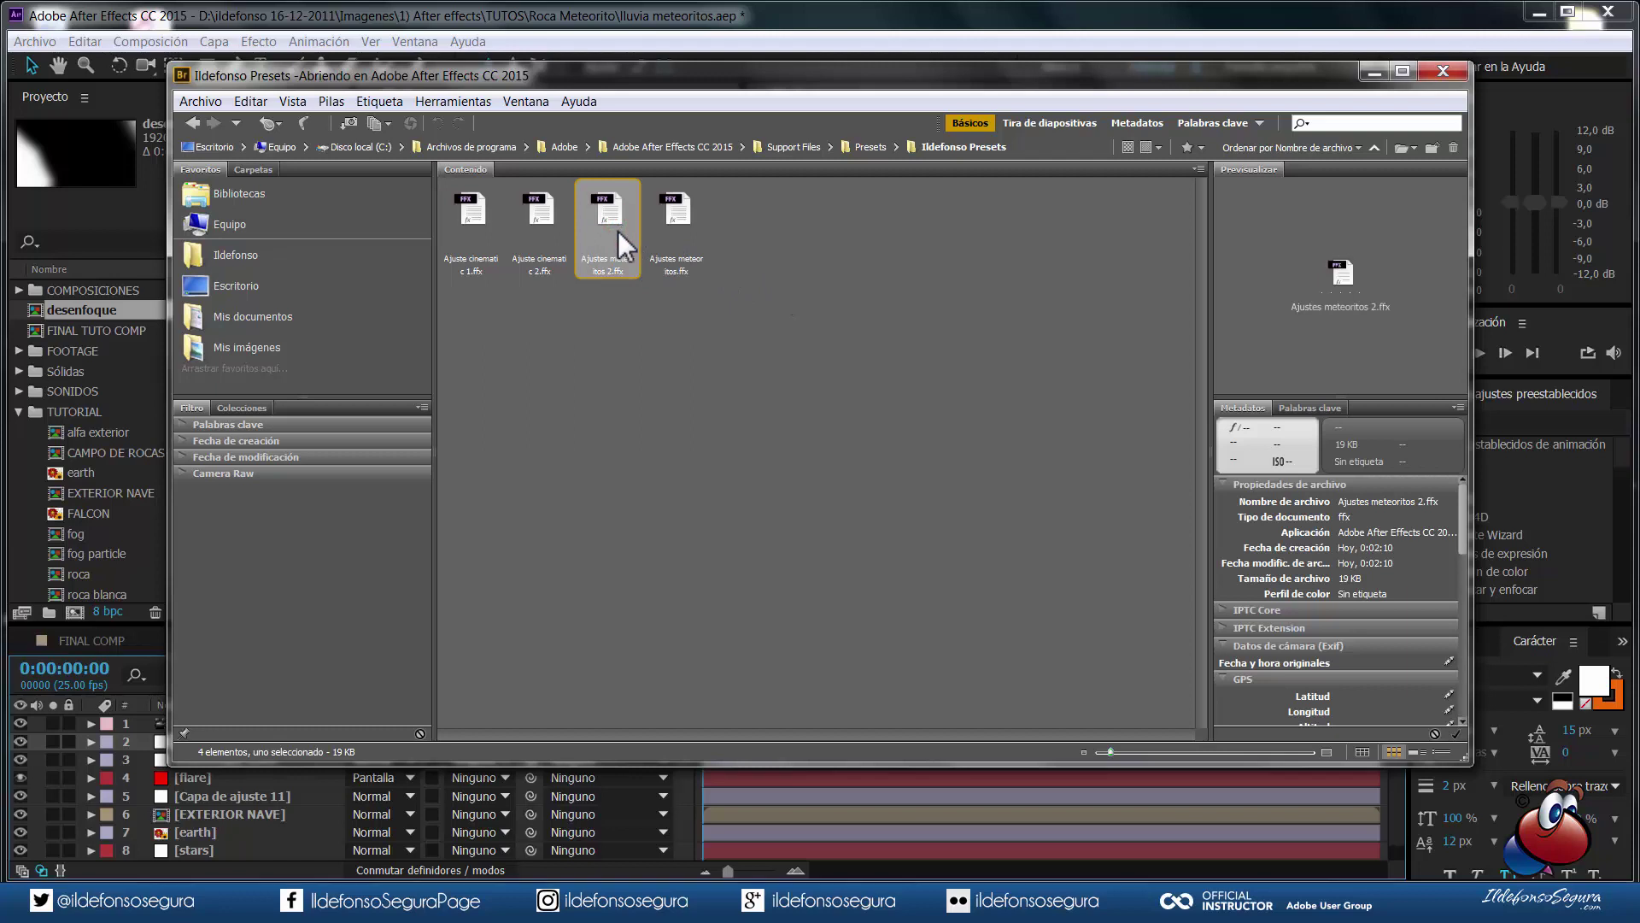
{"action": "left_click", "coordinate": [1367, 75]}
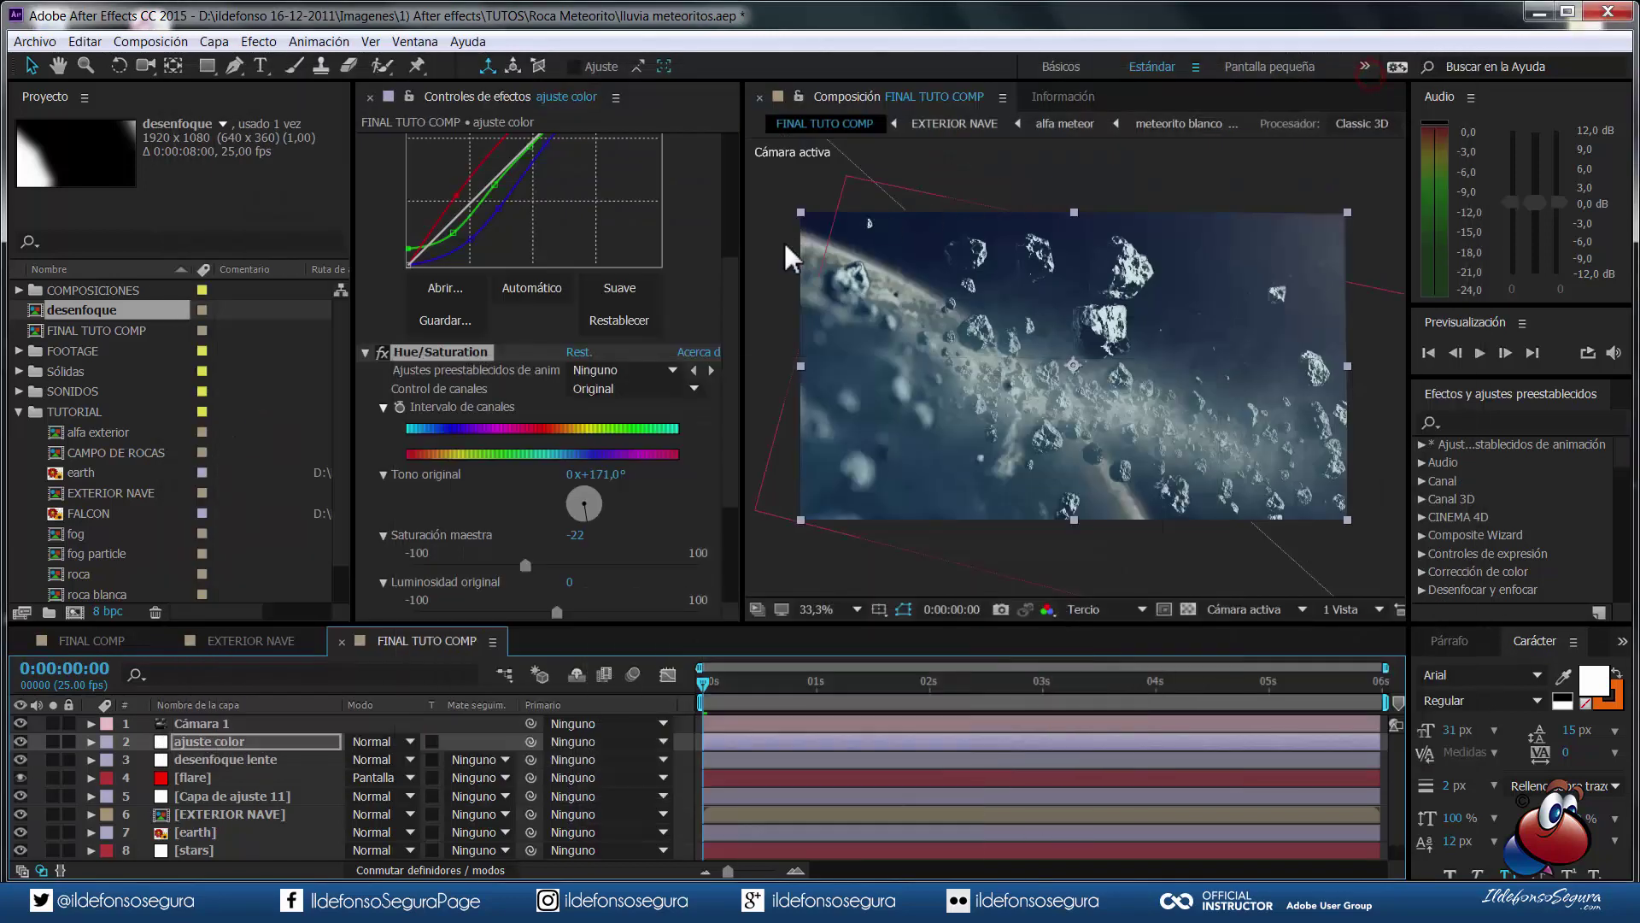
- Collapse ajuste color's Curves, Hue/Saturation and Tritono effects and toggle the layer to compare the grade
{"action": "left_click", "coordinate": [272, 742]}
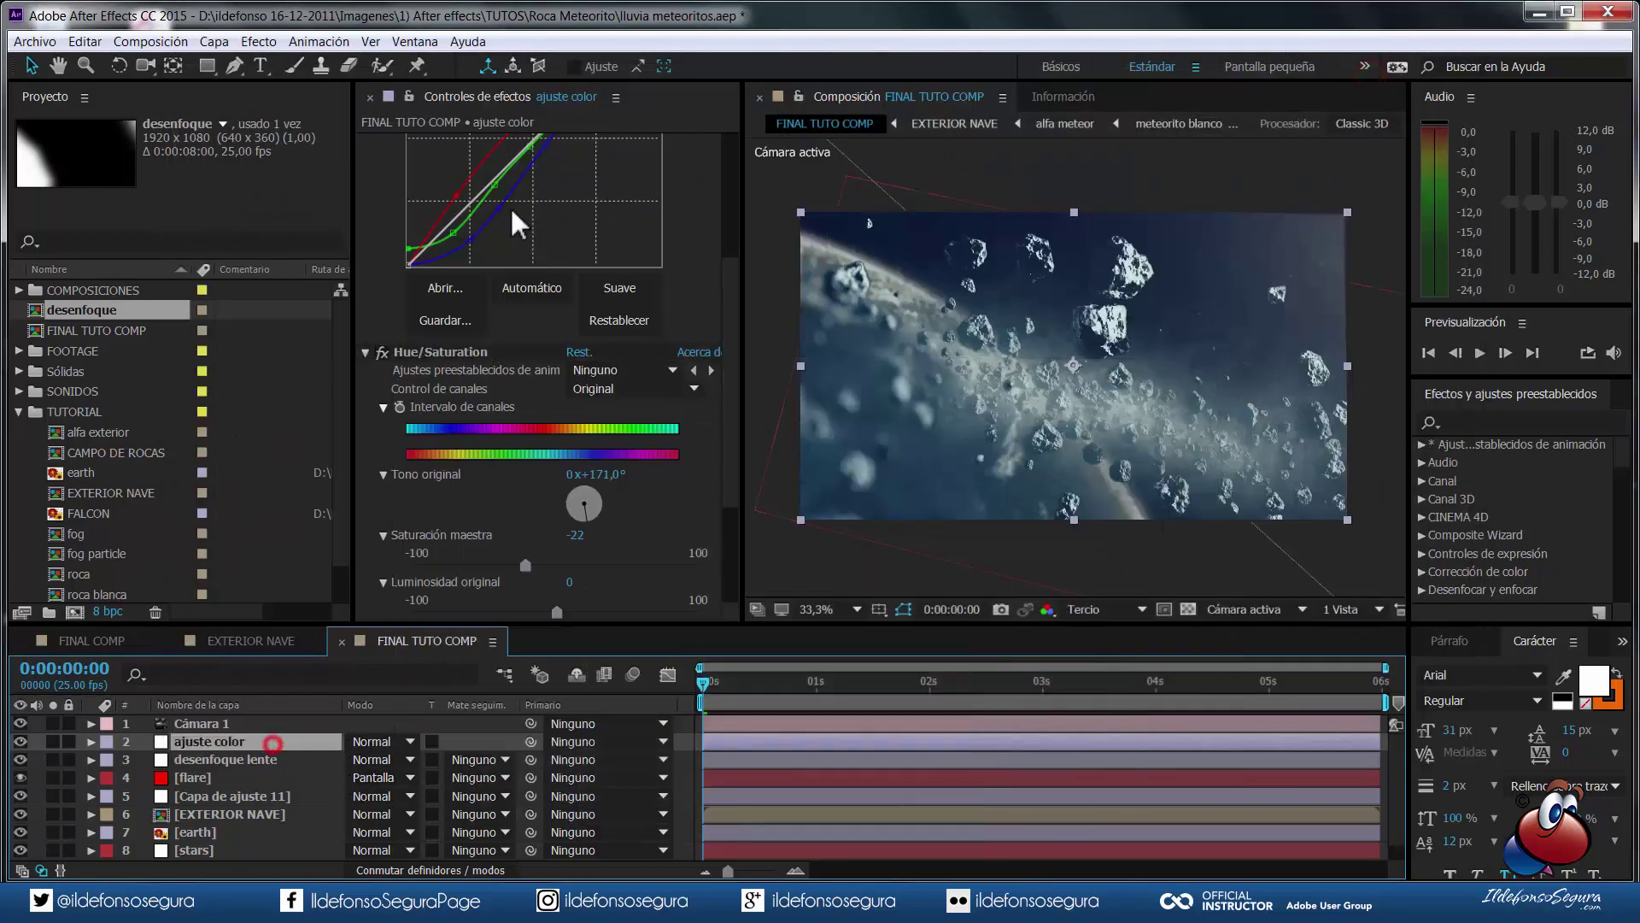
{"action": "scroll", "coordinate": [455, 198], "scroll_direction": "up", "scroll_amount": 5}
{"action": "scroll", "coordinate": [460, 215], "scroll_direction": "up", "scroll_amount": 1}
{"action": "left_click", "coordinate": [366, 142]}
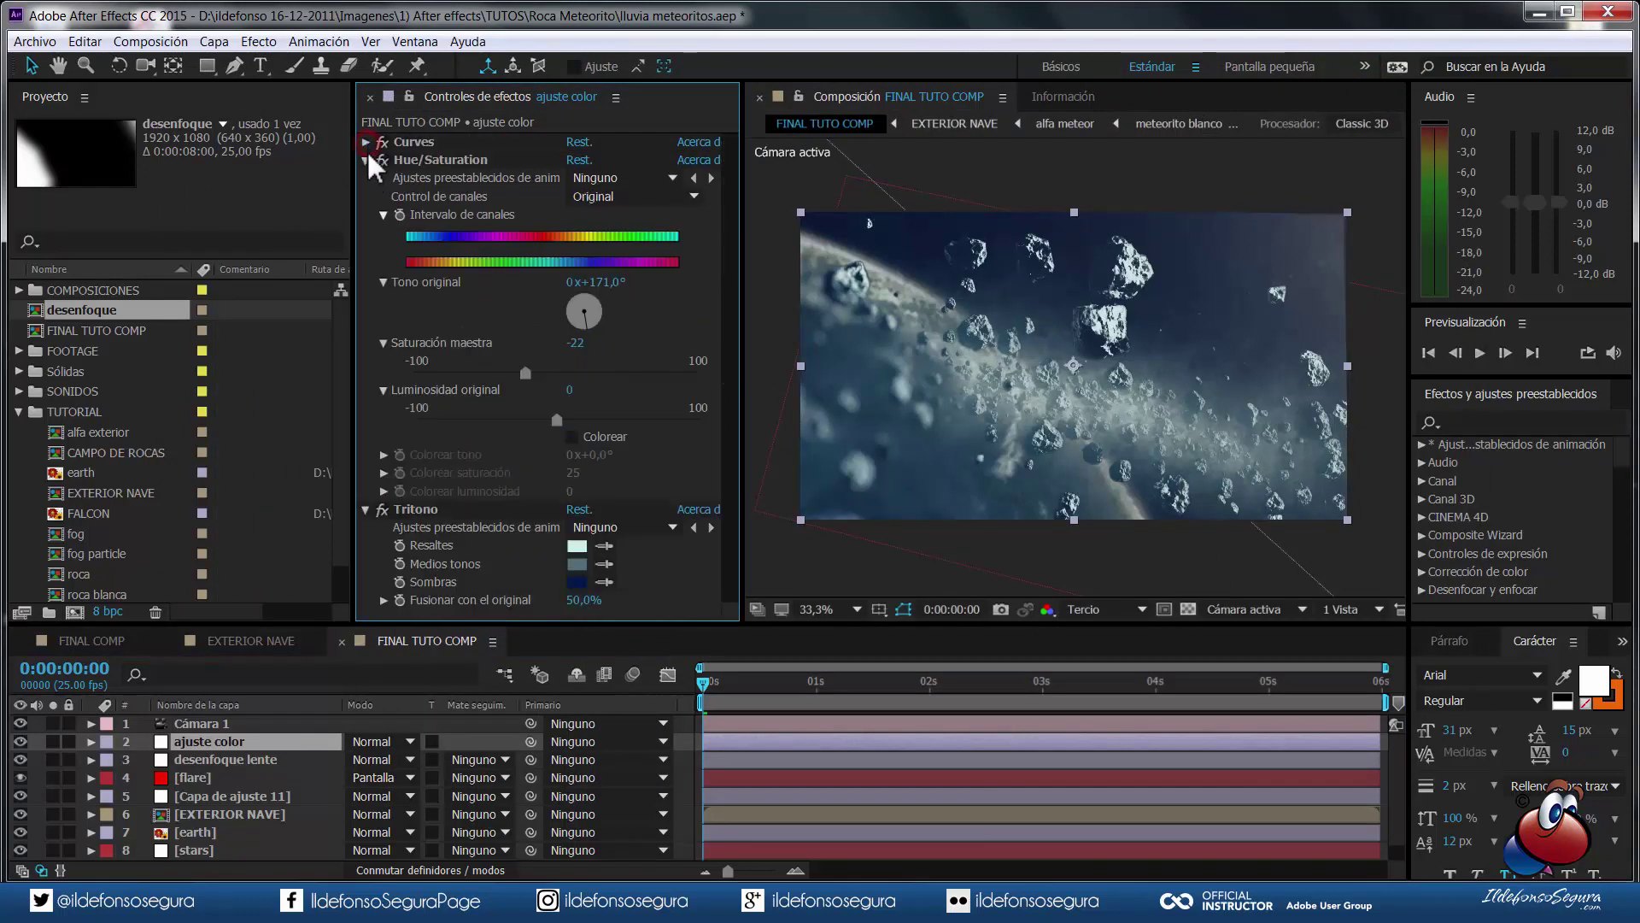
{"action": "left_click", "coordinate": [367, 160]}
{"action": "left_click", "coordinate": [366, 177]}
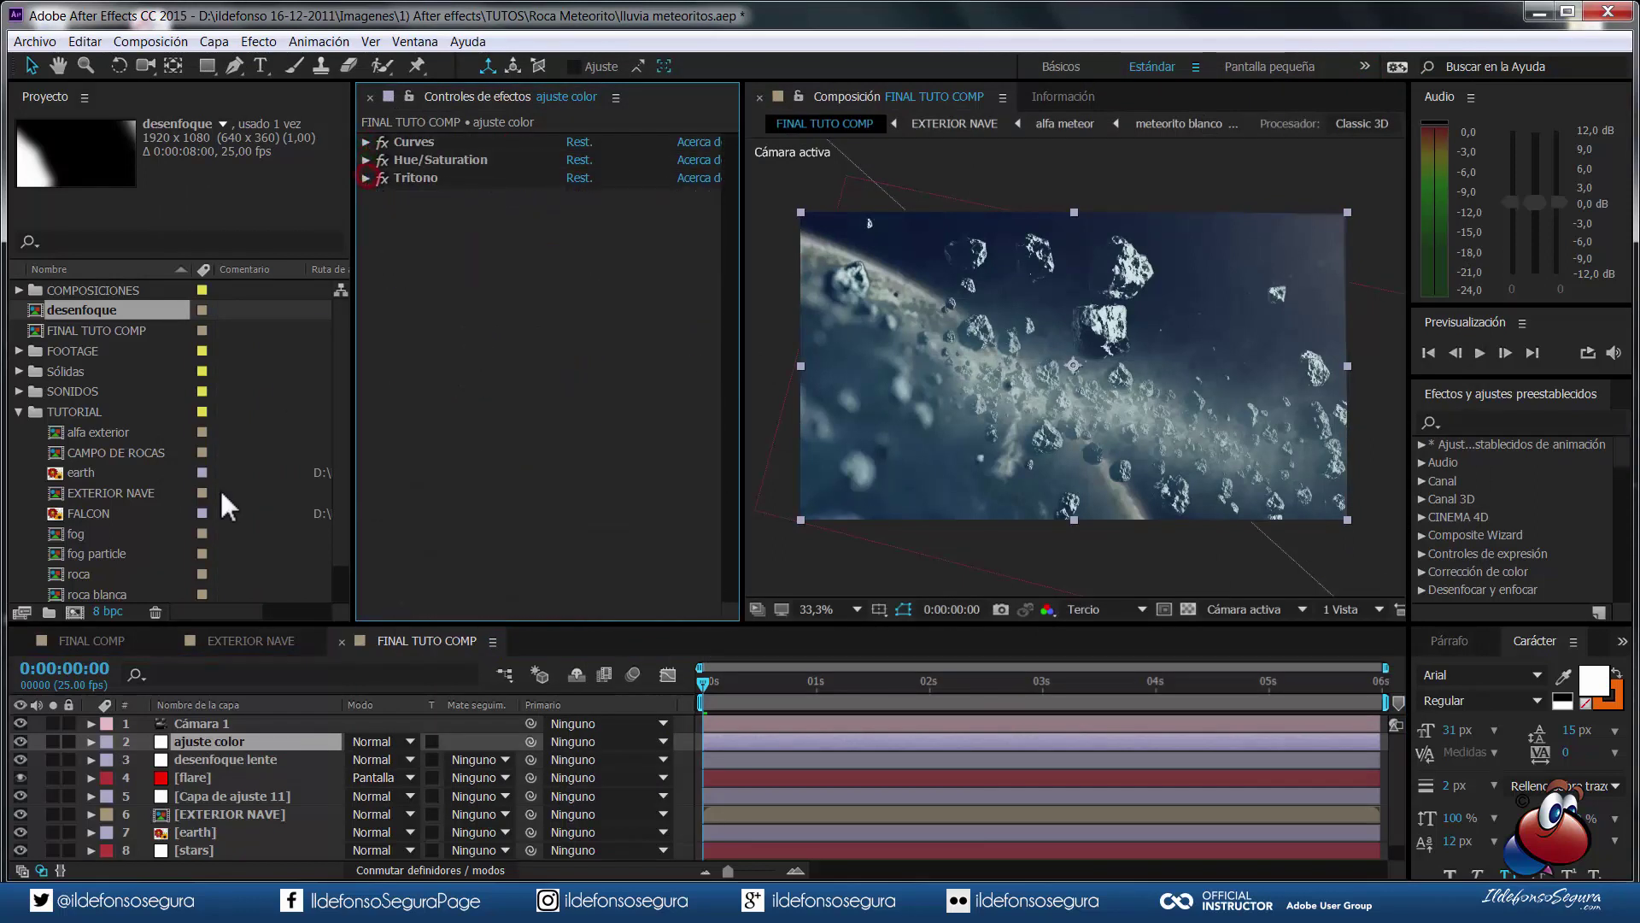
{"action": "left_click", "coordinate": [19, 742]}
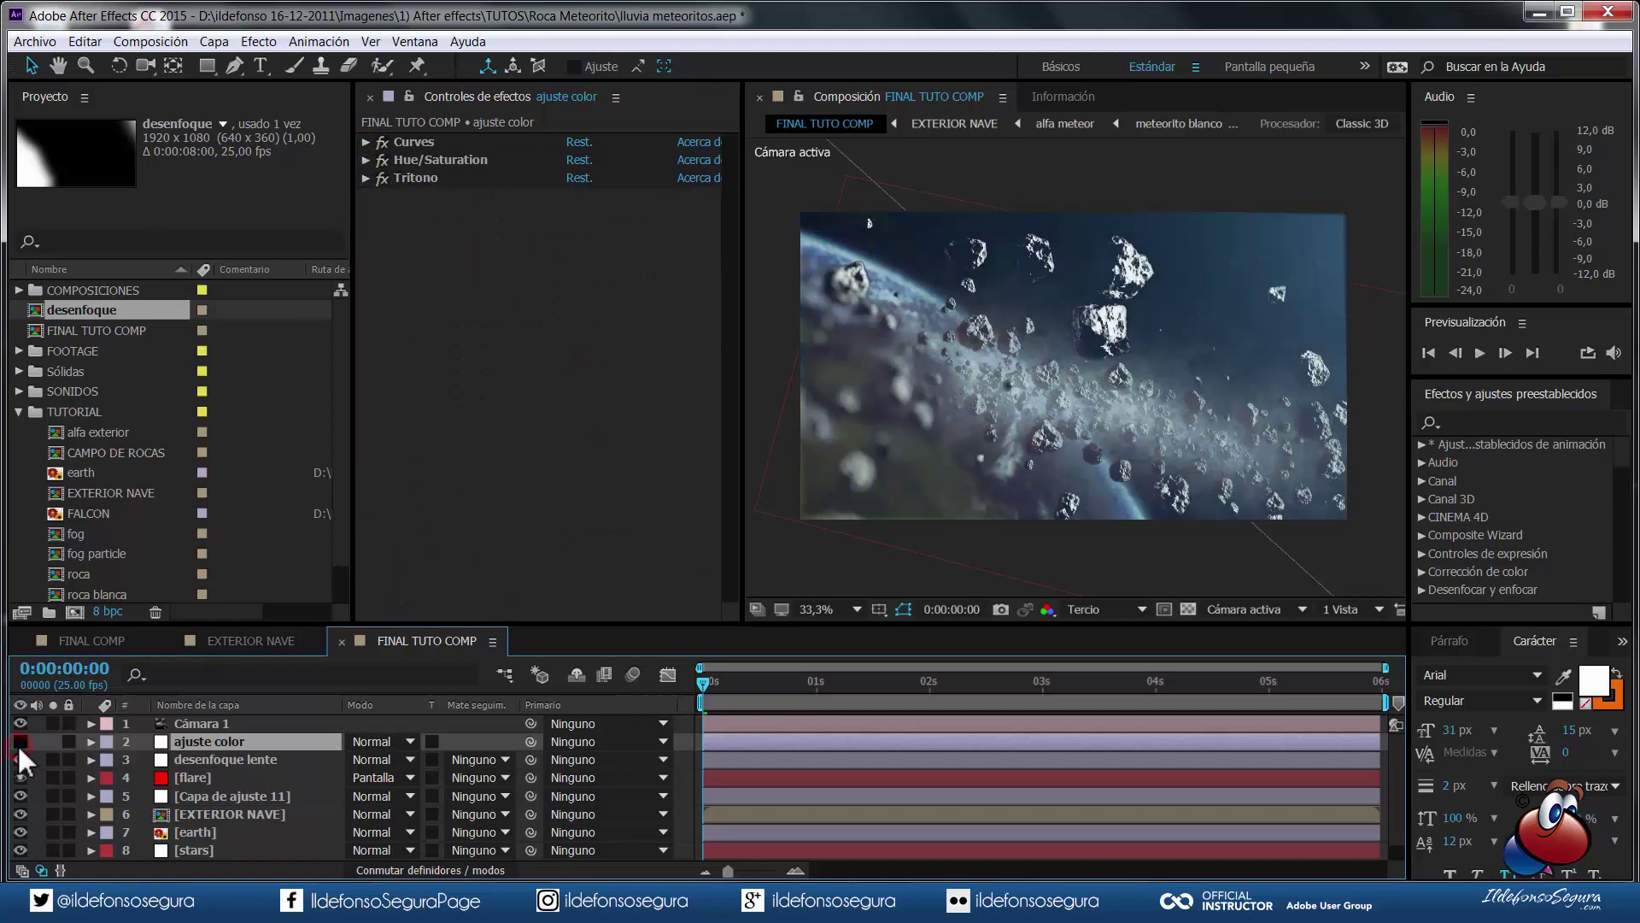
- Set ajuste color's opacity to 45%
{"action": "key", "text": "t"}
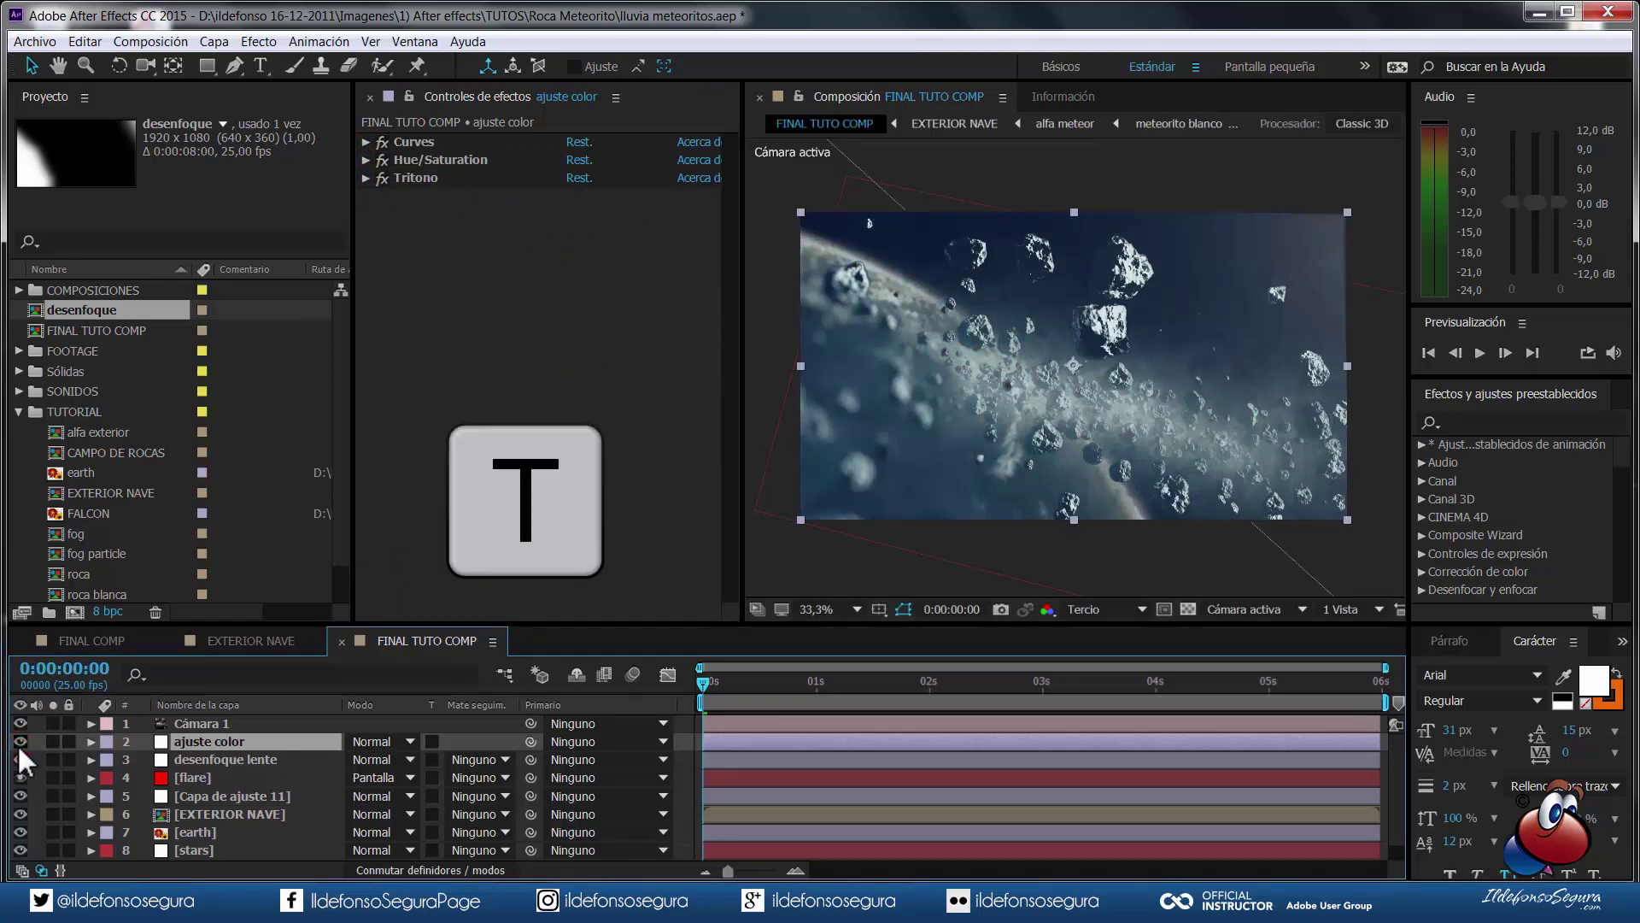
{"action": "left_click", "coordinate": [364, 760]}
{"action": "type", "text": "45"}
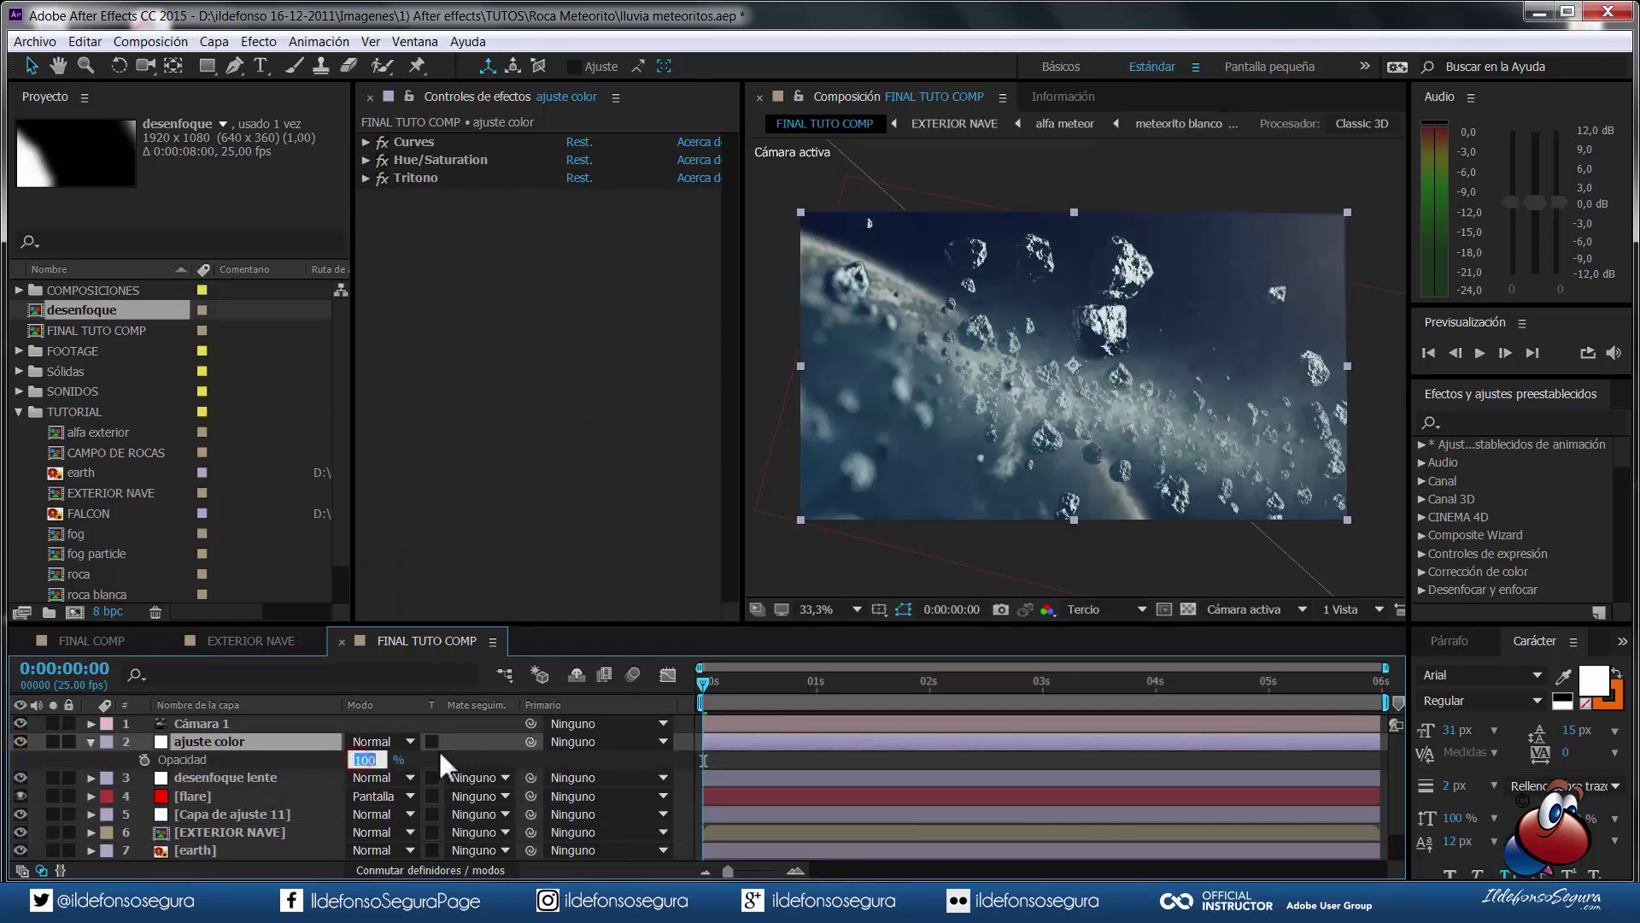
{"action": "key", "text": "Return"}
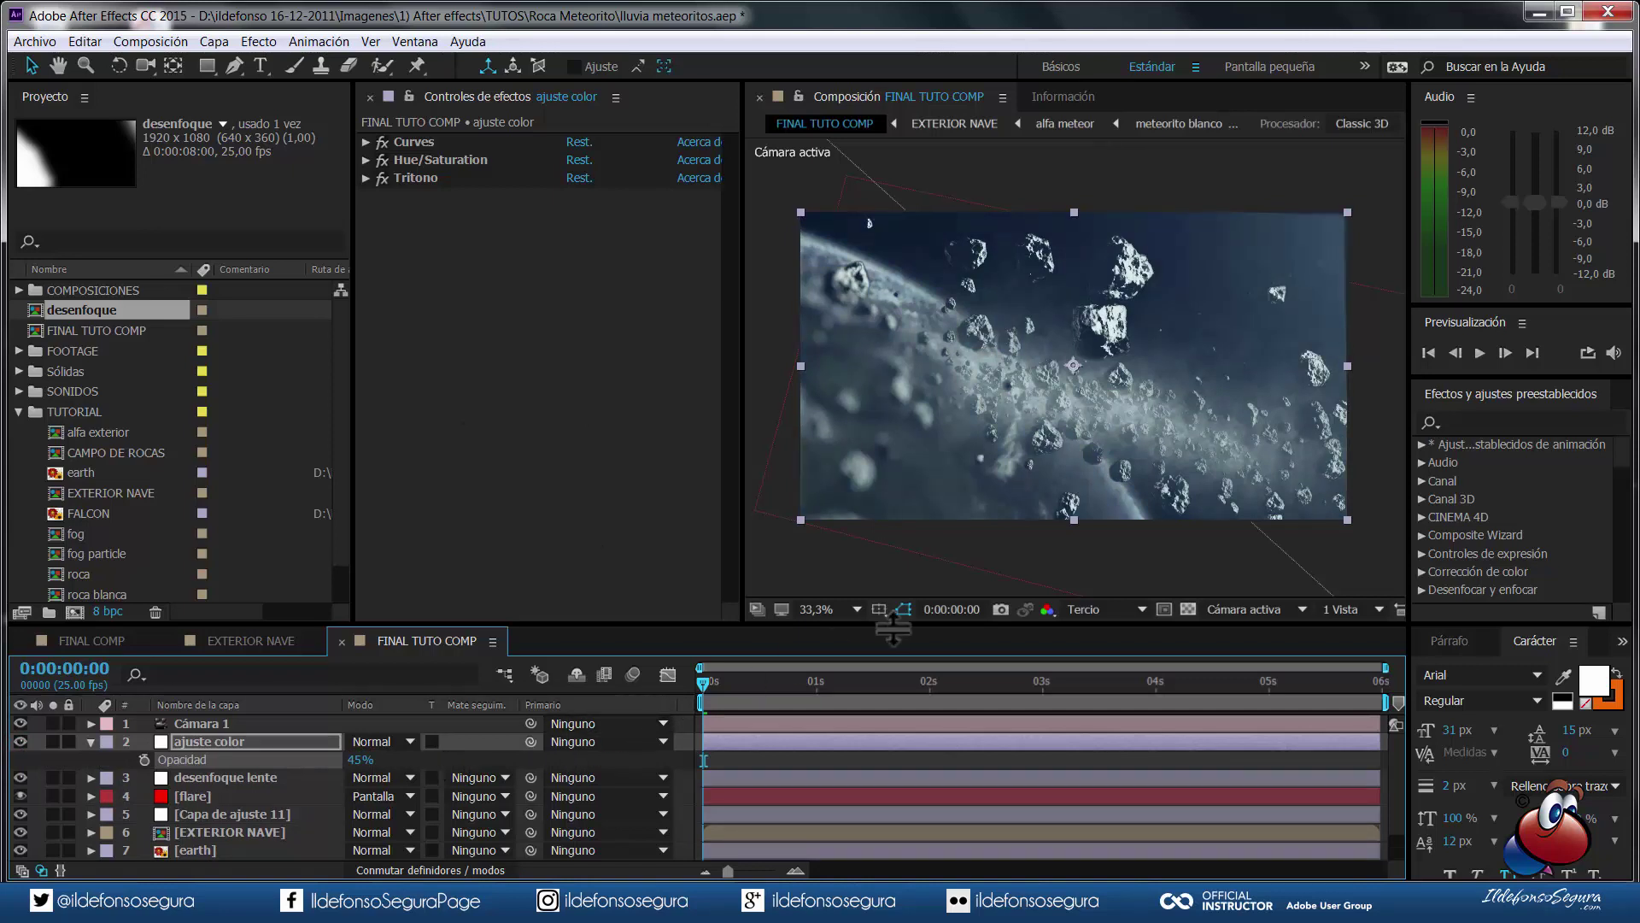
{"action": "left_click", "coordinate": [90, 740]}
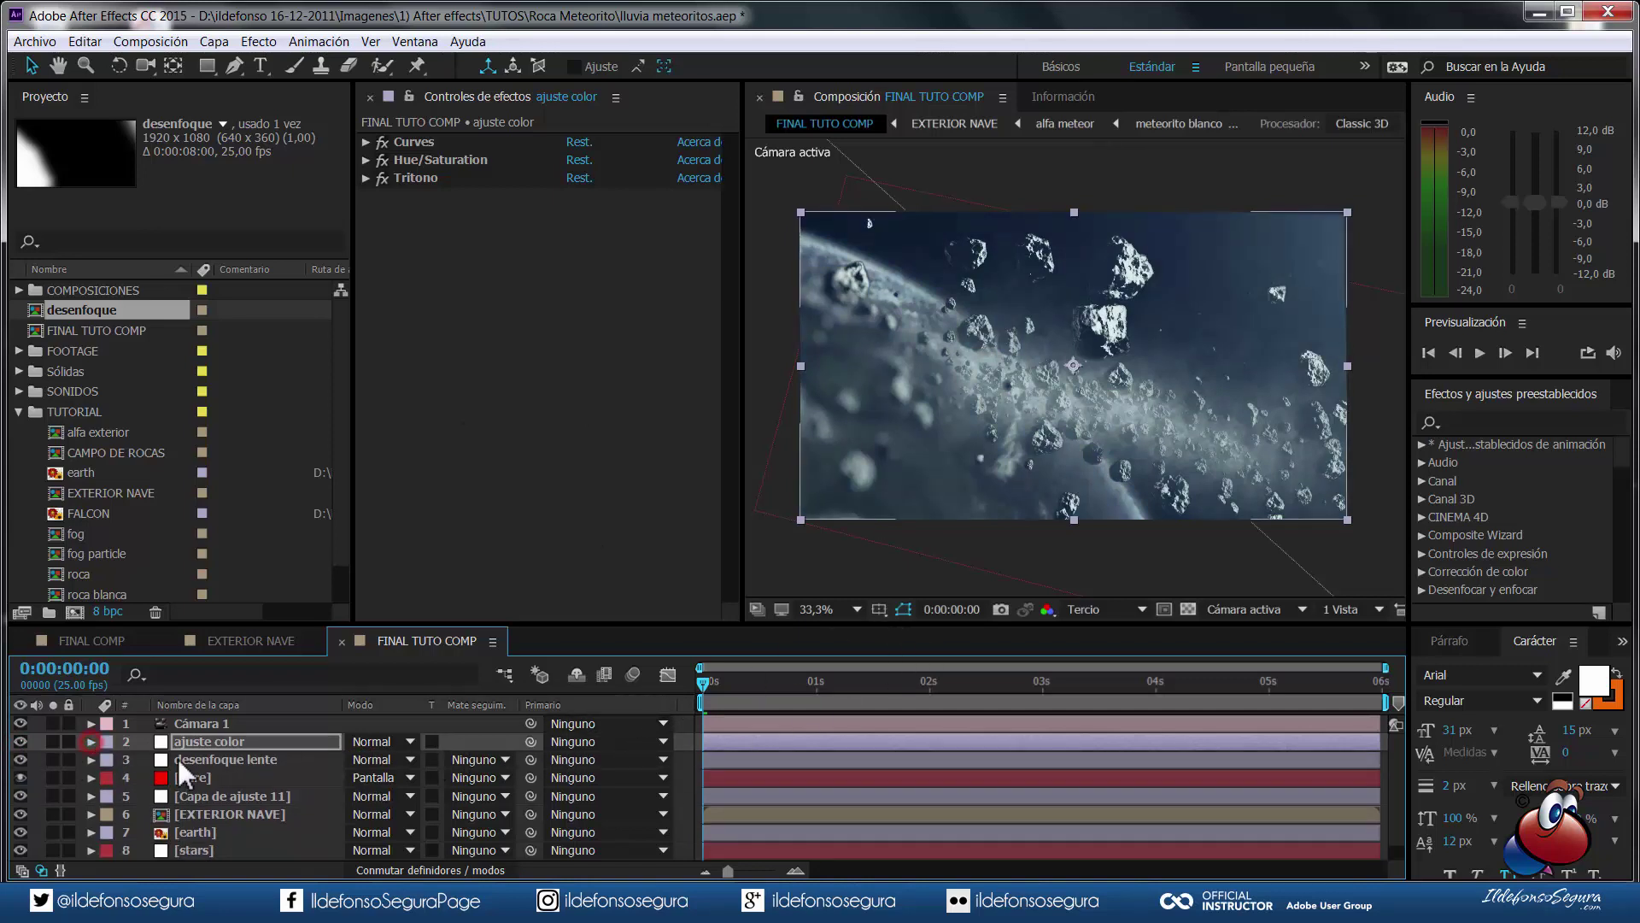
- Rename Capa de ajuste 11 to 'ajuste de color 1' and ajuste color to 'ajuste color 2', kept above flare
{"action": "left_click", "coordinate": [220, 743]}
{"action": "left_click_drag", "start_coordinate": [220, 745], "coordinate": [237, 792]}
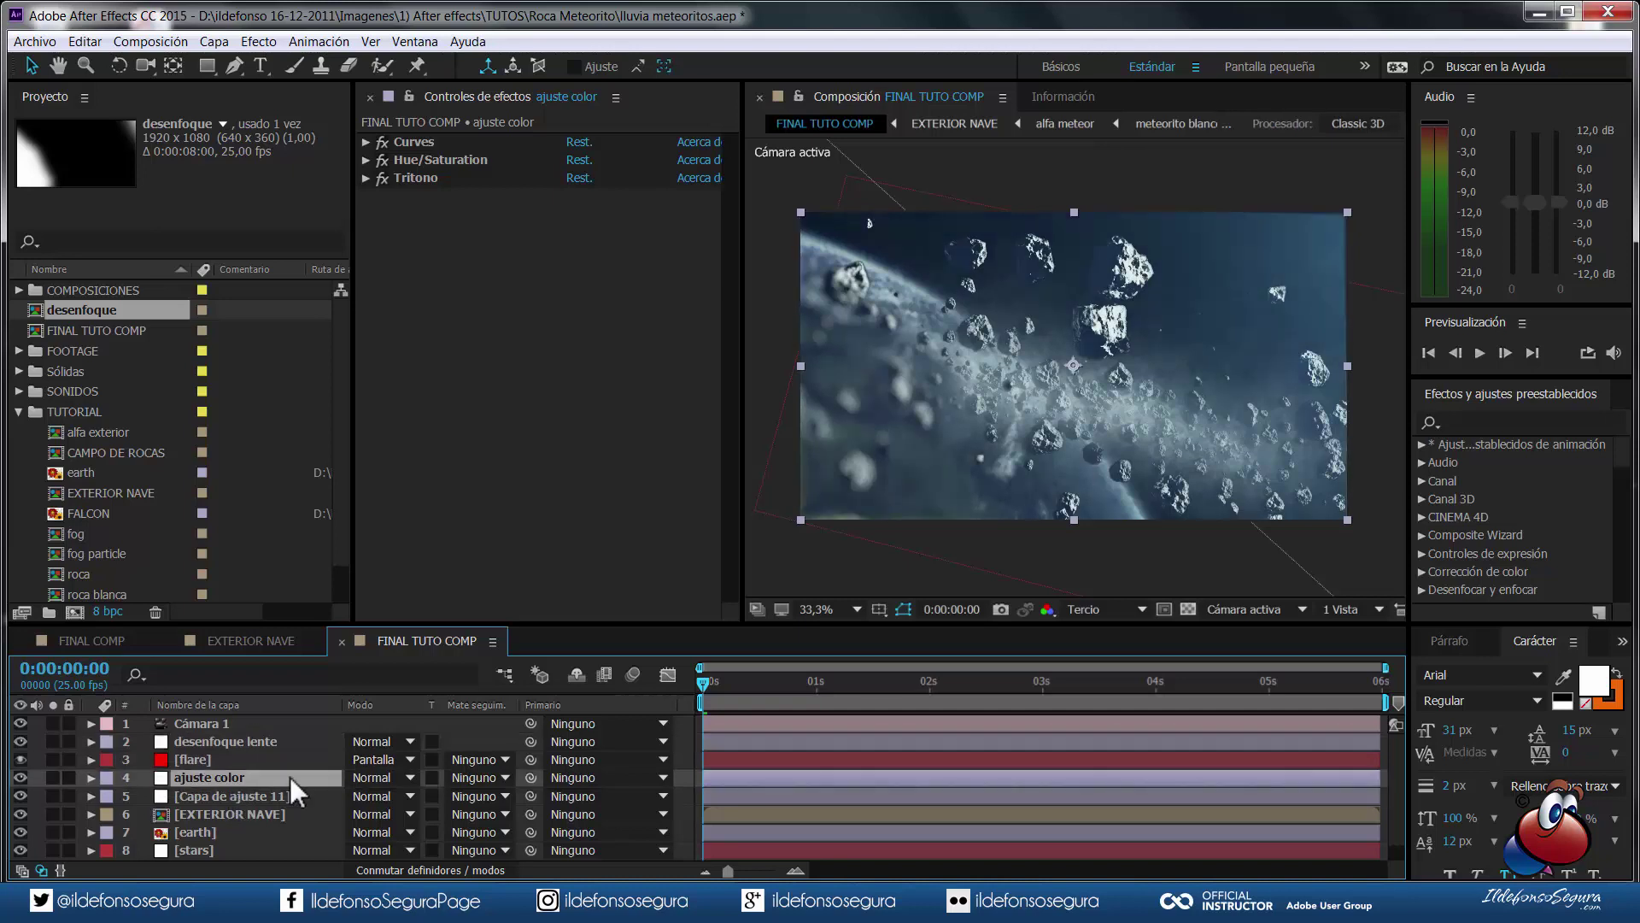
{"action": "left_click", "coordinate": [249, 794]}
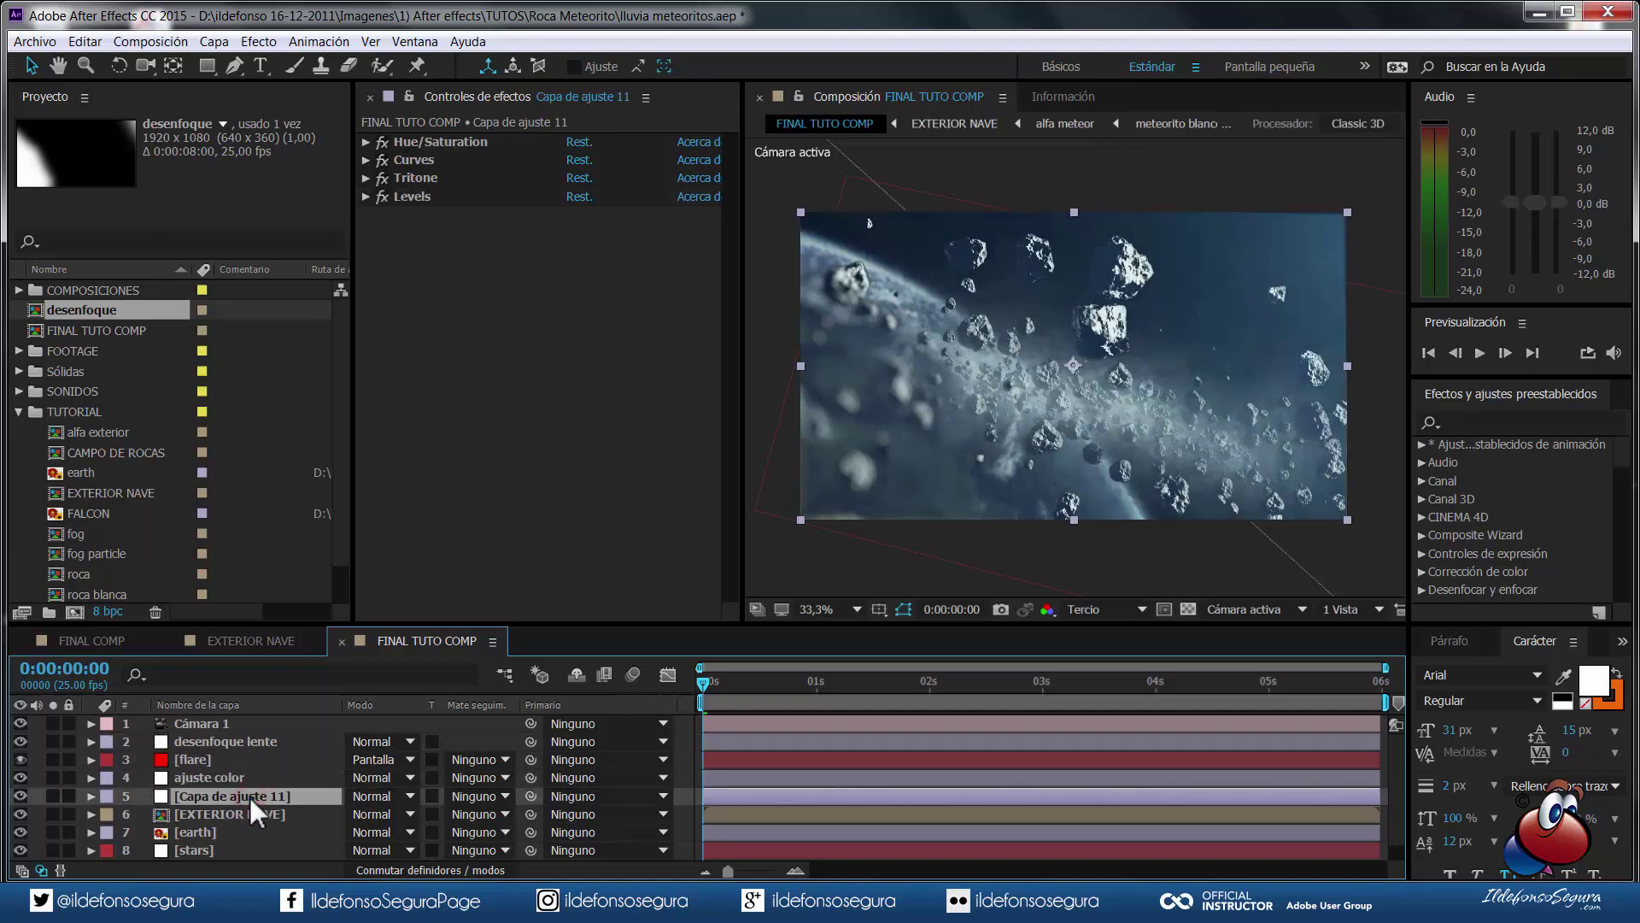
{"action": "key", "text": "Return"}
{"action": "type", "text": "ajuste de color 1"}
{"action": "key", "text": "Return"}
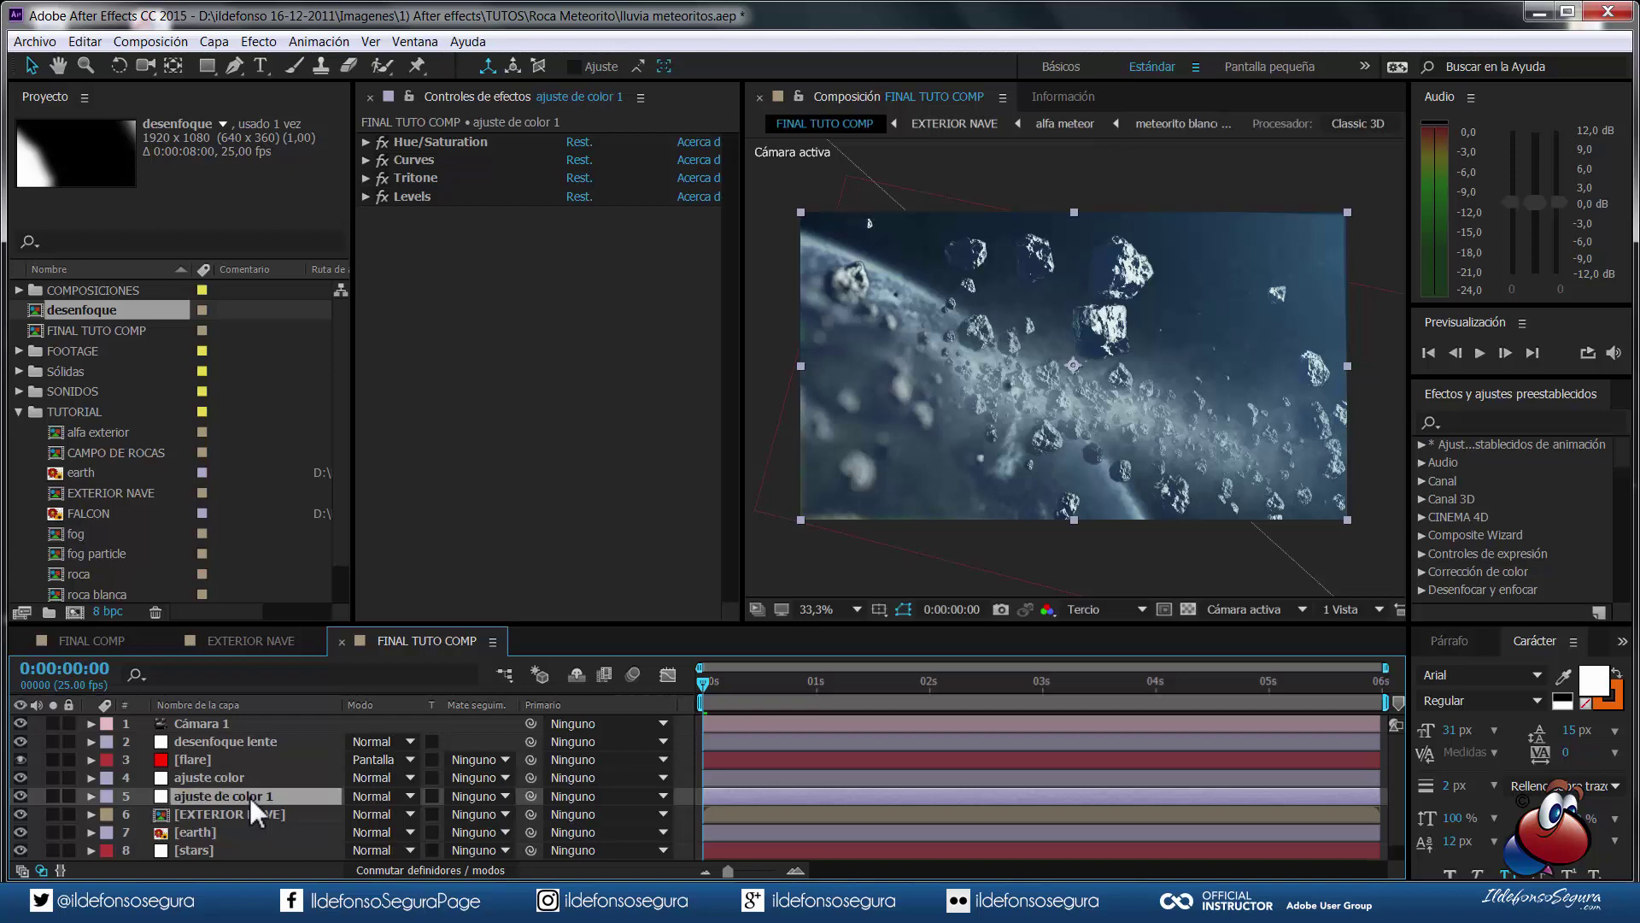
{"action": "left_click", "coordinate": [248, 779]}
{"action": "key", "text": "Return"}
{"action": "key", "text": "End"}
{"action": "type", "text": "2"}
{"action": "key", "text": "Return"}
{"action": "left_click_drag", "start_coordinate": [250, 779], "coordinate": [264, 751]}
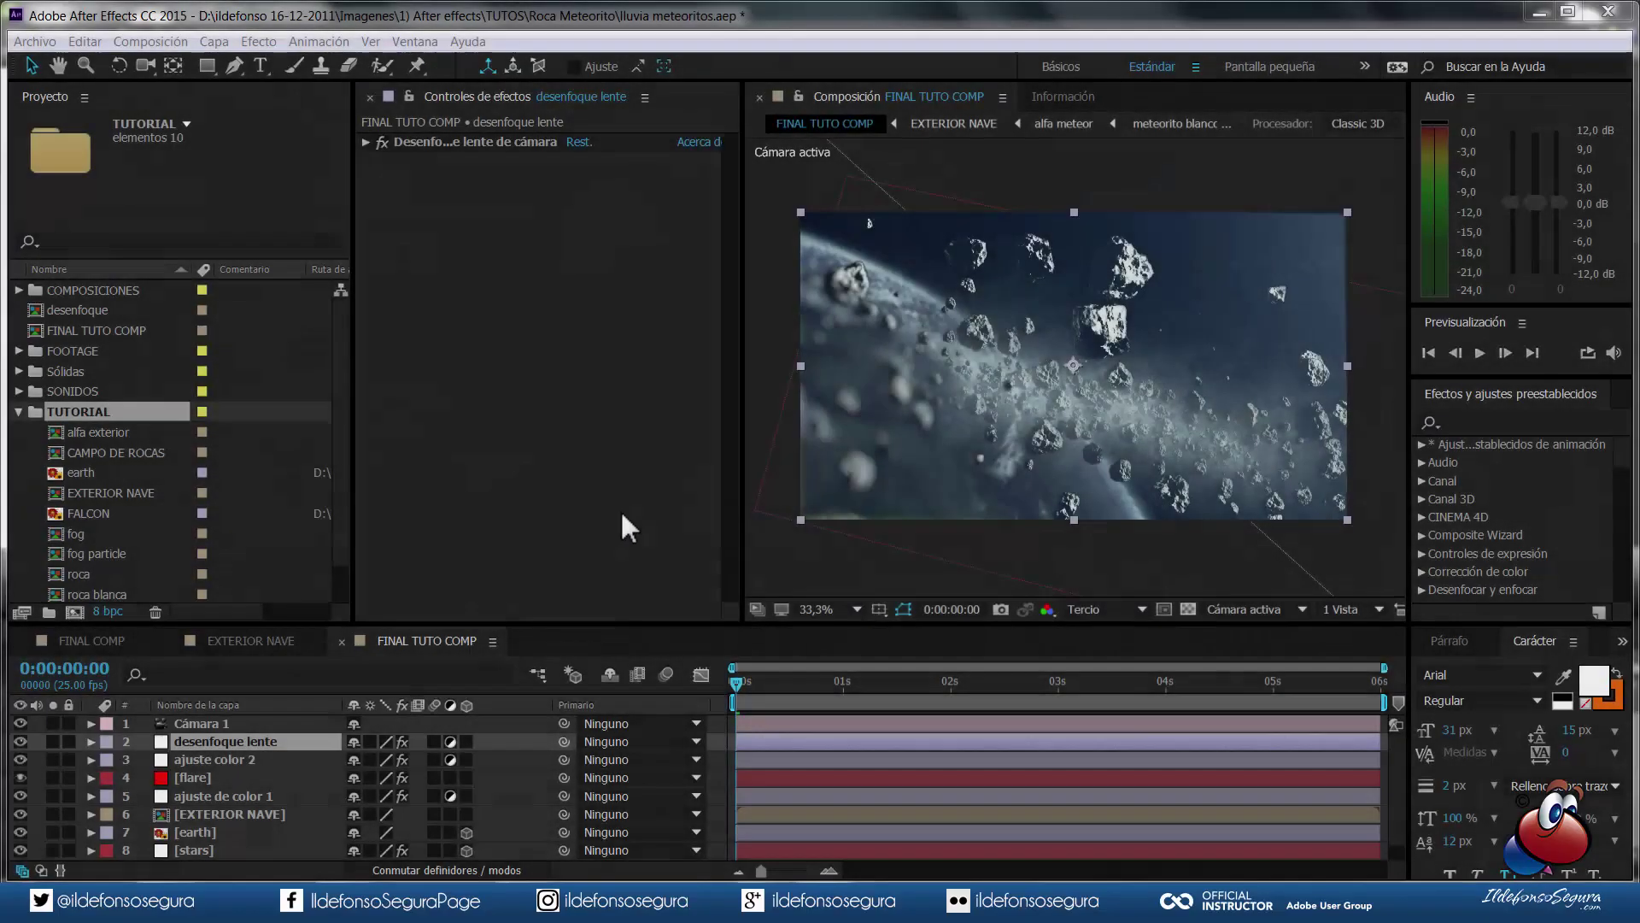
- Add the FALCON cockpit image to the comp, scale it to 150% and enable its 3D switch
{"action": "left_click", "coordinate": [85, 512]}
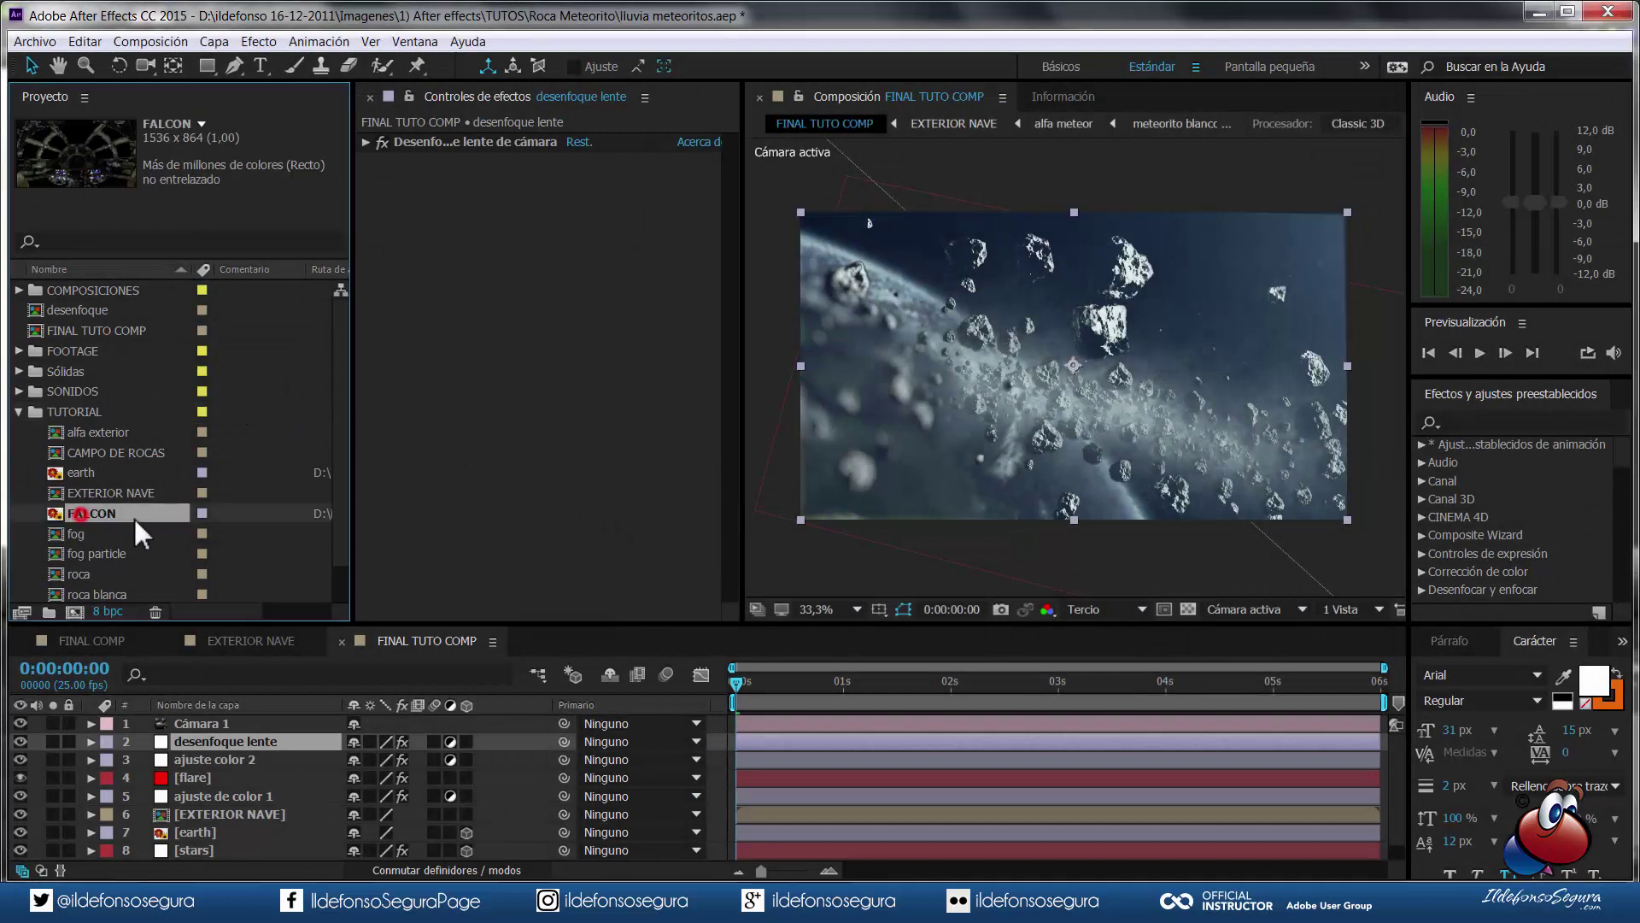
{"action": "left_click_drag", "start_coordinate": [94, 511], "coordinate": [188, 735]}
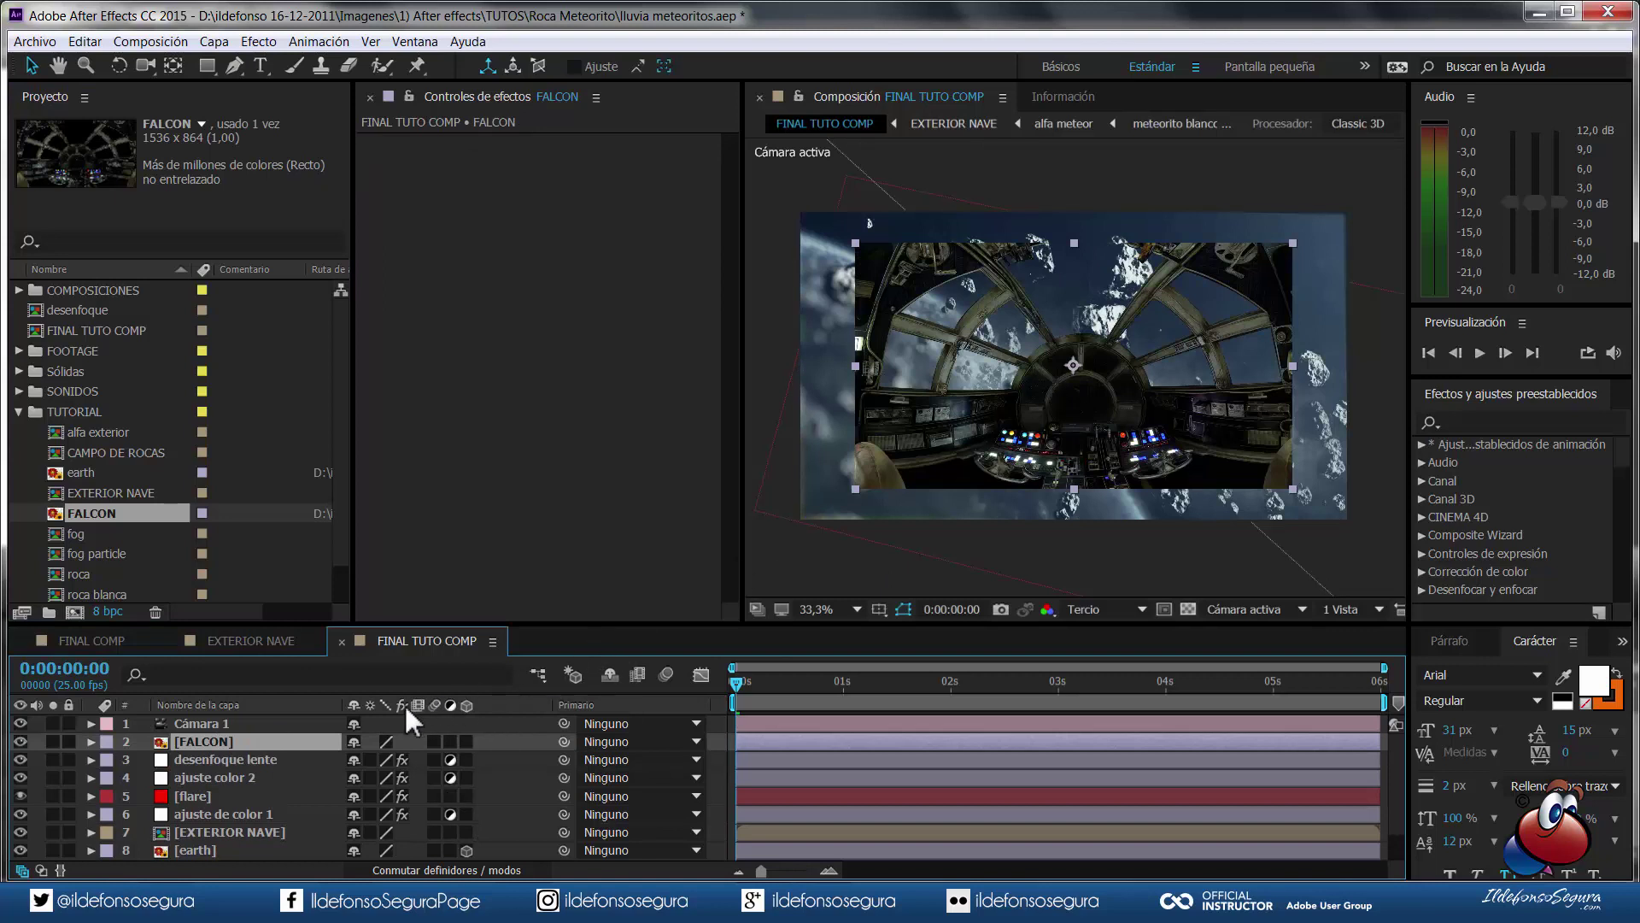
{"action": "key", "text": "s"}
{"action": "left_click", "coordinate": [382, 760]}
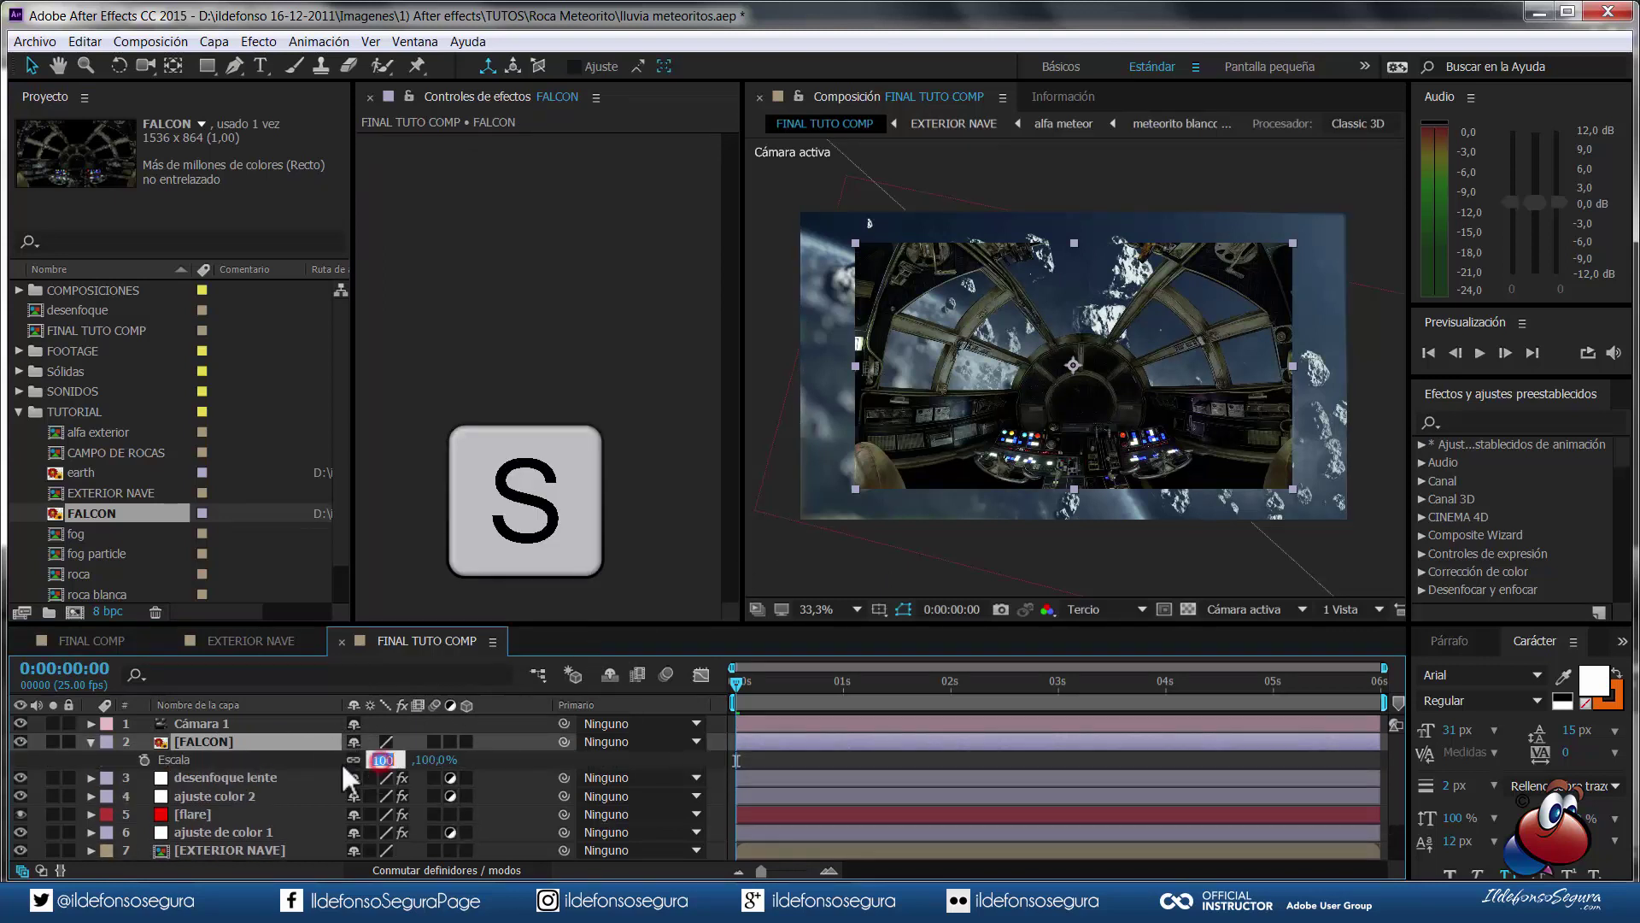
{"action": "type", "text": "150"}
{"action": "key", "text": "Return"}
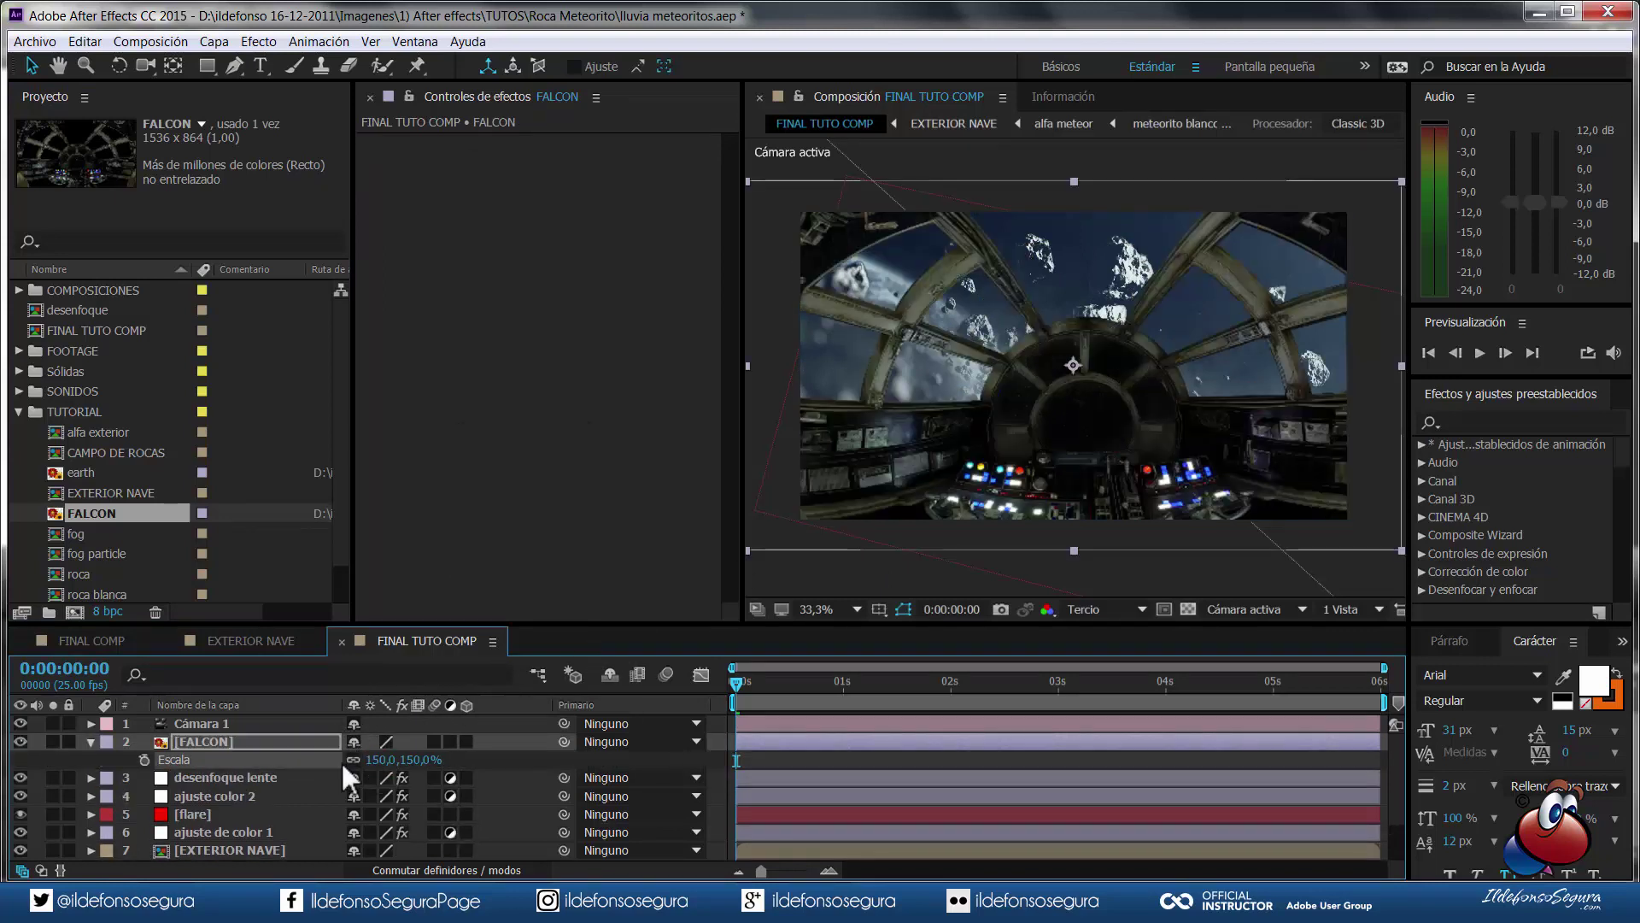
{"action": "left_click", "coordinate": [466, 742]}
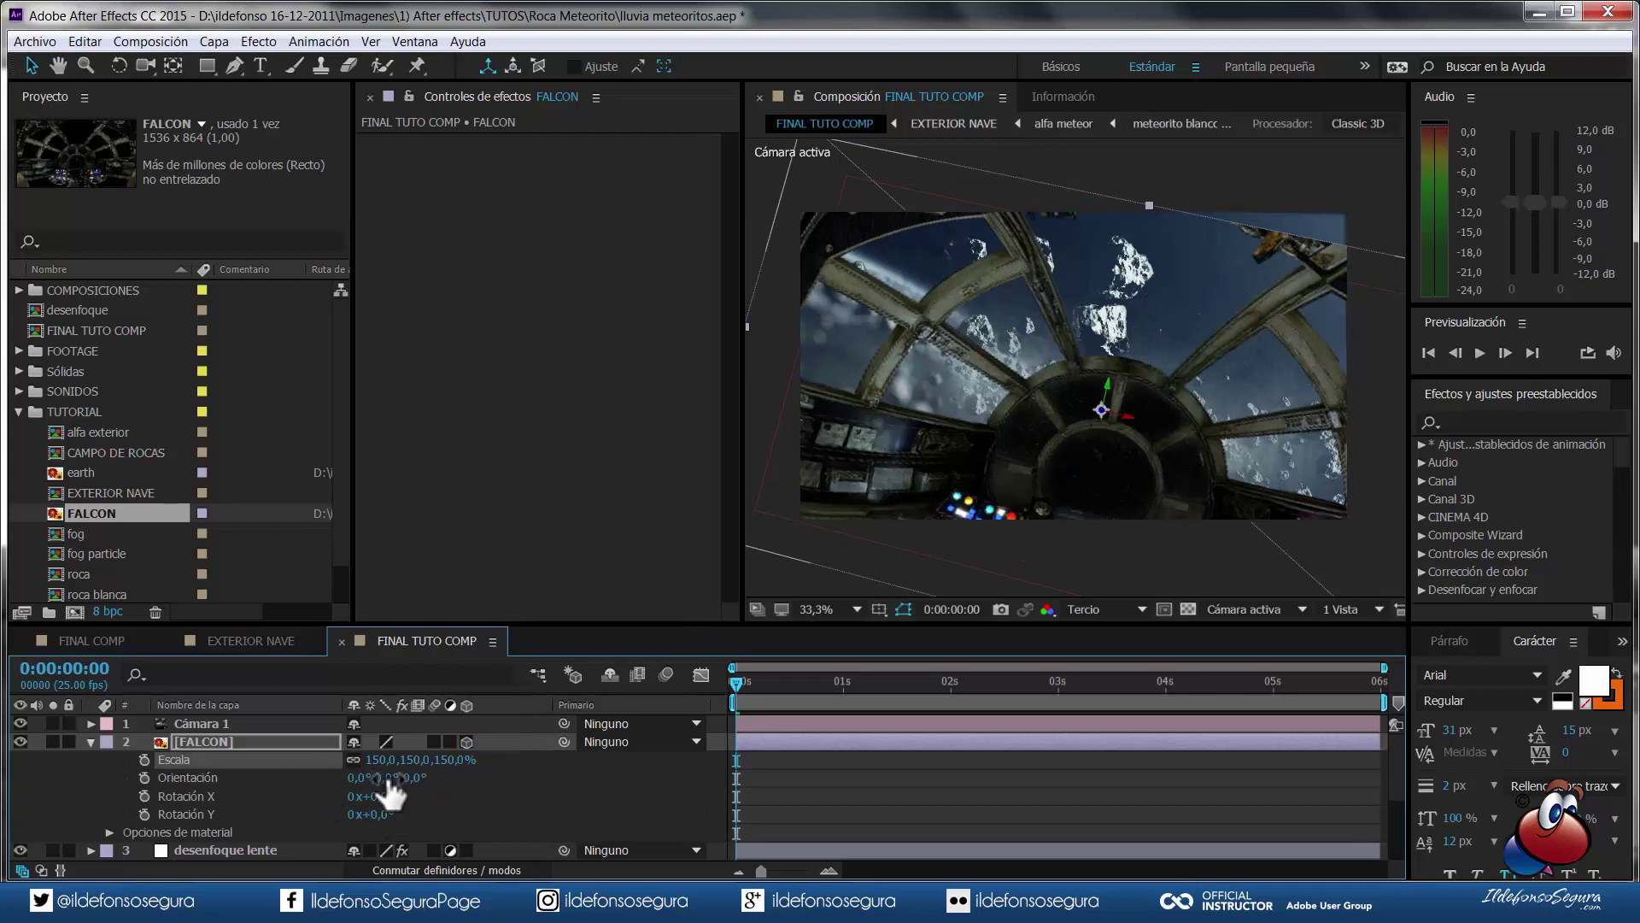
{"action": "key", "text": "p"}
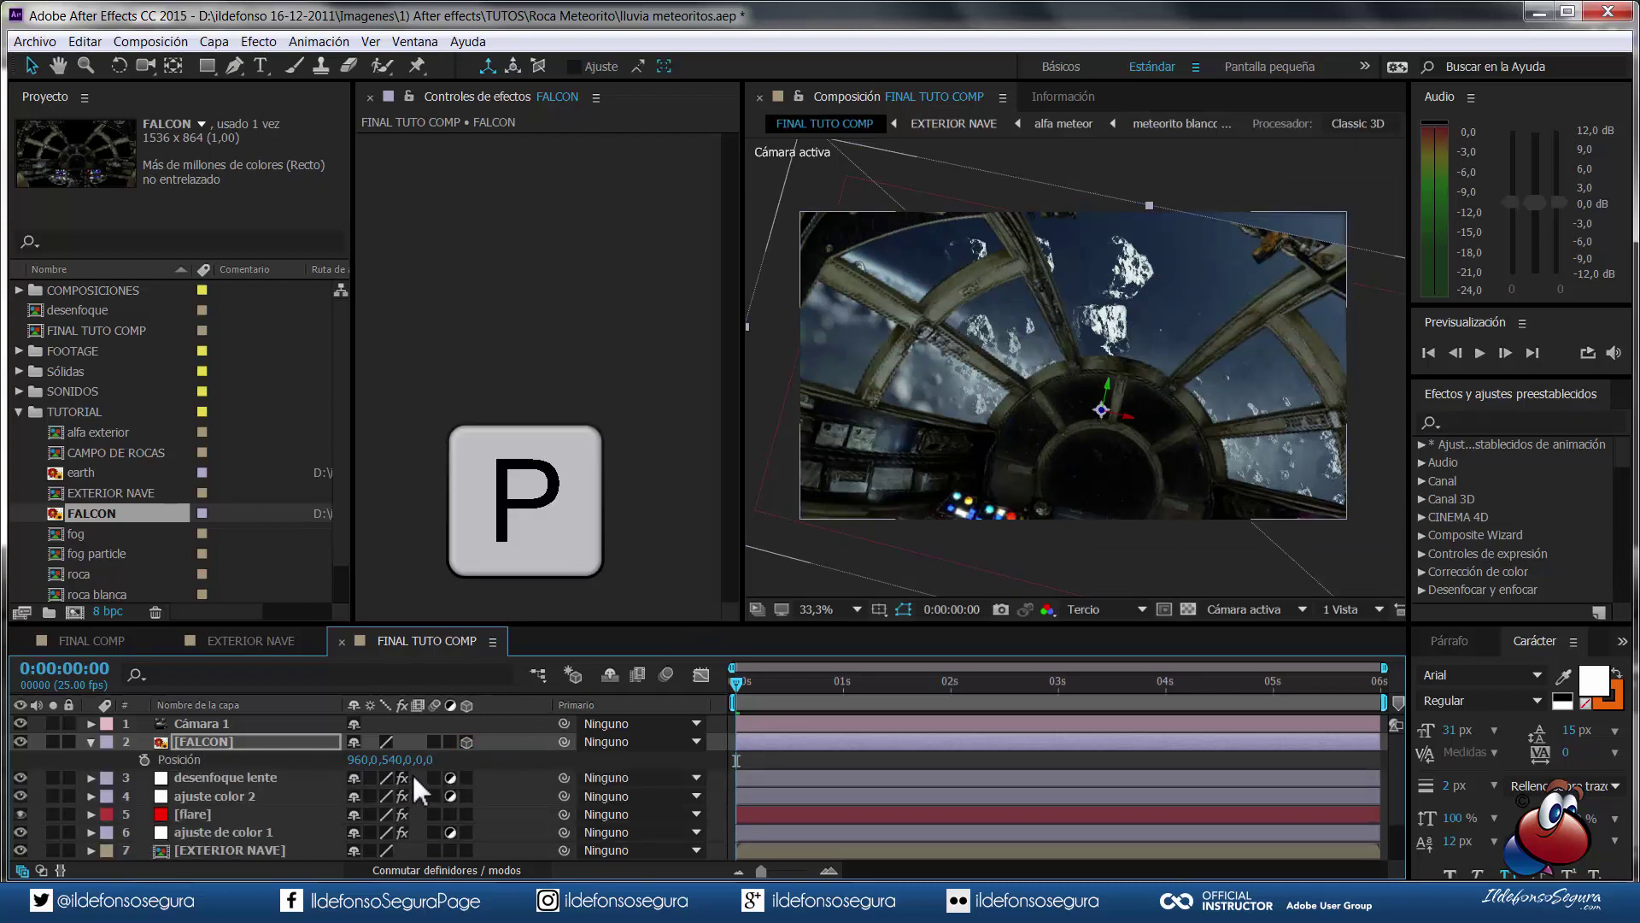
- Keyframe FALCON's position, sliding Y from 733.5 at 0 s to 822.5 at 0:00:02:19
{"action": "left_click_drag", "start_coordinate": [427, 760], "coordinate": [384, 755]}
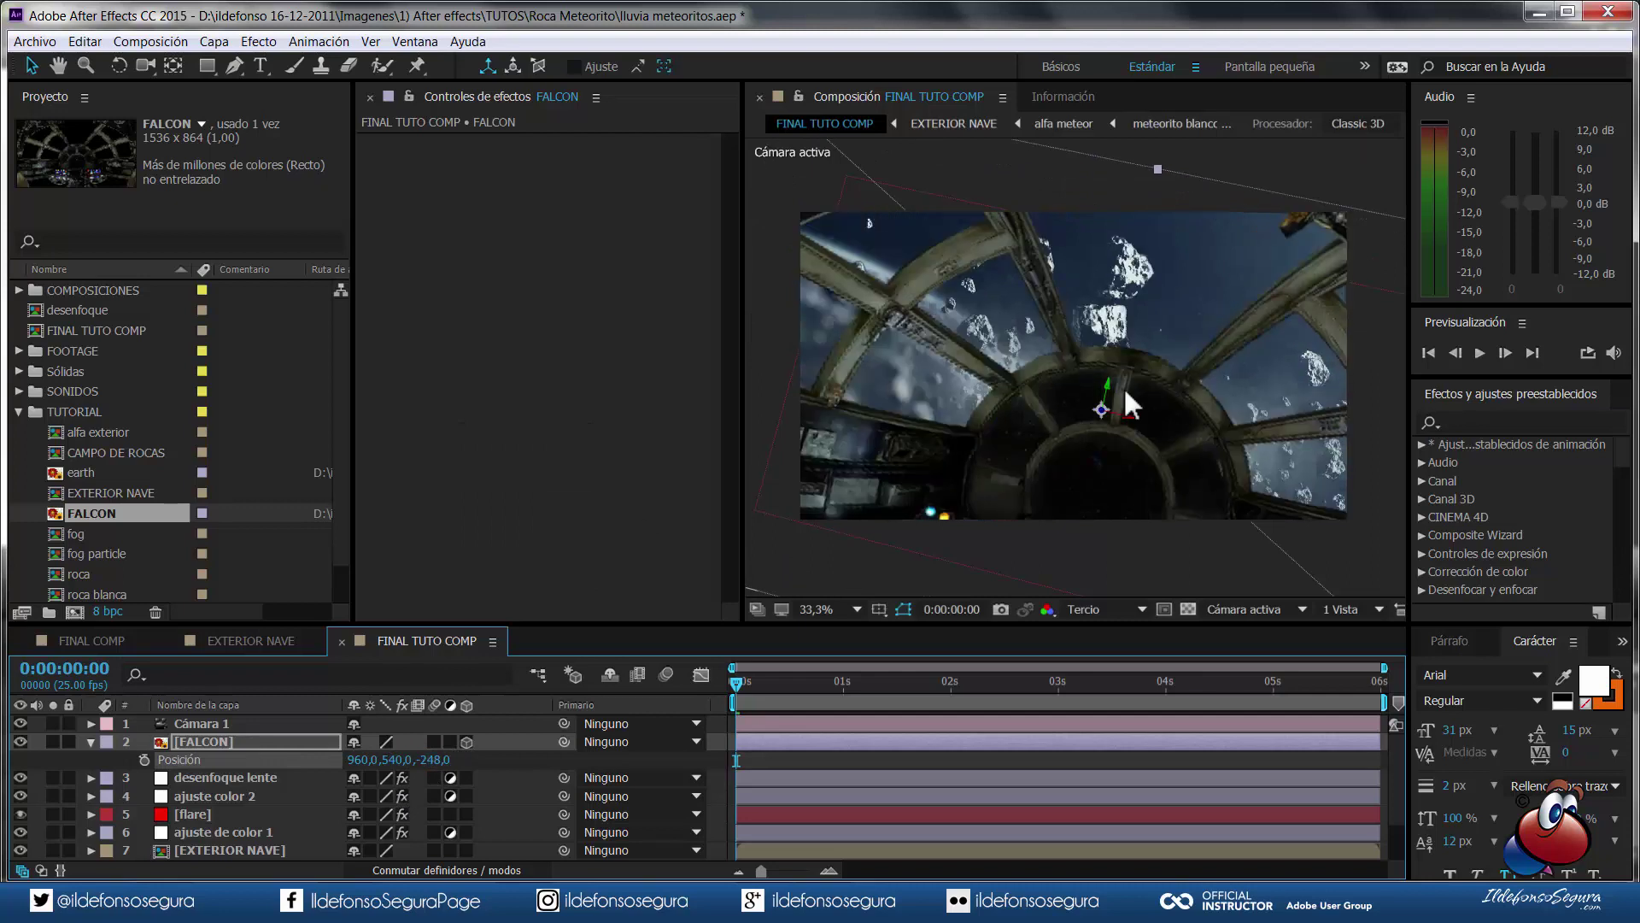
{"action": "left_click_drag", "start_coordinate": [1102, 408], "coordinate": [1090, 452]}
{"action": "left_click_drag", "start_coordinate": [429, 759], "coordinate": [384, 759]}
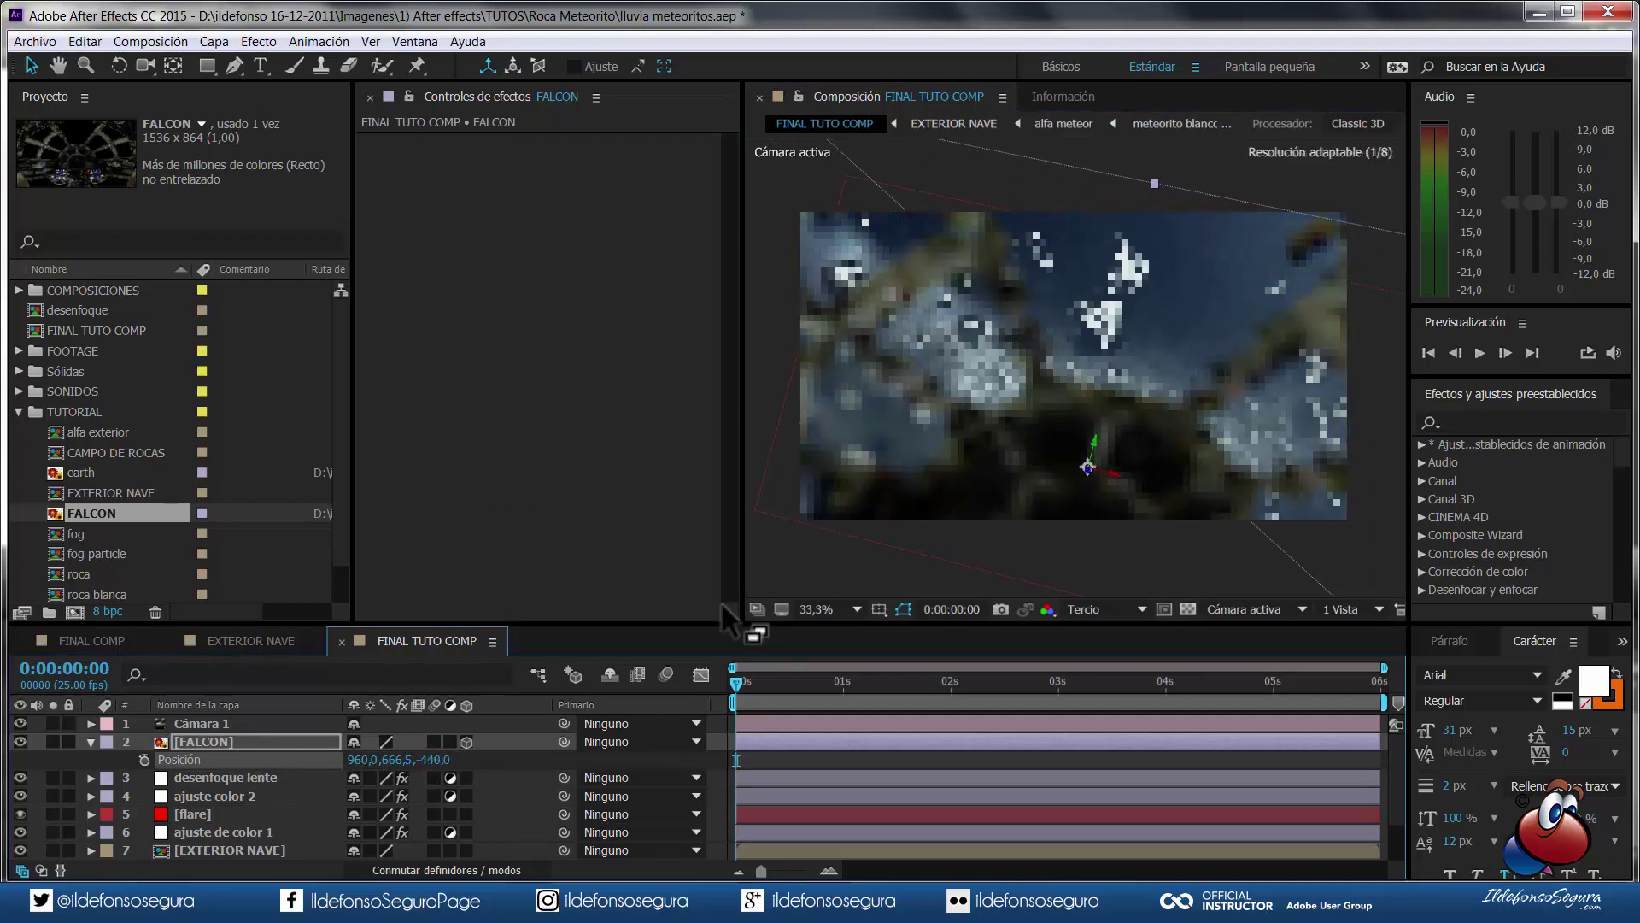
{"action": "left_click_drag", "start_coordinate": [1102, 459], "coordinate": [1095, 491]}
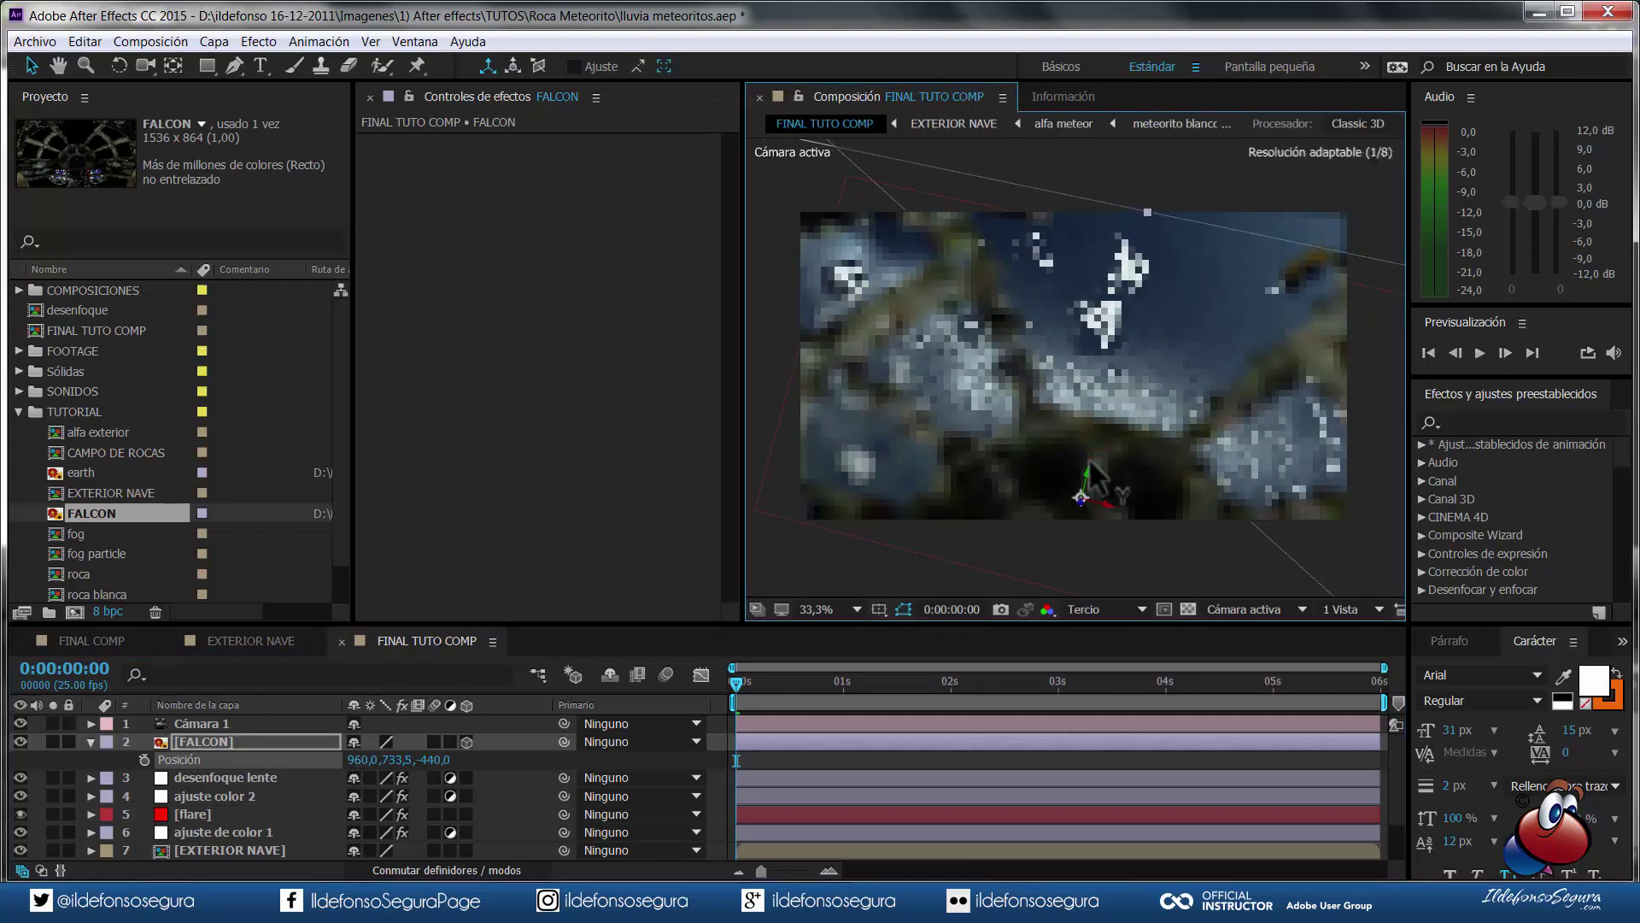
{"action": "left_click", "coordinate": [145, 758]}
{"action": "left_click_drag", "start_coordinate": [736, 683], "coordinate": [1035, 672]}
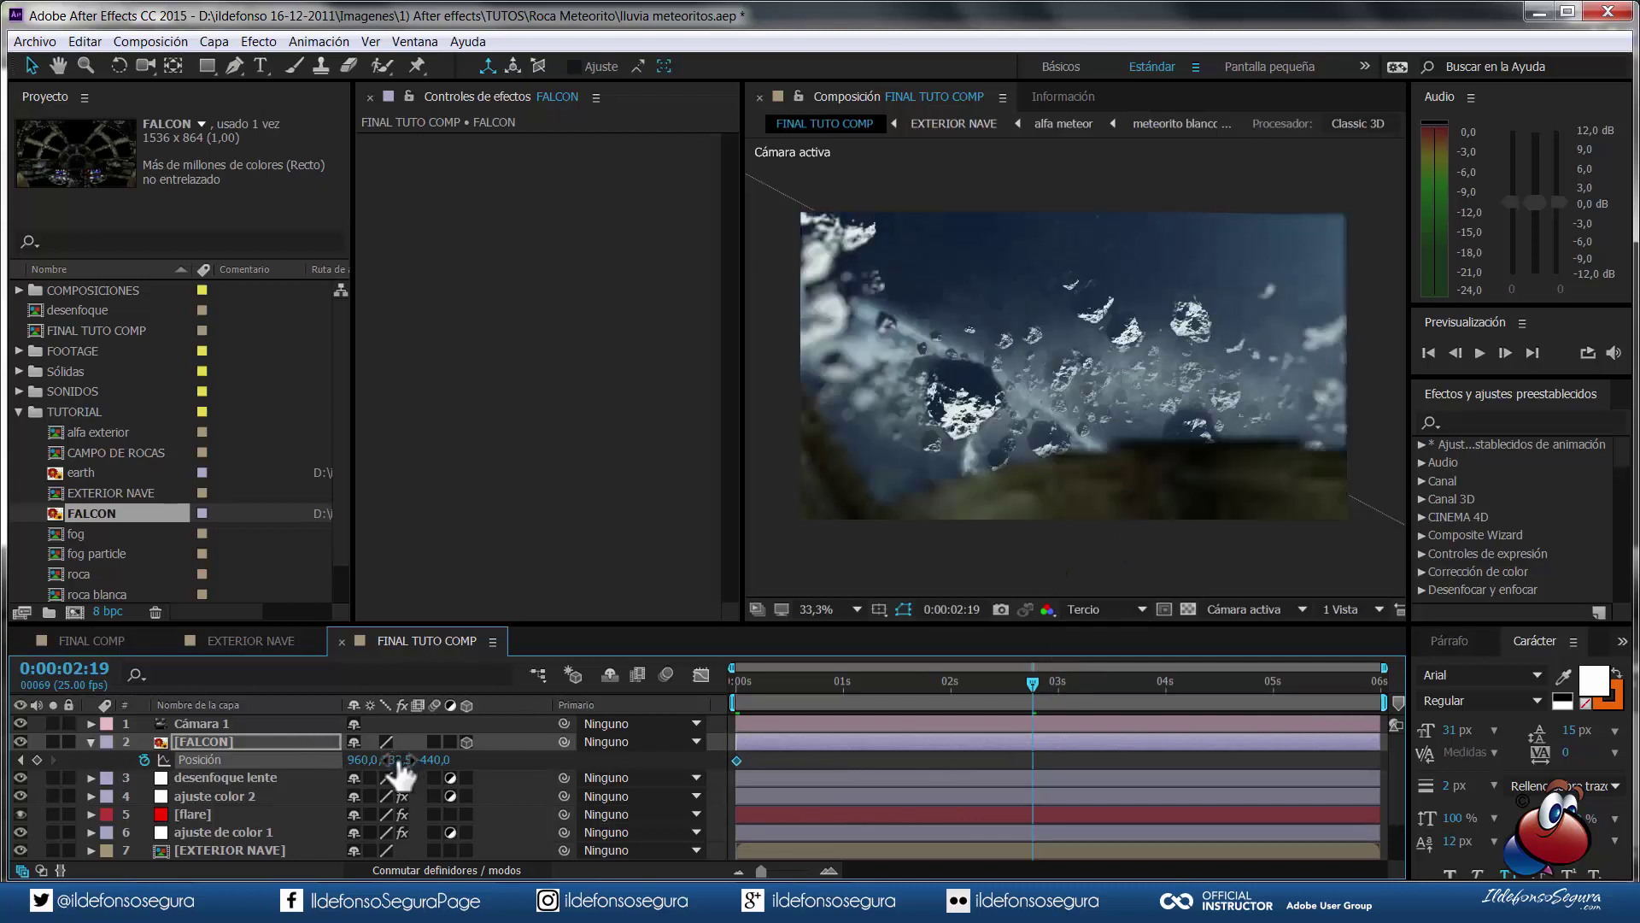
{"action": "left_click_drag", "start_coordinate": [395, 759], "coordinate": [418, 759]}
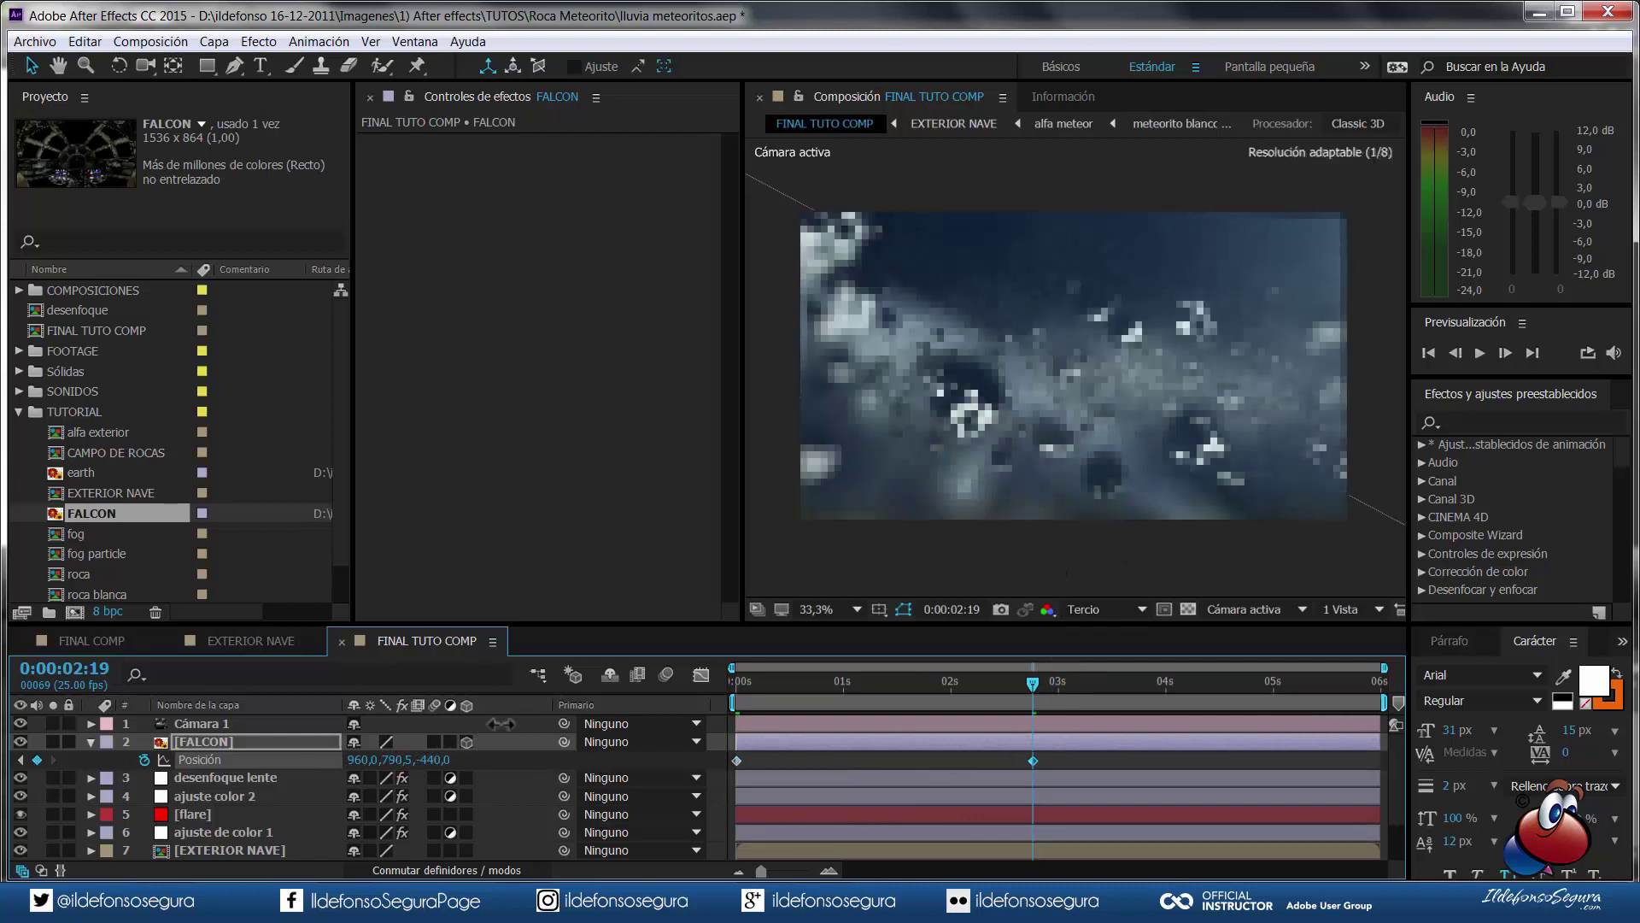
{"action": "left_click_drag", "start_coordinate": [499, 724], "coordinate": [538, 710]}
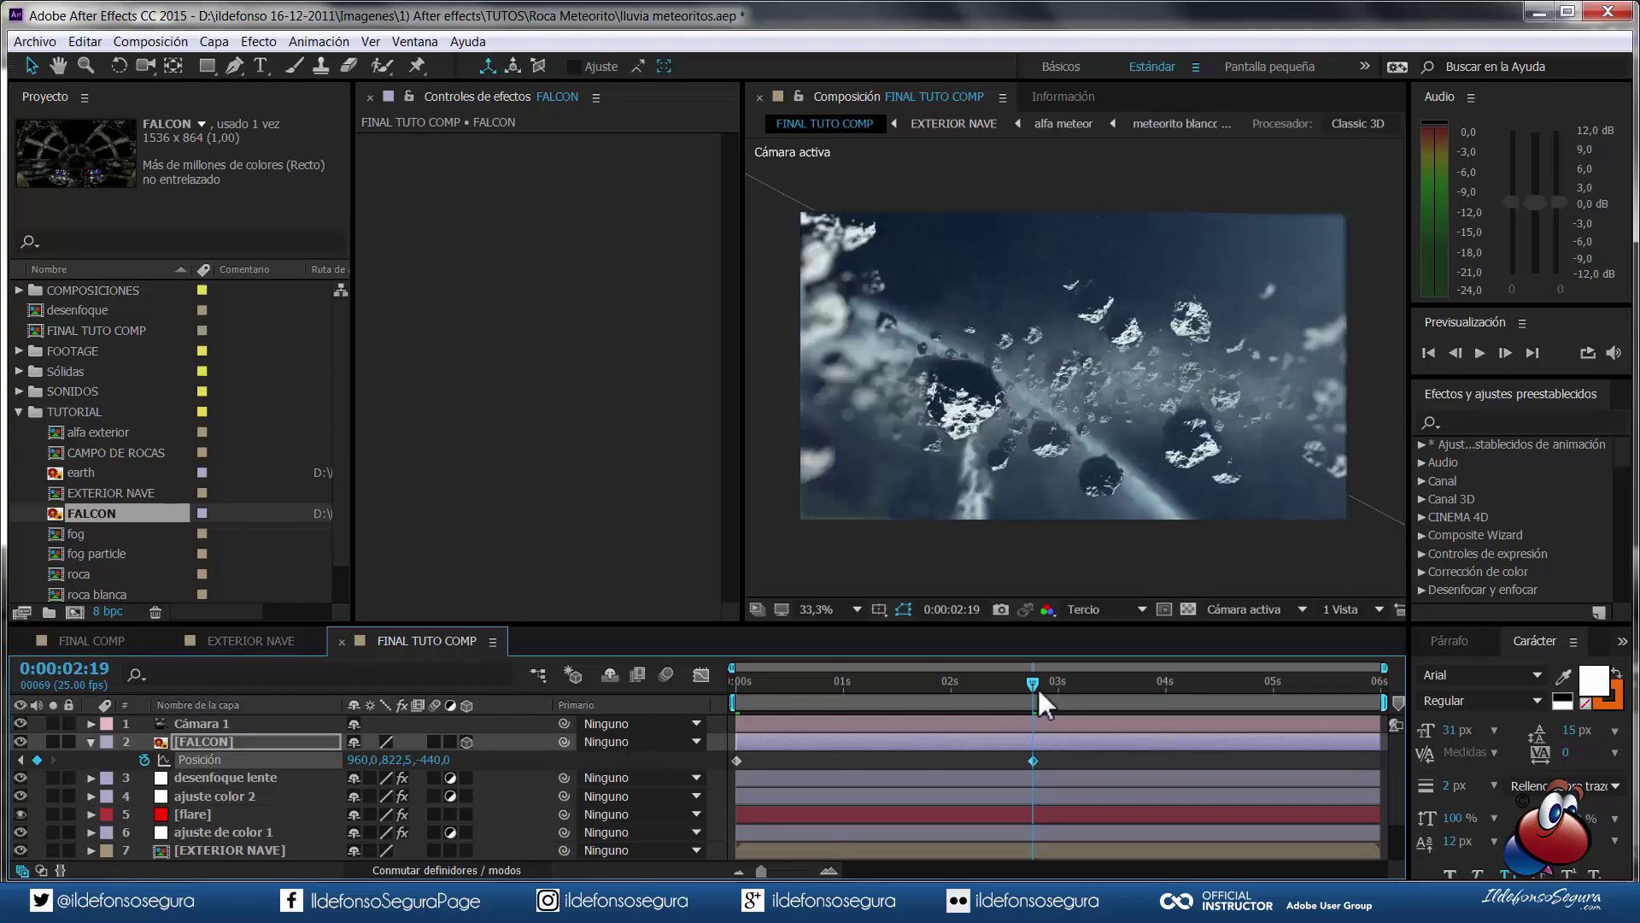
{"action": "mouse_move", "coordinate": [1032, 681]}
{"action": "left_mouse_down"}
{"action": "mouse_move", "coordinate": [931, 677]}
{"action": "mouse_move", "coordinate": [1051, 683]}
{"action": "mouse_move", "coordinate": [628, 649]}
{"action": "left_mouse_up"}
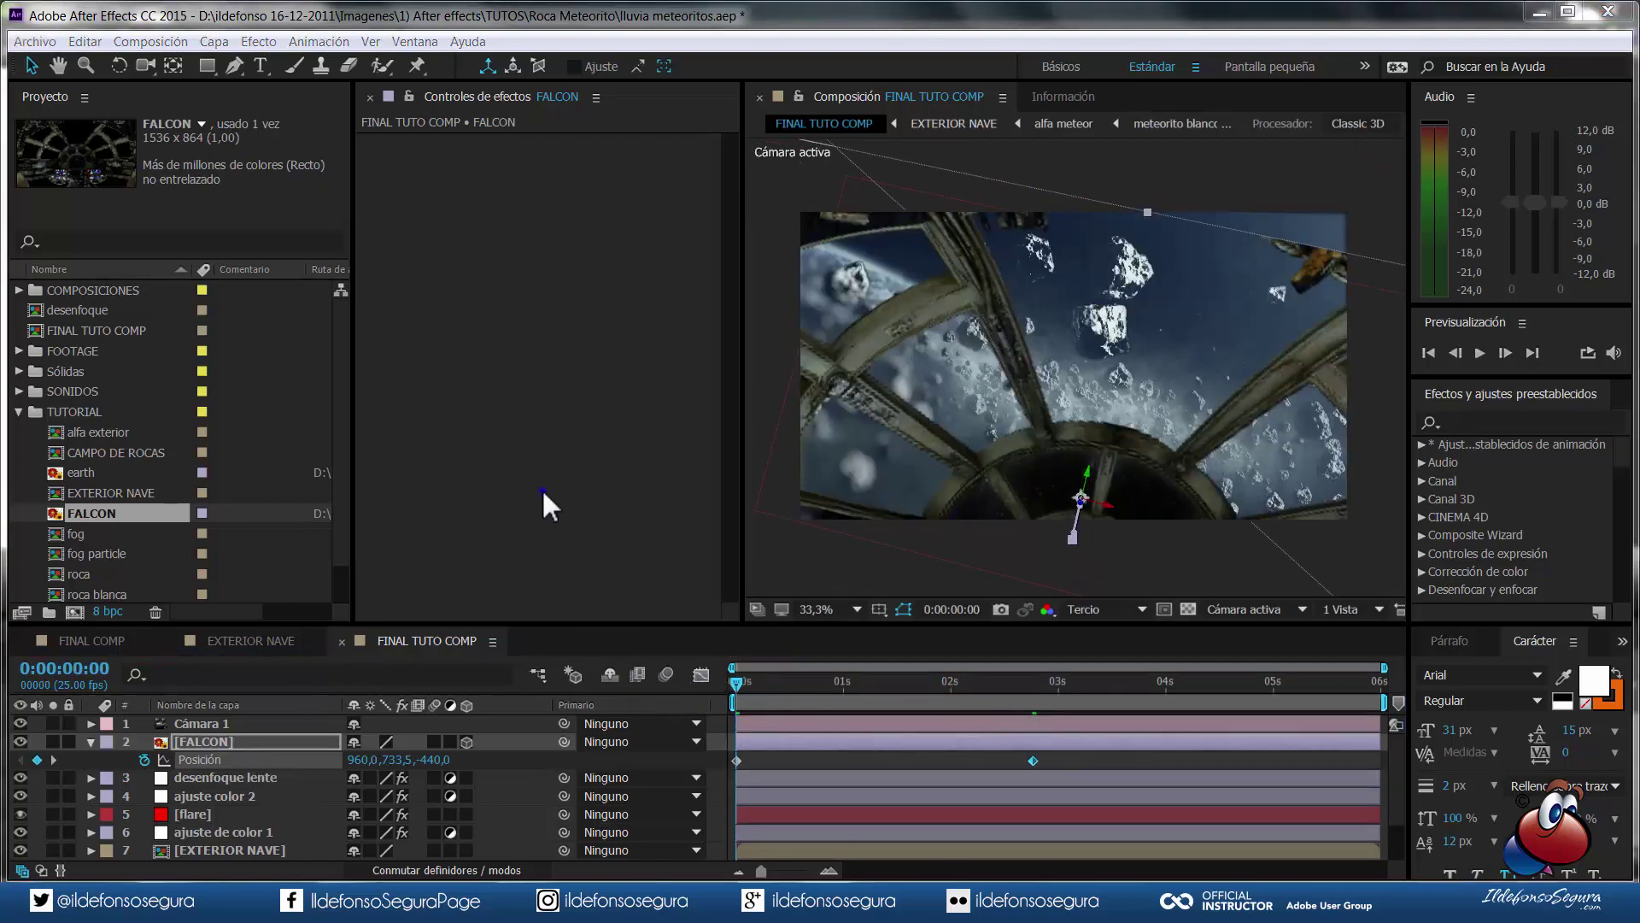
- Add Tono/Saturación to FALCON with hue 132° and master saturation -33
{"action": "right_click", "coordinate": [542, 485]}
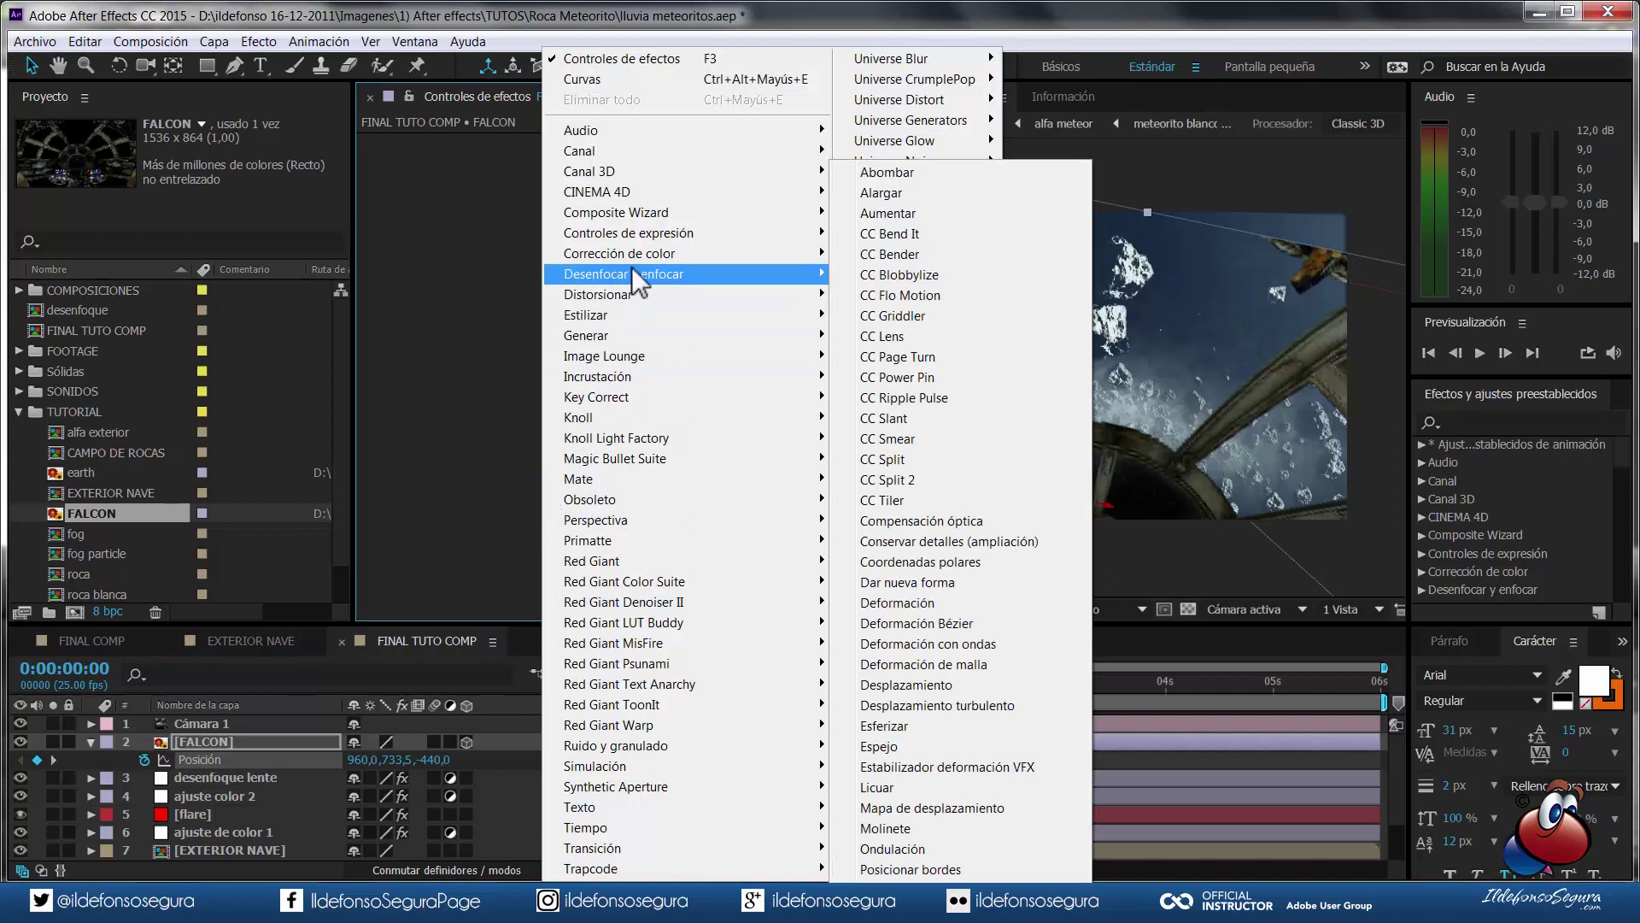
{"action": "mouse_move", "coordinate": [637, 254]}
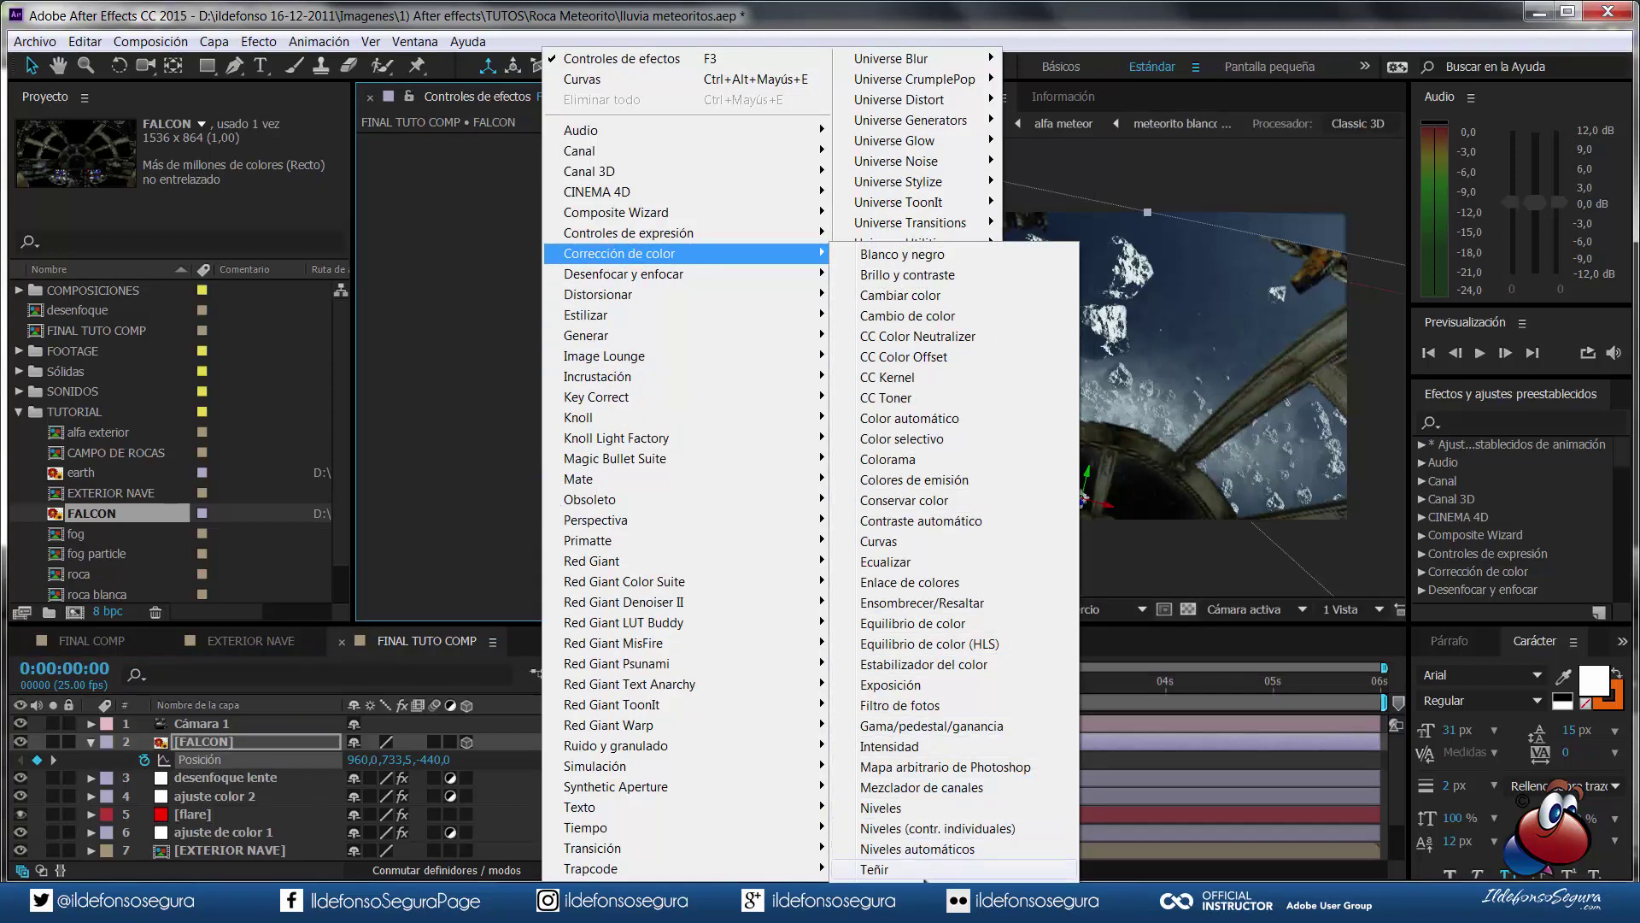
{"action": "left_click", "coordinate": [897, 869]}
{"action": "left_click", "coordinate": [597, 264]}
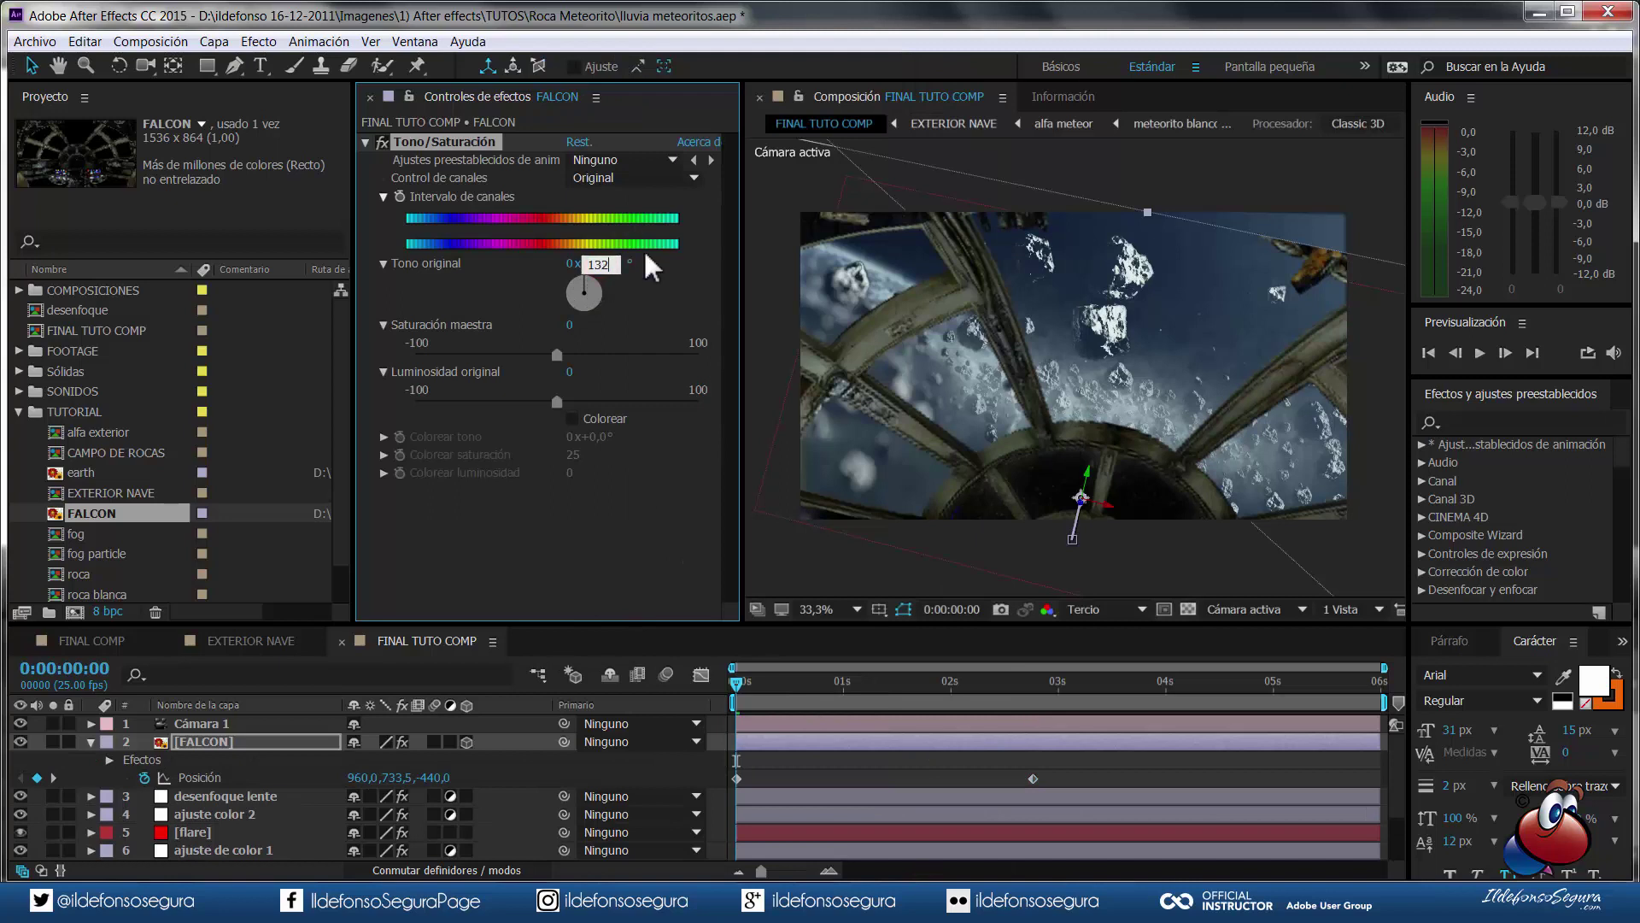
{"action": "key", "text": "Tab"}
{"action": "type", "text": "-33"}
{"action": "key", "text": "Return"}
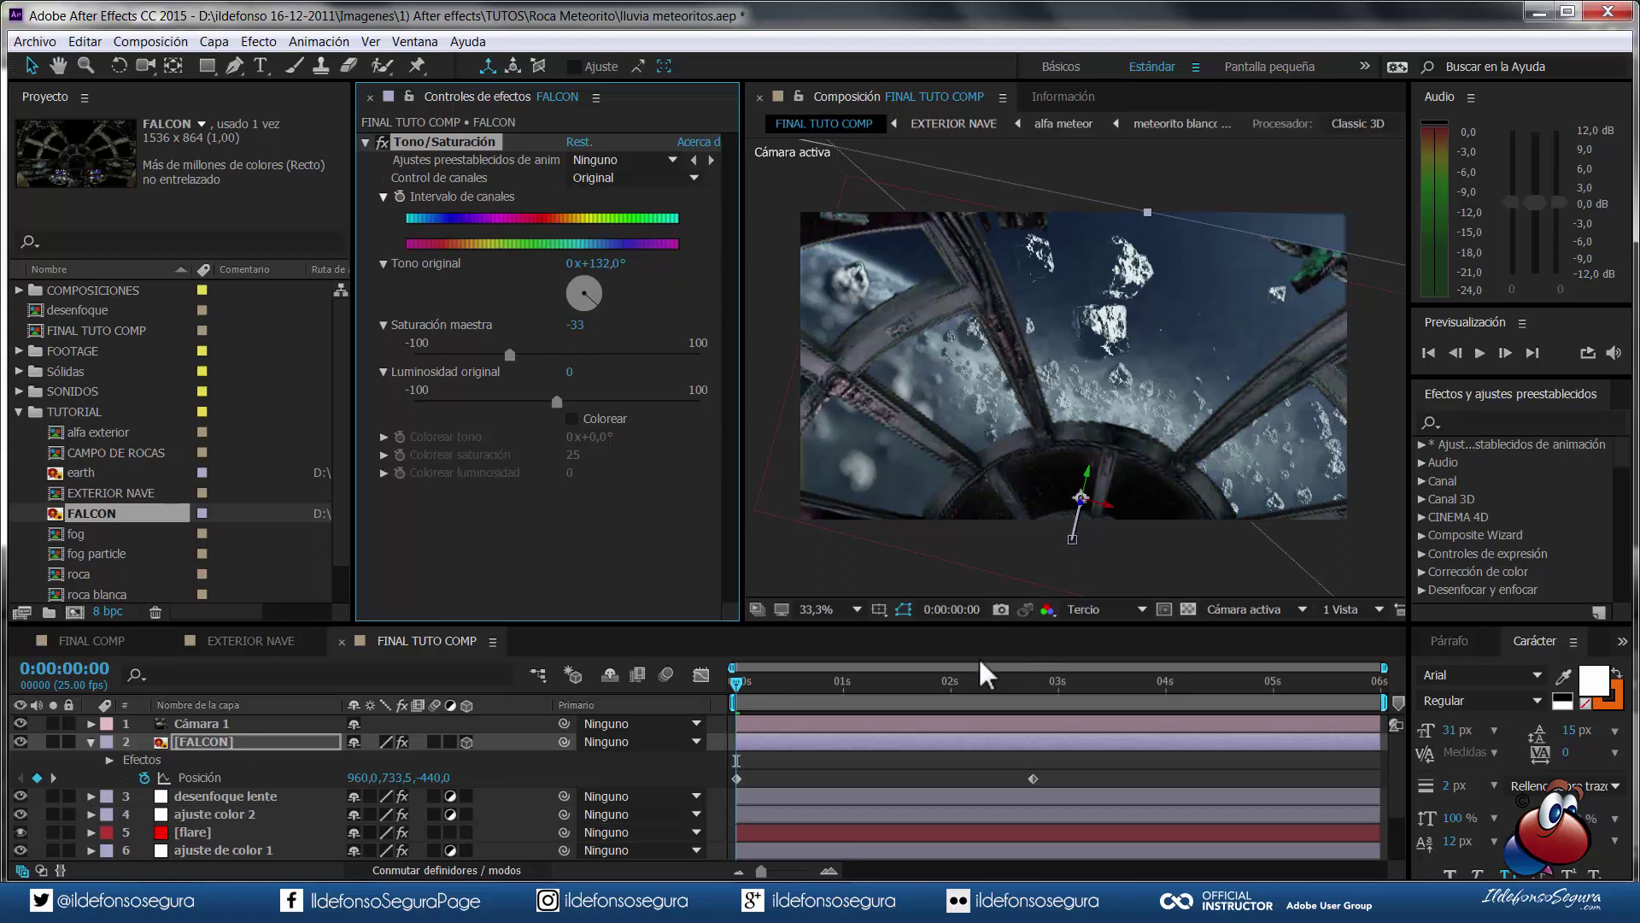
{"action": "left_click", "coordinate": [935, 681]}
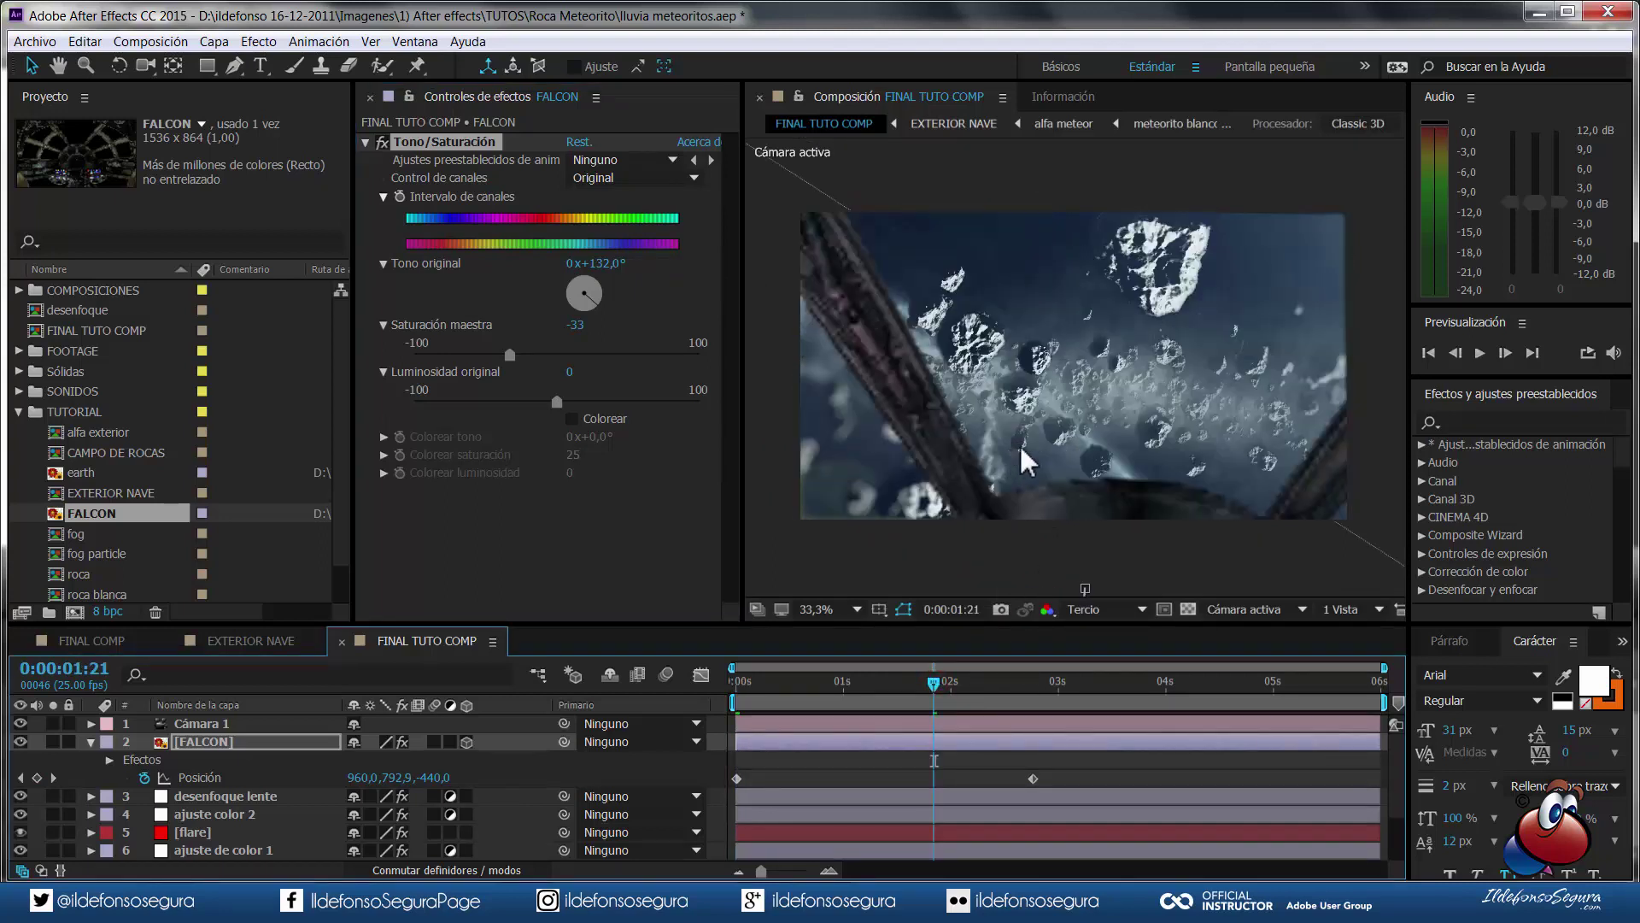
{"action": "left_click_drag", "start_coordinate": [940, 684], "coordinate": [792, 680]}
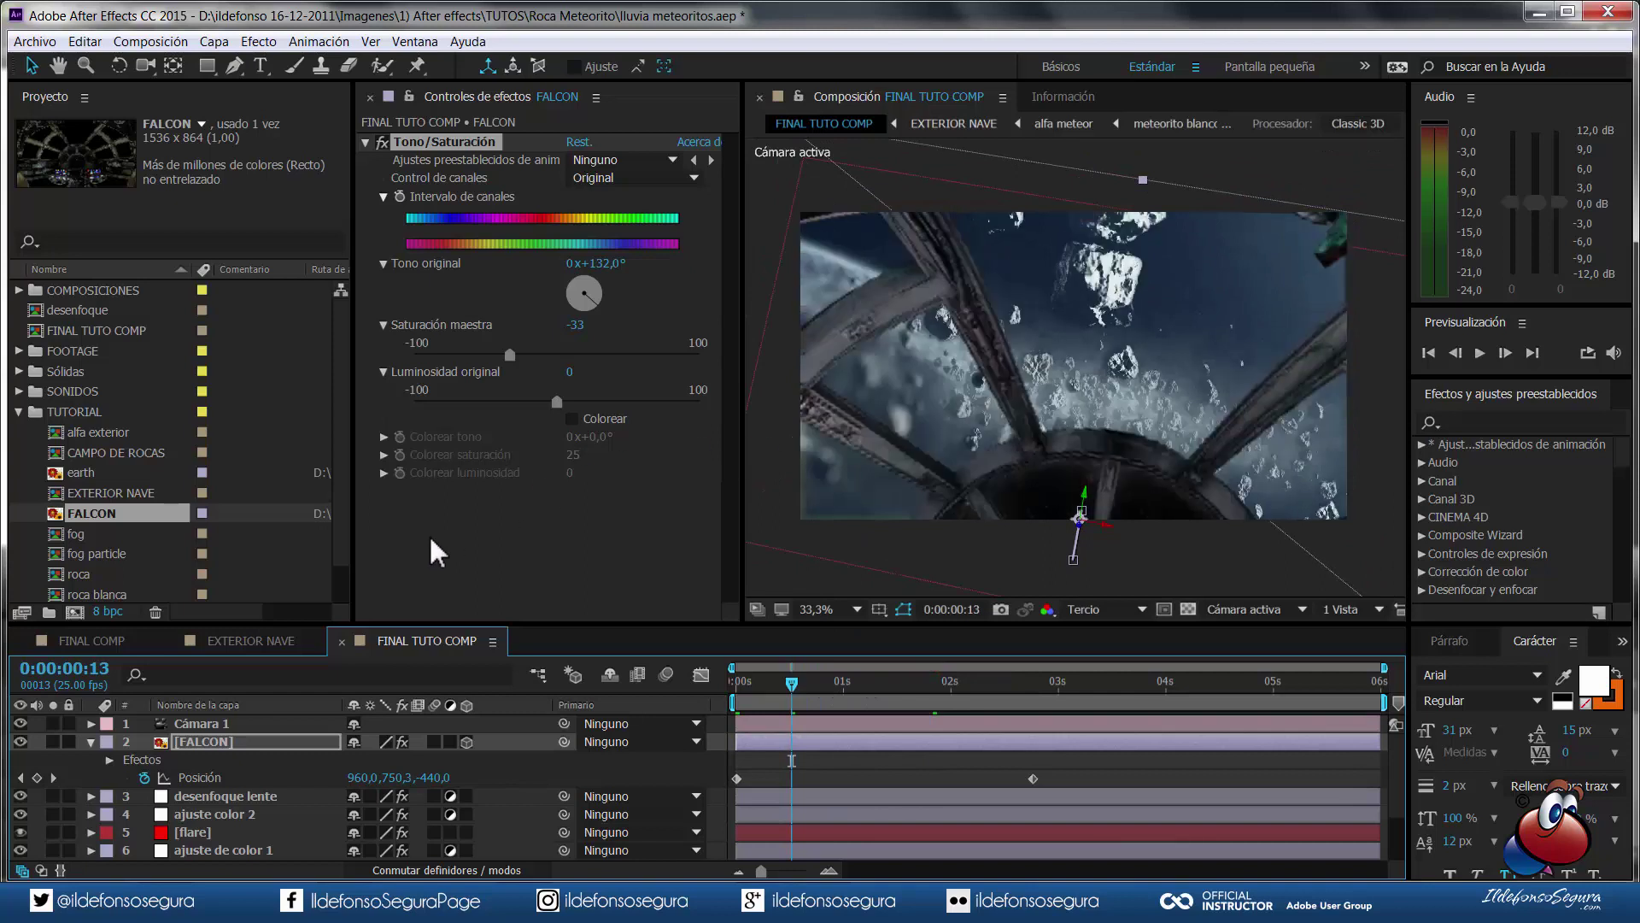
- Add Niveles to FALCON with input black 32, input white 217 and gamma about 1.23
{"action": "right_click", "coordinate": [409, 556]}
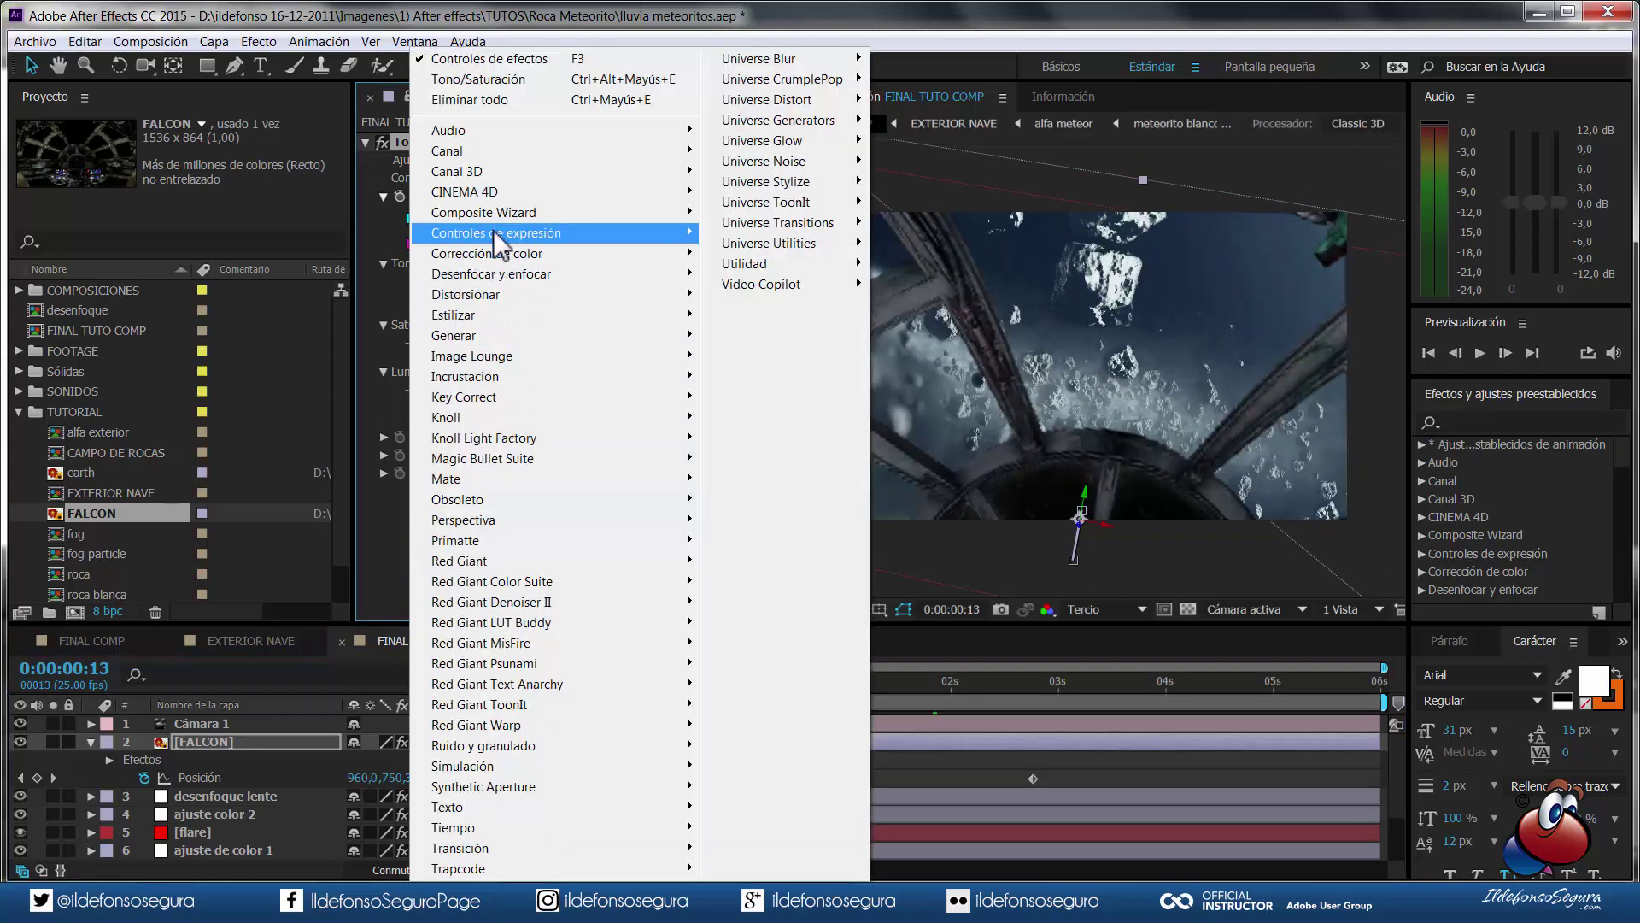
{"action": "left_click", "coordinate": [495, 253]}
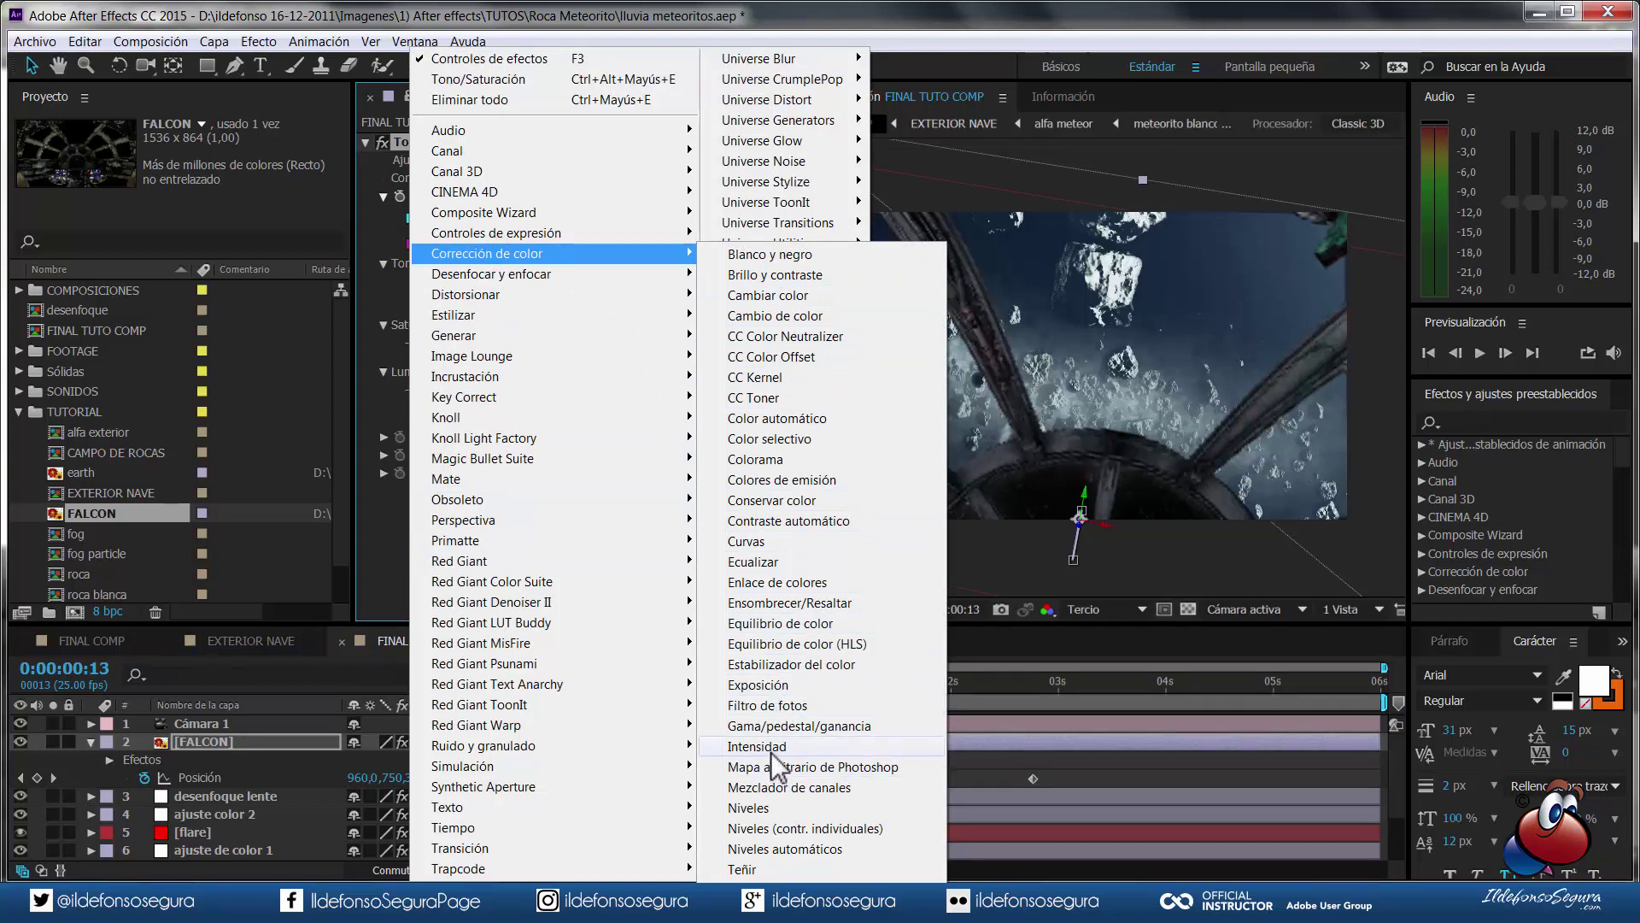
{"action": "left_click", "coordinate": [764, 807]}
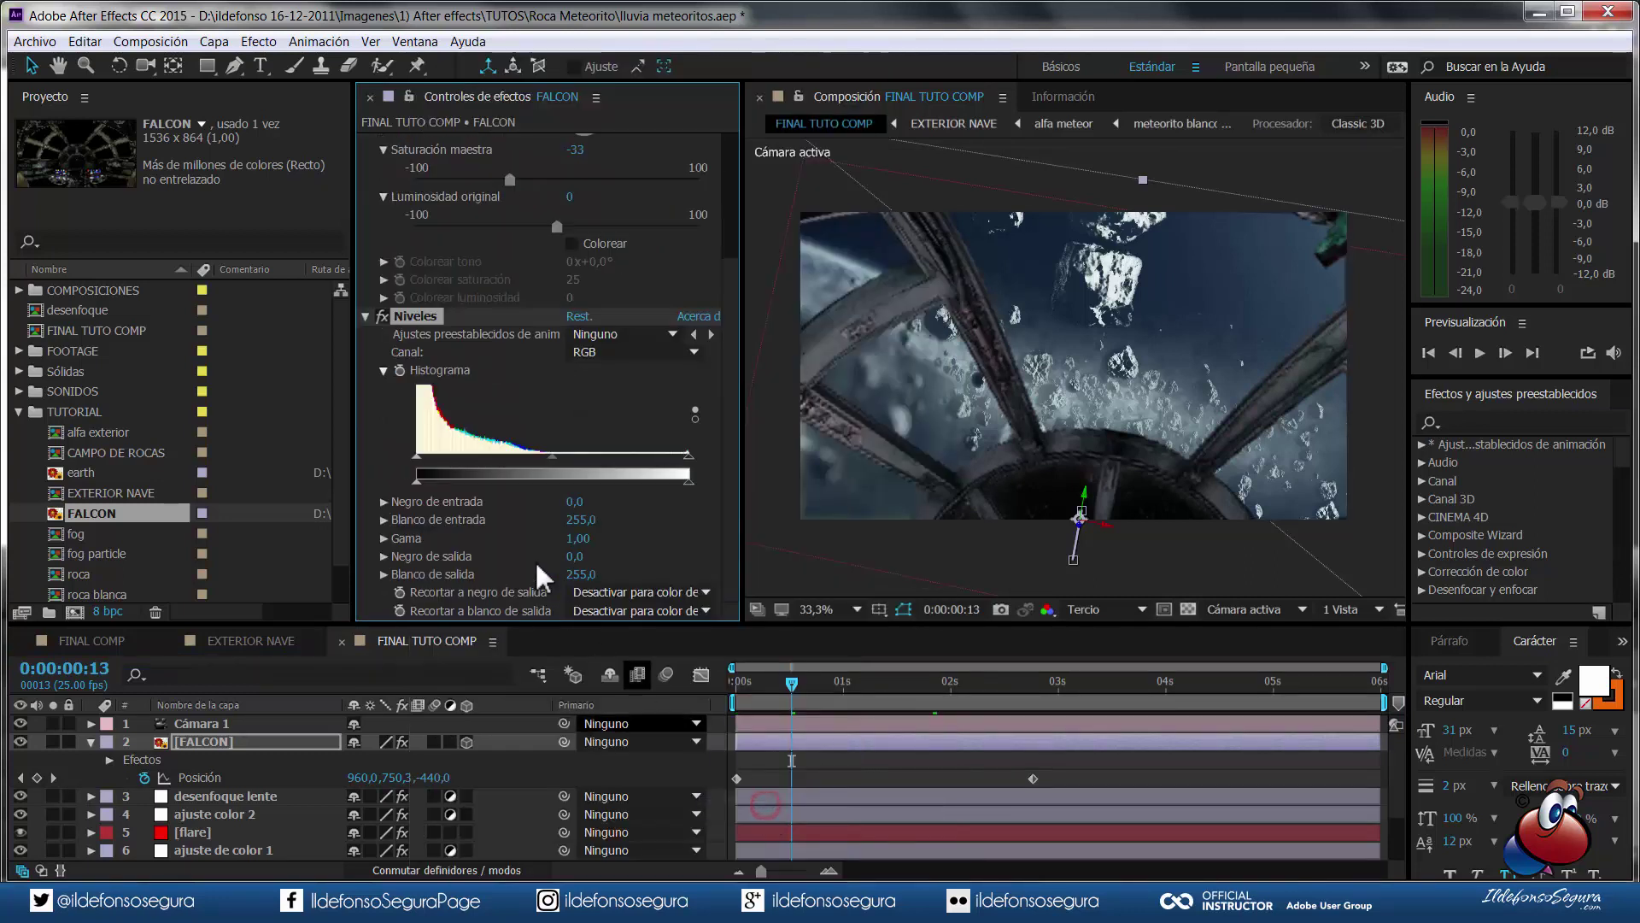
{"action": "left_click_drag", "start_coordinate": [420, 466], "coordinate": [437, 457]}
{"action": "left_click_drag", "start_coordinate": [561, 456], "coordinate": [541, 457]}
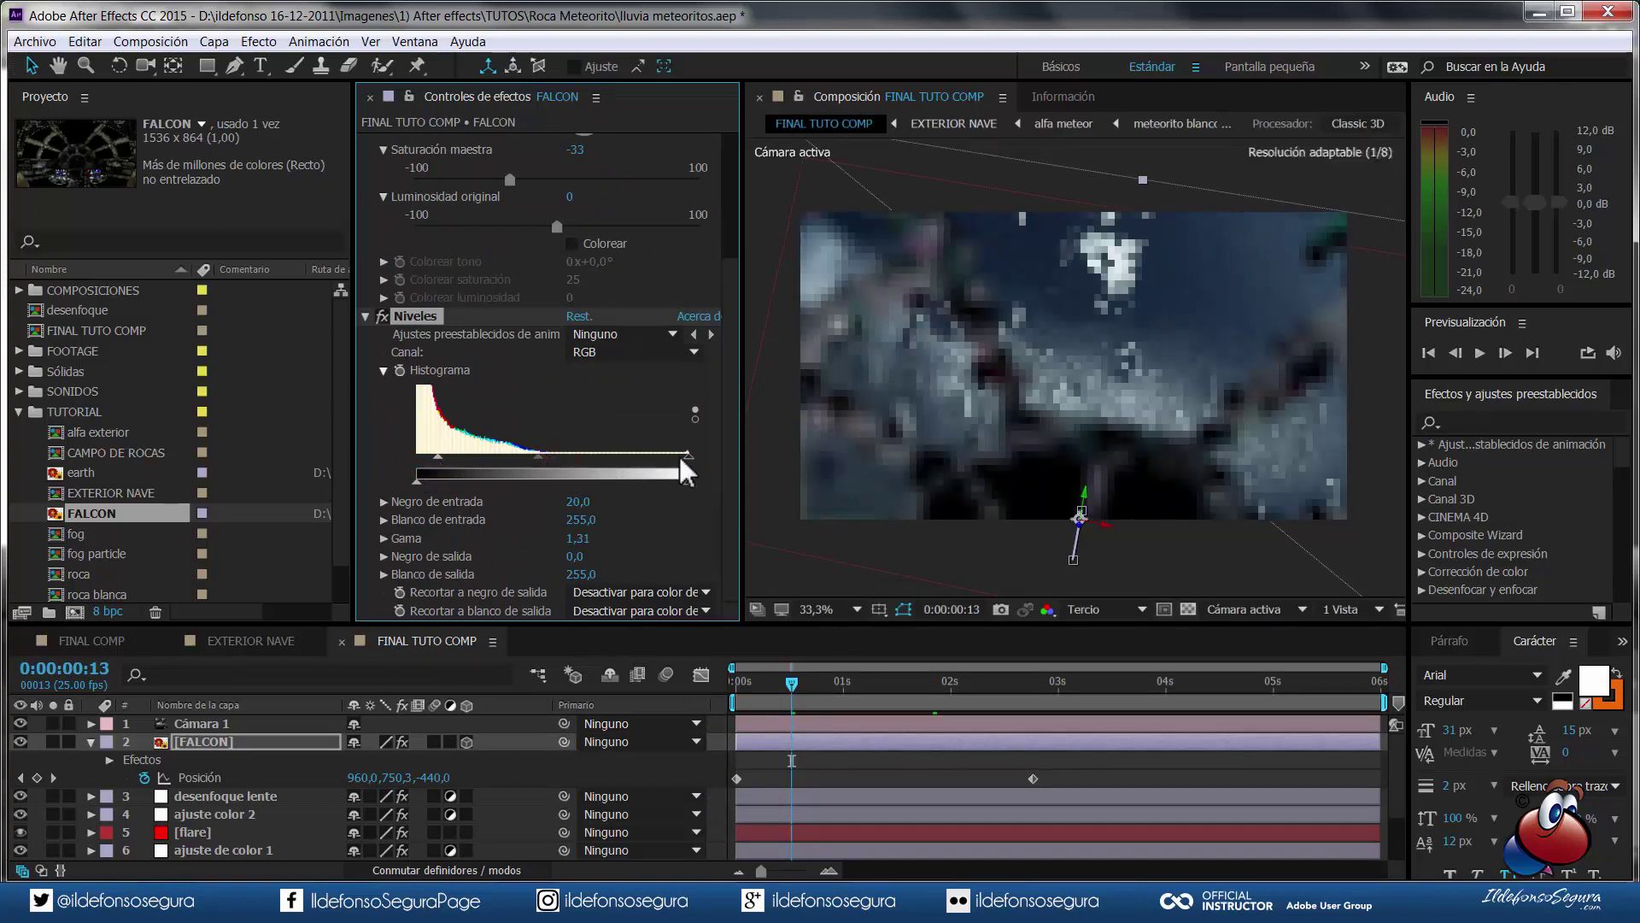
{"action": "left_click_drag", "start_coordinate": [687, 457], "coordinate": [680, 457]}
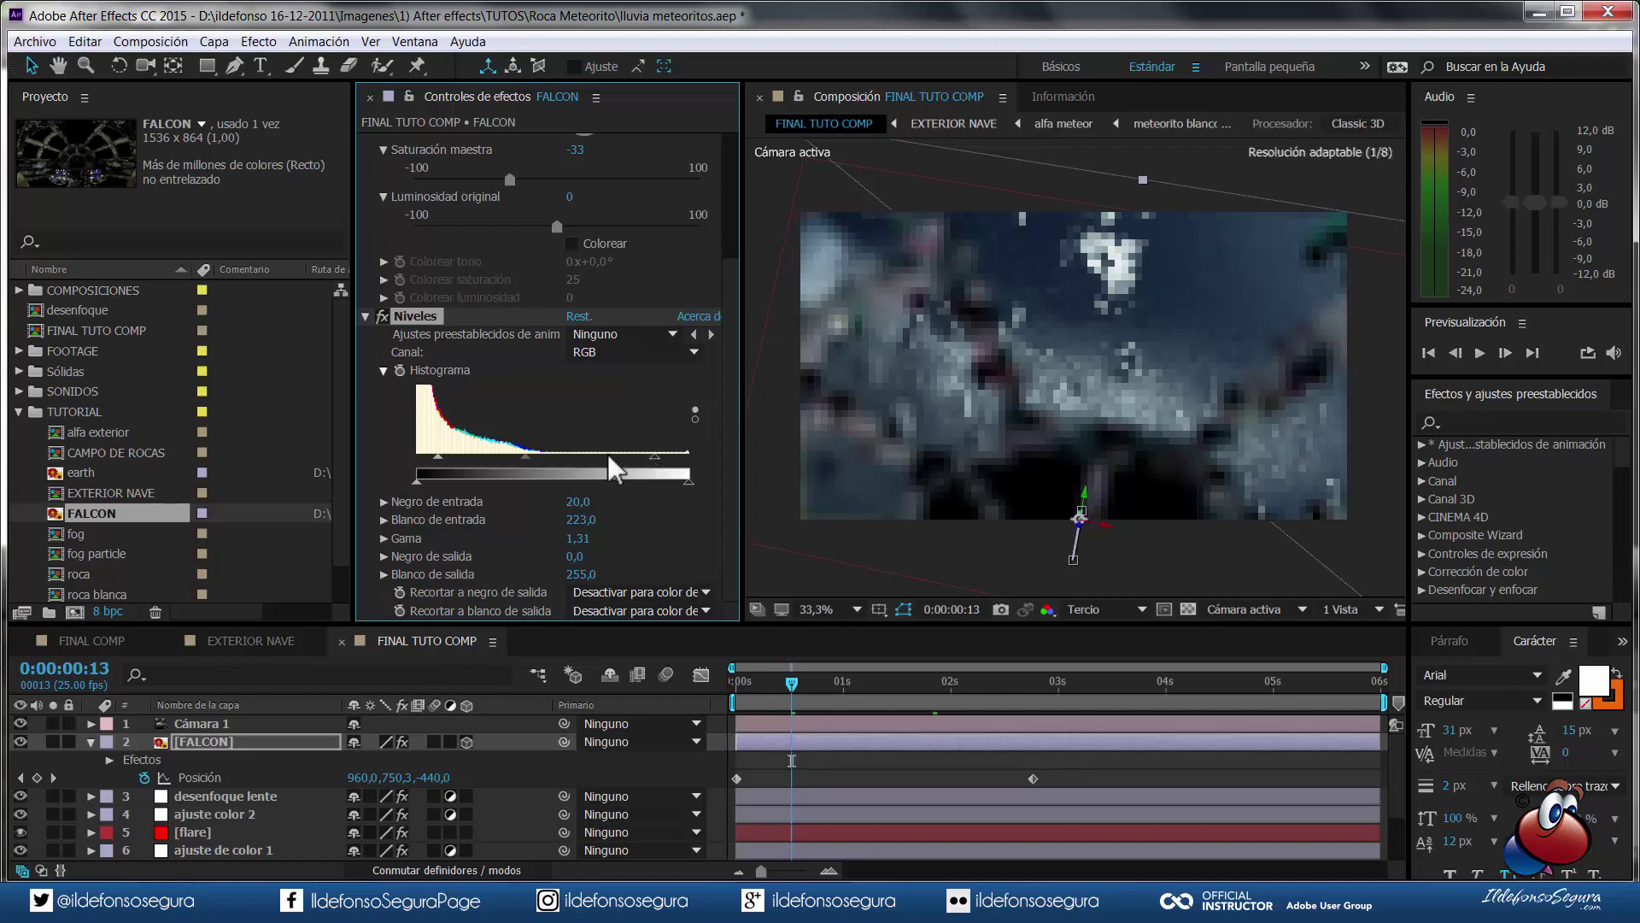
{"action": "left_click_drag", "start_coordinate": [528, 461], "coordinate": [526, 461]}
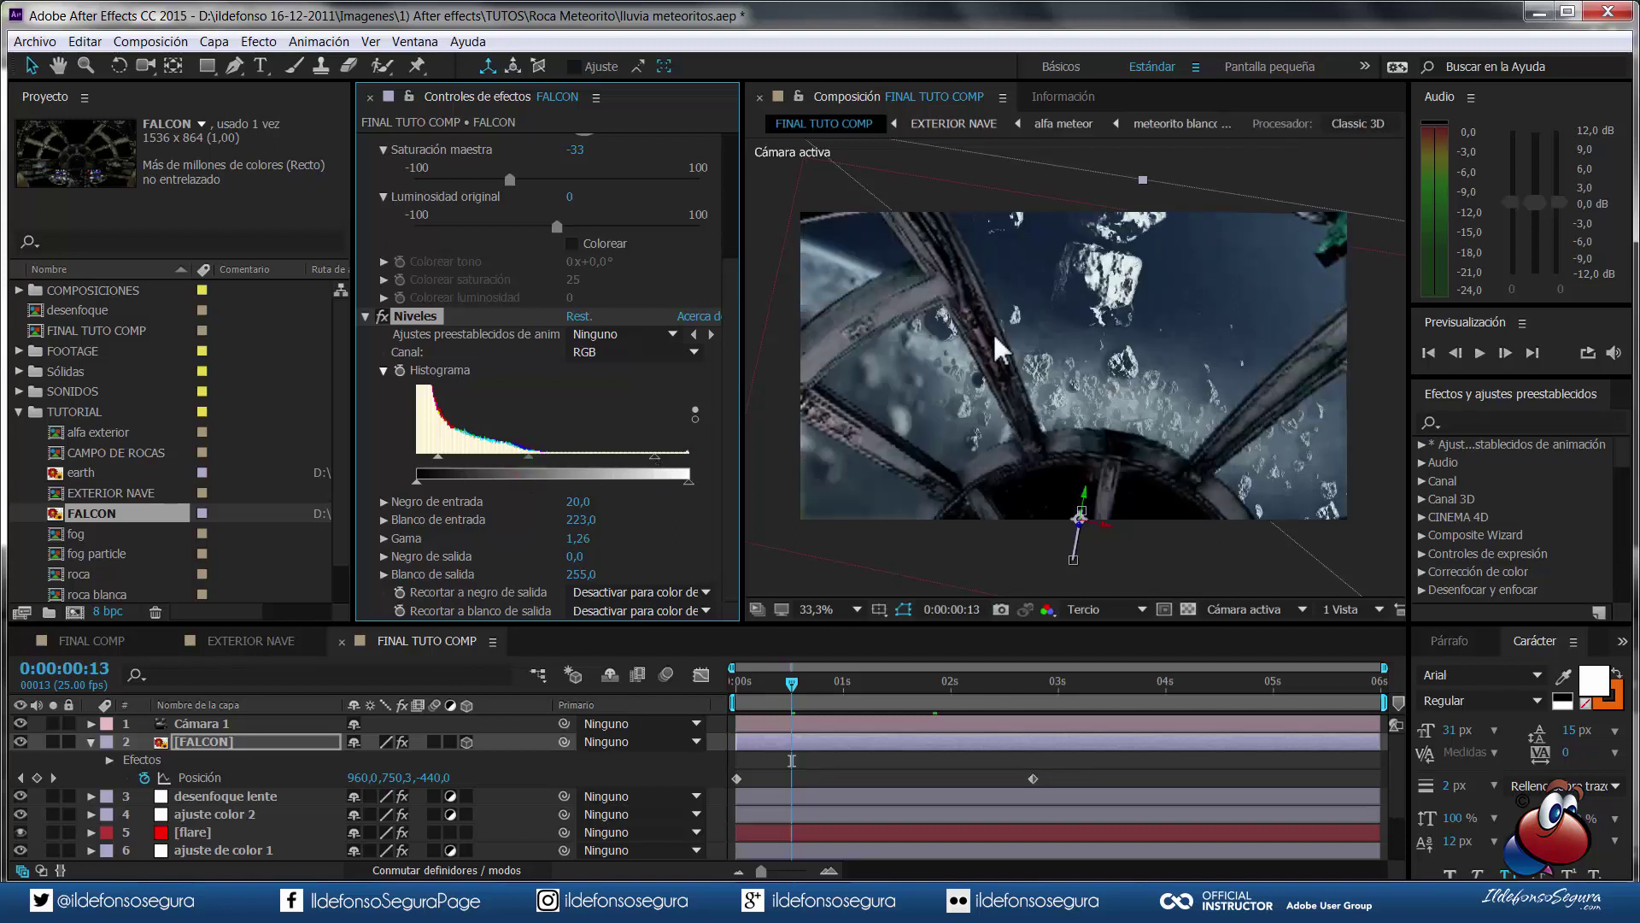
{"action": "left_click", "coordinate": [381, 316]}
{"action": "left_click", "coordinate": [381, 316]}
{"action": "left_click_drag", "start_coordinate": [792, 681], "coordinate": [1055, 696]}
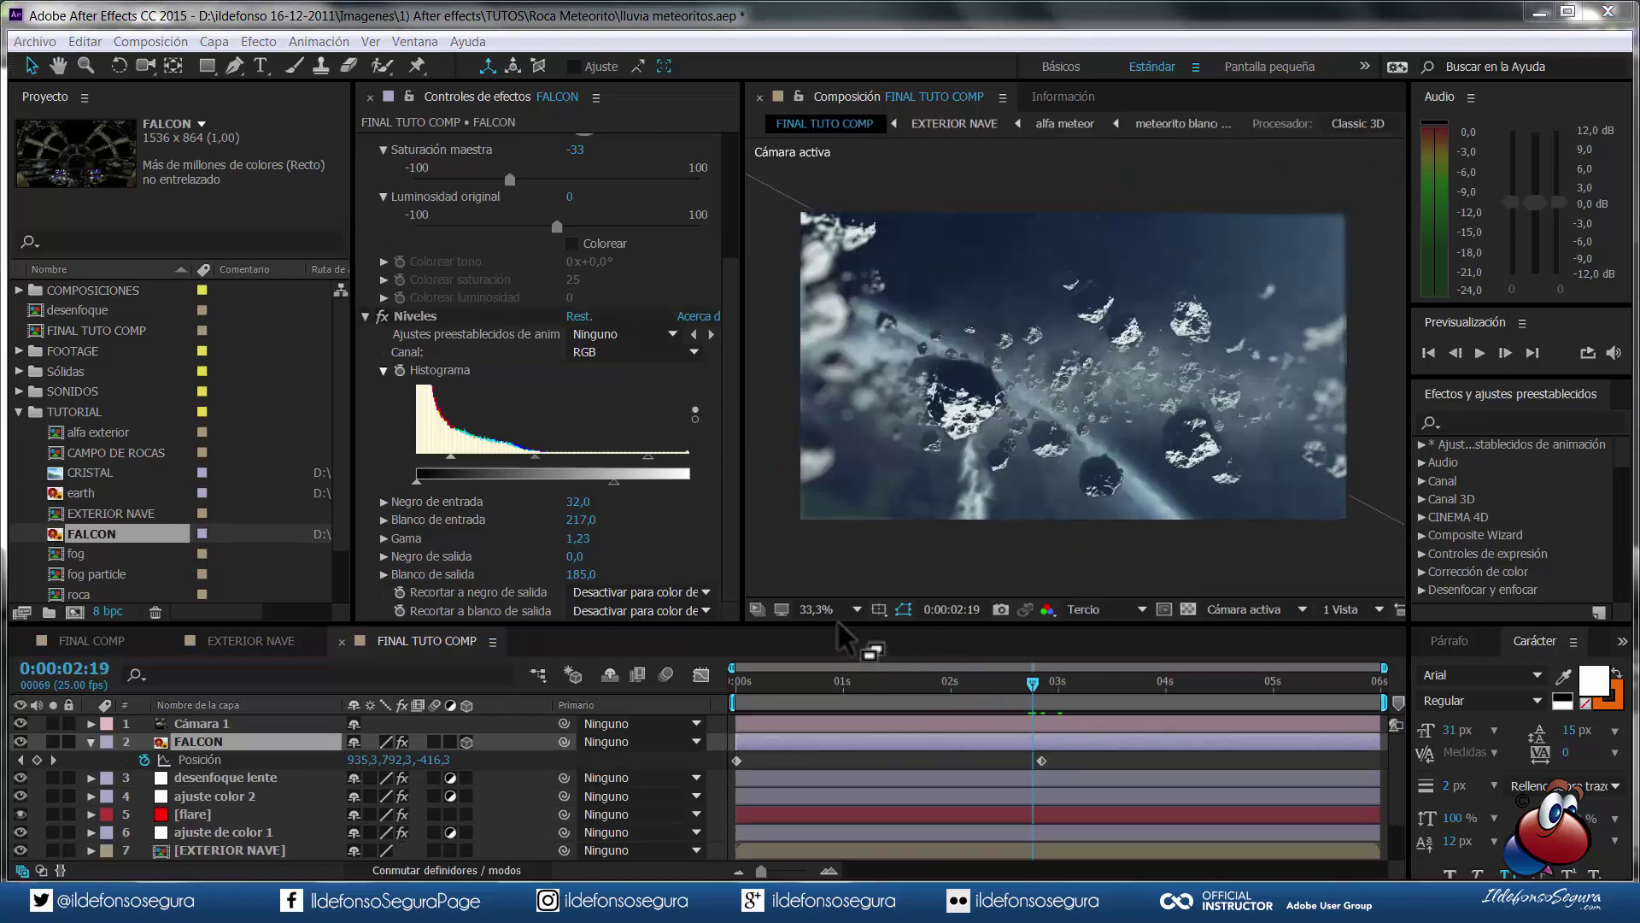
- Place CRISTAL from the Project panel above FALCON as a 3D layer, scale 70%, opacity 20%
{"action": "left_click_drag", "start_coordinate": [110, 478], "coordinate": [168, 694]}
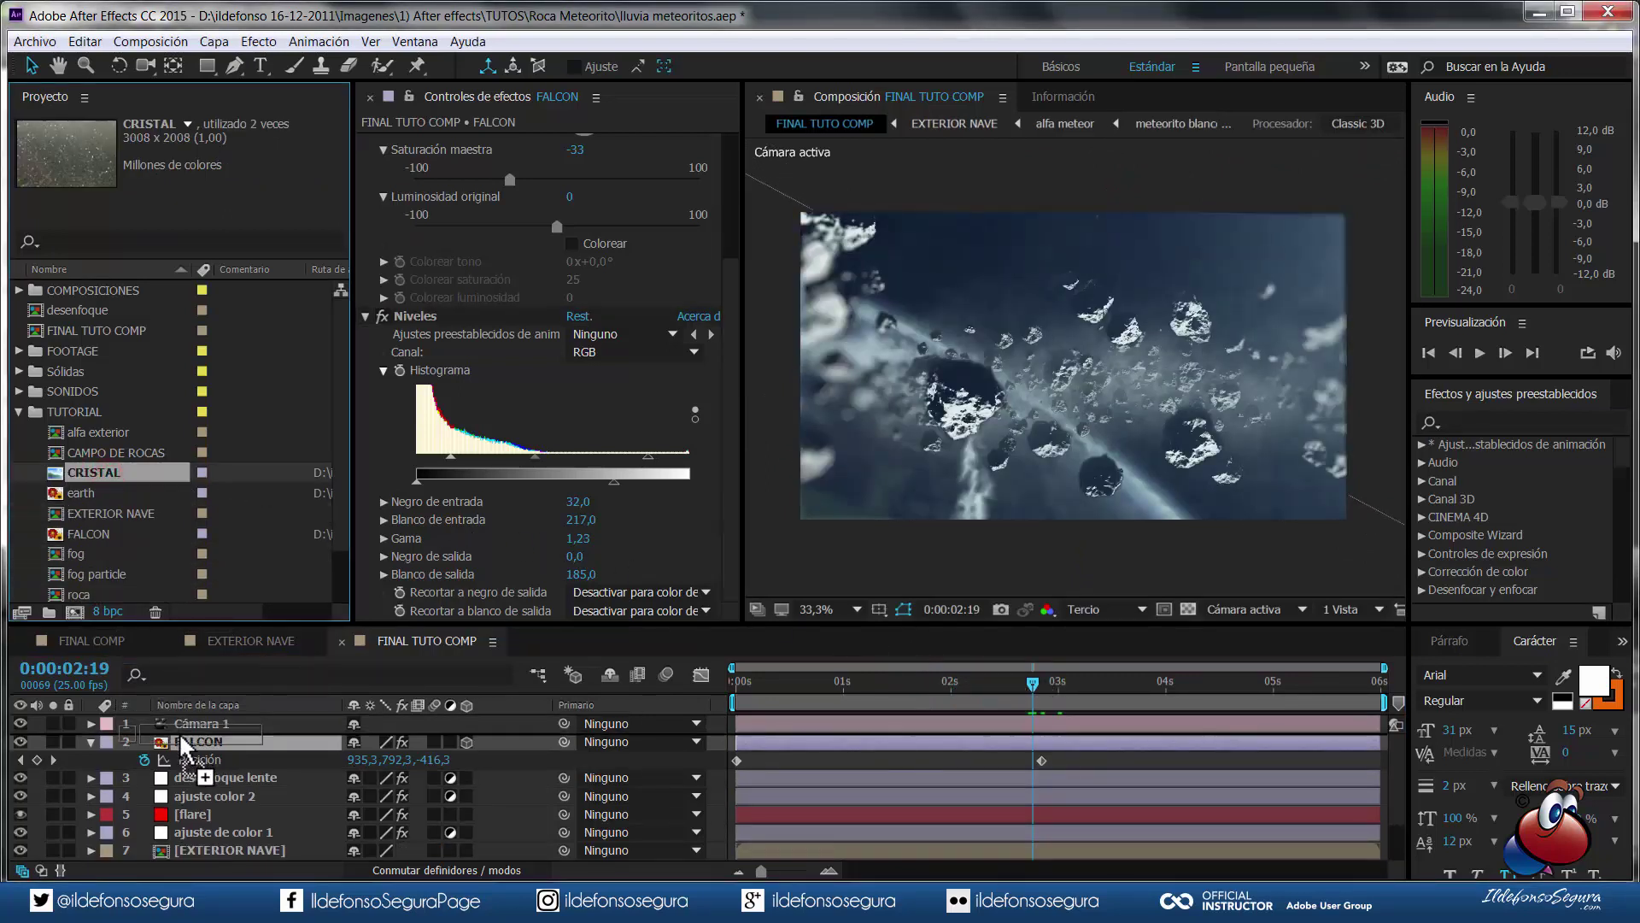
{"action": "left_click_drag", "start_coordinate": [168, 694], "coordinate": [182, 737]}
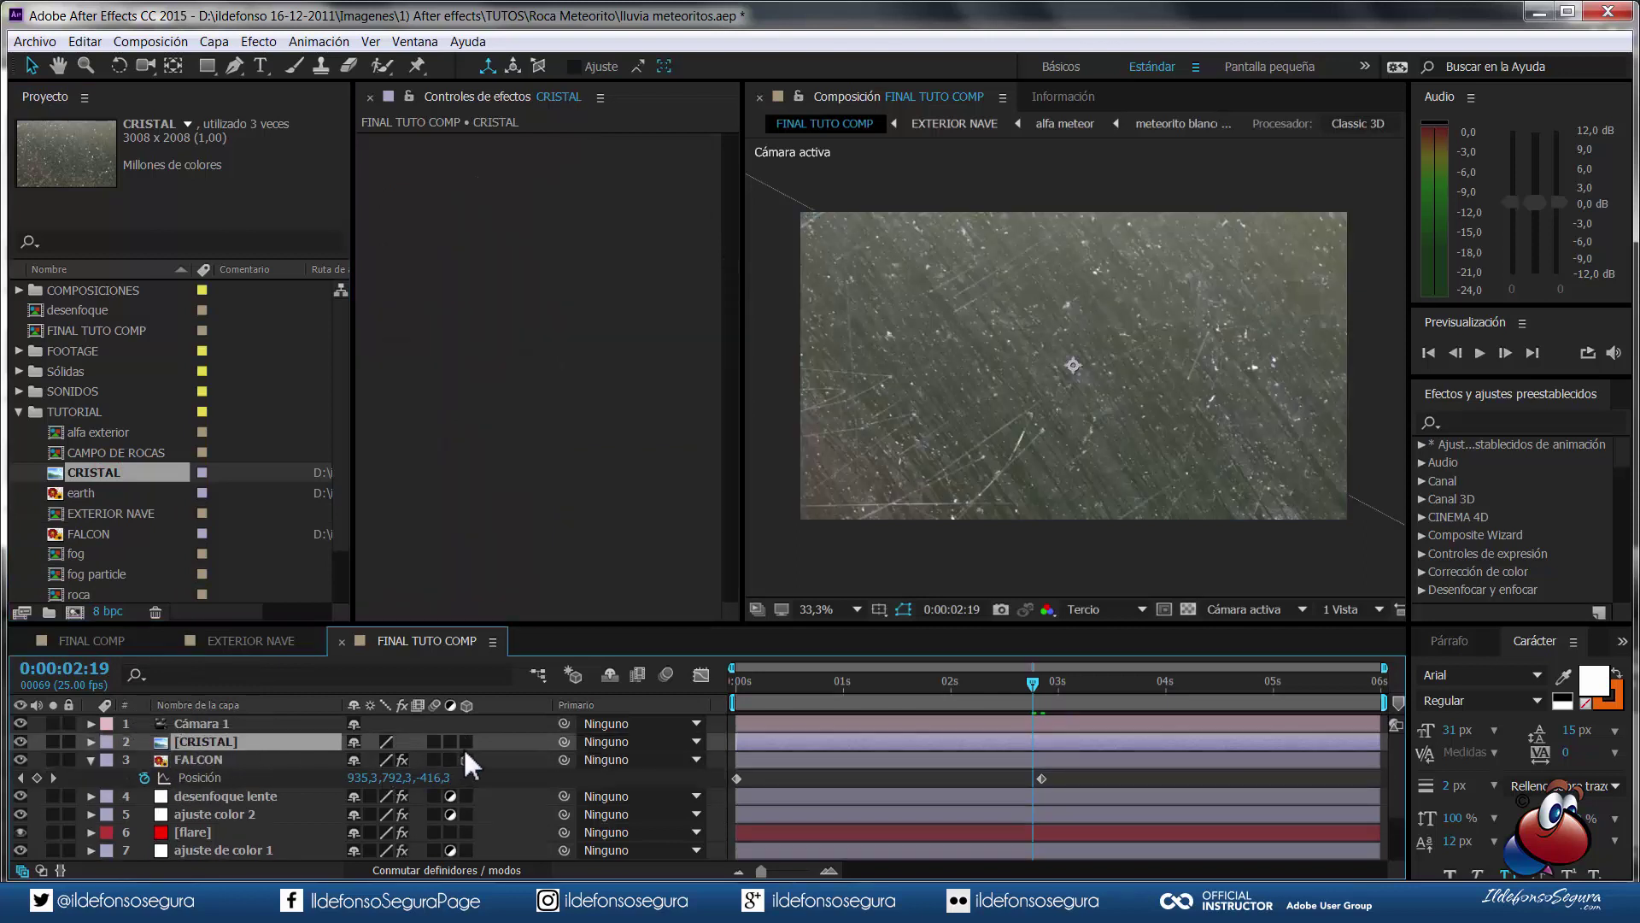
{"action": "left_click", "coordinate": [466, 742]}
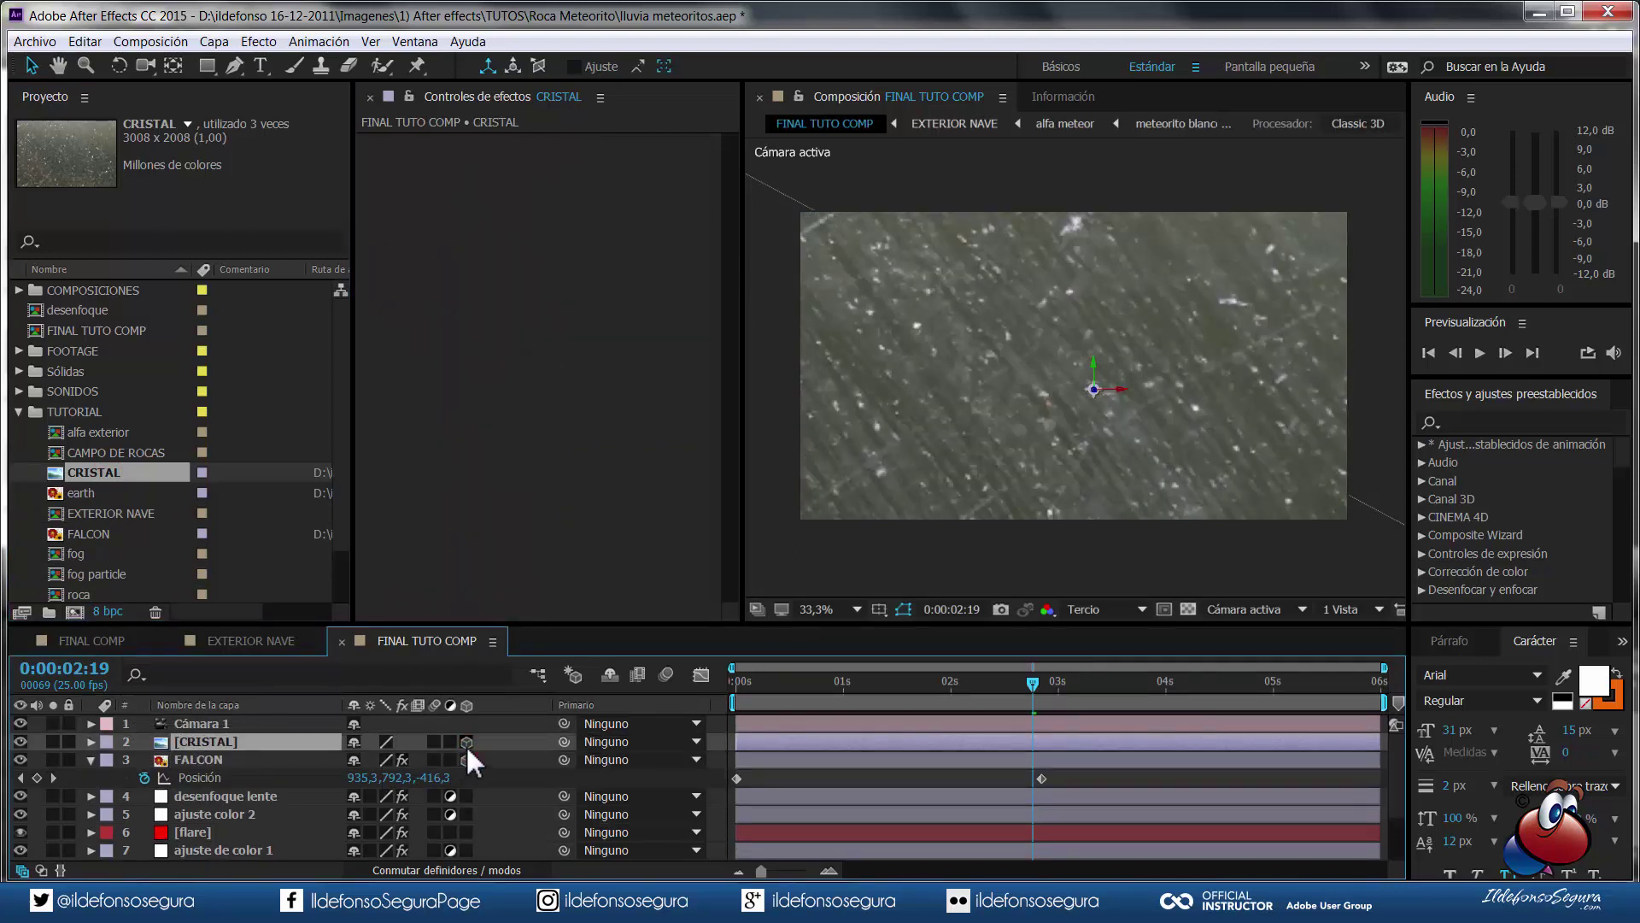
{"action": "key", "text": "s"}
{"action": "left_click", "coordinate": [378, 760]}
{"action": "type", "text": "70"}
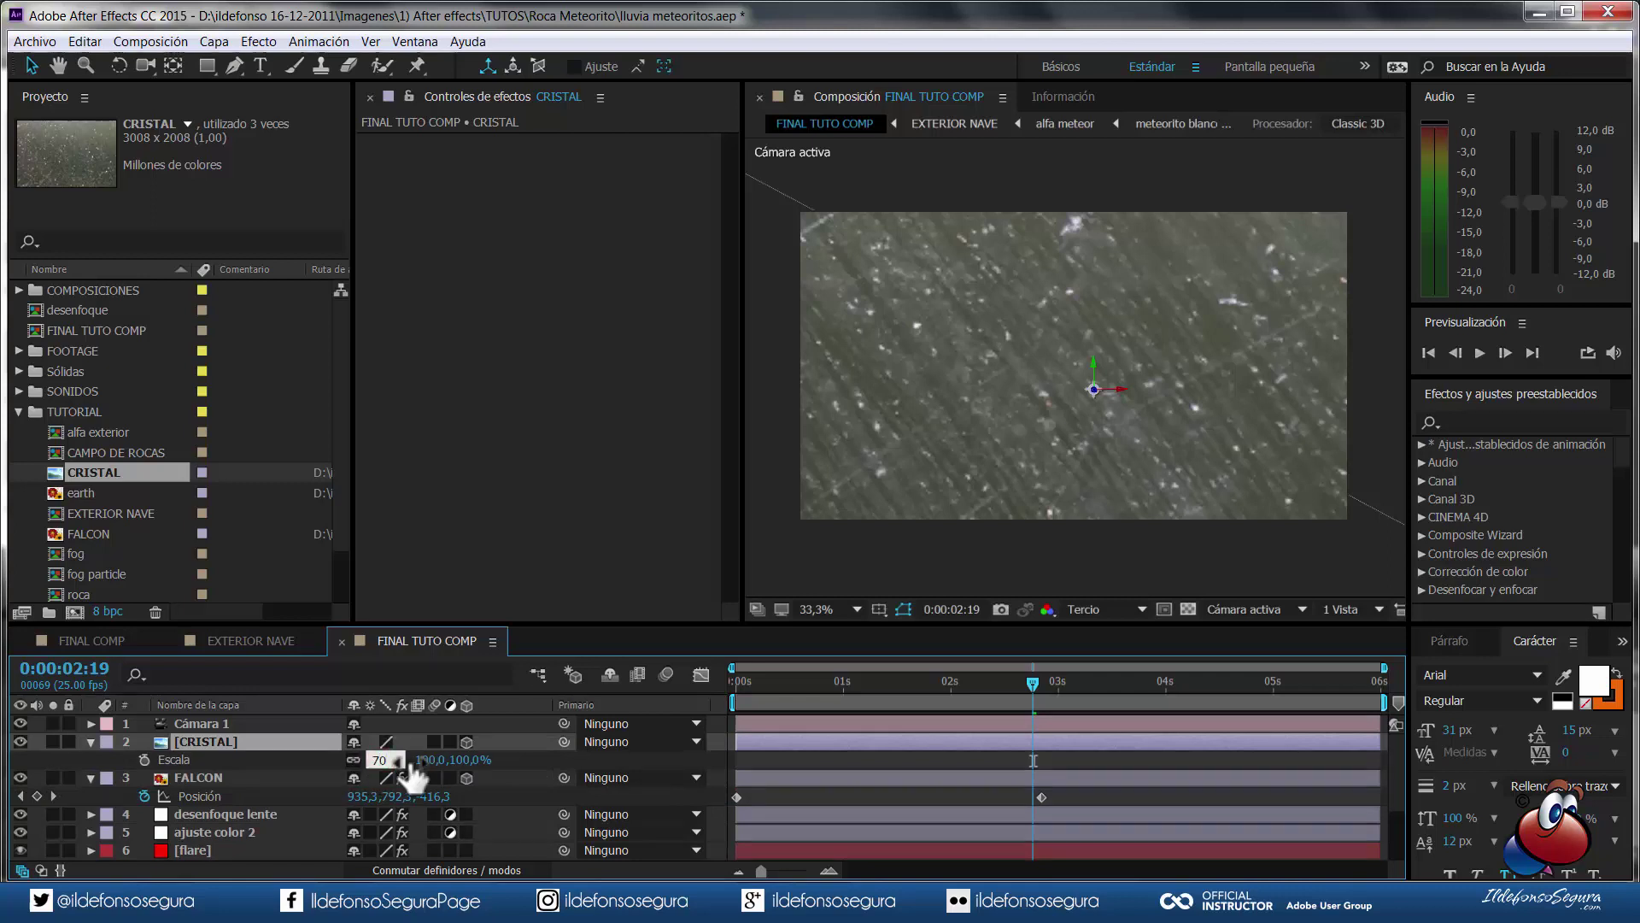
{"action": "key", "text": "Return"}
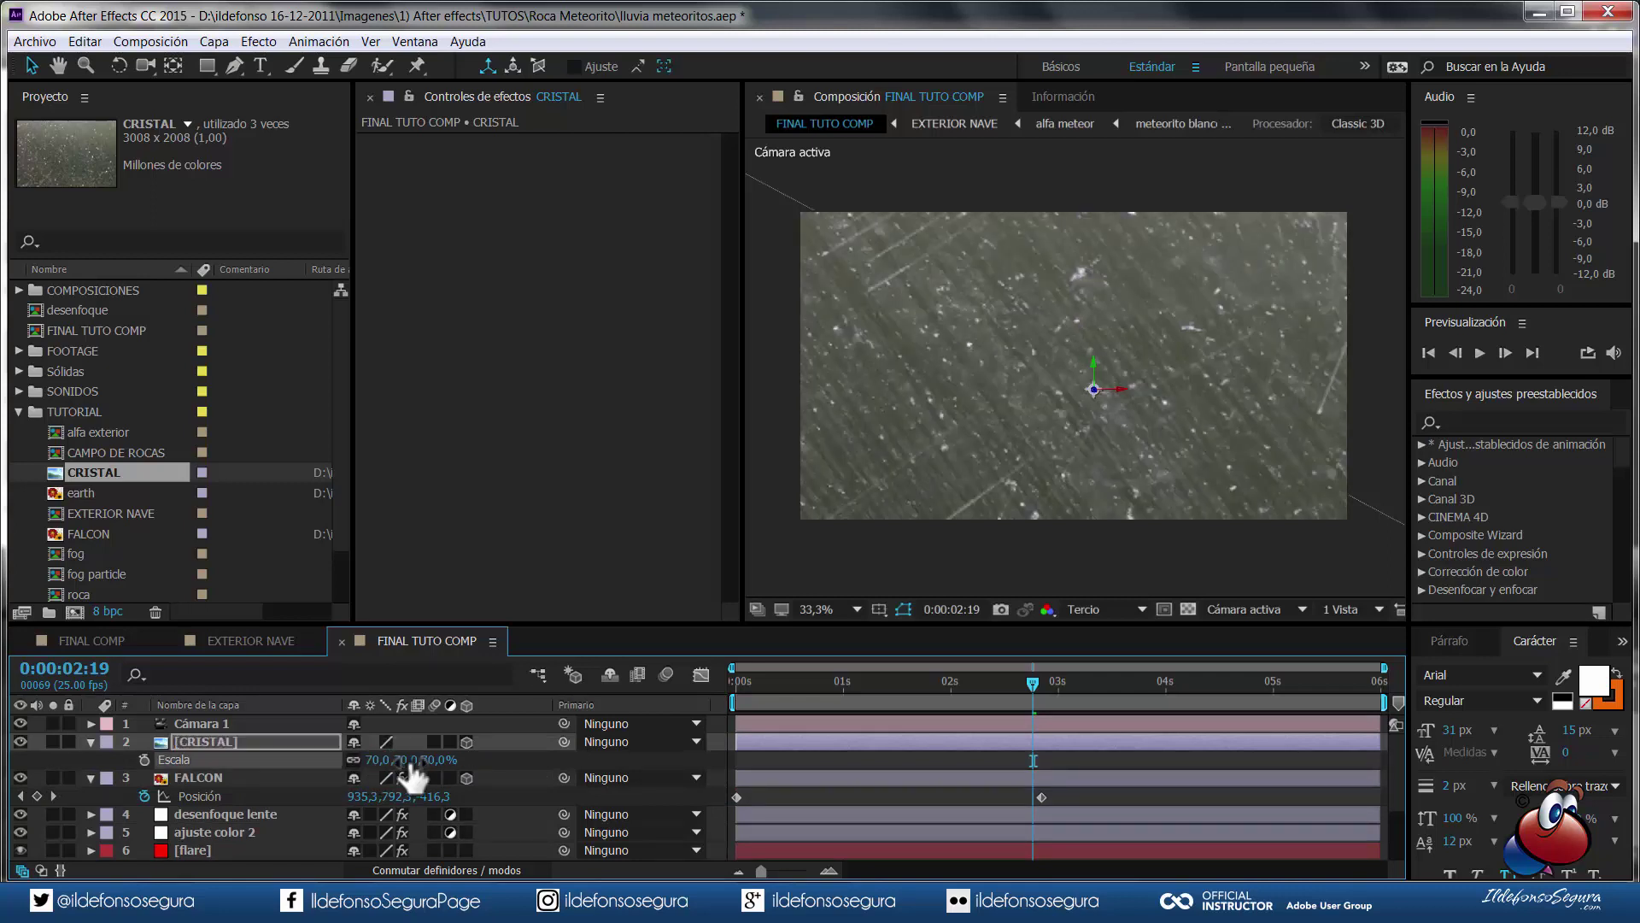
{"action": "key", "text": "t"}
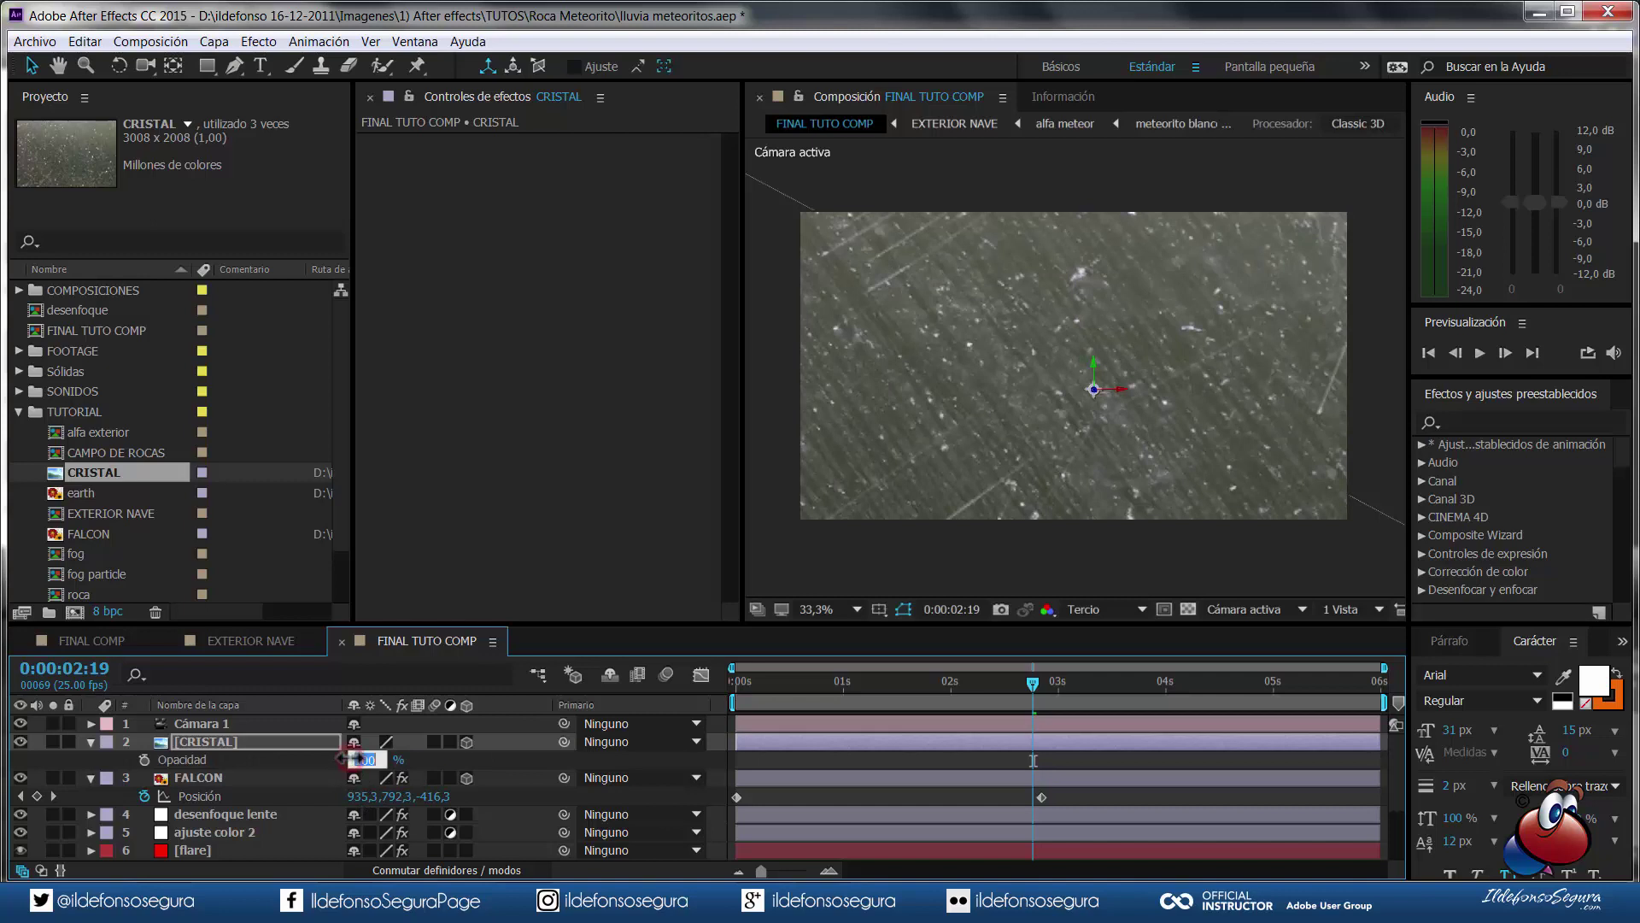
{"action": "type", "text": "20"}
{"action": "key", "text": "Return"}
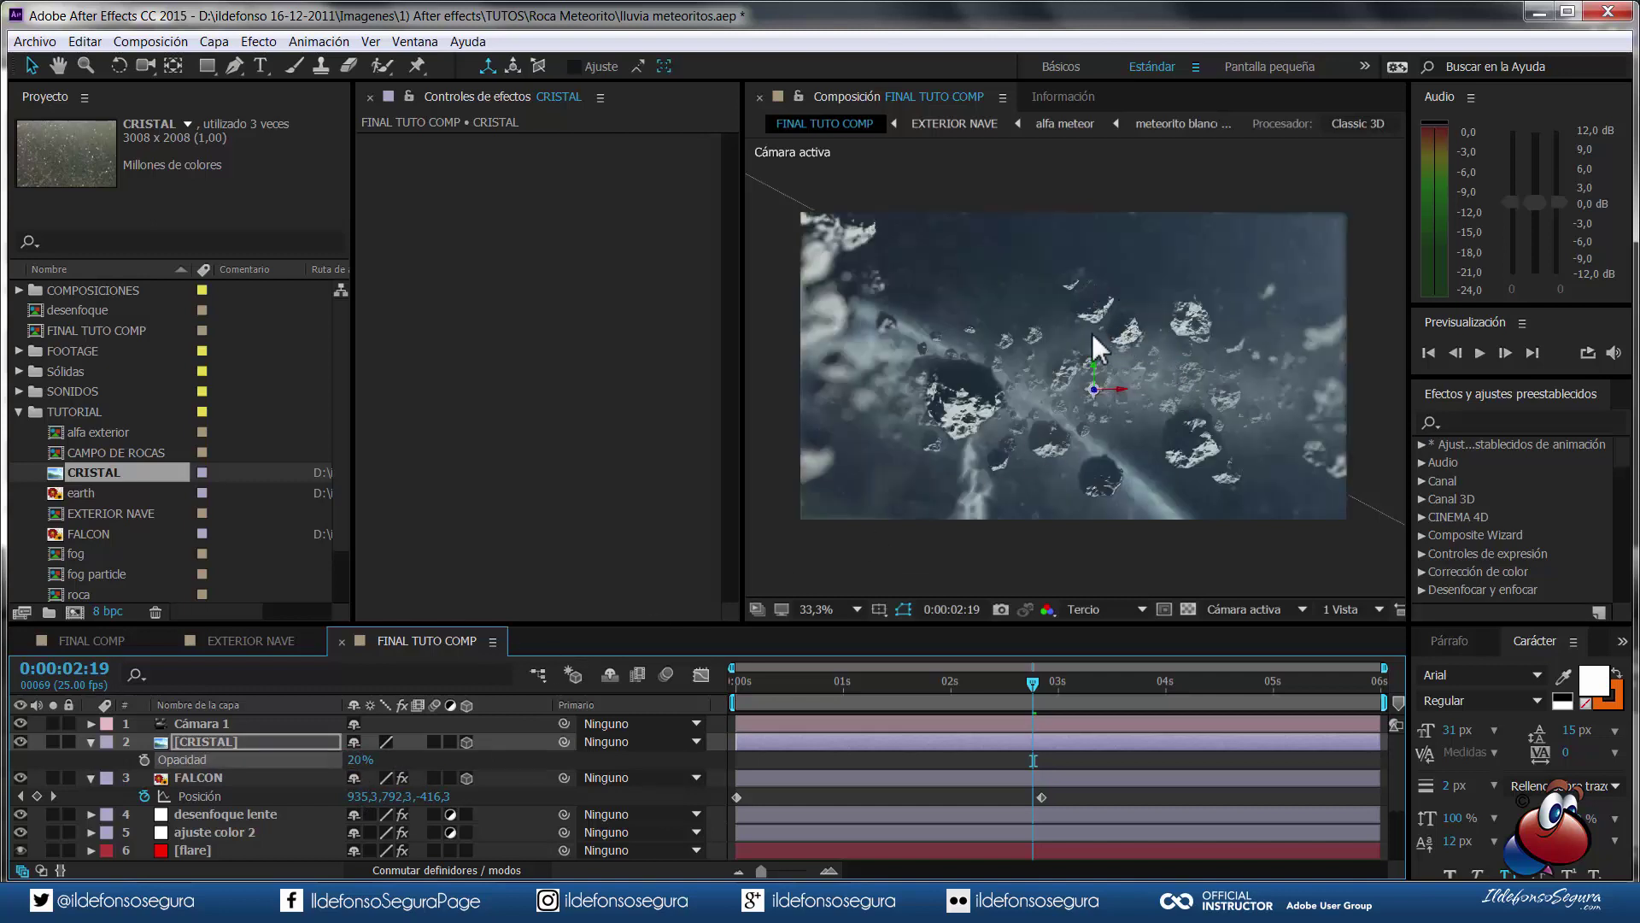
- Parent CRISTAL to FALCON and push it back in depth from the Top view
{"action": "left_click_drag", "start_coordinate": [563, 741], "coordinate": [216, 761]}
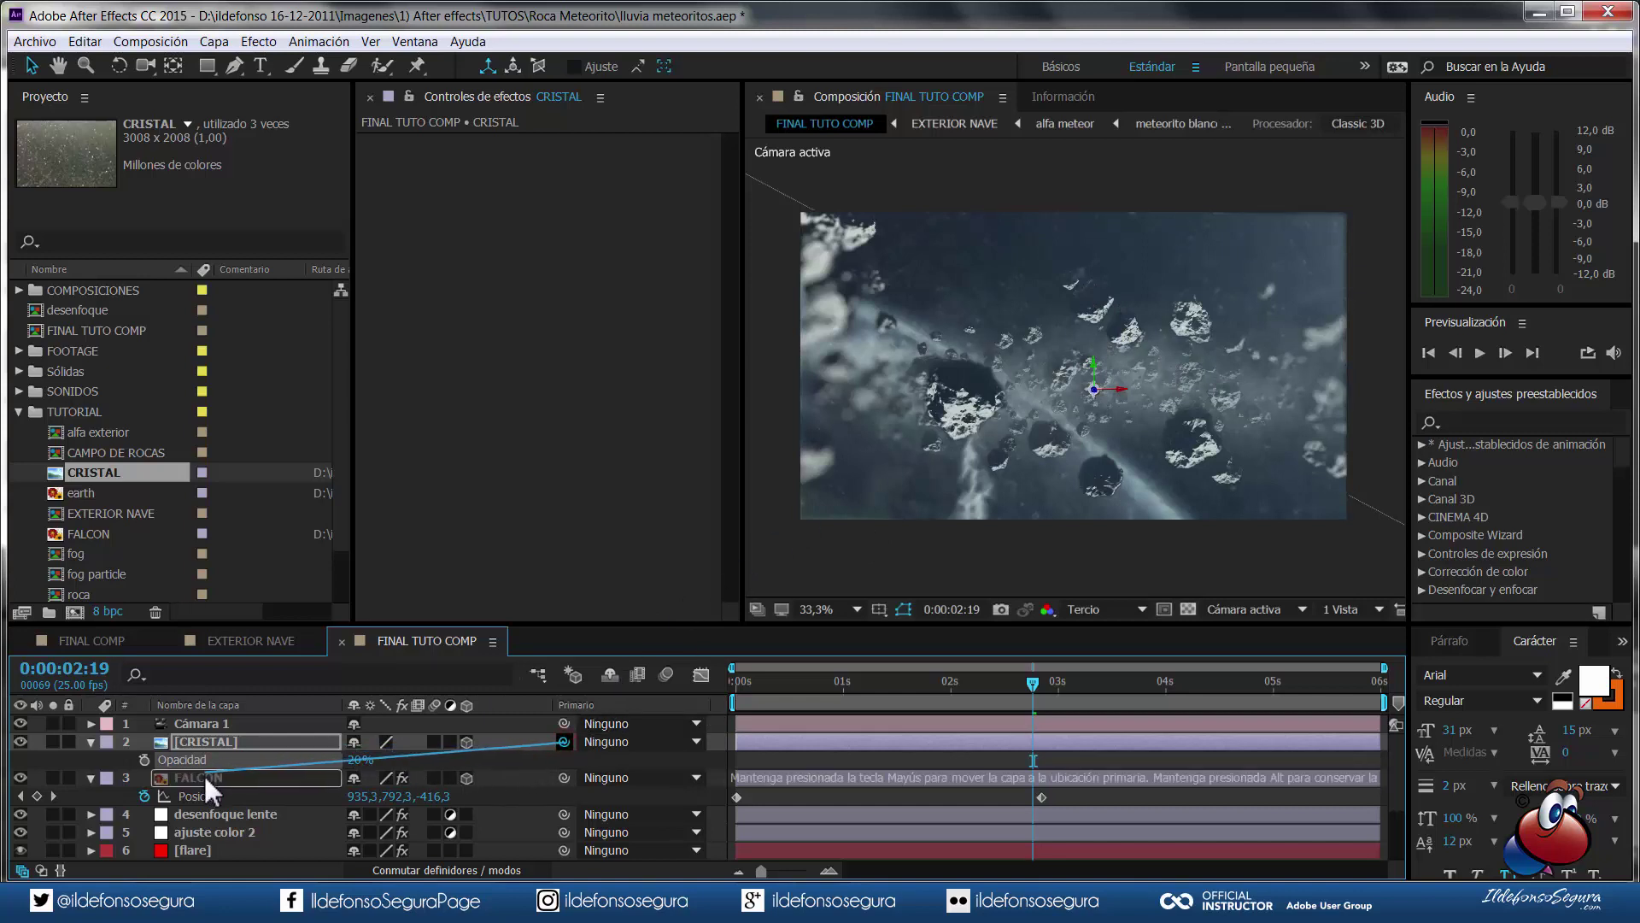
{"action": "left_click_drag", "start_coordinate": [215, 760], "coordinate": [203, 774]}
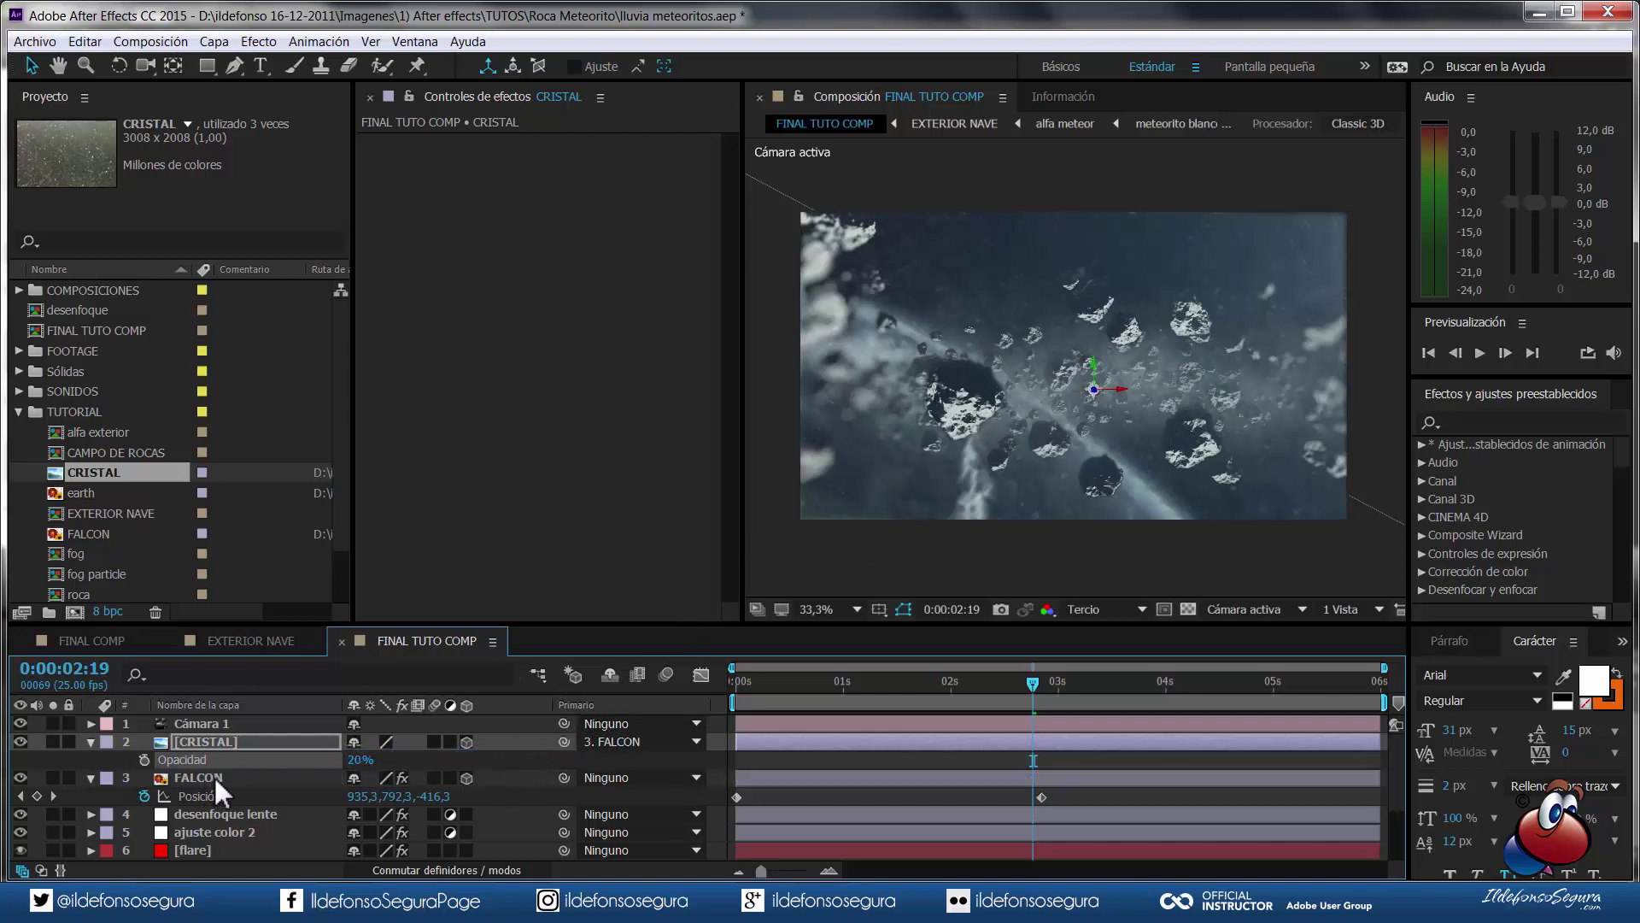
{"action": "left_click", "coordinate": [1262, 608]}
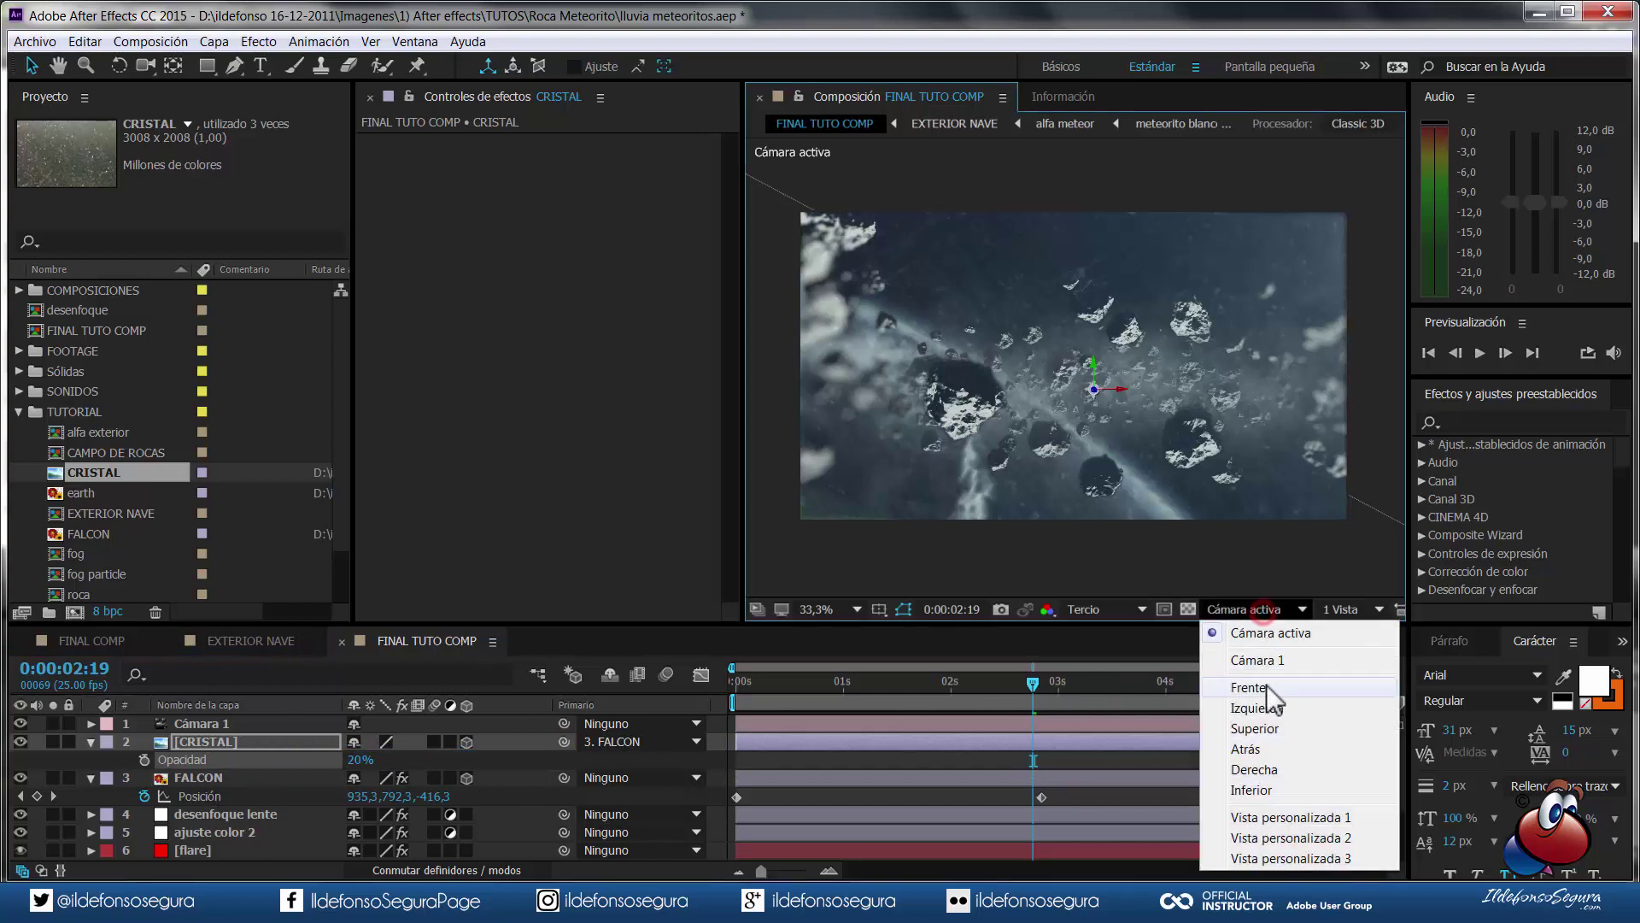
{"action": "left_click", "coordinate": [1266, 730]}
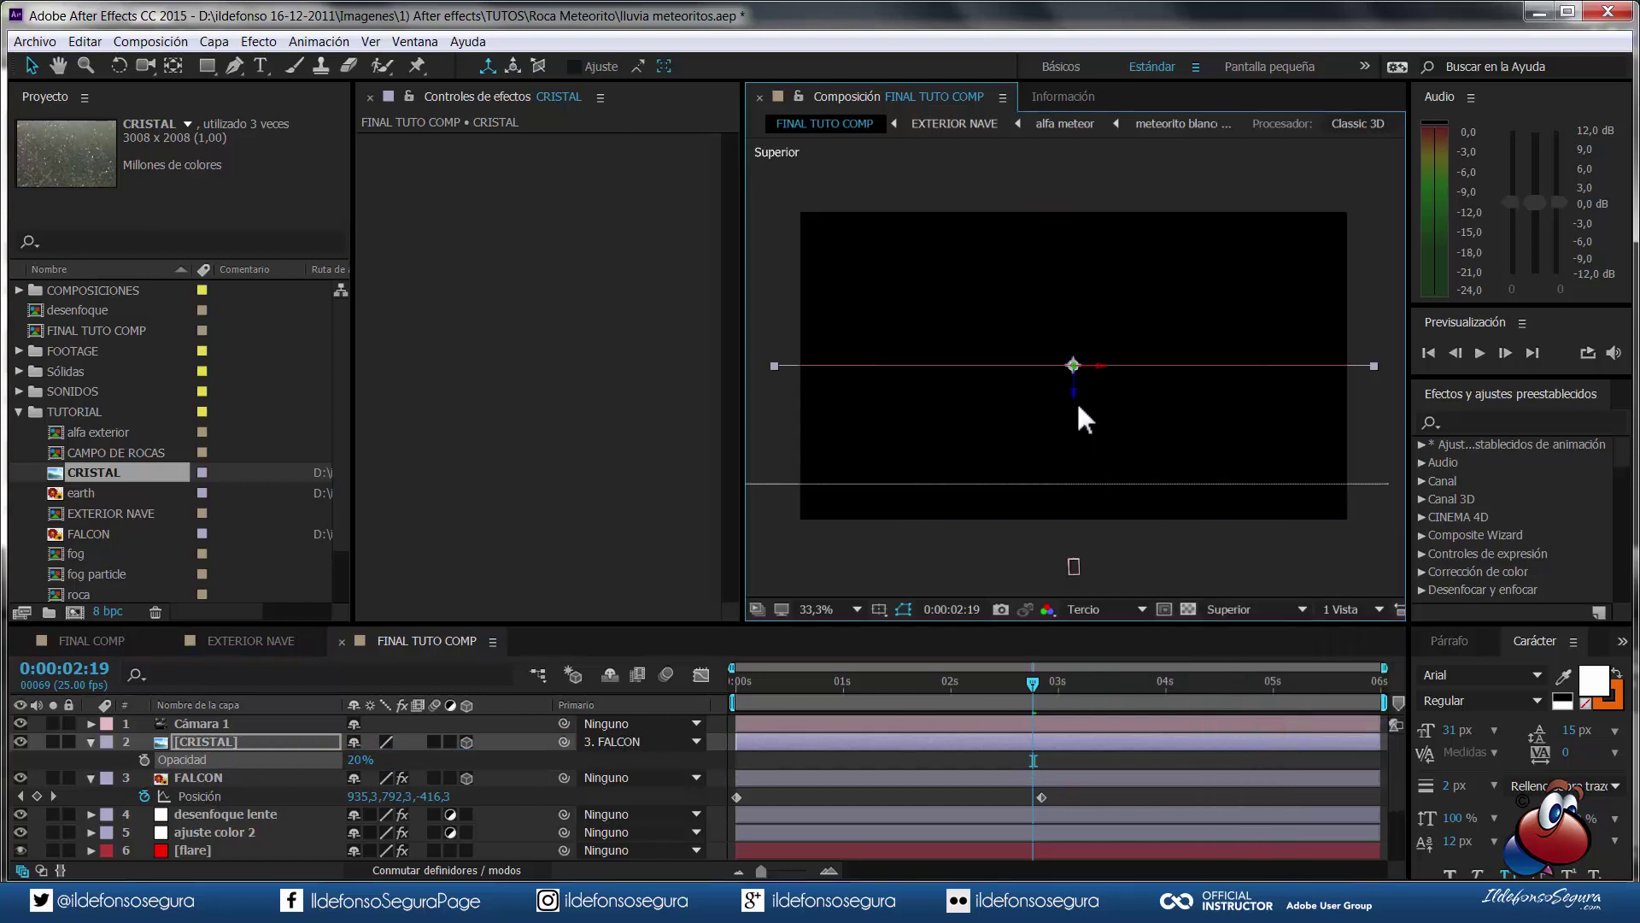
{"action": "left_click_drag", "start_coordinate": [1079, 393], "coordinate": [1080, 467]}
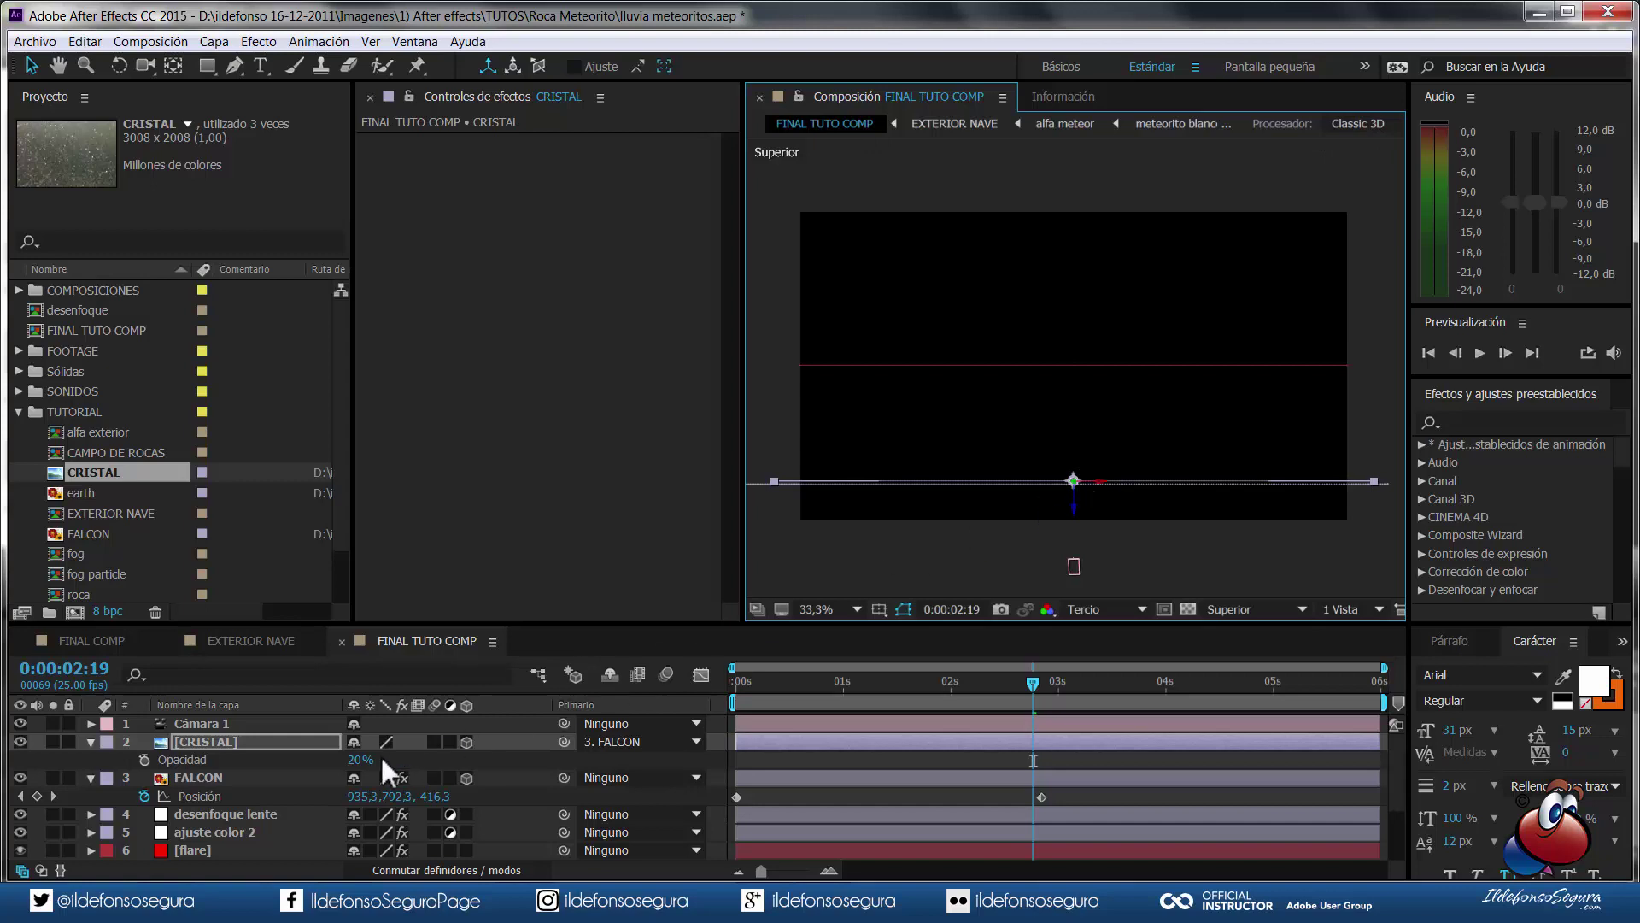
- Set CRISTAL's Z position to 3.0 (784.8, 260.4, 3.0) and return to Active Camera view
{"action": "key", "text": "p"}
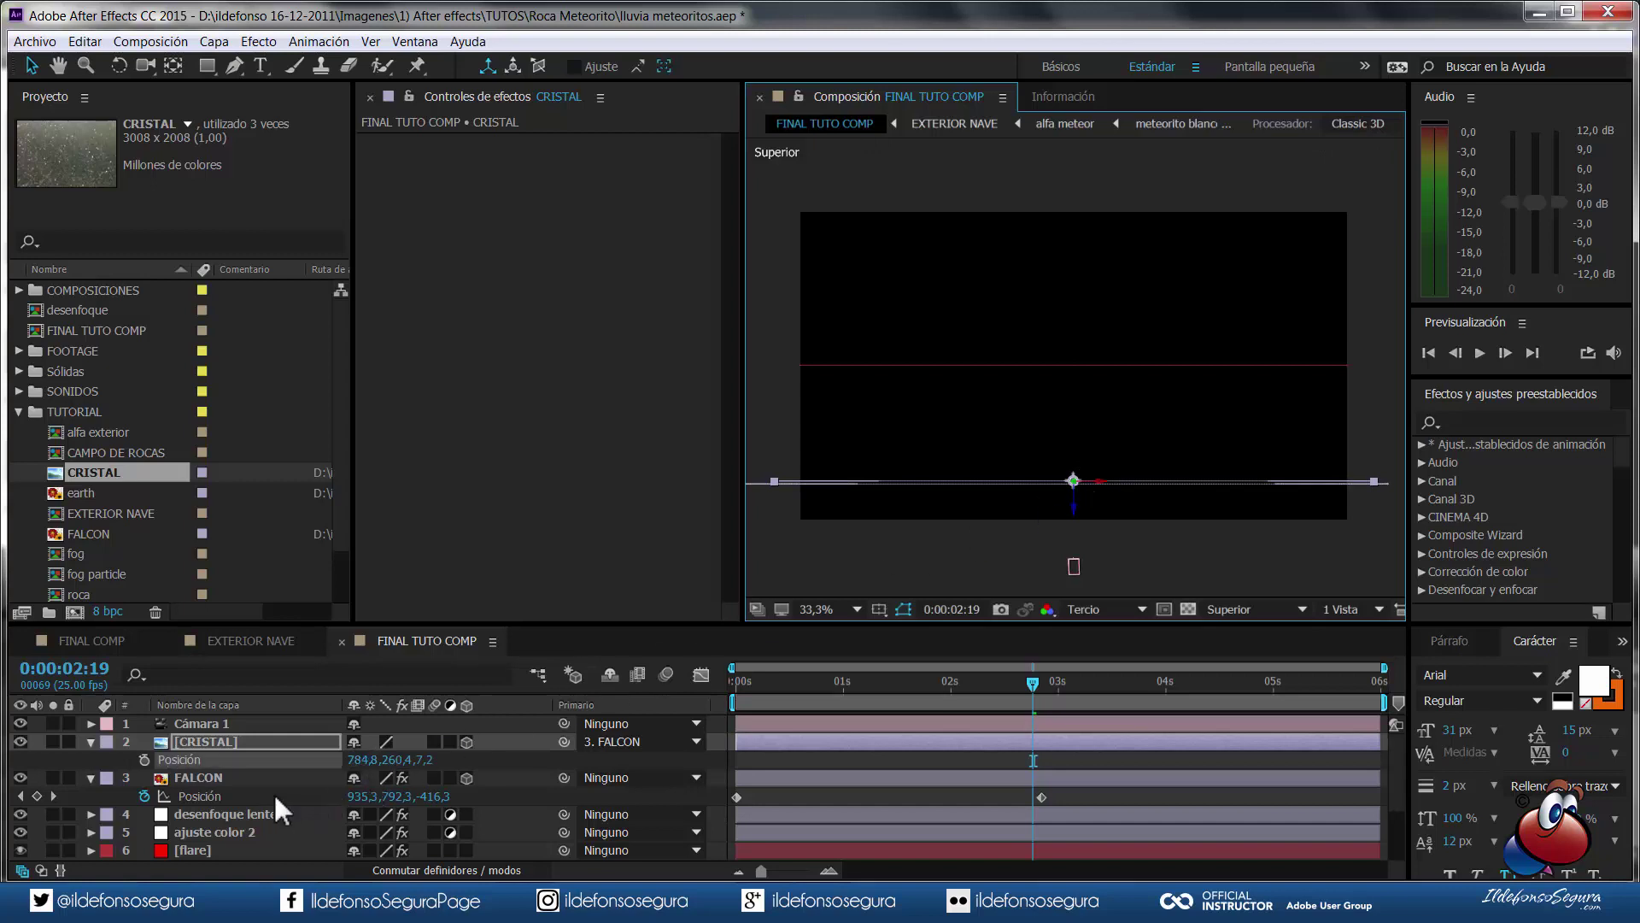
{"action": "left_click", "coordinate": [437, 760]}
{"action": "type", "text": "18683"}
{"action": "key", "text": "Return"}
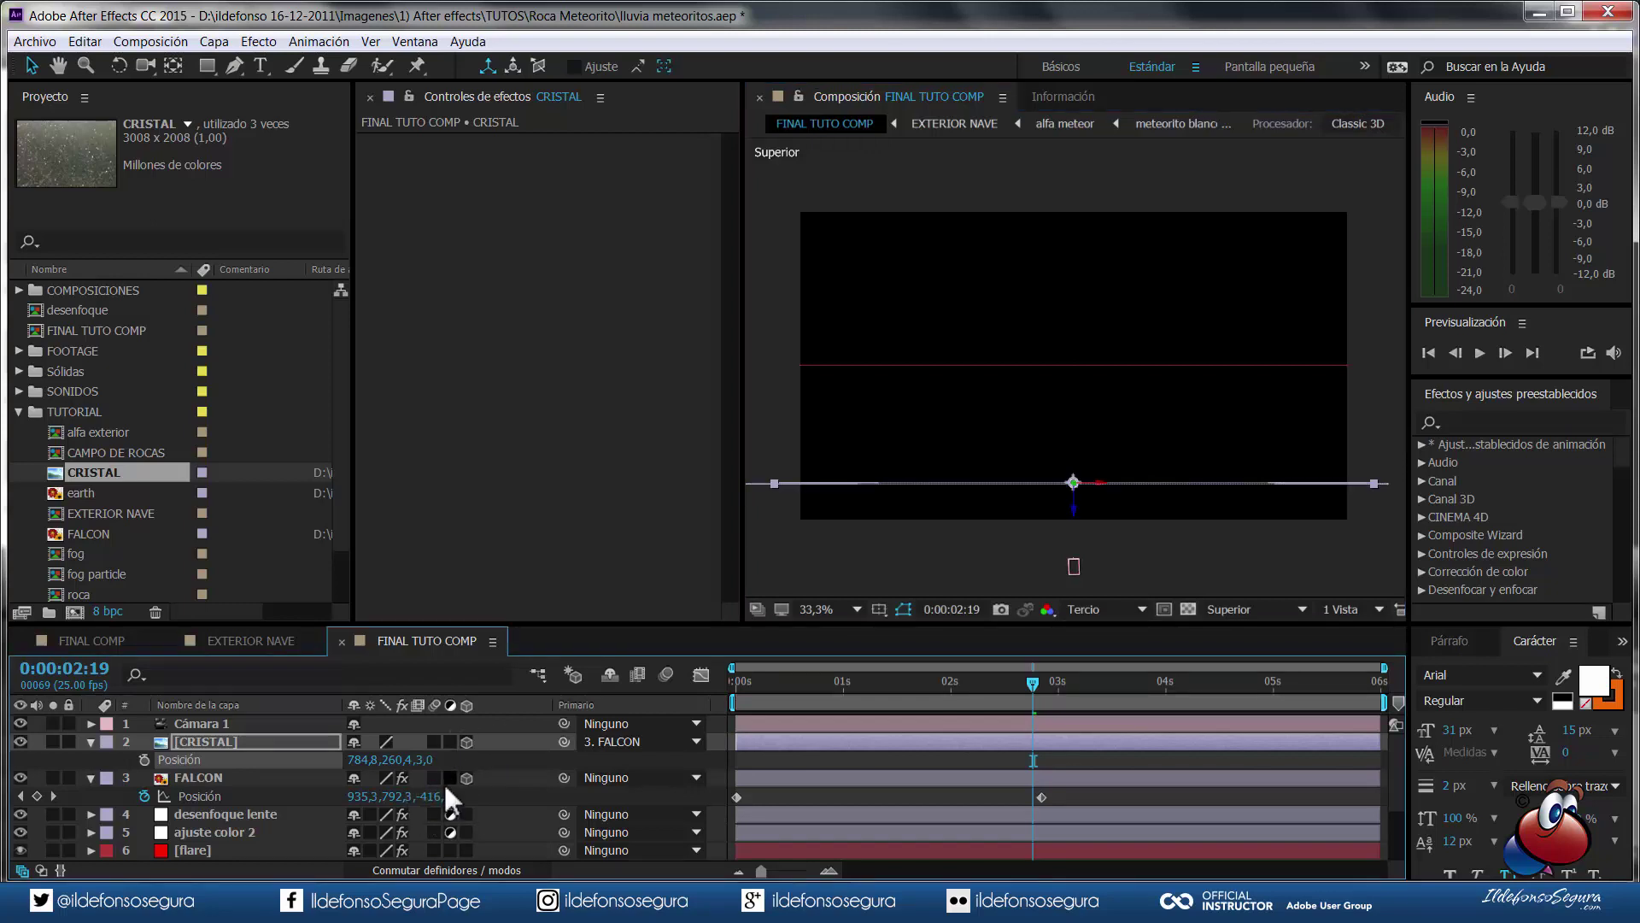
{"action": "left_click", "coordinate": [1235, 608]}
{"action": "left_click", "coordinate": [1264, 629]}
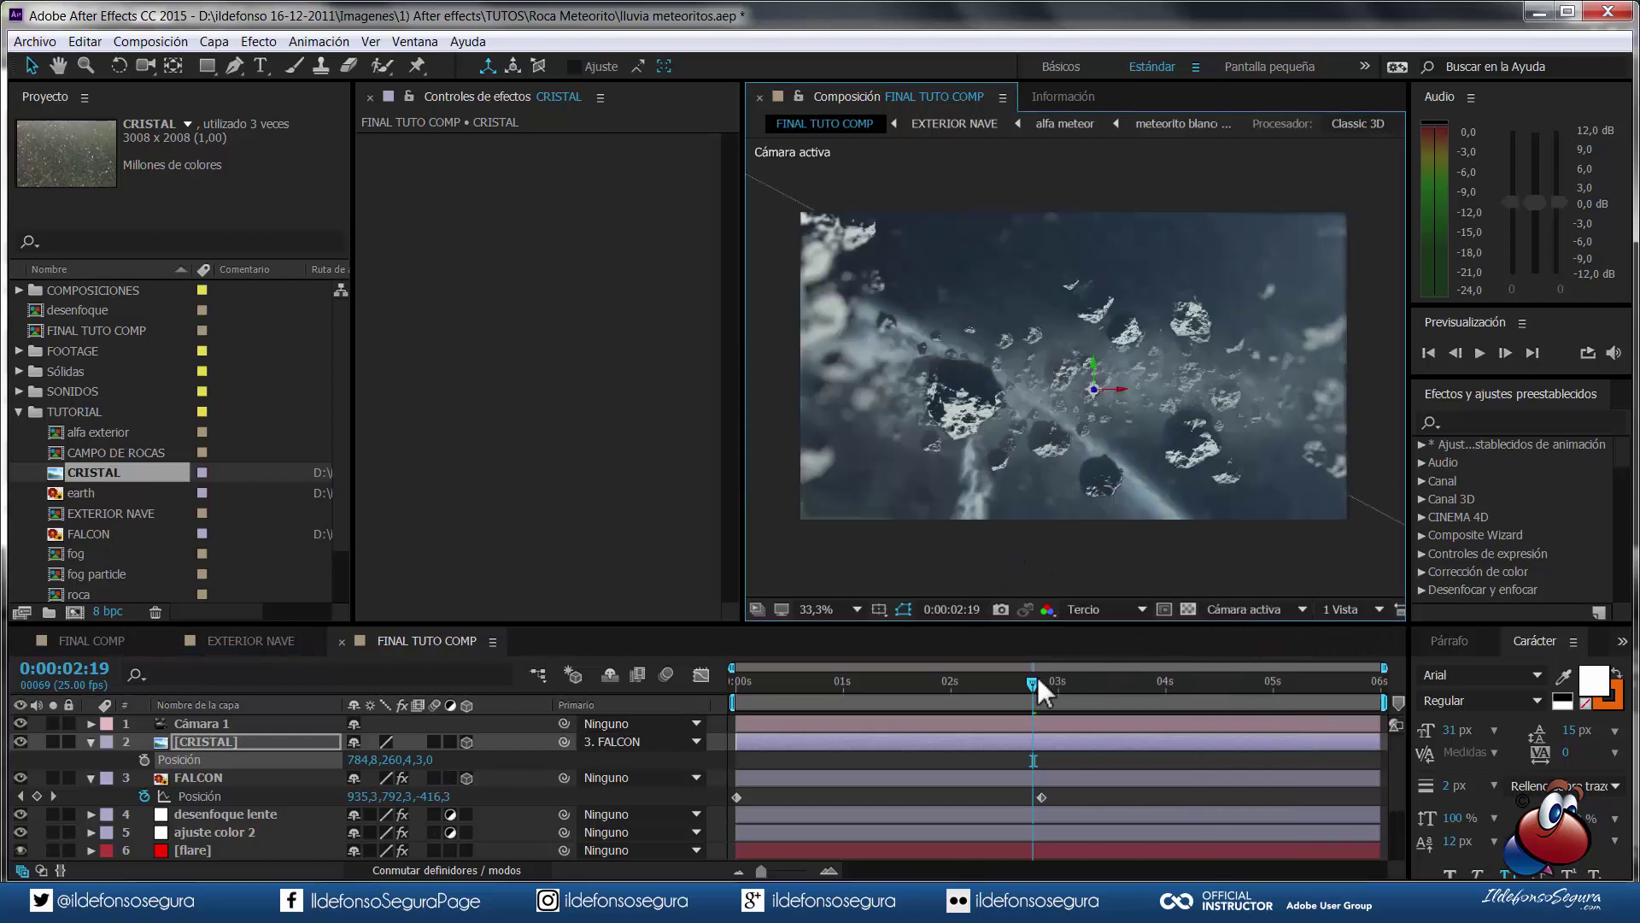
- Preview the asteroid shot, then scrub back to around 3:12
{"action": "left_click", "coordinate": [1482, 352]}
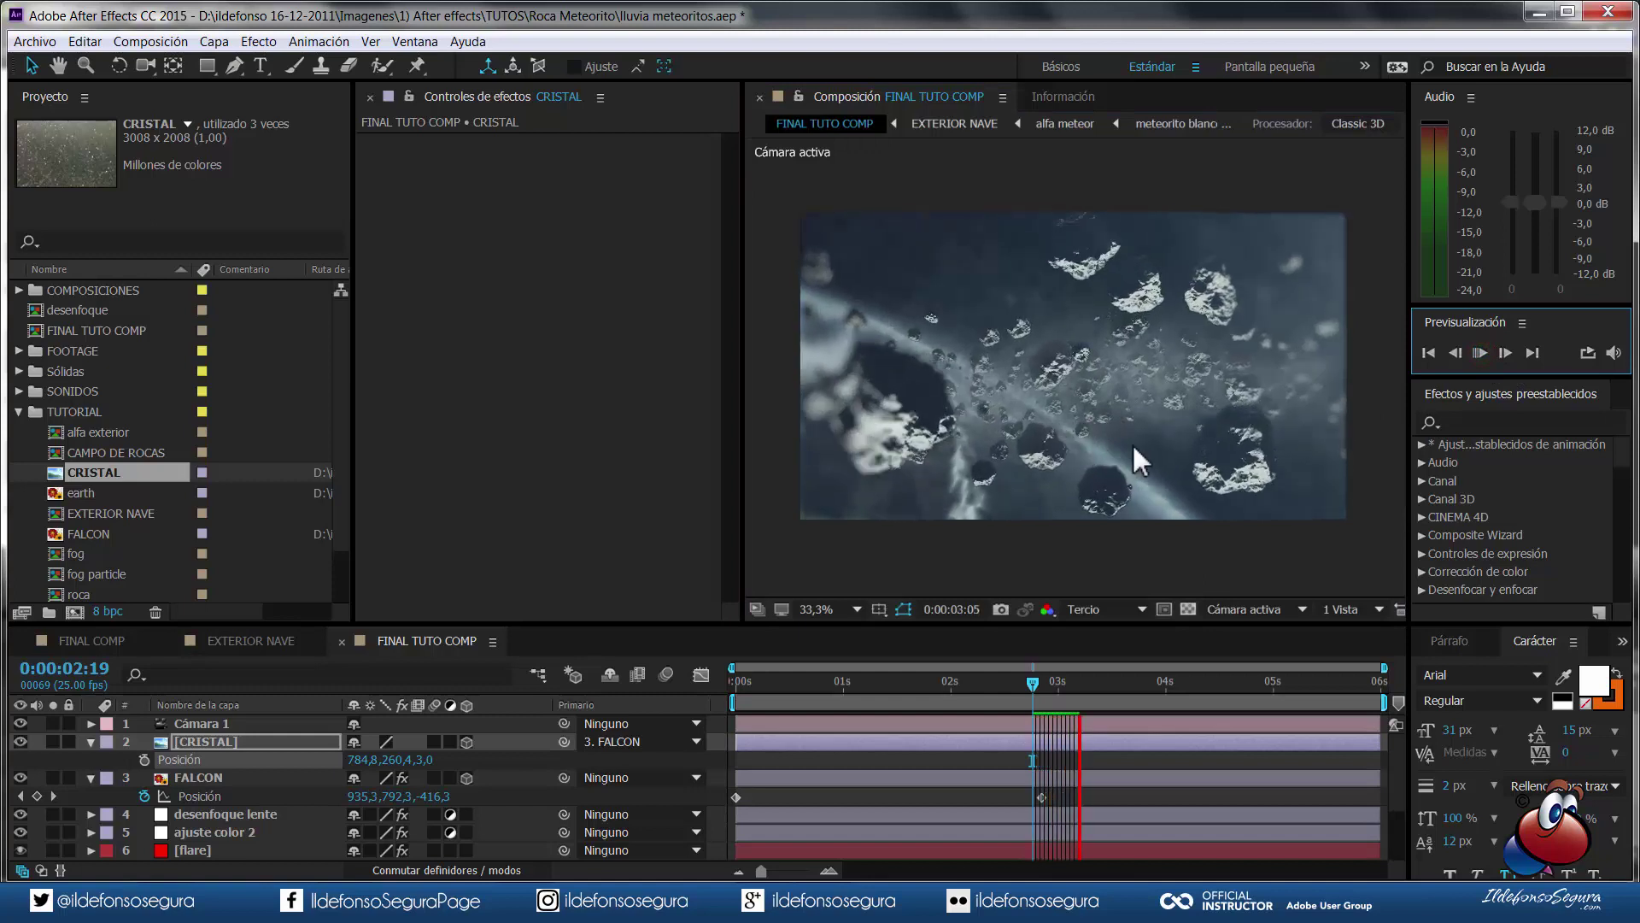
{"action": "left_click", "coordinate": [1479, 353]}
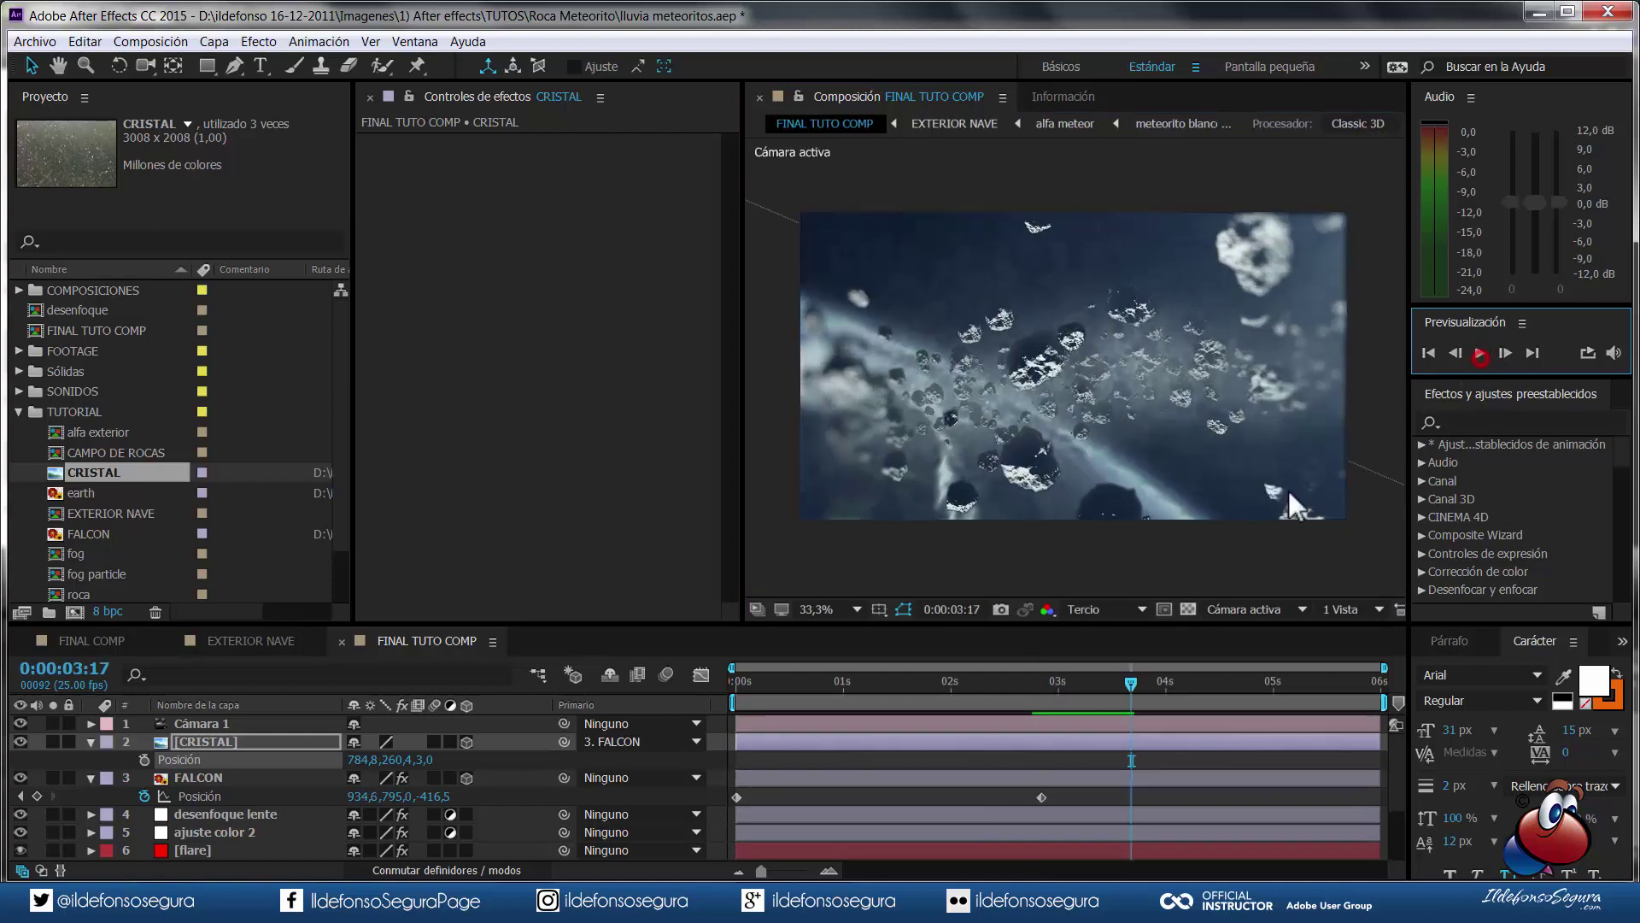
{"action": "left_click", "coordinate": [1128, 679]}
{"action": "mouse_move", "coordinate": [1126, 679]}
{"action": "left_mouse_down"}
{"action": "mouse_move", "coordinate": [1102, 668]}
{"action": "mouse_move", "coordinate": [1119, 663]}
{"action": "left_mouse_up"}
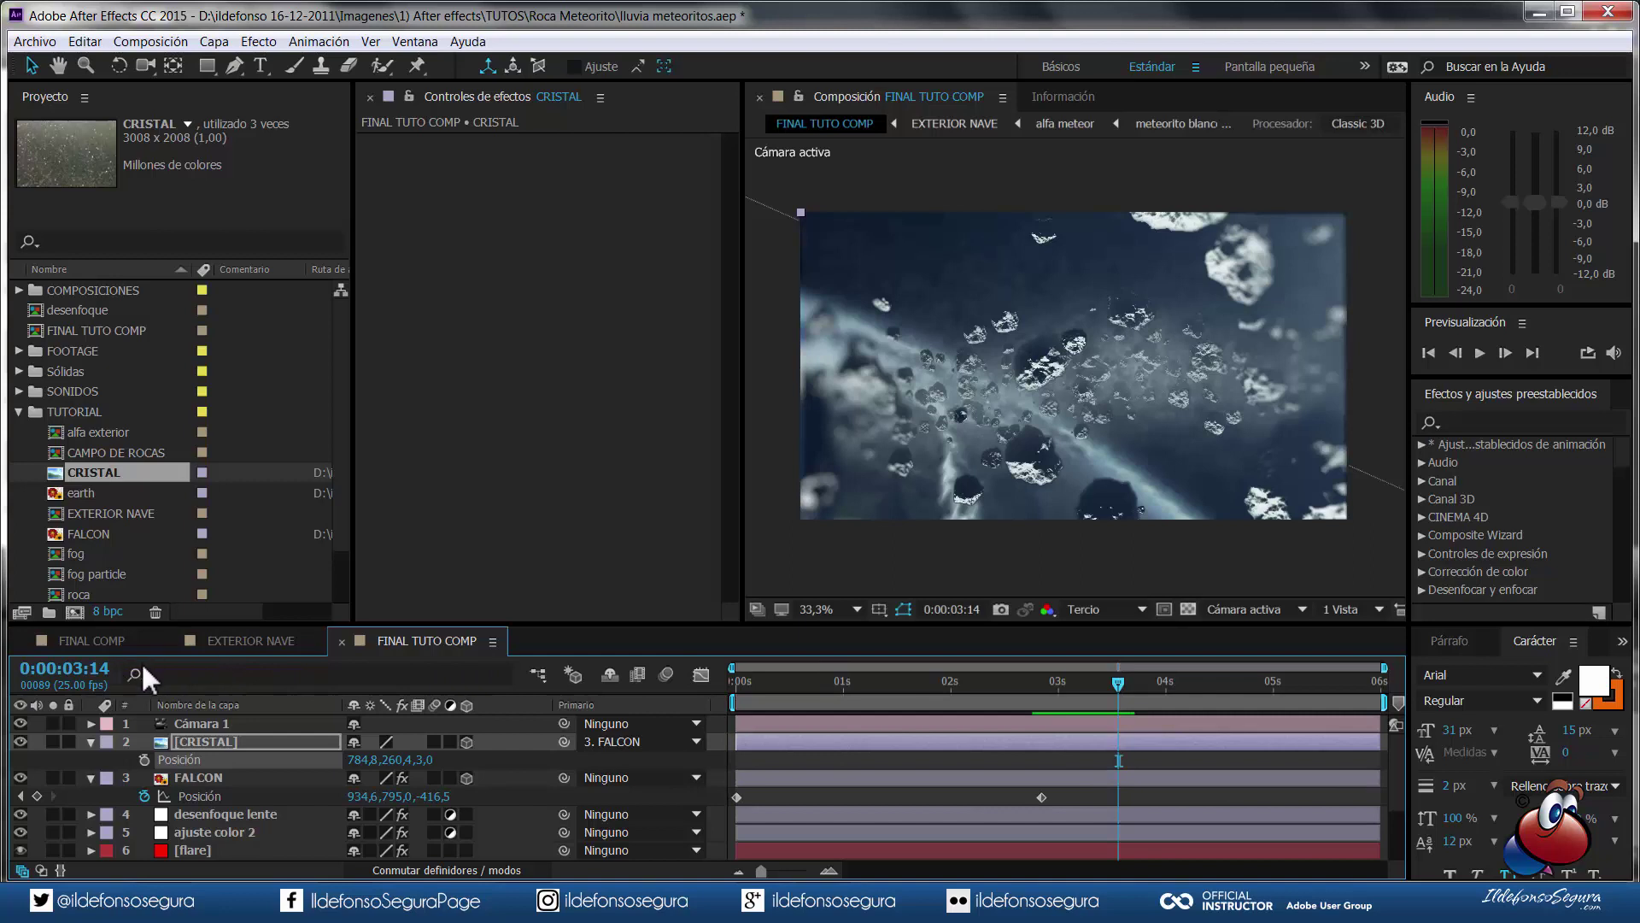
{"action": "left_click_drag", "start_coordinate": [1113, 684], "coordinate": [1087, 684]}
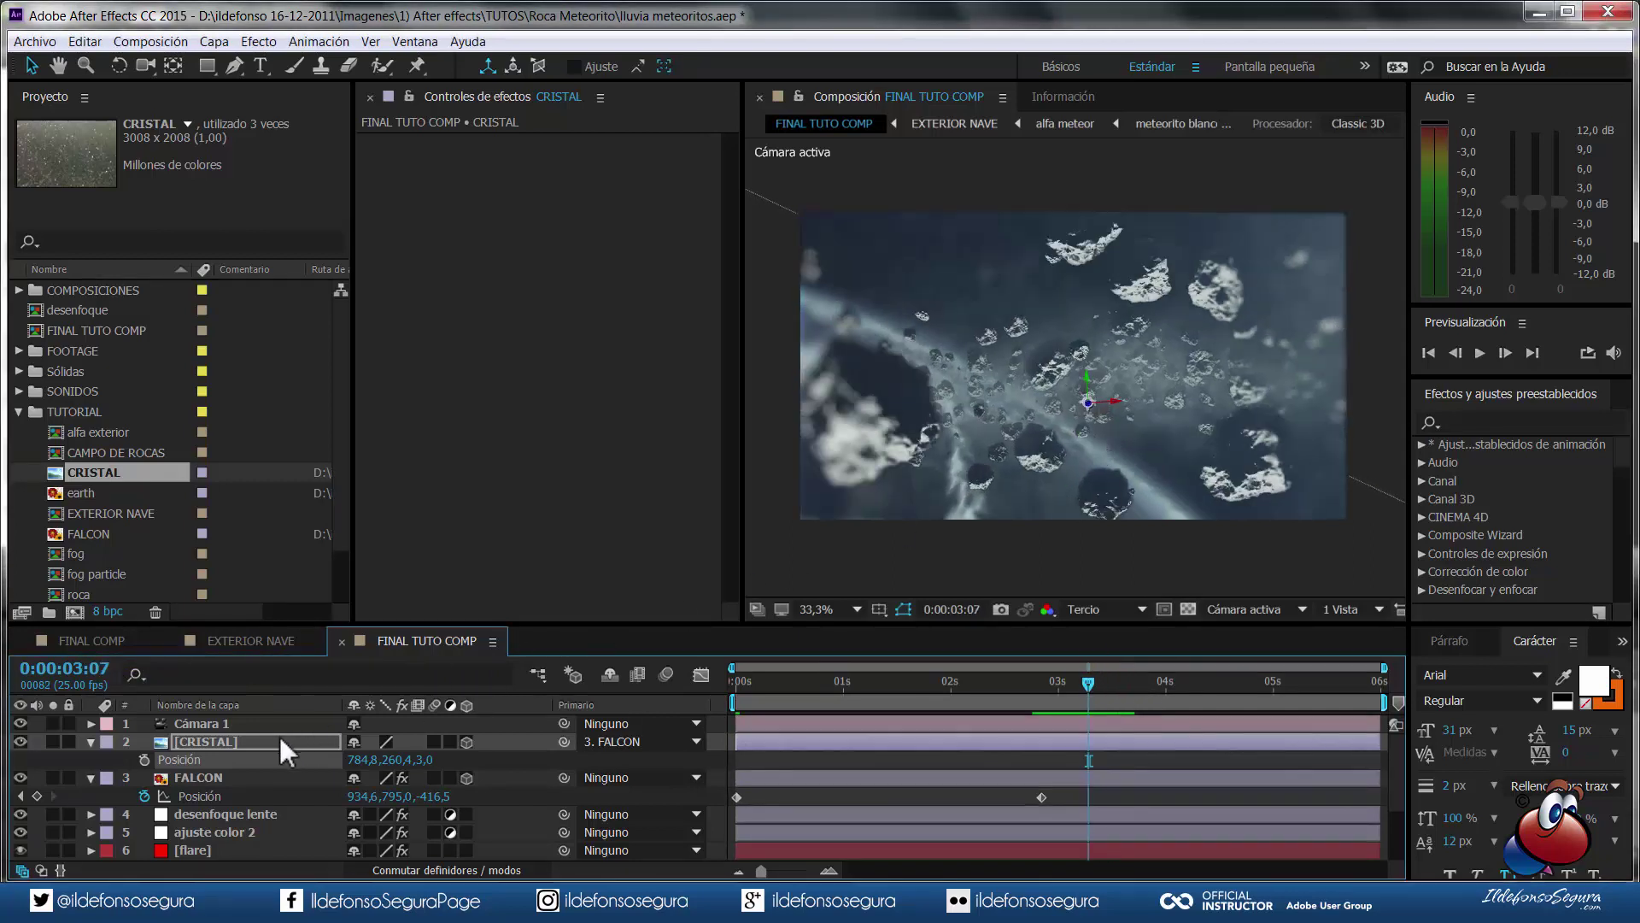
- Duplicate the CRISTAL layer and set the copy's opacity to 35%
{"action": "key", "text": "ctrl+d"}
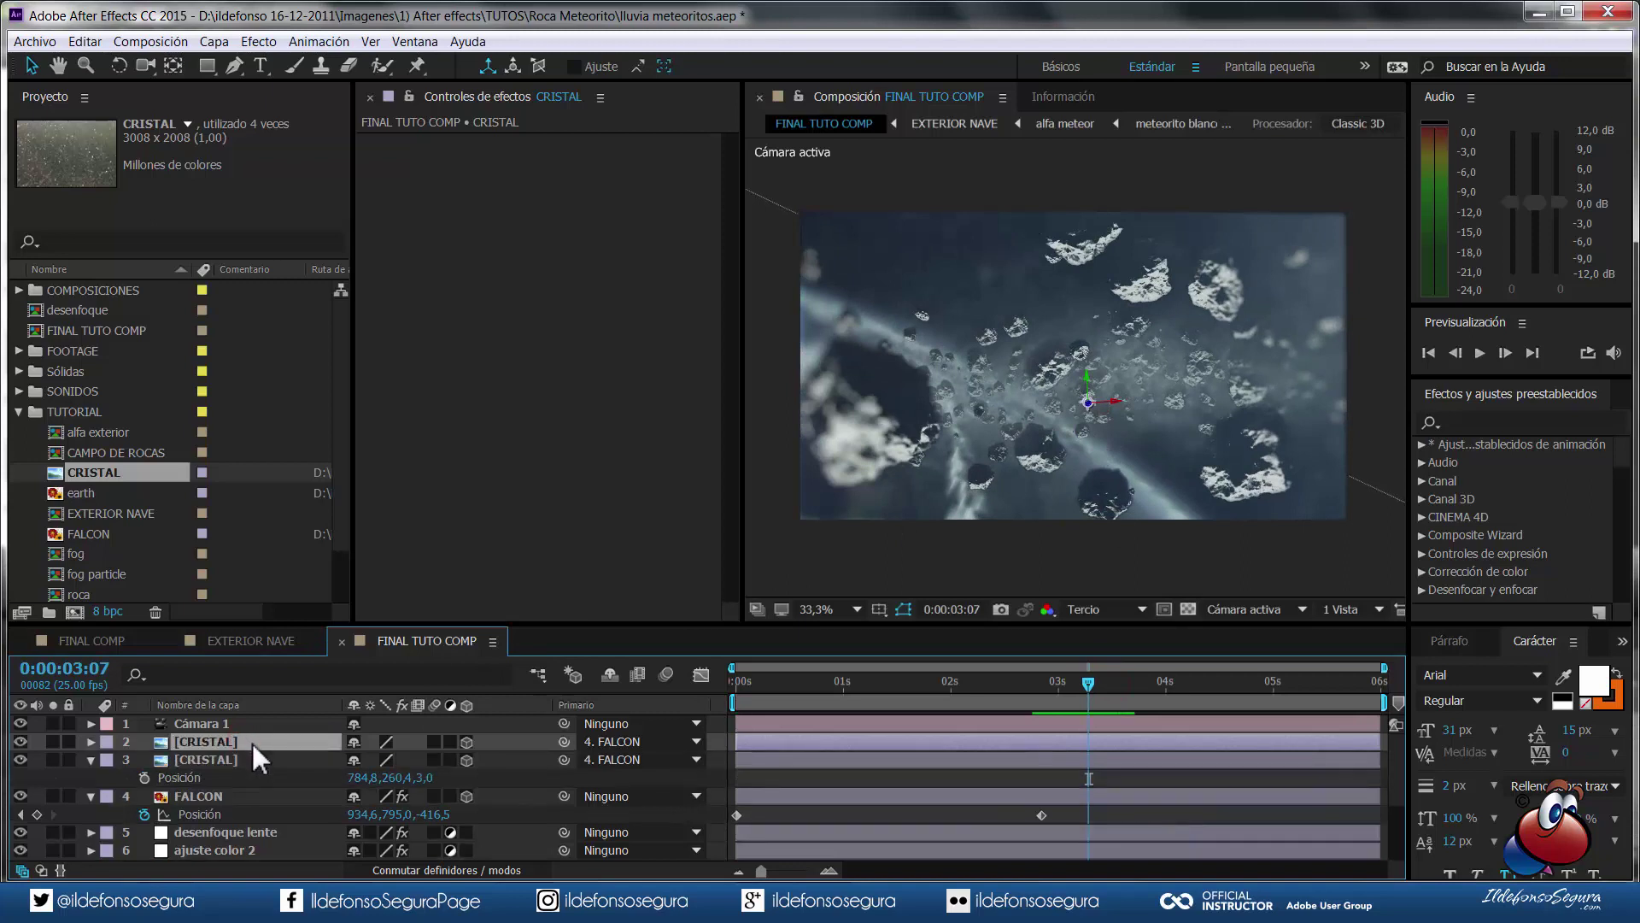
{"action": "key", "text": "t"}
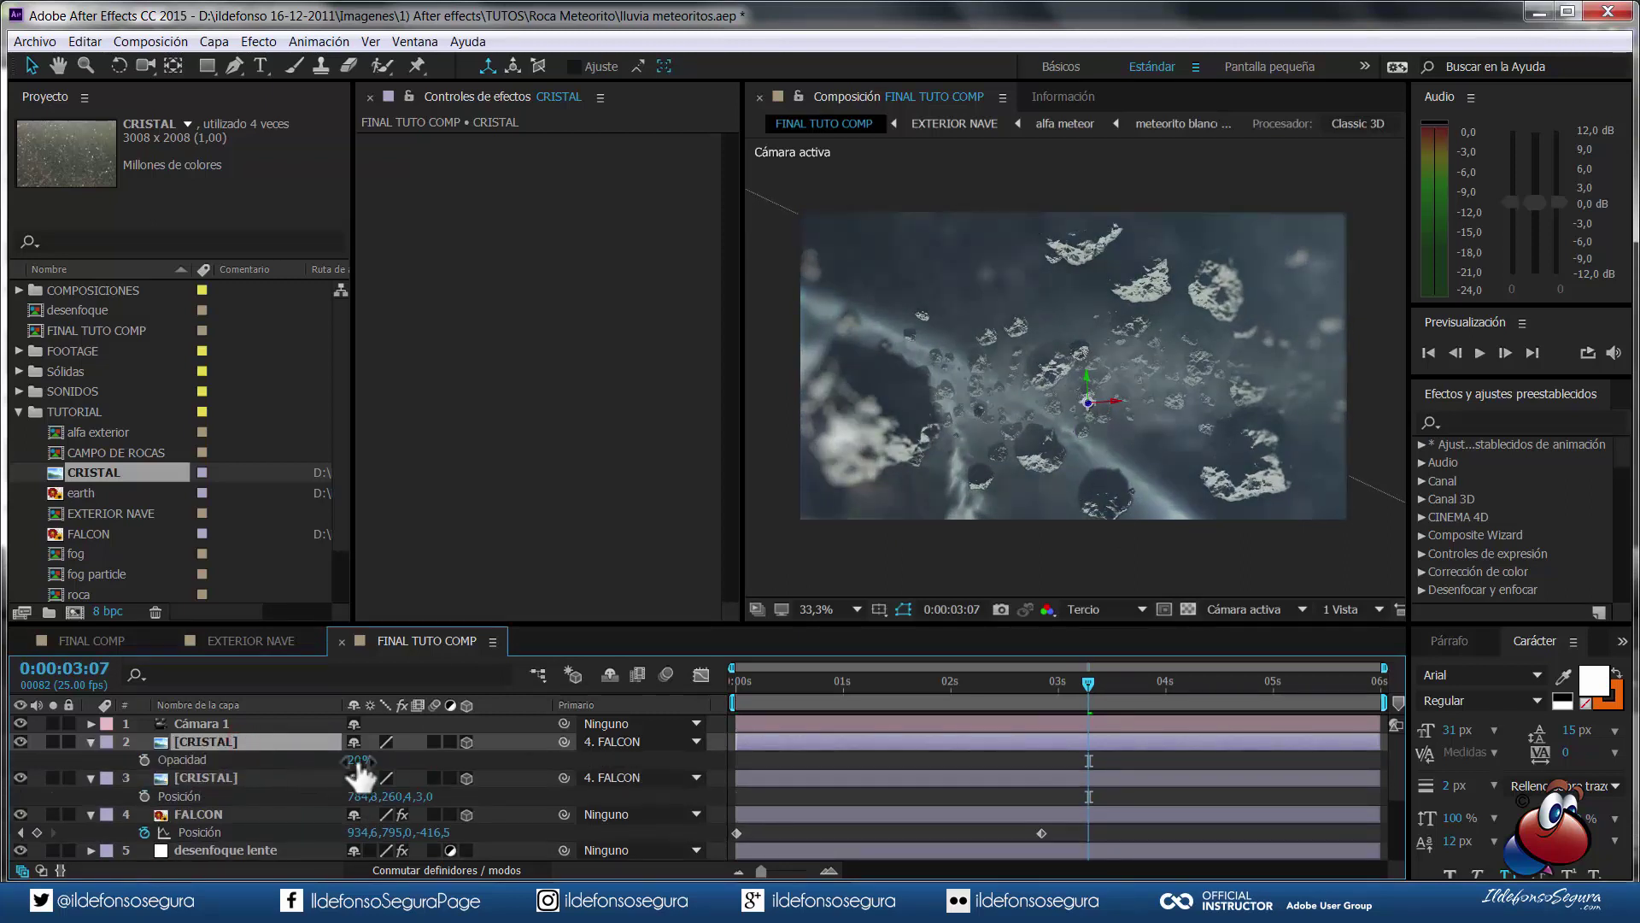
{"action": "left_click", "coordinate": [357, 760]}
{"action": "type", "text": "35"}
{"action": "key", "text": "Return"}
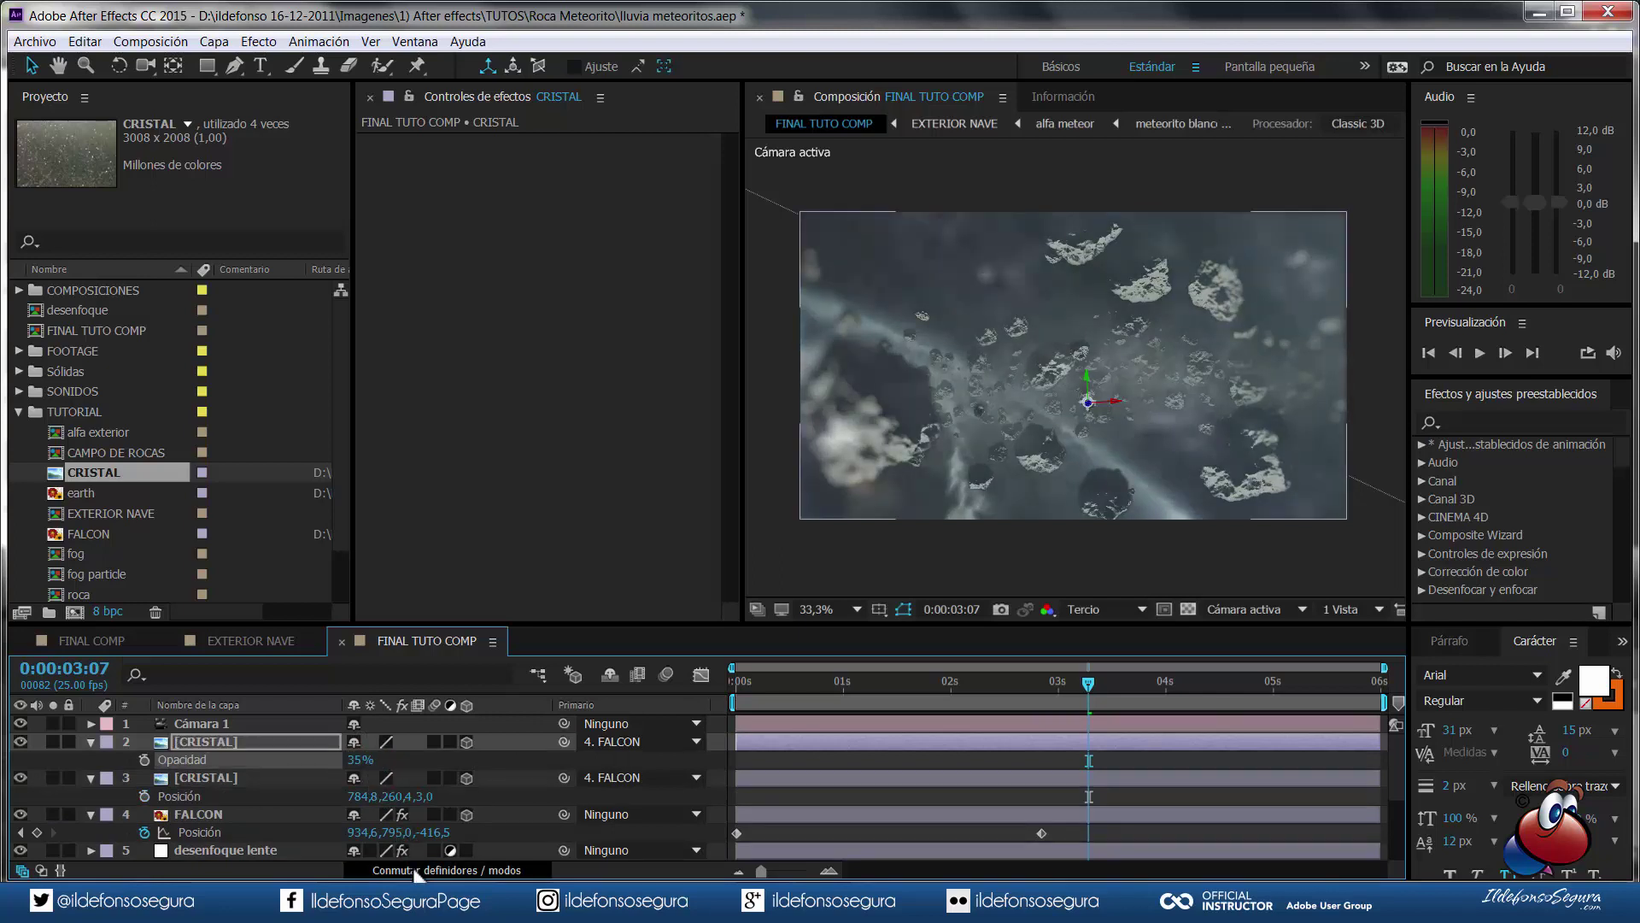
- Blend the CRISTAL copy with Sobreexposición lineal and scrub to check around 3:13
{"action": "left_click", "coordinate": [416, 871]}
{"action": "left_click", "coordinate": [396, 740]}
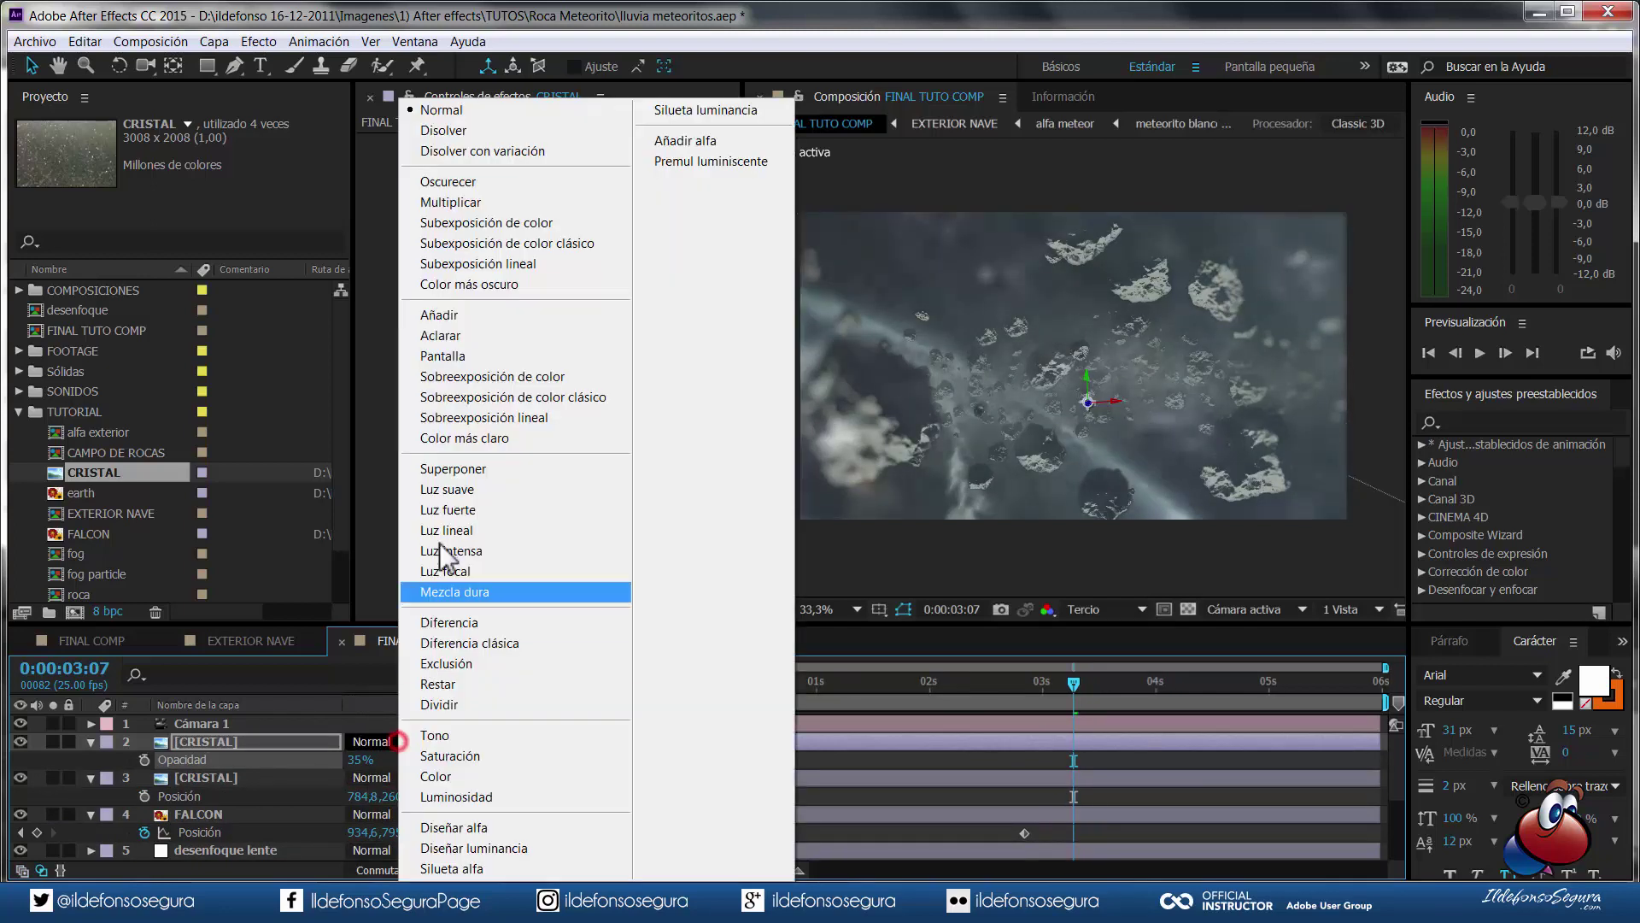
{"action": "left_click", "coordinate": [468, 417]}
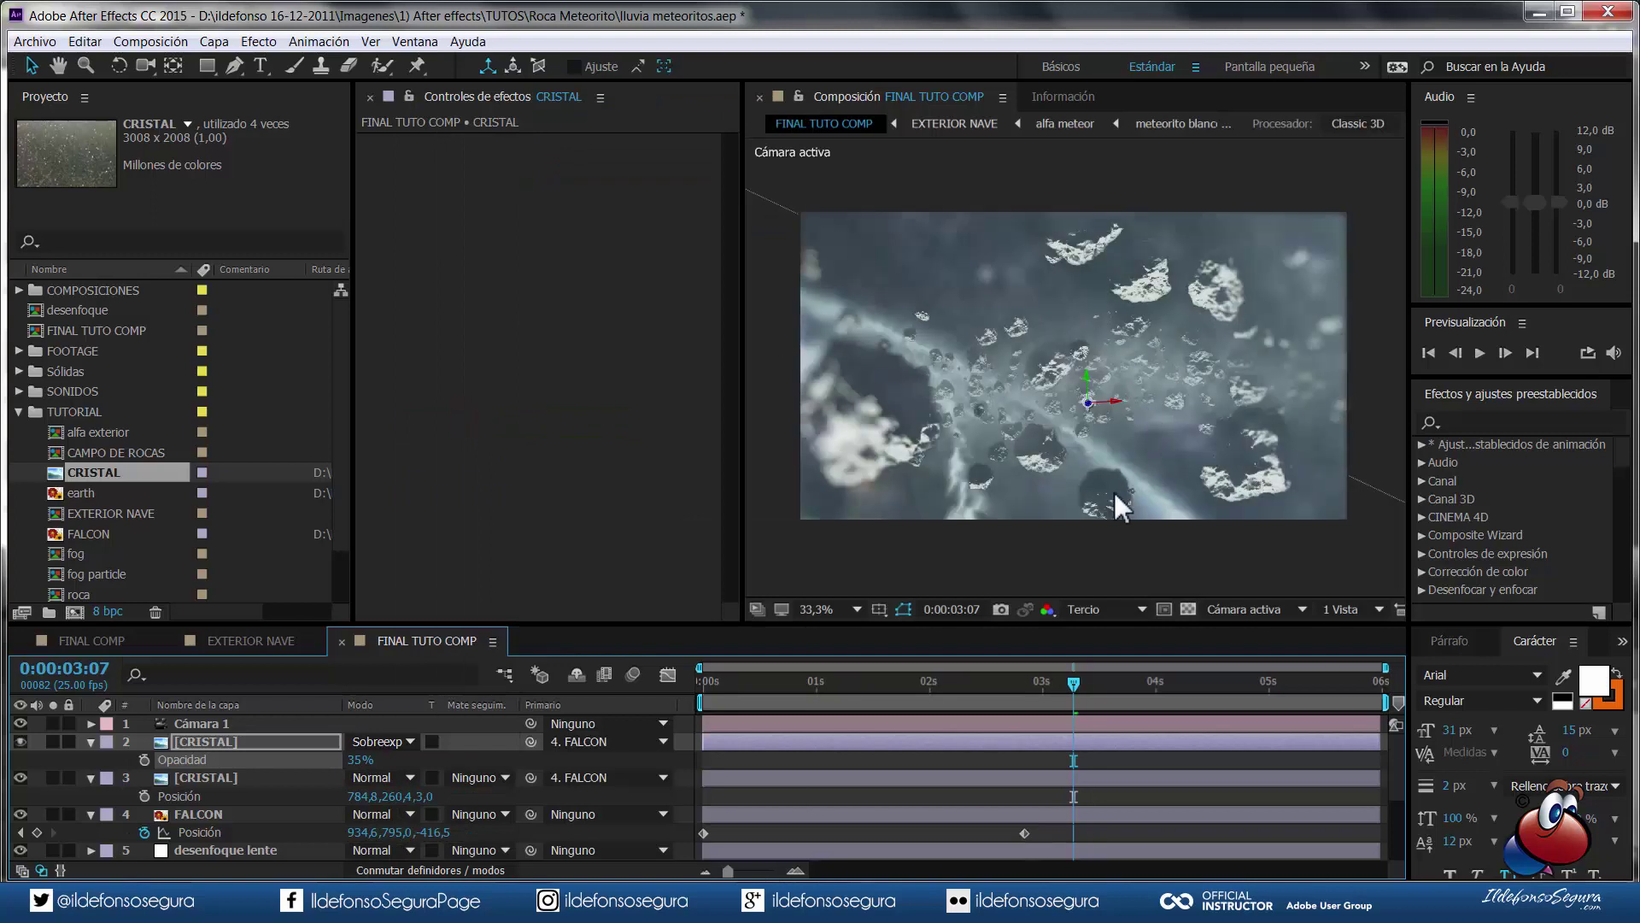
{"action": "left_click_drag", "start_coordinate": [1060, 675], "coordinate": [646, 659]}
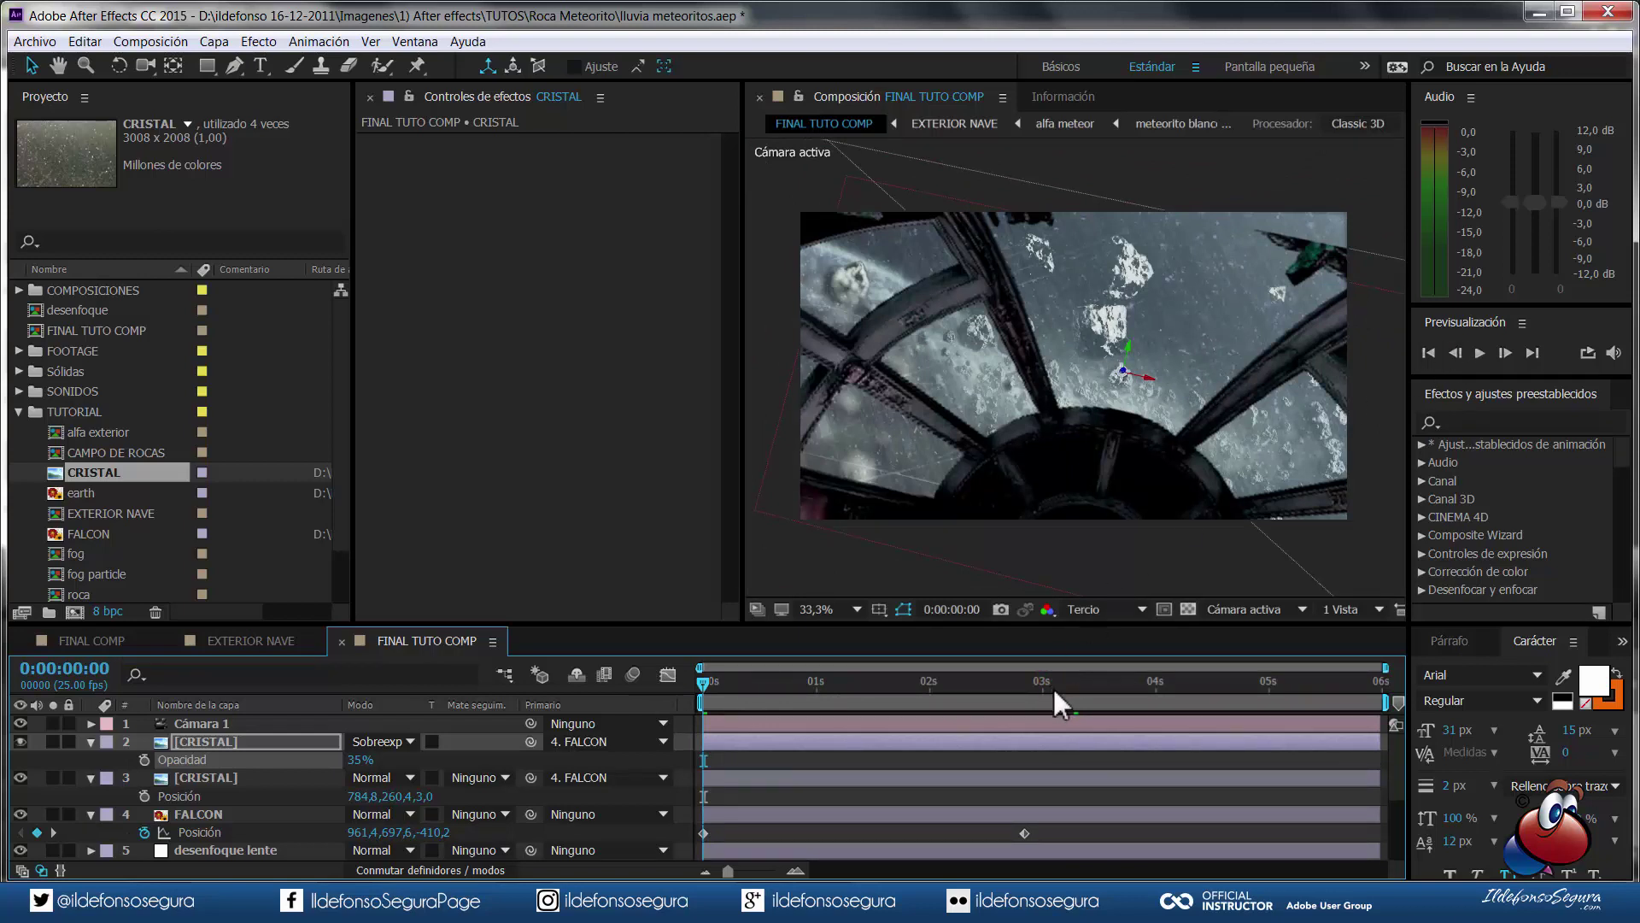
{"action": "left_click_drag", "start_coordinate": [1089, 699], "coordinate": [1105, 699]}
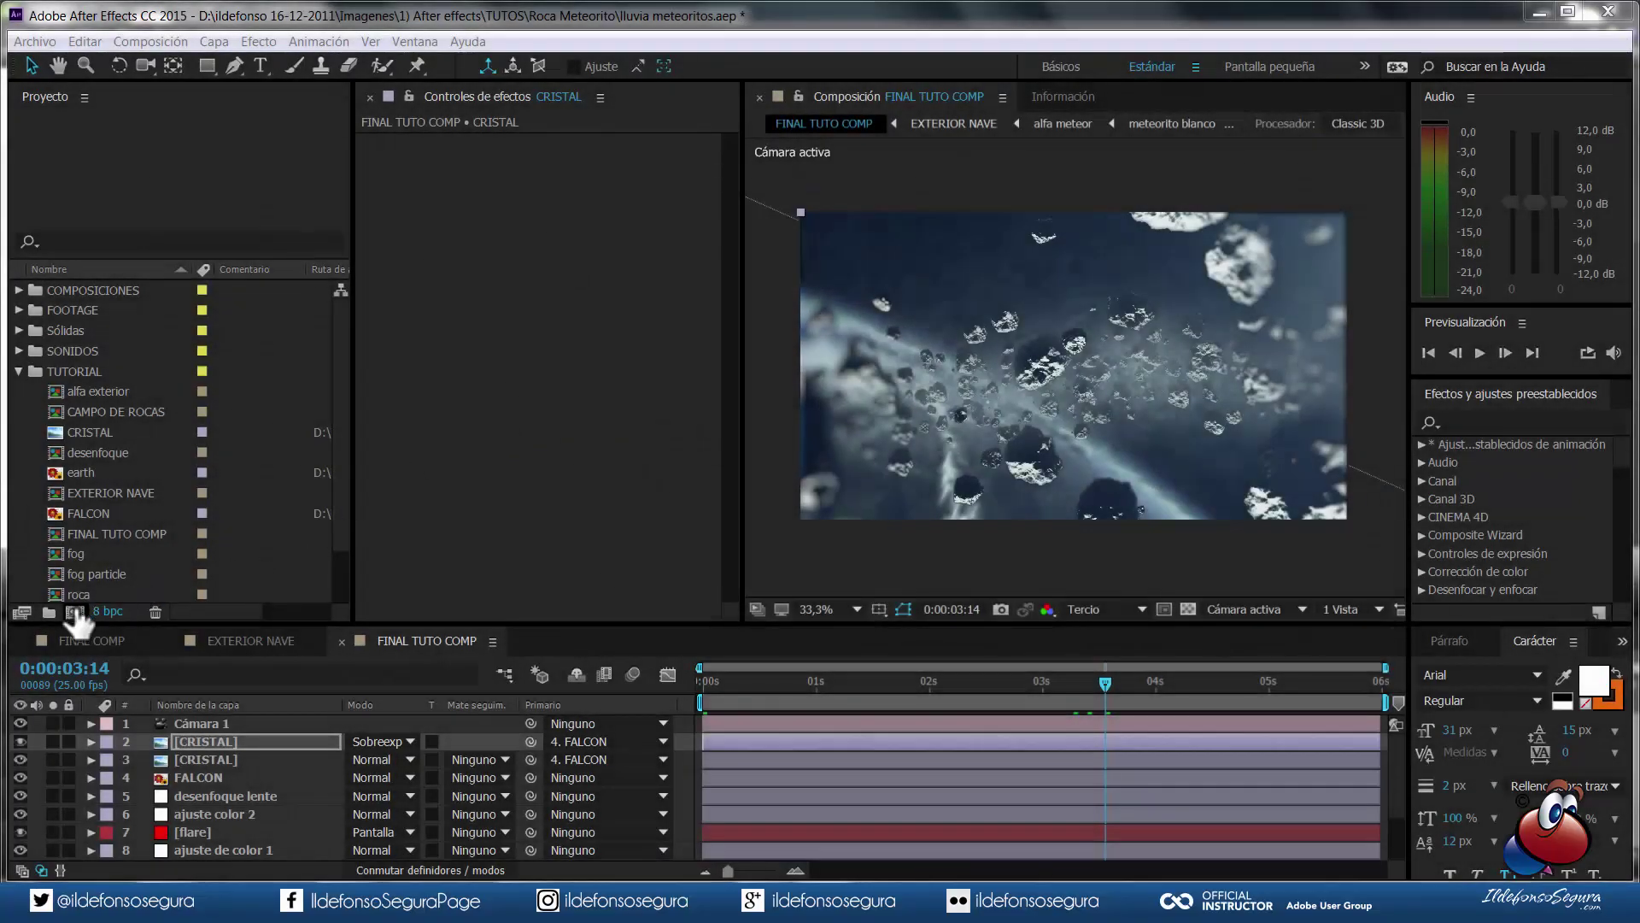
- Create a 1920×1080 composition named 'desplacement map'
{"action": "left_click", "coordinate": [75, 611]}
{"action": "type", "text": "desplacement map"}
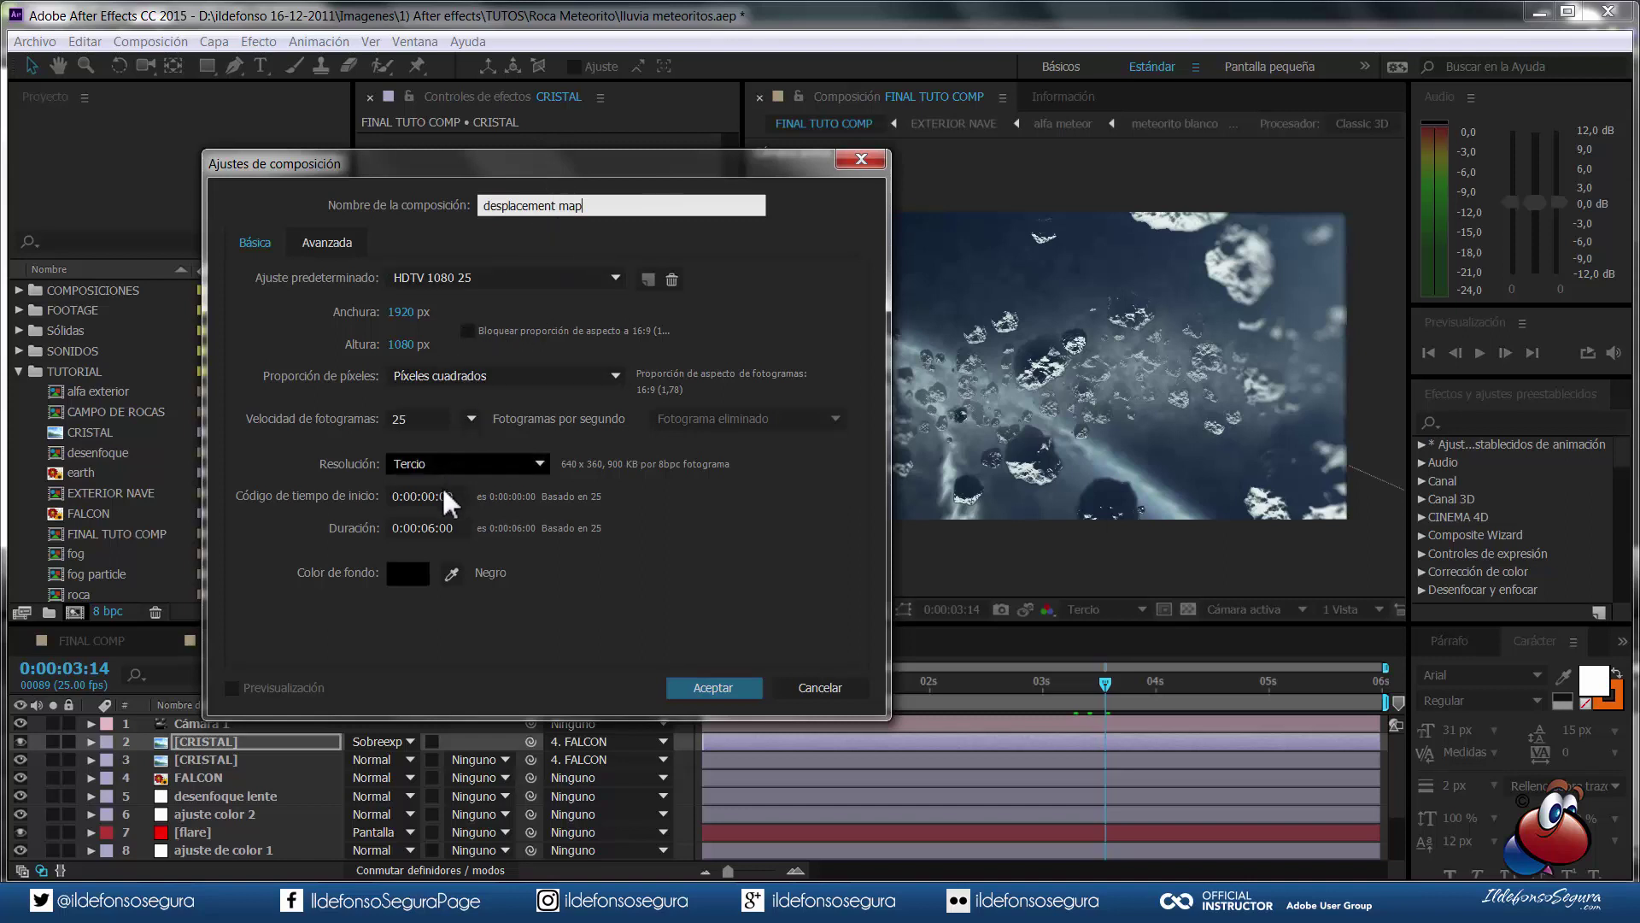
{"action": "left_click", "coordinate": [702, 688]}
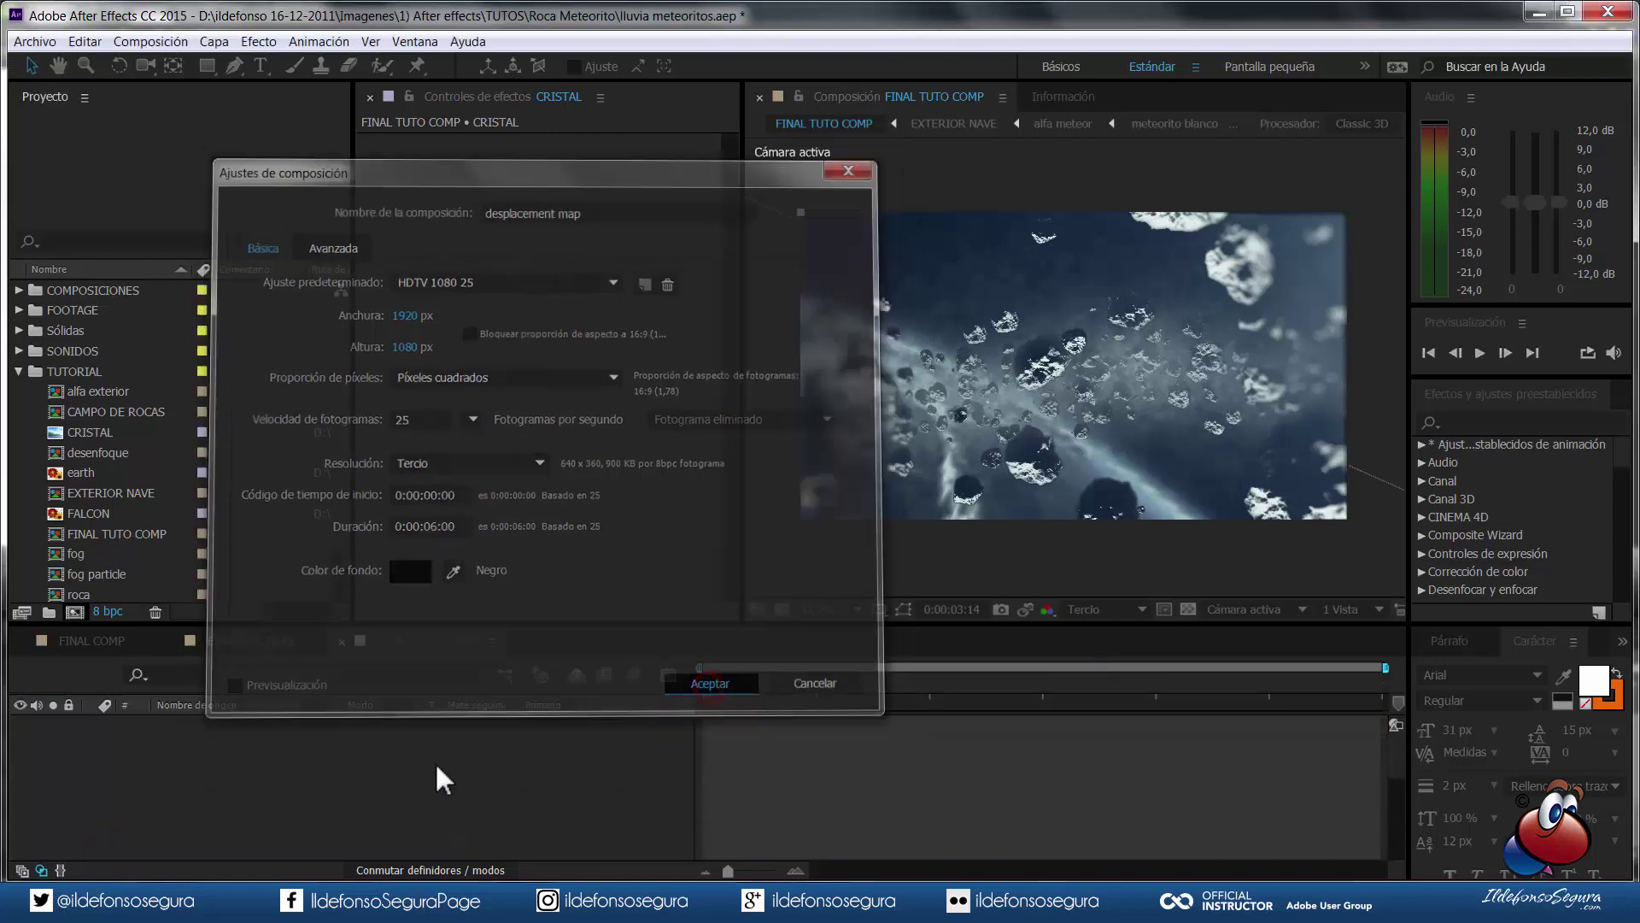
- Add a black solid layer to the desplacement map composition
{"action": "right_click", "coordinate": [391, 763]}
{"action": "mouse_move", "coordinate": [515, 587]}
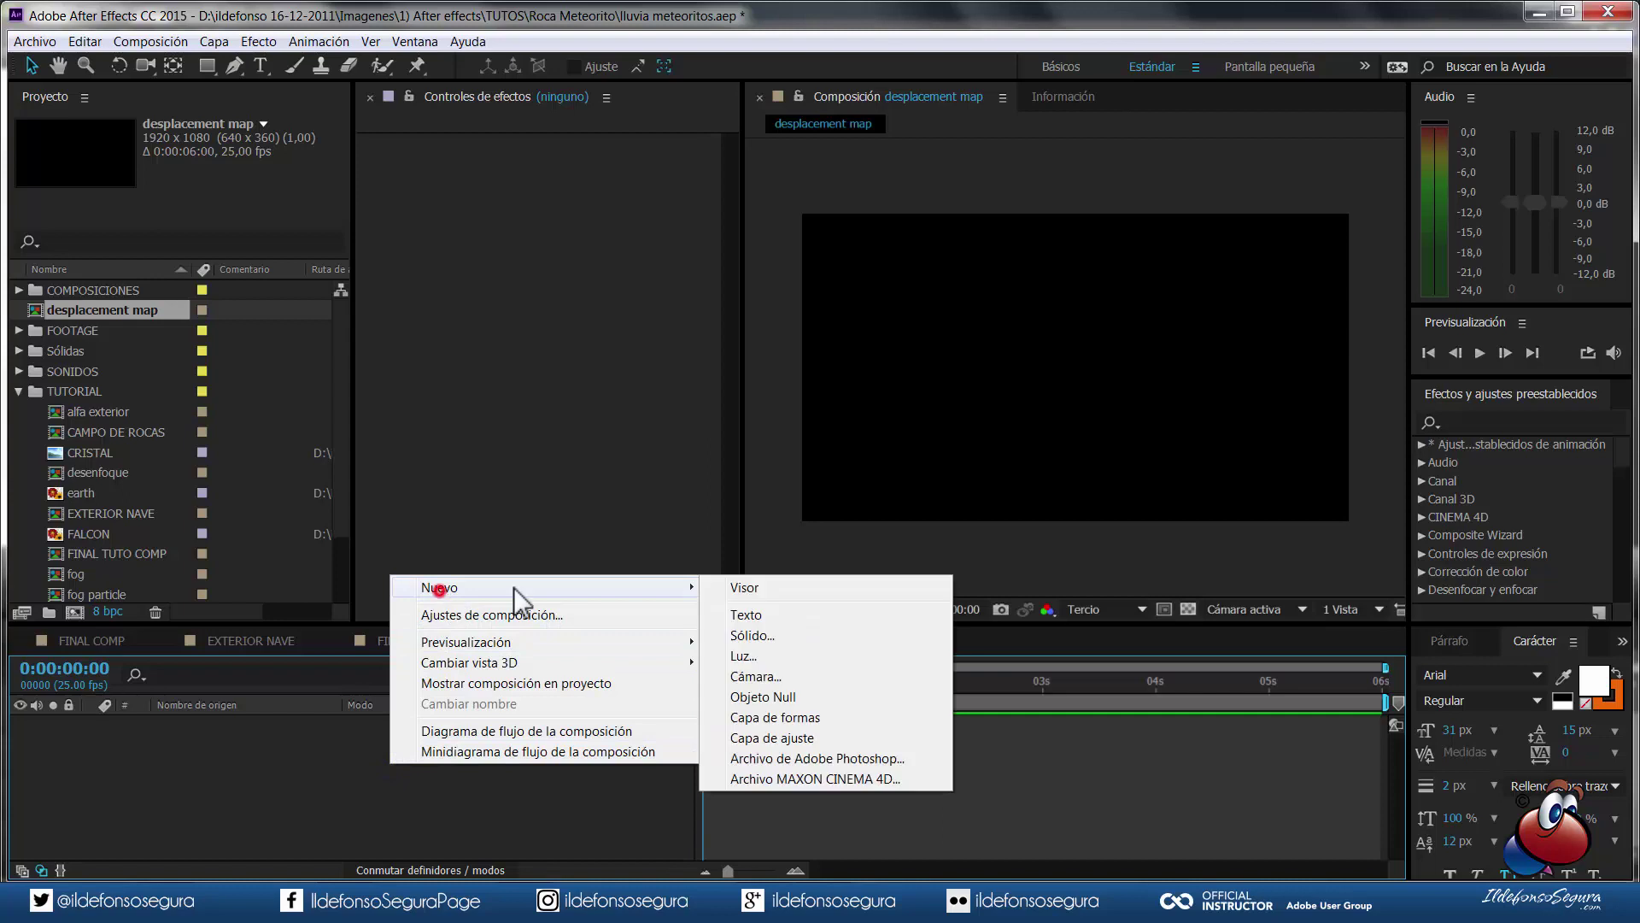
{"action": "left_click", "coordinate": [781, 637]}
{"action": "left_click", "coordinate": [804, 647]}
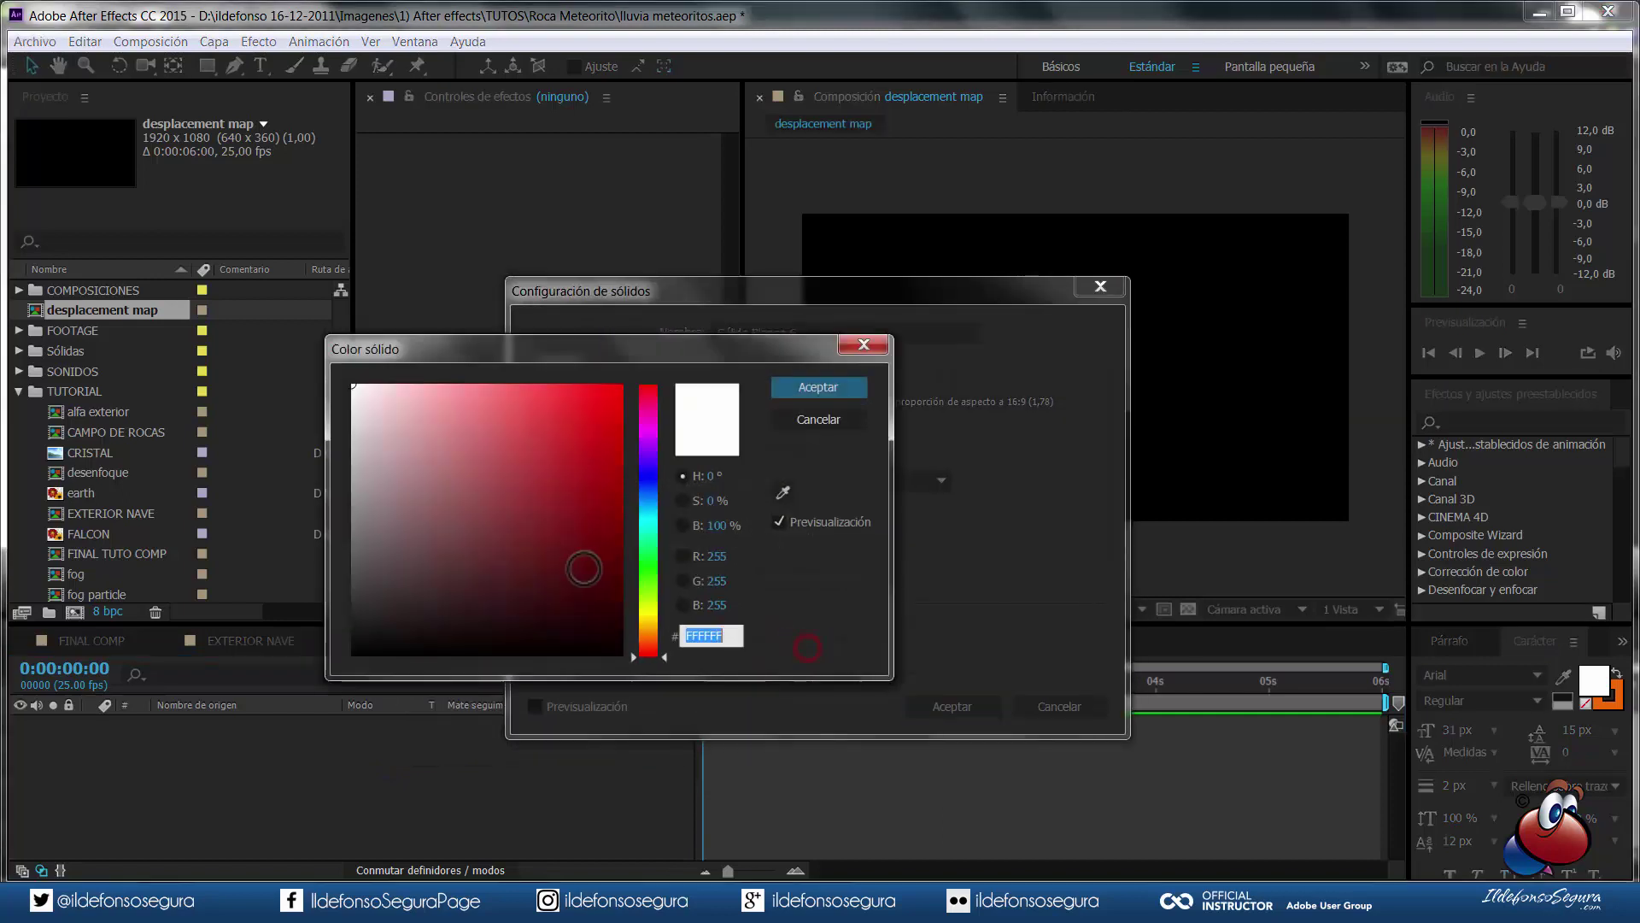
{"action": "left_click", "coordinate": [817, 387]}
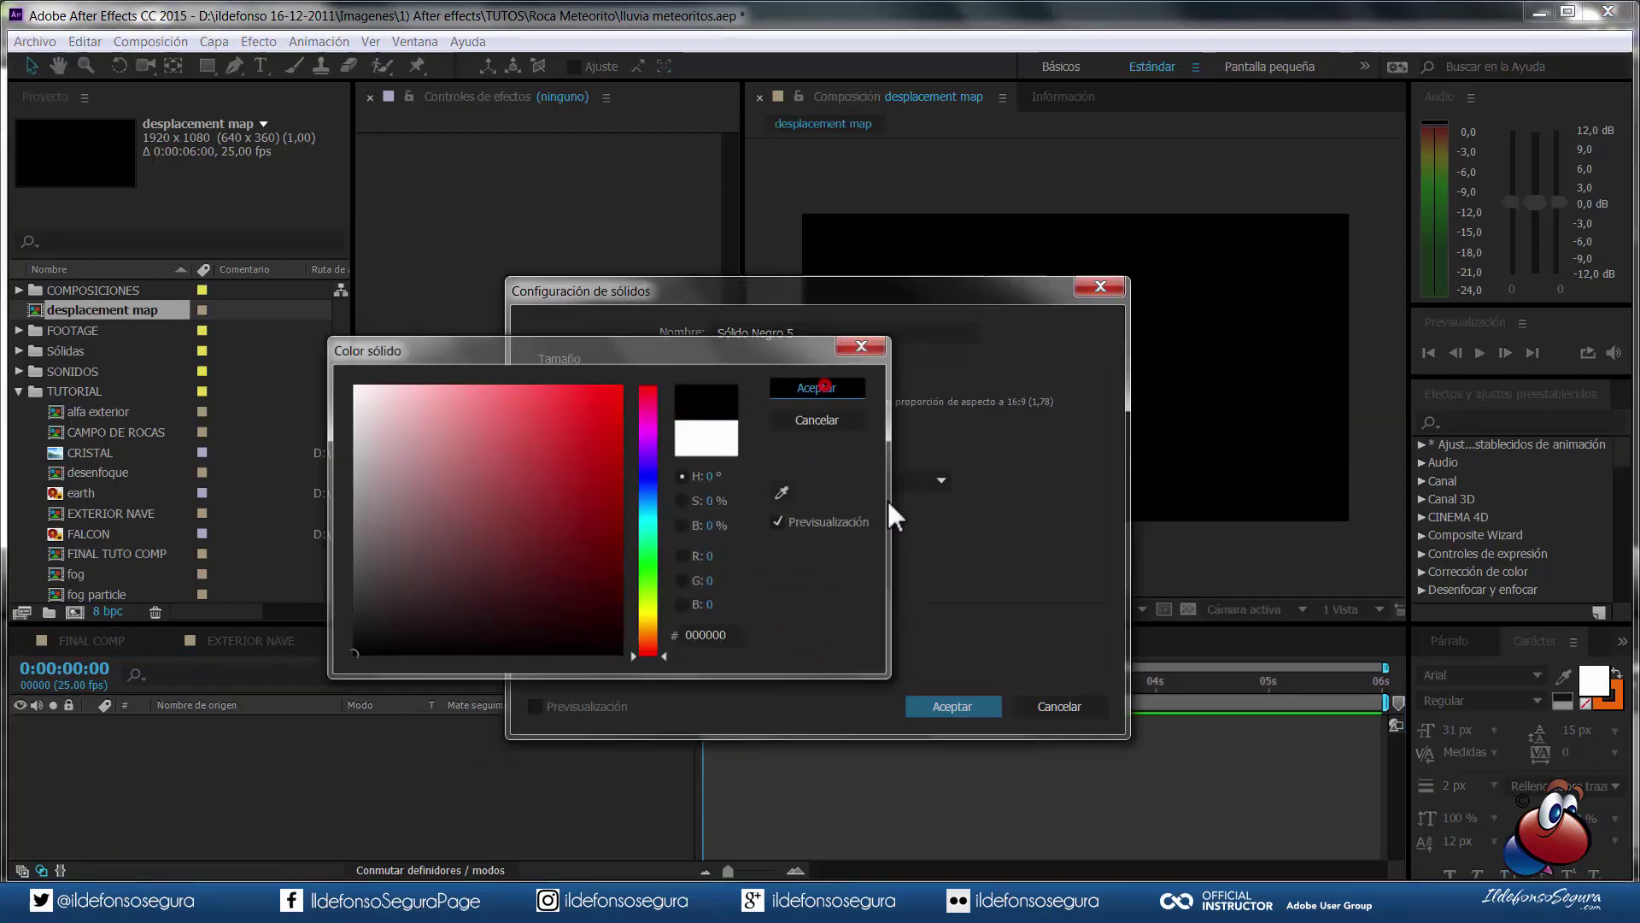
{"action": "left_click", "coordinate": [964, 704]}
- Add a pure white (FFFFFF) solid layer above the black one
{"action": "right_click", "coordinate": [304, 765]}
{"action": "left_click", "coordinate": [383, 590]}
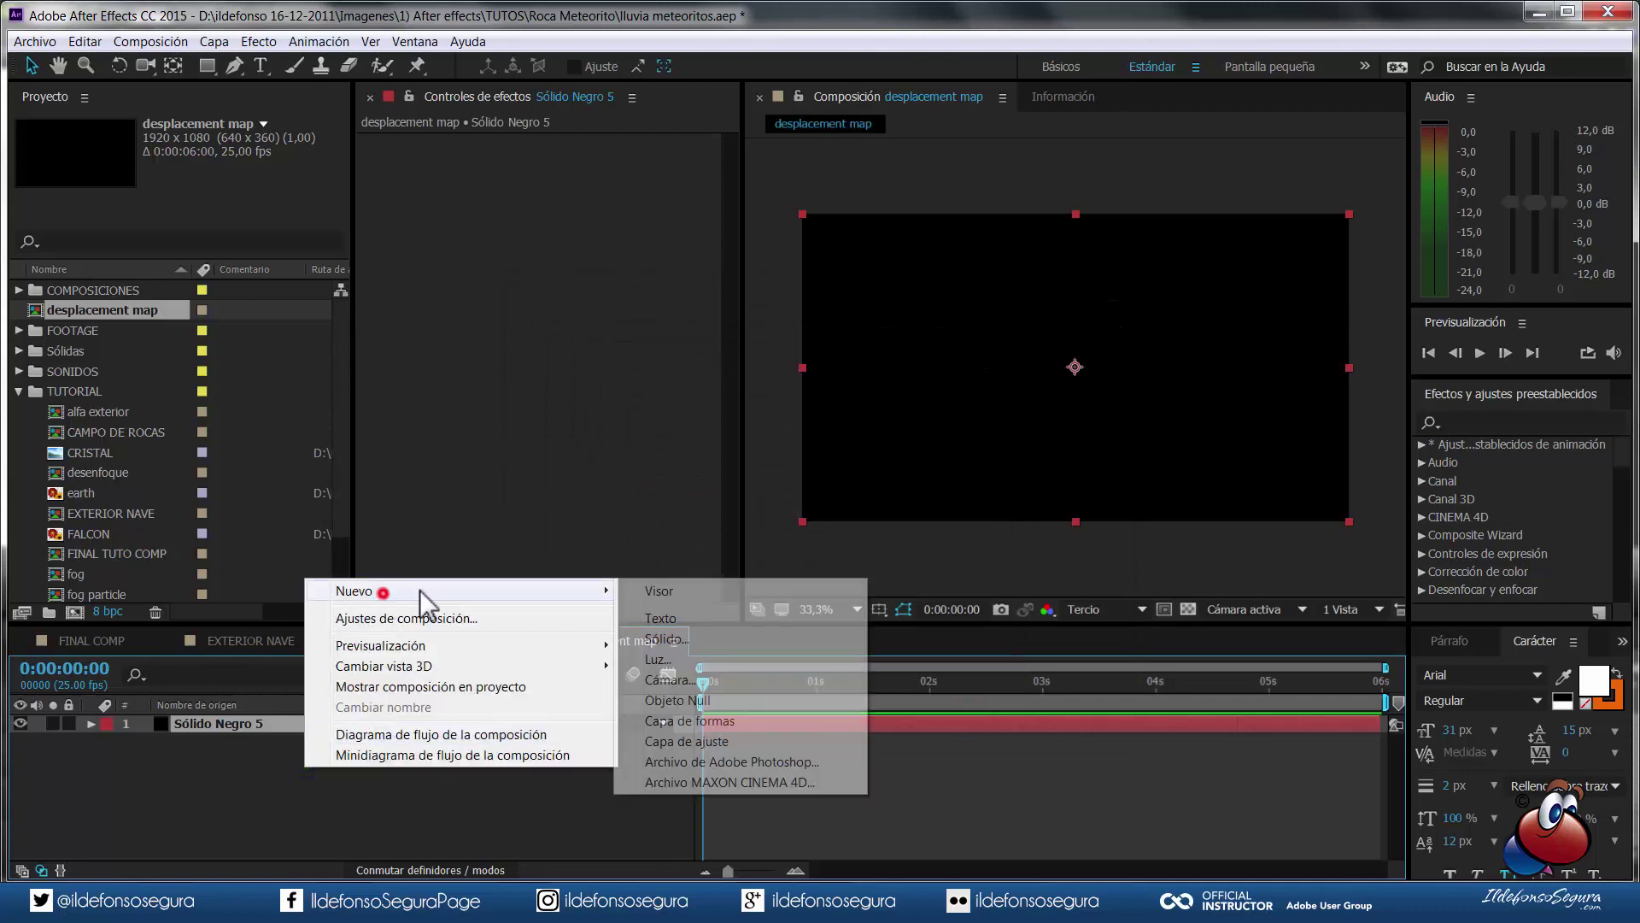
{"action": "left_click", "coordinate": [714, 640]}
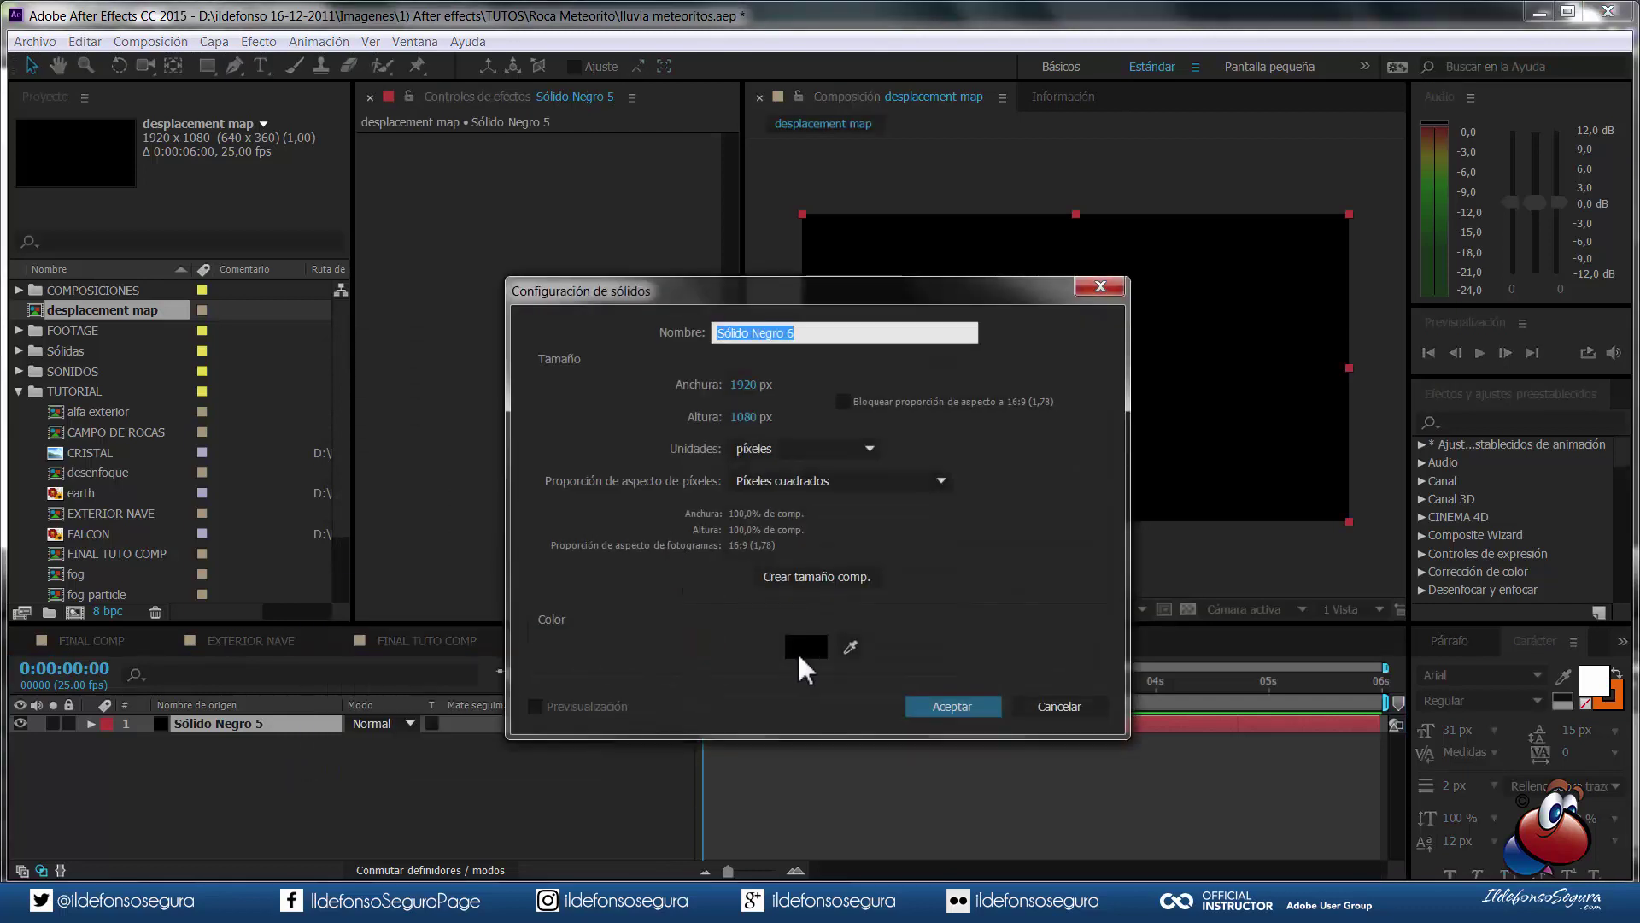
{"action": "left_click", "coordinate": [805, 649]}
{"action": "left_click_drag", "start_coordinate": [413, 450], "coordinate": [325, 350]}
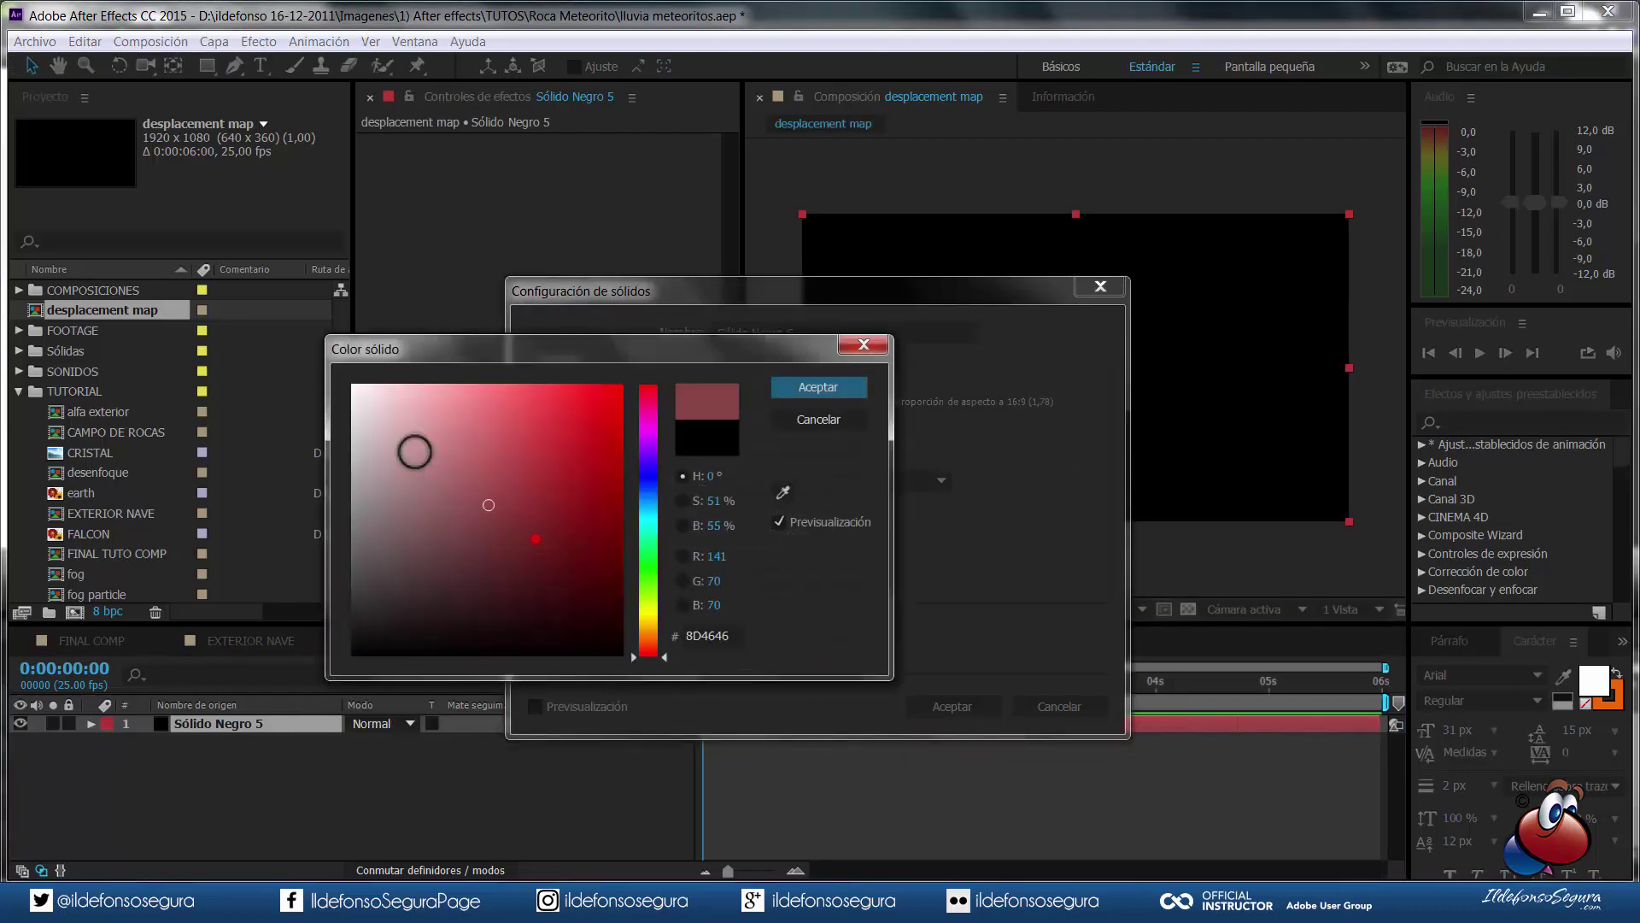
{"action": "left_click", "coordinate": [818, 389]}
{"action": "left_click", "coordinate": [950, 704]}
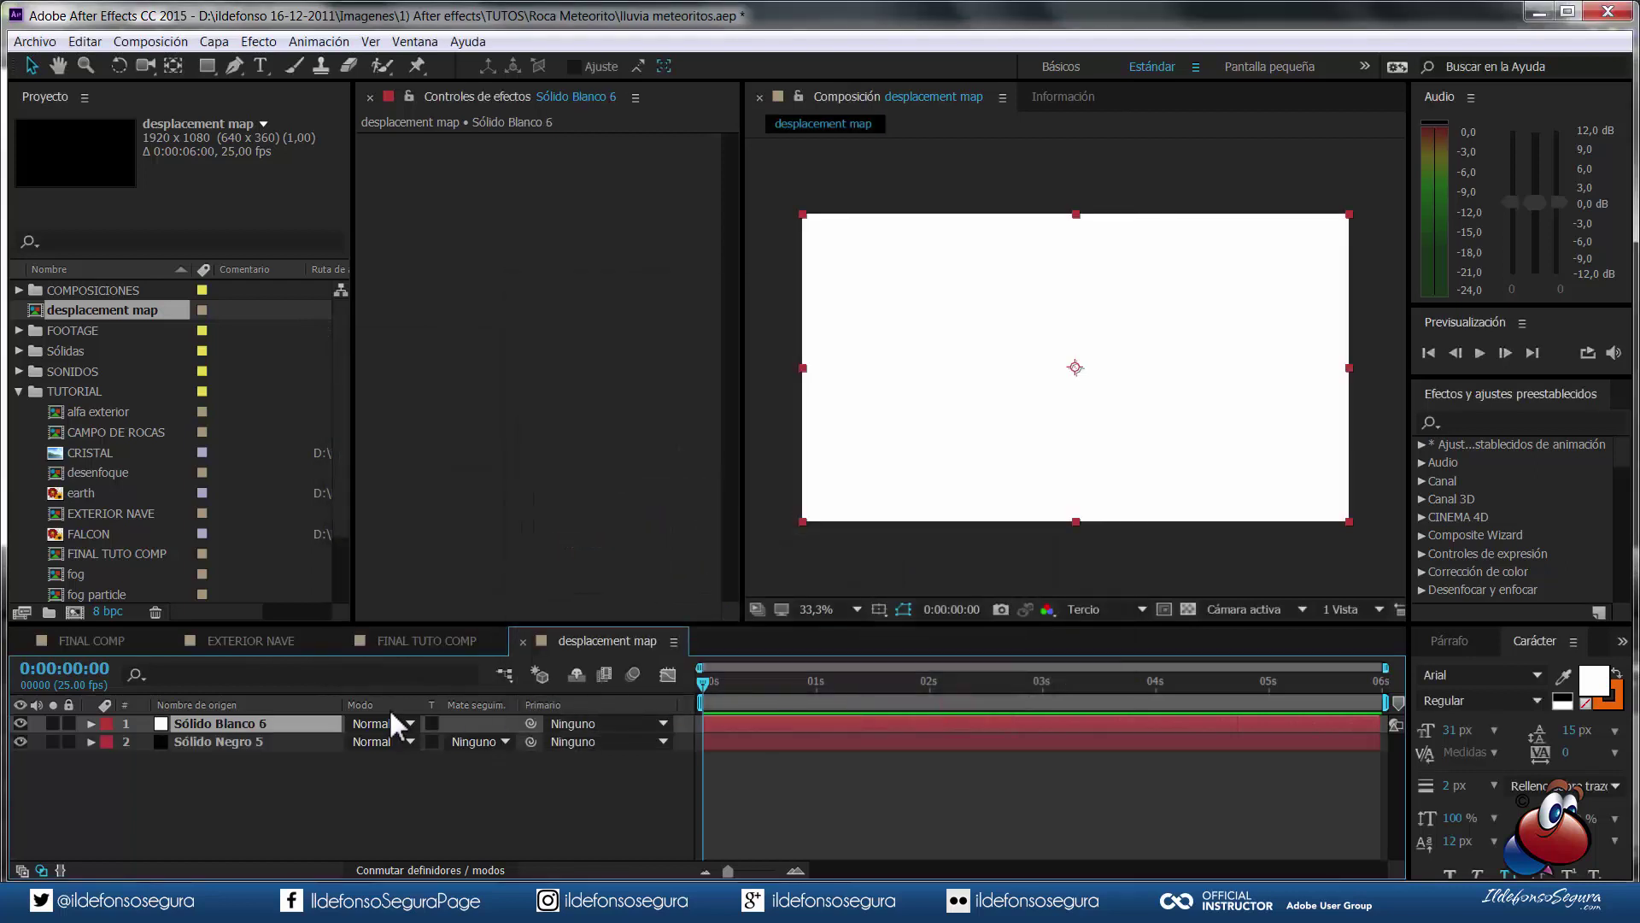
- Draw a rectangular mask on the white solid forming a narrow left-edge strip
{"action": "left_click", "coordinate": [206, 66]}
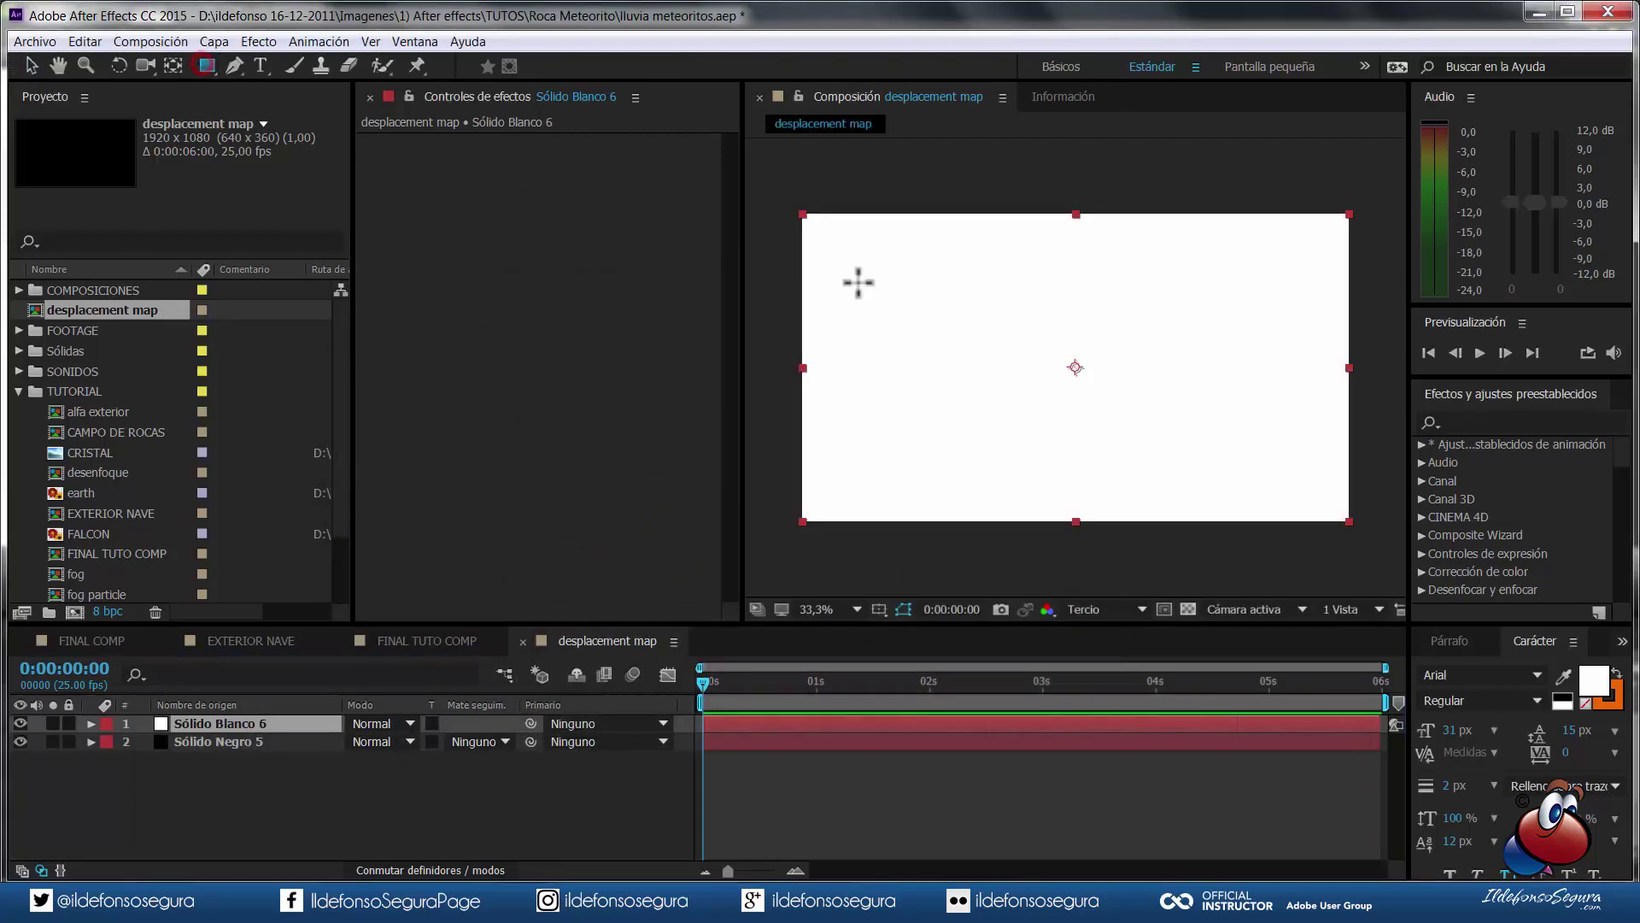
{"action": "left_click_drag", "start_coordinate": [773, 185], "coordinate": [850, 563]}
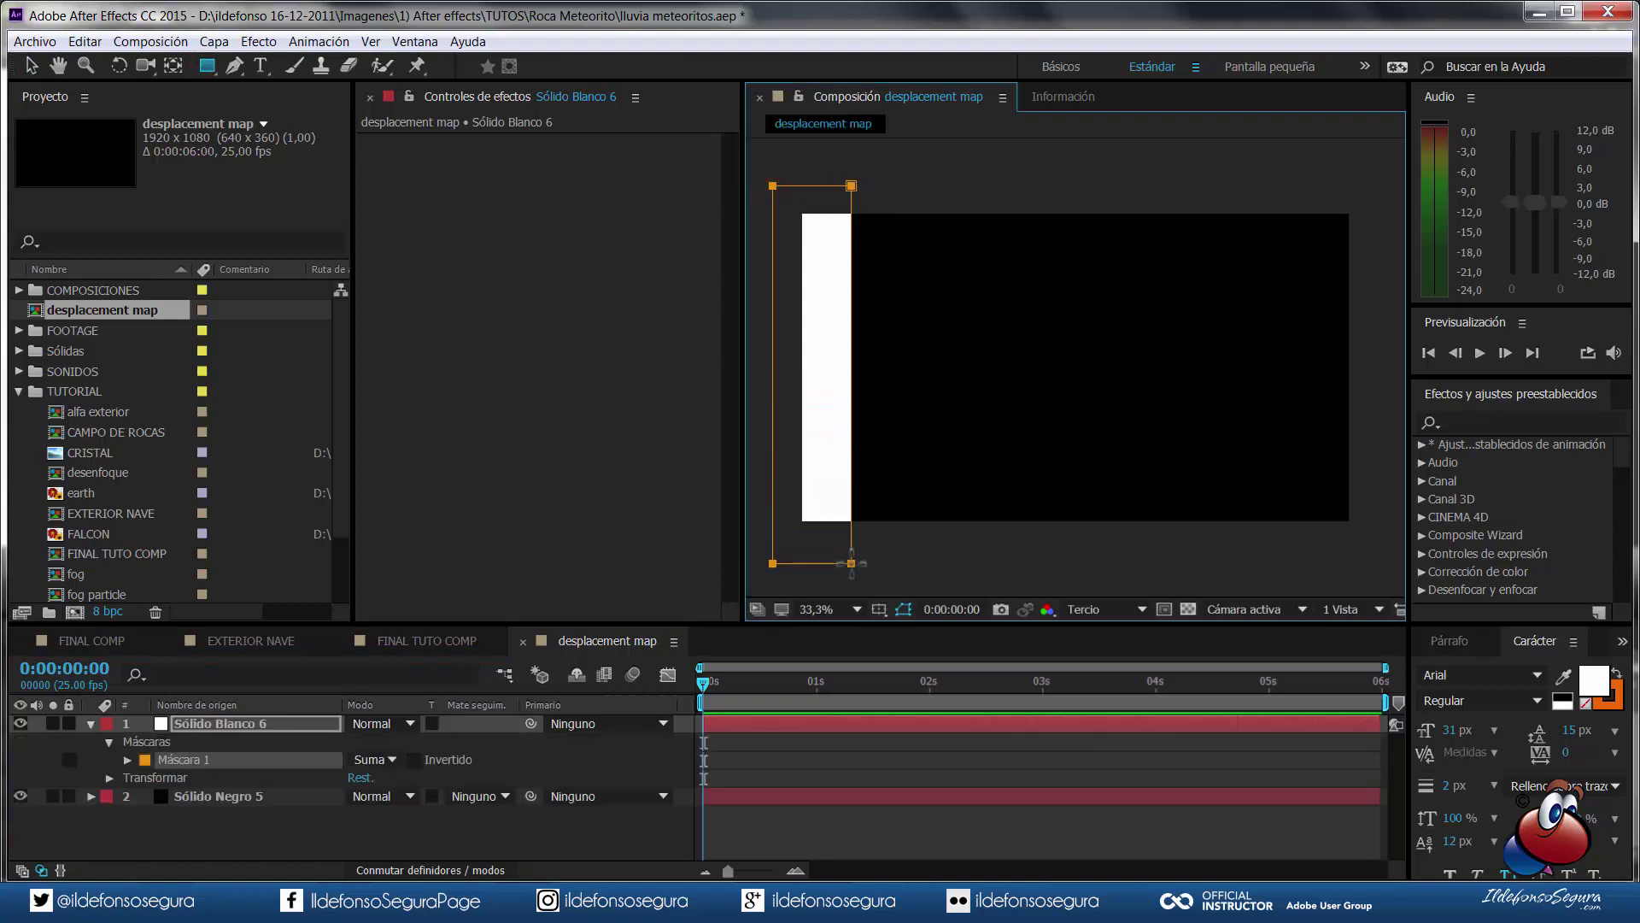
{"action": "left_click", "coordinate": [128, 760]}
- Set Mask Feather to 183 px and Mask Expansion to -70 px, then scrub the composition
{"action": "left_click", "coordinate": [376, 795]}
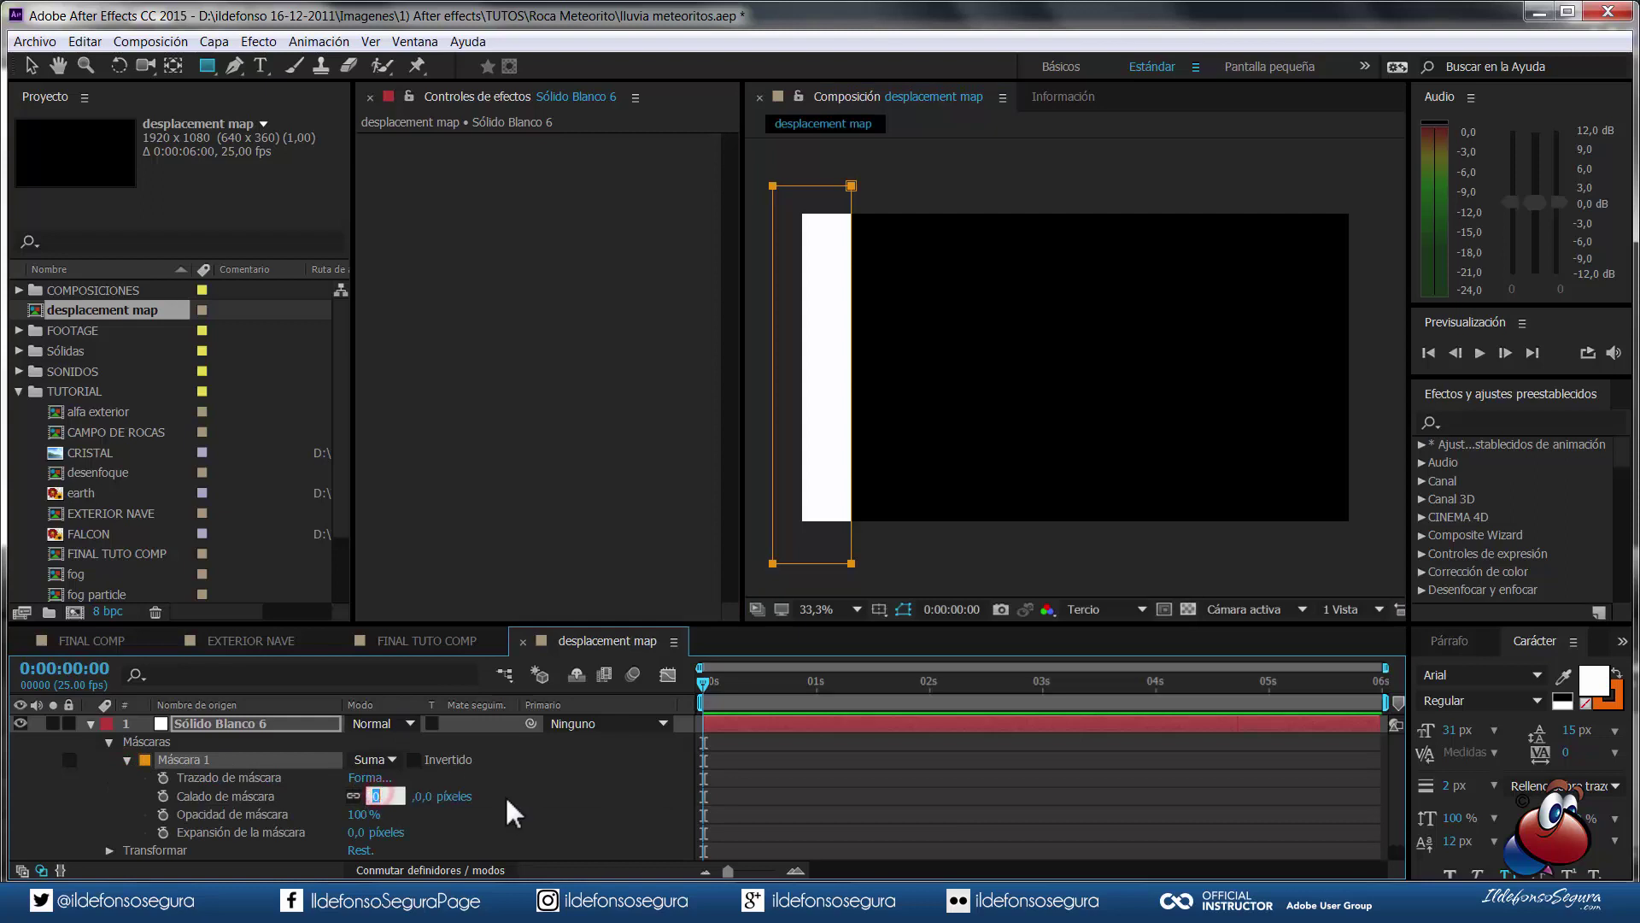
{"action": "key", "text": "Return"}
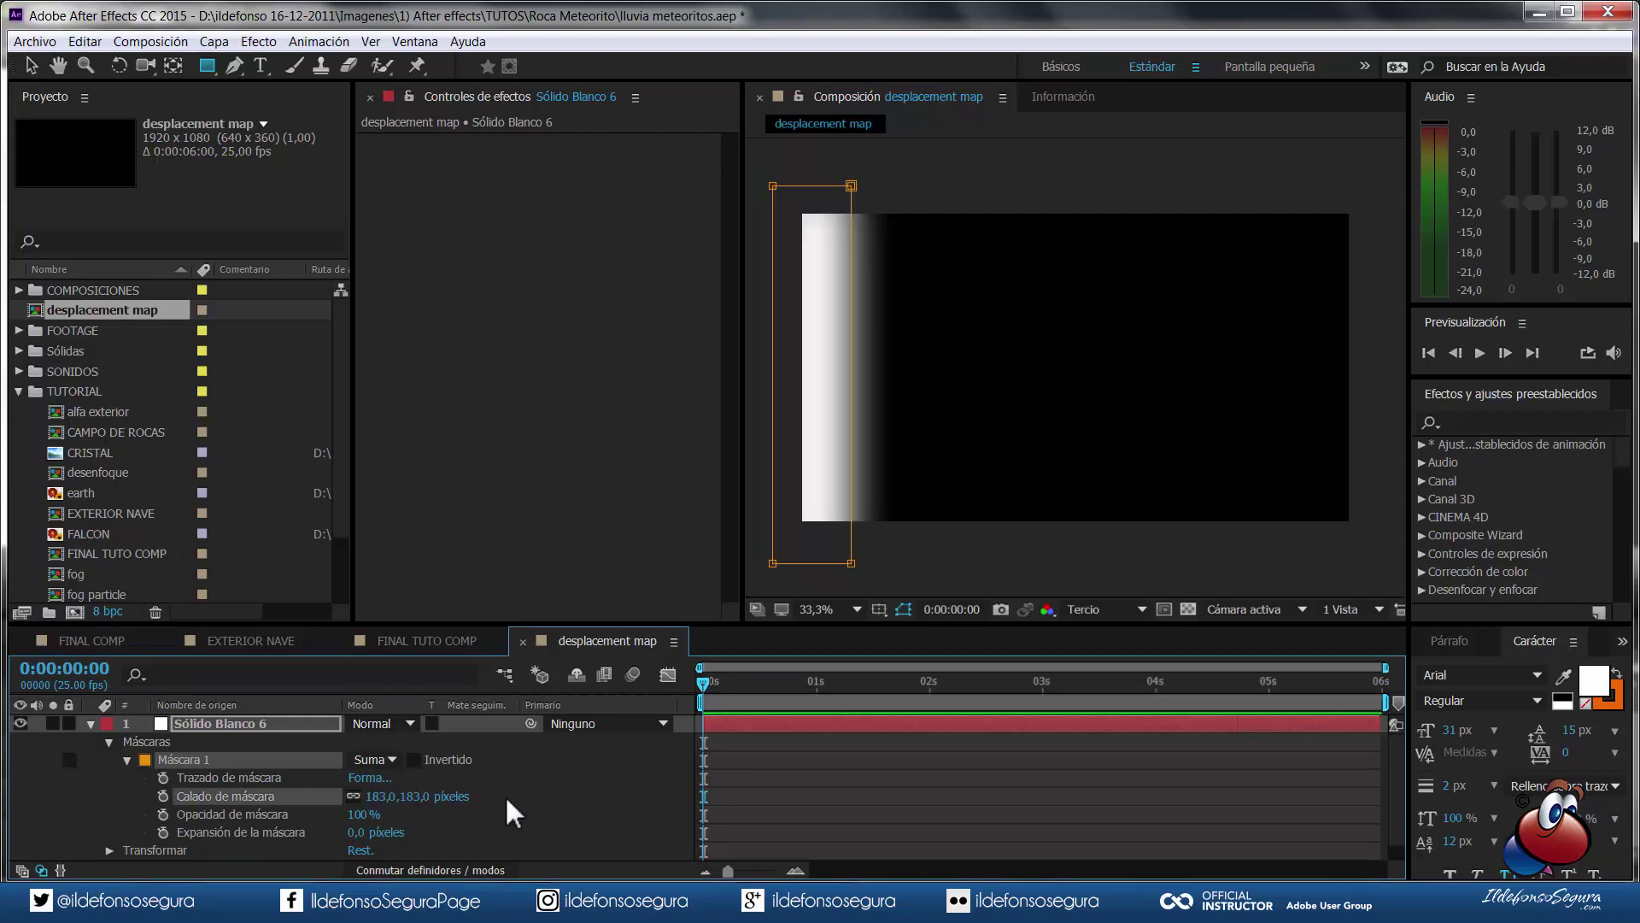
{"action": "left_click", "coordinate": [355, 832]}
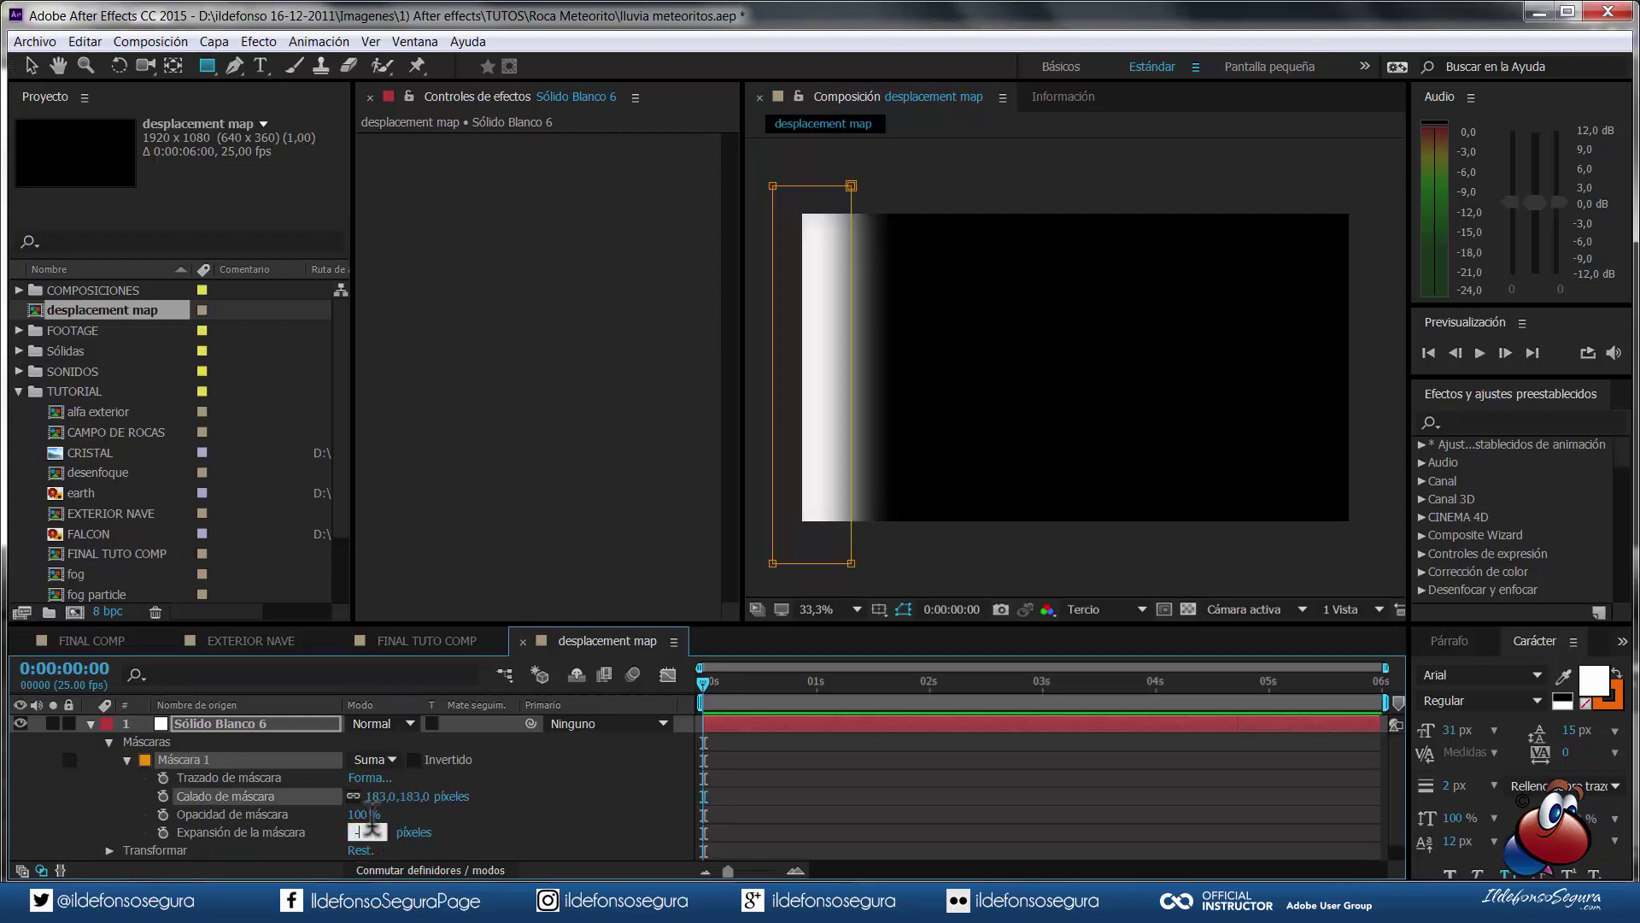
{"action": "key", "text": "Return"}
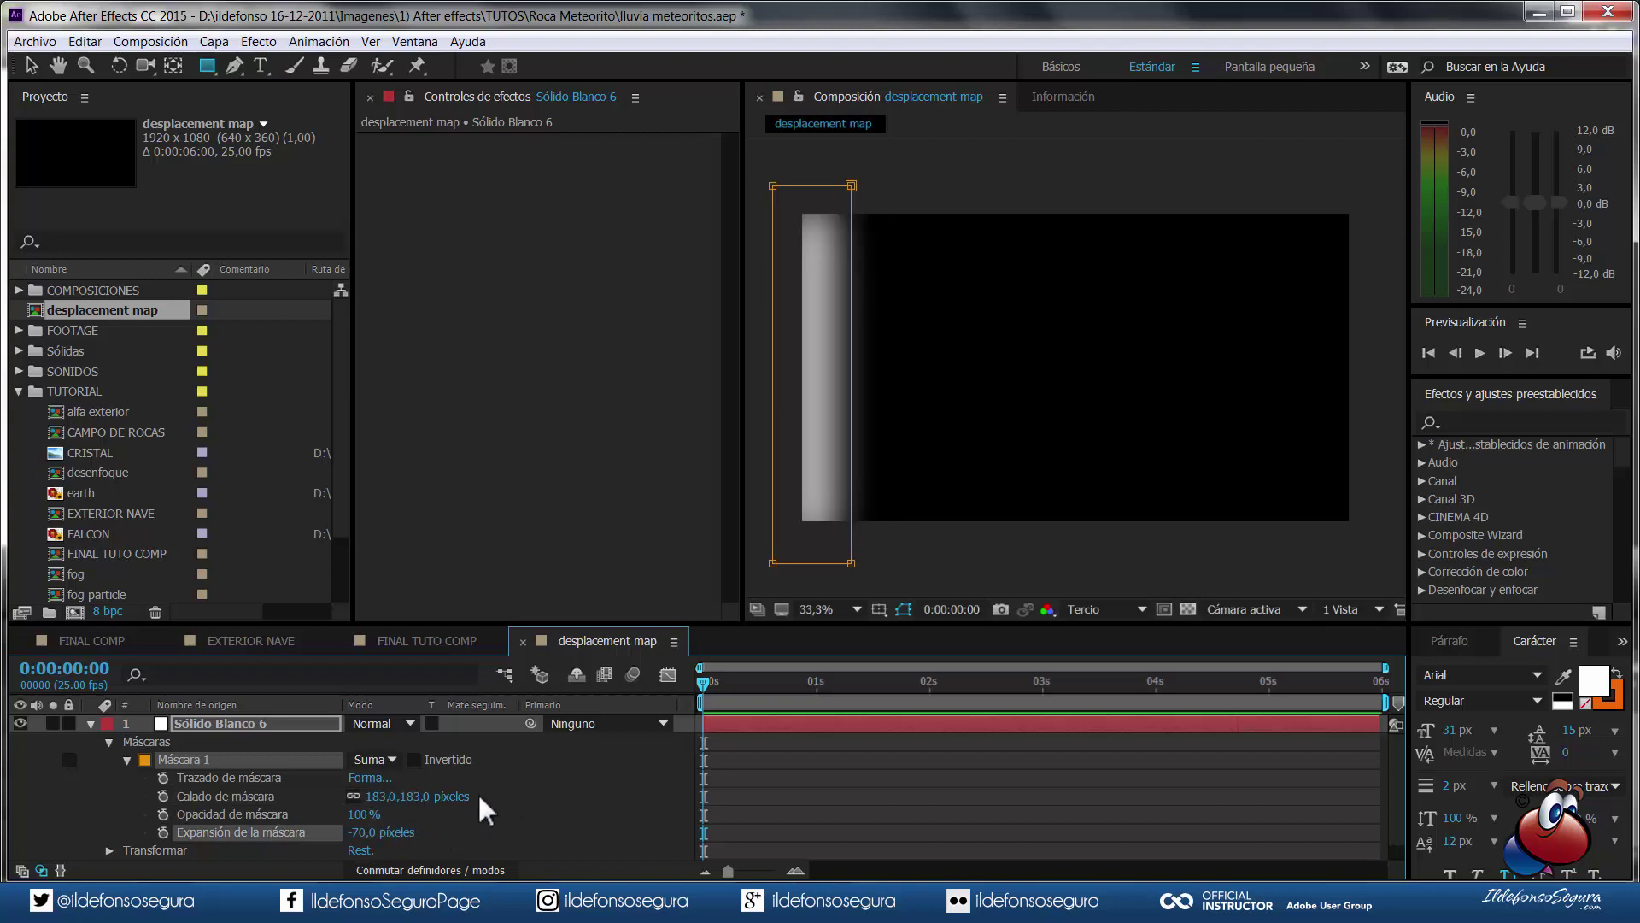
{"action": "left_click_drag", "start_coordinate": [703, 681], "coordinate": [1067, 694]}
{"action": "key", "text": "v"}
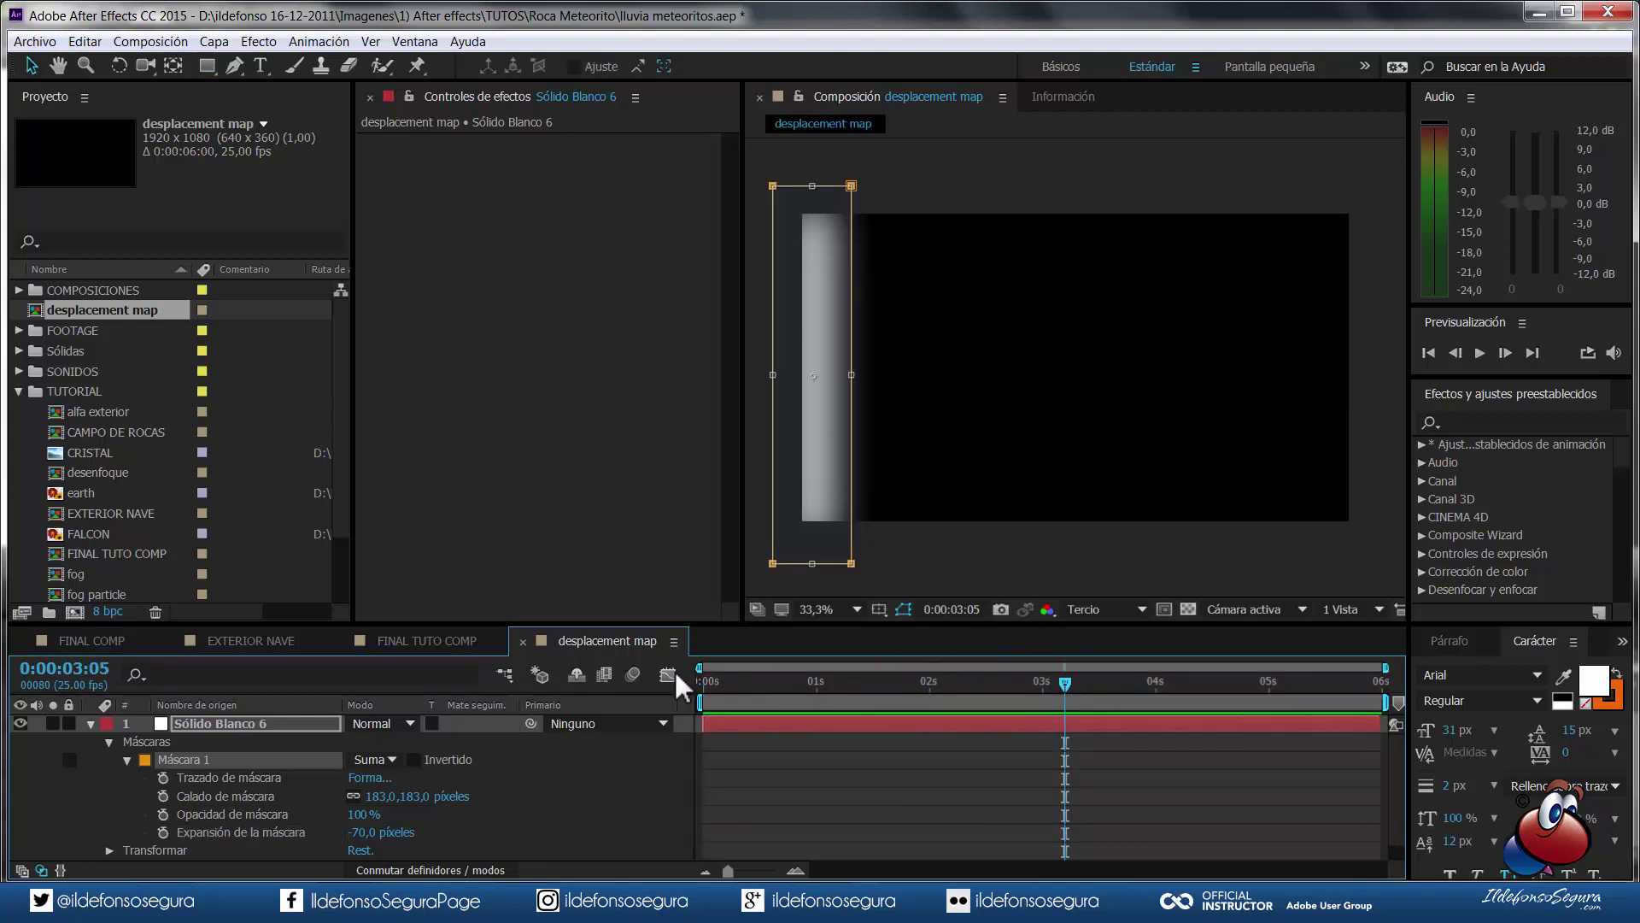
- Keyframe the mask path, then at 3:14 move the strip to the centre and widen it
{"action": "left_click", "coordinate": [163, 777]}
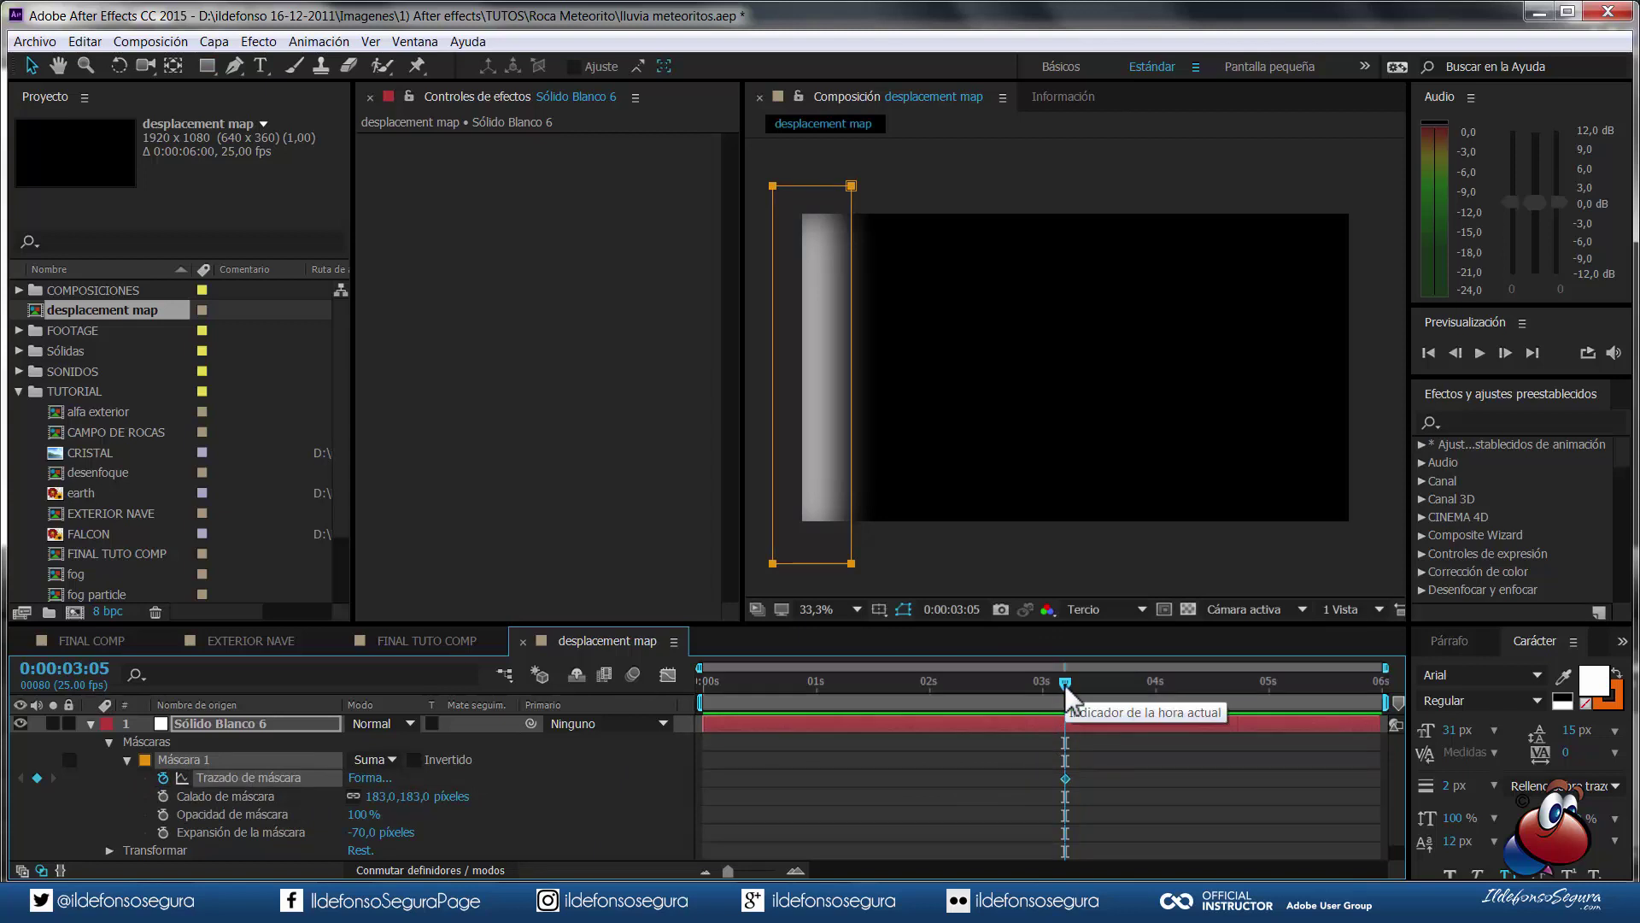
{"action": "left_click_drag", "start_coordinate": [1066, 687], "coordinate": [1112, 688]}
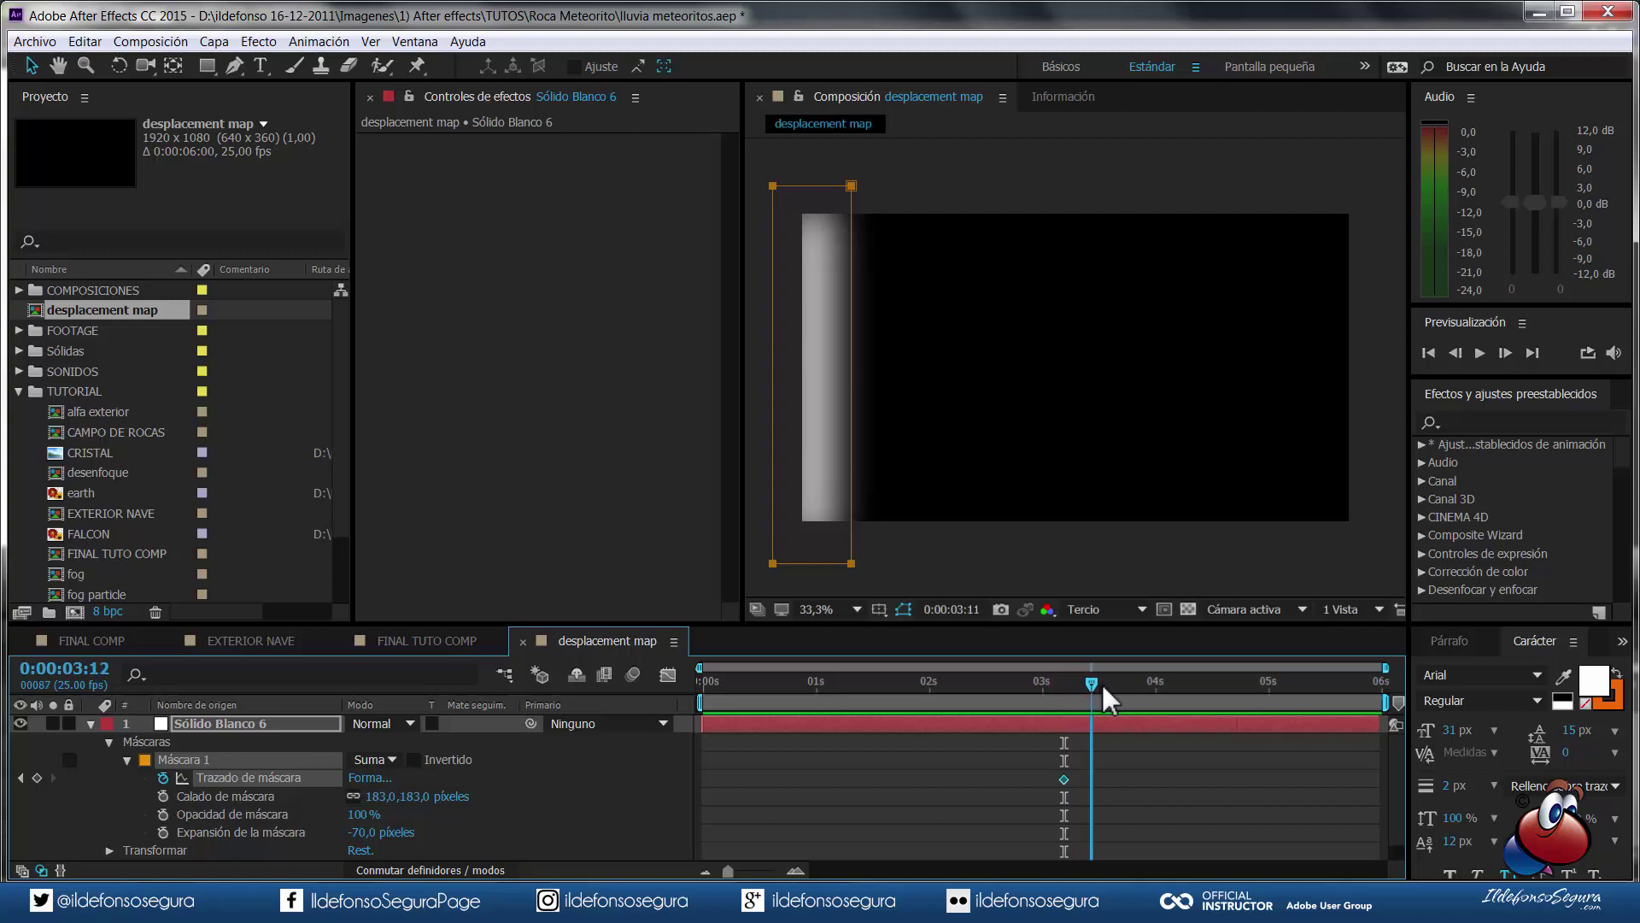
{"action": "left_click_drag", "start_coordinate": [1111, 694], "coordinate": [1106, 688]}
{"action": "double_click", "coordinate": [851, 457]}
{"action": "mouse_move", "coordinate": [827, 454]}
{"action": "left_mouse_down"}
{"action": "mouse_move", "coordinate": [1093, 468]}
{"action": "mouse_move", "coordinate": [1093, 444]}
{"action": "left_mouse_up"}
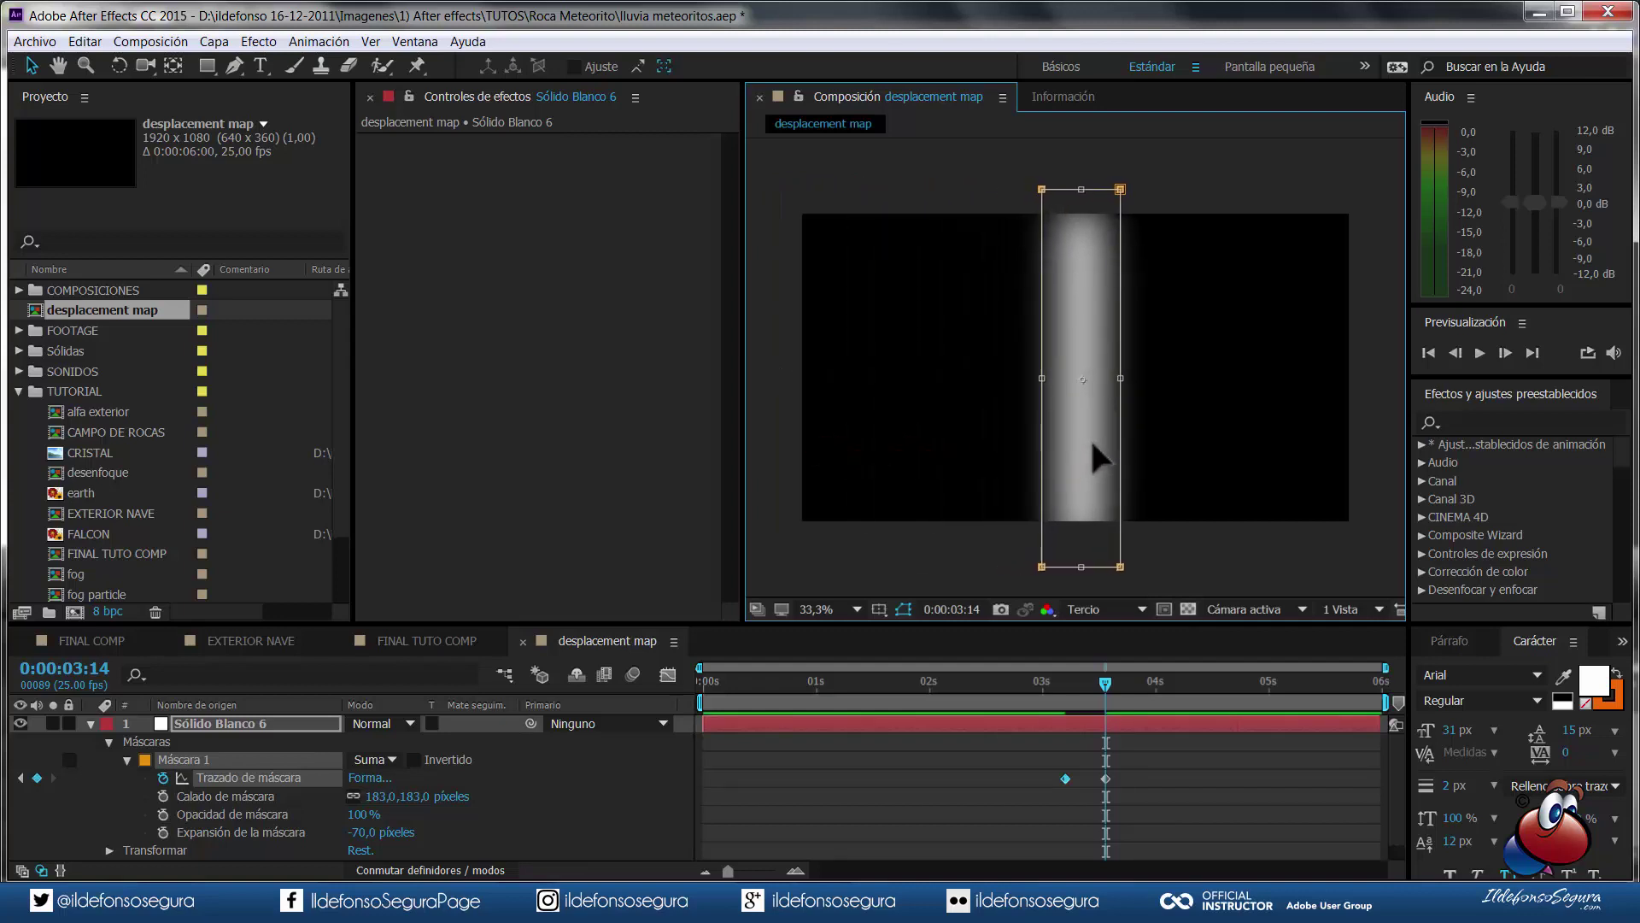
{"action": "left_click_drag", "start_coordinate": [1120, 378], "coordinate": [1144, 377]}
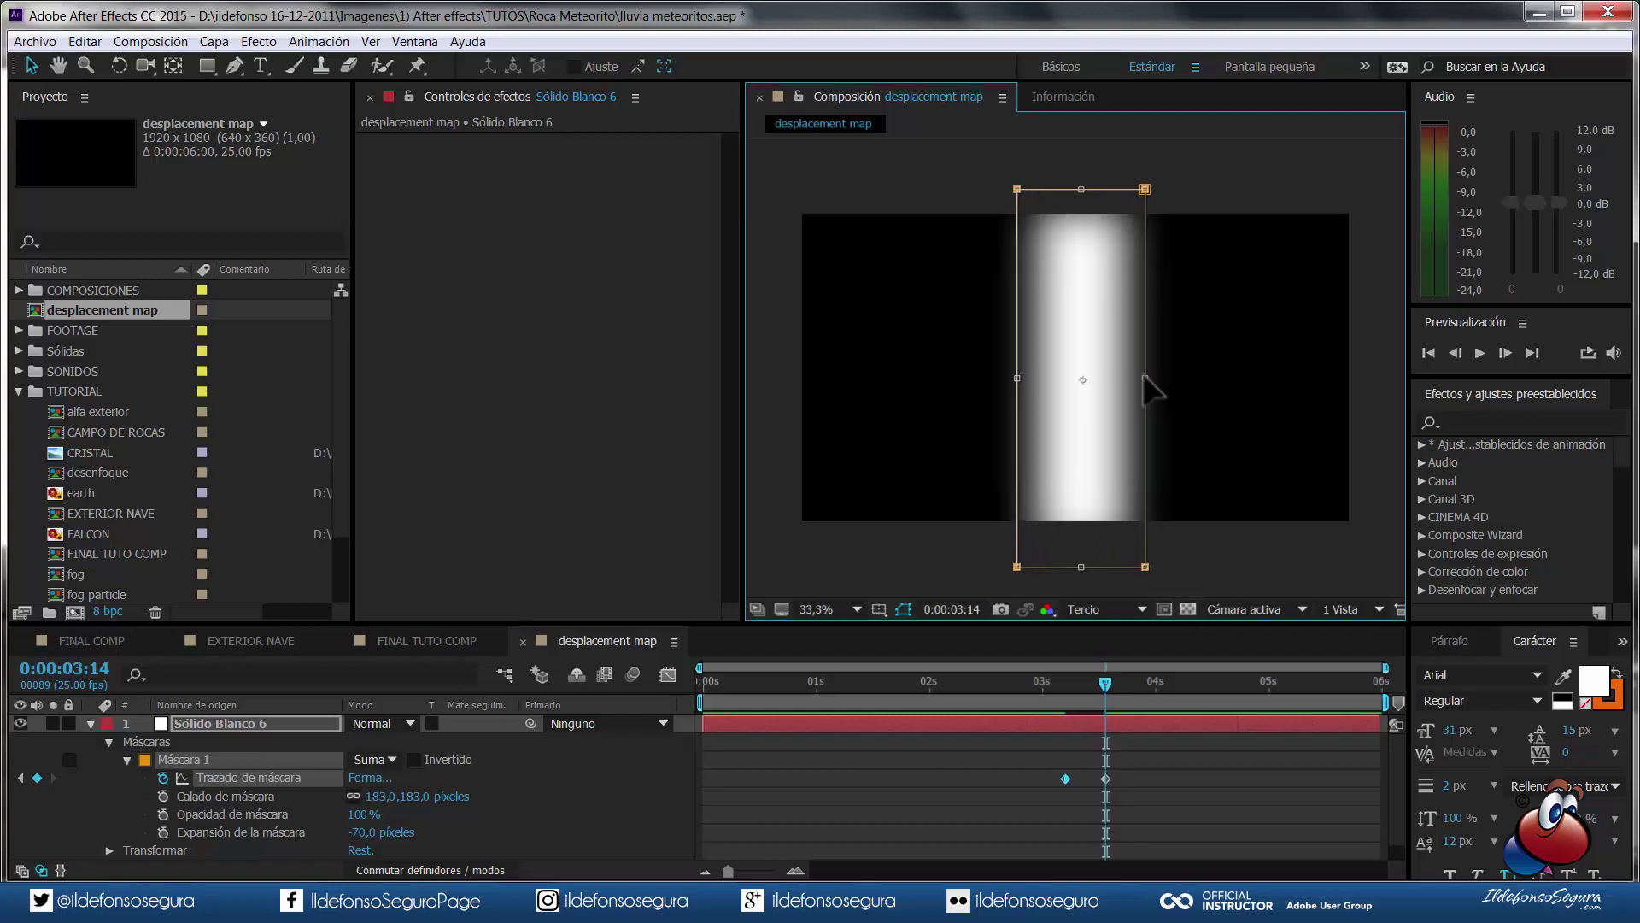
- At 3:23, push the strip to the frame's right edge and scrub back to review the sweep
{"action": "left_click_drag", "start_coordinate": [1106, 682], "coordinate": [1145, 682]}
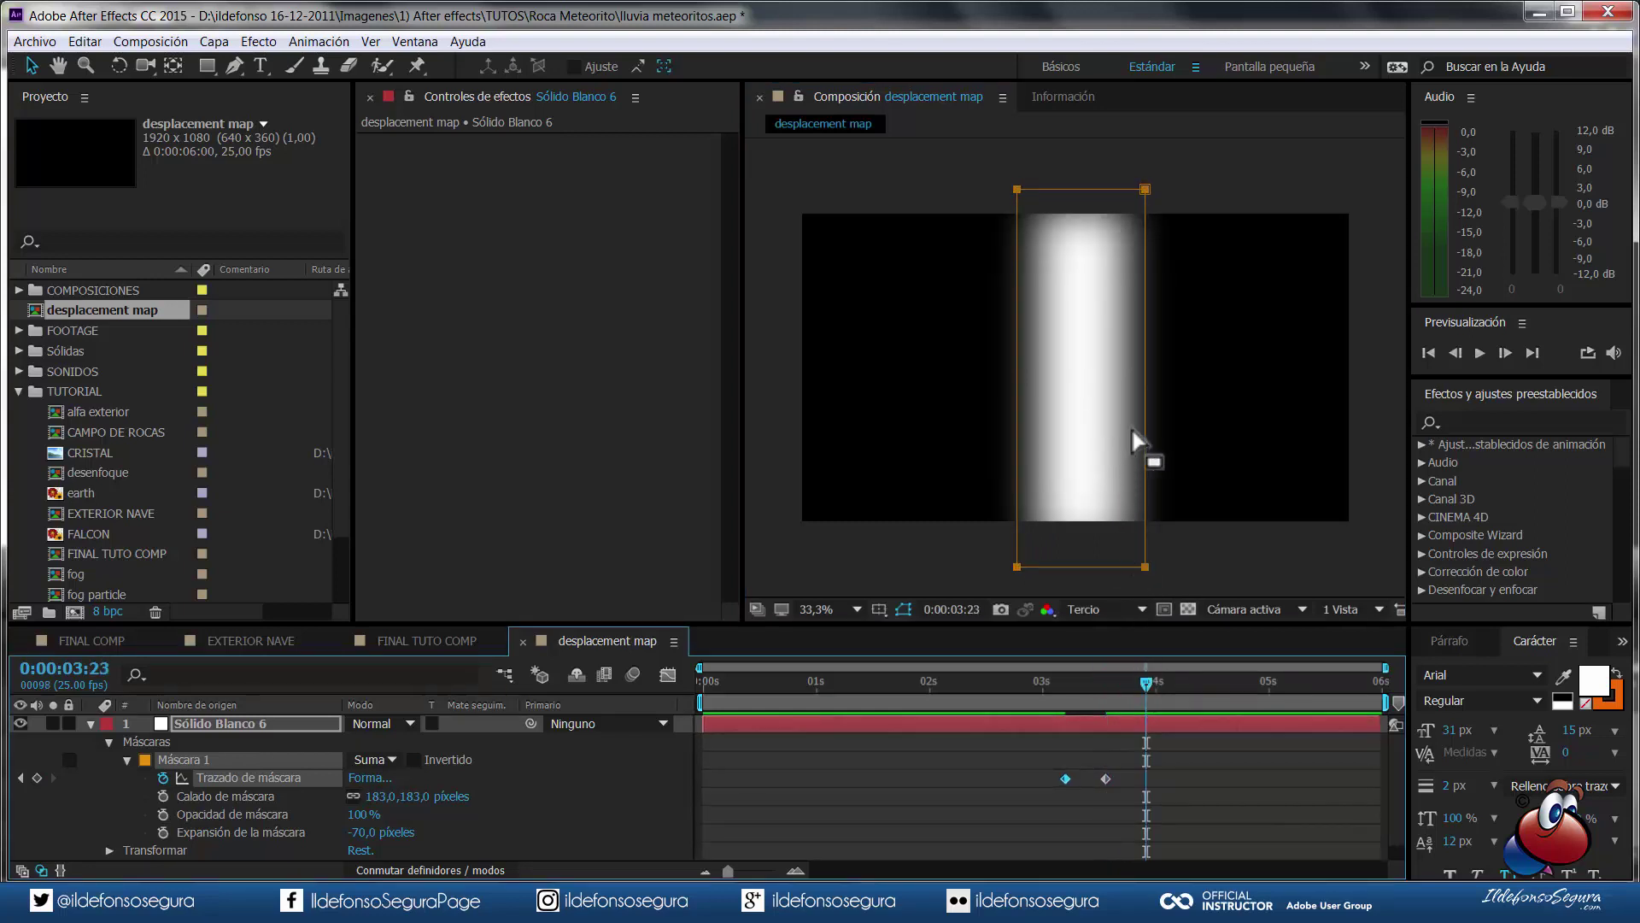
{"action": "mouse_move", "coordinate": [1146, 423]}
{"action": "left_mouse_down"}
{"action": "mouse_move", "coordinate": [1373, 423]}
{"action": "mouse_move", "coordinate": [1310, 417]}
{"action": "left_mouse_up"}
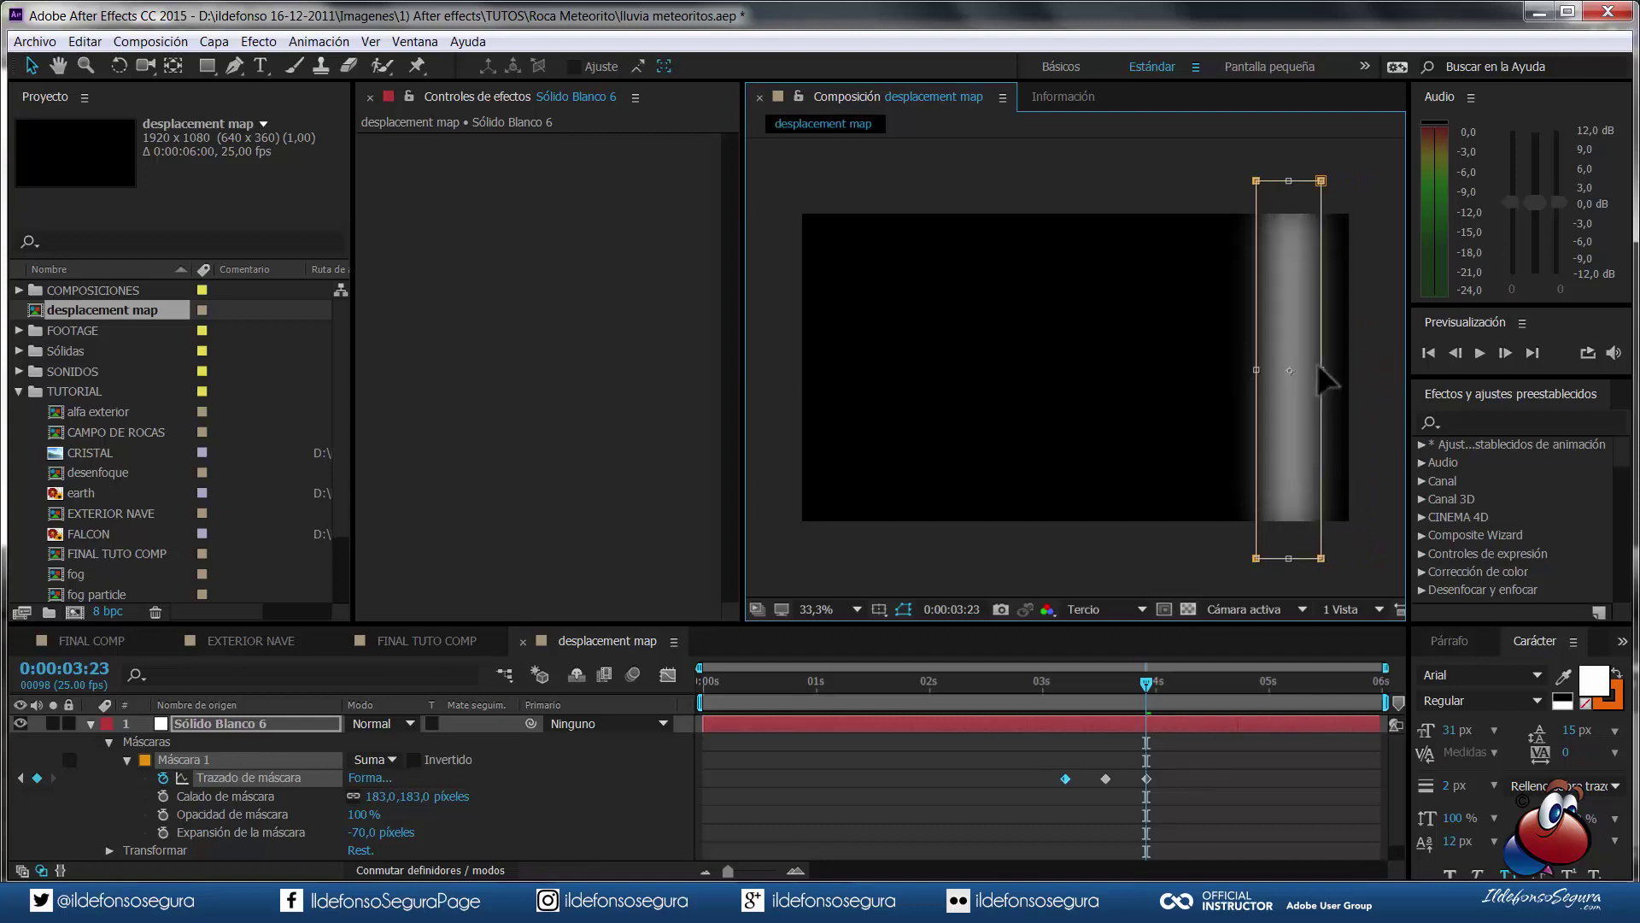
{"action": "left_click_drag", "start_coordinate": [1309, 417], "coordinate": [1351, 417]}
{"action": "mouse_move", "coordinate": [1145, 685]}
{"action": "left_mouse_down"}
{"action": "mouse_move", "coordinate": [1054, 694]}
{"action": "mouse_move", "coordinate": [1074, 705]}
{"action": "left_mouse_up"}
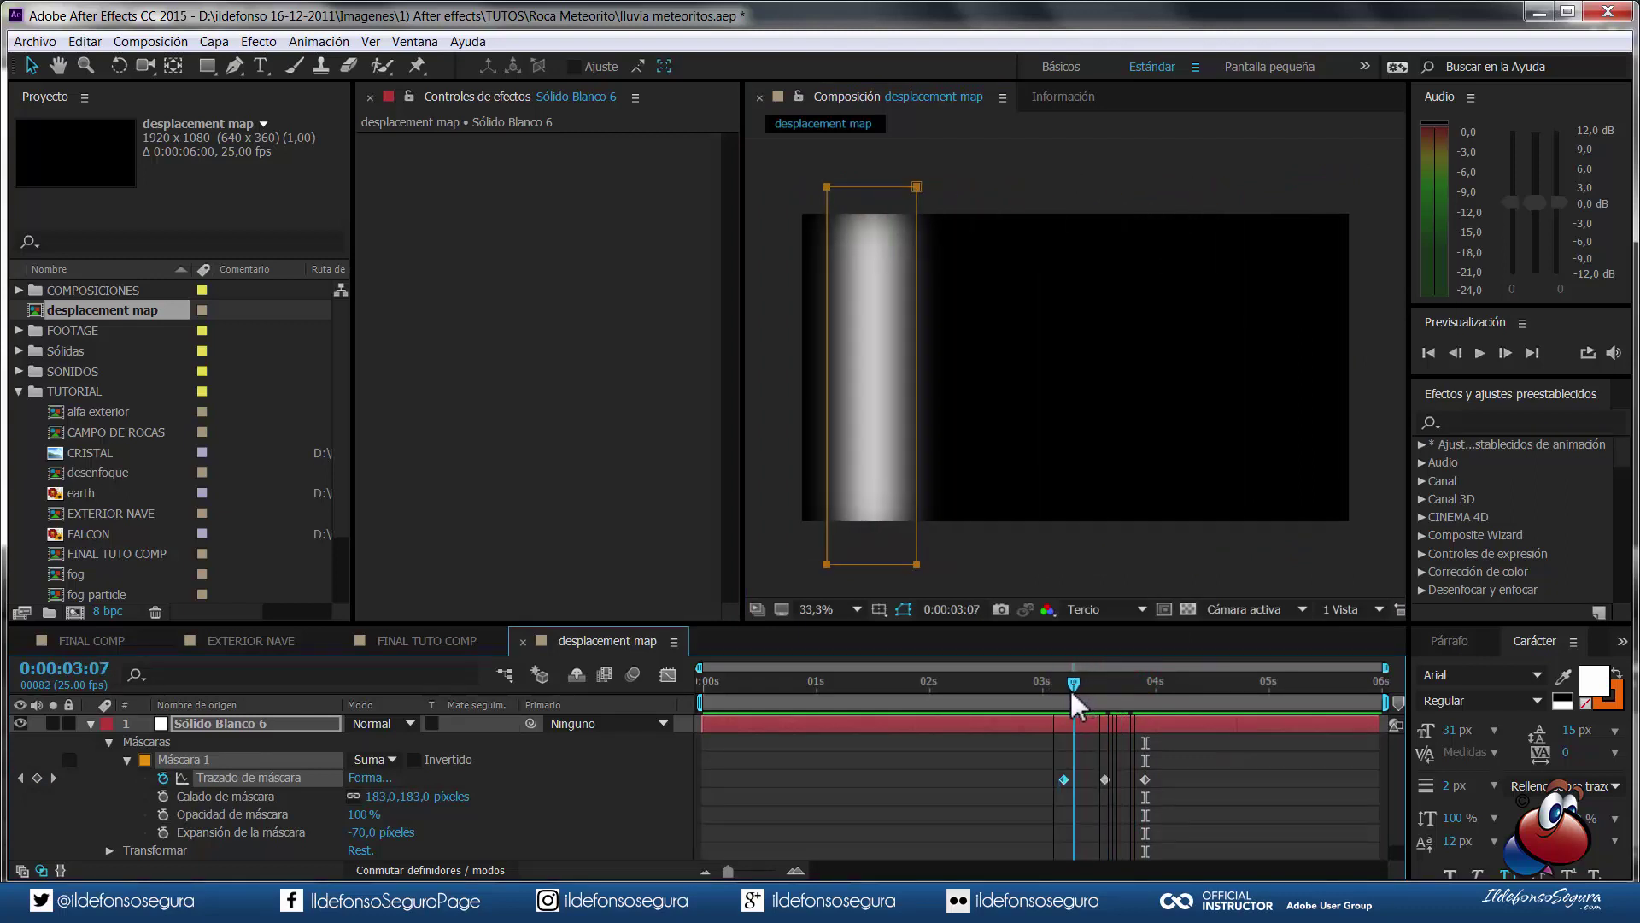
- Show Sólido Blanco 6's mask path and opacity properties together
{"action": "left_click", "coordinate": [231, 725]}
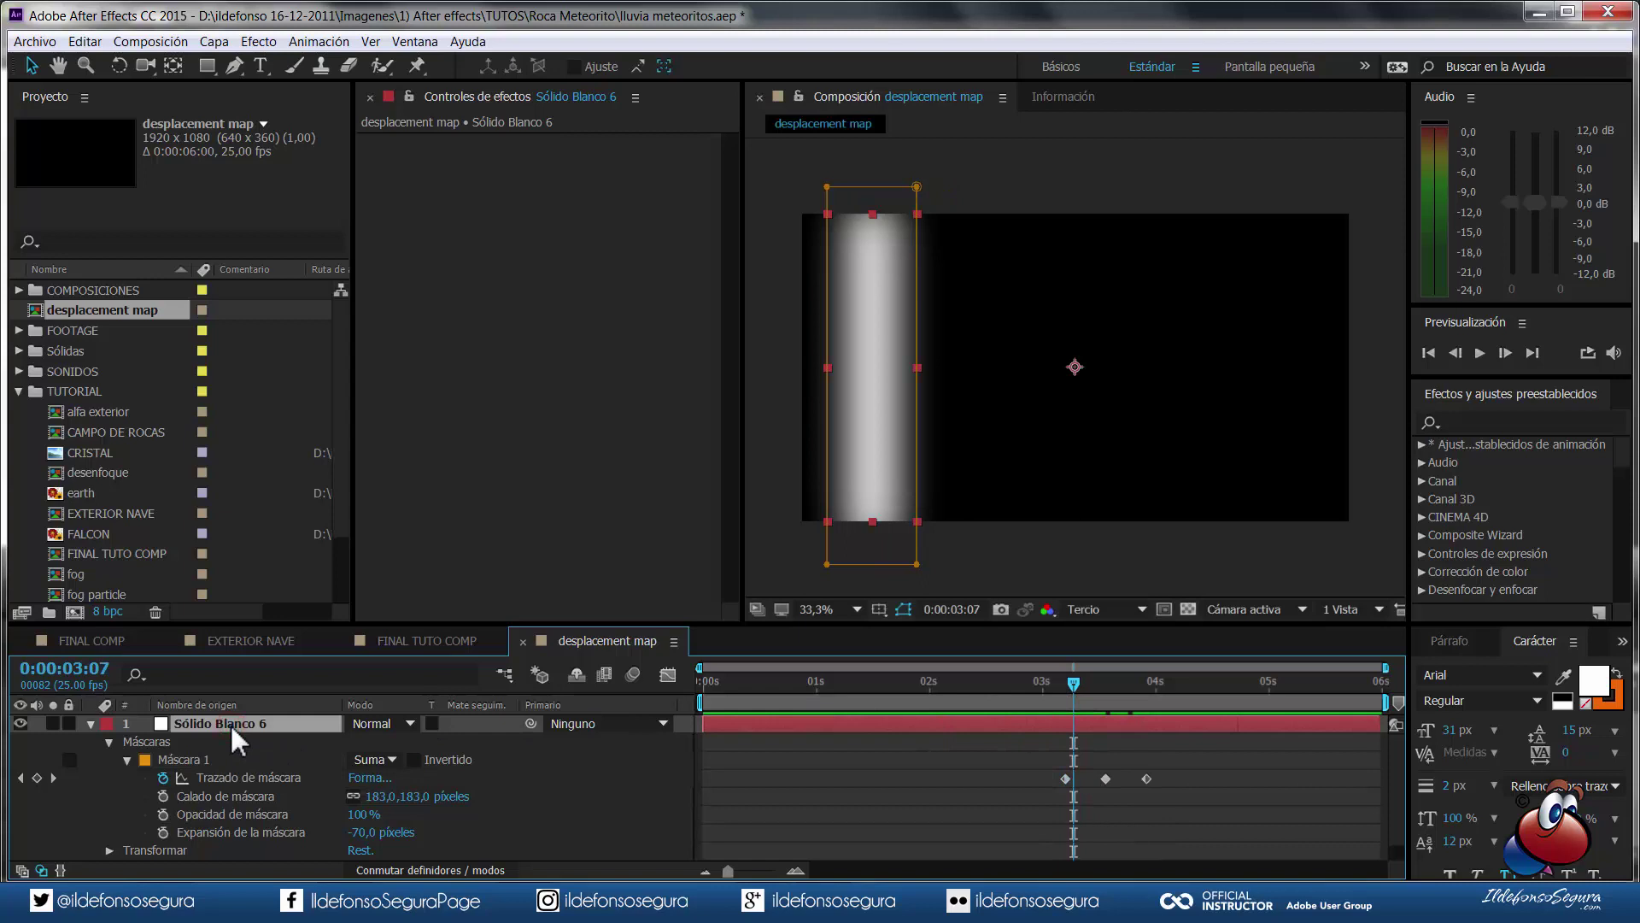
{"action": "key", "text": "t"}
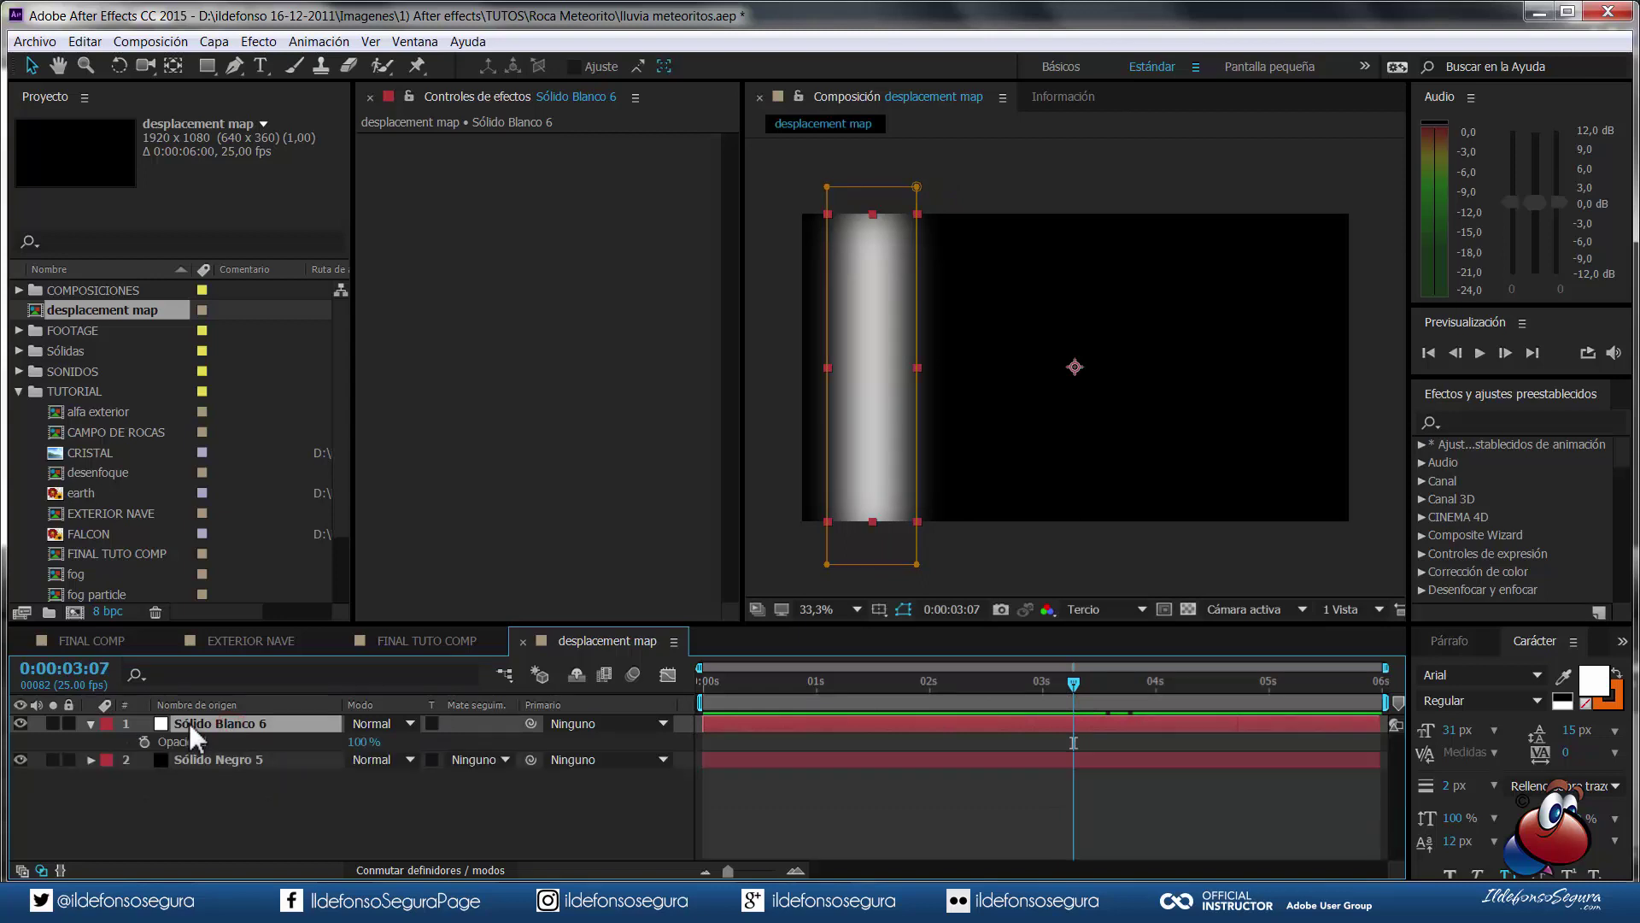
{"action": "key", "text": "m"}
{"action": "key", "text": "shift+t"}
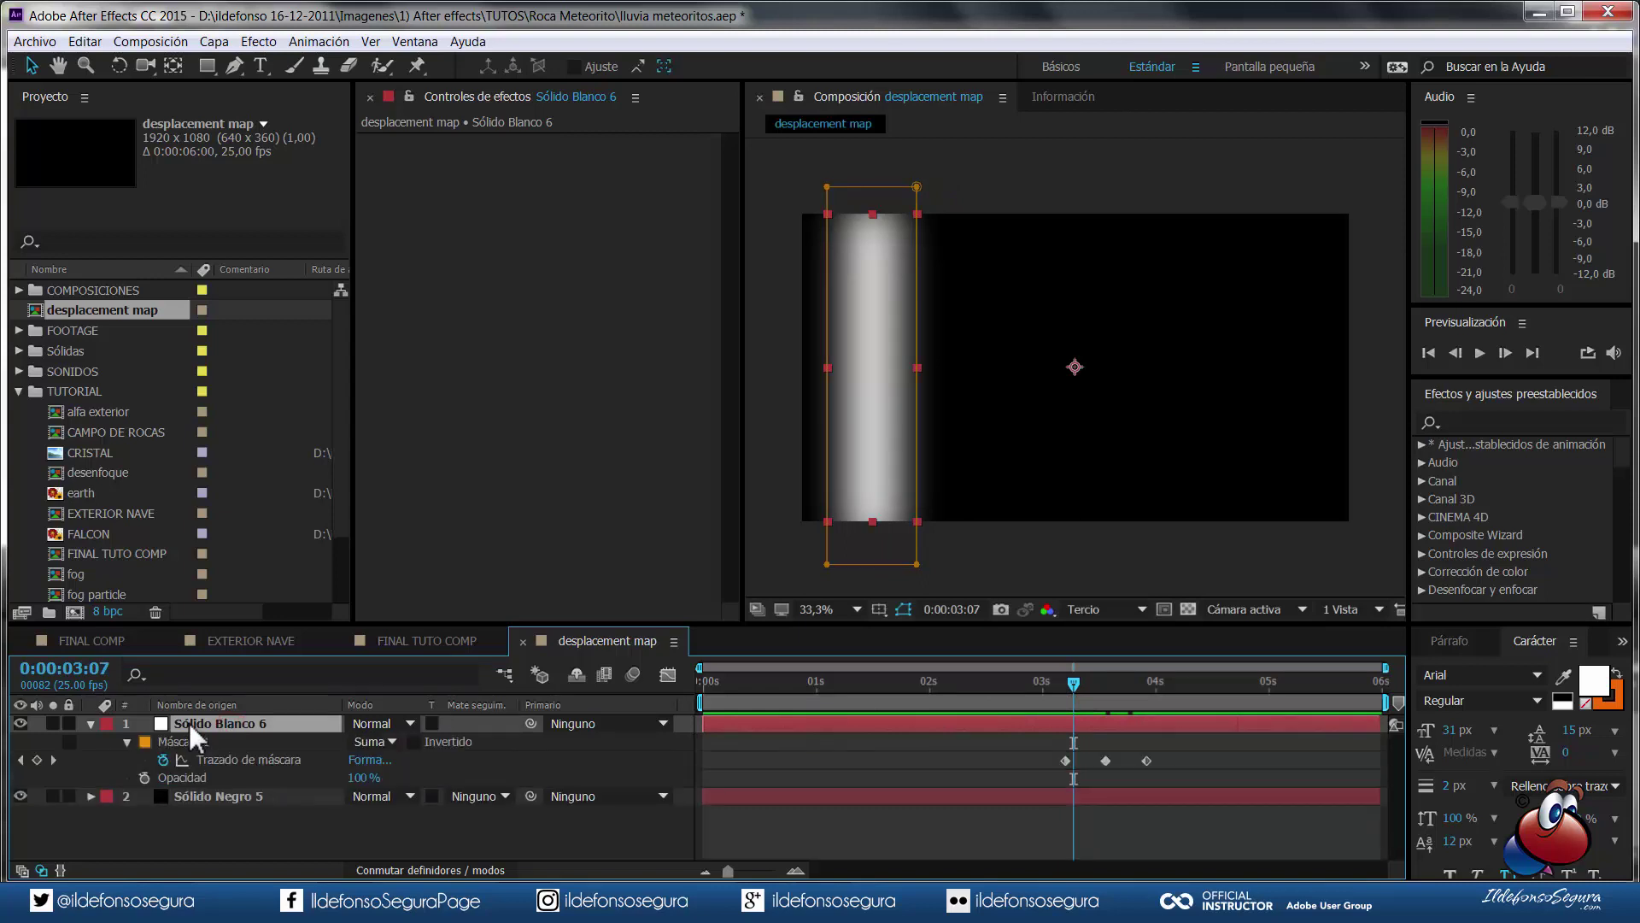
- Keyframe the strip's opacity at 0% at the sweep's start (3:09) and end (3:22)
{"action": "left_click", "coordinate": [144, 778]}
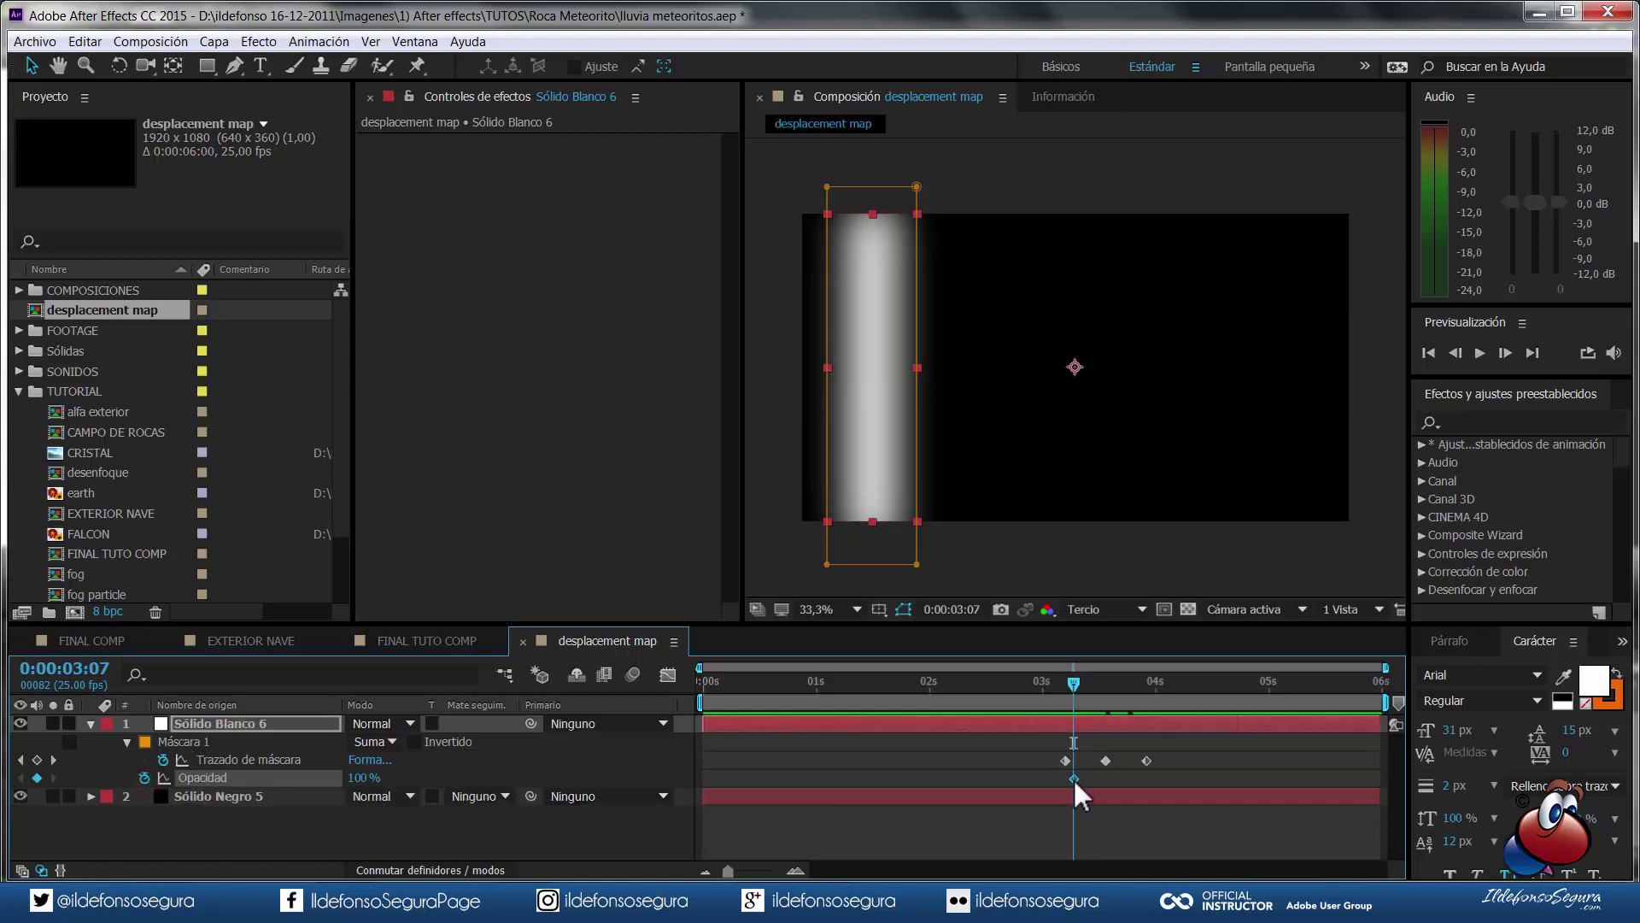
{"action": "left_click_drag", "start_coordinate": [1075, 778], "coordinate": [1083, 778]}
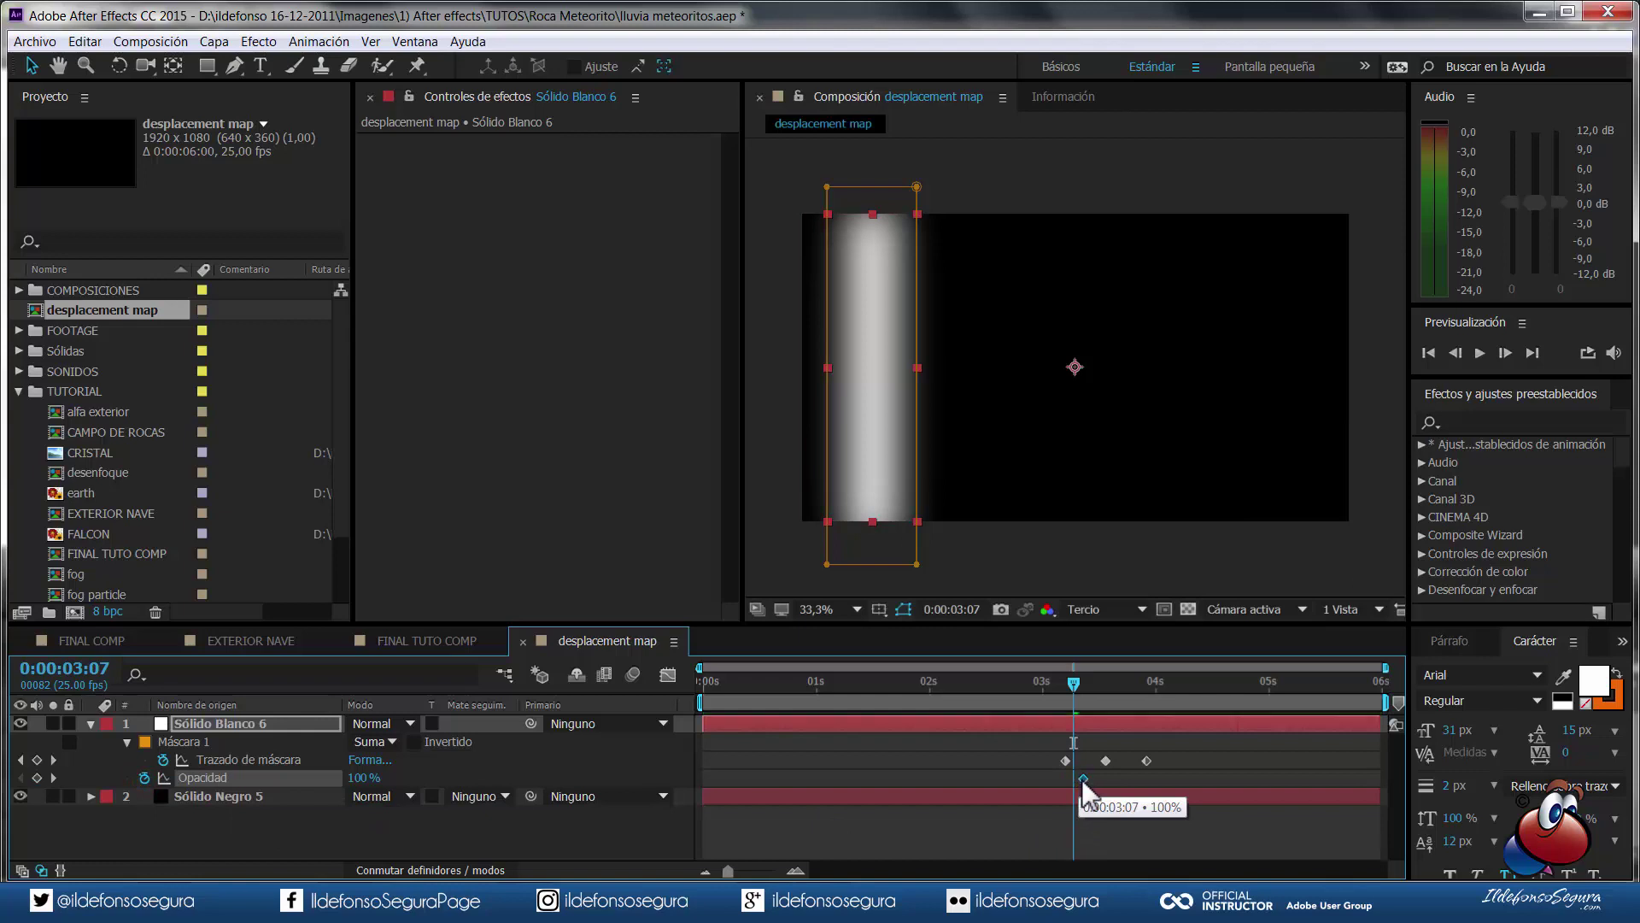
{"action": "left_click_drag", "start_coordinate": [359, 780], "coordinate": [359, 794]}
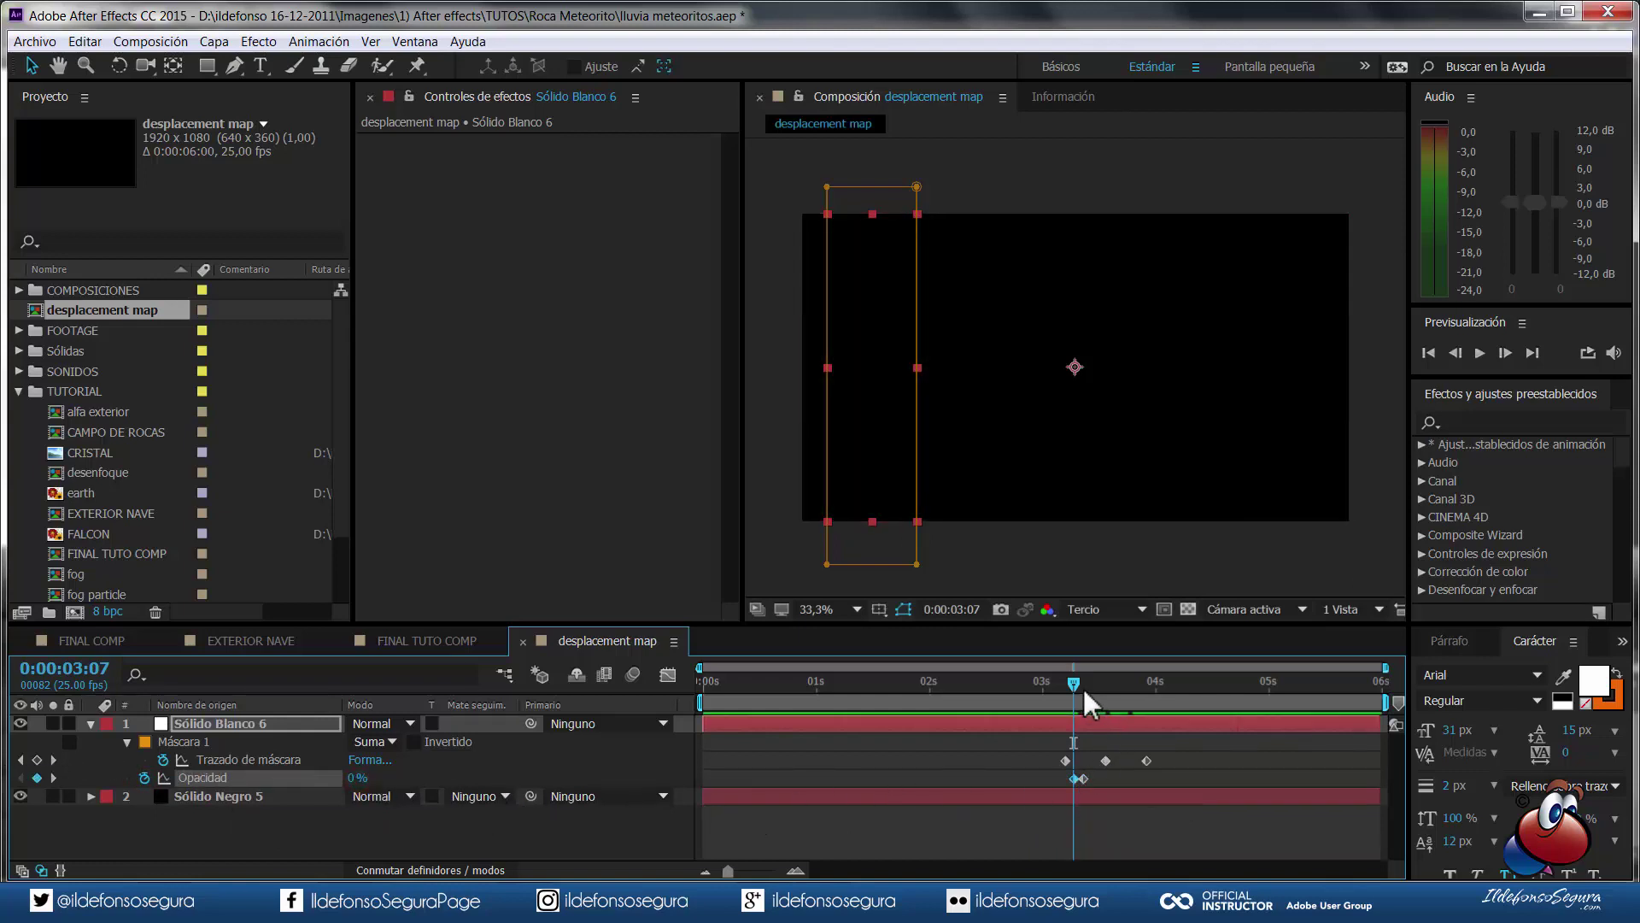
{"action": "left_click_drag", "start_coordinate": [1085, 686], "coordinate": [1135, 680]}
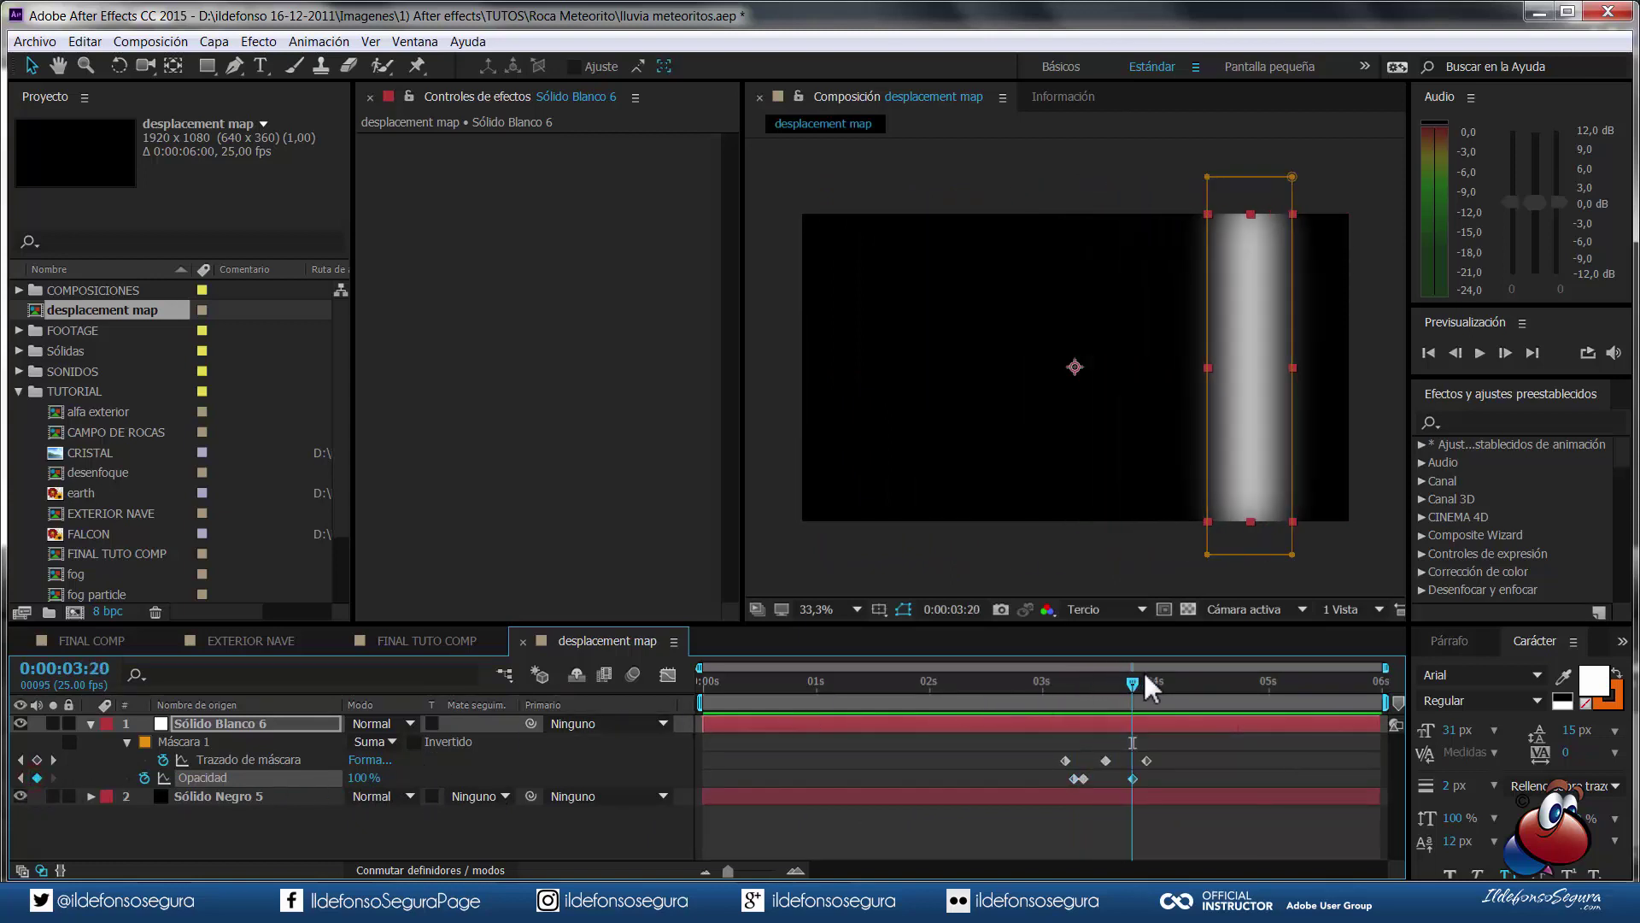
{"action": "left_click_drag", "start_coordinate": [1137, 679], "coordinate": [1145, 680]}
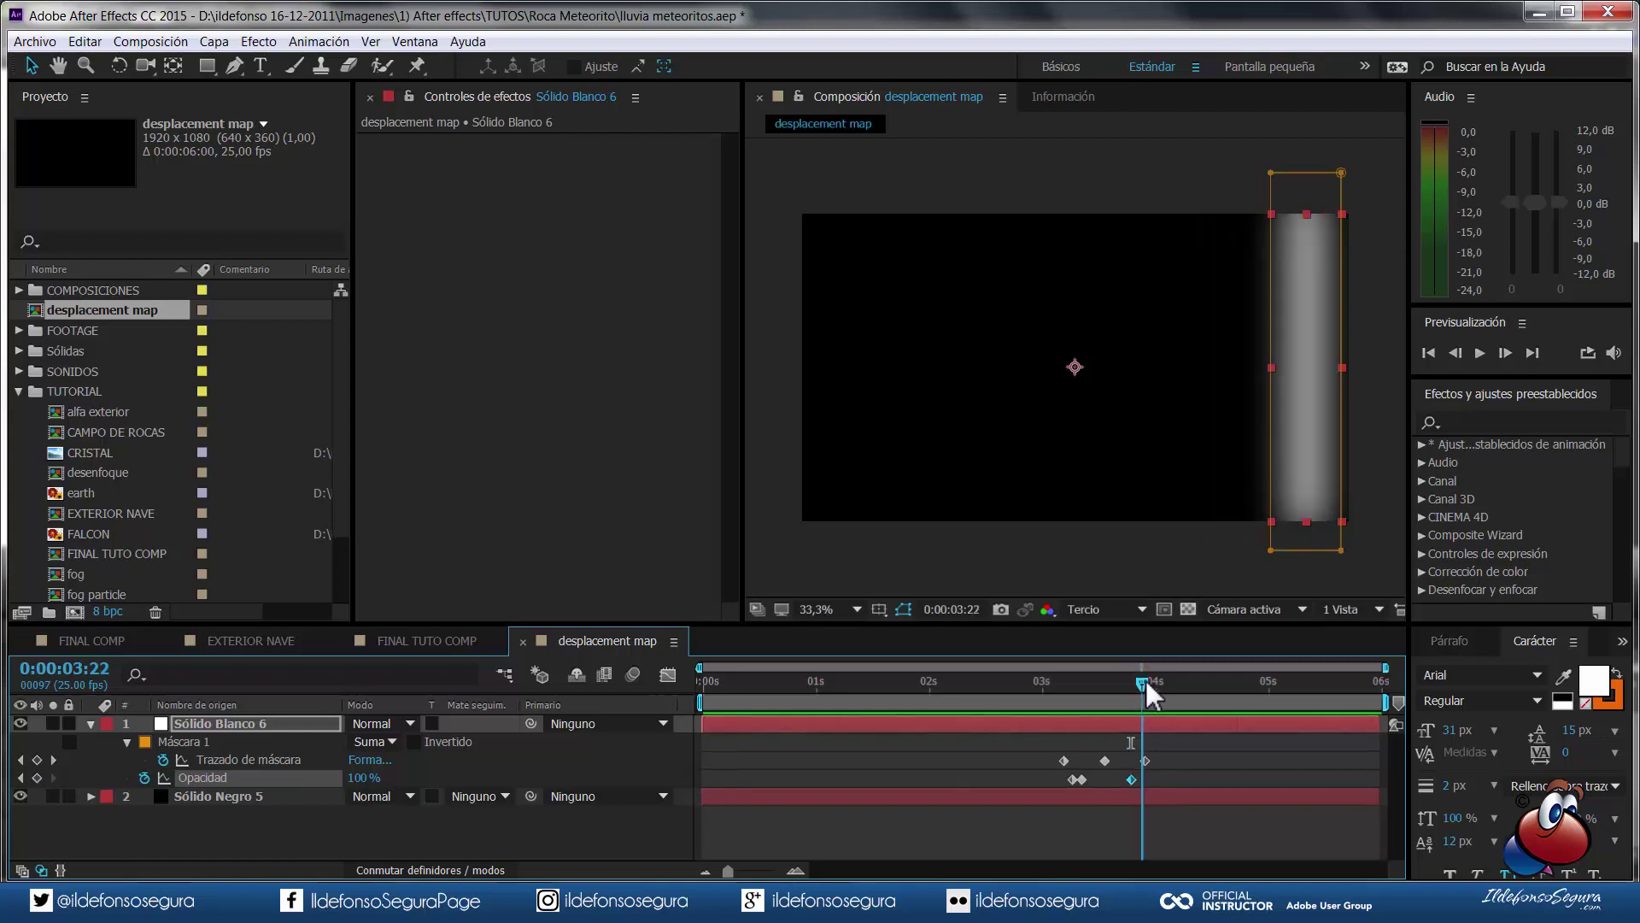
{"action": "left_click_drag", "start_coordinate": [359, 777], "coordinate": [324, 778]}
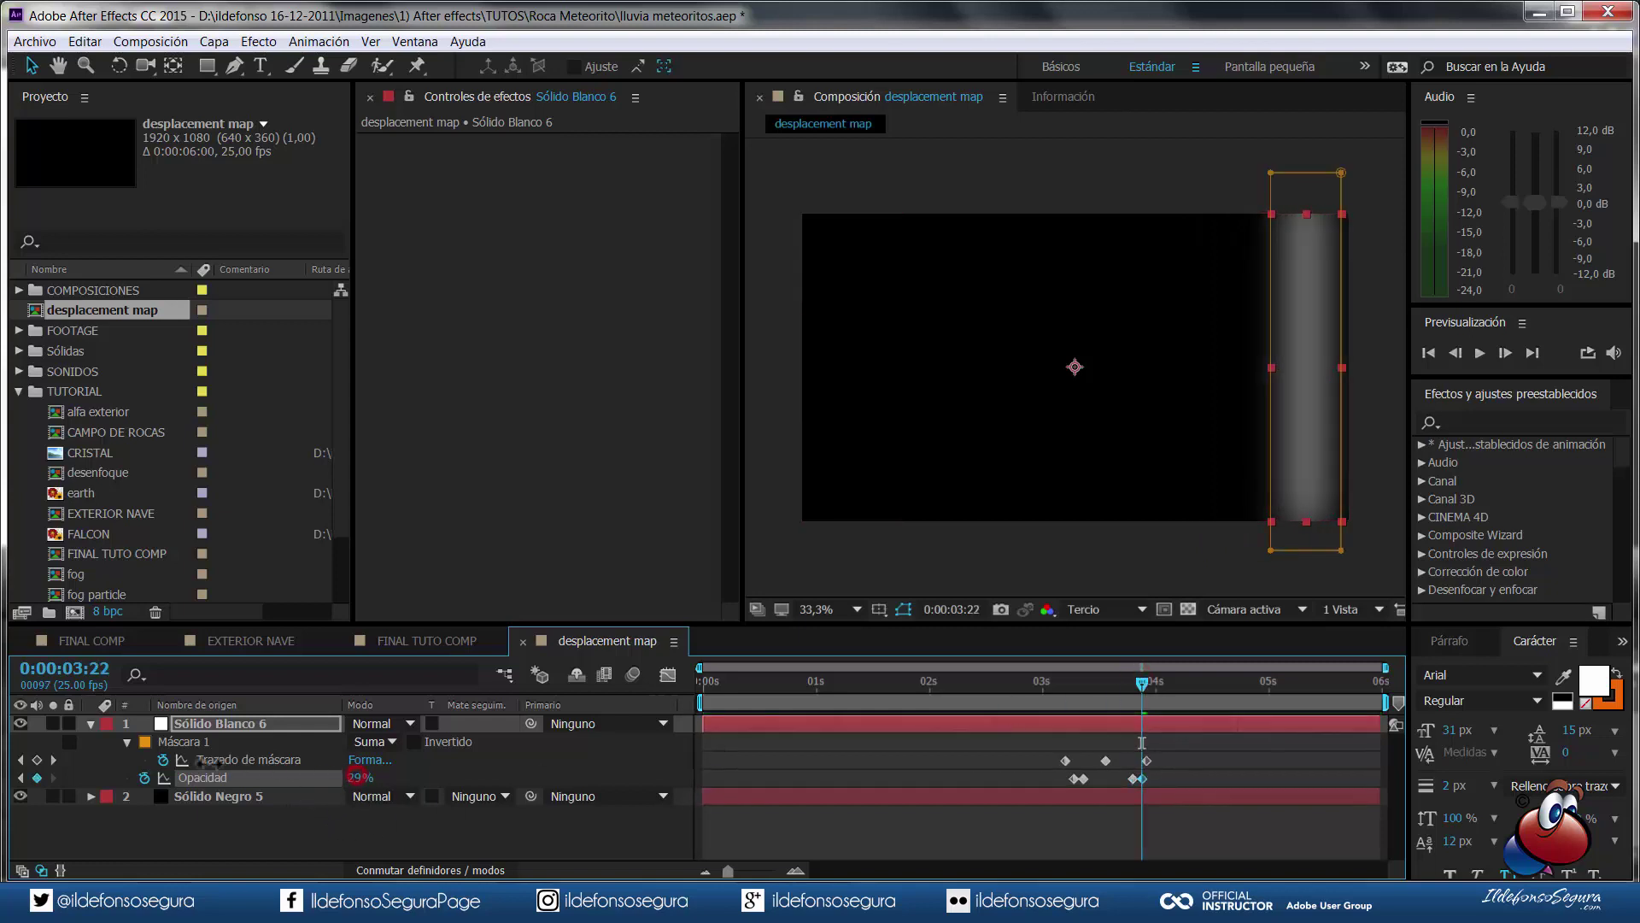
- Preview the fade, retime the mask and opacity keyframes, and return to FINAL TUTO COMP
{"action": "left_click", "coordinate": [1047, 697]}
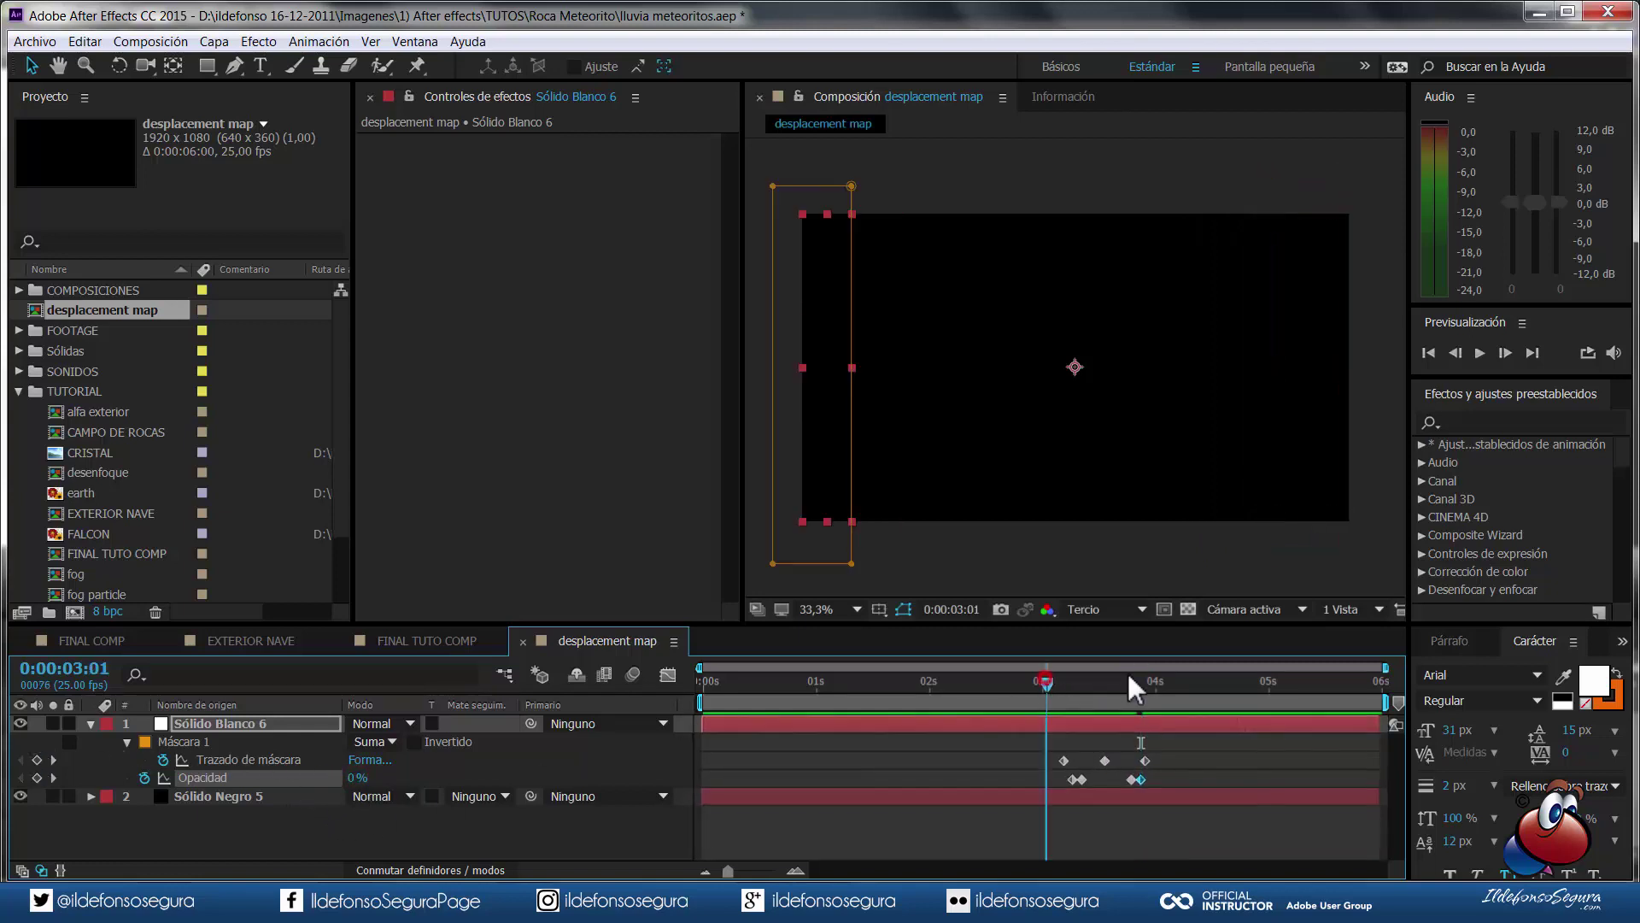
{"action": "left_click", "coordinate": [1479, 350]}
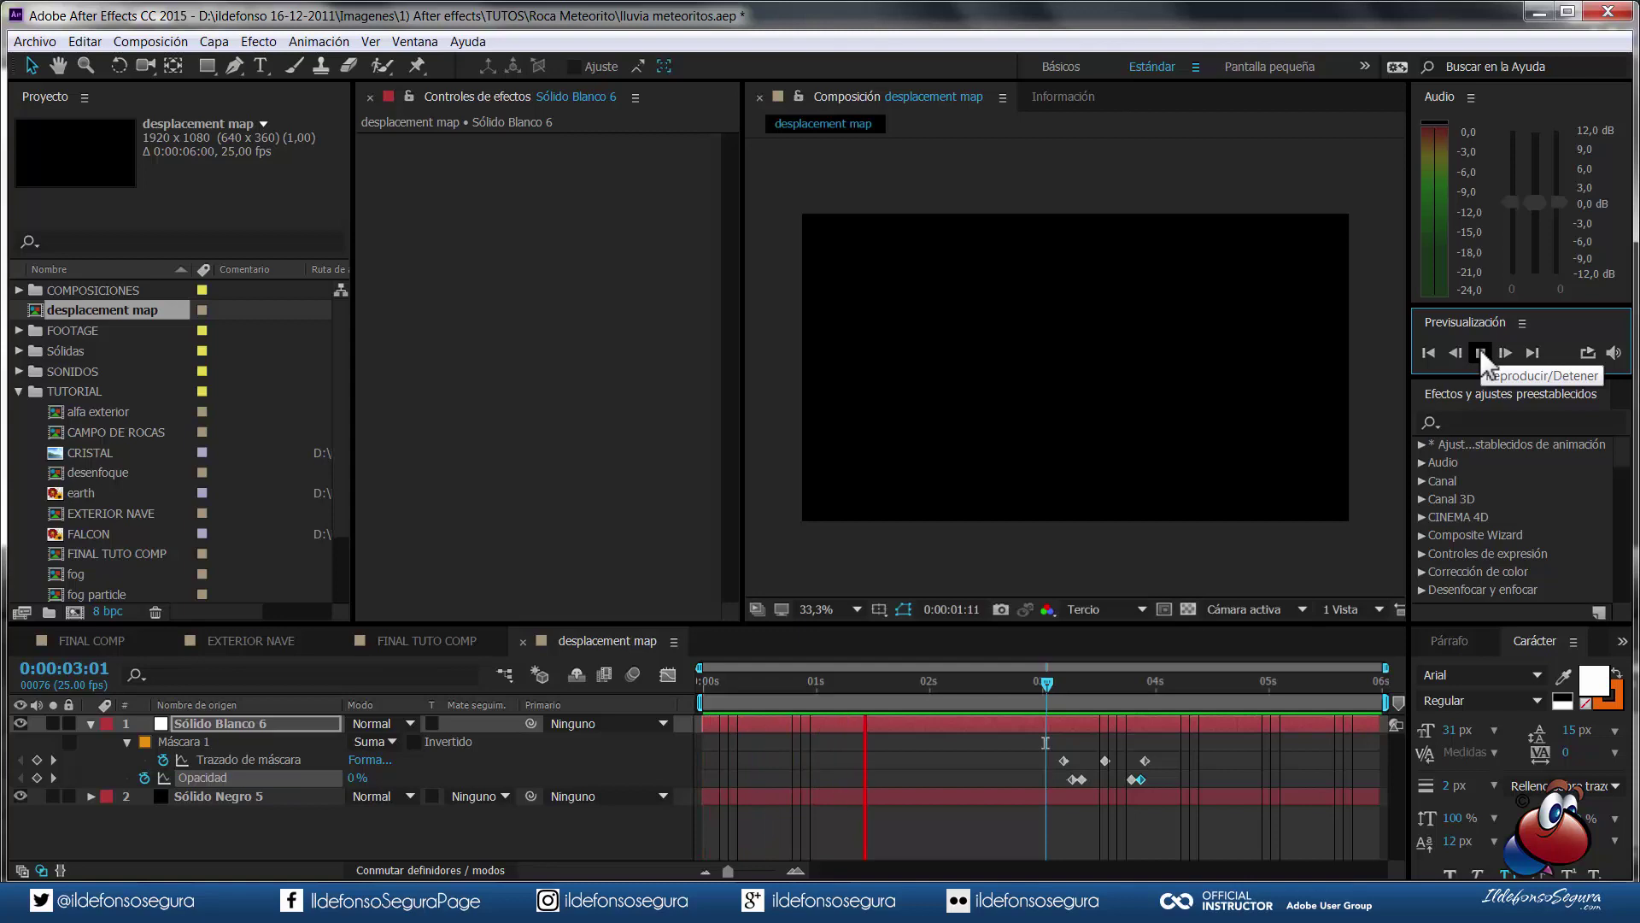
{"action": "left_click", "coordinate": [1478, 350]}
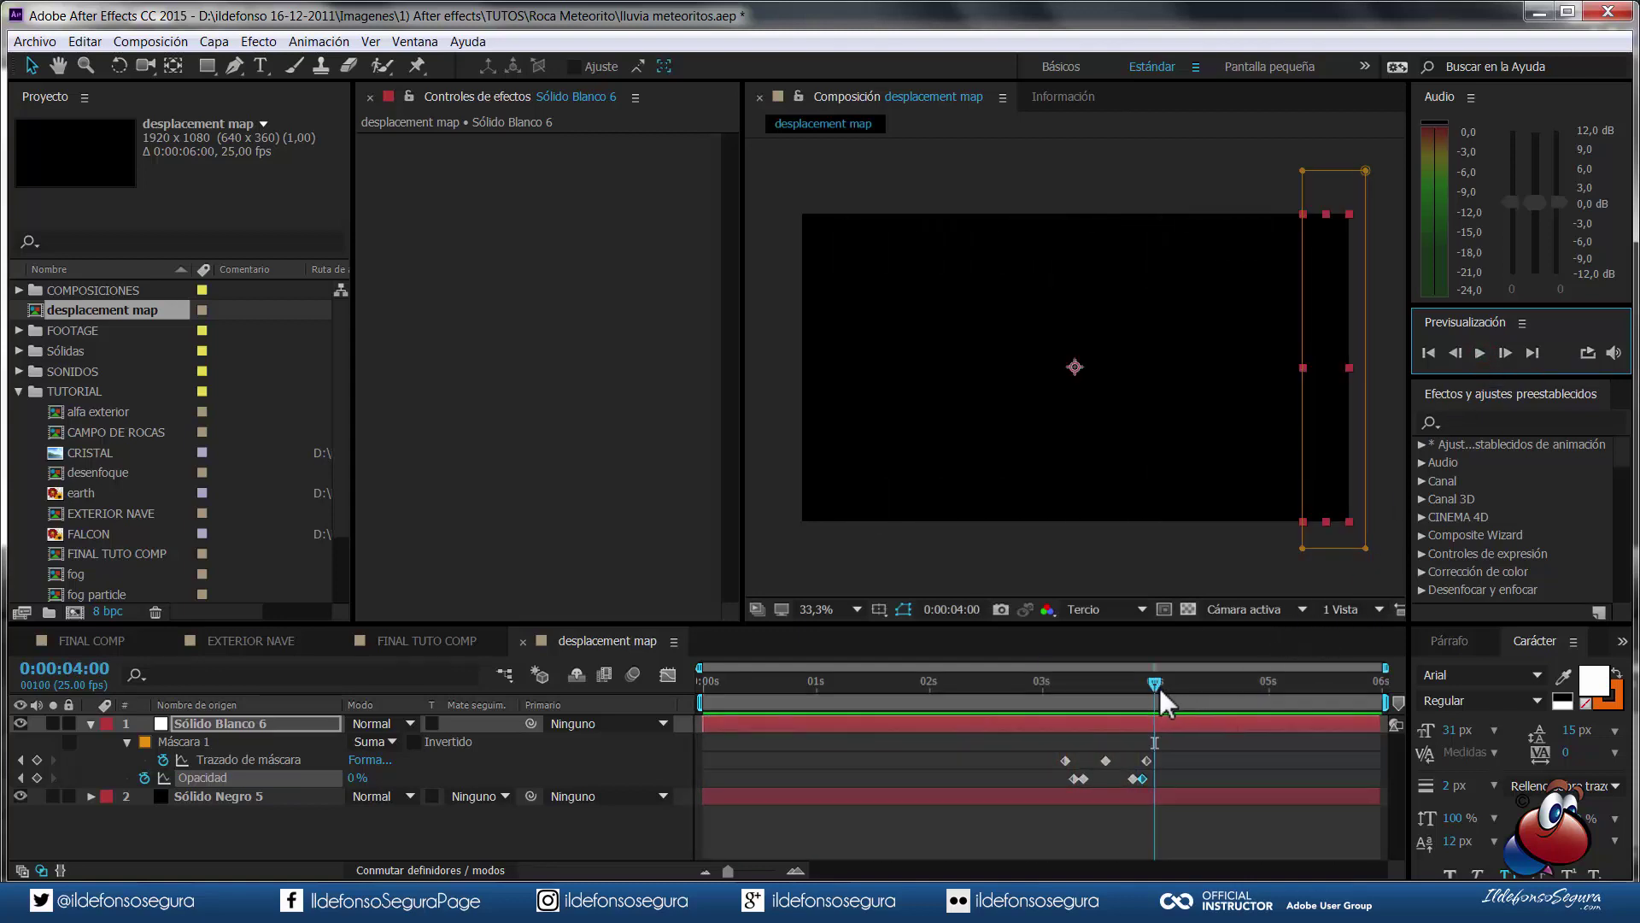
{"action": "left_click_drag", "start_coordinate": [1160, 688], "coordinate": [1129, 695]}
{"action": "left_click_drag", "start_coordinate": [1133, 770], "coordinate": [1091, 776]}
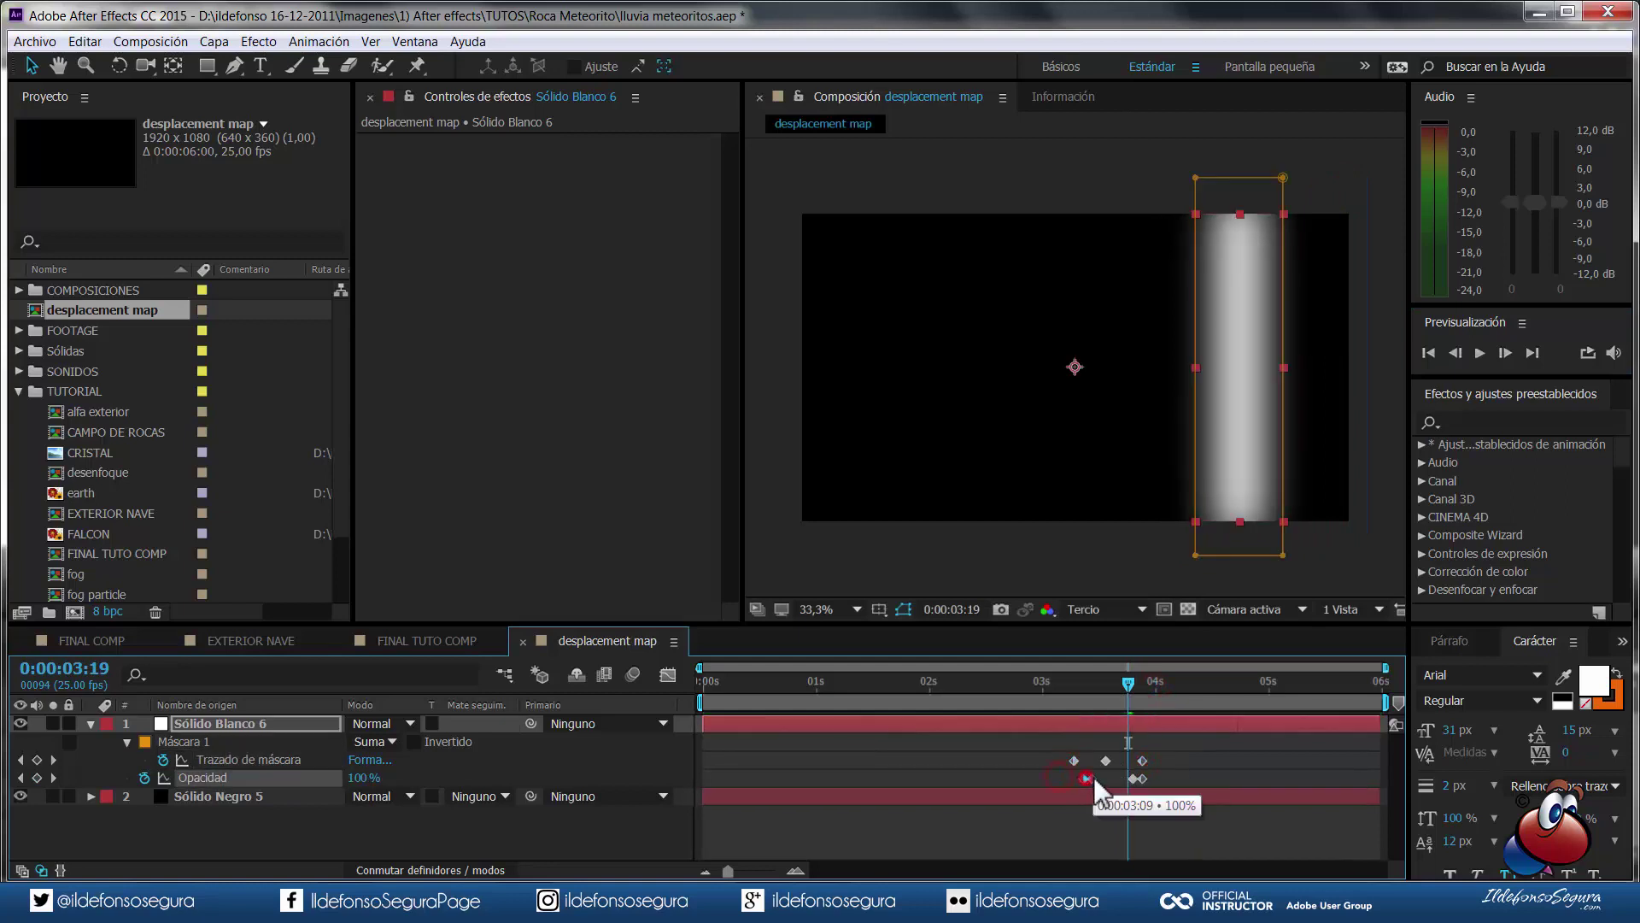
{"action": "left_click", "coordinate": [1132, 778]}
{"action": "key", "text": "k"}
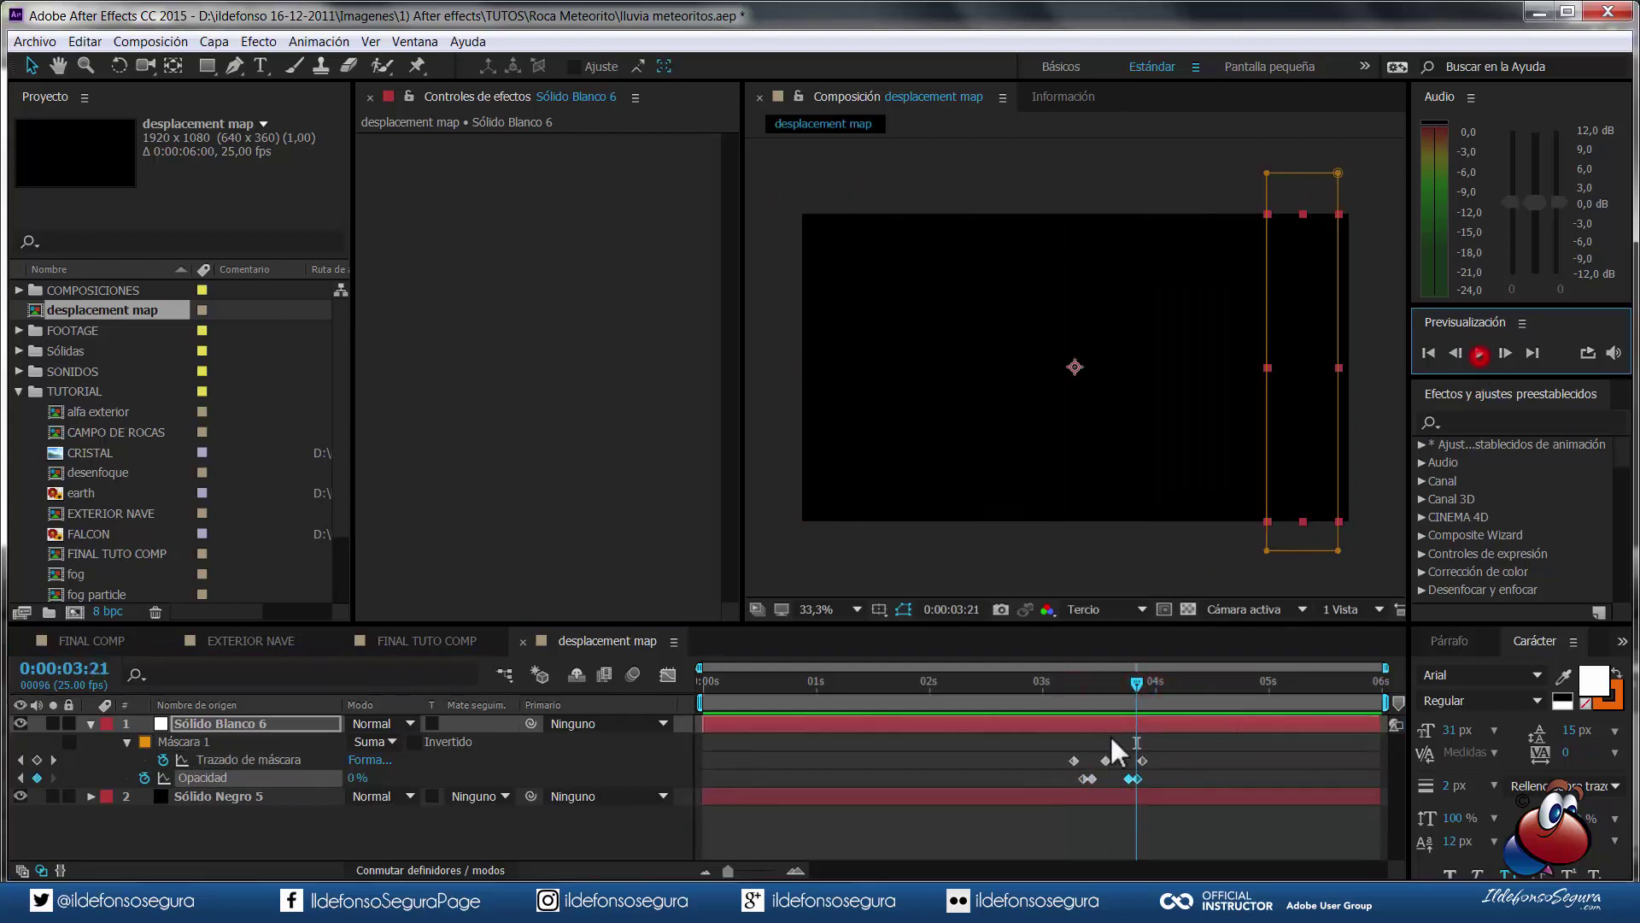
{"action": "left_click", "coordinate": [427, 641]}
- Apply the Mapa de desplazamiento effect to the EXTERIOR NAVE layer
{"action": "left_click", "coordinate": [199, 802]}
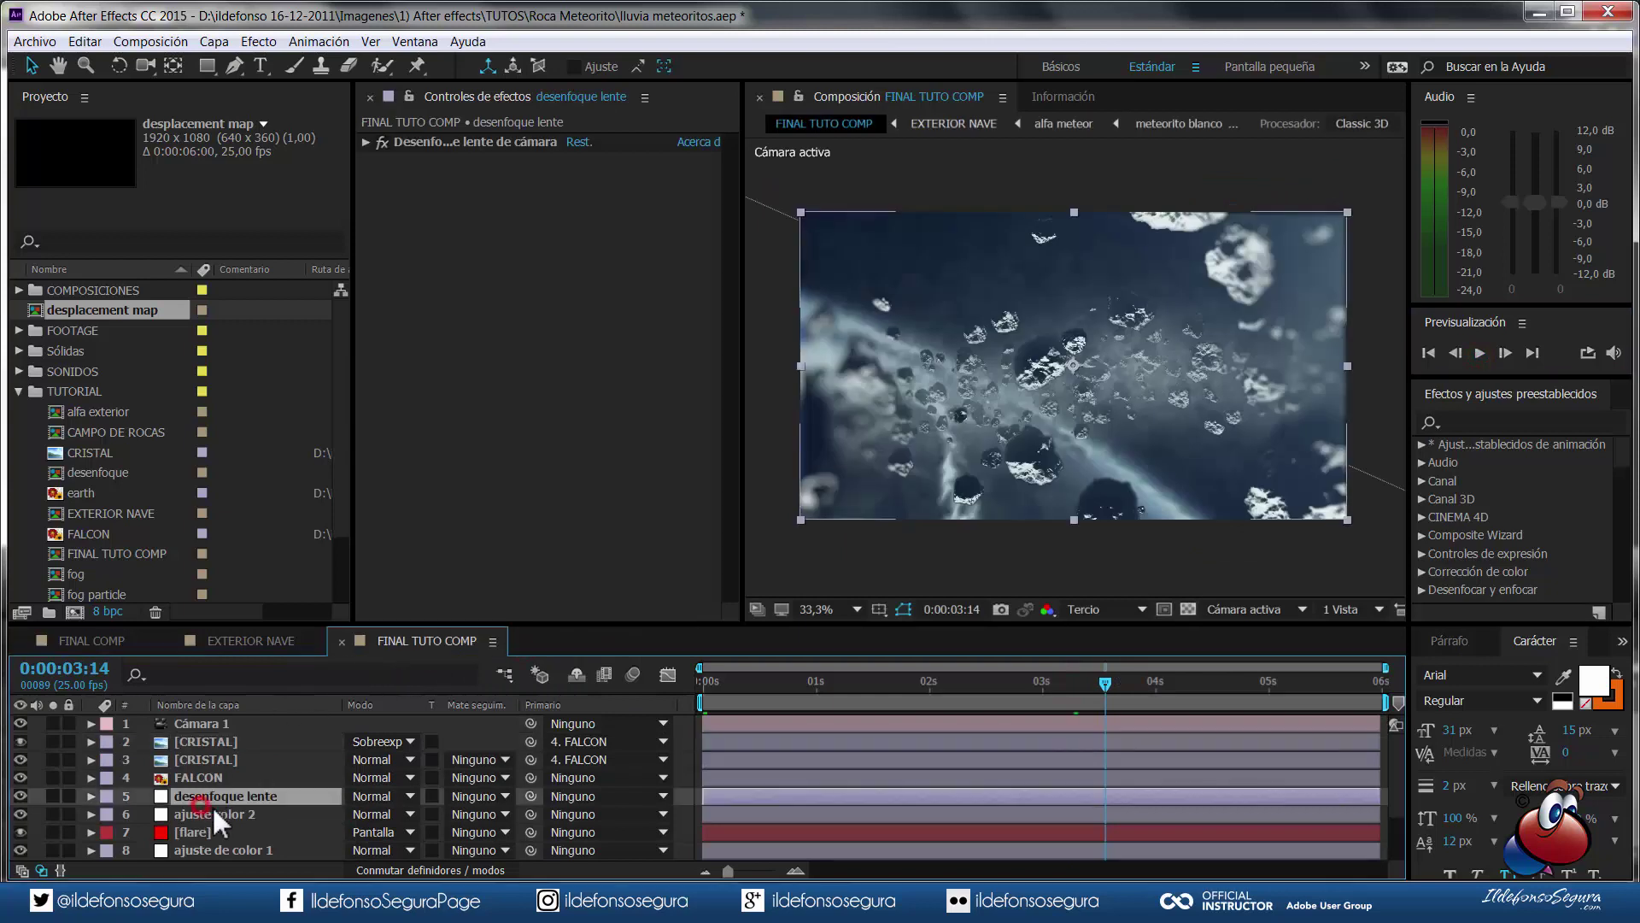
{"action": "scroll", "coordinate": [214, 807], "scroll_direction": "down", "scroll_amount": 2}
{"action": "left_click", "coordinate": [234, 796]}
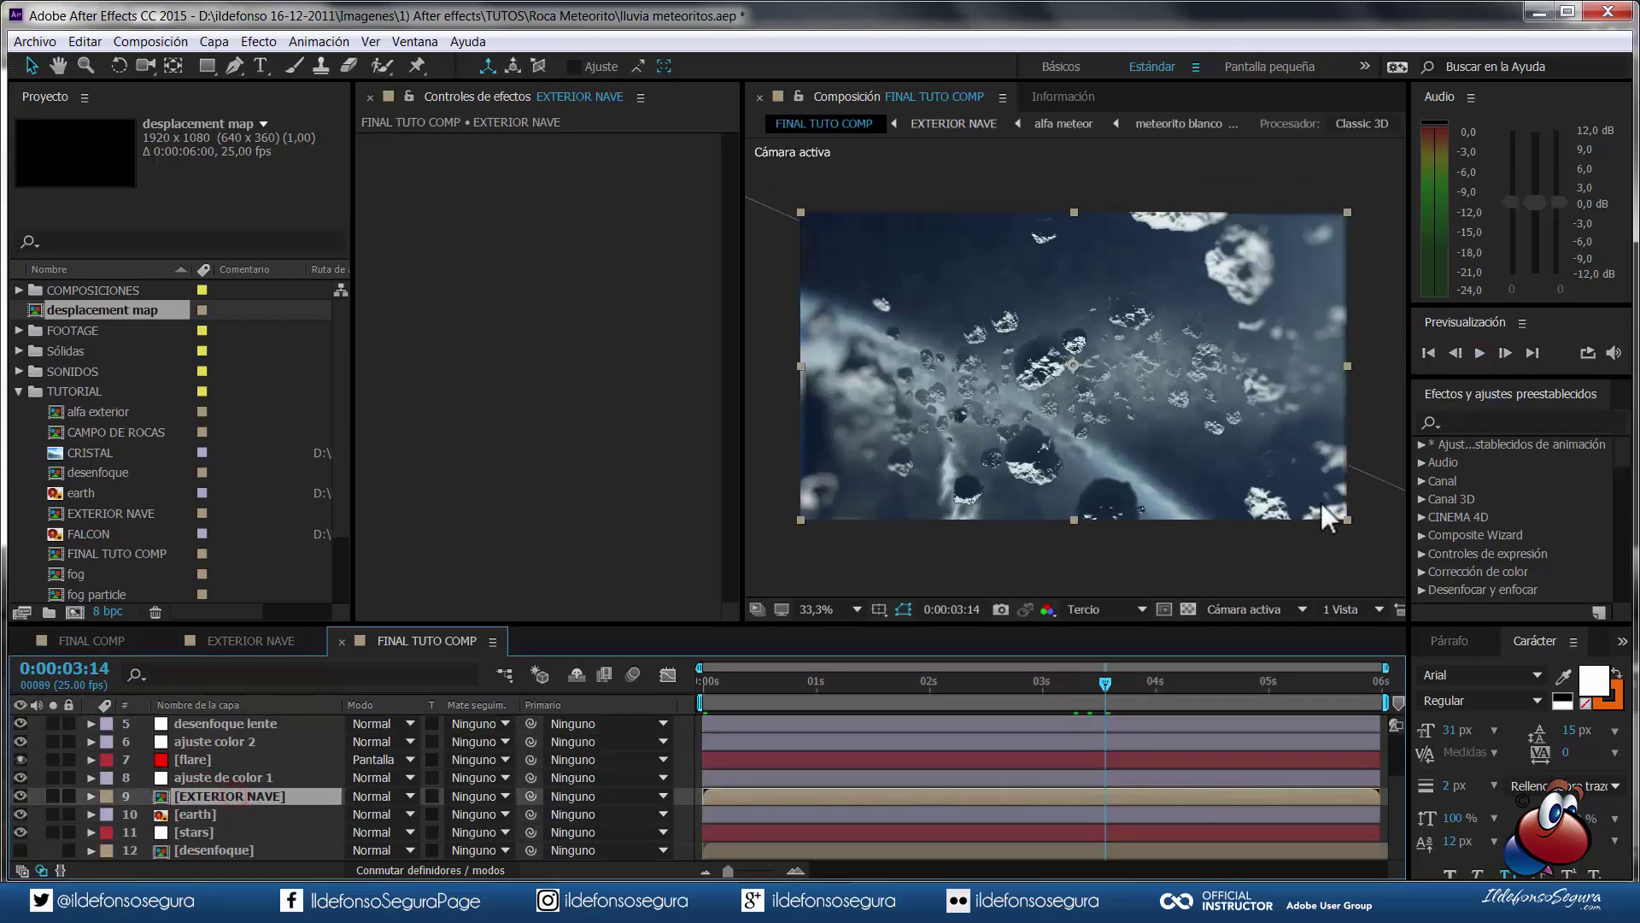
{"action": "left_click", "coordinate": [1493, 422]}
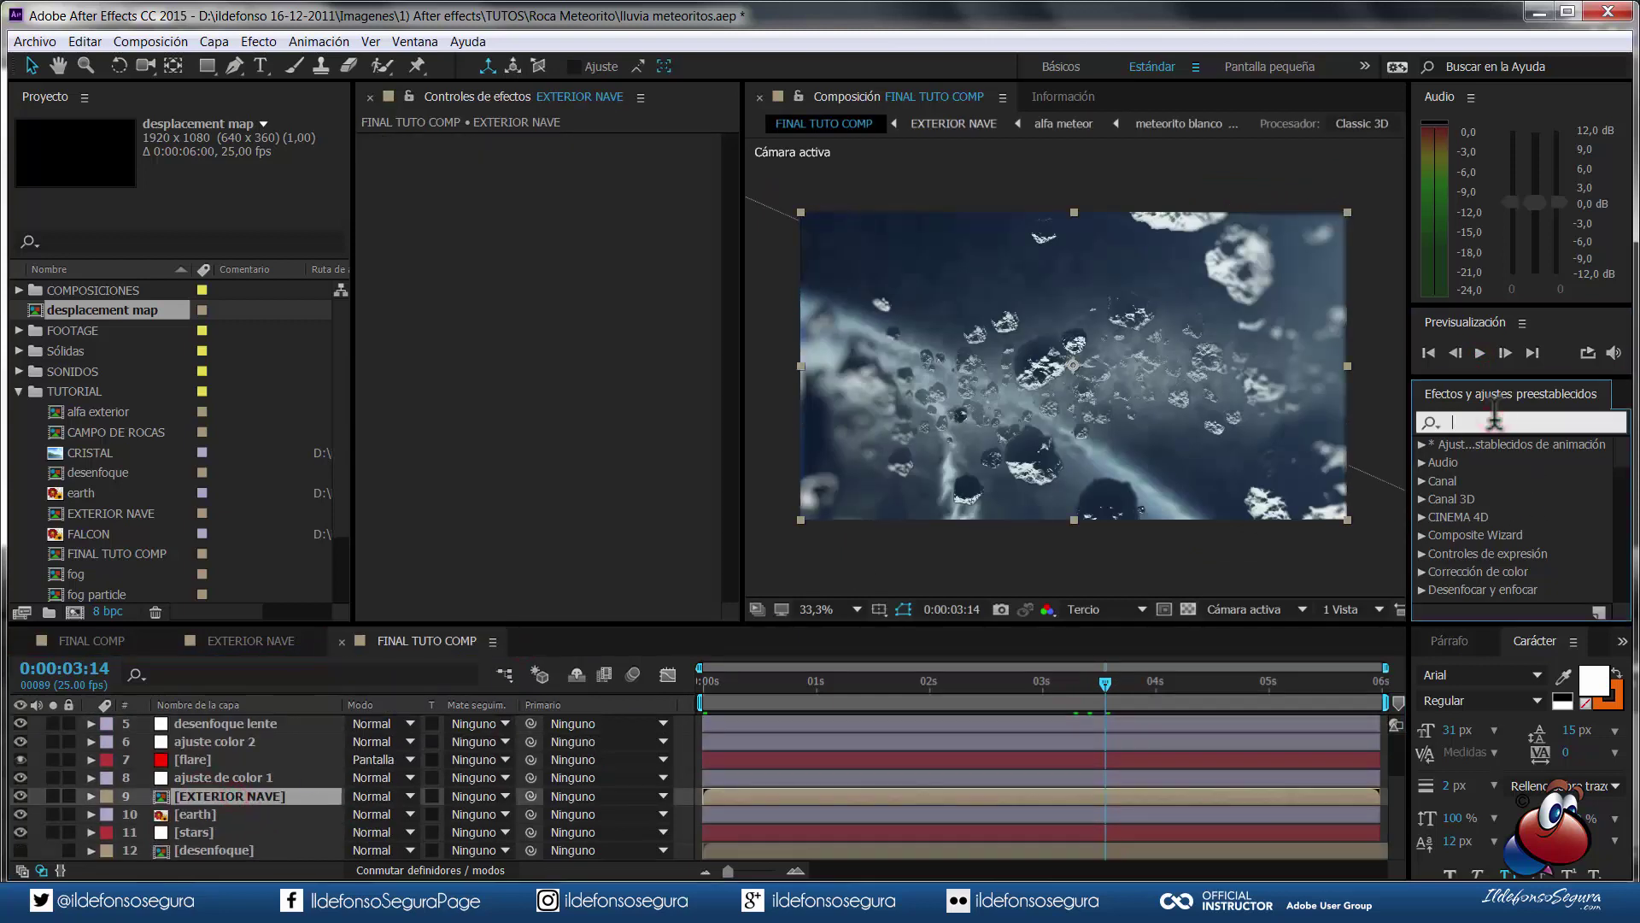
{"action": "type", "text": "mapa d"}
{"action": "left_click_drag", "start_coordinate": [1553, 462], "coordinate": [602, 395]}
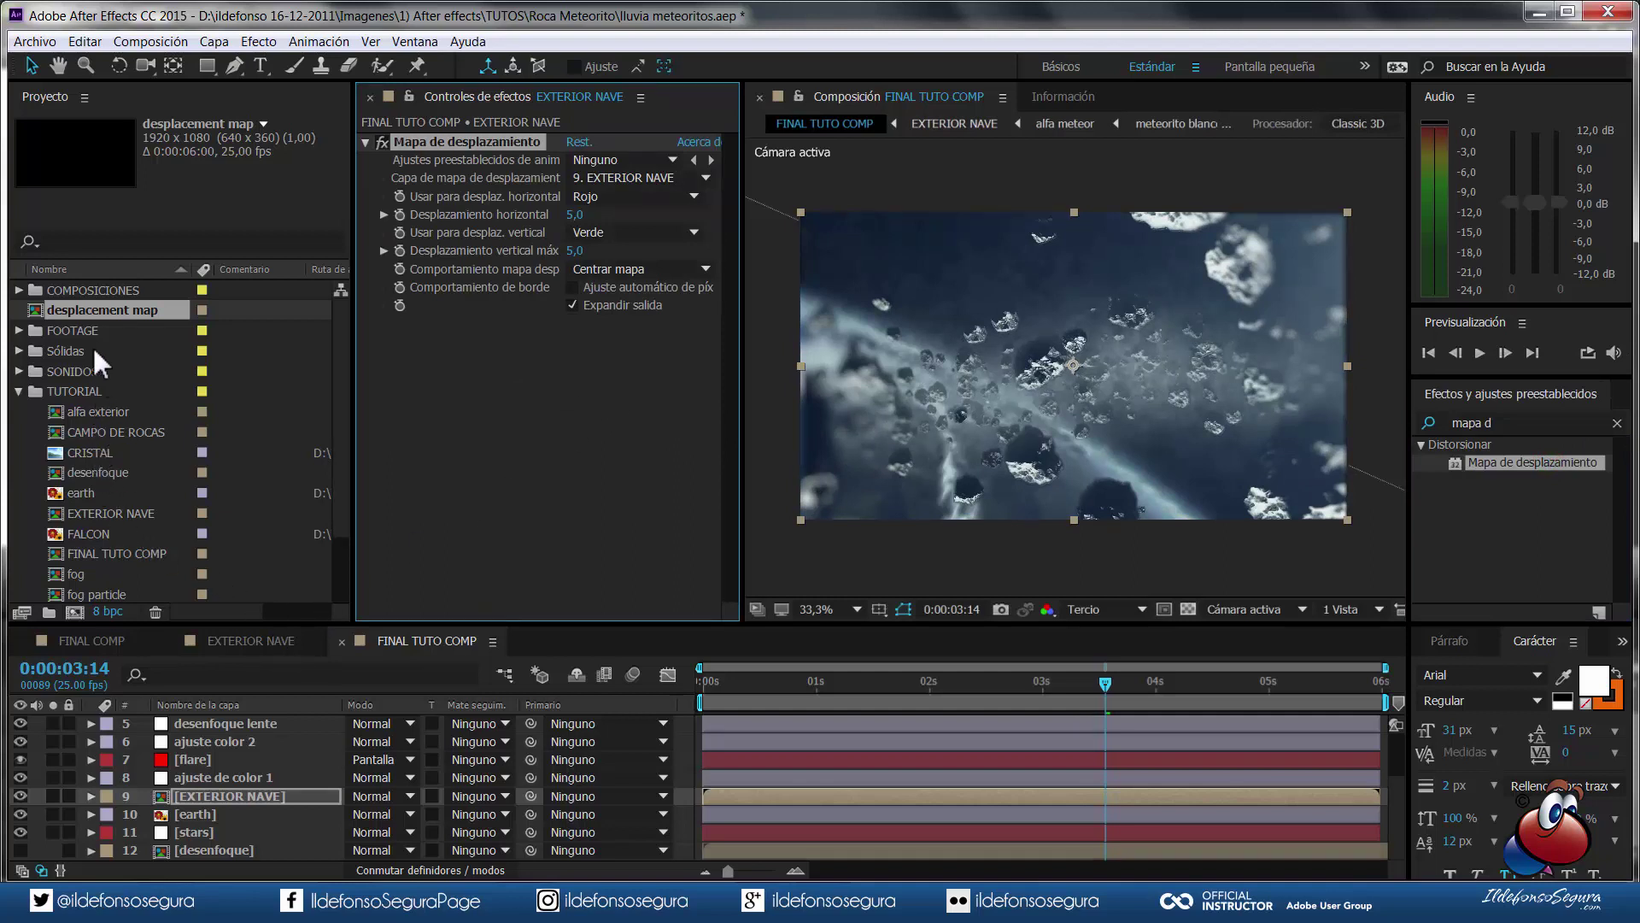
- Add the desplacement map comp as a hidden layer and set it as EXTERIOR NAVE's displacement map
{"action": "left_click", "coordinate": [94, 311]}
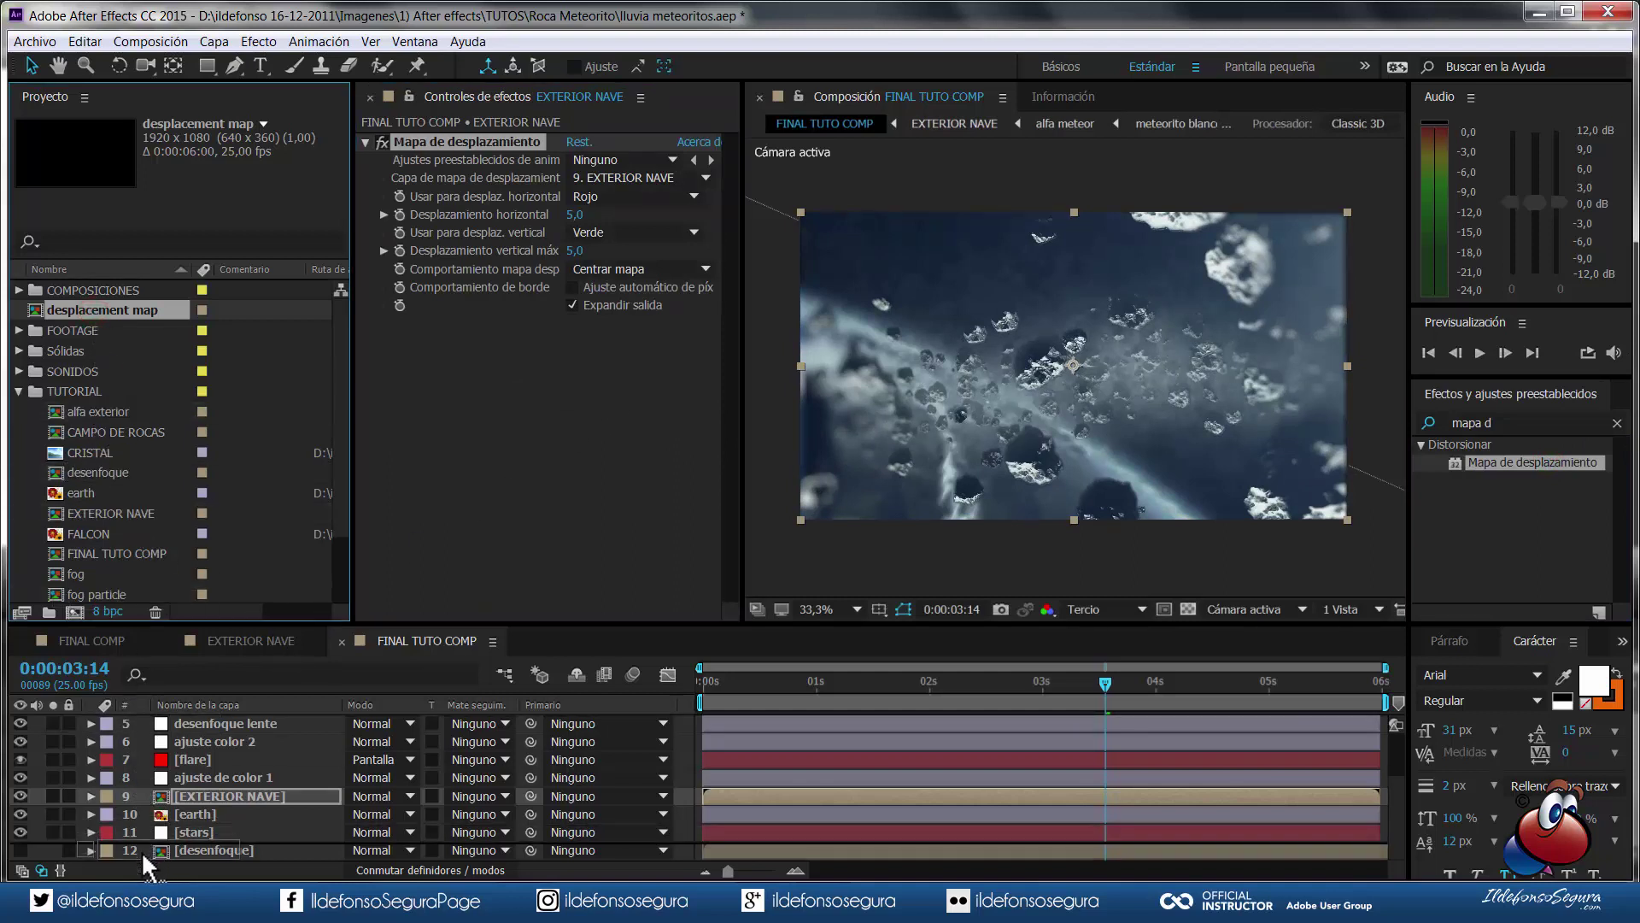
{"action": "left_click_drag", "start_coordinate": [141, 851], "coordinate": [142, 853]}
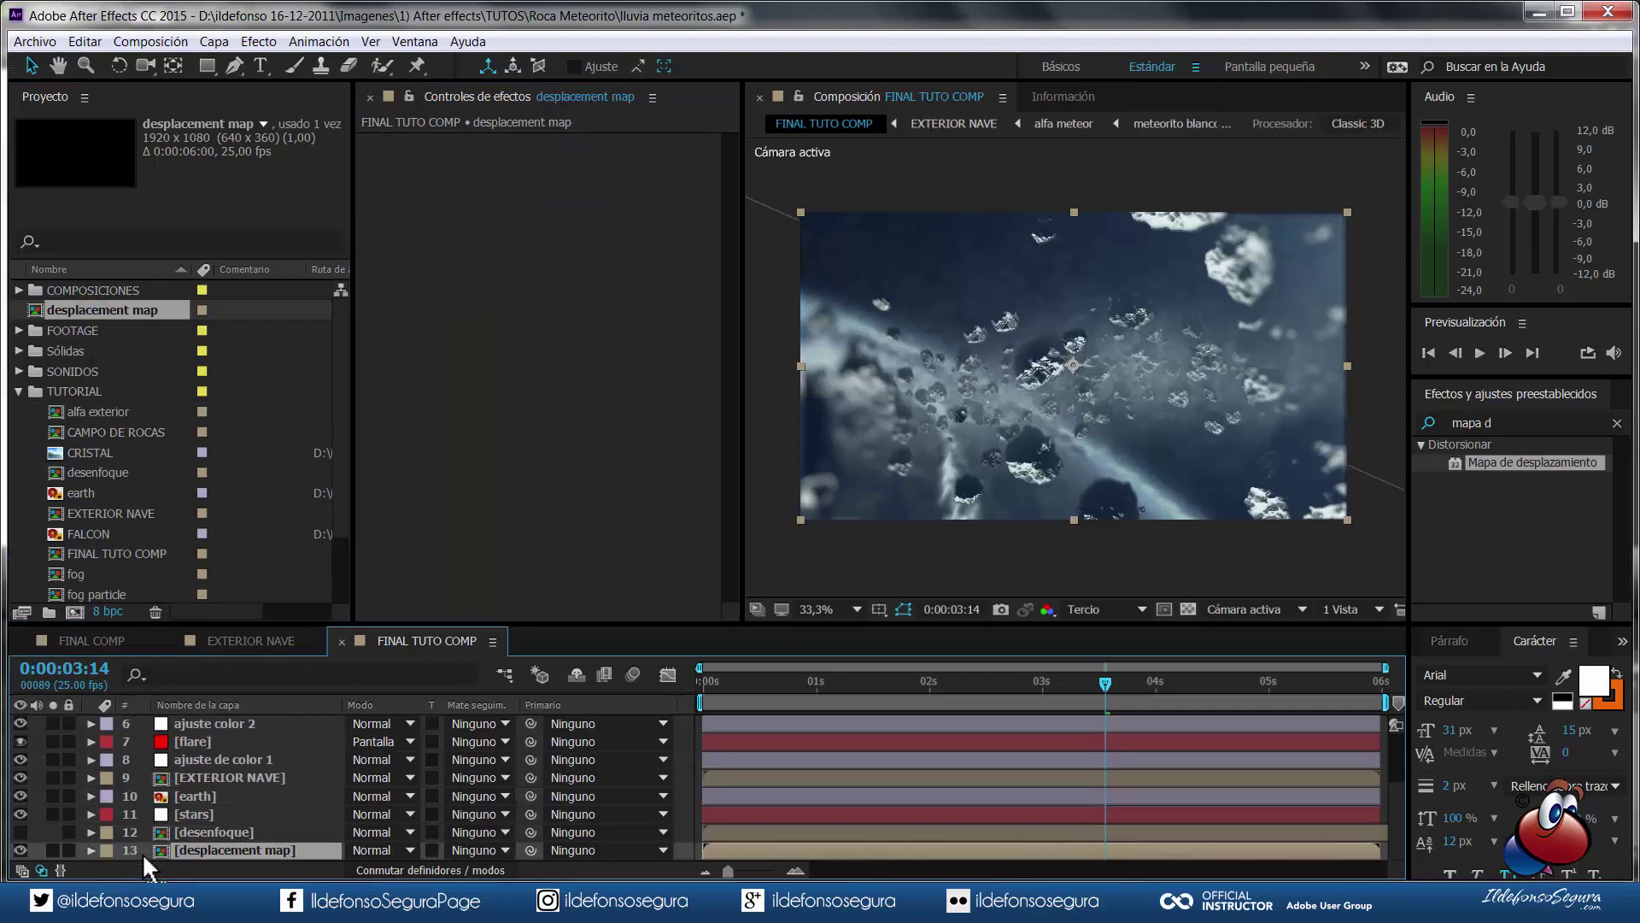
{"action": "left_click", "coordinate": [21, 849]}
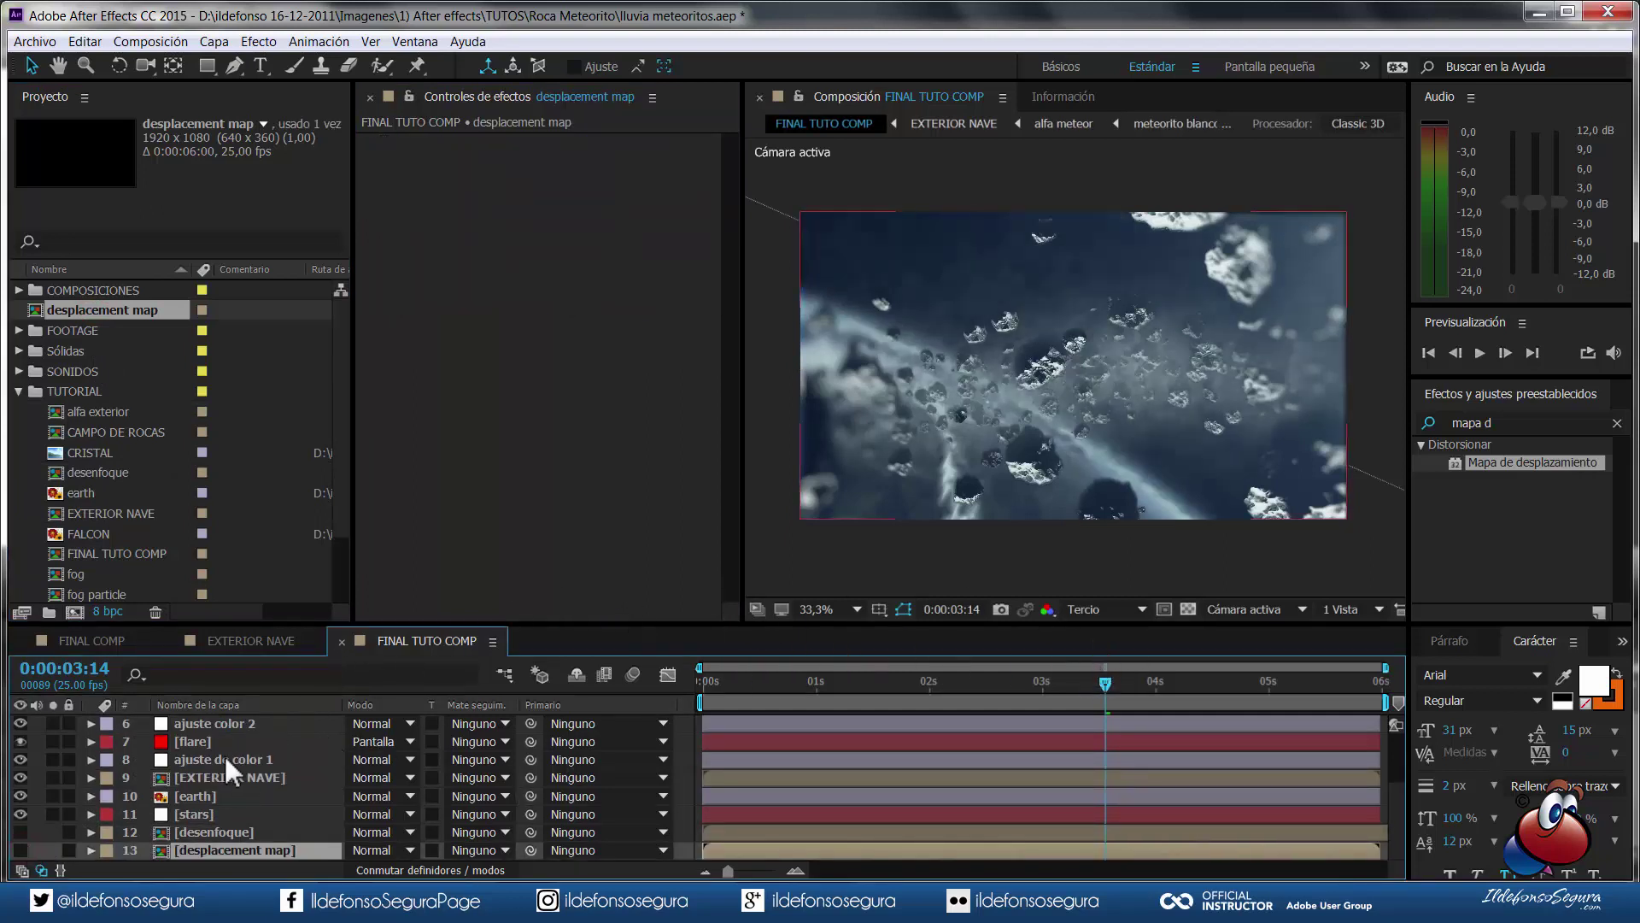
{"action": "left_click", "coordinate": [220, 772]}
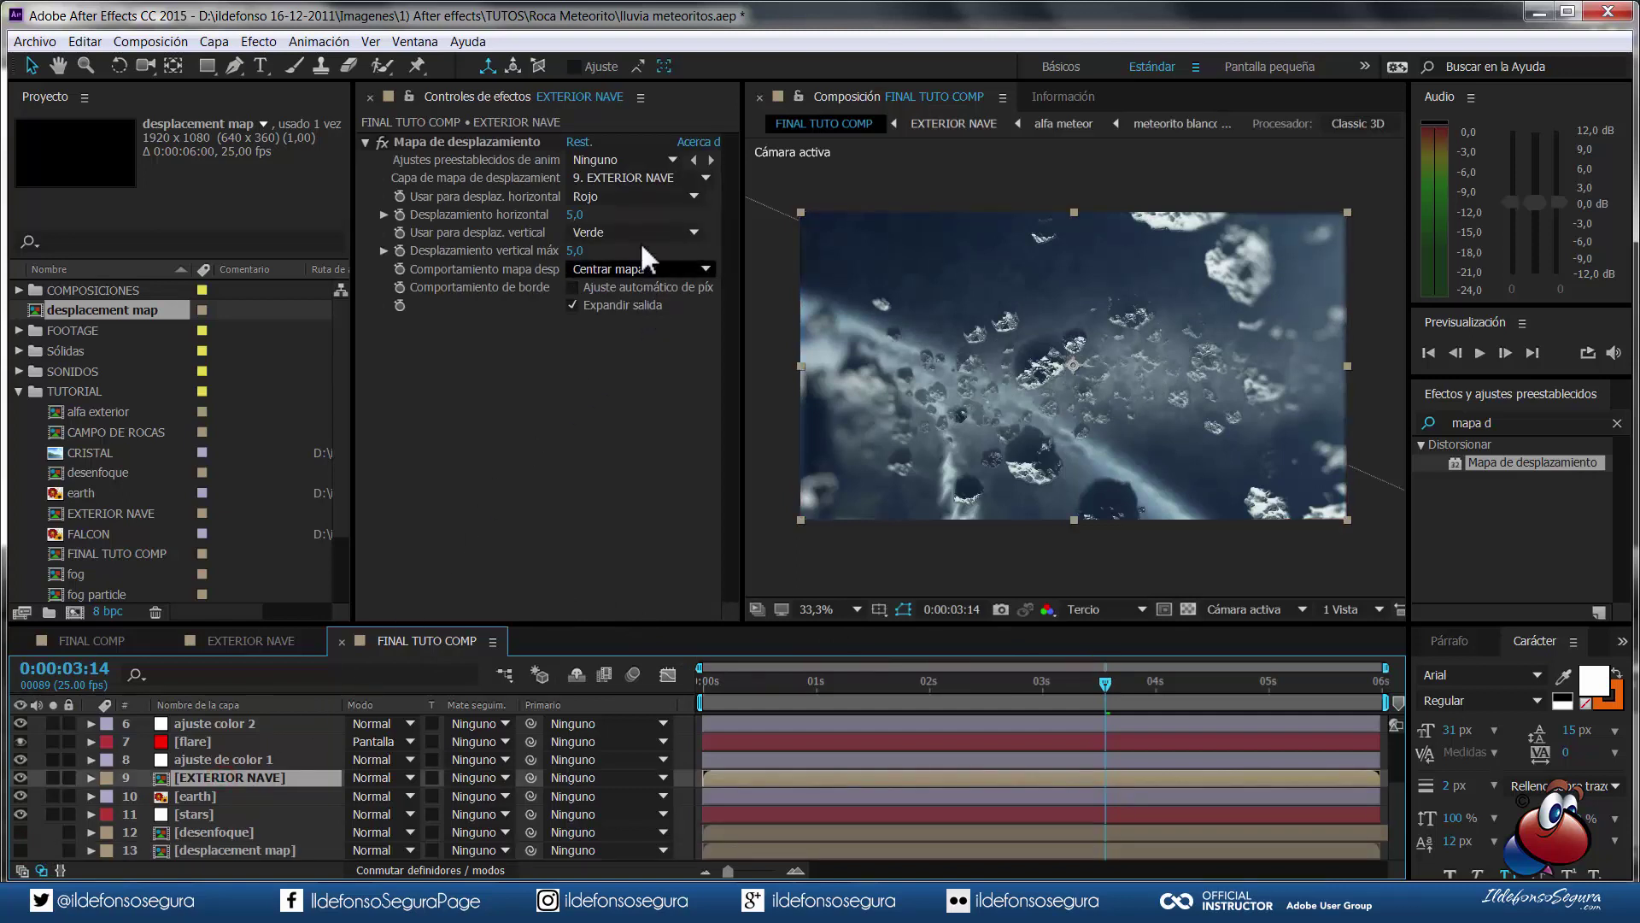
{"action": "left_click", "coordinate": [652, 176]}
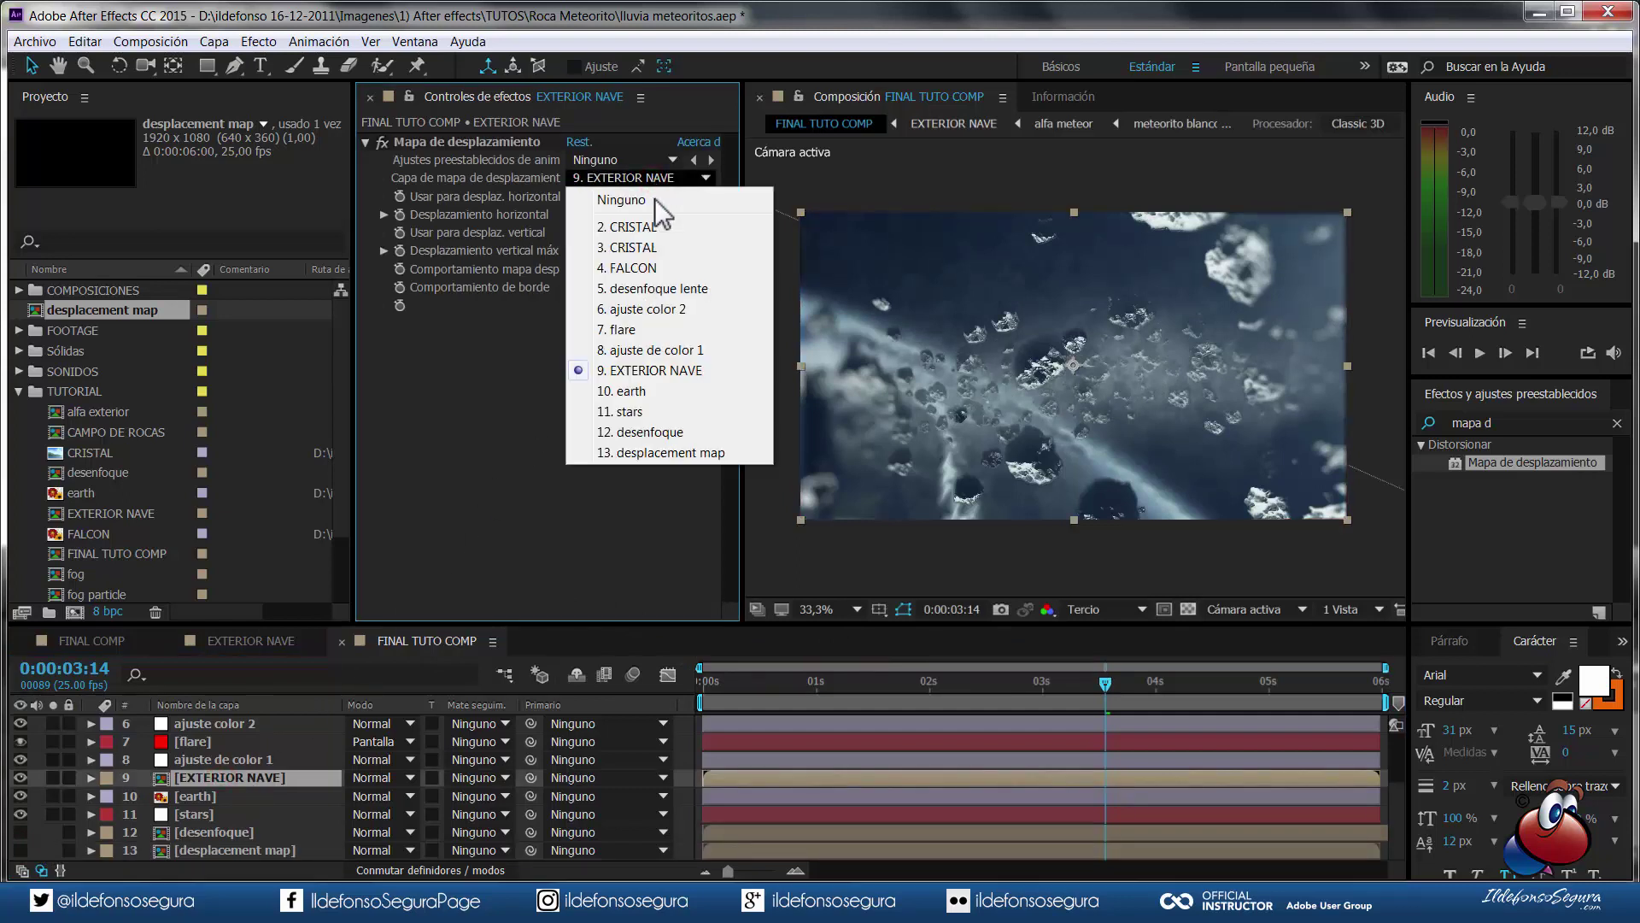
{"action": "left_click", "coordinate": [674, 452]}
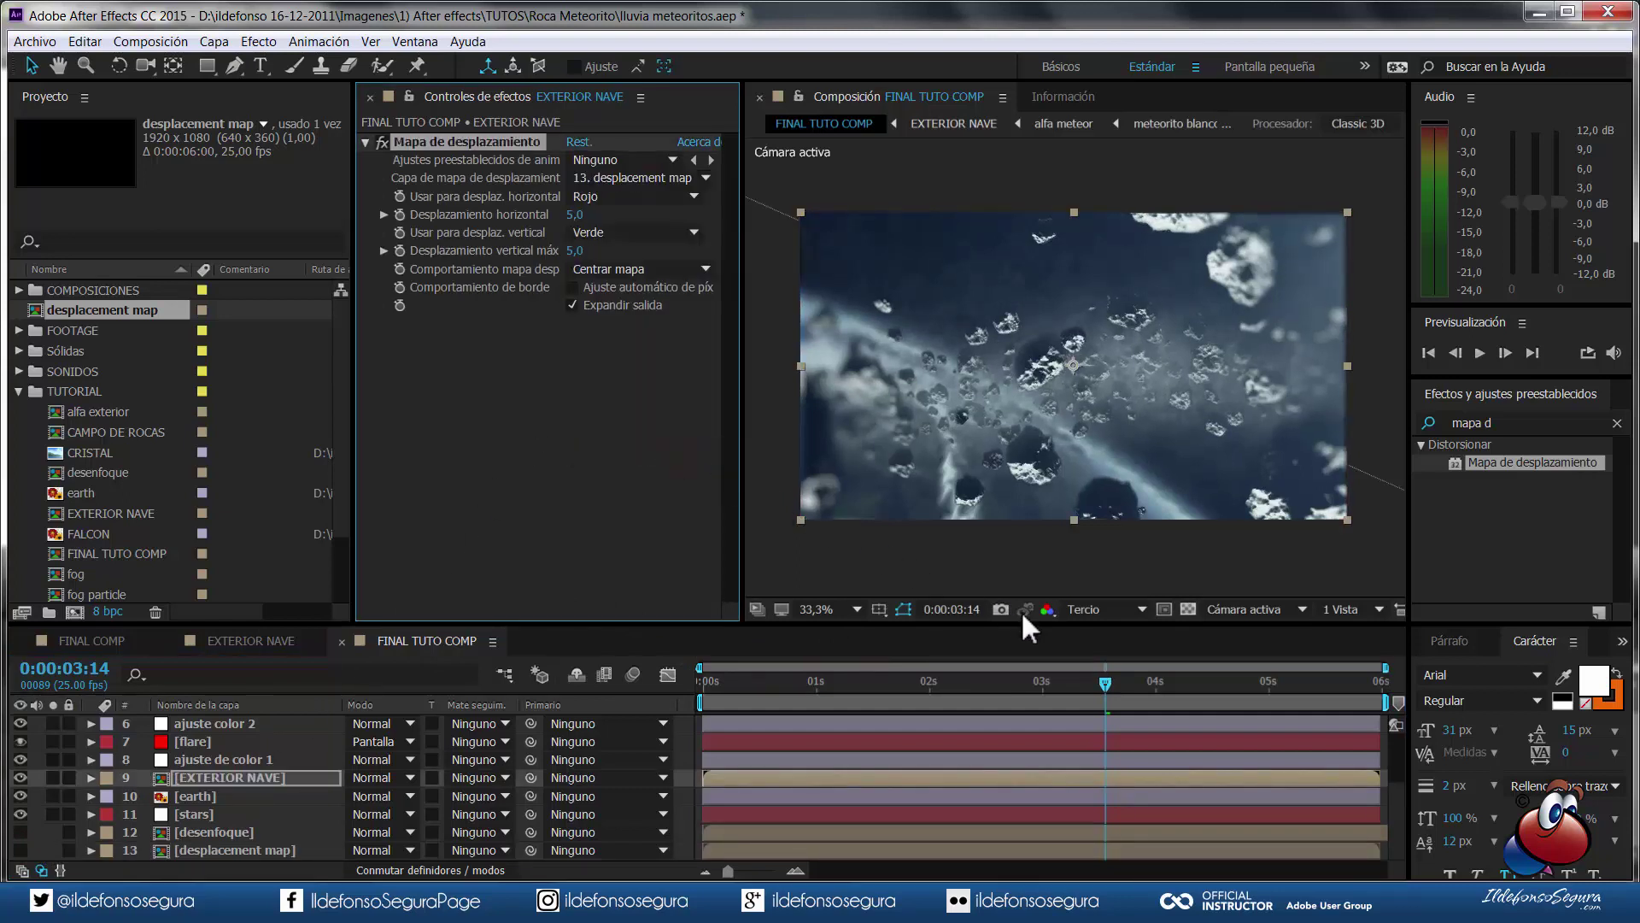
{"action": "left_click_drag", "start_coordinate": [1114, 683], "coordinate": [1077, 685]}
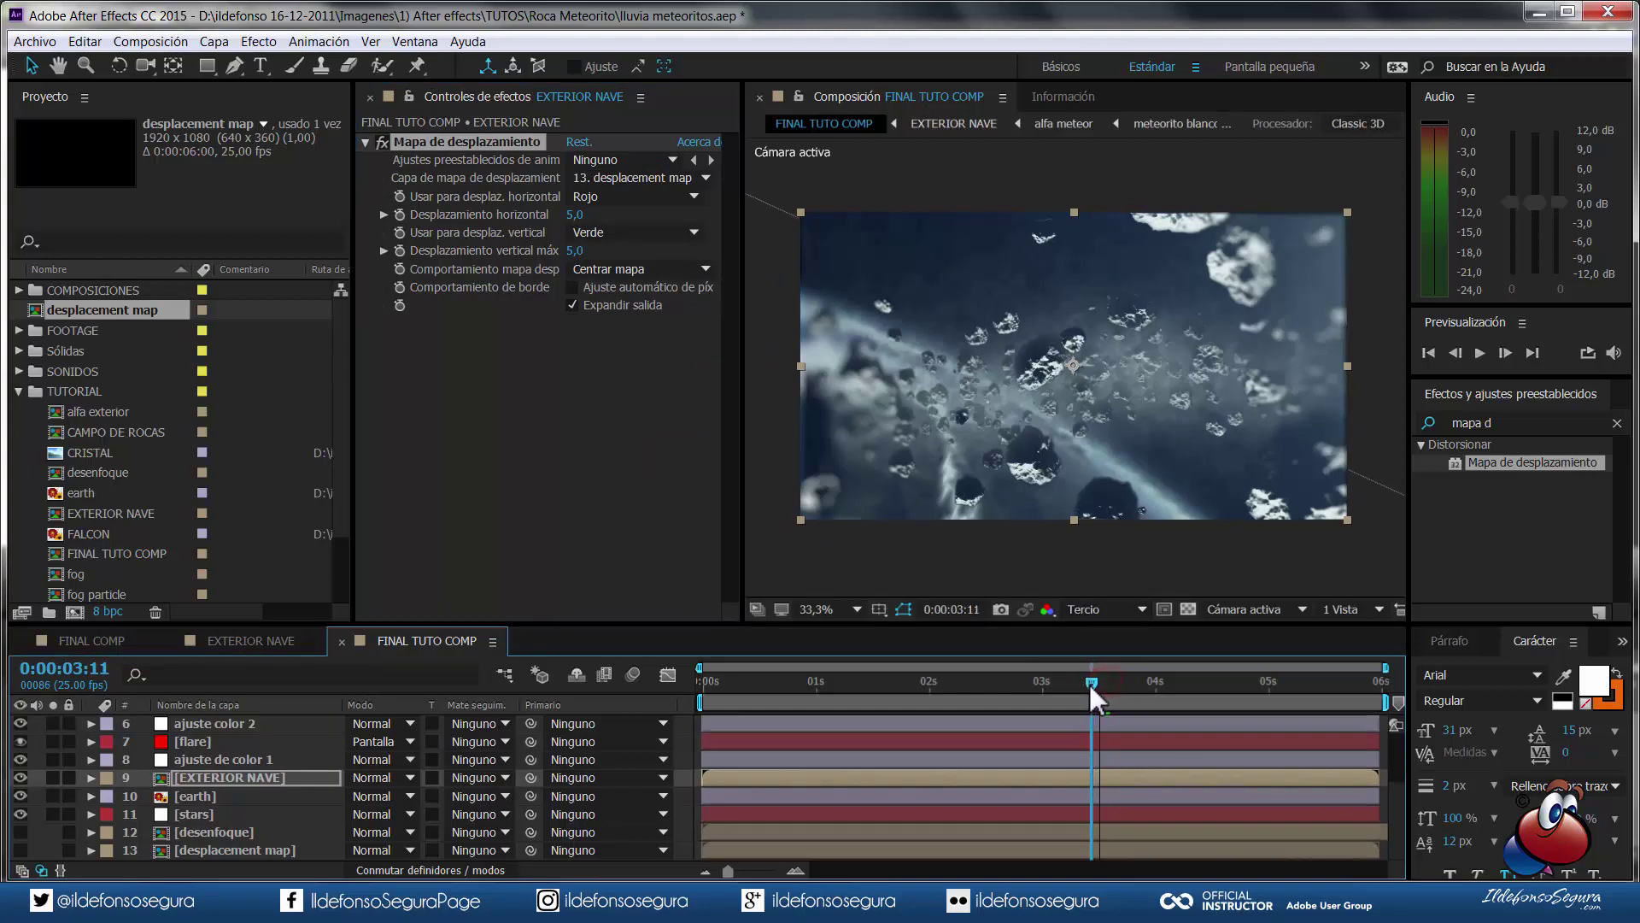
- Preview the distortion, then set horizontal displacement to 30 and maximum vertical displacement to 0
{"action": "left_click", "coordinate": [1485, 355]}
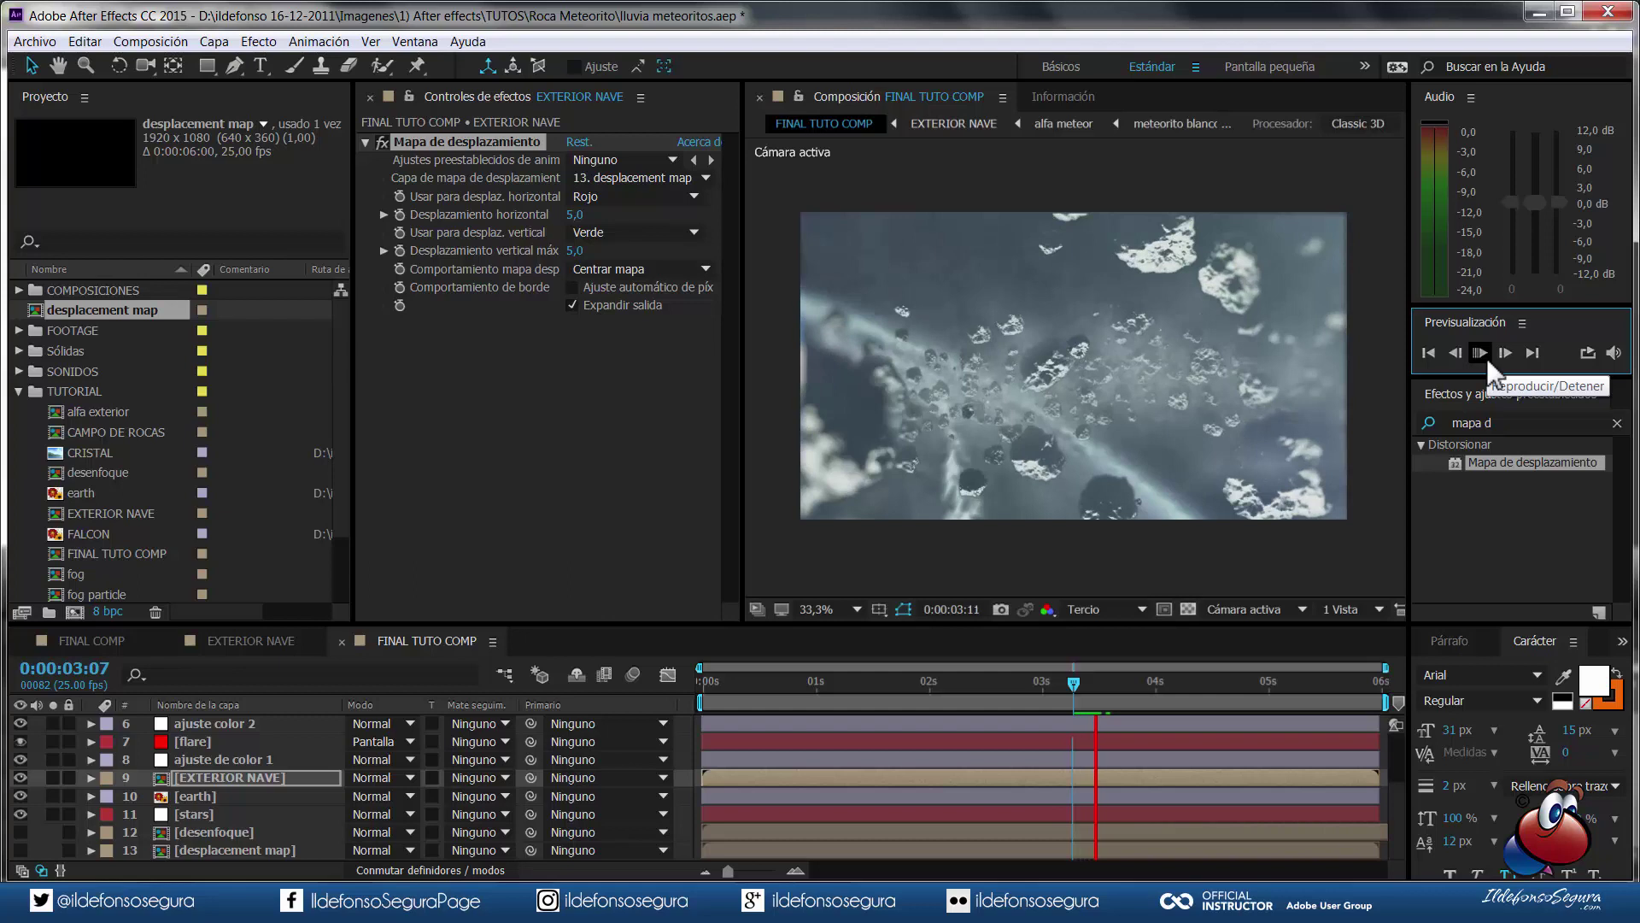
{"action": "left_click_drag", "start_coordinate": [1116, 680], "coordinate": [1084, 678]}
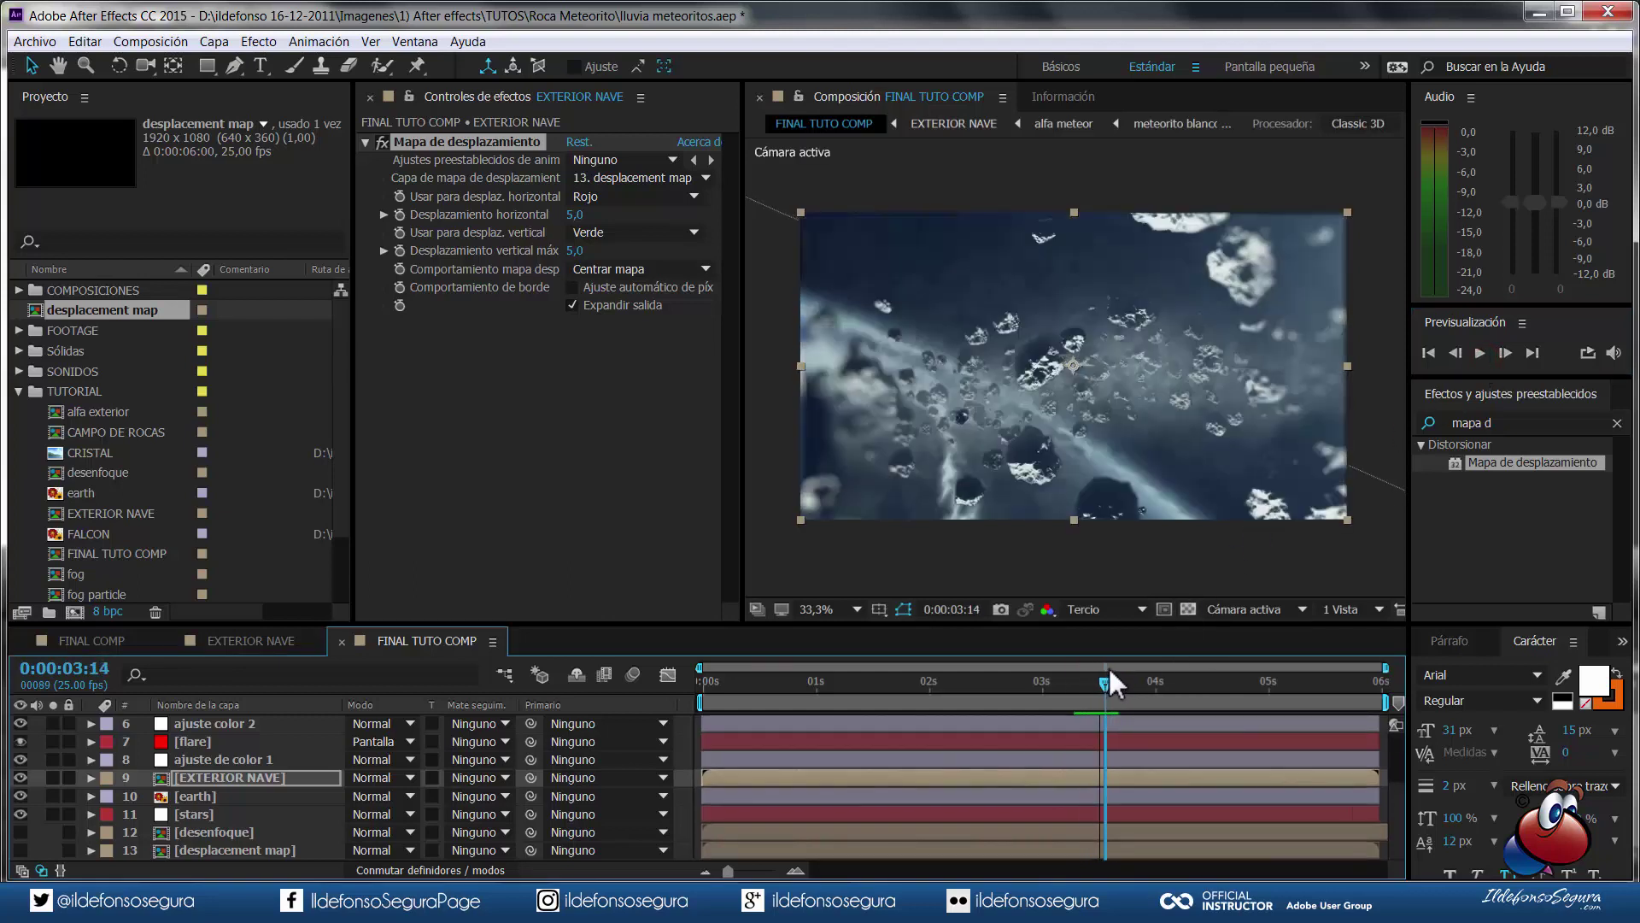
{"action": "left_click", "coordinate": [1481, 351]}
{"action": "left_click", "coordinate": [1481, 349]}
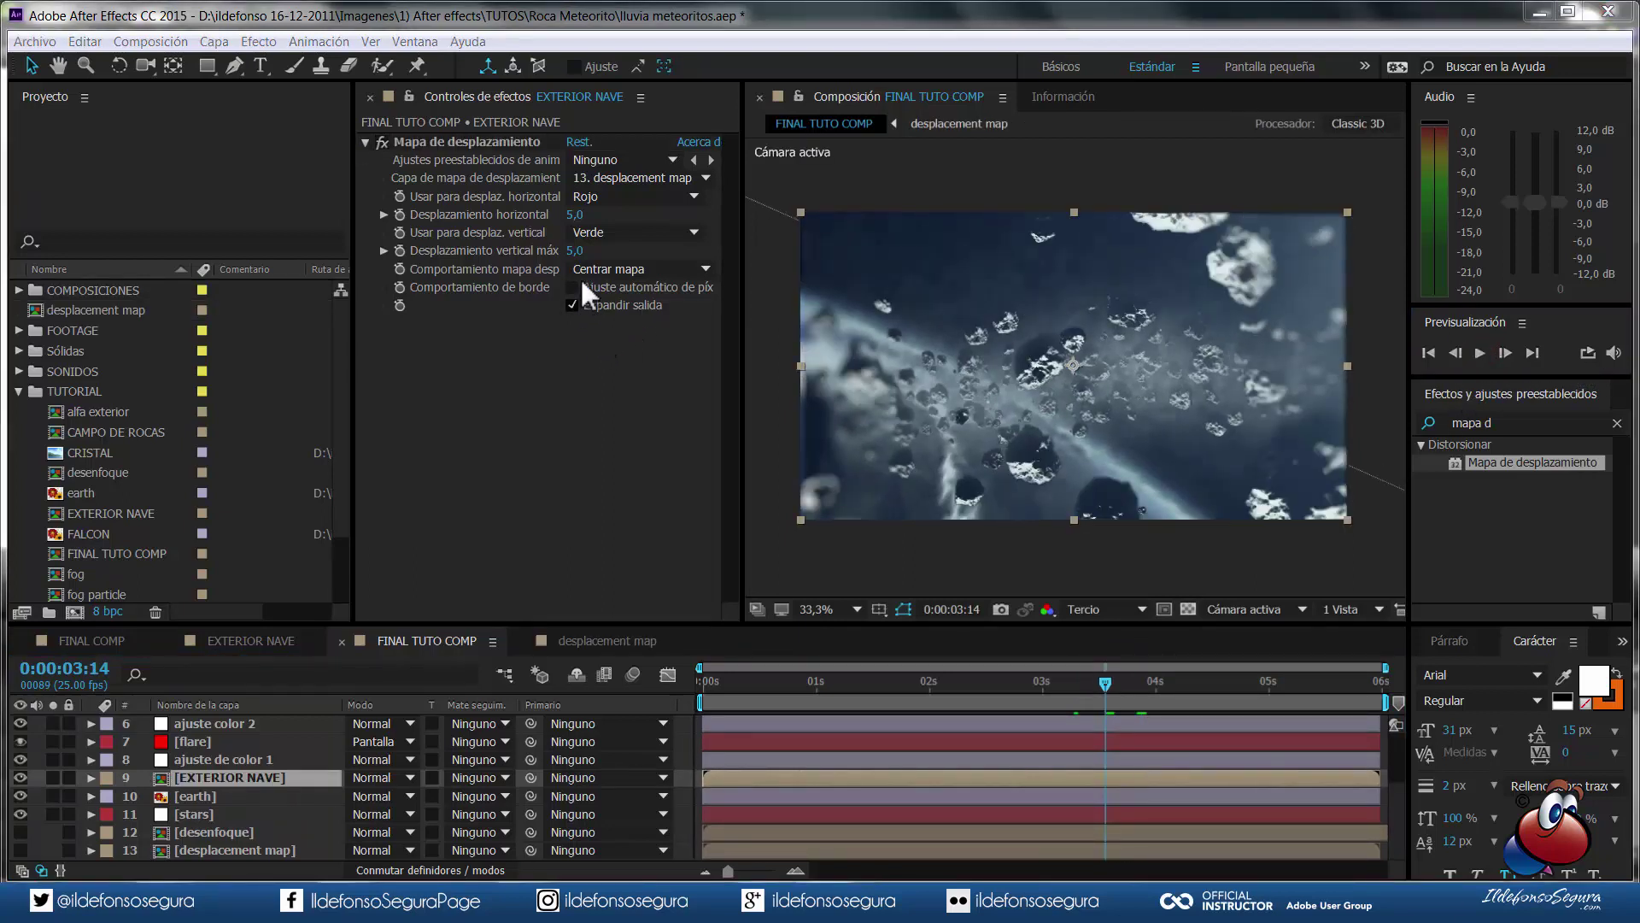
{"action": "left_click", "coordinate": [578, 215]}
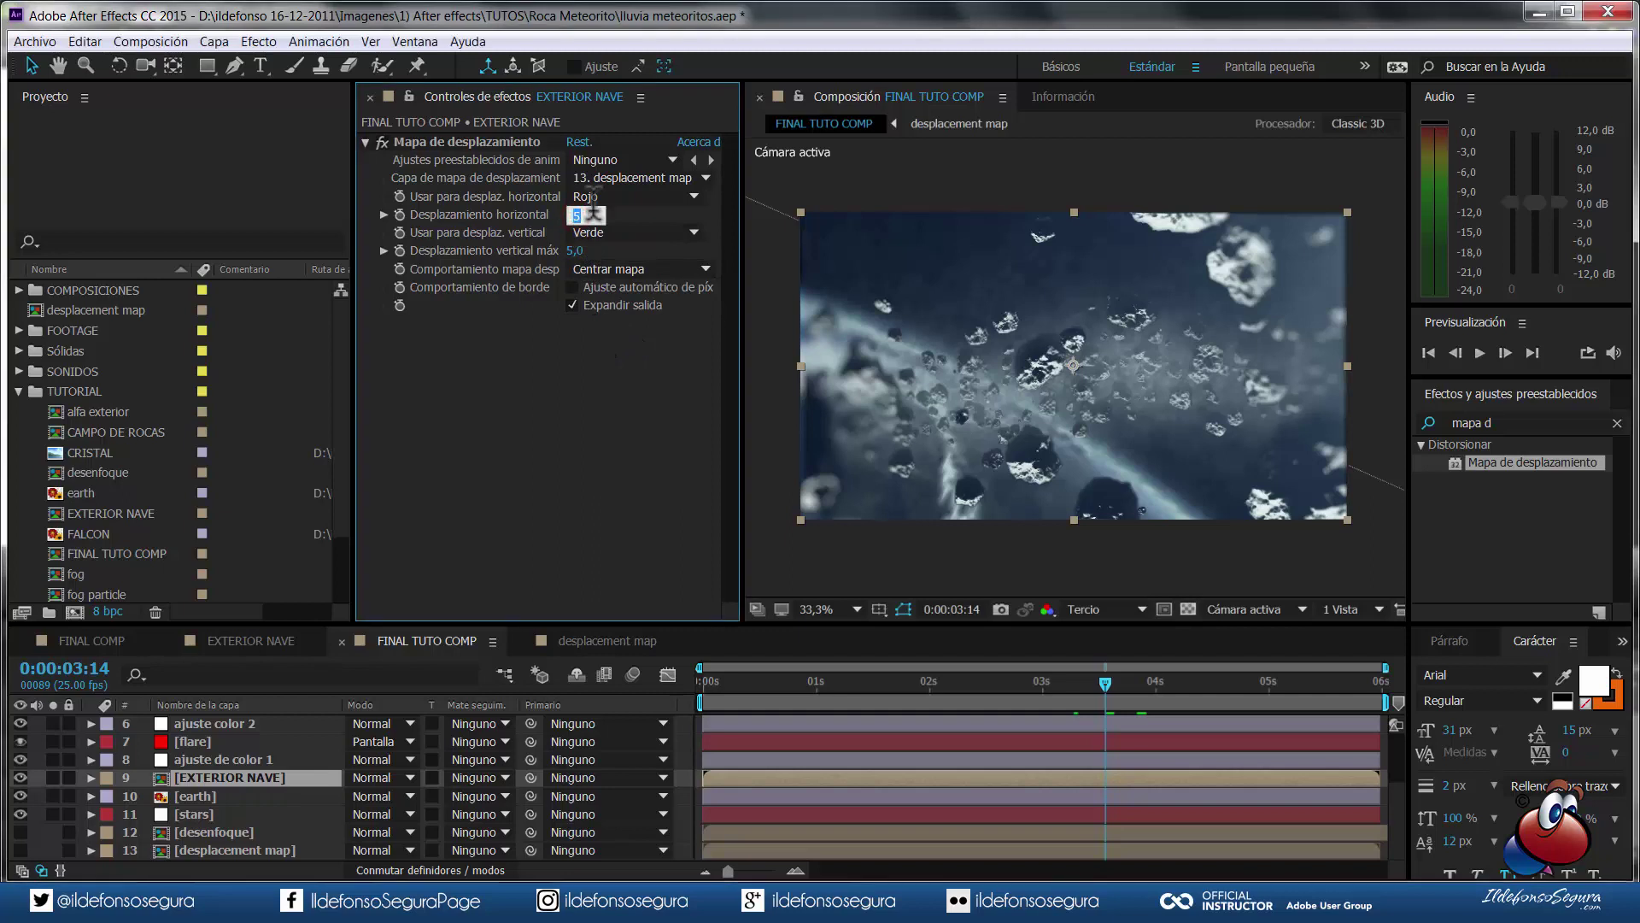
{"action": "type", "text": "30"}
{"action": "key", "text": "Tab"}
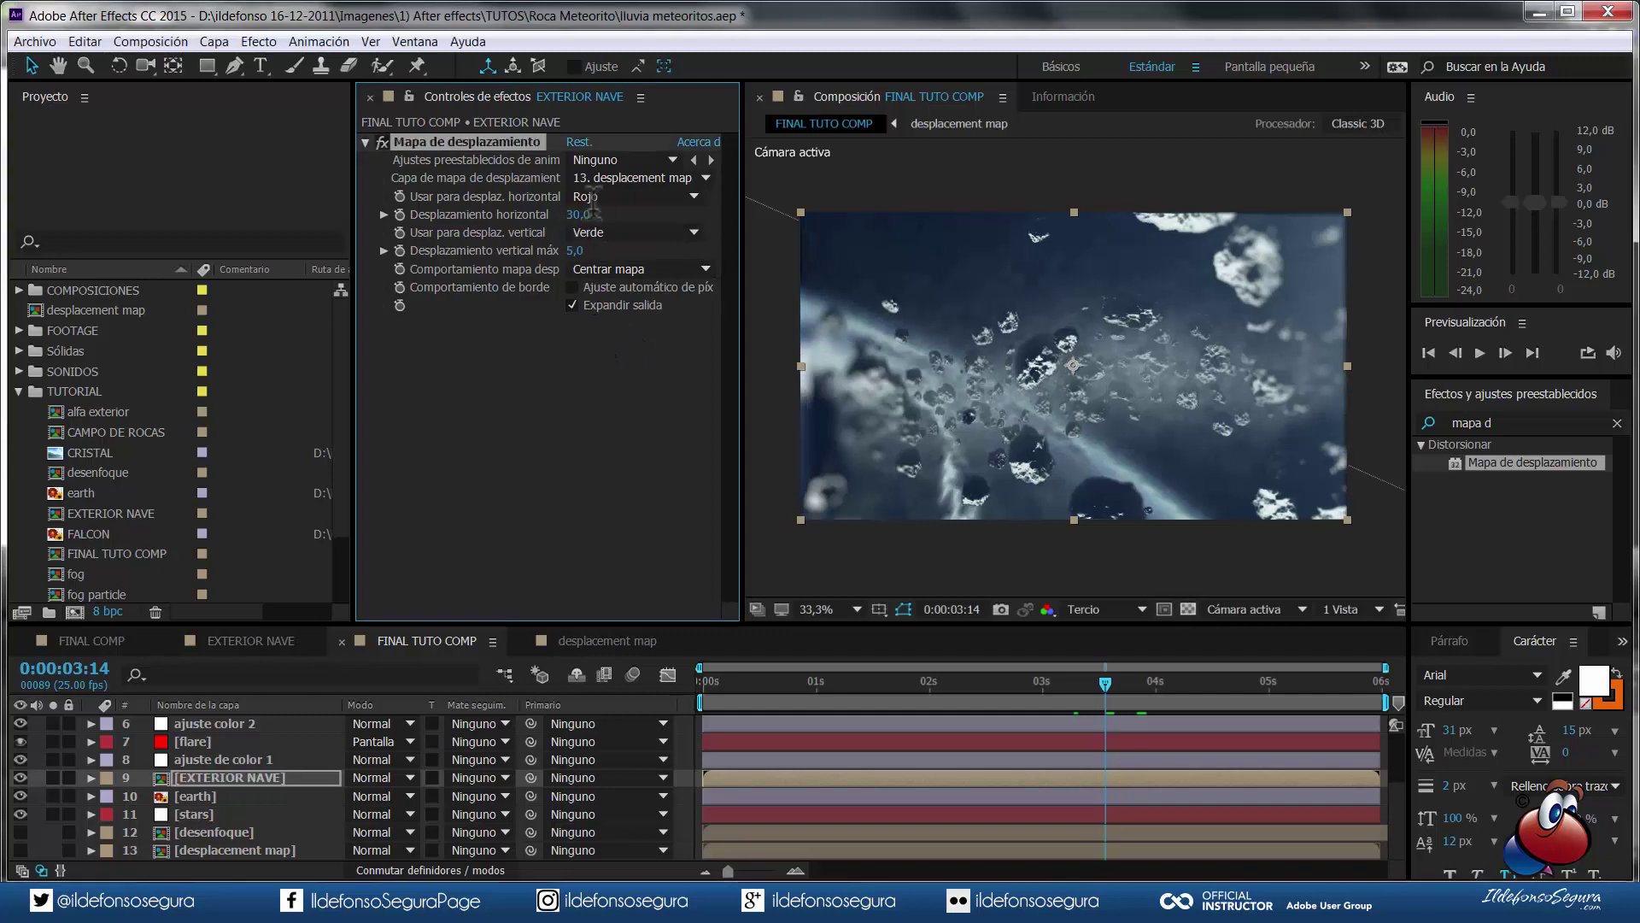
{"action": "left_click", "coordinate": [579, 250]}
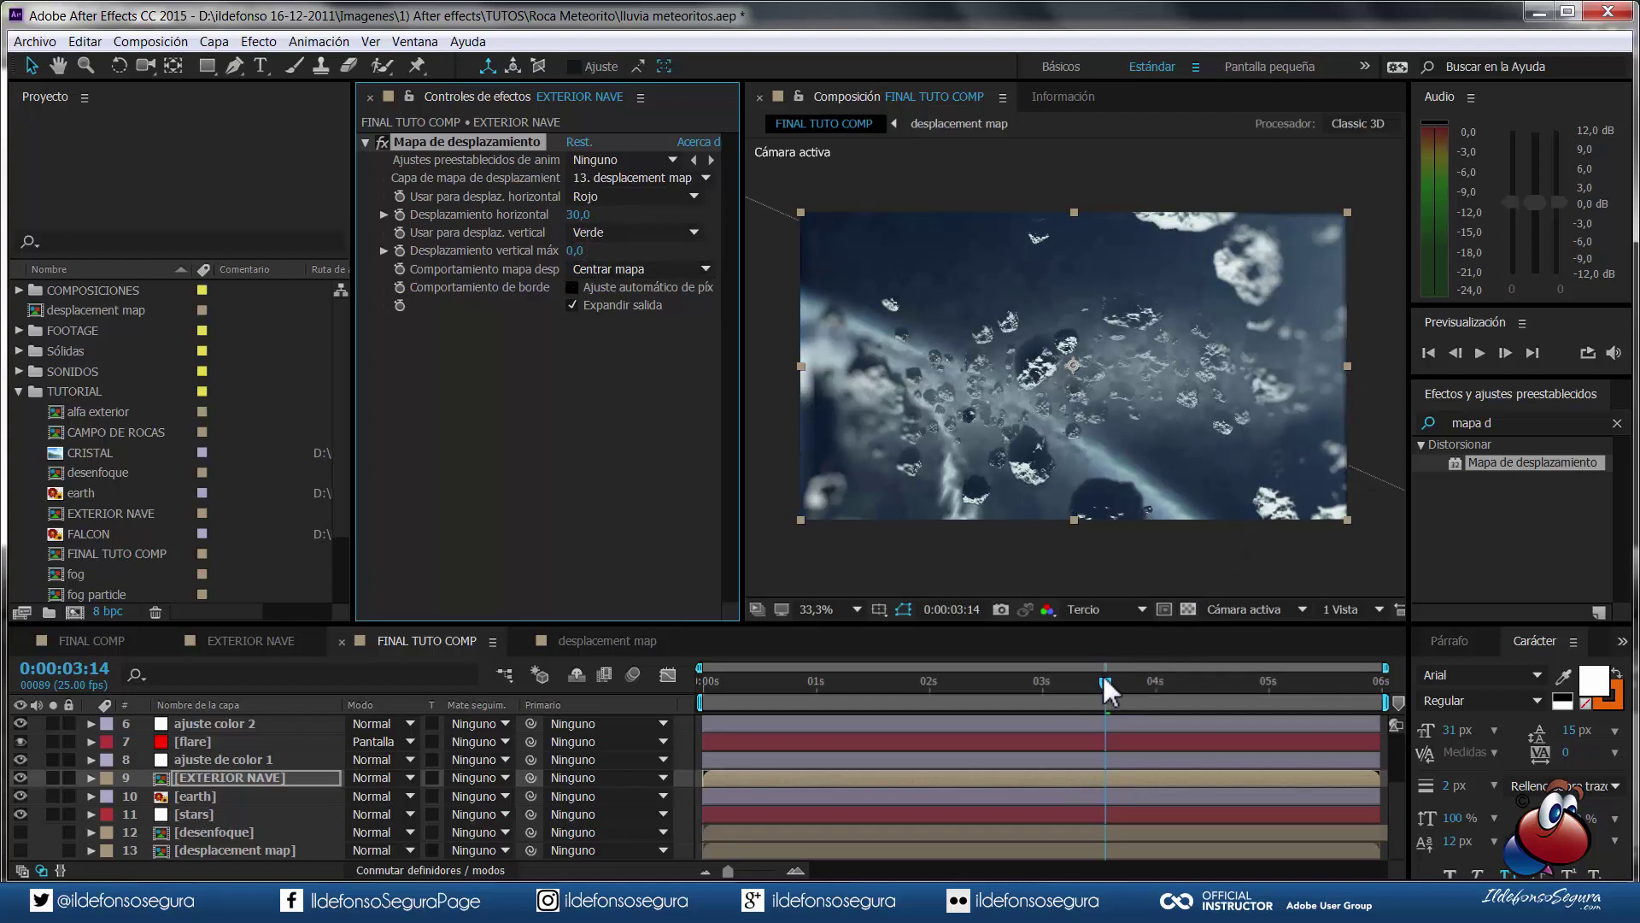
- Set the work area to 2:05–4:04 and preview it
{"action": "left_click_drag", "start_coordinate": [1104, 681], "coordinate": [1018, 708]}
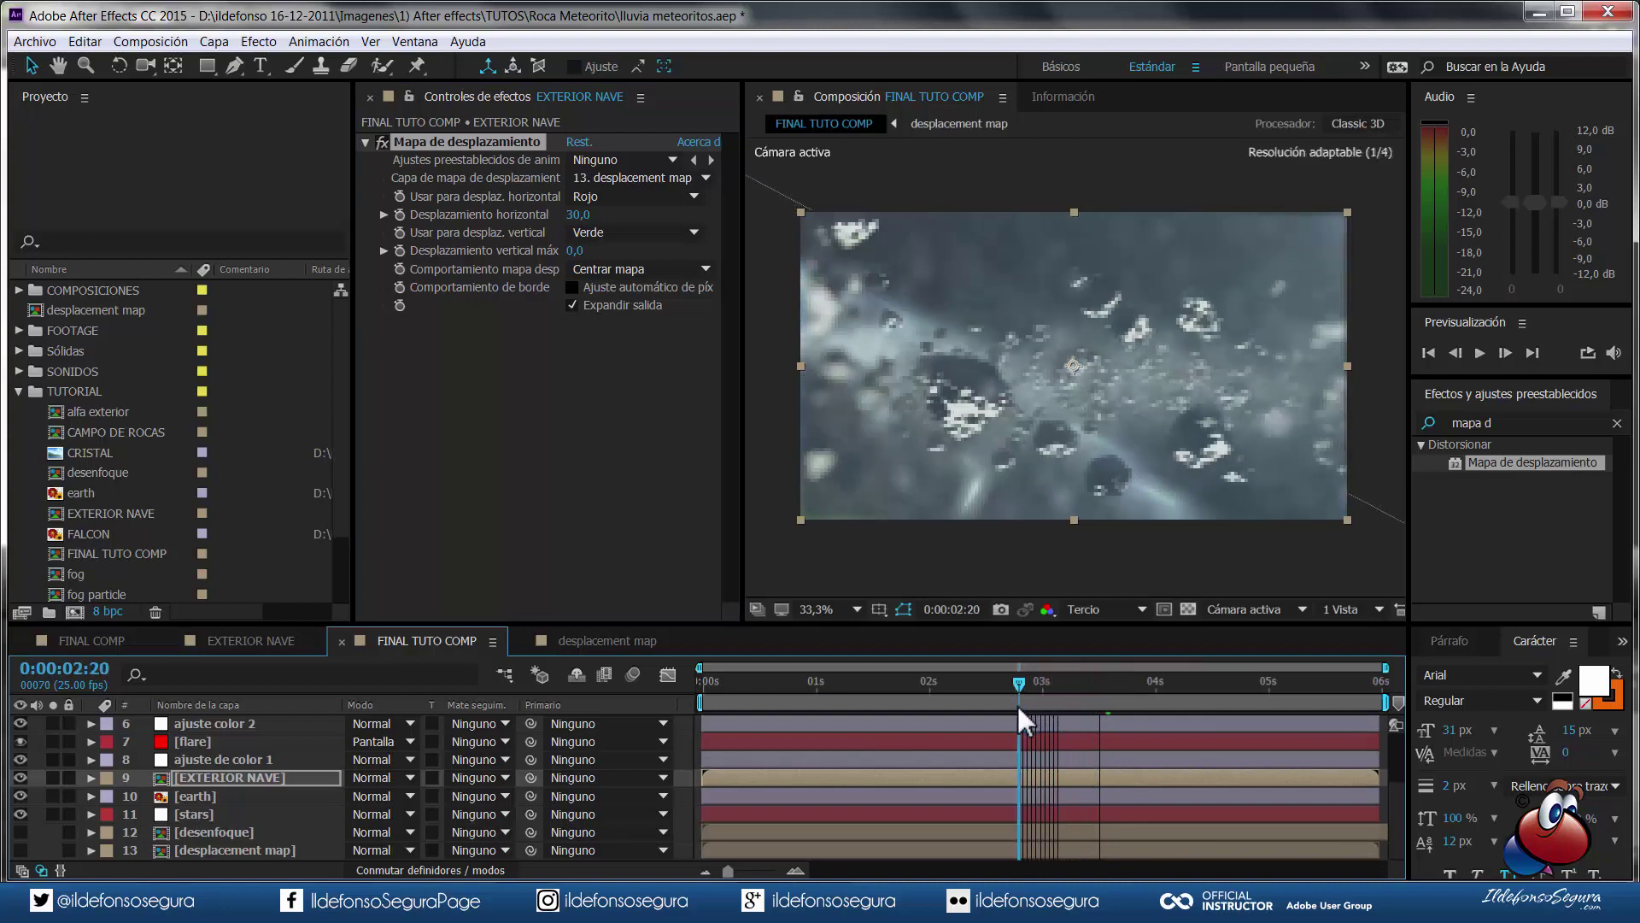
{"action": "left_click_drag", "start_coordinate": [1017, 705], "coordinate": [957, 721]}
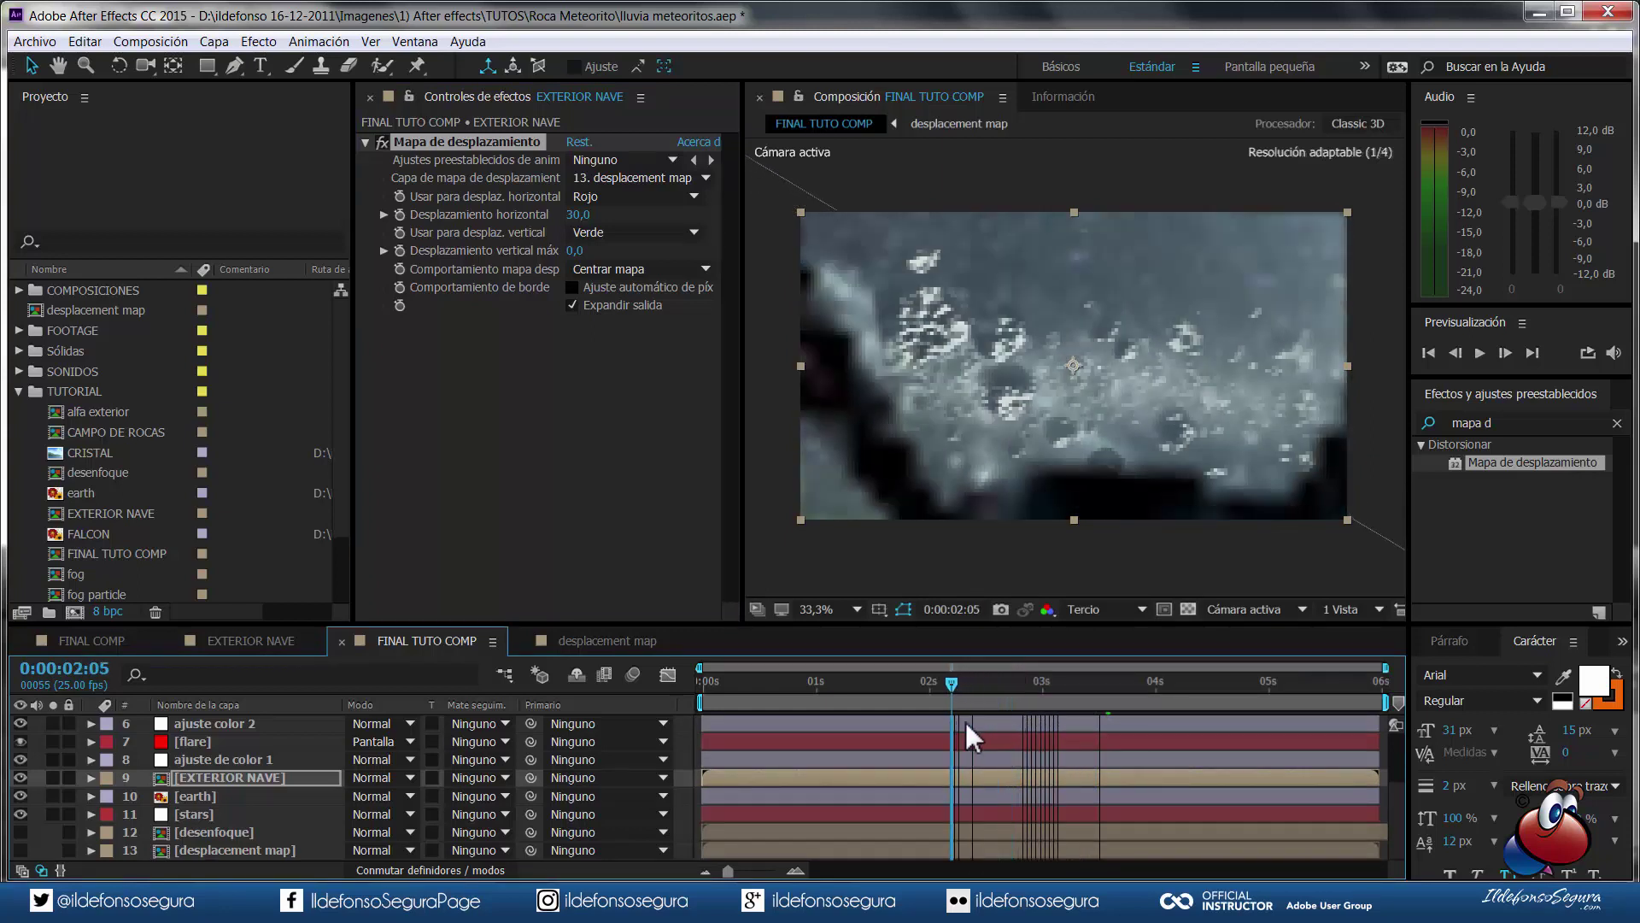
{"action": "key", "text": "b"}
{"action": "left_click", "coordinate": [1171, 681]}
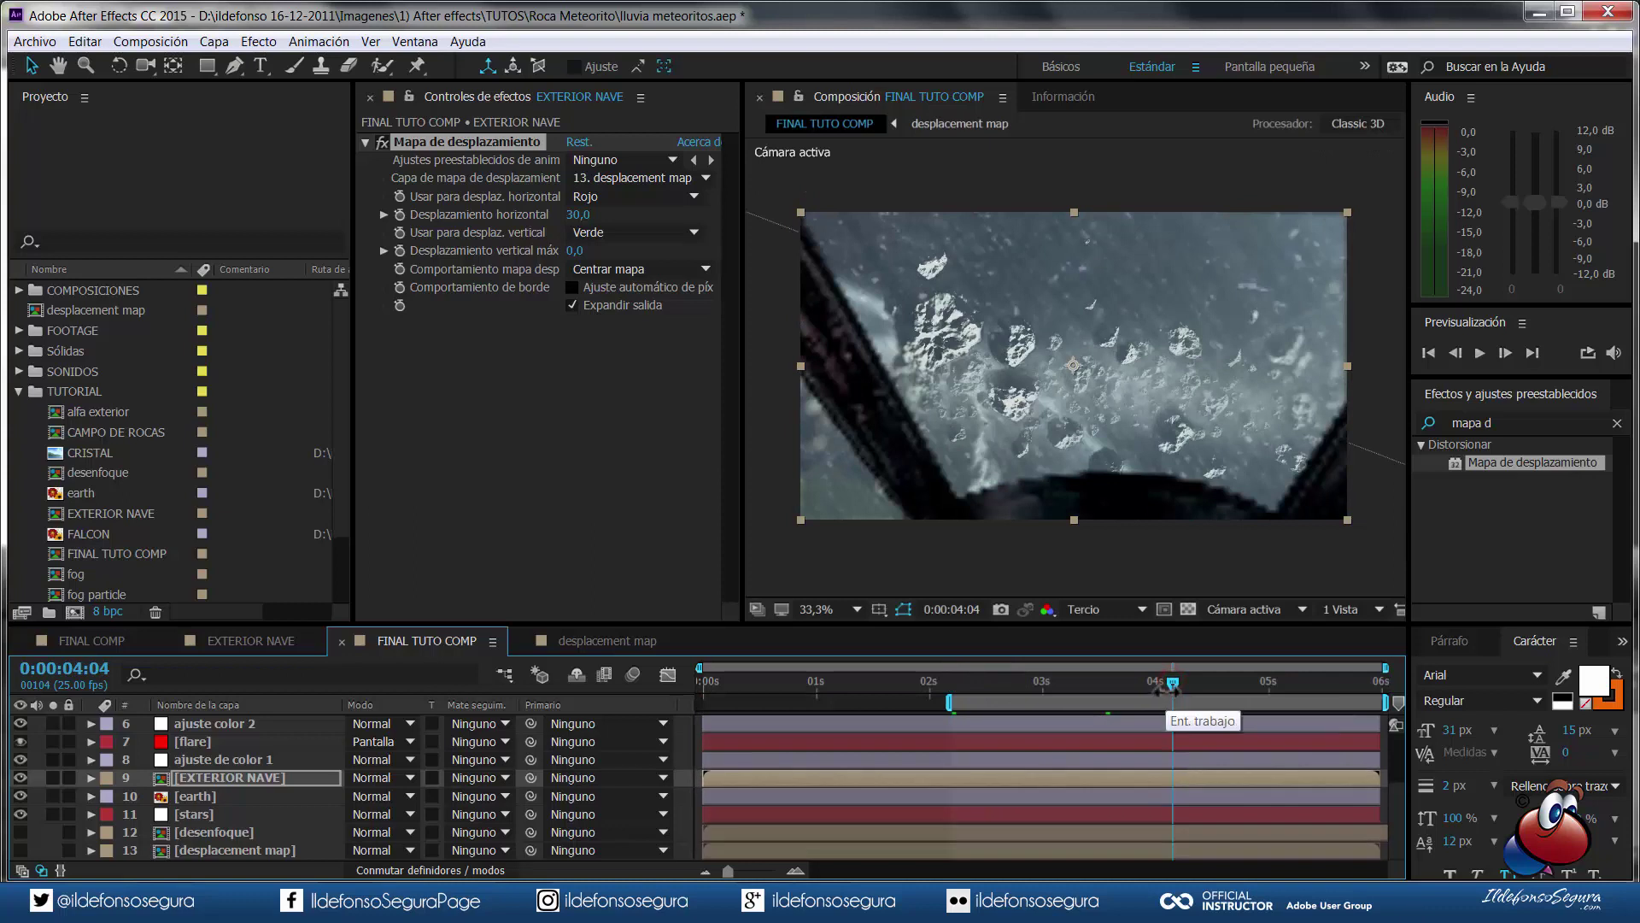
{"action": "key", "text": "n"}
{"action": "left_click", "coordinate": [1480, 350]}
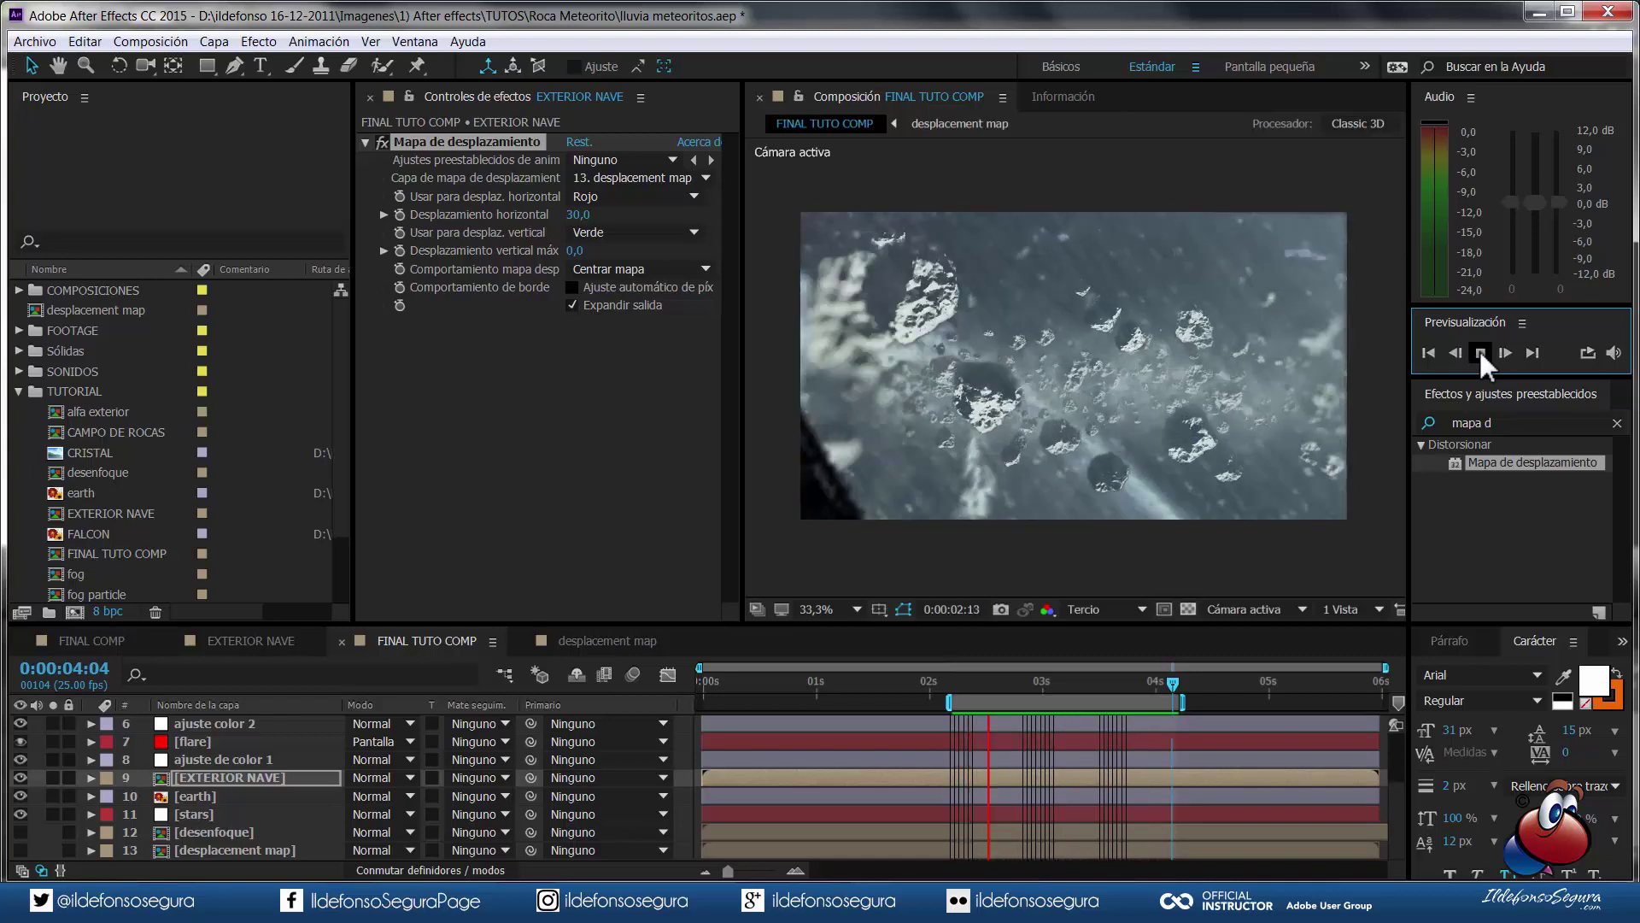
{"action": "left_click", "coordinate": [1479, 350]}
{"action": "left_click_drag", "start_coordinate": [1132, 680], "coordinate": [1006, 685]}
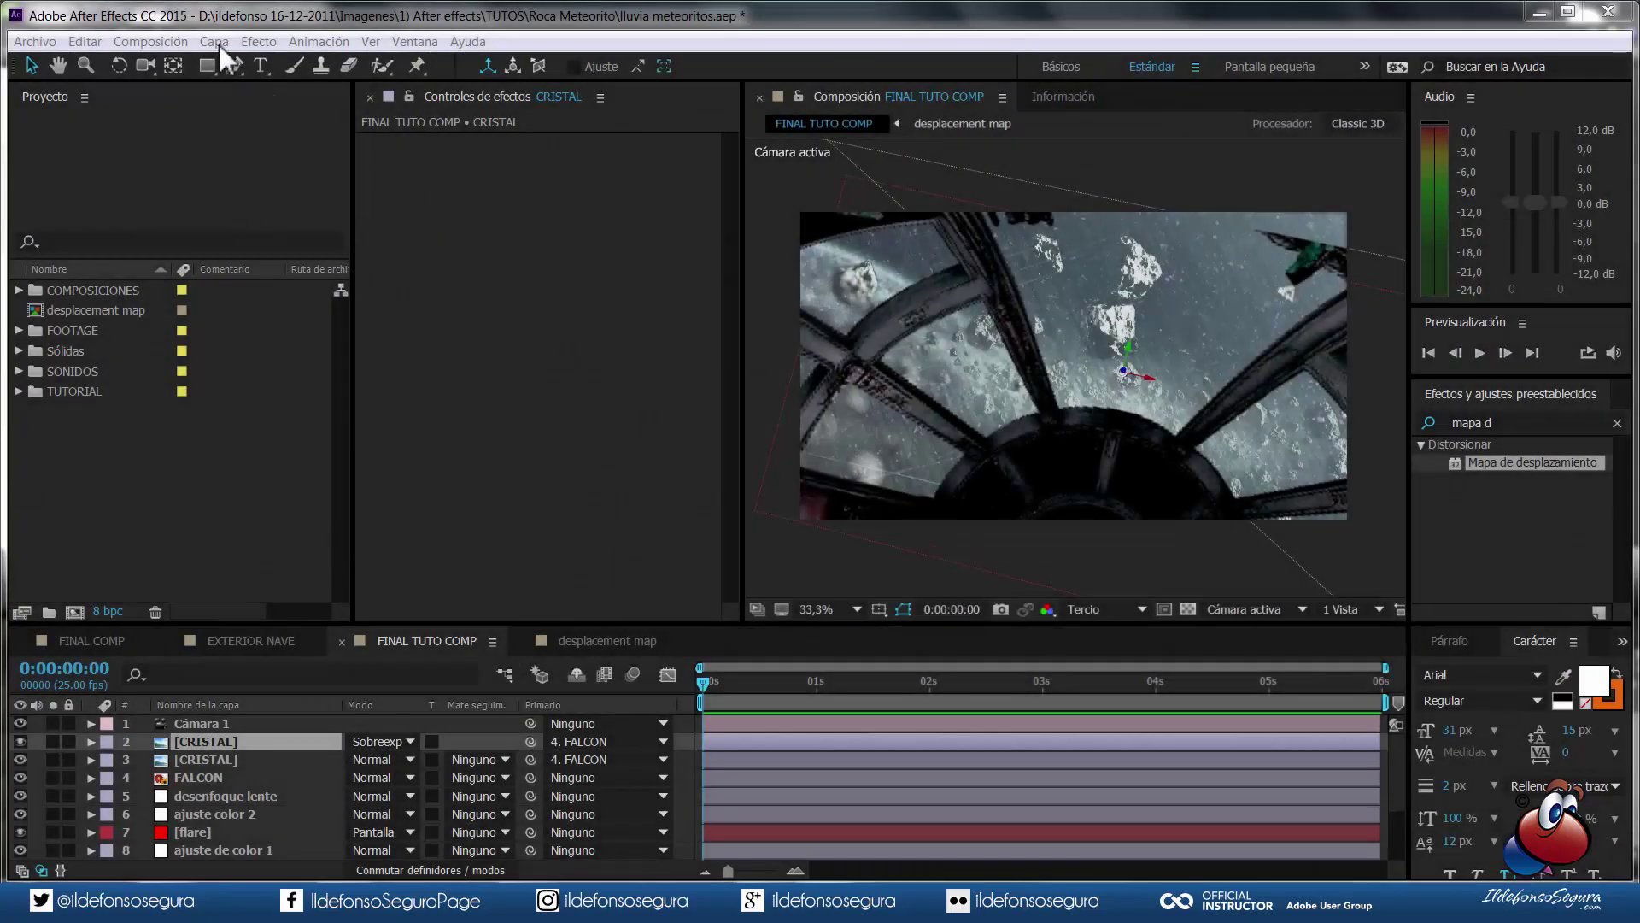
- Create a pure black solid layer named 'bandas'
{"action": "left_click", "coordinate": [219, 45]}
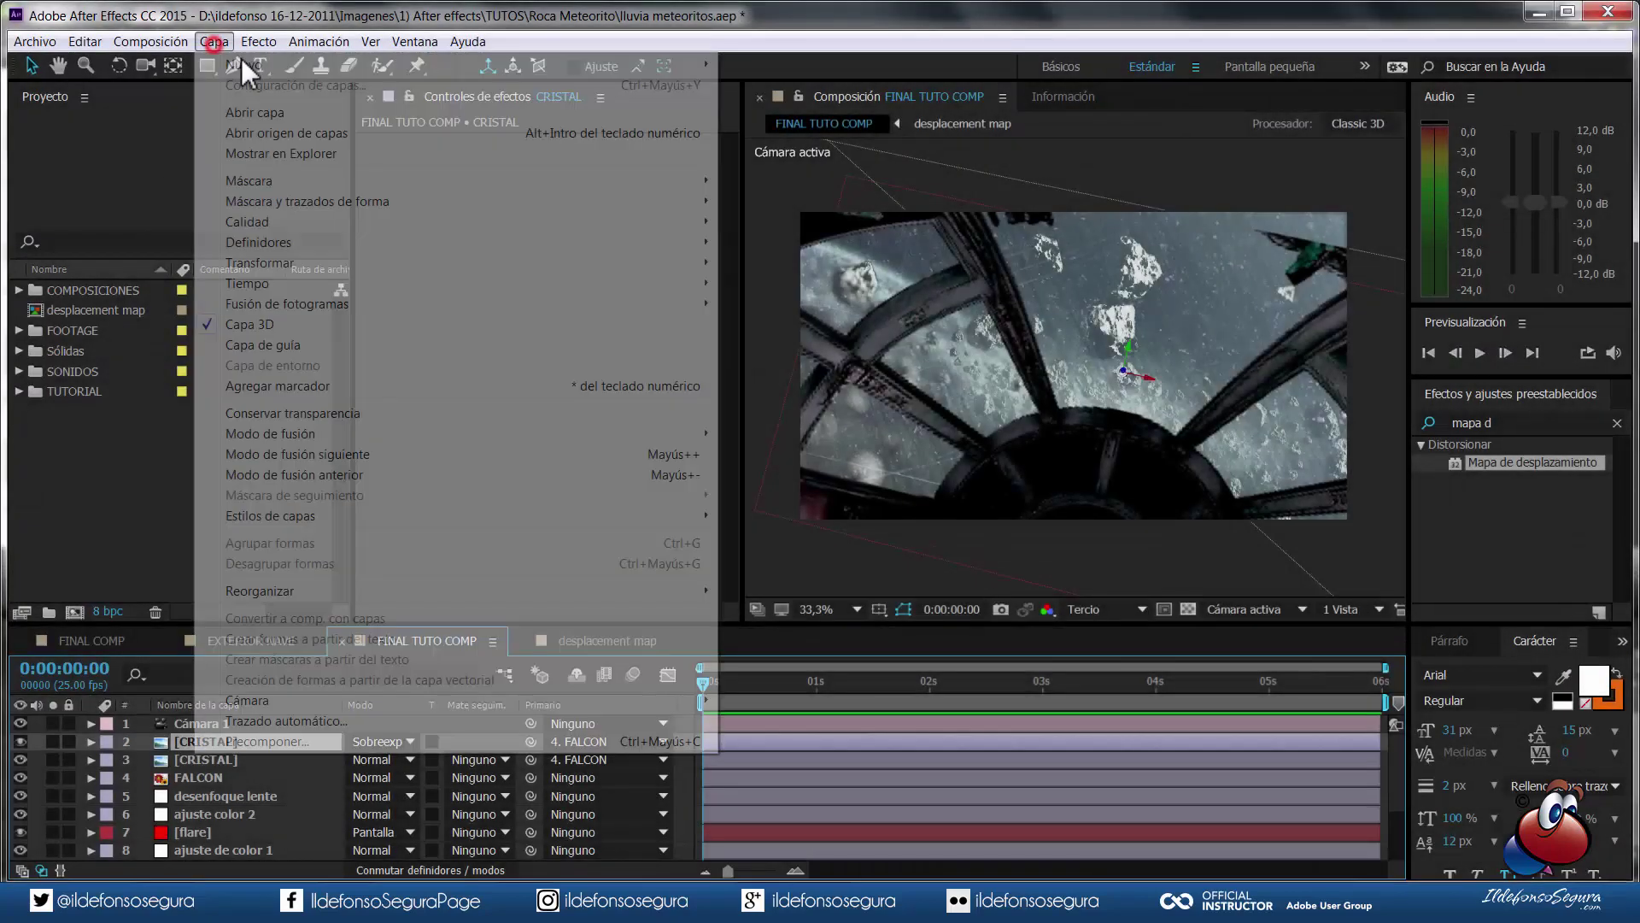
{"action": "mouse_move", "coordinate": [240, 63]}
{"action": "left_click", "coordinate": [801, 85]}
{"action": "type", "text": "bandas"}
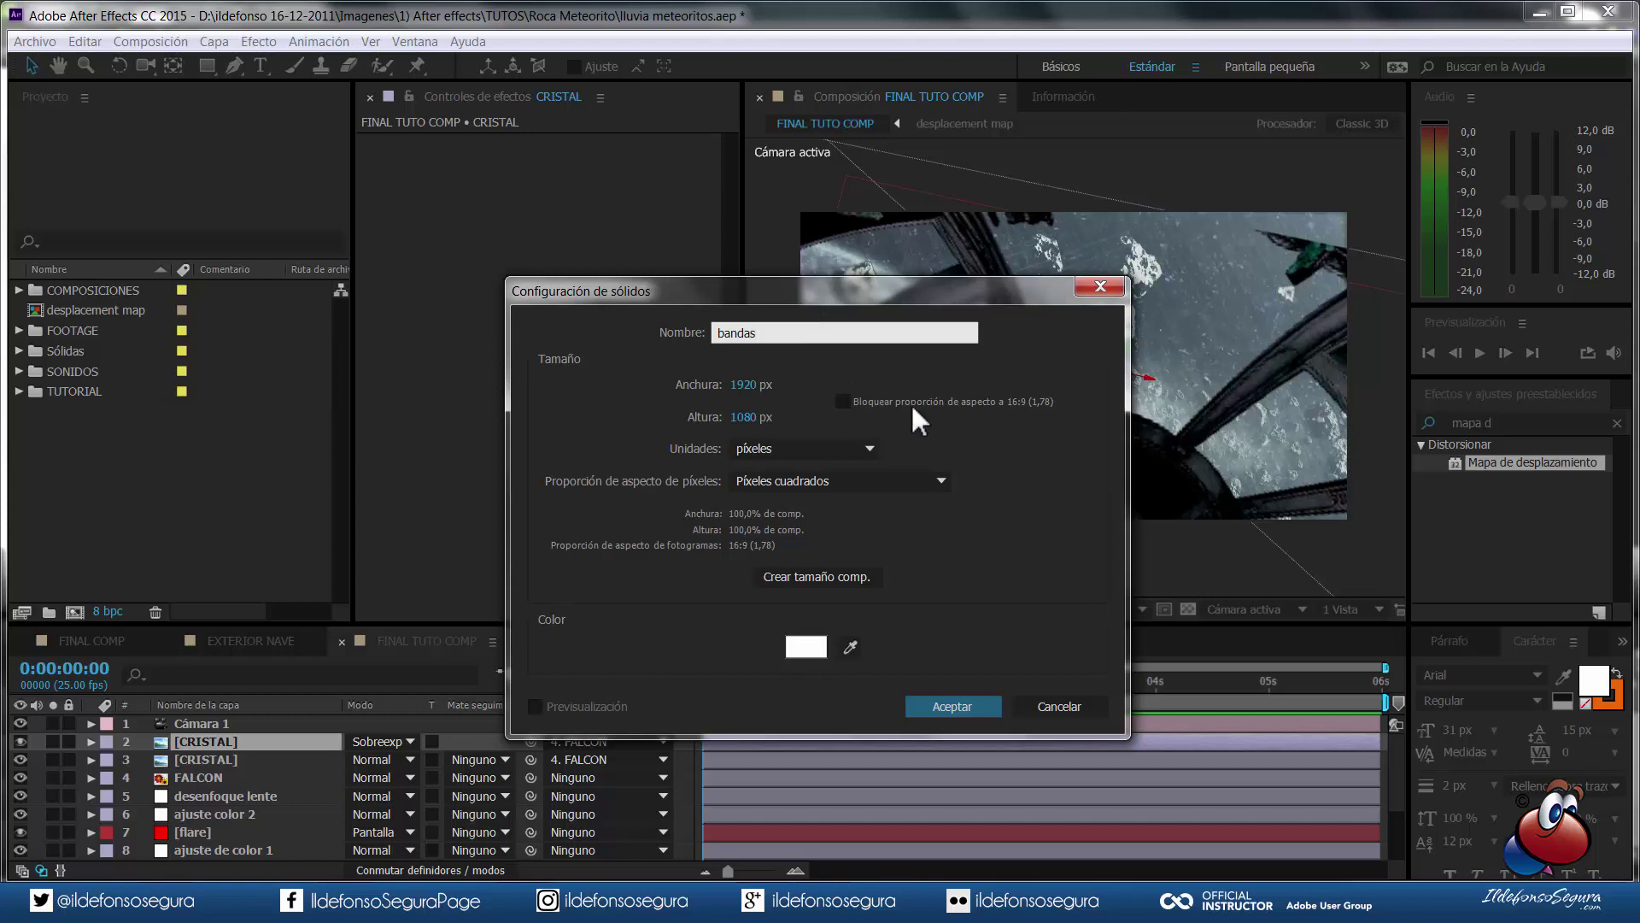
{"action": "left_click", "coordinate": [806, 647]}
{"action": "left_click_drag", "start_coordinate": [586, 539], "coordinate": [233, 694]}
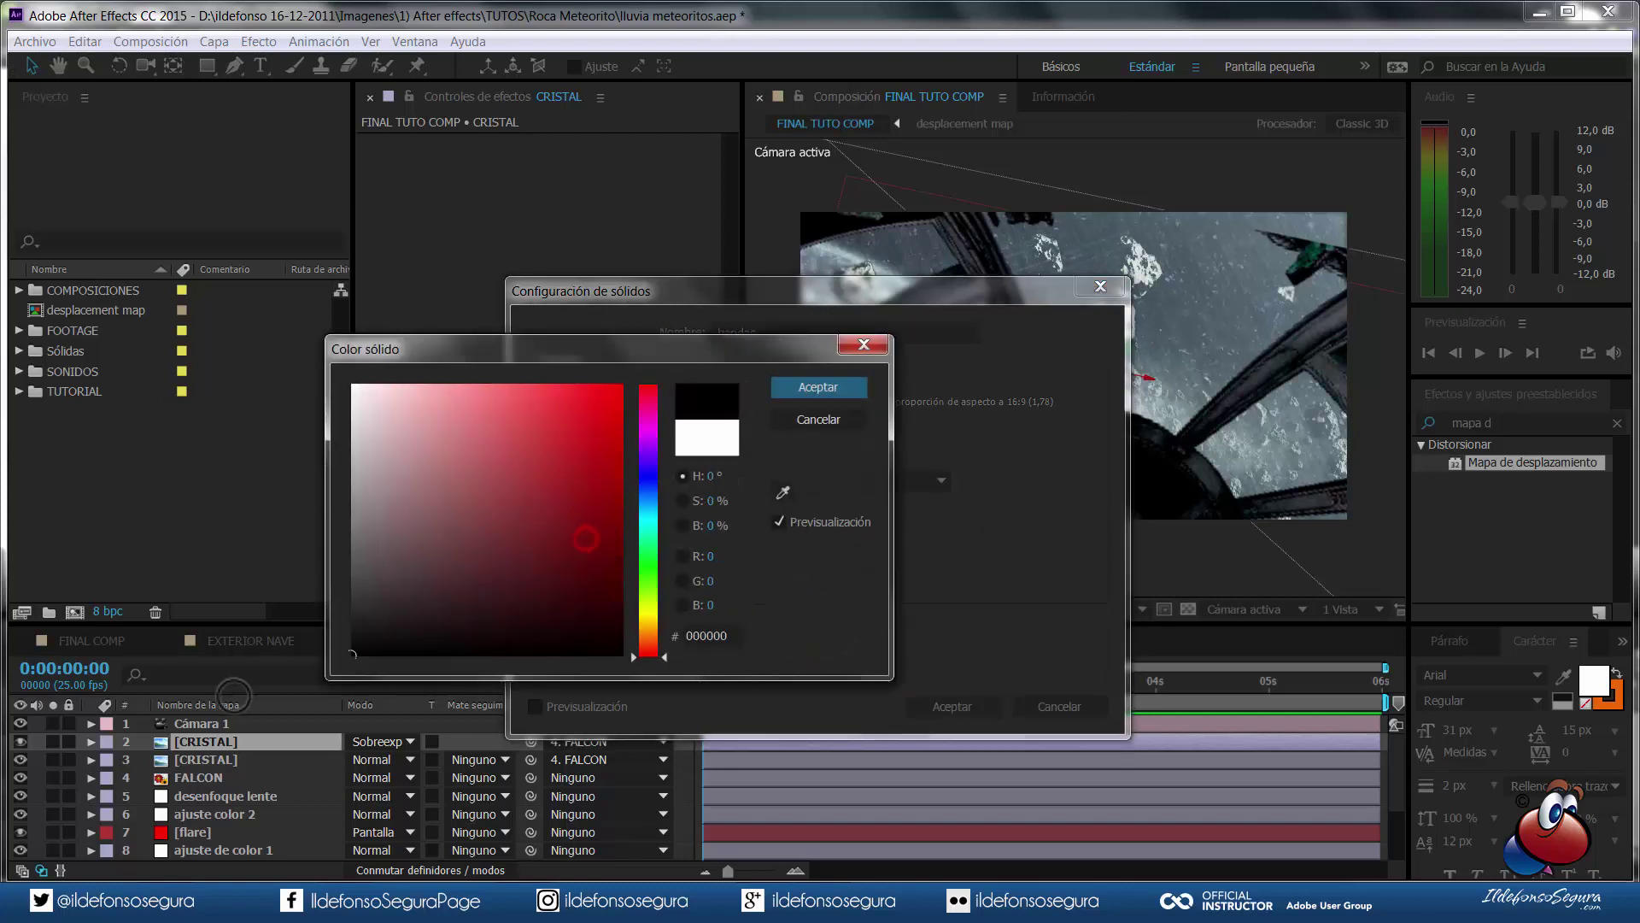
{"action": "left_click", "coordinate": [955, 706]}
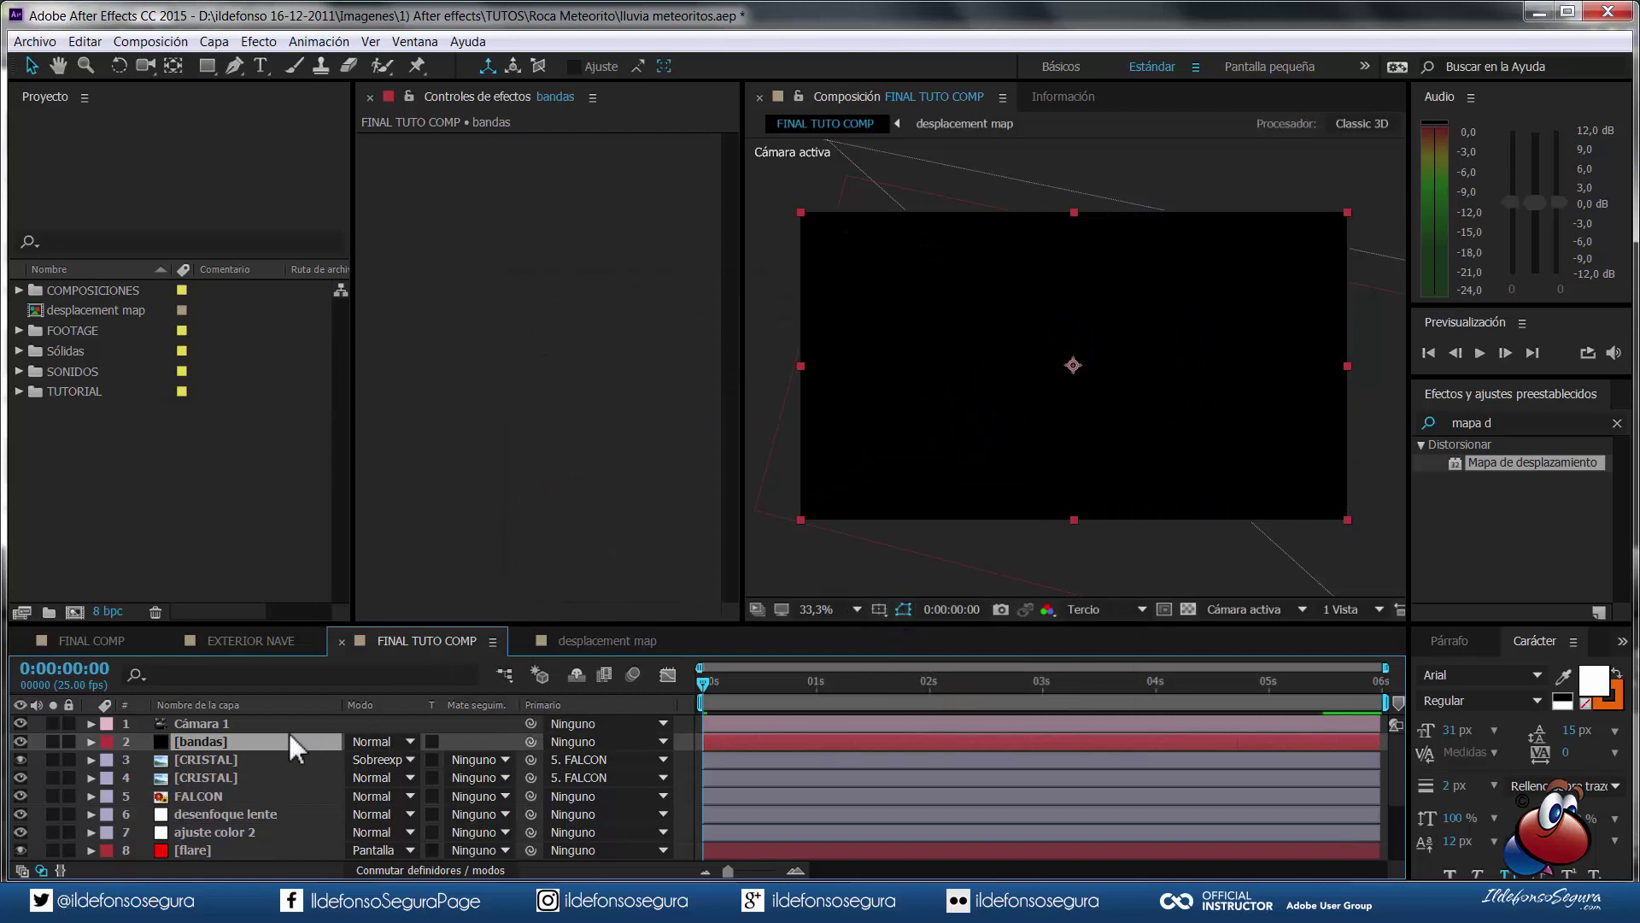
- Duplicate bandas, shrink the top copy, and use it as an Alpha Inverted matte to form the bars
{"action": "key", "text": "ctrl+d"}
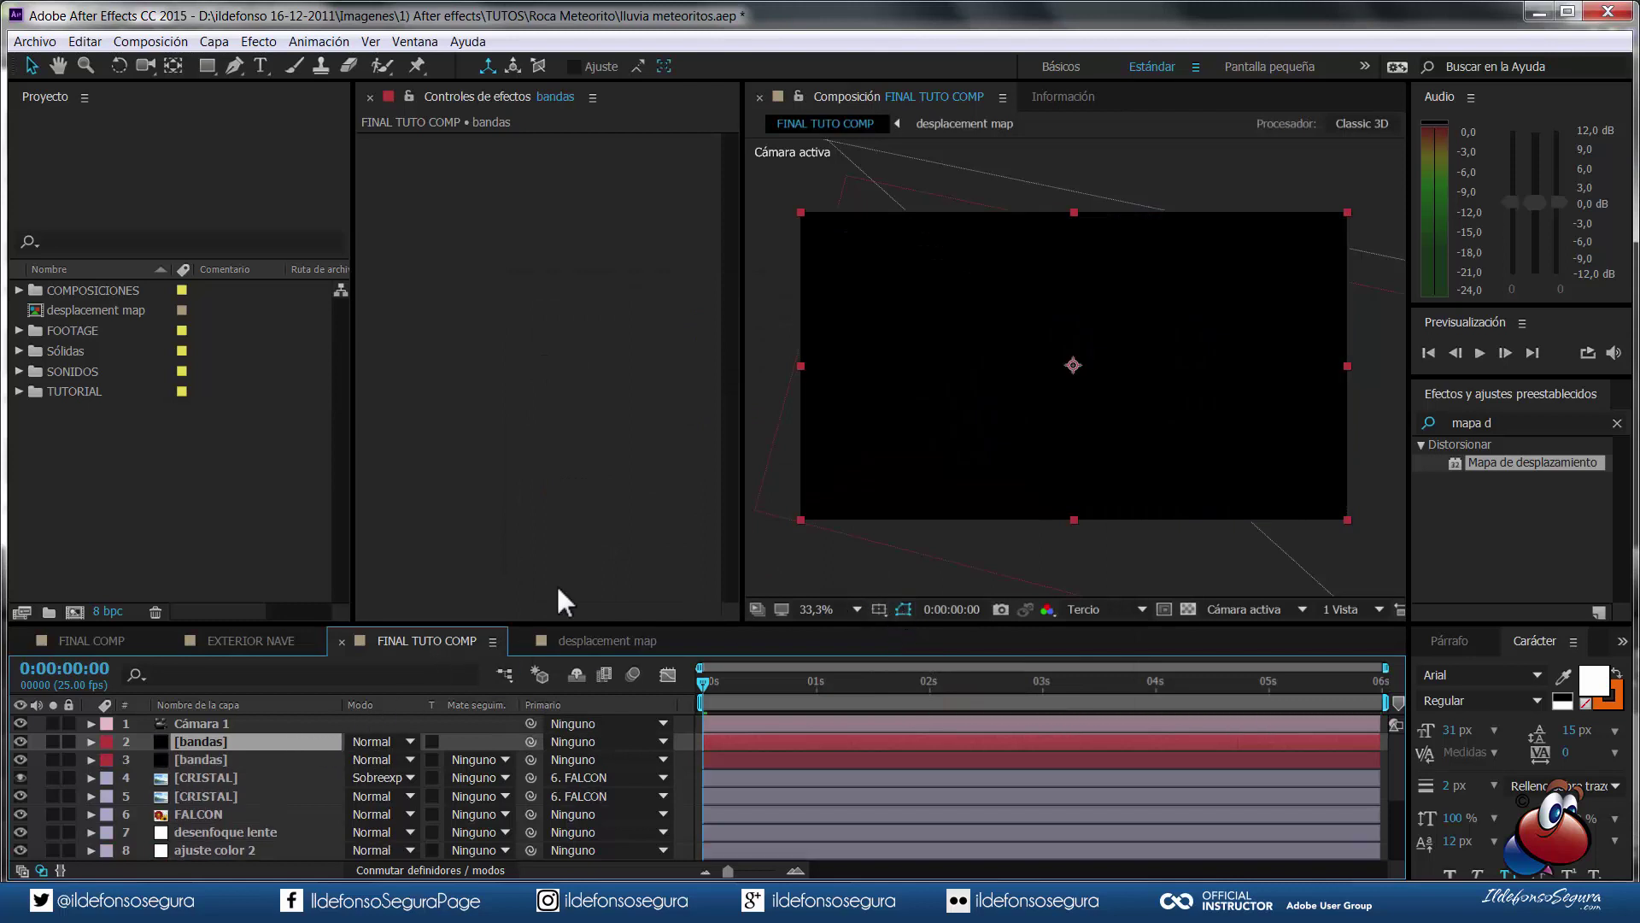
{"action": "left_click_drag", "start_coordinate": [1073, 213], "coordinate": [1076, 224]}
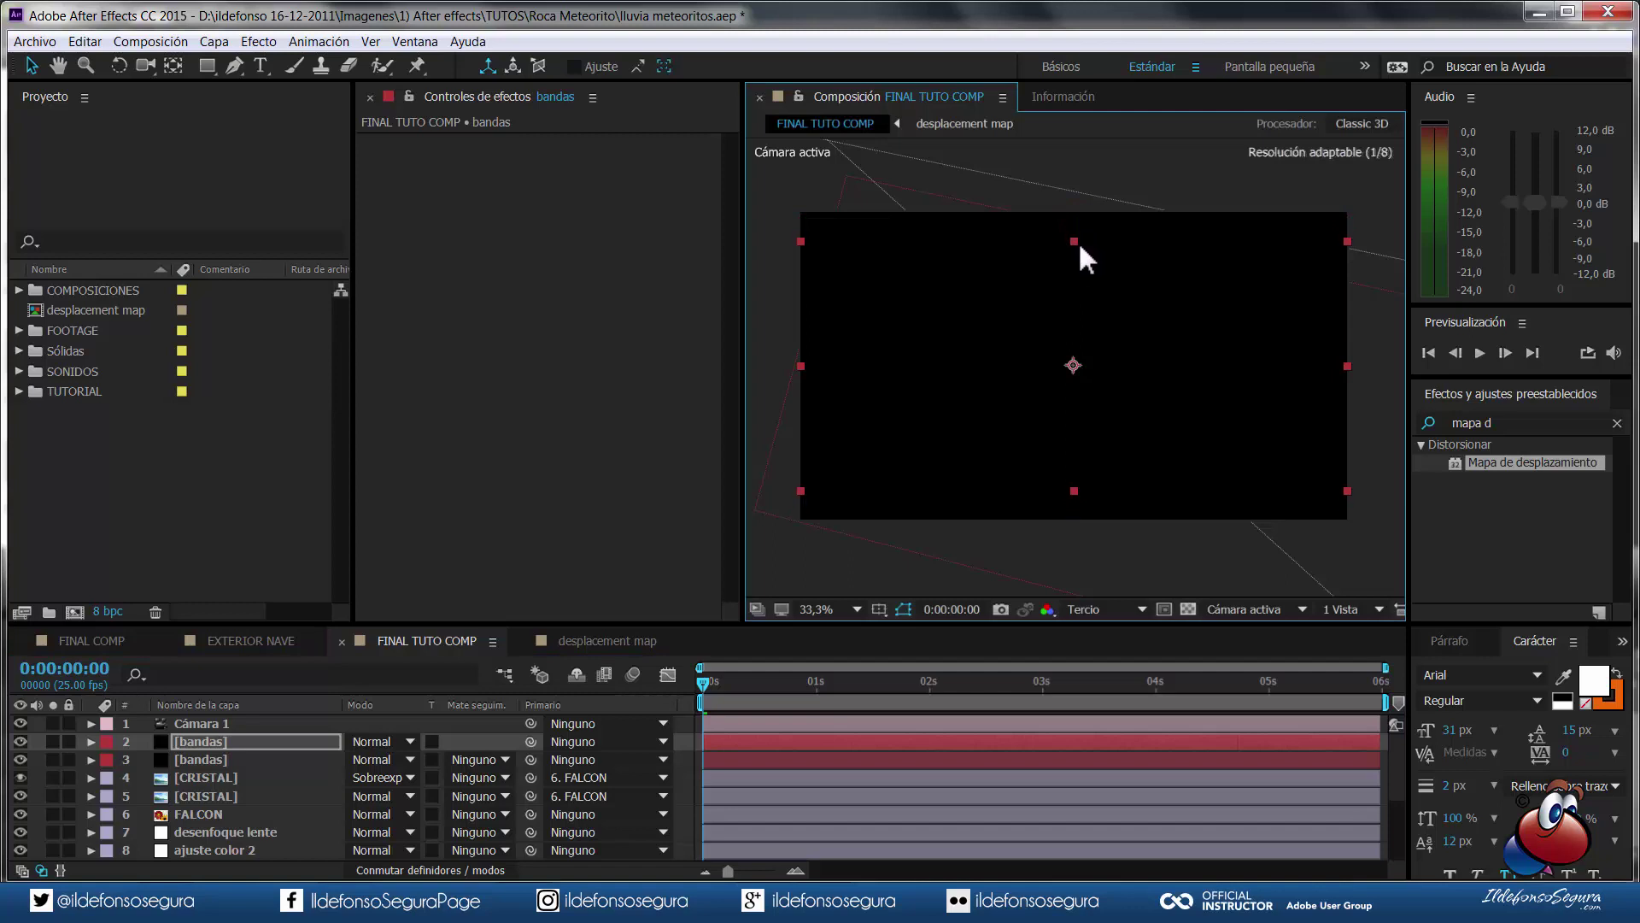
{"action": "left_click", "coordinate": [485, 759]}
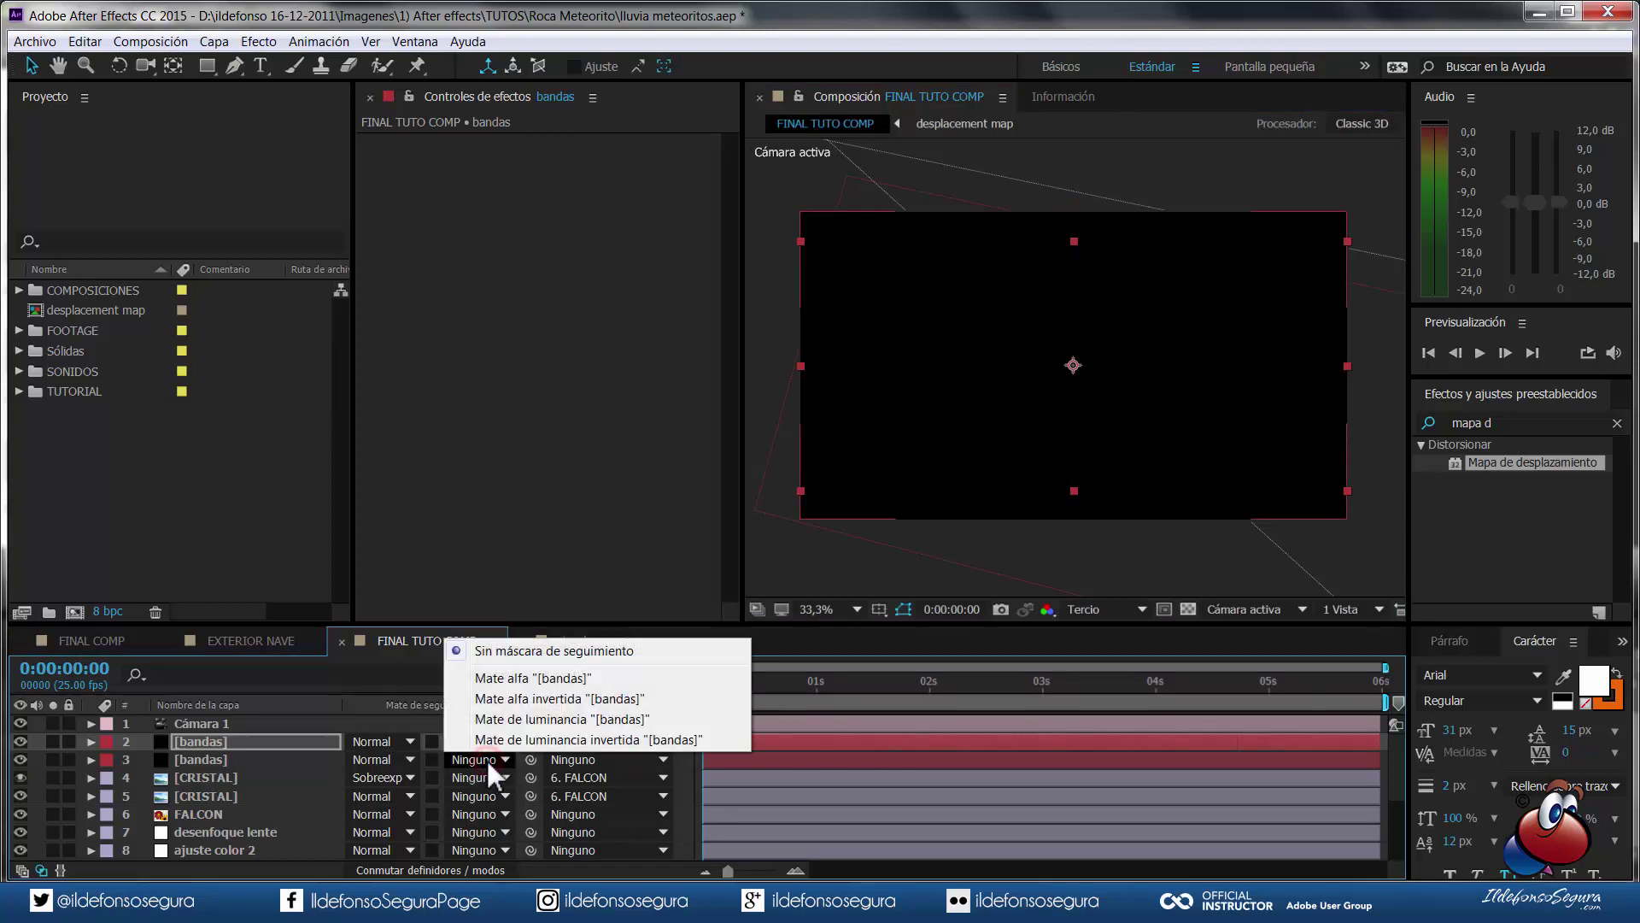
{"action": "left_click", "coordinate": [533, 699]}
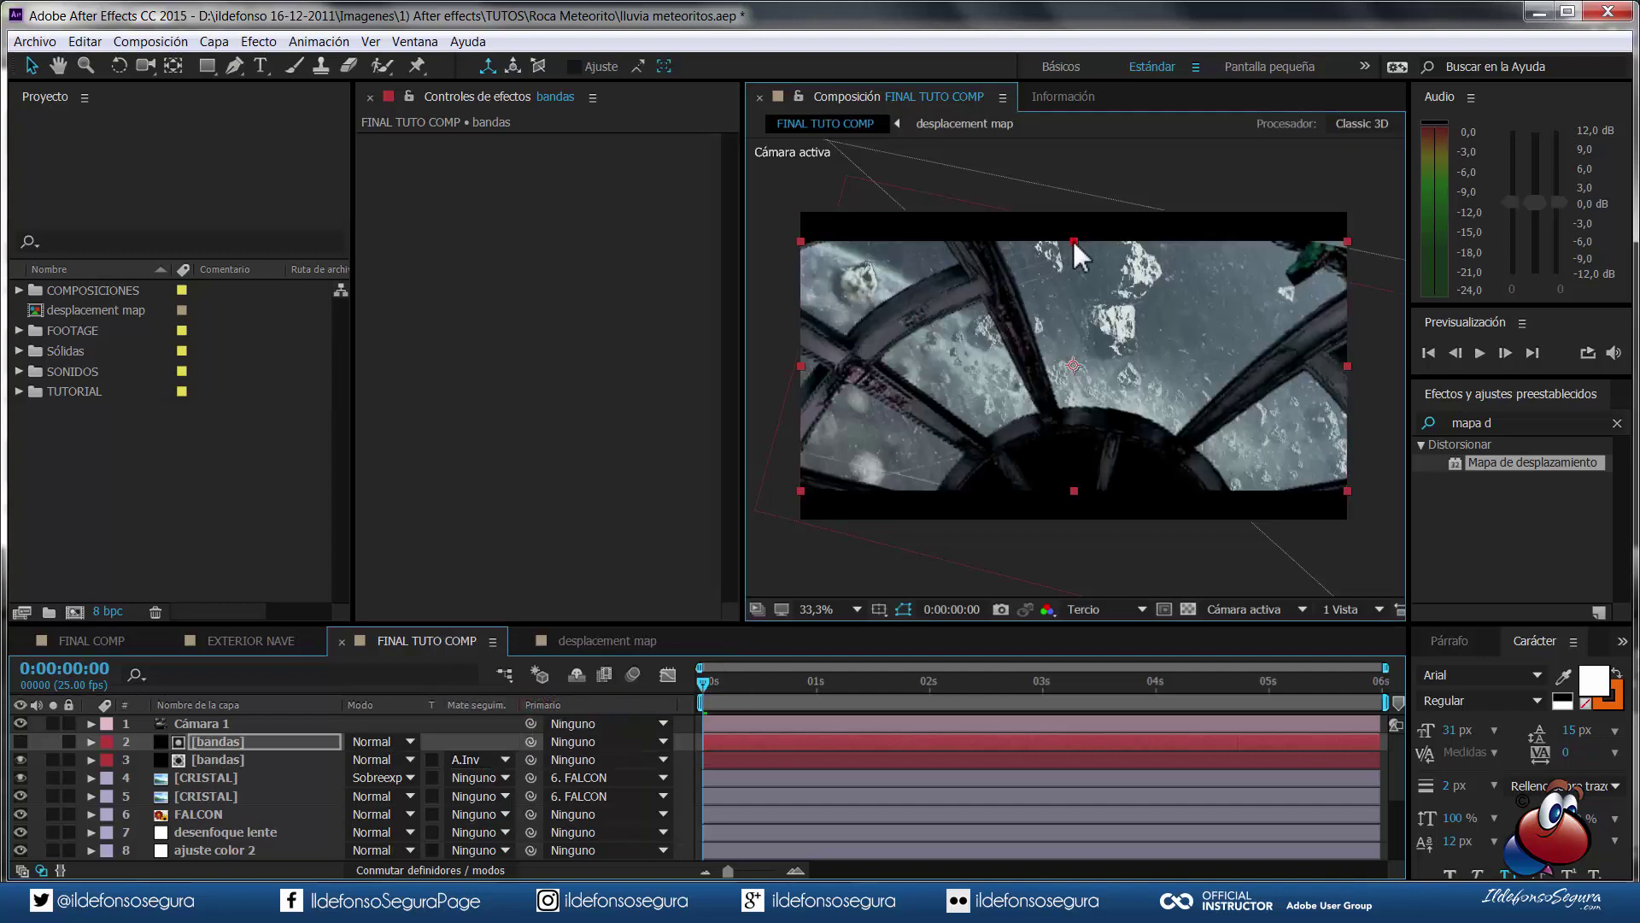
{"action": "left_click_drag", "start_coordinate": [1073, 240], "coordinate": [1073, 247]}
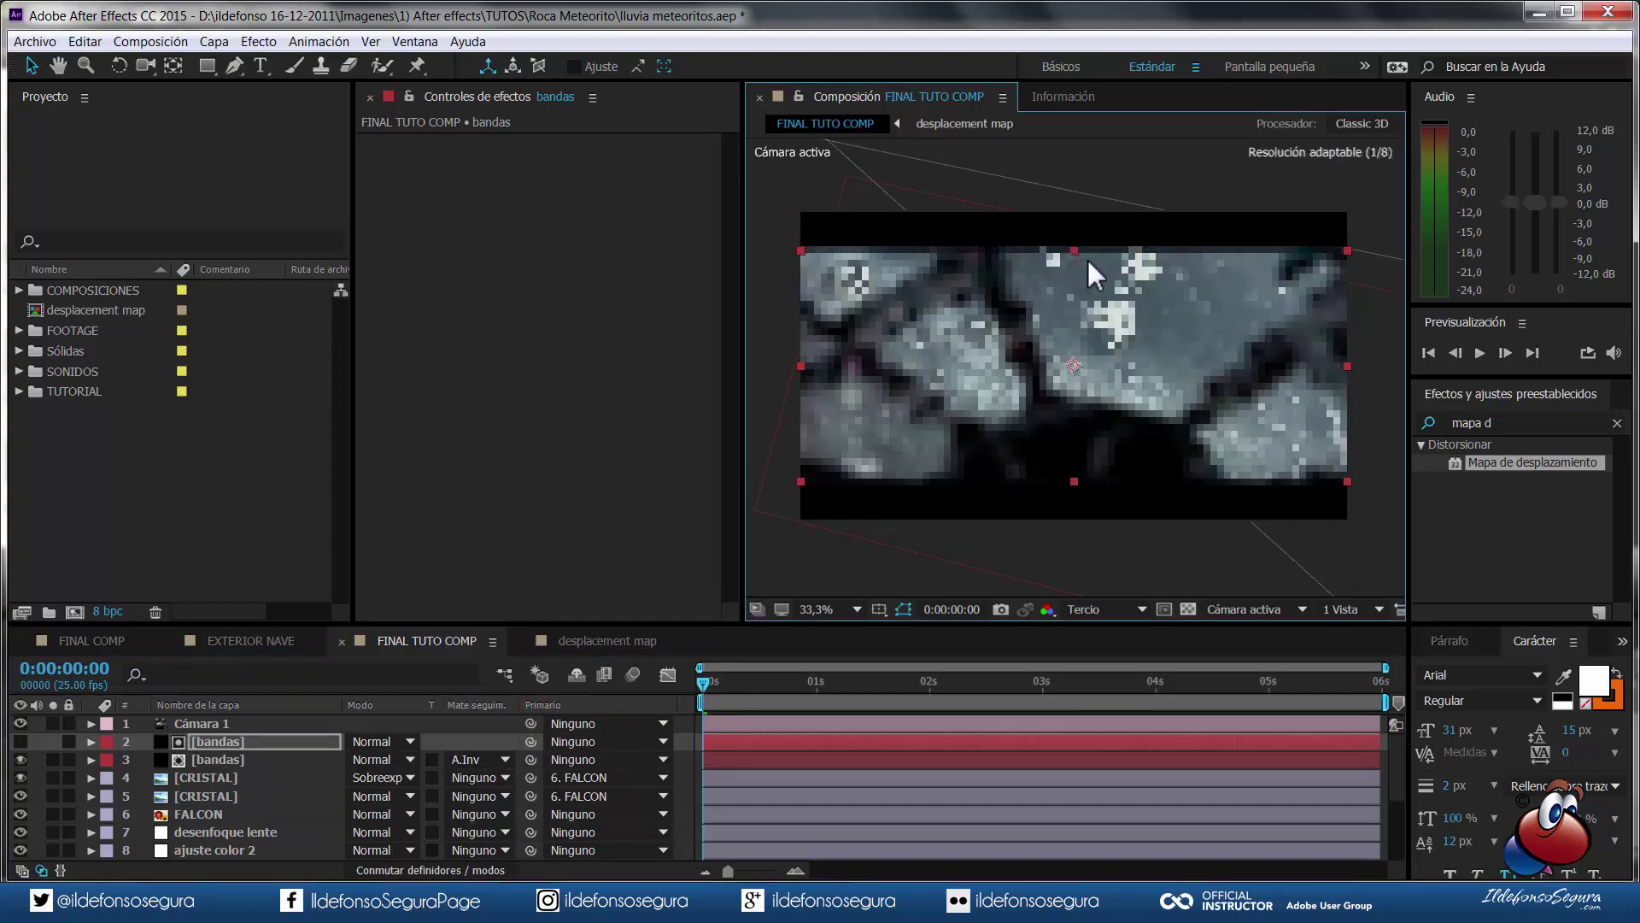
{"action": "left_click", "coordinate": [814, 610]}
- Play back the letterboxed asteroid shot at Fit up to 100%, scrub to the cockpit part, and widen the Composition viewer
{"action": "left_click", "coordinate": [872, 290]}
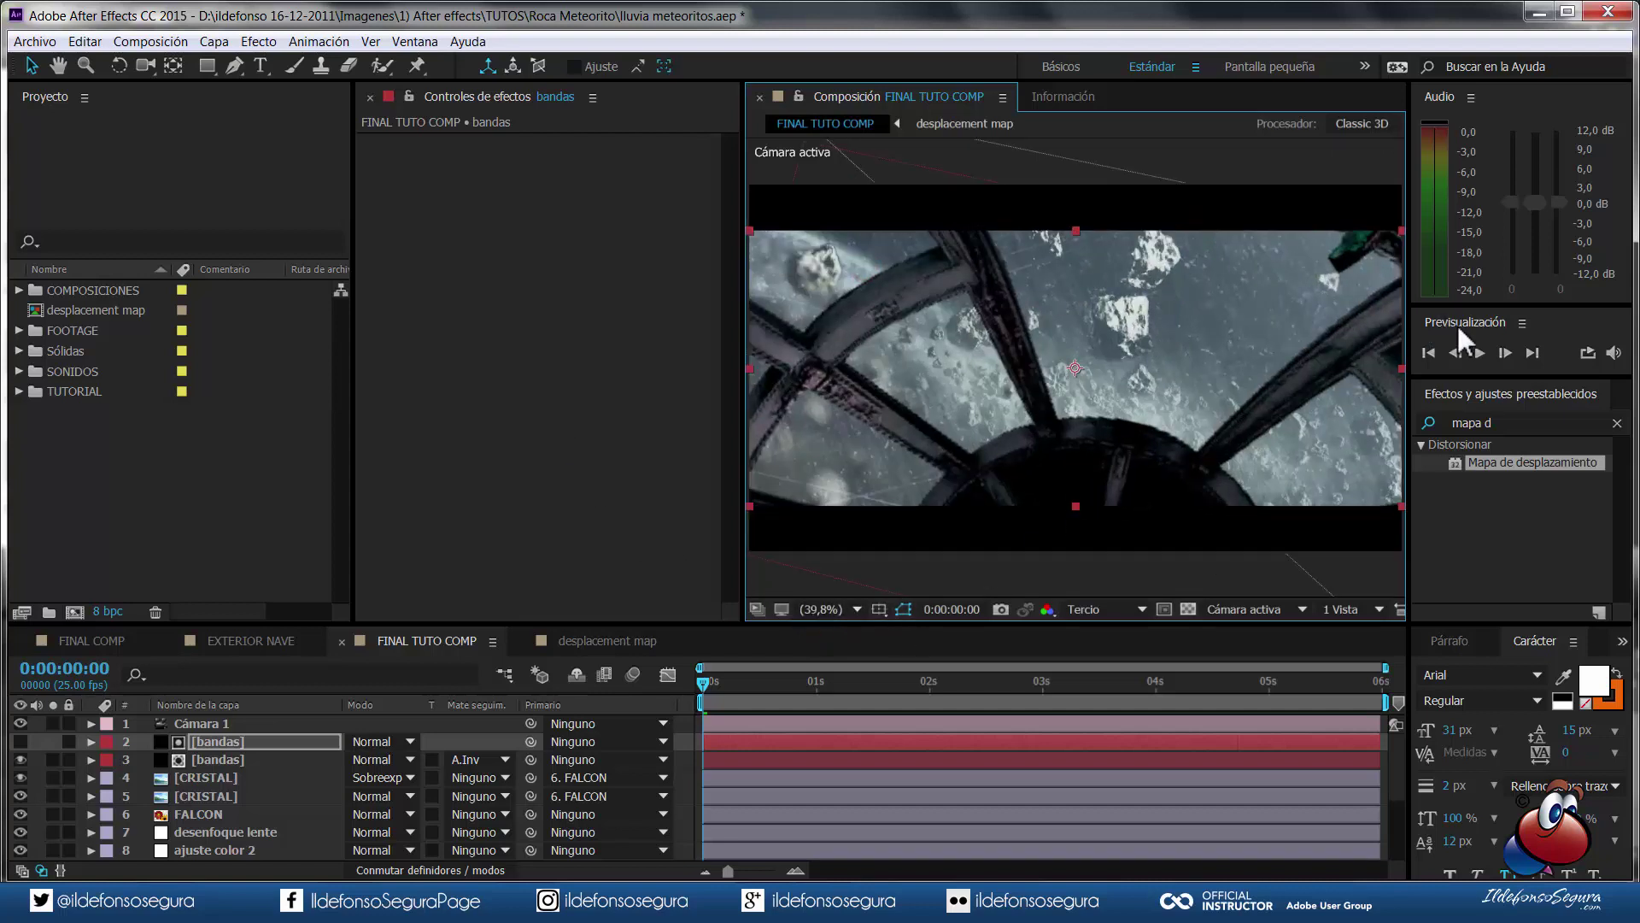
{"action": "left_click", "coordinate": [1481, 352]}
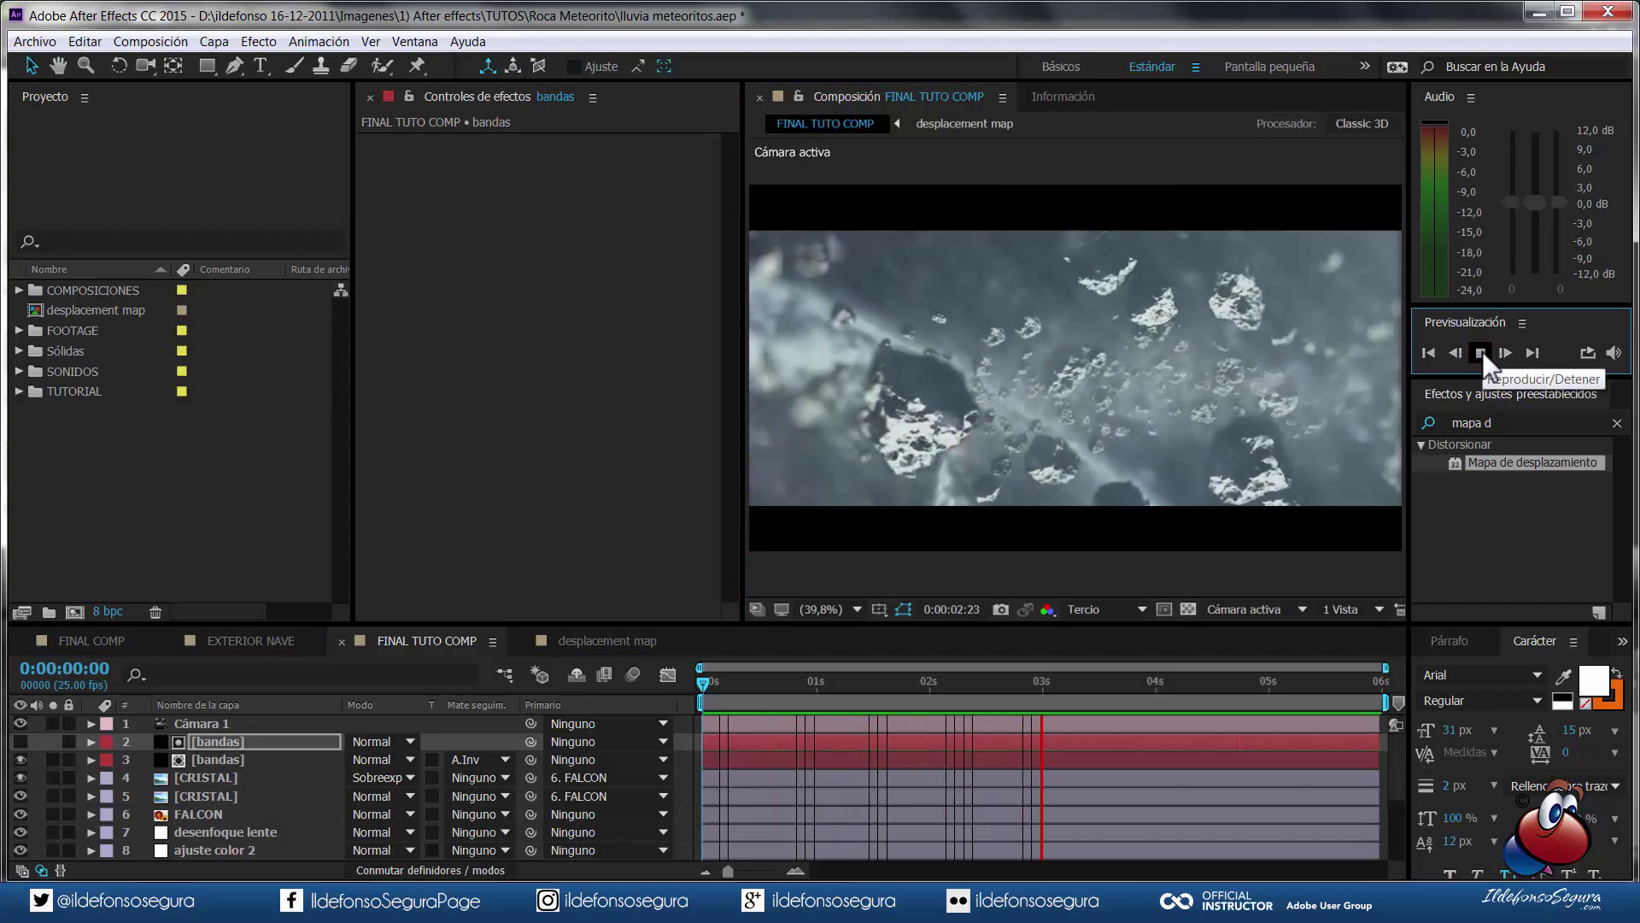
{"action": "left_click", "coordinate": [1483, 351]}
{"action": "mouse_move", "coordinate": [1169, 684]}
{"action": "left_mouse_down"}
{"action": "mouse_move", "coordinate": [673, 671]}
{"action": "mouse_move", "coordinate": [1315, 648]}
{"action": "left_mouse_up"}
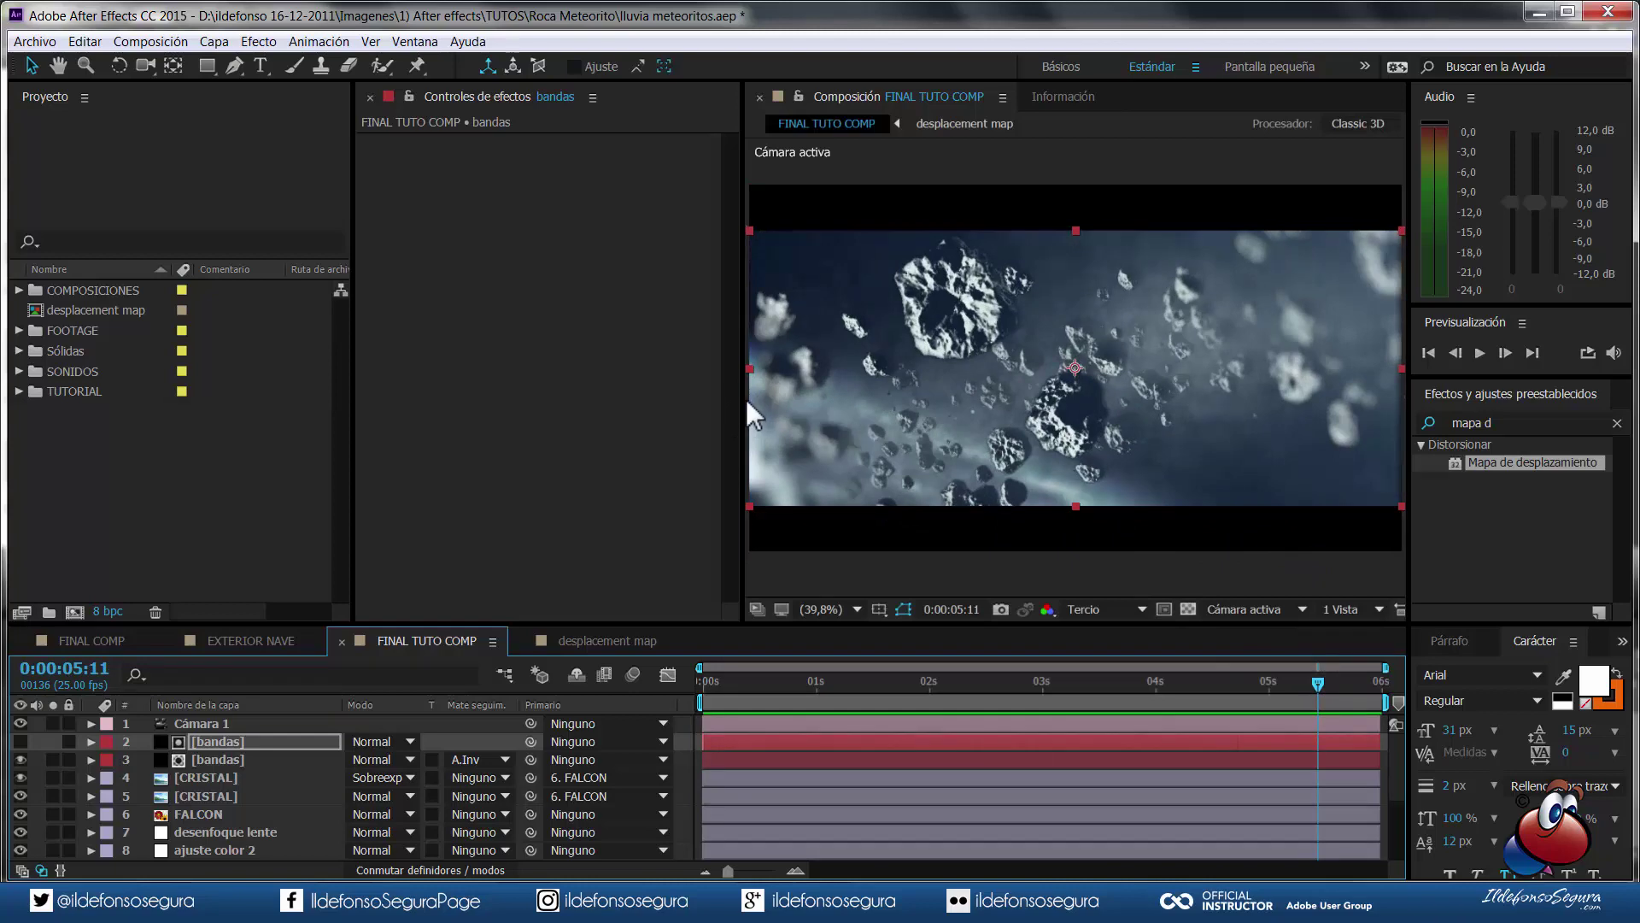
{"action": "left_click_drag", "start_coordinate": [743, 417], "coordinate": [652, 418]}
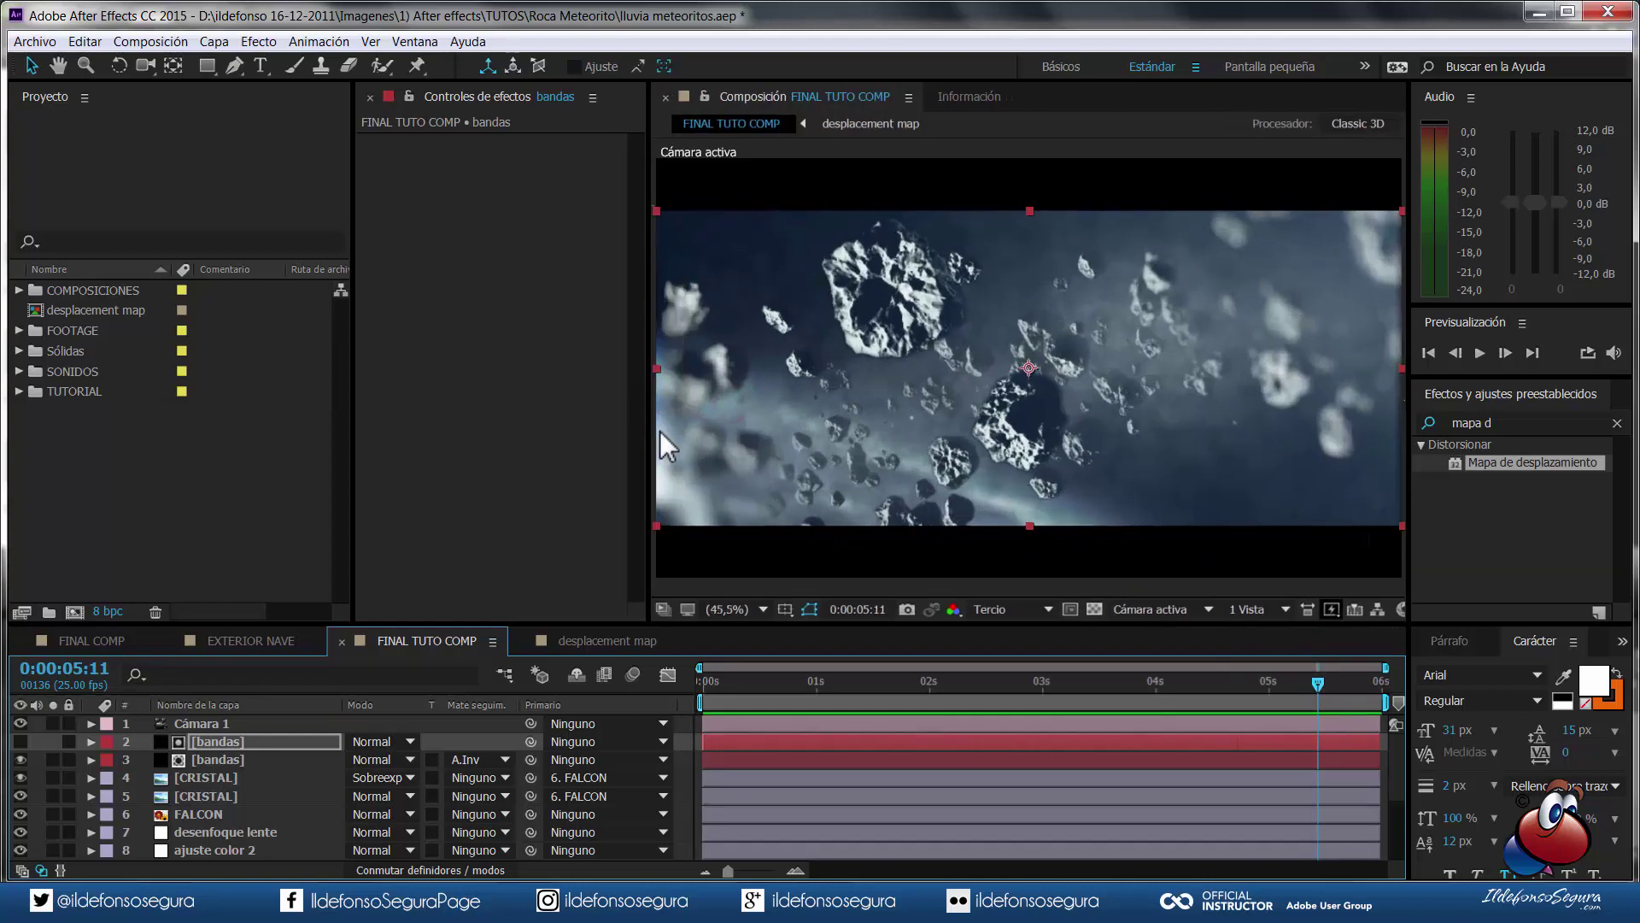